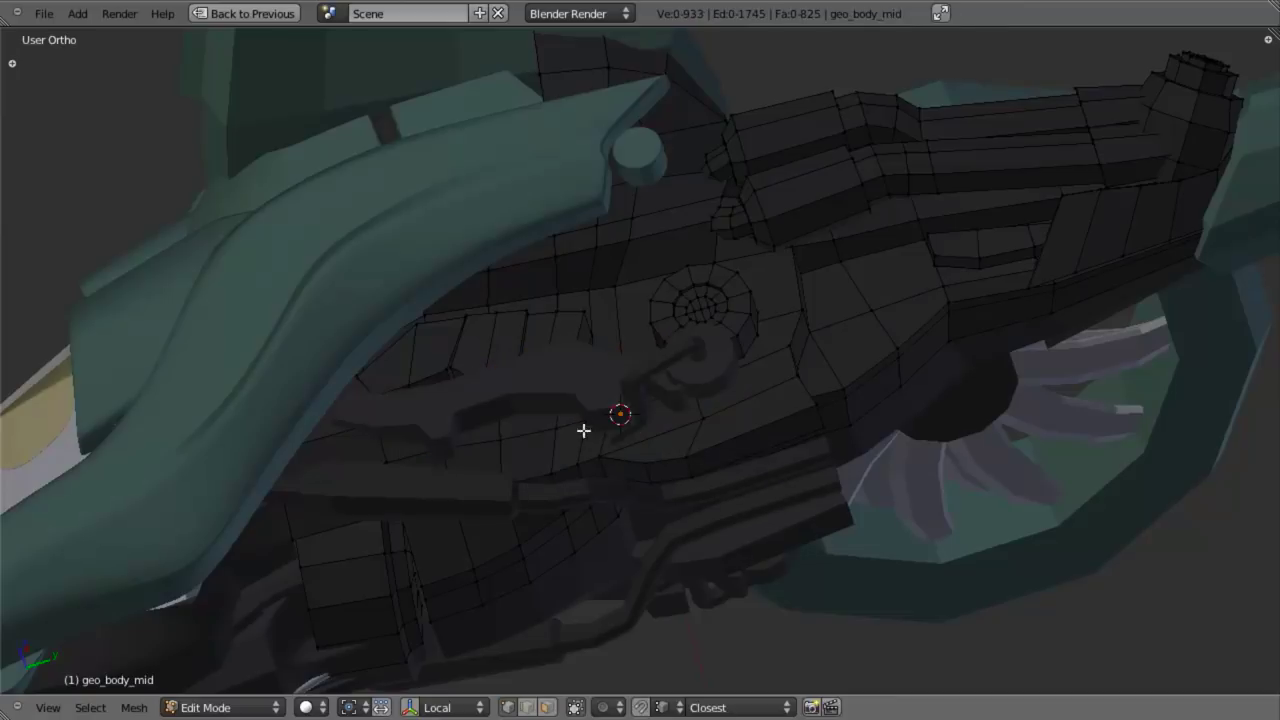
Step: Separate the two rear exhaust pipes and the connector piece at their tail end from the mid body into their own object
mouse_move(583, 429)
middle_down()
mouse_move(666, 374)
mouse_move(651, 334)
mouse_move(611, 409)
middle_up()
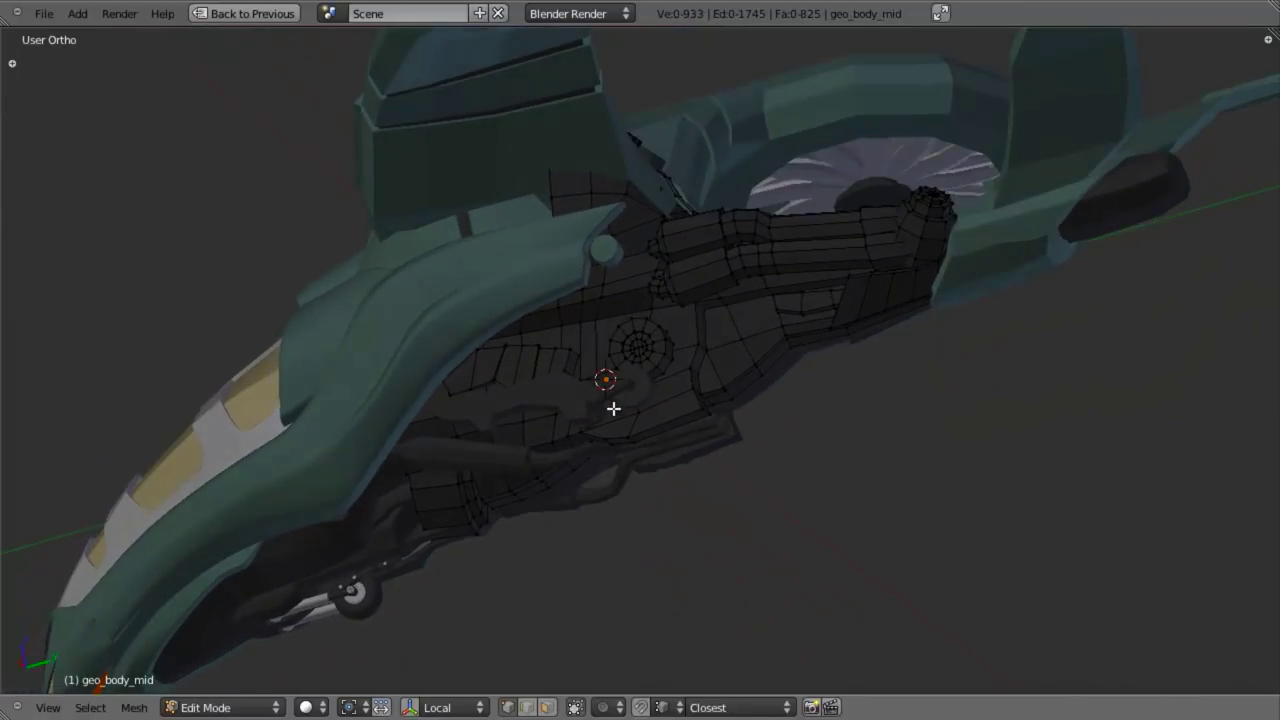
key(KP_3)
key(z)
shift+middle_drag(786, 443, 714, 445)
scroll(709, 446, up, 3)
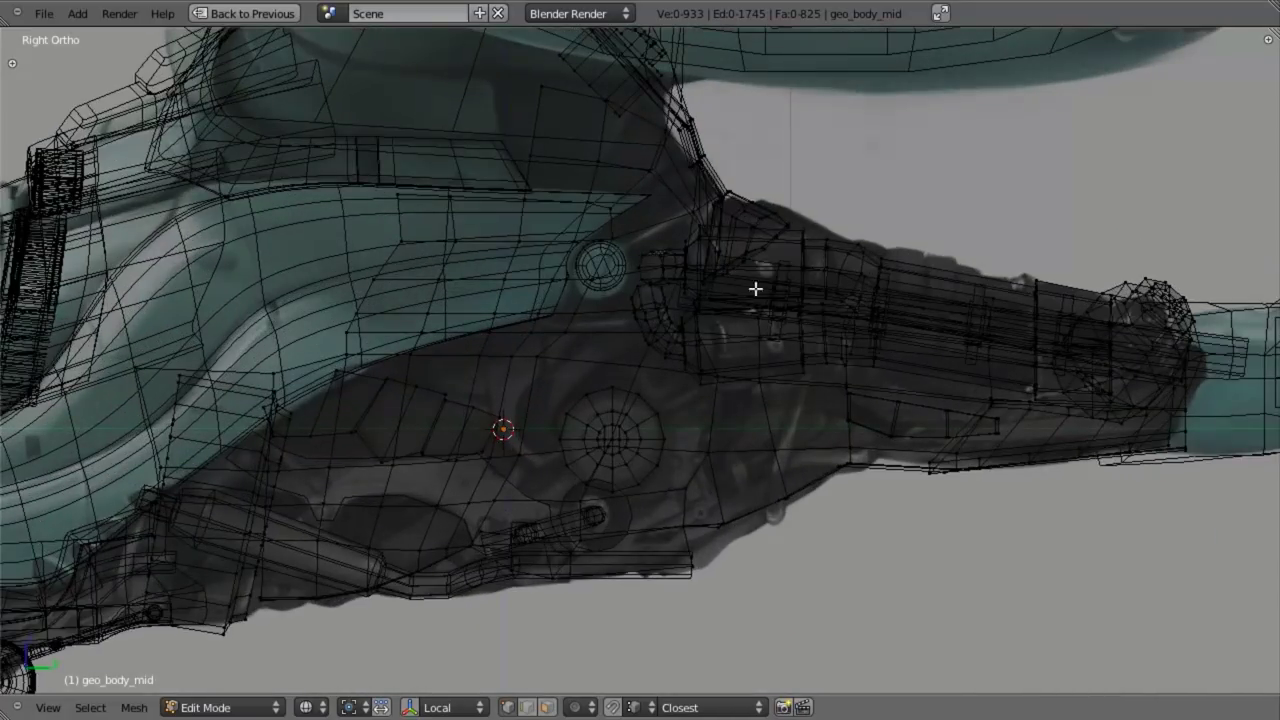
key(z)
key(l)
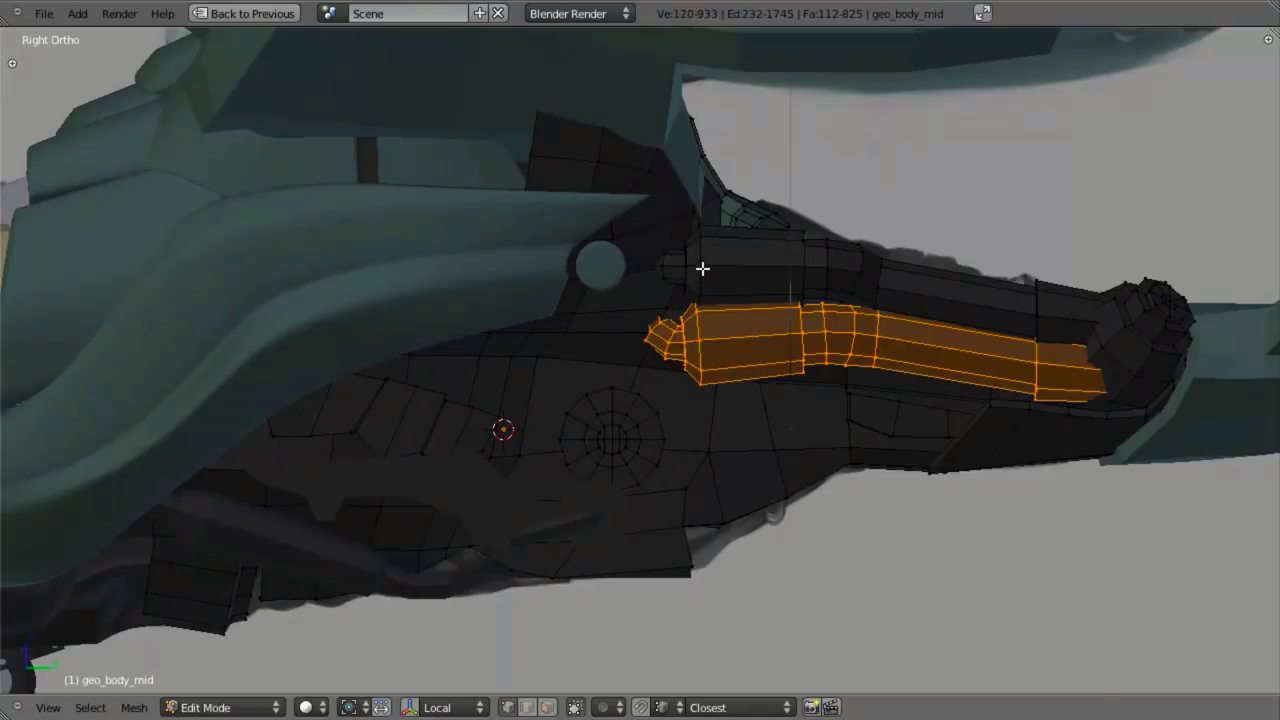
key(l)
key(p)
key(Escape)
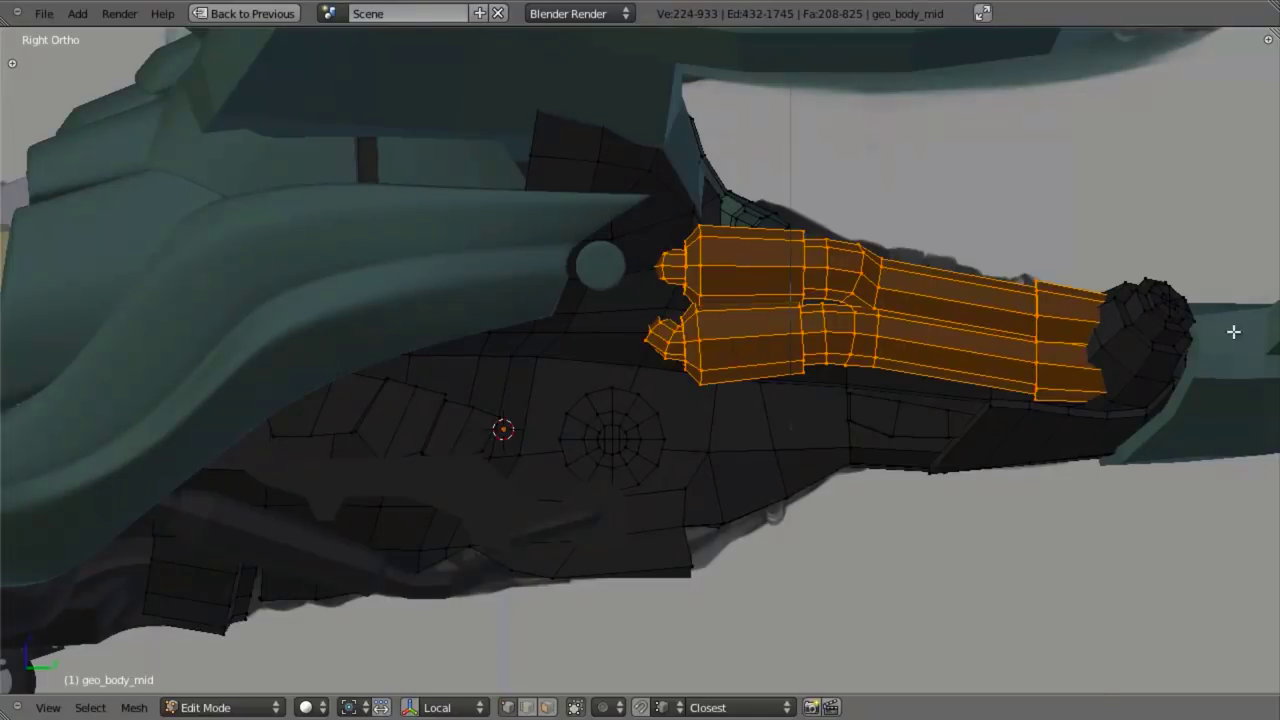
key(l)
key(p)
click(1130, 340)
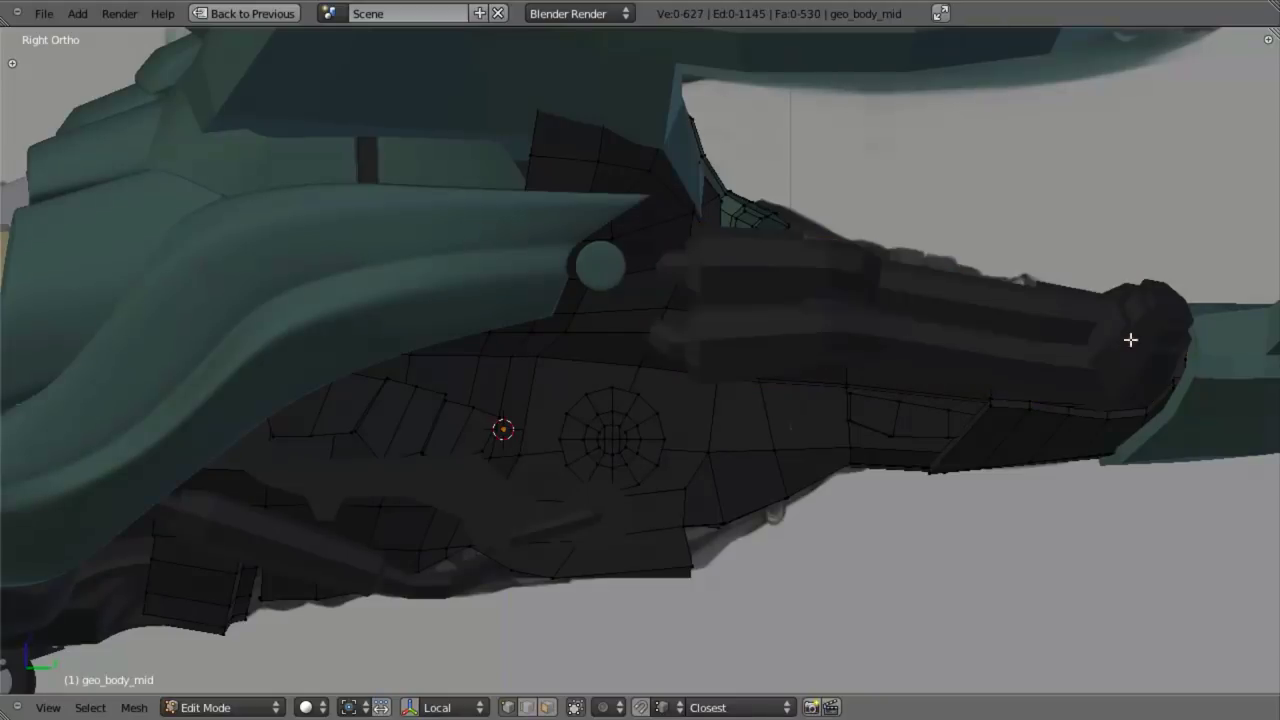
Step: Separate the ring-shaped section behind the front wheel from the mid body mesh into its own object
key(z)
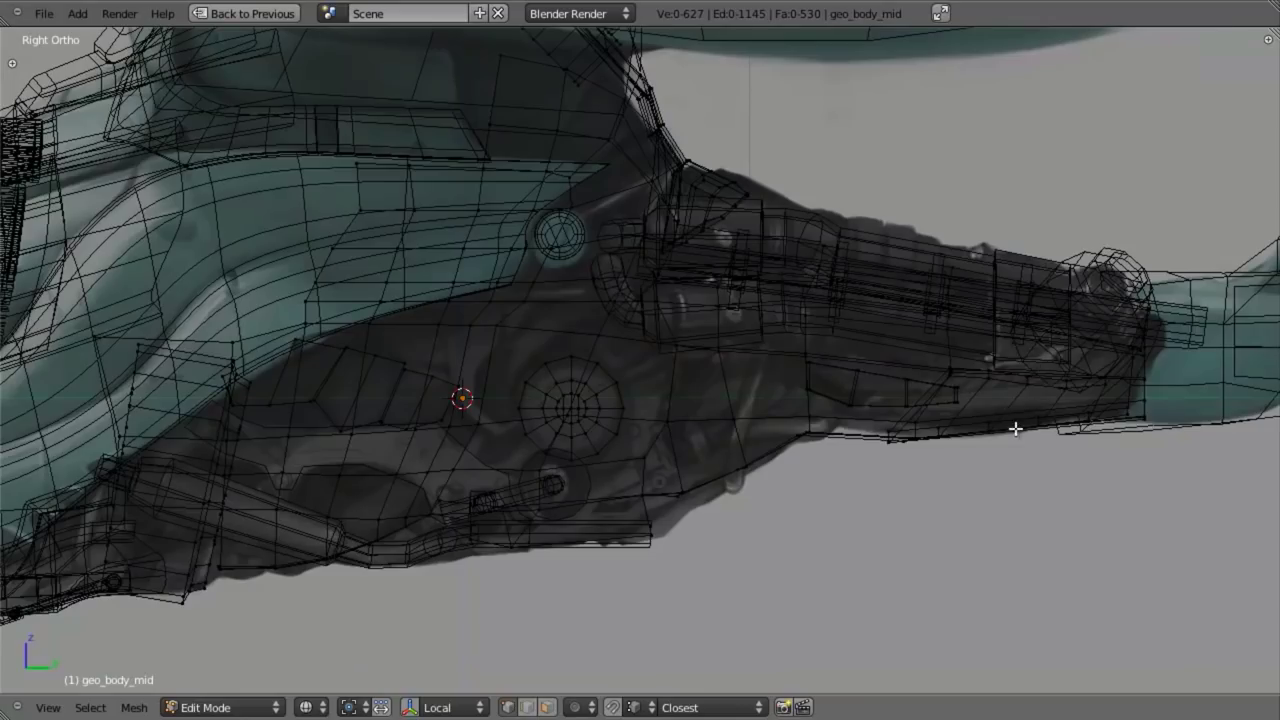
key(z)
scroll(818, 466, down, 5)
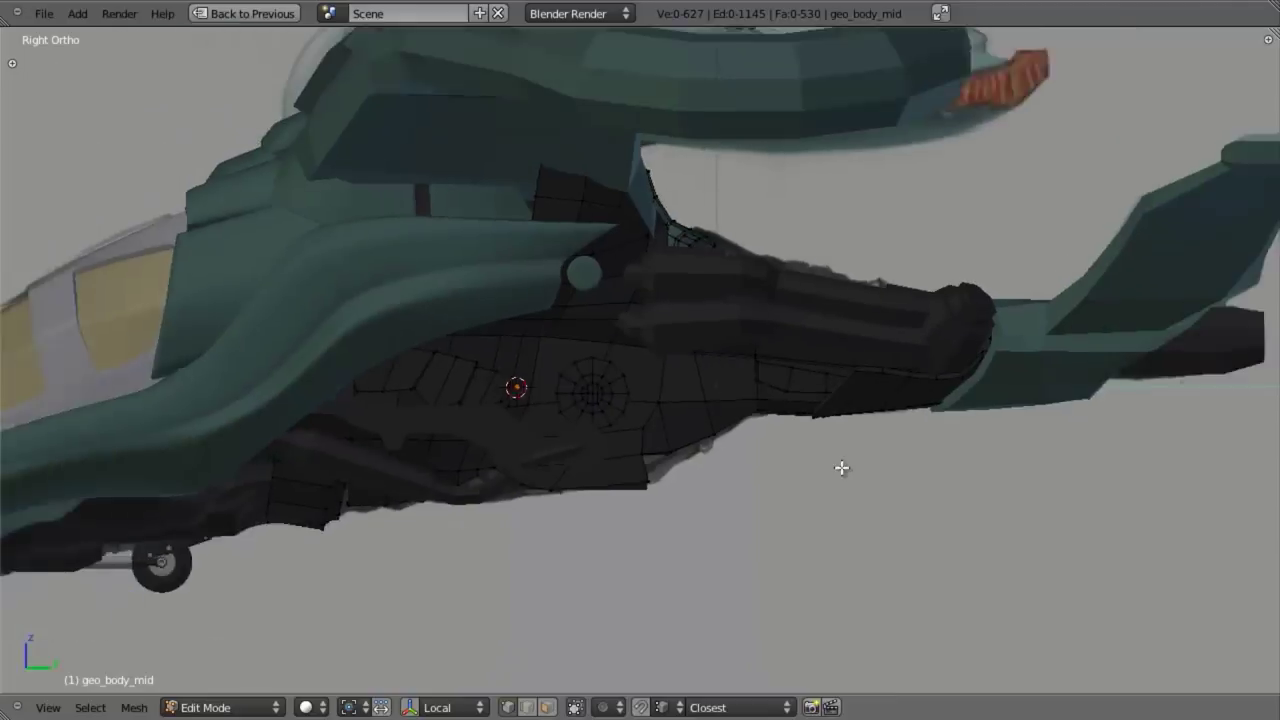
scroll(700, 477, up, 5)
shift+middle_drag(671, 475, 772, 438)
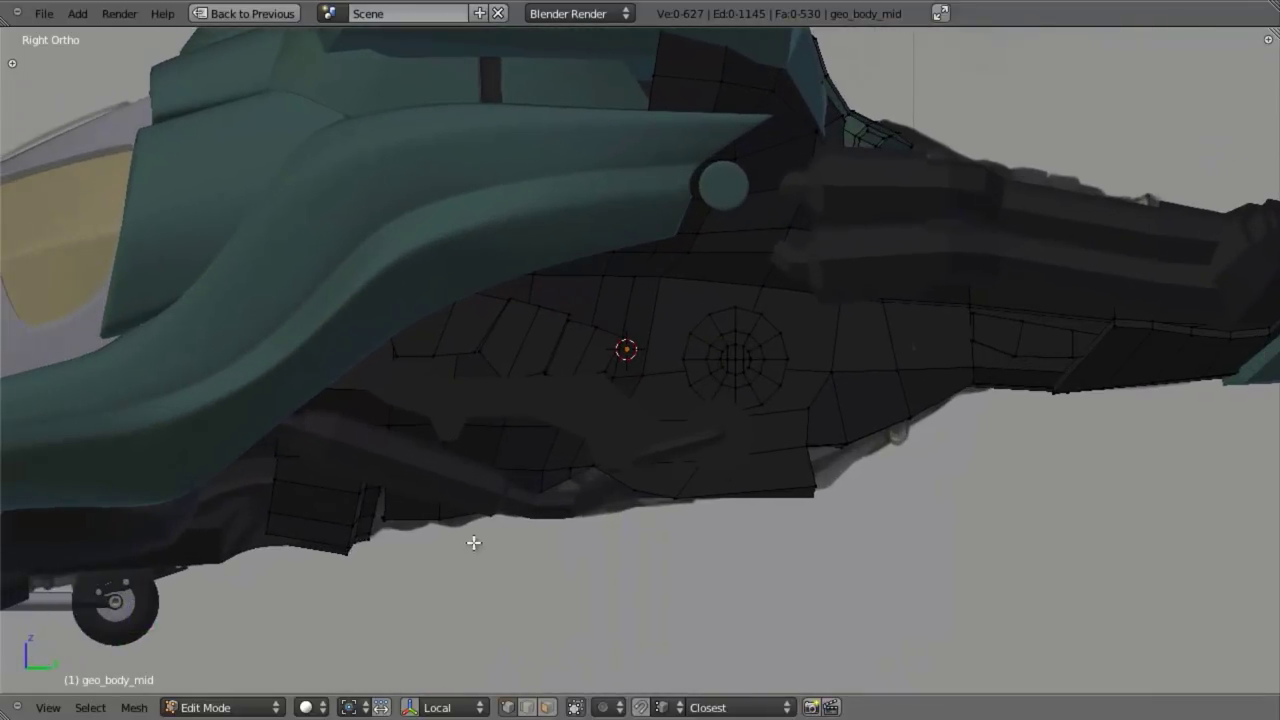
key(l)
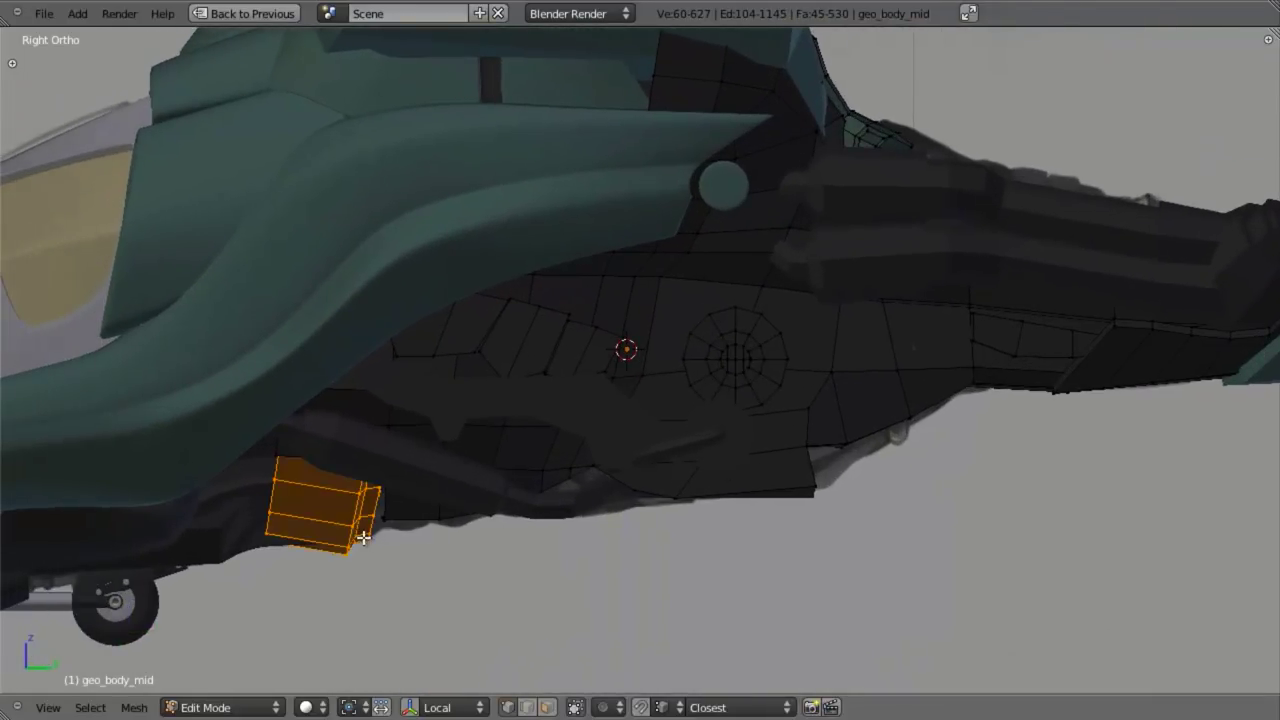
middle_drag(591, 546, 588, 309)
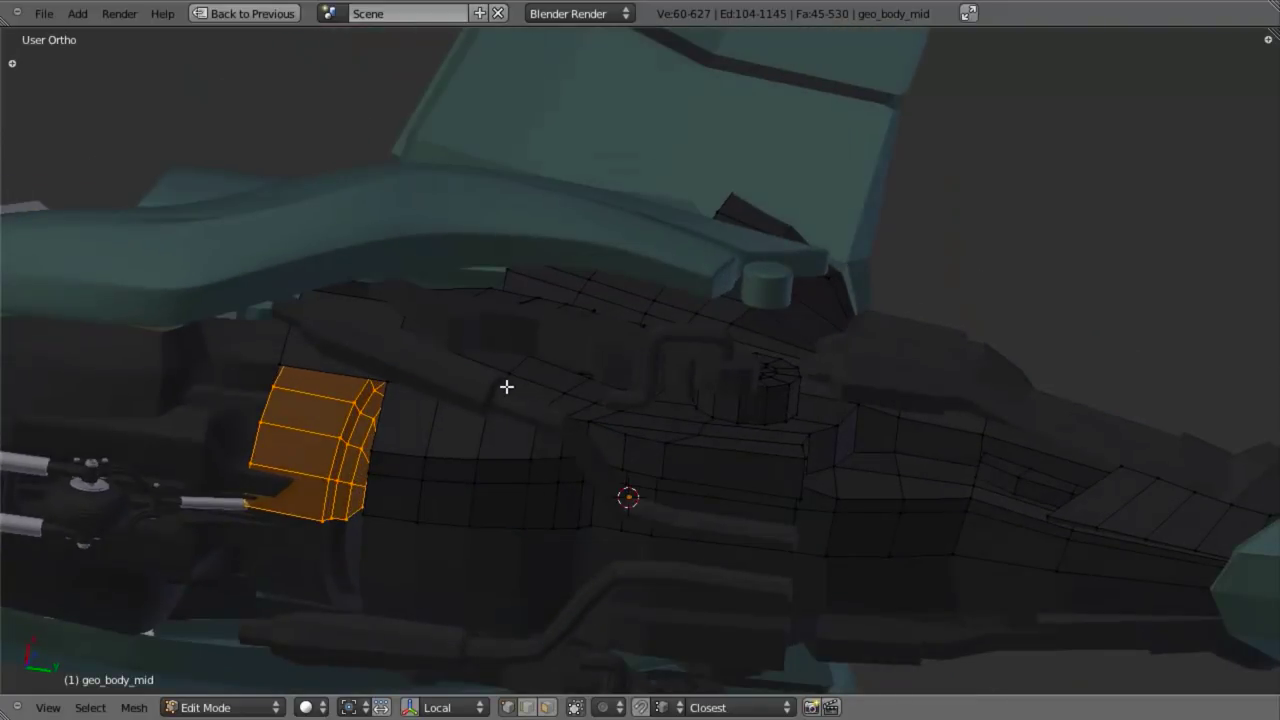
key(p)
click(507, 387)
key(Tab)
Step: Separate the connected hull geometry on the mid body's underside into its own object and return to Object Mode
scroll(640, 440, down, 4)
middle_drag(640, 488, 605, 415)
key(z)
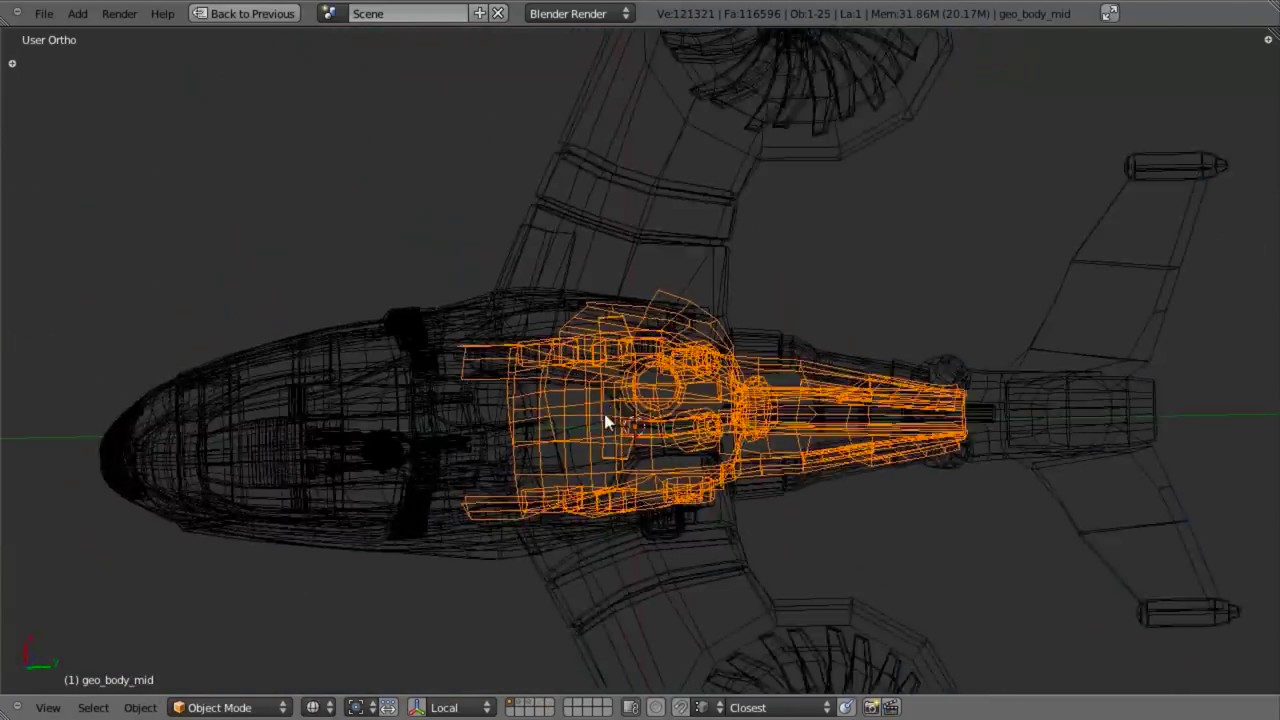
scroll(603, 421, up, 4)
key(z)
key(Tab)
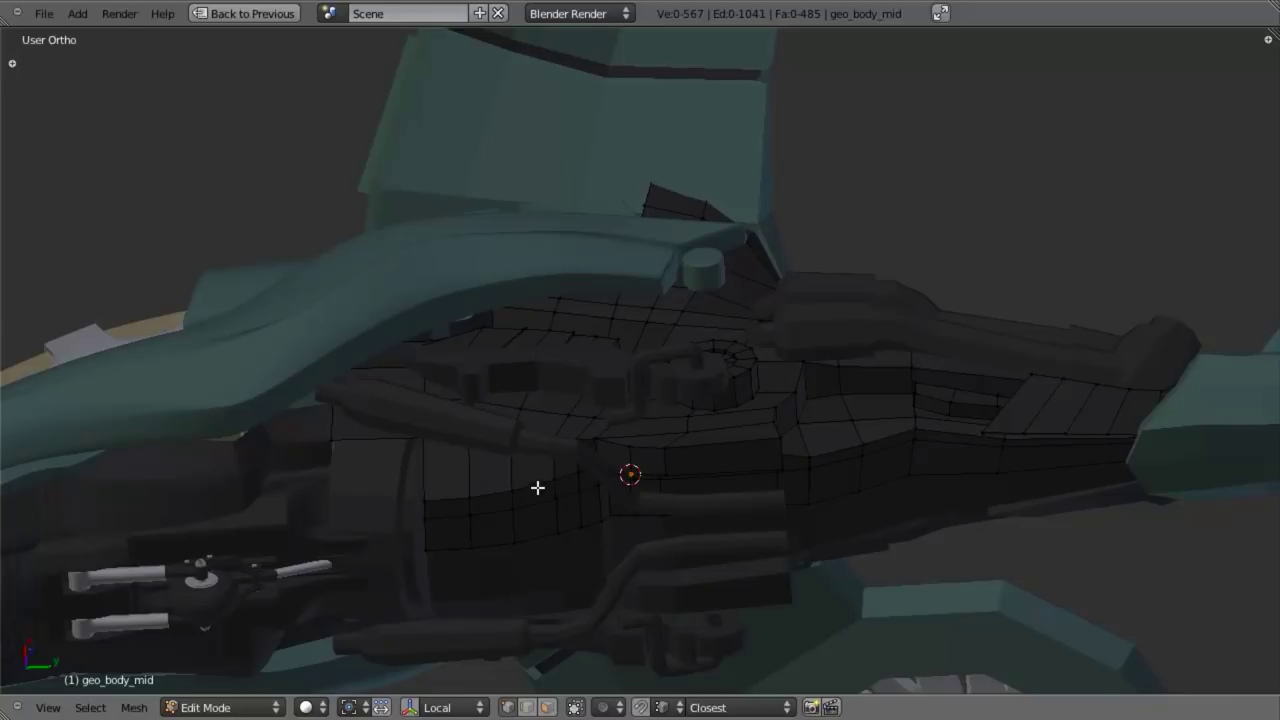
key(l)
middle_drag(540, 486, 686, 349)
key(p)
click(584, 454)
key(Tab)
Step: Select the newly separated hull piece, followed by the ring object behind the front wheel
key(z)
right_click(606, 429)
key(z)
middle_drag(665, 402, 674, 537)
scroll(674, 537, up, 4)
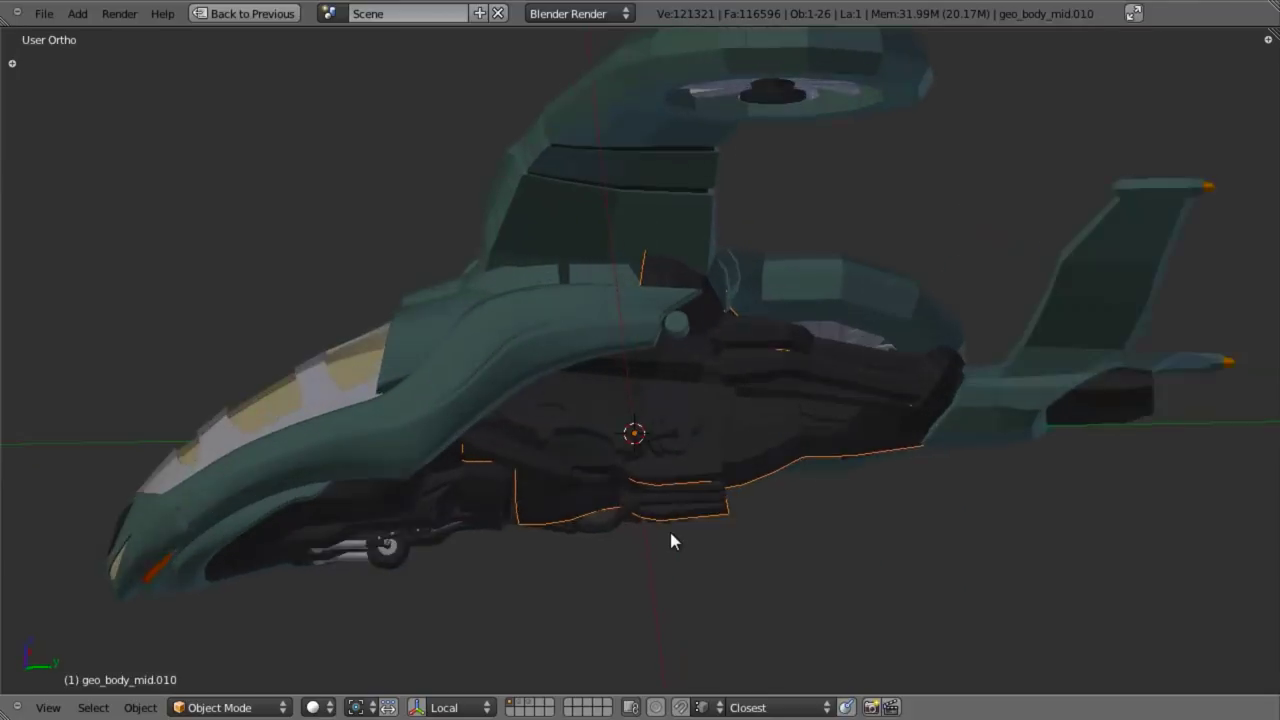
right_click(469, 517)
right_click(430, 545)
right_click(430, 545)
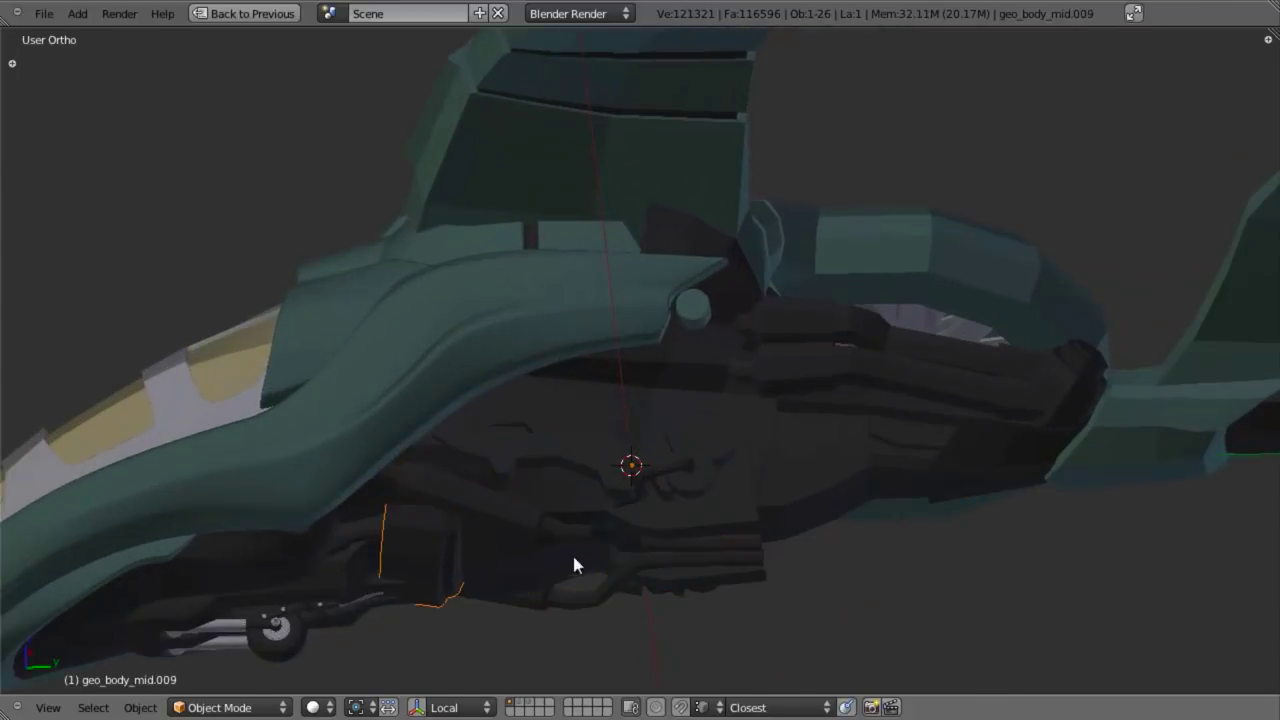
Step: Show the selected ring in wireframe side view and restore the multi-editor layout with its modifiers visible
middle_drag(571, 563, 582, 322)
scroll(651, 414, down, 3)
scroll(580, 325, up, 3)
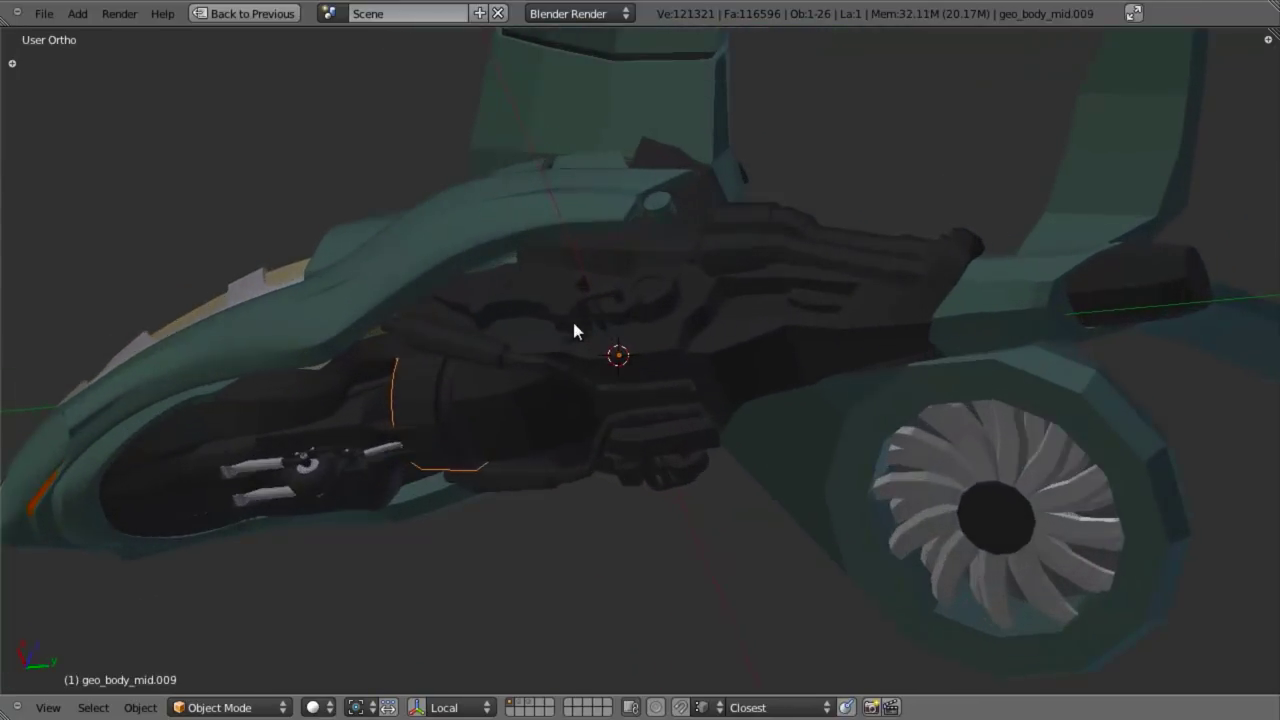
key(z)
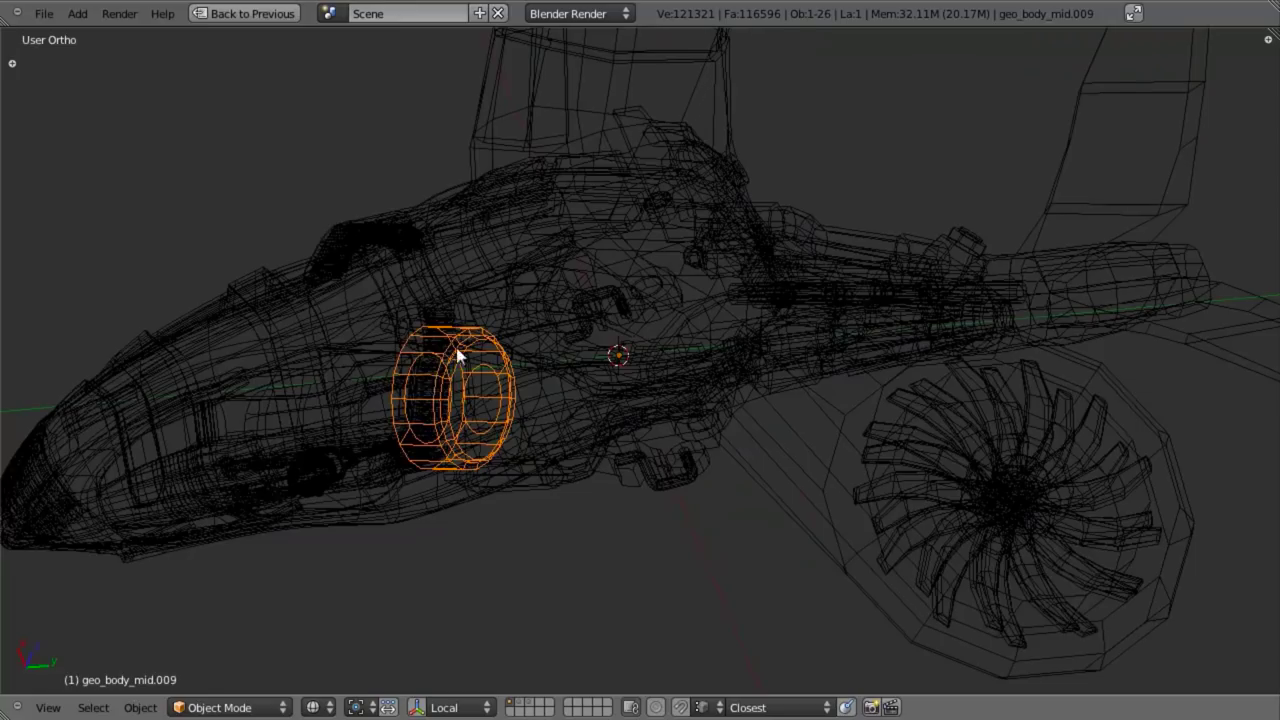
key(KP_3)
scroll(829, 381, up, 3)
scroll(829, 386, up, 2)
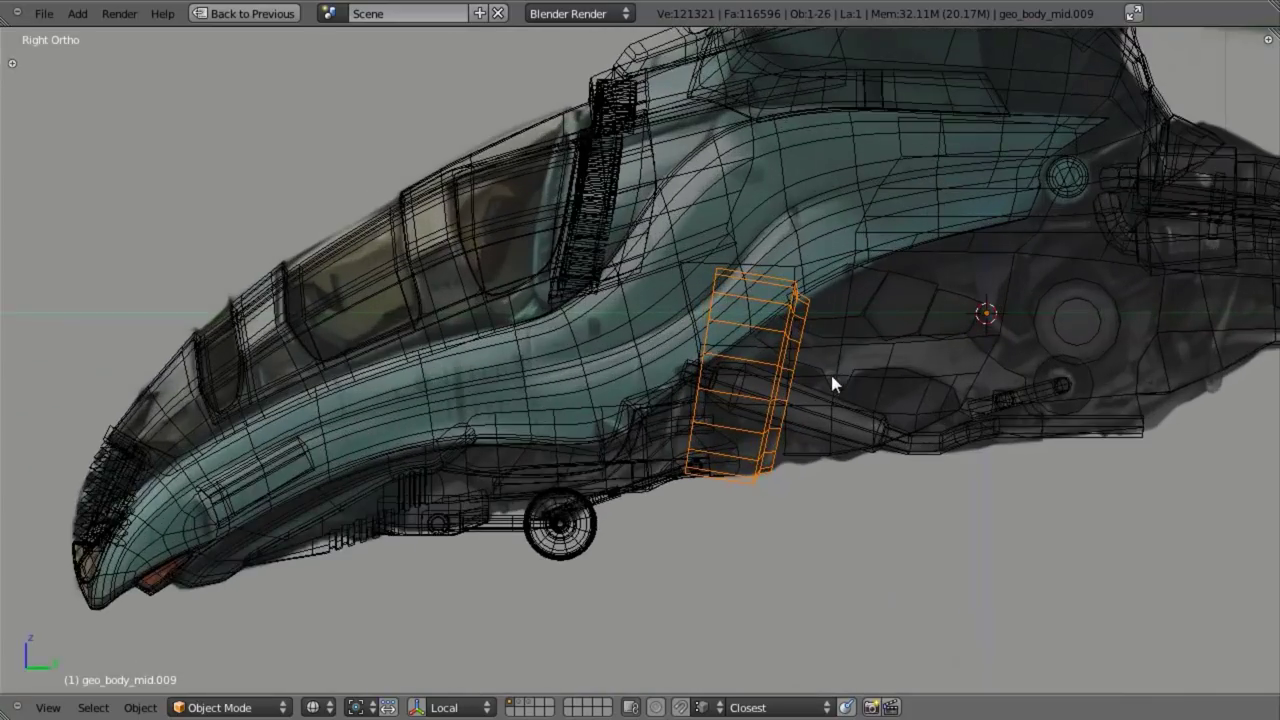
key(ctrl+Up)
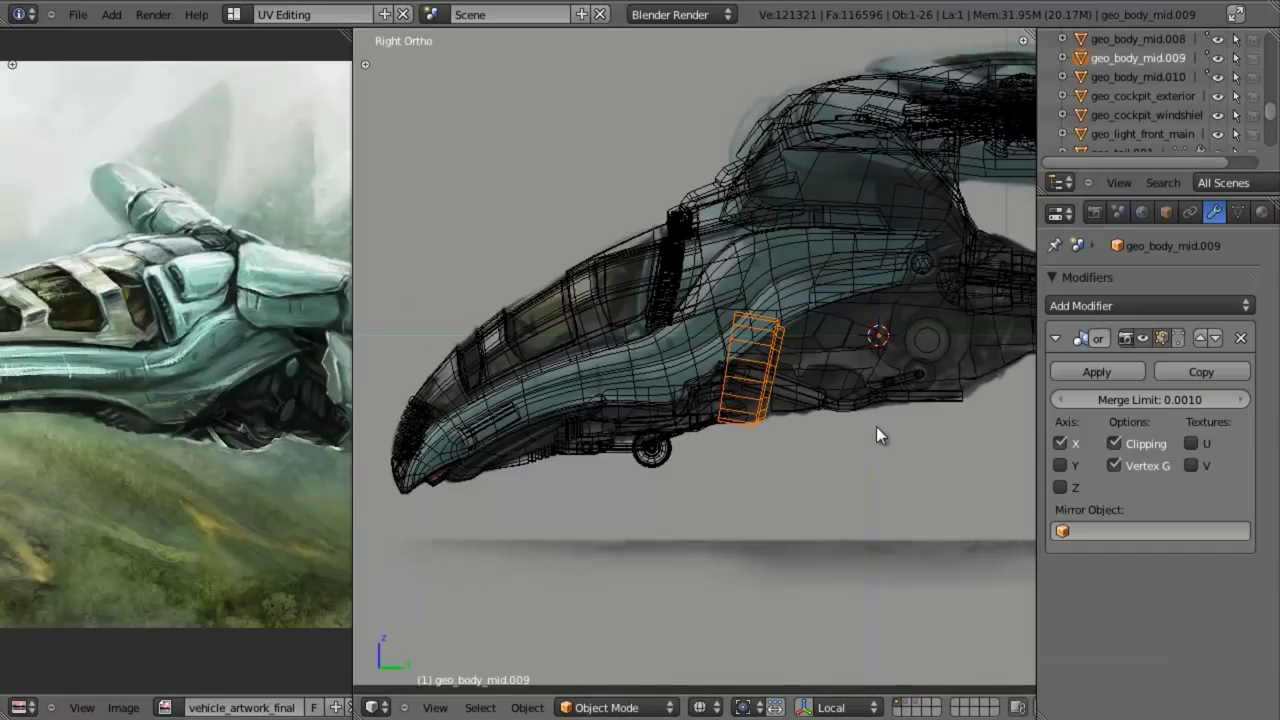
Step: Open the ring's mesh in Edit Mode with wireframe display, viewed towards its open end
scroll(876, 426, up, 3)
mouse_move(800, 457)
middle_down()
mouse_move(706, 295)
mouse_move(805, 430)
middle_up()
scroll(661, 354, up, 3)
mouse_move(805, 430)
shift+middle_down()
mouse_move(655, 354)
mouse_move(667, 326)
shift+middle_up()
key(z)
key(Tab)
key(z)
scroll(696, 398, down, 3)
middle_drag(696, 398, 630, 489)
scroll(630, 489, up, 3)
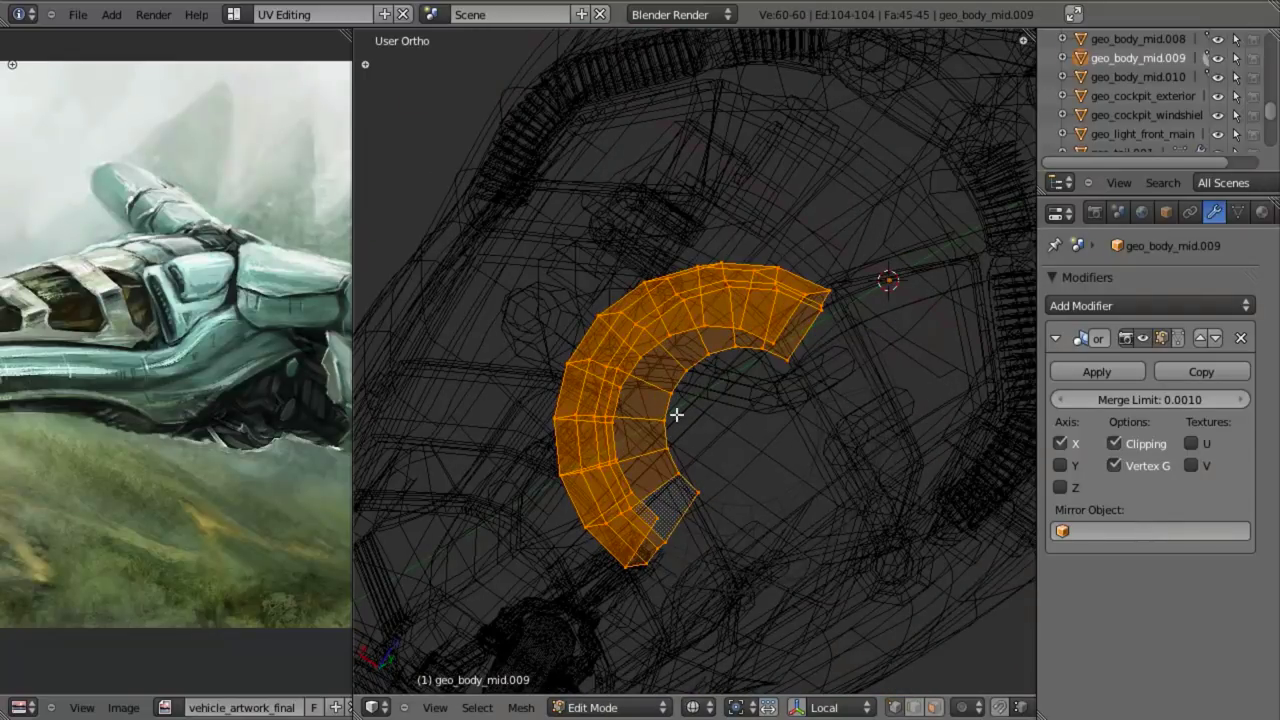
alt+right_click(629, 344)
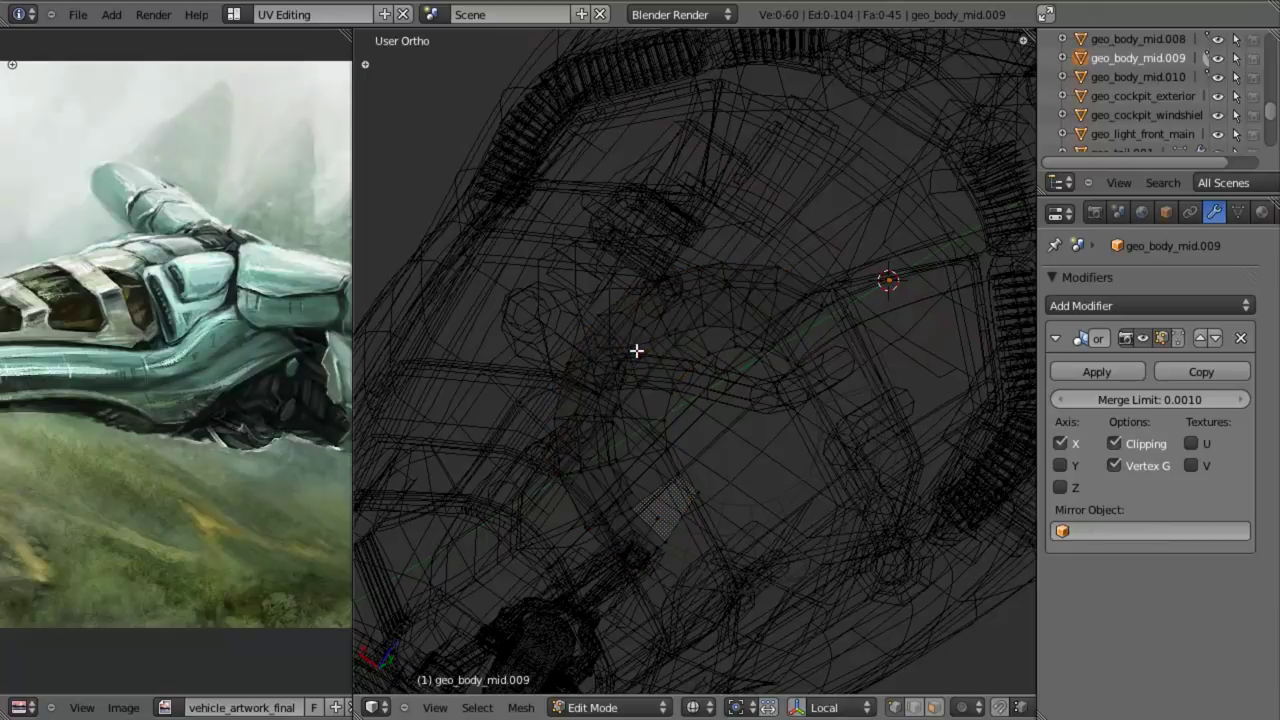
alt+right_click(635, 328)
alt+right_click(635, 333)
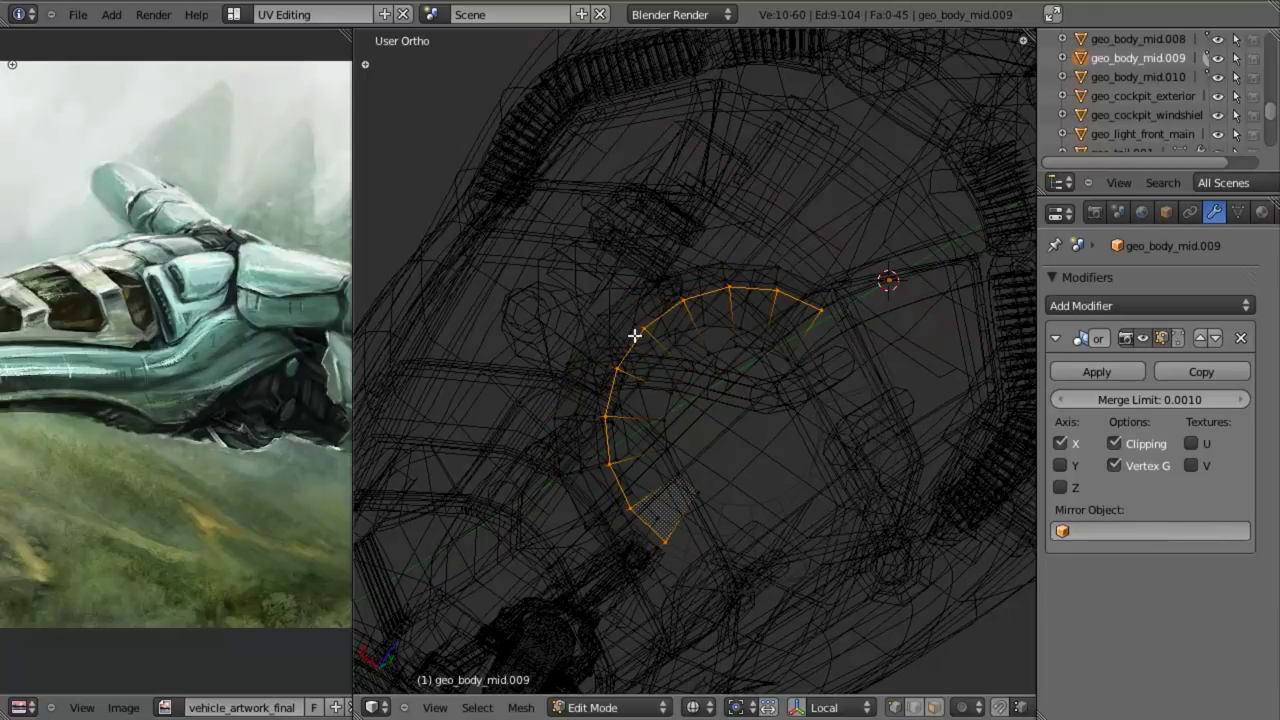
key(s)
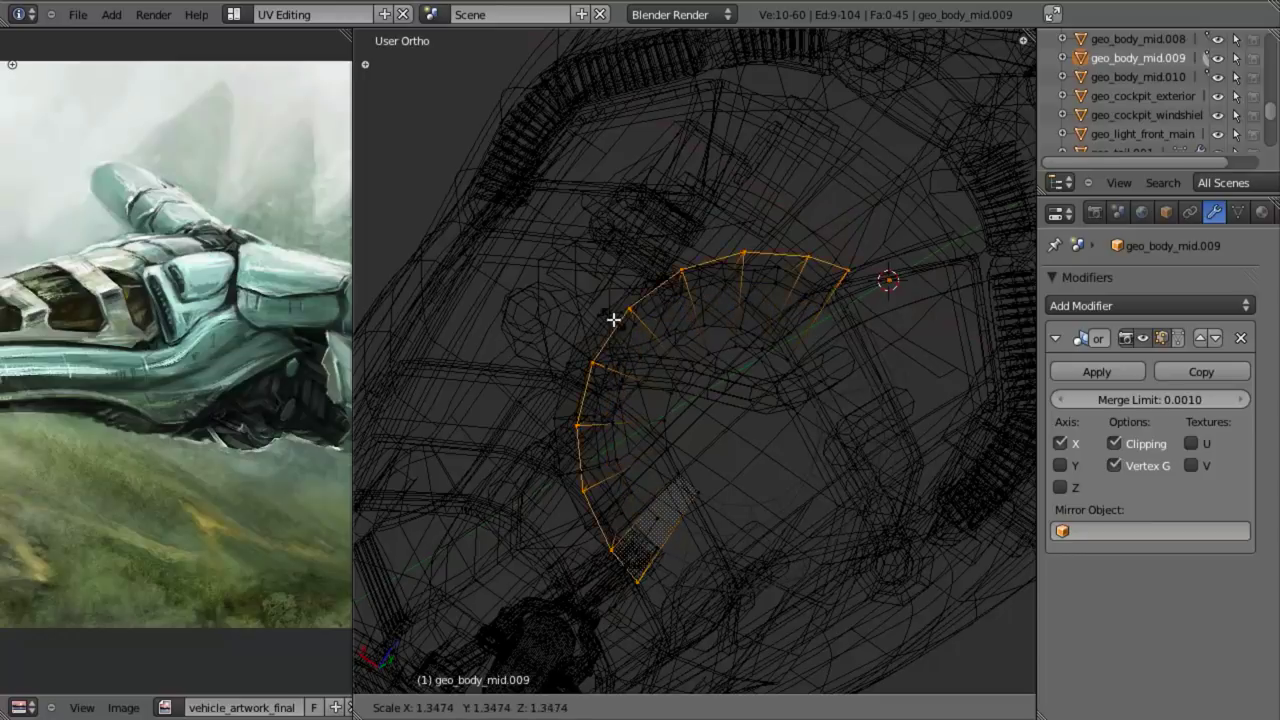
right_click(603, 267)
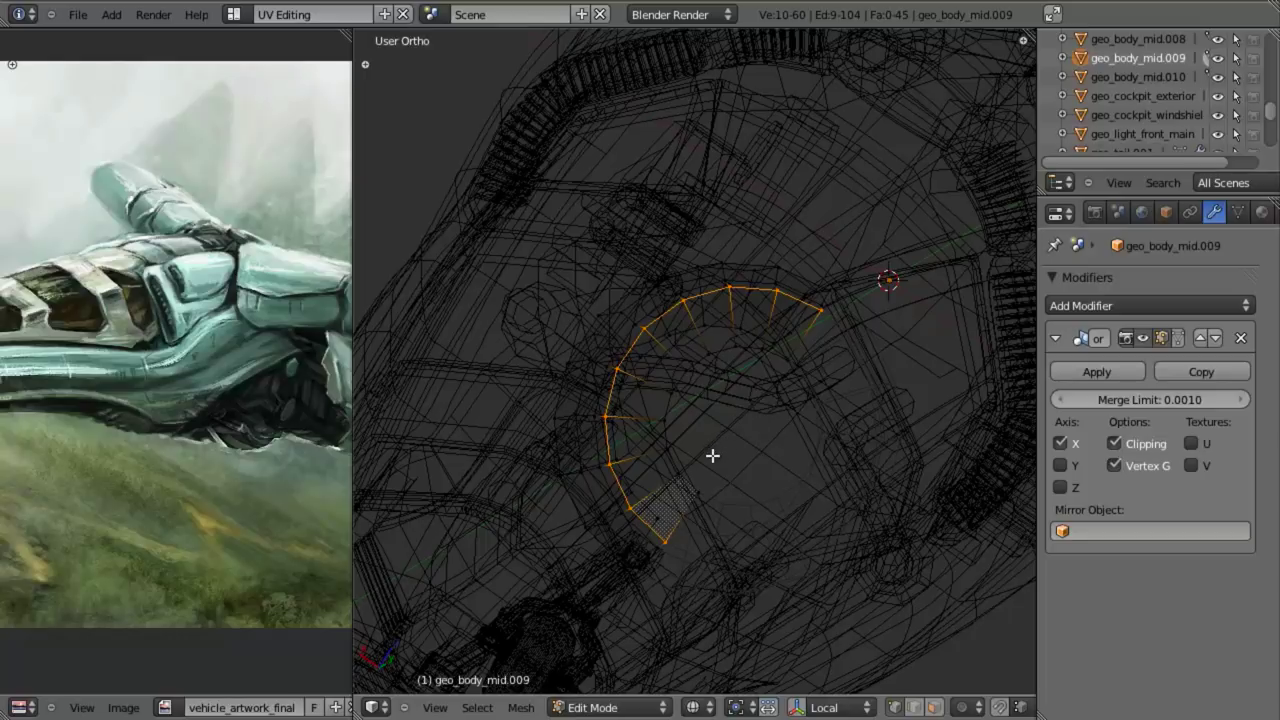
Step: Apply the ring's Mirror modifier in Object Mode and reopen the complete ring mesh for editing
key(Tab)
scroll(709, 457, down, 3)
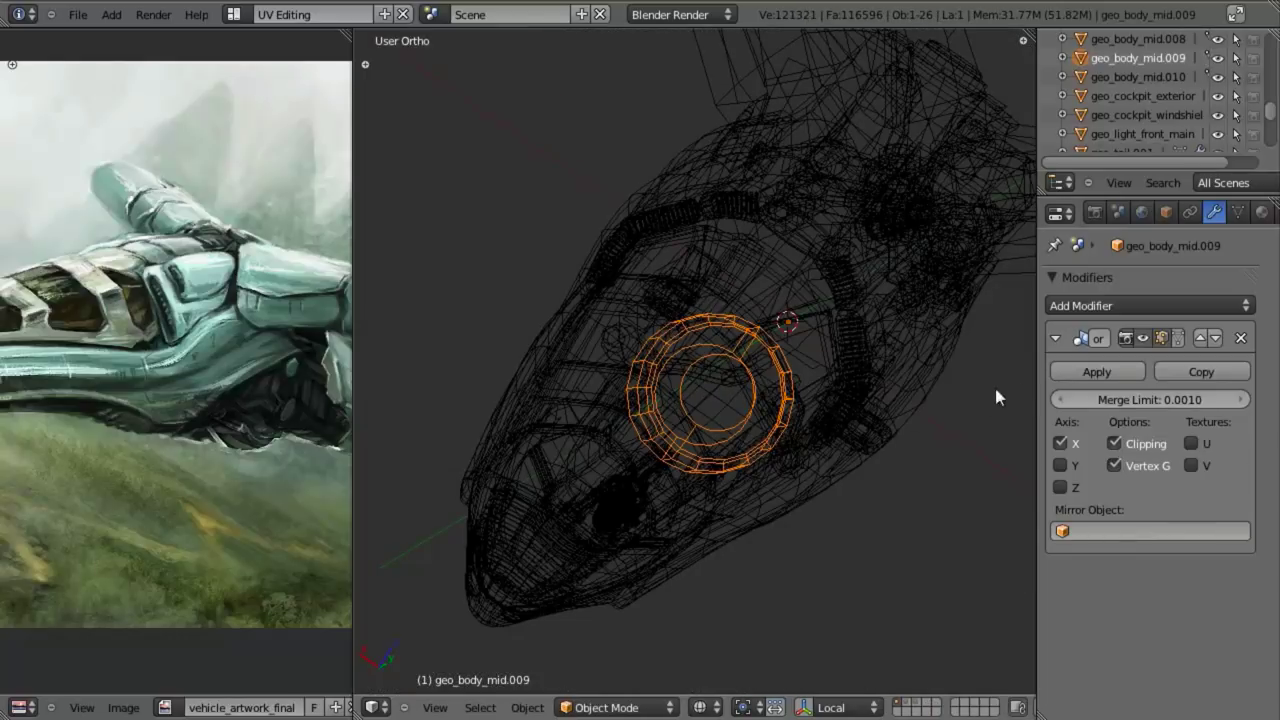
click(1082, 372)
scroll(721, 363, up, 3)
key(Tab)
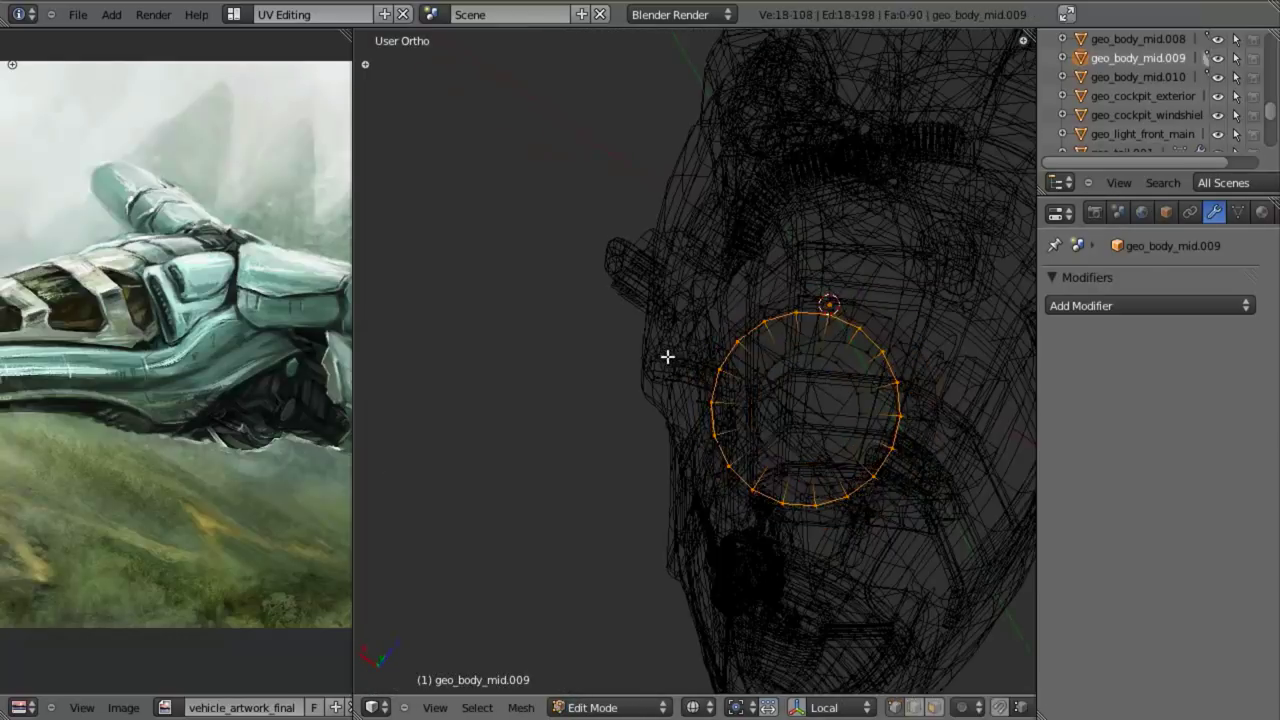
middle_drag(700, 382, 836, 340)
key(s)
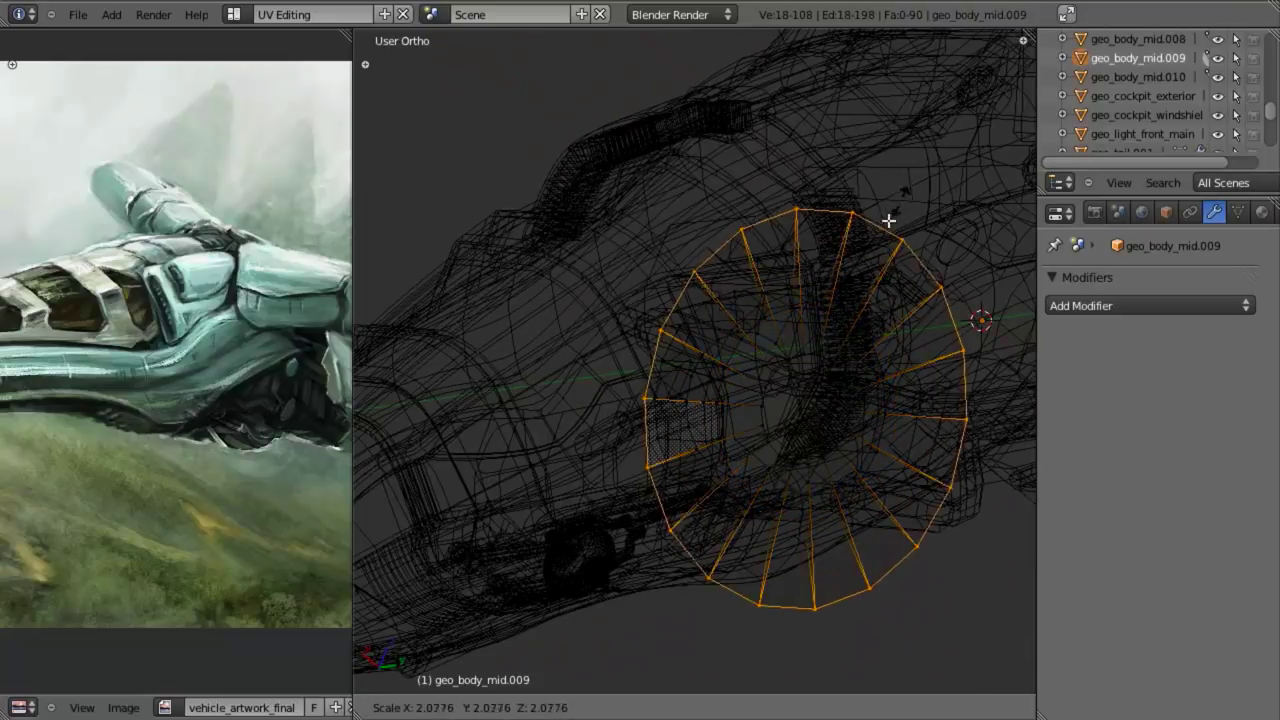
right_click(888, 220)
Step: Deselect the edge loop and add a Subdivision Surface modifier to the ring with view subdivisions of 2 and Optimal Display enabled
key(z)
middle_drag(620, 348, 660, 286)
scroll(657, 292, up, 2)
mouse_move(637, 346)
middle_down()
mouse_move(703, 377)
mouse_move(637, 335)
middle_up()
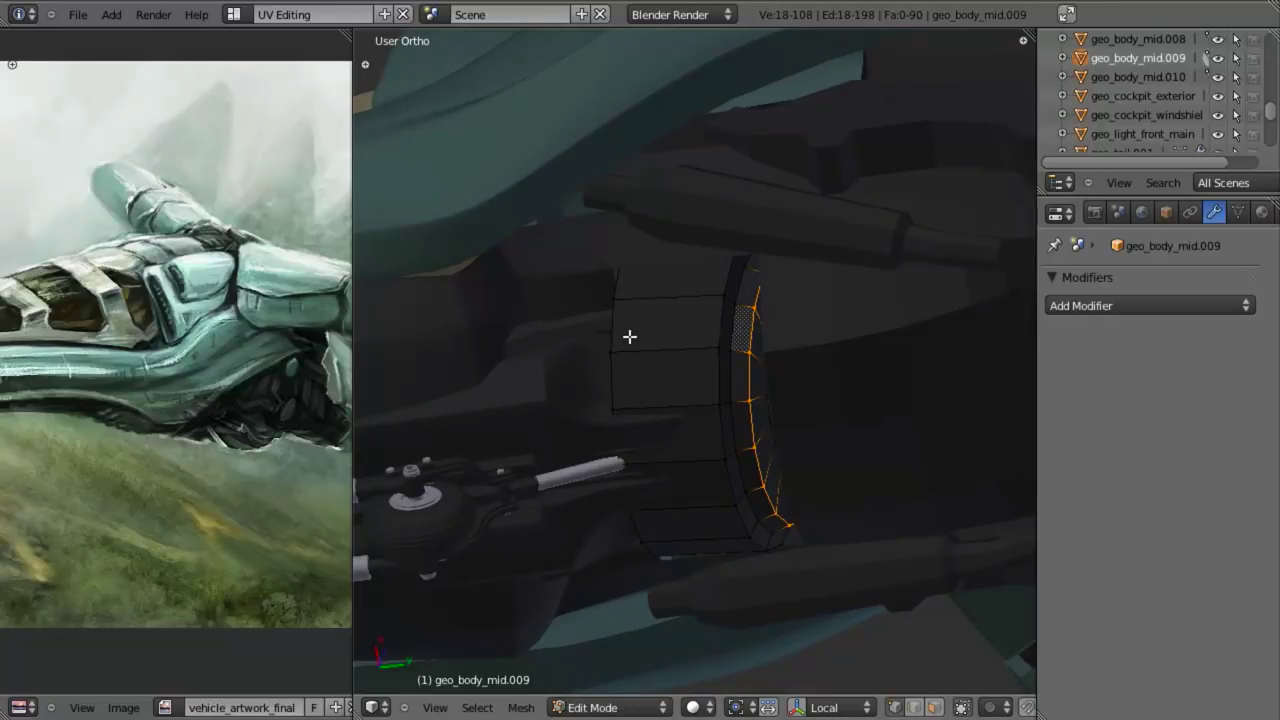
middle_drag(629, 336, 632, 312)
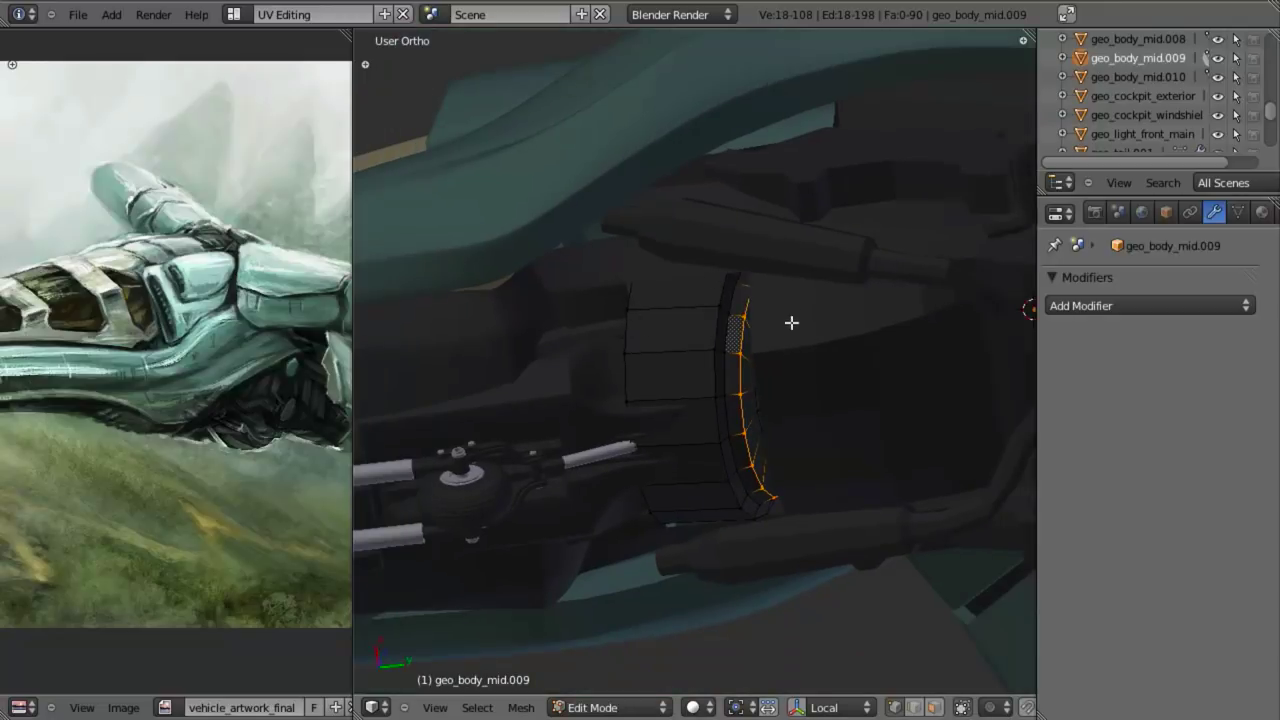
key(a)
middle_drag(751, 329, 810, 318)
click(1156, 306)
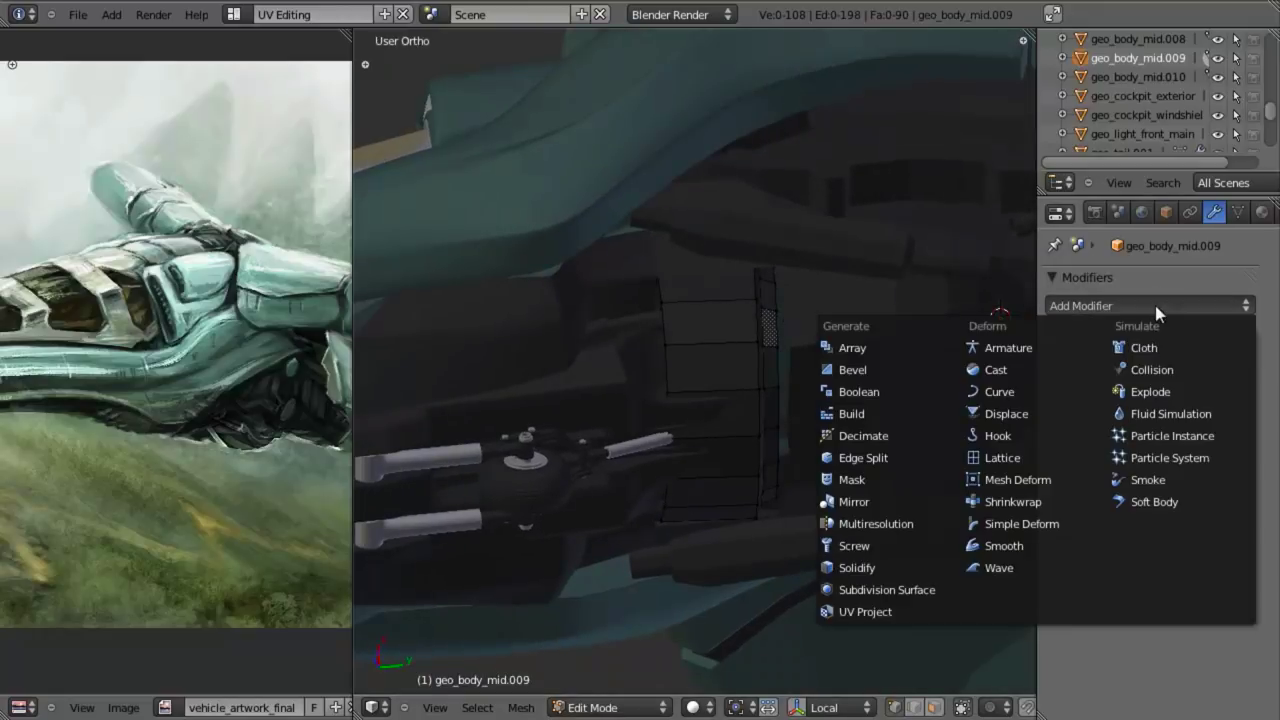
click(899, 589)
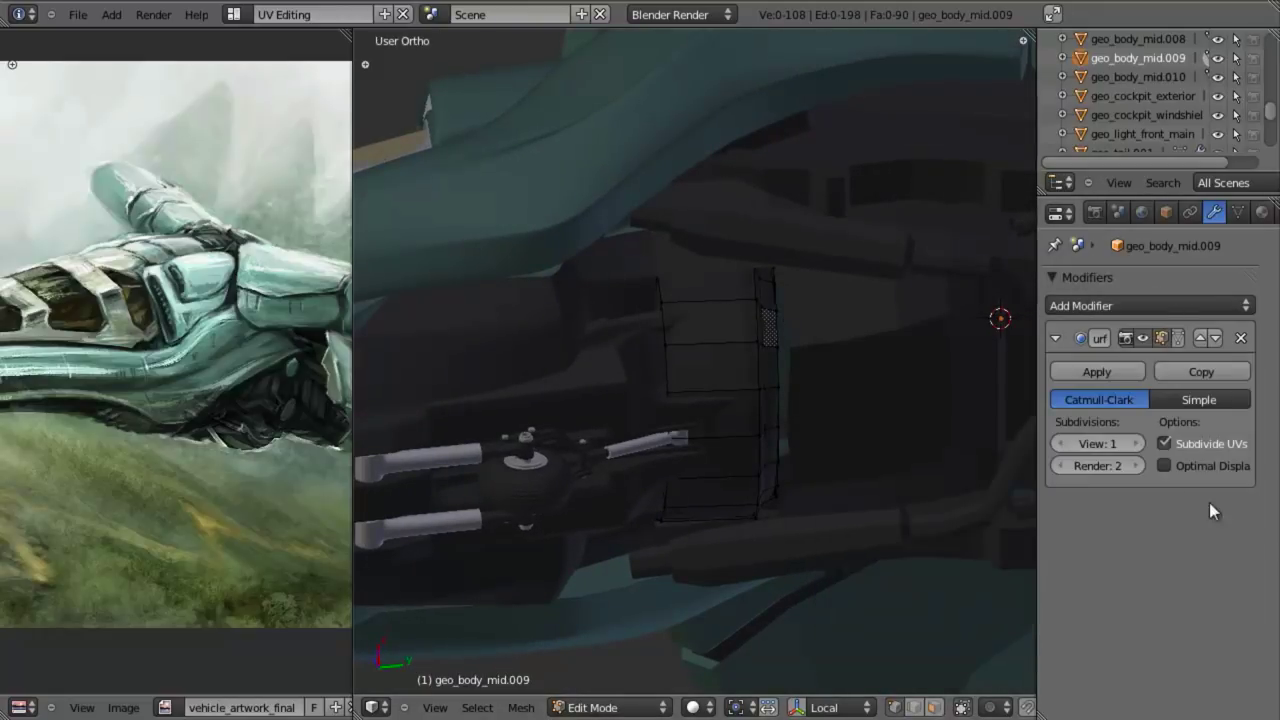
click(1138, 443)
click(1164, 465)
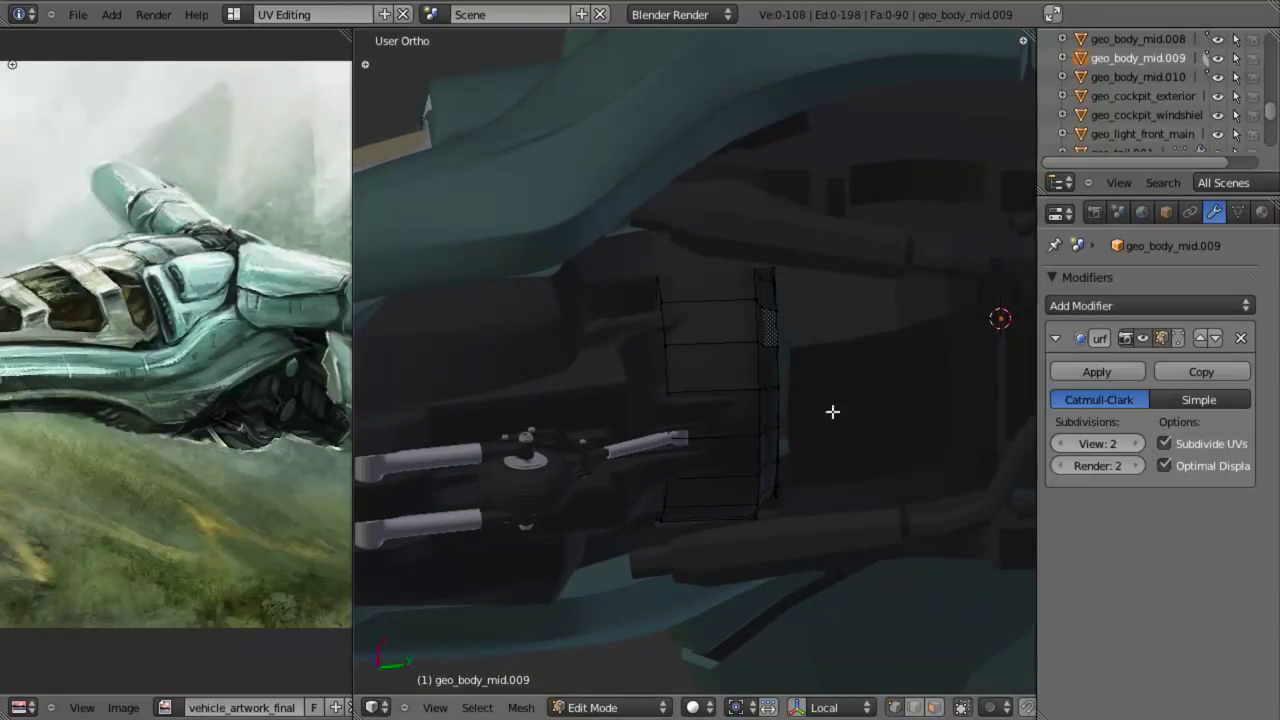
Step: Select the entire ring mesh and set its faces to Shade Smooth
middle_drag(831, 411, 768, 377)
key(z)
key(a)
key(w)
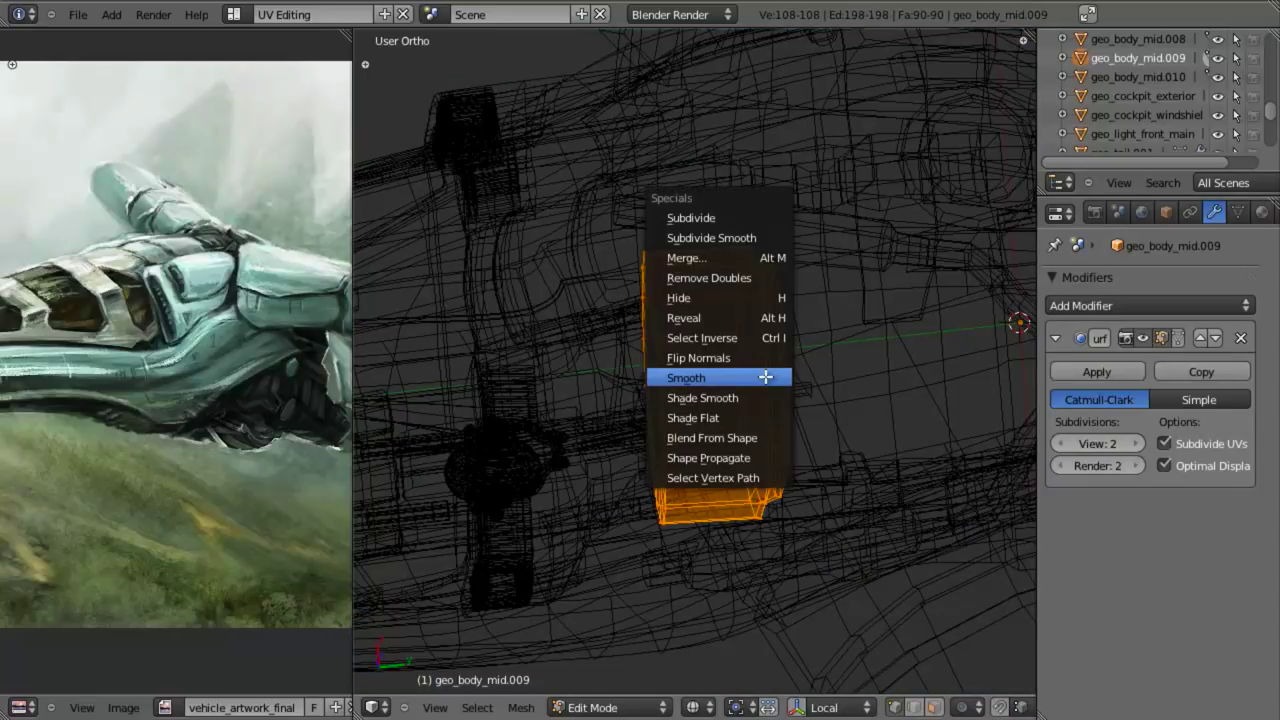
click(703, 398)
key(z)
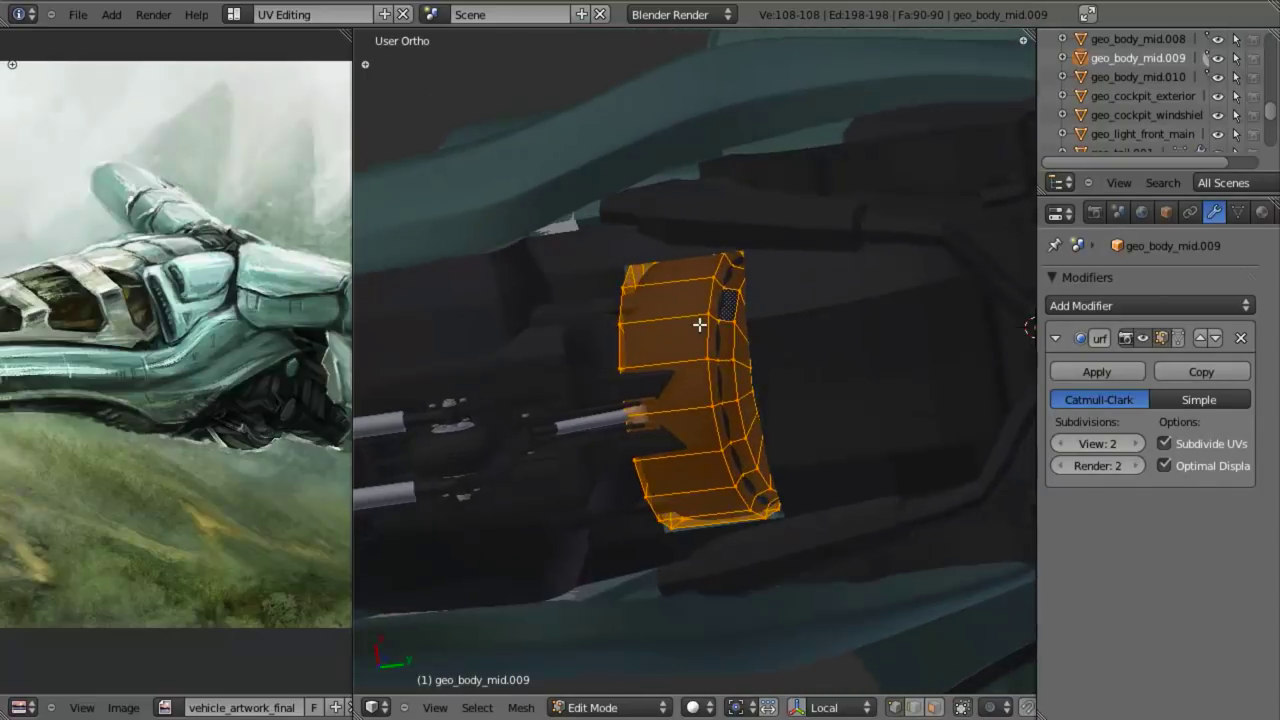
Step: Leave Edit Mode and check the subdivided ring's shape against the reference artwork in wireframe side view
scroll(712, 324, up, 4)
key(KP_3)
scroll(723, 329, down, 3)
key(z)
shift+middle_drag(704, 650, 760, 293)
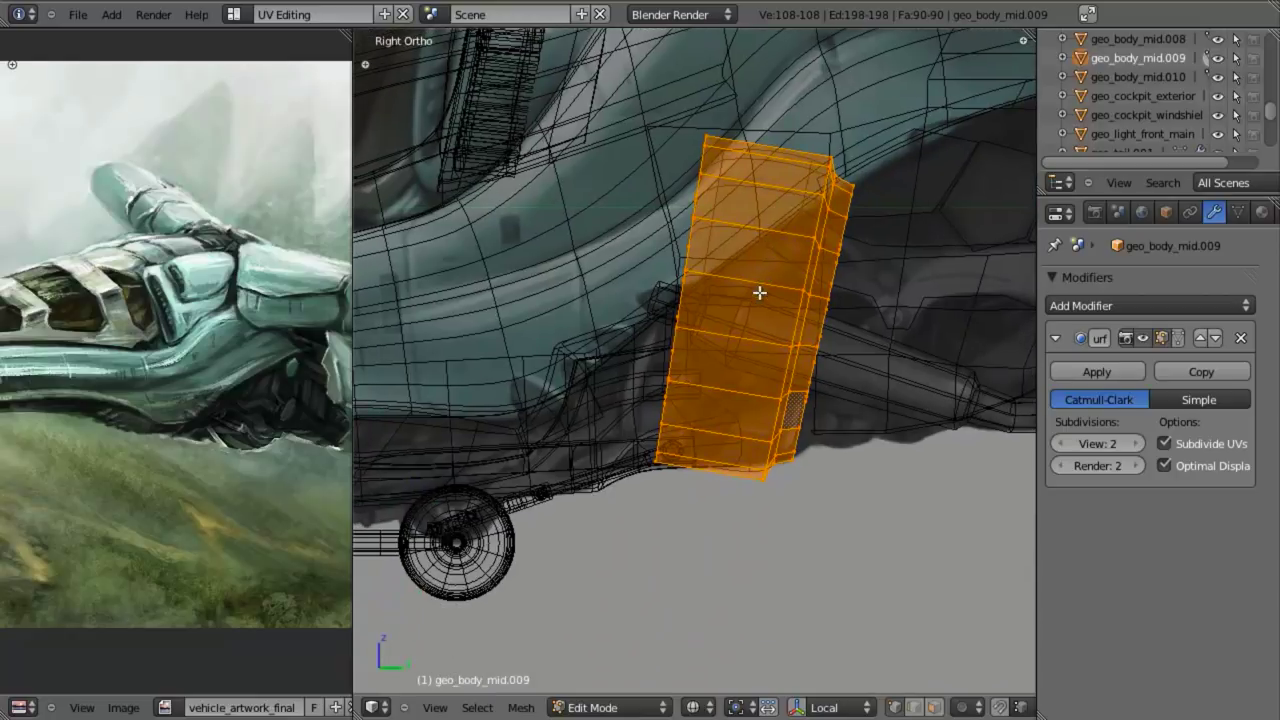
key(Tab)
scroll(840, 640, down, 2)
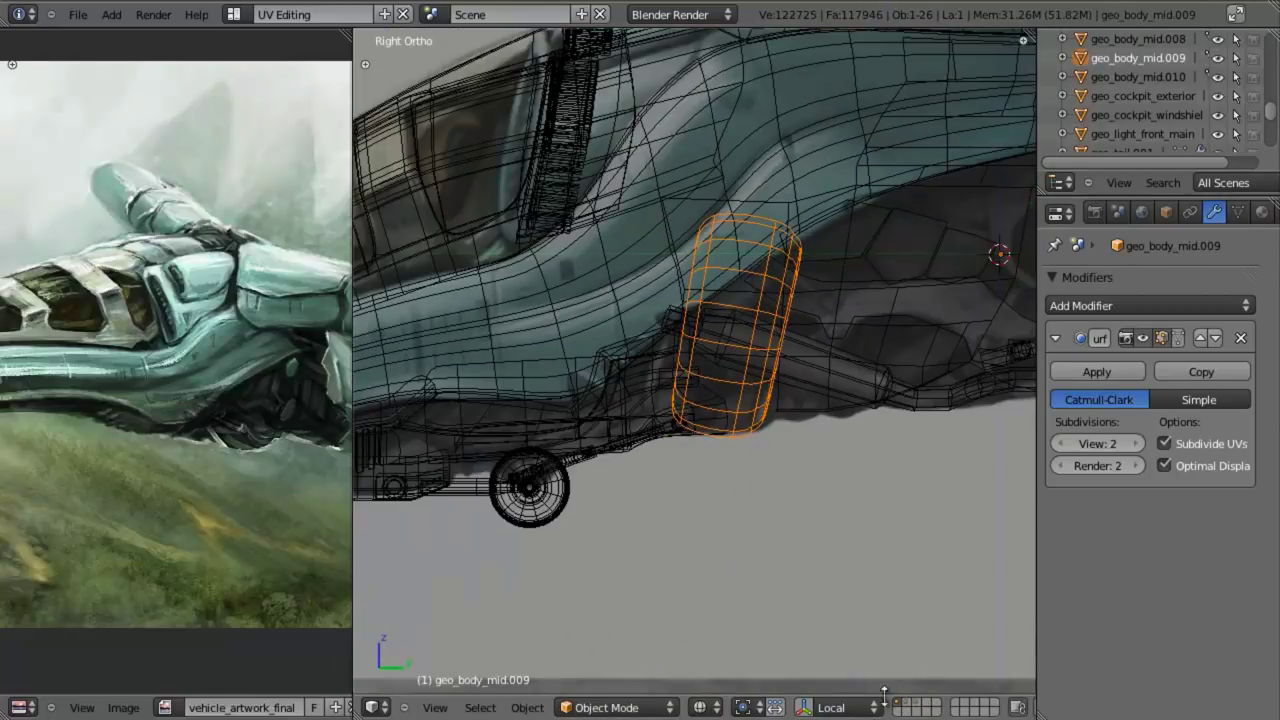
Step: Examine the reference artwork around the undercarriage behind the front wheel with the model layers hidden, and show the model layer again
click(908, 708)
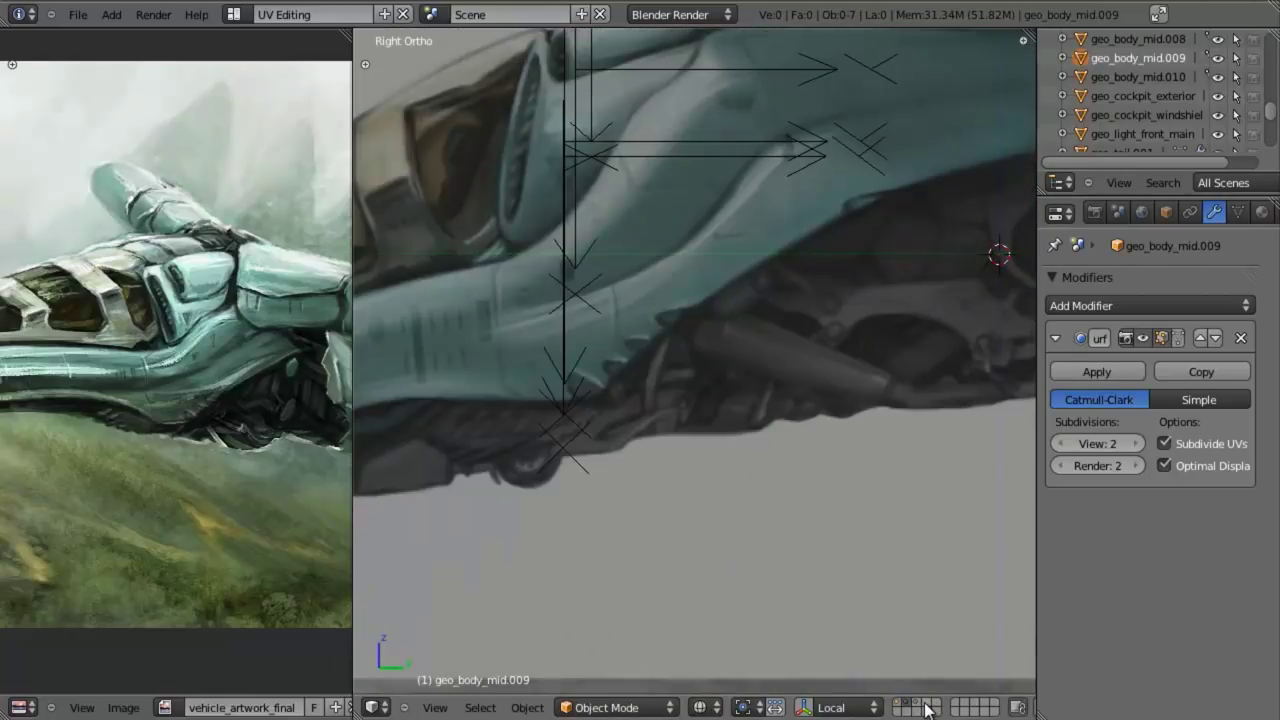
click(927, 708)
scroll(854, 517, up, 2)
scroll(828, 455, up, 4)
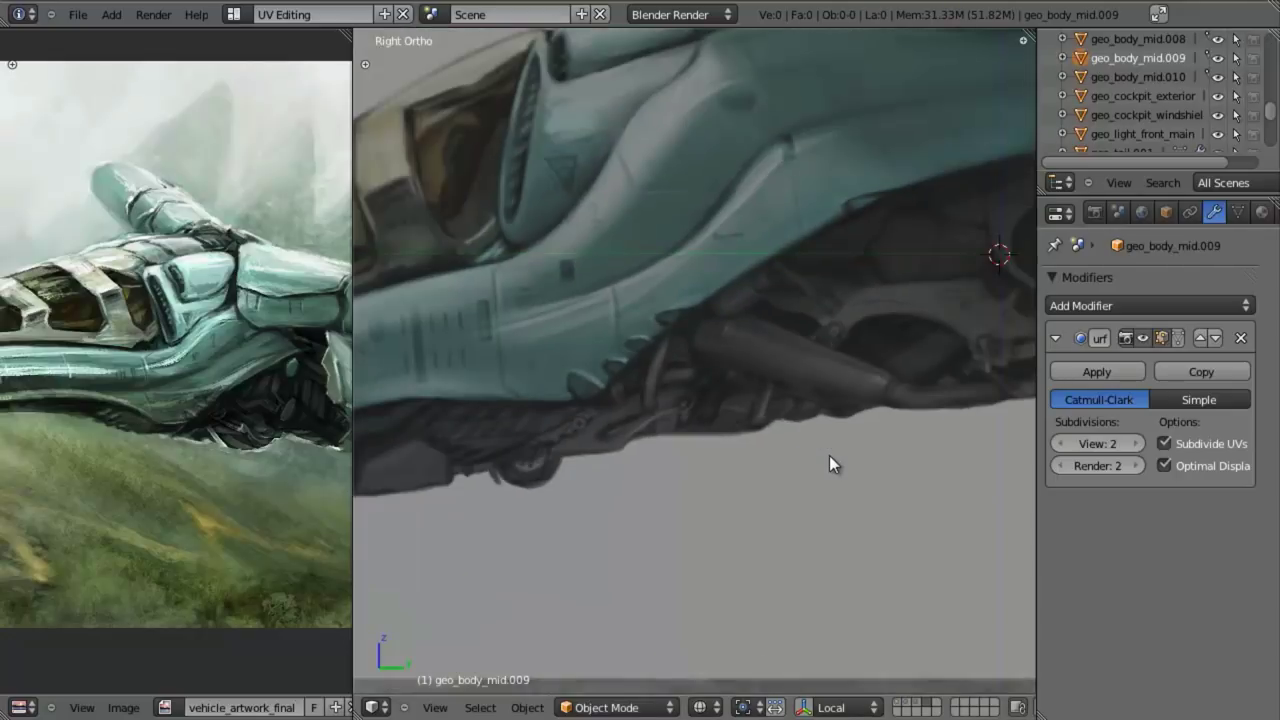
key(shift+space)
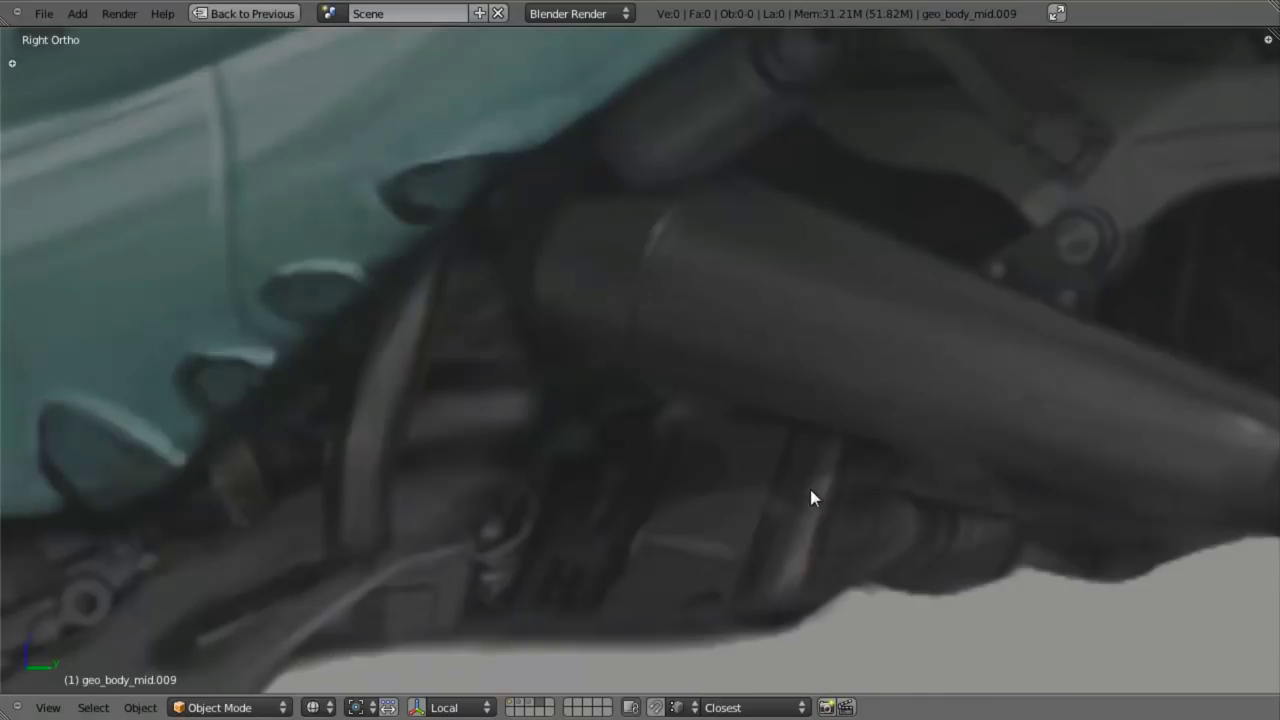
scroll(810, 495, down, 2)
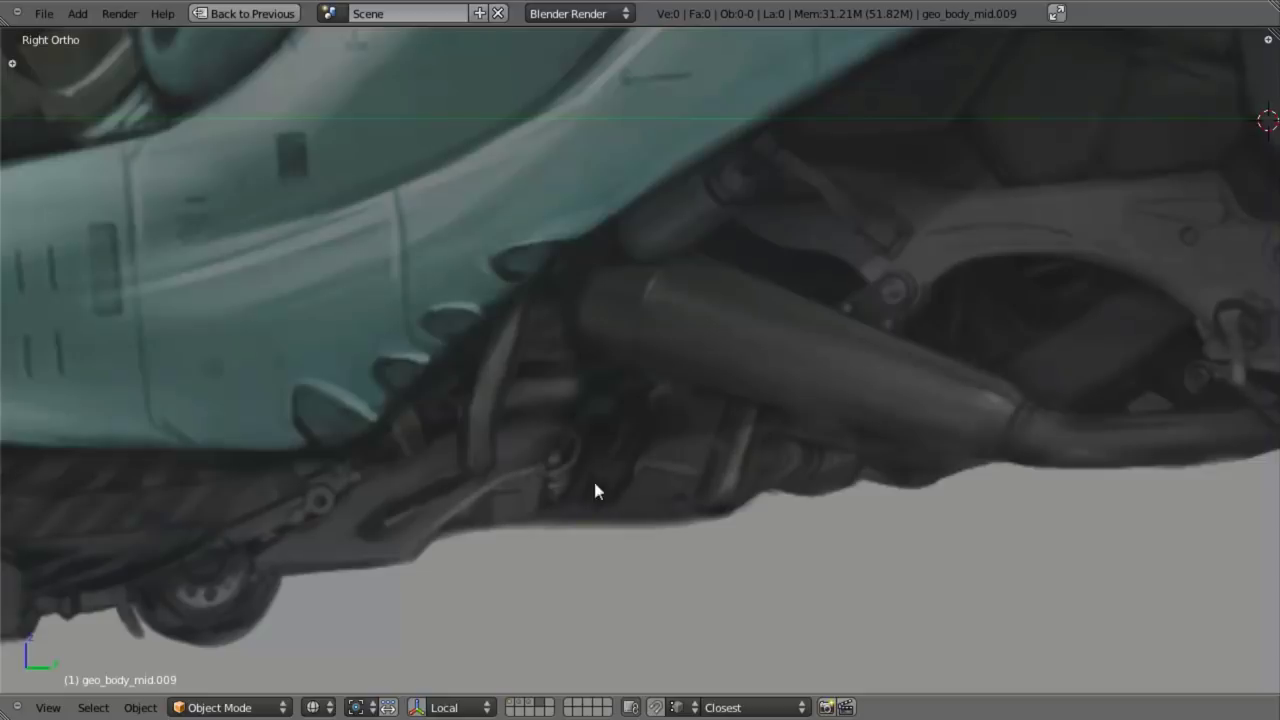
key(shift+space)
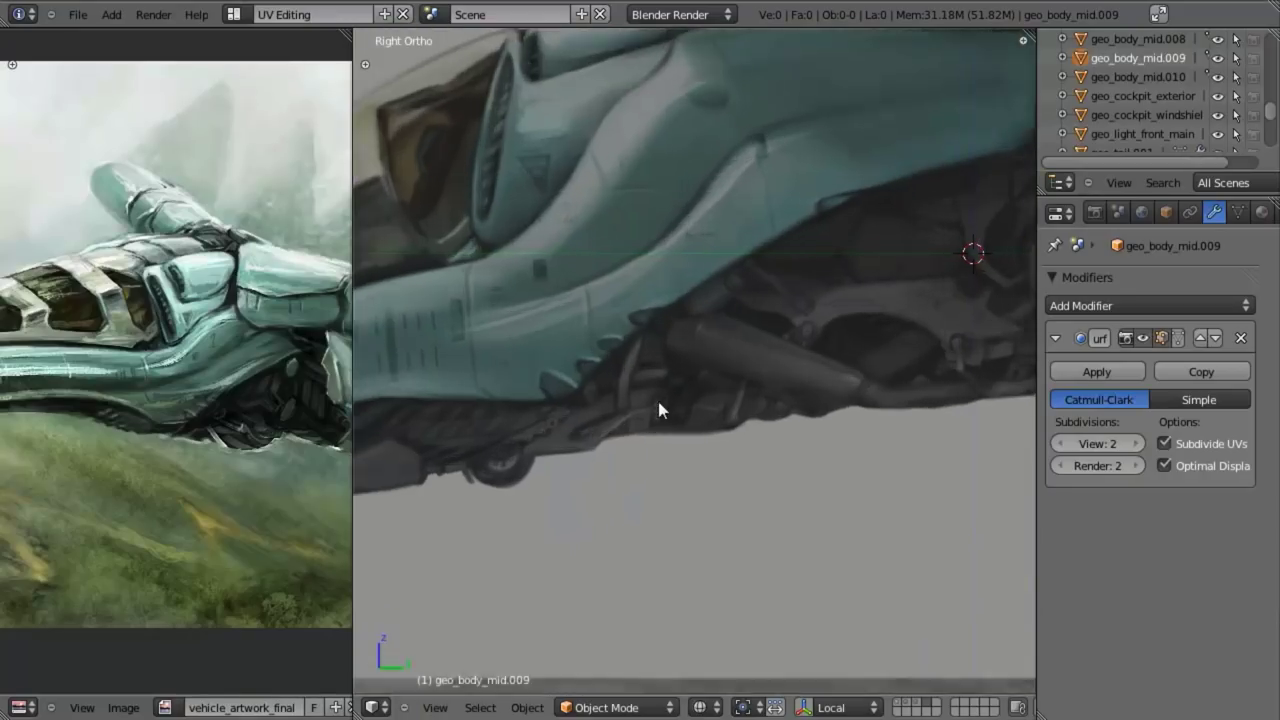
shift+middle_drag(659, 383, 627, 408)
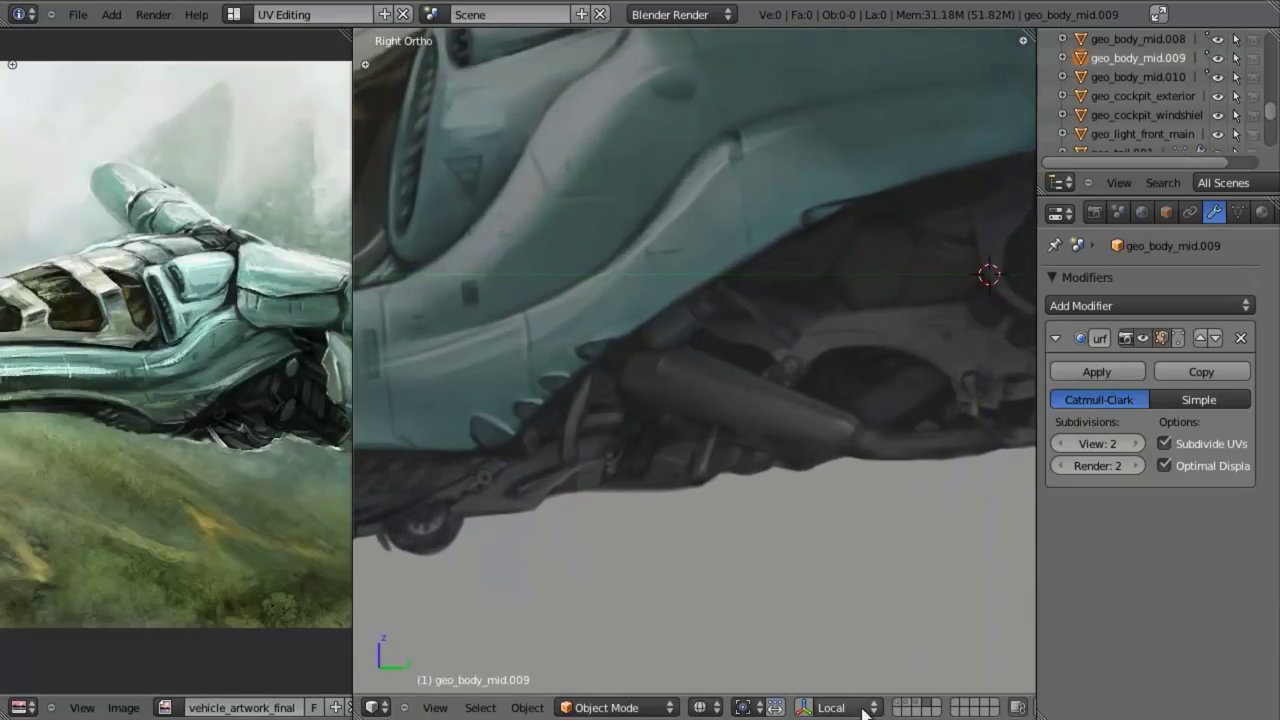
click(900, 701)
Step: Reopen the ring mesh for editing, clear the selection and select the ring's complete rearmost edge loop
scroll(833, 542, up, 2)
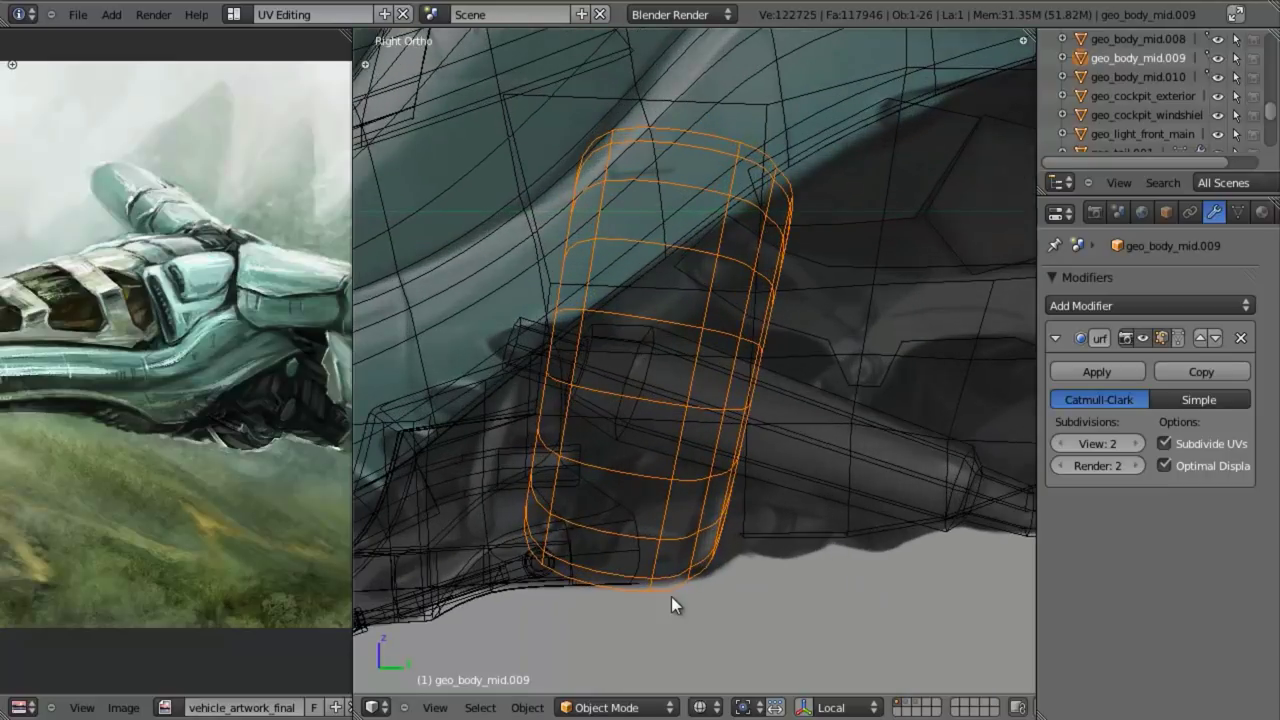
key(Tab)
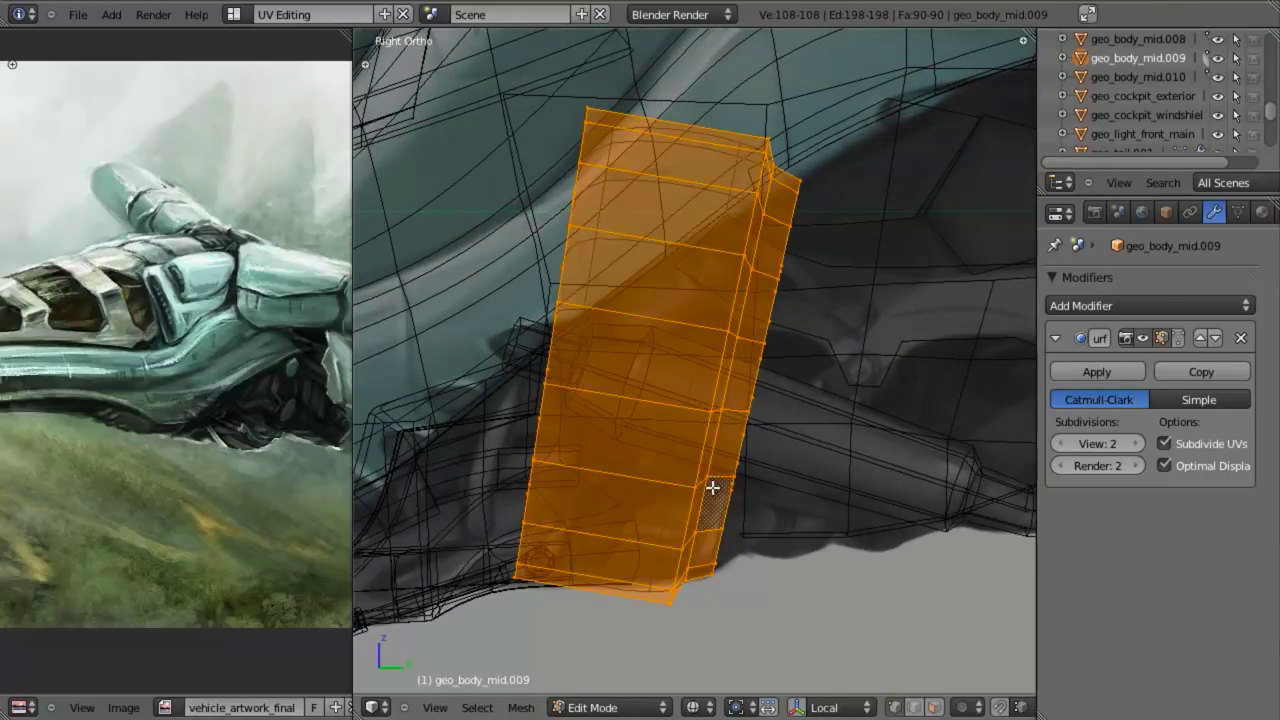
key(a)
shift+middle_drag(748, 540, 752, 496)
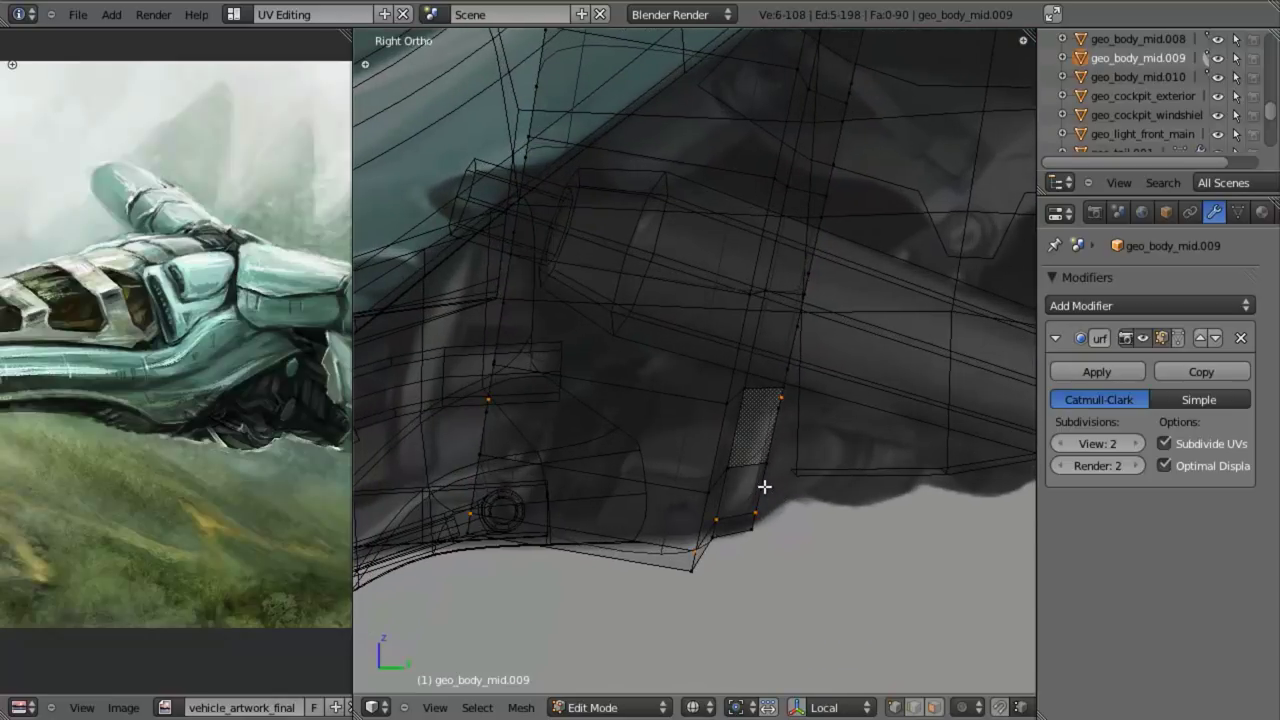
mouse_move(760, 477)
middle_down()
mouse_move(771, 400)
mouse_move(744, 486)
middle_up()
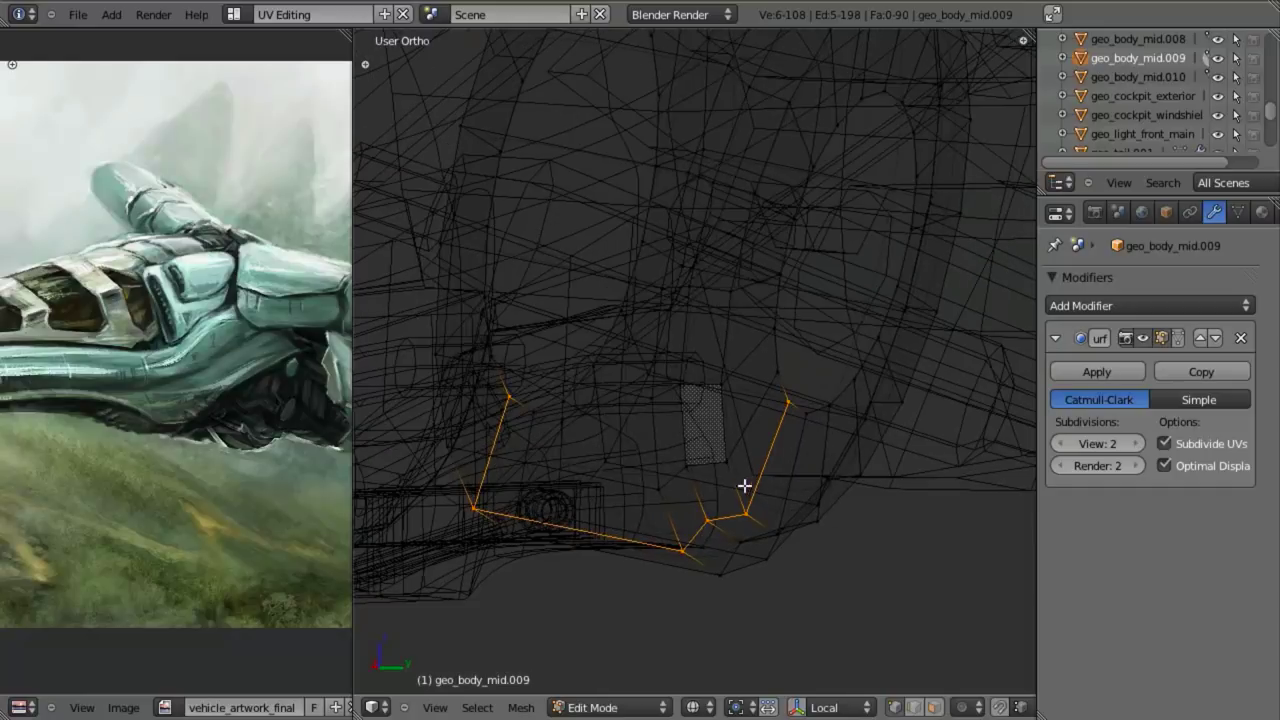
alt+right_click(740, 483)
Step: Try enlarging the selected rearmost edge loop and undo that scaling
key(z)
key(z)
key(s)
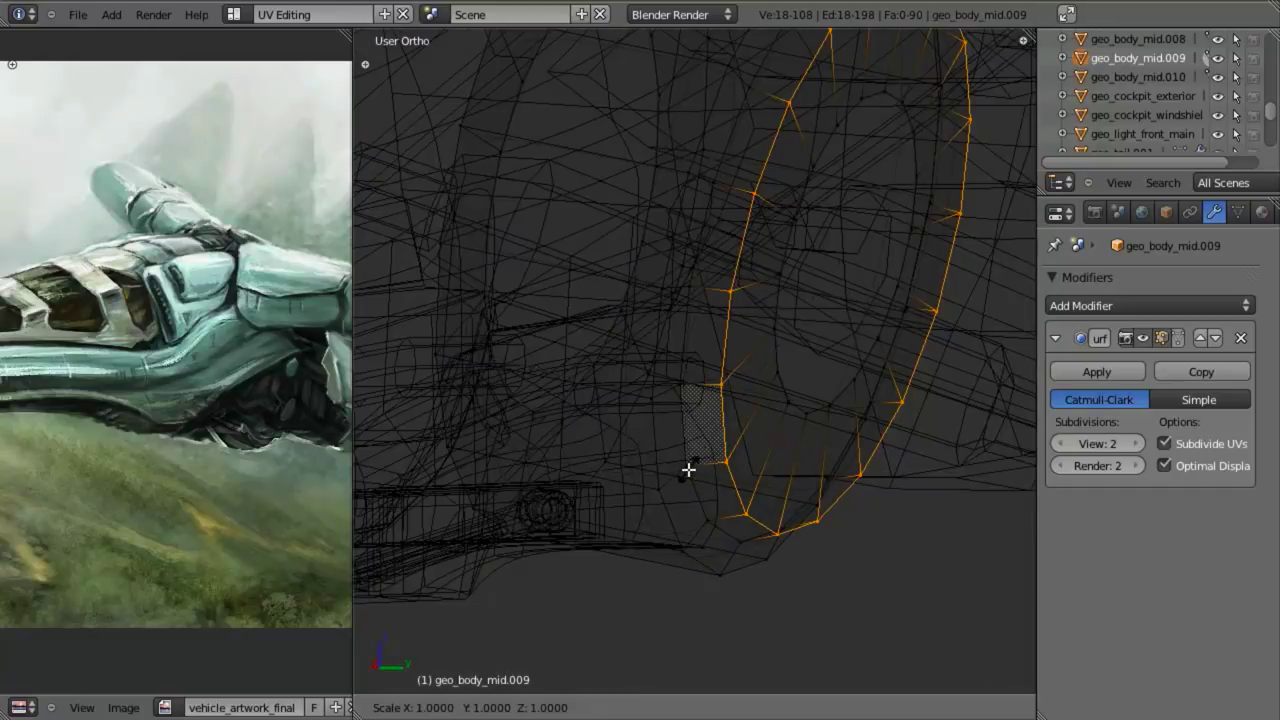
click(687, 477)
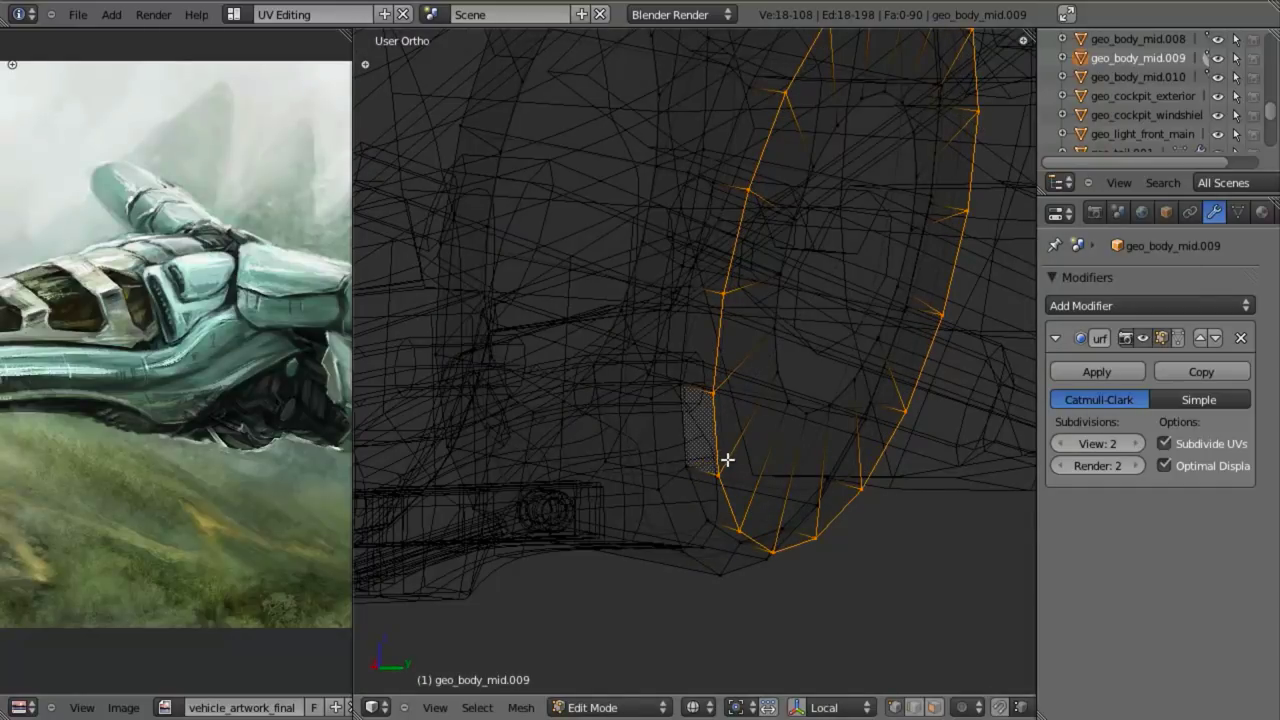
key(ctrl+z)
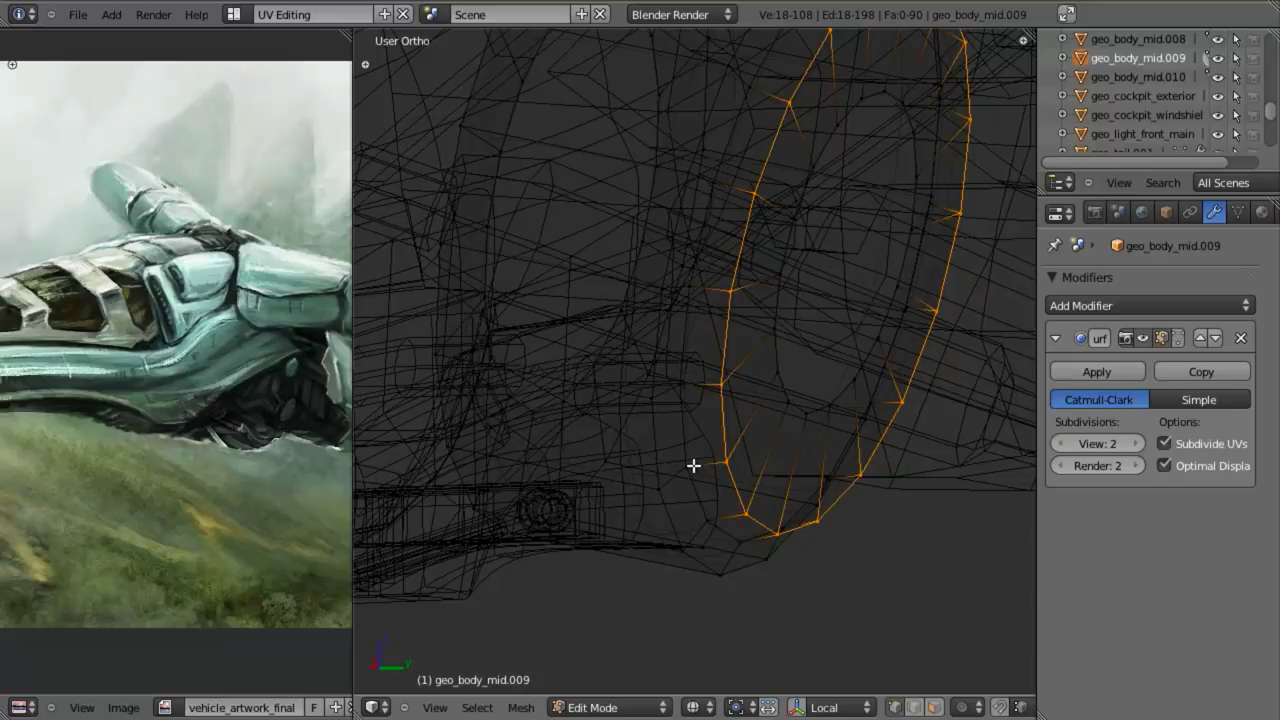
Step: Set the snap type to Edge, scale the ring's rearmost edge loop up by about 1.064 and deselect it
key(ctrl+shift+Tab)
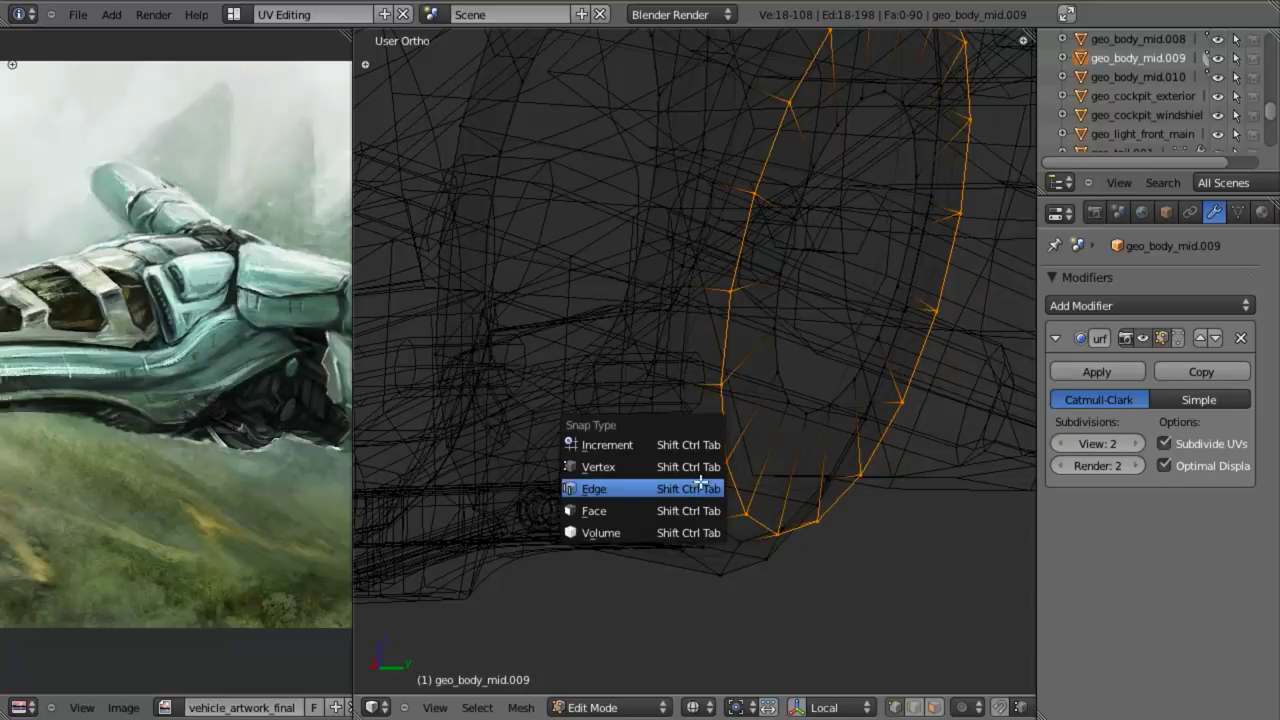
click(700, 488)
click(1022, 710)
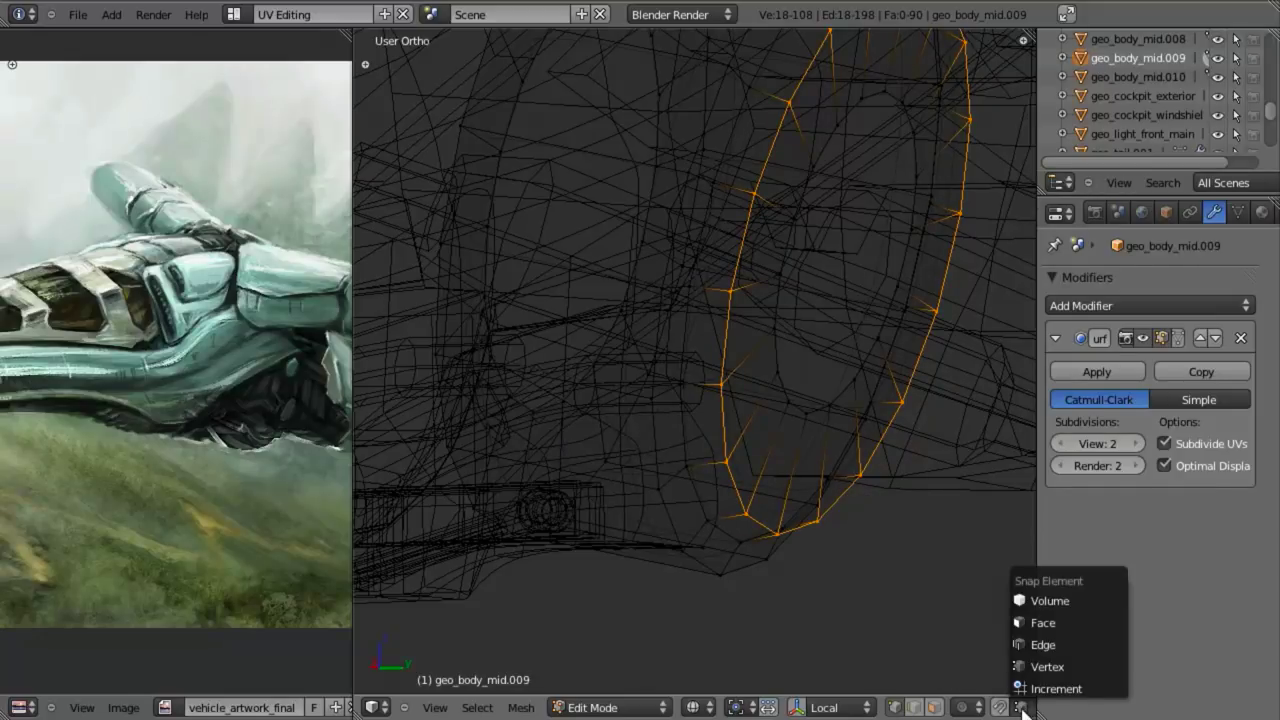
key(s)
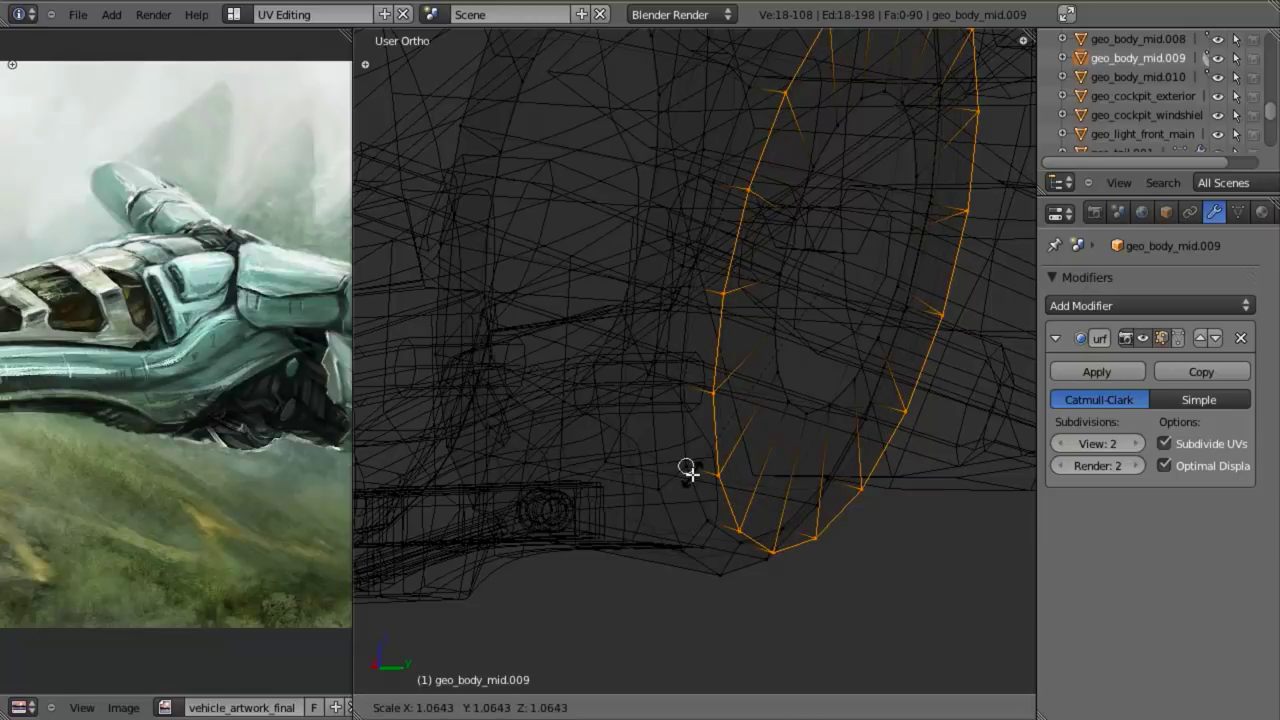
click(689, 471)
key(z)
mouse_move(684, 387)
middle_down()
mouse_move(660, 386)
mouse_move(706, 374)
middle_up()
key(KP_3)
key(z)
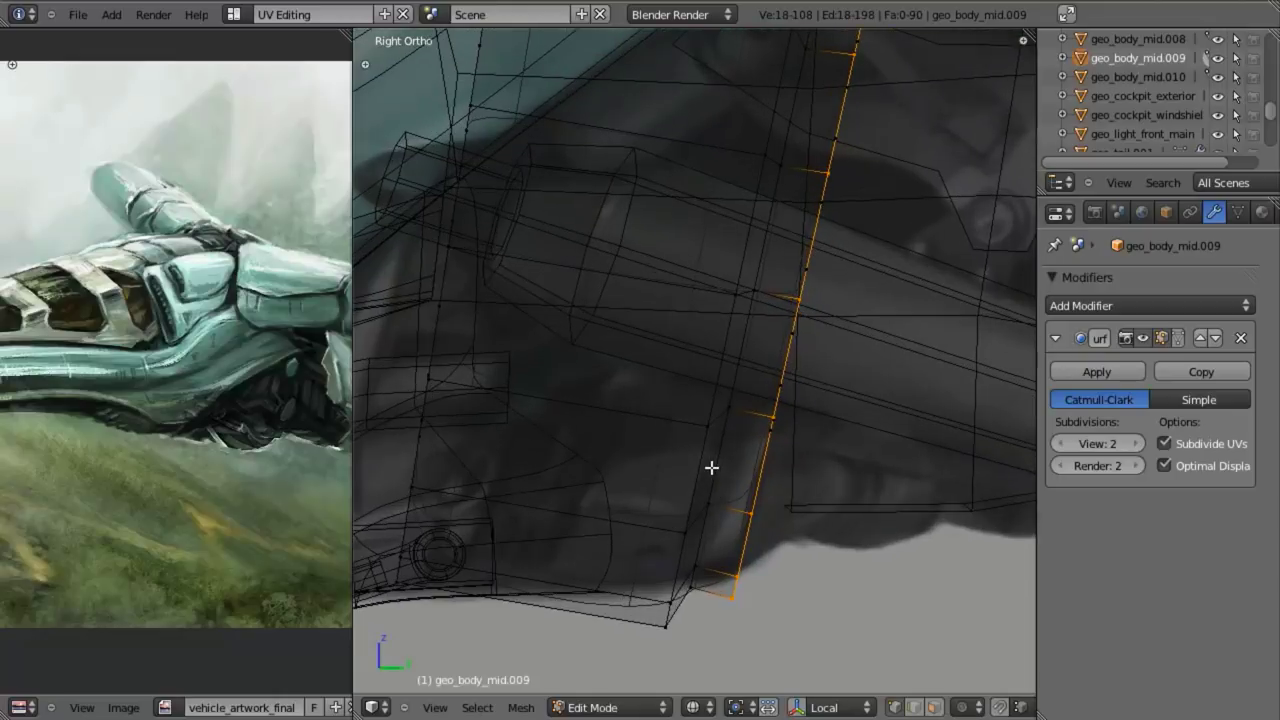
key(a)
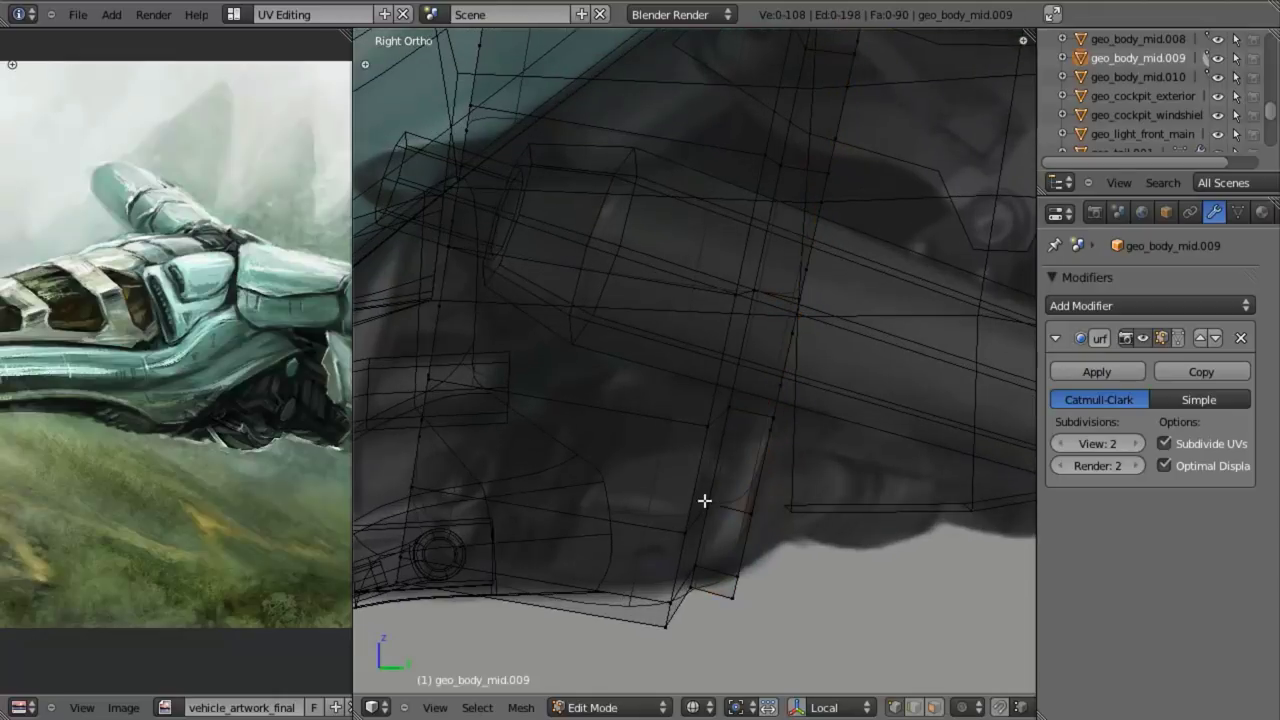
Step: Add two edge loops to the ring's narrow rear band, slid close to its rear and front edges, and check the smoothed shape
key(ctrl+r)
click(754, 409)
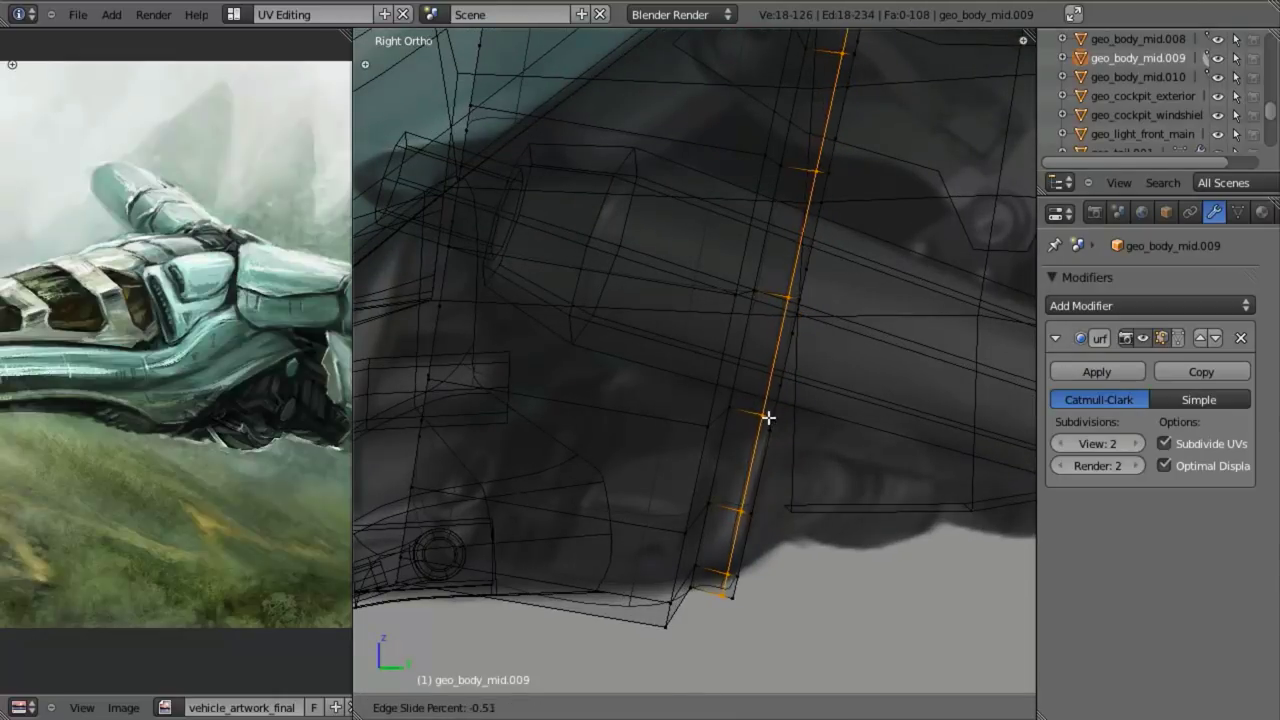
click(773, 417)
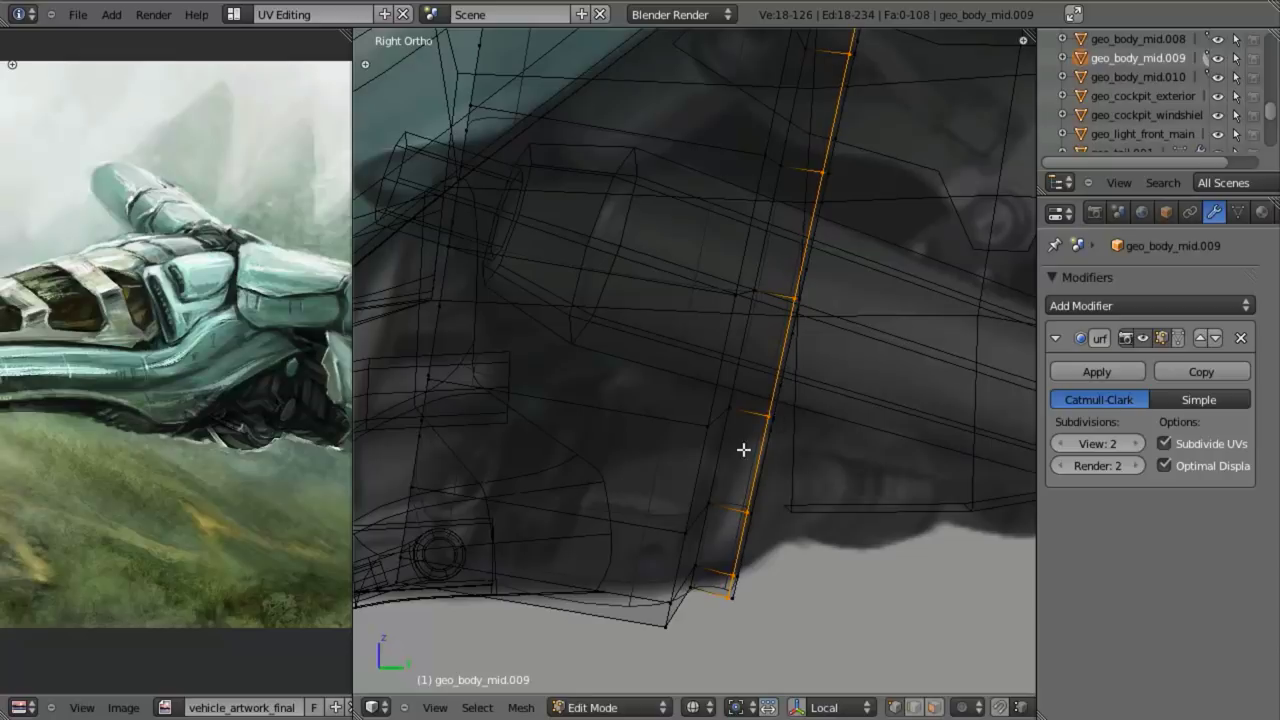
key(ctrl+r)
click(740, 411)
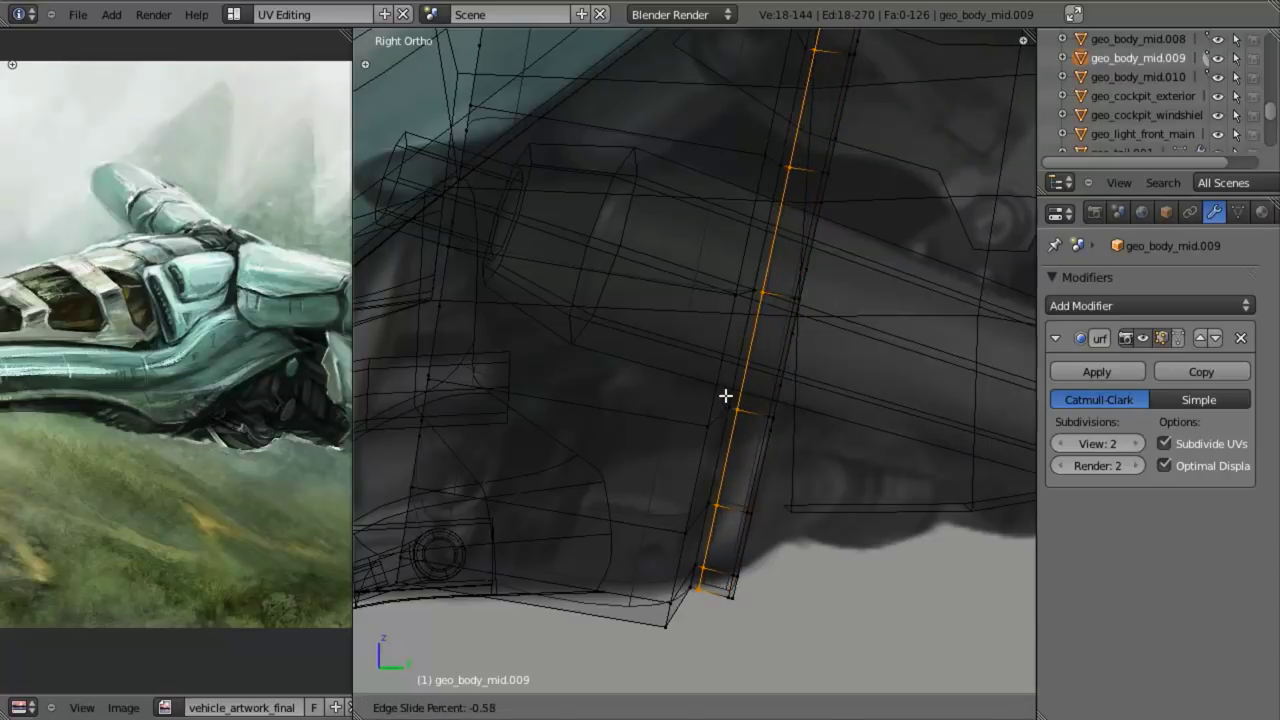
click(720, 443)
key(Tab)
middle_drag(720, 443, 714, 258)
key(KP_3)
key(z)
shift+middle_drag(736, 374, 703, 338)
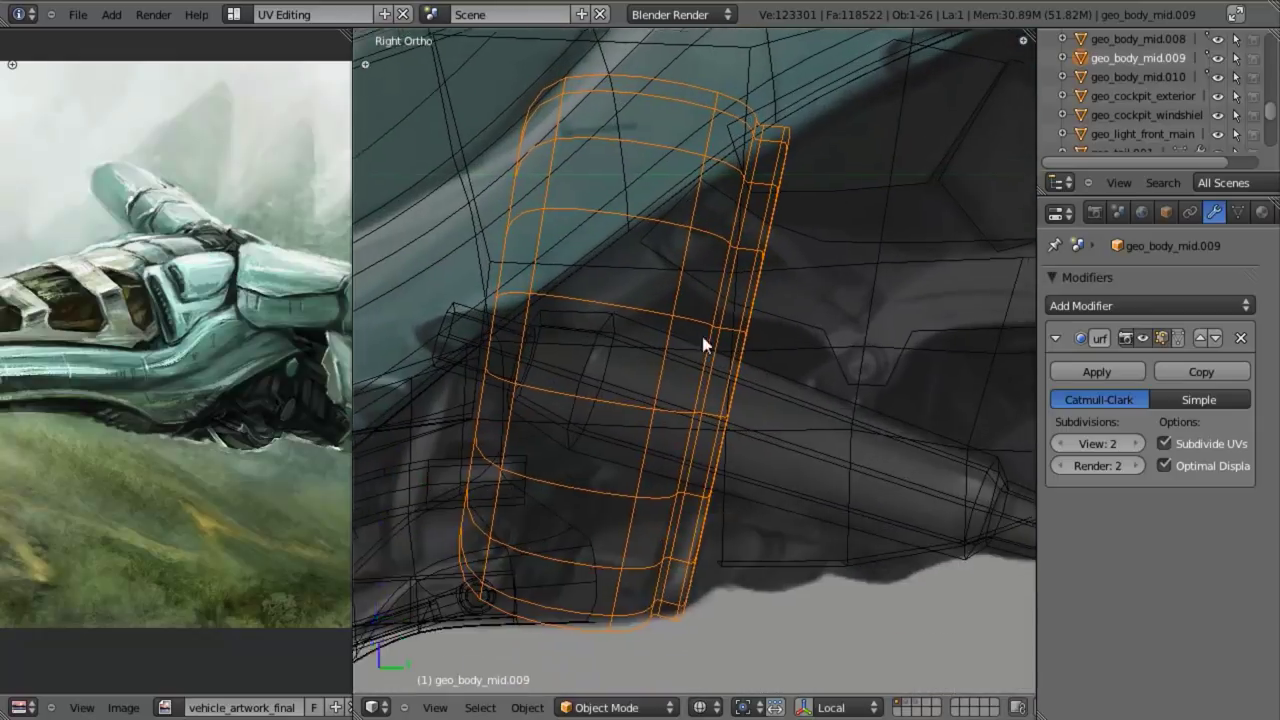
Step: Cut two evenly spaced edge loops into the middle of the narrow rear band and shrink them inward into a groove
key(Tab)
scroll(685, 509, up, 2)
key(ctrl+r)
scroll(671, 420, up, 1)
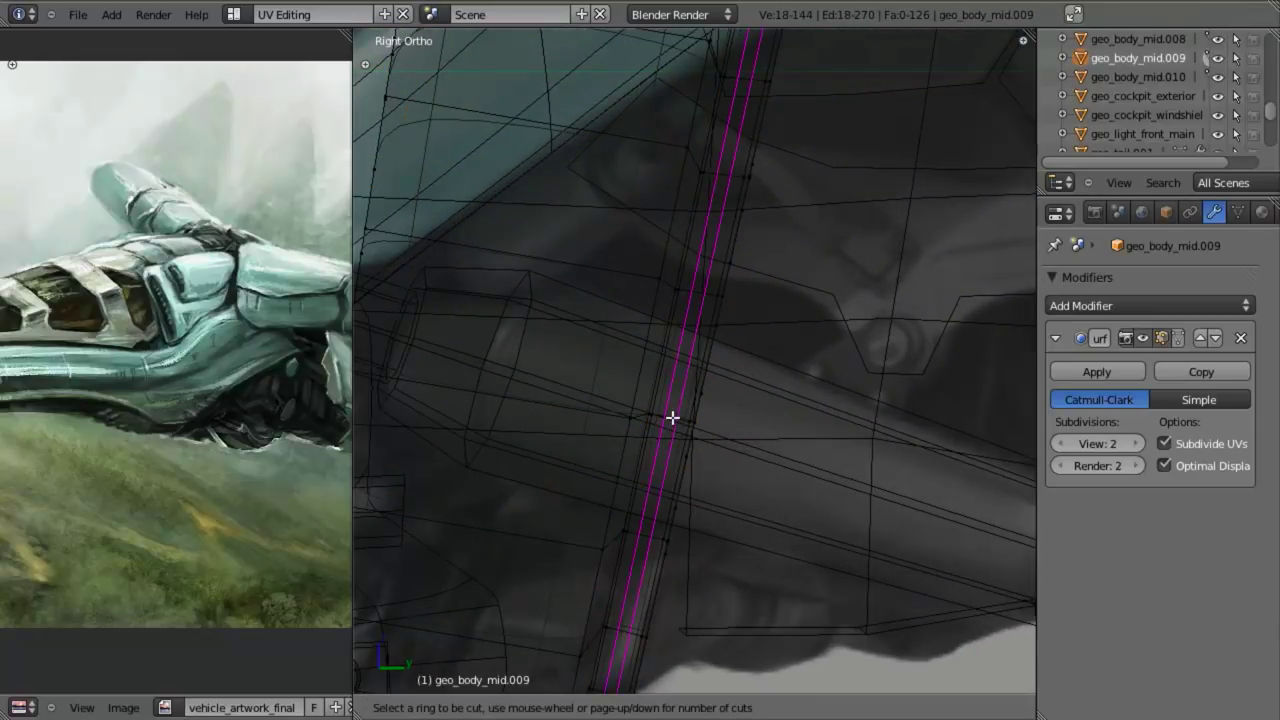
click(672, 418)
right_click(672, 418)
shift+middle_drag(730, 476, 758, 341)
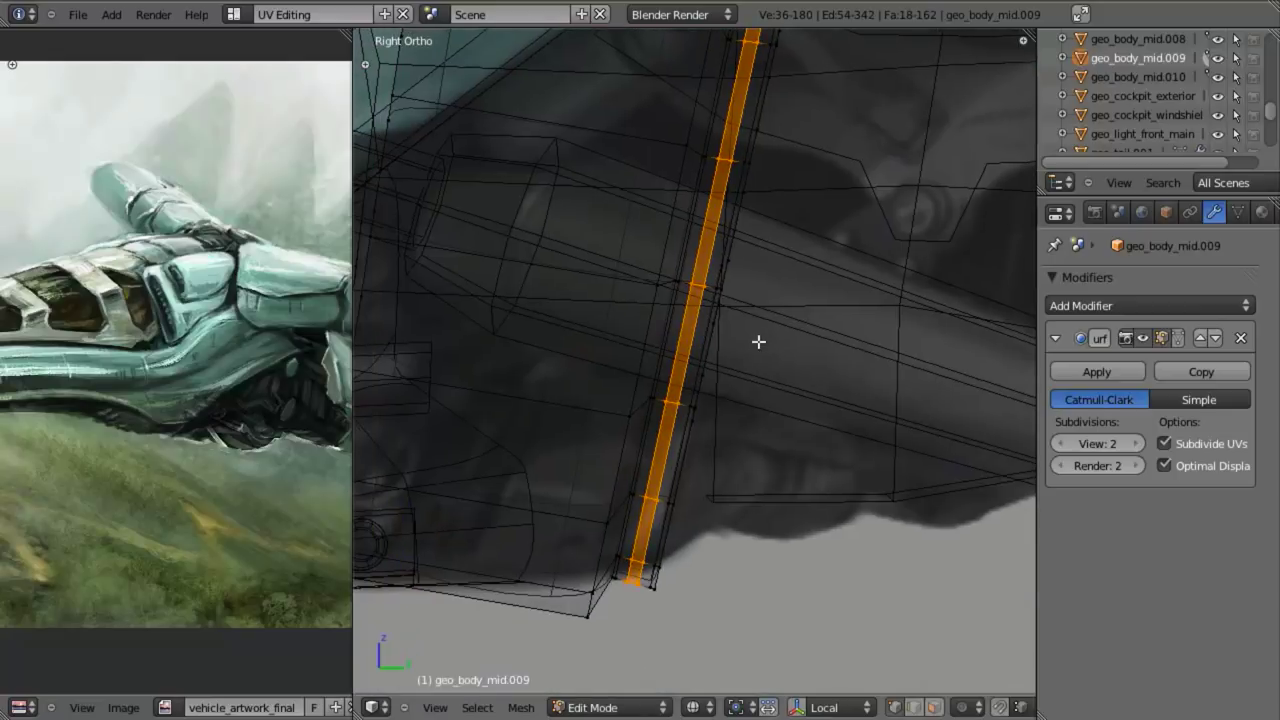
key(alt+s)
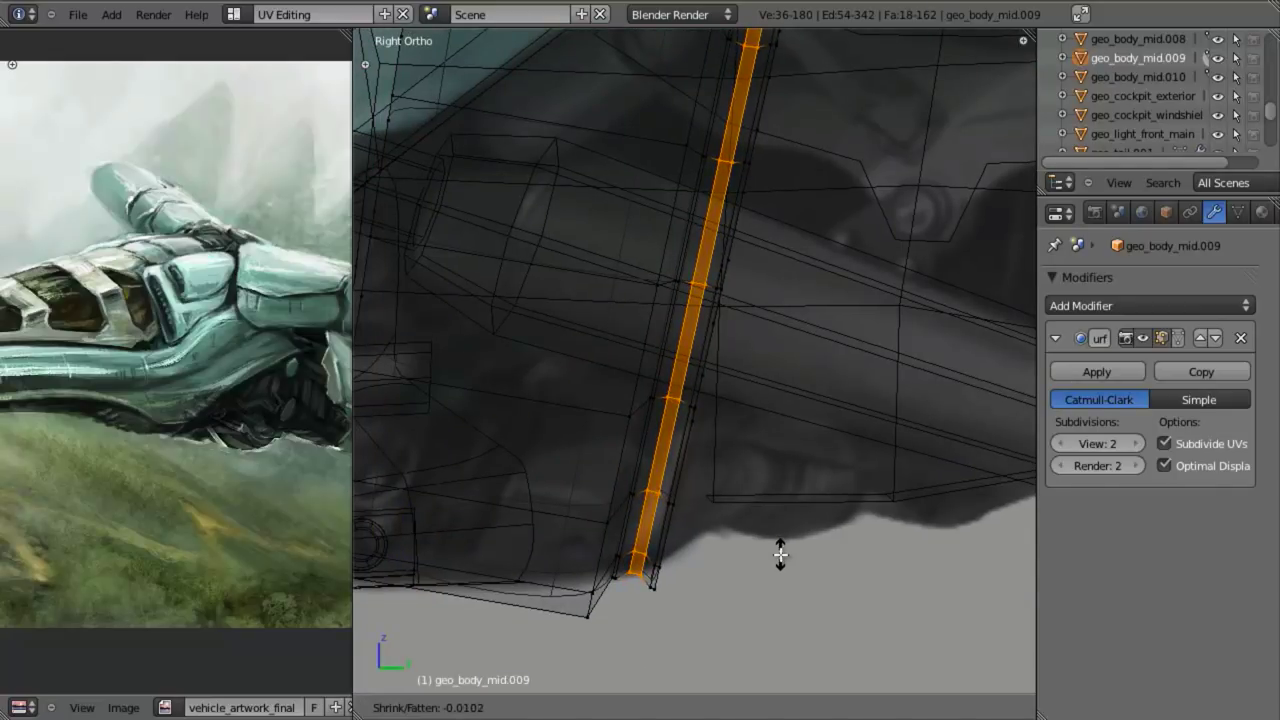
click(783, 566)
Step: Inspect the smoothed groove in solid shading and compare the ring with the reference artwork in wireframe side view
key(z)
key(Tab)
middle_drag(735, 458, 641, 263)
key(KP_3)
key(z)
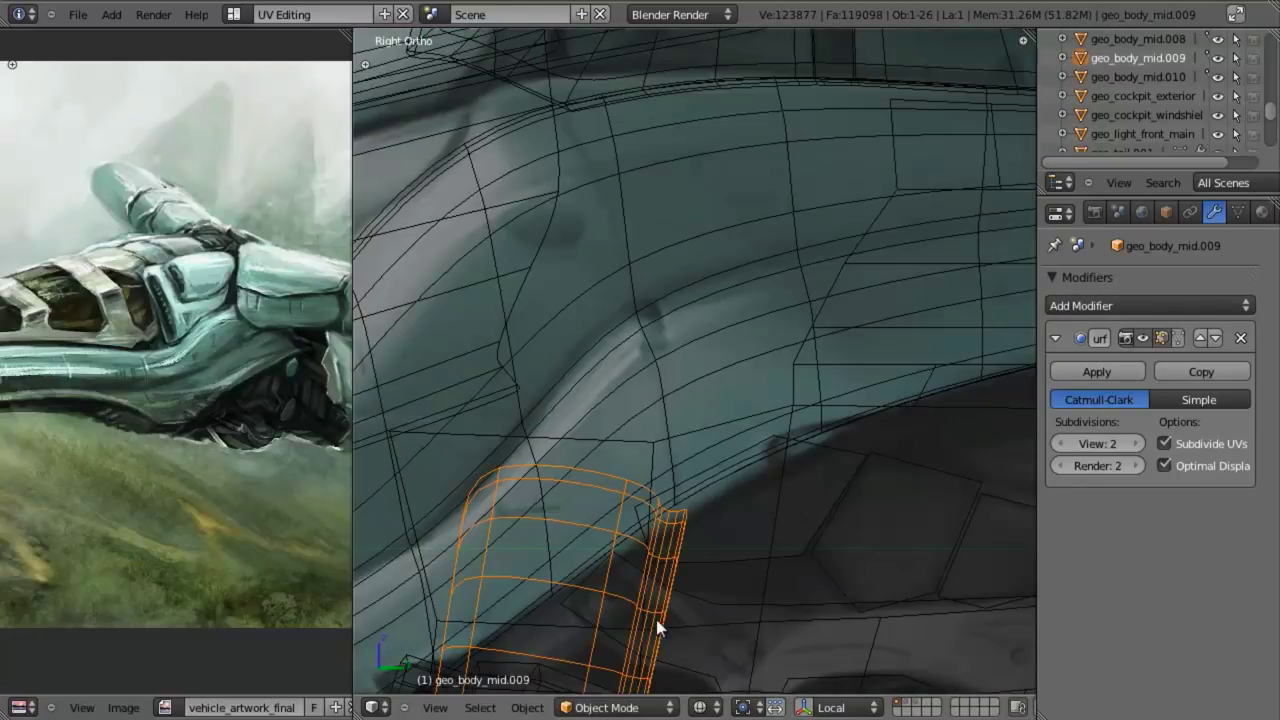
shift+middle_drag(657, 619, 752, 267)
scroll(720, 416, up, 3)
scroll(718, 463, down, 3)
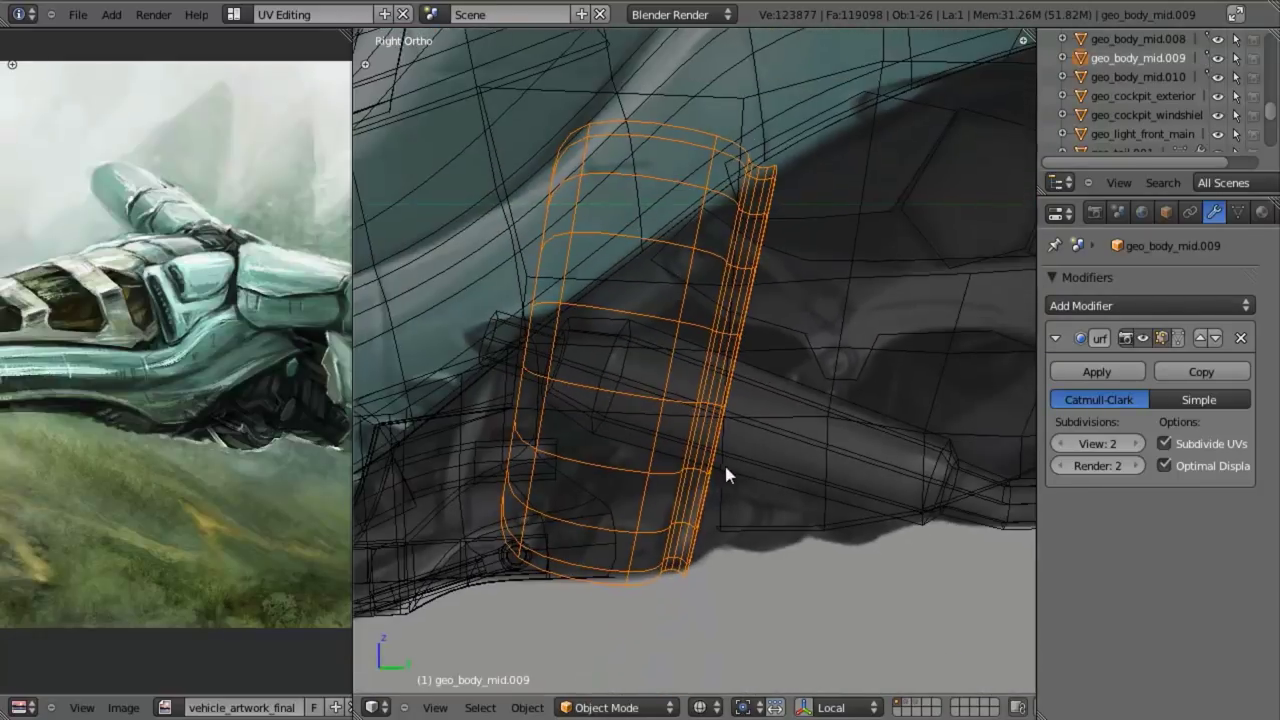
scroll(724, 463, up, 1)
scroll(718, 556, up, 1)
Step: Add an edge loop around the ring's wide outer surface and slide it close to the surface's rear corner
key(Tab)
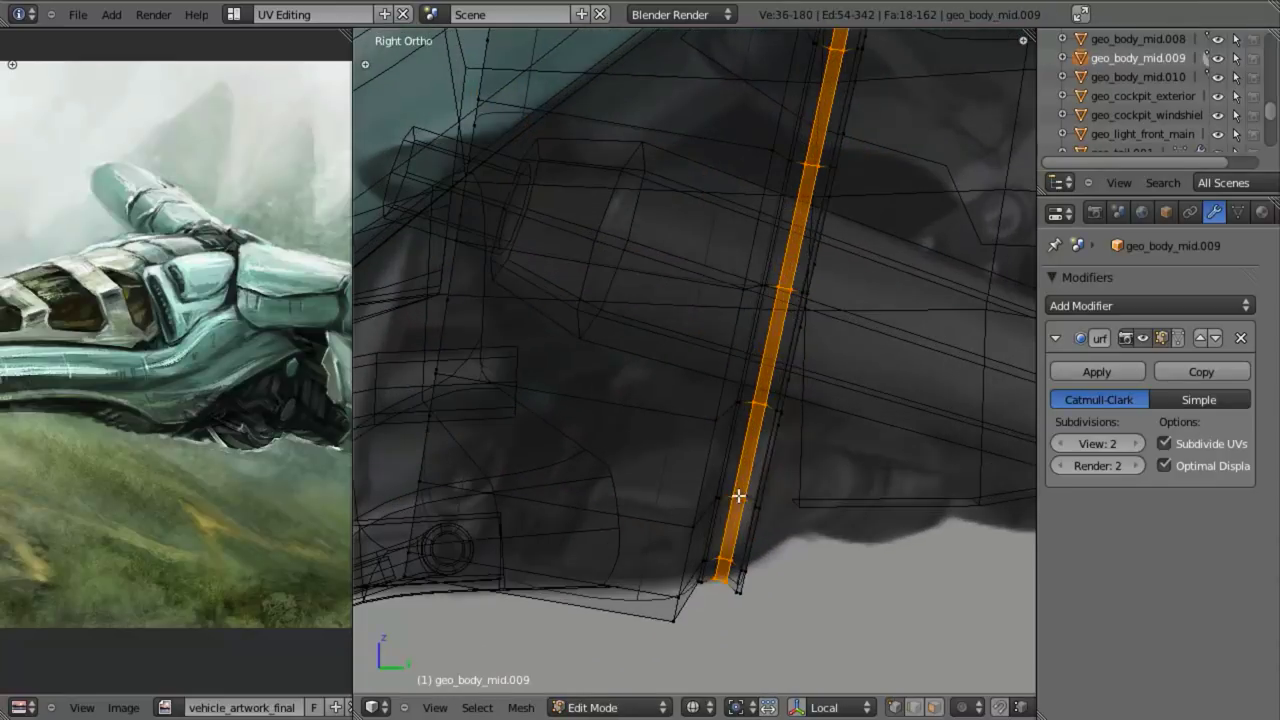
key(a)
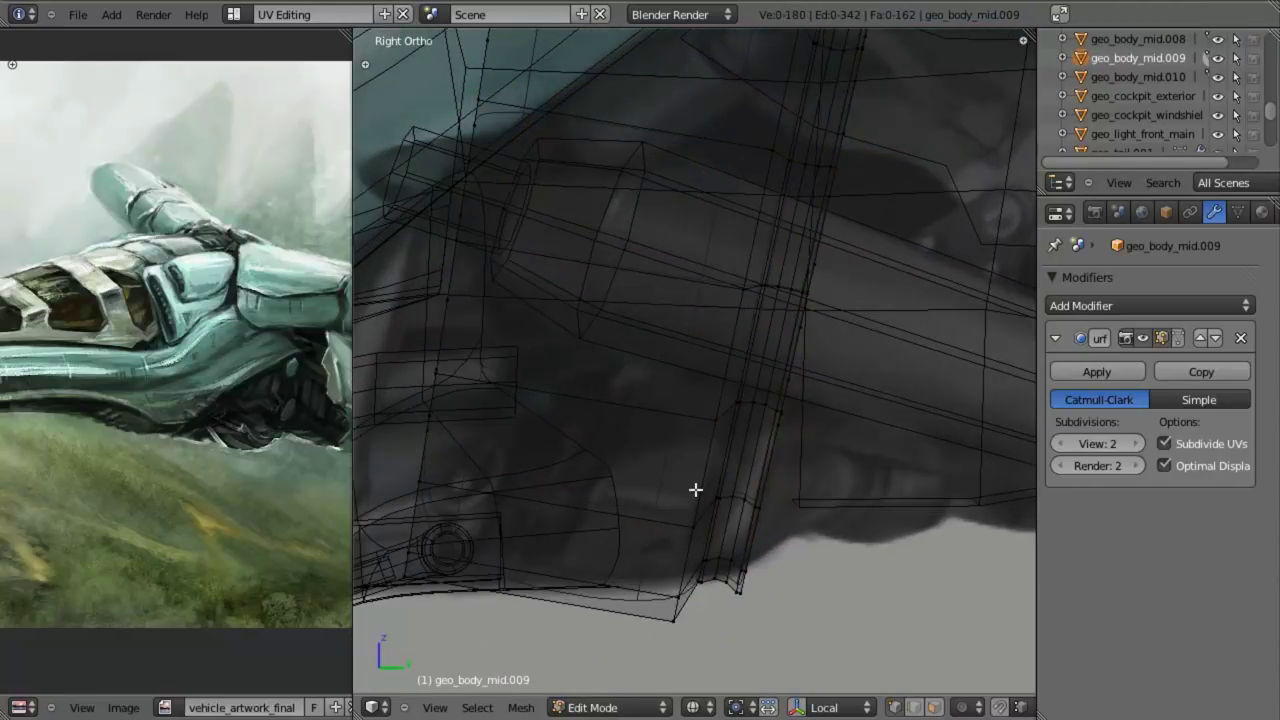
key(z)
mouse_move(737, 463)
middle_down()
mouse_move(694, 397)
mouse_move(623, 567)
middle_up()
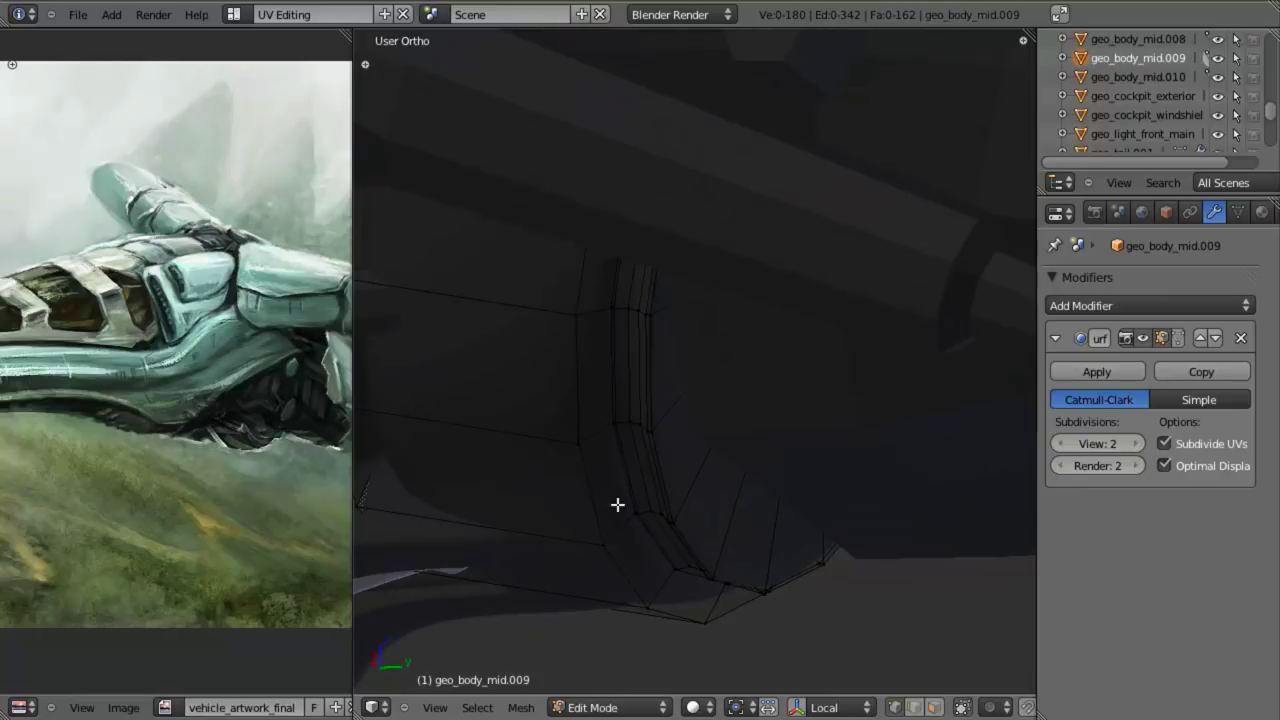
key(ctrl+r)
click(512, 301)
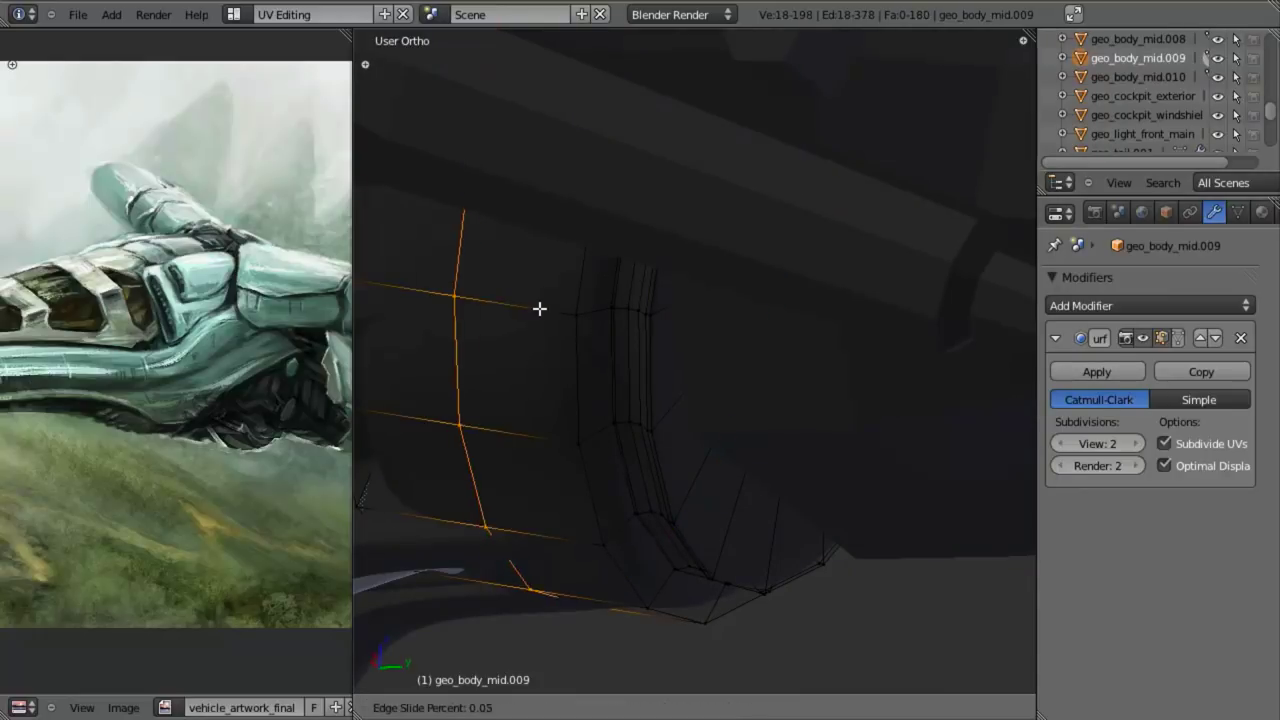
click(650, 348)
middle_drag(652, 351, 743, 375)
scroll(743, 374, up, 5)
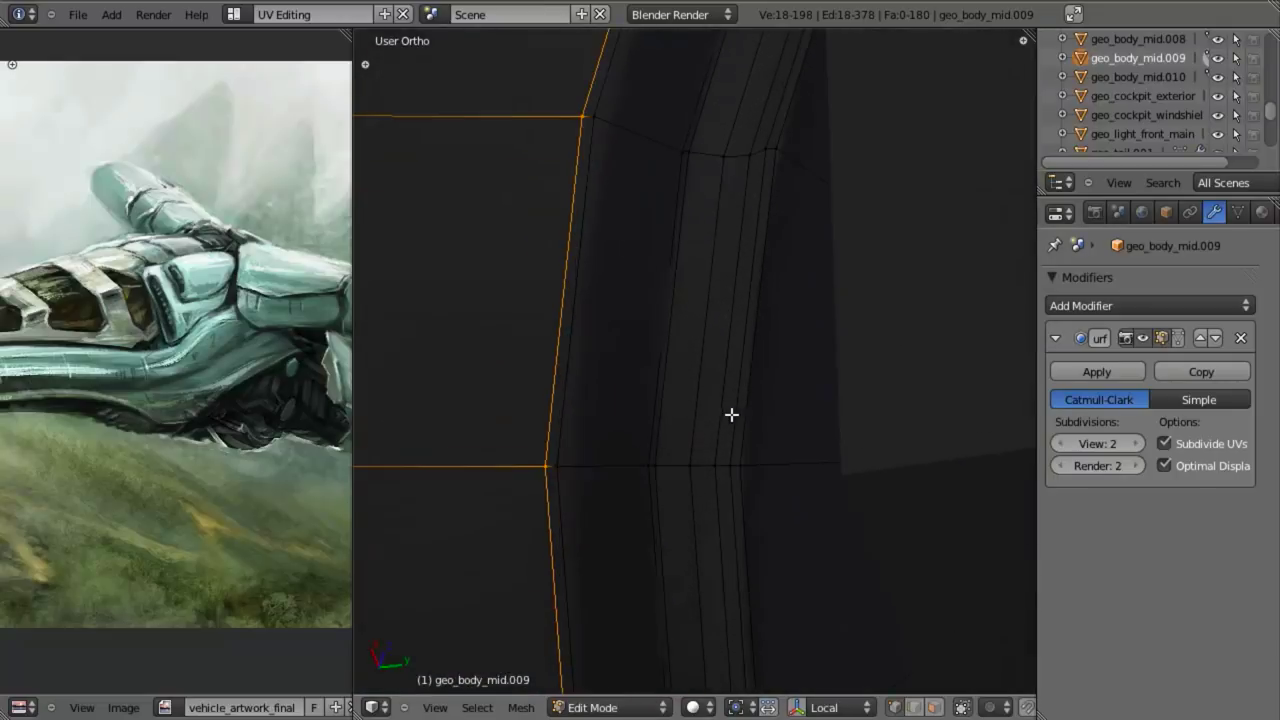
Step: Select the edge loop along the rear corner of the ring's wide outer surface and crease it
key(a)
alt+right_click(590, 172)
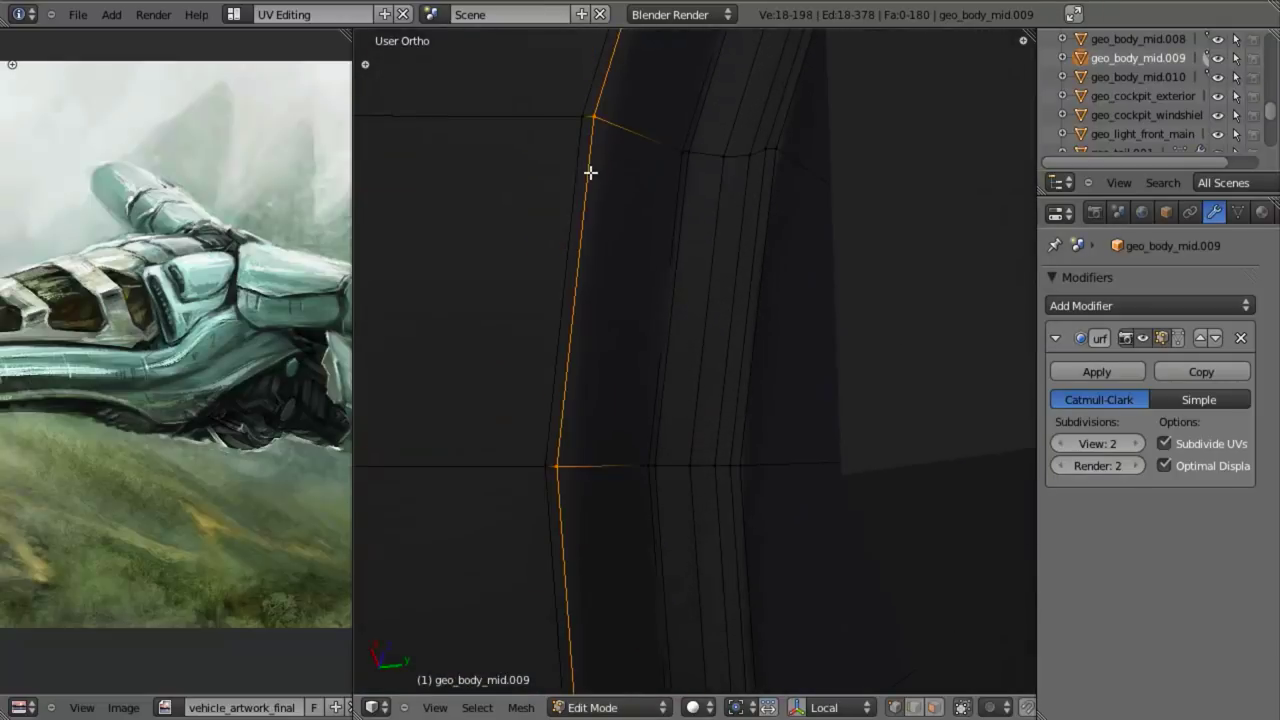
key(ctrl+e)
click(590, 222)
Step: Give the edge loop where the narrow rear band begins an edge crease of 1 and leave Edit Mode
key(a)
alt+right_click(671, 221)
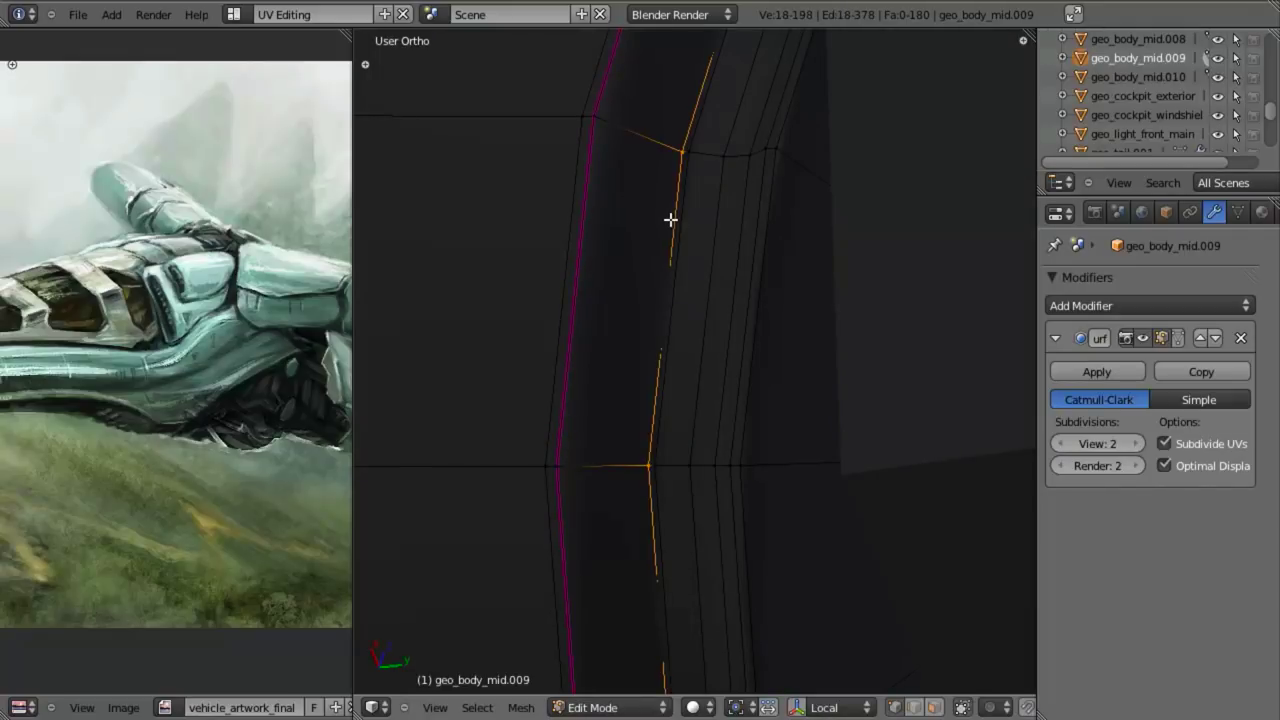
key(shift+e)
key(1)
key(Return)
key(Tab)
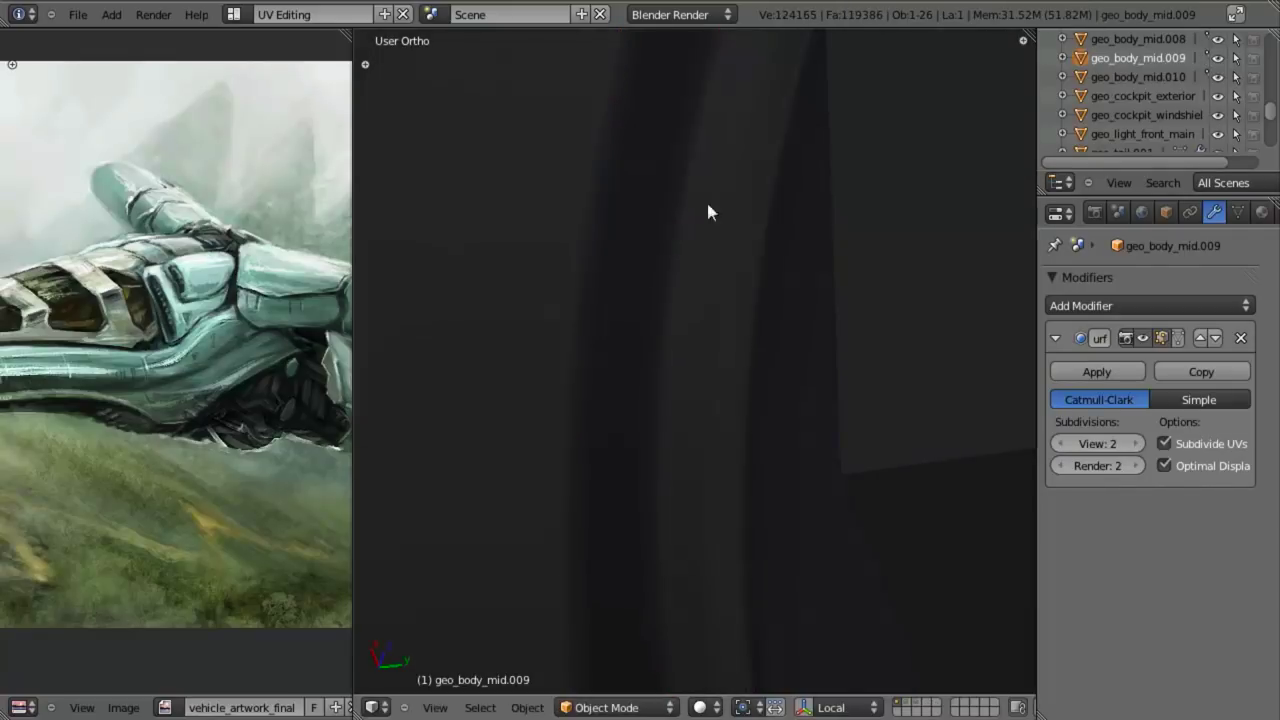
Step: Compare the ring's smoothed profile with the reference artwork in side view, using wireframe and solid shading
scroll(738, 300, down, 6)
middle_drag(744, 316, 729, 452)
key(KP_3)
key(z)
scroll(730, 456, down, 3)
shift+middle_drag(776, 537, 659, 262)
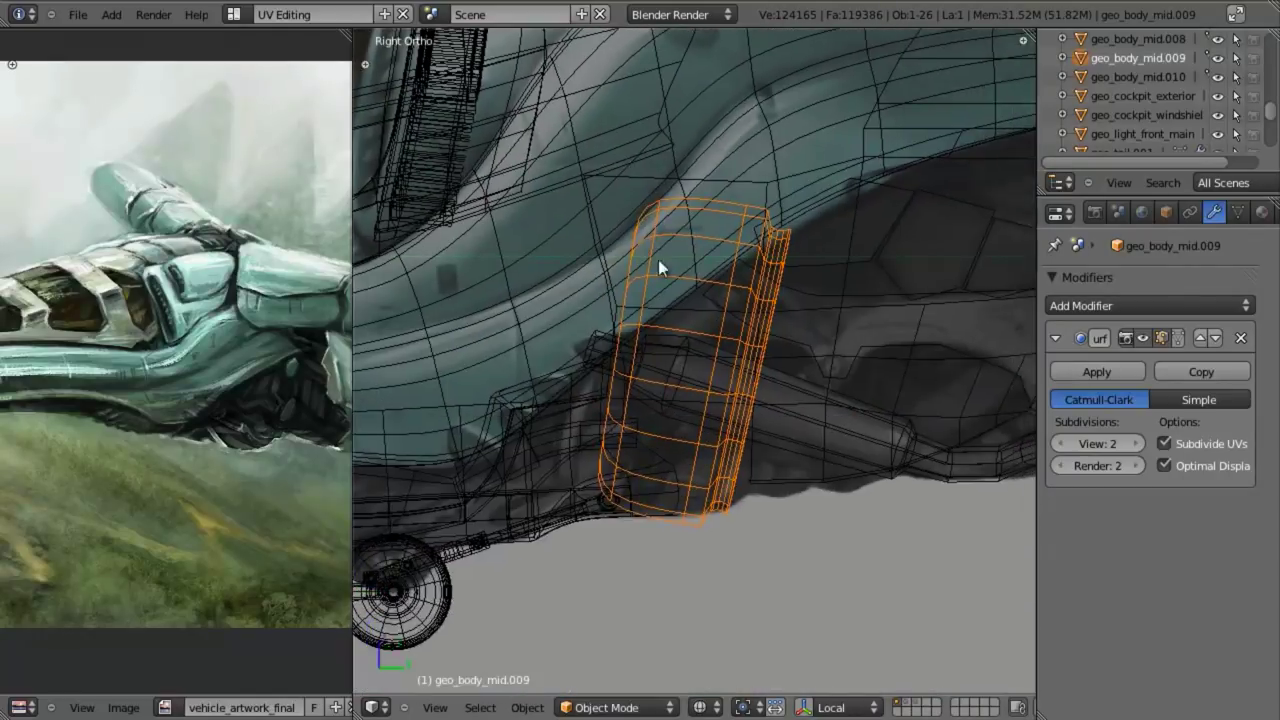
key(z)
scroll(719, 486, up, 2)
shift+middle_drag(720, 489, 716, 425)
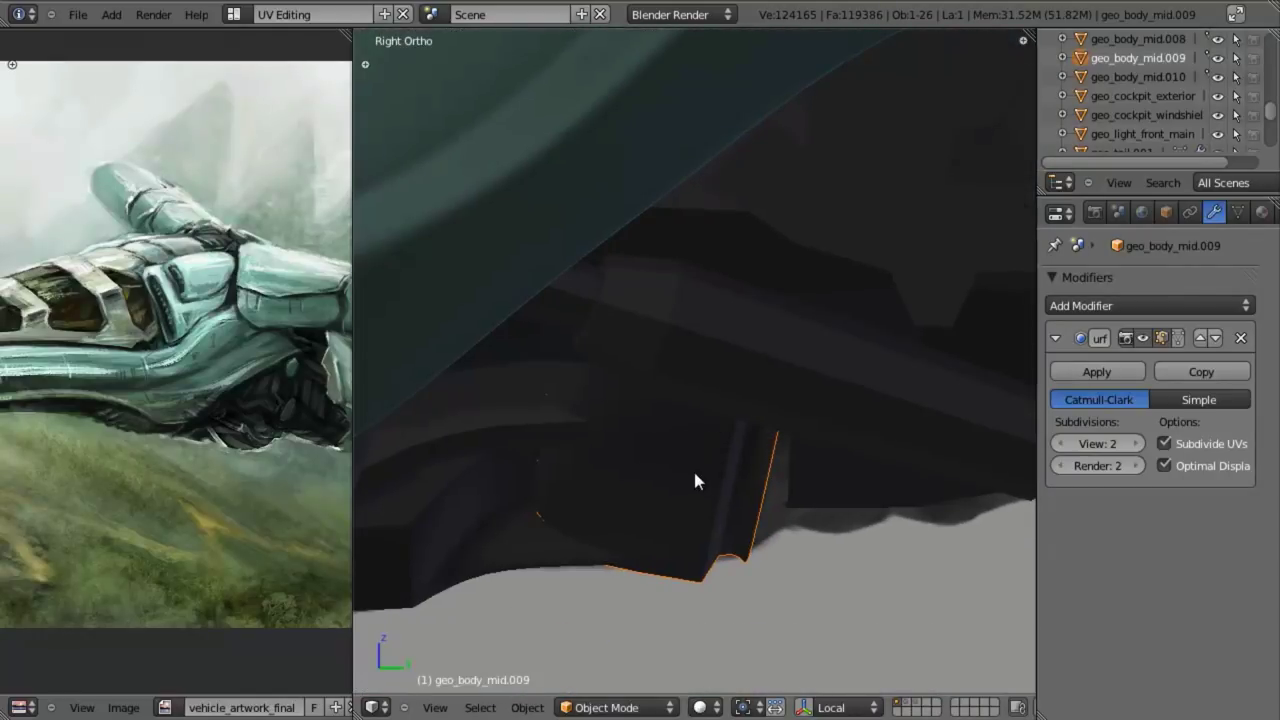
Step: Hide all objects except the ring and return to the side view
key(shift+h)
scroll(700, 480, down, 2)
middle_drag(670, 377, 726, 394)
key(KP_3)
Step: Add an edge loop around the ring's wide outer surface, slide it about 0.90 toward the front edge, and leave Edit Mode
key(Tab)
scroll(631, 354, up, 4)
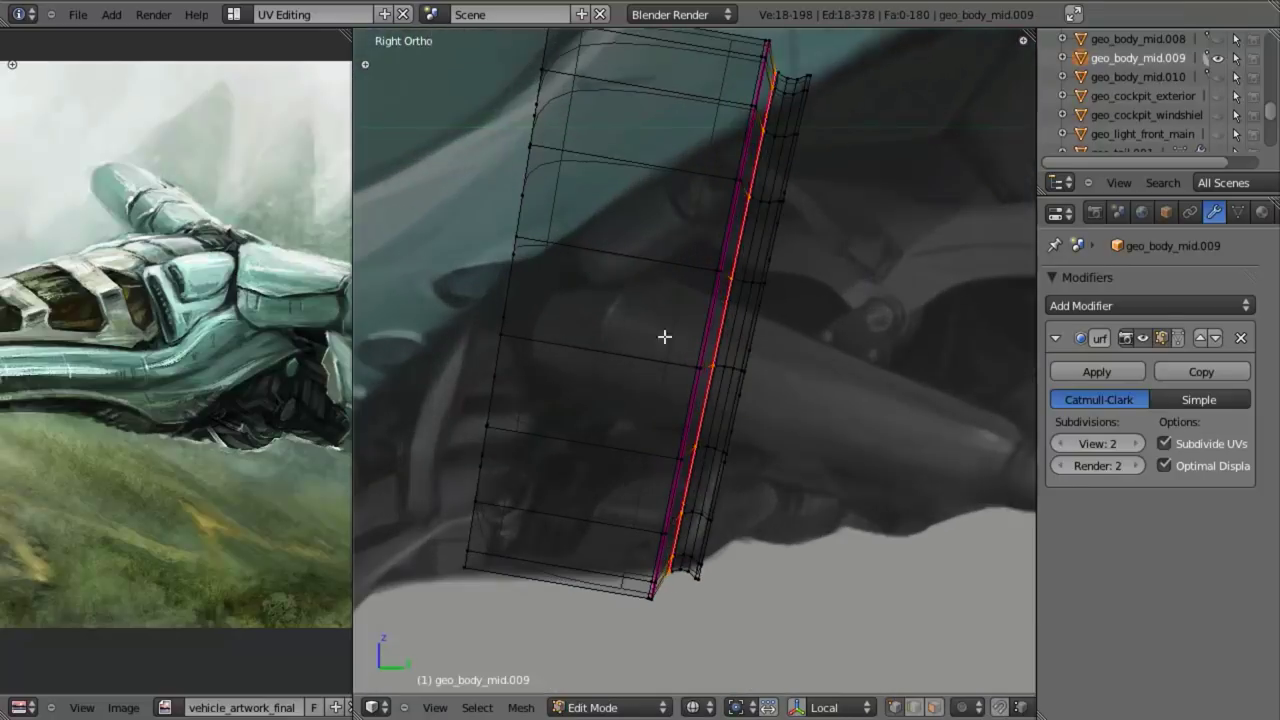
key(ctrl+r)
click(654, 254)
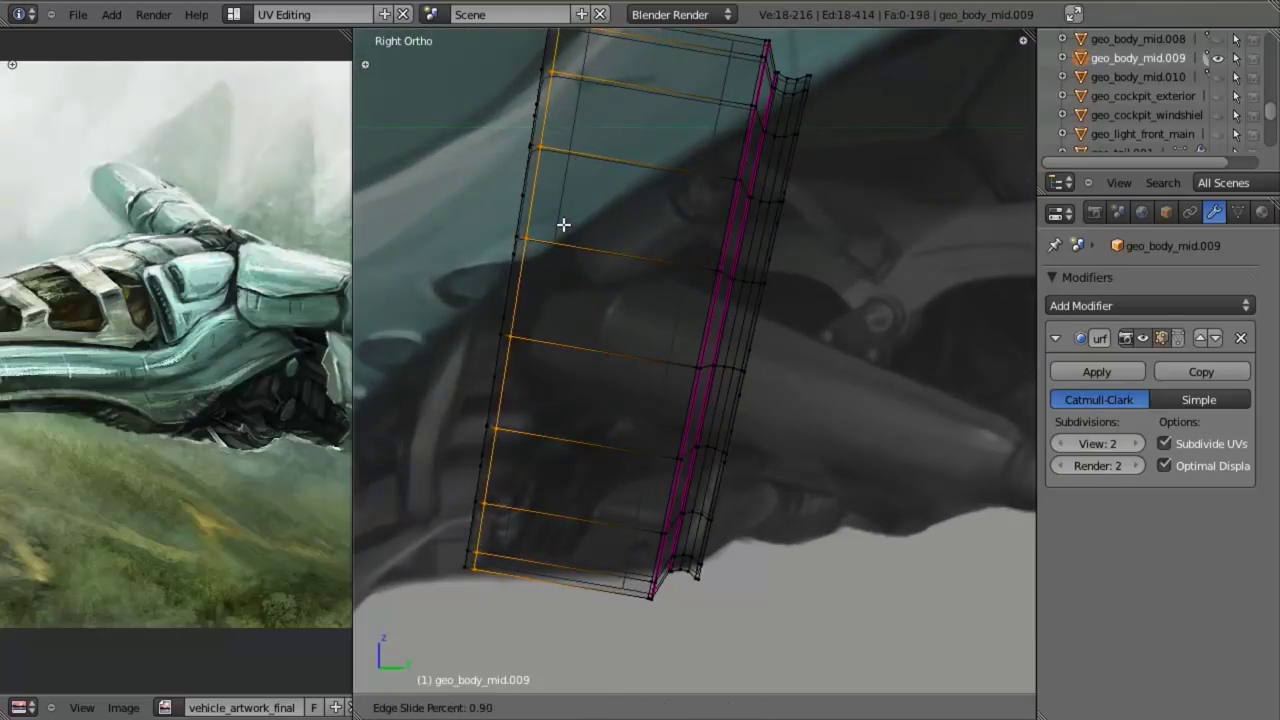
click(561, 218)
middle_drag(561, 218, 698, 312)
key(a)
key(Tab)
Step: Examine the isolated ring's front corner and rear groove against the reference artwork, alternating between solid and wireframe shading
scroll(569, 300, down, 5)
key(KP_3)
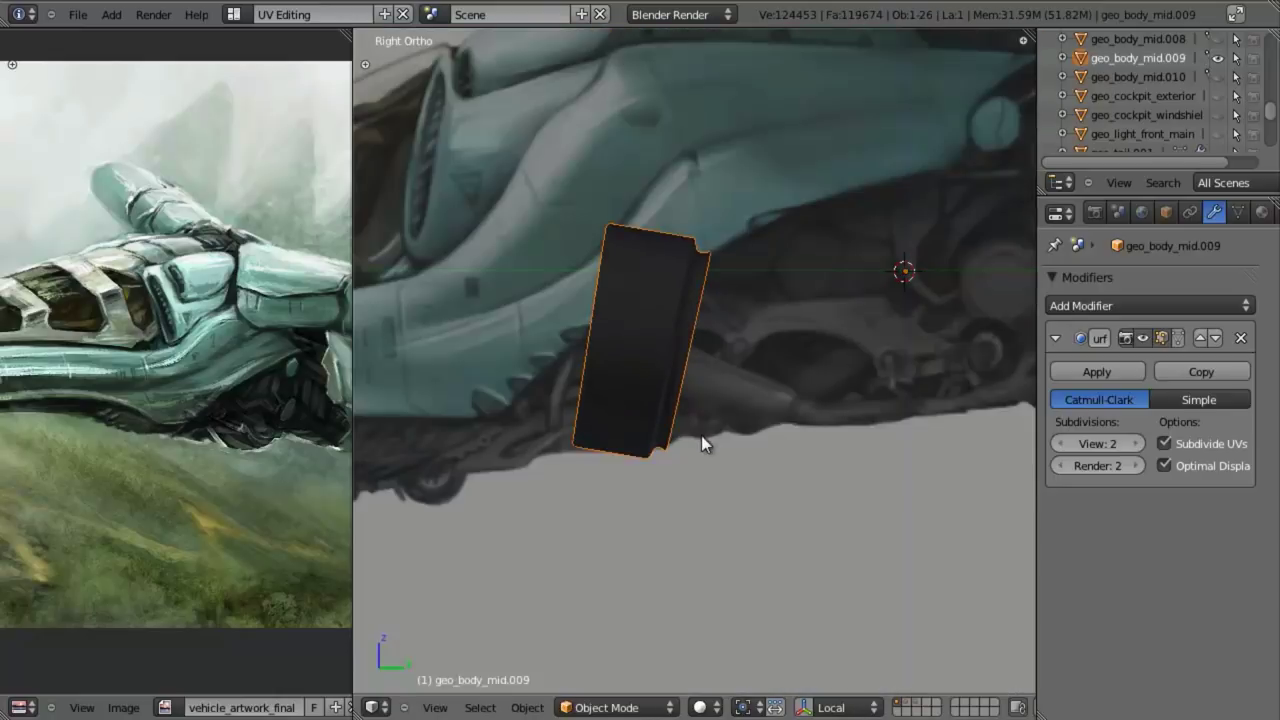
key(z)
scroll(700, 435, up, 3)
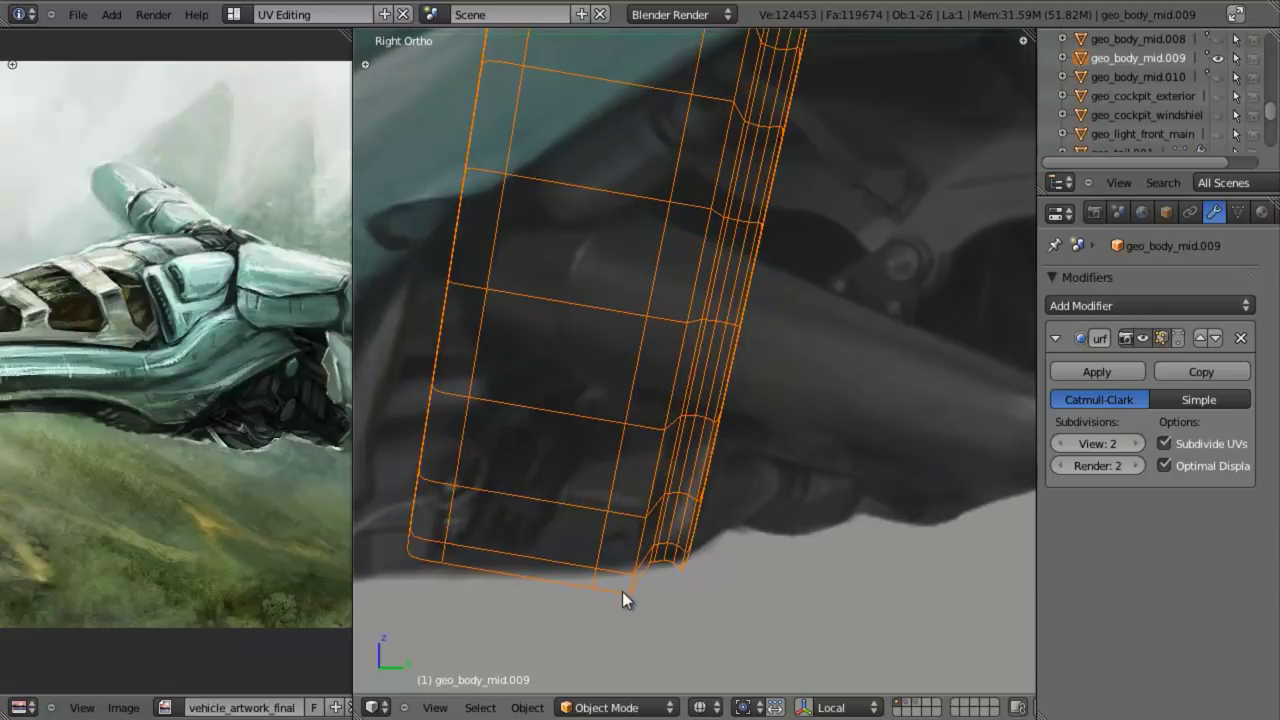
key(z)
scroll(627, 581, down, 3)
scroll(671, 524, up, 2)
key(z)
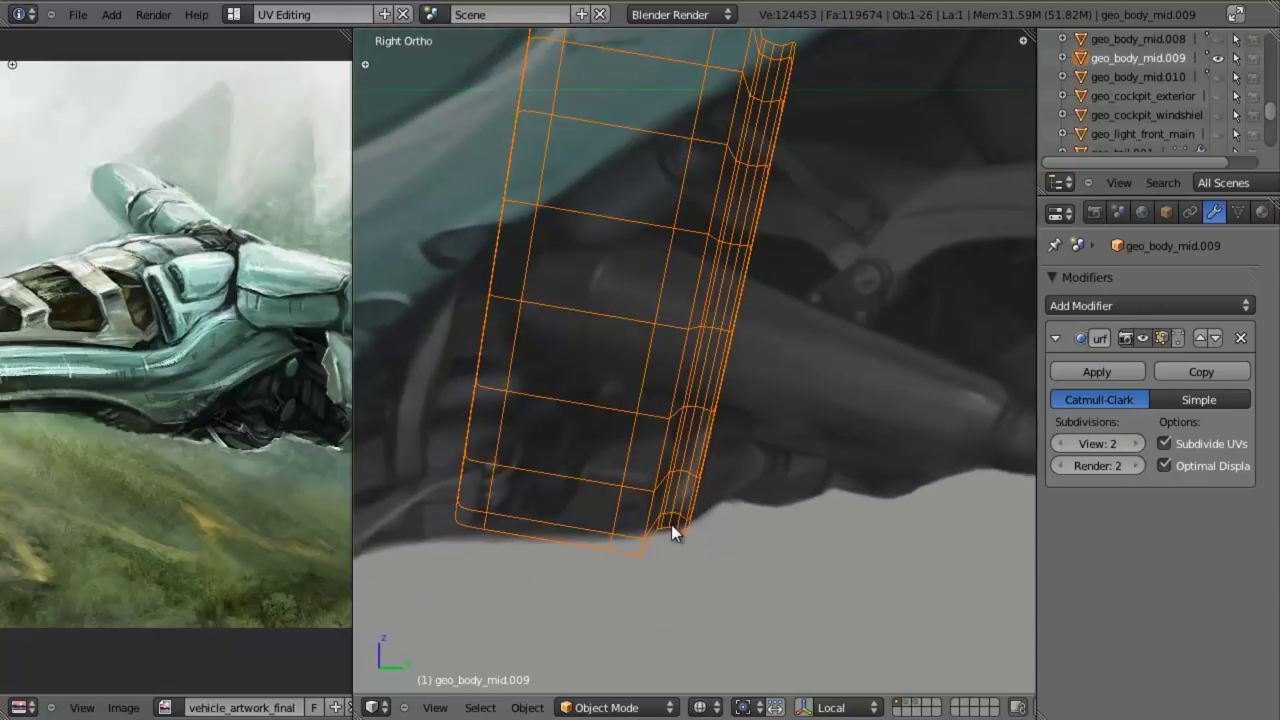
shift+middle_drag(690, 537, 708, 516)
scroll(708, 516, down, 1)
scroll(708, 516, up, 3)
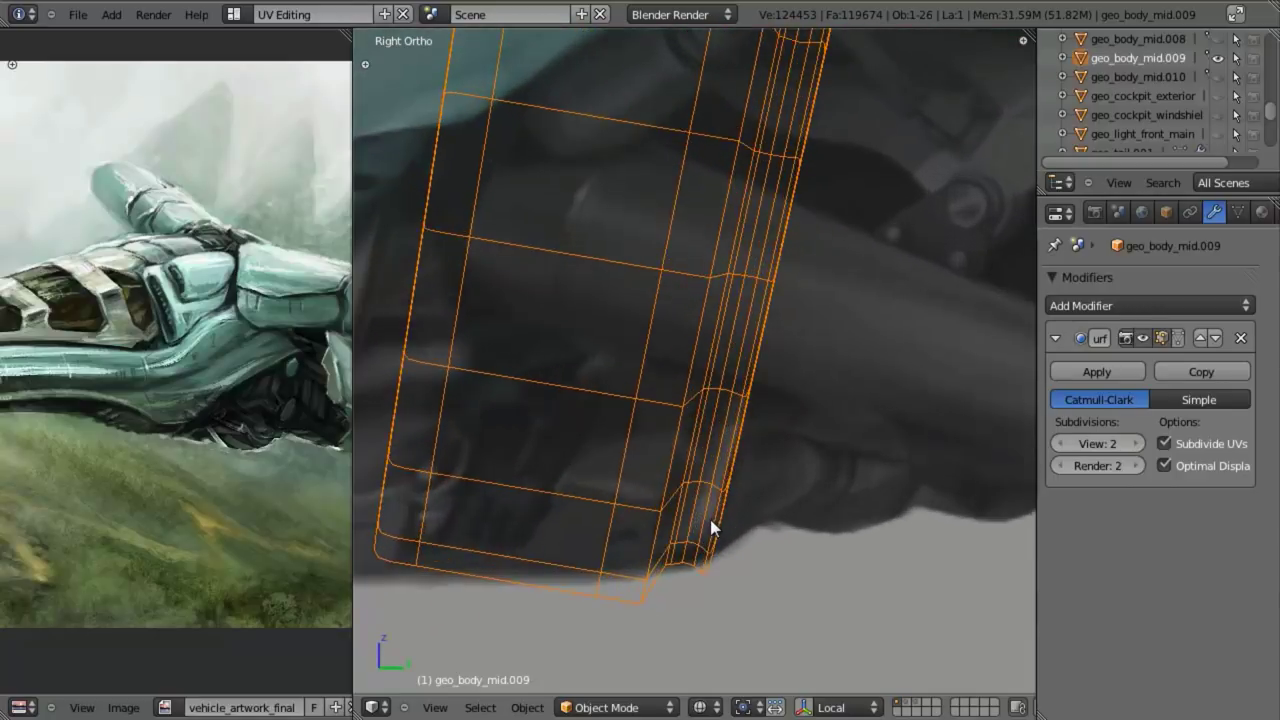
key(z)
mouse_move(717, 471)
middle_down()
mouse_move(646, 446)
mouse_move(711, 349)
middle_up()
scroll(640, 437, down, 5)
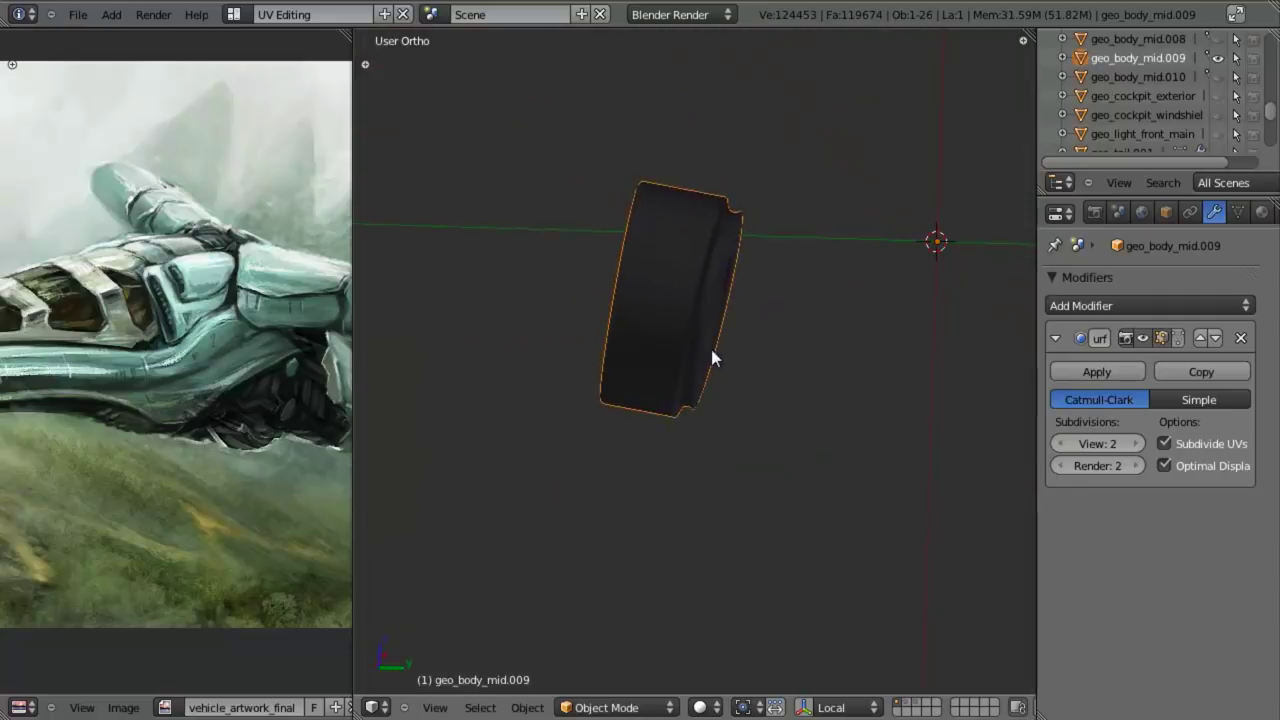
key(KP_3)
key(z)
scroll(748, 441, up, 4)
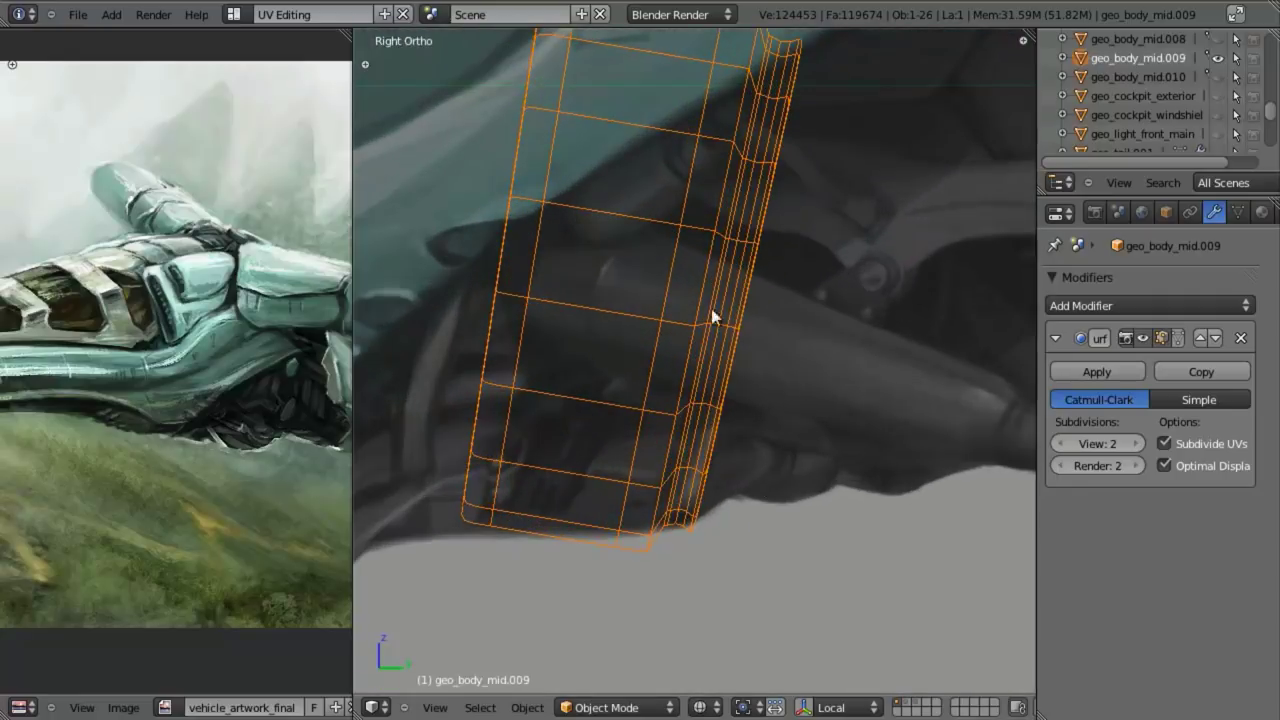
Step: Select the face loop along the middle of the ring's rear groove and snap the 3D cursor to its centre
key(a)
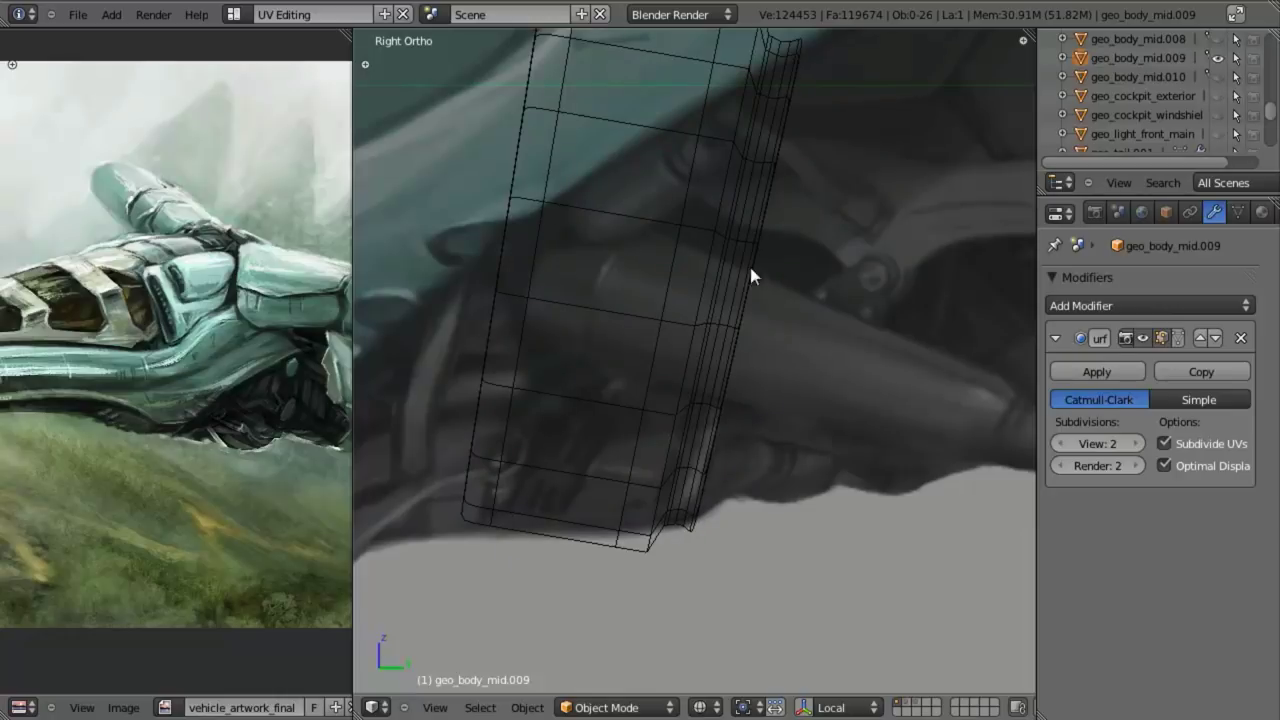
right_click(714, 358)
scroll(713, 400, down, 2)
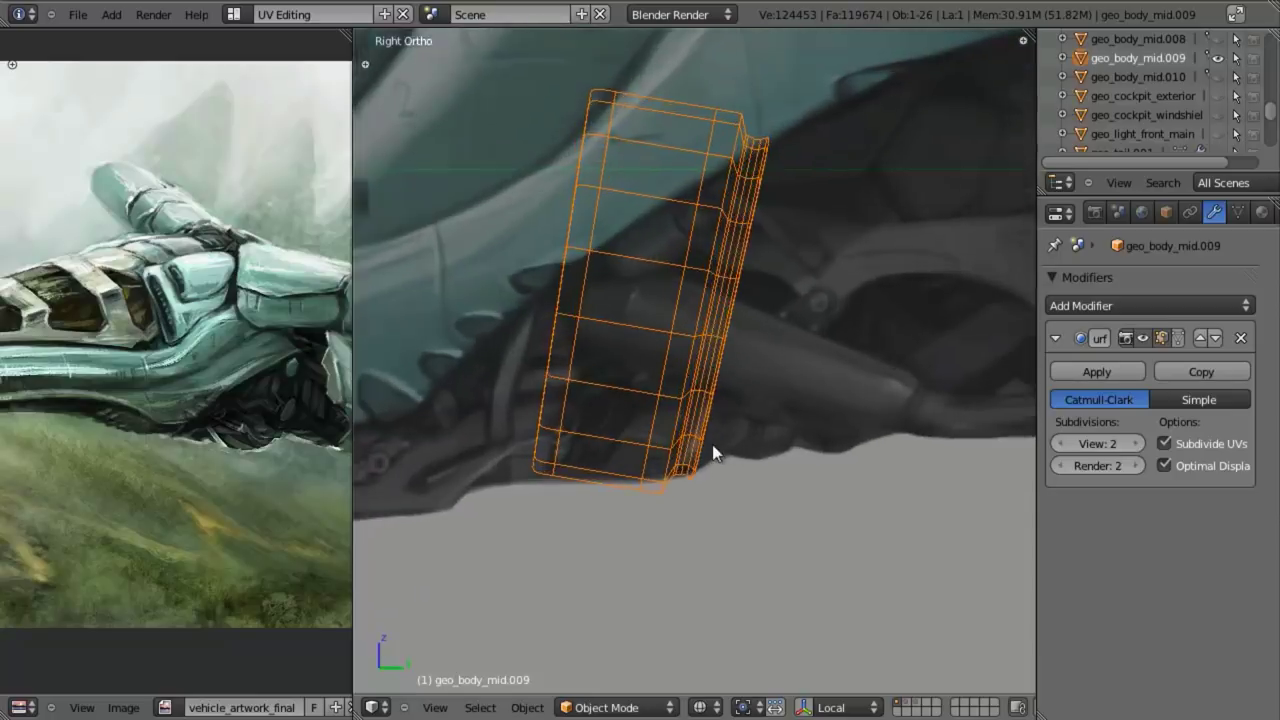
scroll(712, 430, up, 2)
key(Tab)
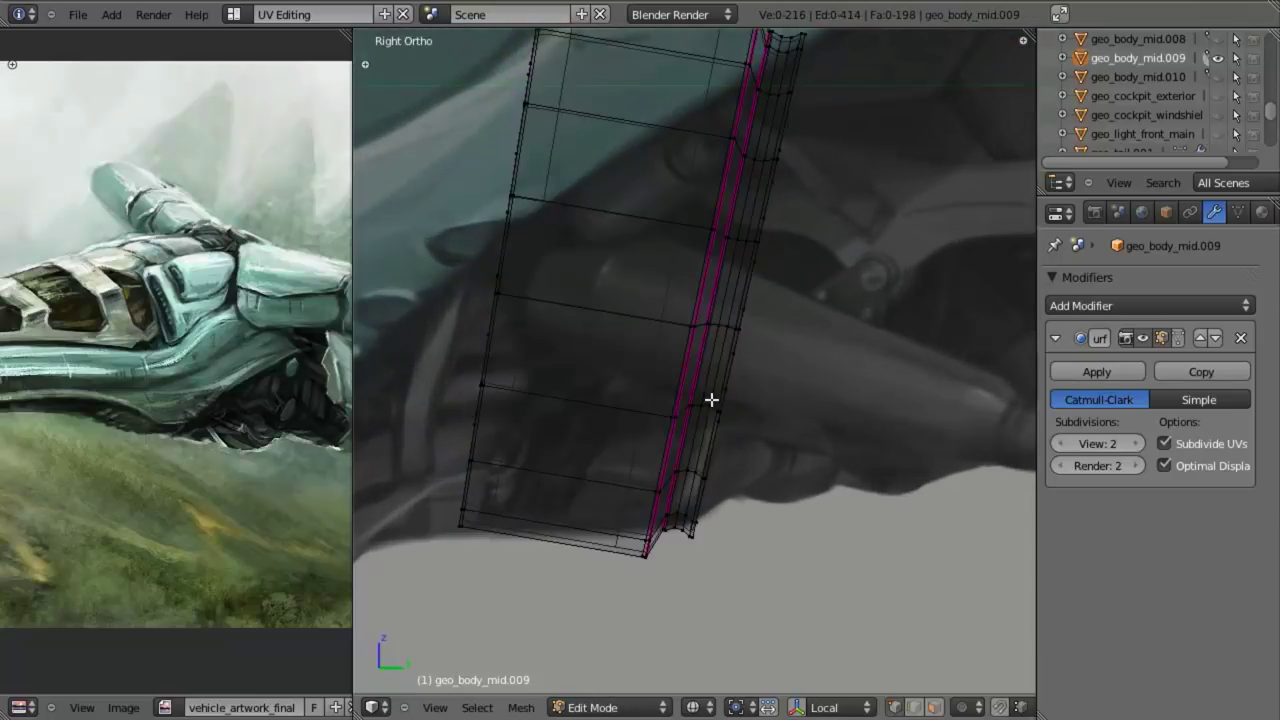
alt+right_click(720, 305)
alt+shift+right_click(733, 304)
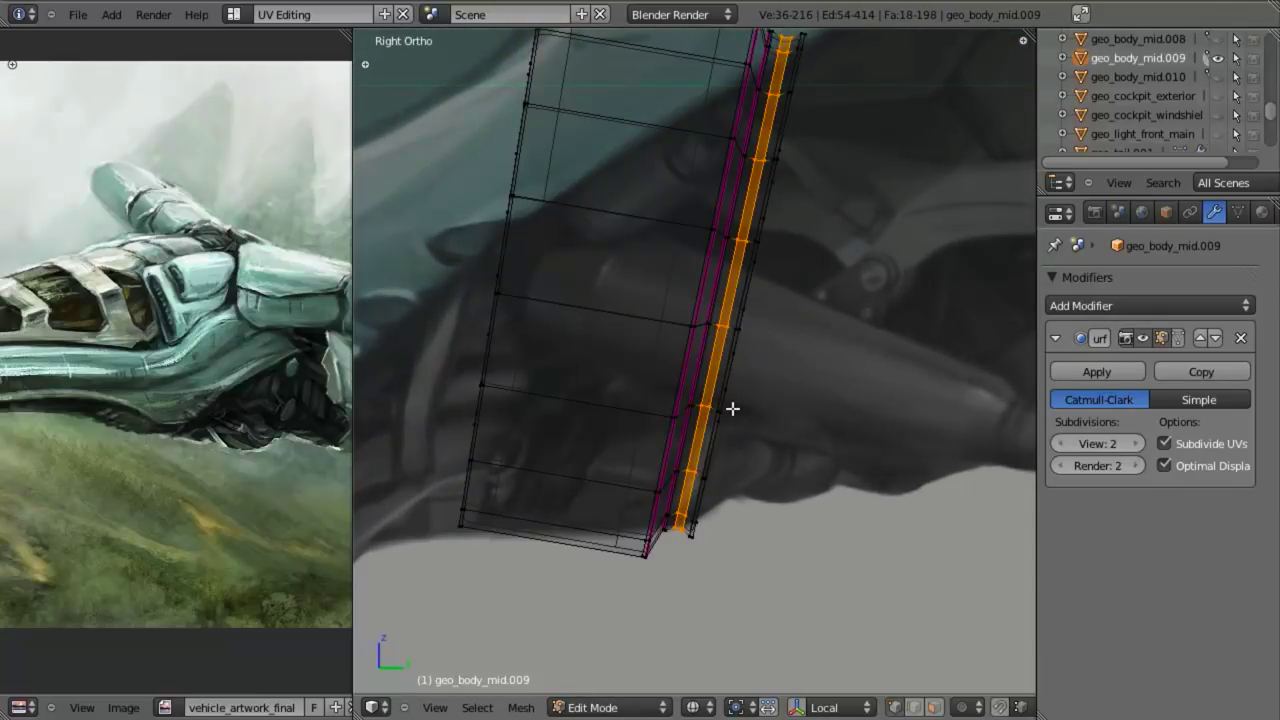
key(shift+s)
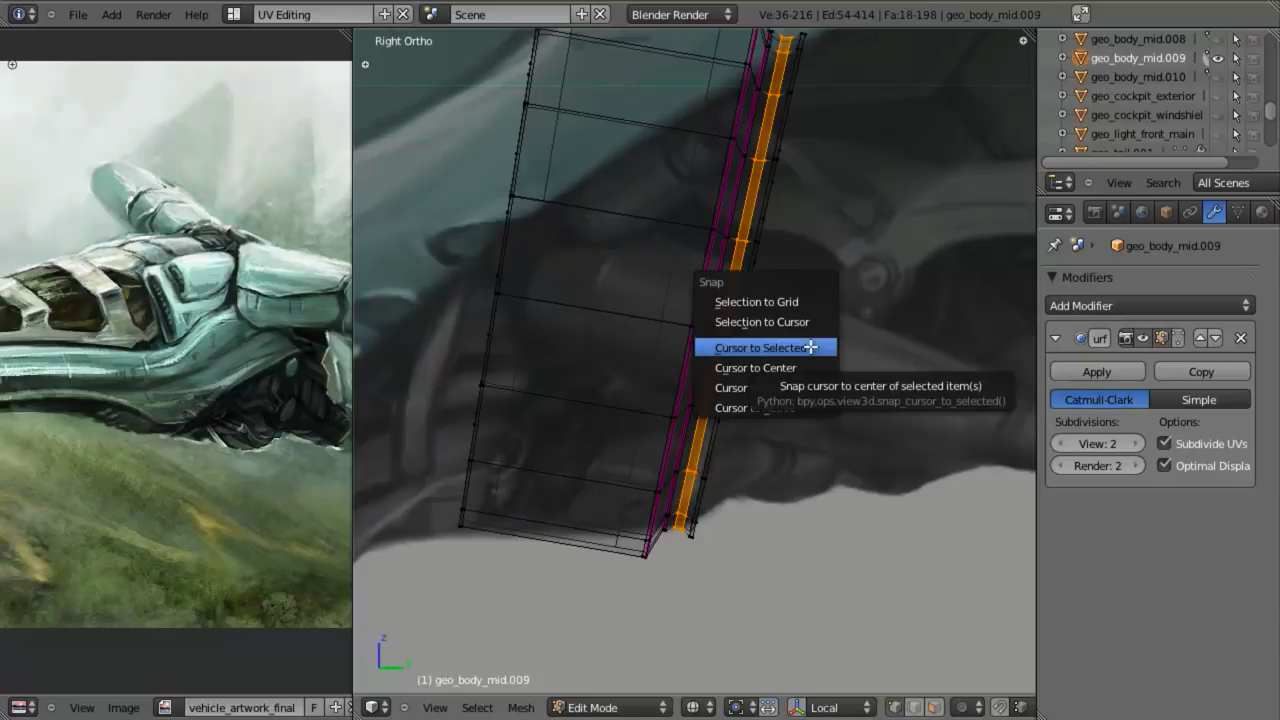
click(810, 347)
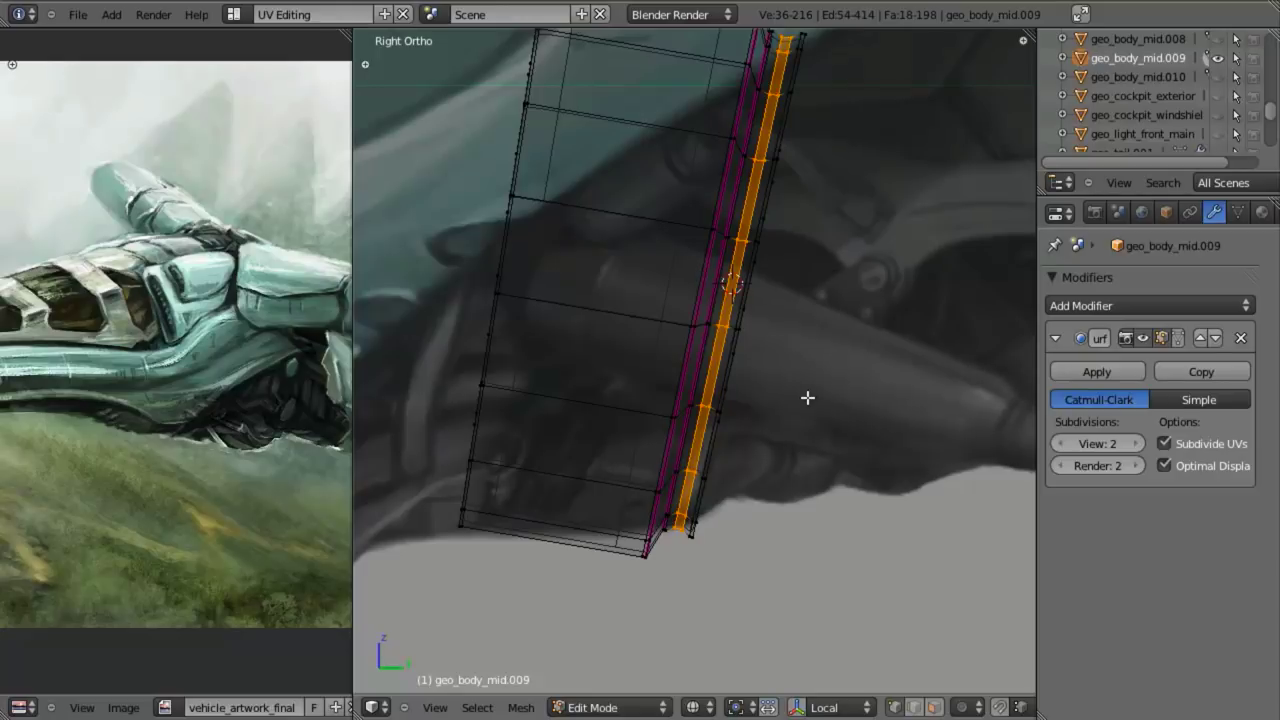
key(Tab)
Step: Check the ring and the 3D cursor's position against the reference artwork in front and side views
scroll(807, 398, down, 3)
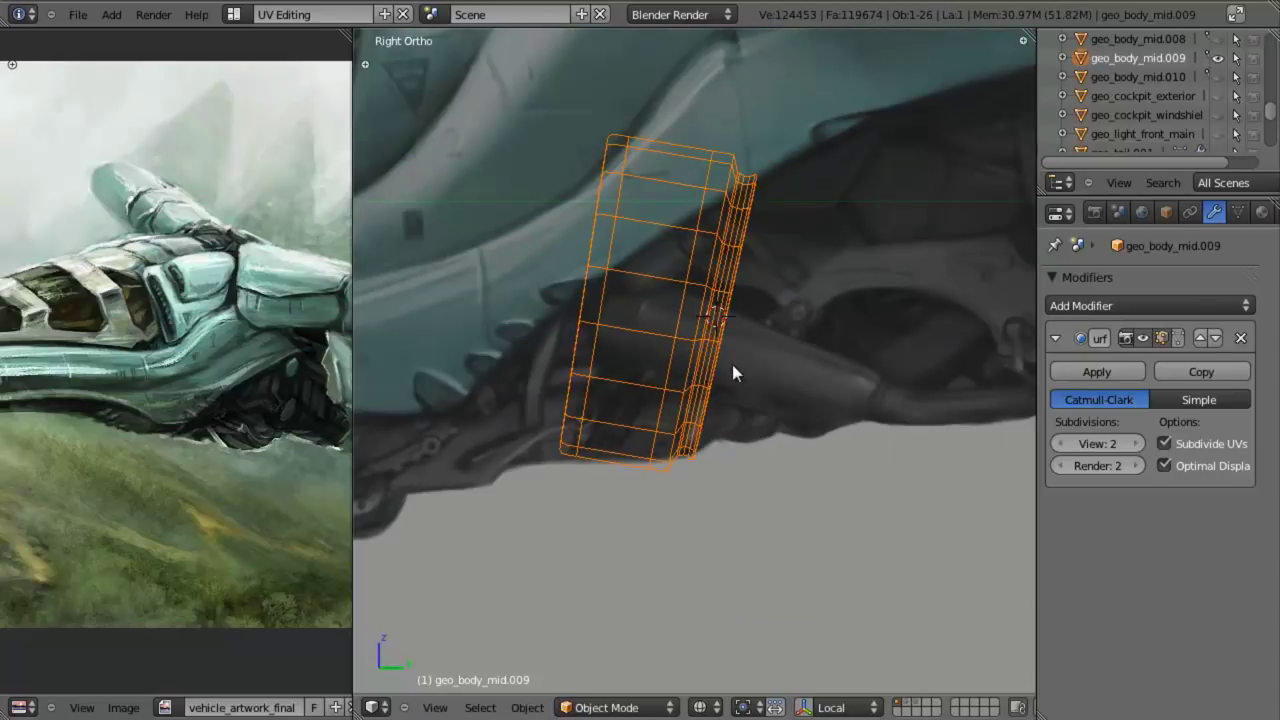
key(KP_1)
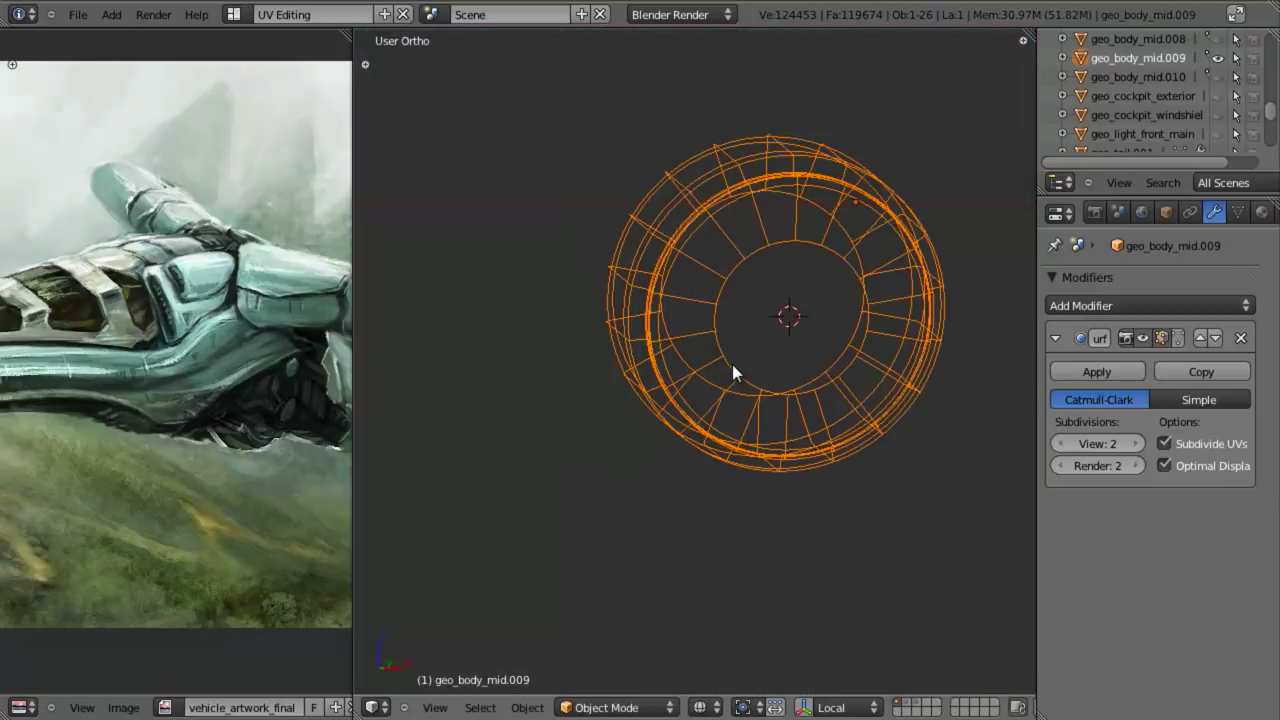
shift+middle_drag(756, 373, 614, 428)
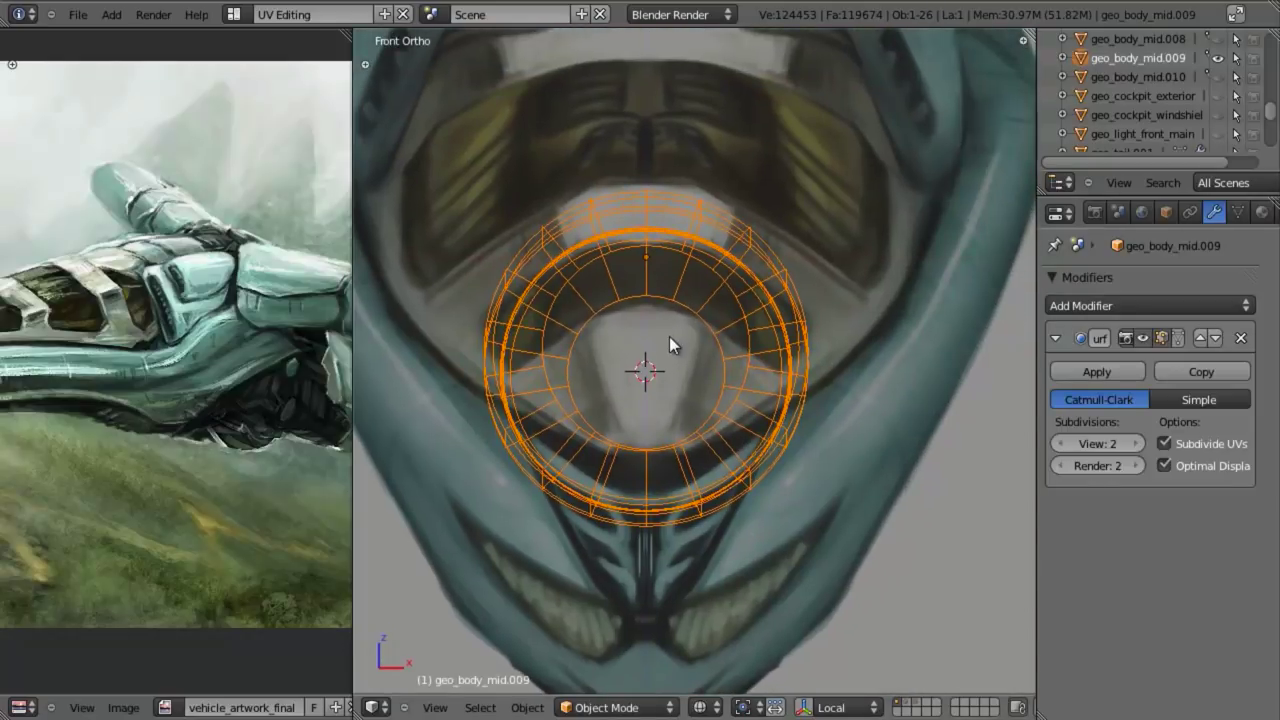
key(shift+a)
mouse_move(679, 236)
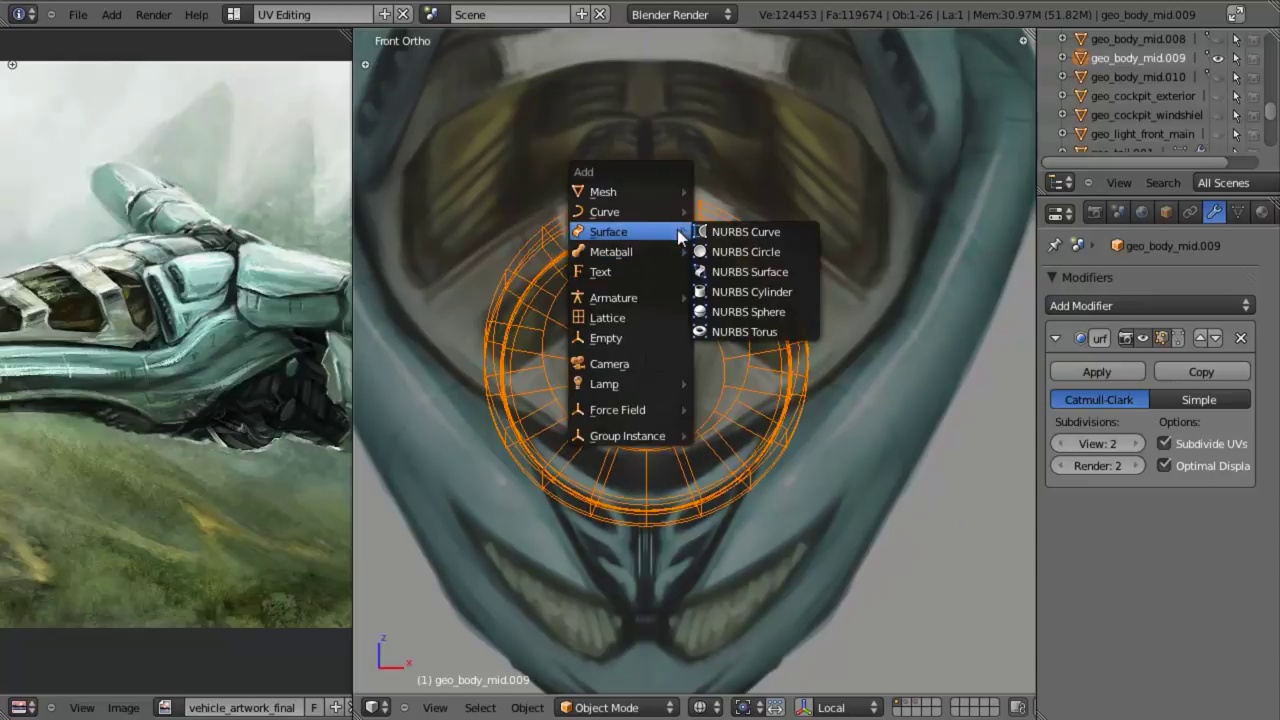
mouse_move(654, 208)
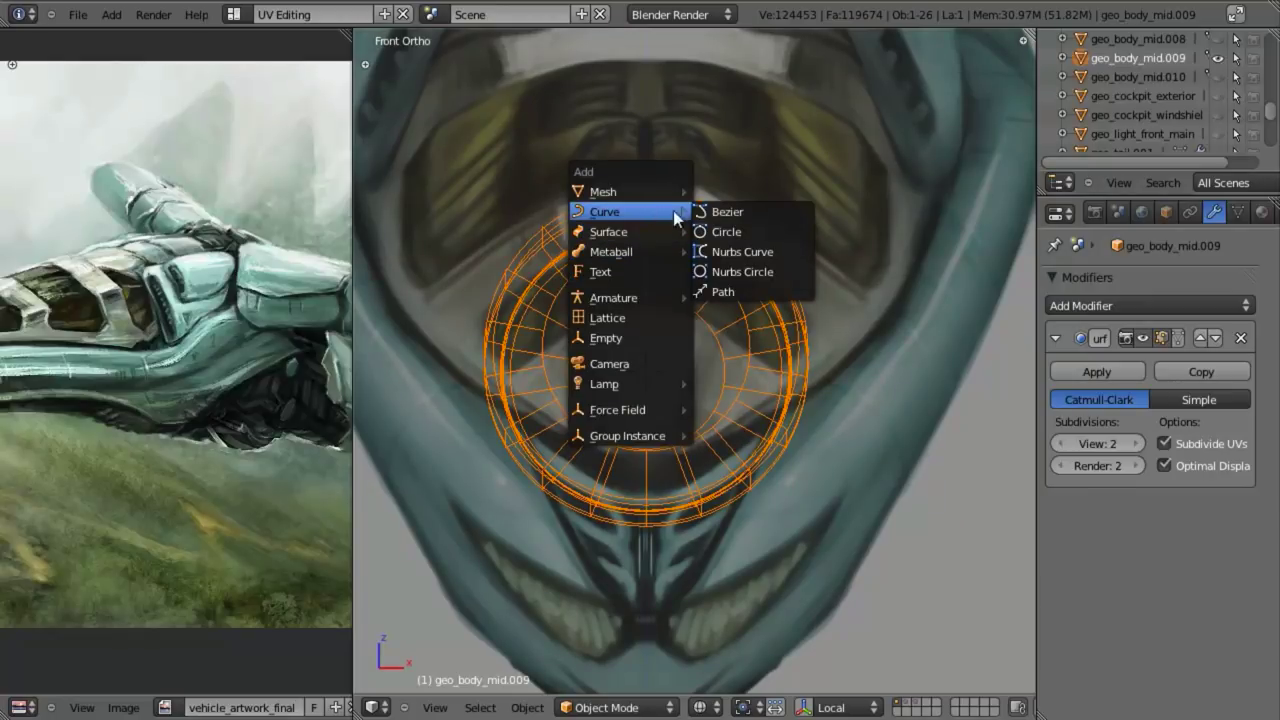
key(KP_3)
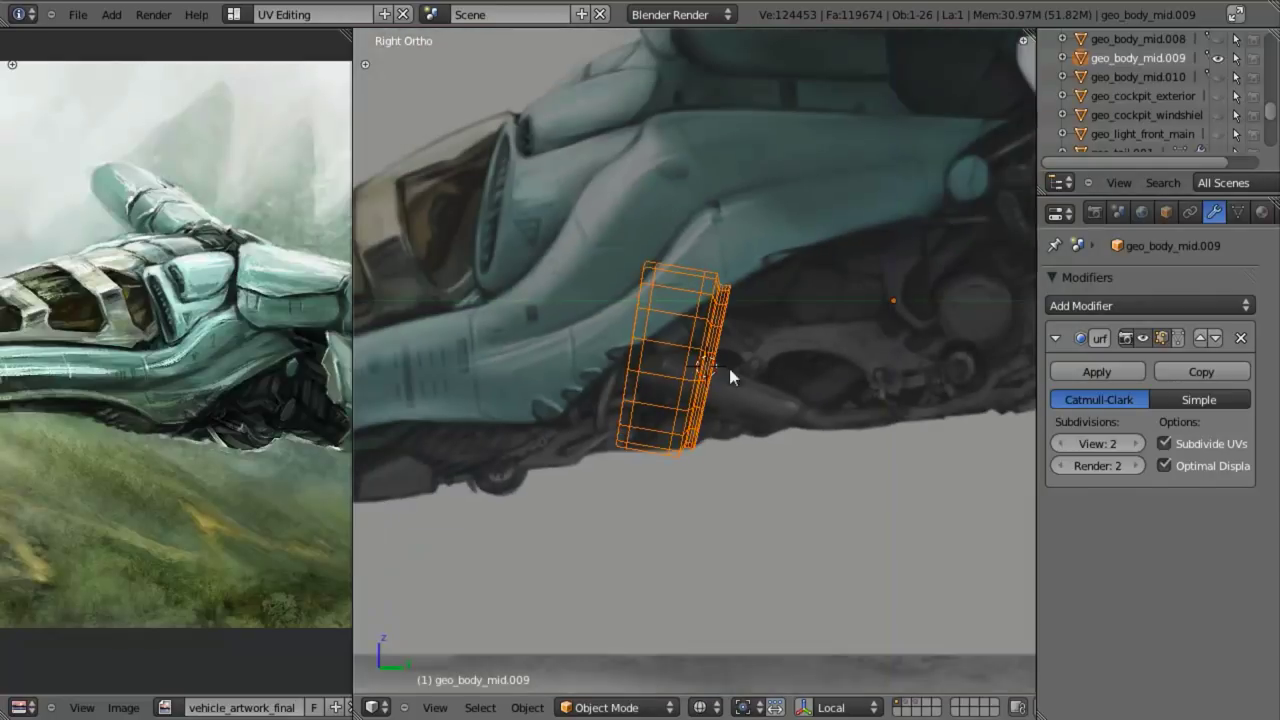
shift+middle_drag(782, 373, 658, 433)
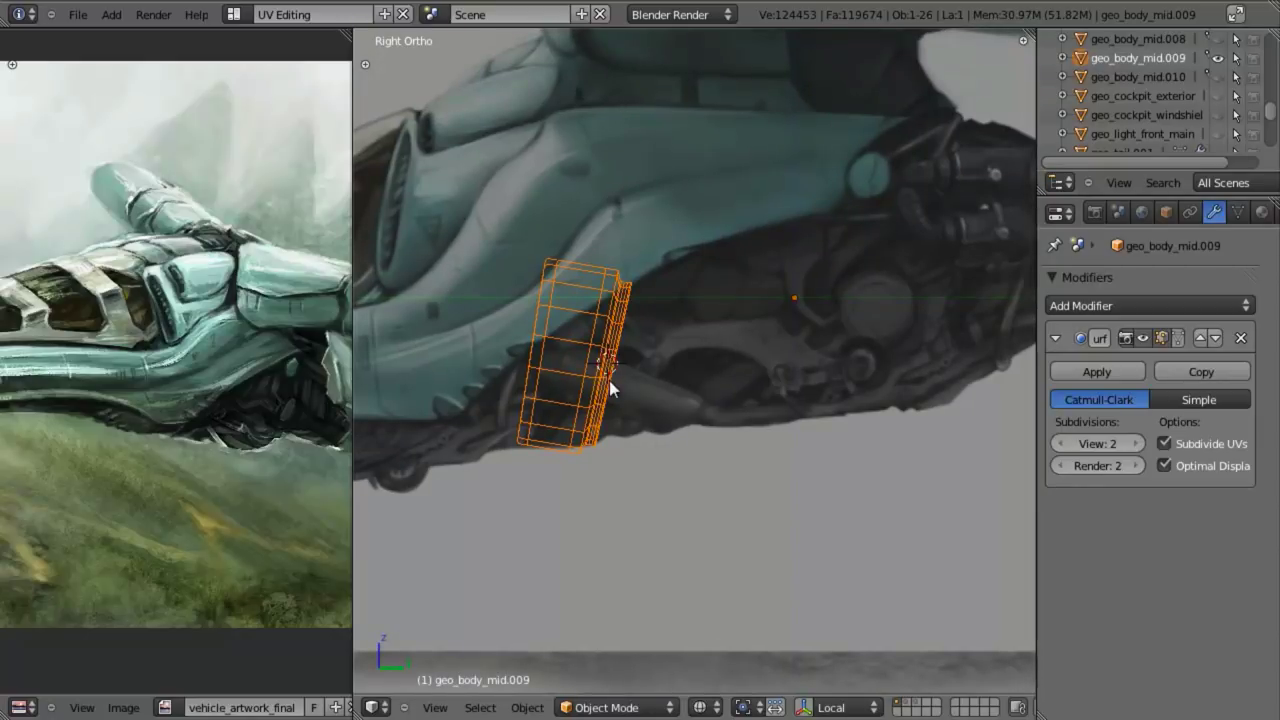
key(KP_1)
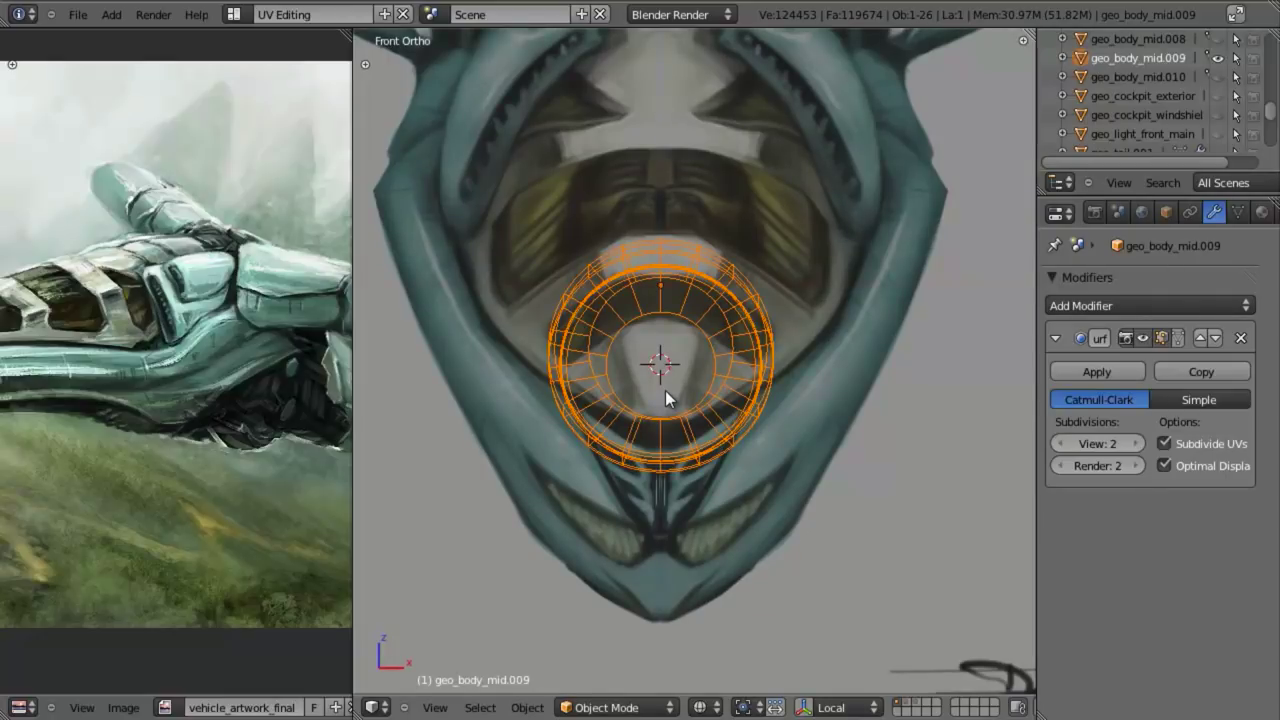
scroll(701, 369, up, 3)
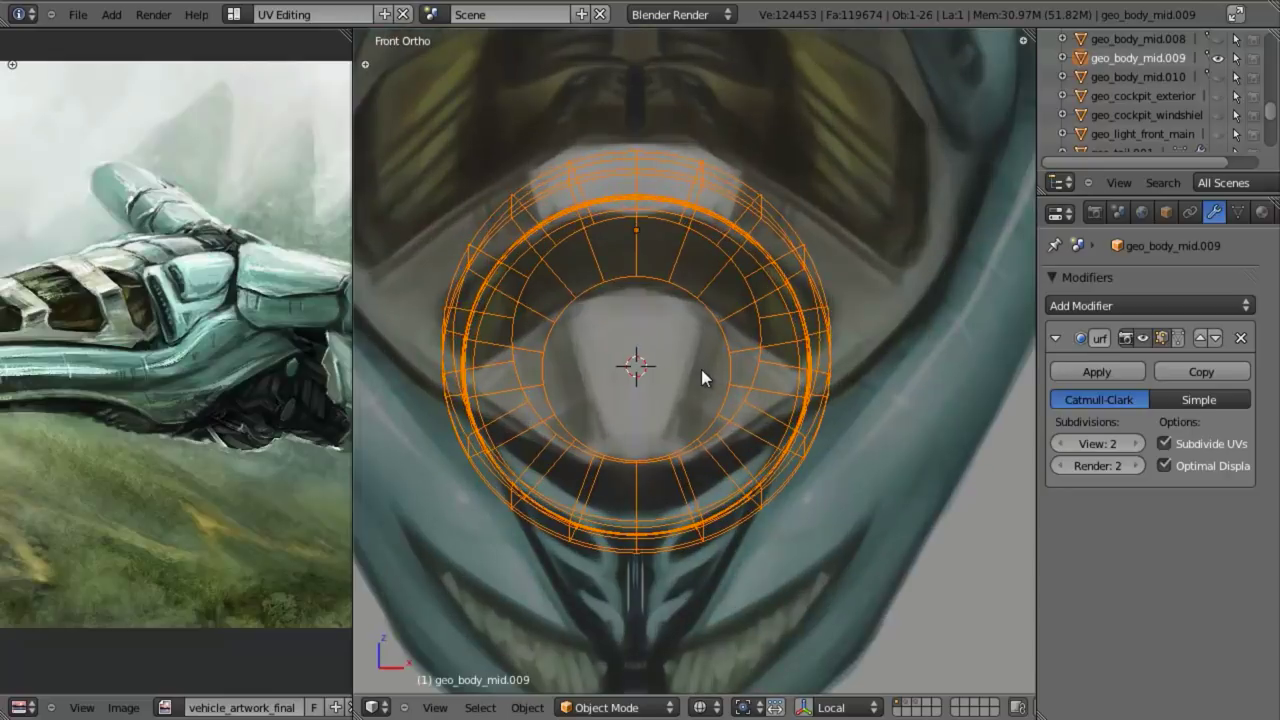
shift+middle_drag(668, 316, 697, 257)
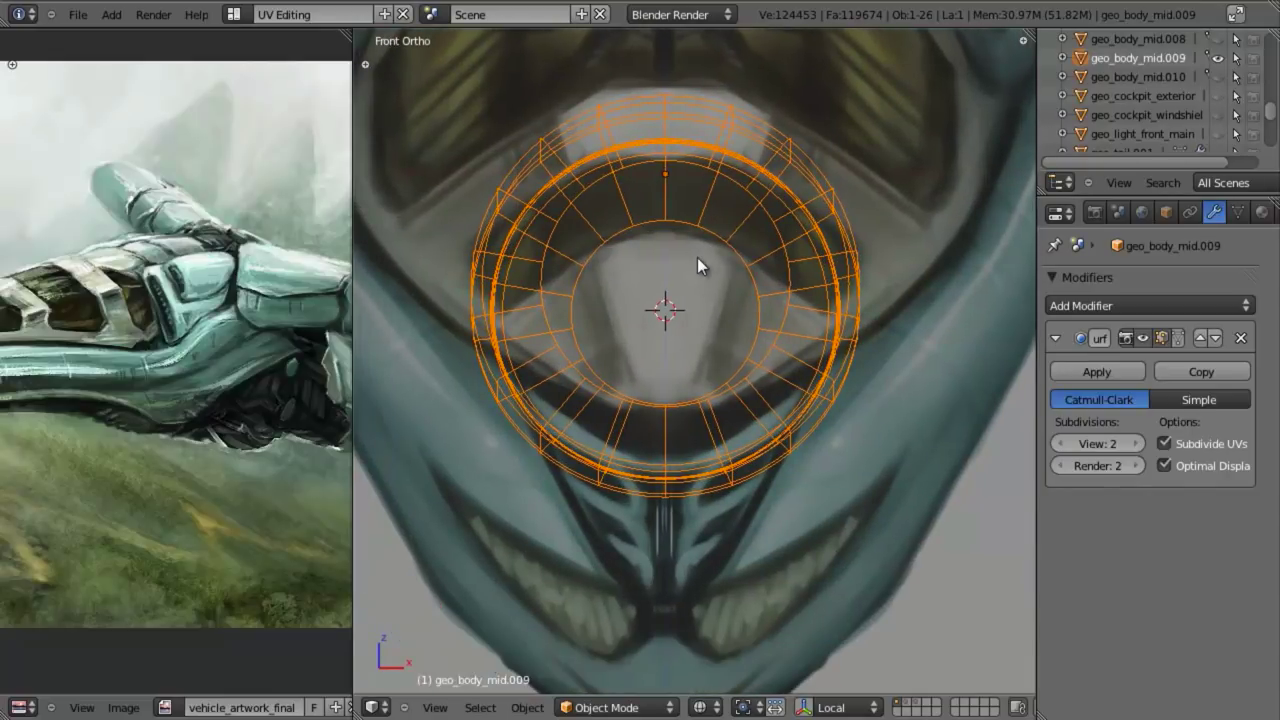
Step: Try adding a Bezier circle at the 3D cursor in front view, and delete it
key(shift+a)
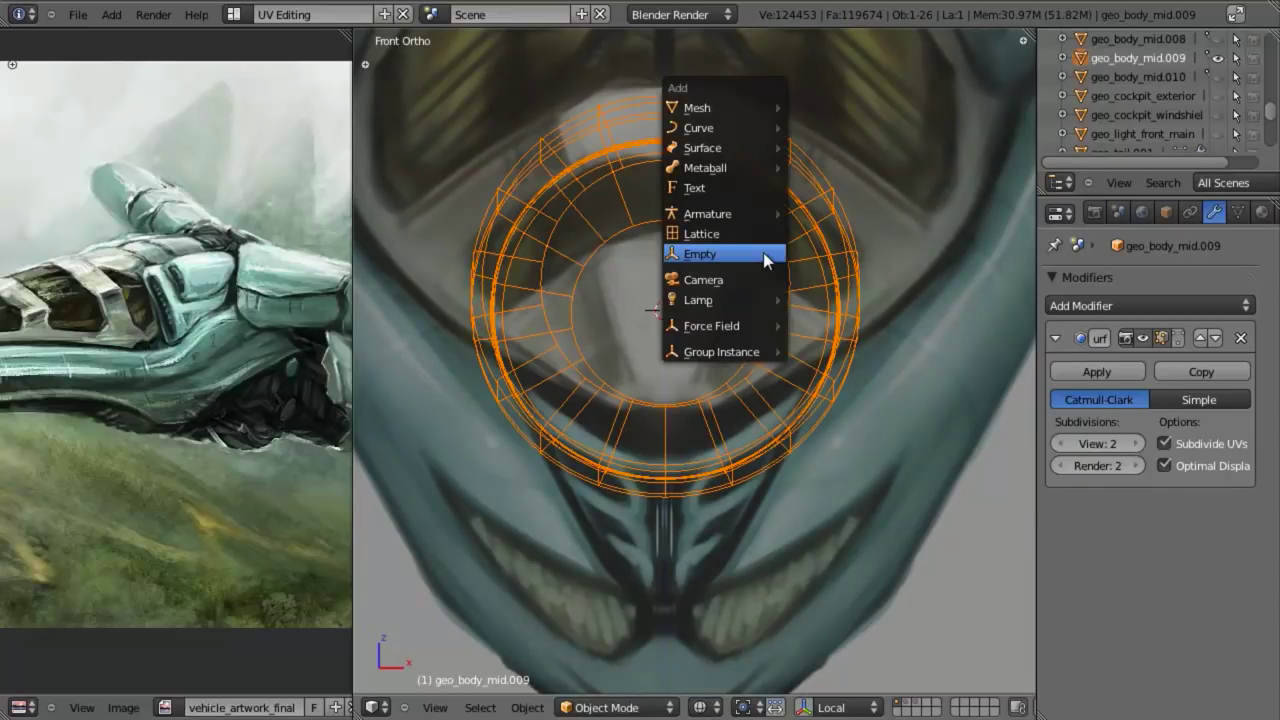
mouse_move(757, 127)
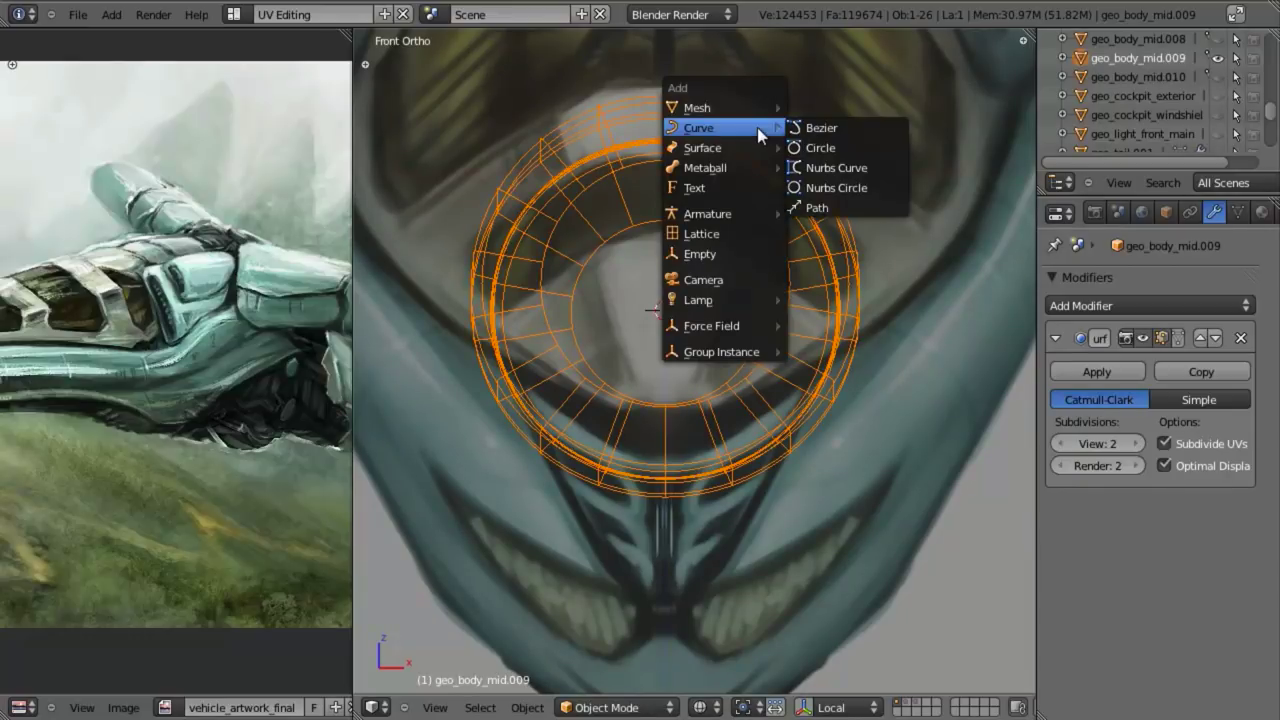
click(851, 149)
scroll(750, 415, down, 4)
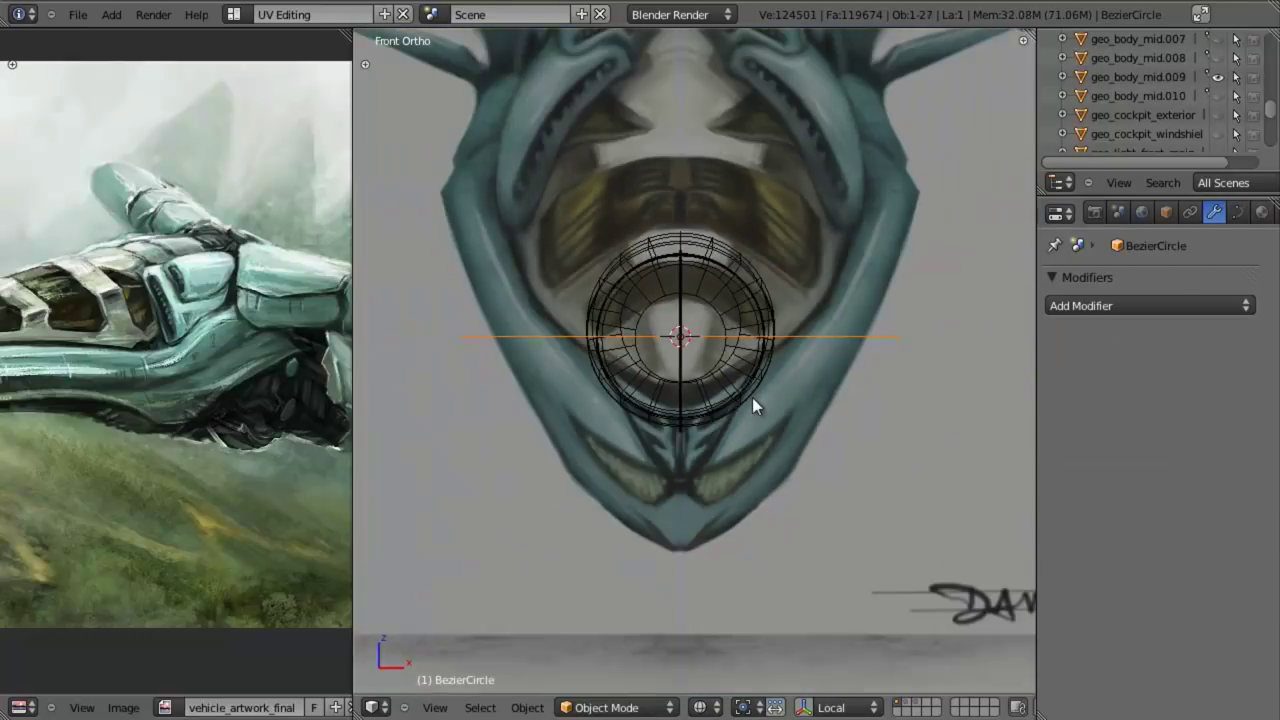
scroll(745, 400, up, 2)
key(Tab)
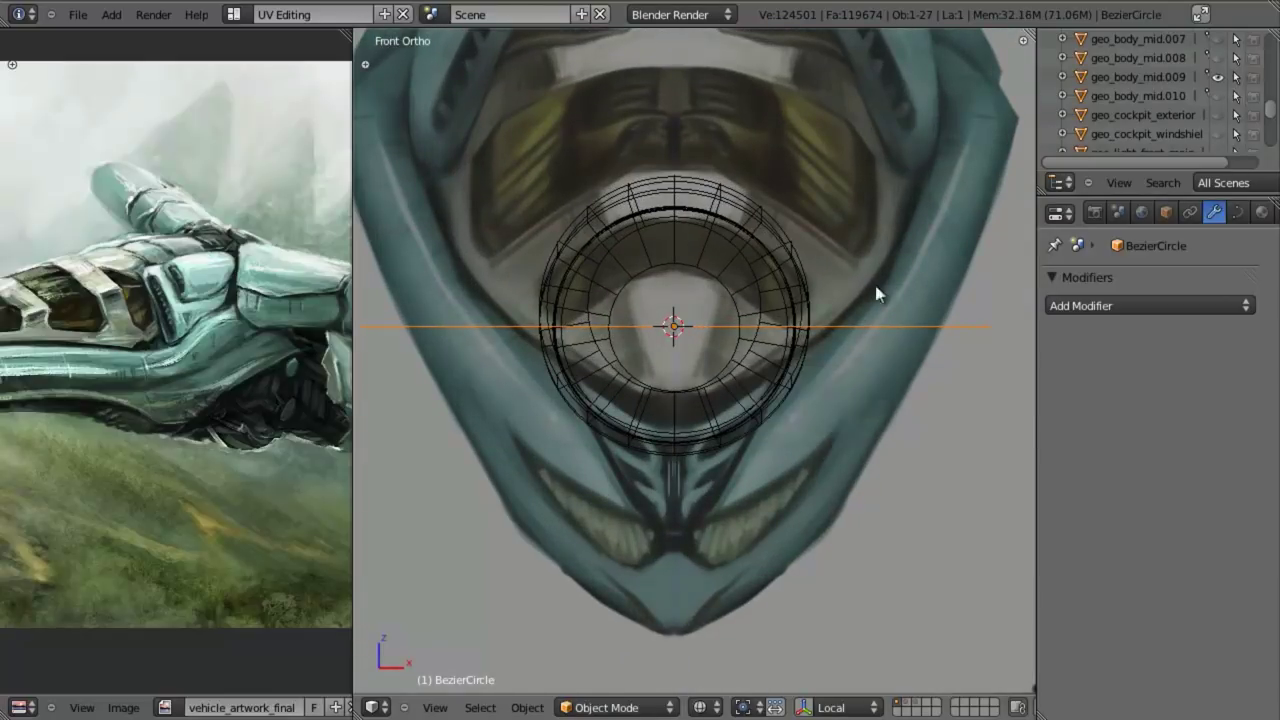
key(x)
click(850, 328)
Step: Add a Bezier circle at the 3D cursor in front view and align it to the view
key(shift+a)
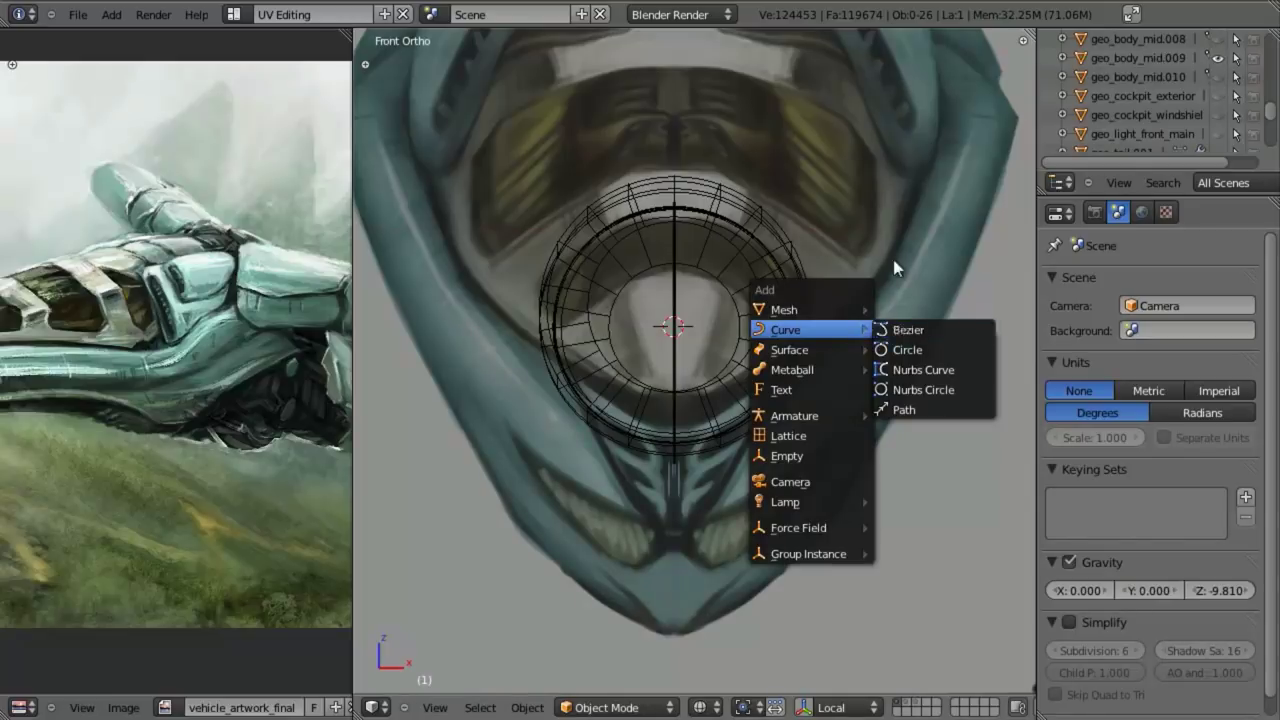
right_drag(696, 191, 665, 491)
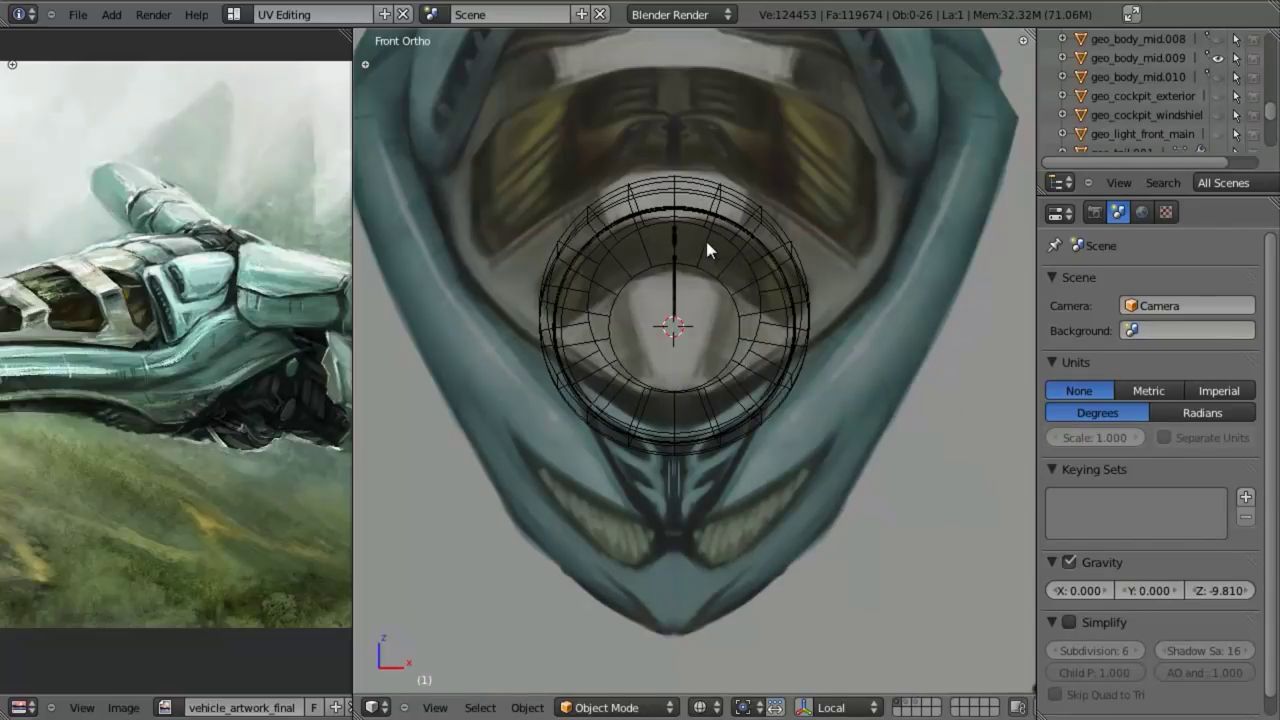
mouse_move(677, 217)
right_down()
mouse_move(682, 361)
mouse_move(672, 268)
right_up()
key(shift+a)
mouse_move(776, 237)
click(860, 262)
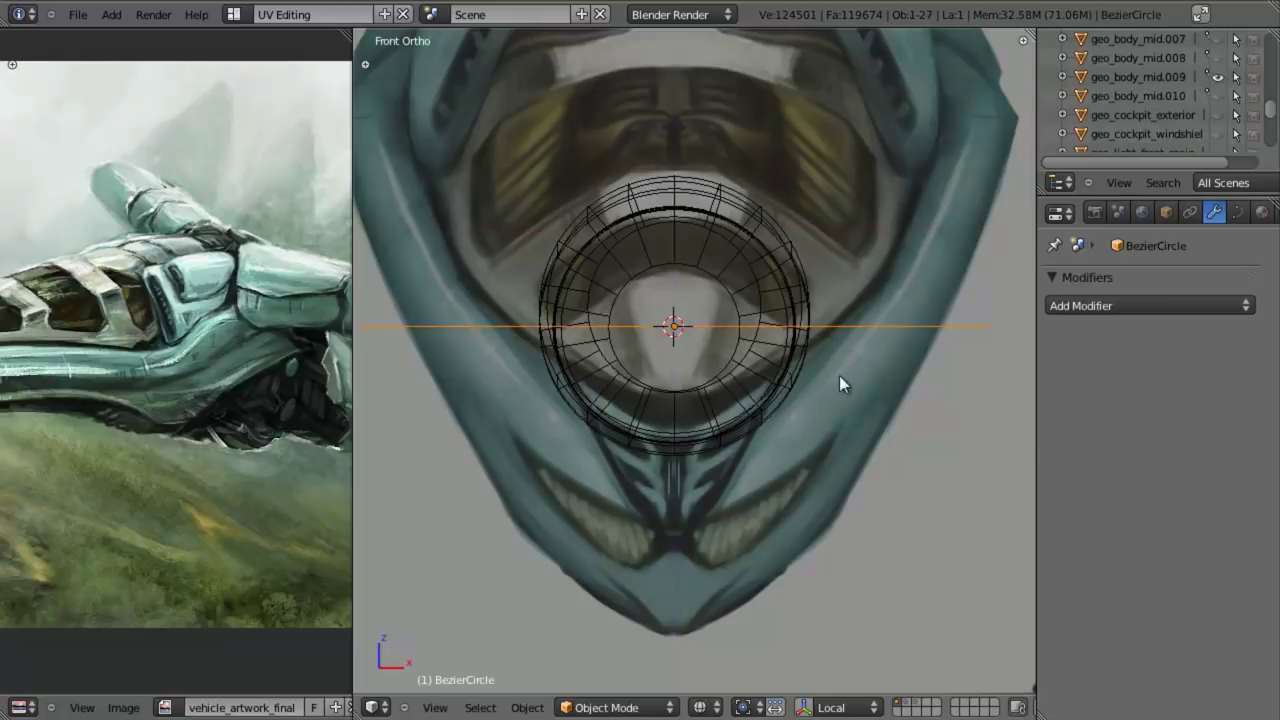
key(F6)
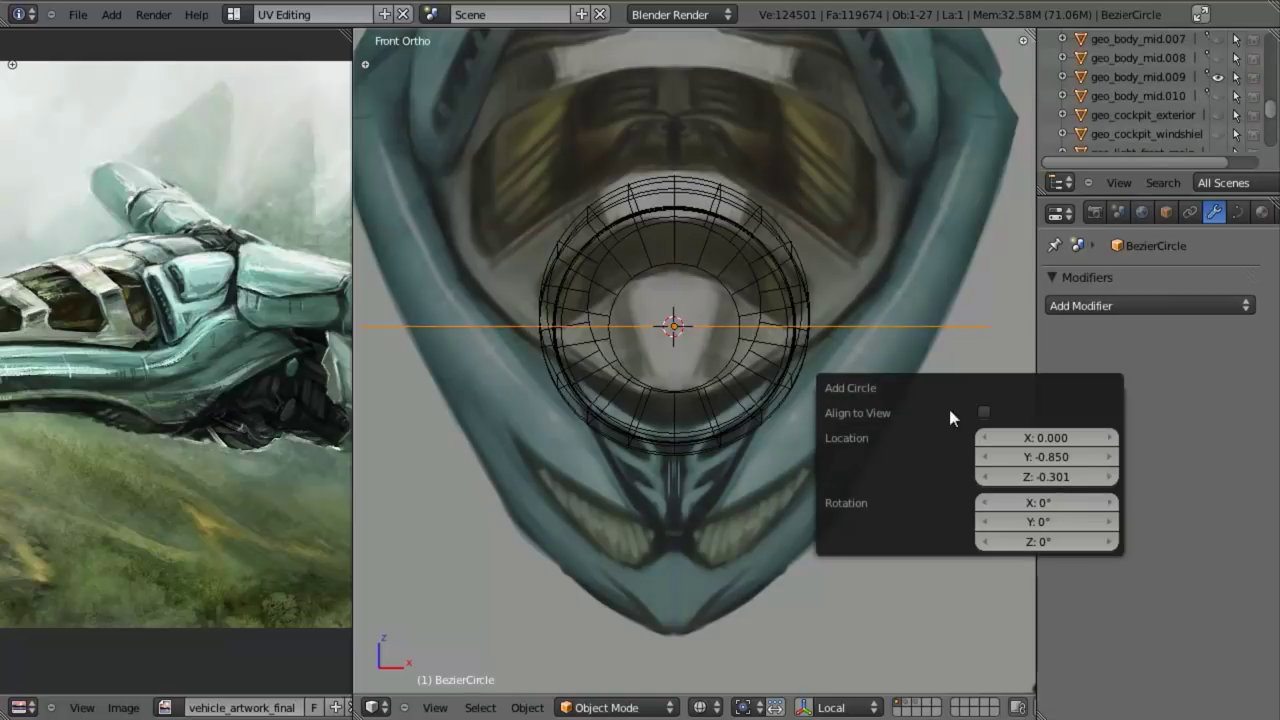
click(985, 412)
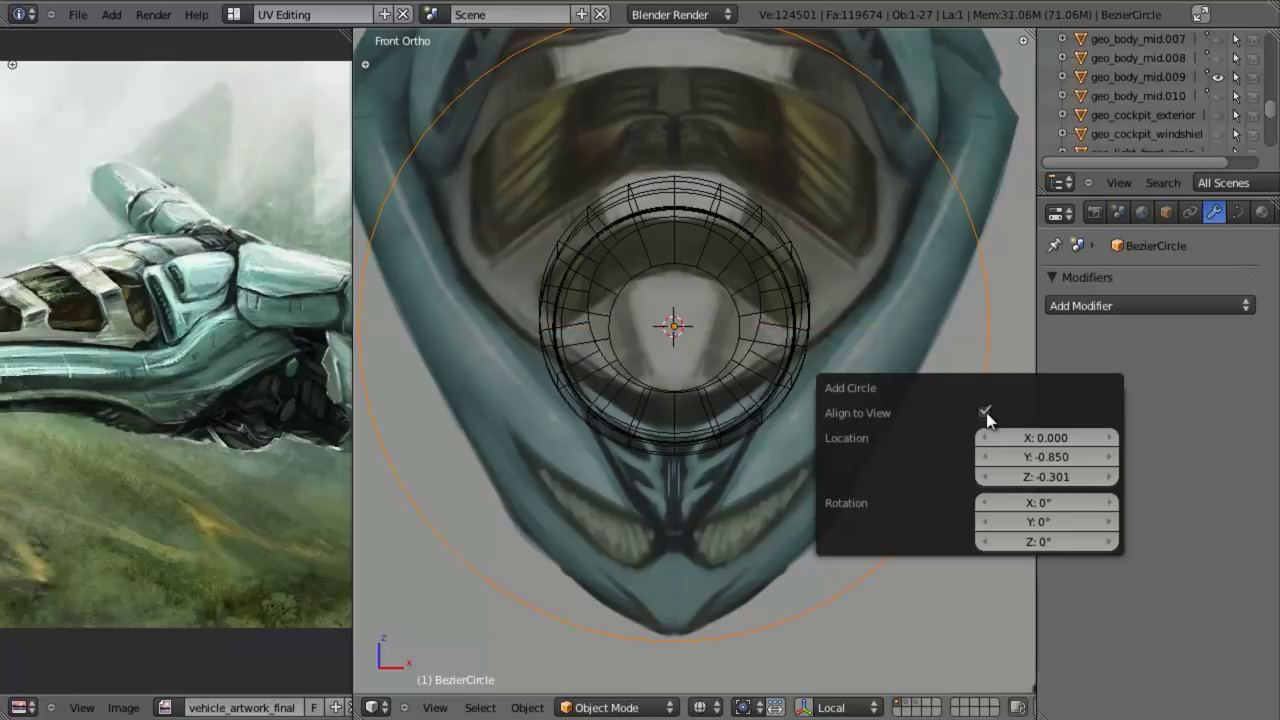
Step: Scale all of the Bezier circle's points down to about 0.44 so it roughly fits the ring in front view
key(Tab)
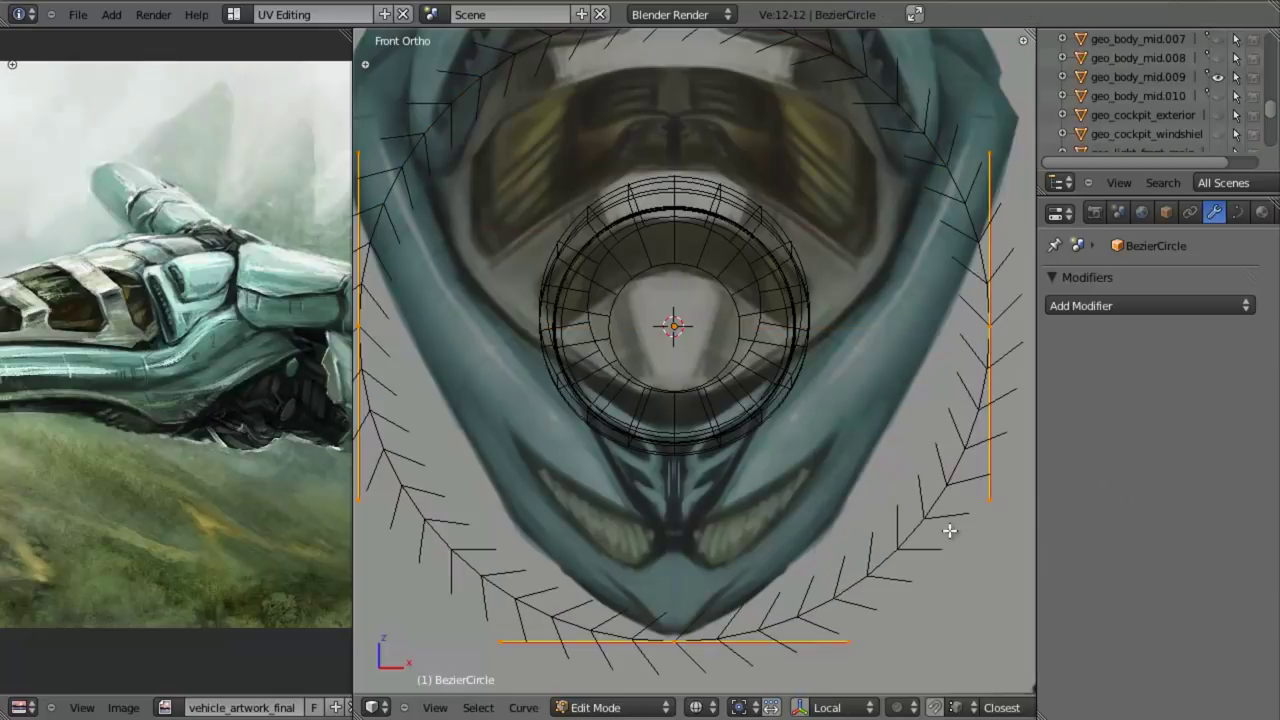
key(s)
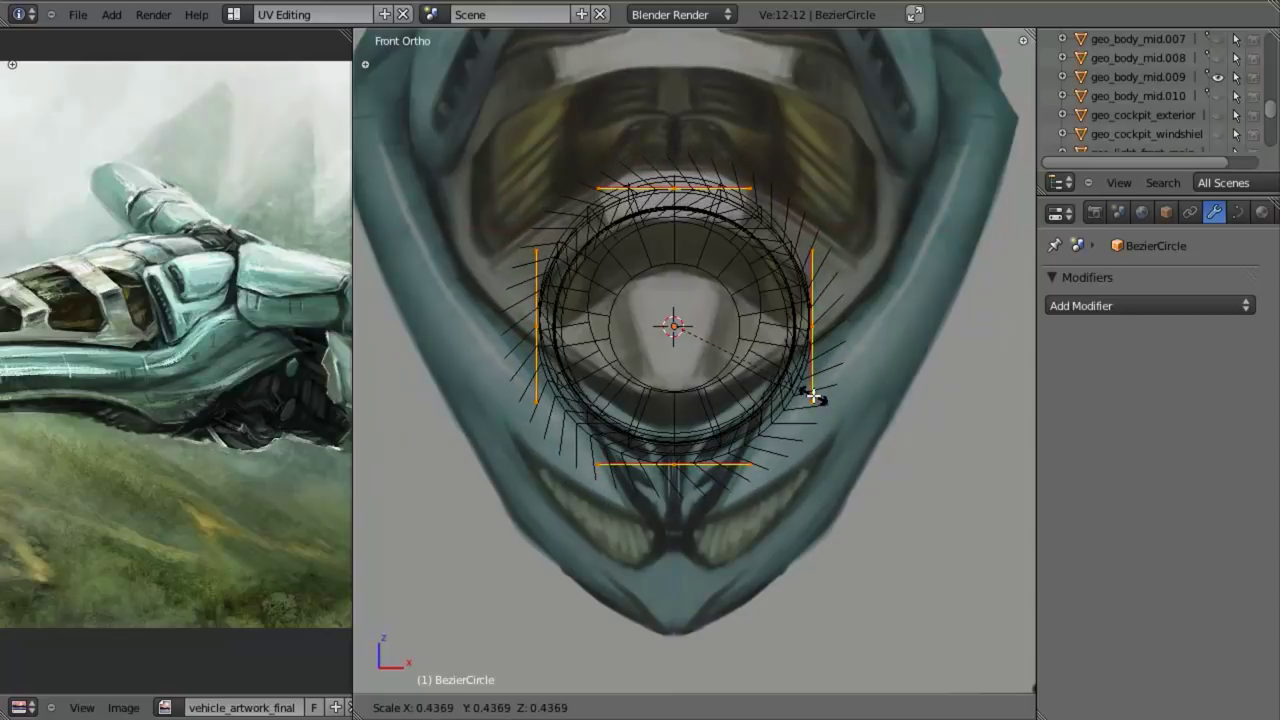
click(814, 396)
Step: Scale the circle's points down further to about 0.90, matching the height of the ring's rear groove in side view
key(KP_3)
scroll(790, 437, up, 2)
shift+middle_drag(768, 374, 852, 425)
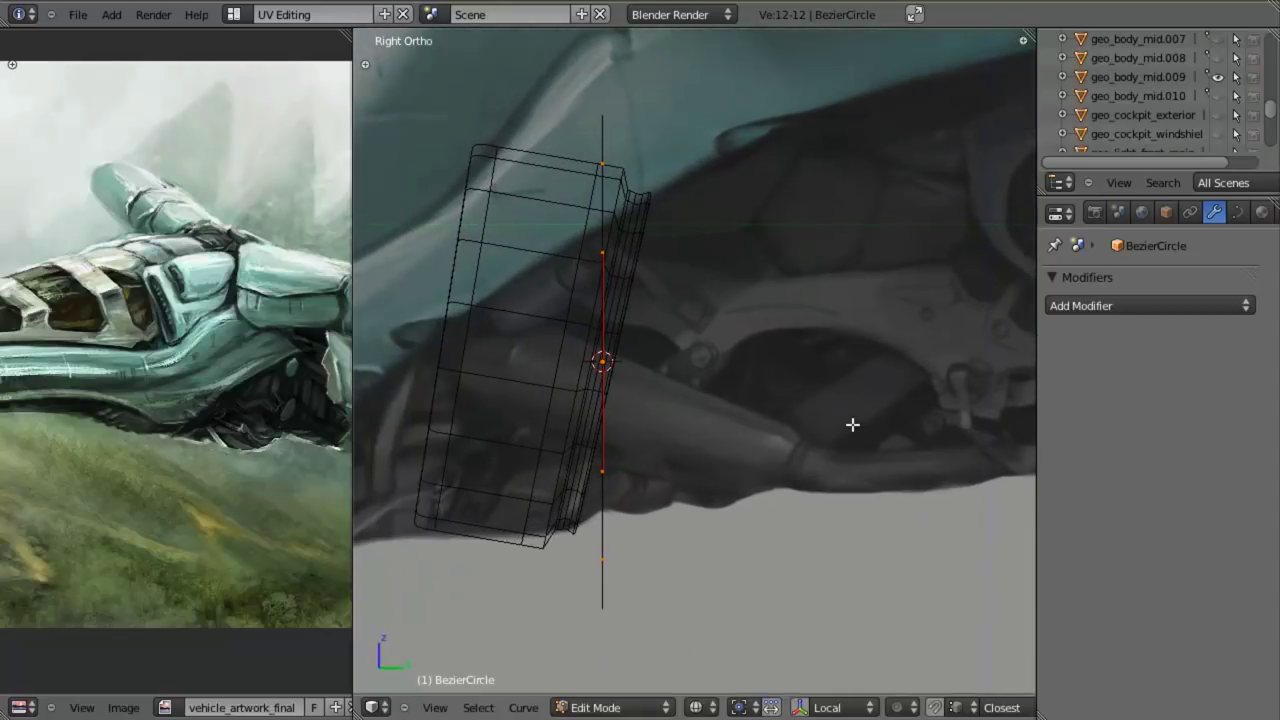
scroll(740, 283, up, 1)
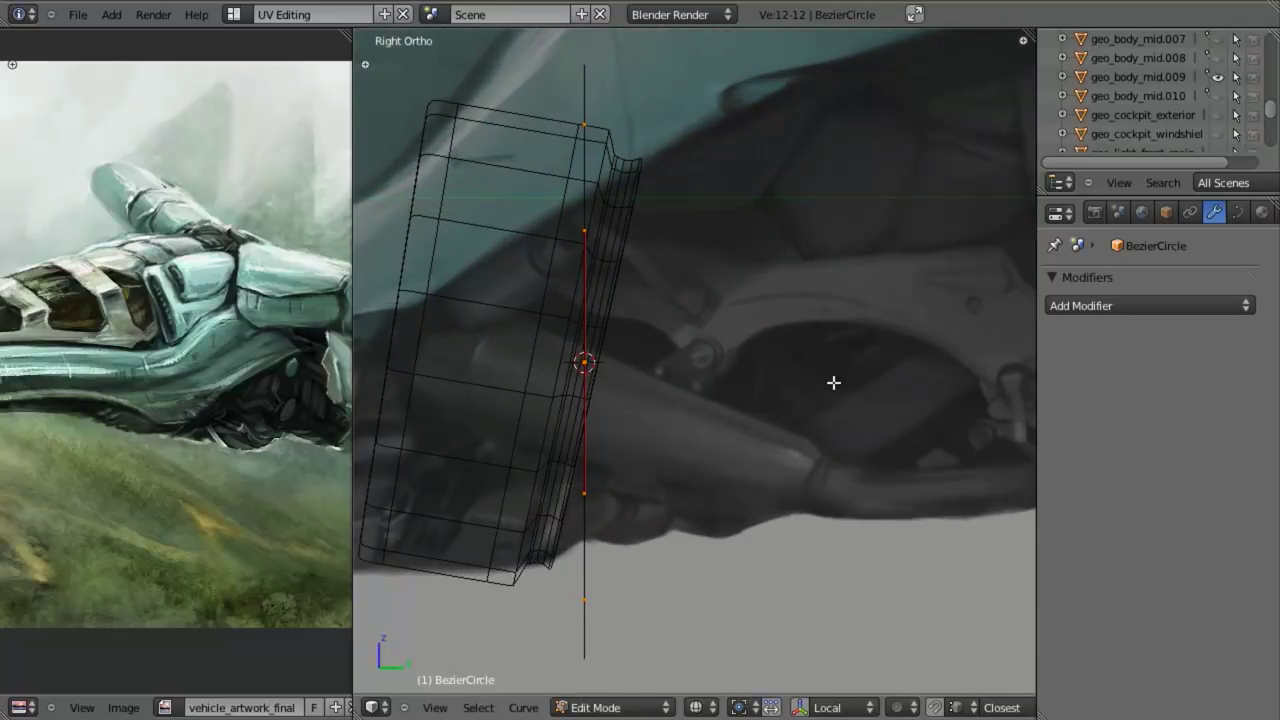
key(s)
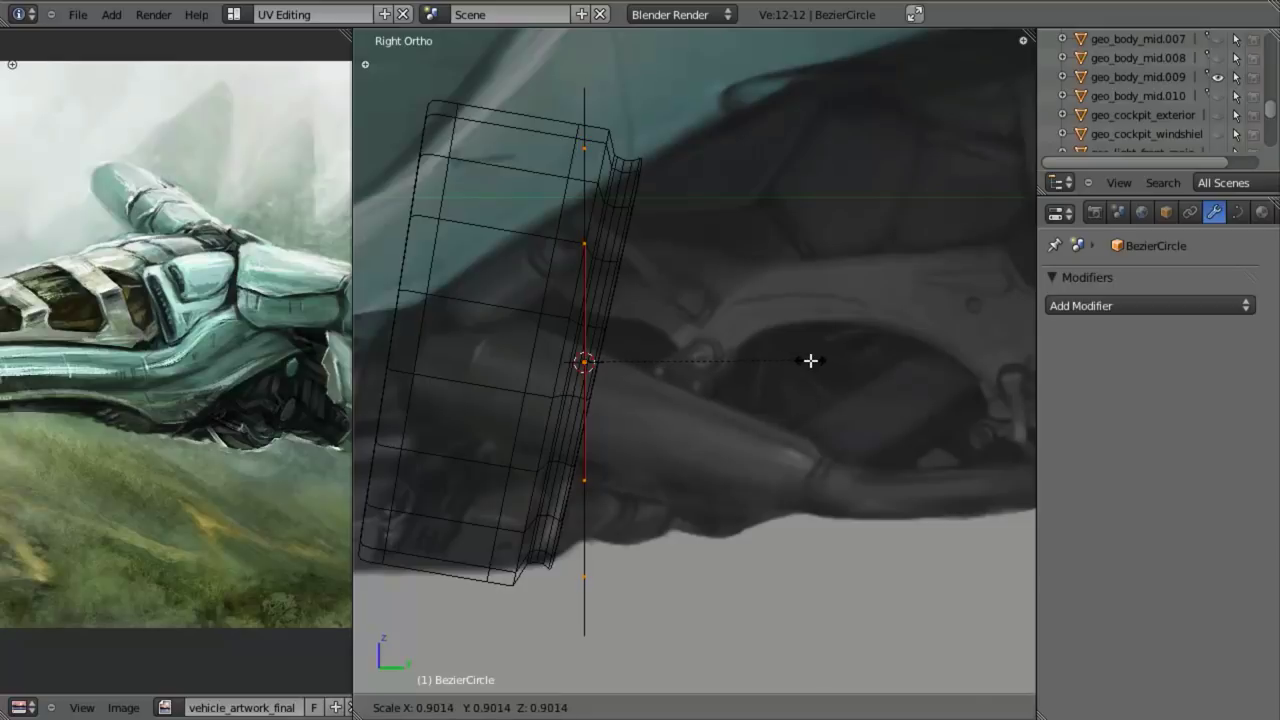
click(810, 360)
Step: Rotate the whole circle object in side view by about 10° to follow the slant of the ring's rear groove
key(Tab)
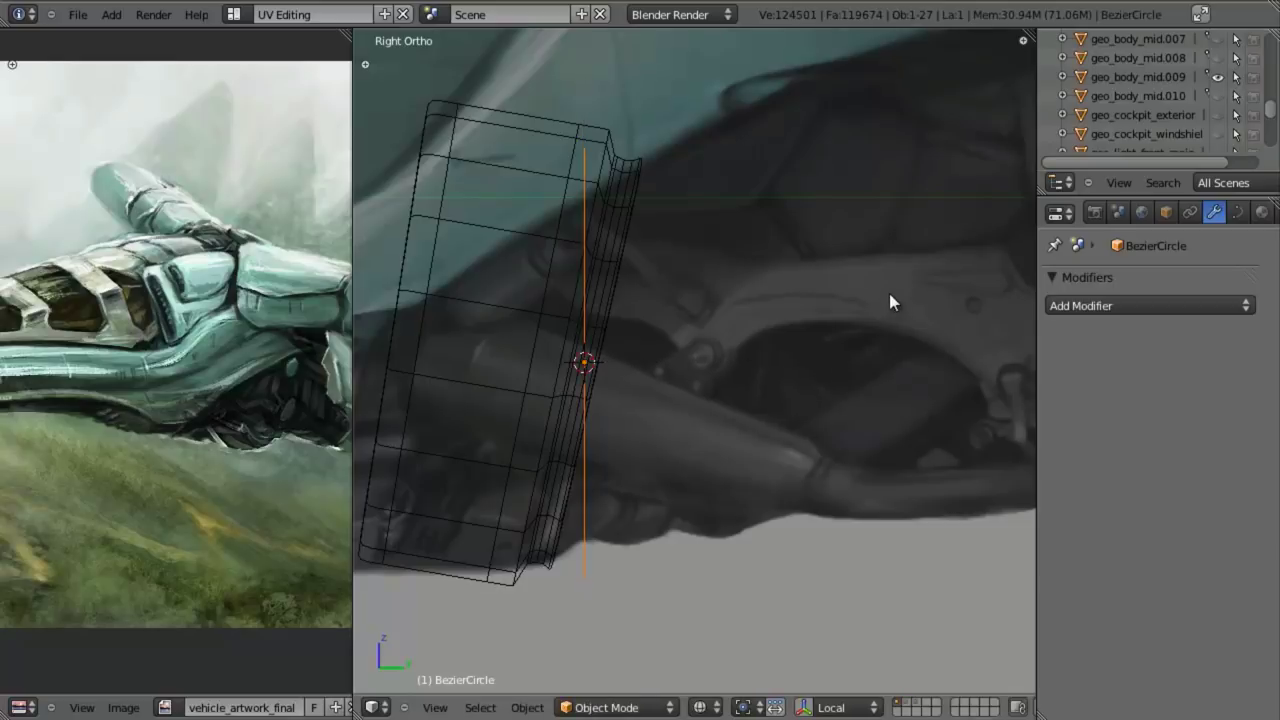
key(r)
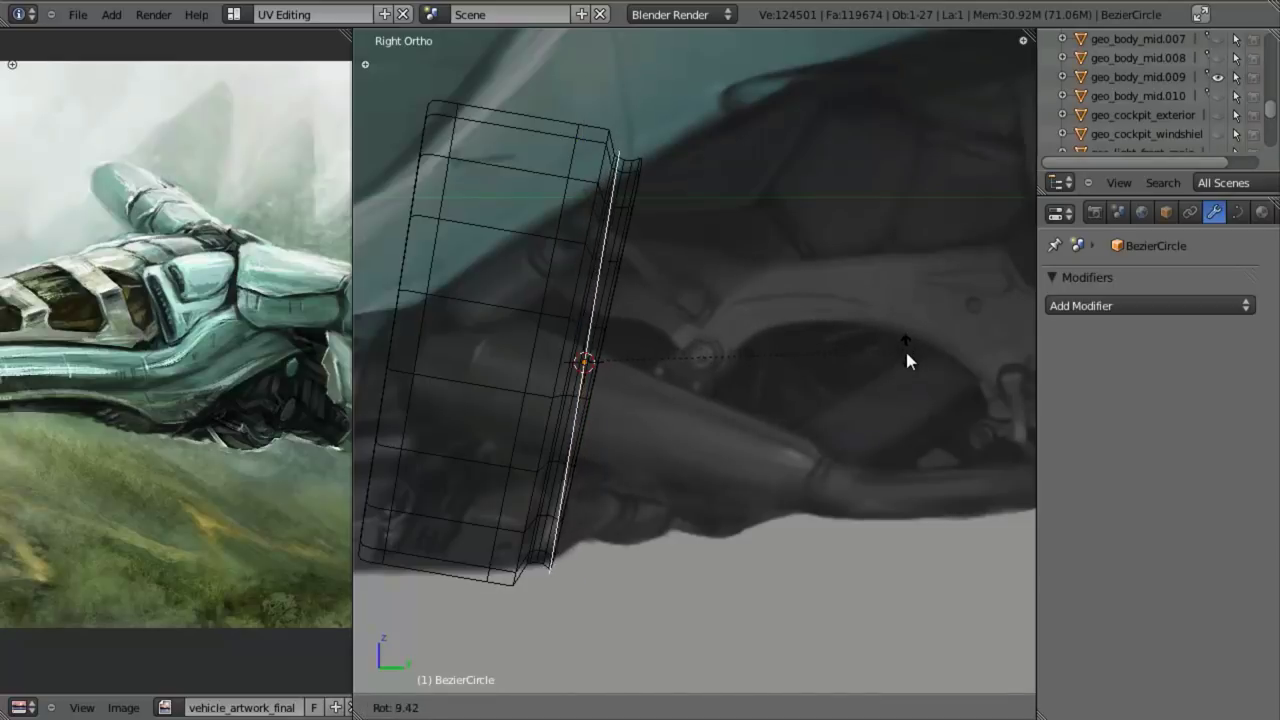
click(918, 350)
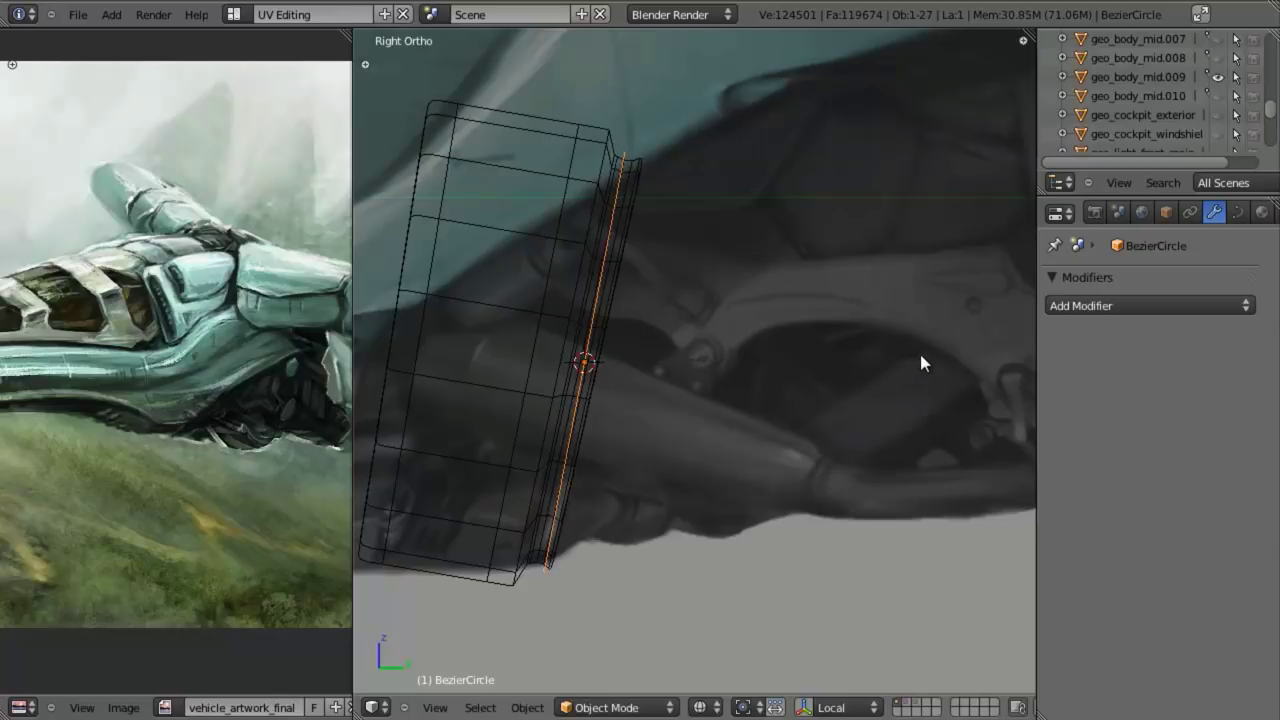
key(Tab)
key(s)
key(z)
right_click(797, 349)
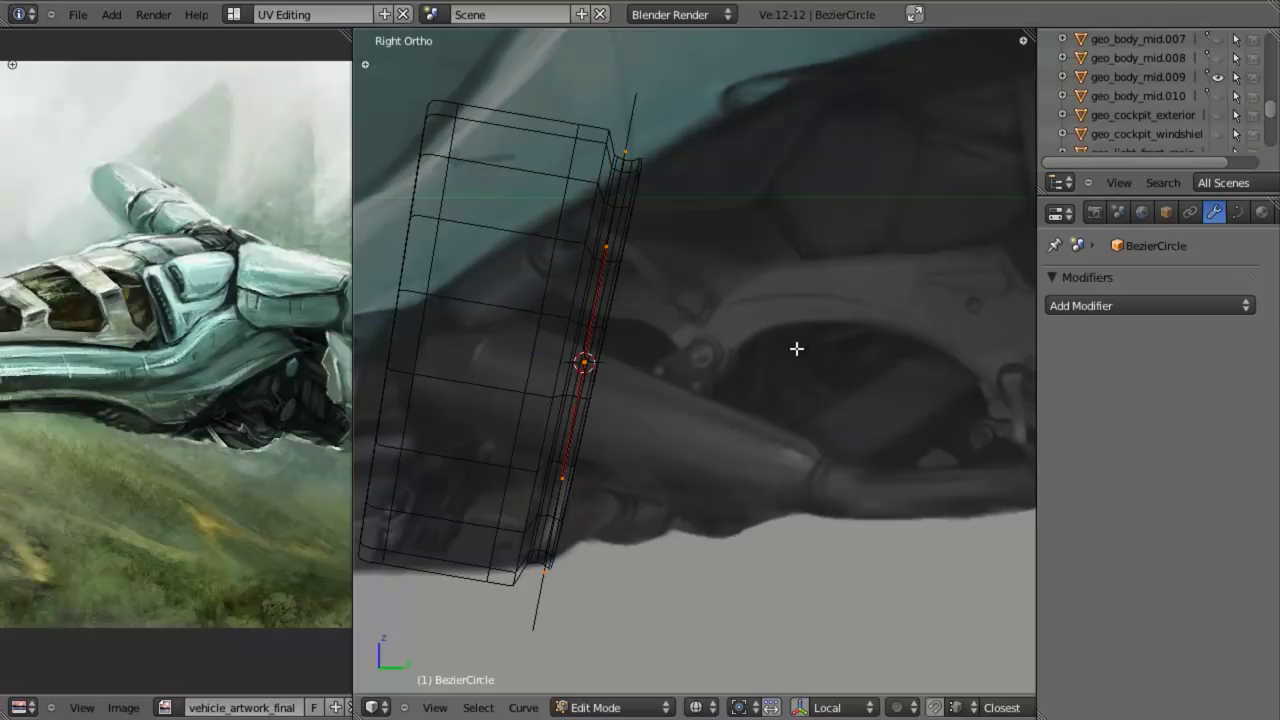
key(s)
key(y)
right_click(811, 354)
scroll(811, 354, down, 4)
middle_drag(725, 362, 750, 380)
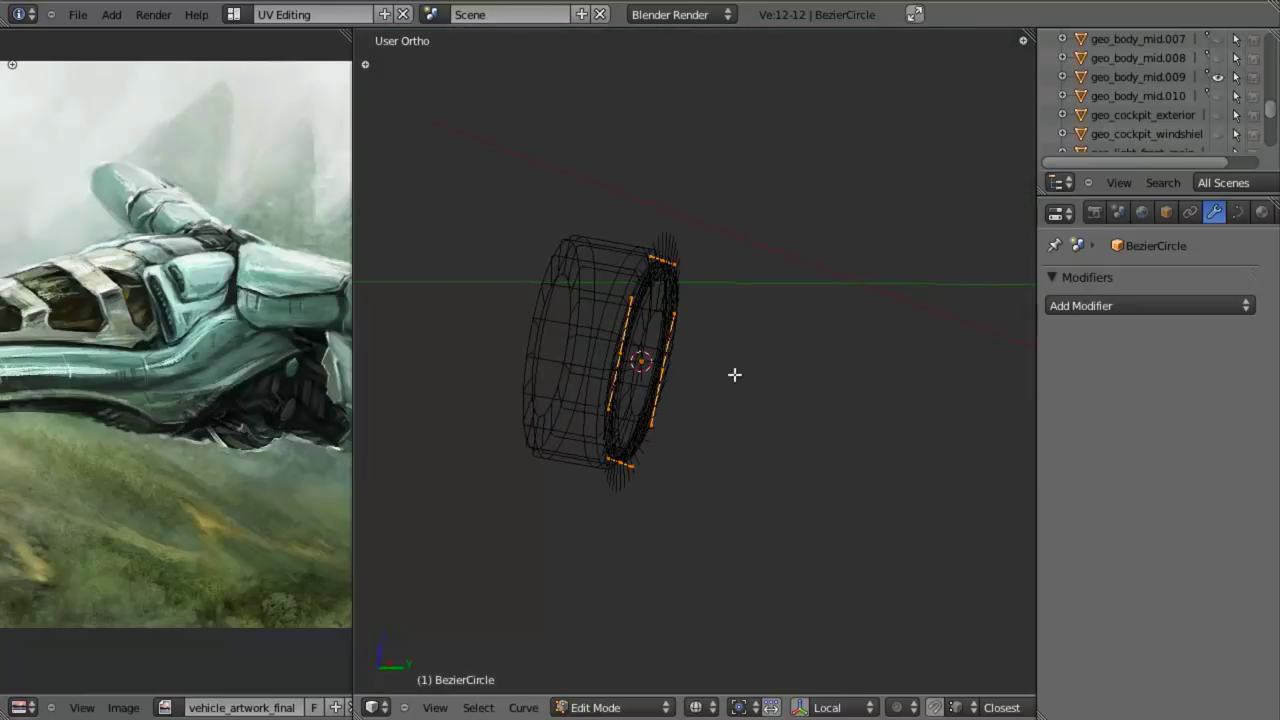
key(s)
key(x)
right_click(757, 389)
Step: Rotate the circle object by about another 1.9° in side view so it lies along the ring's groove
key(KP_3)
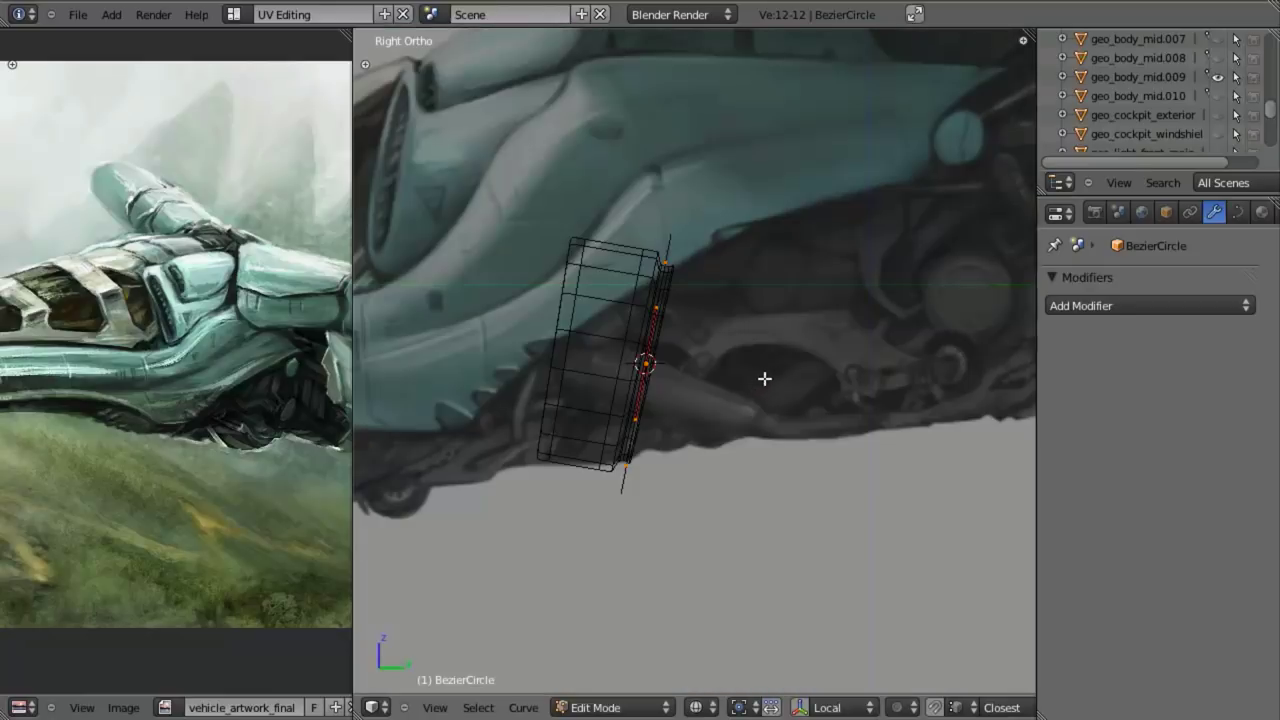
scroll(777, 314, up, 3)
scroll(706, 318, up, 2)
scroll(710, 326, up, 3)
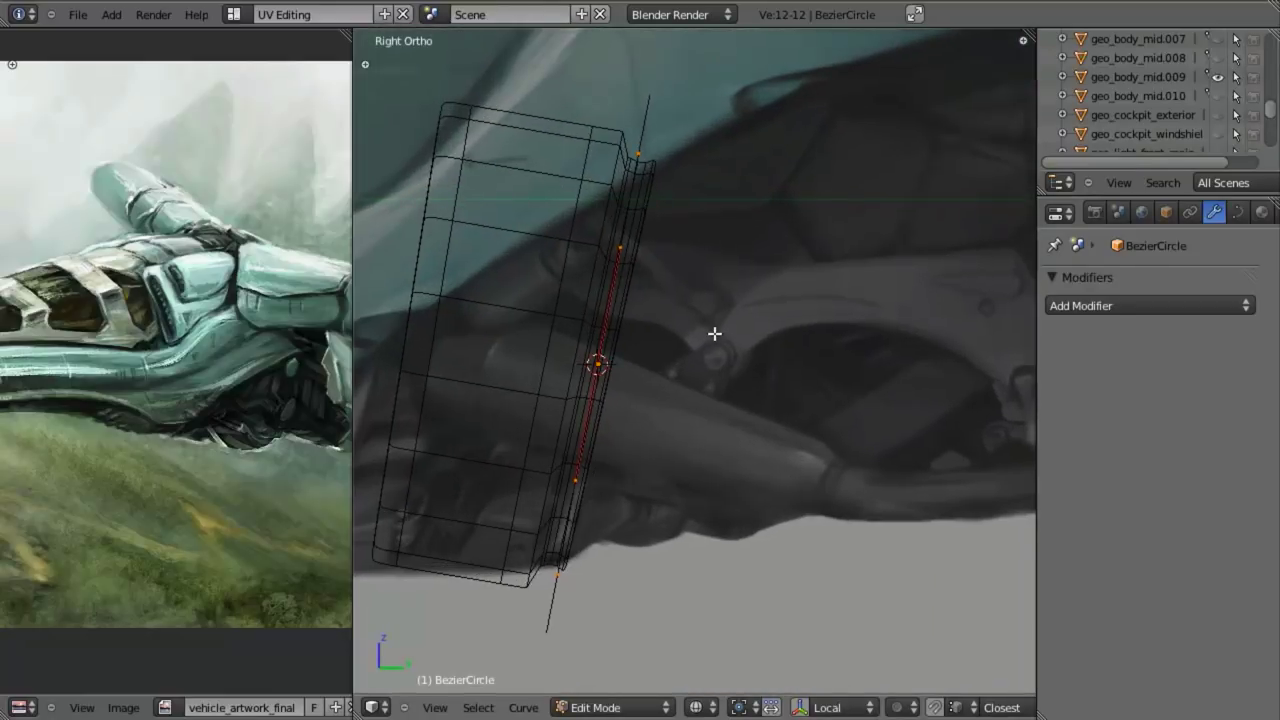
key(Tab)
key(t)
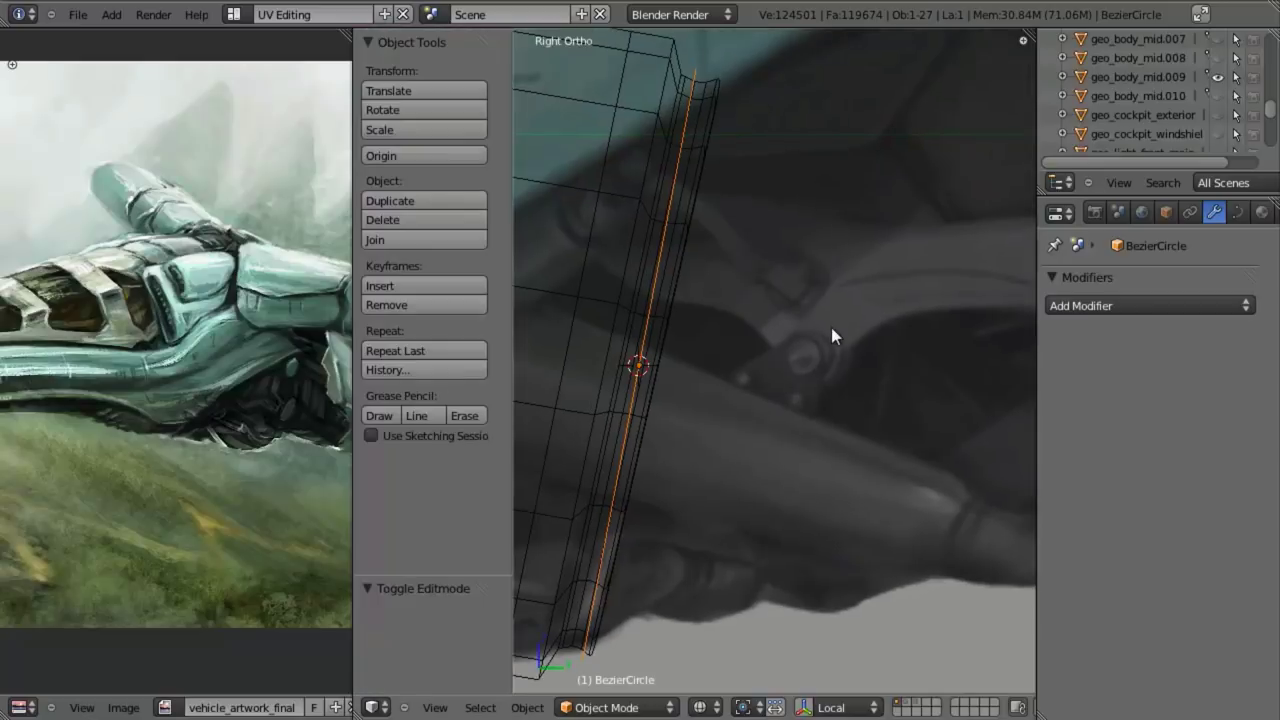
key(t)
key(r)
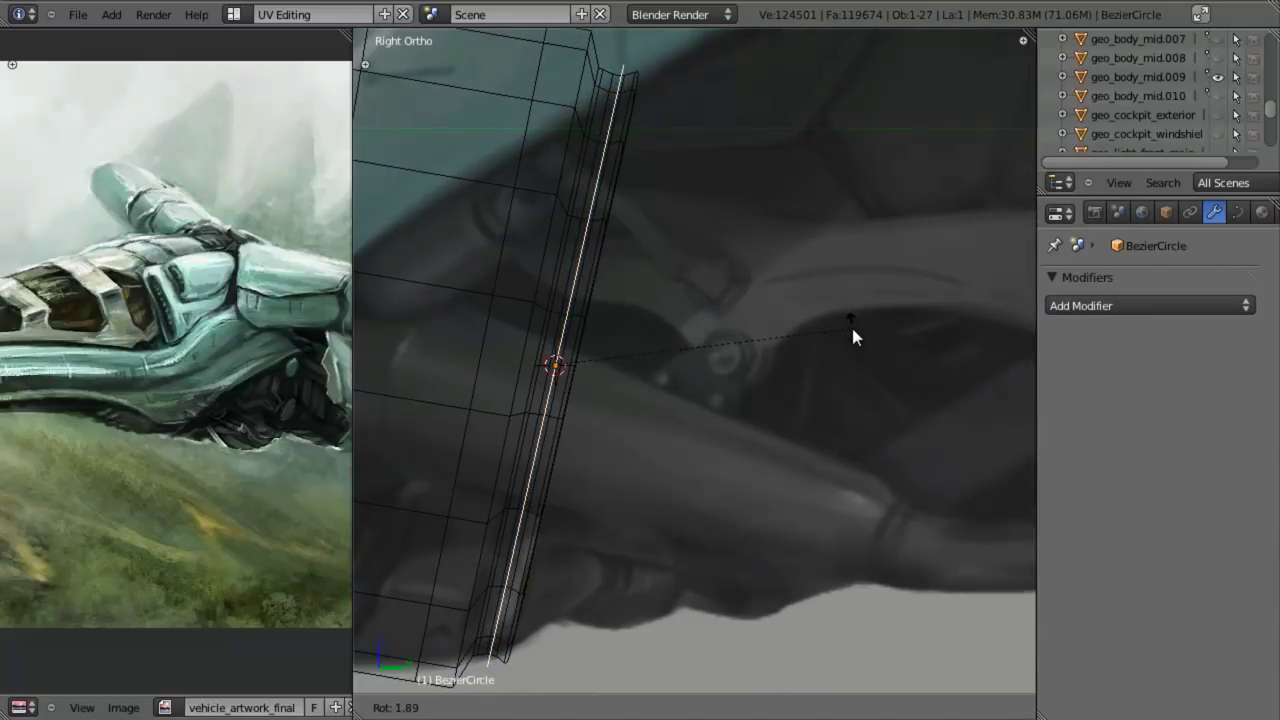
click(852, 322)
Step: Examine in solid shading and in side view how the circle sits in the ring's rear groove
scroll(852, 322, down, 4)
mouse_move(793, 339)
middle_down()
mouse_move(680, 363)
mouse_move(735, 366)
middle_up()
key(z)
scroll(734, 343, up, 3)
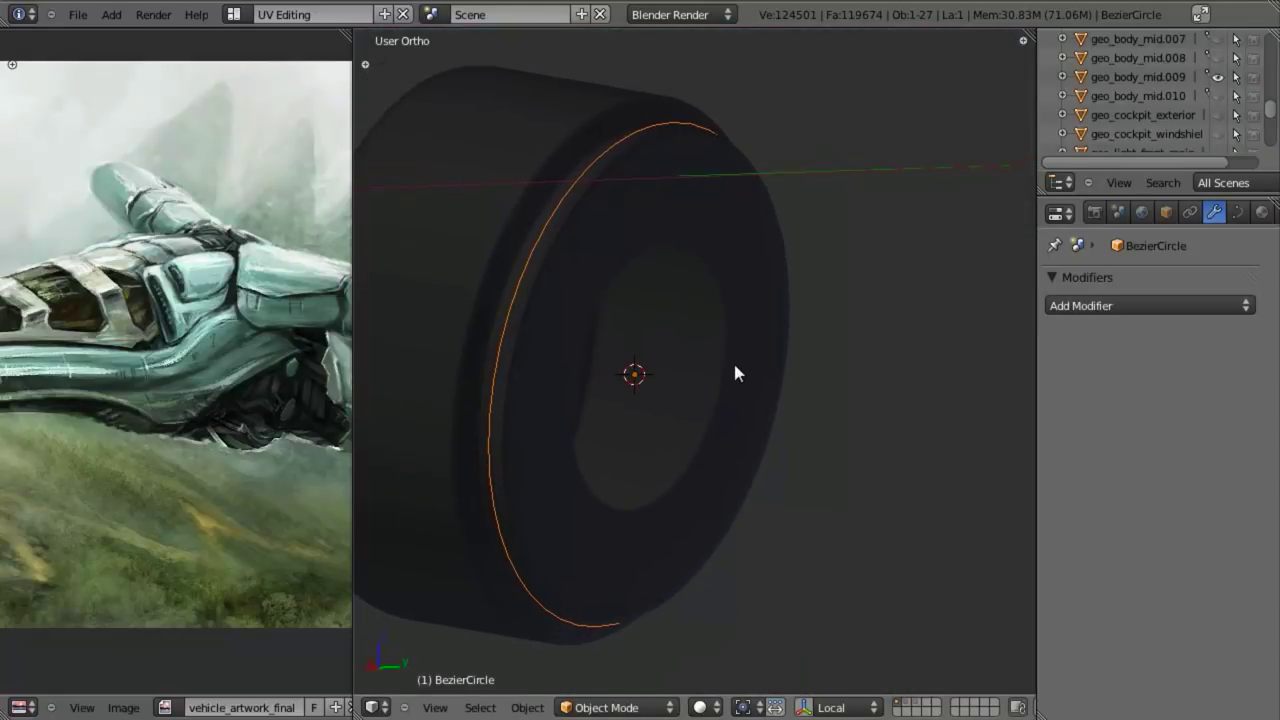
key(KP_3)
key(z)
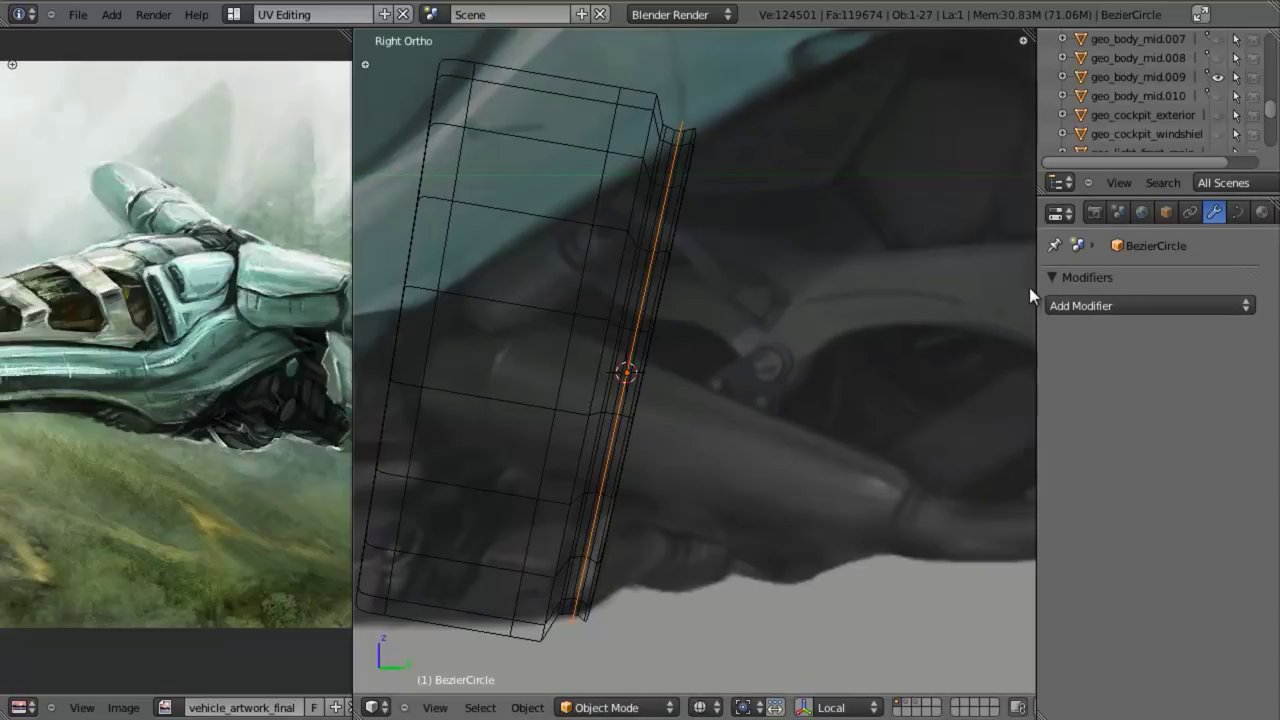
Step: Widen the properties editor and show the Bezier circle's curve data settings
click(1039, 283)
click(1048, 277)
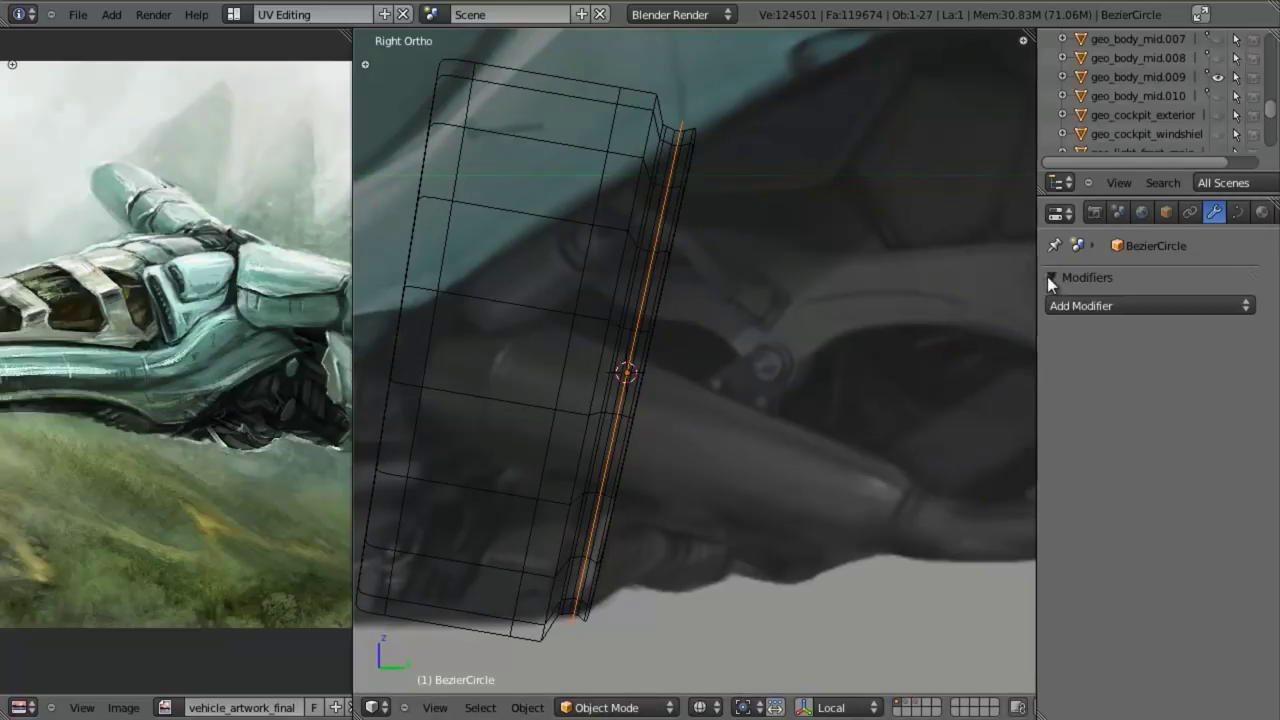
drag(1038, 263, 977, 263)
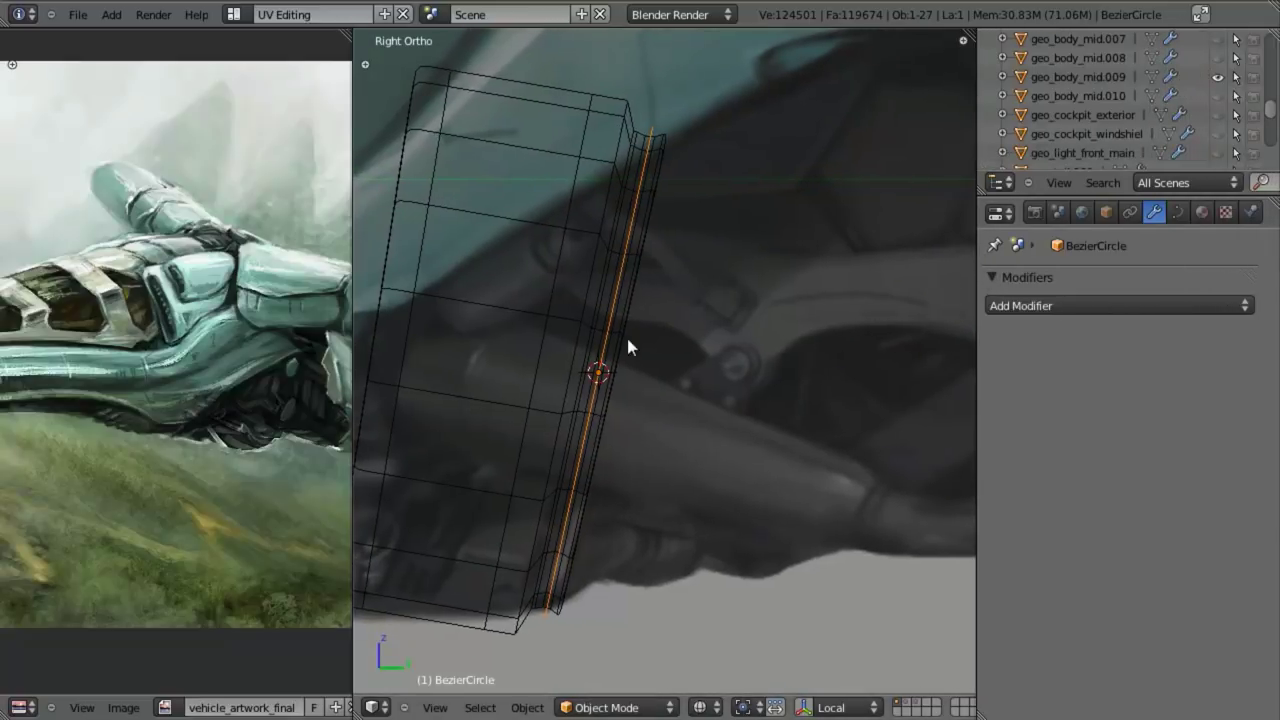
click(1180, 219)
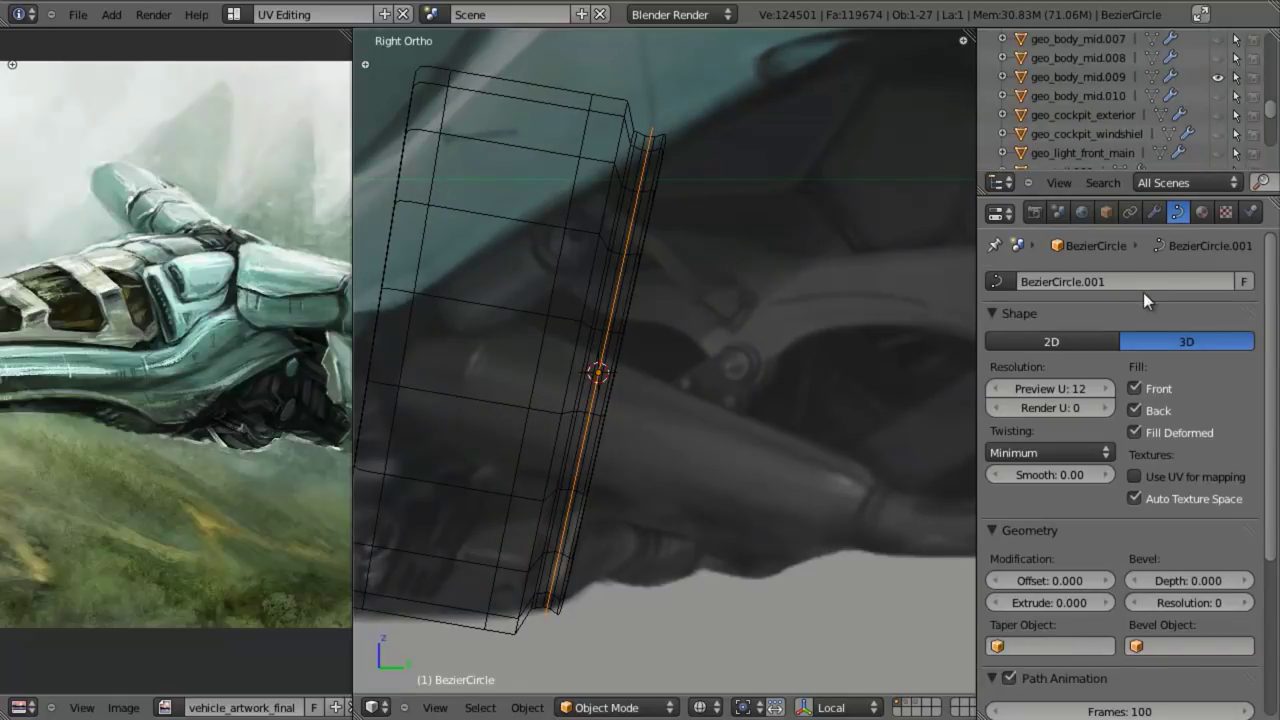
Step: Set the circle's bevel depth to 0.024 to give it thickness, and check it against the ring in side view
shift+middle_drag(674, 331, 771, 291)
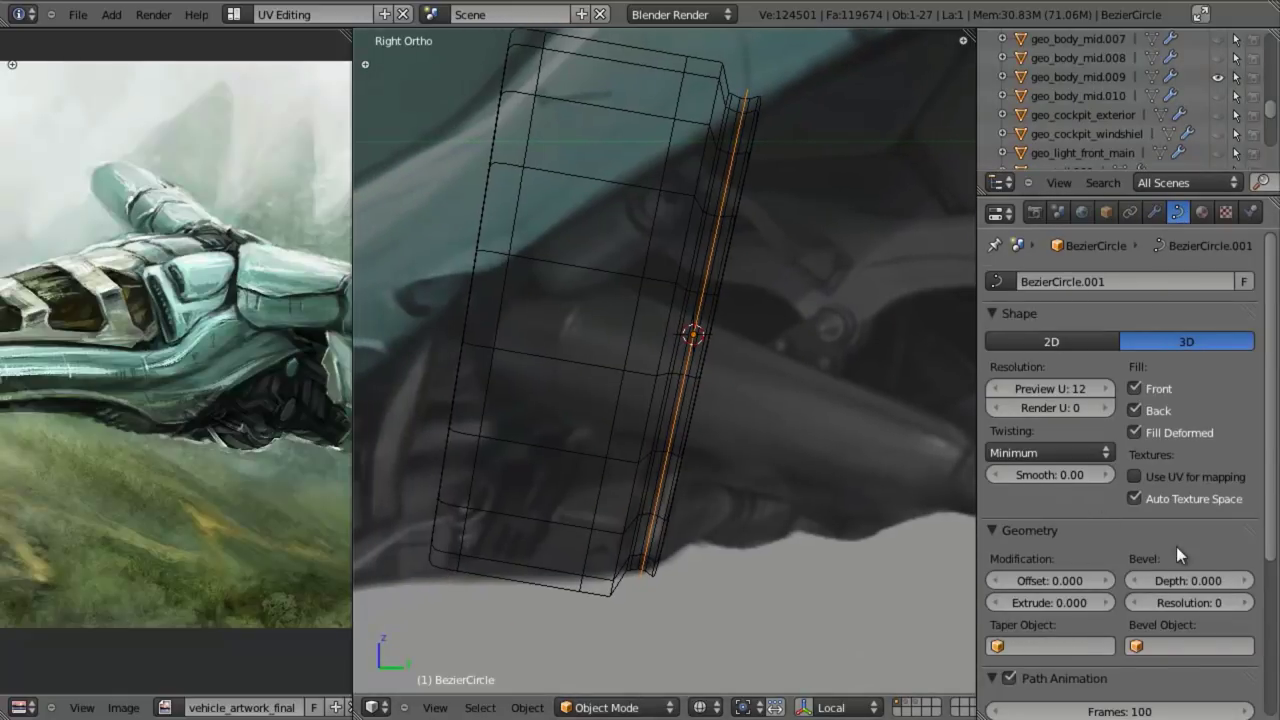
mouse_move(1243, 578)
mouse_down()
mouse_move(1263, 590)
mouse_move(1271, 580)
mouse_up()
key(z)
mouse_move(724, 430)
middle_down()
mouse_move(708, 348)
mouse_move(654, 355)
mouse_move(620, 426)
mouse_move(666, 365)
middle_up()
key(KP_3)
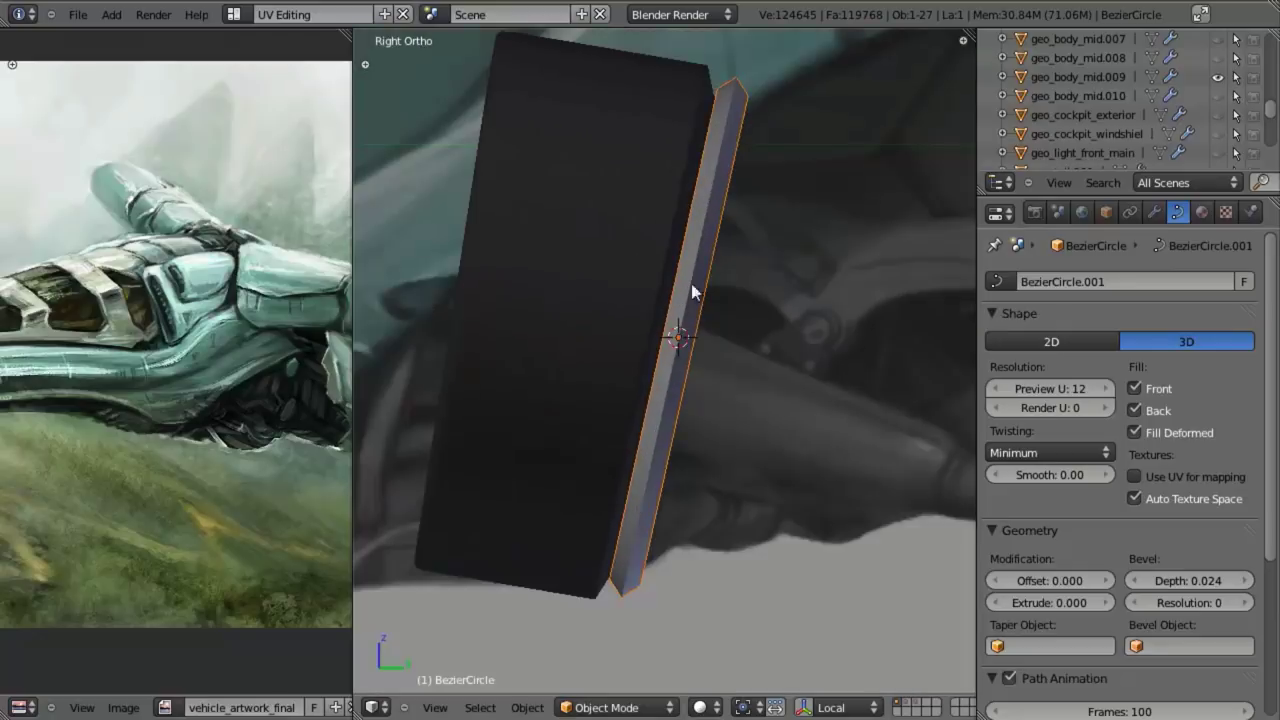
Step: Turn off the Front and Back fill options of the circle curve
key(z)
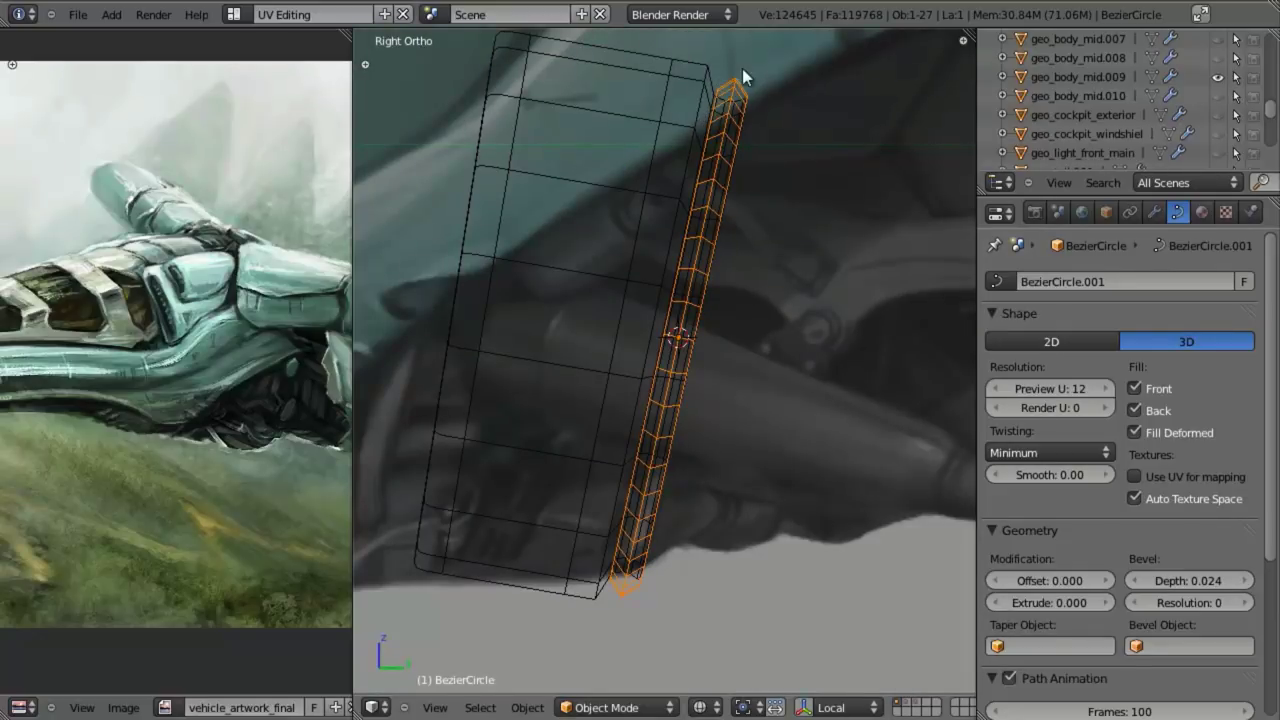
middle_drag(815, 75, 672, 173)
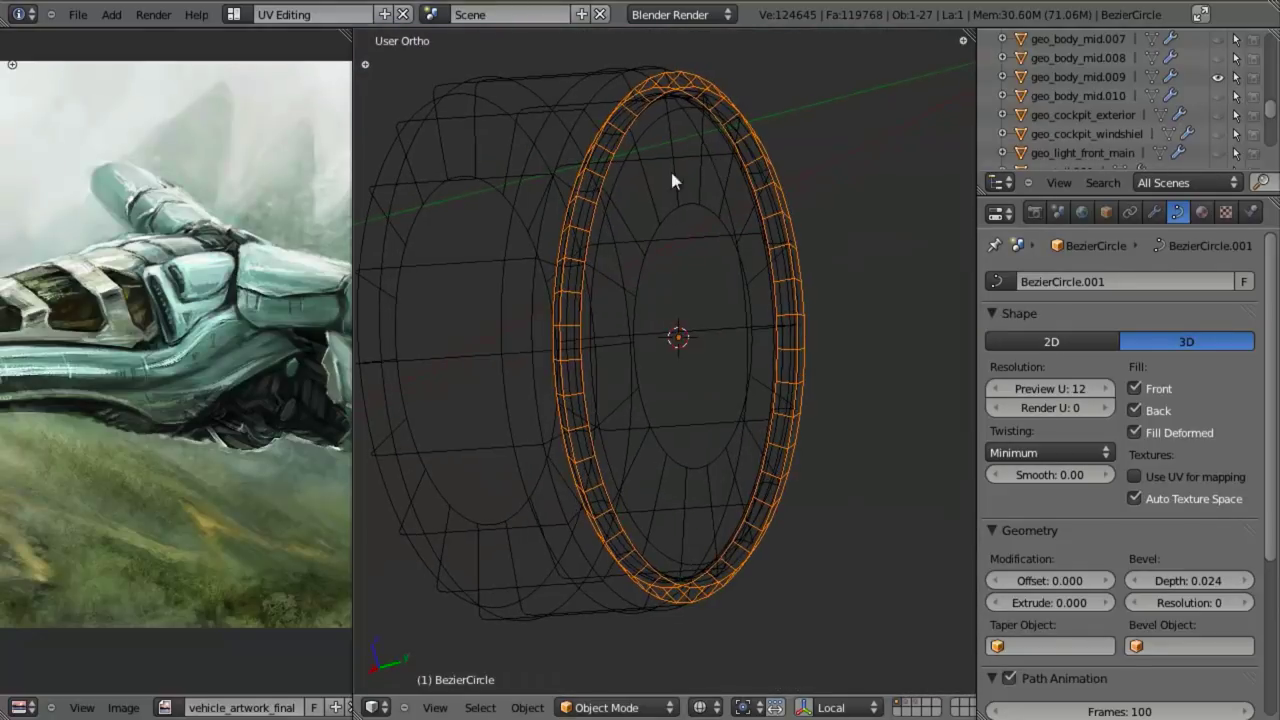
middle_drag(634, 293, 698, 251)
key(z)
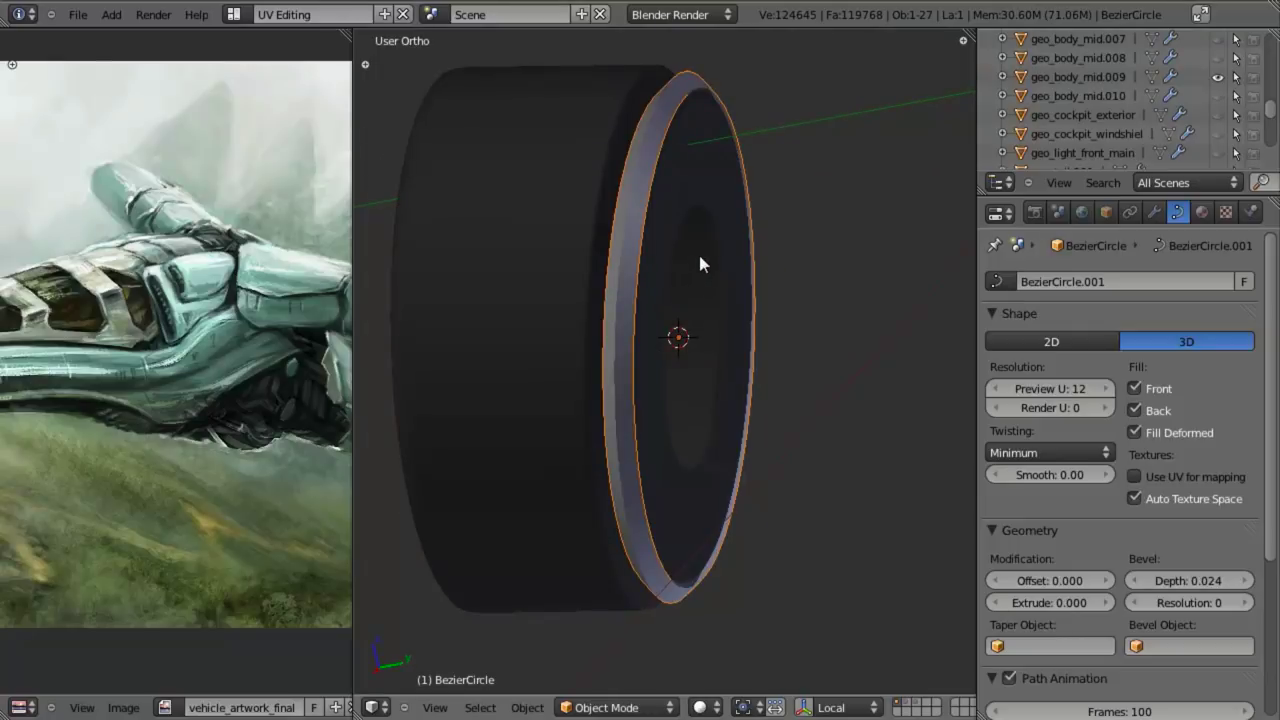
click(1148, 392)
key(z)
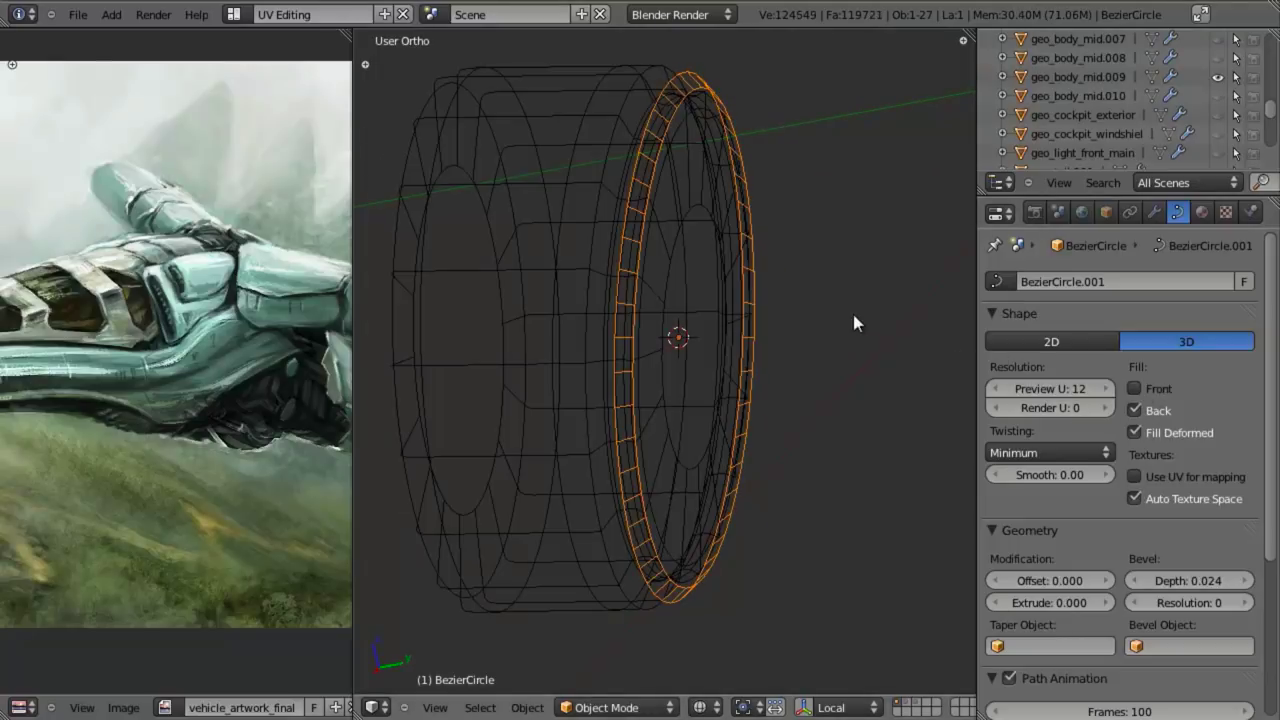
click(1154, 408)
middle_drag(858, 346, 690, 190)
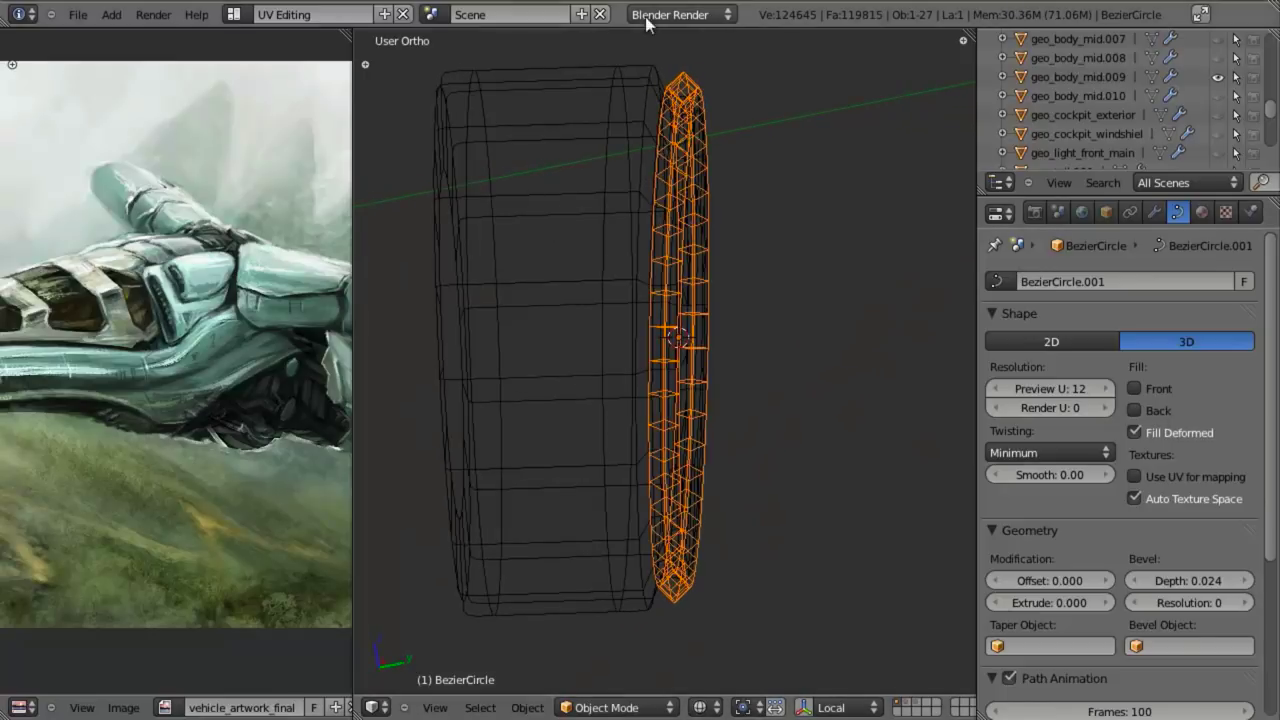
Step: Raise the circle's bevel resolution to 2 to round its cross-section
shift+middle_drag(692, 235, 648, 342)
scroll(646, 351, up, 6)
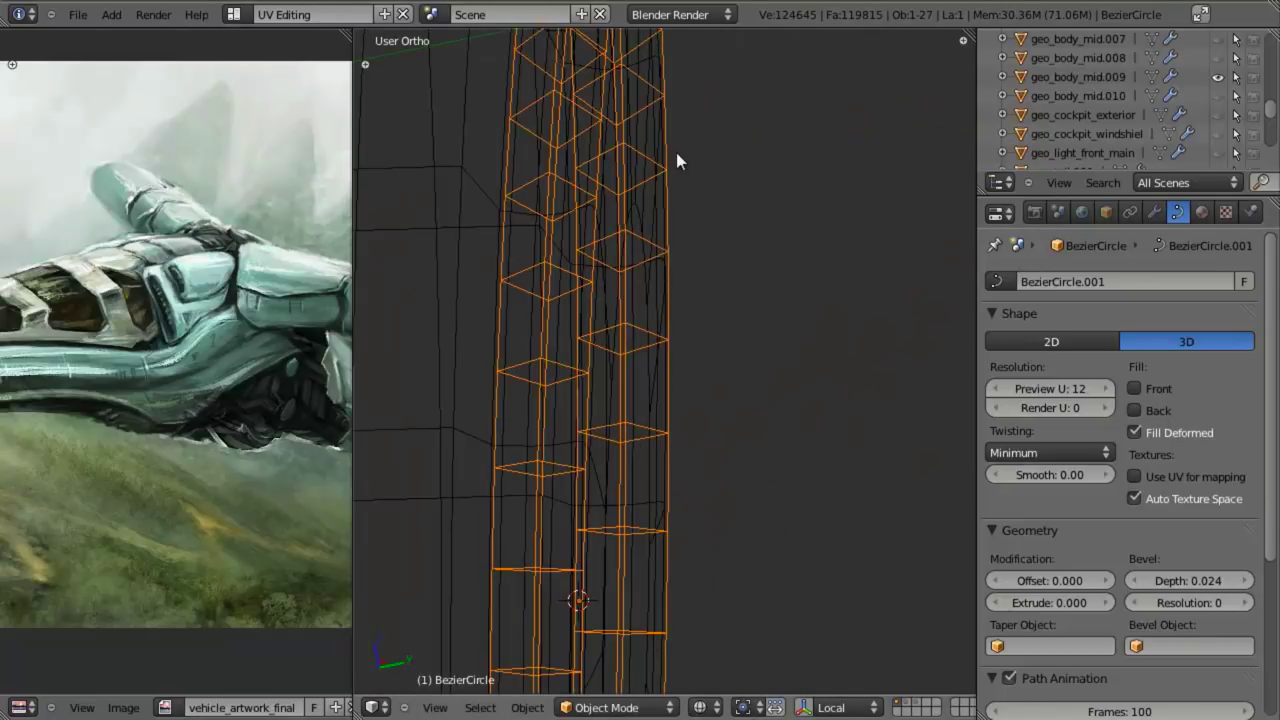
shift+middle_drag(676, 152, 669, 375)
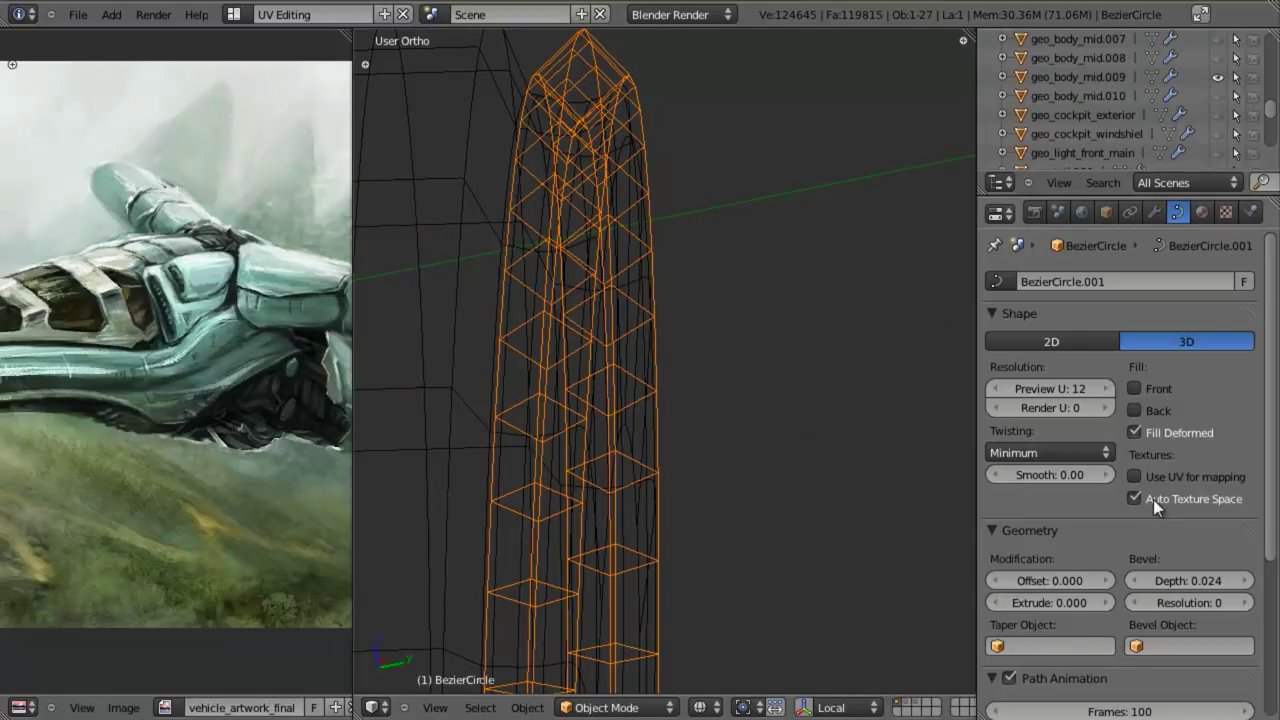
scroll(739, 410, down, 3)
scroll(1223, 549, down, 3)
scroll(1223, 549, down, 1)
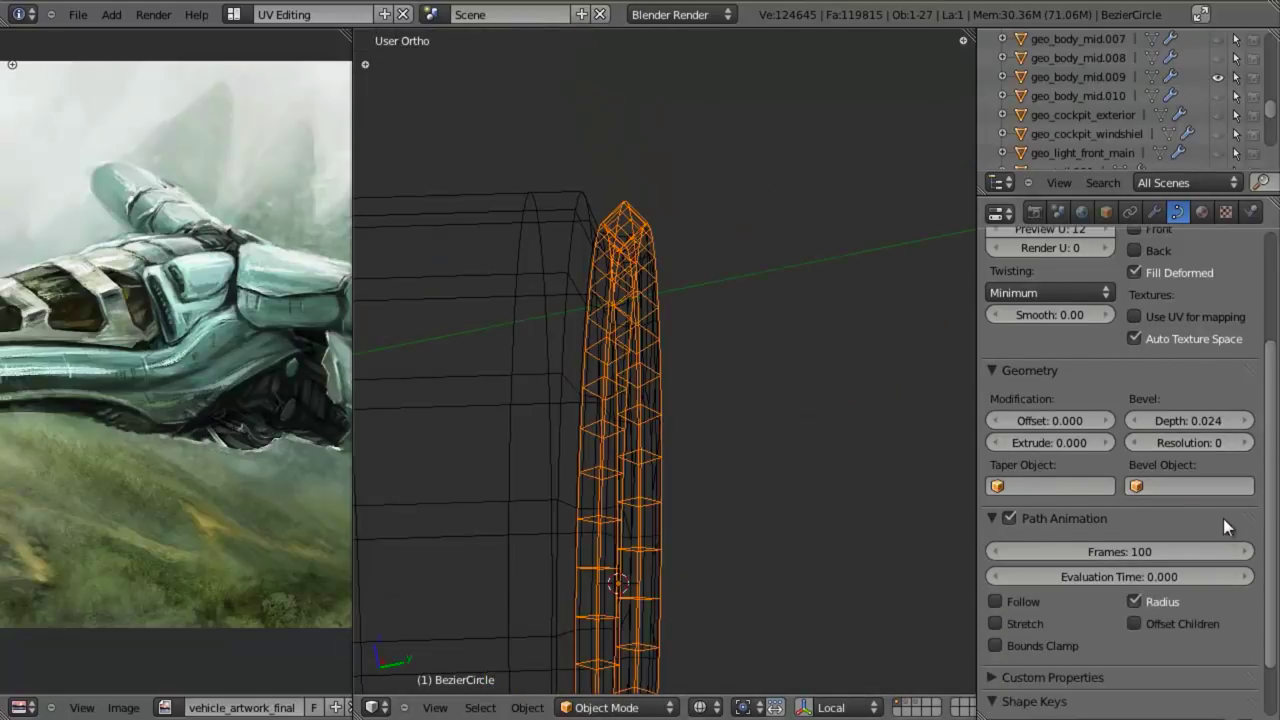
click(1246, 443)
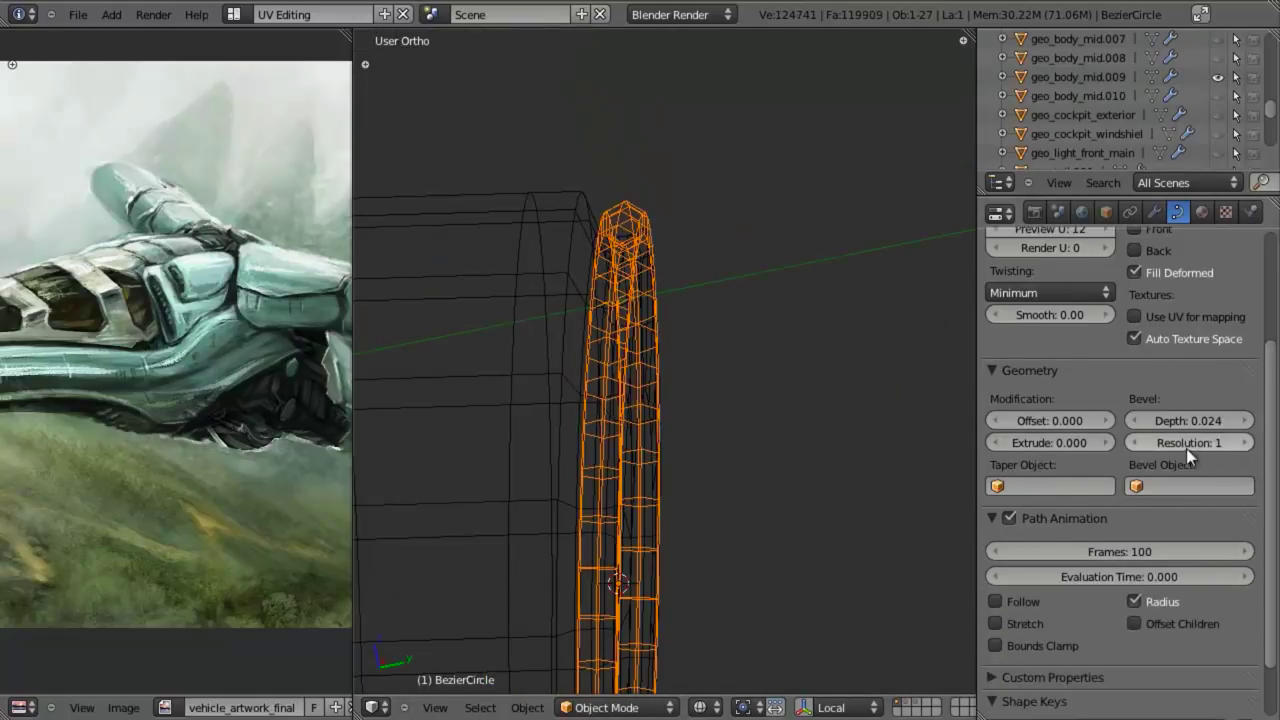
scroll(625, 316, up, 2)
shift+middle_drag(623, 314, 617, 375)
middle_drag(617, 375, 638, 384)
click(1231, 443)
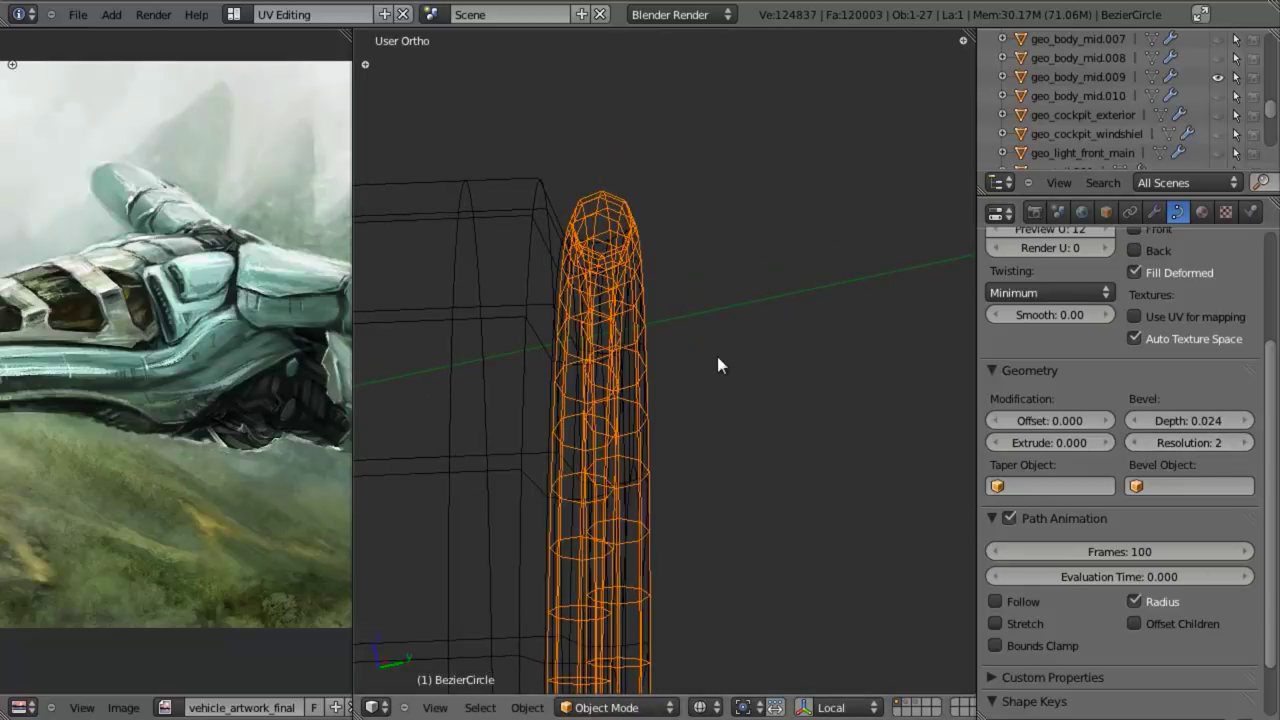
Step: Raise the circle's bevel resolution to 4 and inspect the resulting tube in wireframe
mouse_move(717, 356)
middle_down()
mouse_move(686, 343)
mouse_move(649, 279)
mouse_move(614, 290)
middle_up()
key(z)
key(KP_1)
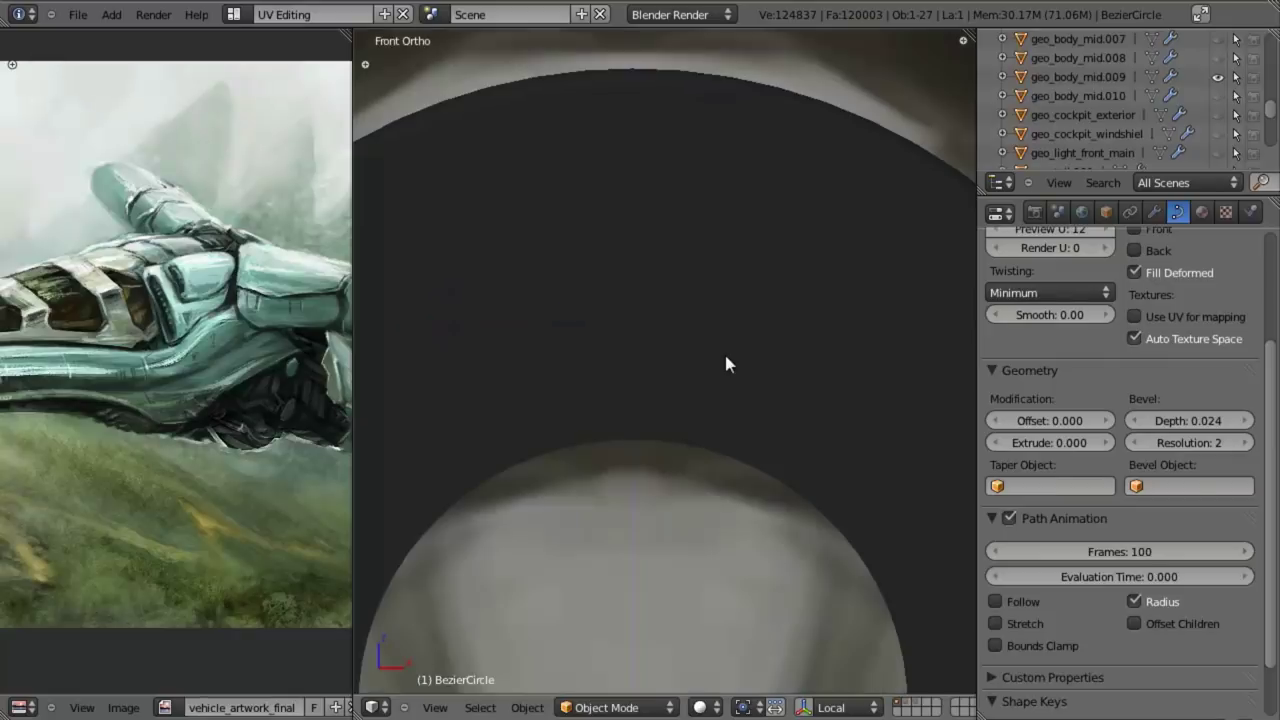
key(z)
scroll(737, 392, down, 5)
key(KP_3)
scroll(746, 420, up, 2)
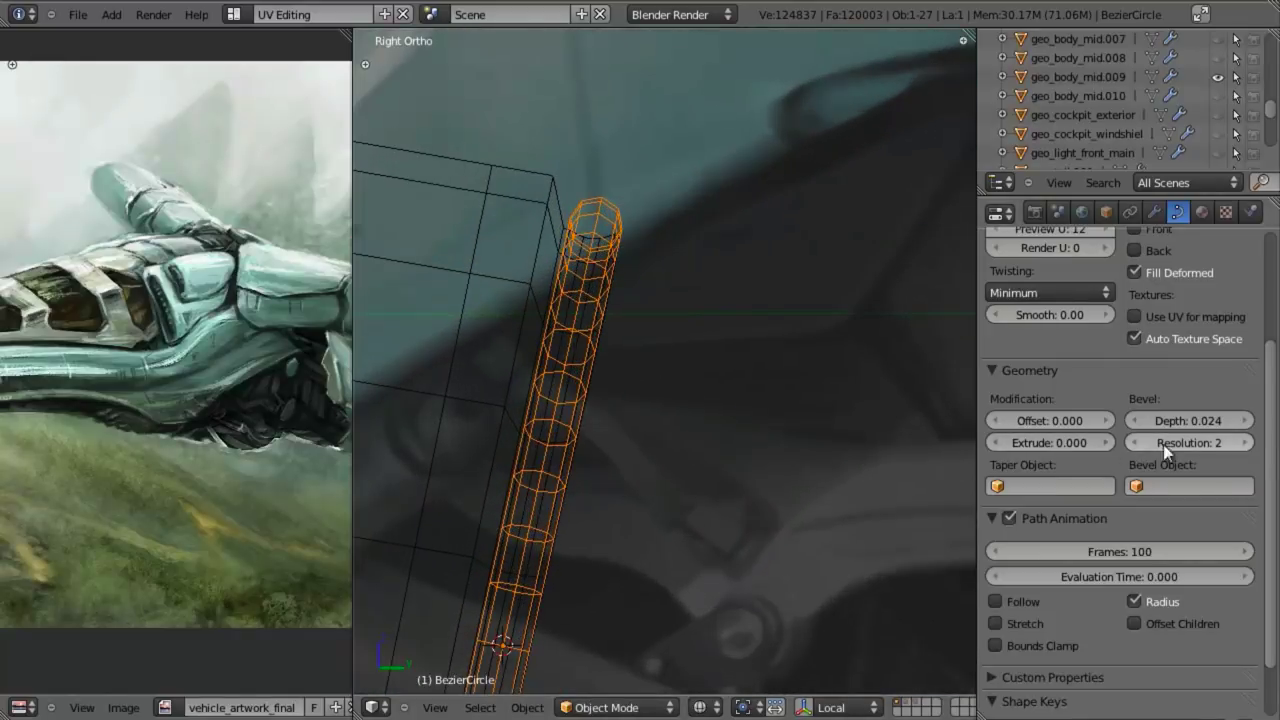
click(1243, 443)
click(1243, 443)
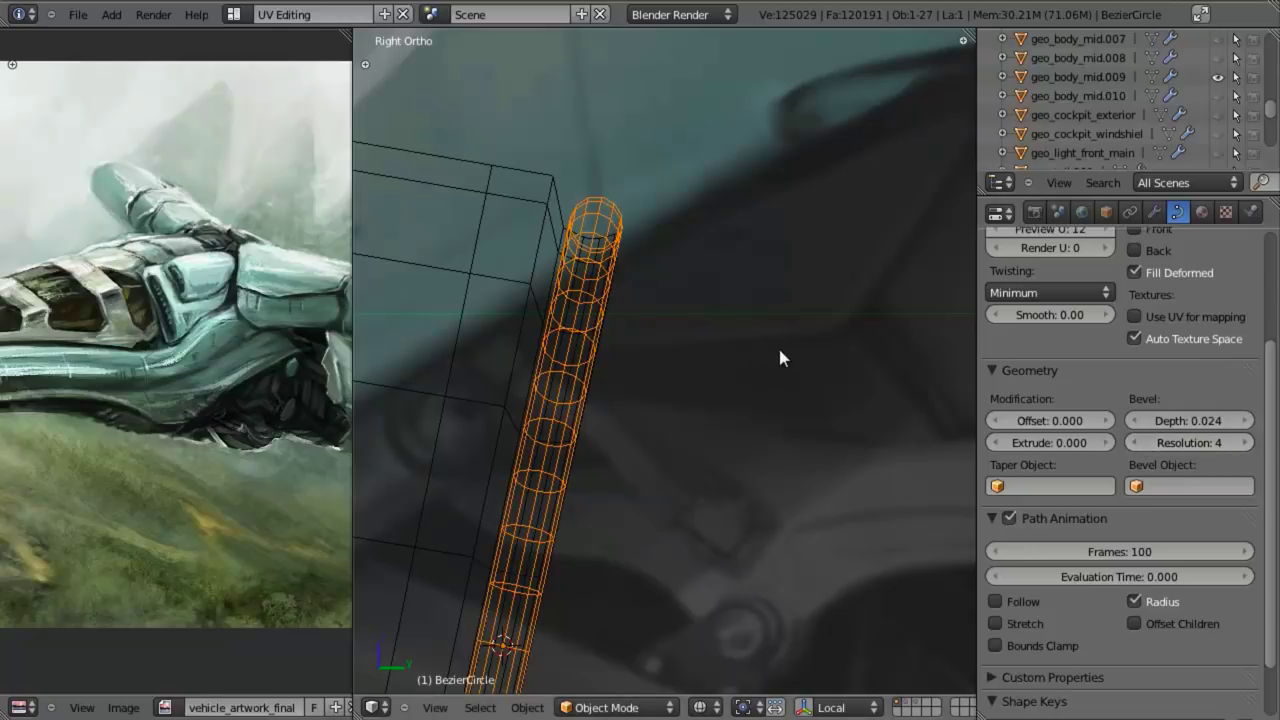
middle_drag(776, 345, 472, 346)
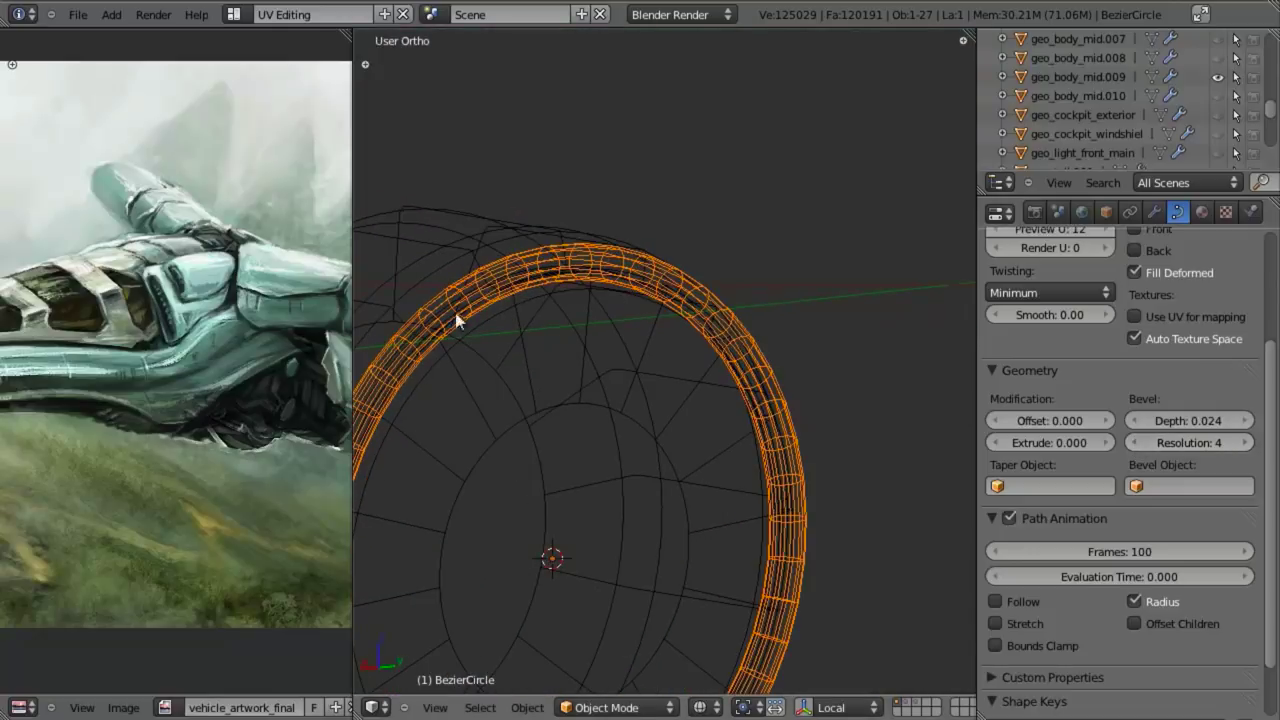
Step: Set the circle curve's preview resolution U to 8 and check the smoother ring in solid shading
scroll(638, 364, down, 3)
middle_drag(638, 364, 490, 355)
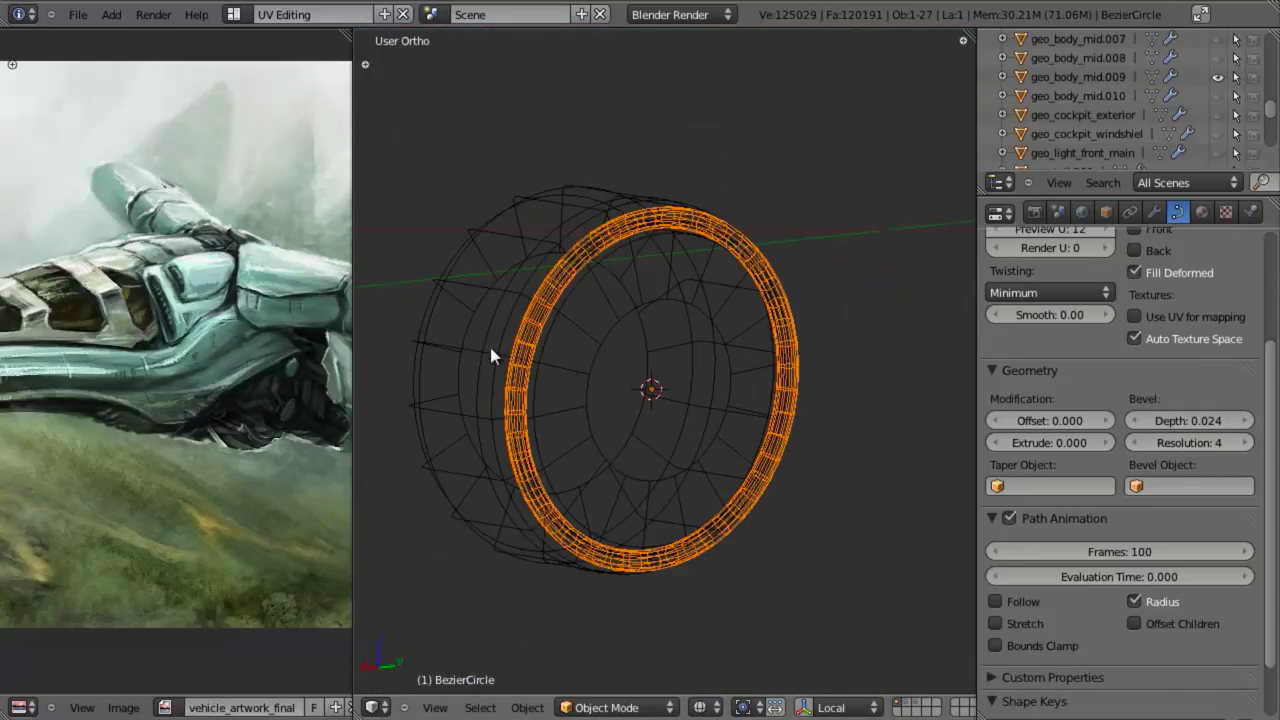
scroll(1078, 325, up, 3)
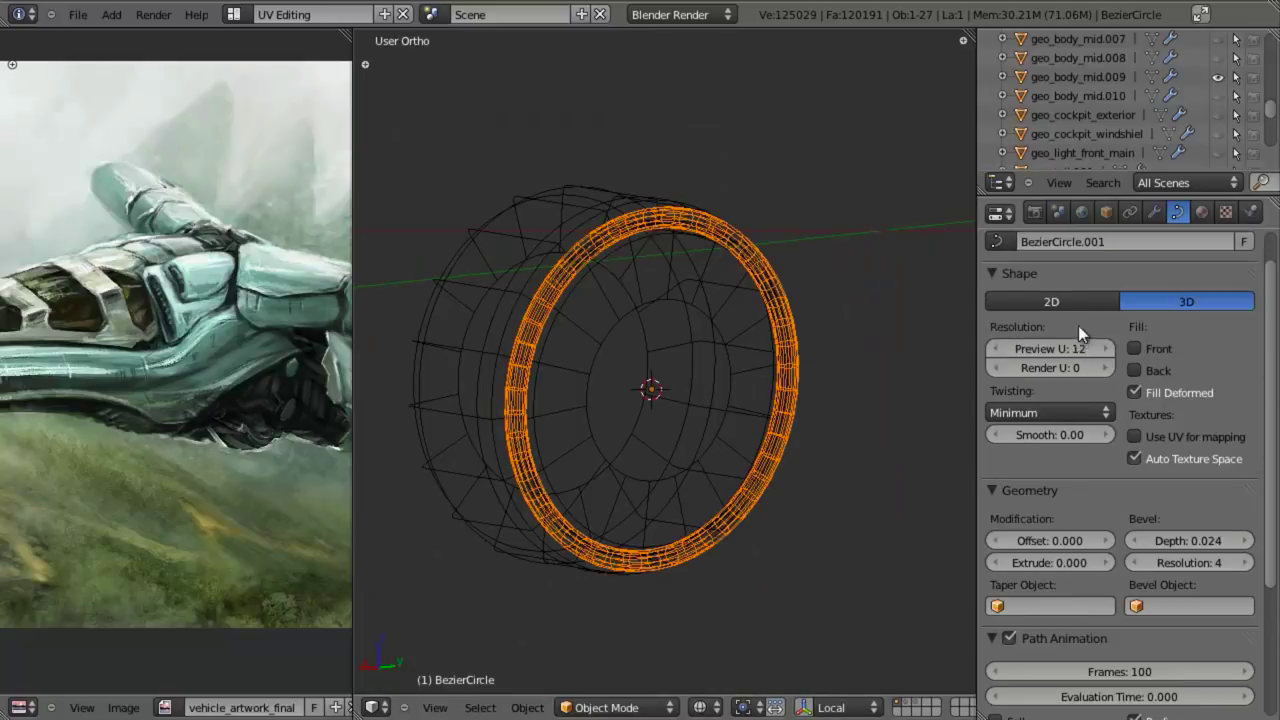
click(998, 348)
click(998, 348)
click(998, 348)
click(998, 348)
click(998, 348)
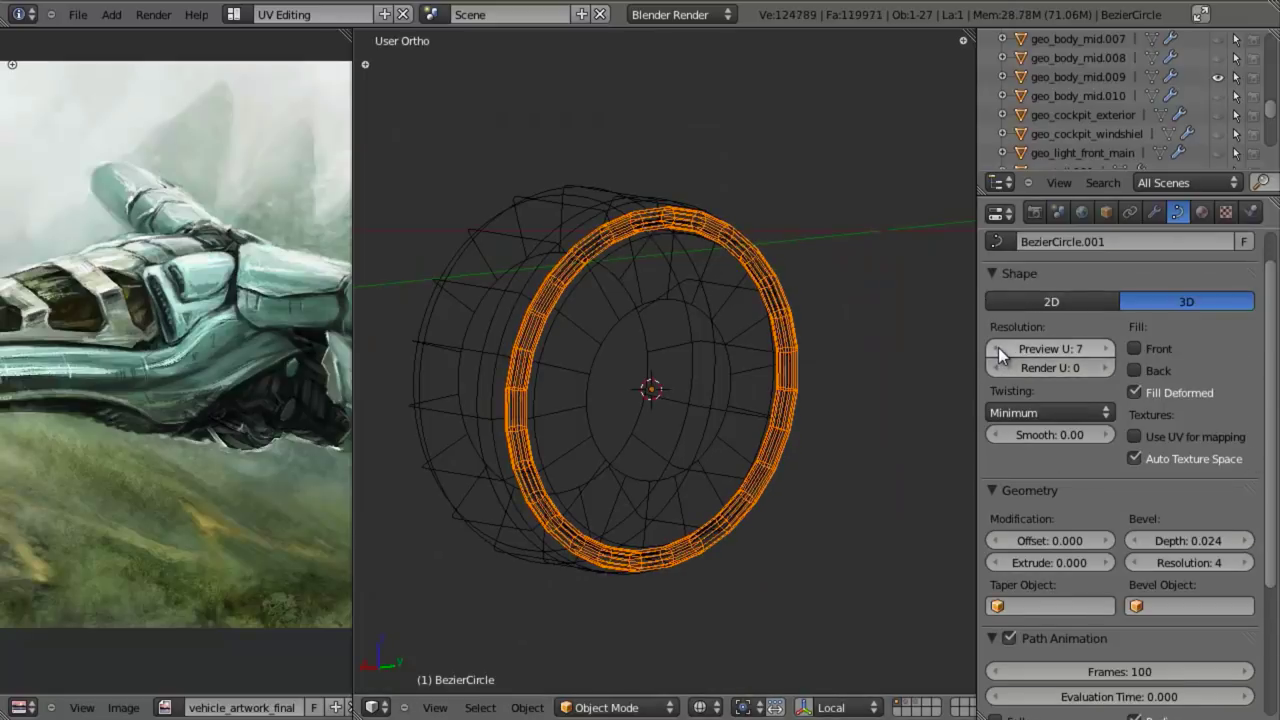
click(1095, 348)
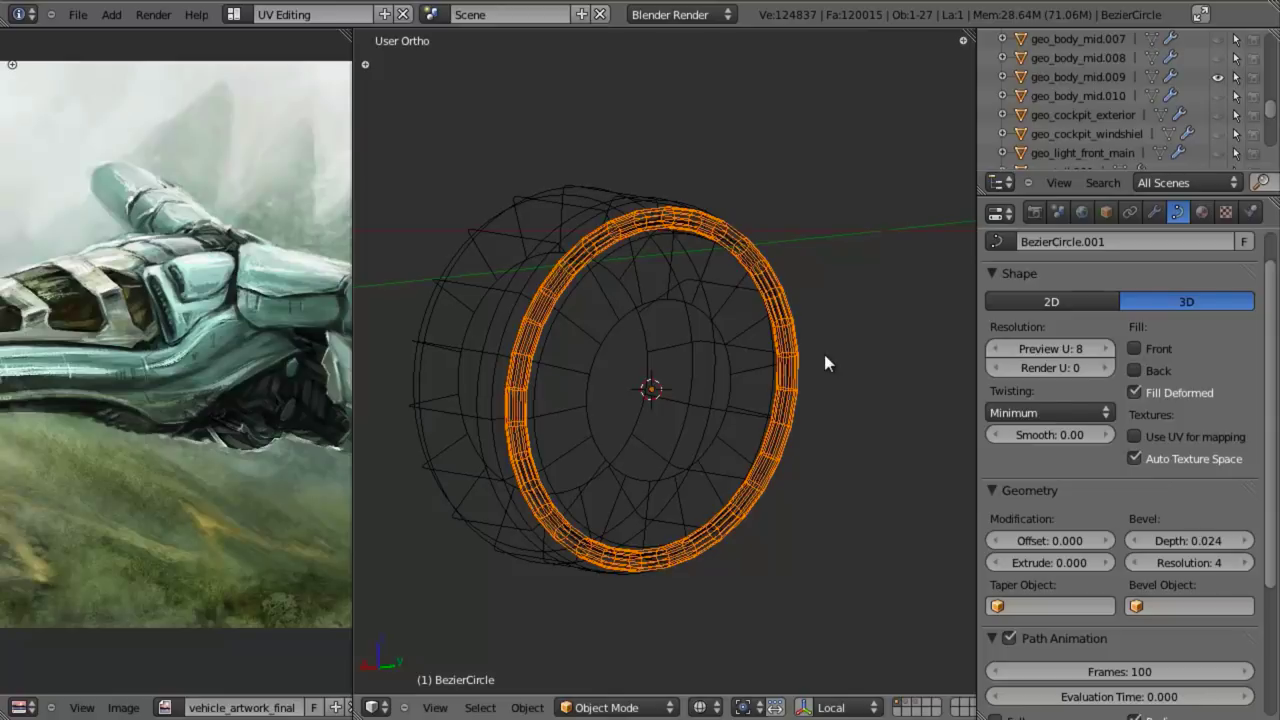
key(z)
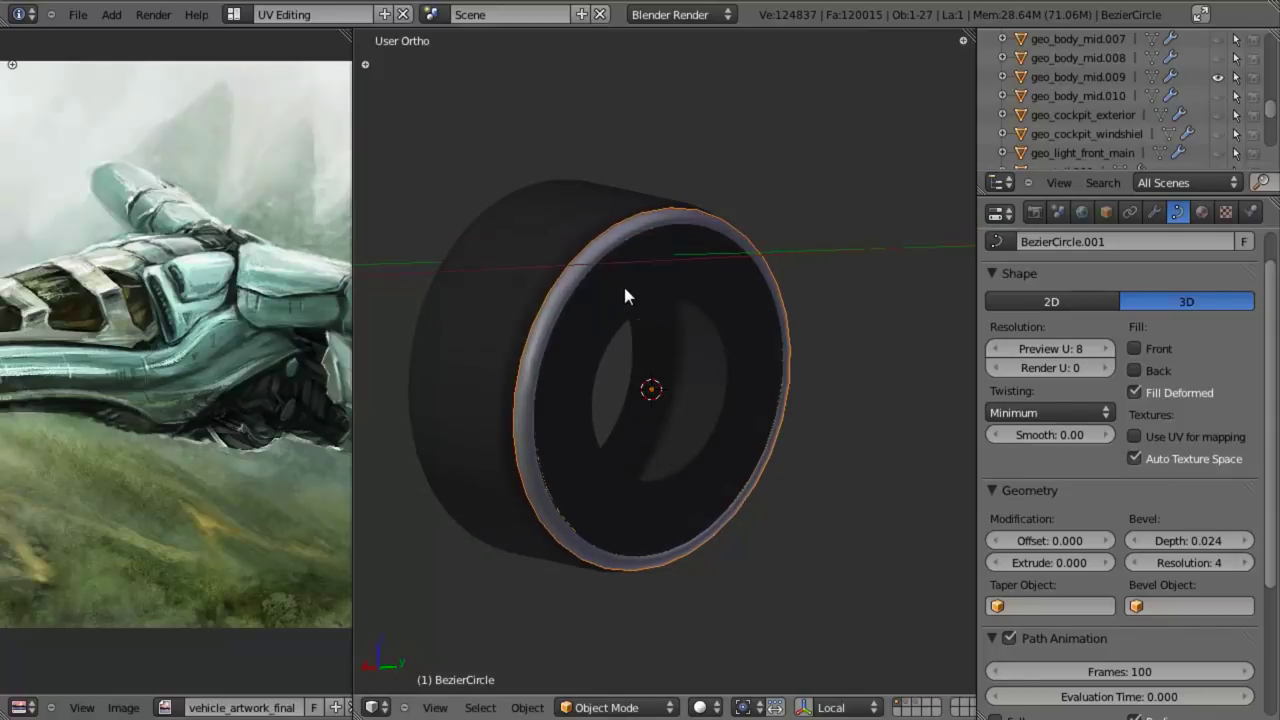
Step: Try moving and rotating the circle's top control point in Edit Mode
key(Tab)
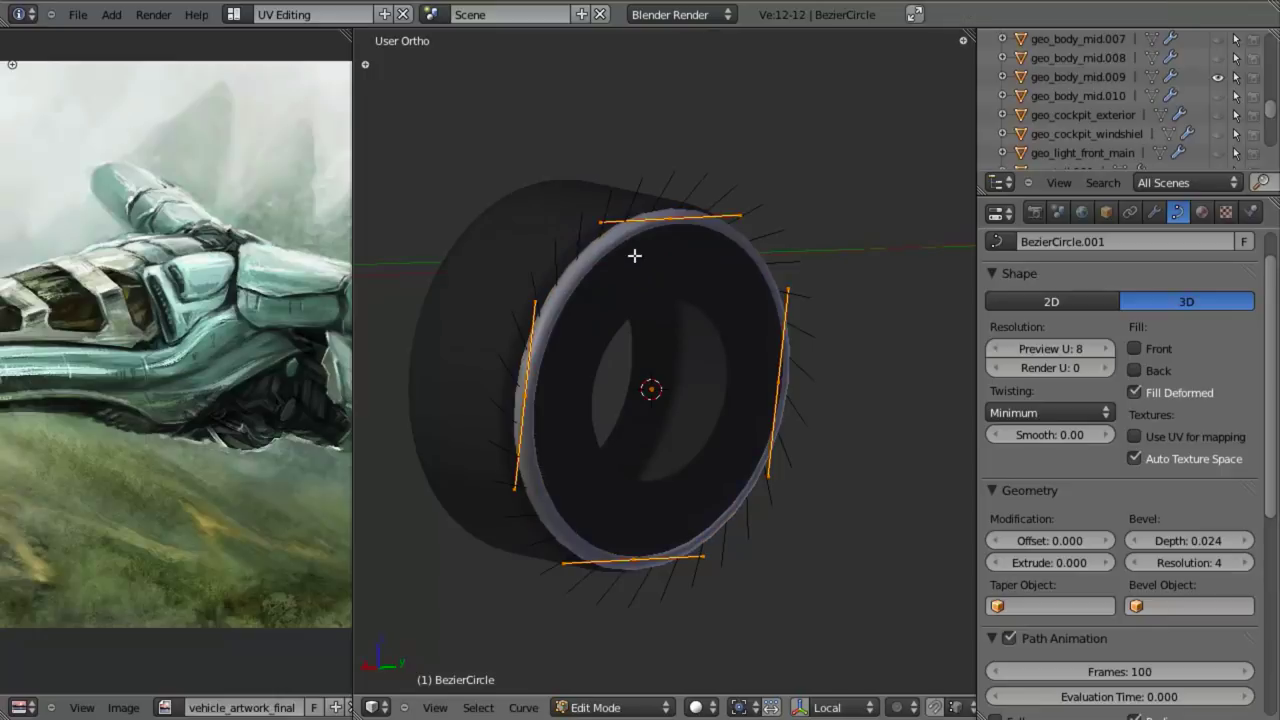
right_click(664, 212)
key(g)
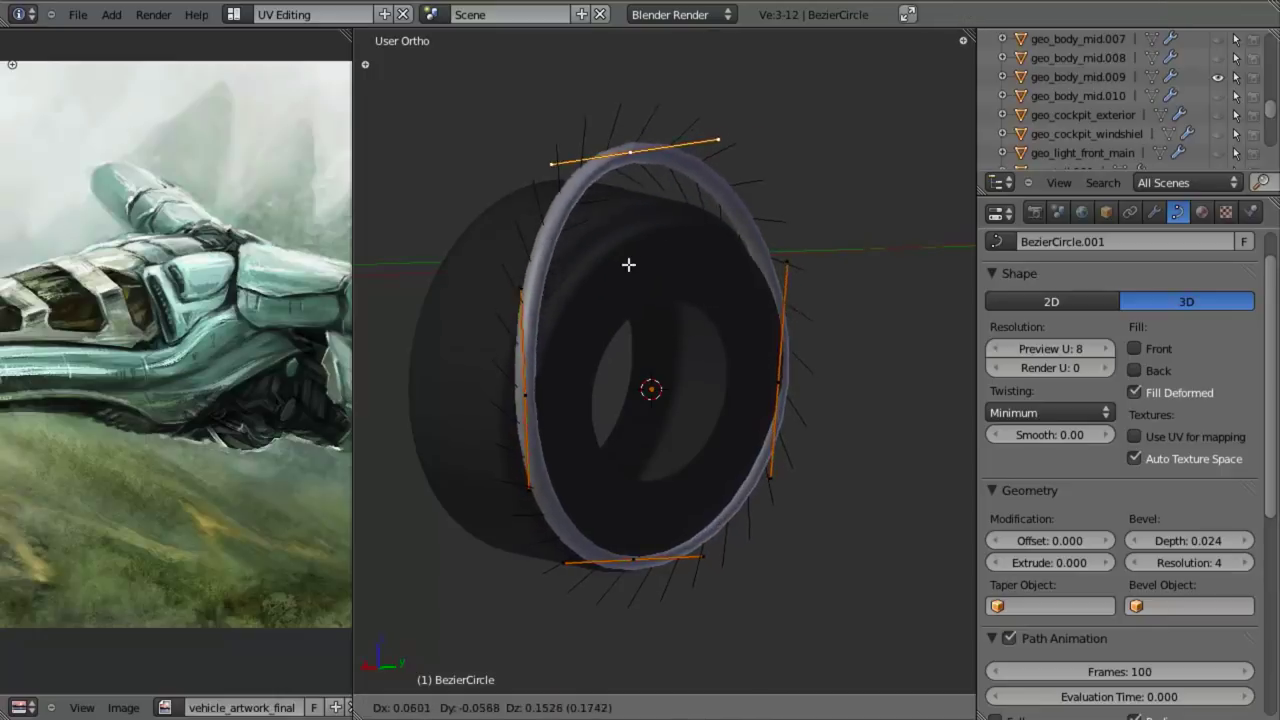
right_click(735, 178)
key(r)
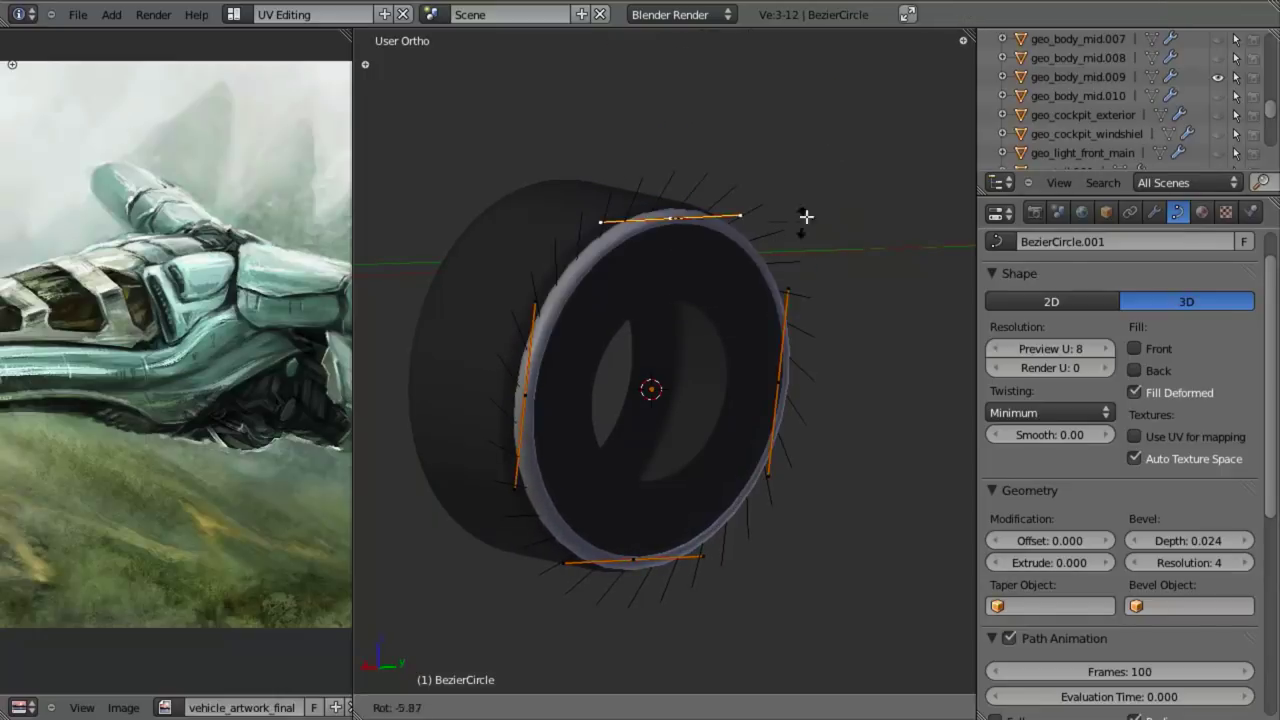
right_click(737, 246)
Step: Try swinging one handle of the circle's top control point in wireframe, and try rotating the whole point
middle_drag(737, 246, 563, 254)
scroll(572, 400, up, 3)
scroll(596, 376, down, 3)
key(z)
key(Tab)
scroll(673, 418, down, 3)
key(KP_3)
key(Tab)
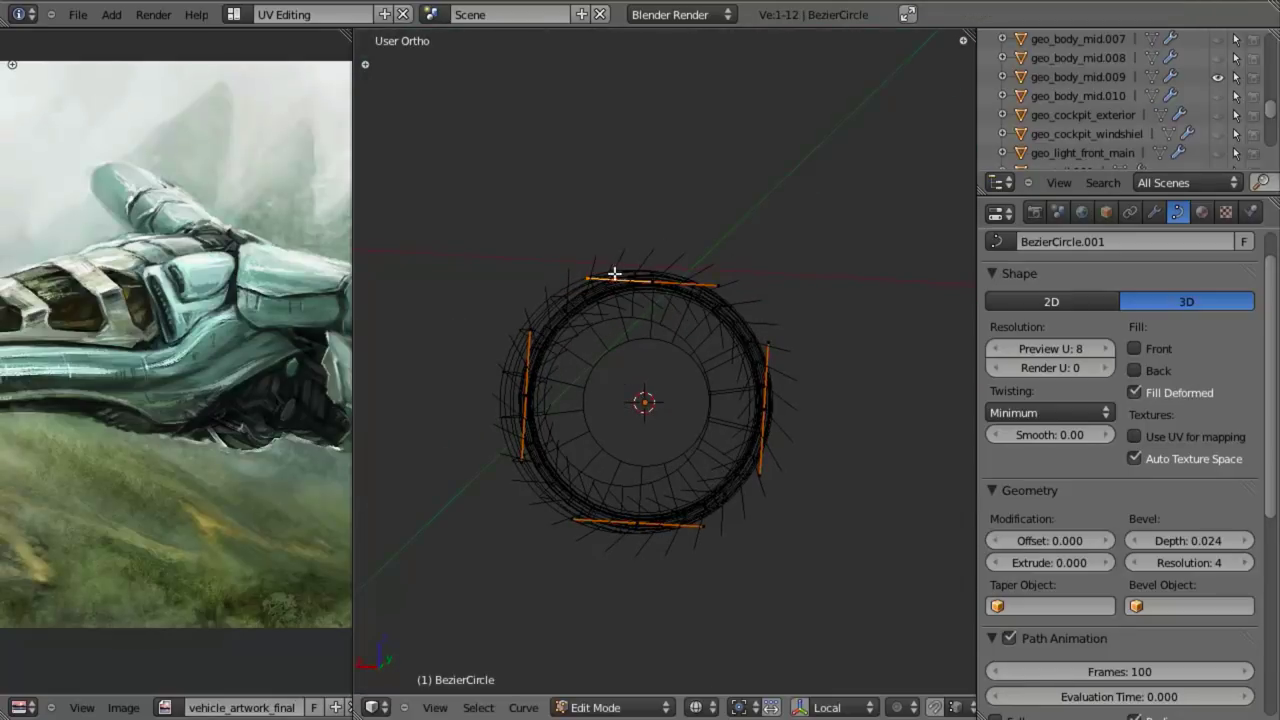
right_click(650, 273)
scroll(737, 380, up, 2)
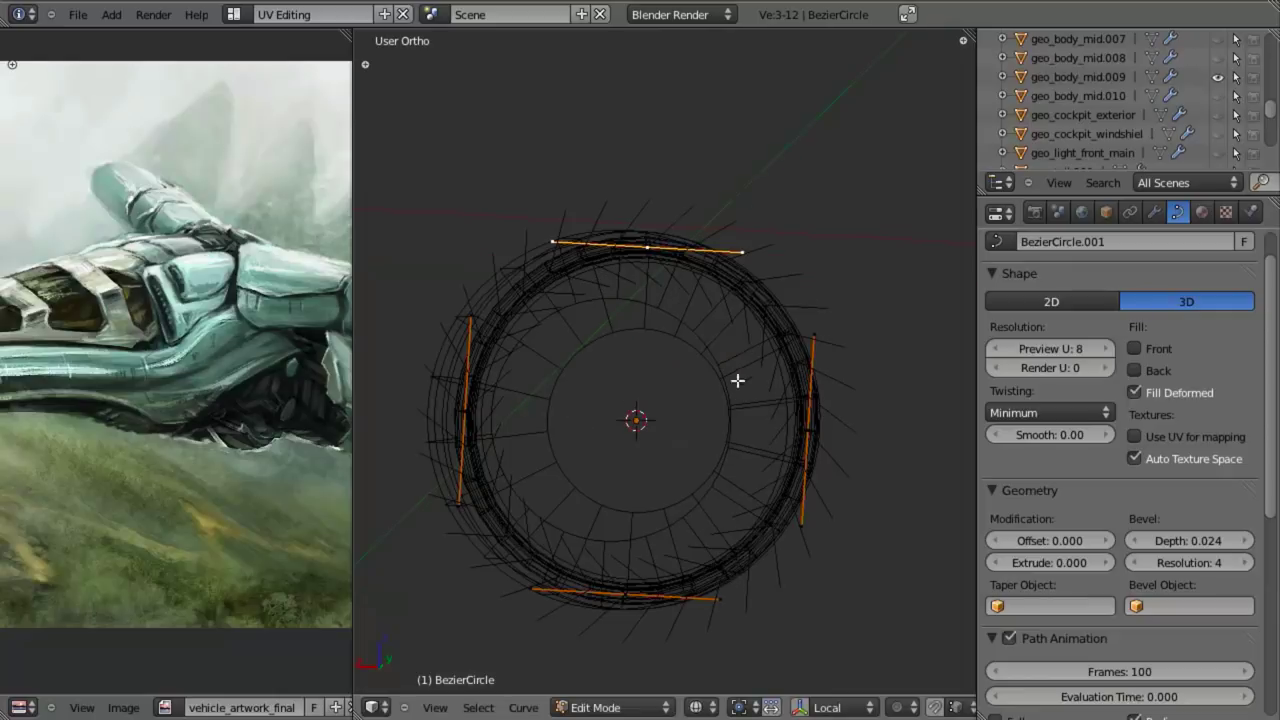
right_click(556, 243)
key(g)
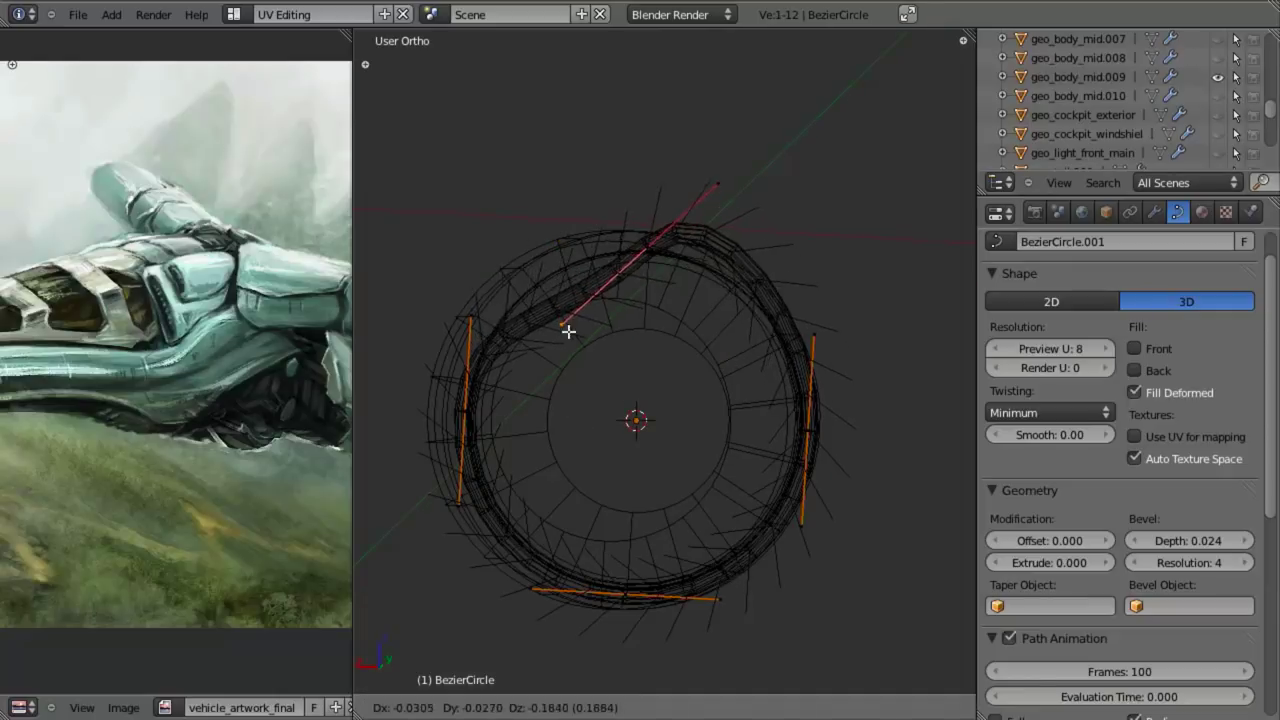
right_click(595, 245)
middle_drag(648, 258, 629, 204)
middle_drag(623, 331, 658, 341)
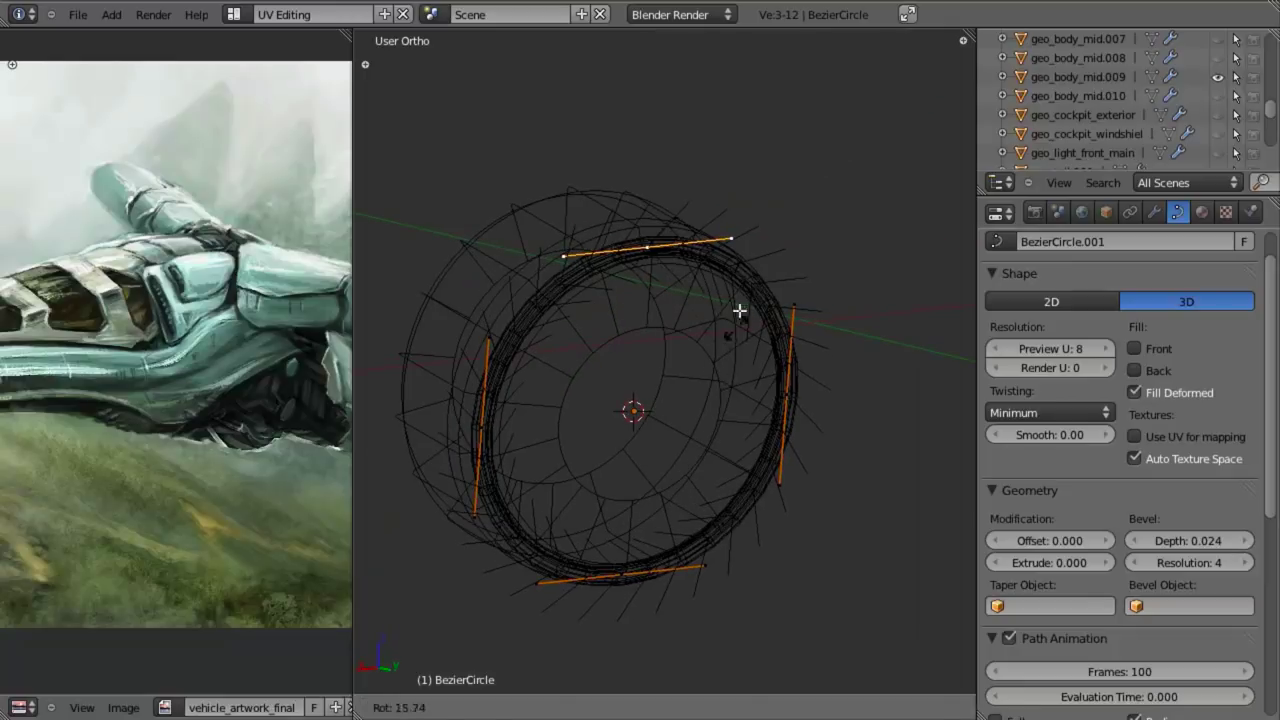
Step: Set the handle type of all the circle's control points to Aligned
key(a)
key(a)
key(a)
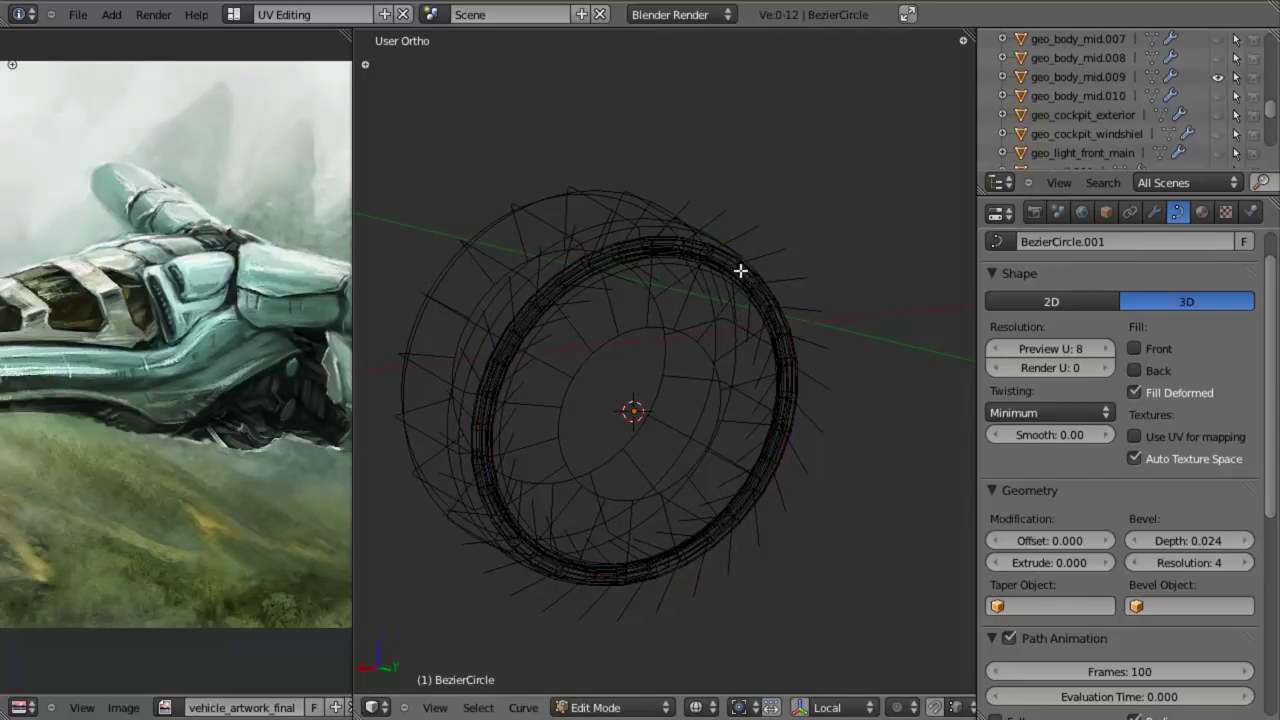
key(a)
key(v)
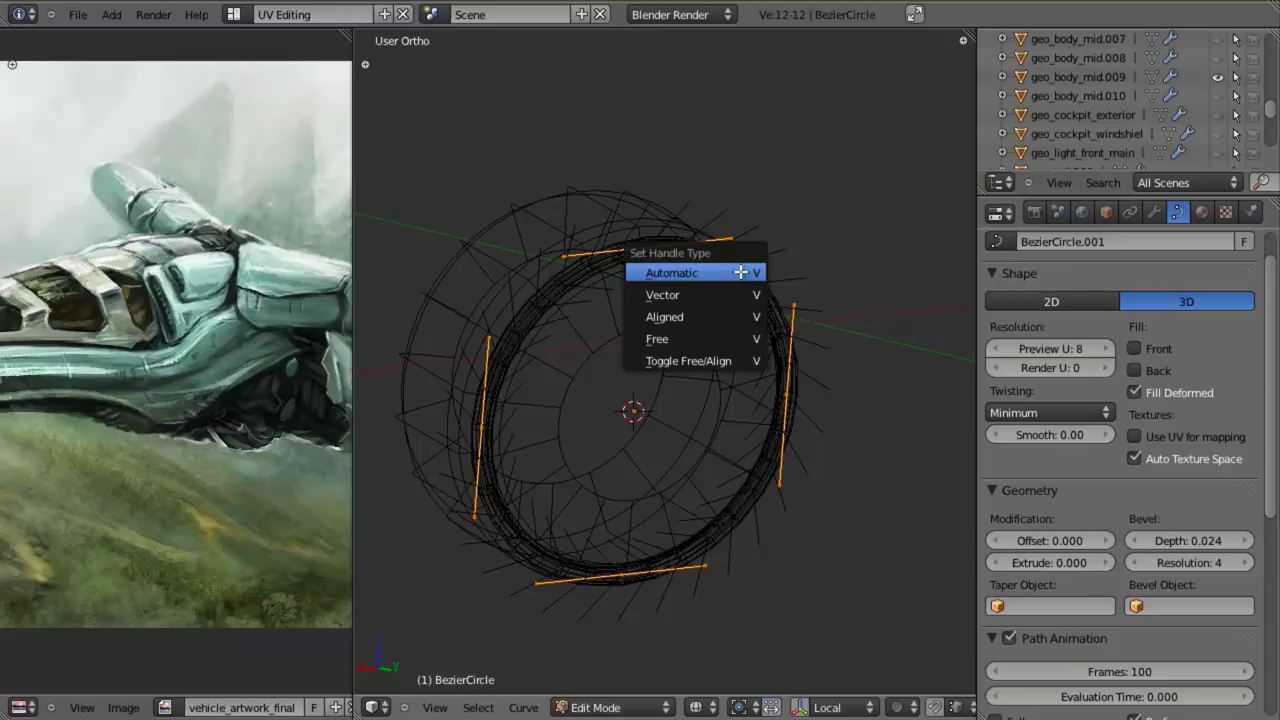
click(712, 316)
Step: Try rotating the top control point with its aligned handles, and inspect the tube in solid shading and side view
right_click(658, 257)
key(g)
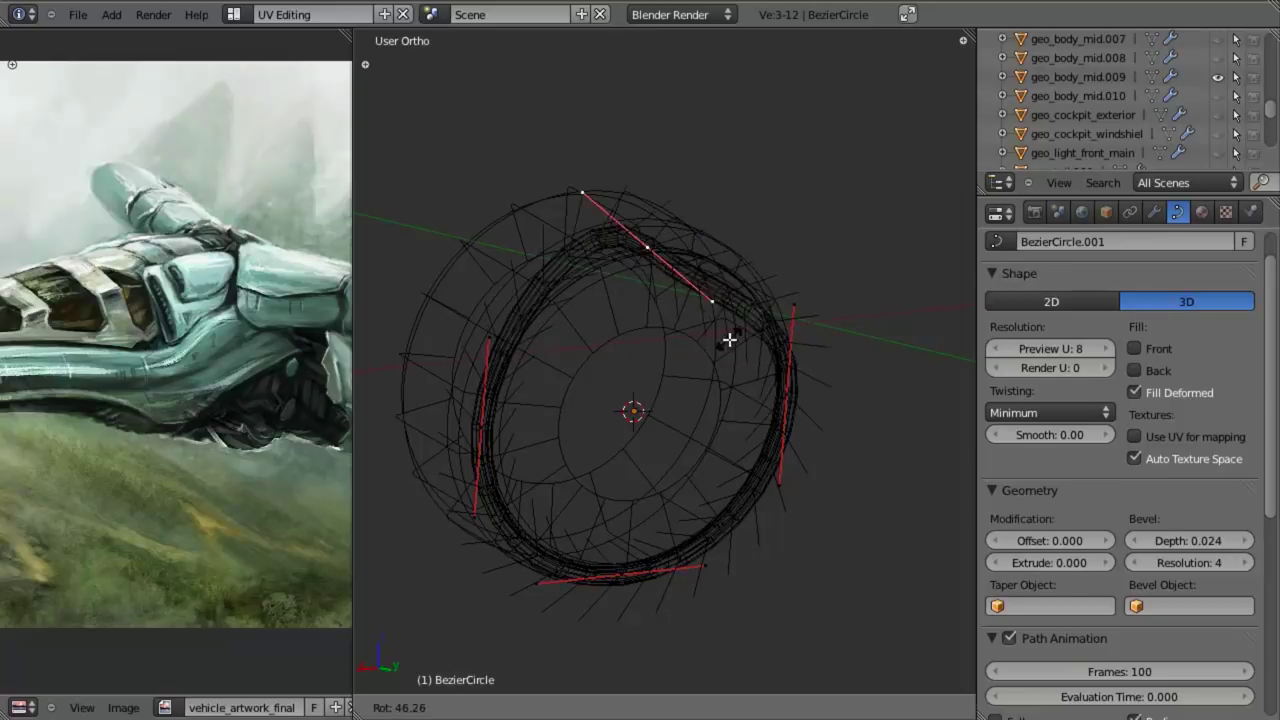
right_click(731, 266)
key(z)
middle_drag(582, 367, 711, 337)
scroll(712, 337, up, 3)
key(KP_3)
scroll(696, 346, down, 2)
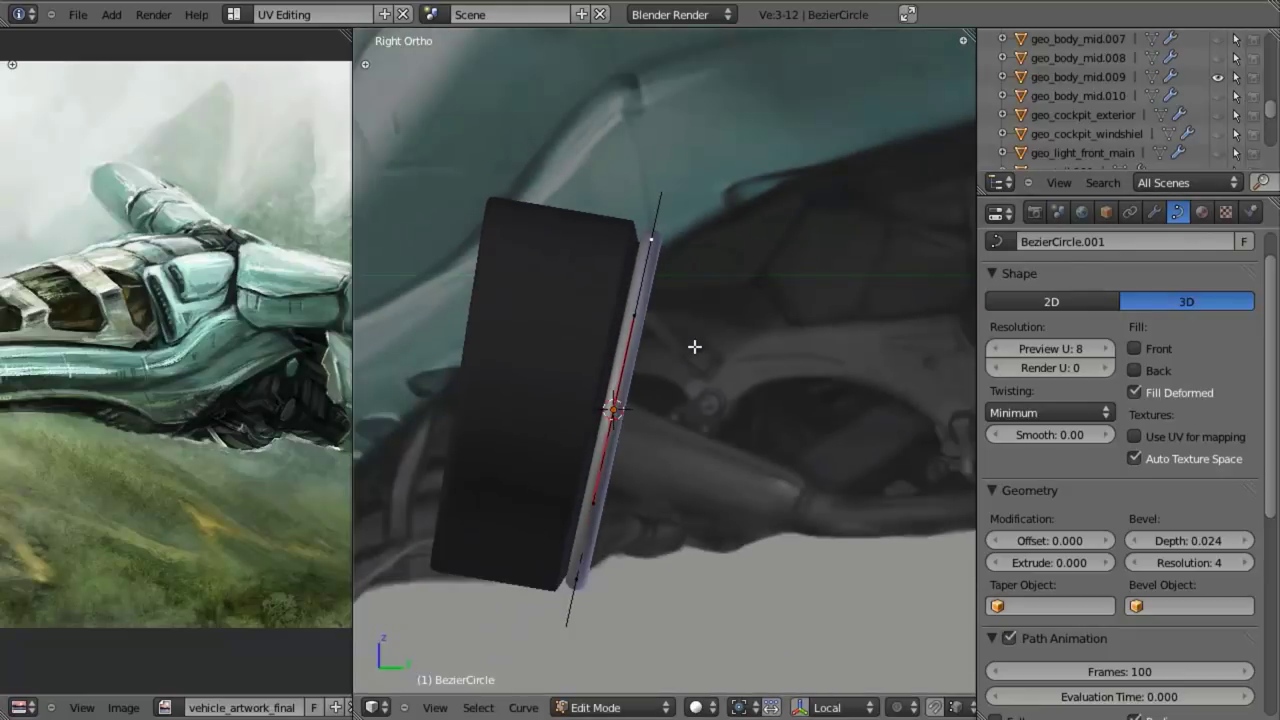
middle_drag(694, 347, 696, 320)
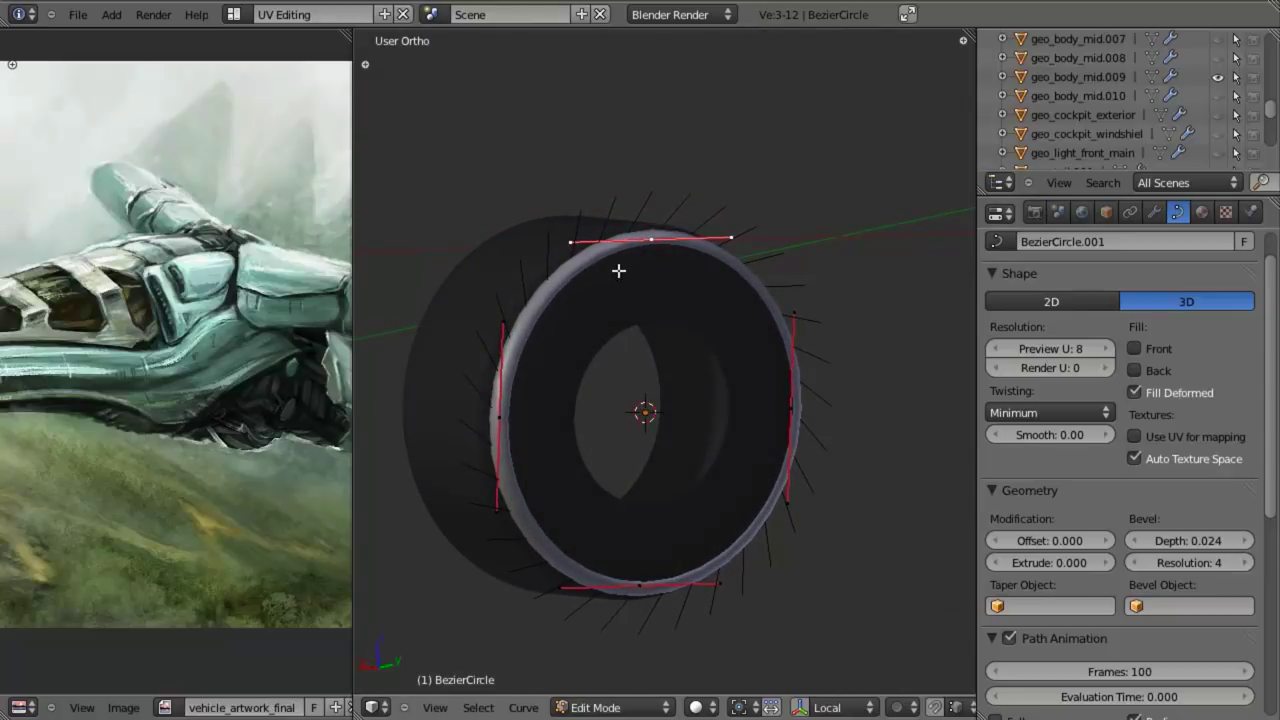
scroll(671, 298, up, 1)
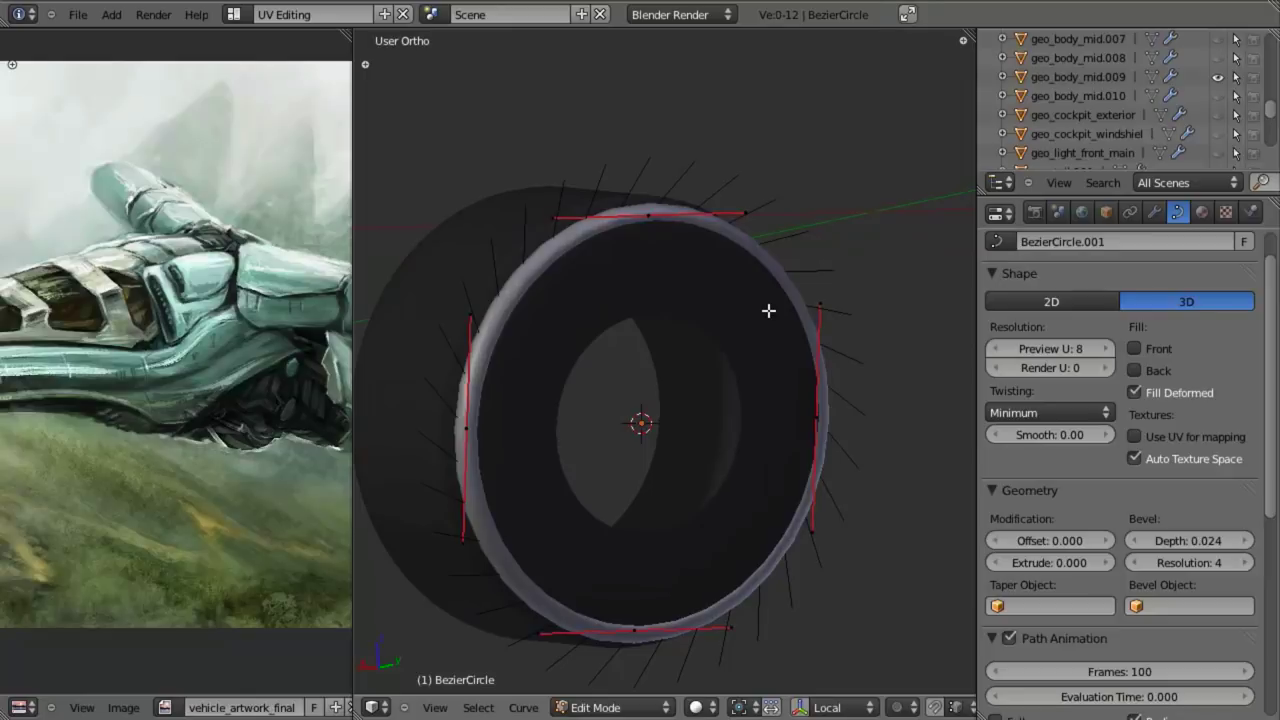
Step: Try thickening and thinning the whole tube with Shrink/Fatten on all control points
key(a)
key(alt+s)
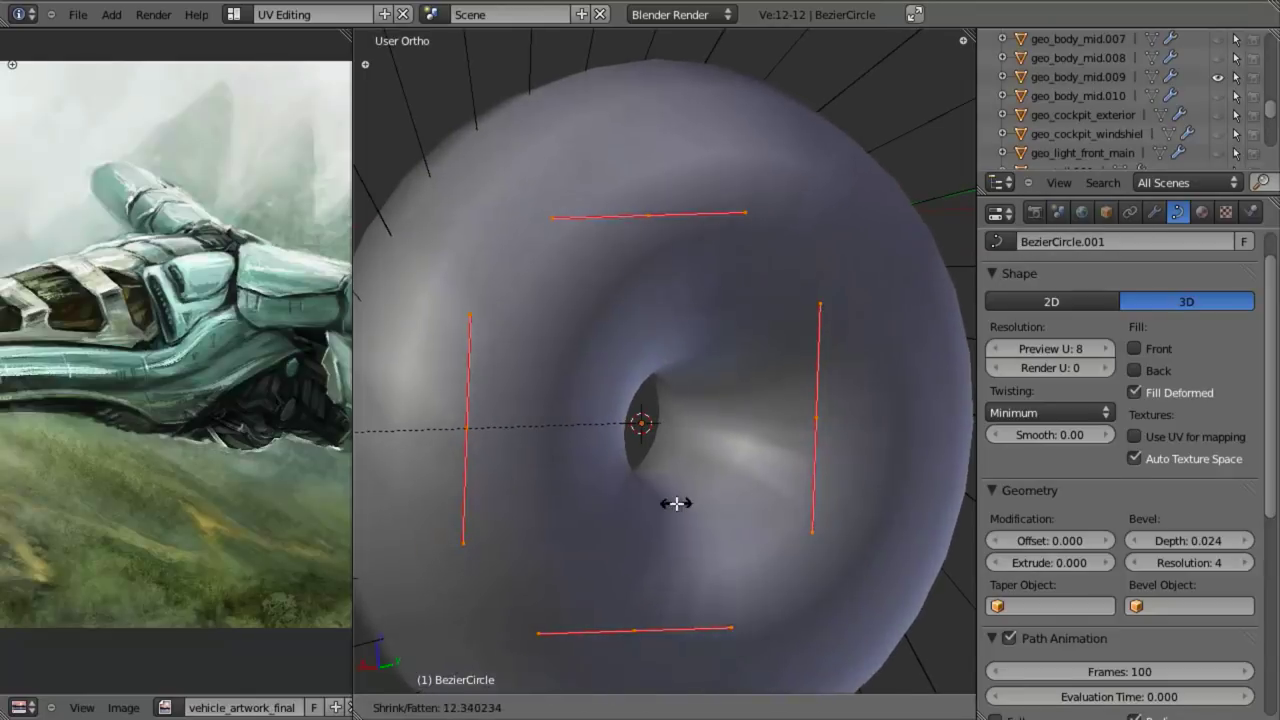
right_click(676, 504)
key(alt+s)
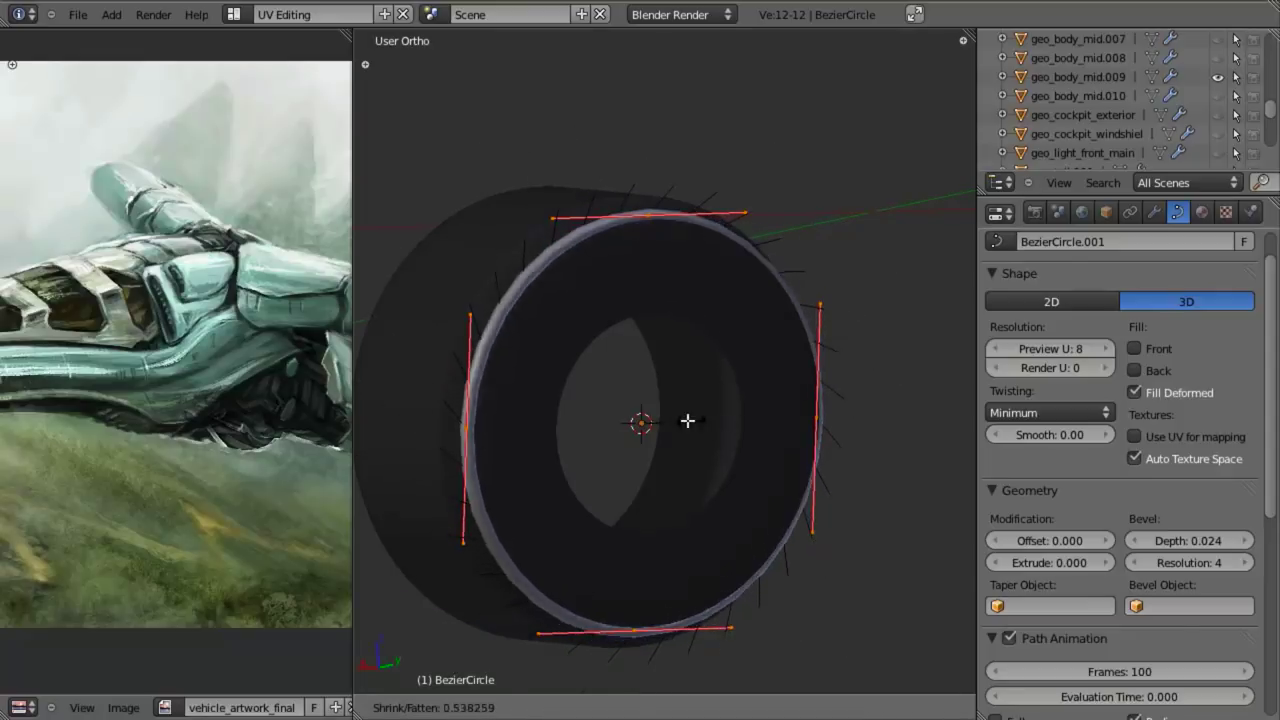
right_click(675, 420)
Step: Try fattening the tube only at its top control point, and return to Object Mode in side view
middle_drag(676, 304, 634, 366)
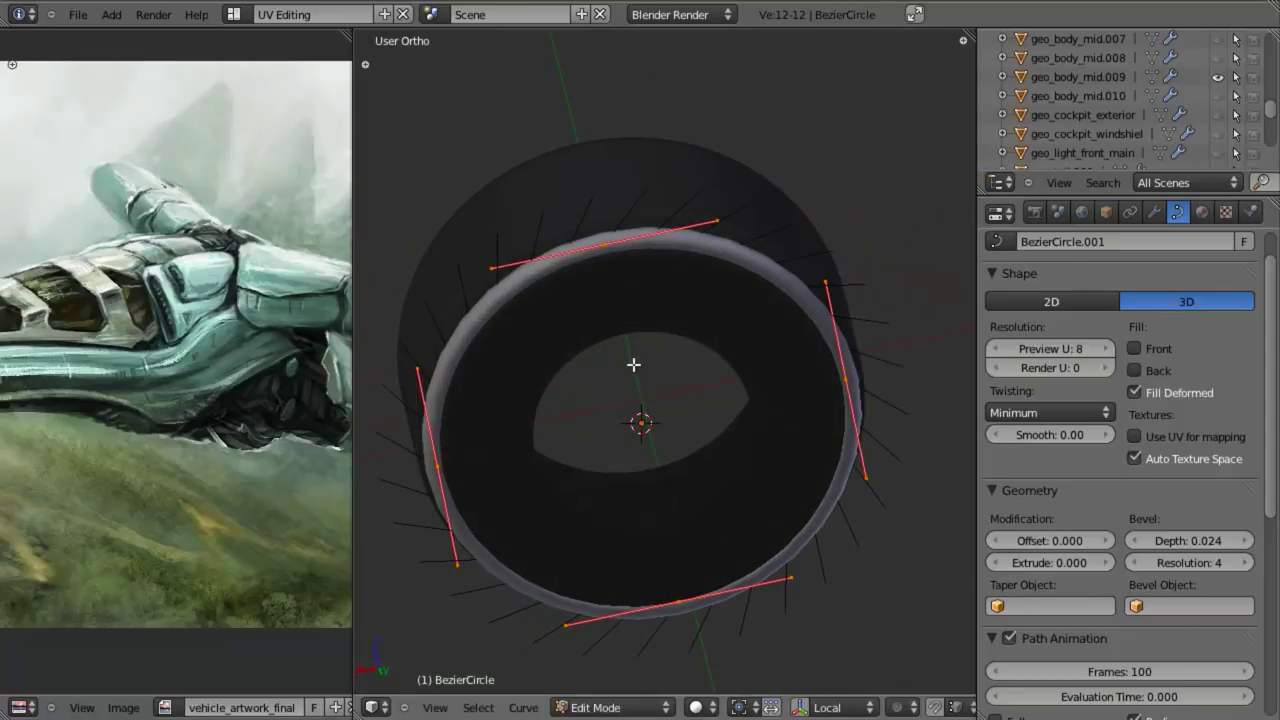
key(a)
key(alt+s)
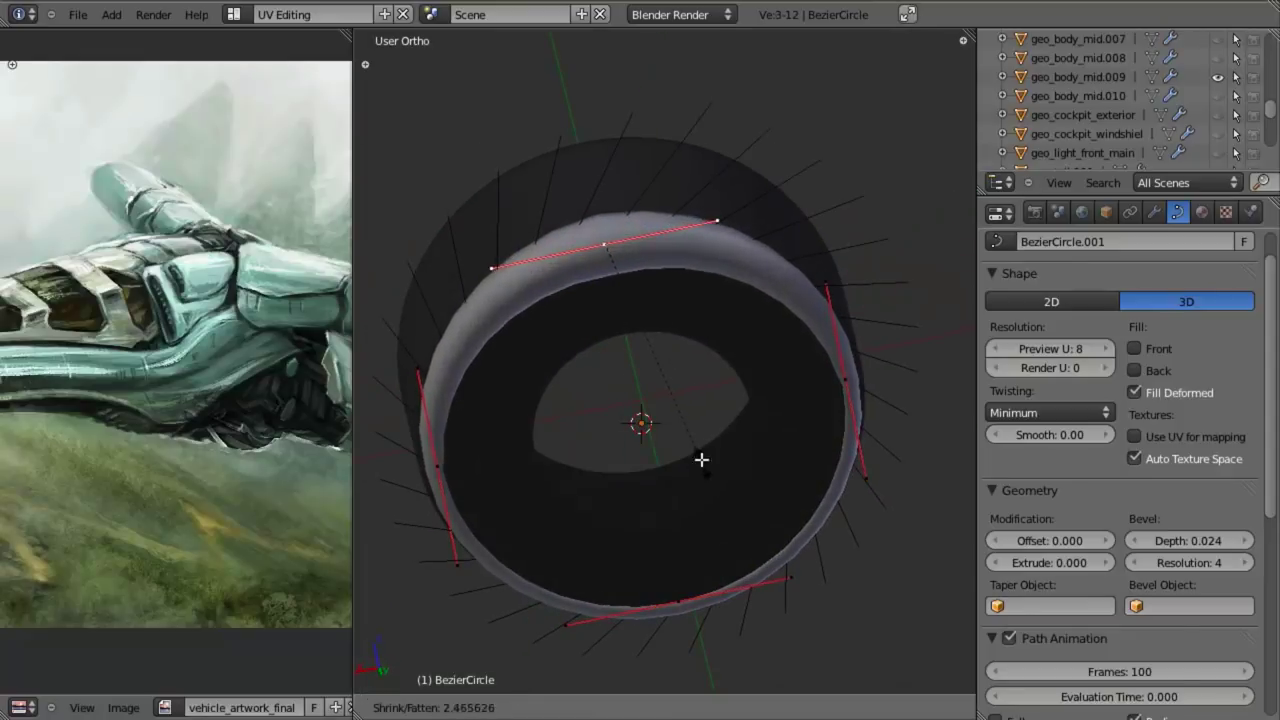
right_click(643, 306)
key(KP_3)
key(Tab)
scroll(655, 415, down, 3)
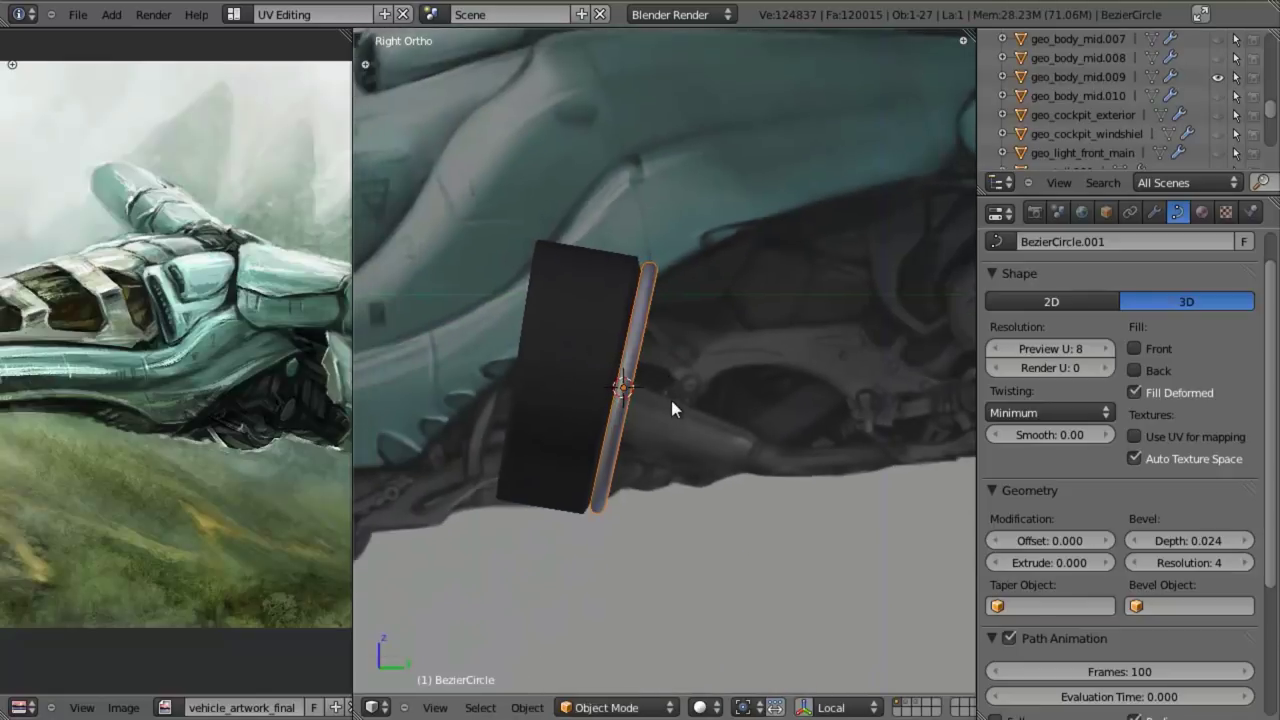
Step: Compare the tube with the ring's groove in wireframe and try shifting the tube along its local Z axis
scroll(676, 387, up, 5)
key(z)
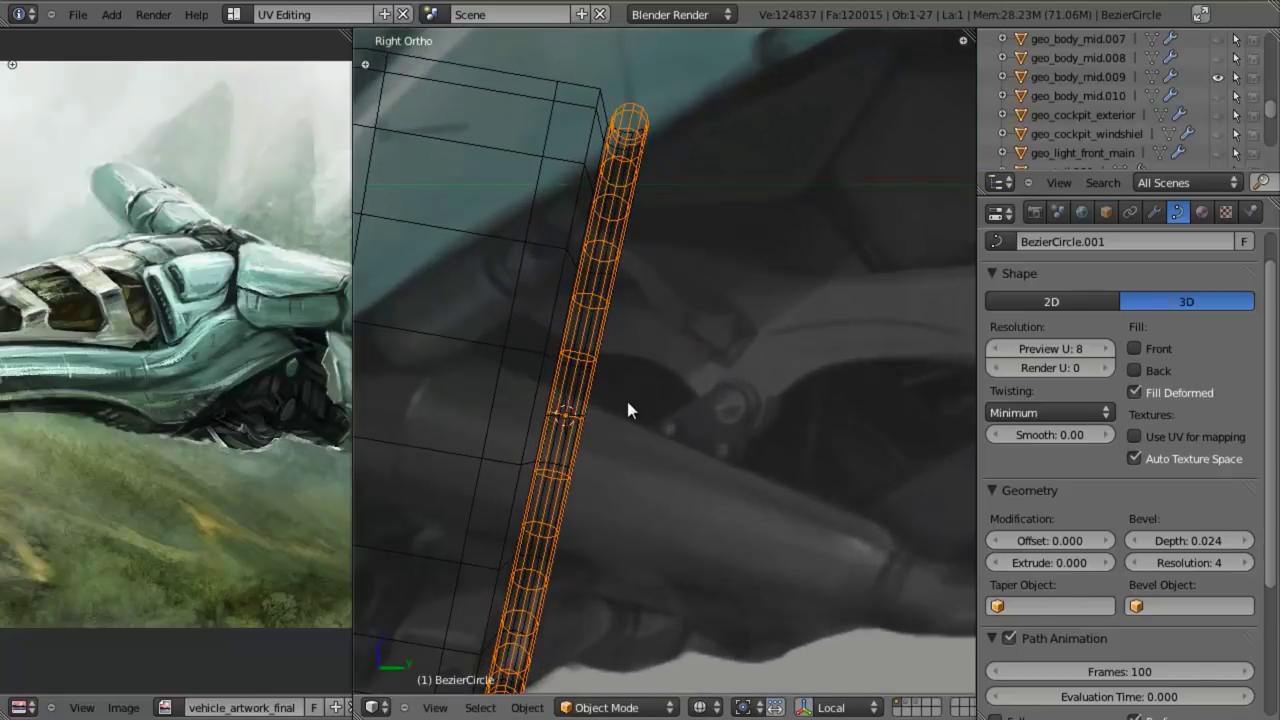
scroll(611, 414, down, 3)
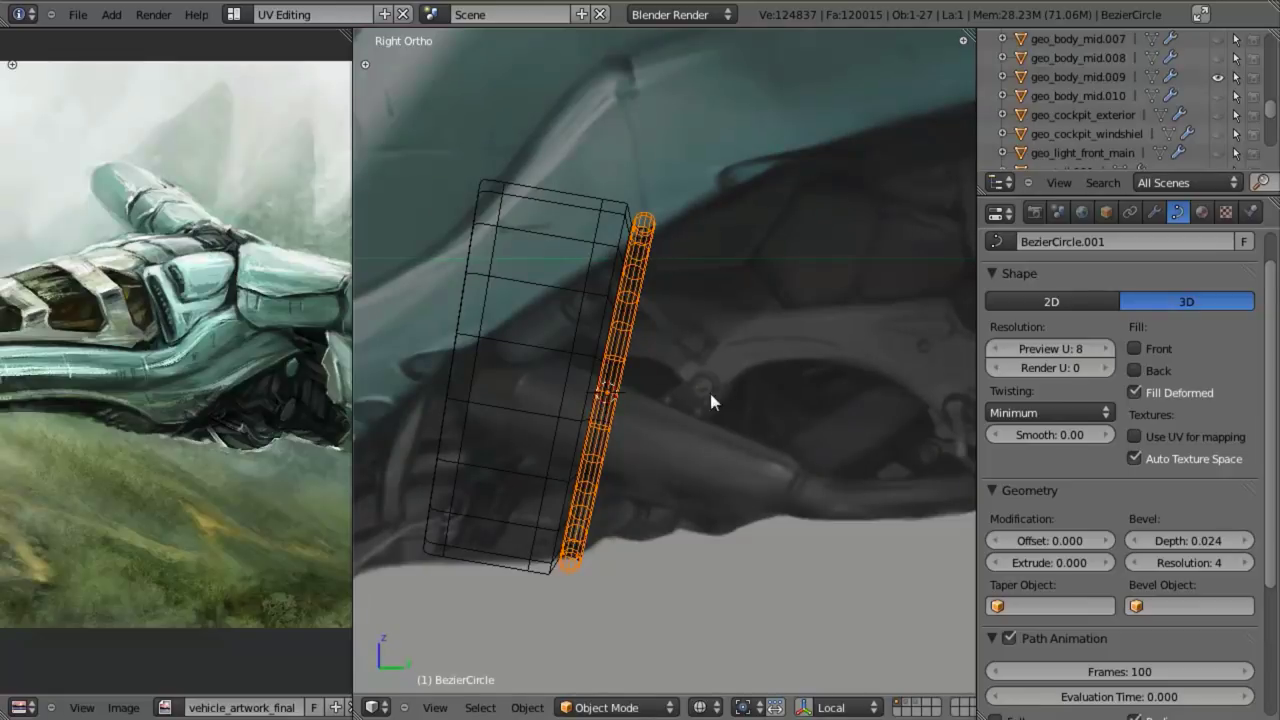
key(g)
key(z)
key(z)
right_click(730, 410)
Step: Move the circle tube about 0.01 along its local Z axis into the ring's groove and check the fit in solid shading
scroll(724, 400, up, 3)
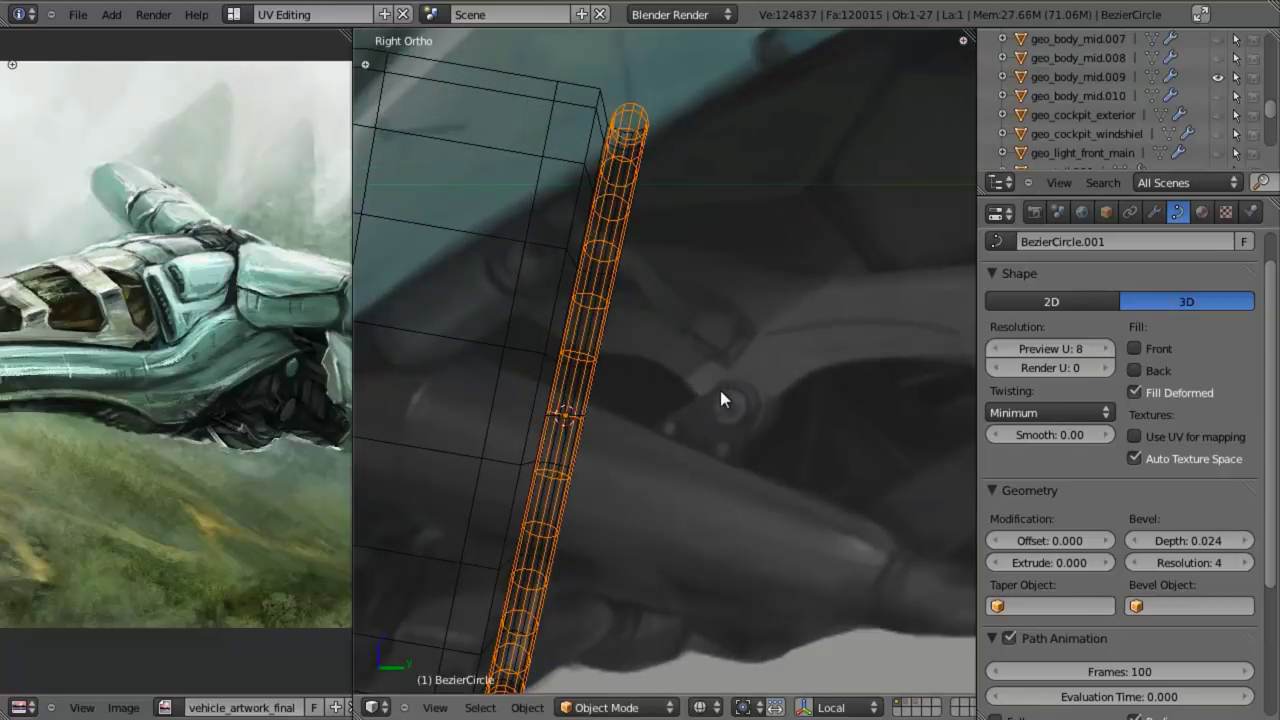
key(Tab)
key(g)
key(z)
key(z)
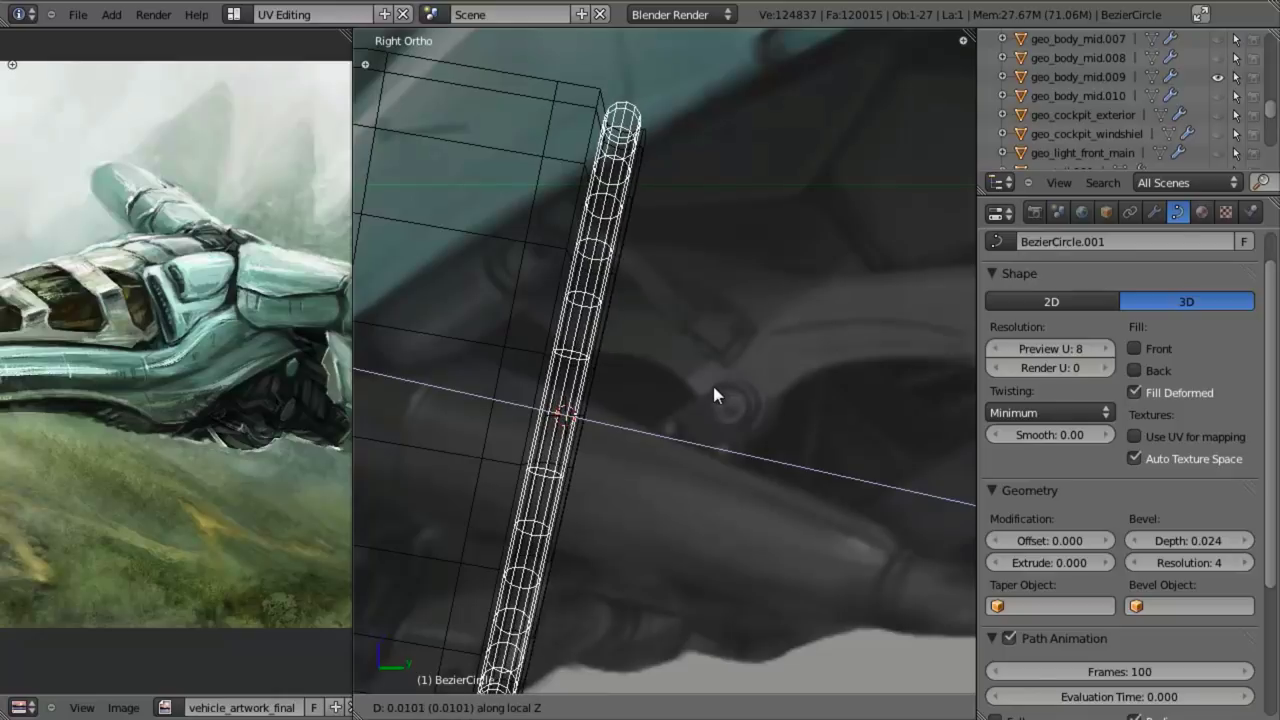
click(713, 386)
key(Tab)
key(z)
scroll(640, 250, down, 4)
scroll(632, 340, up, 4)
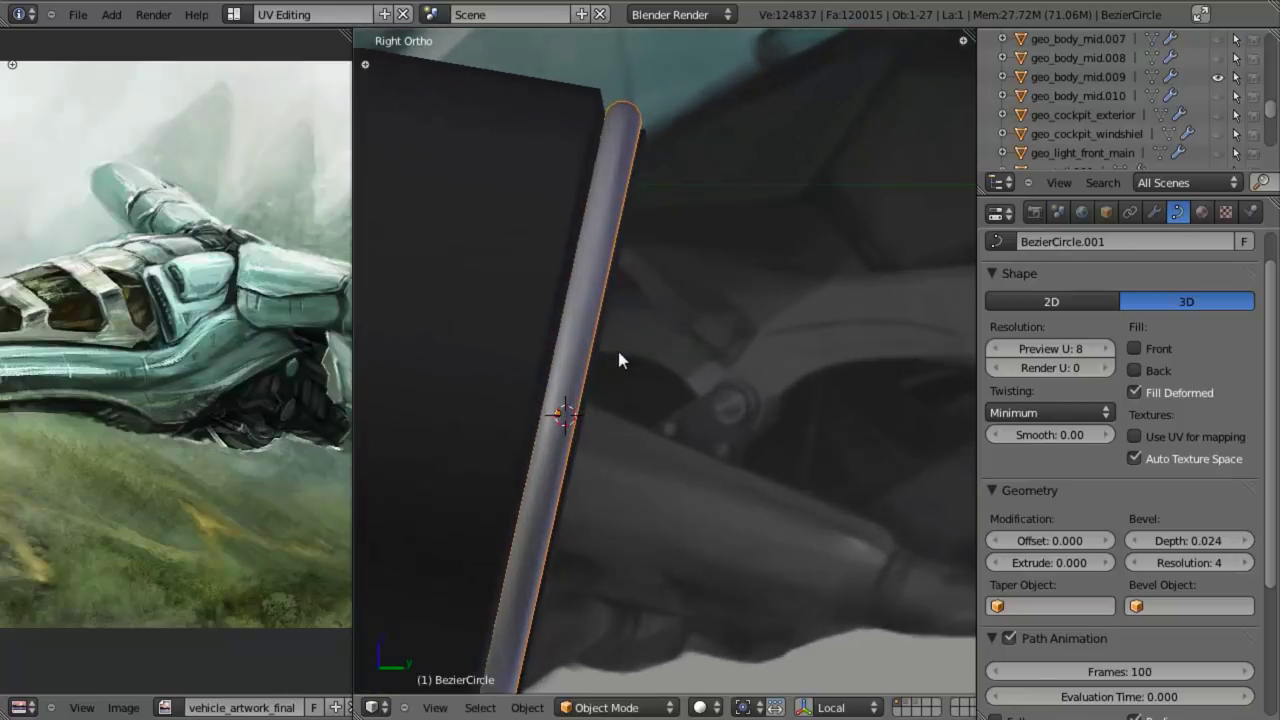
Step: Select the edge loops on the rearmost face of the ring body geo_body_mid.009 in Edit Mode
right_click(464, 292)
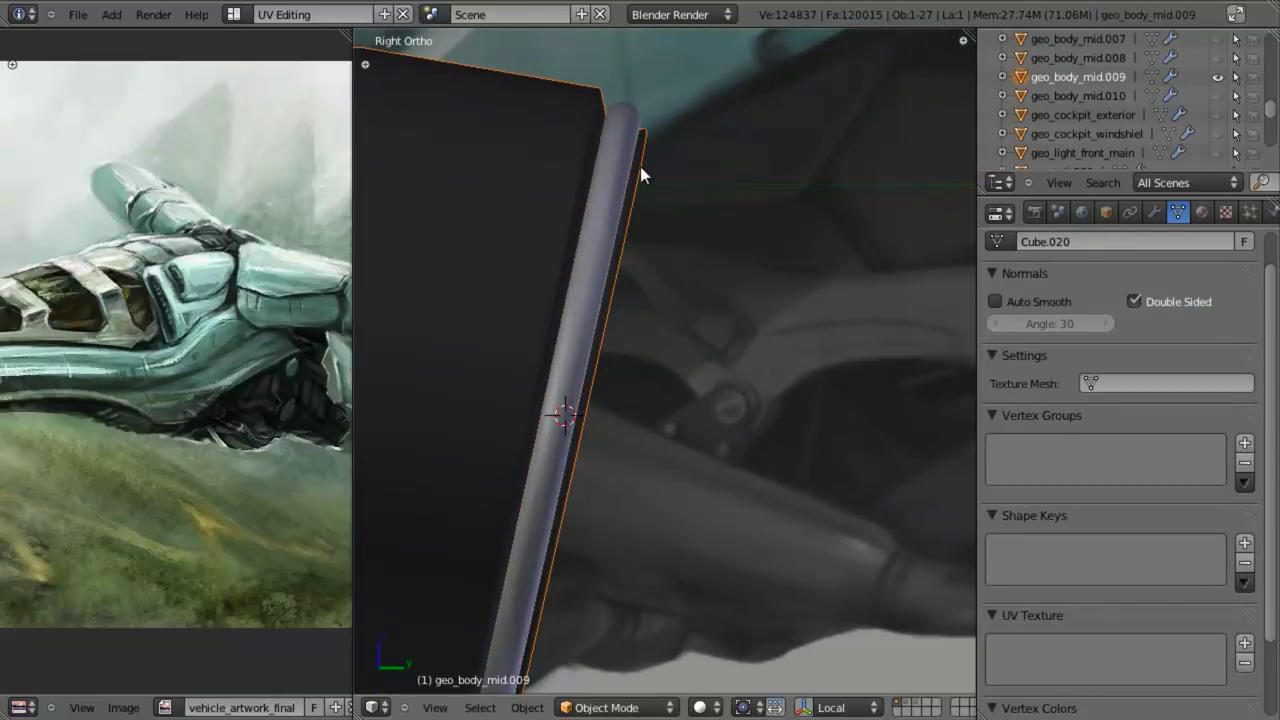
key(Tab)
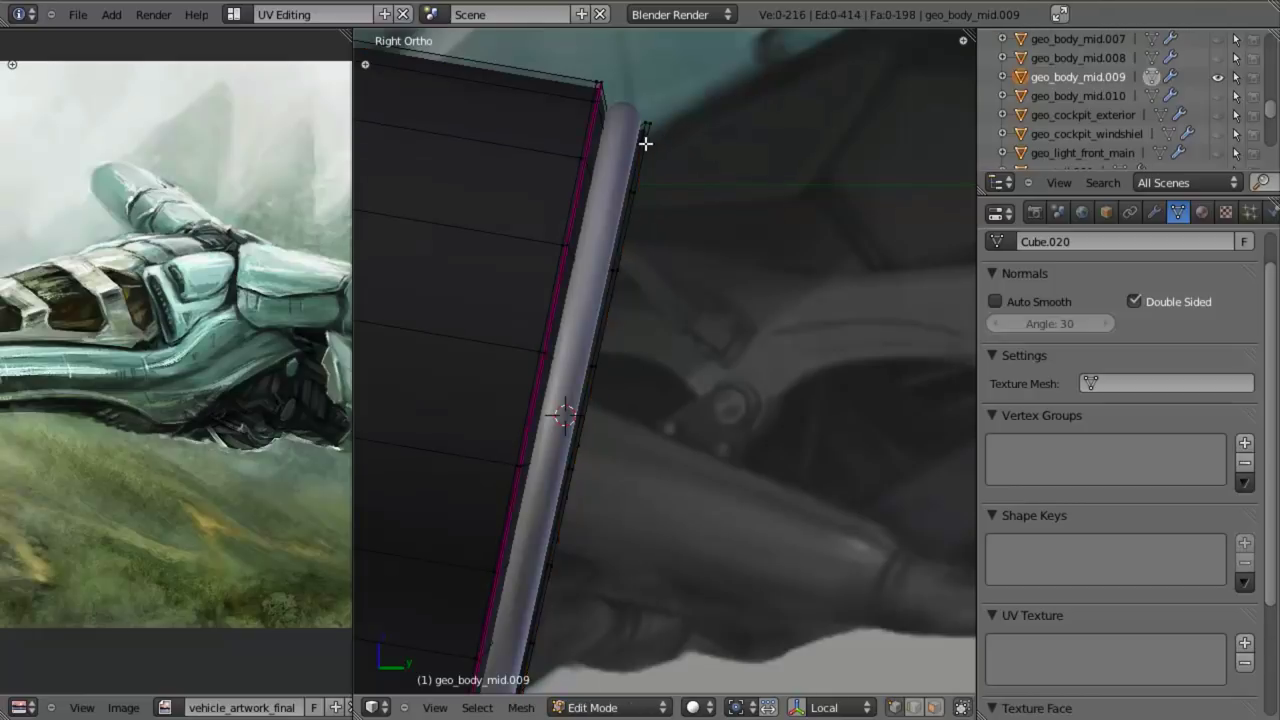
alt+right_click(645, 152)
middle_drag(688, 285, 614, 269)
alt+shift+right_click(613, 266)
key(KP_3)
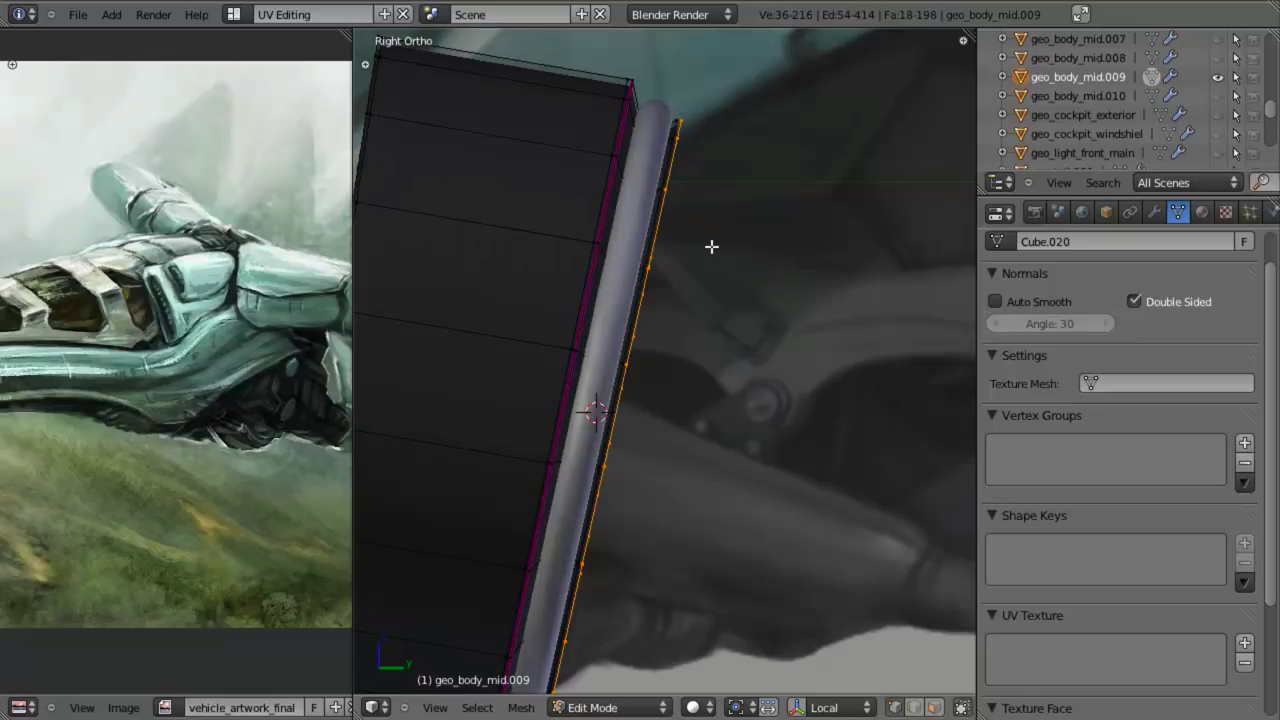
Step: Try moving the selected rear loops along the Z and Y axes in side-view wireframe
key(z)
key(g)
key(z)
key(z)
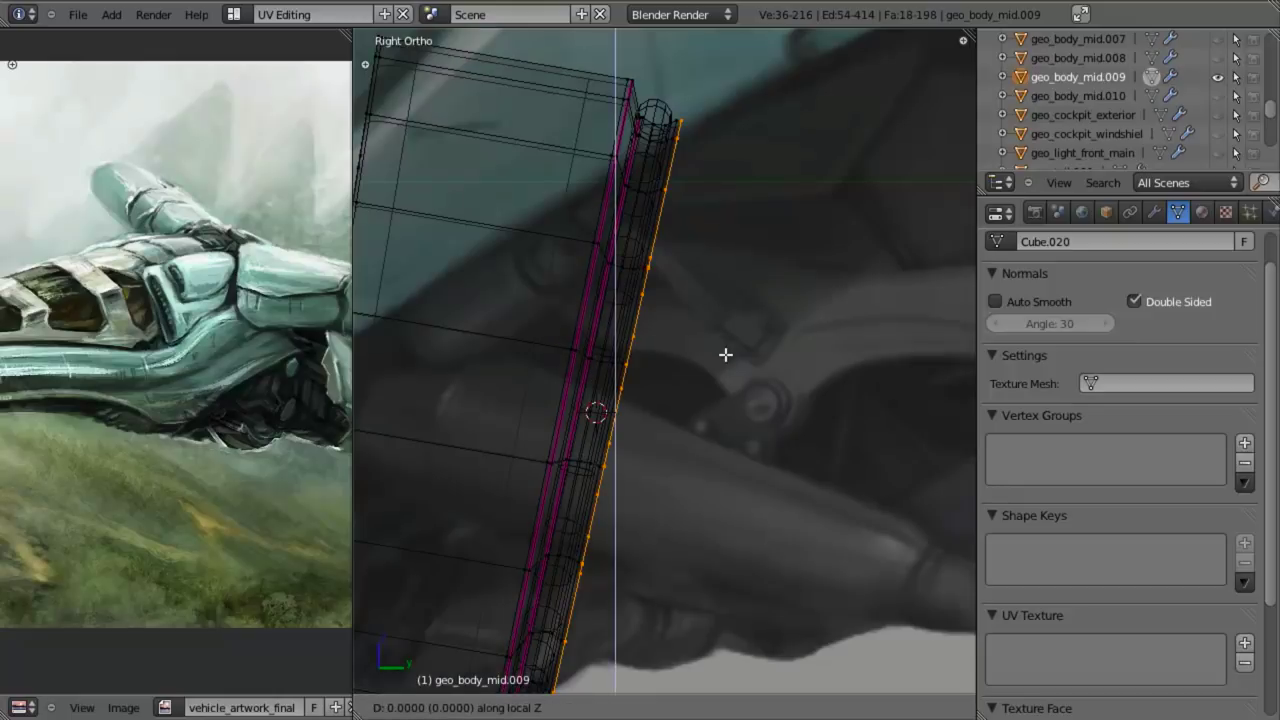
key(Escape)
key(g)
key(y)
key(Escape)
key(g)
key(z)
key(z)
key(Escape)
Step: Switch the transform orientation to Normal, move the rear loops backward along normal Z to widen the rear lip, and deselect them
key(alt+space)
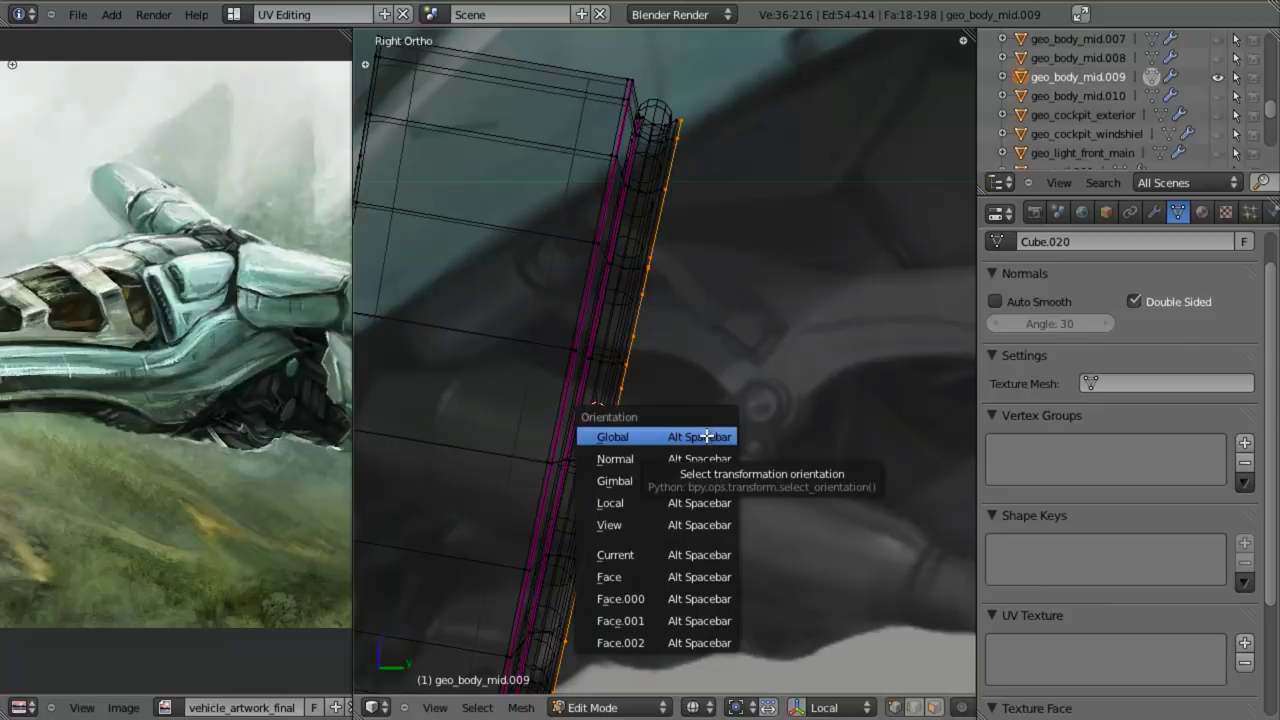
click(660, 458)
key(g)
key(z)
key(z)
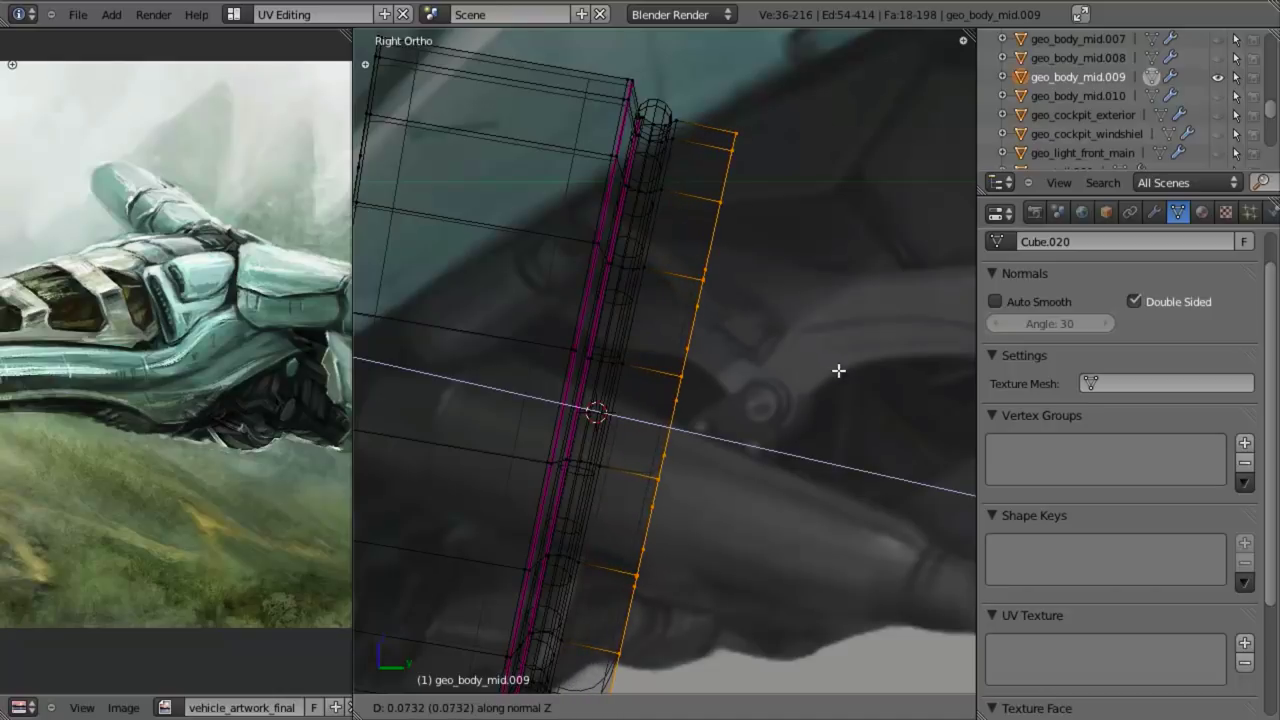
click(824, 360)
key(a)
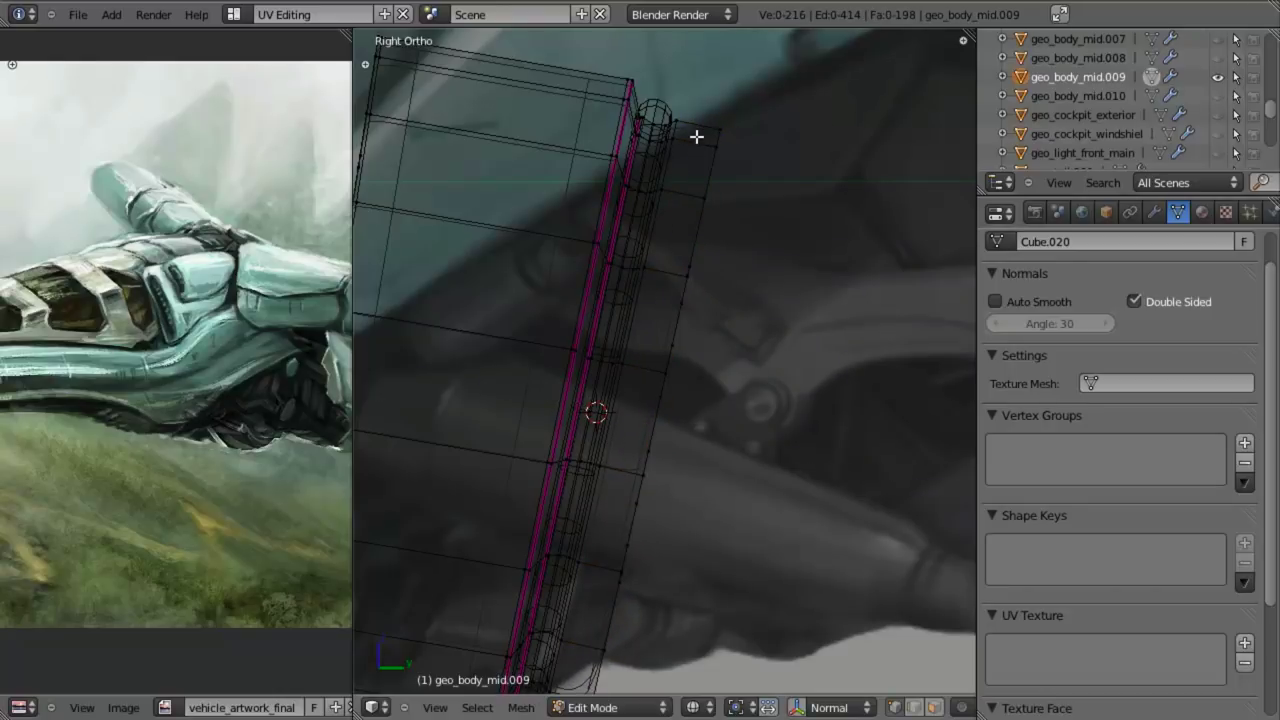
Step: Add two edge loops around the ring's rear lip, one near its rear edge and one beside the groove
key(ctrl+r)
click(699, 136)
click(720, 160)
key(ctrl+r)
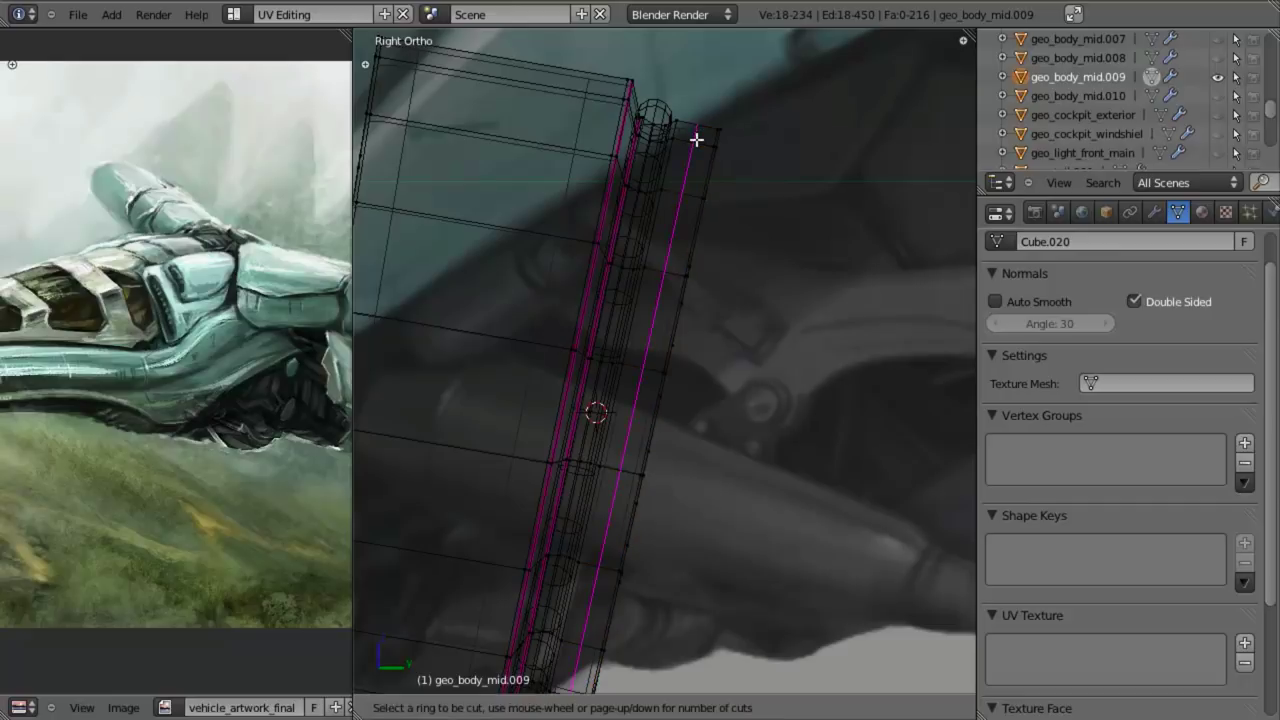
click(692, 134)
click(671, 132)
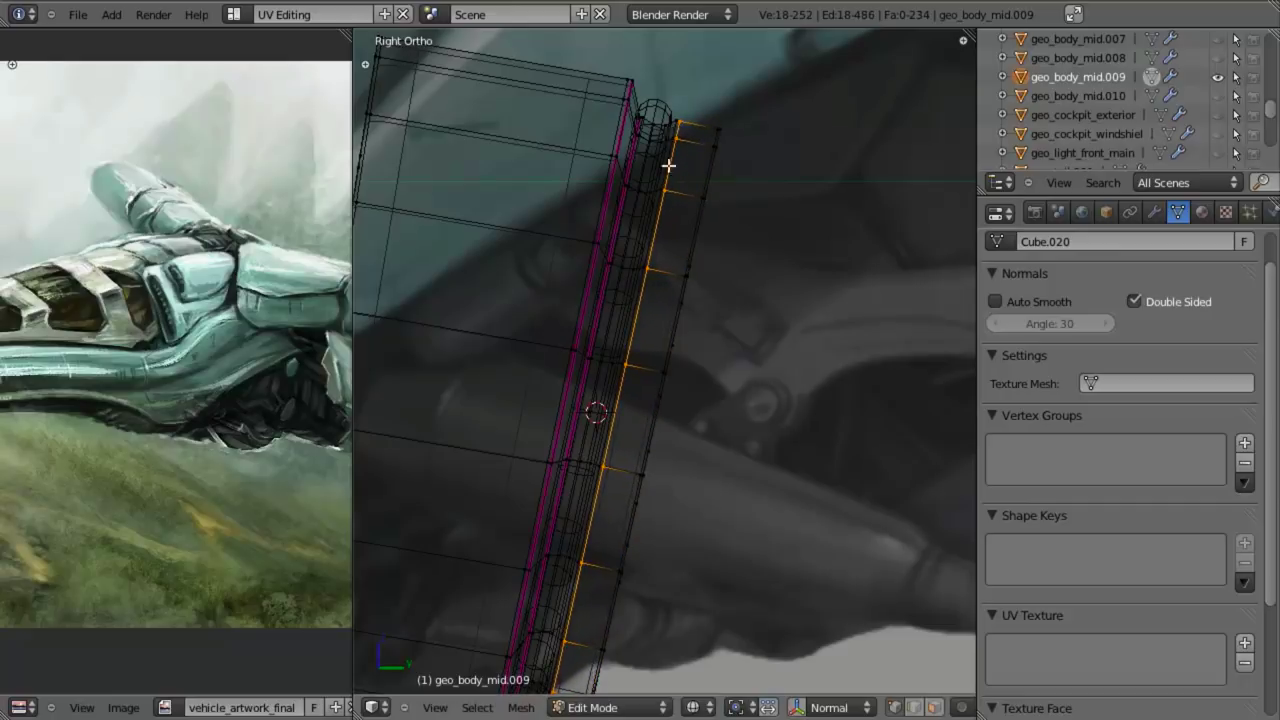
Step: Return to Object Mode, leave local view to bring back the whole aircraft, and clear the selection
key(Tab)
middle_drag(734, 358, 717, 390)
key(KP_Divide)
key(a)
scroll(717, 390, down, 2)
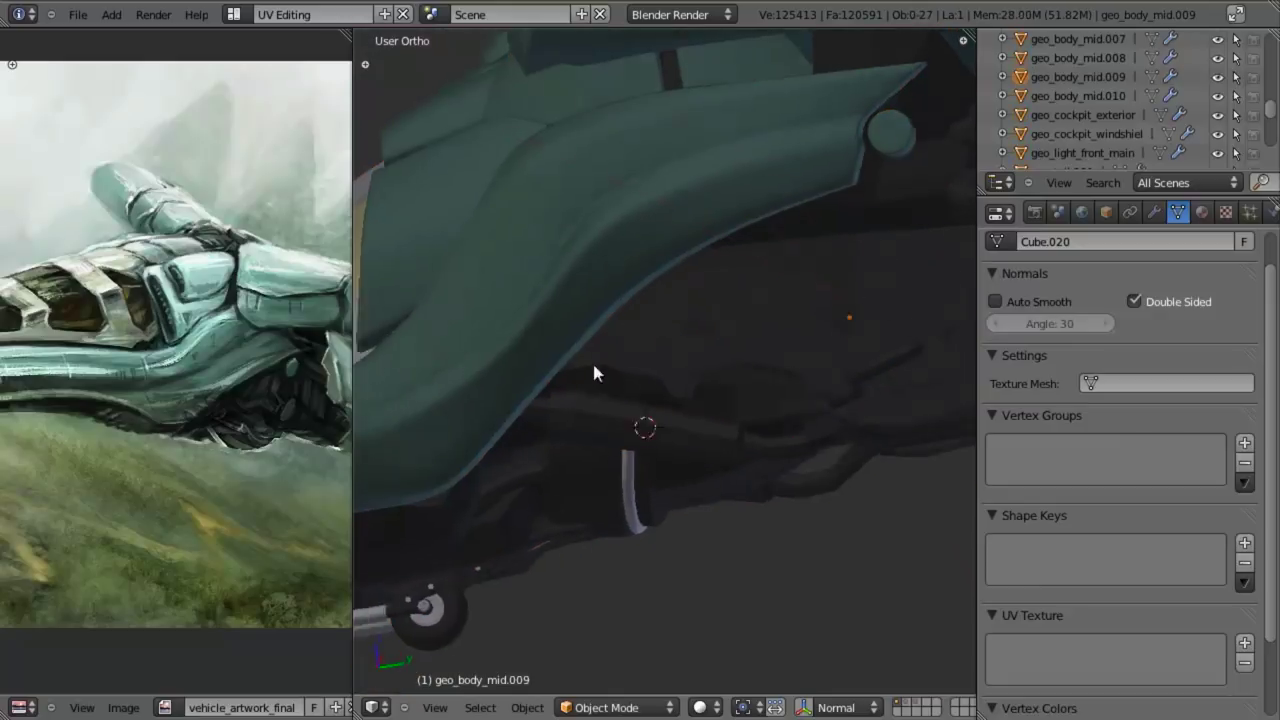
Step: Select the Bezier circle tube in the side-view wireframe and assign it the existing light grey material
middle_drag(592, 362, 601, 320)
key(KP_3)
key(z)
shift+middle_drag(594, 562, 623, 428)
scroll(624, 436, up, 2)
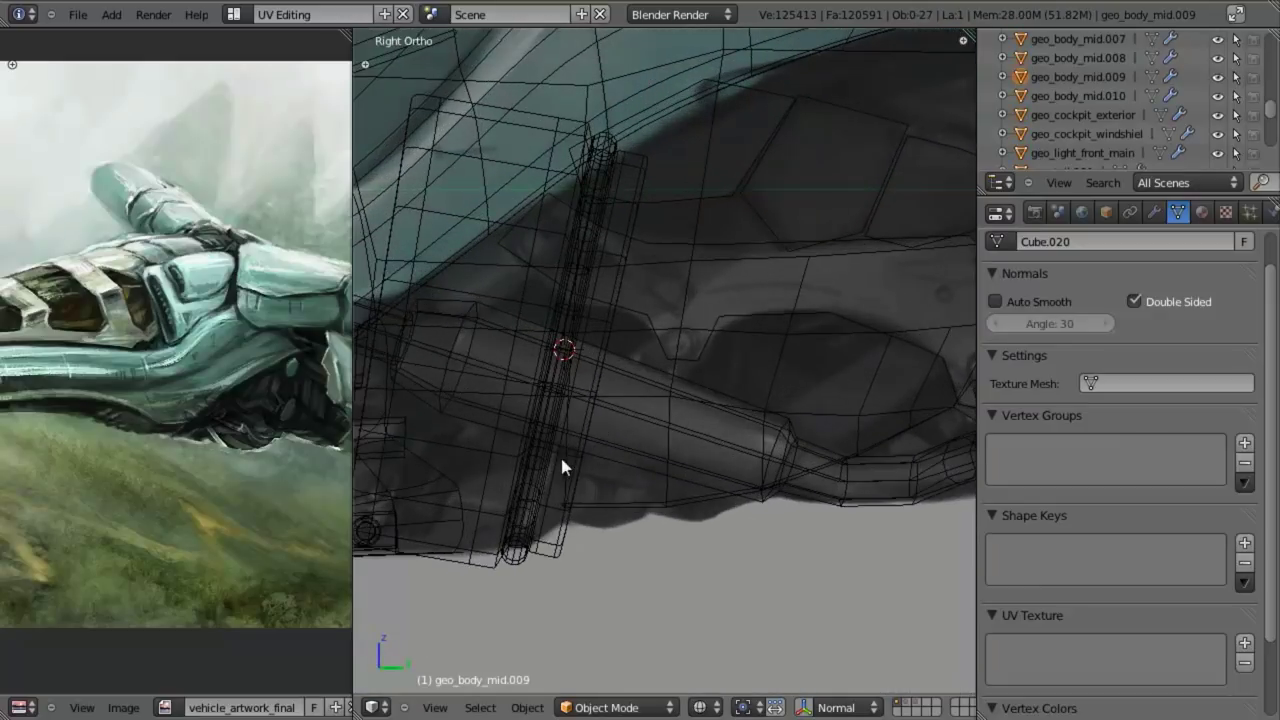
shift+middle_drag(560, 454, 679, 415)
scroll(679, 415, up, 2)
right_click(644, 488)
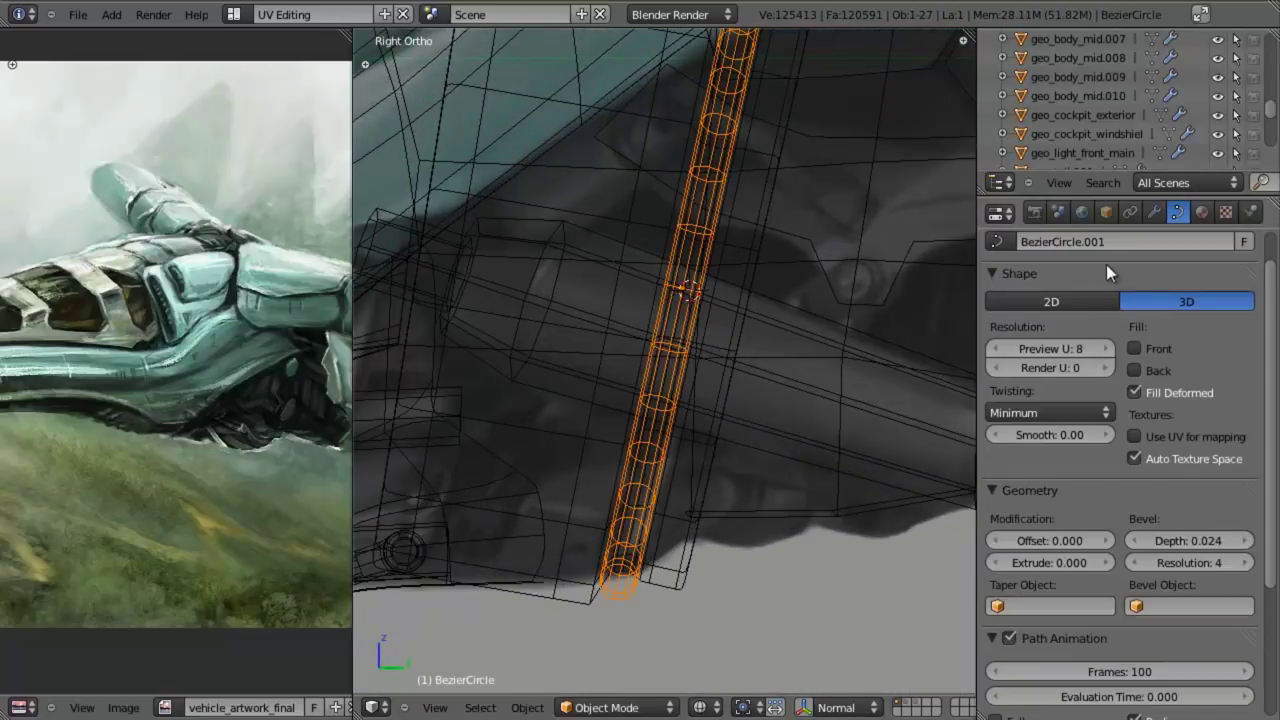
click(1202, 212)
click(999, 346)
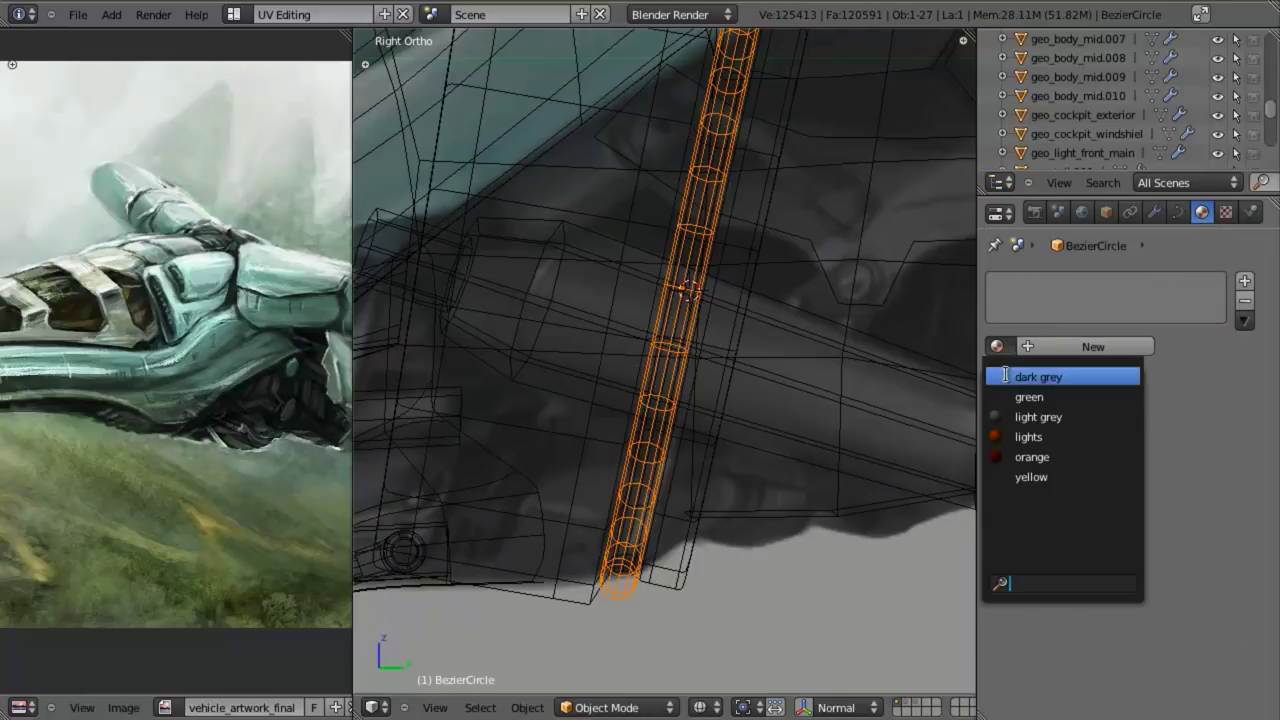
click(1023, 414)
Step: Examine the light grey tube in the ring's groove in solid shading from the side and from below
key(z)
shift+drag(617, 428, 799, 388)
scroll(799, 388, up, 3)
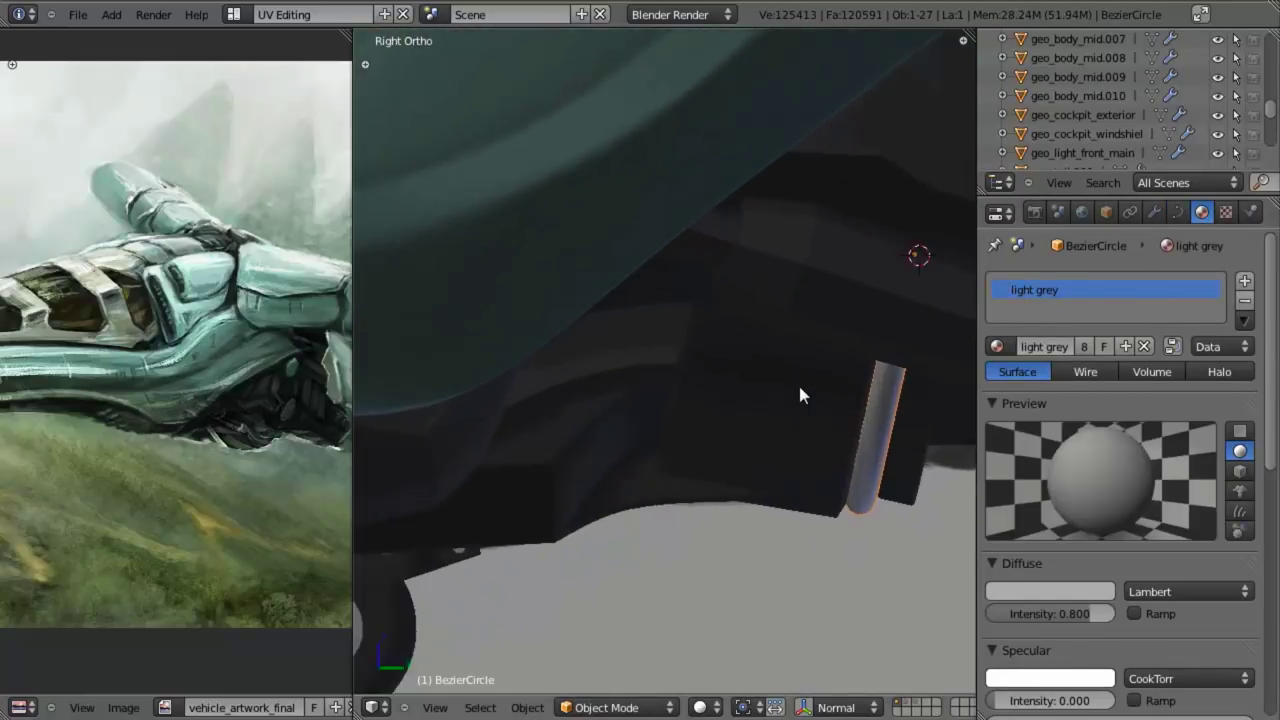
key(z)
shift+middle_drag(756, 449, 681, 463)
scroll(765, 463, down, 1)
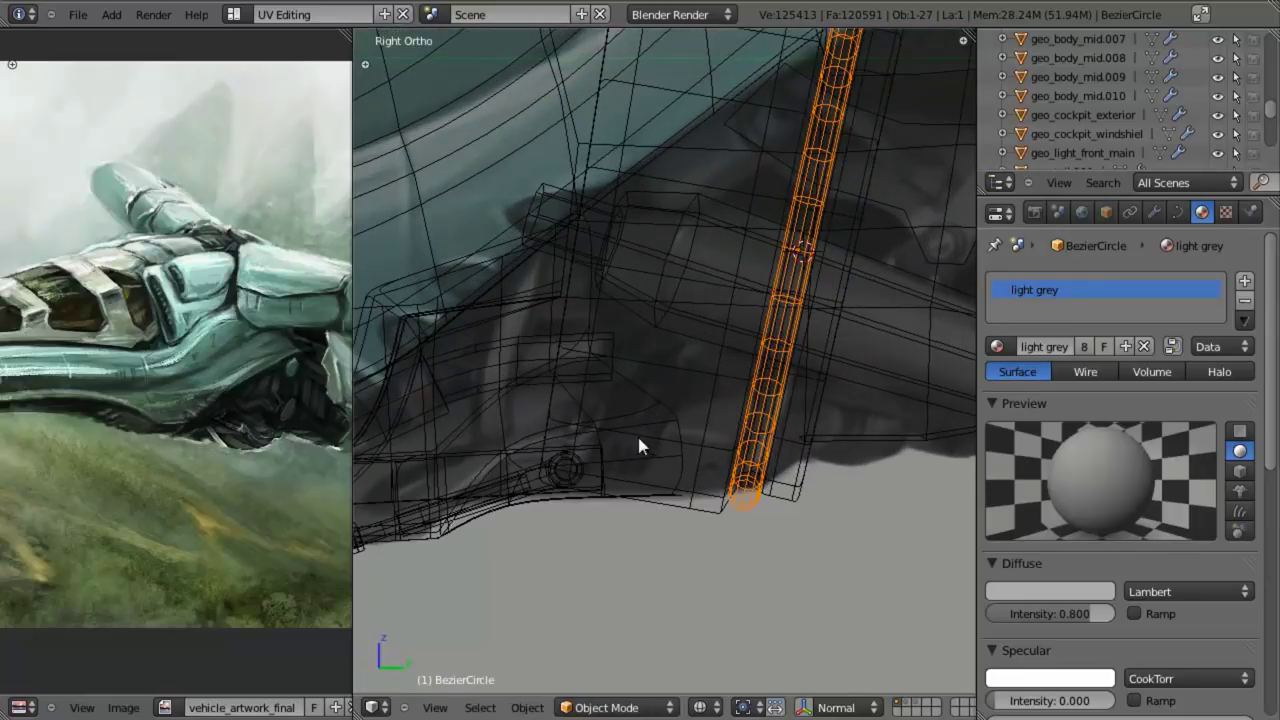
scroll(620, 432, down, 4)
key(z)
middle_drag(668, 434, 680, 212)
scroll(682, 240, up, 4)
middle_drag(682, 266, 650, 333)
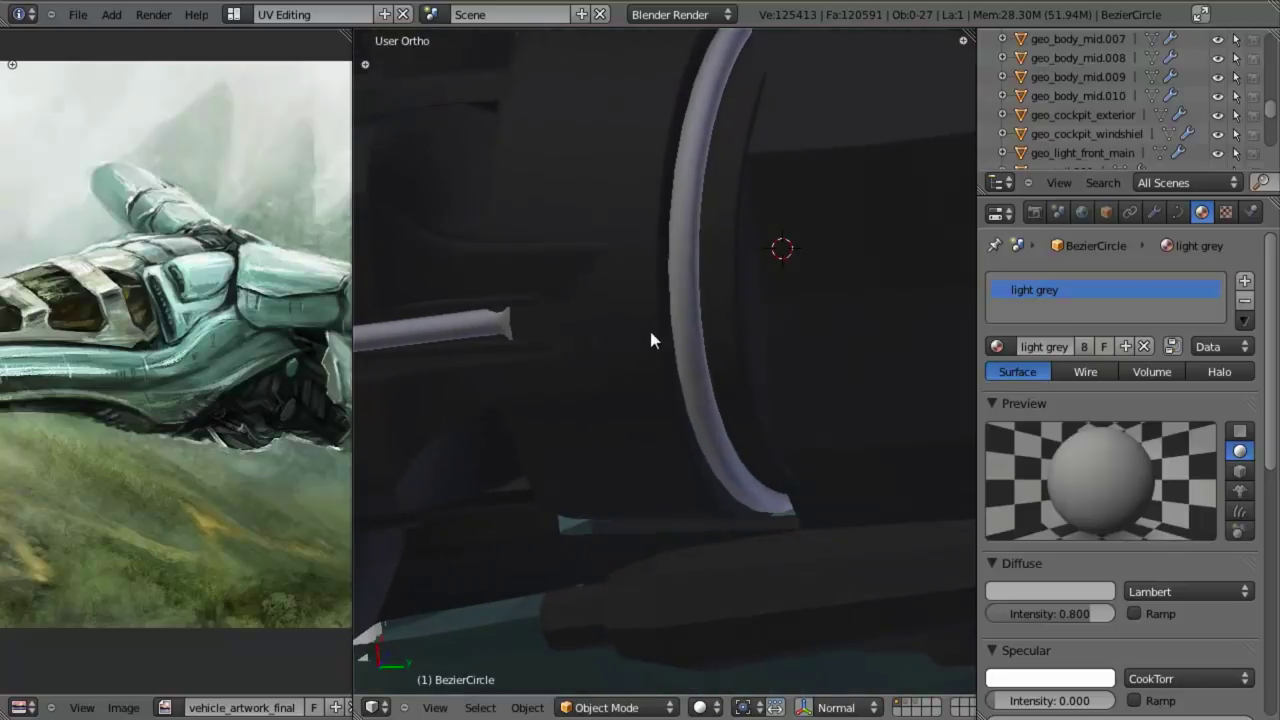
Step: Add an edge loop around the main band of geo_body_mid.009 and slide it partway toward the groove
right_click(632, 312)
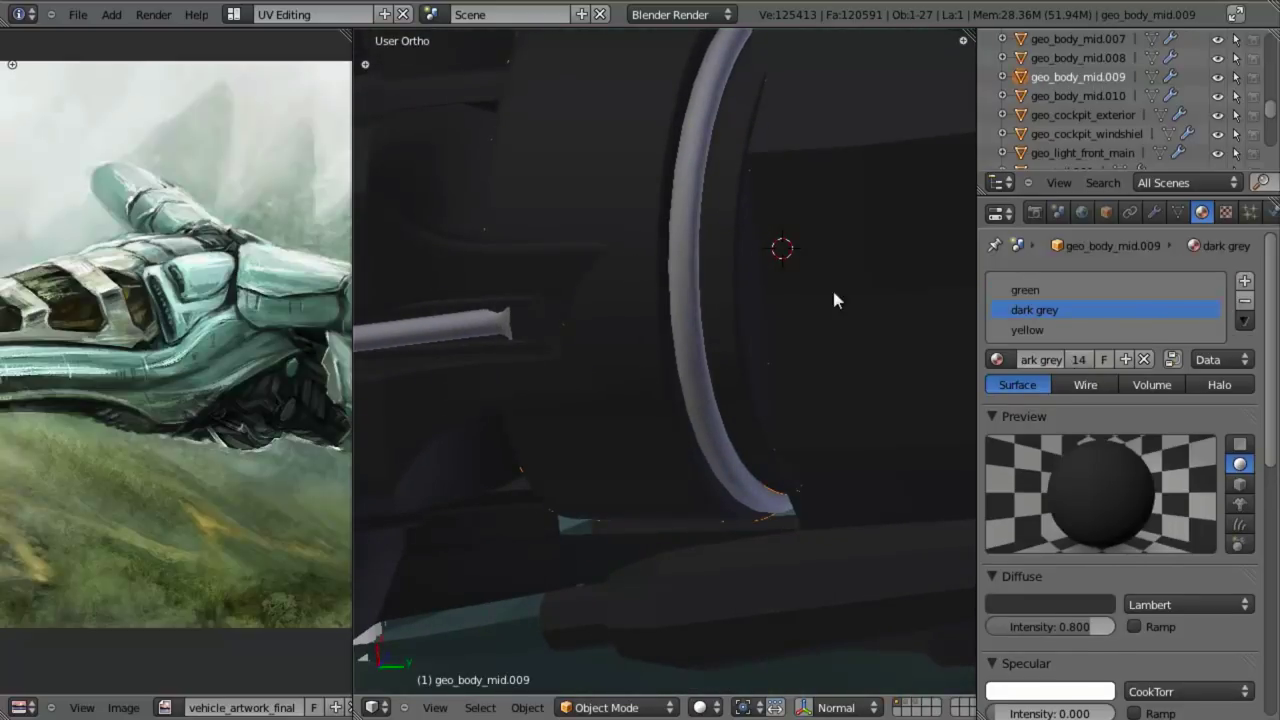
key(Tab)
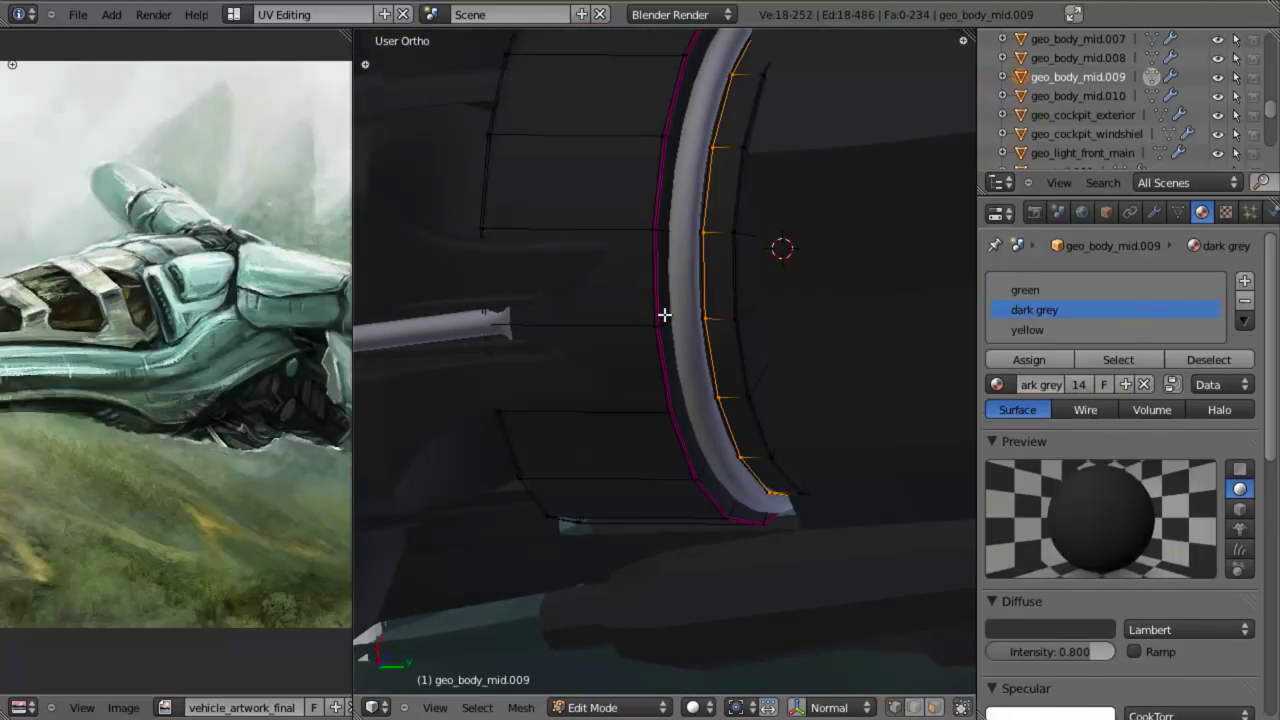
middle_drag(663, 314, 725, 304)
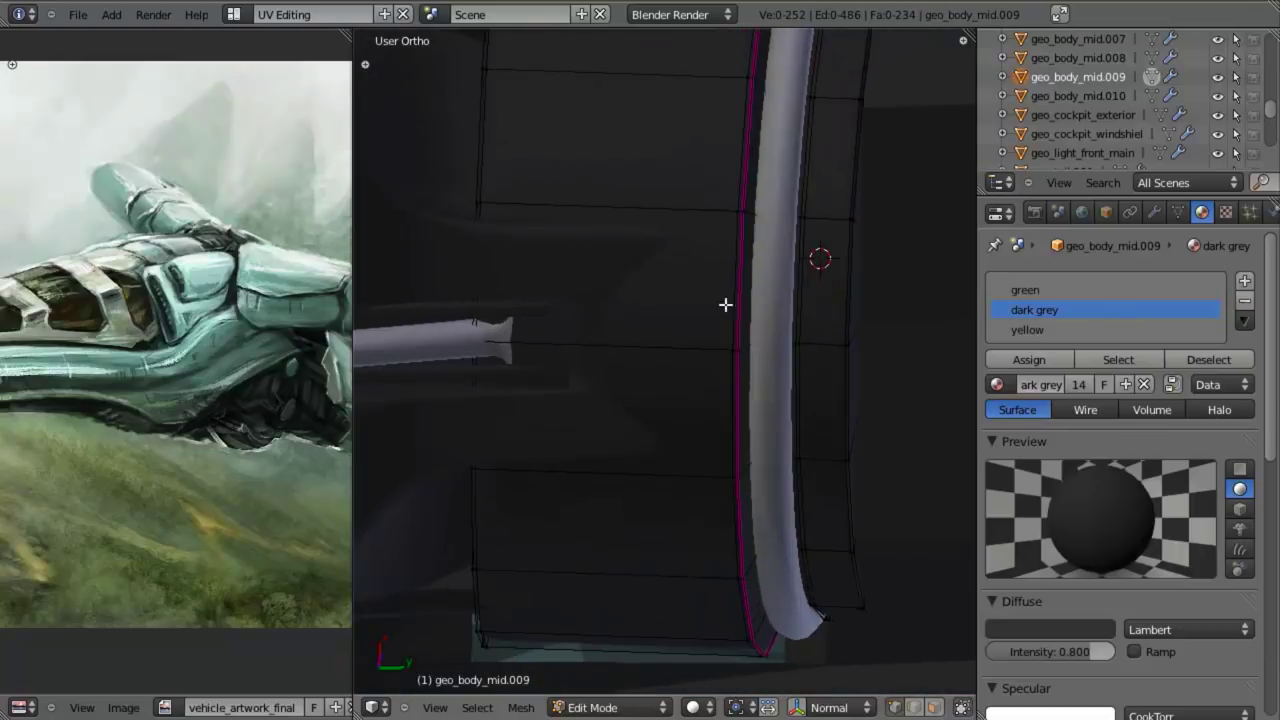
key(ctrl+r)
click(642, 208)
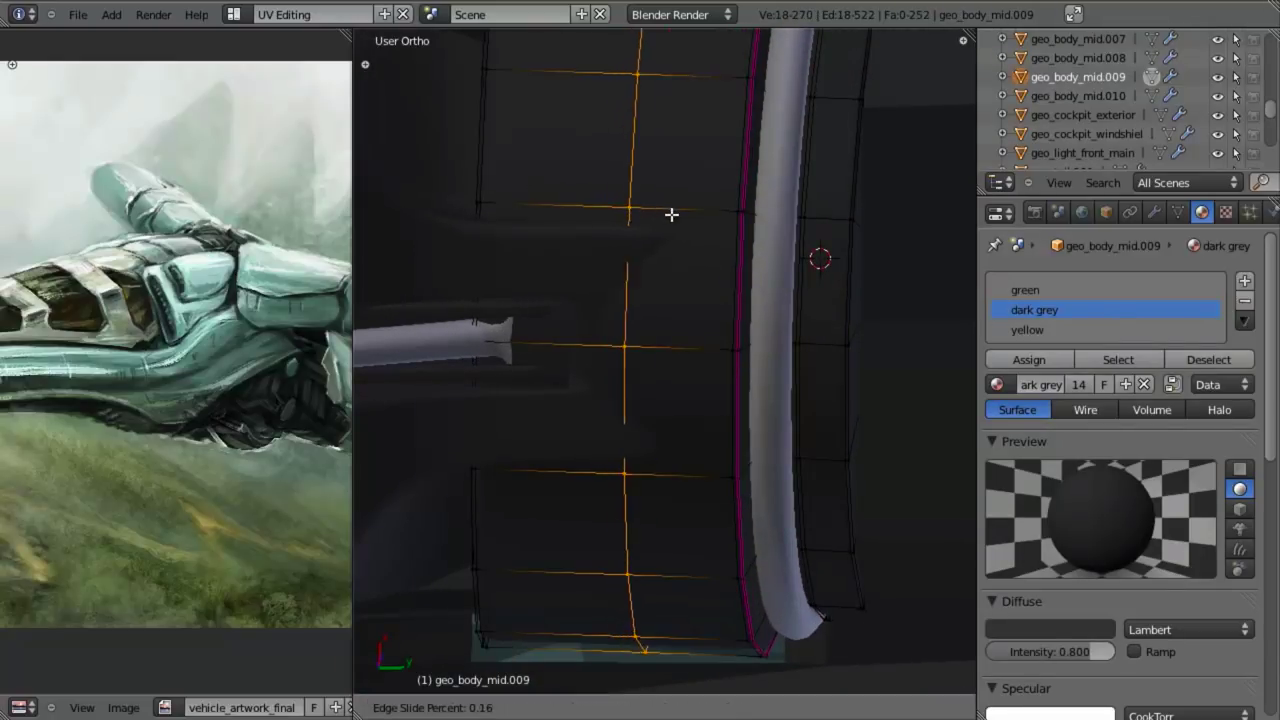
click(731, 231)
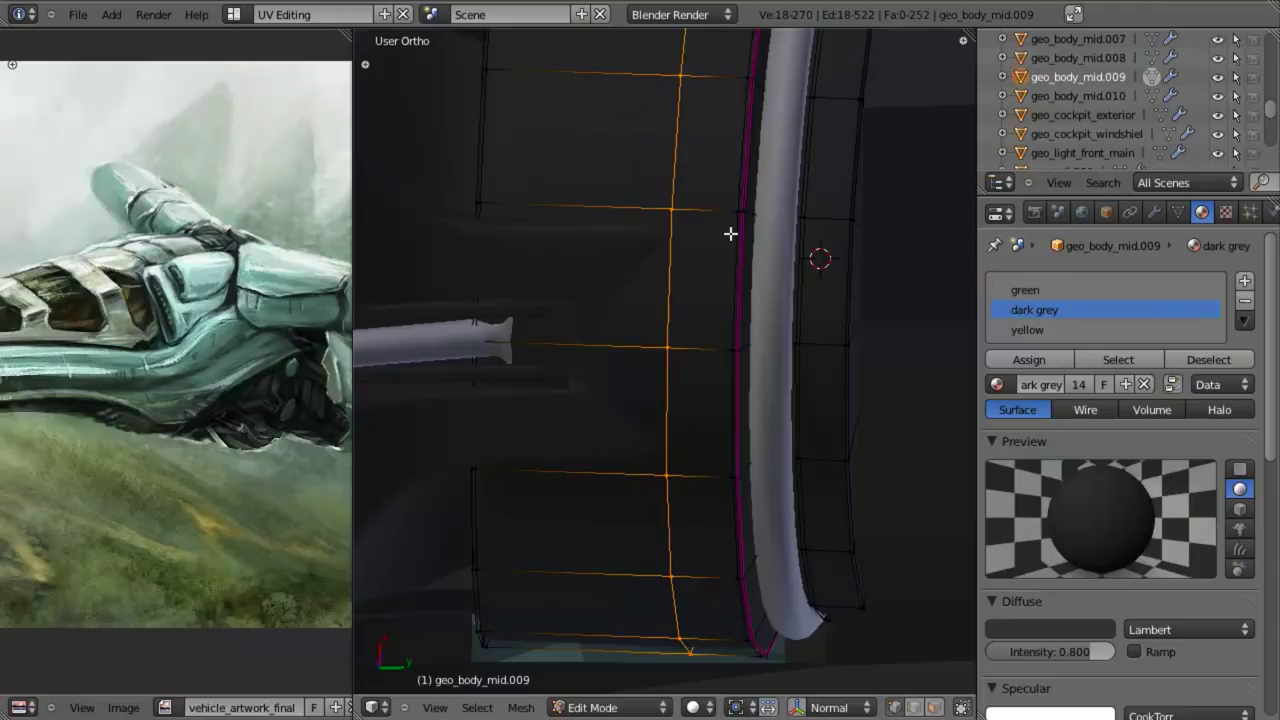
Step: Delete the three vertices at the middle of the ring's lower front edge to open a notch around the landing gear strut
mouse_move(731, 231)
middle_down()
mouse_move(651, 260)
mouse_move(720, 308)
mouse_move(614, 317)
mouse_move(606, 334)
mouse_move(600, 303)
mouse_move(431, 337)
middle_up()
key(z)
key(a)
key(b)
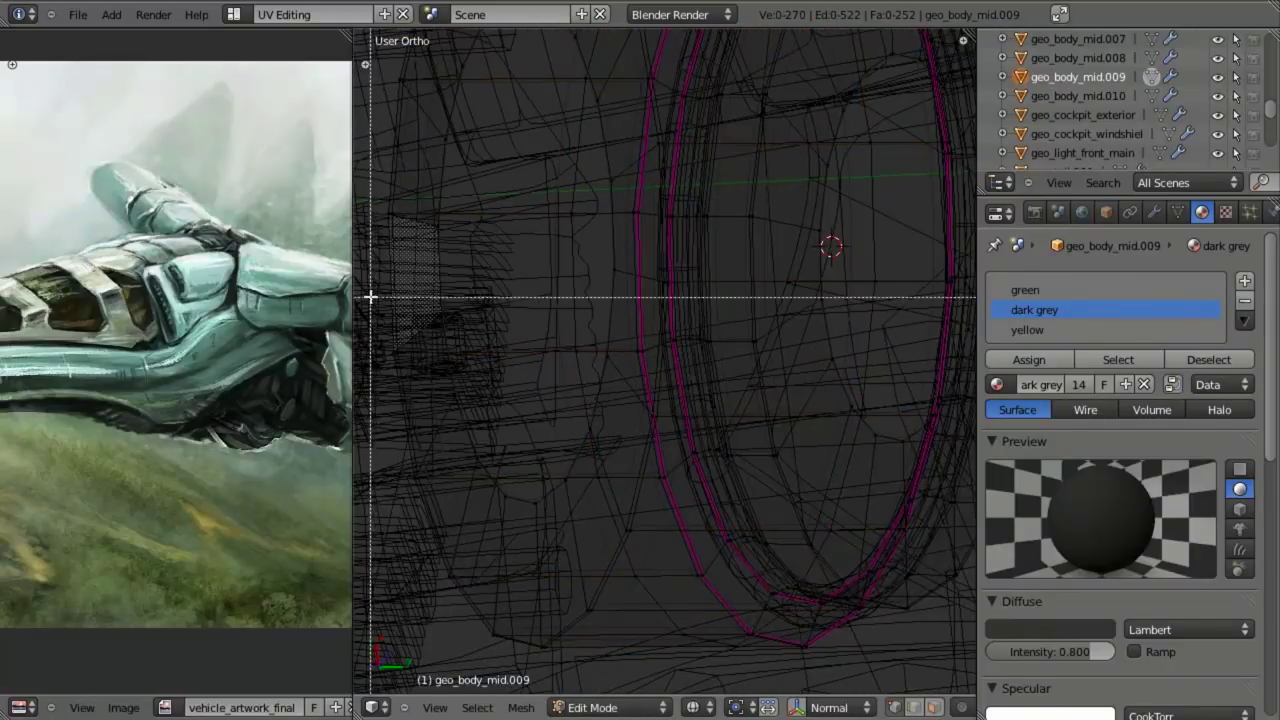
drag(368, 287, 447, 378)
key(shift+space)
shift+middle_drag(497, 380, 638, 383)
key(z)
scroll(620, 386, down, 3)
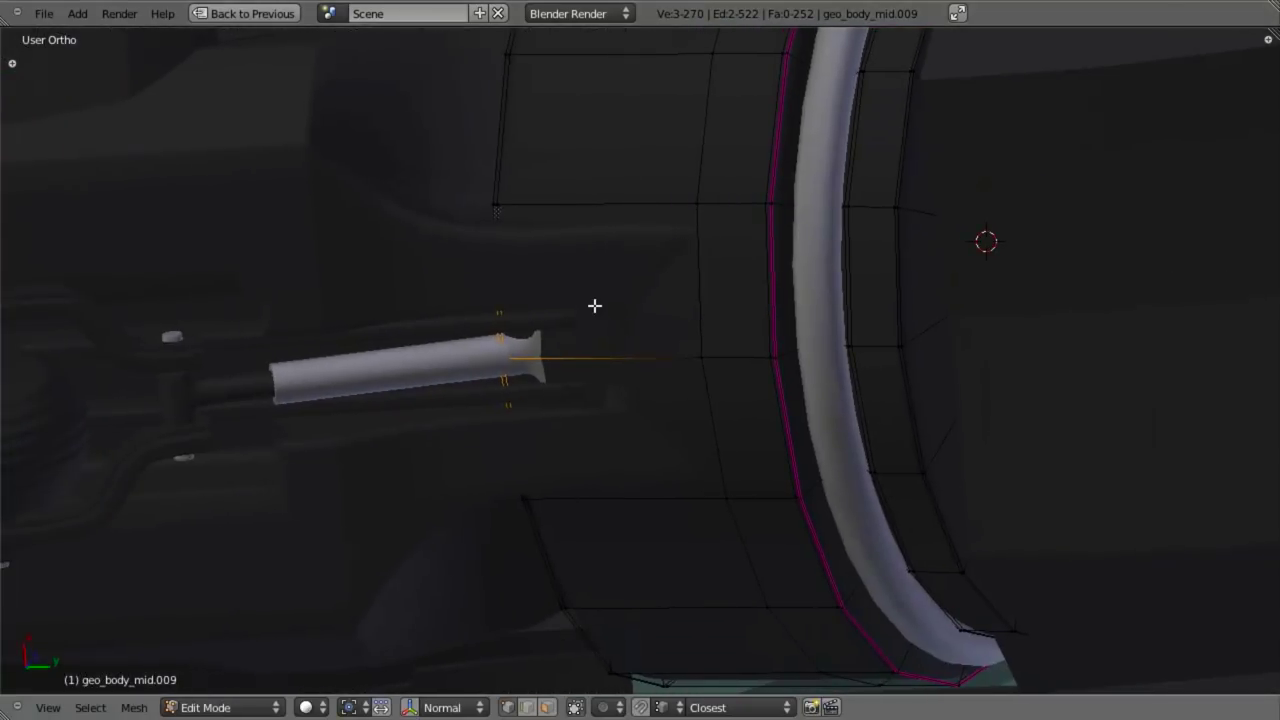
key(x)
click(583, 172)
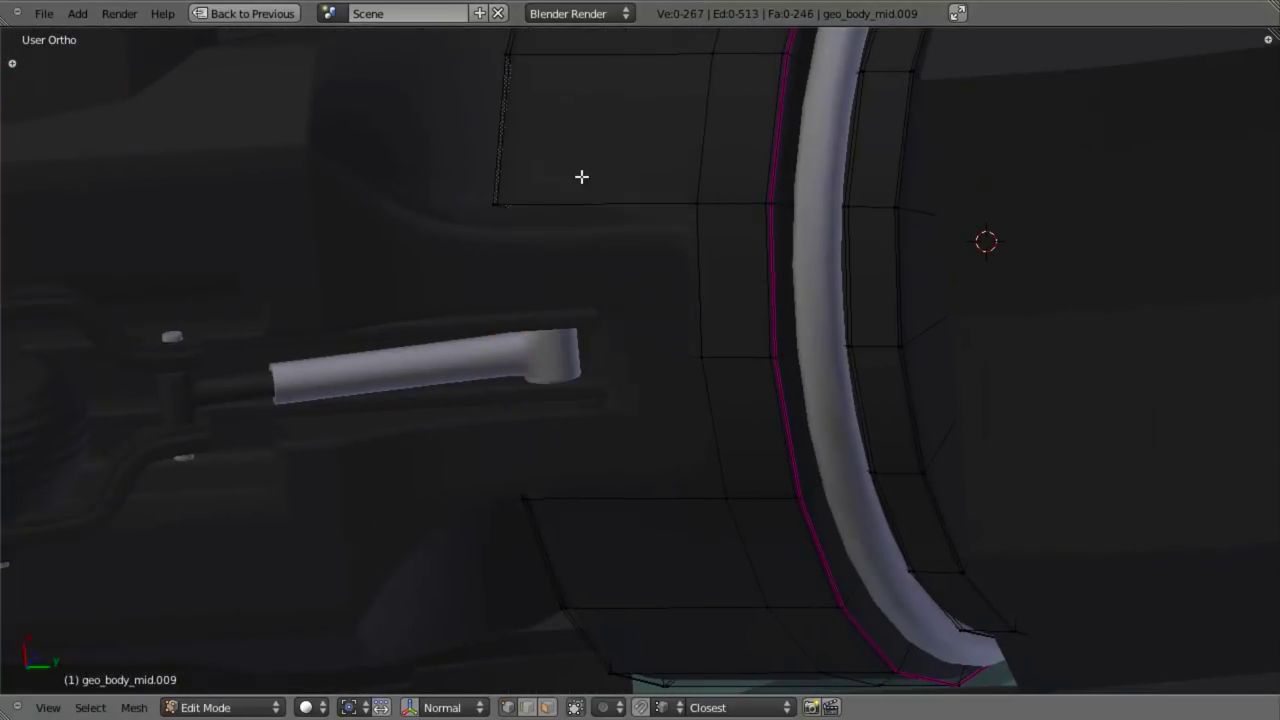
Step: Select the vertices outlining the open notch, from one front corner around to the other
middle_drag(651, 318, 756, 301)
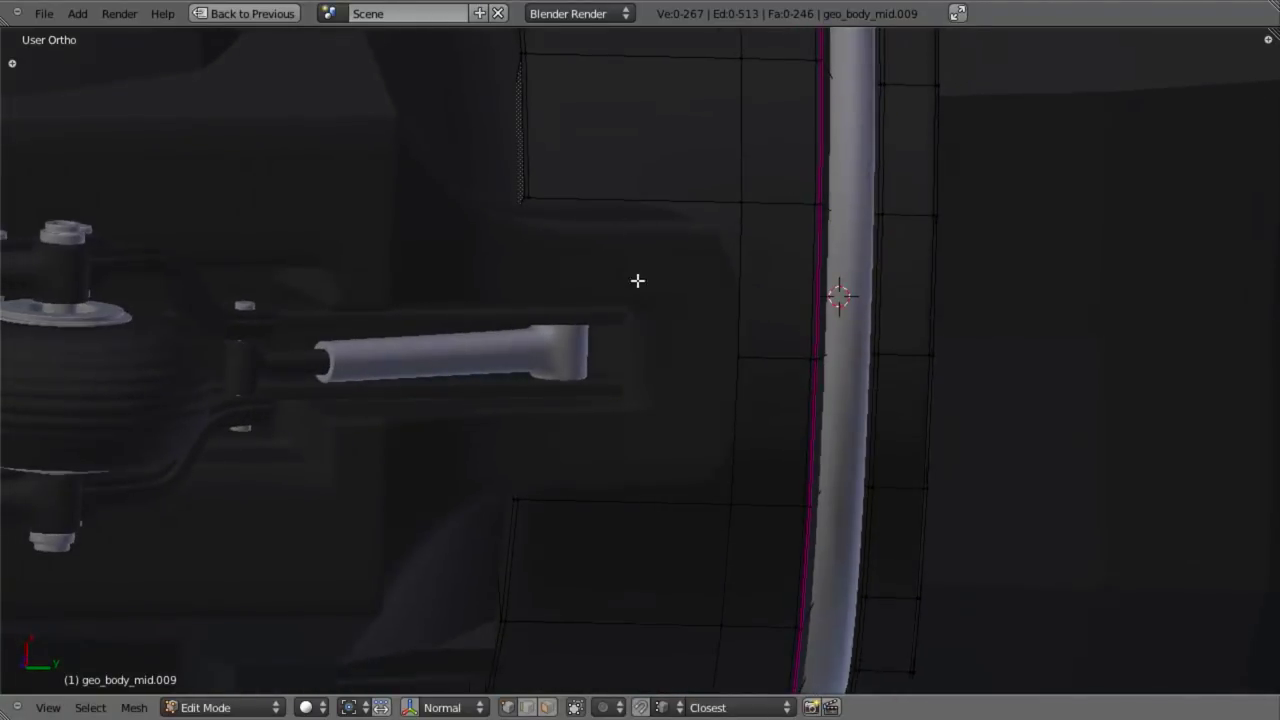
key(z)
mouse_move(638, 281)
middle_down()
mouse_move(620, 343)
mouse_move(637, 266)
mouse_move(552, 212)
middle_up()
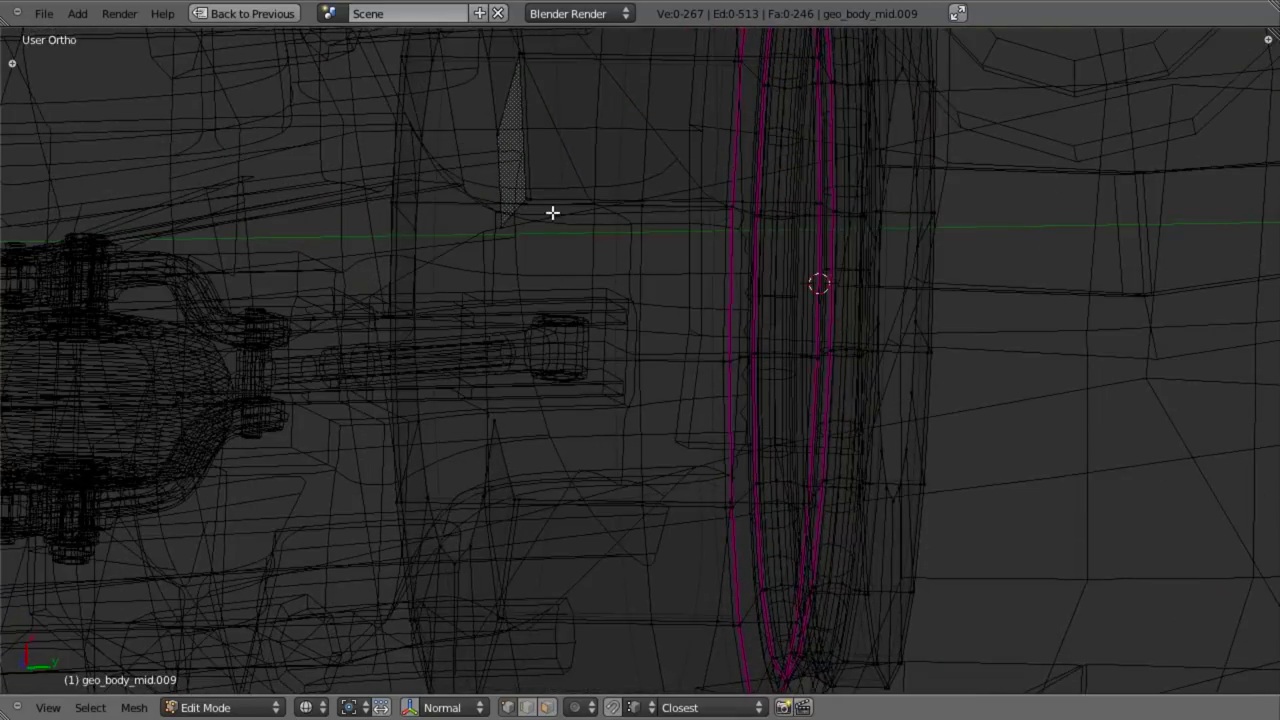
key(z)
middle_drag(660, 260, 746, 205)
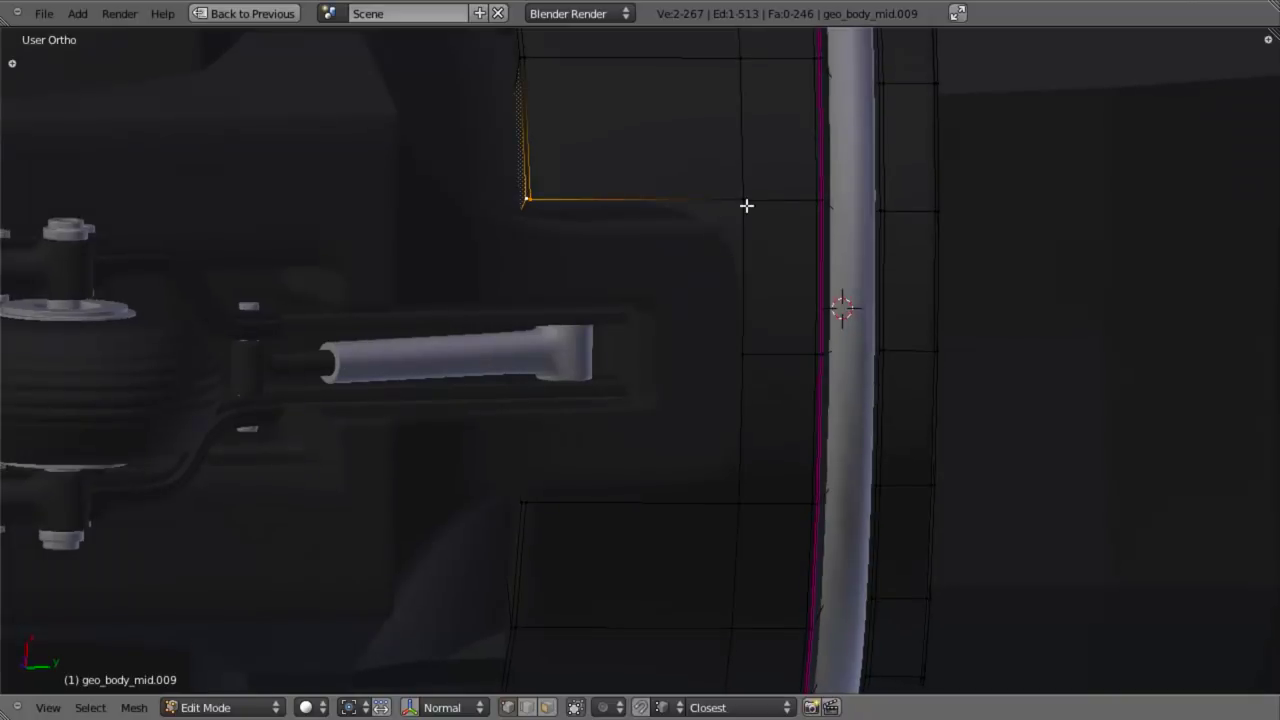
shift+right_click(740, 510)
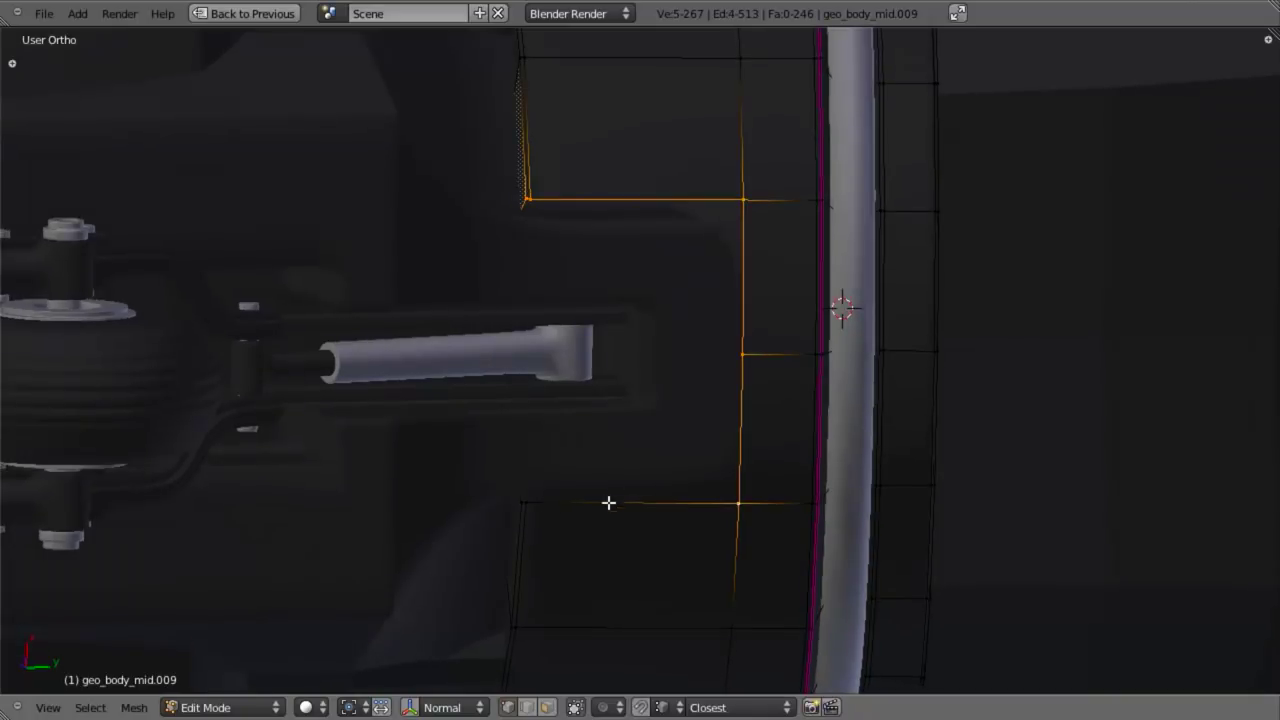
key(z)
mouse_move(571, 453)
middle_down()
mouse_move(606, 431)
mouse_move(561, 427)
middle_up()
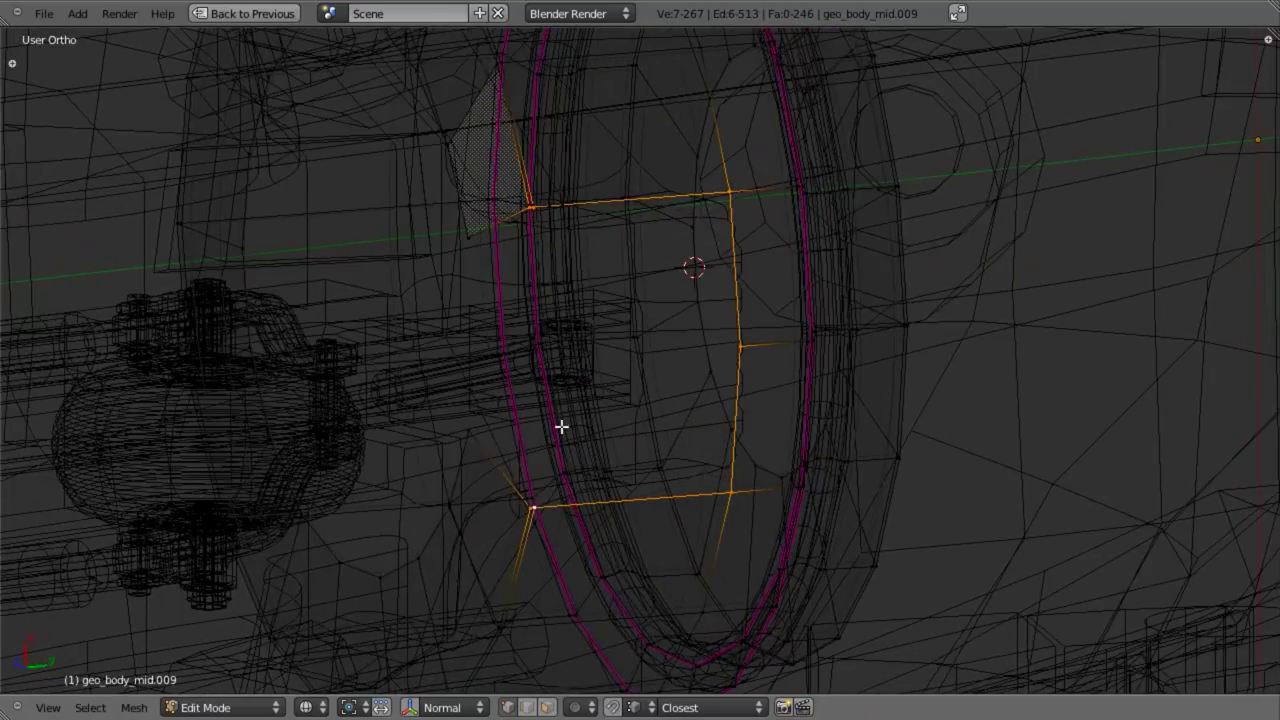
Step: Extrude the selected notch outline in place without offsetting or scaling the new edges
key(e)
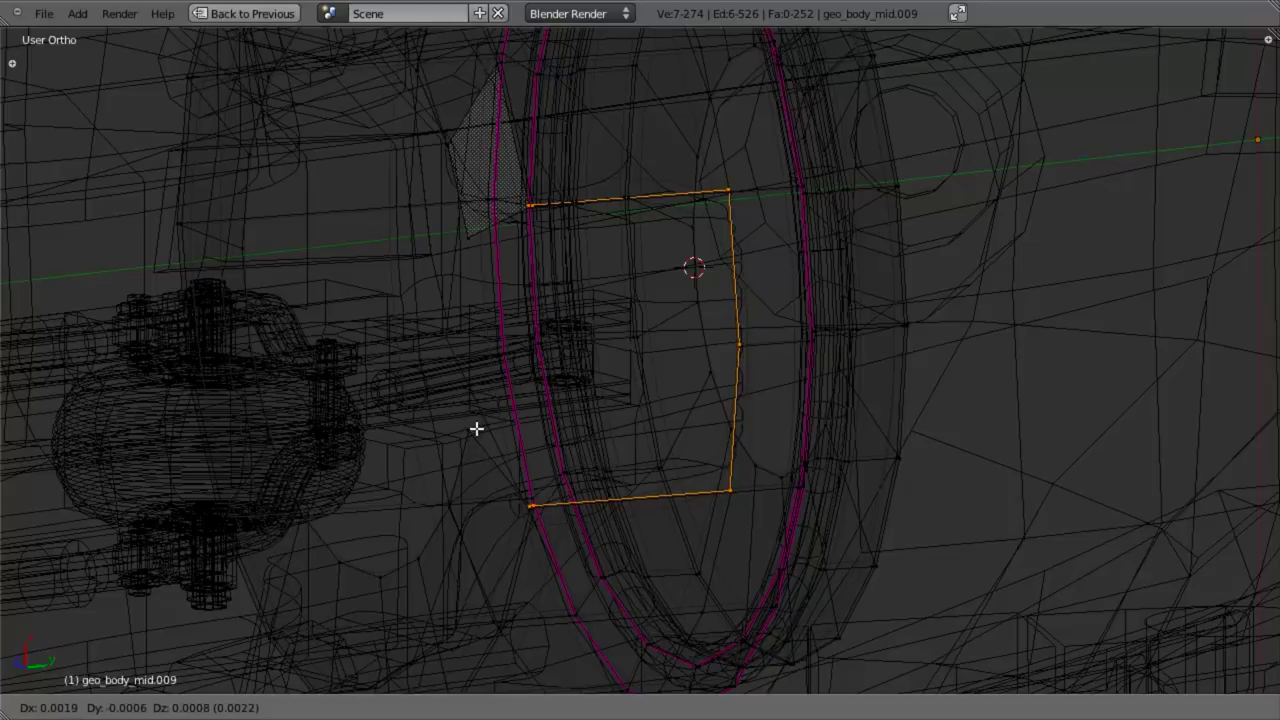
click(476, 428)
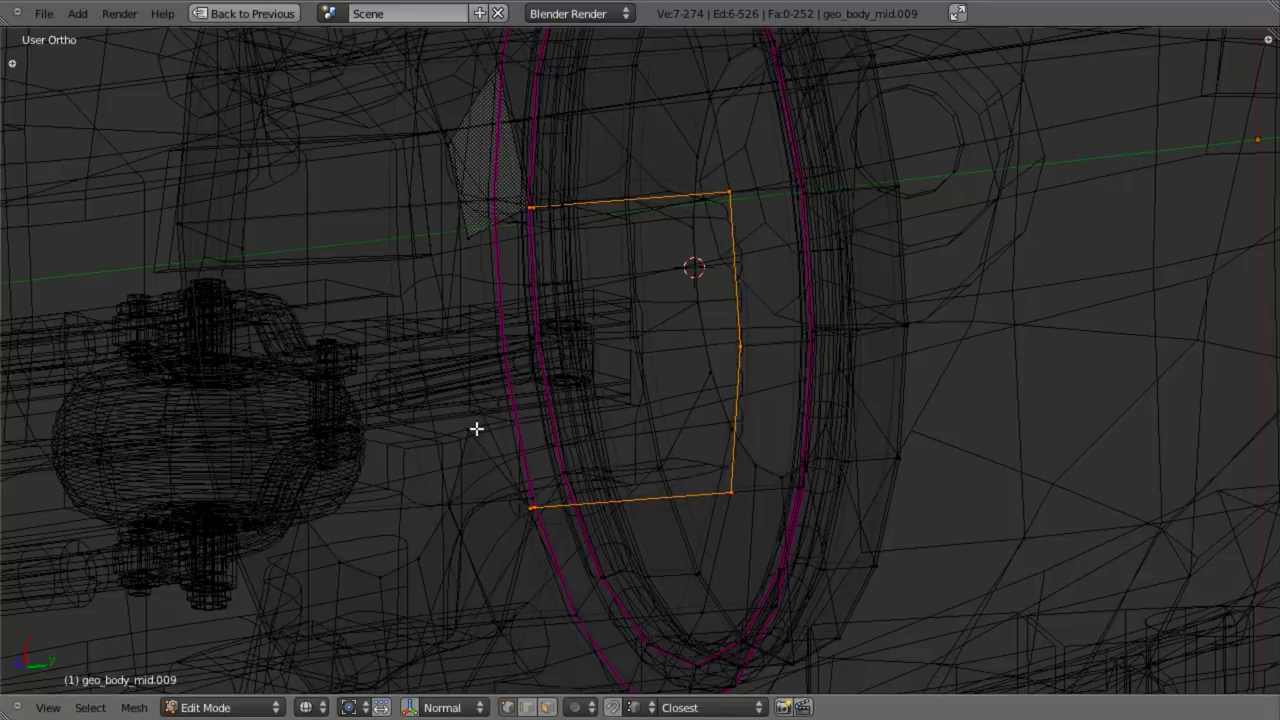
middle_drag(477, 429, 551, 373)
key(s)
right_click(471, 429)
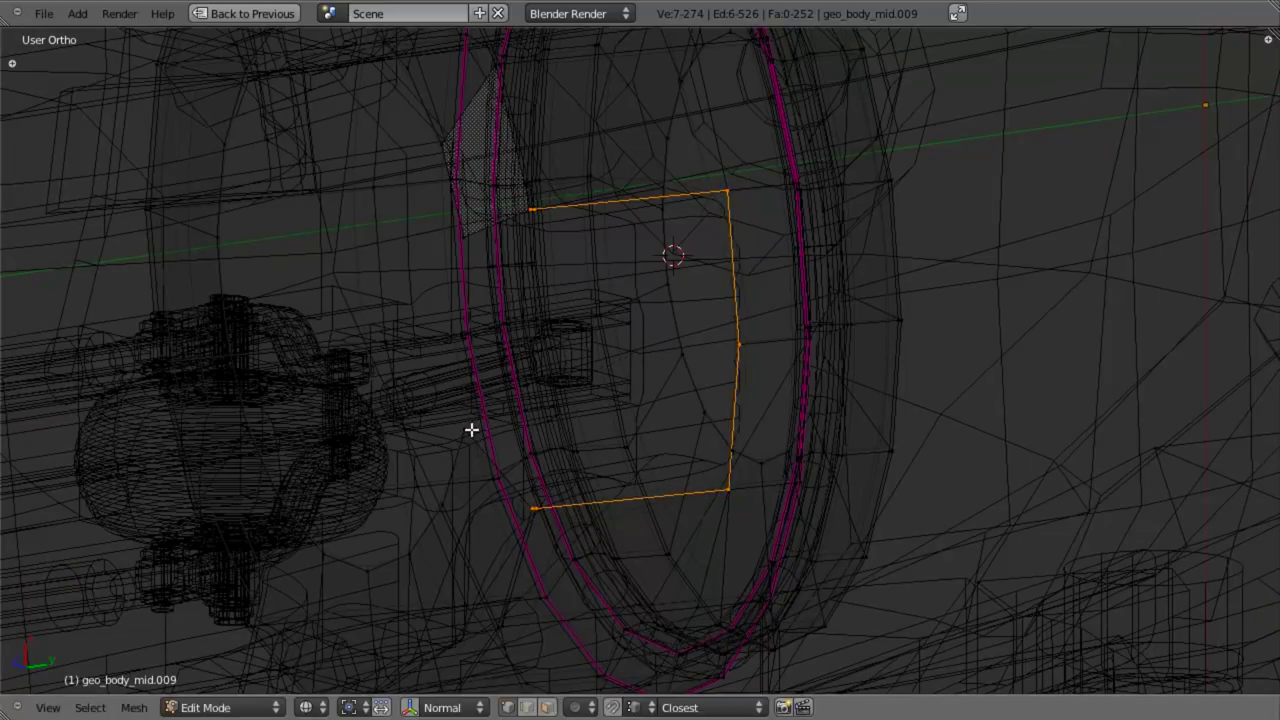
middle_drag(471, 429, 592, 421)
key(KP_1)
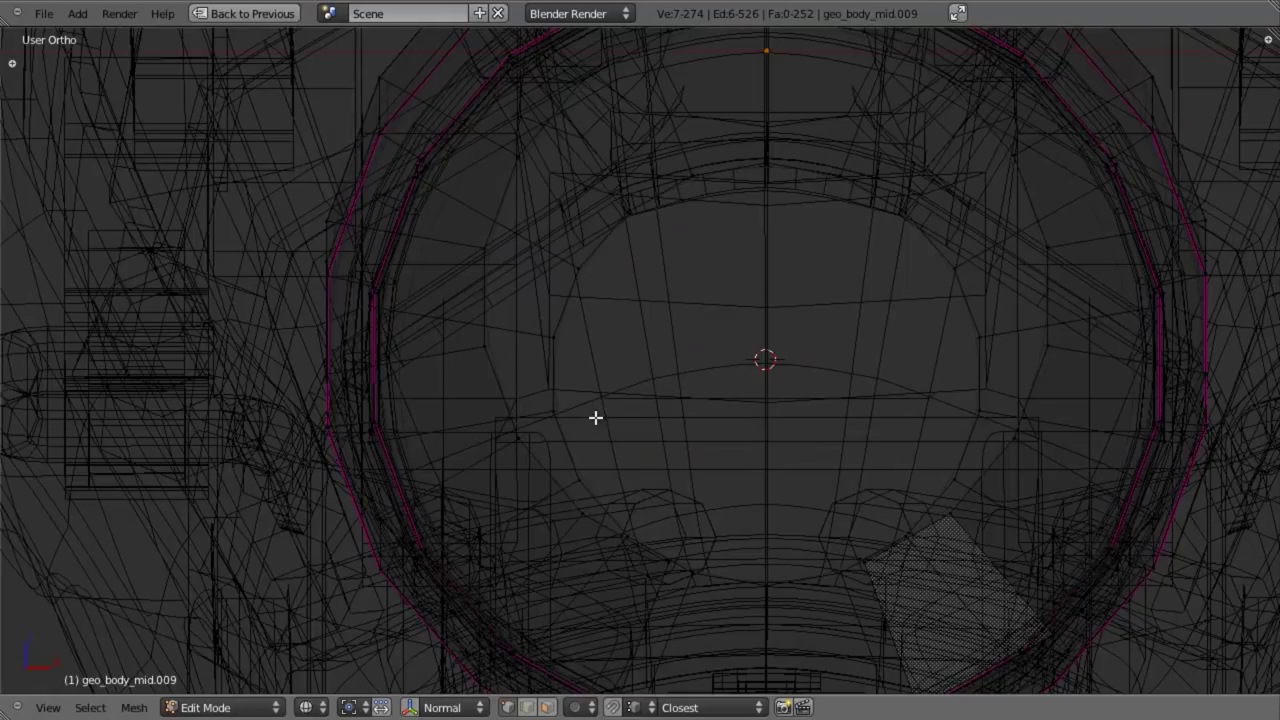
scroll(594, 418, down, 3)
key(KP_3)
scroll(676, 416, up, 3)
key(g)
key(z)
key(z)
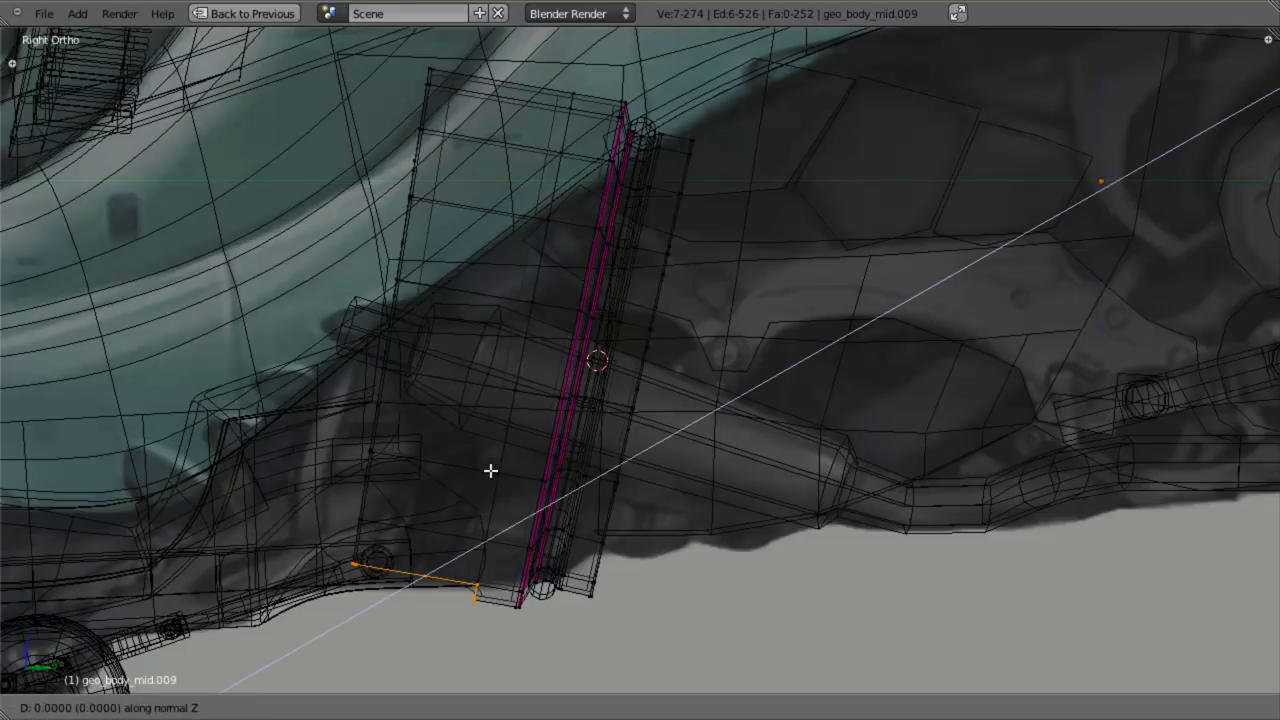
right_click(492, 467)
key(g)
key(y)
key(y)
right_click(491, 467)
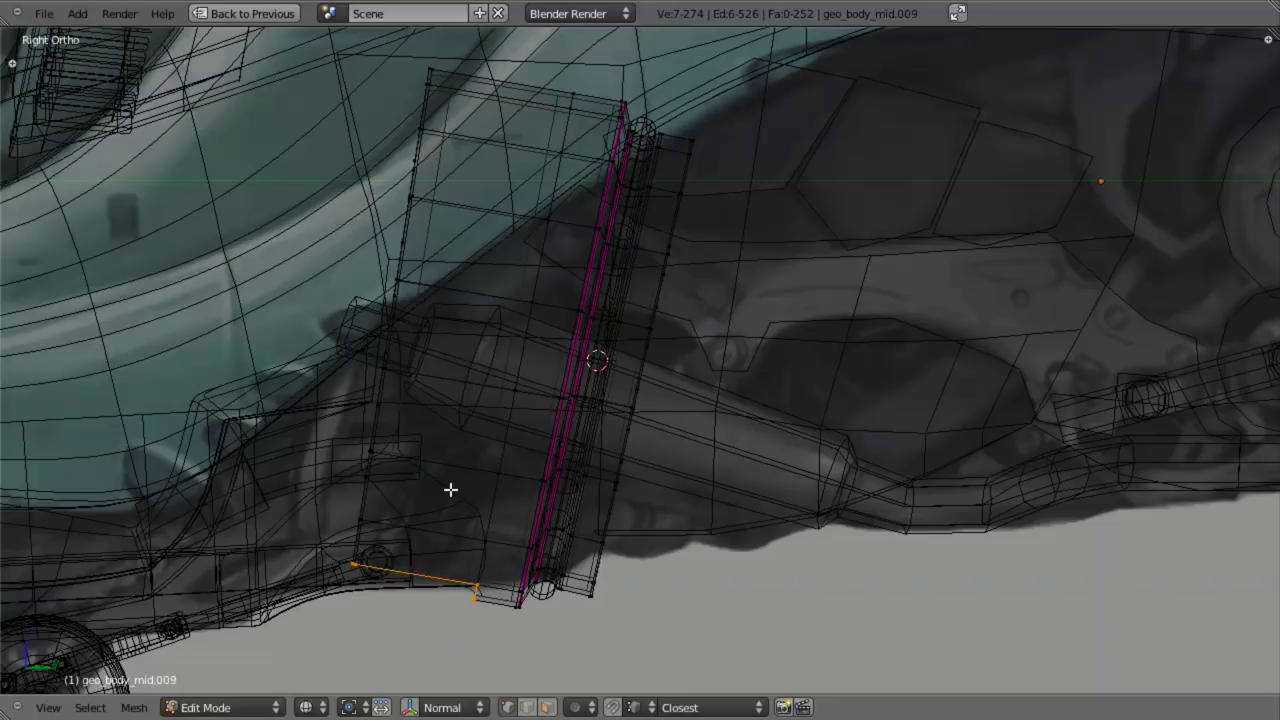
Step: Raise the extruded notch edge up into the ring body to form the notch's inner walls
shift+middle_drag(466, 478, 626, 343)
scroll(580, 338, up, 4)
middle_drag(457, 316, 557, 324)
key(e)
click(476, 337)
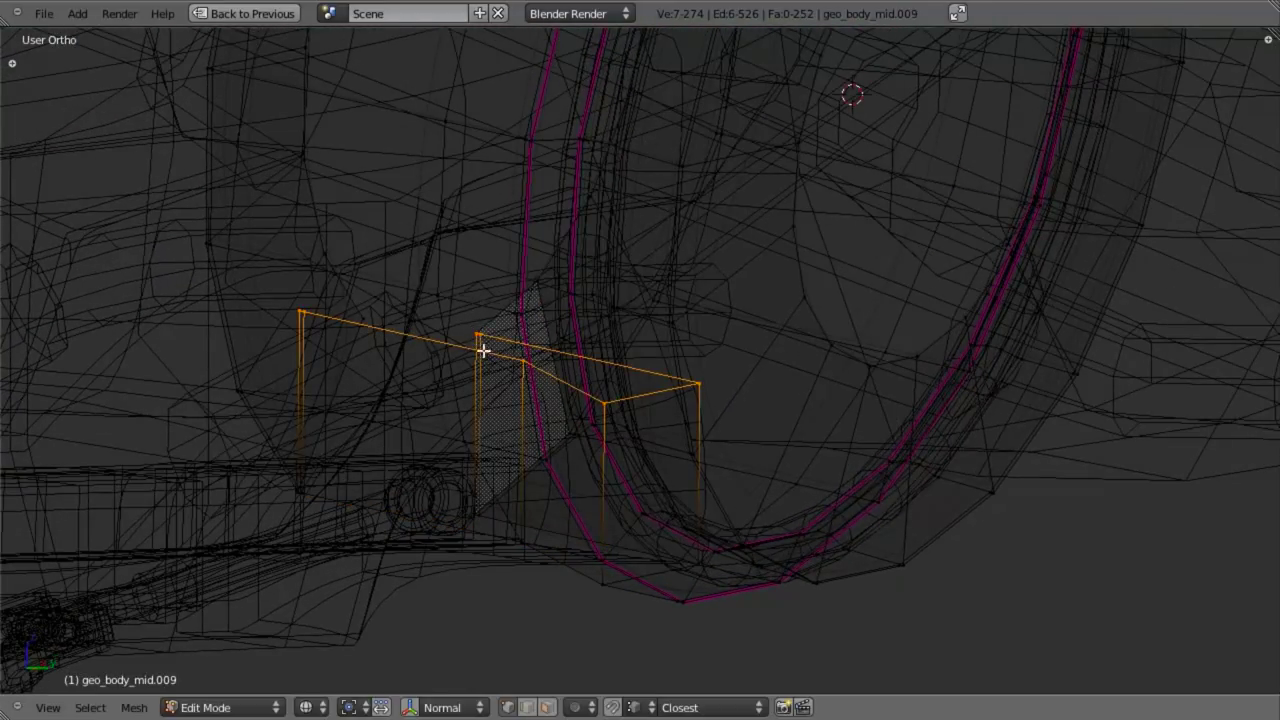
Step: Narrow the selection to four vertices on one side of the raised notch edge and reposition them freehand
middle_drag(483, 351, 591, 257)
scroll(590, 254, up, 3)
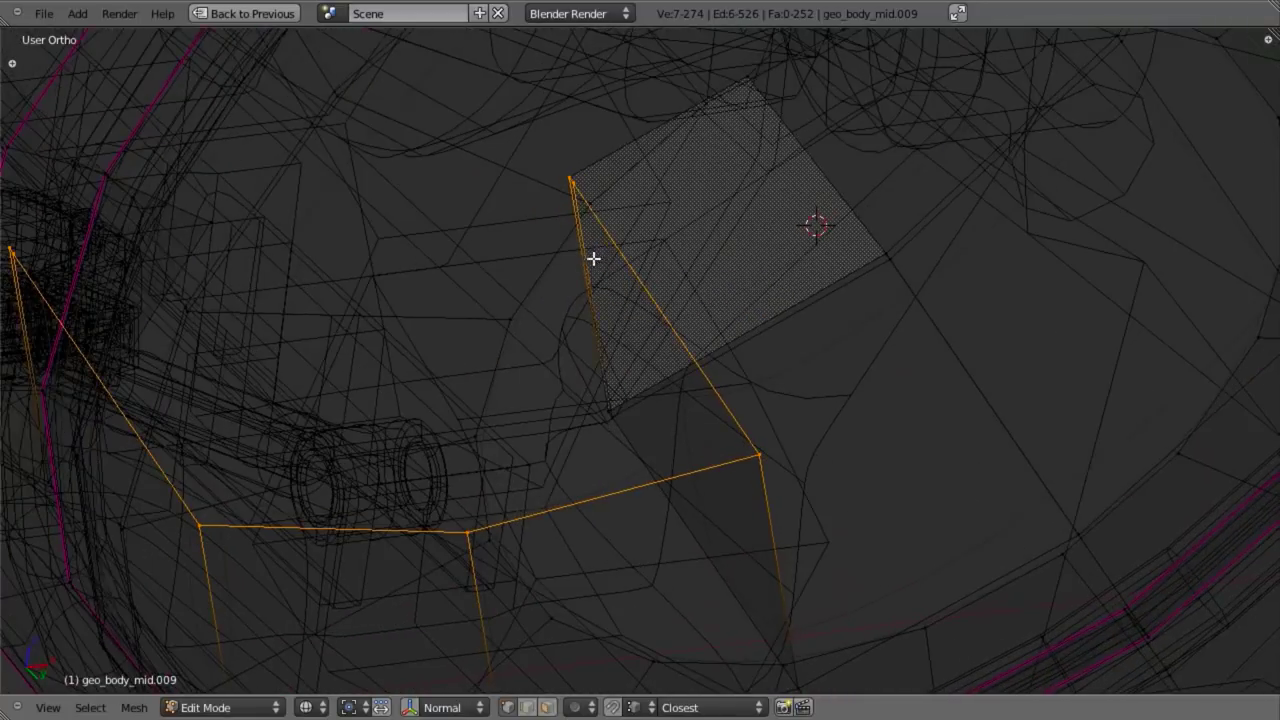
scroll(591, 257, down, 4)
middle_drag(623, 315, 743, 499)
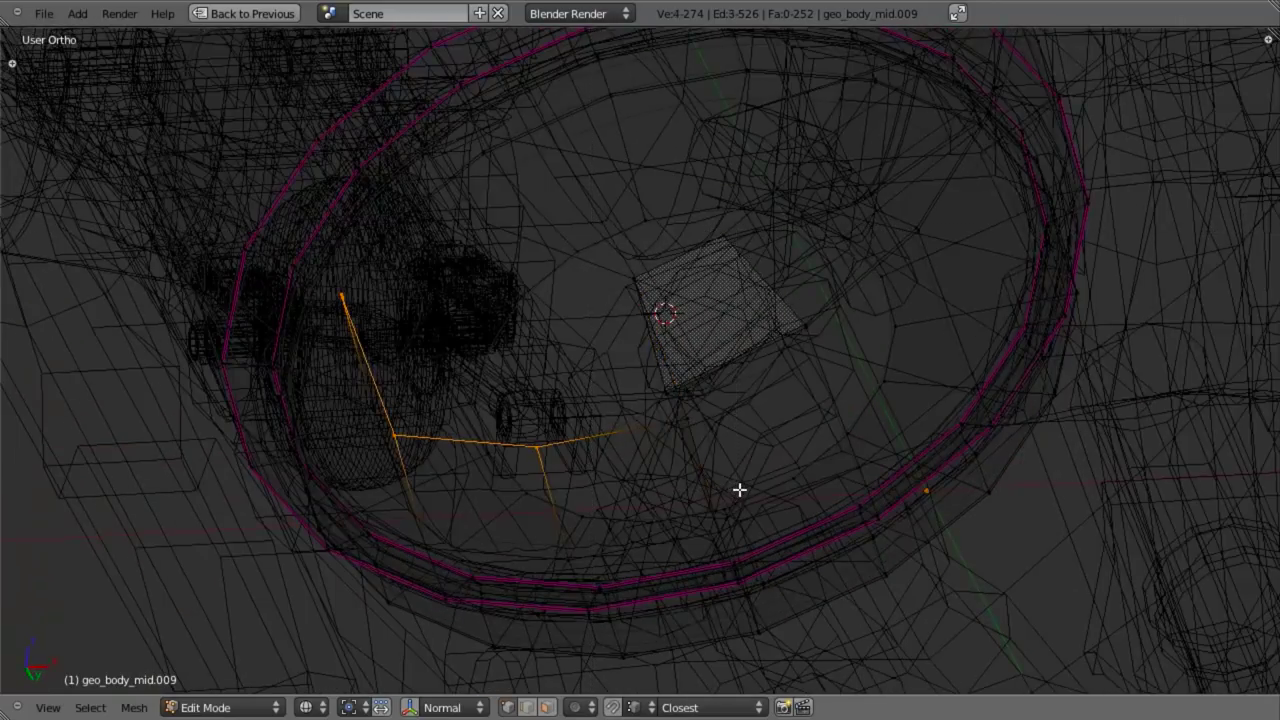
scroll(570, 415, up, 1)
middle_drag(434, 373, 490, 300)
key(g)
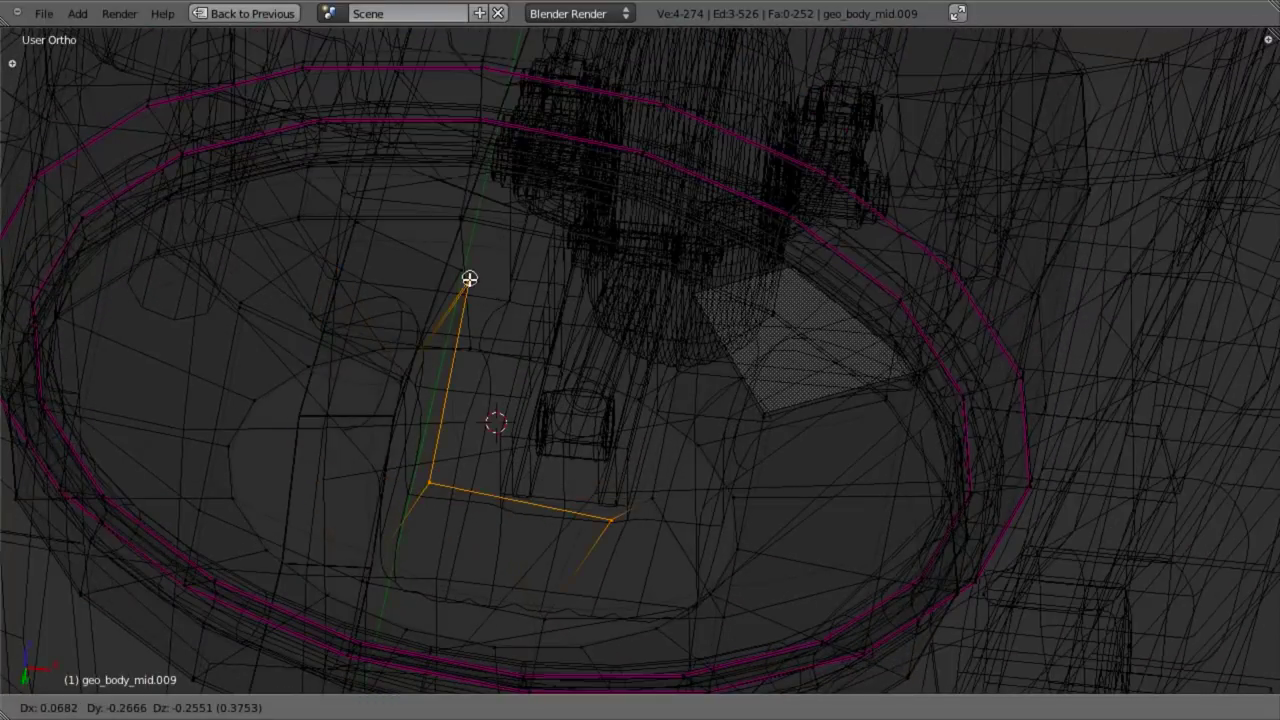
click(463, 270)
middle_drag(833, 424, 628, 487)
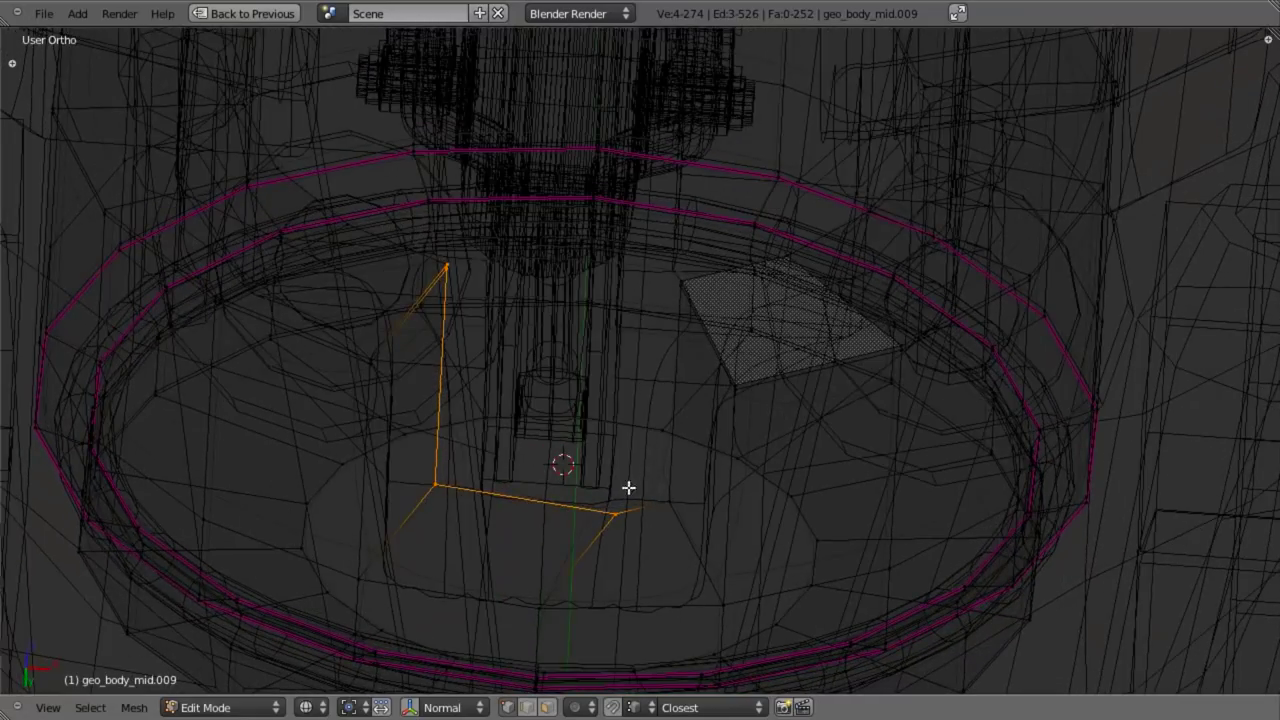
Step: Snap the 3D cursor to a corner vertex of the notch and align the neighbouring stray vertex to it
key(a)
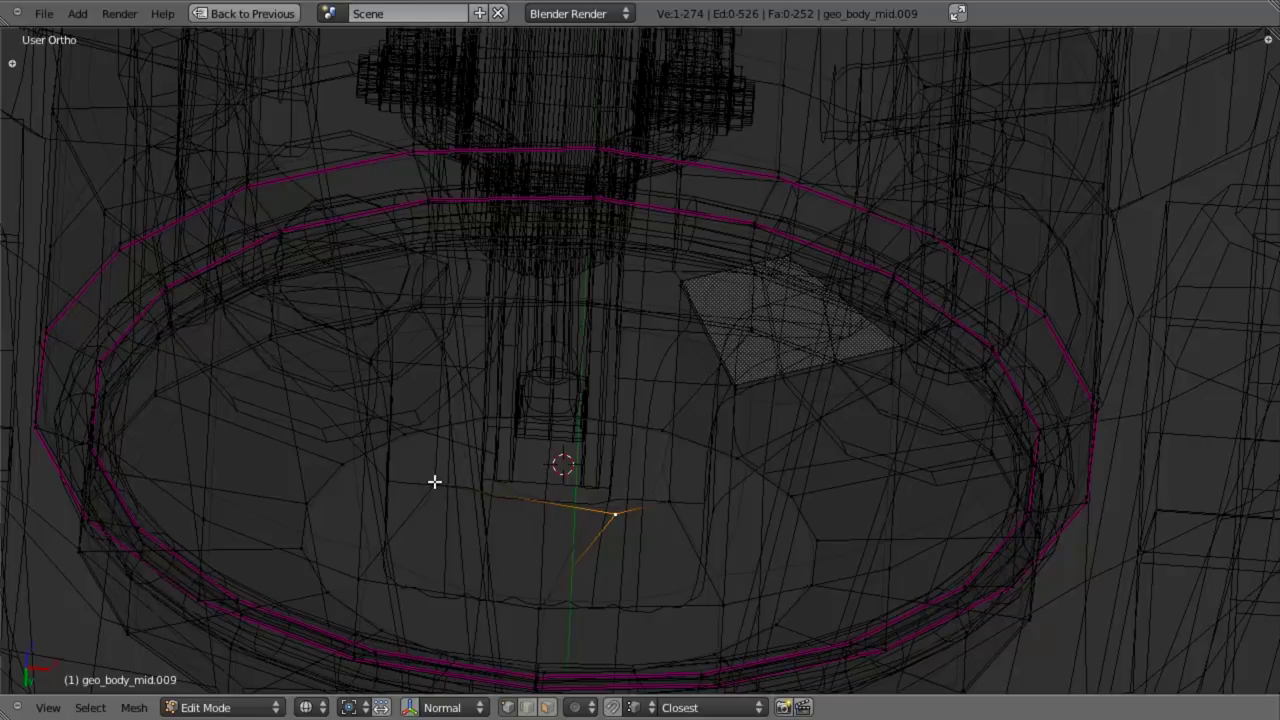
key(shift+s)
click(634, 460)
key(a)
key(shift+s)
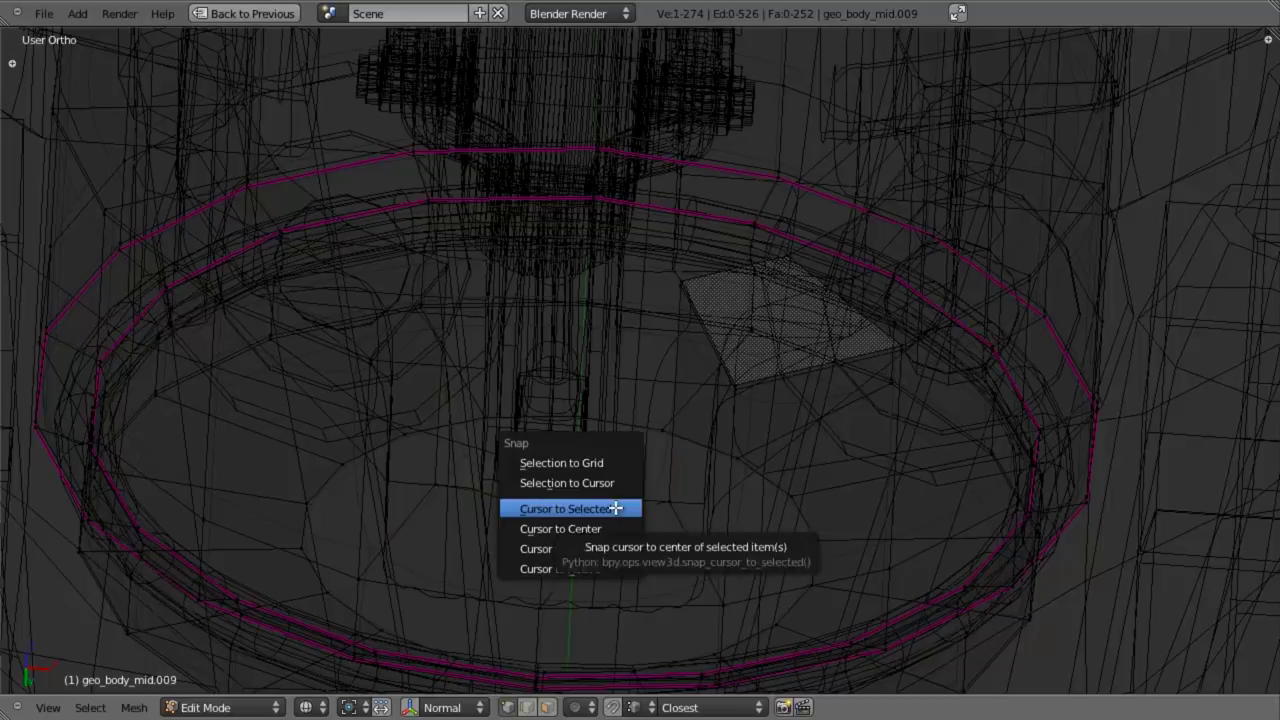
click(621, 481)
middle_drag(620, 477, 575, 419)
scroll(397, 415, up, 4)
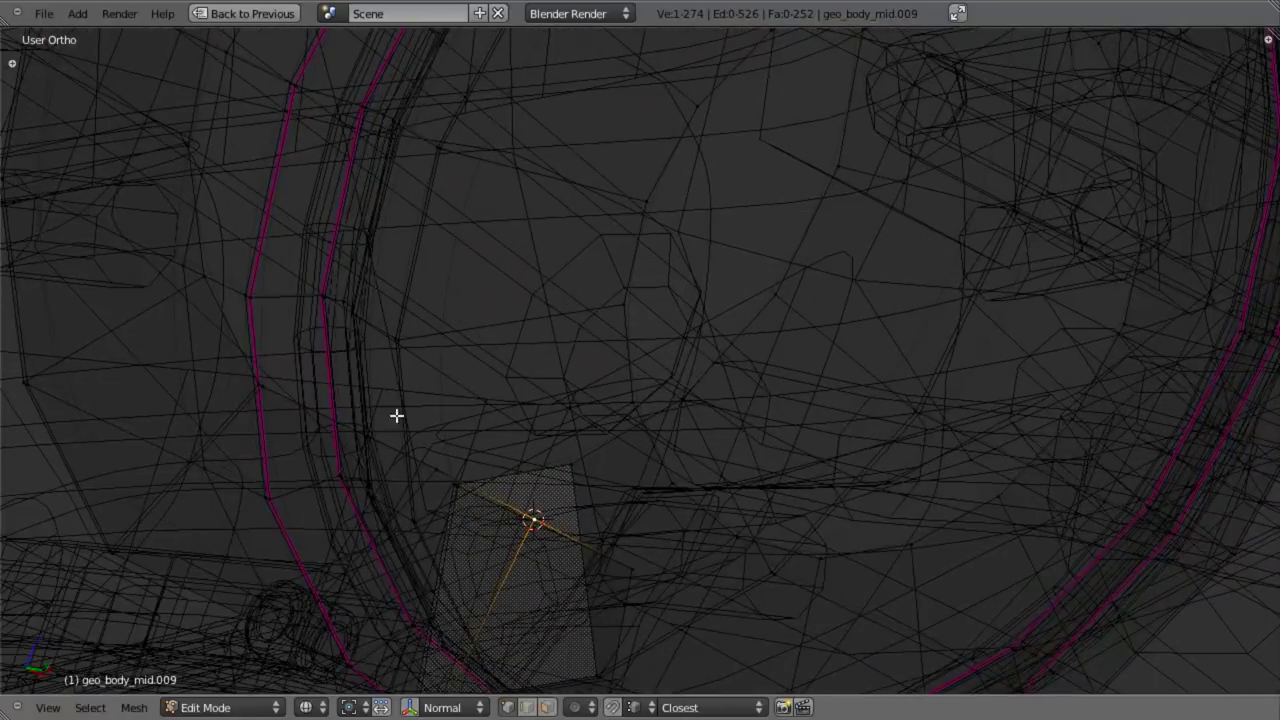
Step: Select the whole ring mesh, keep all its geometry visible, and remove the doubled vertices
right_click(227, 374)
key(a)
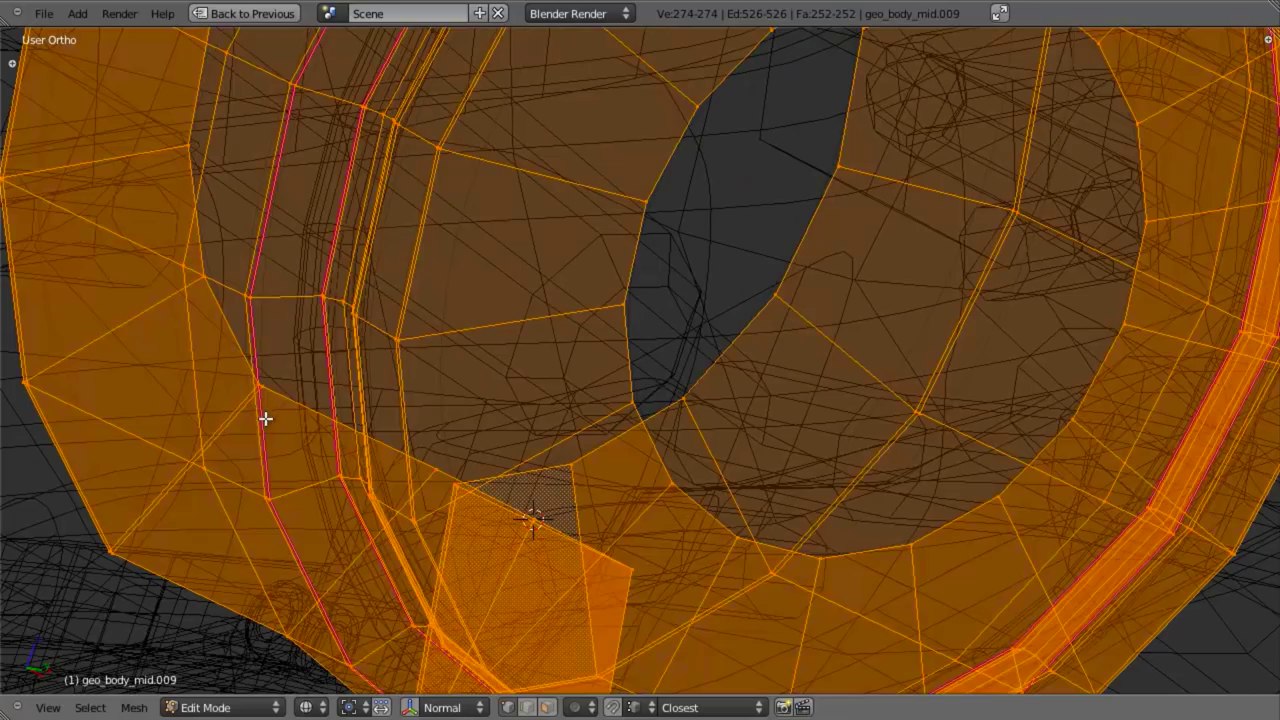
click(133, 707)
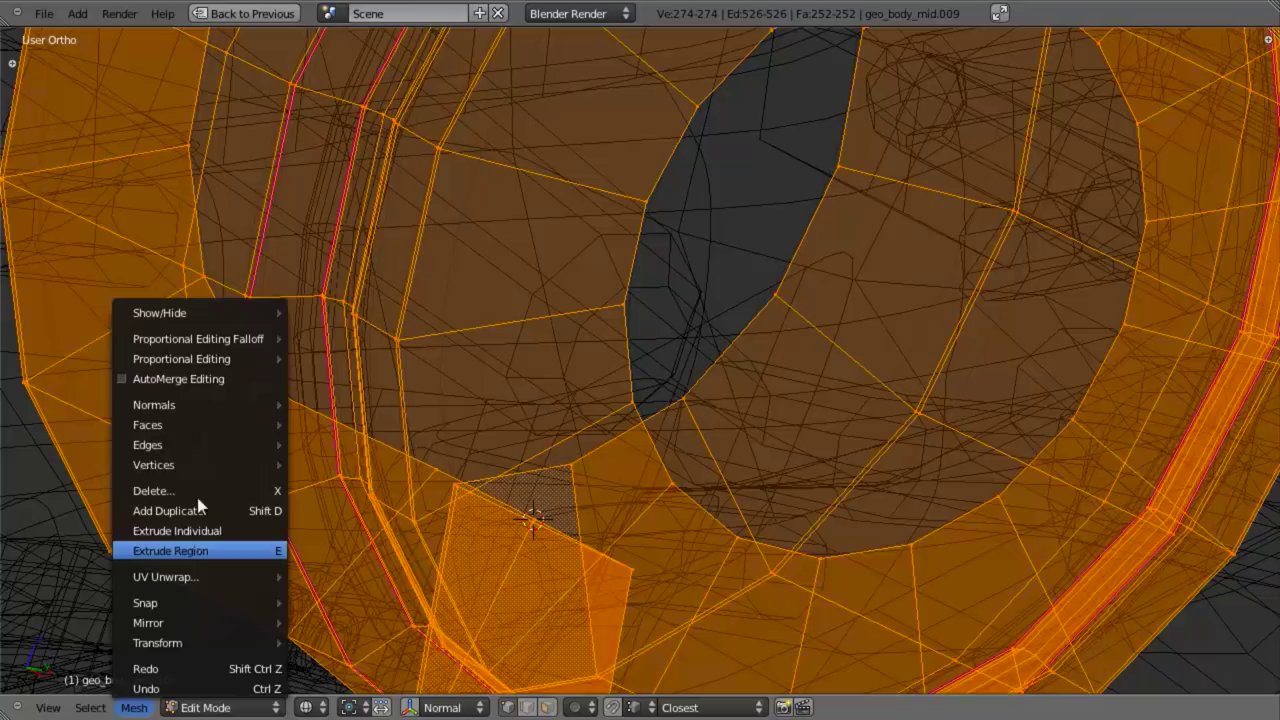
click(200, 377)
key(w)
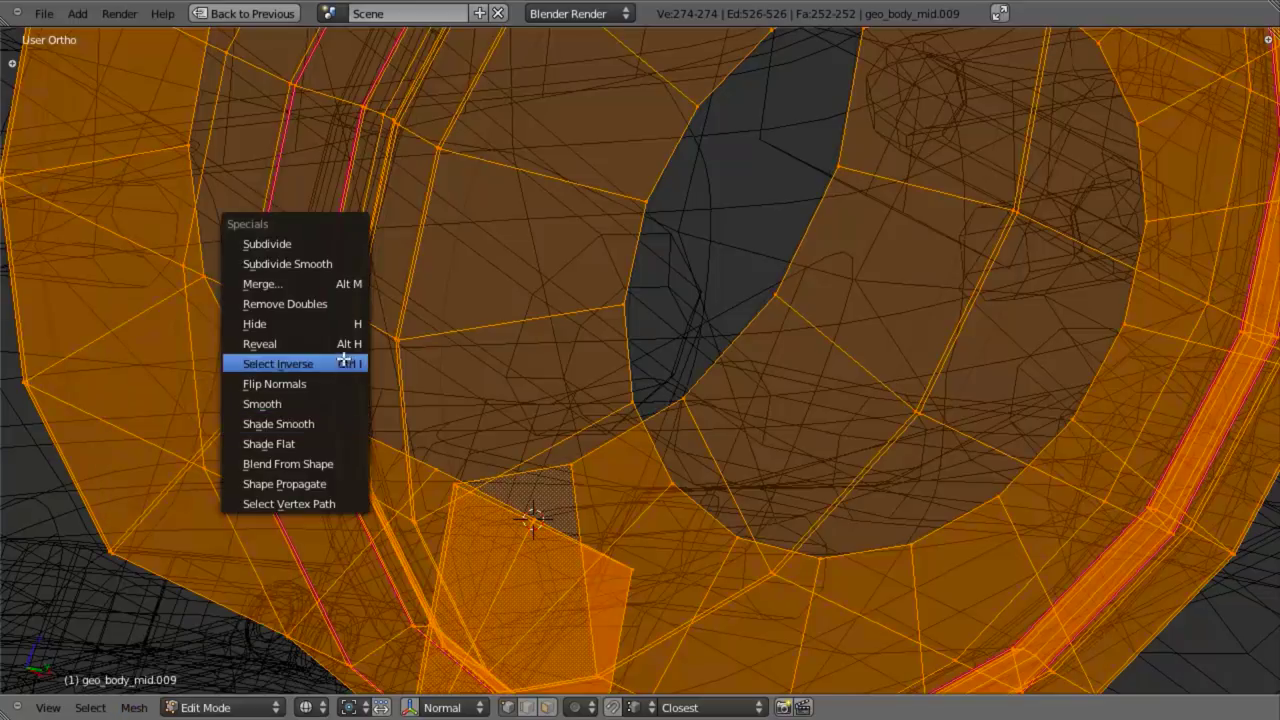
click(335, 316)
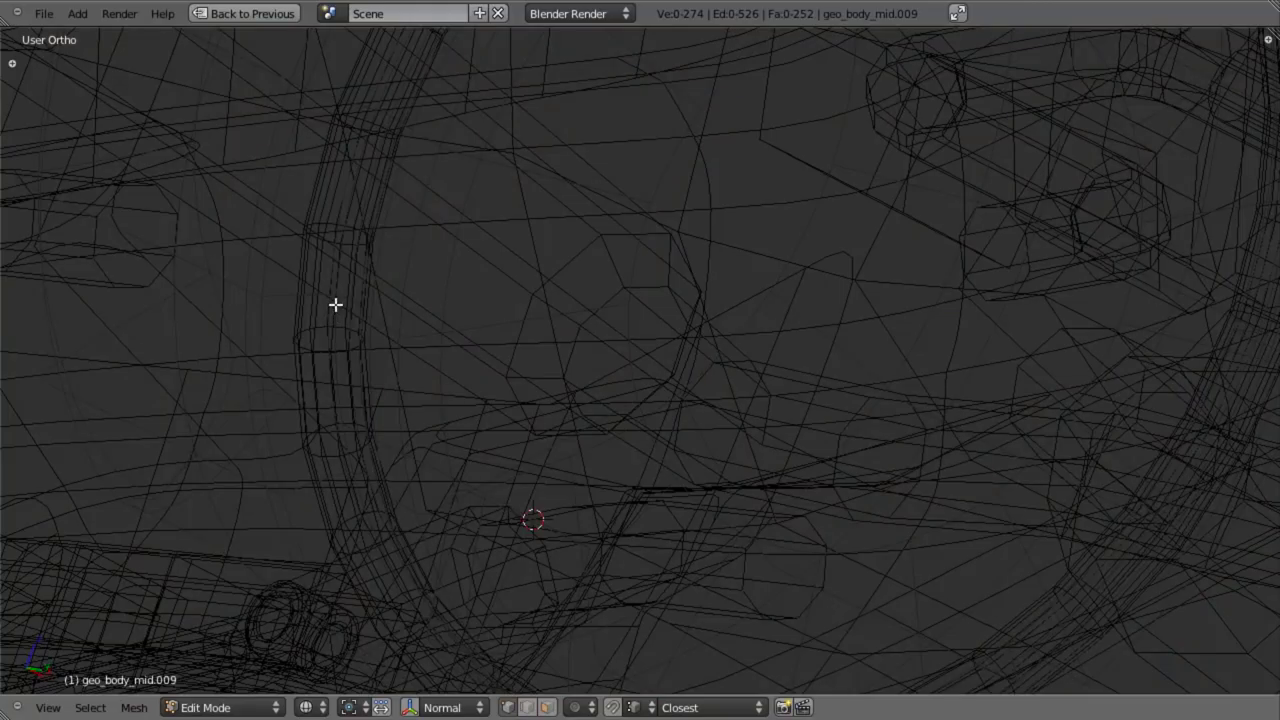
key(alt+h)
key(w)
click(335, 284)
scroll(718, 553, down, 3)
key(z)
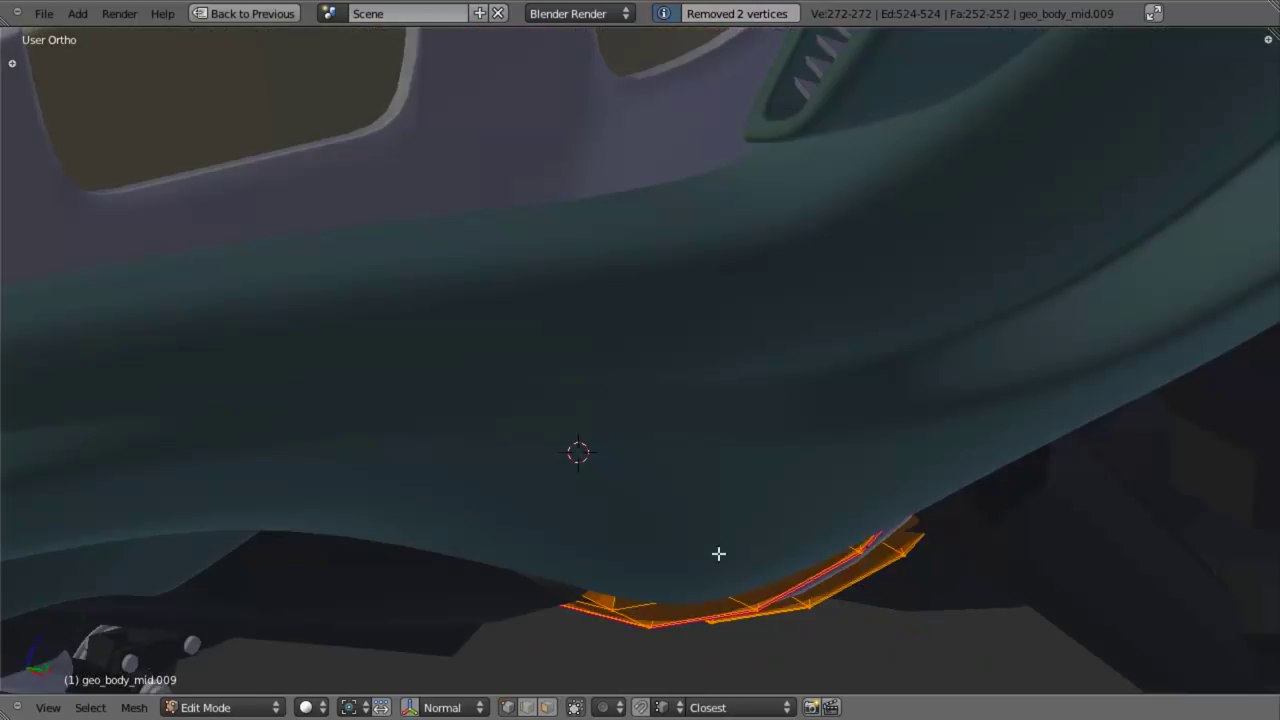
Step: Add a loop cut around the ring wall on both sides of the notch, slid close to the notch's front corners
middle_drag(718, 553, 709, 329)
scroll(680, 397, up, 2)
scroll(709, 329, up, 2)
key(Tab)
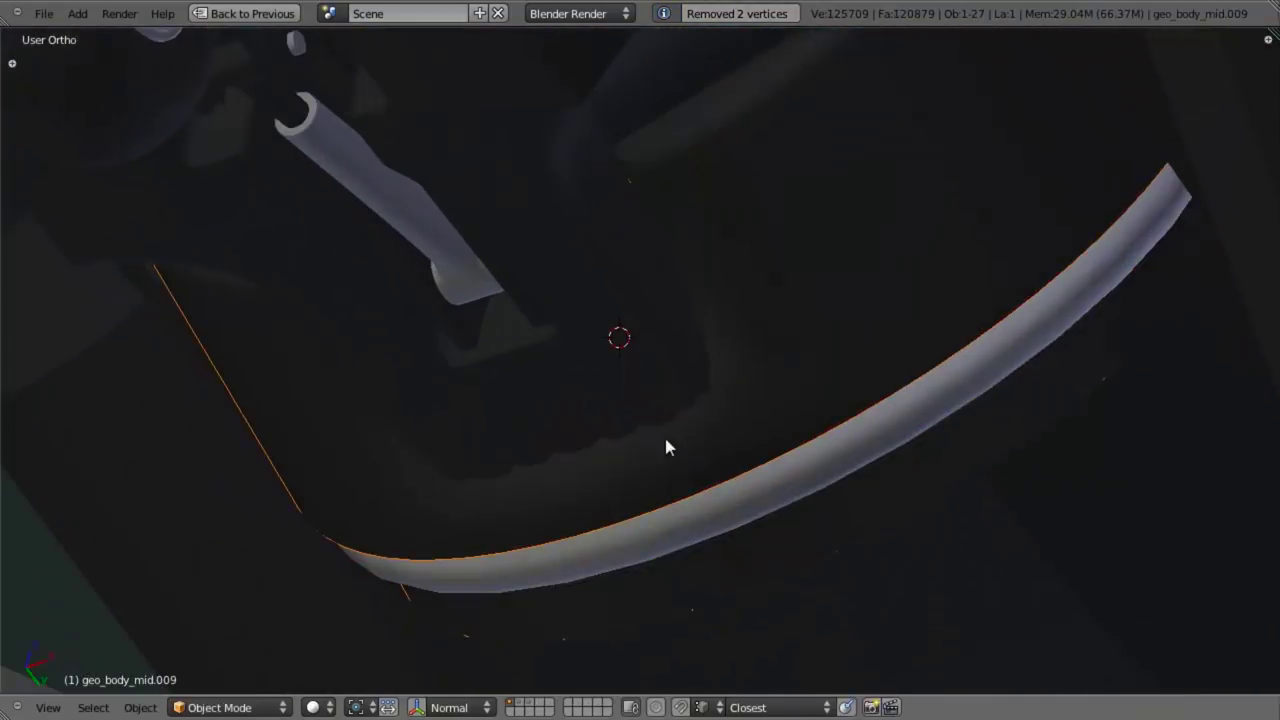
scroll(666, 440, down, 3)
middle_drag(666, 440, 620, 406)
key(Tab)
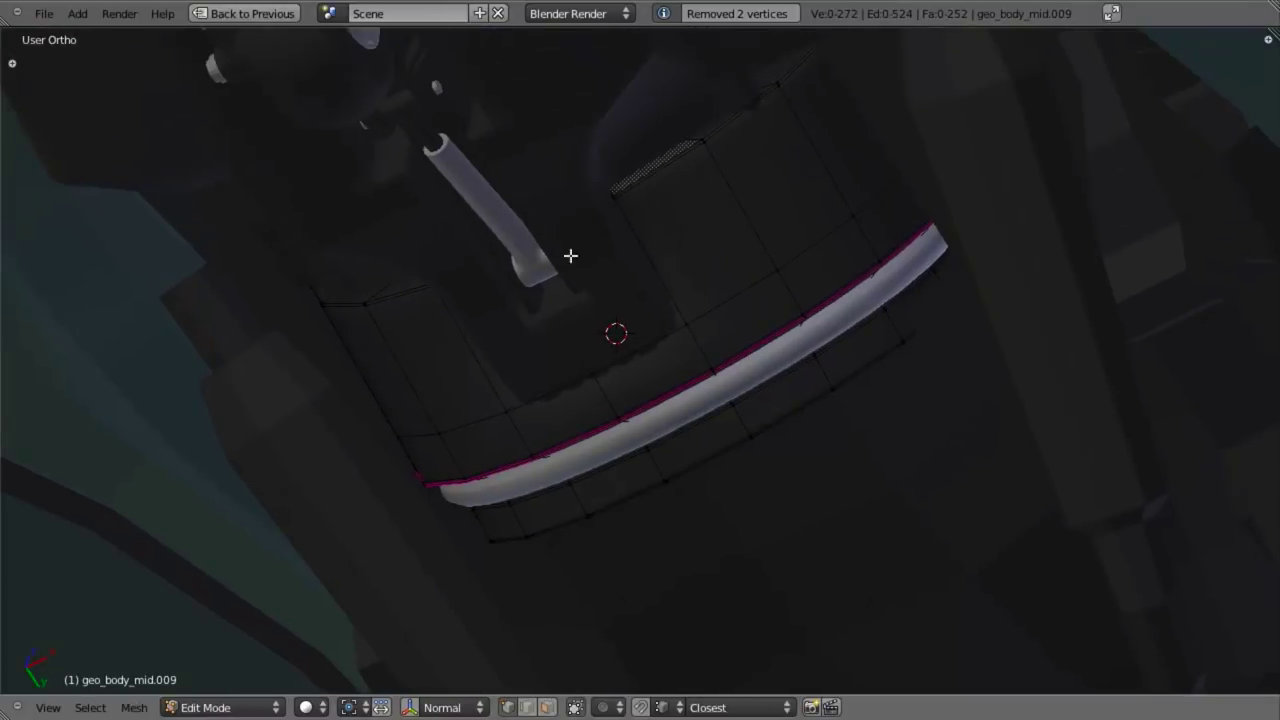
middle_drag(570, 256, 680, 166)
key(ctrl+r)
click(722, 142)
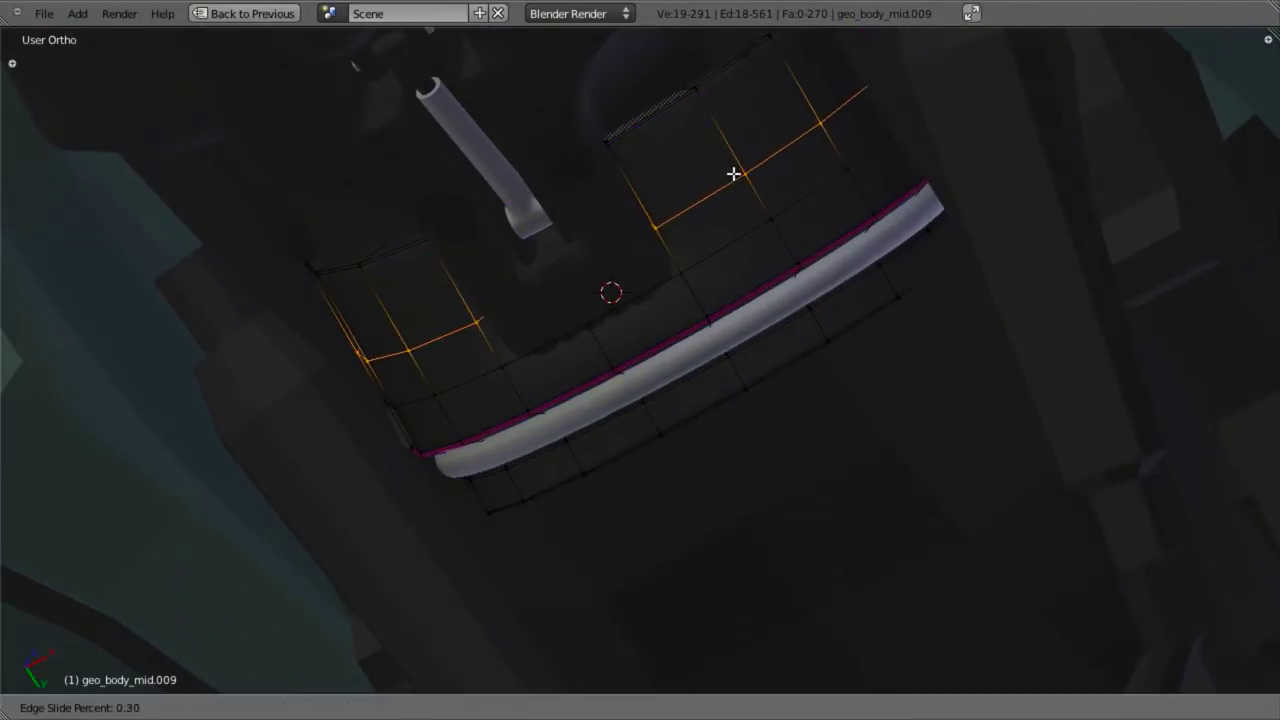
click(754, 206)
key(a)
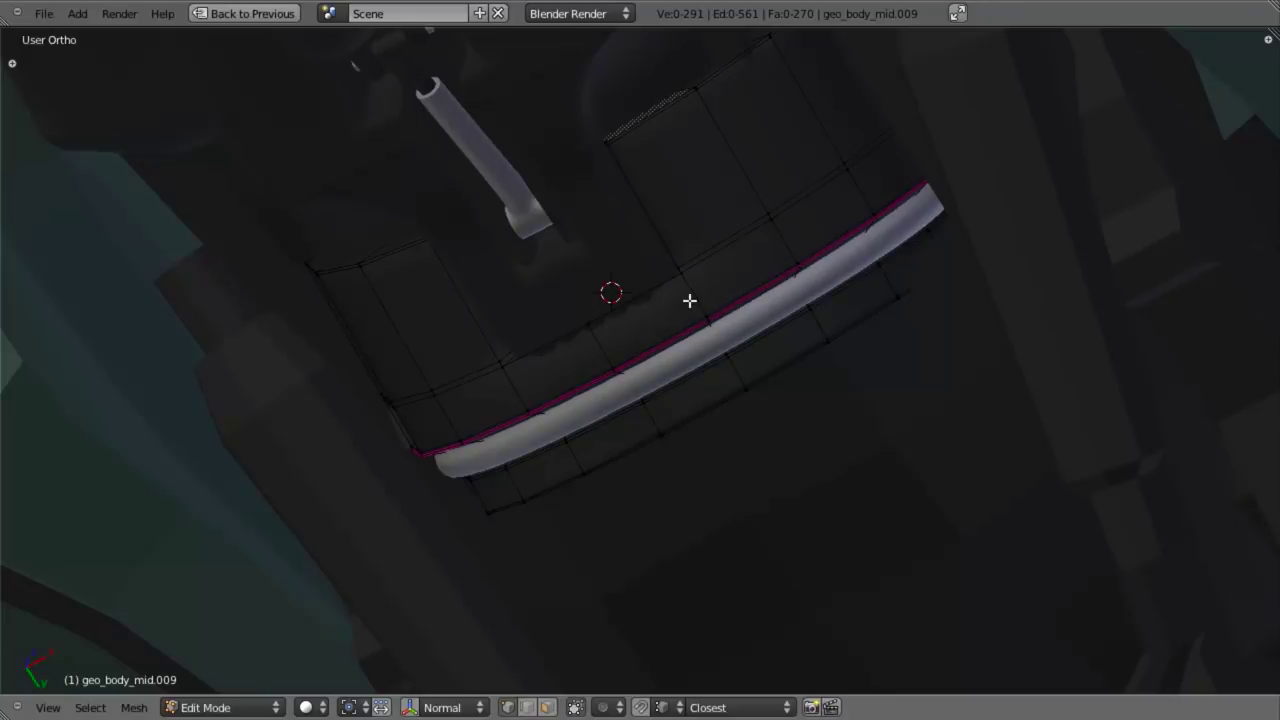
Step: Add a loop cut around the band between the notch and the rim, slid close to the notch's front edge
key(ctrl+r)
click(692, 290)
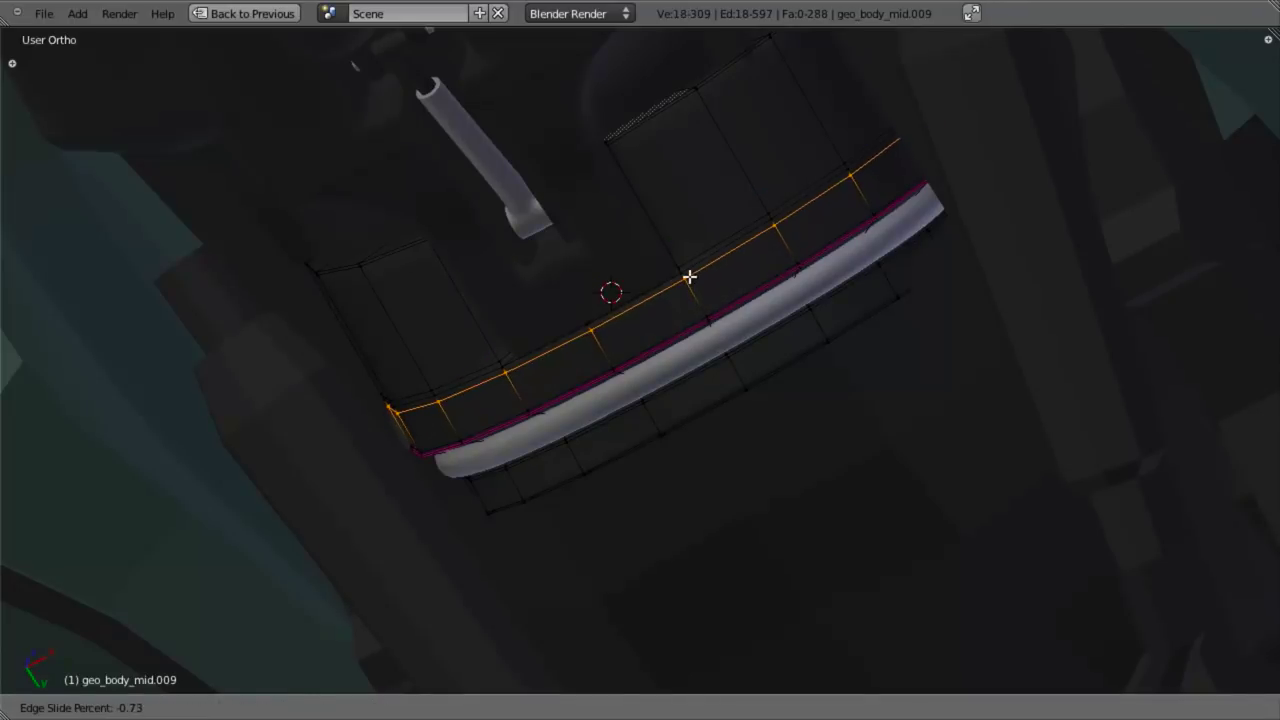
click(690, 277)
middle_drag(690, 277, 540, 409)
scroll(540, 407, up, 3)
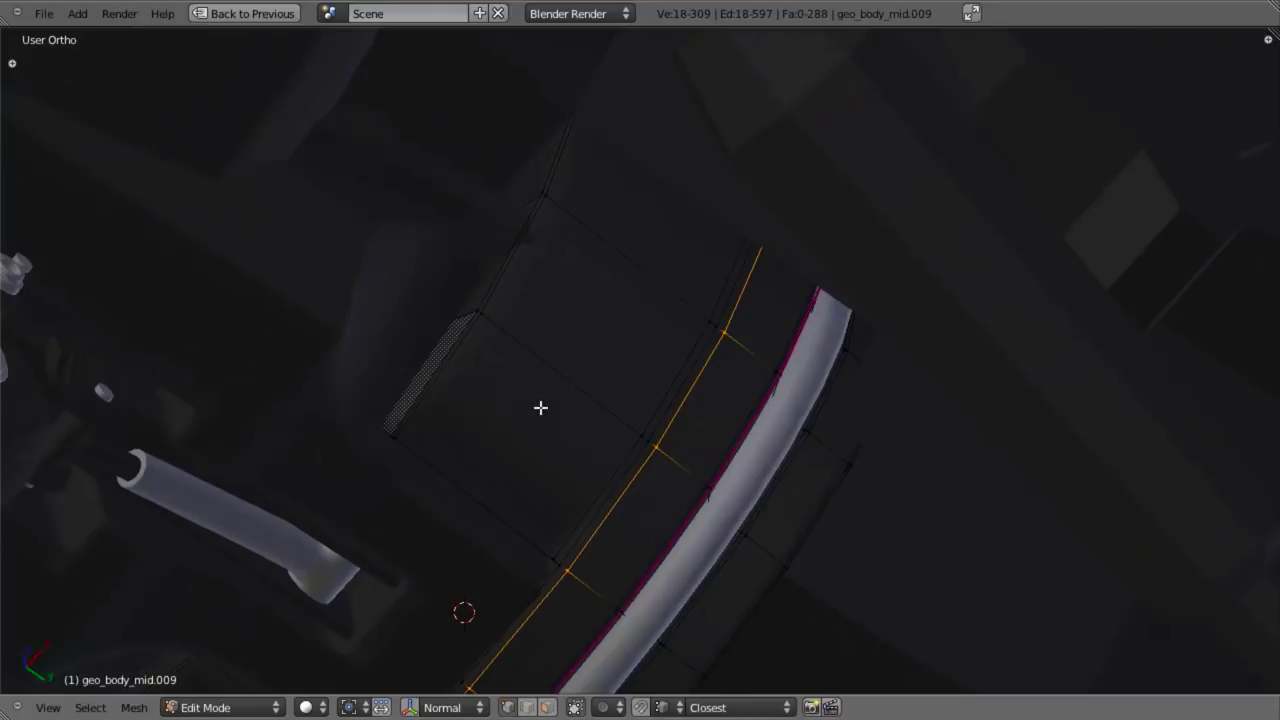
Step: Select the notch outline along both sides and the front edge, crease it, and check the smoothed result
key(Tab)
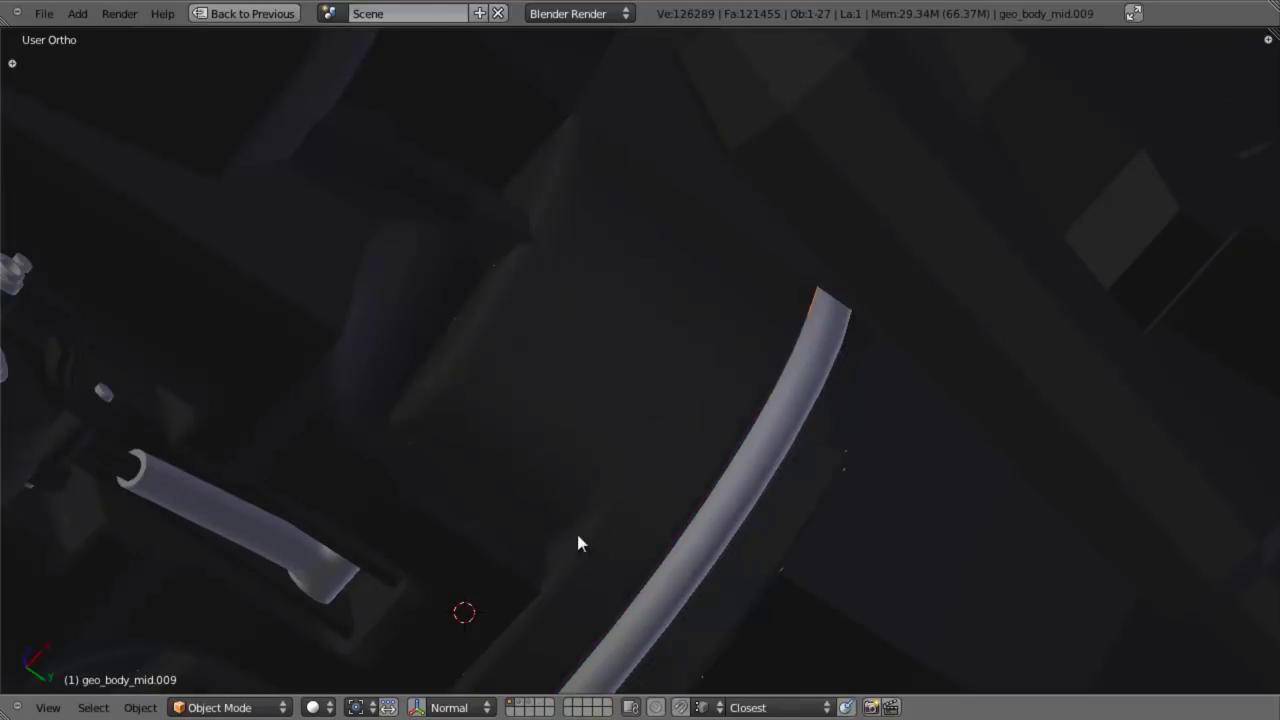
key(Tab)
middle_drag(554, 551, 704, 349)
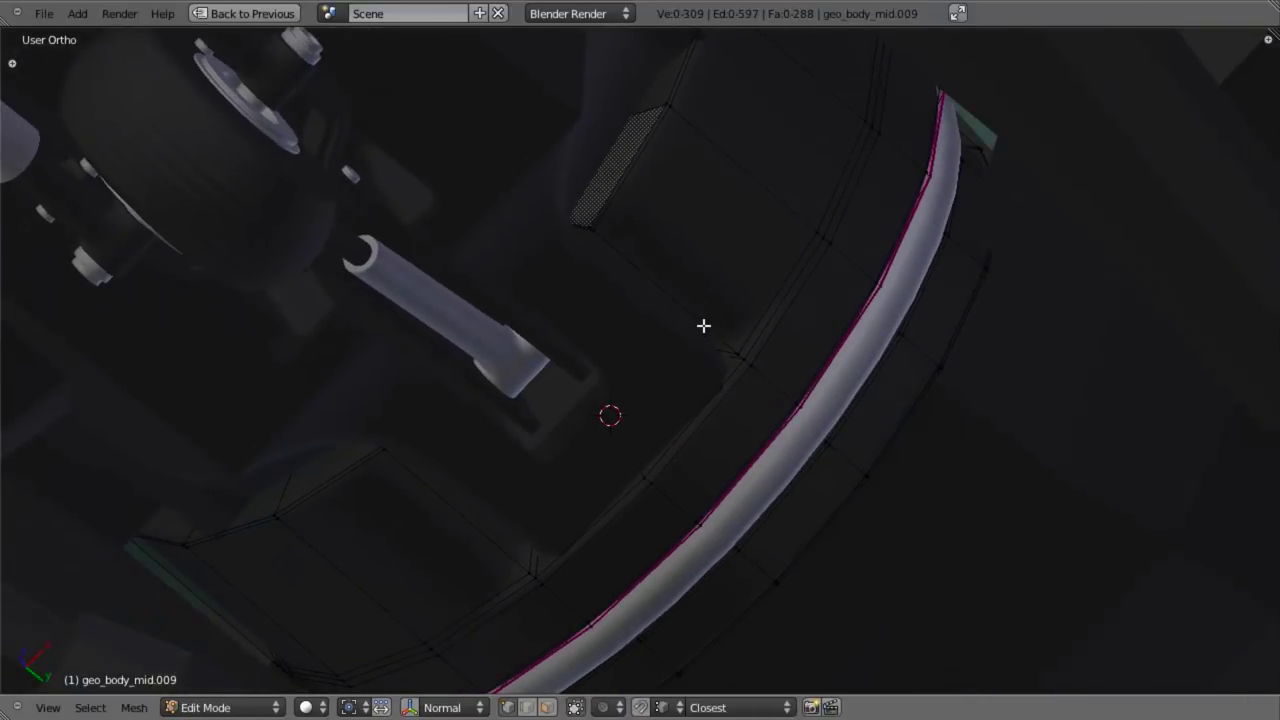
alt+right_click(704, 325)
alt+shift+right_click(456, 512)
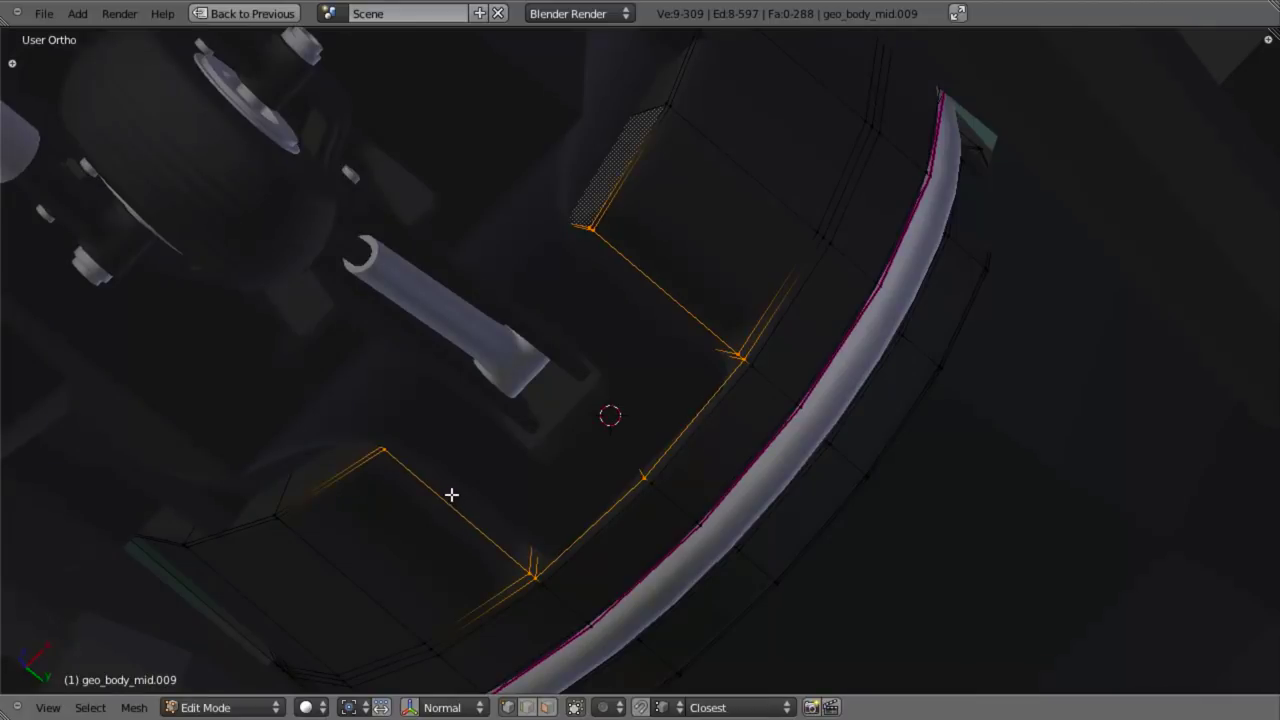
key(z)
key(z)
key(shift+e)
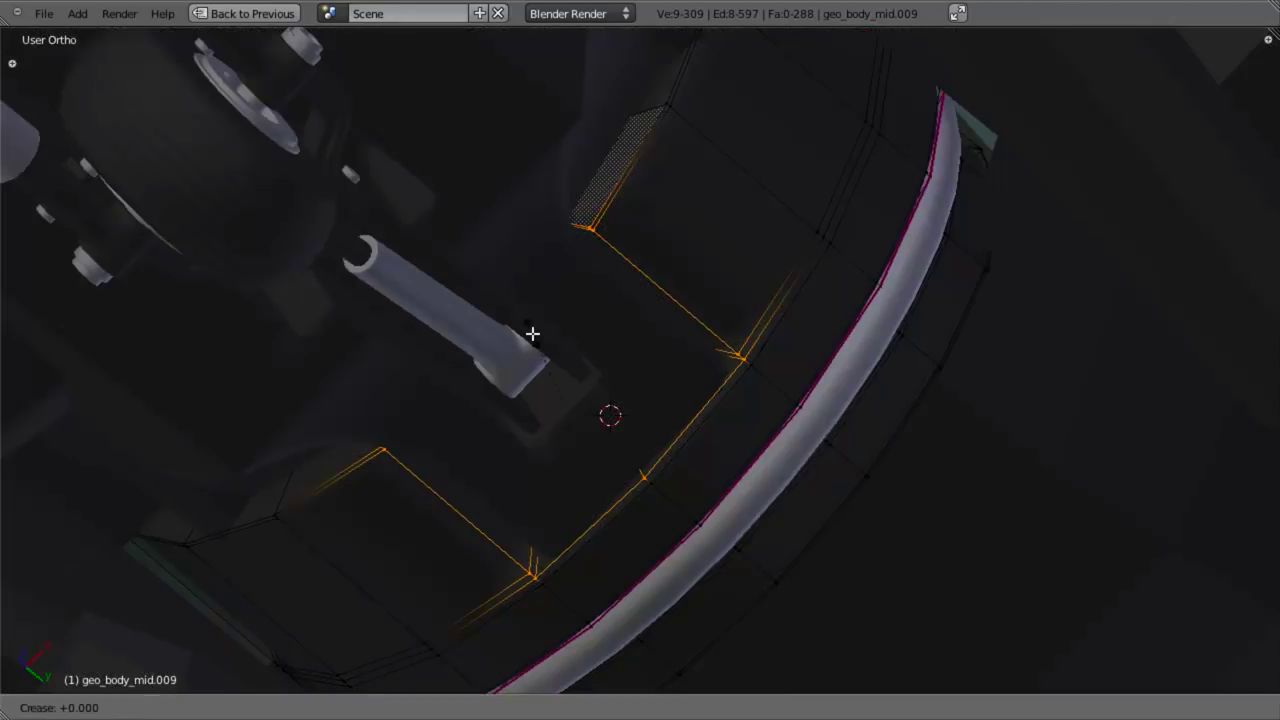
key(Return)
key(Tab)
scroll(632, 370, down, 3)
middle_drag(632, 370, 639, 402)
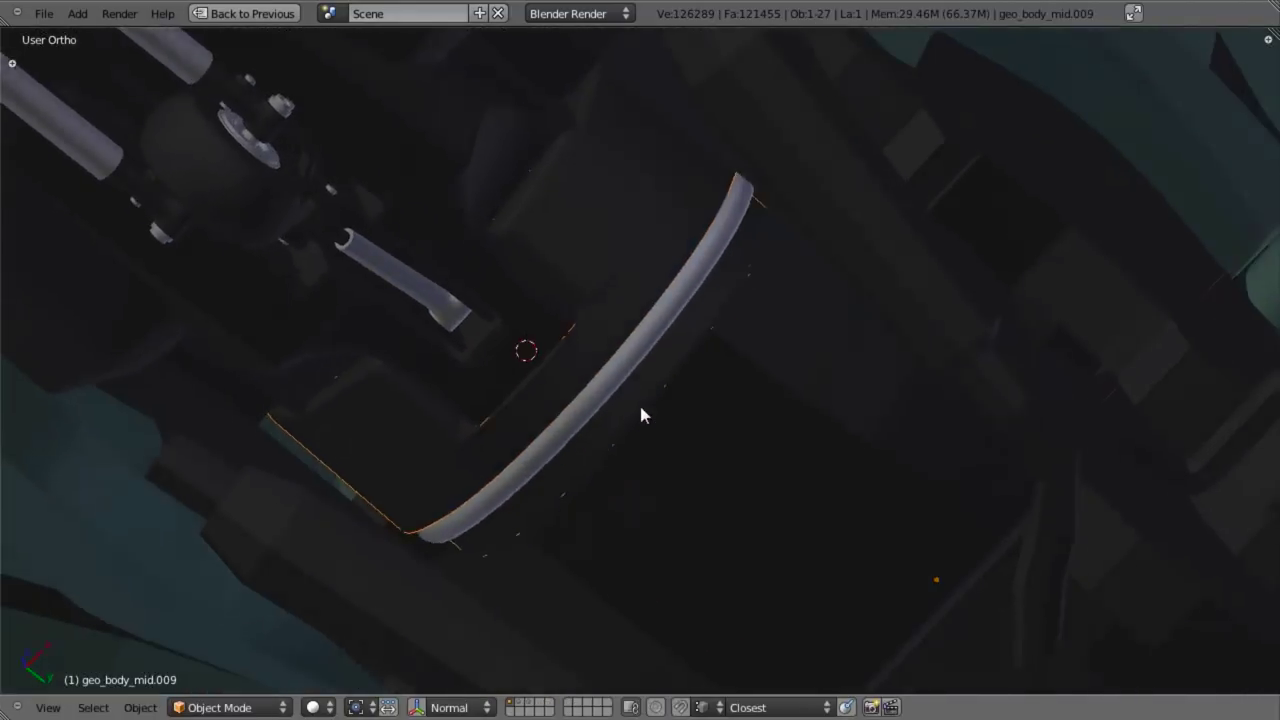
Step: Select the short wall edges at the notch's two front corners and crease them
scroll(639, 401, up, 5)
key(Tab)
middle_drag(531, 329, 606, 423)
key(z)
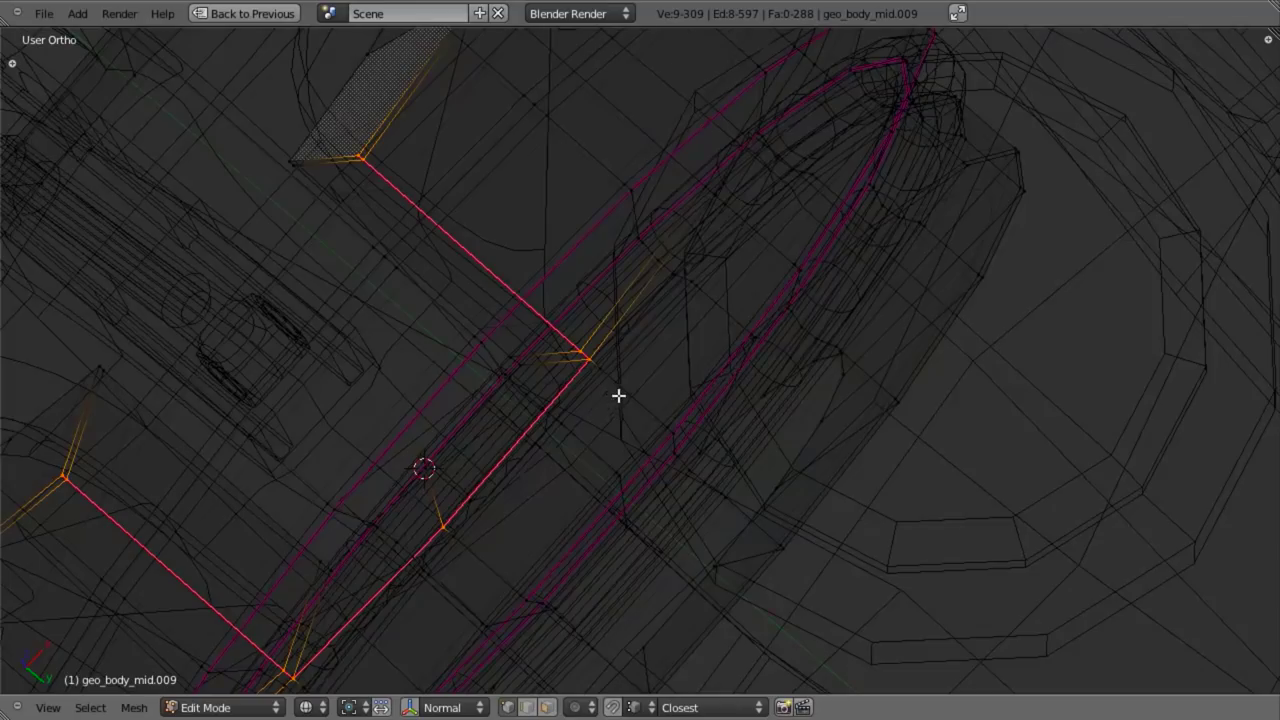
middle_drag(490, 474, 430, 522)
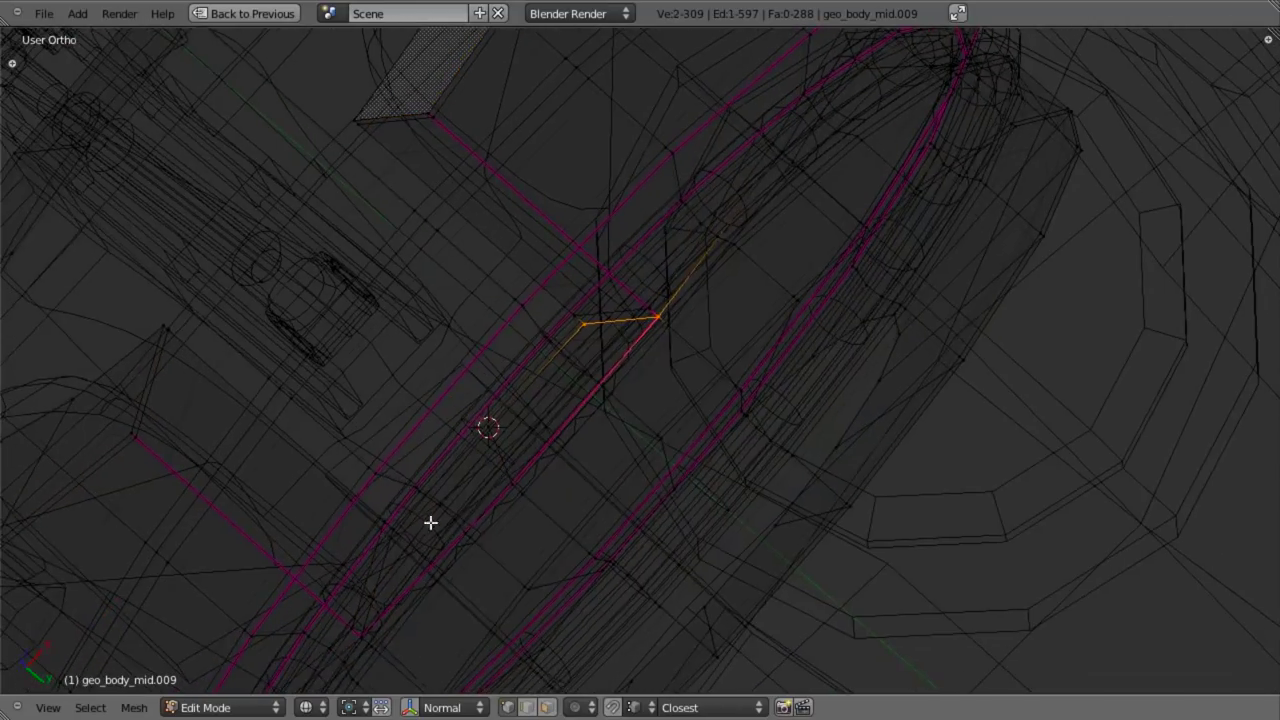
alt+shift+click(371, 583)
alt+shift+click(373, 583)
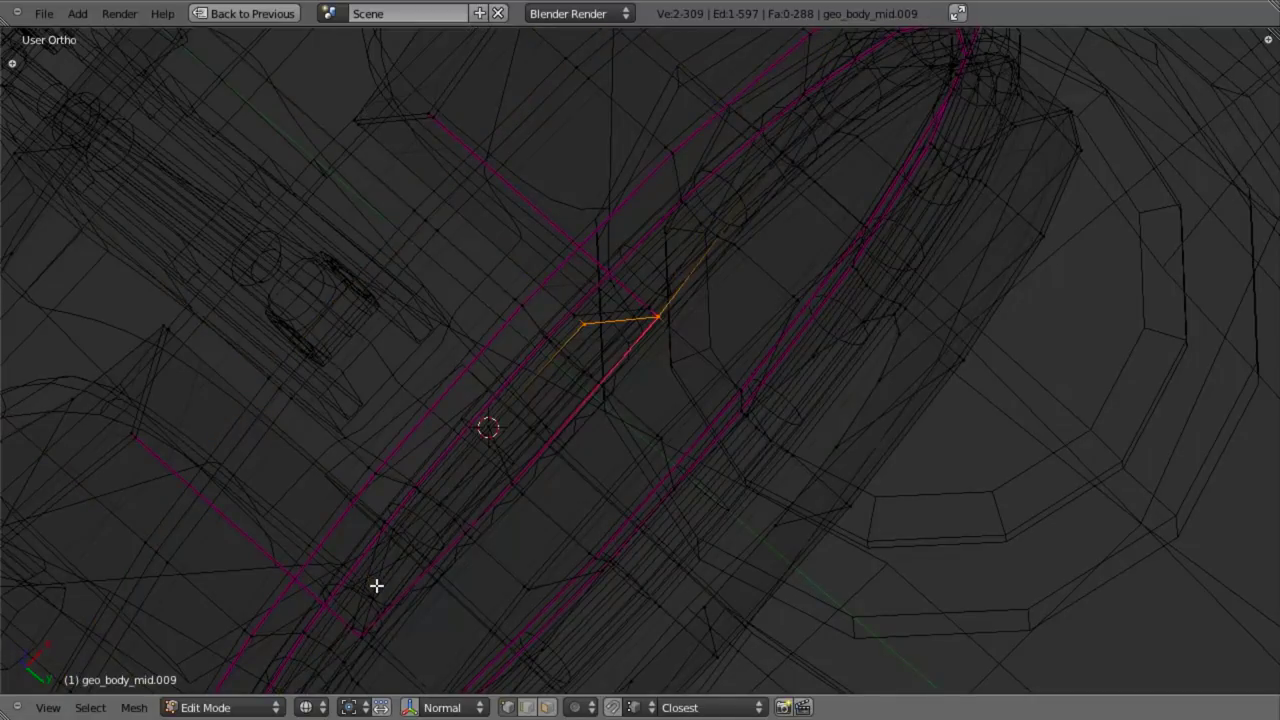
alt+shift+click(373, 585)
alt+shift+click(373, 585)
alt+shift+click(370, 582)
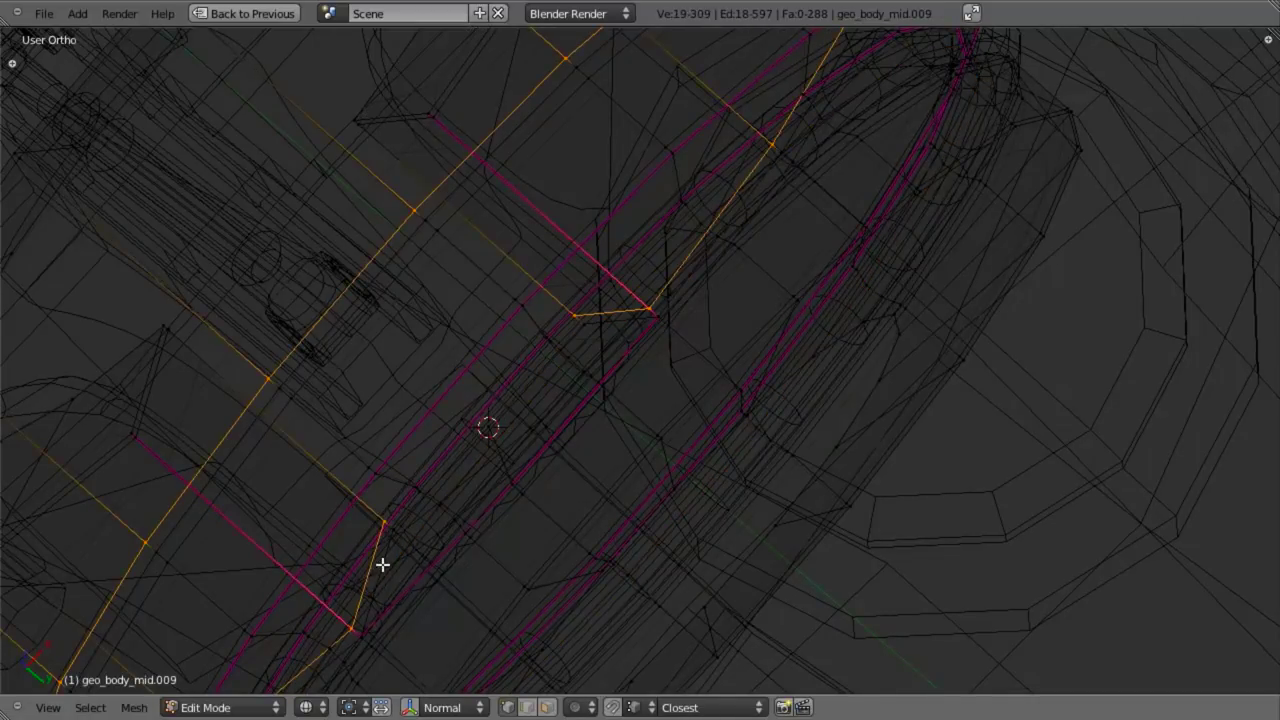
click(382, 565)
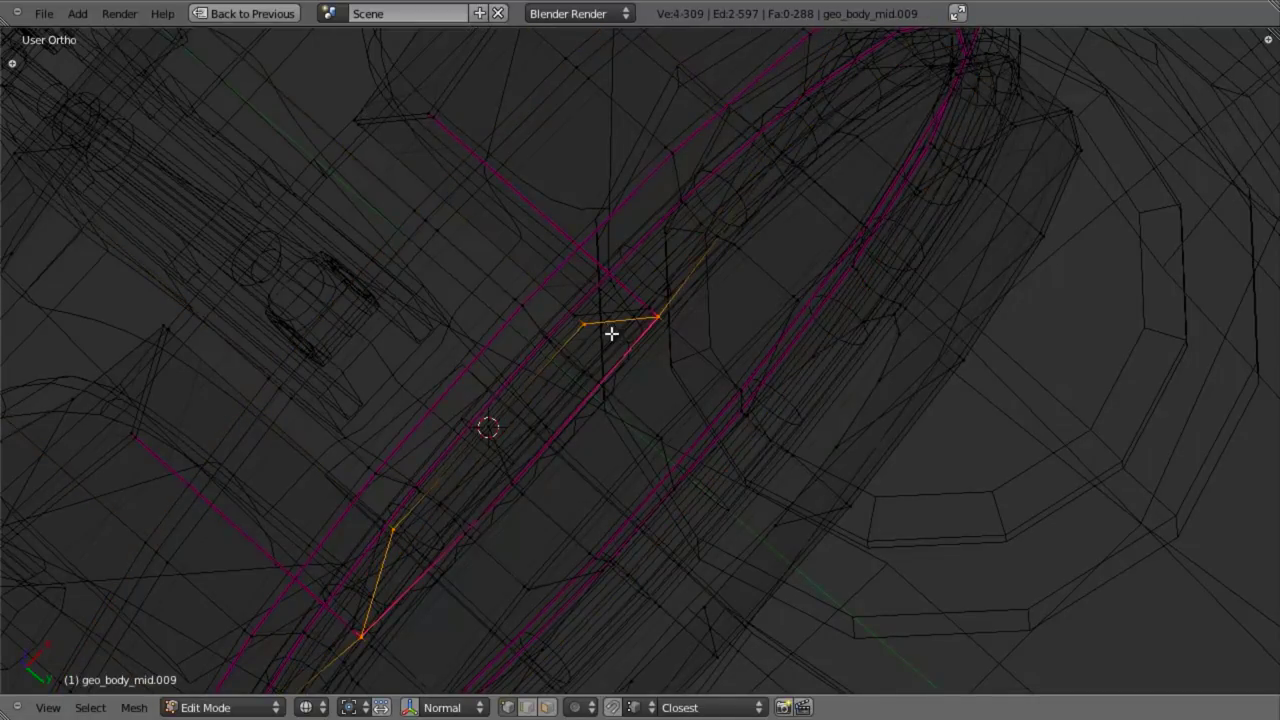
key(shift+e)
key(Return)
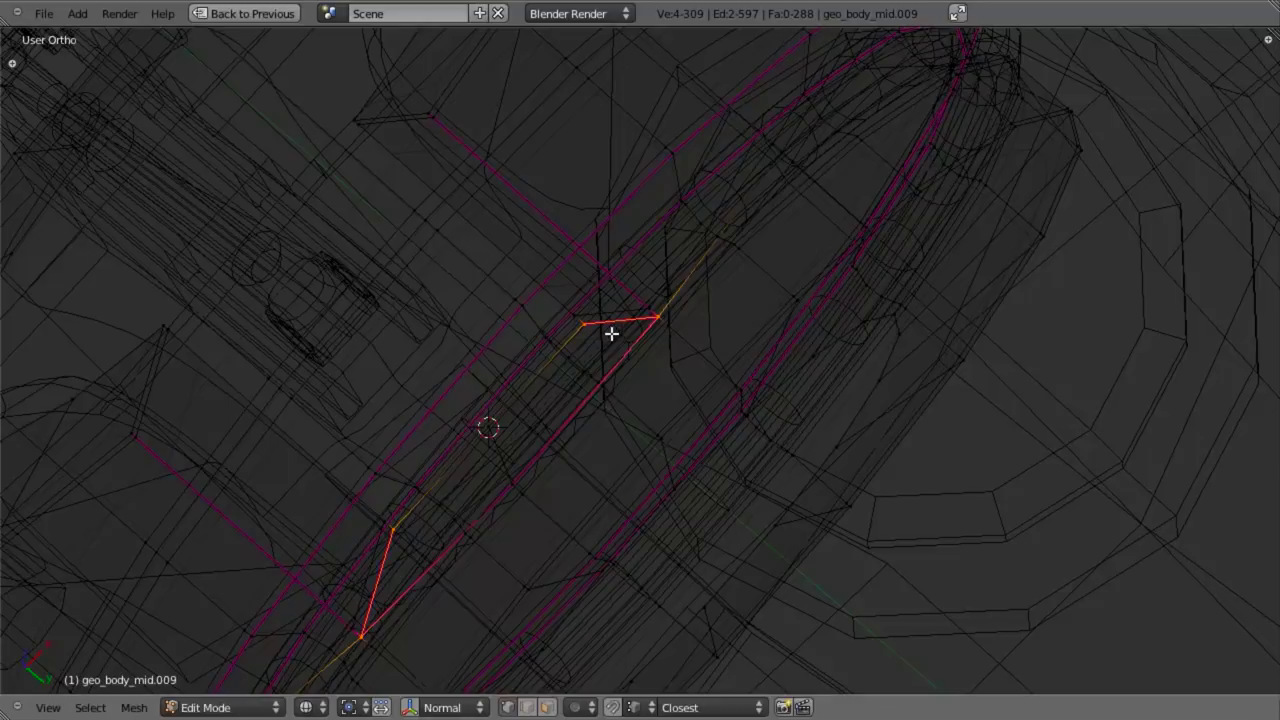
Step: Delete the edge loop running just in front of the notch's front edge and check the smoothed shape
key(z)
key(Tab)
scroll(557, 412, up, 3)
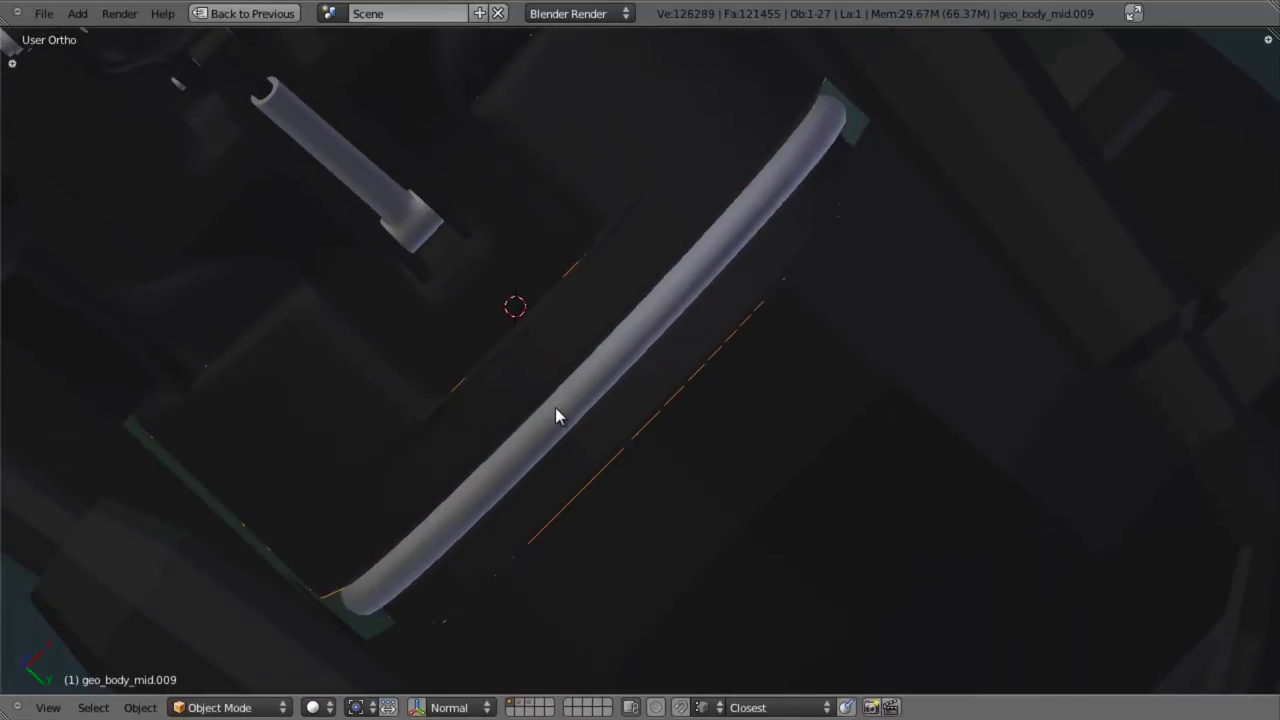
key(Tab)
scroll(615, 387, up, 3)
alt+right_click(598, 316)
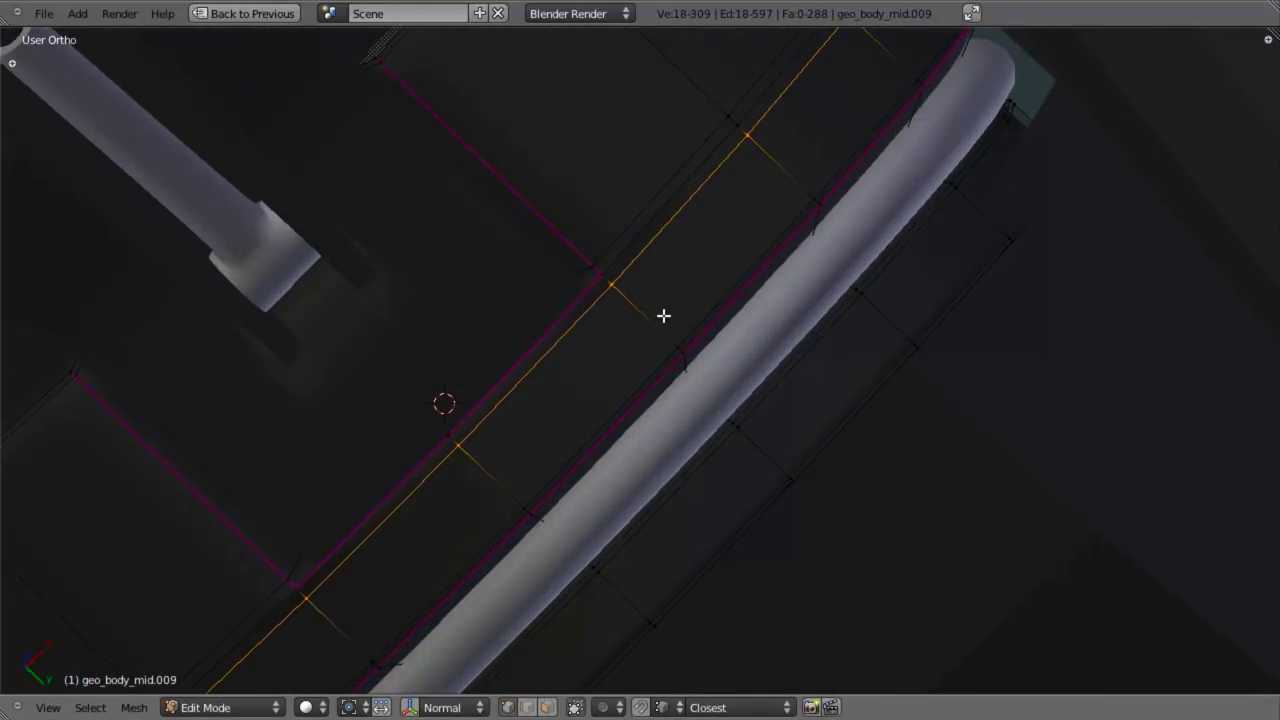
key(x)
click(648, 452)
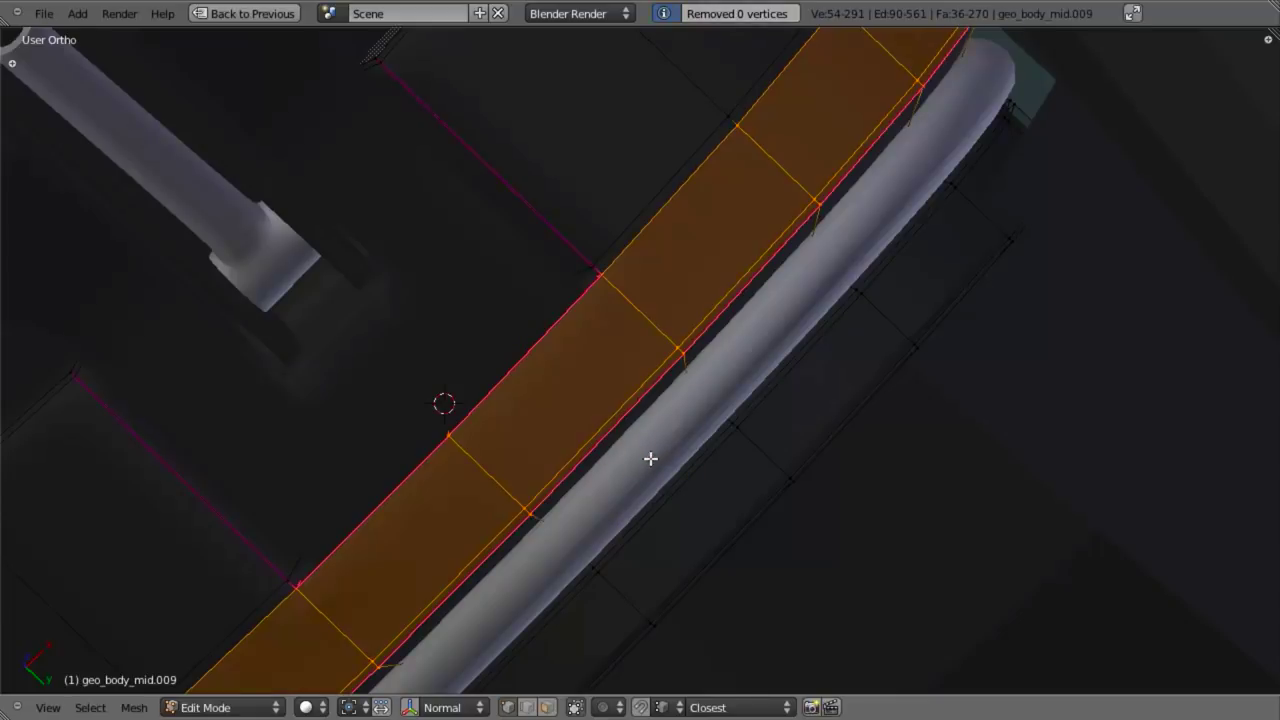
key(Tab)
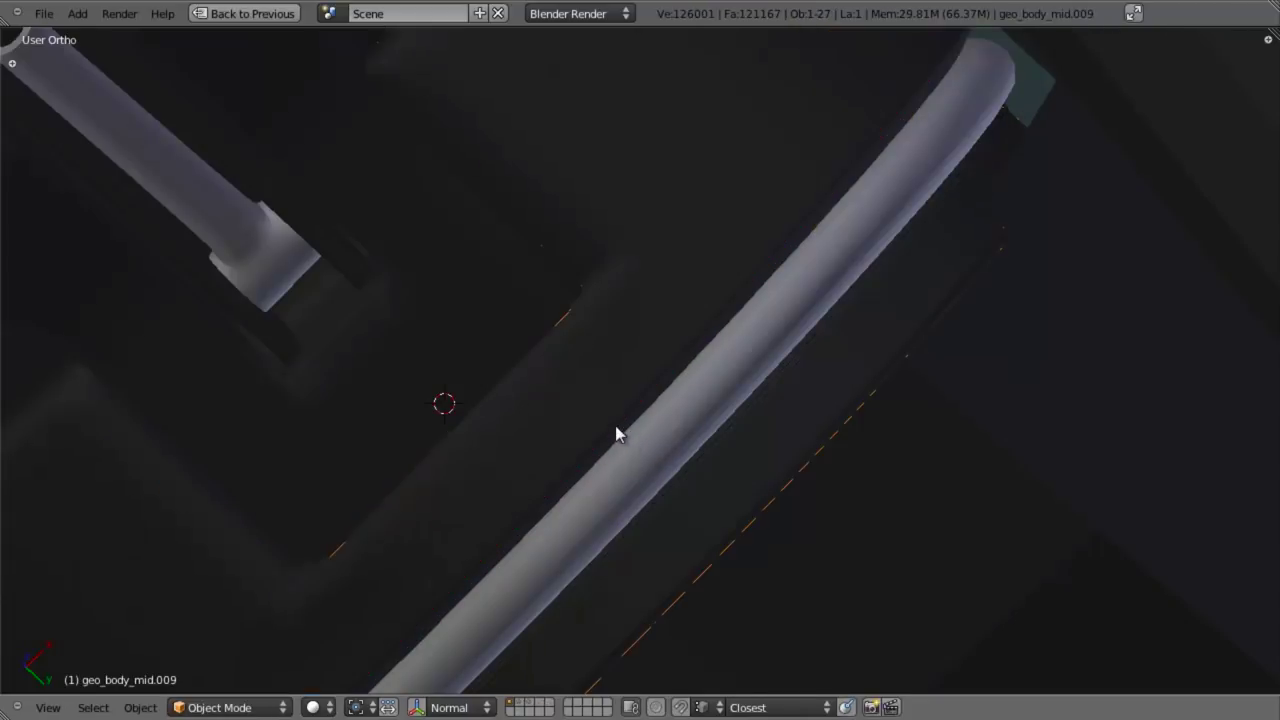
Step: Add a loop cut around the notch's inner walls, slid tight against the creased outline
scroll(594, 315, down, 3)
key(Tab)
scroll(595, 360, up, 4)
key(a)
mouse_move(595, 360)
middle_down()
mouse_move(637, 437)
mouse_move(750, 389)
middle_up()
scroll(629, 429, down, 3)
key(z)
key(z)
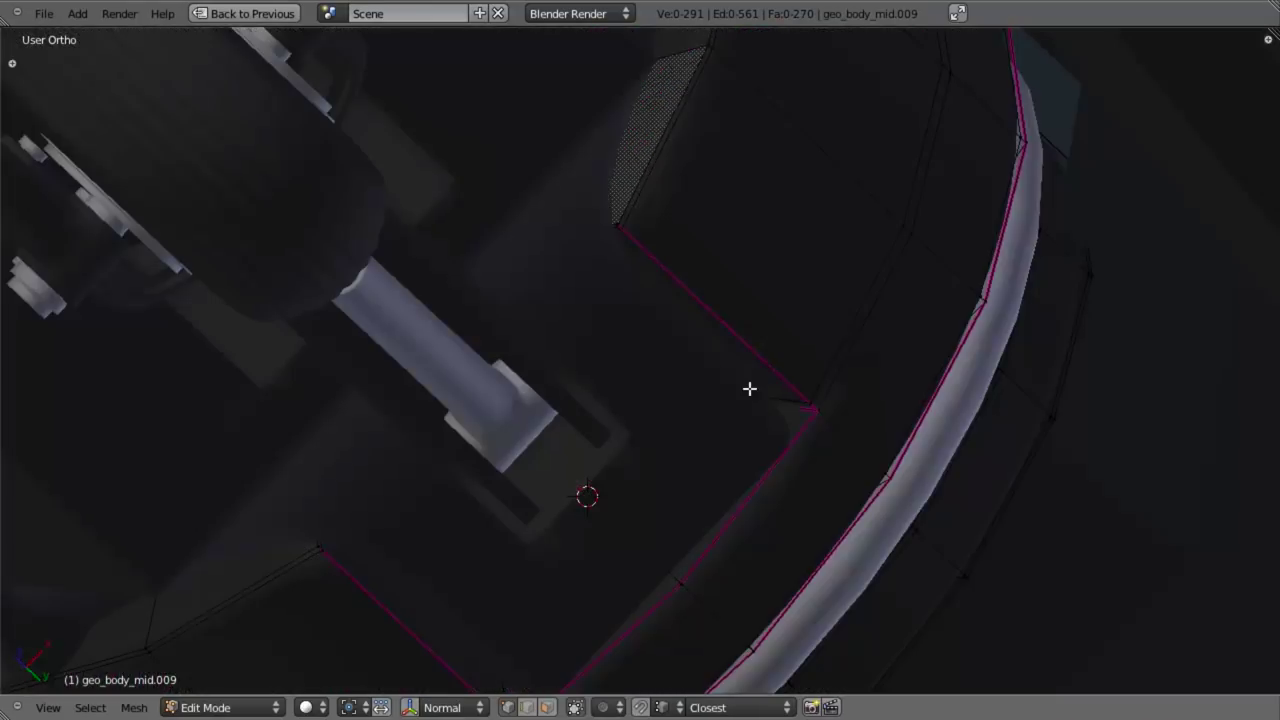
key(ctrl+r)
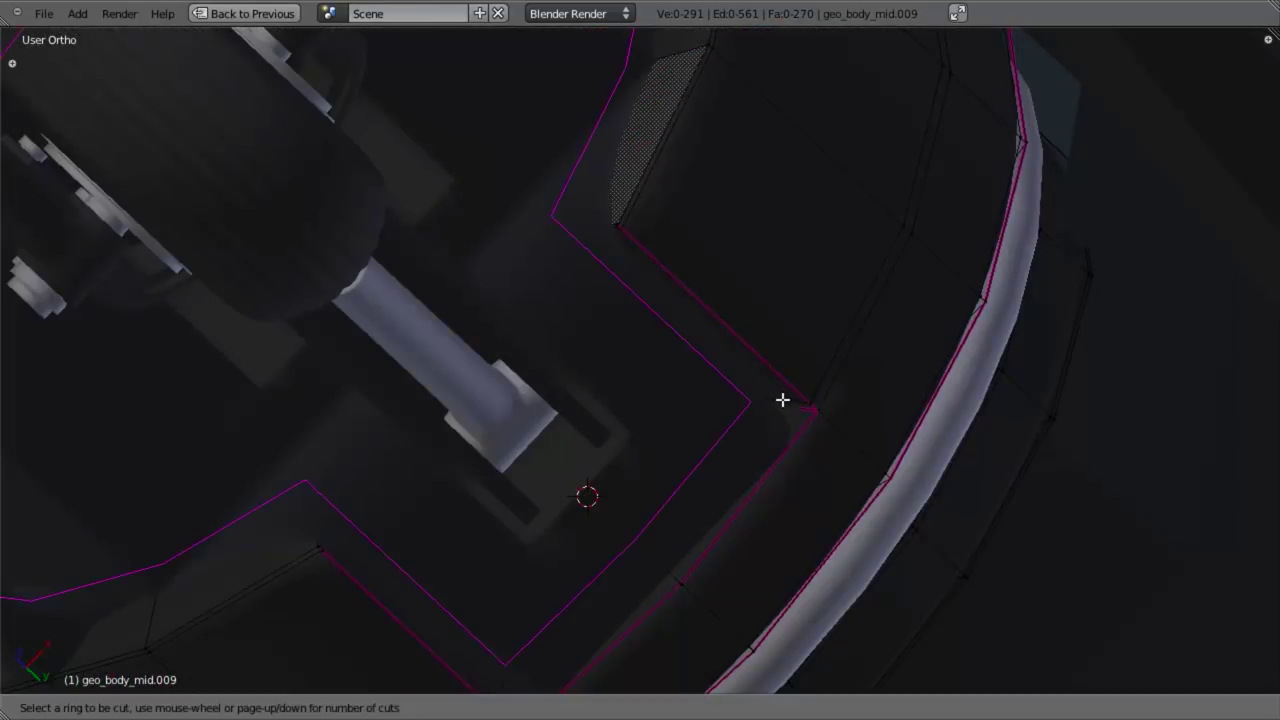
click(786, 400)
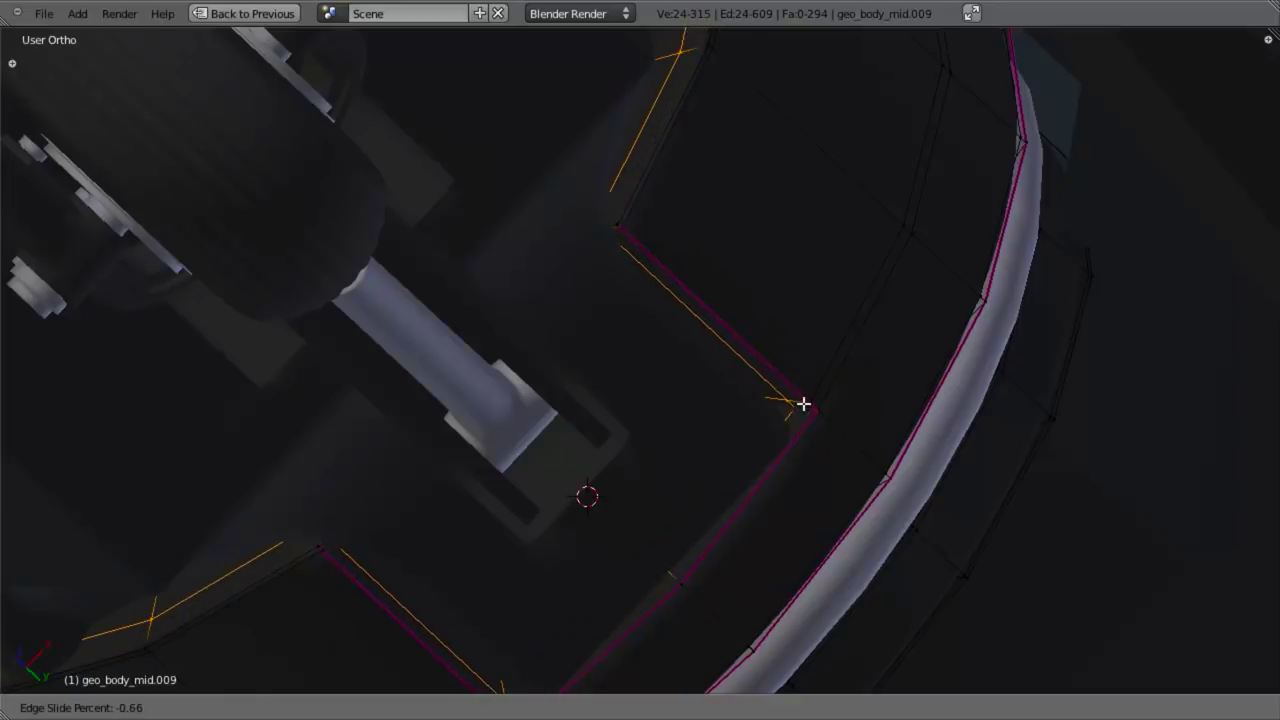
click(812, 400)
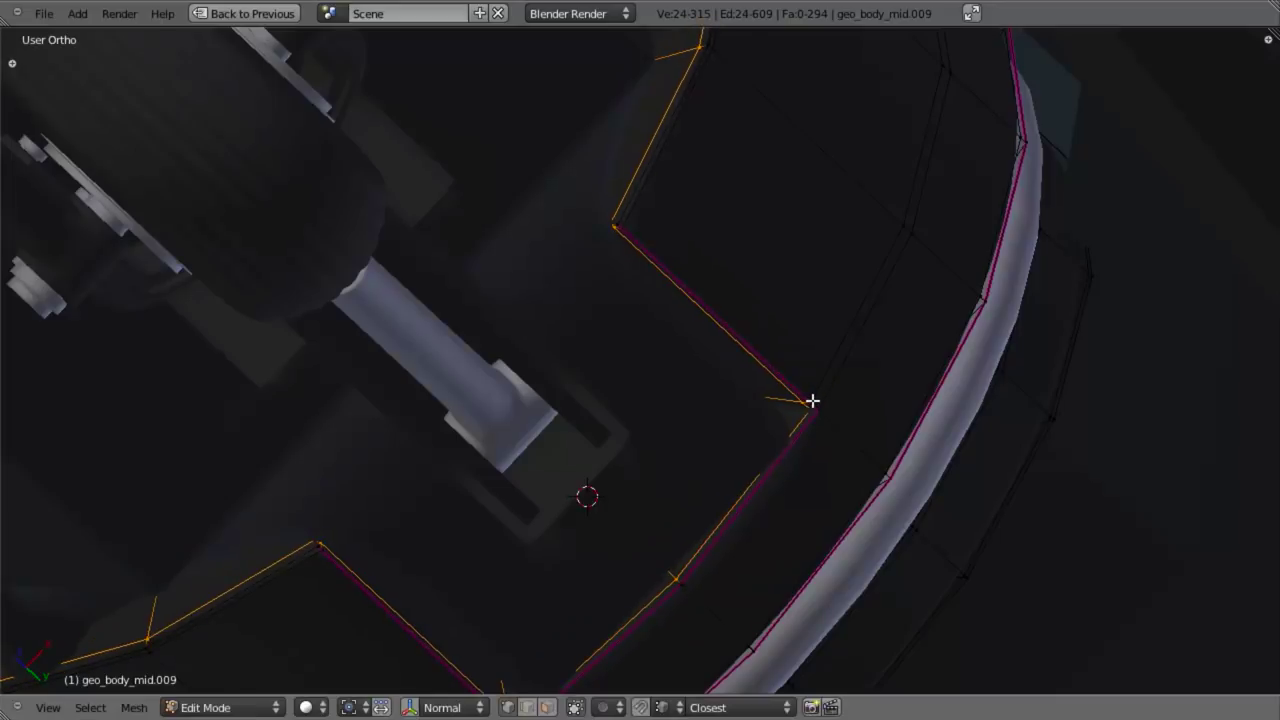
Step: Add a supporting loop cut around the band between notch and rim, slid close to the notch's front edge
key(Tab)
middle_drag(797, 534, 656, 338)
shift+middle_drag(521, 254, 613, 435)
scroll(613, 435, up, 3)
key(Tab)
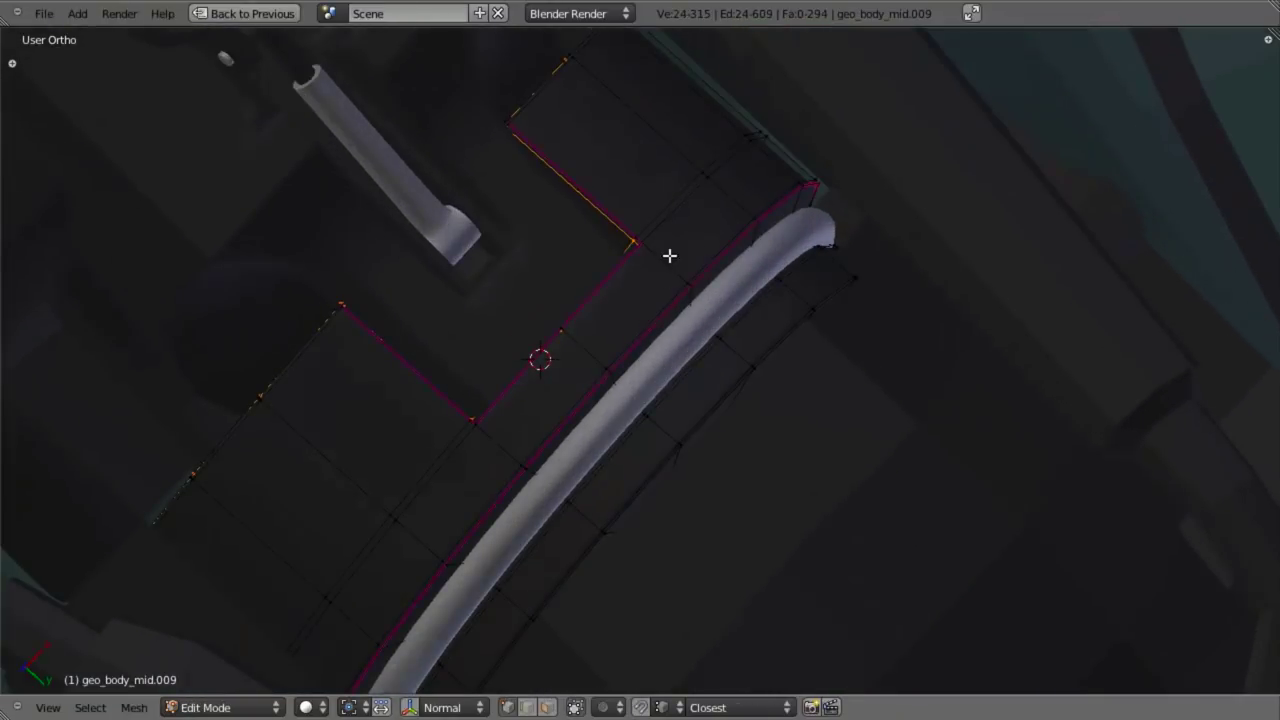
key(ctrl+r)
click(670, 252)
click(666, 218)
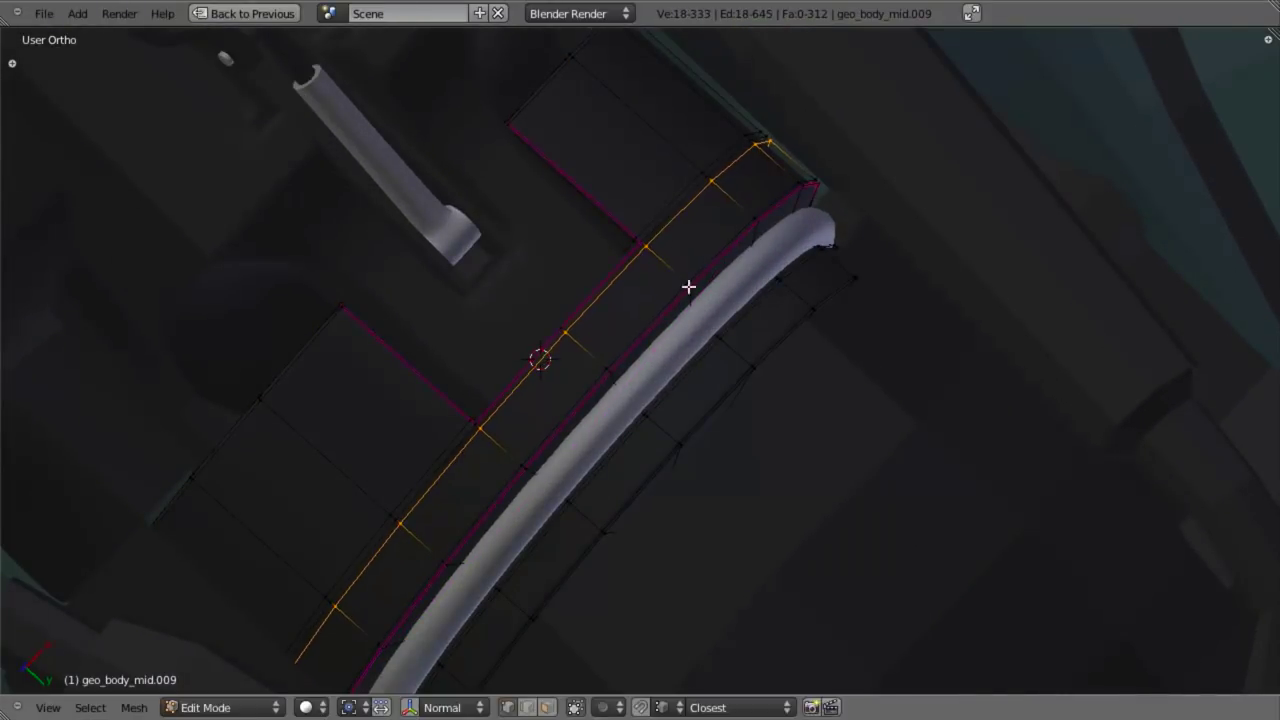
Step: Undo the last loop cut in front of the notch and return to the smoothed ring
key(Tab)
key(Tab)
key(ctrl+z)
key(Tab)
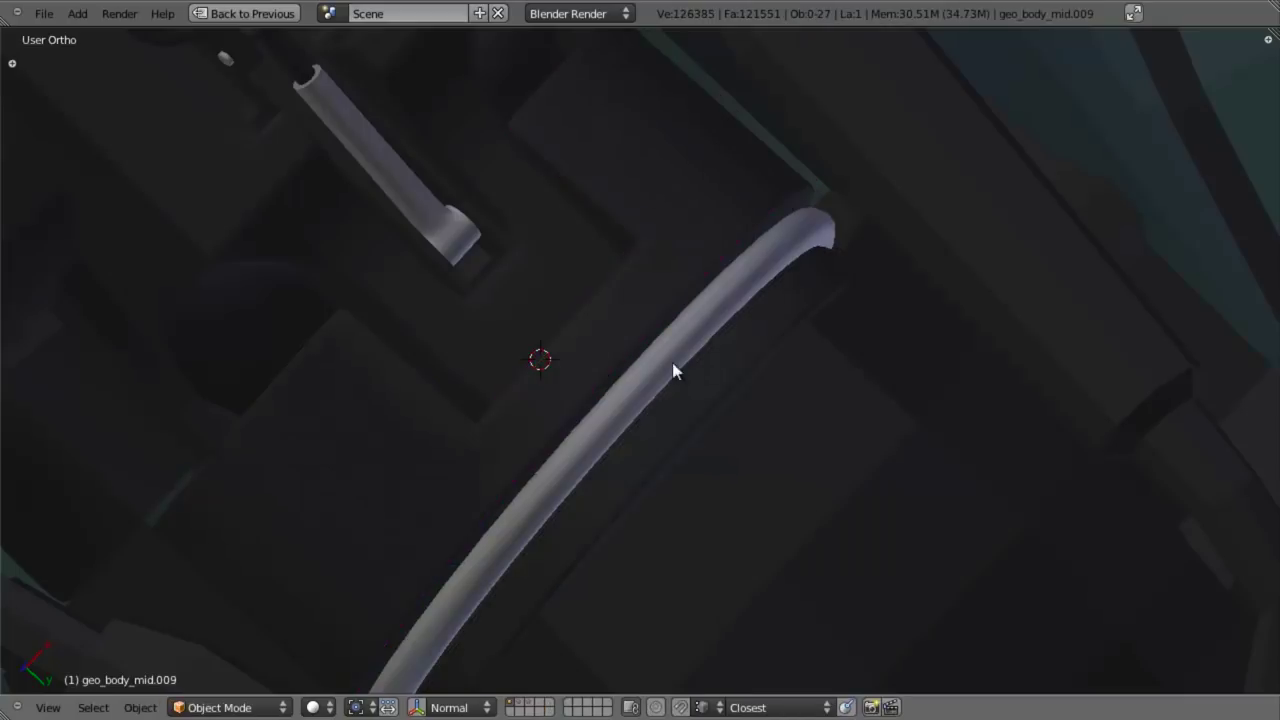
Step: Try creasing the whole edge loop that runs through the notch's front edge to 0.8
middle_drag(672, 362, 639, 339)
key(Tab)
alt+right_click(656, 216)
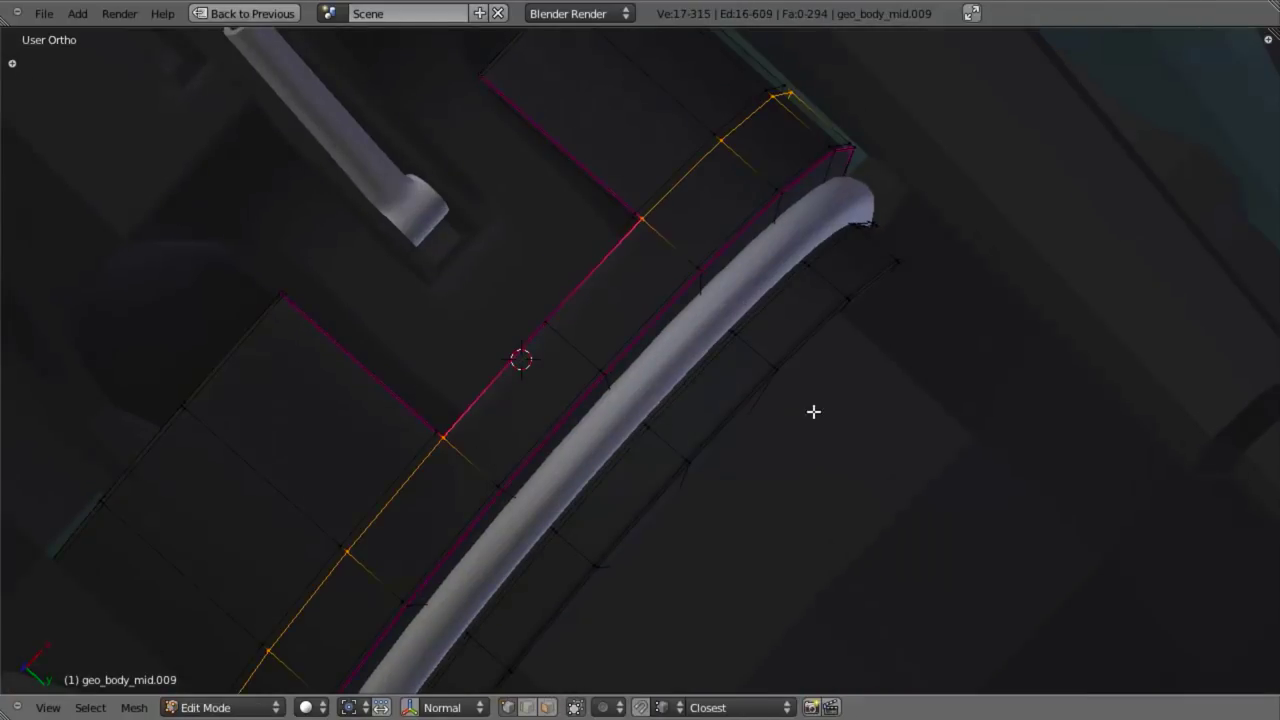
key(shift+e)
text(.8)
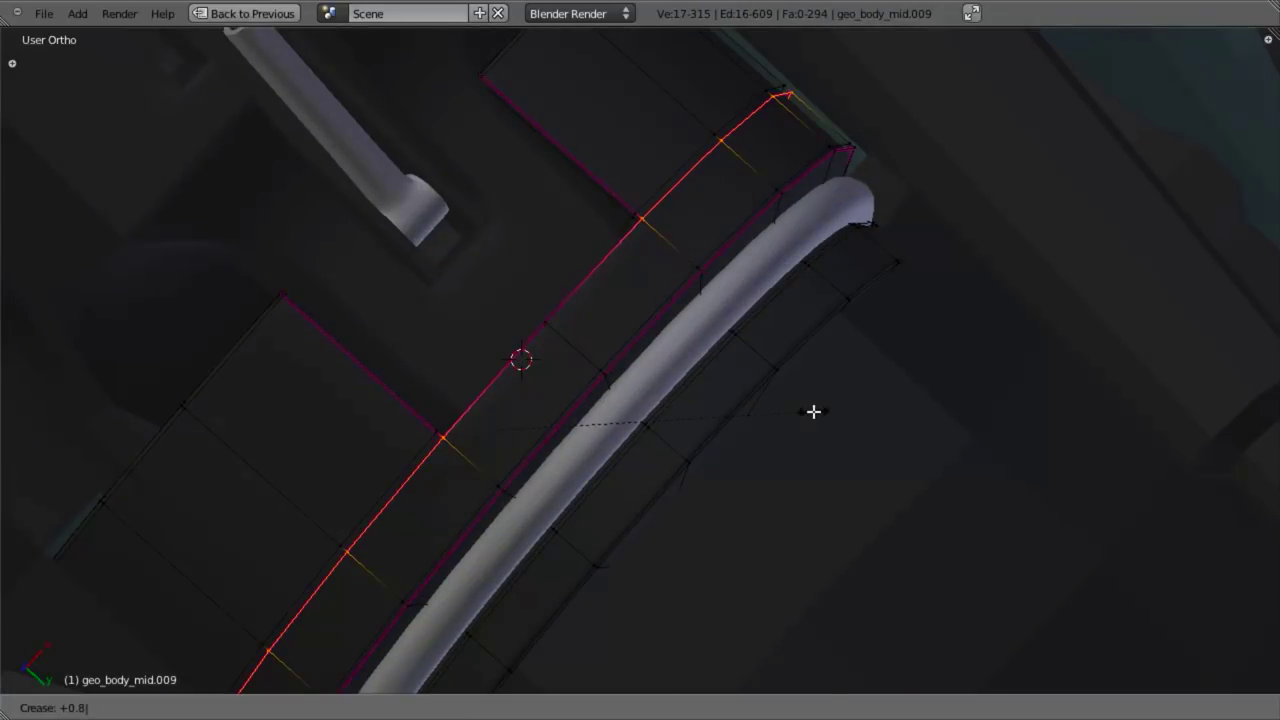
key(Return)
key(Tab)
key(Tab)
key(a)
Step: Try a centred loop cut around the band between notch and rim and undo it
key(ctrl+r)
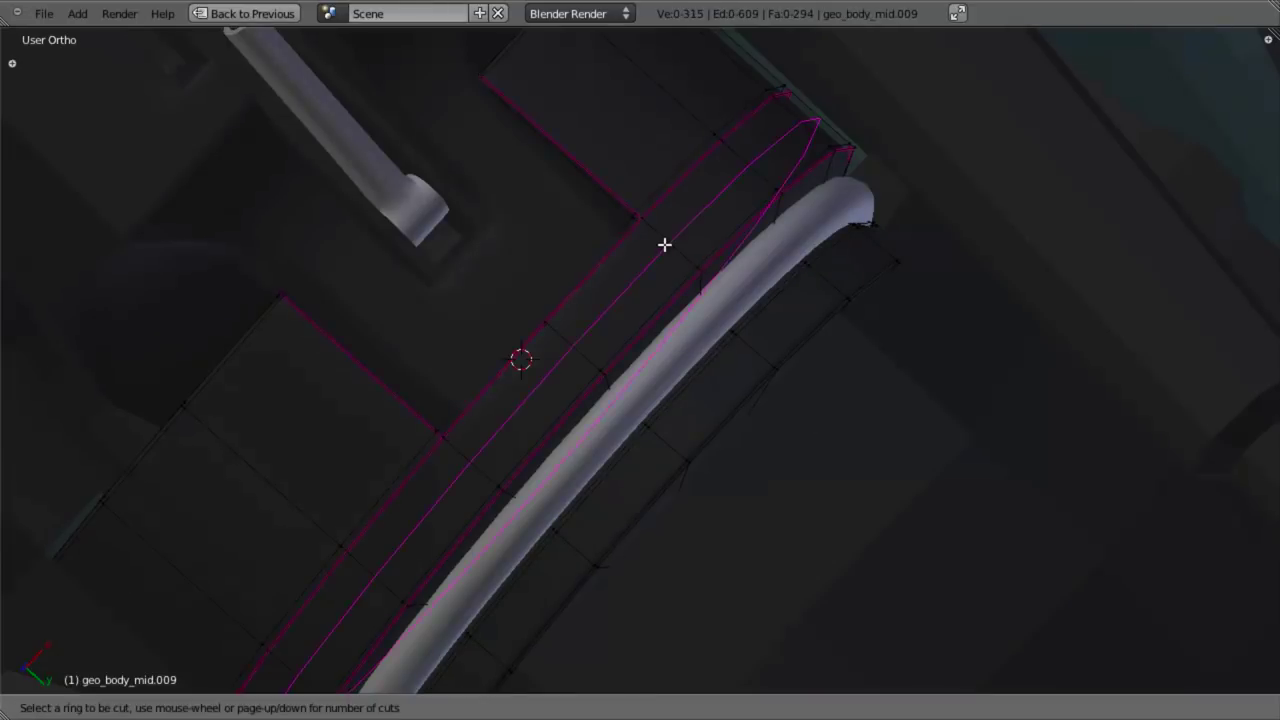
click(664, 244)
right_click(667, 240)
key(ctrl+z)
key(ctrl+z)
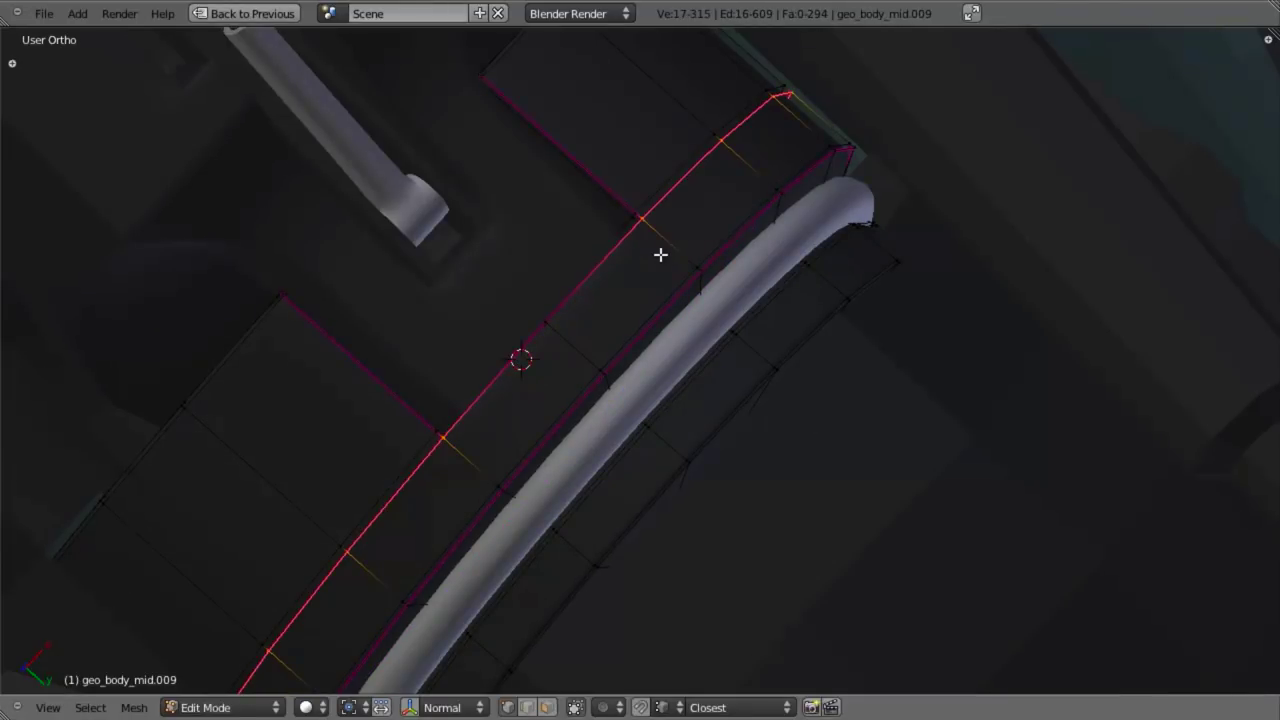
Step: Crease the outer boundary edges of the panels on both sides of the notch and check the smoothed corners
key(Tab)
scroll(534, 347, down, 3)
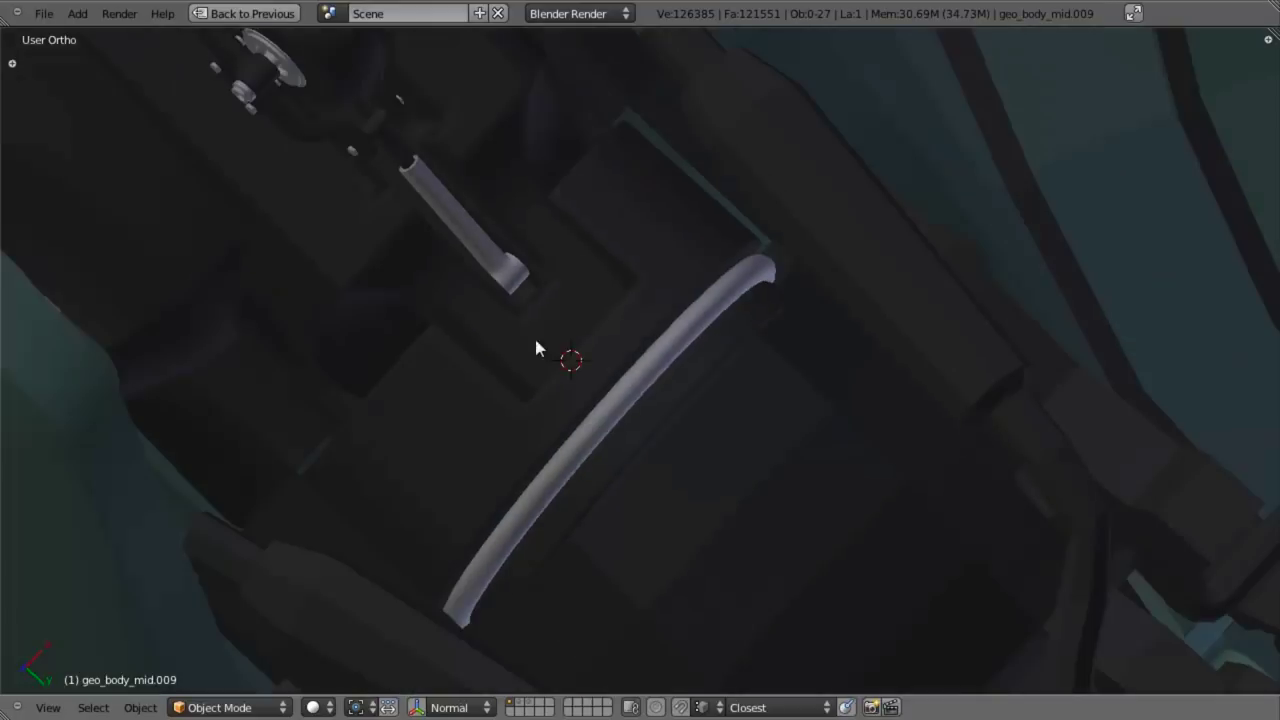
middle_drag(534, 347, 591, 434)
scroll(681, 255, down, 3)
middle_drag(682, 255, 684, 214)
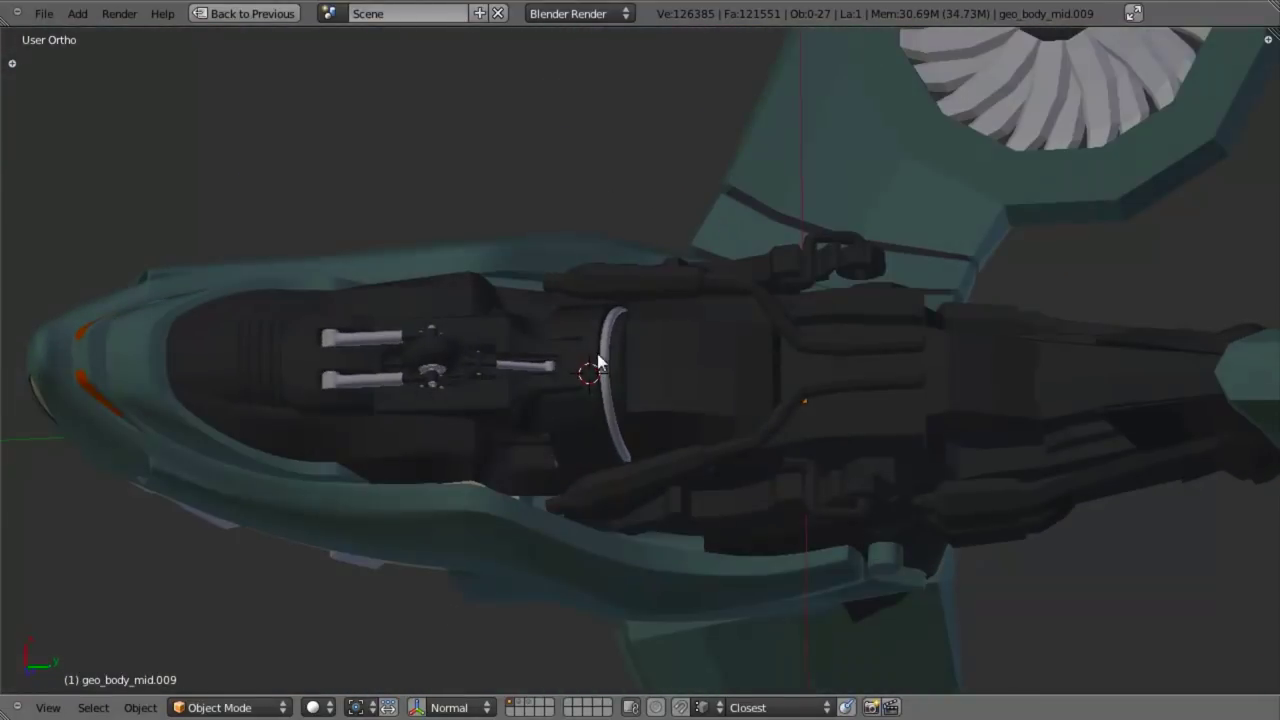
middle_drag(598, 356, 788, 373)
scroll(683, 426, up, 4)
scroll(684, 379, up, 4)
key(Tab)
scroll(708, 363, up, 4)
scroll(682, 317, up, 6)
key(a)
scroll(756, 257, down, 8)
scroll(724, 441, up, 2)
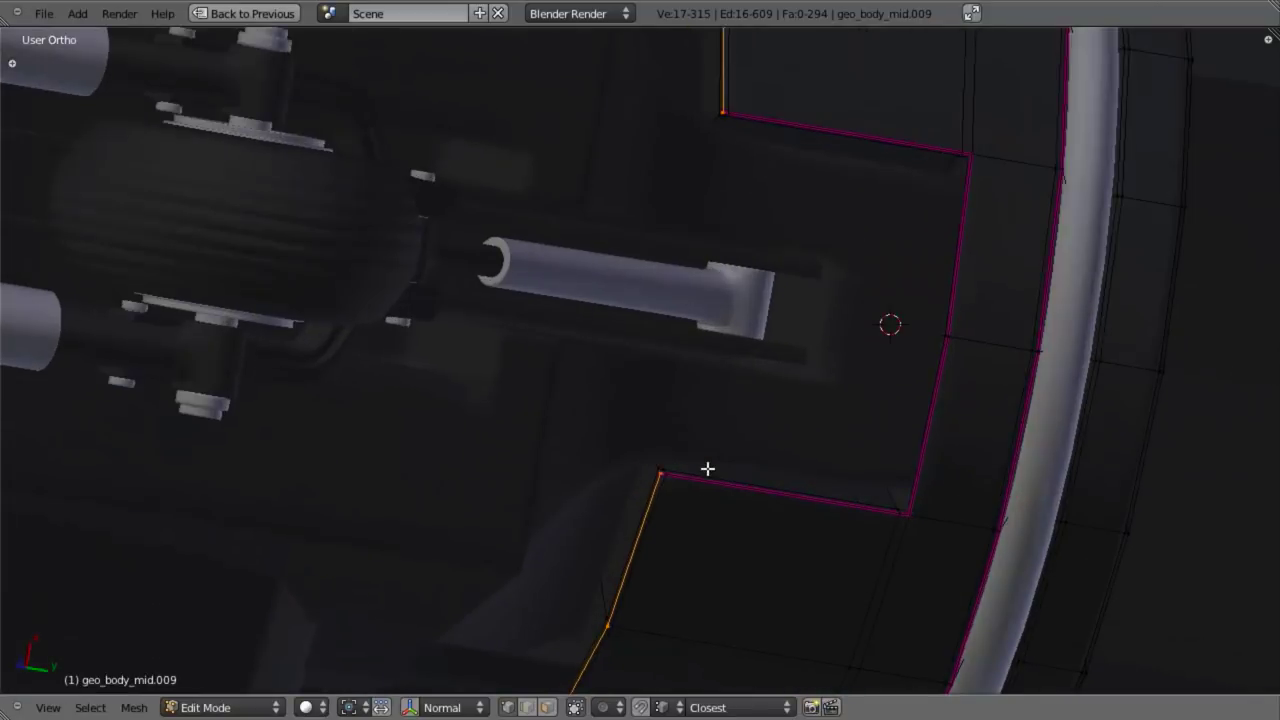
key(Tab)
middle_drag(706, 464, 624, 510)
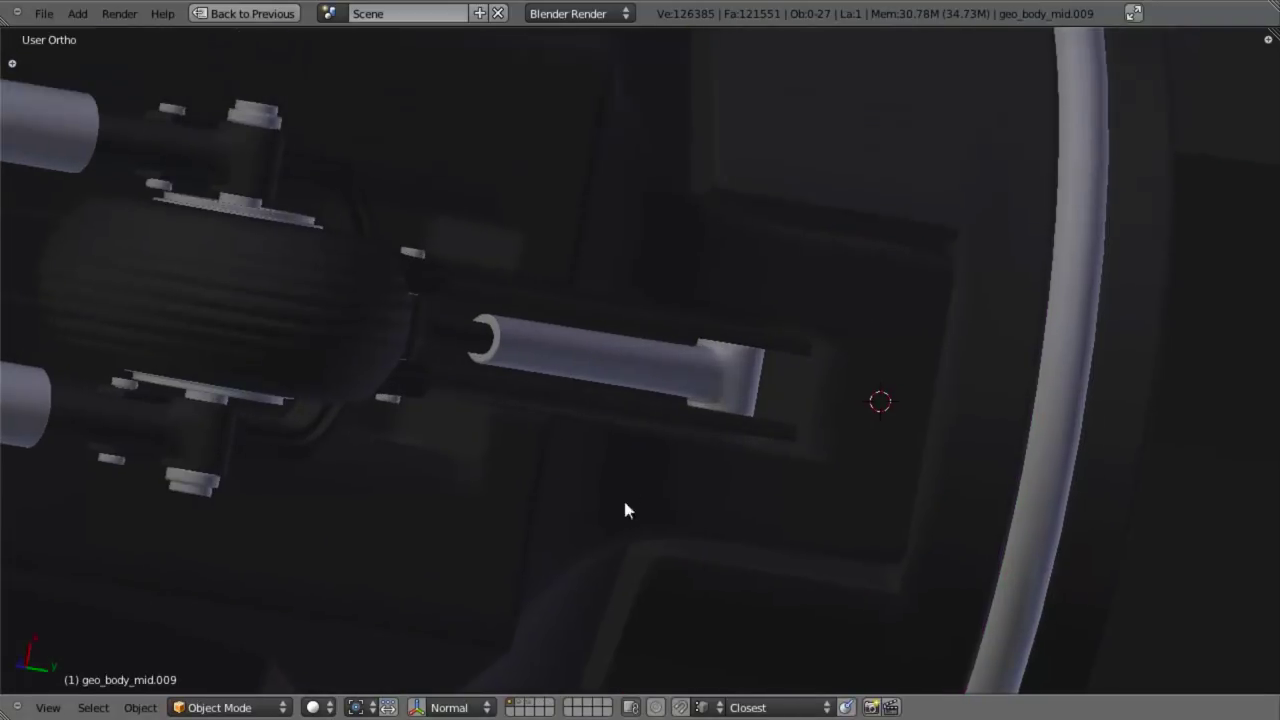
shift+middle_drag(717, 226, 759, 424)
scroll(759, 424, up, 4)
key(Tab)
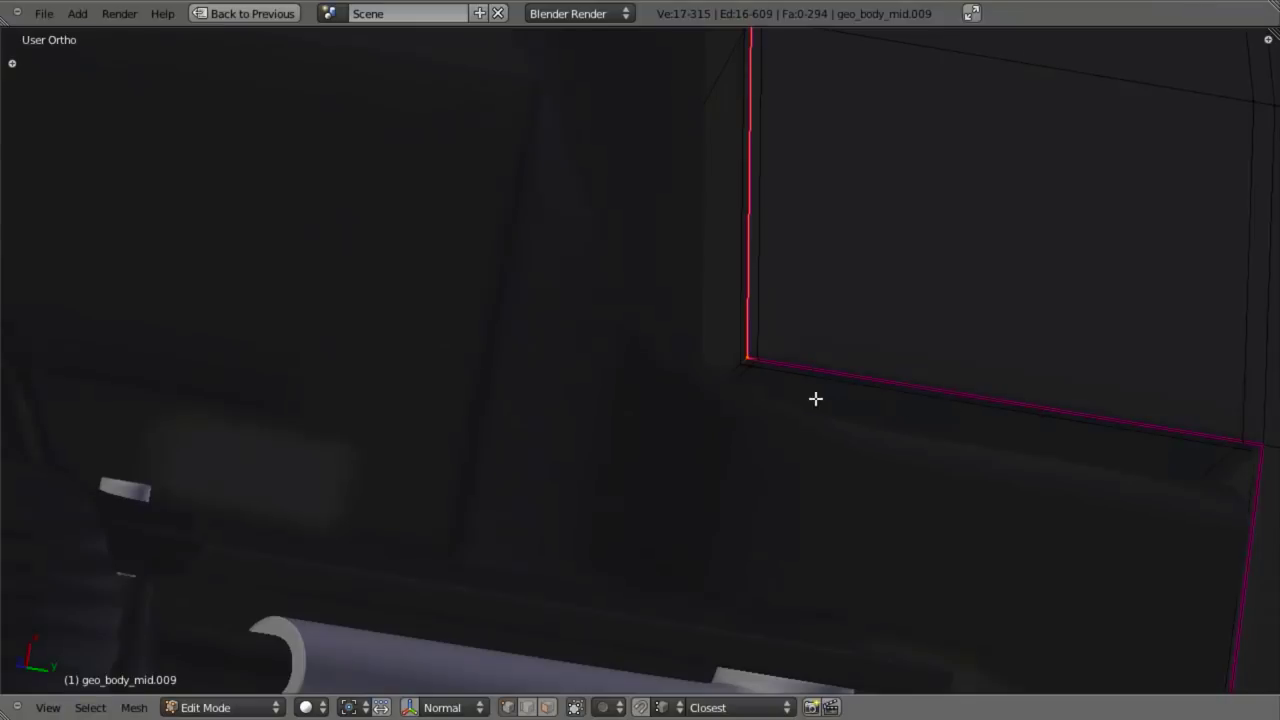
key(Tab)
Step: Examine the ring, notch and groove tube from below against the surrounding body parts
scroll(713, 460, down, 10)
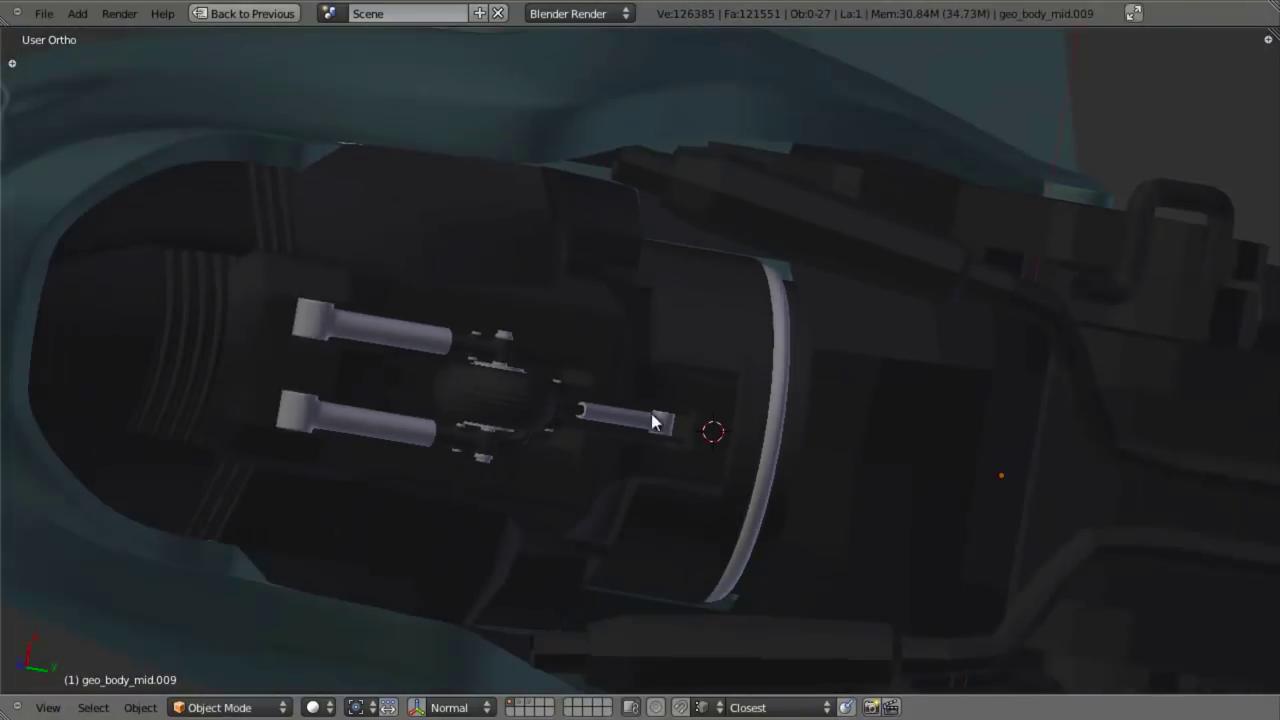
middle_drag(651, 413, 623, 331)
scroll(614, 424, down, 5)
scroll(592, 357, up, 3)
key(Tab)
scroll(628, 381, up, 2)
key(z)
key(z)
scroll(630, 350, down, 3)
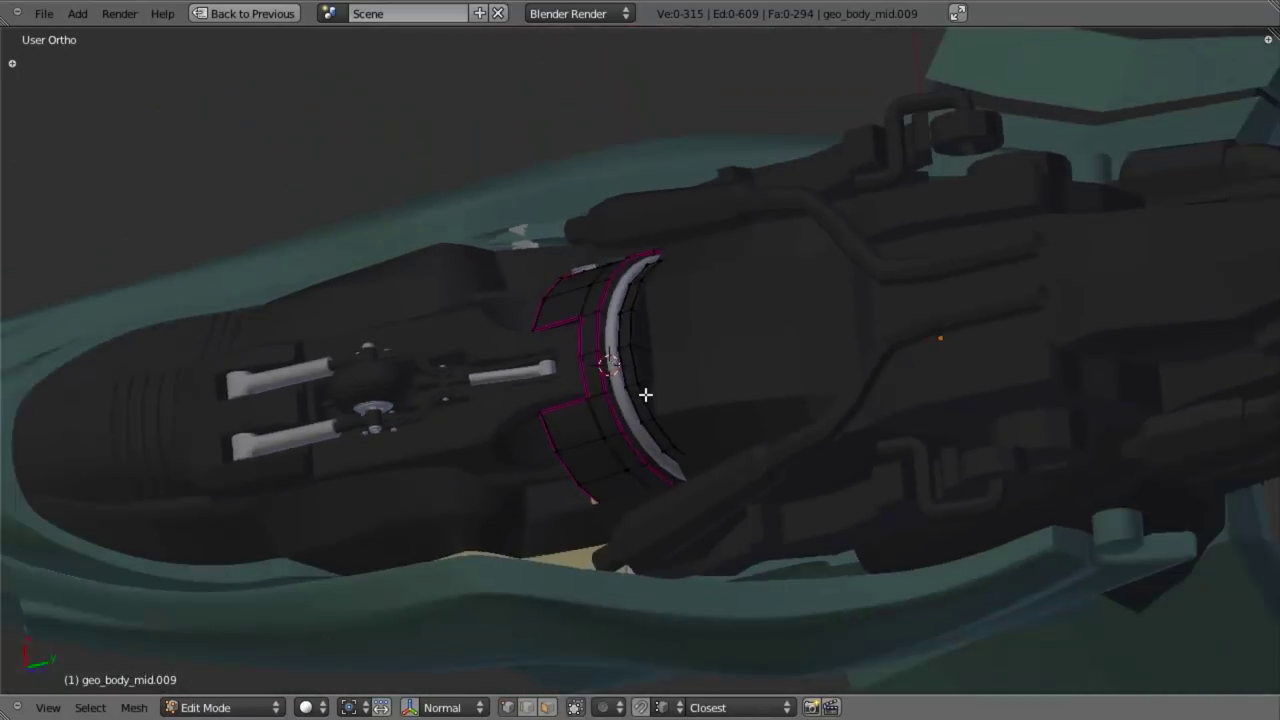
middle_drag(646, 394, 667, 558)
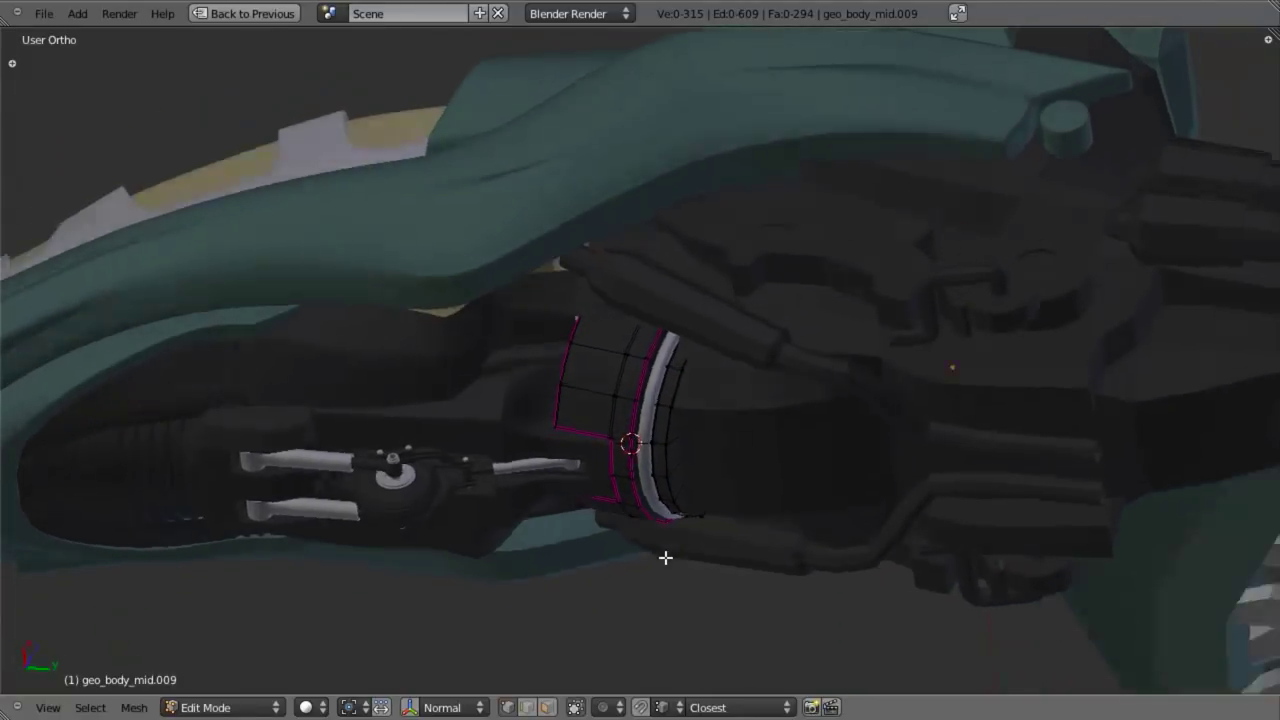
key(Tab)
Step: Compare the underside parts with the reference painting in the wireframe side view
key(KP_3)
scroll(656, 512, up, 4)
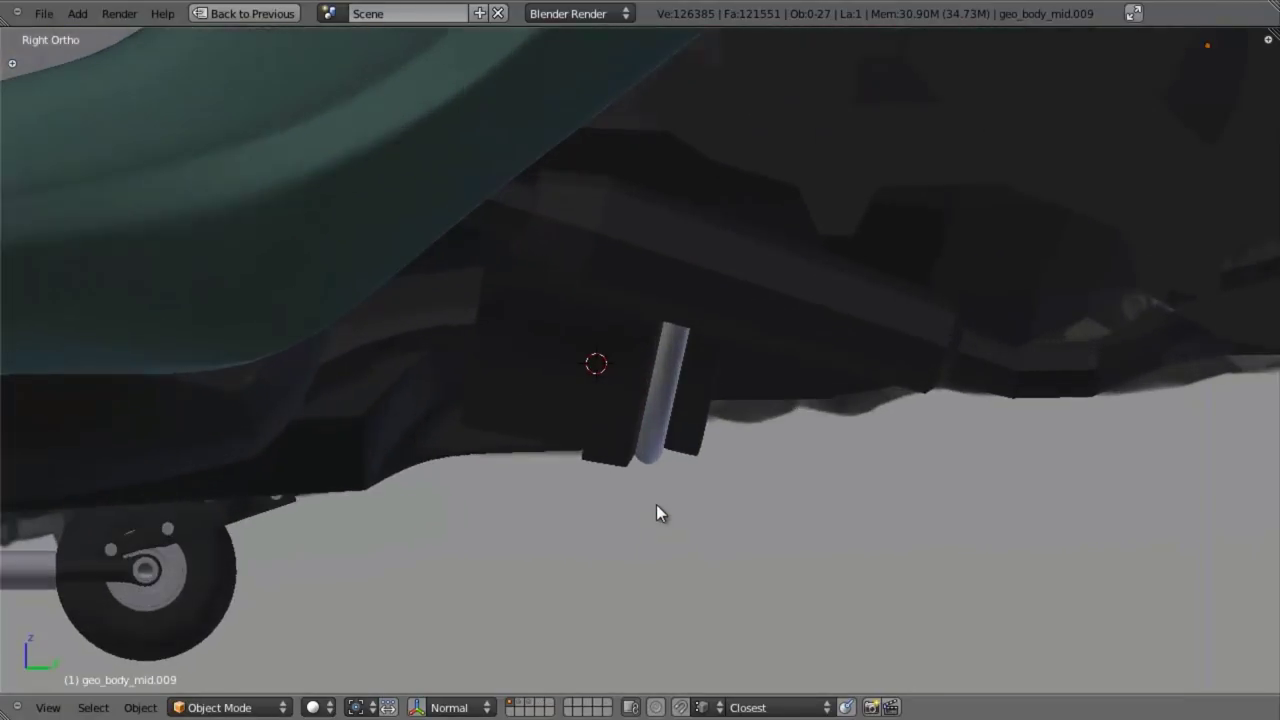
key(z)
key(z)
scroll(667, 509, down, 3)
key(z)
scroll(644, 468, up, 2)
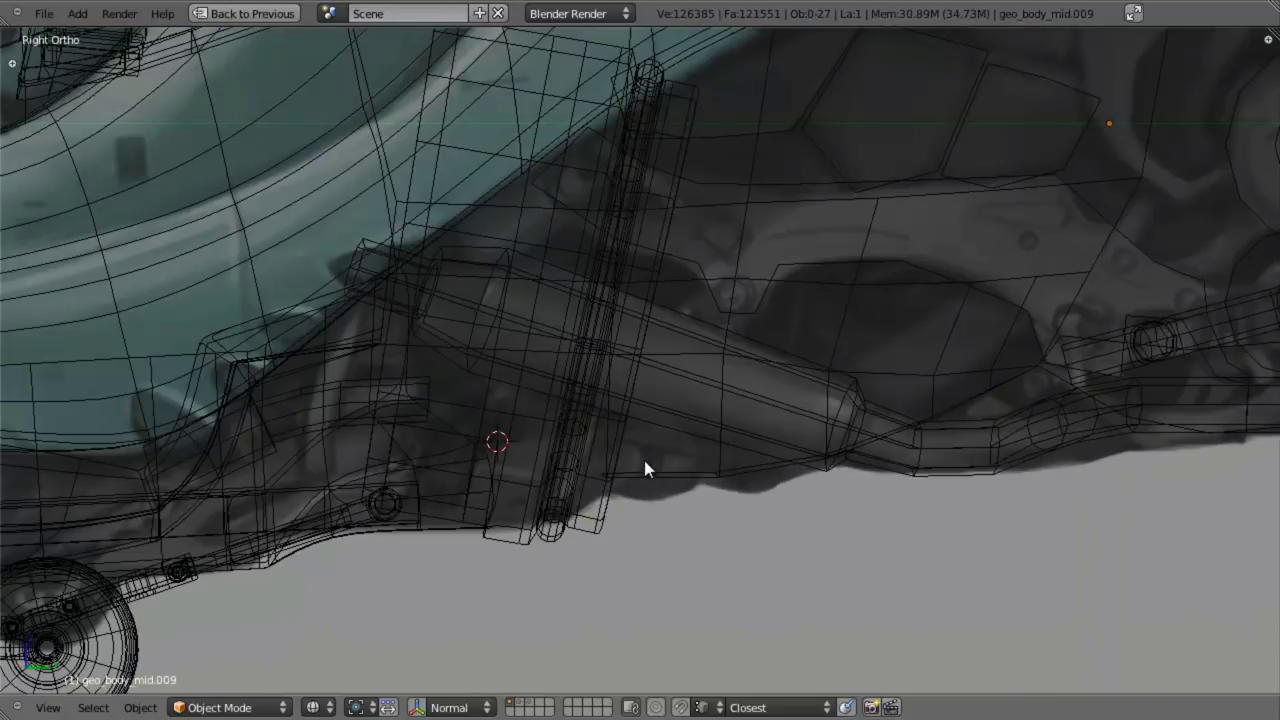
scroll(633, 539, down, 4)
shift+middle_drag(895, 372, 839, 426)
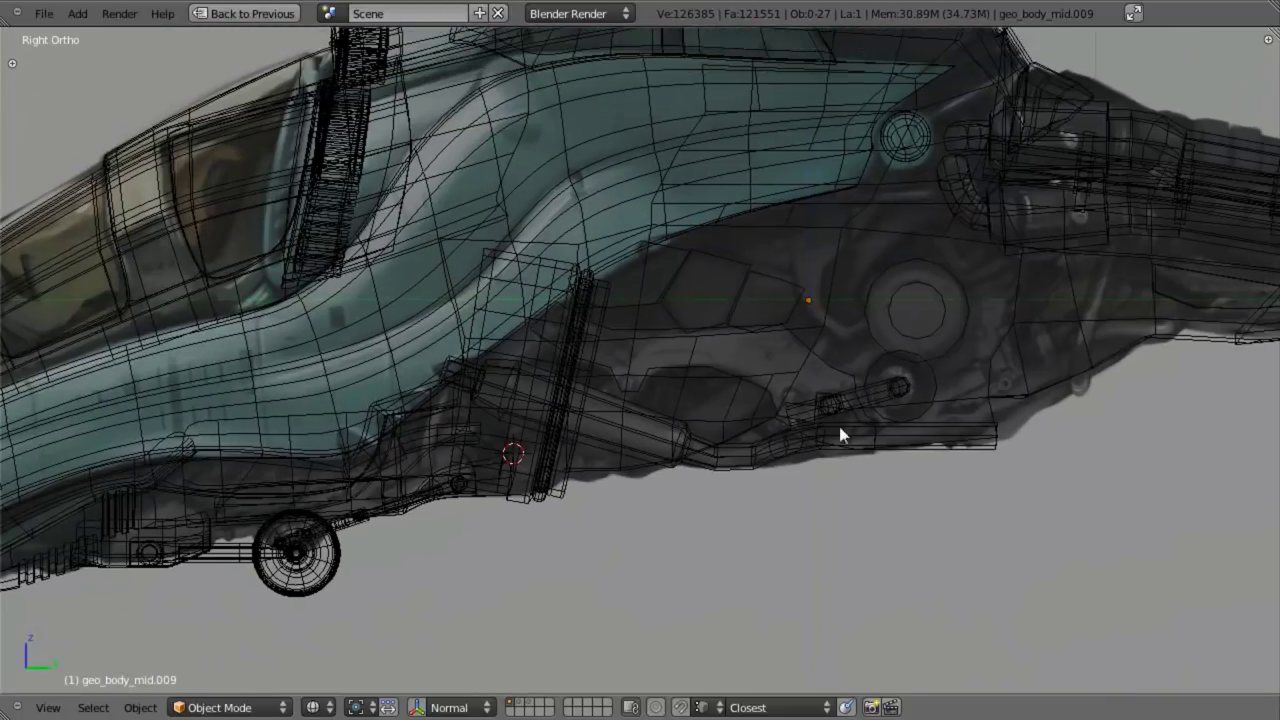
key(z)
key(z)
scroll(748, 456, up, 4)
right_click(812, 448)
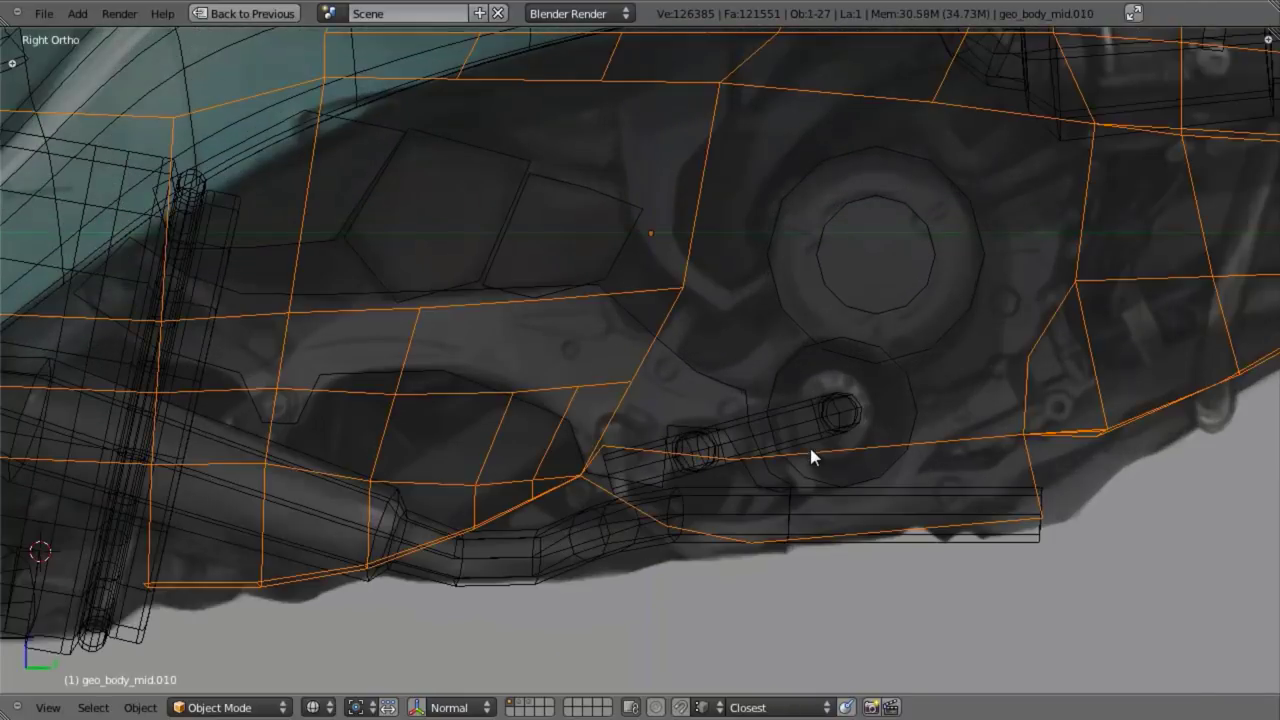
scroll(802, 427, down, 3)
shift+middle_drag(520, 402, 675, 366)
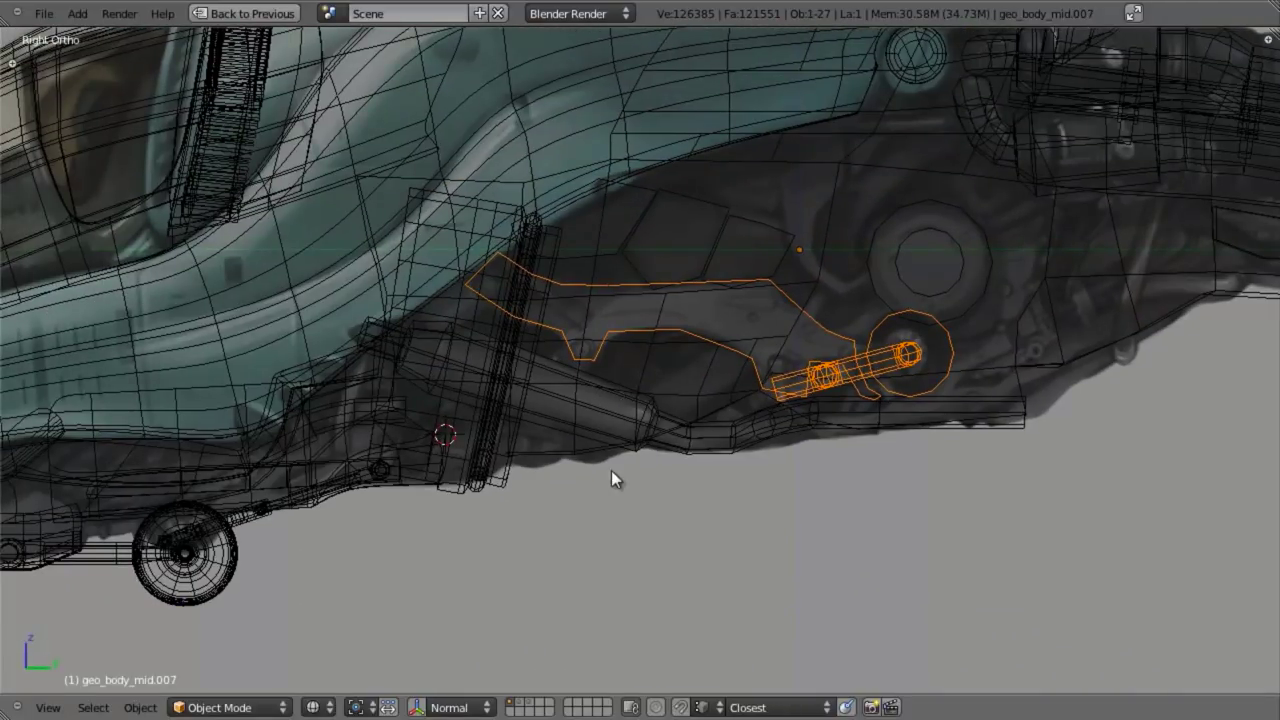
shift+middle_drag(309, 552, 356, 516)
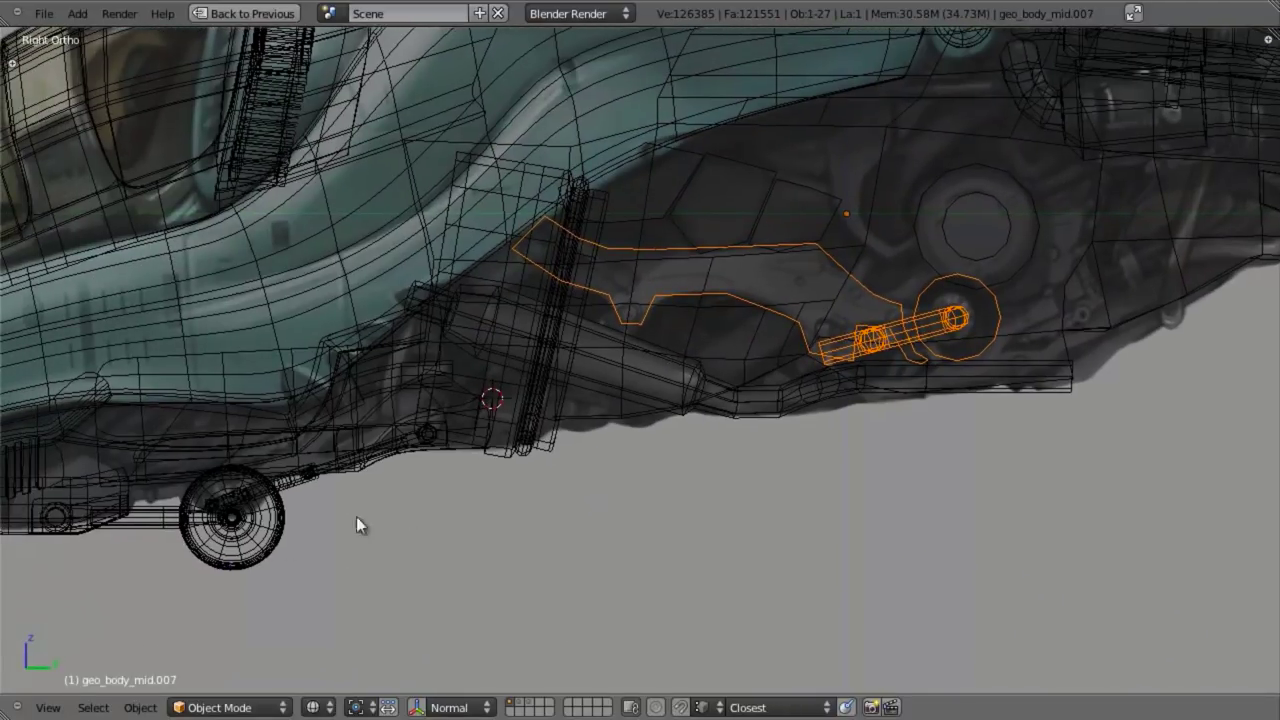
Step: Select the landing gear wheel together with its struts in the wireframe side view
right_click(261, 557)
scroll(263, 553, down, 4)
key(z)
middle_drag(645, 508, 652, 340)
scroll(598, 440, up, 3)
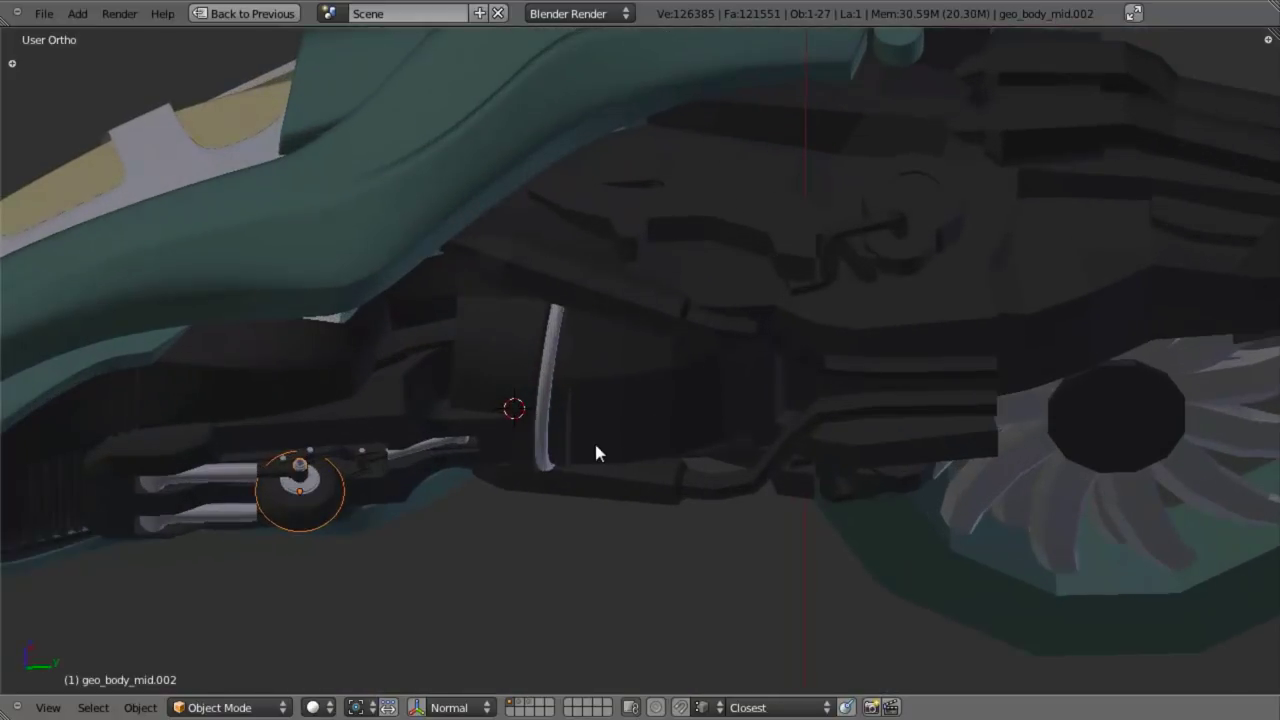
middle_drag(596, 453, 614, 406)
key(KP_3)
key(z)
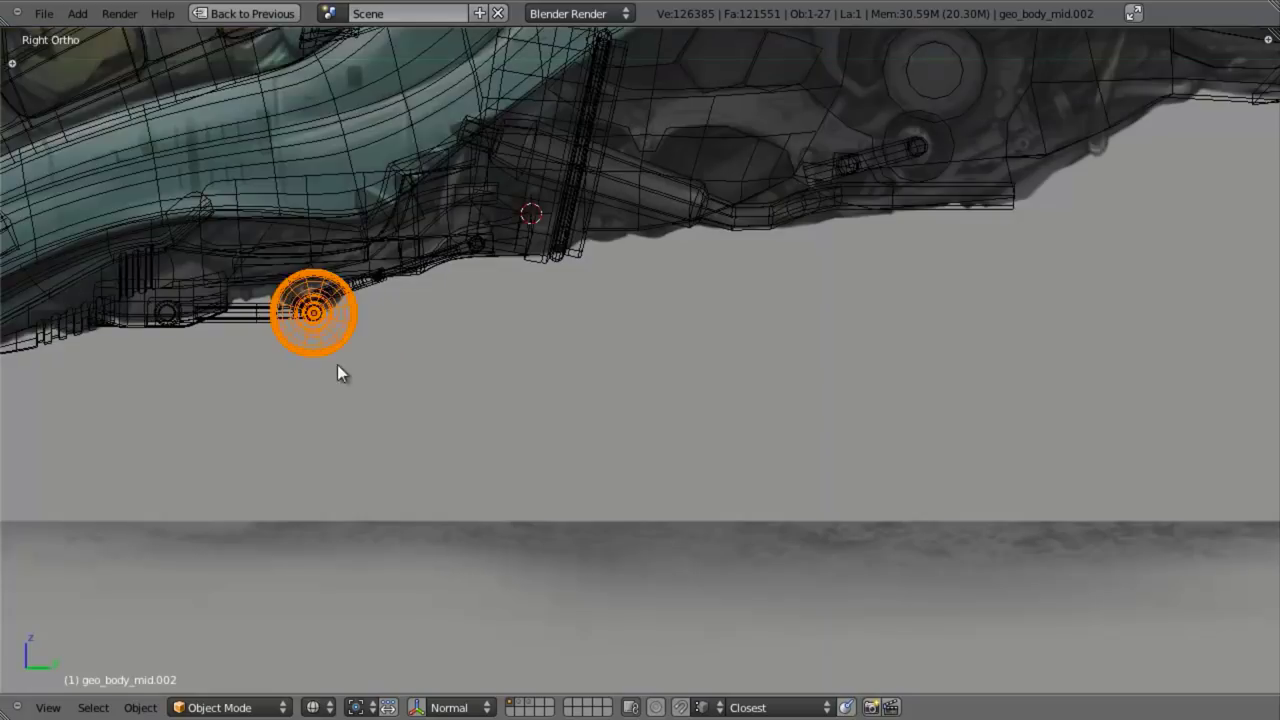
shift+right_click(381, 282)
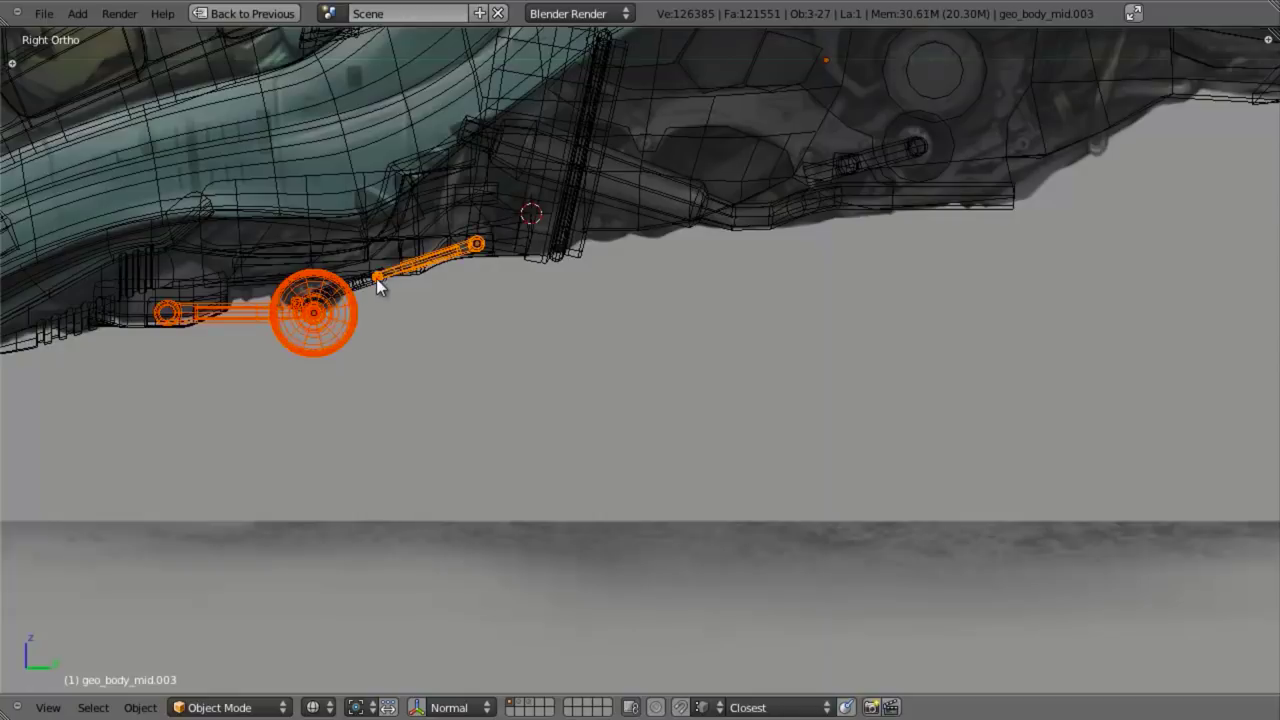
shift+right_click(374, 282)
key(b)
drag(314, 177, 373, 216)
middle_drag(373, 214, 374, 218)
shift+middle_drag(413, 290, 515, 331)
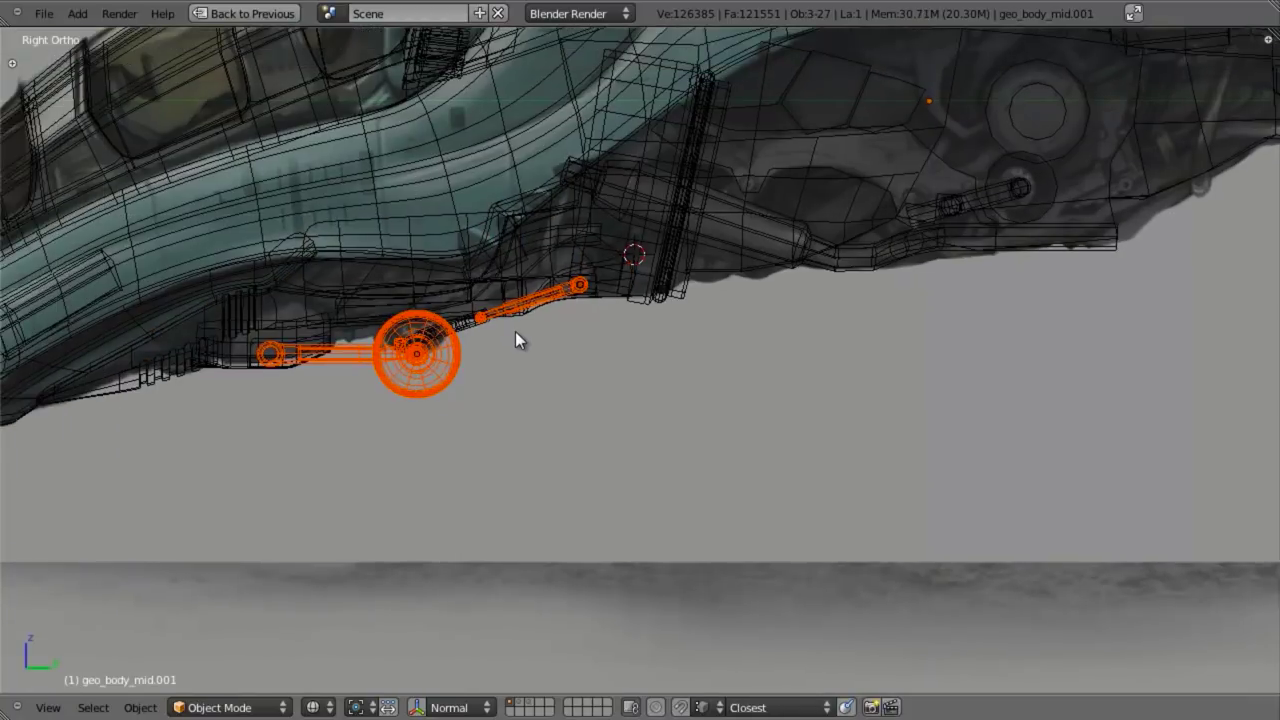
Step: Separate the linkage arms beside the wheel from the front underside body mesh into their own object
scroll(505, 337, up, 3)
right_click(336, 309)
right_click(339, 298)
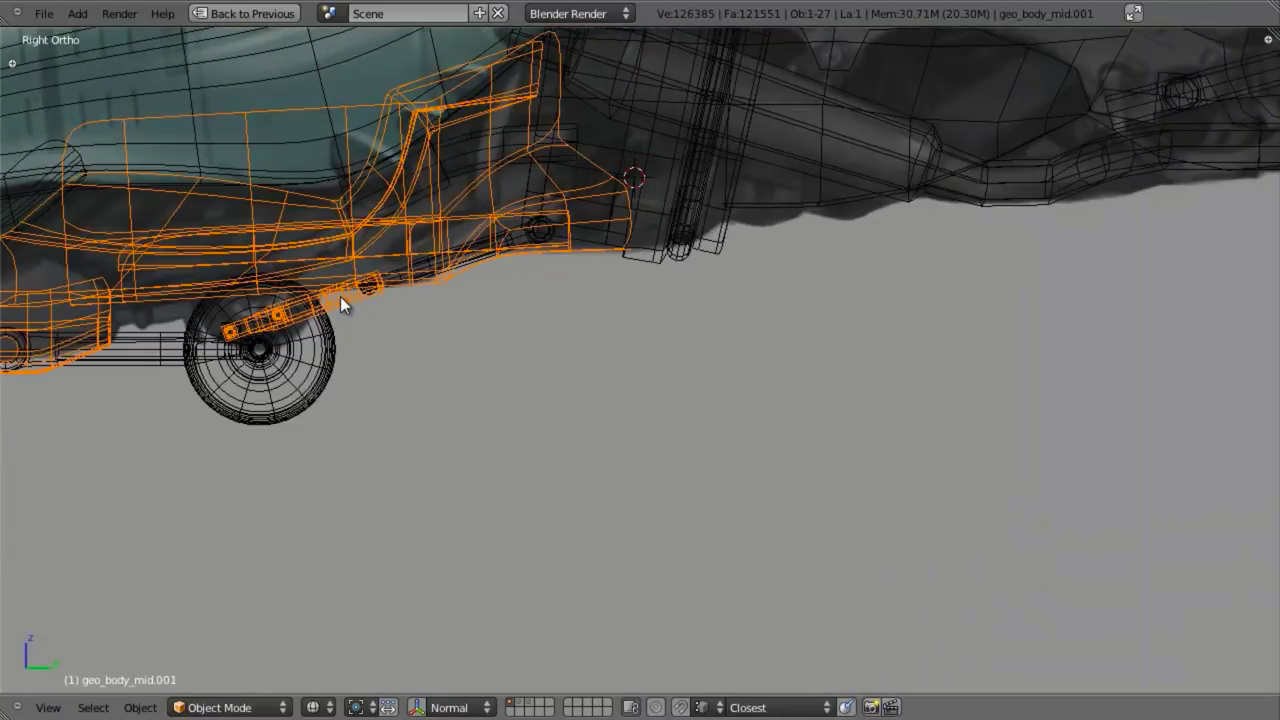
key(Tab)
key(l)
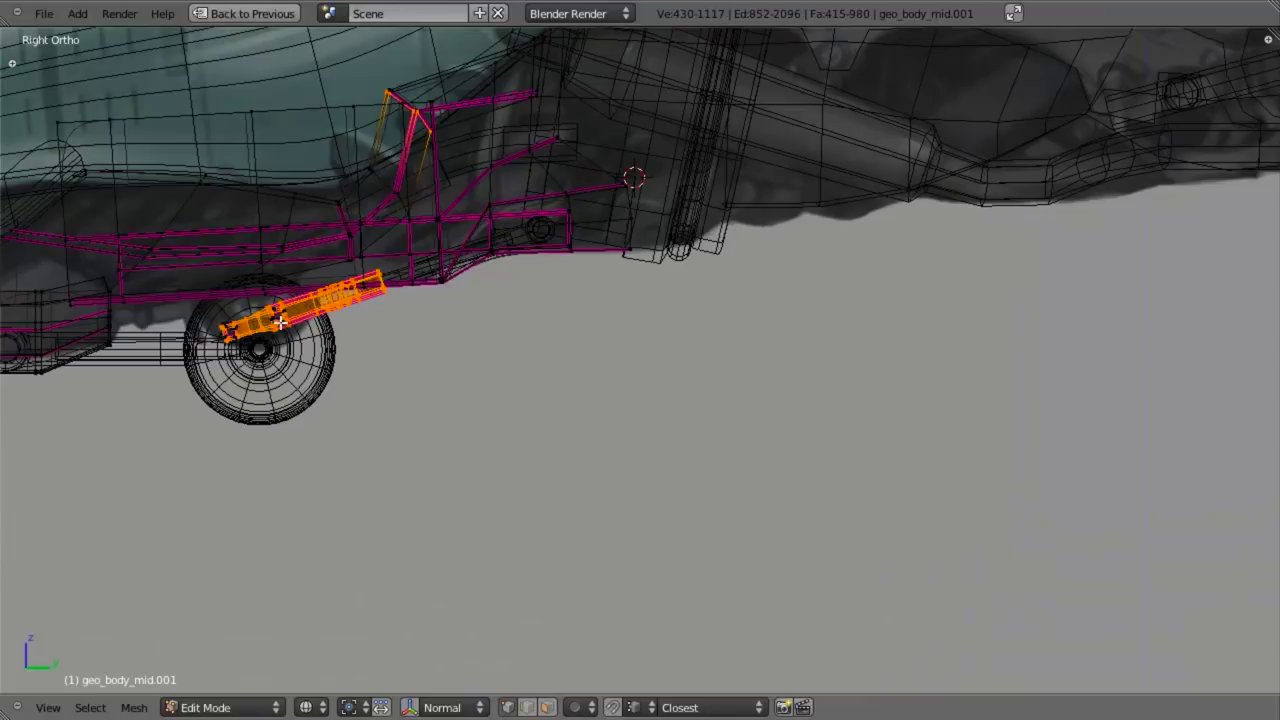
middle_drag(491, 329, 449, 297)
key(p)
click(438, 303)
key(Tab)
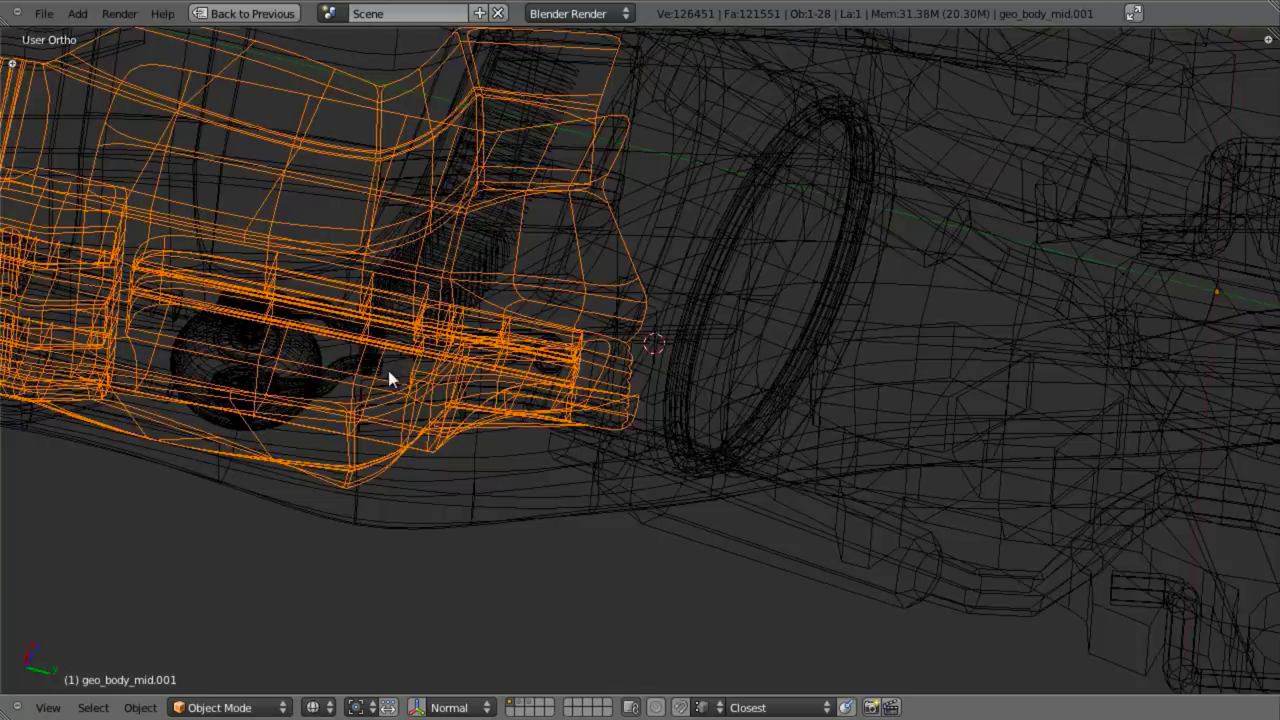
Step: Select the separated linkage arms, the thin strut, the wheel and the paired struts together
key(z)
right_click(366, 334)
scroll(612, 437, up, 3)
key(z)
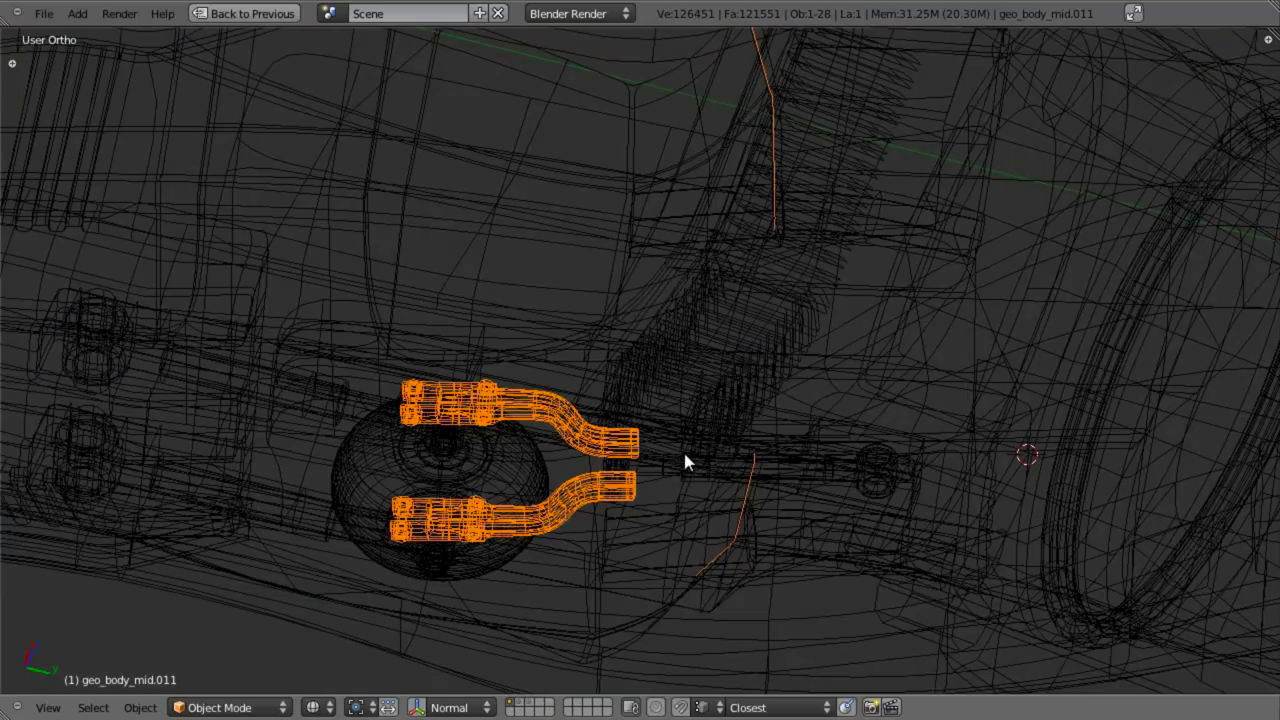
right_click(686, 466)
key(z)
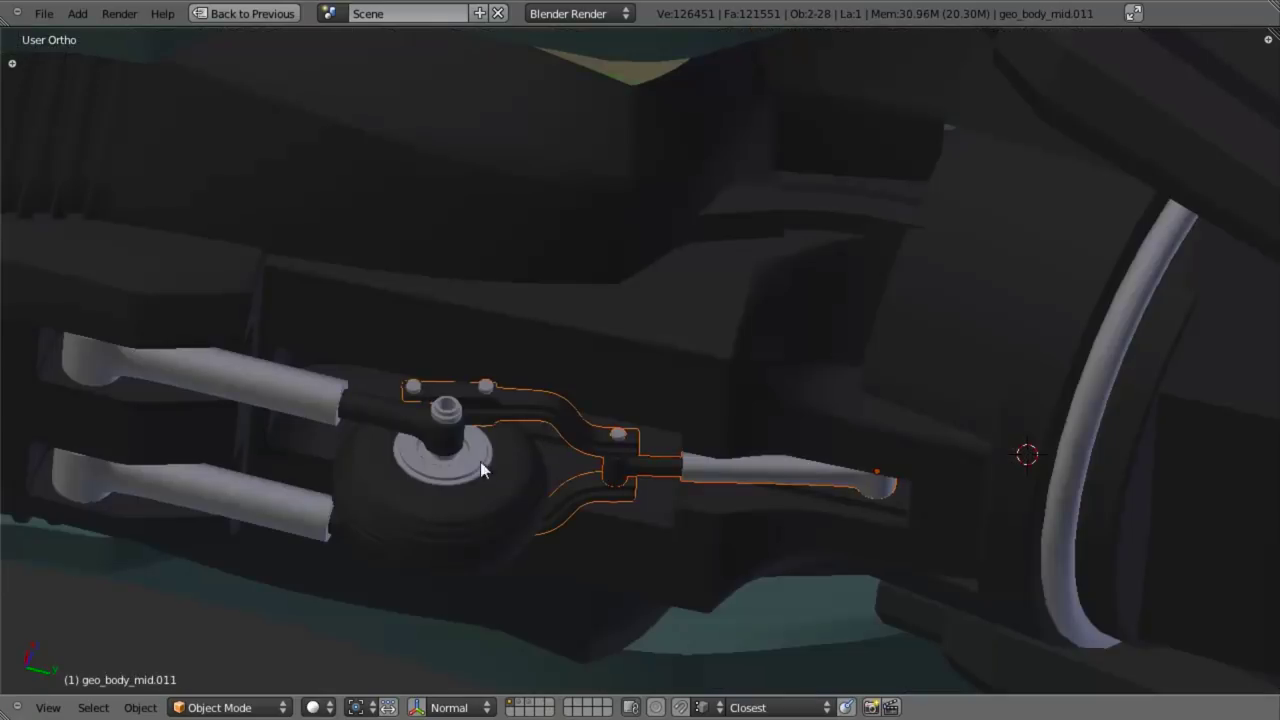
key(z)
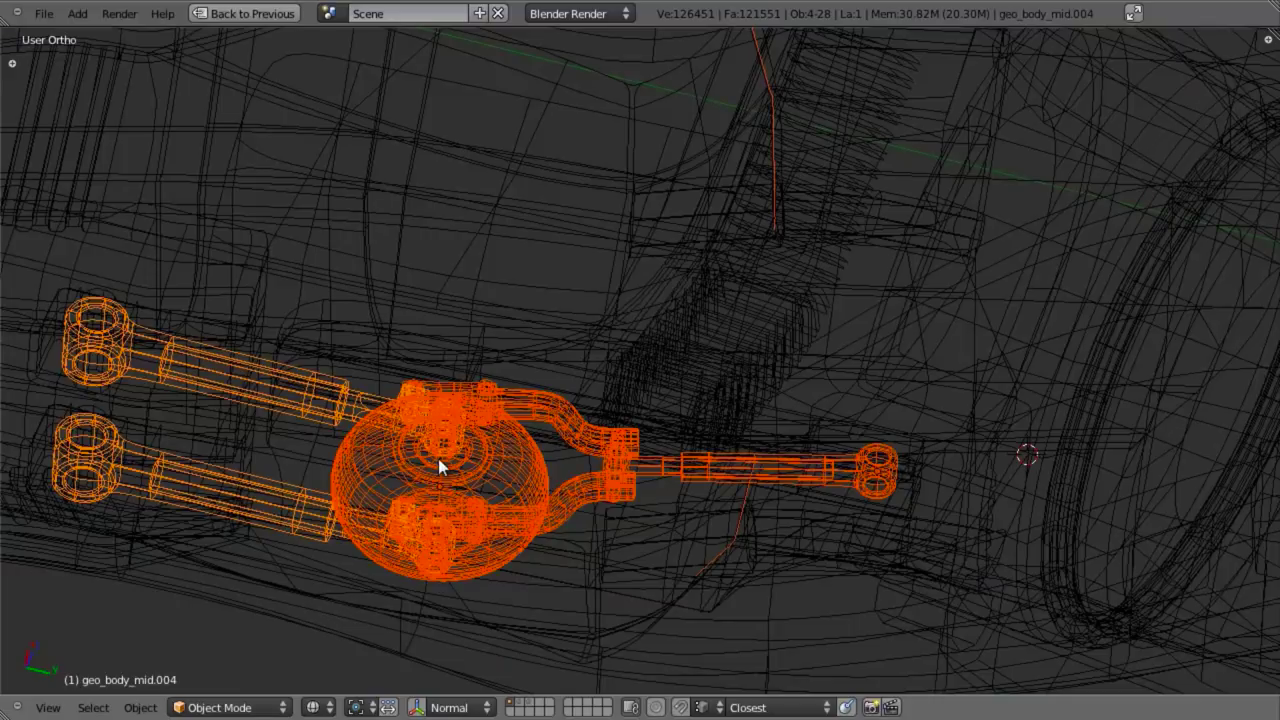
Step: Duplicate the selected landing gear and place the copy below the body, behind the original wheel
key(KP_3)
scroll(680, 328, down, 4)
mouse_move(680, 330)
shift+middle_down()
mouse_move(594, 382)
mouse_move(409, 443)
shift+middle_up()
key(z)
key(shift+d)
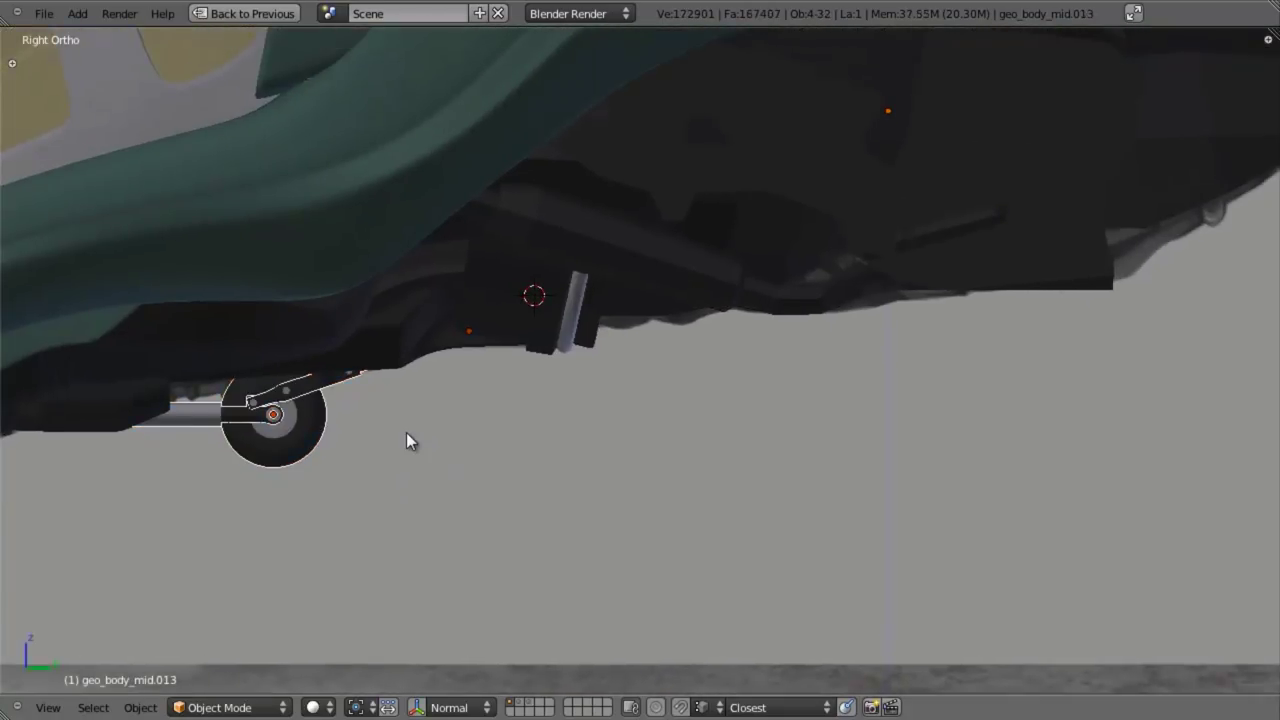
click(799, 515)
Step: Select the stray edge strip above the copied landing gear within the duplicated linkage arms mesh
key(z)
scroll(807, 492, down, 3)
shift+middle_drag(815, 405, 723, 385)
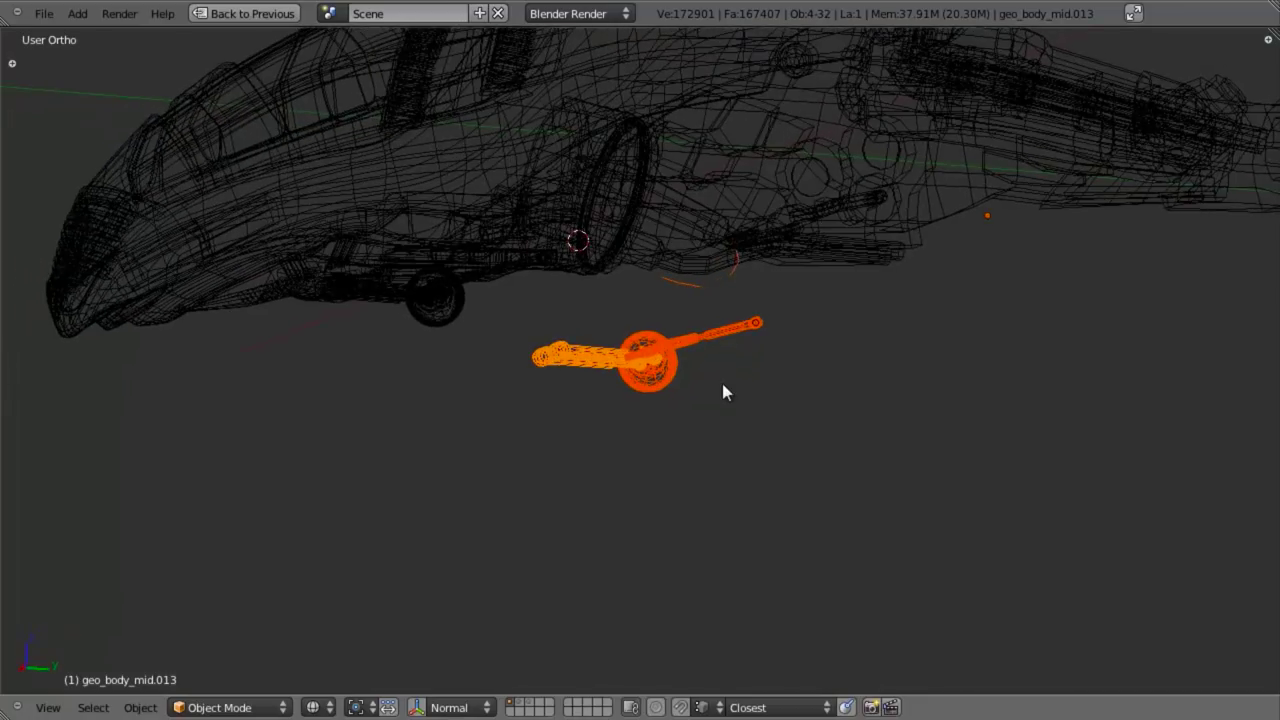
right_click(681, 284)
key(Tab)
key(a)
key(b)
drag(629, 243, 736, 327)
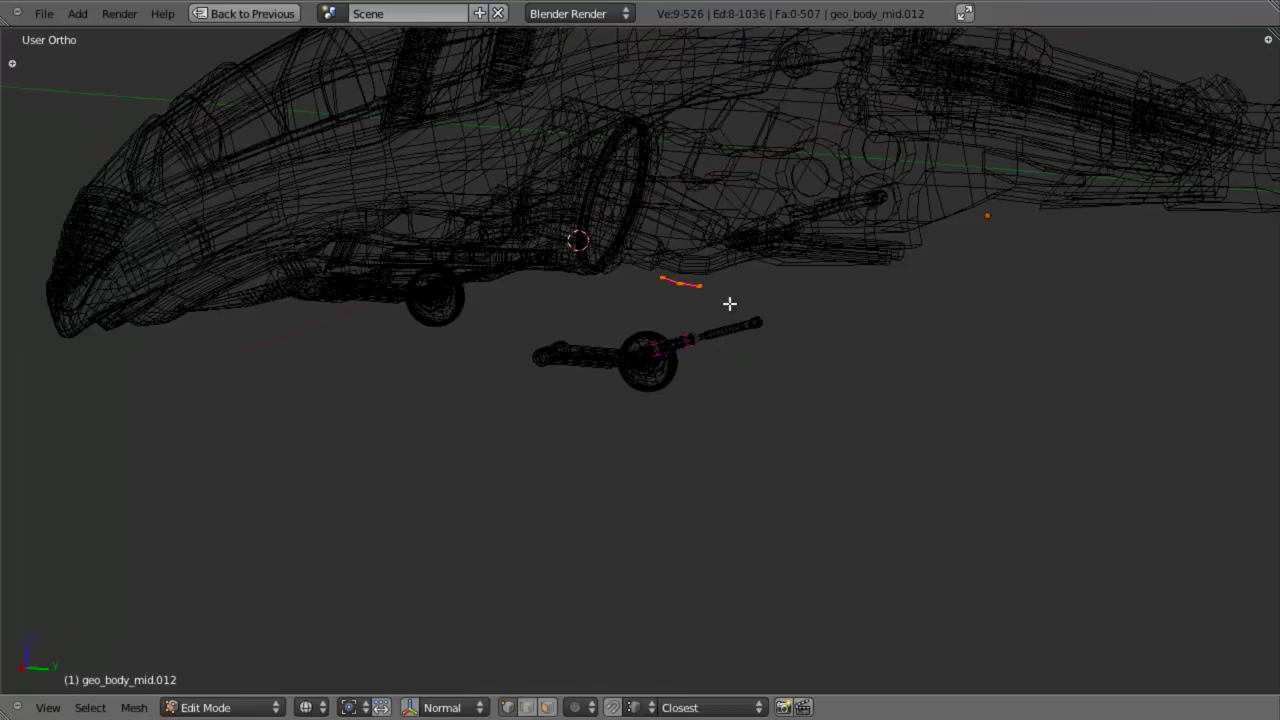
Step: Delete the selected stray chain of edges floating above the duplicated landing gear and finish editing the mesh
key(x)
click(724, 176)
key(Tab)
Step: Select all parts of the duplicated landing gear and move them up onto the rear lower fuselage in side view
key(KP_3)
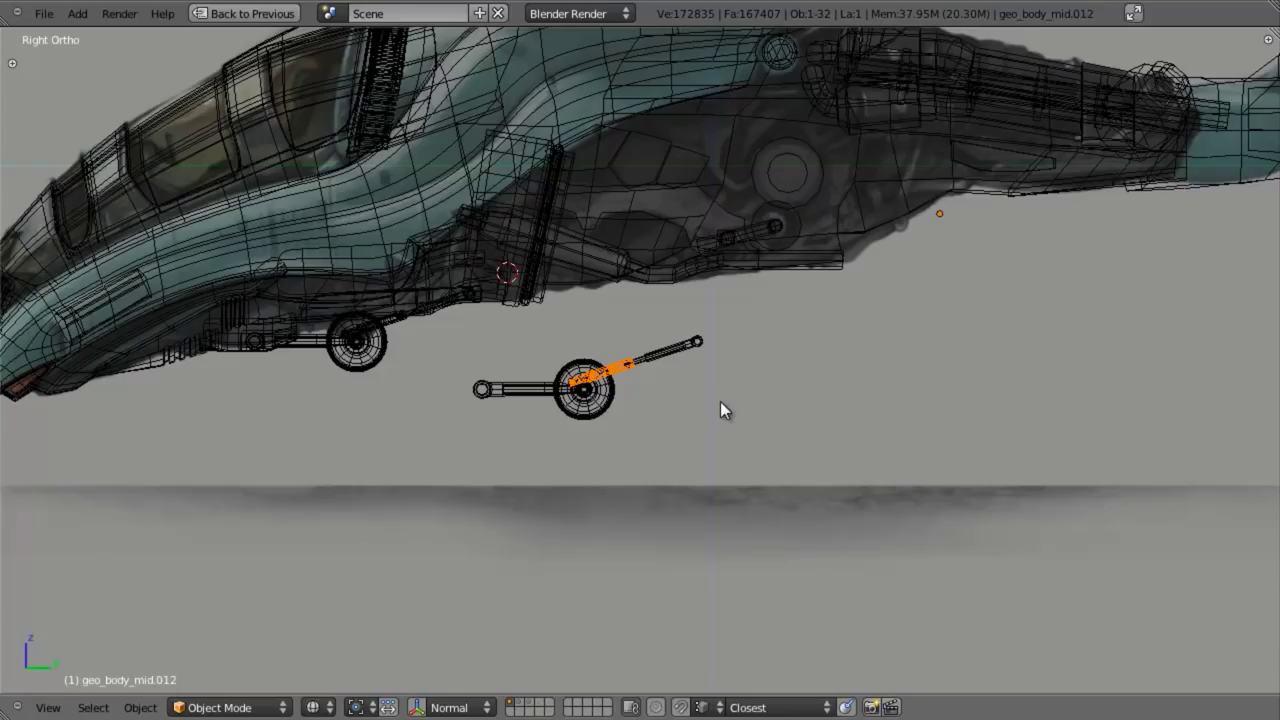
key(b)
drag(444, 340, 712, 490)
scroll(660, 492, up, 3)
key(g)
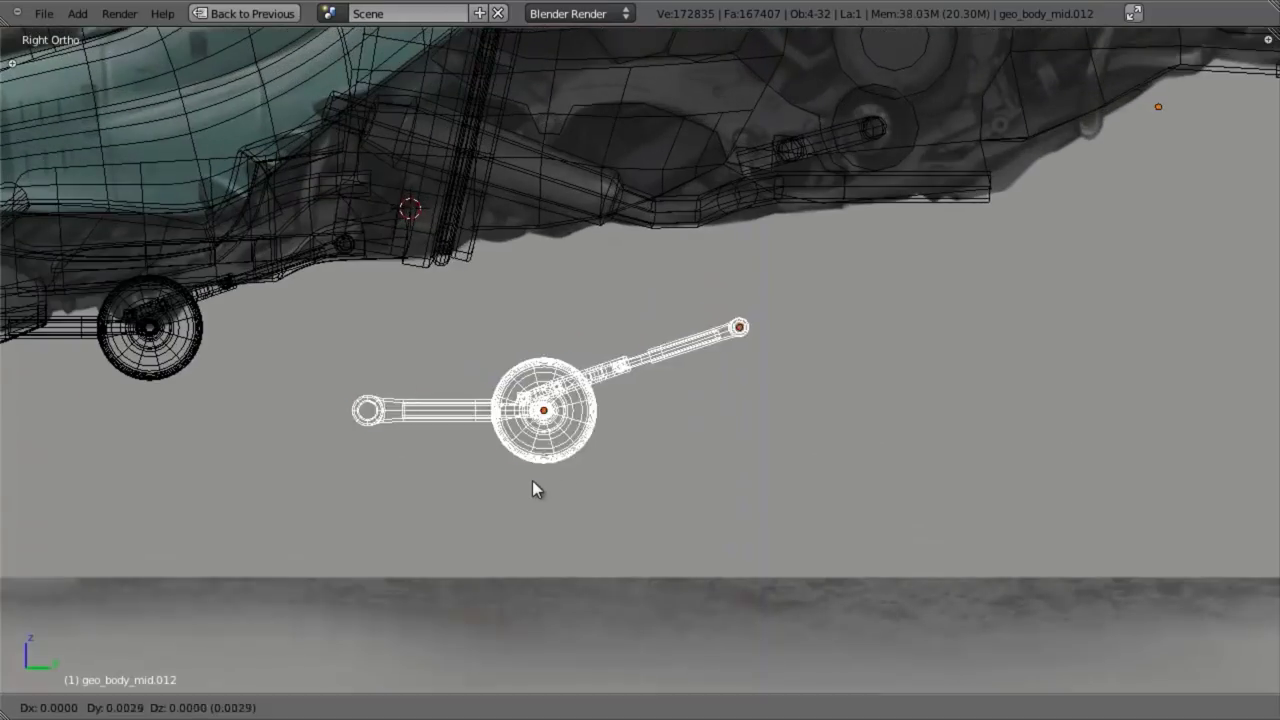
click(838, 233)
Step: Shift the duplicated landing gear sideways along the global X axis, away from the fuselage centreline
mouse_move(826, 337)
middle_down()
mouse_move(674, 394)
mouse_move(694, 277)
mouse_move(558, 464)
middle_up()
key(z)
scroll(557, 457, up, 2)
shift+middle_drag(697, 366, 631, 496)
key(g)
key(x)
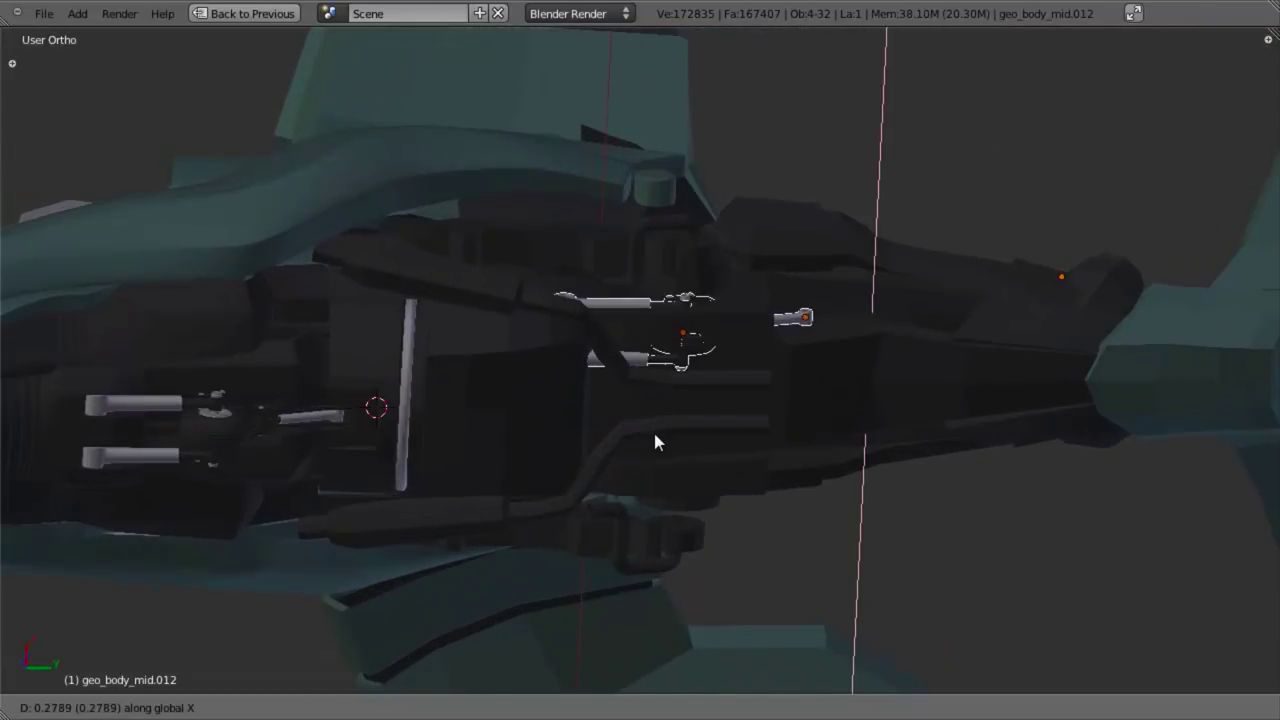
click(653, 430)
Step: Fine-tune the duplicated landing gear's height and lengthwise position against the side reference image
middle_drag(648, 422, 643, 379)
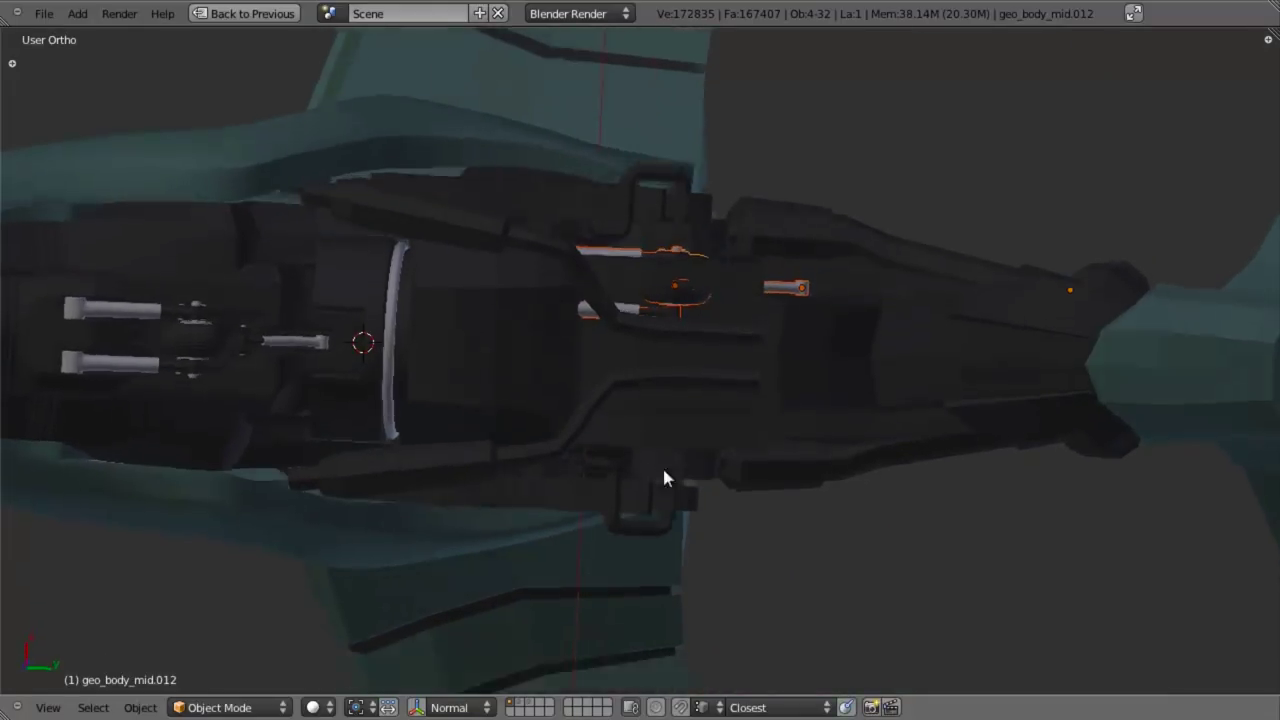
key(KP_3)
key(z)
scroll(666, 575, up, 3)
key(g)
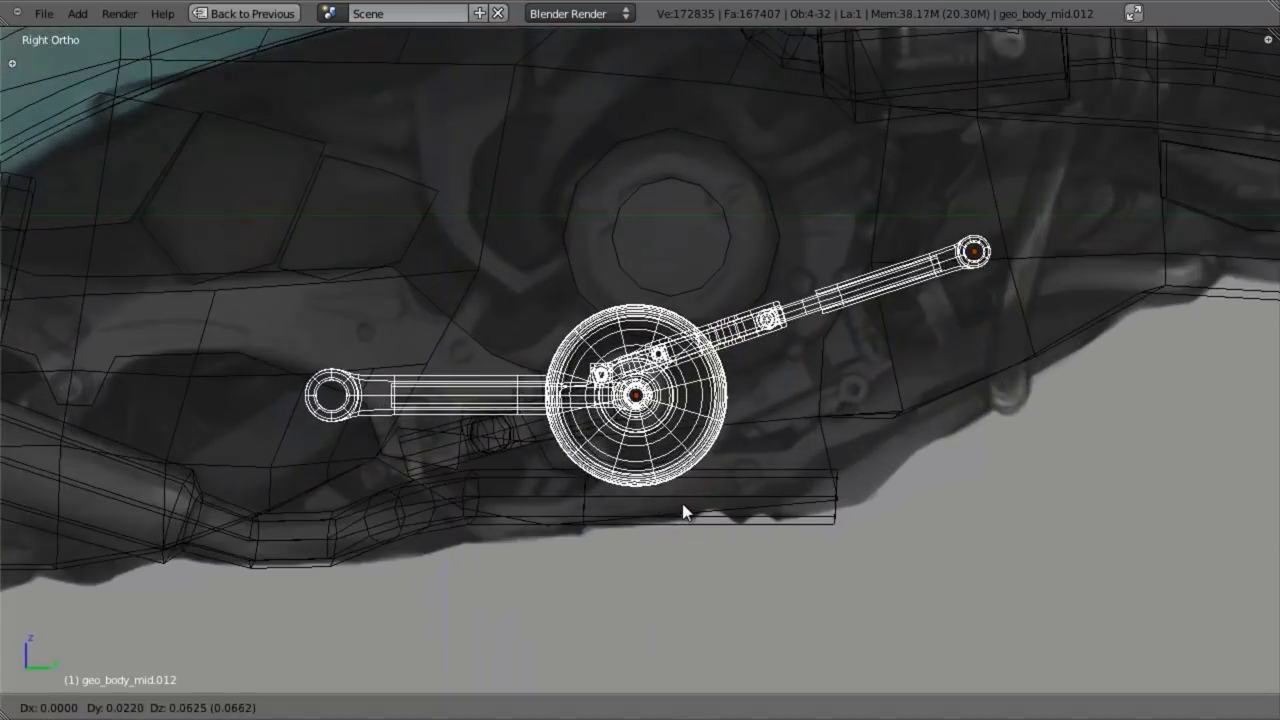
click(680, 502)
Step: Move the duplicated landing gear farther outward along the X axis so it sits on the fuselage's outer side
key(z)
scroll(670, 492, down, 3)
mouse_move(608, 454)
middle_down()
mouse_move(675, 324)
mouse_move(683, 277)
middle_up()
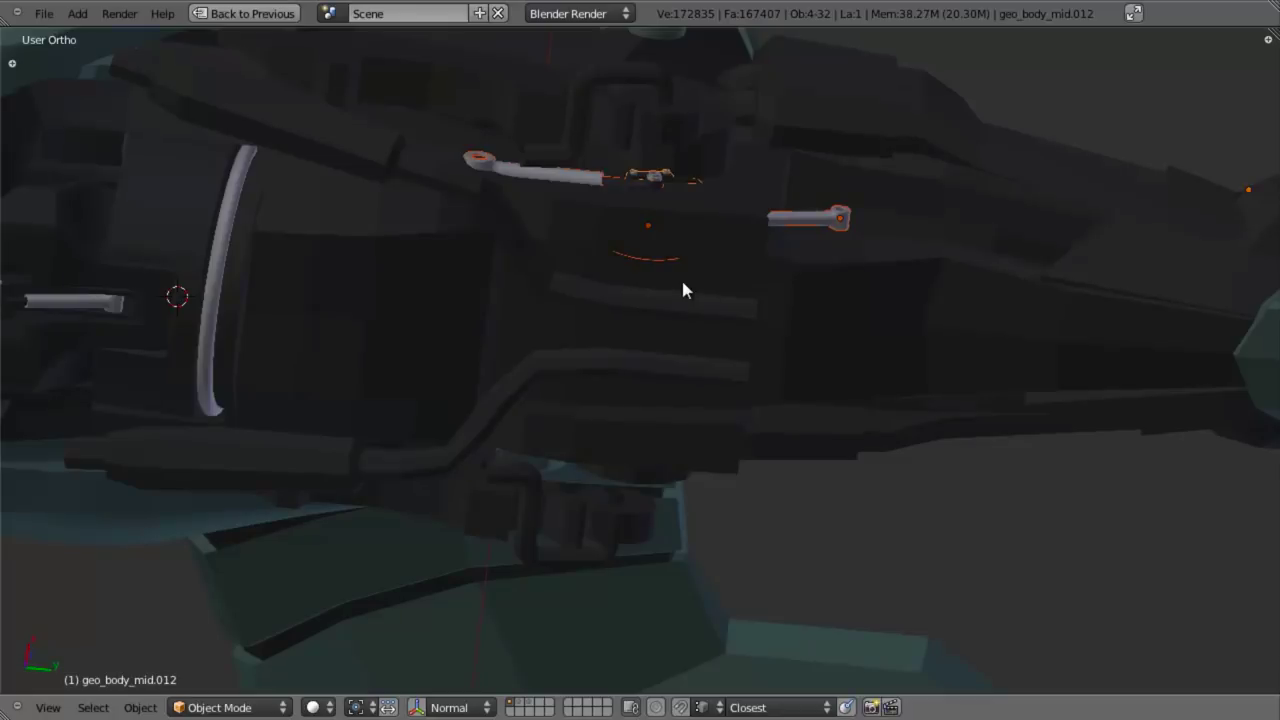
key(g)
key(x)
click(689, 182)
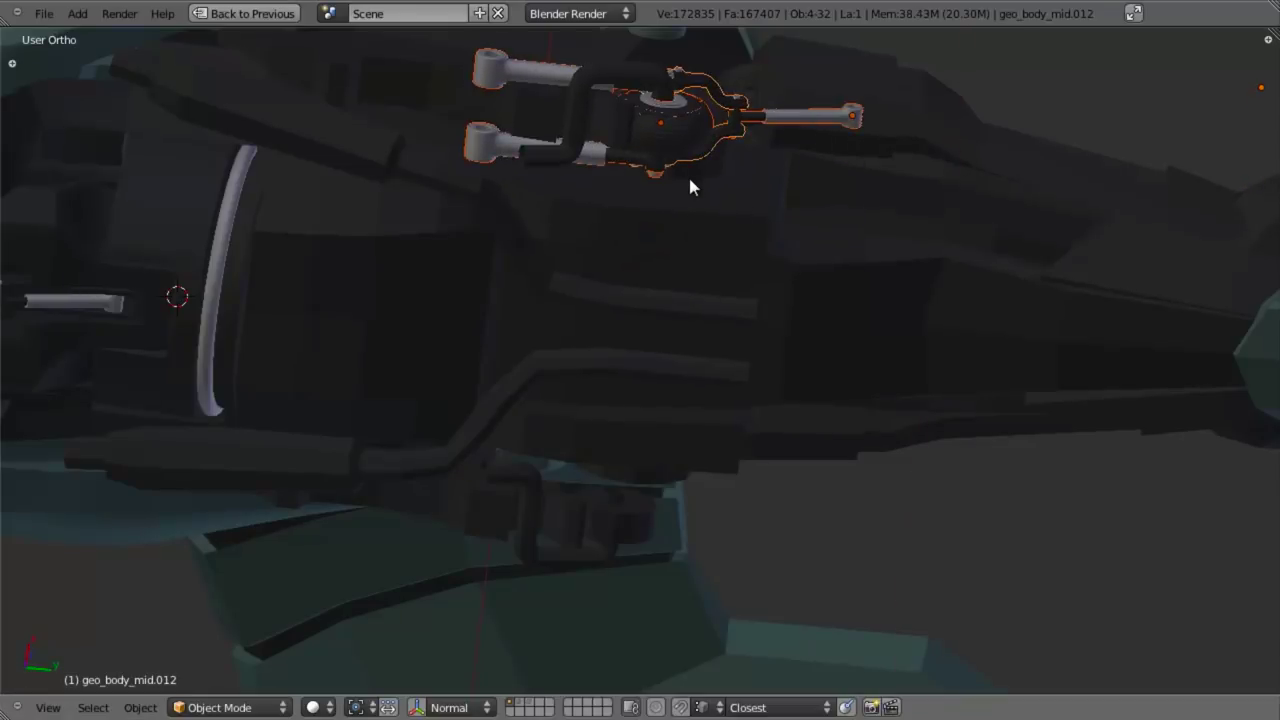
Step: Examine the rear landing gear's fit against the fuselage from below and from the side, shaded and in wireframe
scroll(688, 183, down, 3)
middle_drag(603, 310, 660, 308)
scroll(660, 308, up, 3)
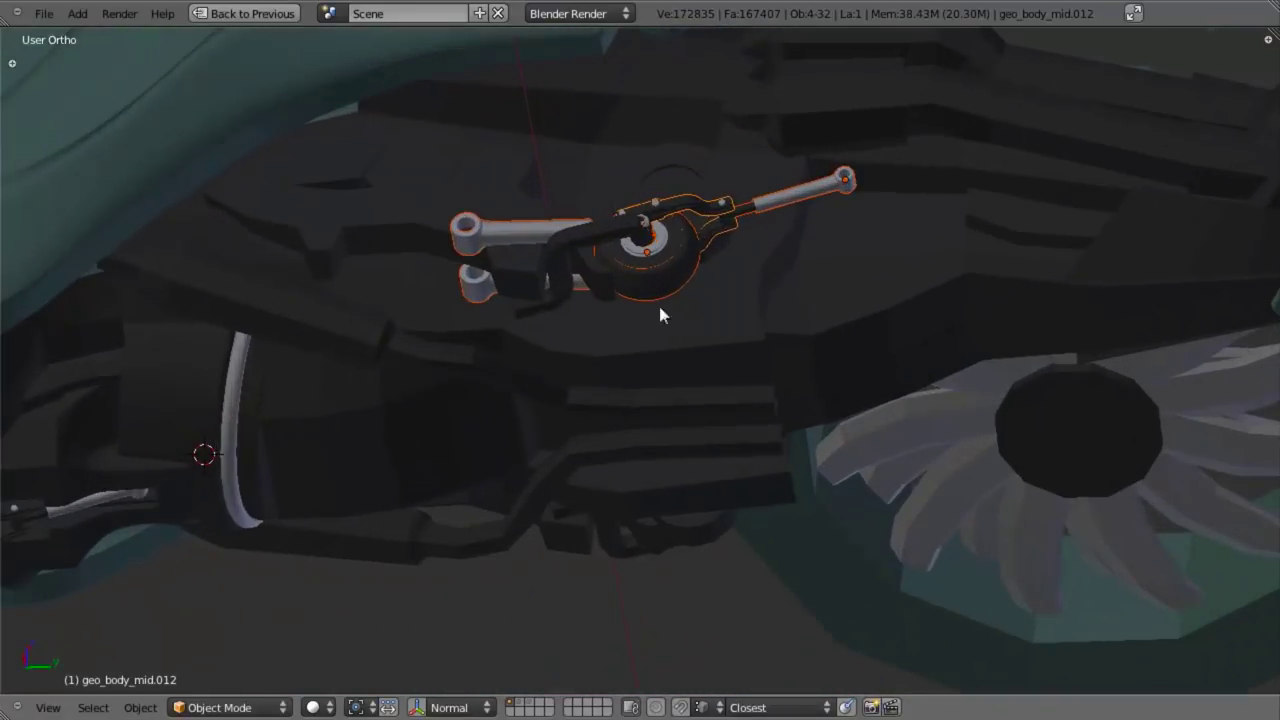
middle_drag(628, 245, 649, 377)
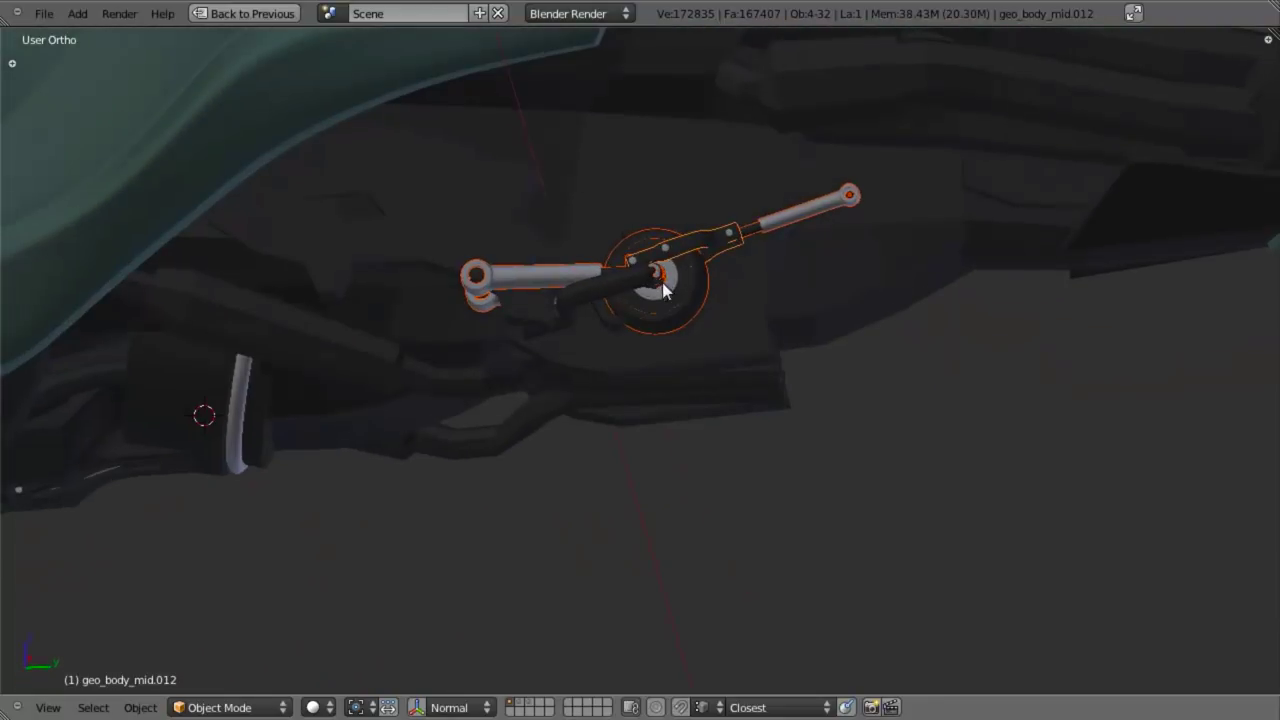
key(KP_3)
key(z)
scroll(698, 376, down, 5)
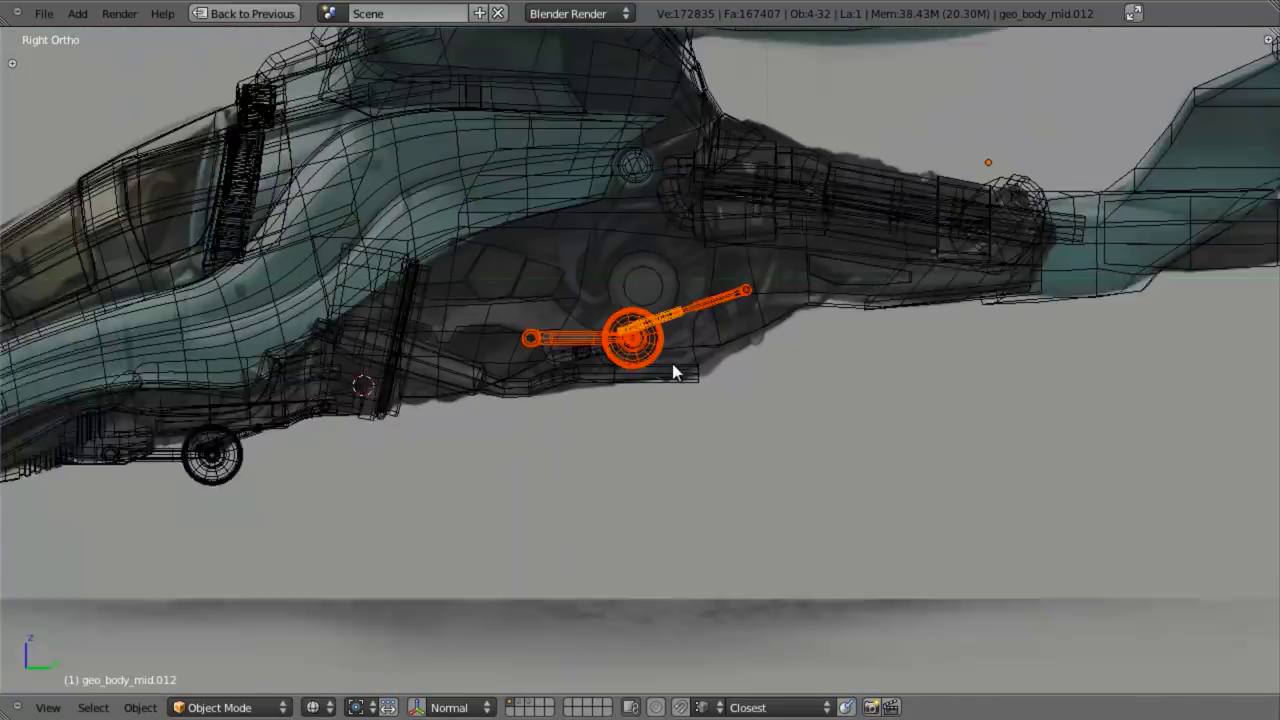
key(z)
scroll(645, 237, up, 3)
middle_drag(626, 429, 657, 194)
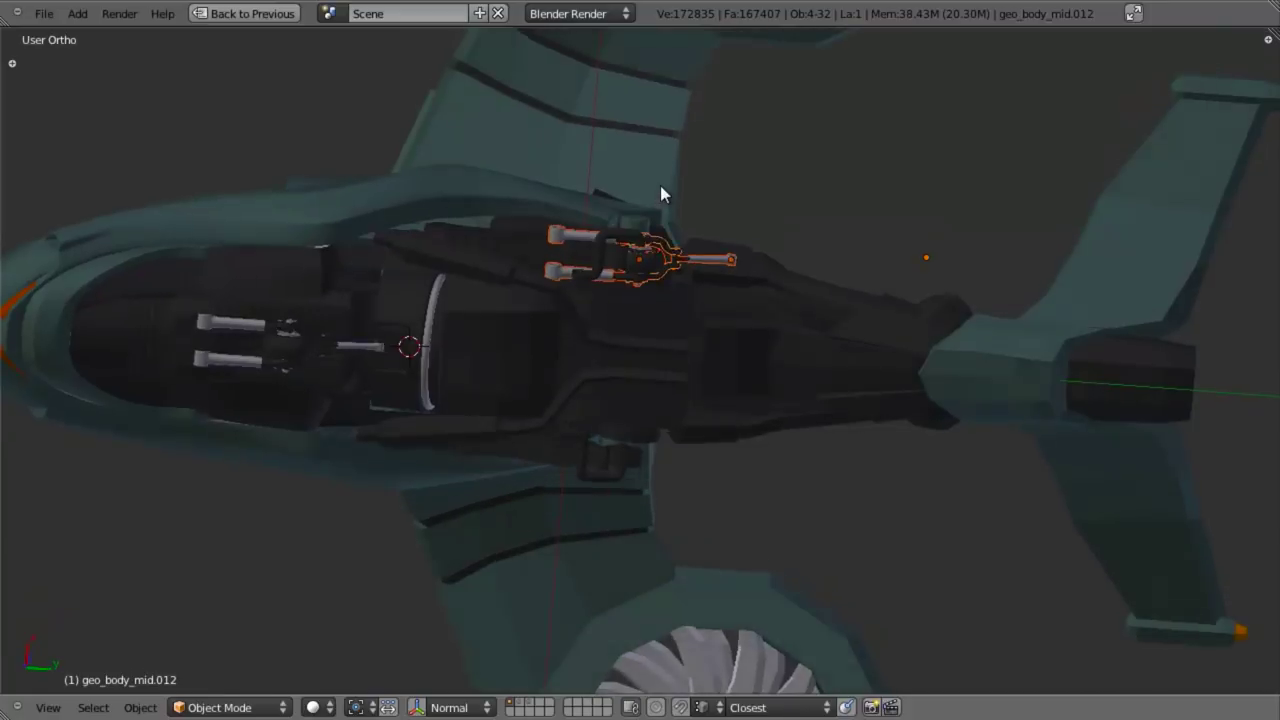
scroll(695, 280, up, 3)
Step: Select the rear landing gear's curved fork linkage and inspect its mesh in wireframe
right_click(775, 180)
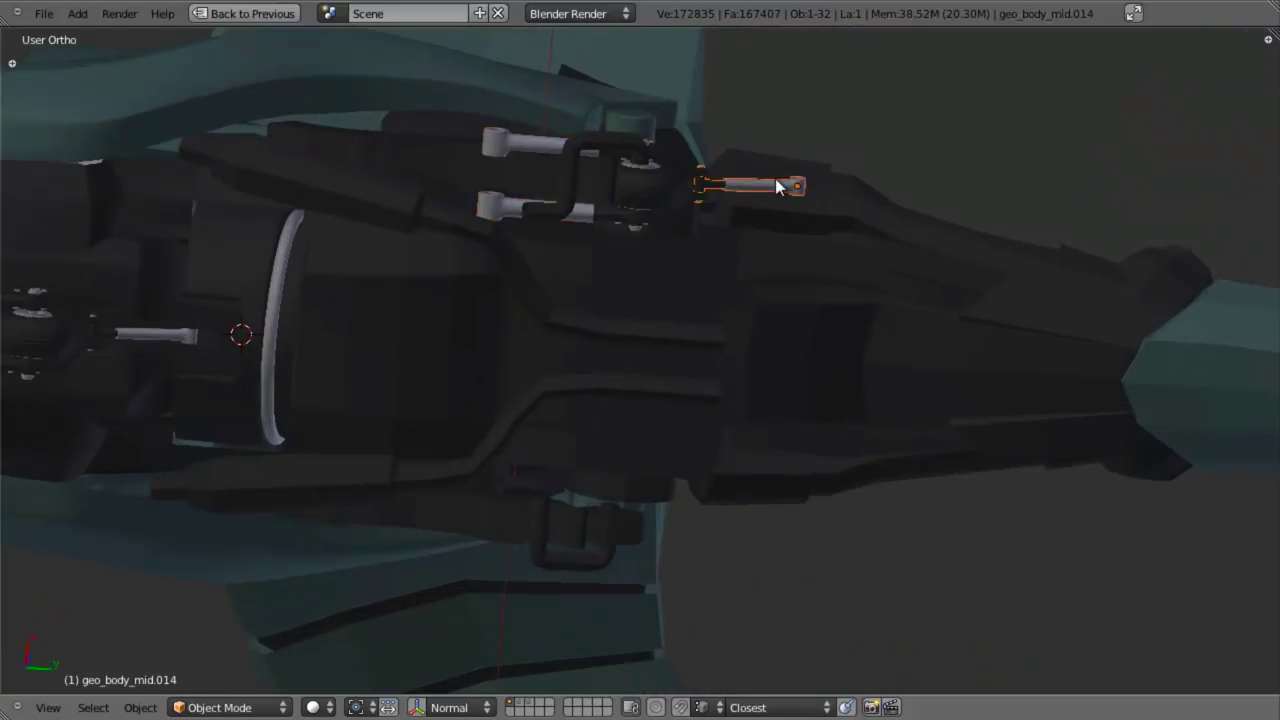
right_click(665, 153)
key(z)
scroll(677, 220, up, 6)
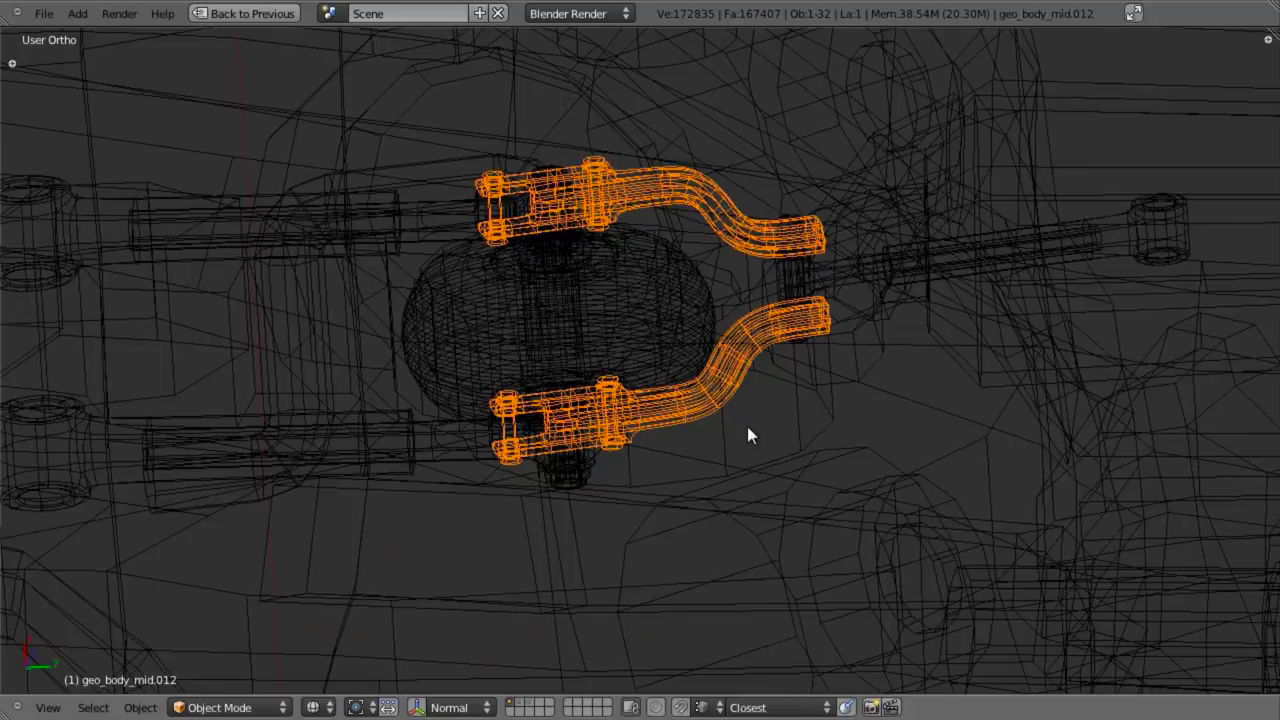
key(Tab)
middle_drag(658, 309, 712, 265)
key(Tab)
Step: Snap the 3D cursor to the fork linkage's origin and check its placement from the front and side
key(KP_3)
scroll(726, 321, down, 4)
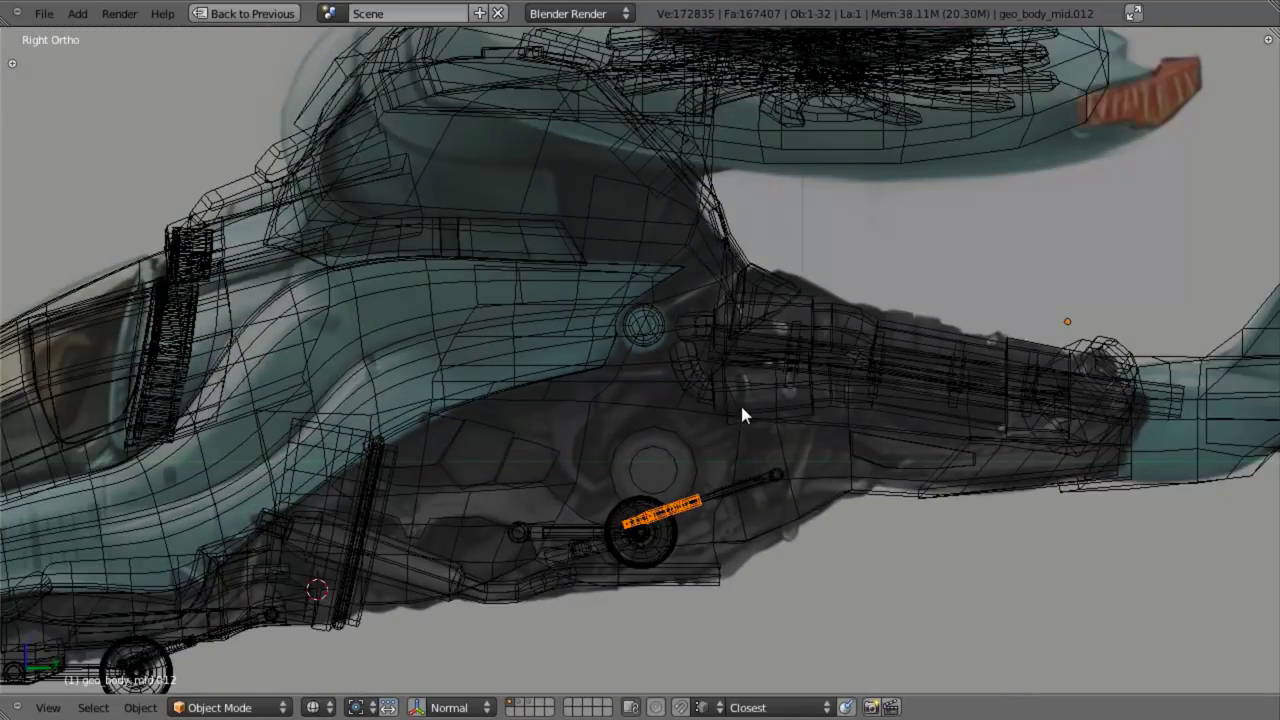
key(shift+s)
click(714, 430)
key(KP_1)
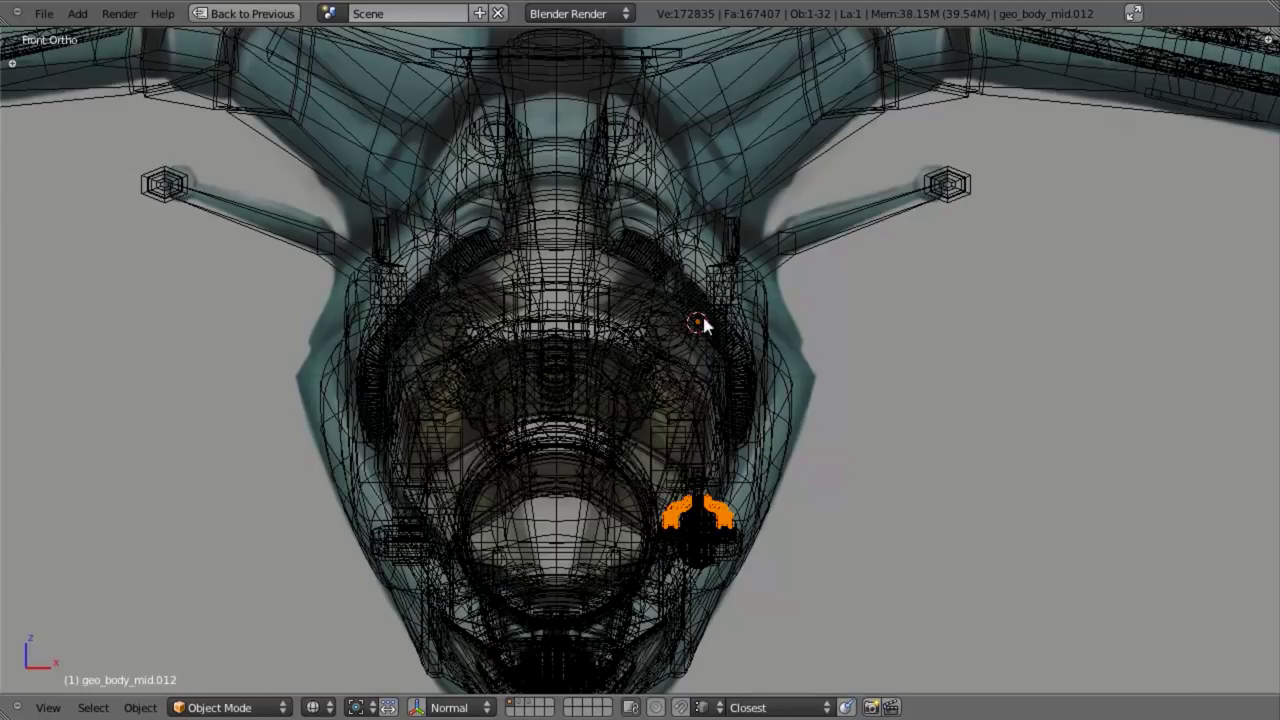
key(KP_3)
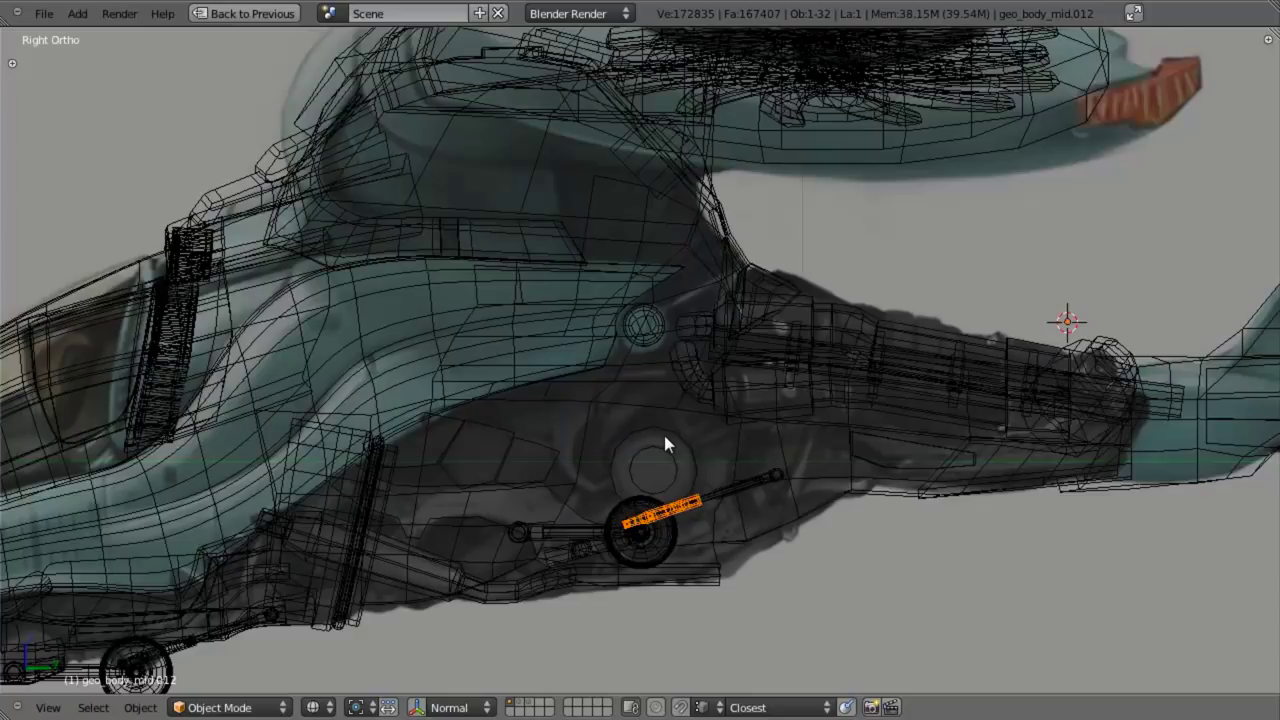
Step: Set the fork linkage's origin to the 3D cursor at its rear joint
scroll(664, 440, up, 5)
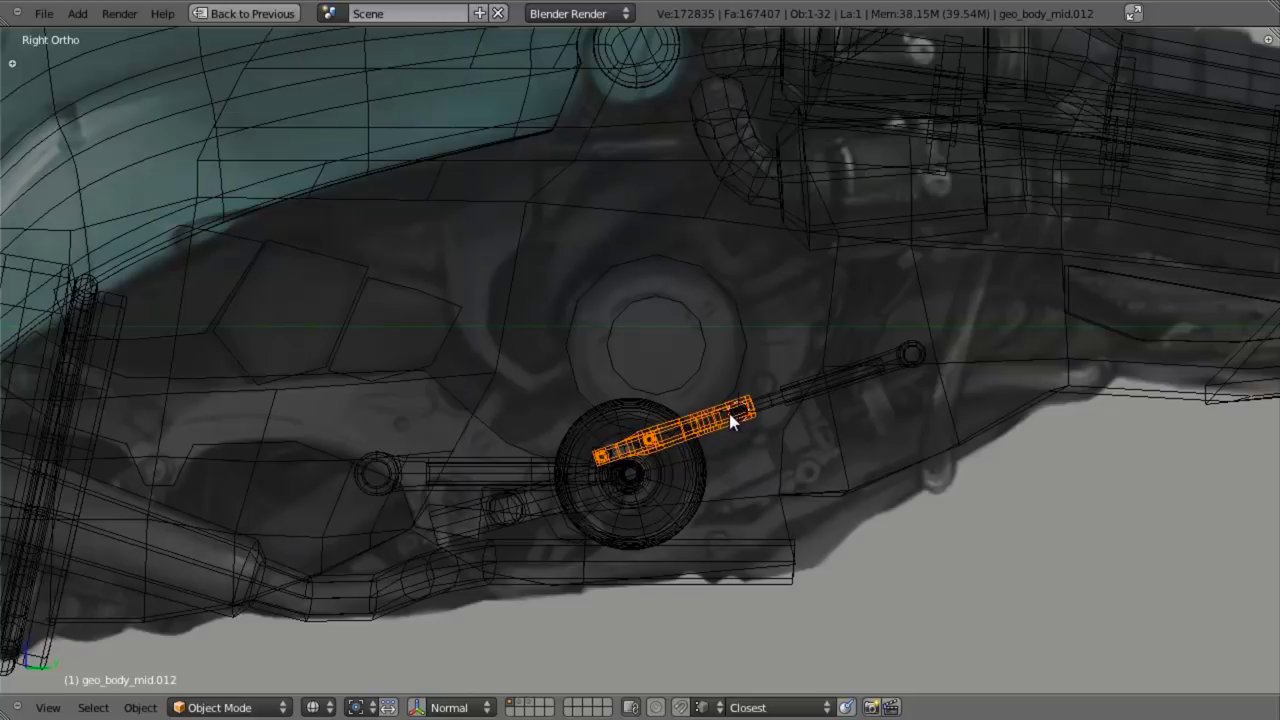
key(shift+ctrl+alt+c)
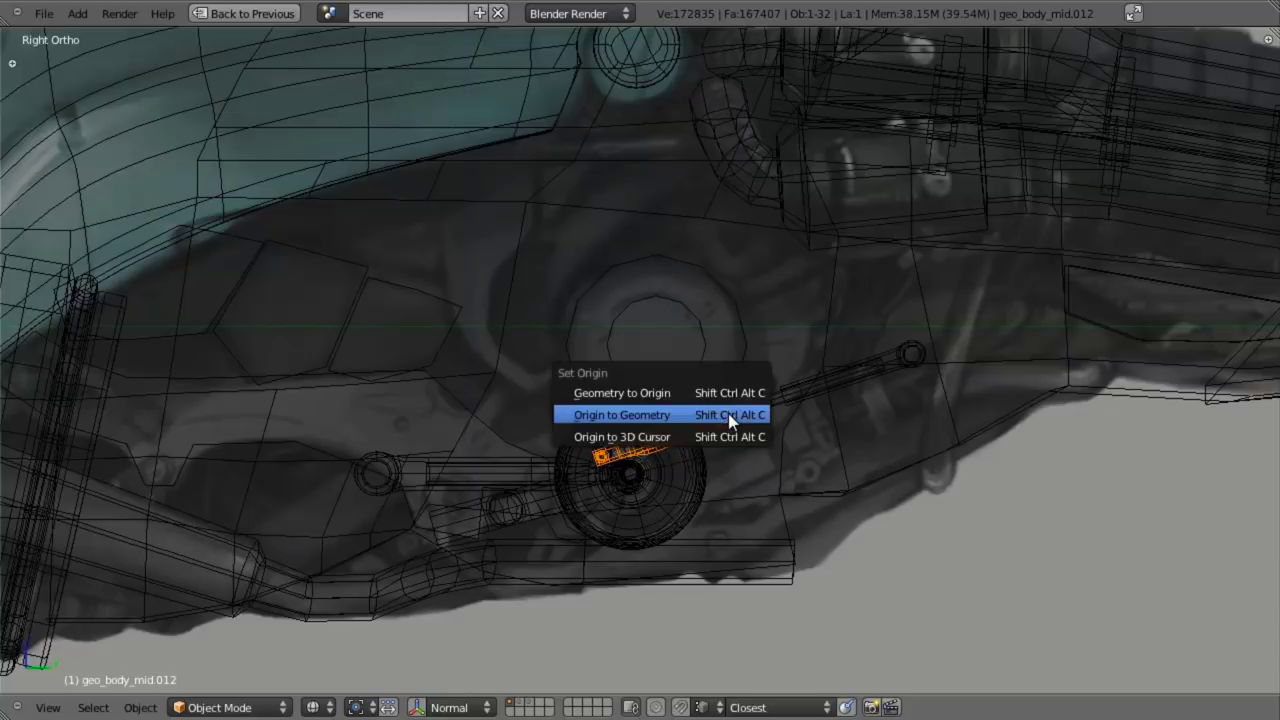
click(733, 437)
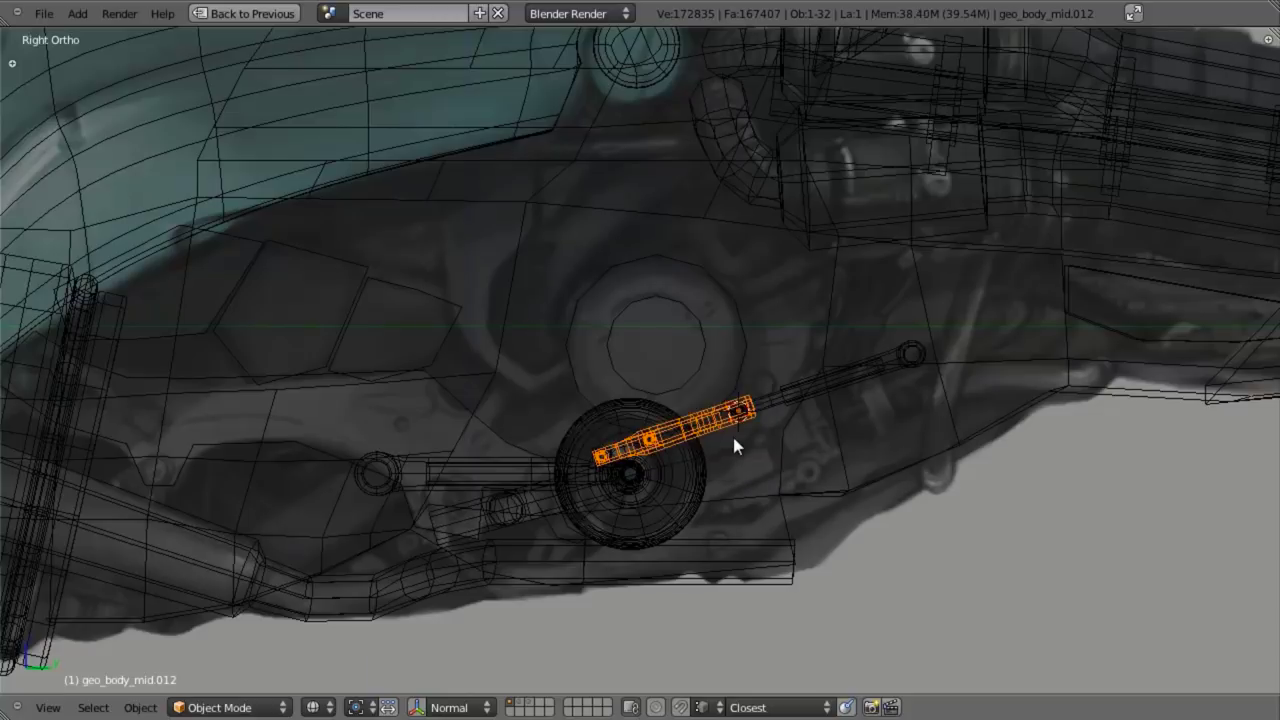
Step: Examine the rear landing gear's placement on the whole aircraft from below, the side and the front
scroll(732, 433, down, 3)
key(z)
scroll(700, 480, up, 2)
middle_drag(687, 498, 670, 350)
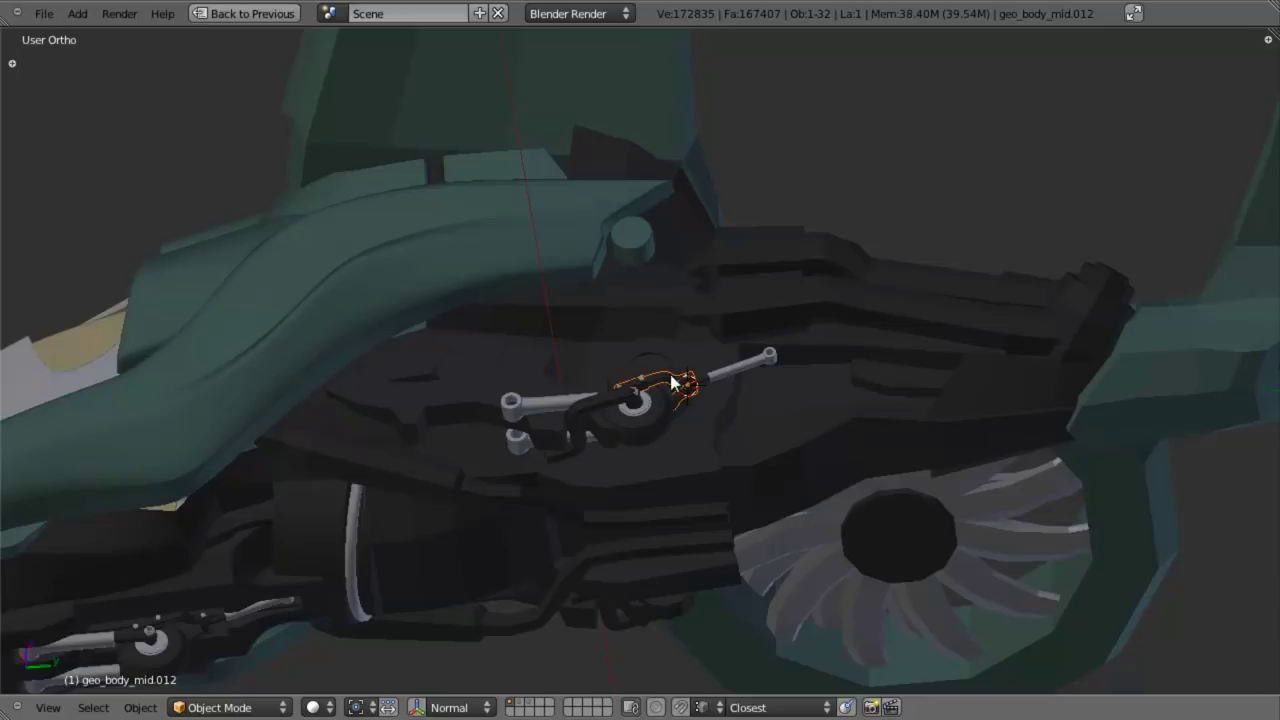
middle_drag(672, 362, 636, 378)
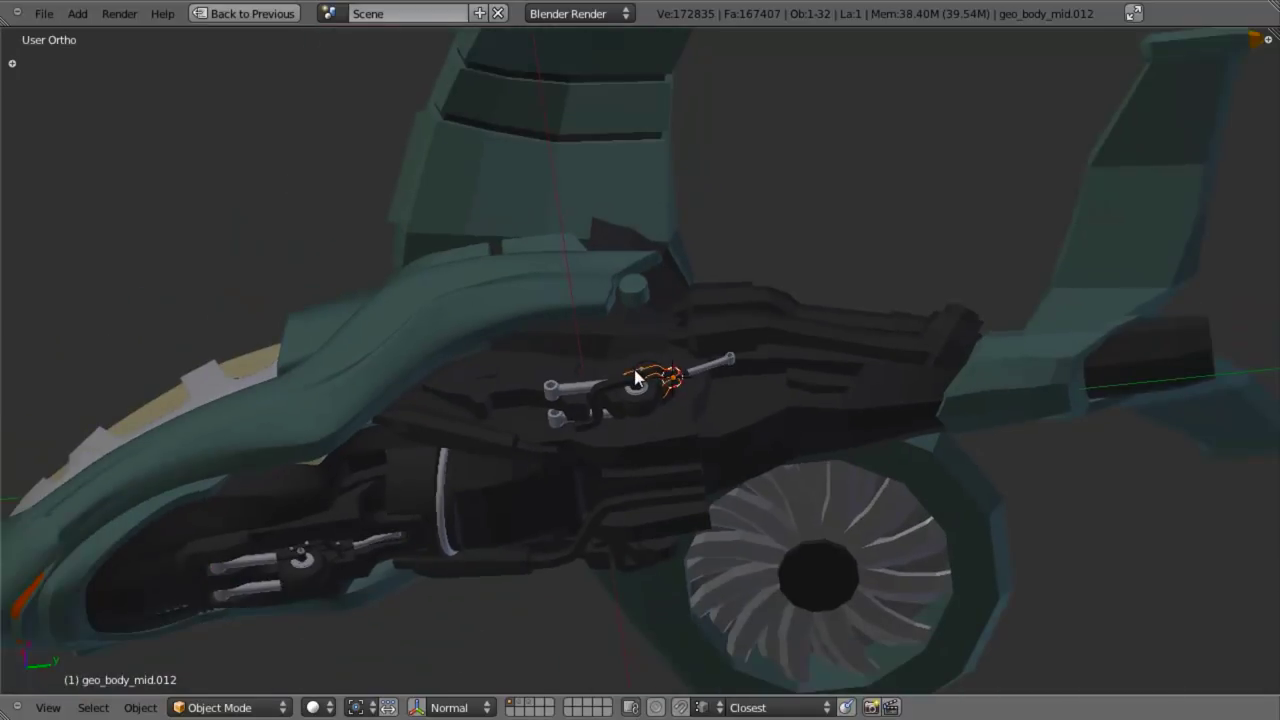
scroll(604, 396, down, 3)
middle_drag(581, 425, 582, 356)
scroll(582, 356, up, 2)
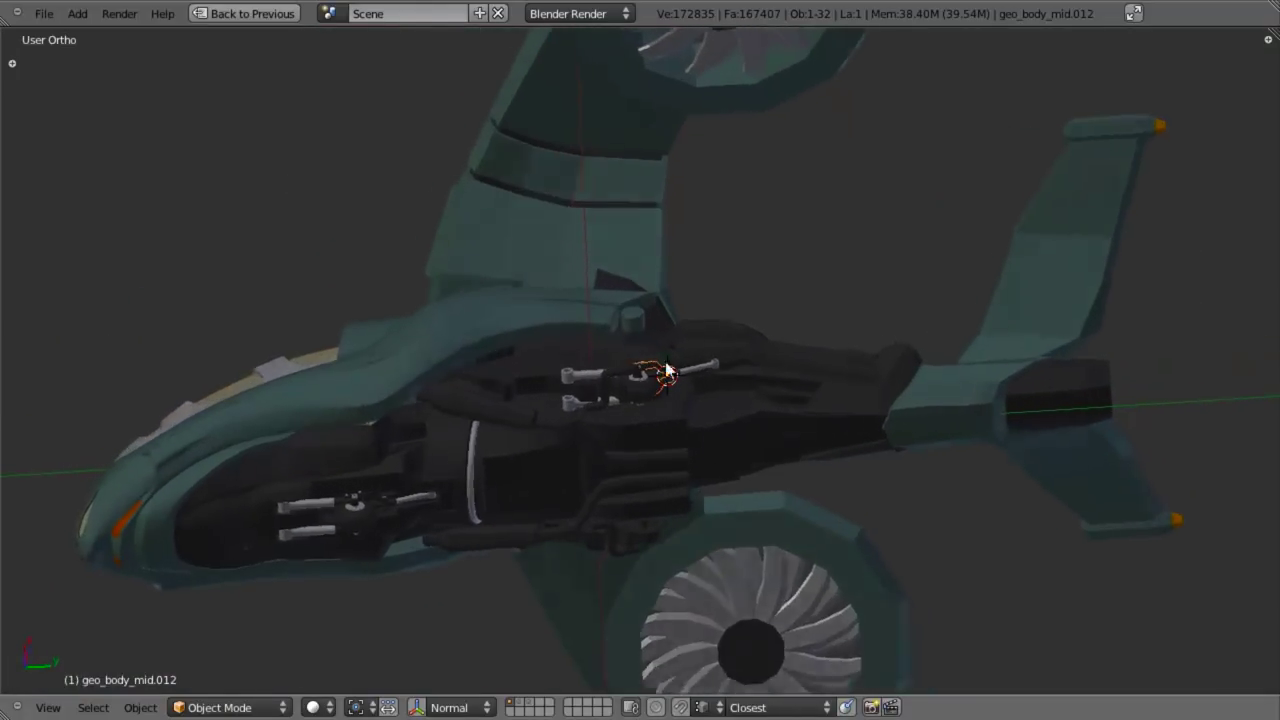
middle_drag(665, 363, 803, 413)
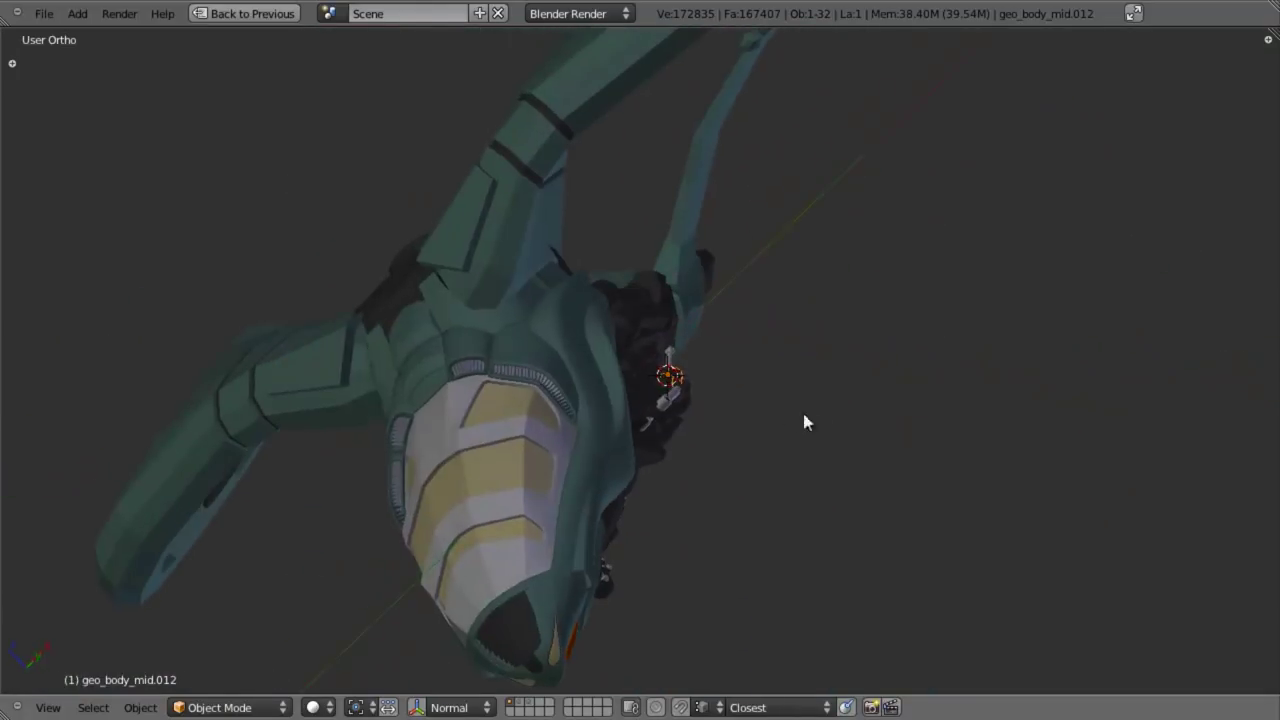
right_click(518, 372)
middle_drag(518, 372, 531, 397)
middle_drag(457, 534, 449, 398)
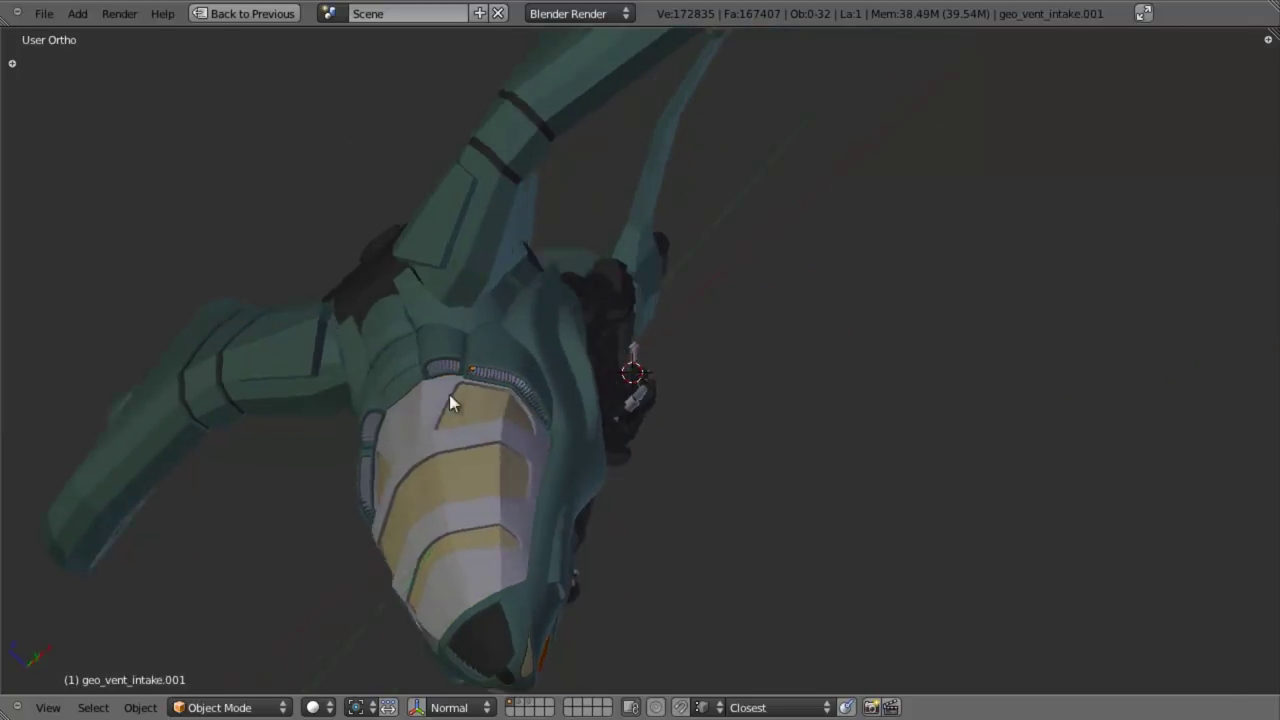
Step: Add an Empty on the fuselage centreline, aligned with the rear wheel's centre in side view
key(KP_3)
scroll(607, 371, up, 2)
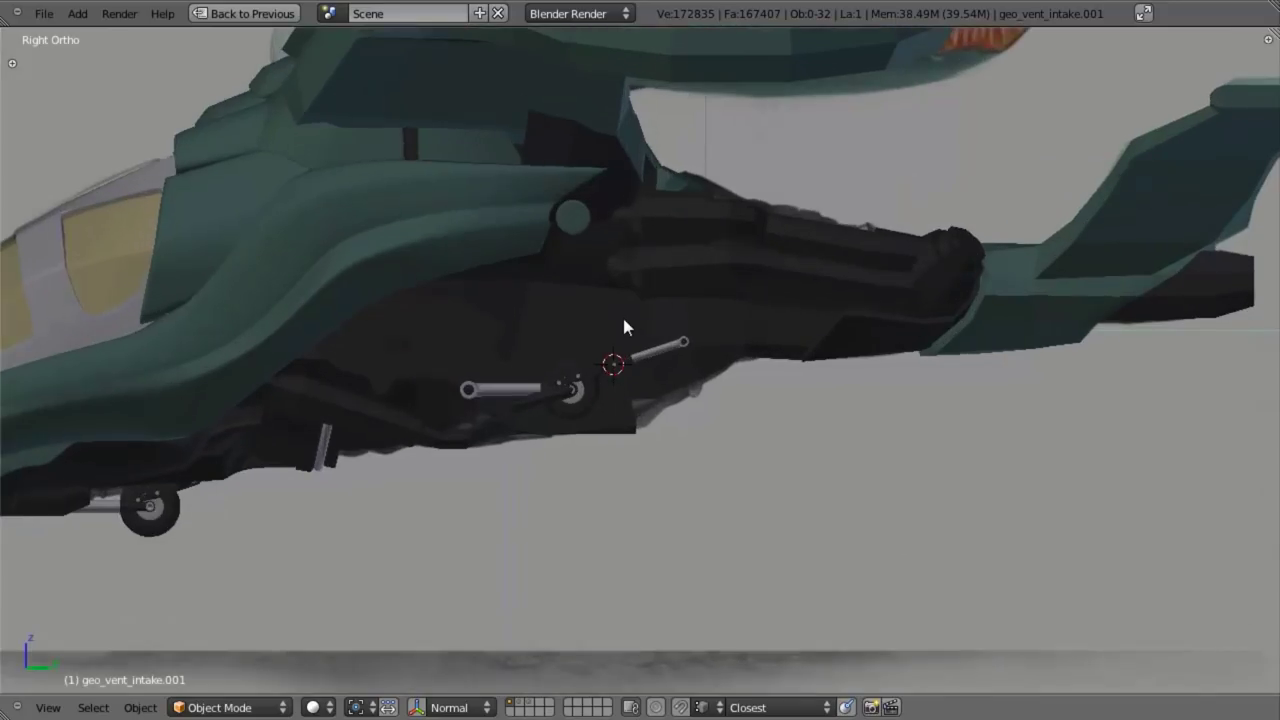
scroll(576, 388, down, 10)
scroll(606, 433, up, 3)
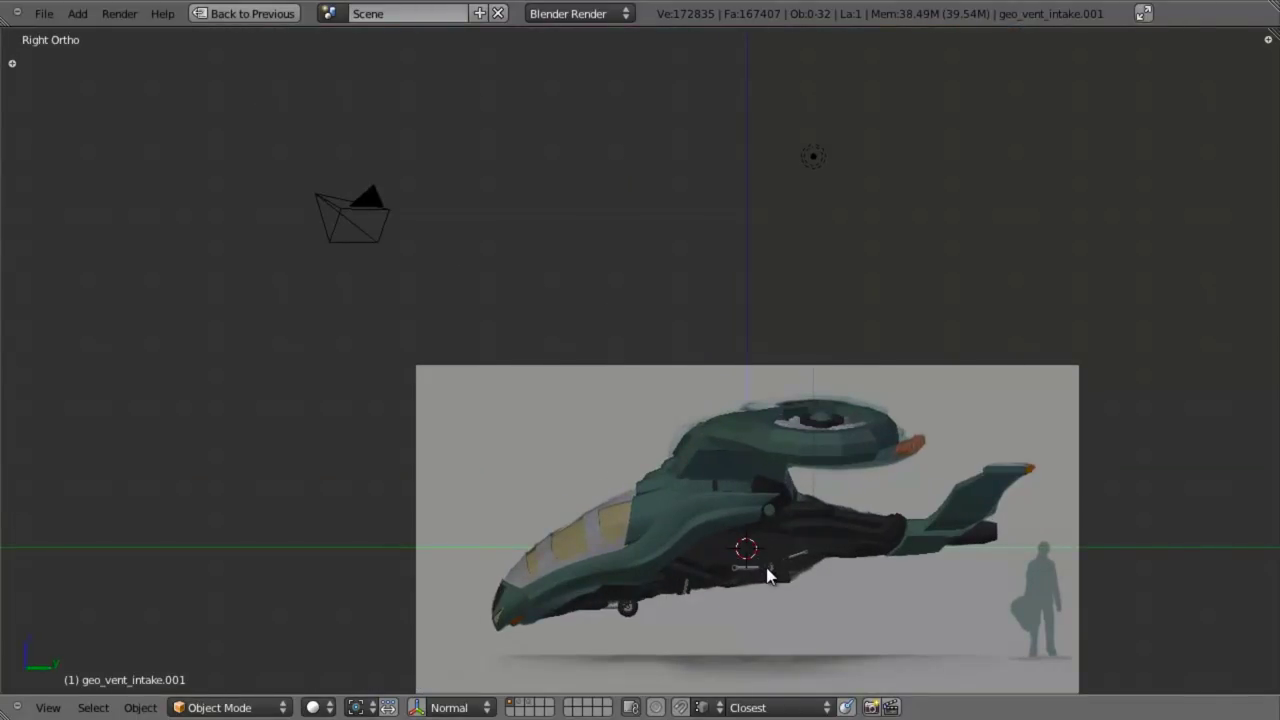
scroll(721, 466, up, 6)
key(shift+a)
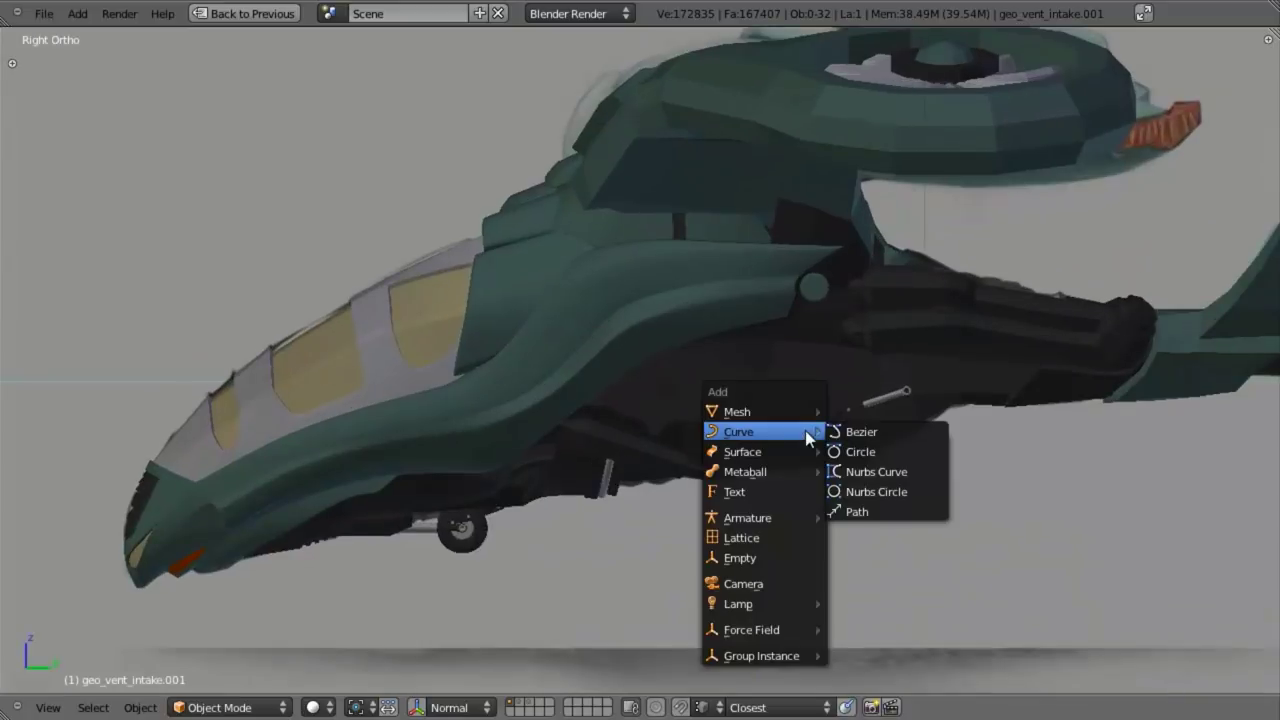
click(778, 567)
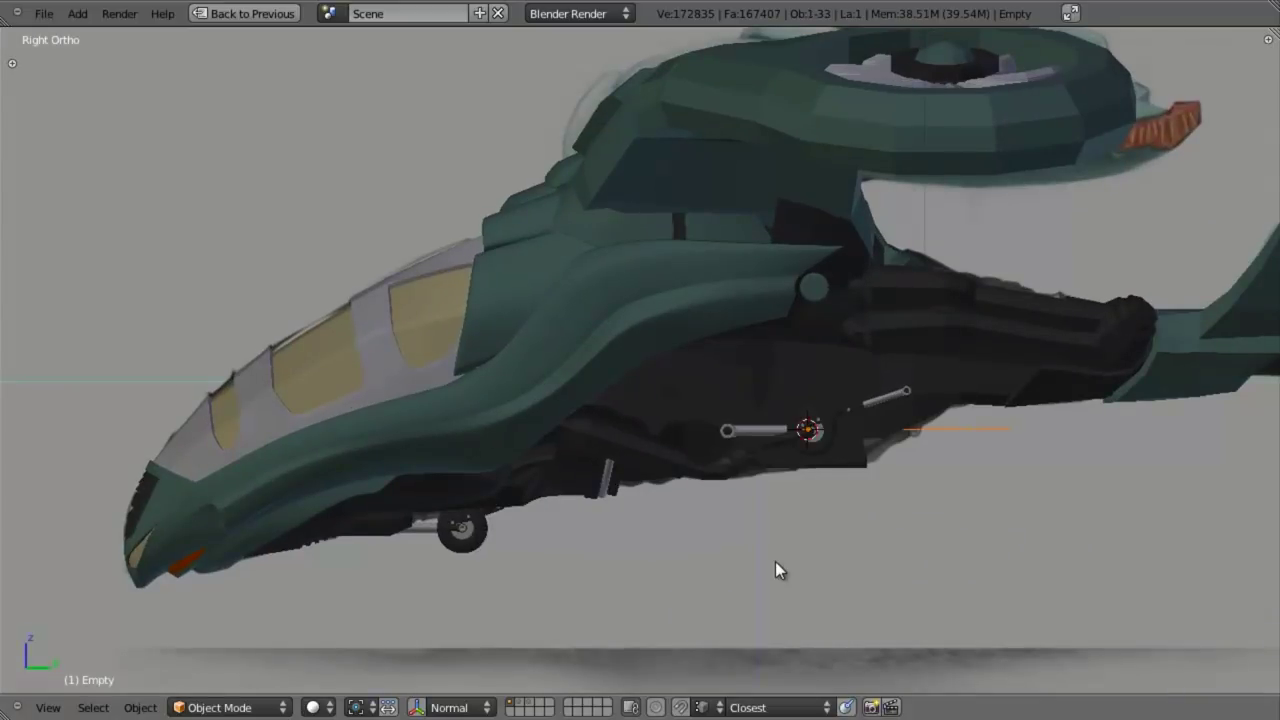
Step: Check the Empty's position from below and select the rear landing gear's twin support arms
middle_drag(777, 566, 650, 533)
scroll(504, 495, up, 6)
scroll(560, 360, down, 5)
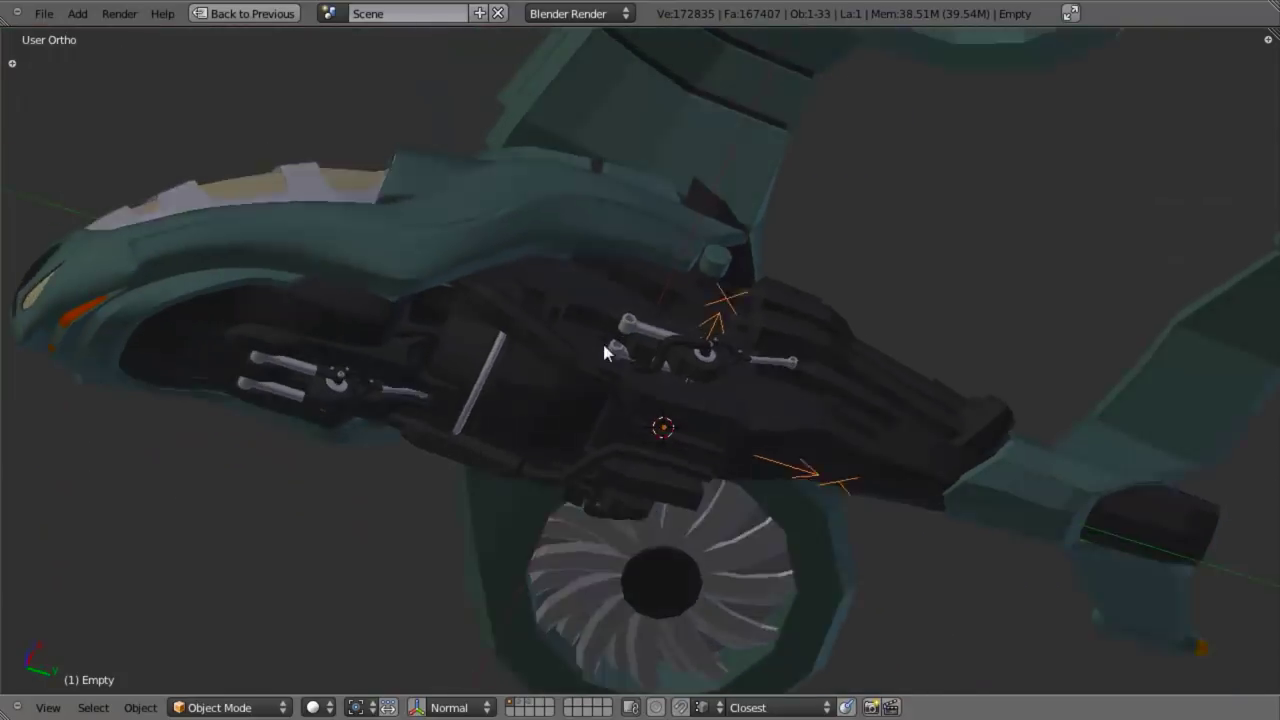
middle_drag(608, 349, 657, 249)
scroll(688, 380, up, 4)
scroll(647, 260, up, 2)
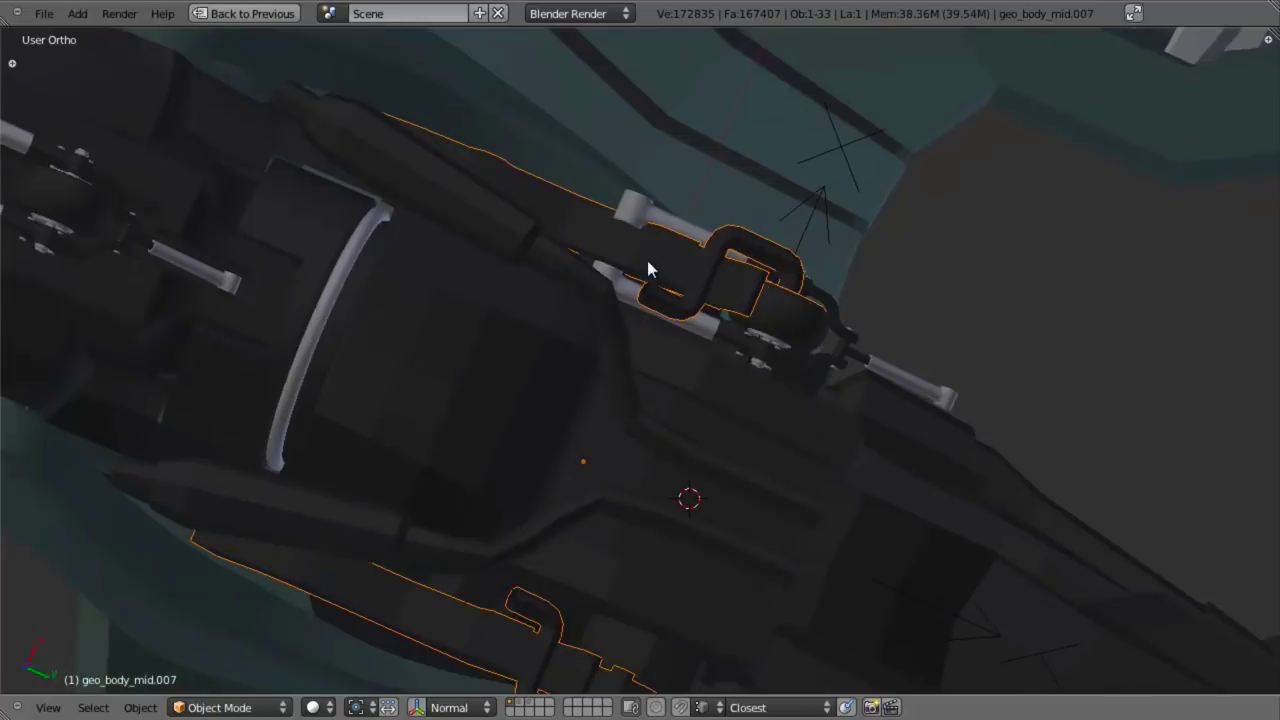
shift+middle_drag(647, 260, 593, 287)
right_click(592, 247)
middle_drag(486, 248, 469, 284)
scroll(468, 280, down, 2)
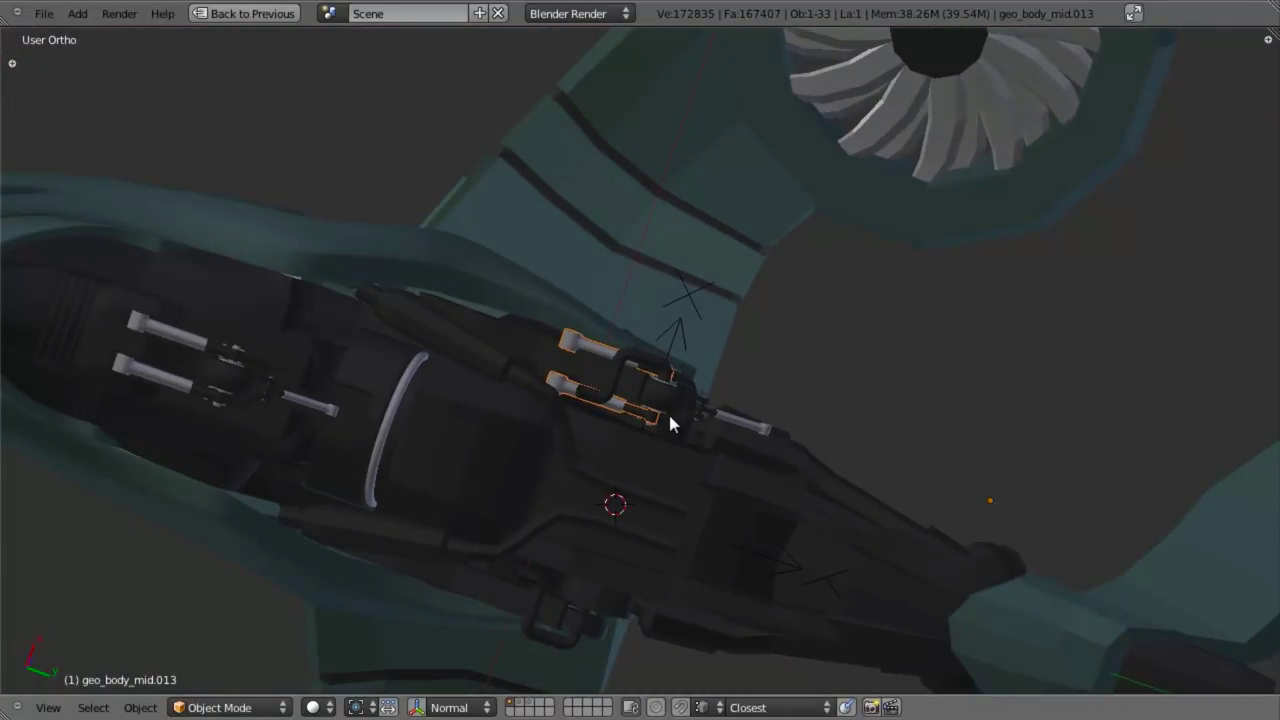
Step: Add a second Mirror modifier to the rear landing gear's support arms and place it above the Subdivision Surface modifier
key(ctrl+Up)
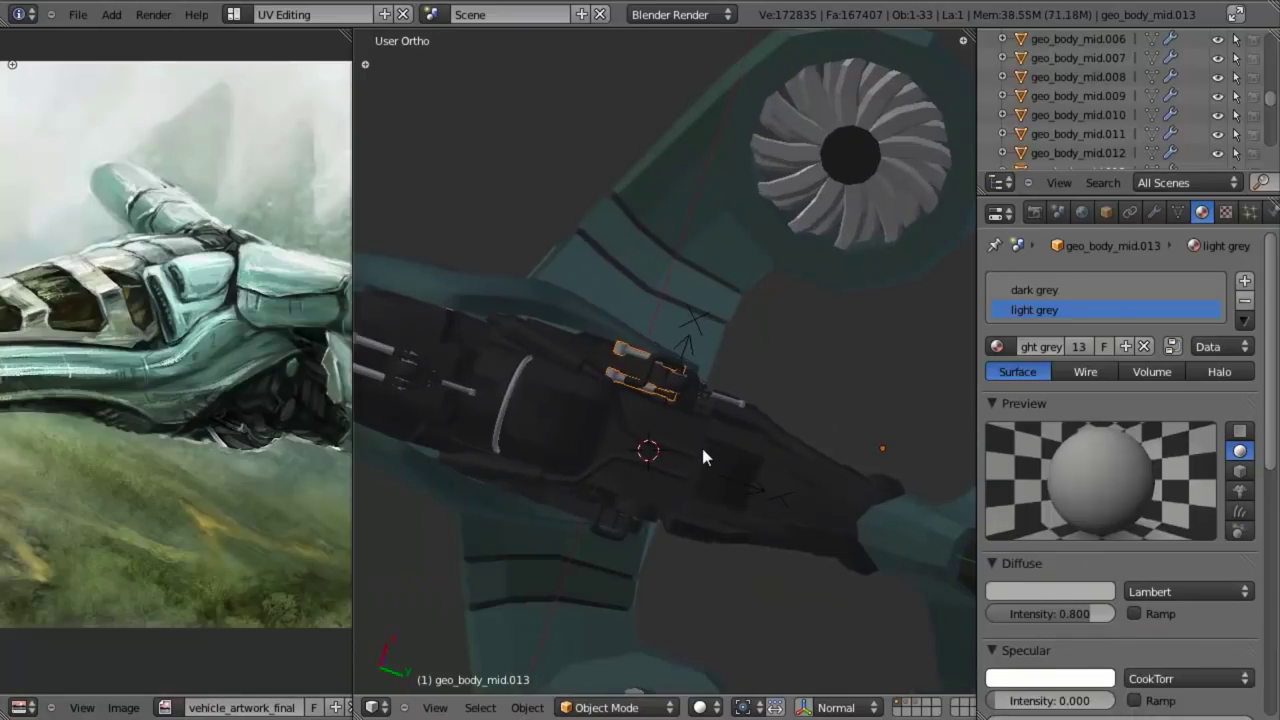
click(1155, 213)
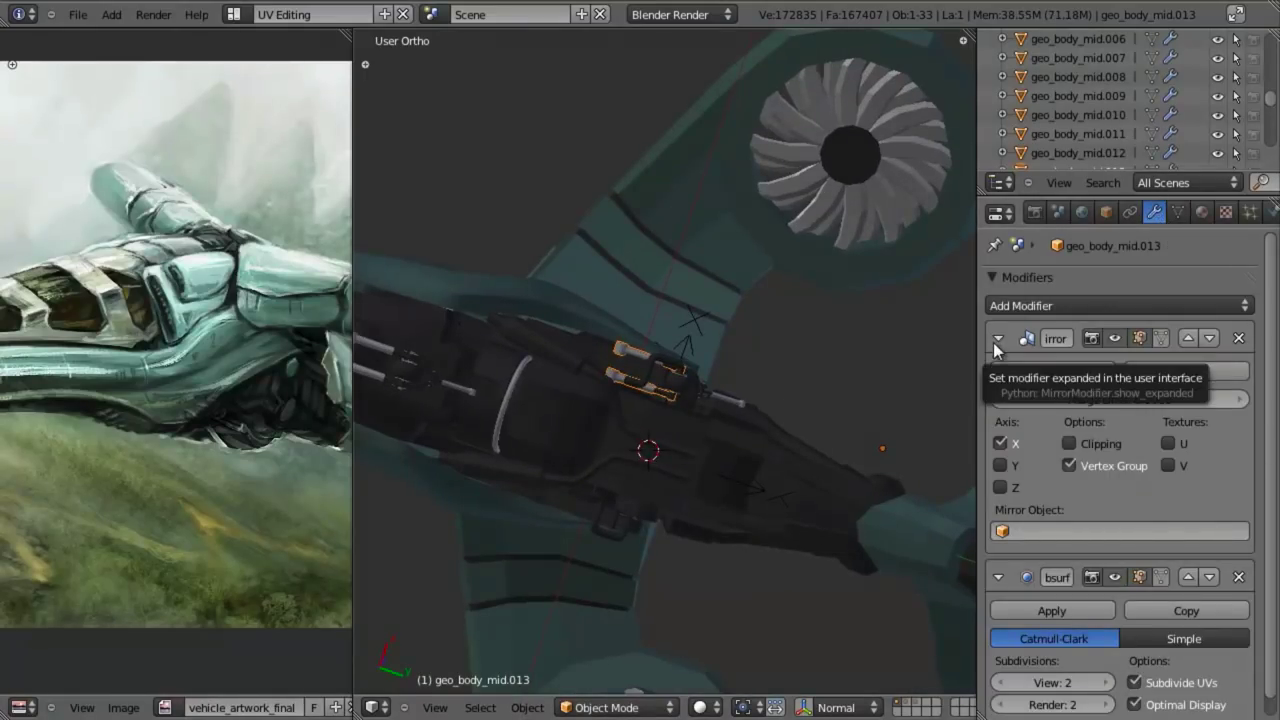
scroll(785, 430, up, 3)
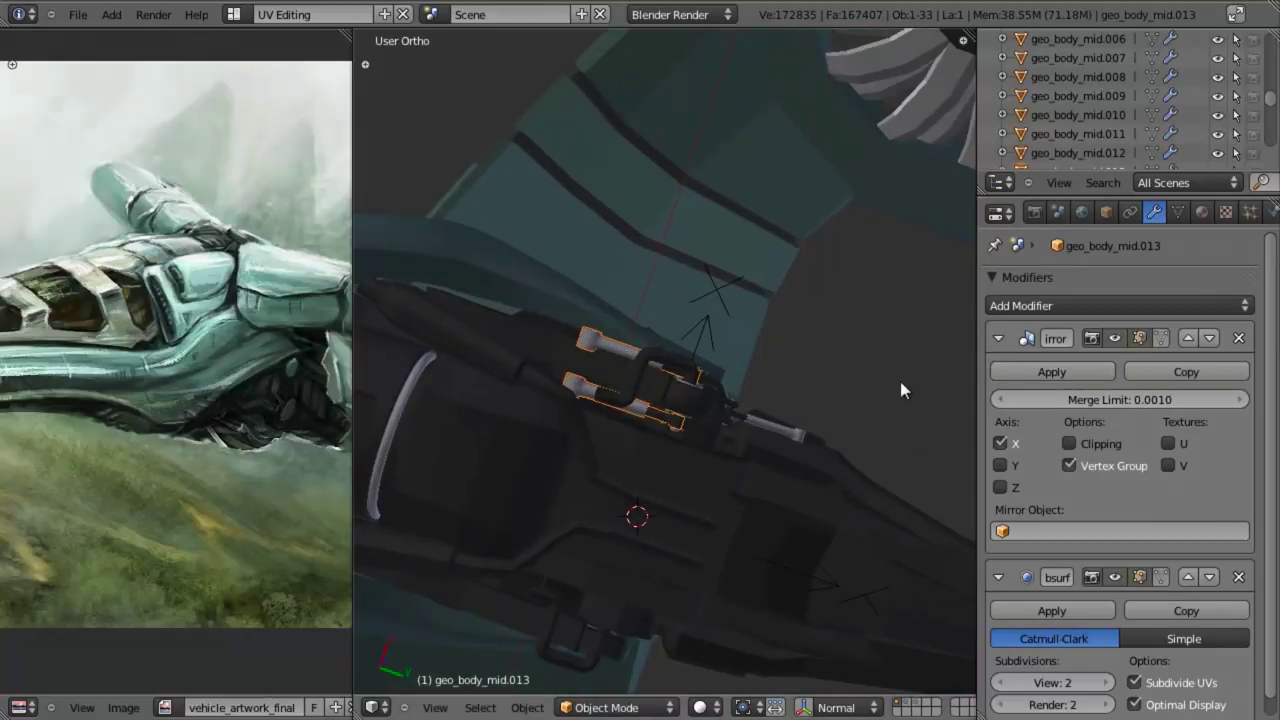
scroll(900, 390, up, 1)
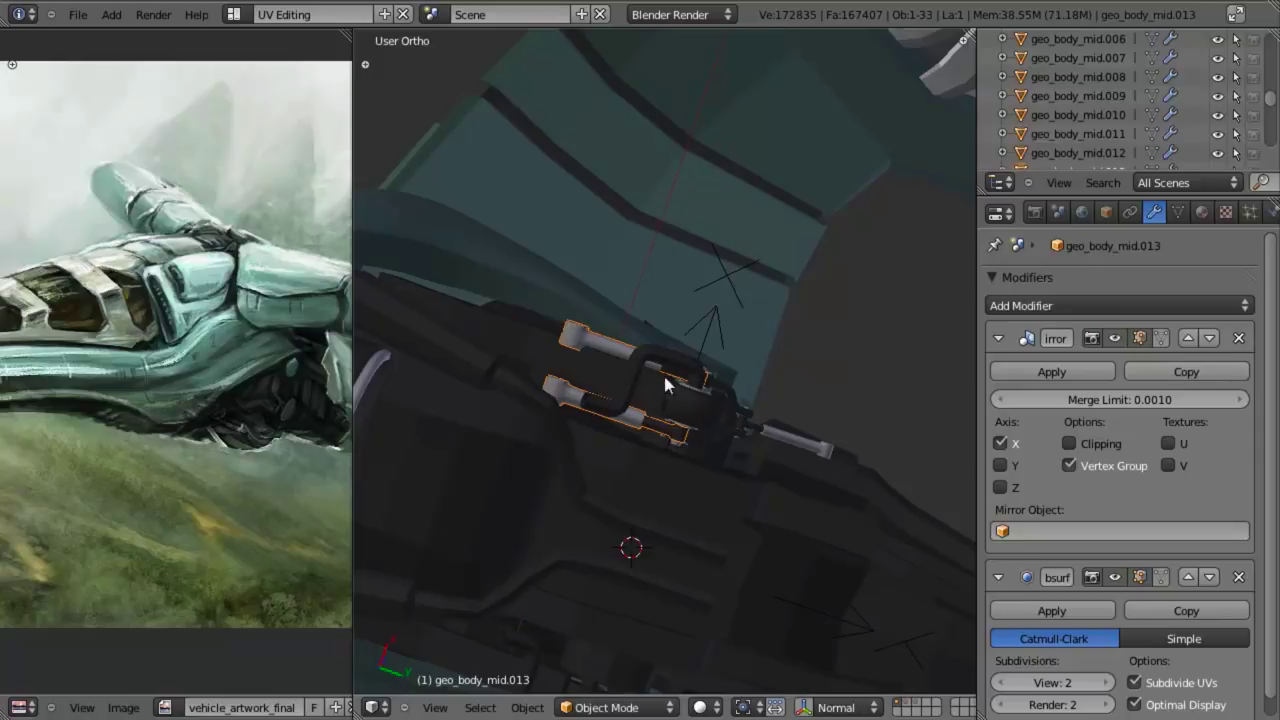
click(997, 340)
click(1021, 304)
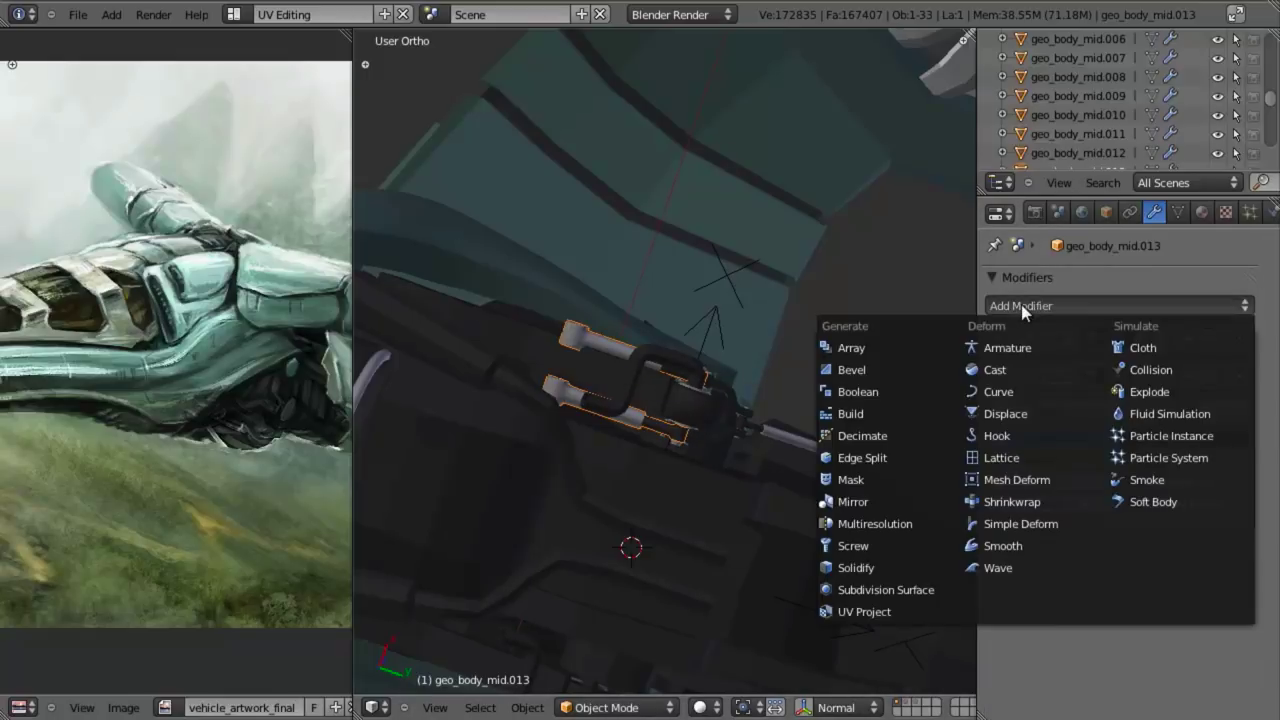
click(831, 501)
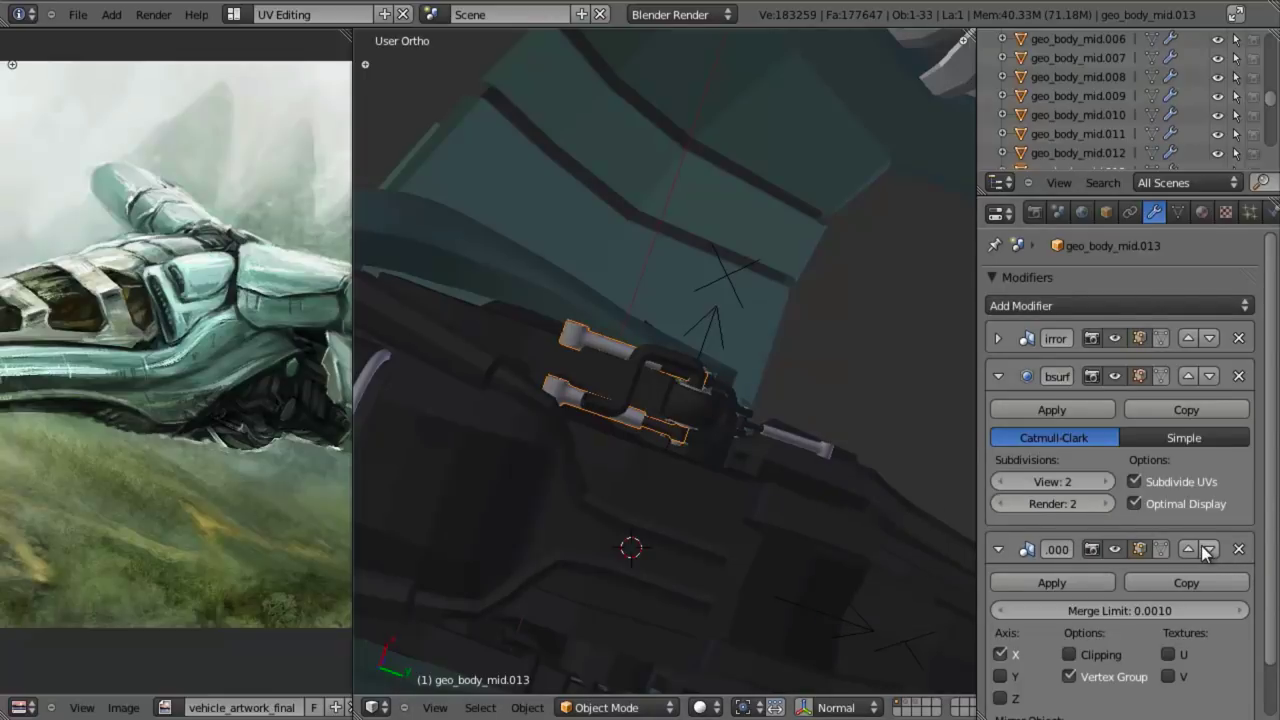
click(1188, 549)
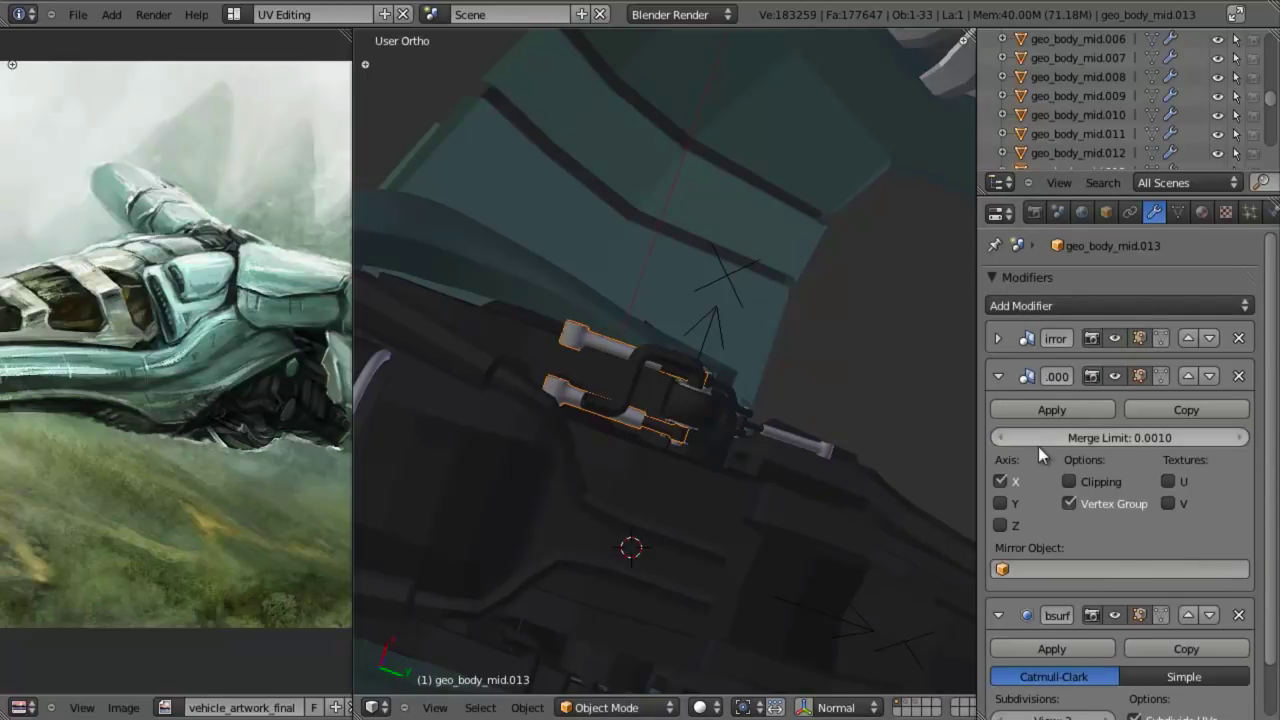
Step: Rename the centreline Empty beside the rear landing gear as Empty_wheel_back_mirr
right_click(716, 334)
scroll(1101, 126, down, 4)
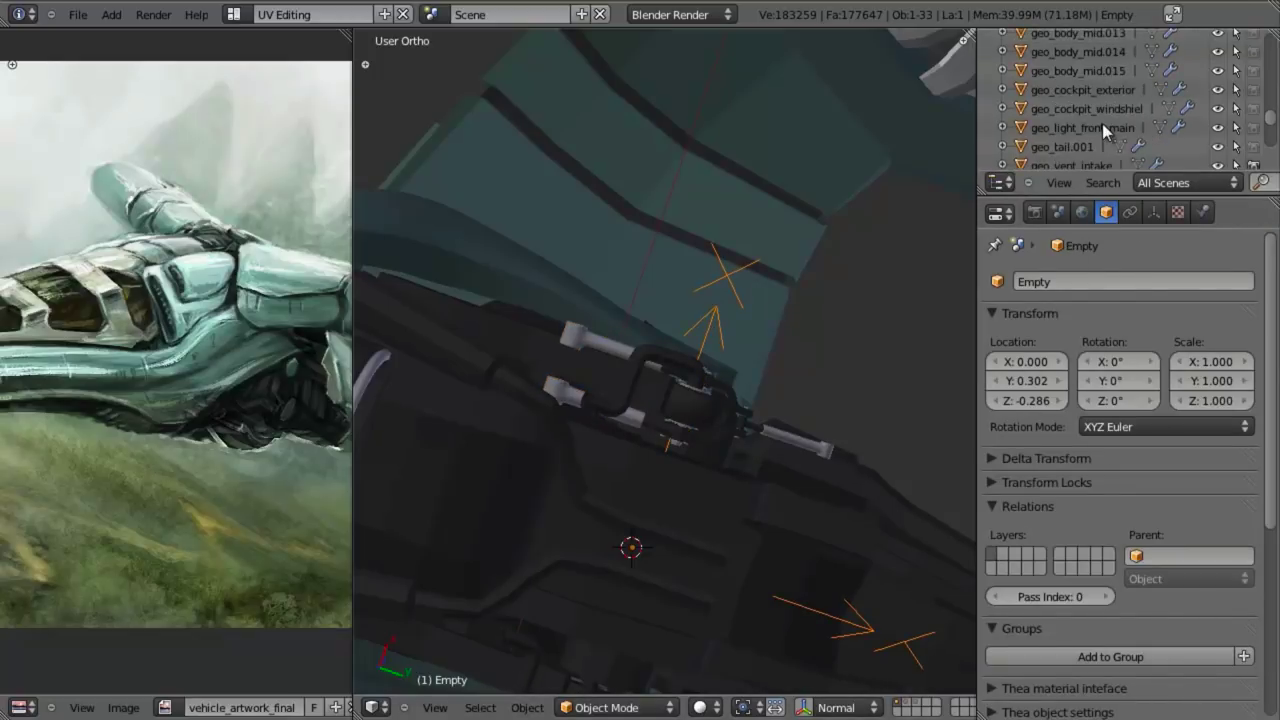
scroll(1102, 123, up, 2)
click(1052, 283)
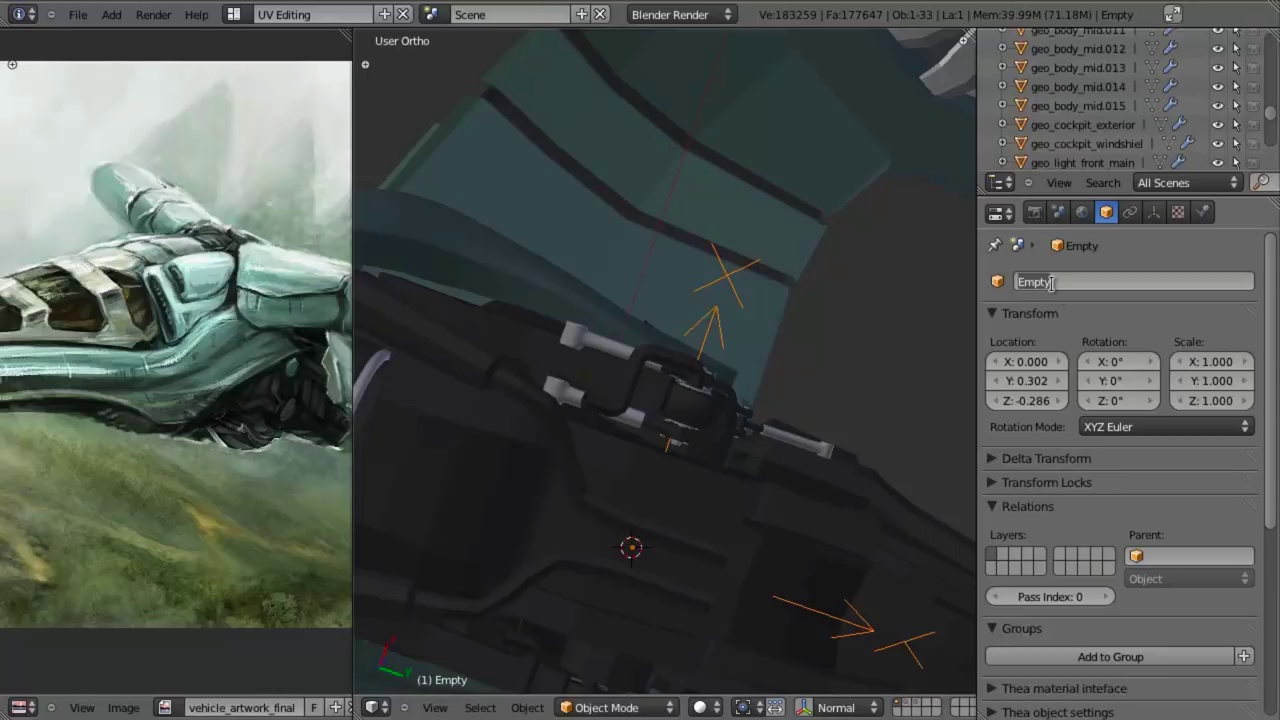
click(1052, 283)
text(wheel_back)
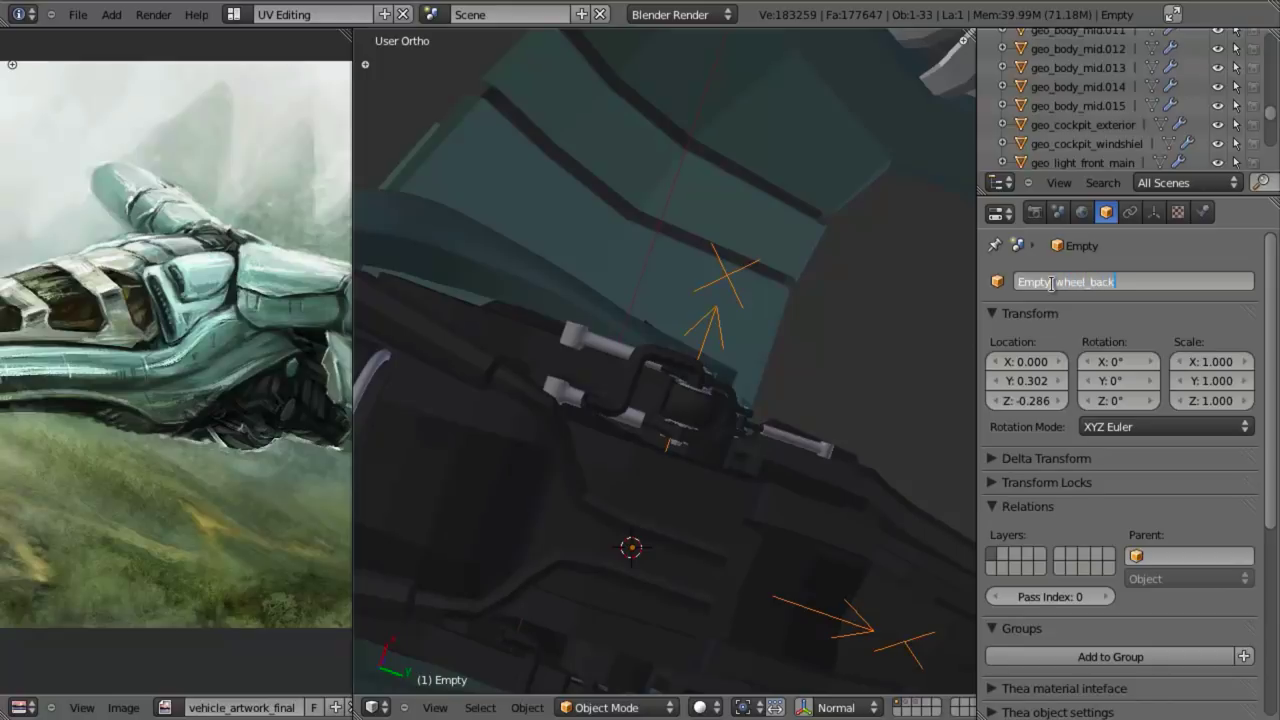
text(_mirr)
key(Return)
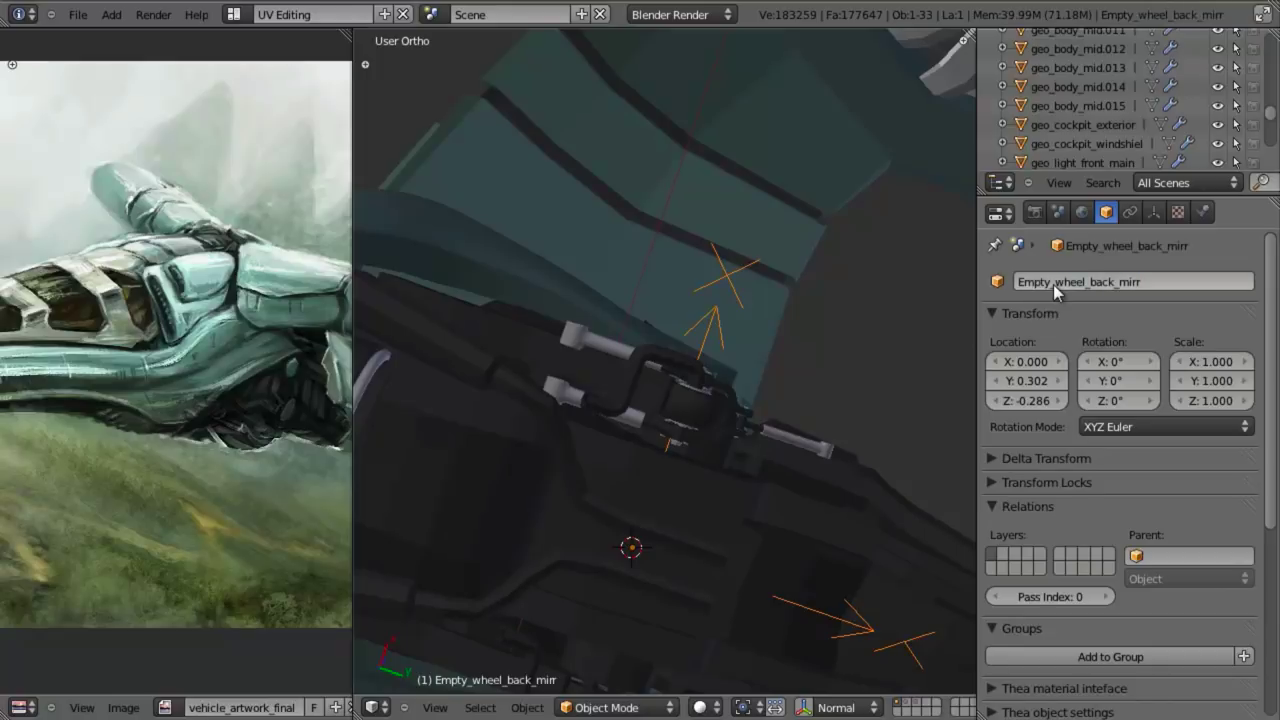
Step: Set Empty_wheel_back_mirr as the mirror object of the support arms' second Mirror modifier
right_click(628, 358)
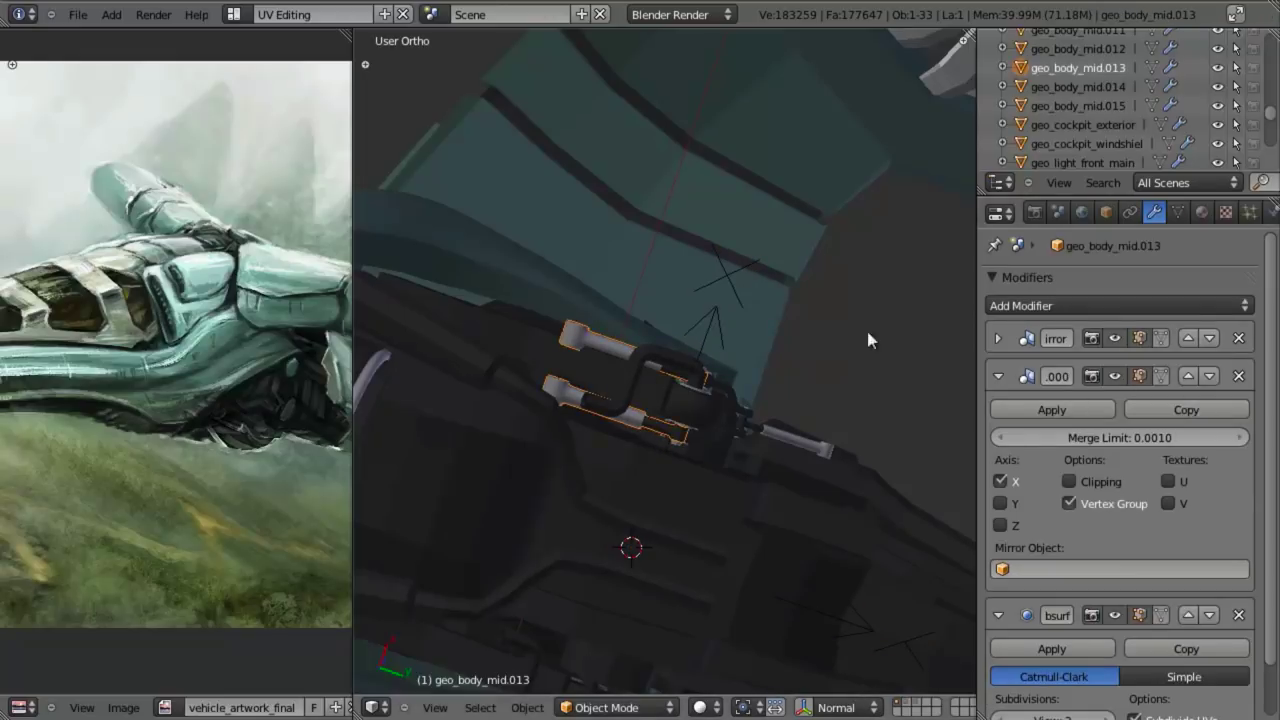
click(1066, 568)
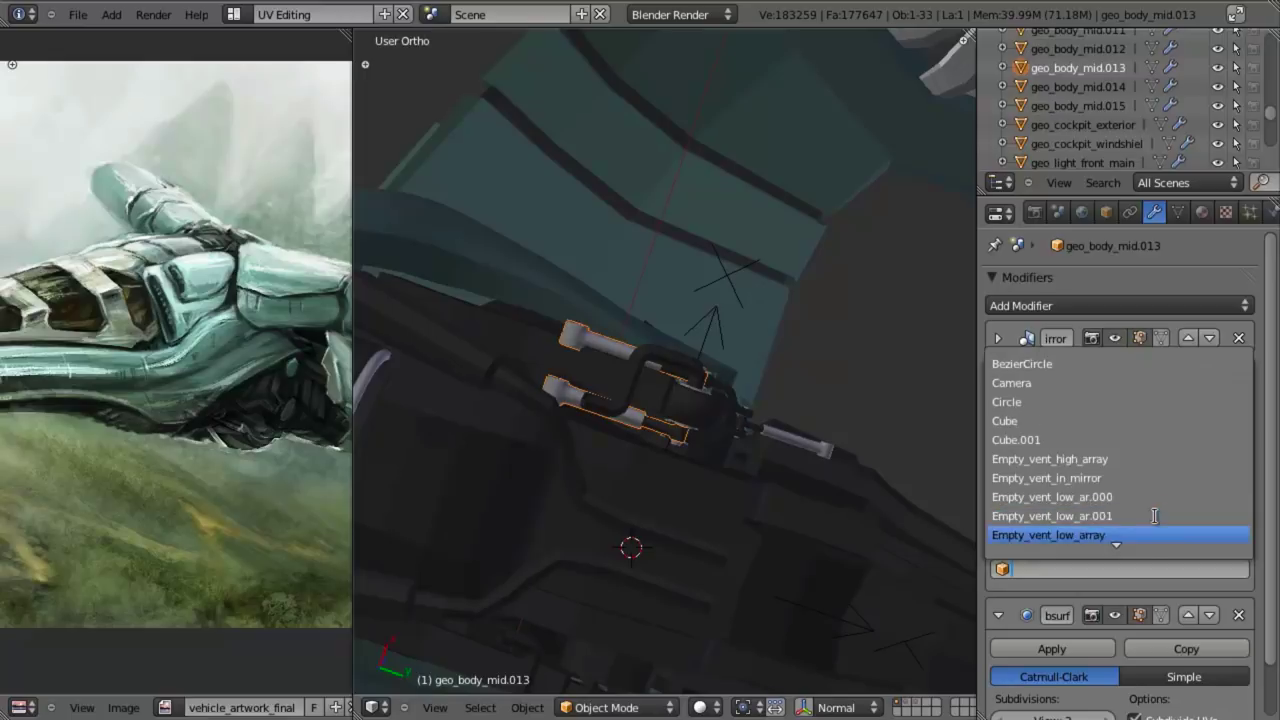
scroll(1128, 534, down, 2)
click(1105, 516)
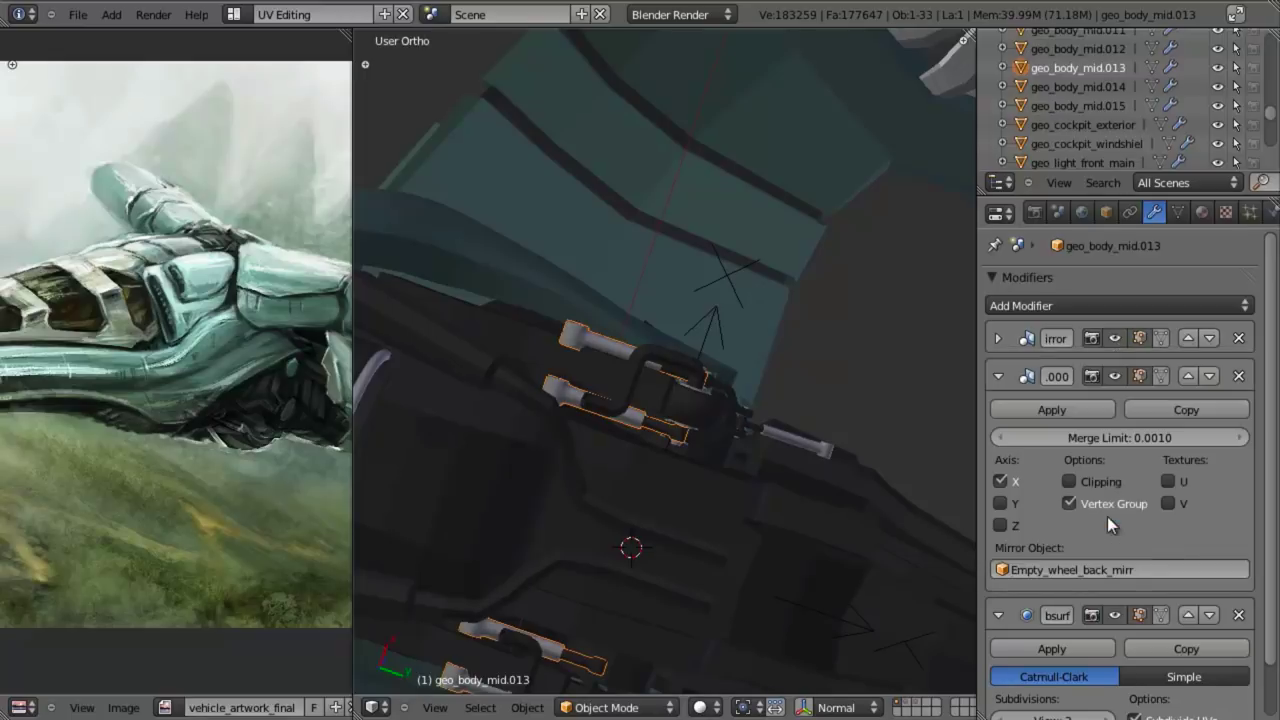
Step: Add a second Mirror modifier to the rear wheel and place it above its Subdivision Surface modifier
shift+middle_drag(745, 440, 770, 342)
scroll(771, 336, down, 5)
middle_drag(677, 364, 632, 378)
scroll(646, 431, up, 4)
scroll(647, 437, up, 2)
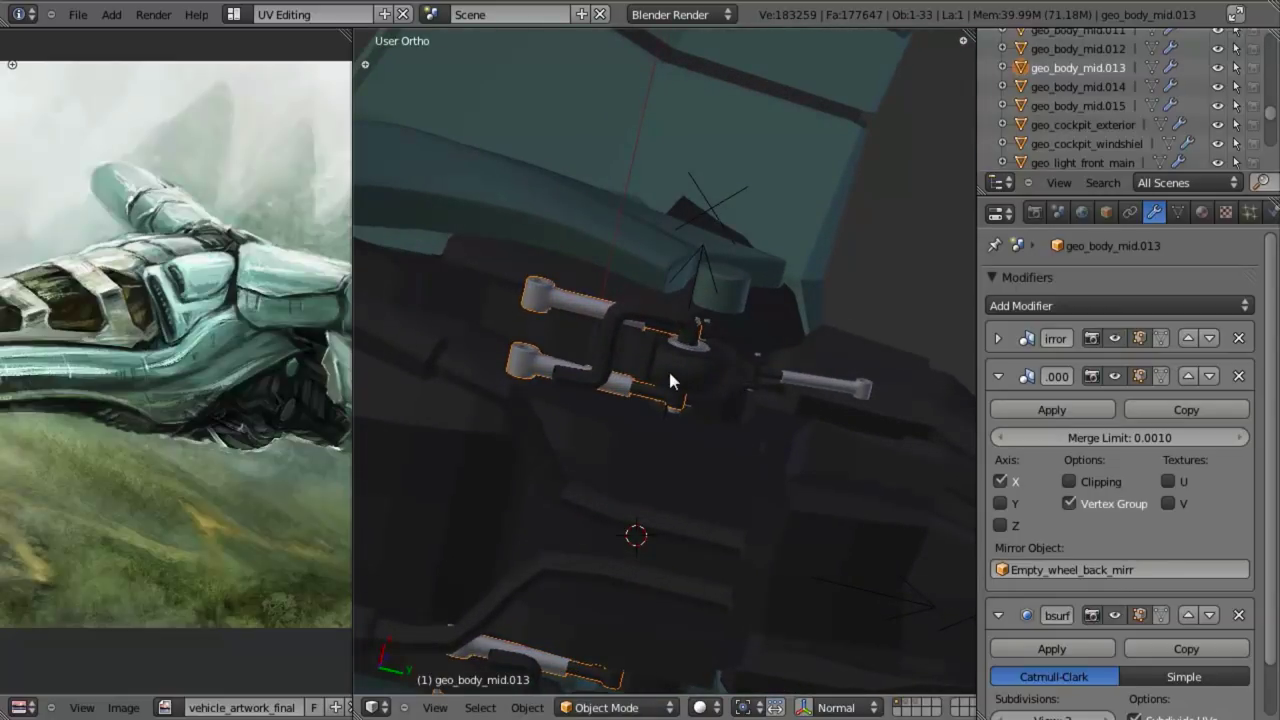
right_click(669, 373)
shift+middle_drag(739, 375, 819, 273)
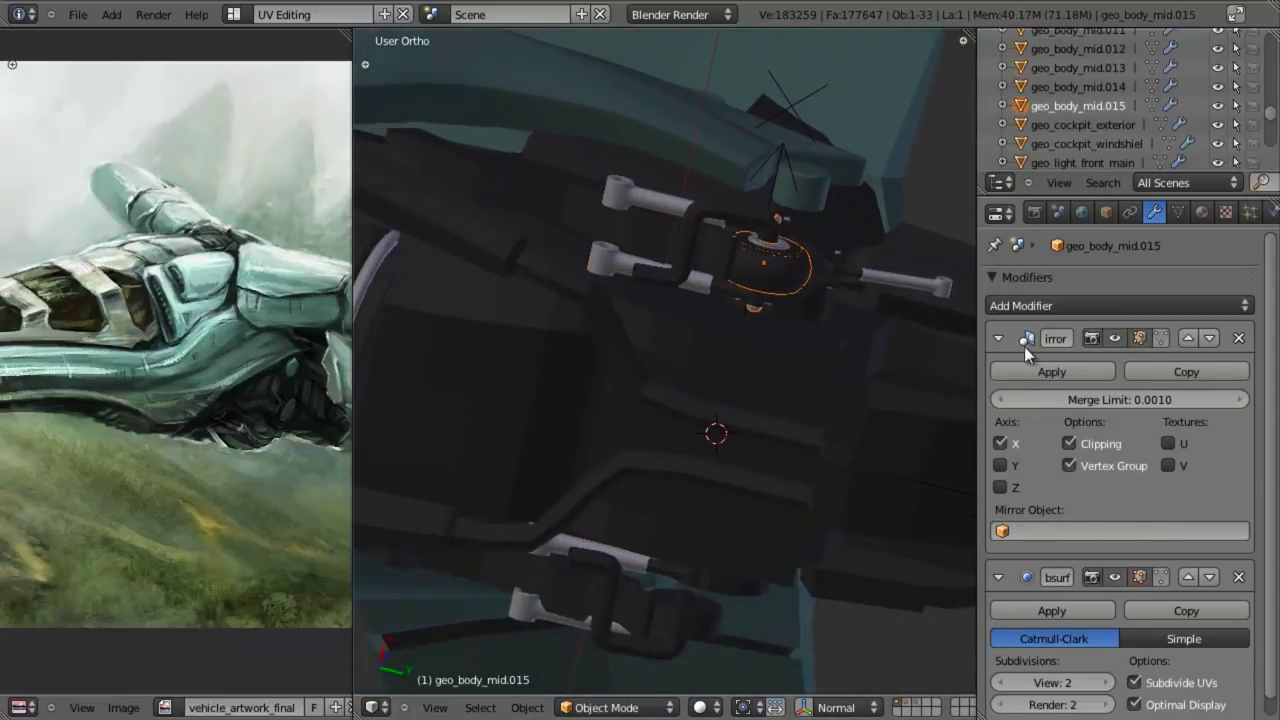
click(1039, 308)
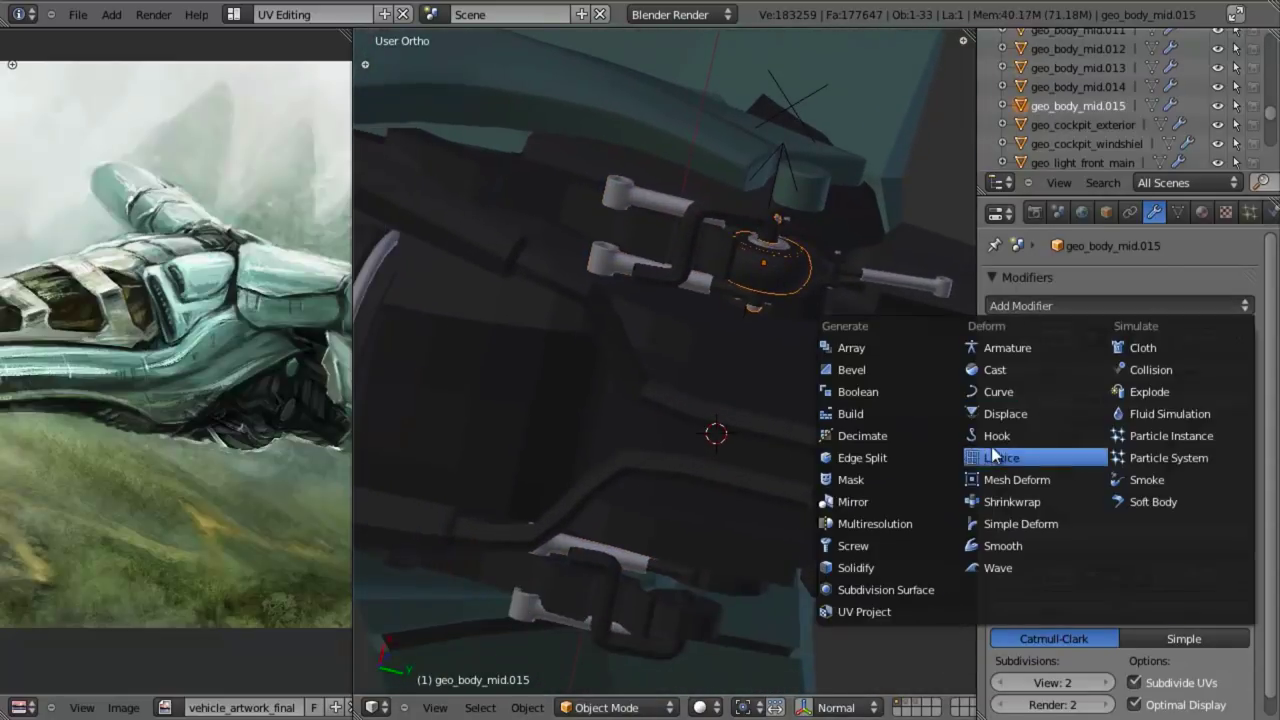
click(917, 502)
scroll(1140, 570, down, 3)
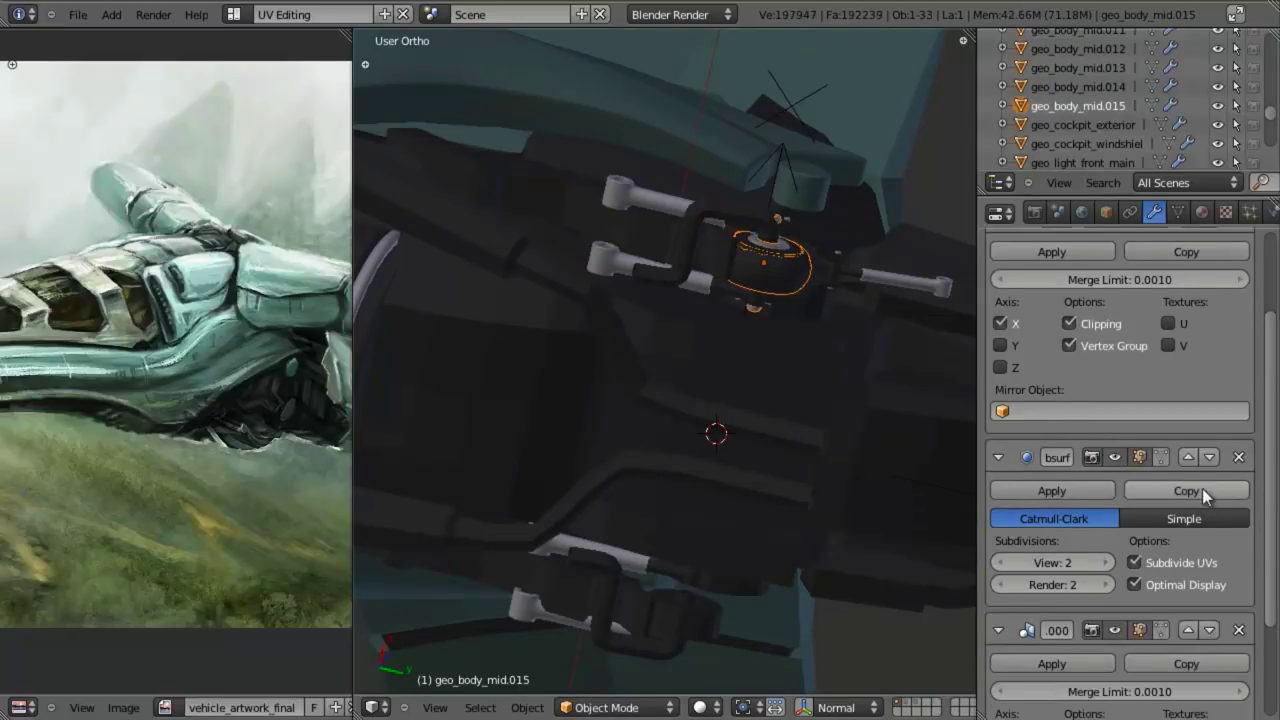
click(1211, 460)
Step: Set Empty_wheel_back_mirr as the mirror object of the rear wheel's second Mirror modifier
scroll(1129, 623, up, 2)
scroll(1119, 626, down, 3)
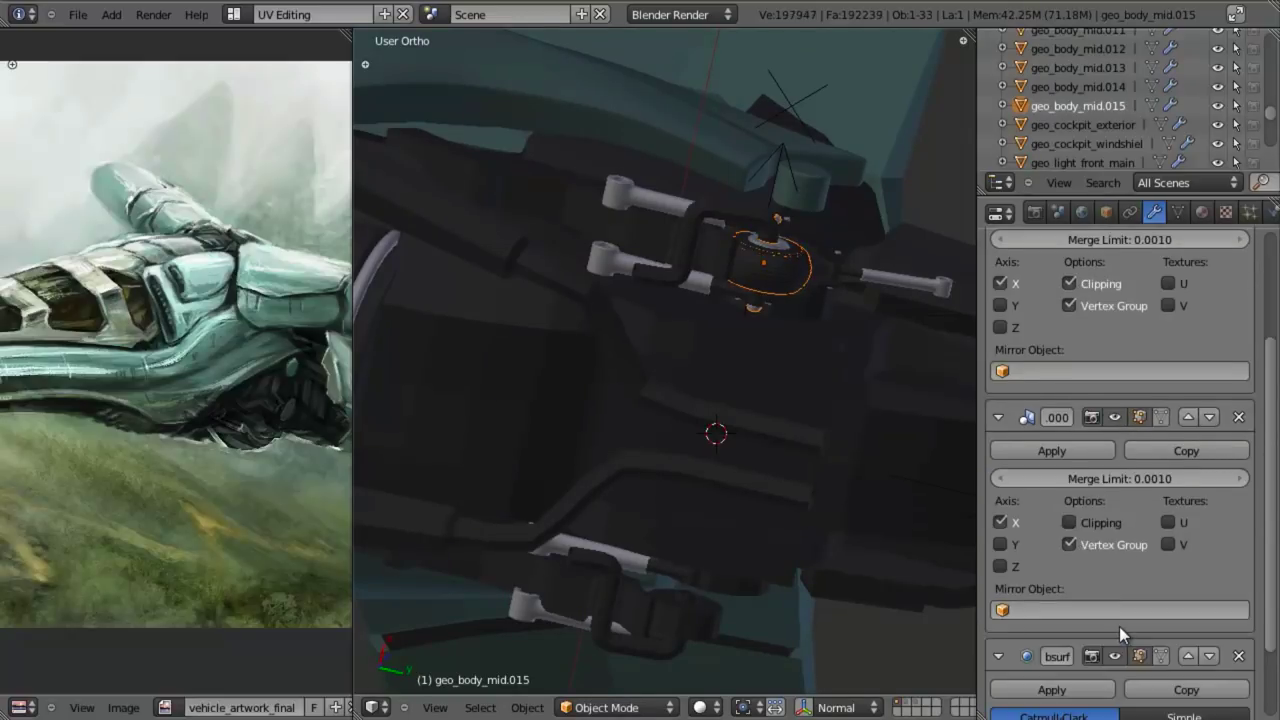
click(1100, 609)
scroll(1099, 585, down, 15)
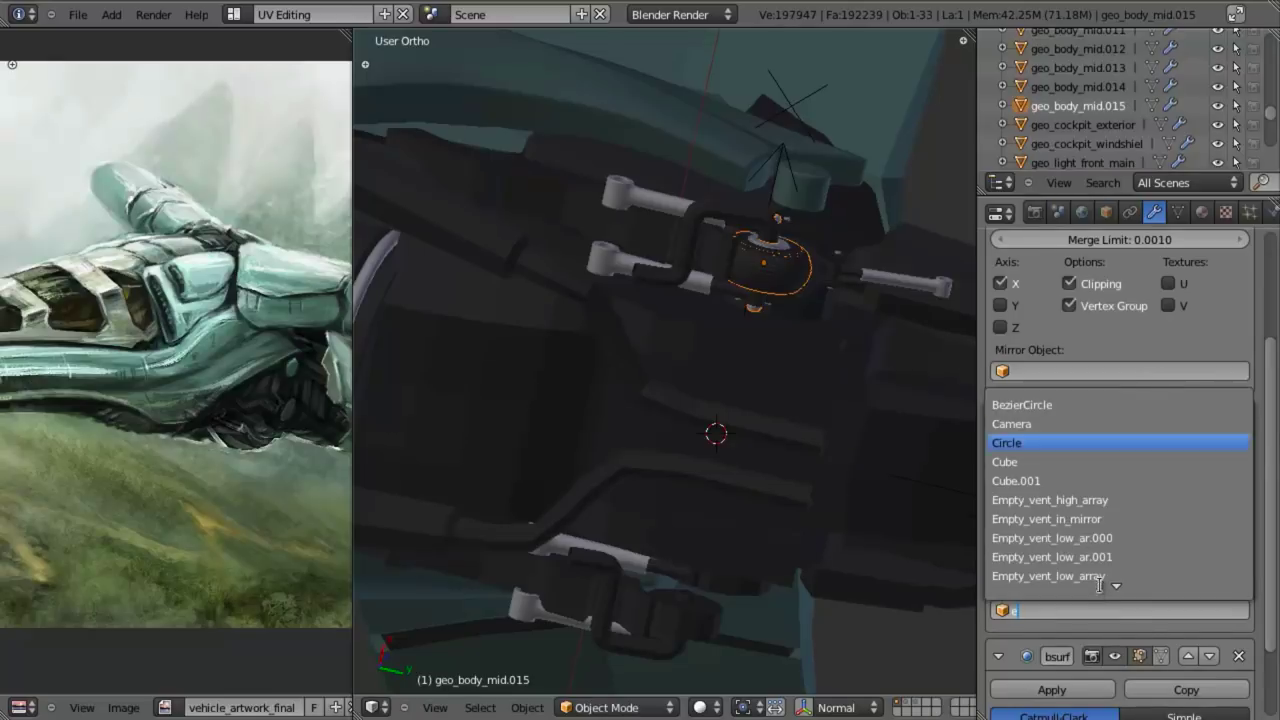
click(1111, 497)
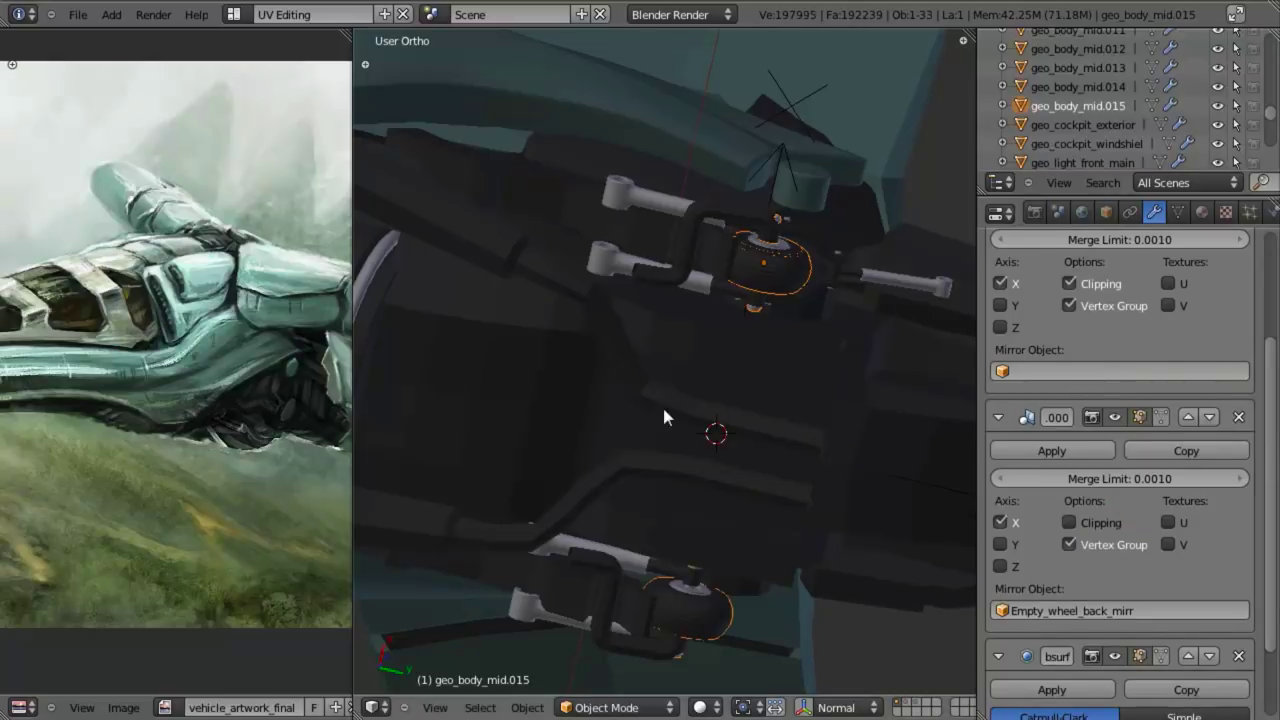
Step: Give the fork linkage a second Mirror modifier above Subdivision Surface, with Empty_wheel_back_mirr as its mirror object
right_click(835, 256)
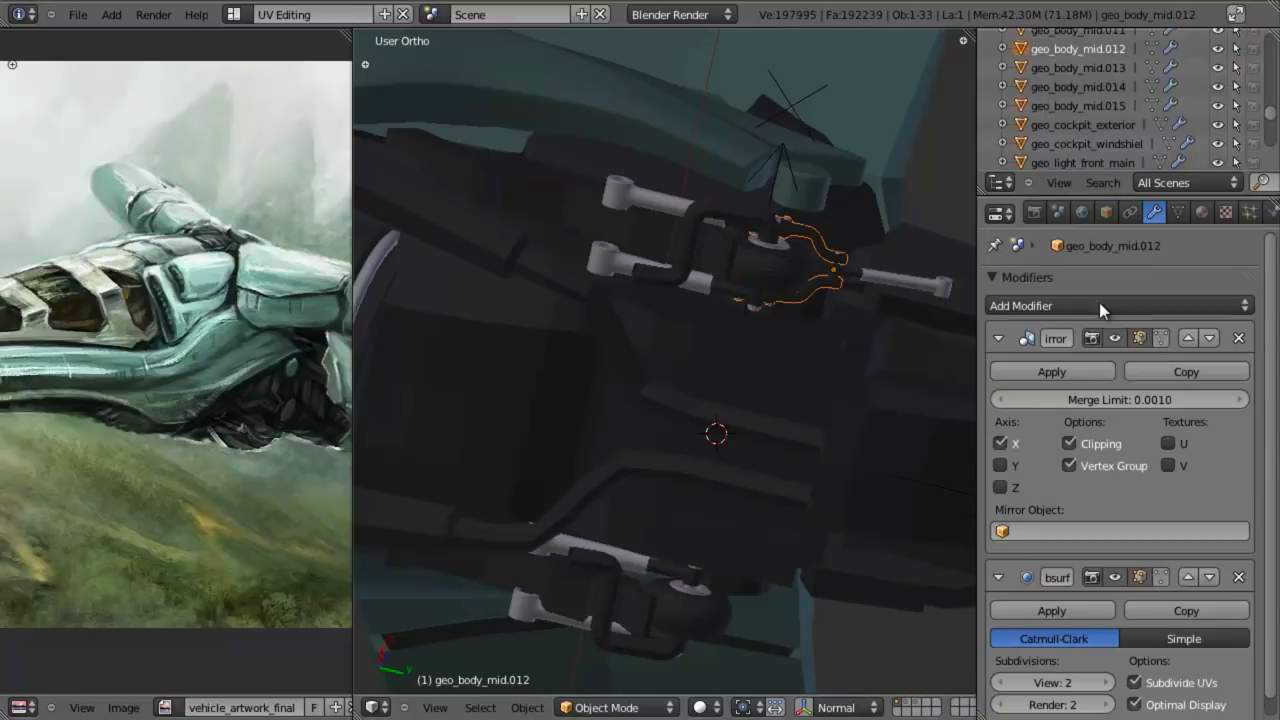
click(1012, 310)
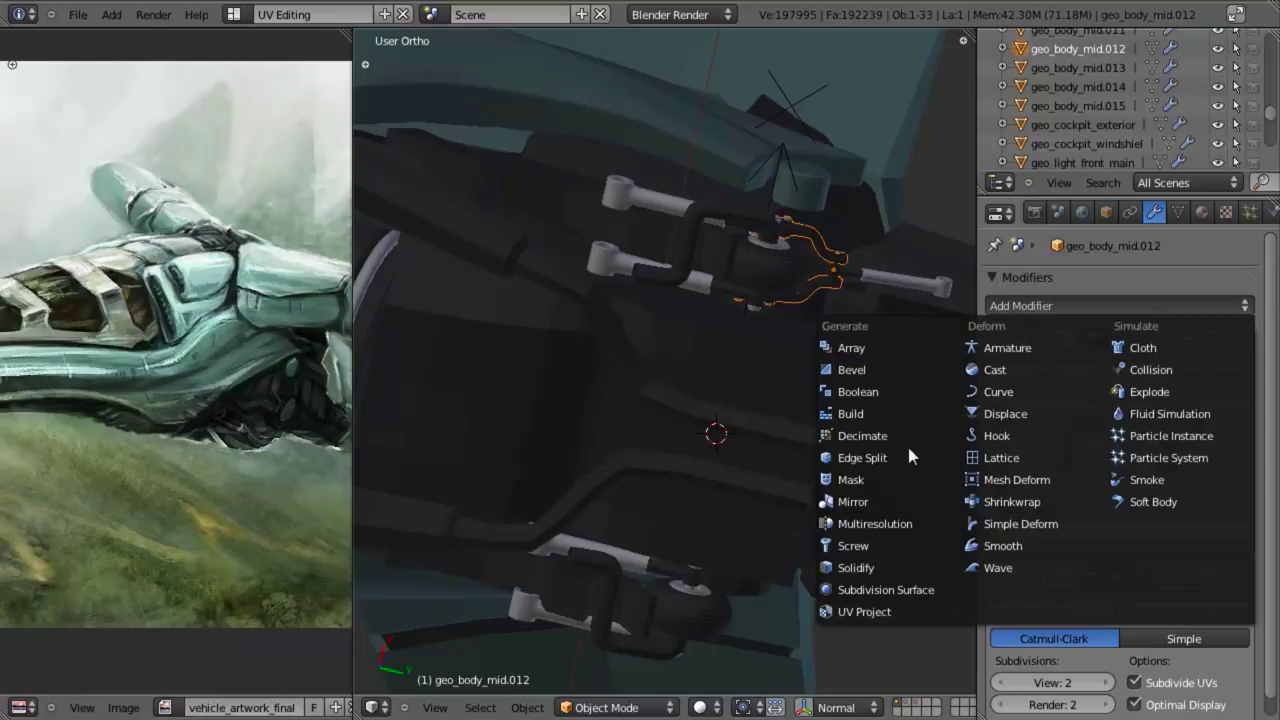
click(885, 502)
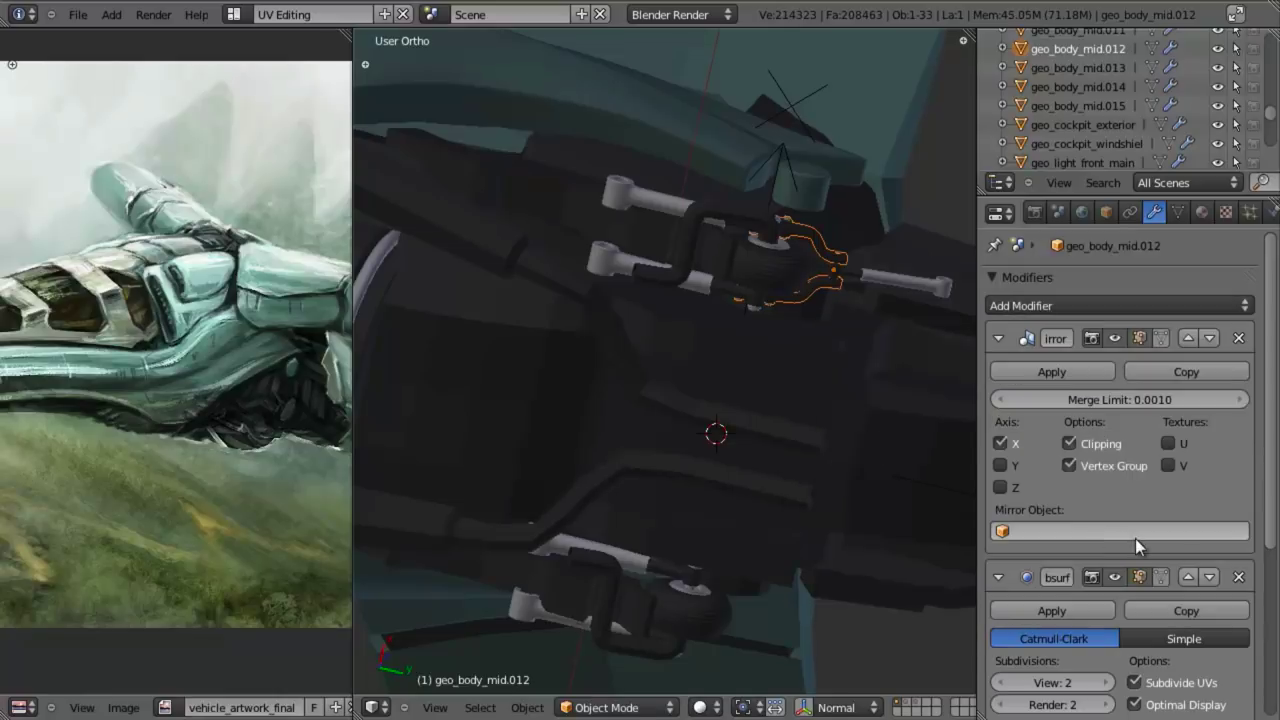
click(1209, 577)
scroll(1100, 530, down, 2)
scroll(1048, 620, down, 1)
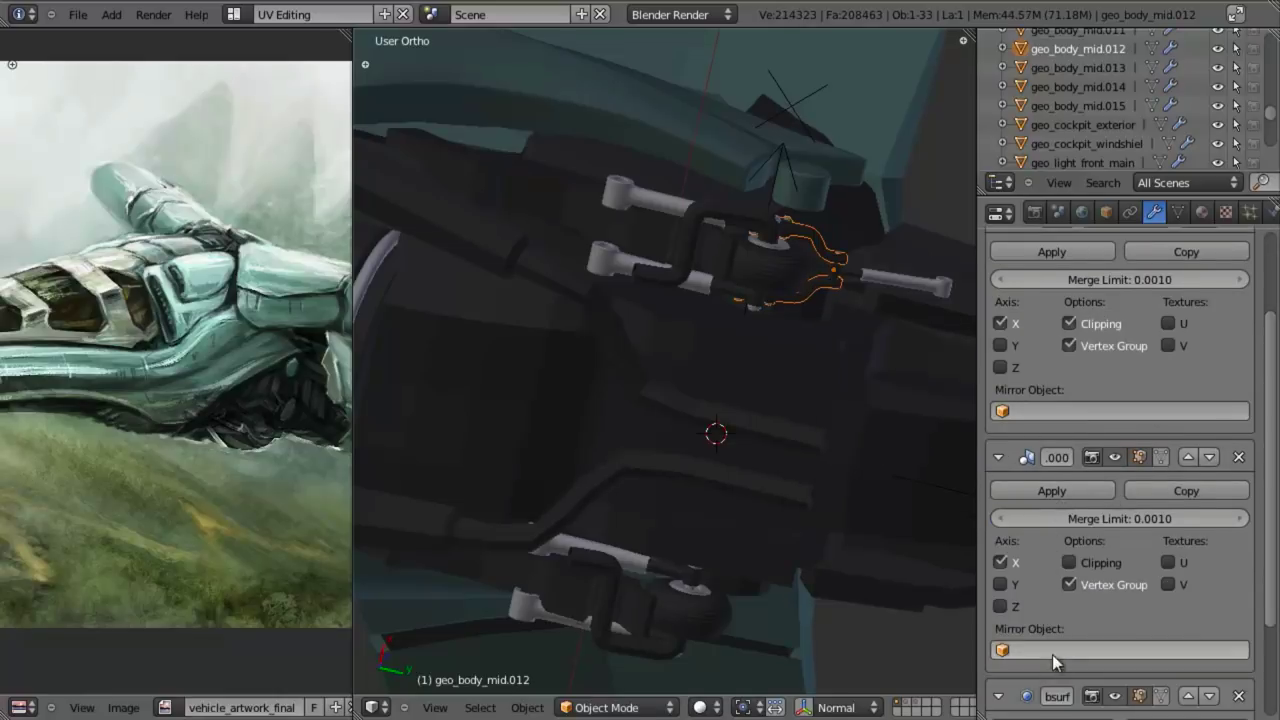
click(1052, 654)
scroll(1118, 602, down, 12)
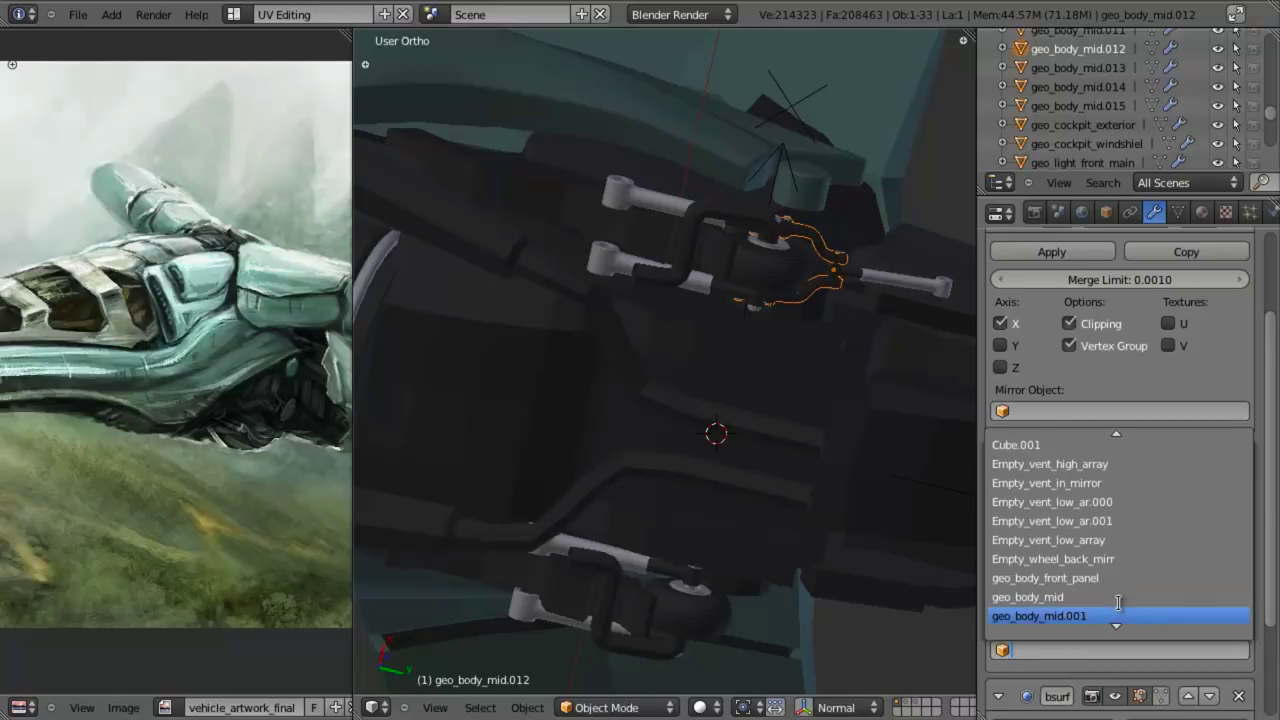
click(1108, 558)
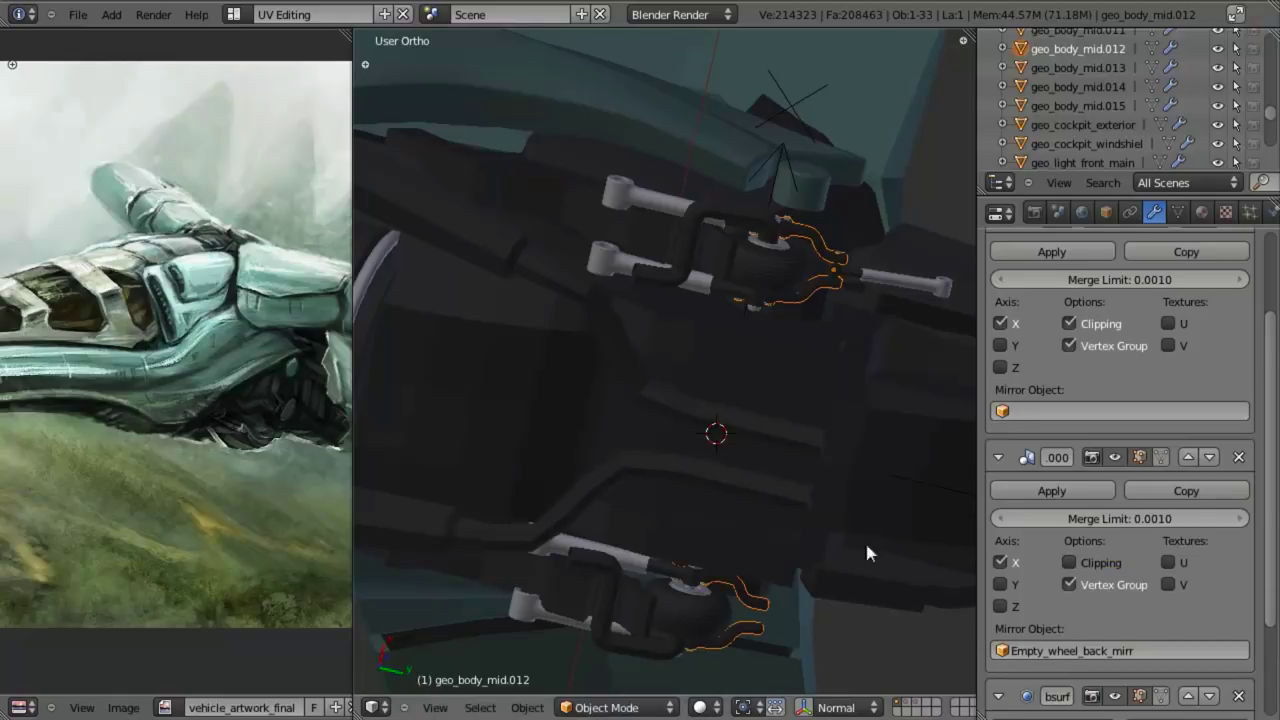
Step: Add a Mirror modifier above Subdivision Surface to the single strut behind the fork, using Empty_wheel_back_mirr as mirror object
right_click(879, 272)
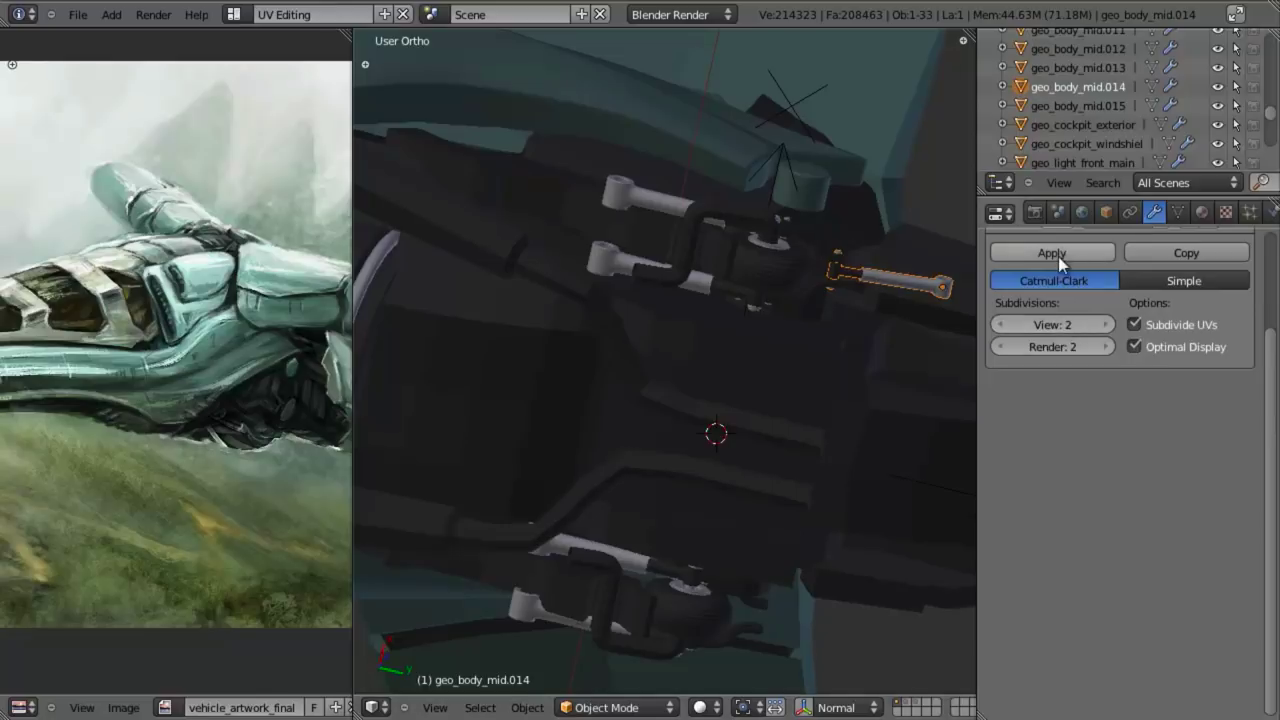
scroll(1075, 280, up, 4)
click(1089, 304)
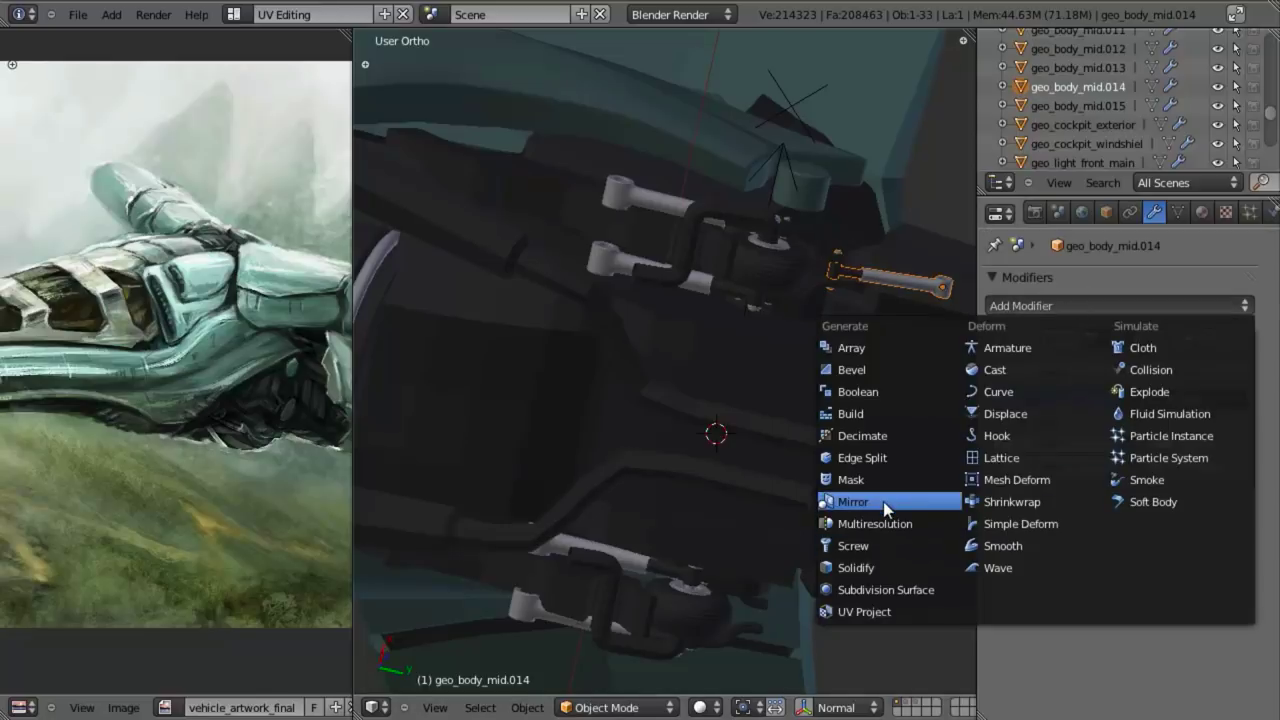
click(852, 501)
click(1188, 510)
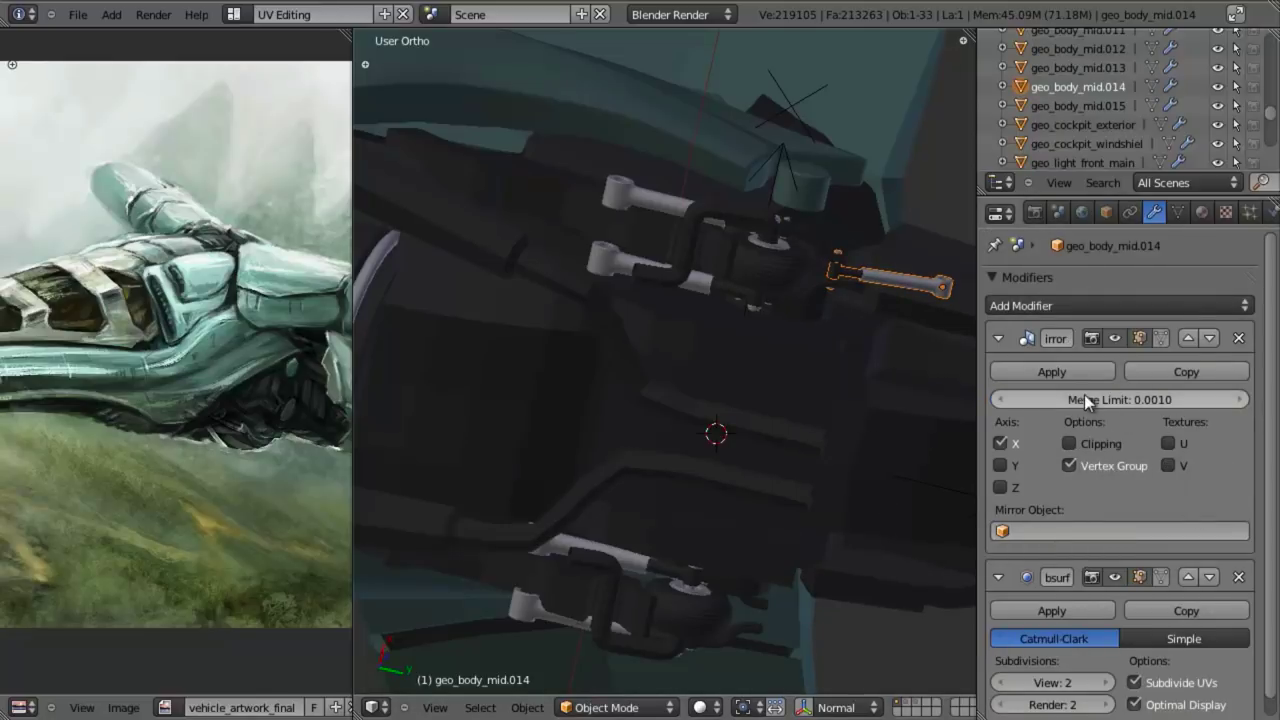
click(1062, 533)
scroll(1100, 420, down, 5)
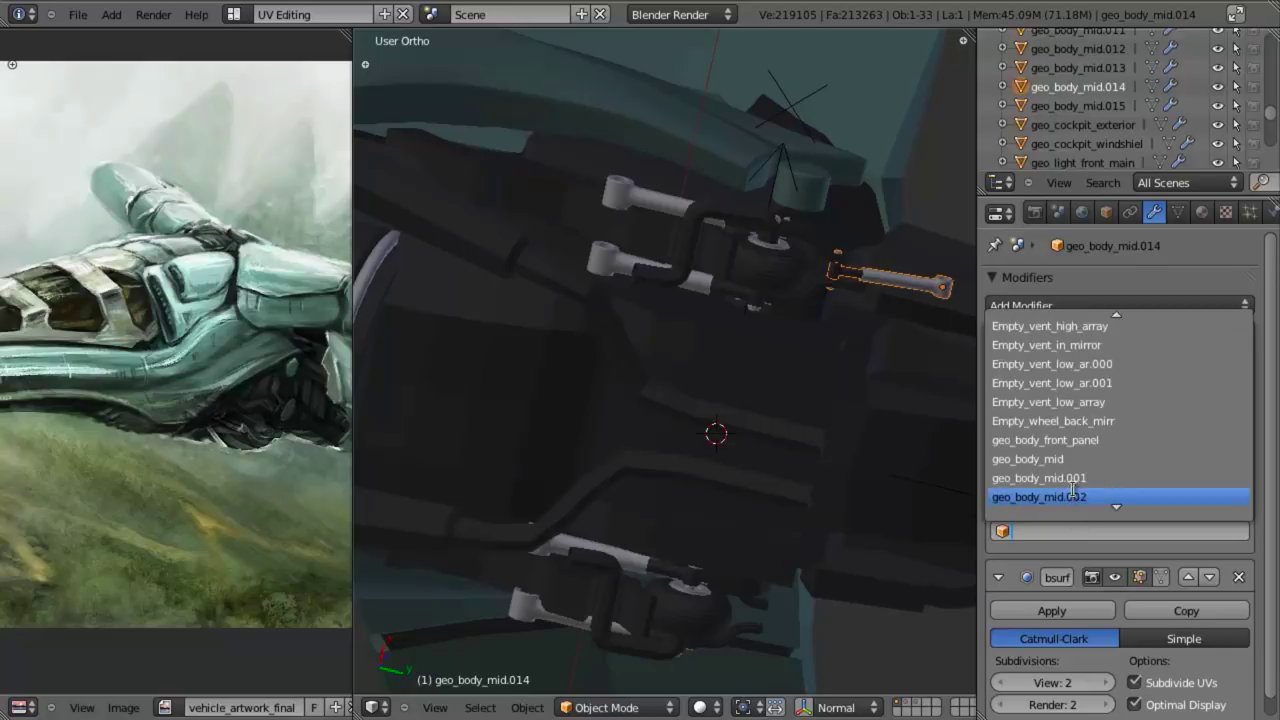
click(1117, 422)
Step: Save the model over the existing file 04_02_mid_engine_partA.blend
middle_drag(680, 450, 729, 408)
key(ctrl+s)
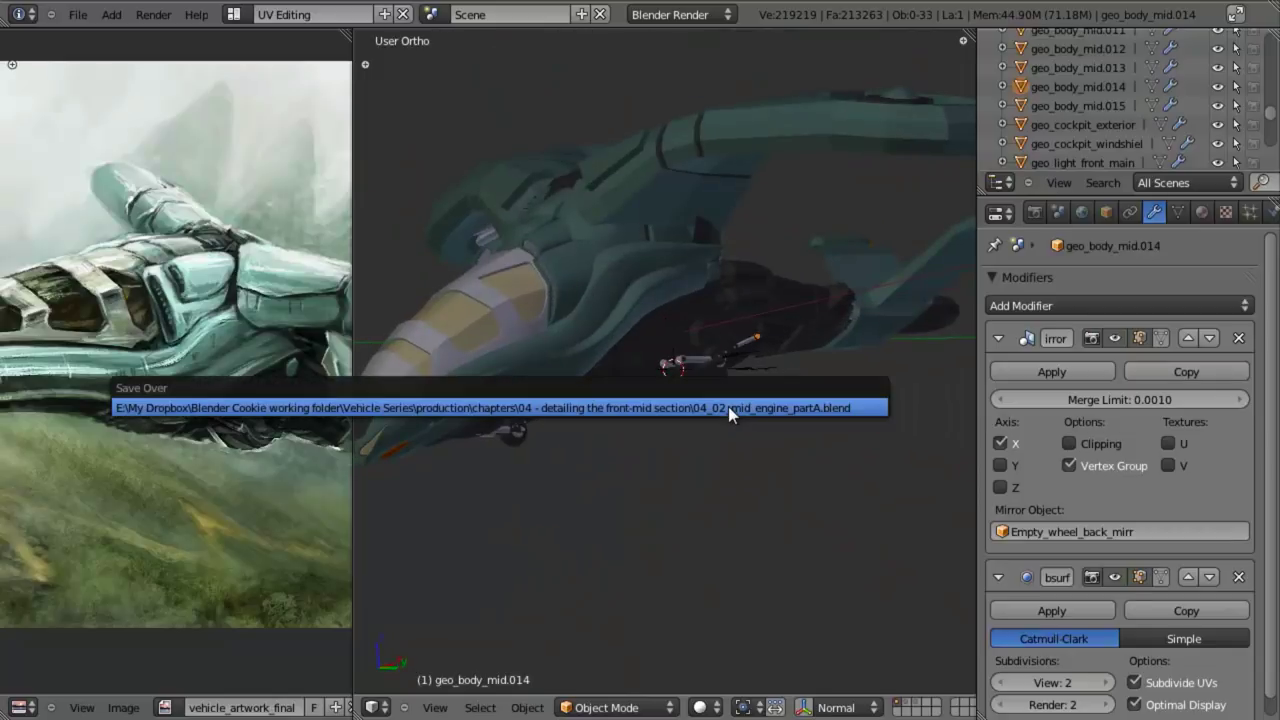
click(728, 406)
Step: Maximise the 3D viewport in right side view and select the rear wheel's mirror Empty
key(KP_3)
shift+middle_drag(534, 443, 506, 457)
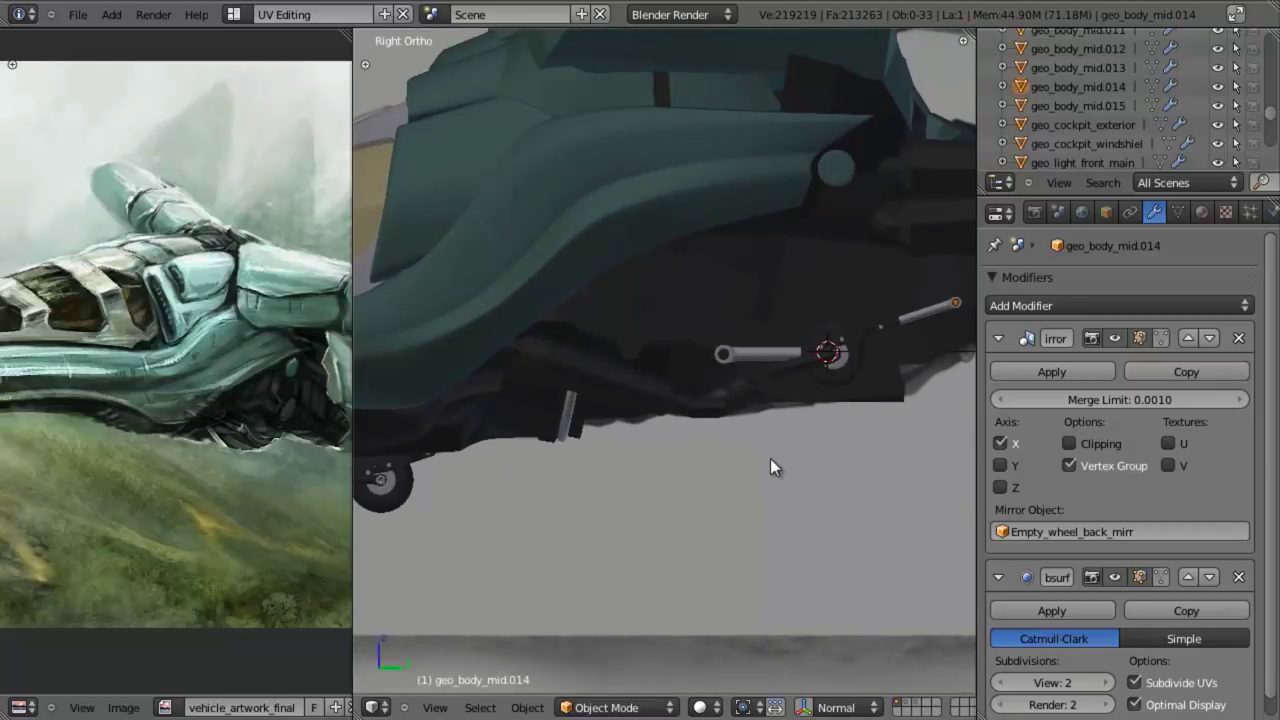
key(shift+space)
scroll(772, 458, down, 2)
shift+middle_drag(1174, 397, 917, 397)
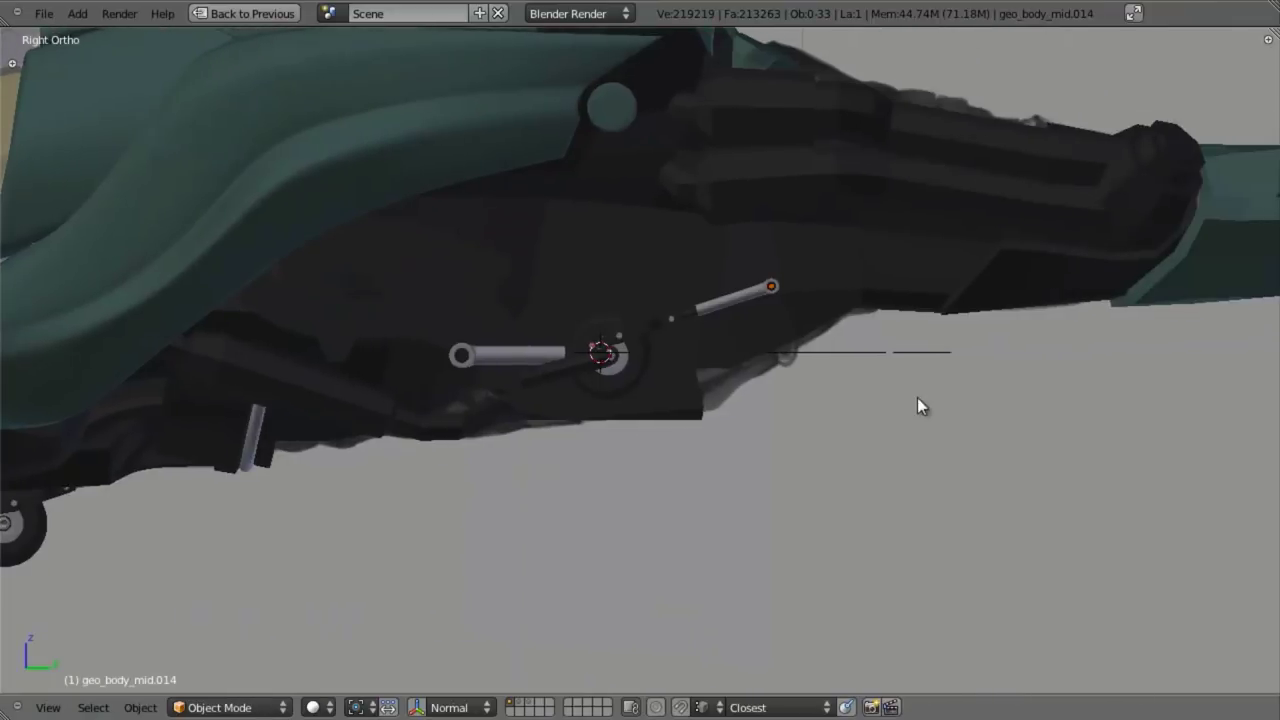
right_click(895, 352)
scroll(820, 375, down, 3)
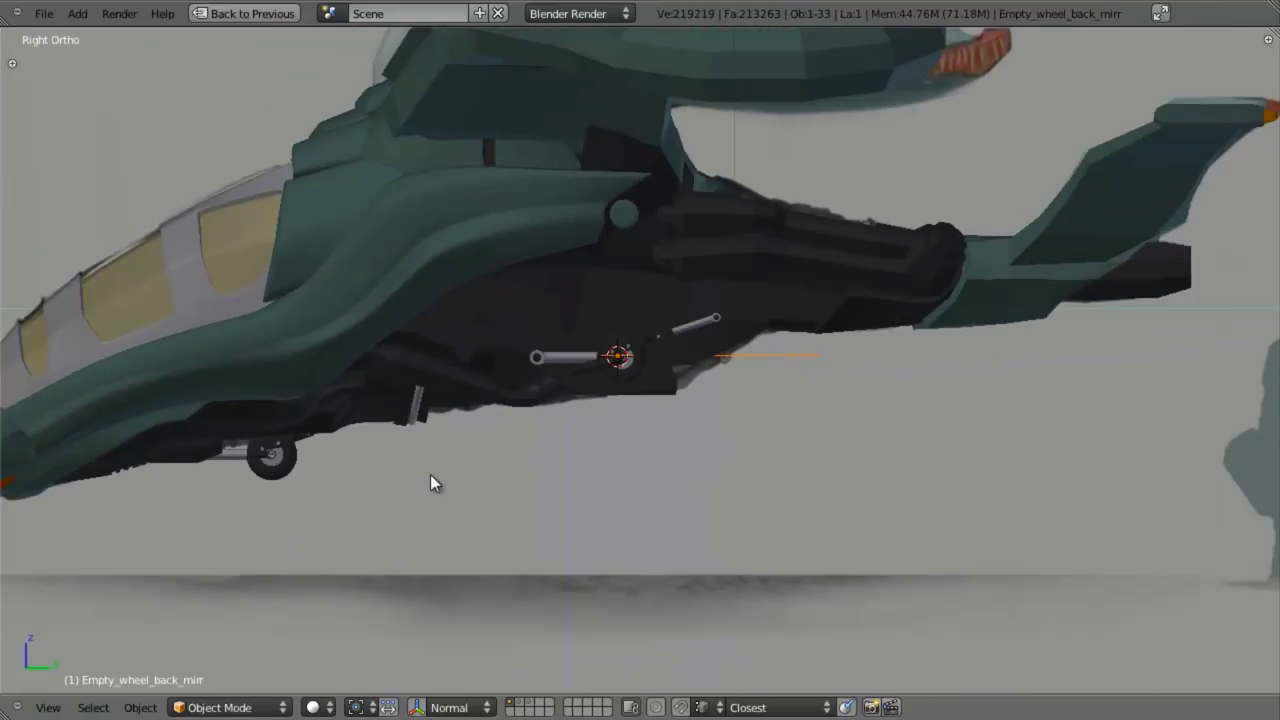
Step: Move the rear wheel's mirror Empty to layer 2 and display that layer
key(m)
key(2)
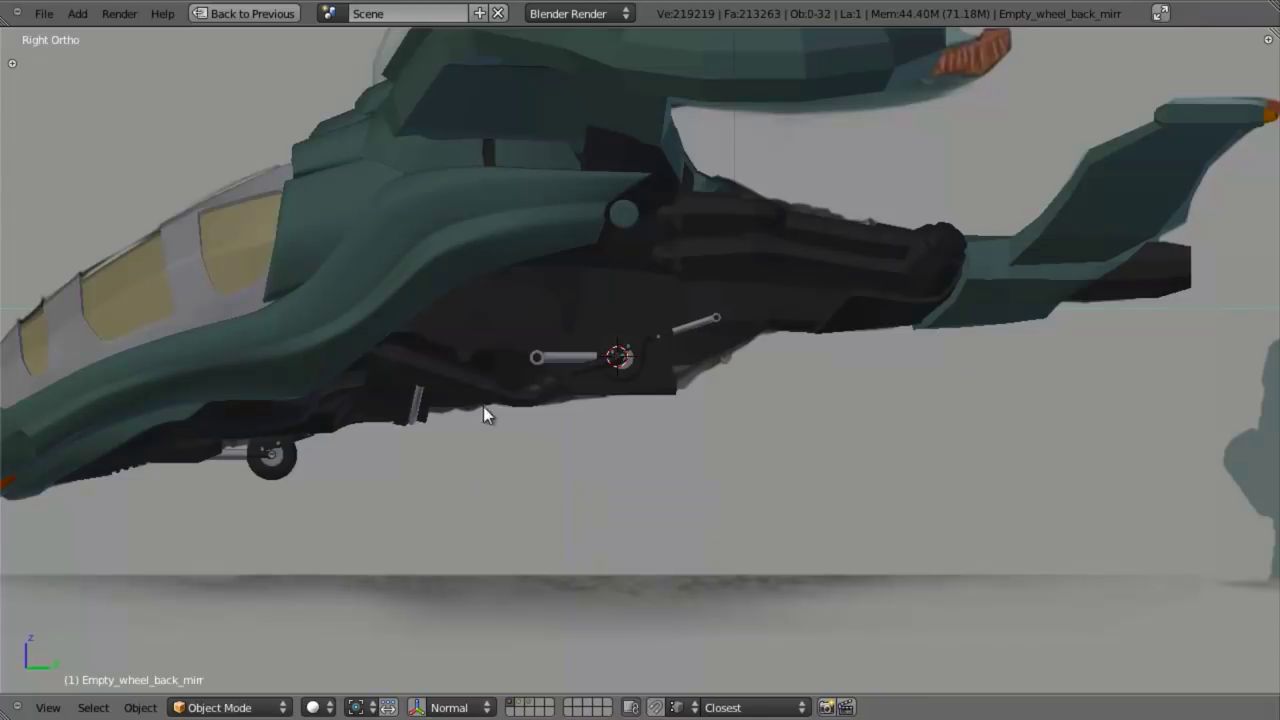
click(532, 705)
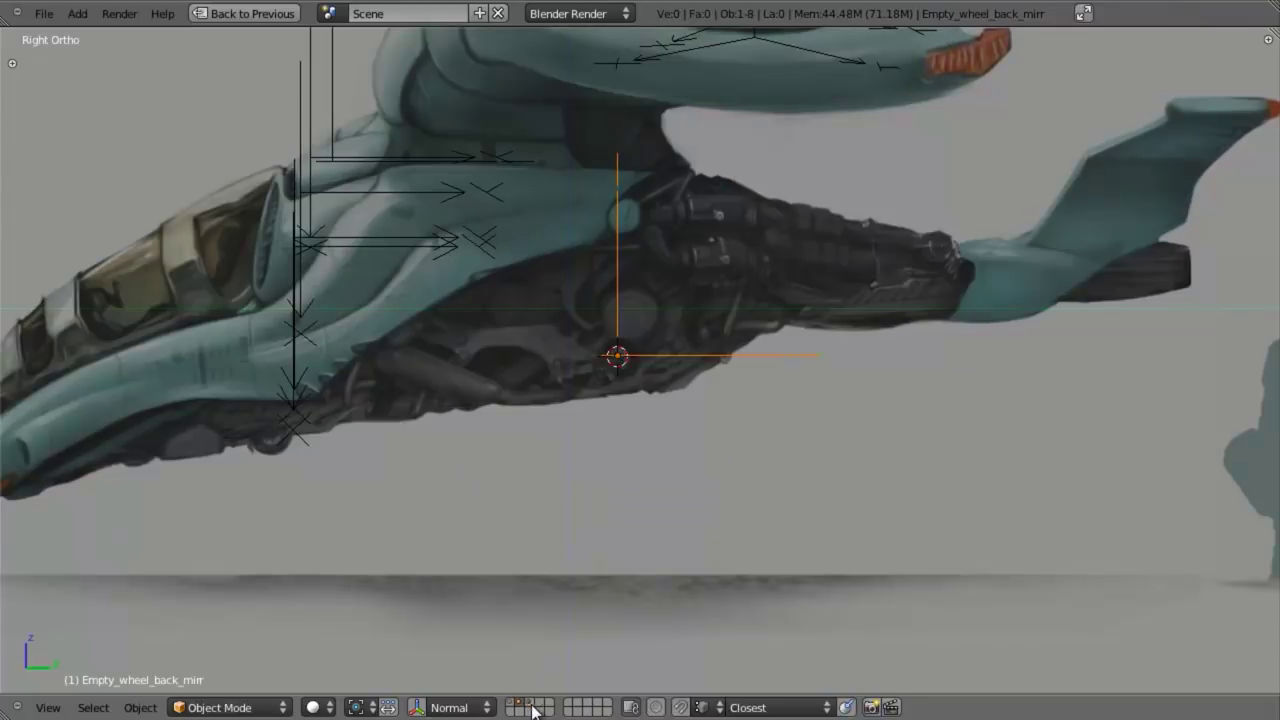
Step: Move the prop_mirror Empty from layer 3 to layer 2
click(532, 707)
scroll(687, 420, down, 5)
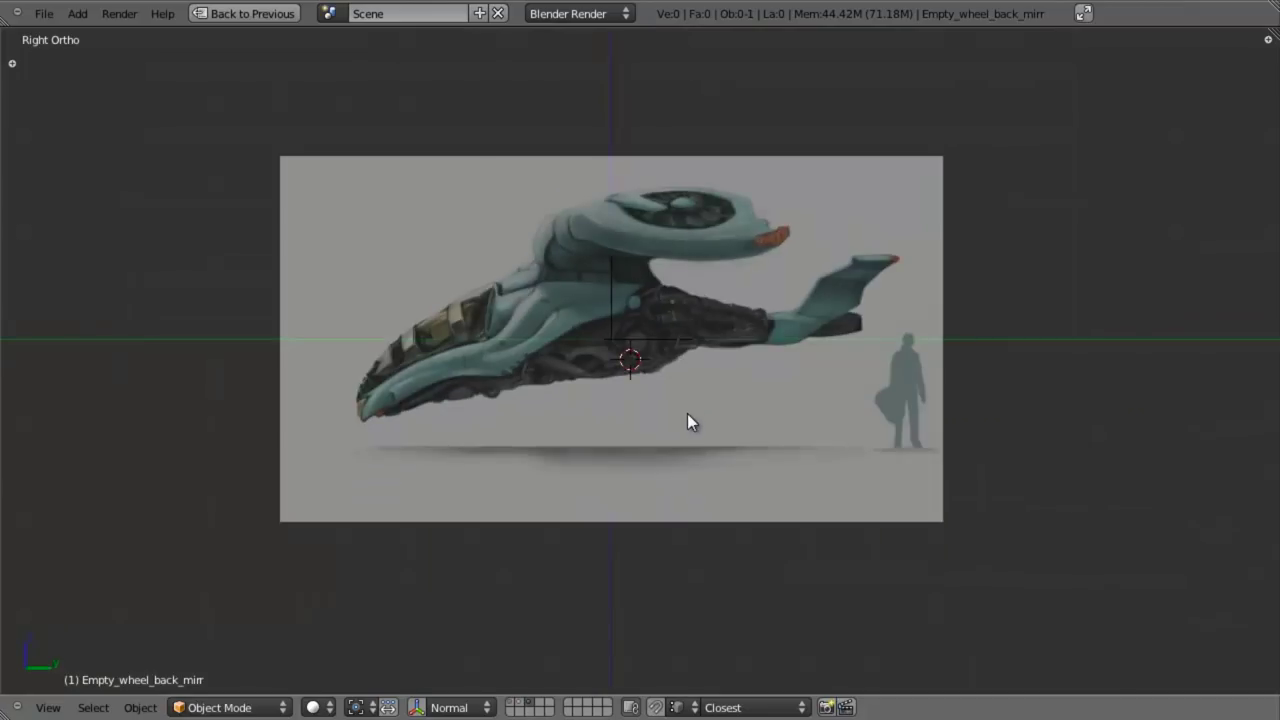
right_click(652, 342)
scroll(678, 386, up, 3)
mouse_move(680, 391)
middle_down()
mouse_move(609, 349)
mouse_move(660, 411)
mouse_move(672, 402)
middle_up()
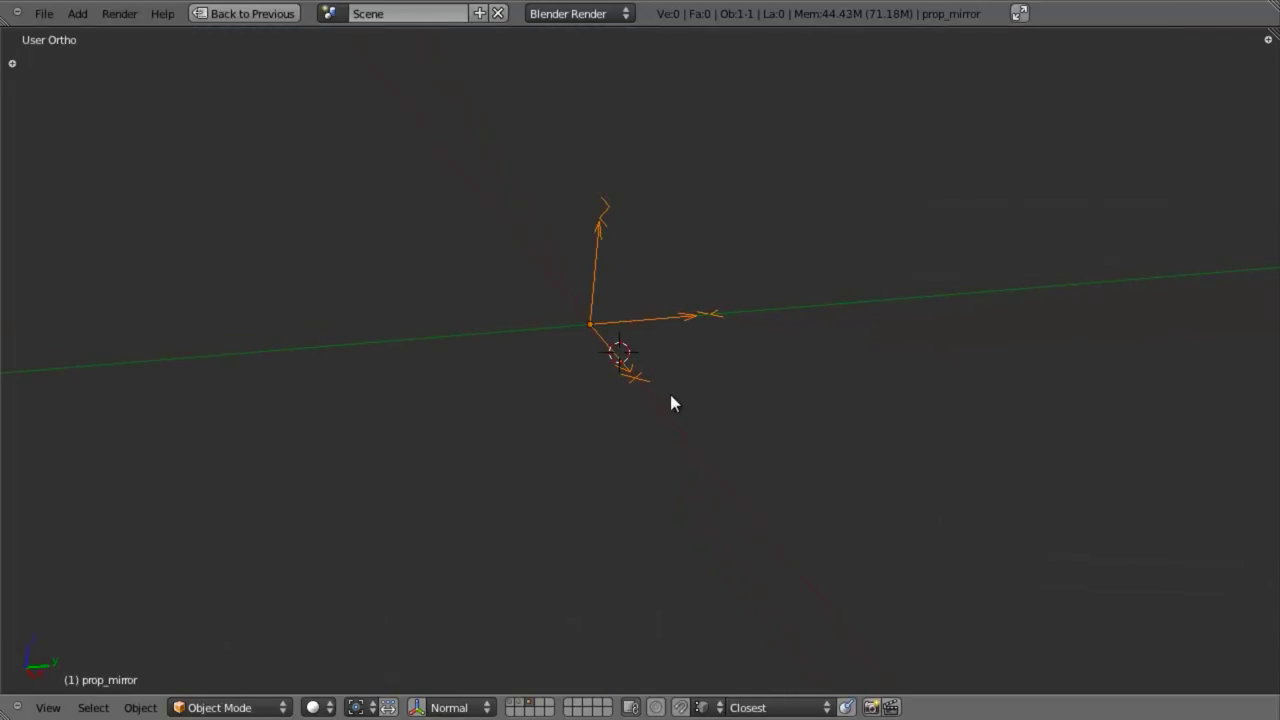
key(m)
key(2)
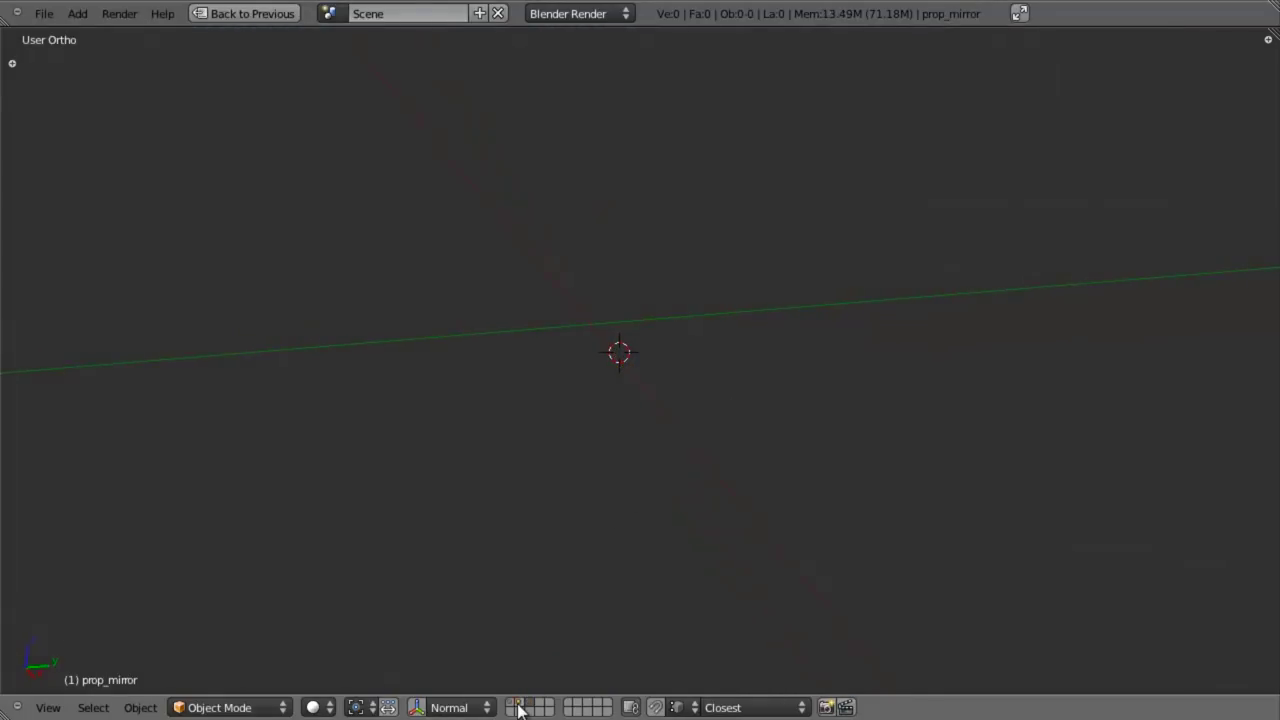
Step: Display layer 1 again and show the rear landing gear in right side view
click(518, 708)
click(508, 707)
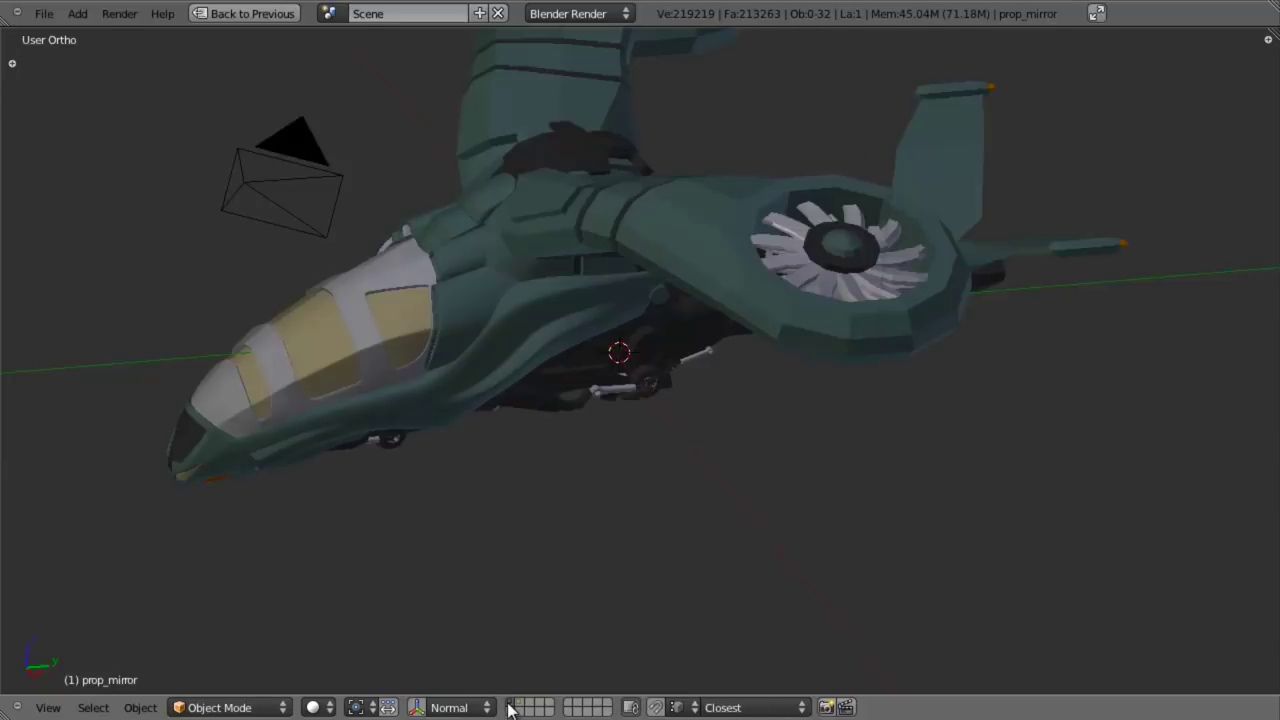
key(KP_3)
scroll(670, 300, up, 4)
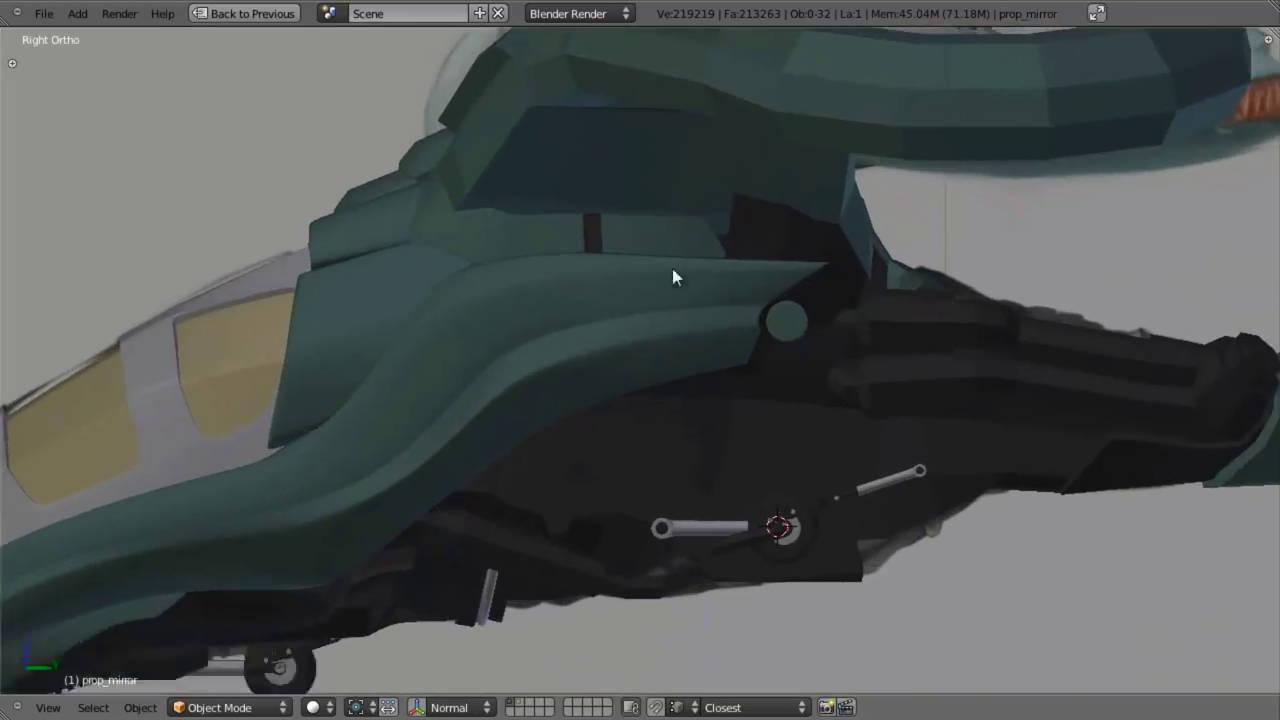
scroll(685, 310, up, 3)
right_click(661, 367)
mouse_move(661, 367)
middle_down()
mouse_move(649, 266)
mouse_move(689, 103)
mouse_move(637, 437)
mouse_move(689, 334)
mouse_move(646, 417)
mouse_move(626, 337)
mouse_move(584, 336)
mouse_move(563, 429)
middle_up()
key(KP_3)
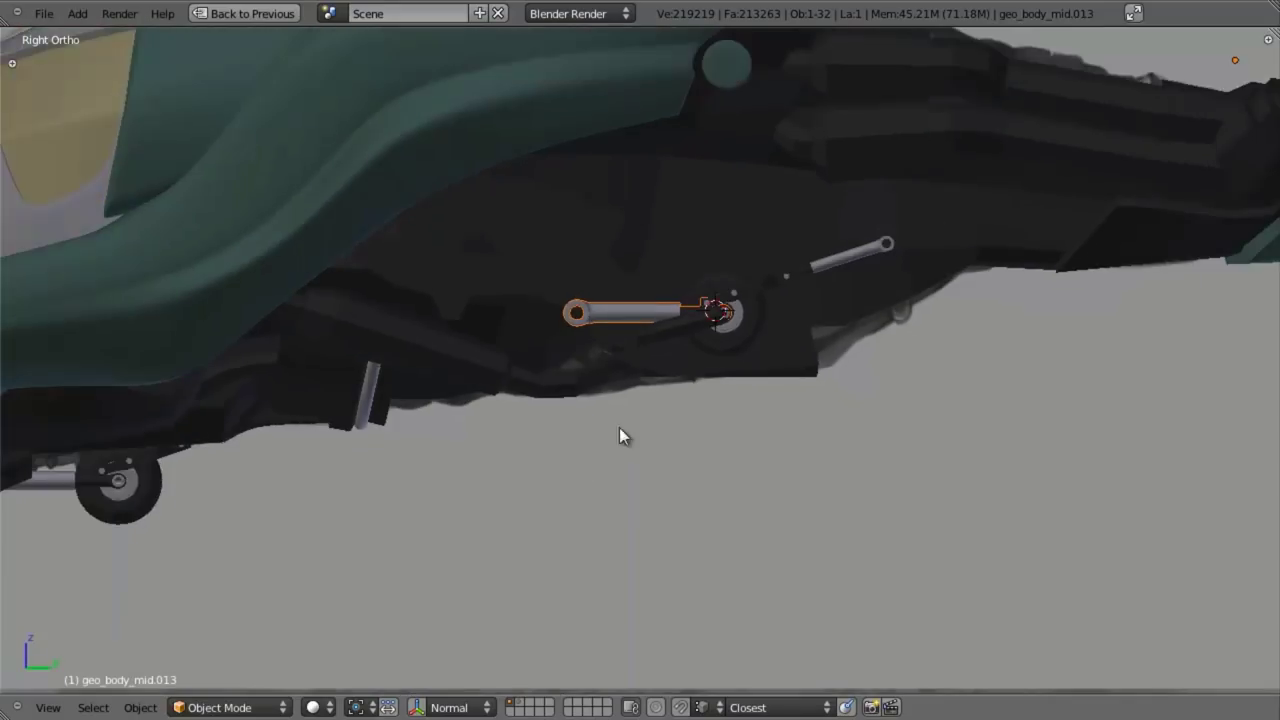
Step: Delete the bent pipe beside the rear wheel from the geo_body_mid.007 mesh
key(z)
key(z)
scroll(655, 330, up, 2)
right_click(729, 323)
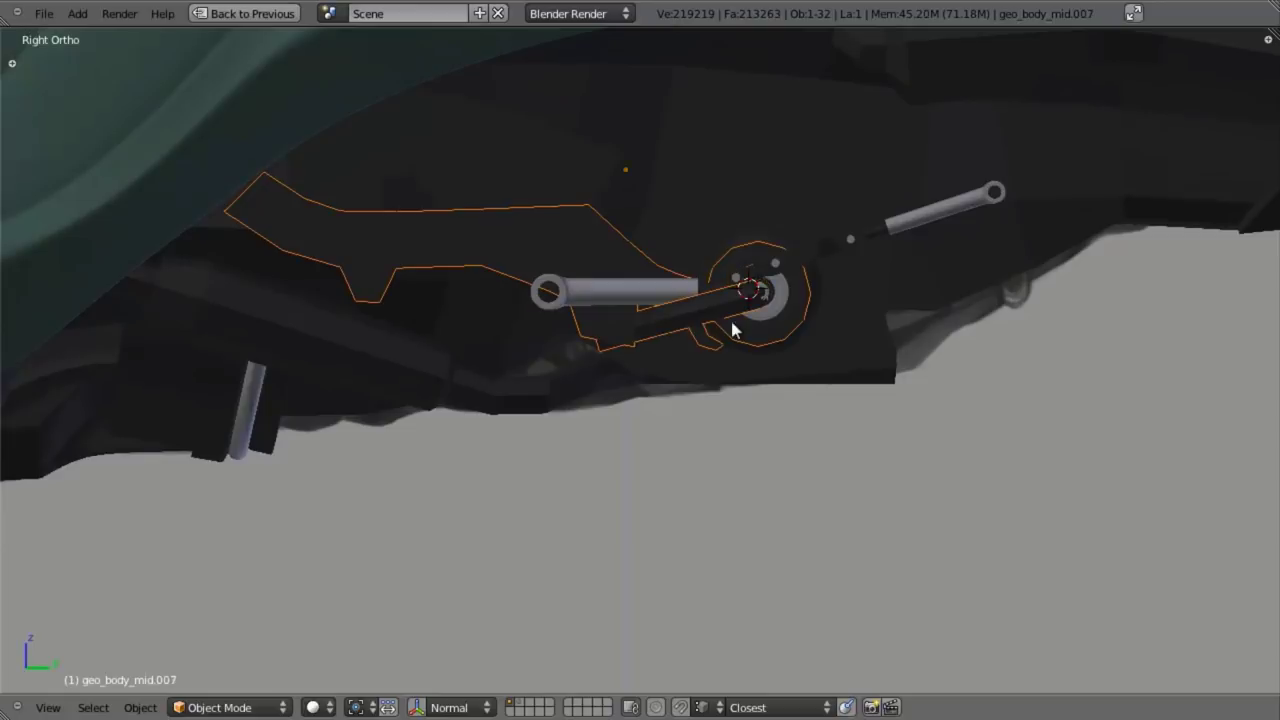
shift+middle_drag(729, 323, 629, 409)
scroll(600, 400, up, 4)
key(Tab)
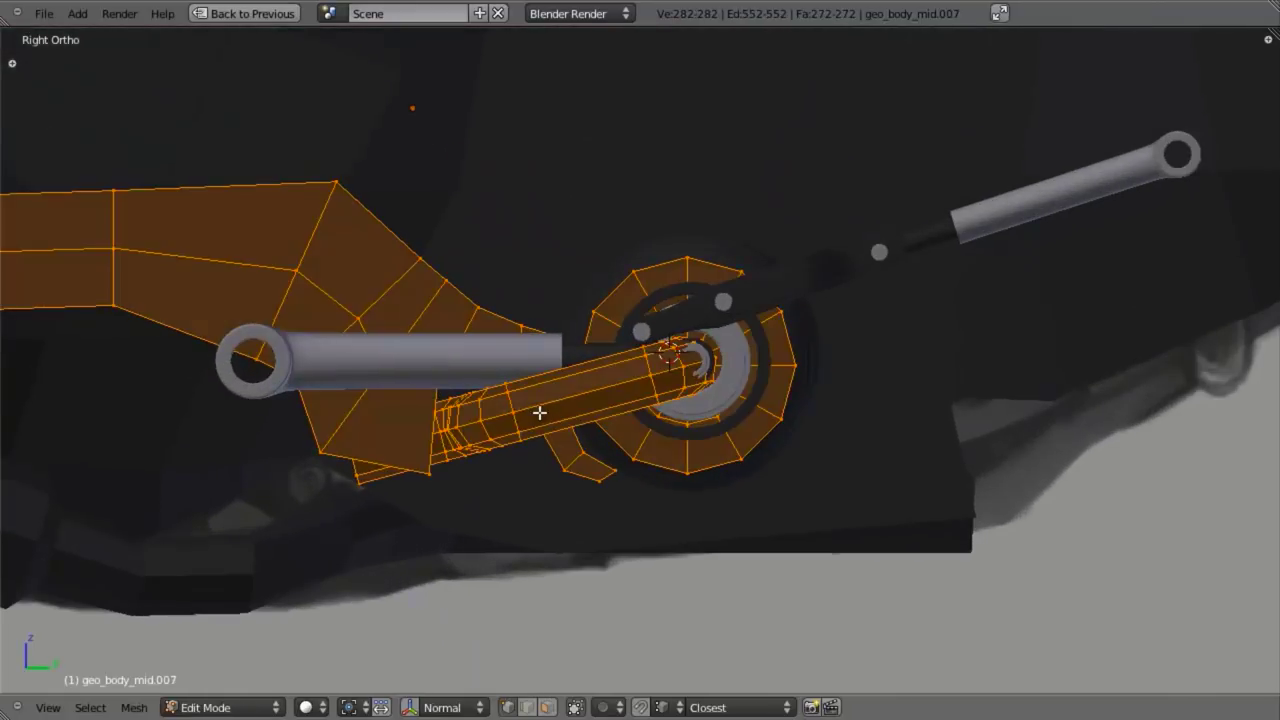
key(a)
key(l)
middle_drag(650, 524, 616, 251)
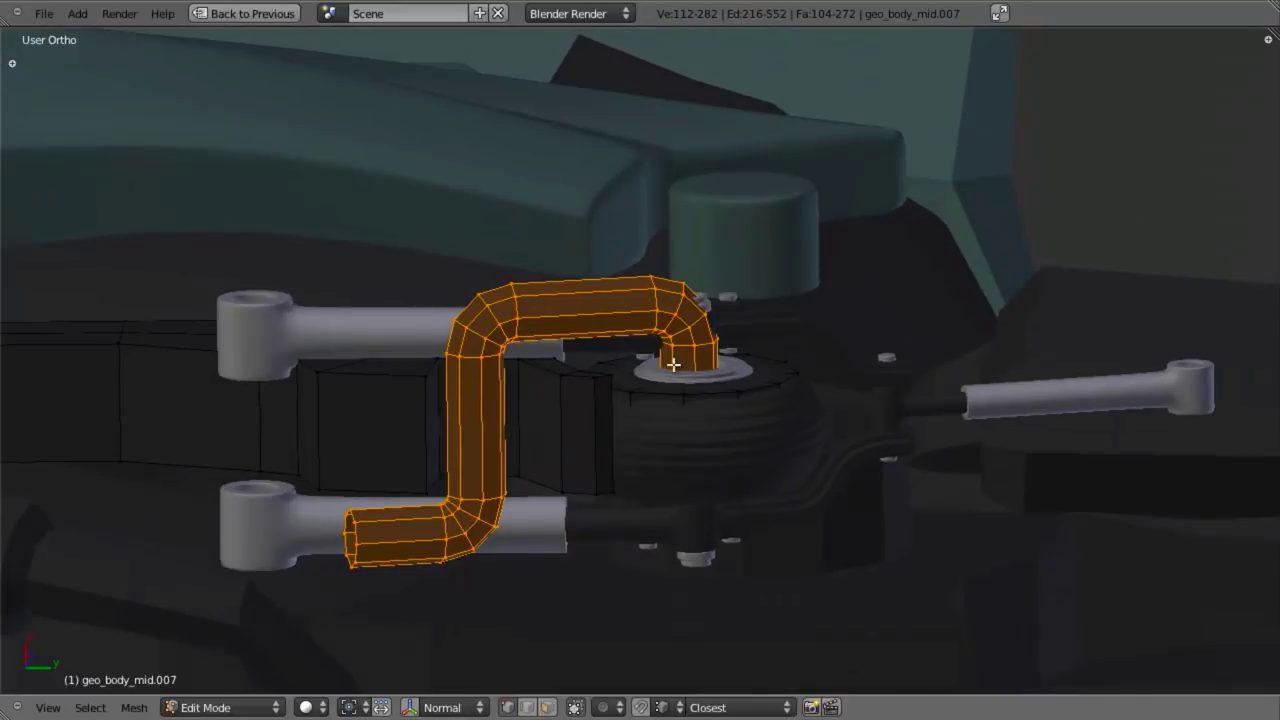
key(x)
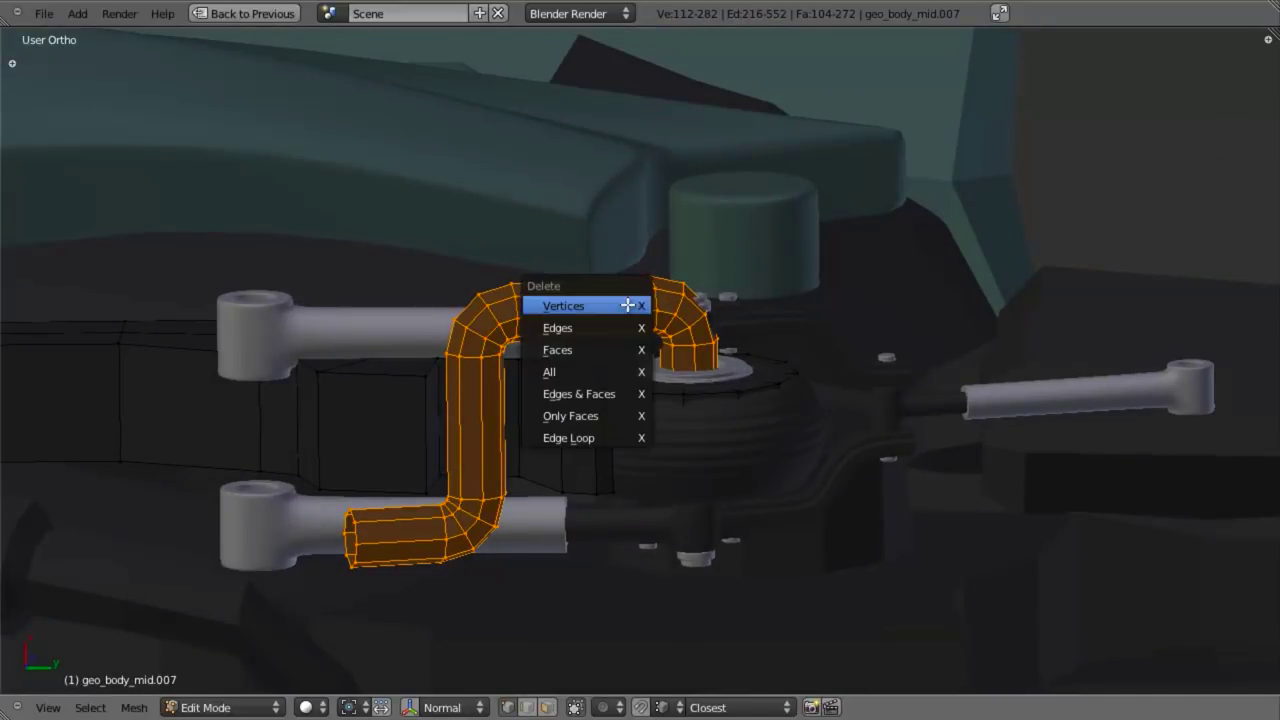
click(627, 304)
Step: Delete the old low-poly wheel disc overlapping the new rear wheel from the same mesh
key(z)
key(z)
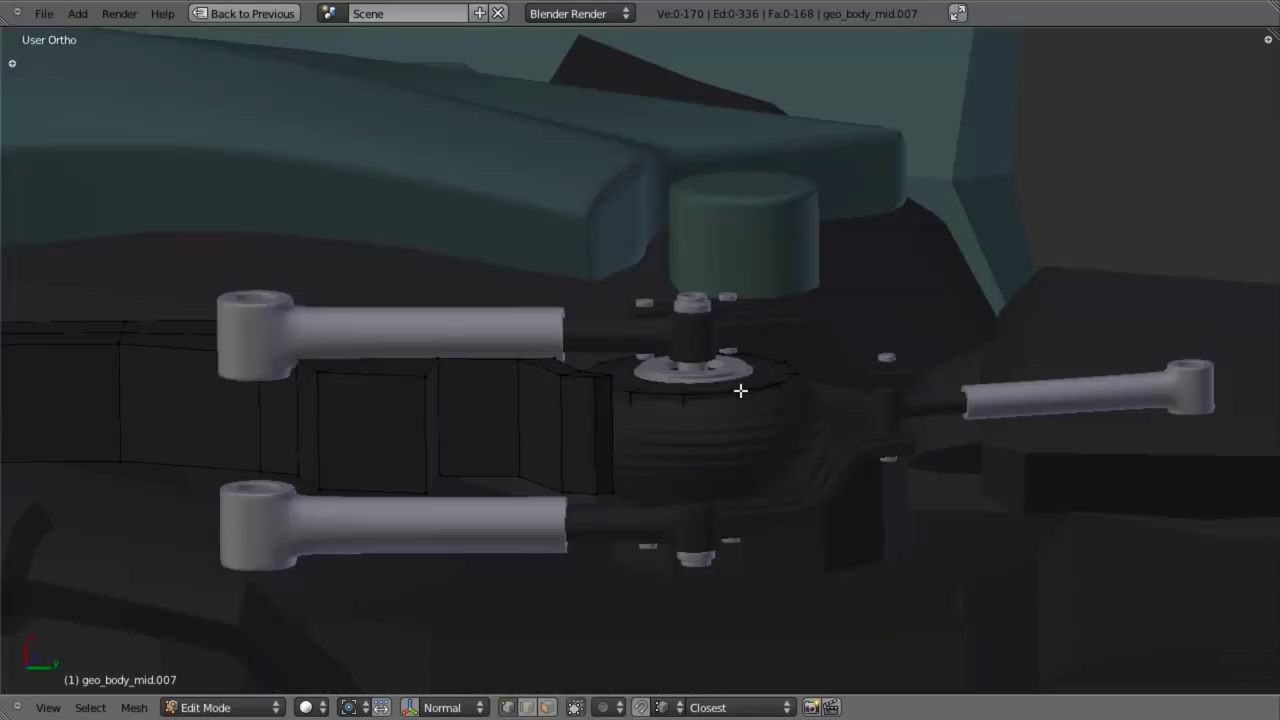
key(l)
key(x)
click(738, 391)
Step: Move the whole remaining bracket mesh slightly along negative X so it sits between the two front struts
scroll(680, 420, down, 4)
middle_drag(680, 420, 637, 394)
key(a)
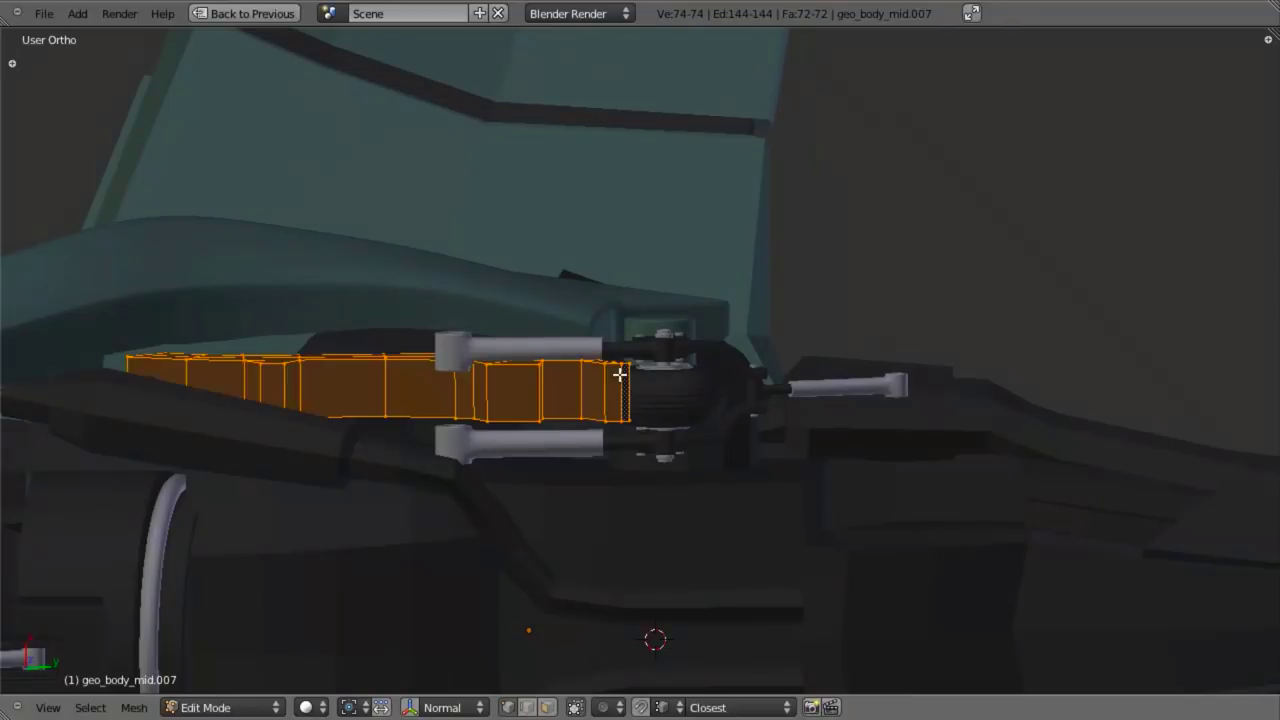
scroll(619, 374, up, 3)
middle_drag(566, 380, 566, 369)
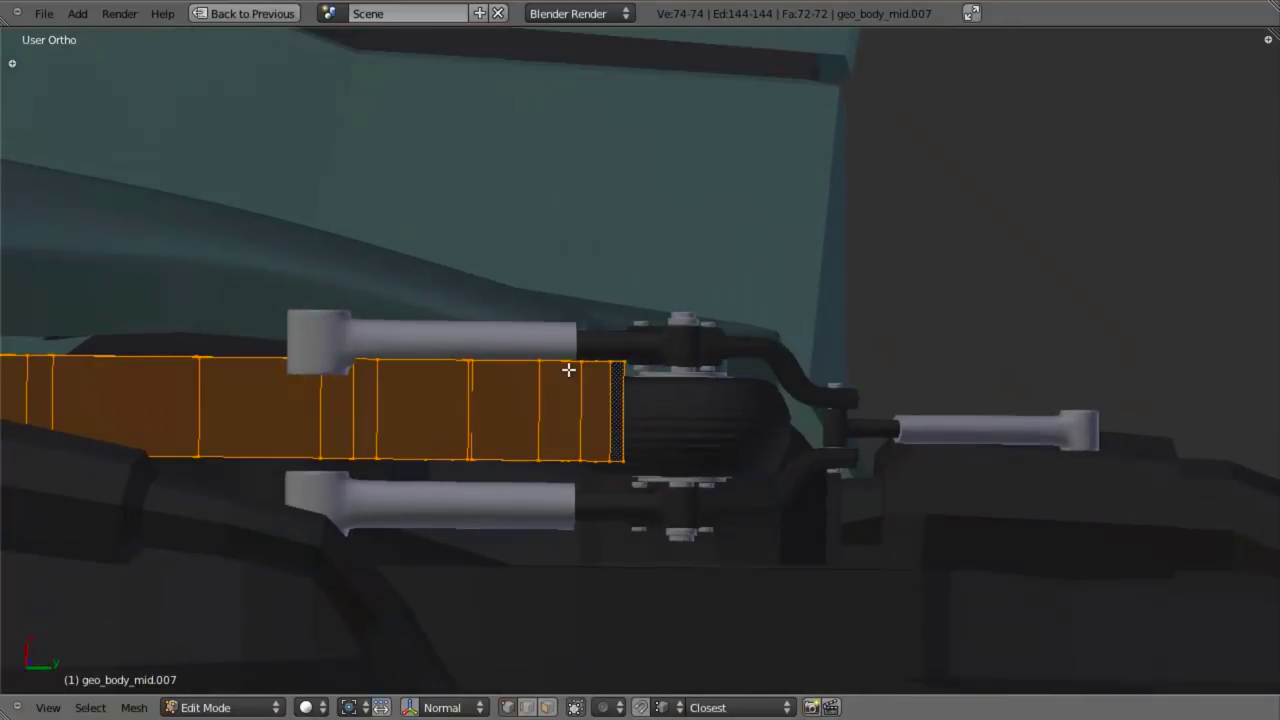
key(g)
key(y)
key(x)
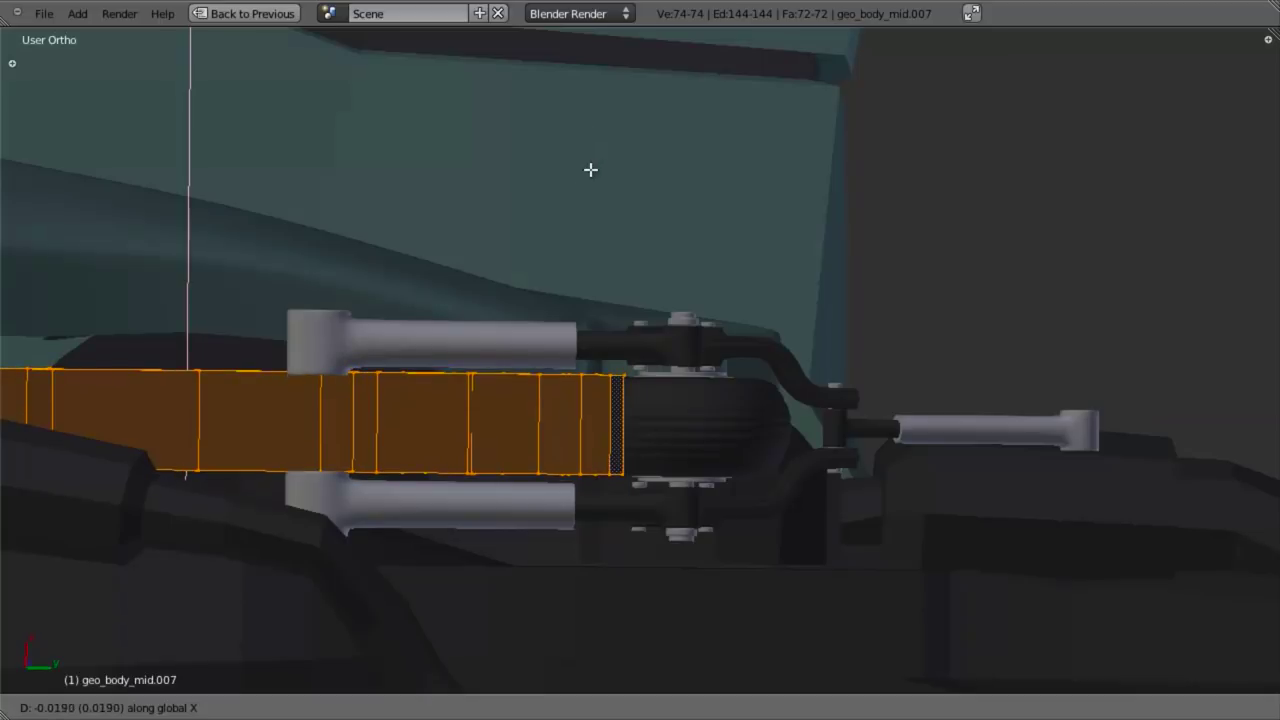
click(560, 263)
Step: Leave Edit Mode and compare the bracket and rear wheel with the reference image in right side wireframe view
middle_drag(560, 263, 479, 255)
middle_drag(286, 360, 613, 381)
key(KP_3)
key(z)
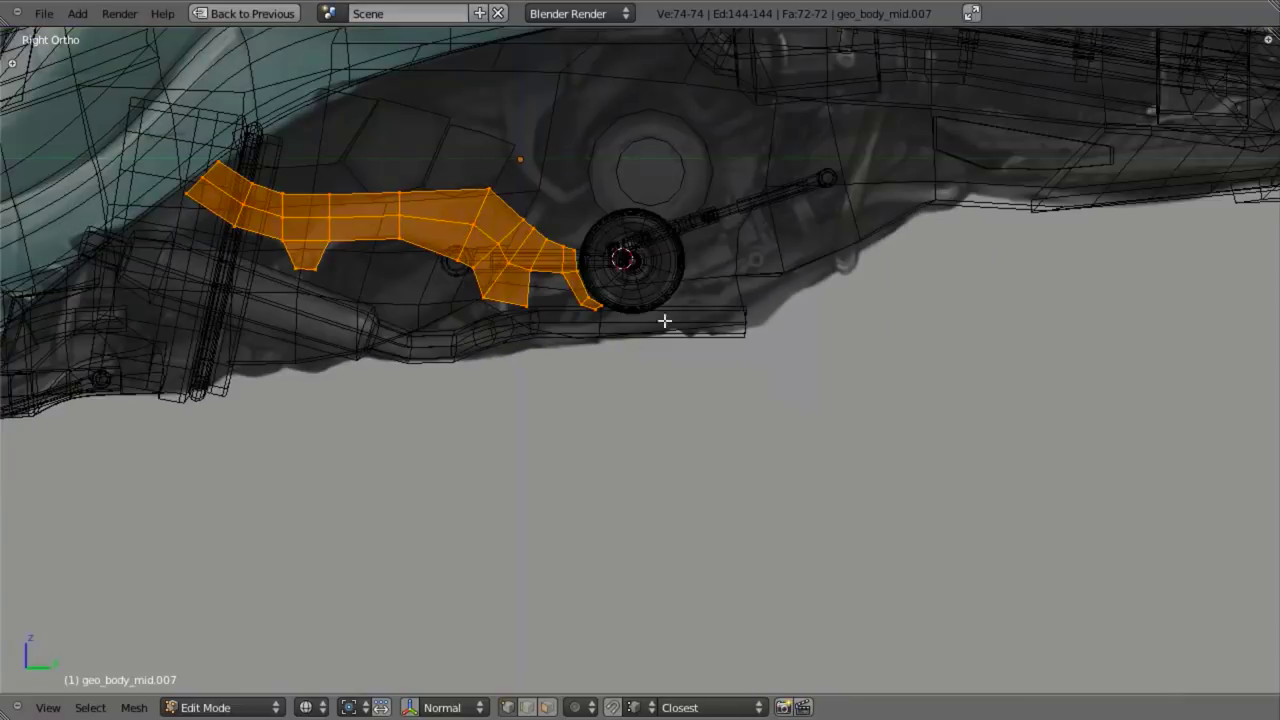
scroll(560, 445, up, 3)
scroll(523, 424, down, 4)
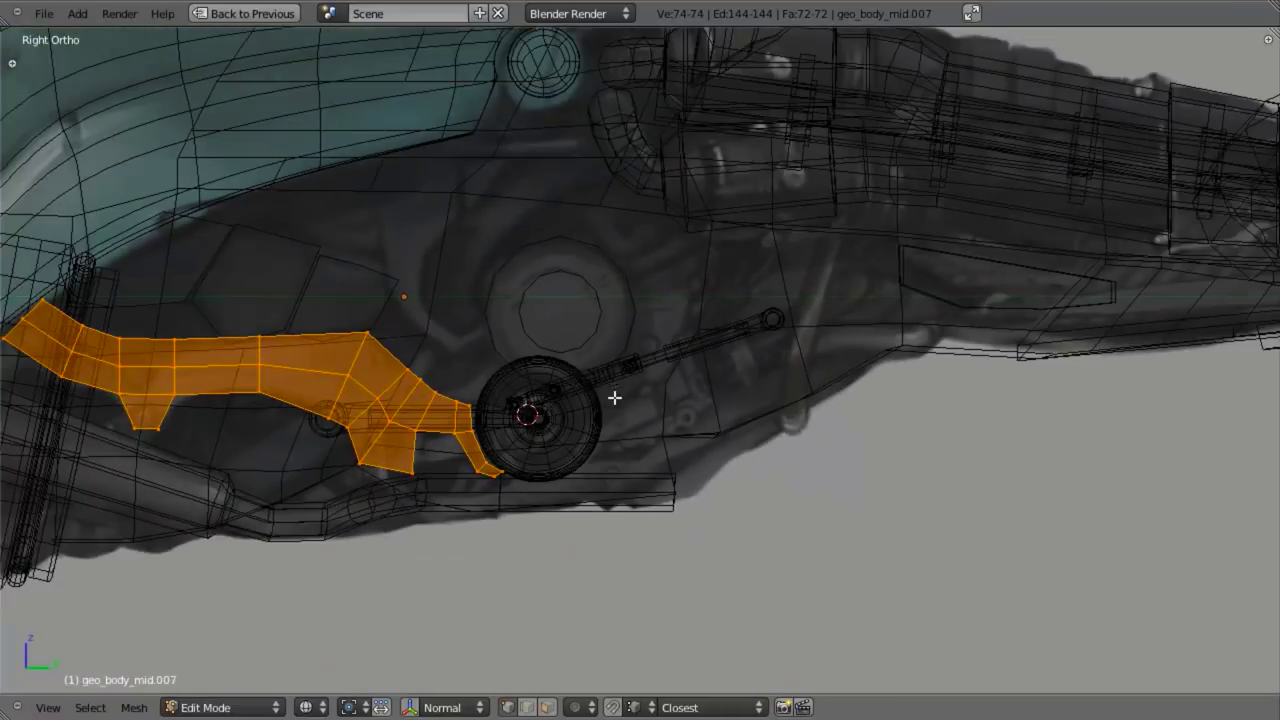
key(z)
scroll(786, 414, up, 4)
key(Tab)
scroll(767, 494, down, 4)
key(z)
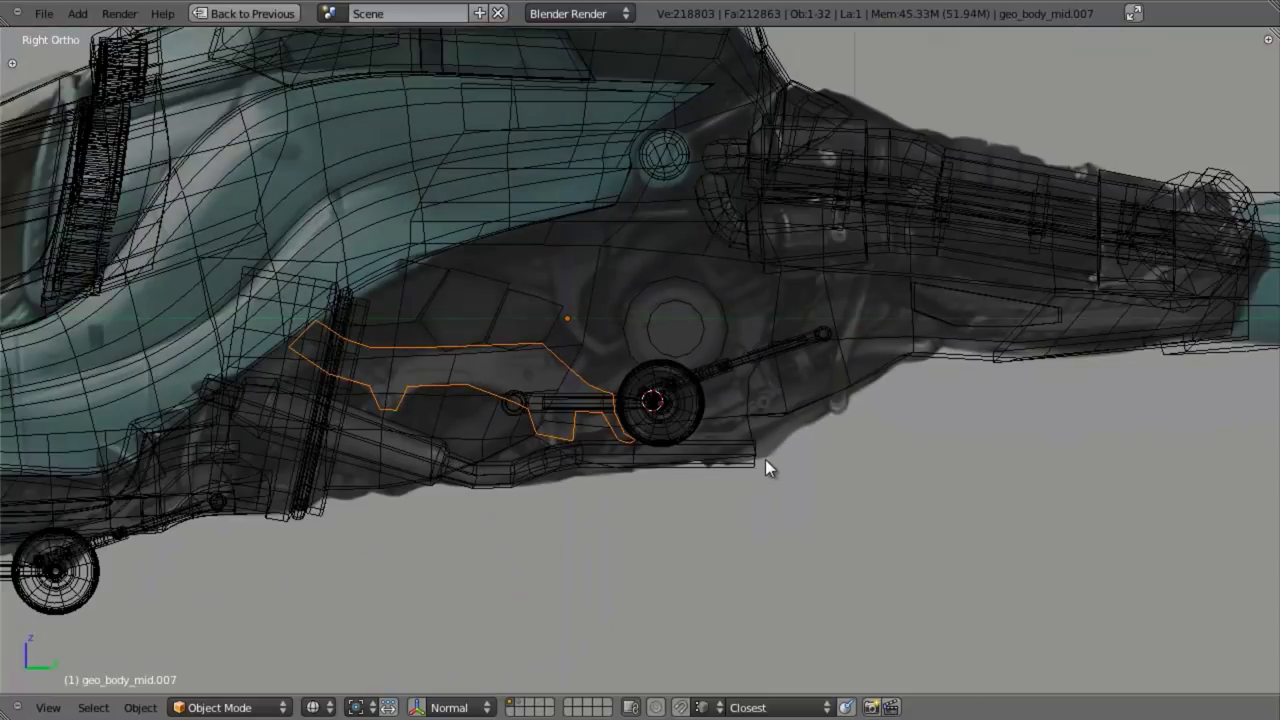
scroll(748, 435, up, 2)
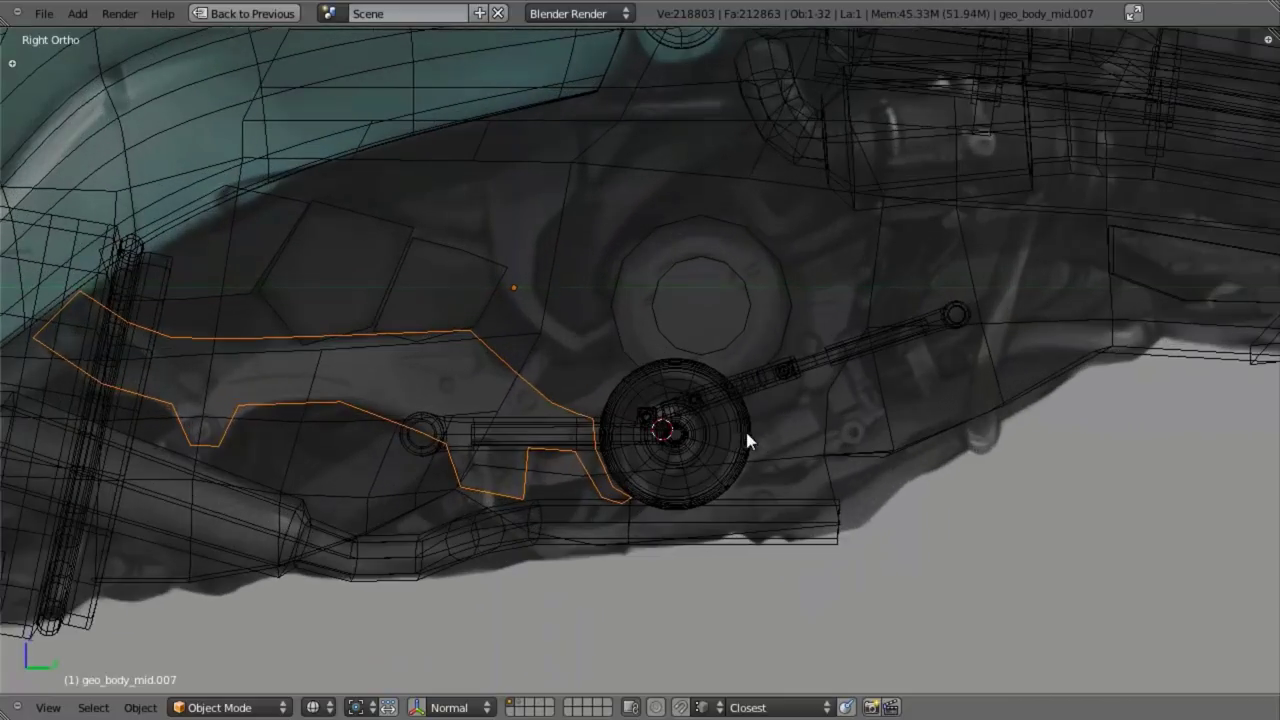
scroll(748, 405, up, 1)
Step: Select the fork linkage and examine how it lines up with the wheel and reference in shaded and wireframe display
right_click(747, 403)
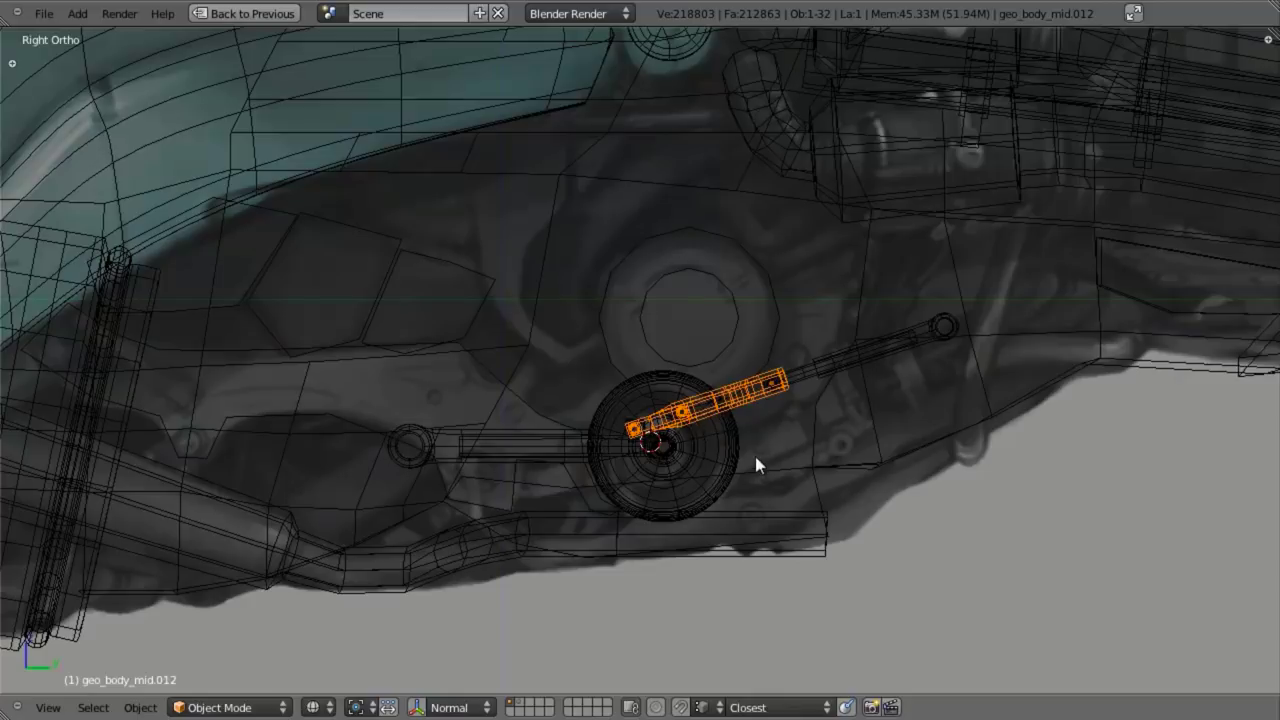
scroll(755, 465, down, 1)
key(z)
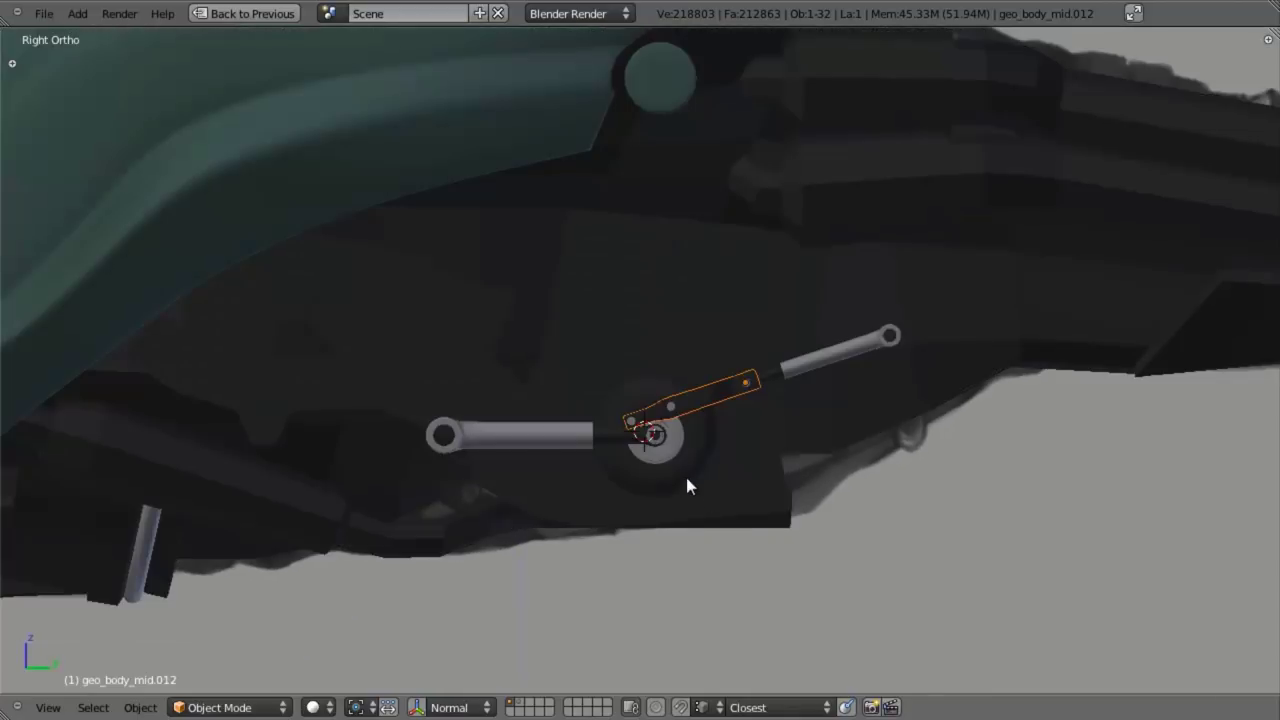
mouse_move(687, 486)
middle_down()
mouse_move(700, 432)
mouse_move(697, 287)
mouse_move(622, 547)
mouse_move(666, 475)
middle_up()
key(KP_3)
scroll(632, 536, up, 3)
key(z)
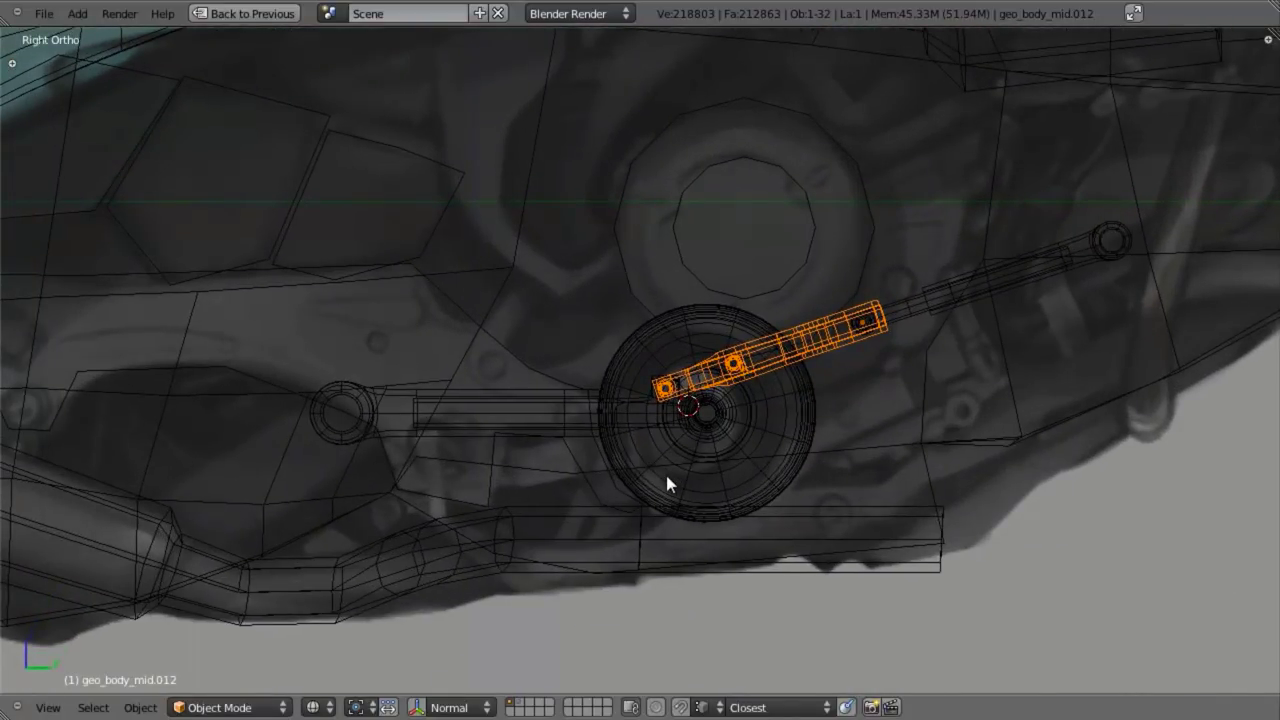
scroll(700, 465, down, 3)
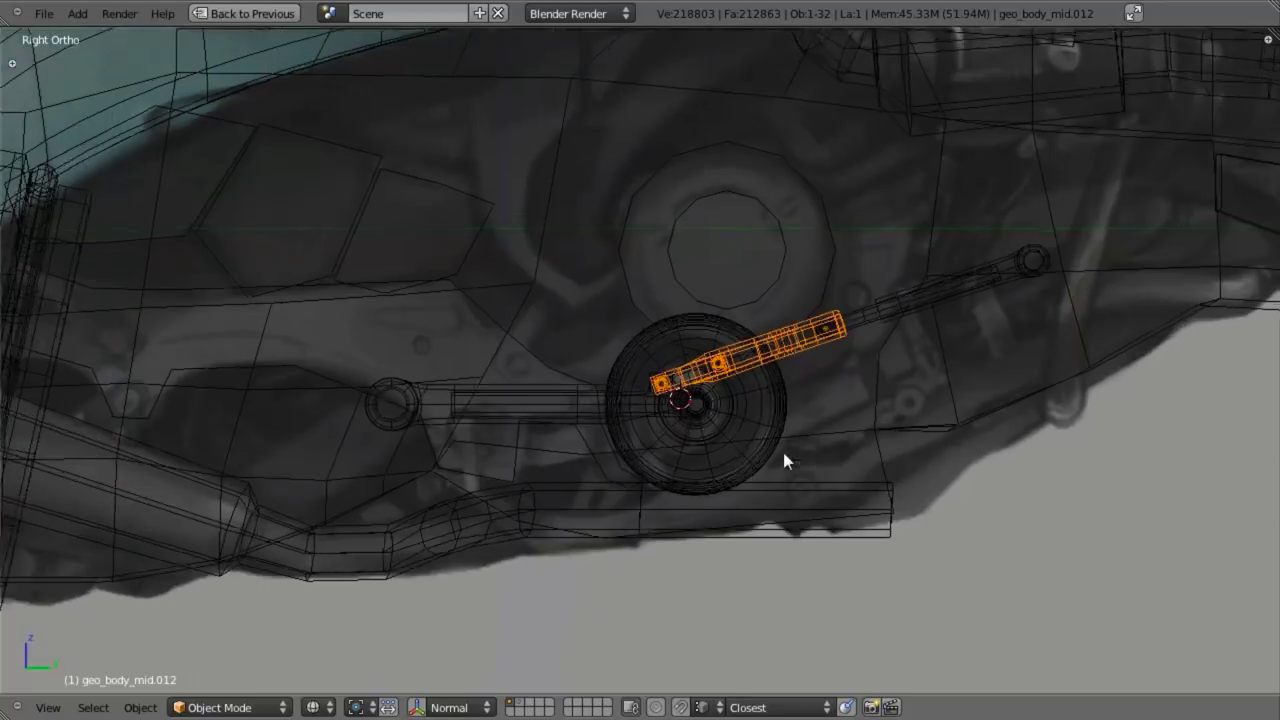
key(z)
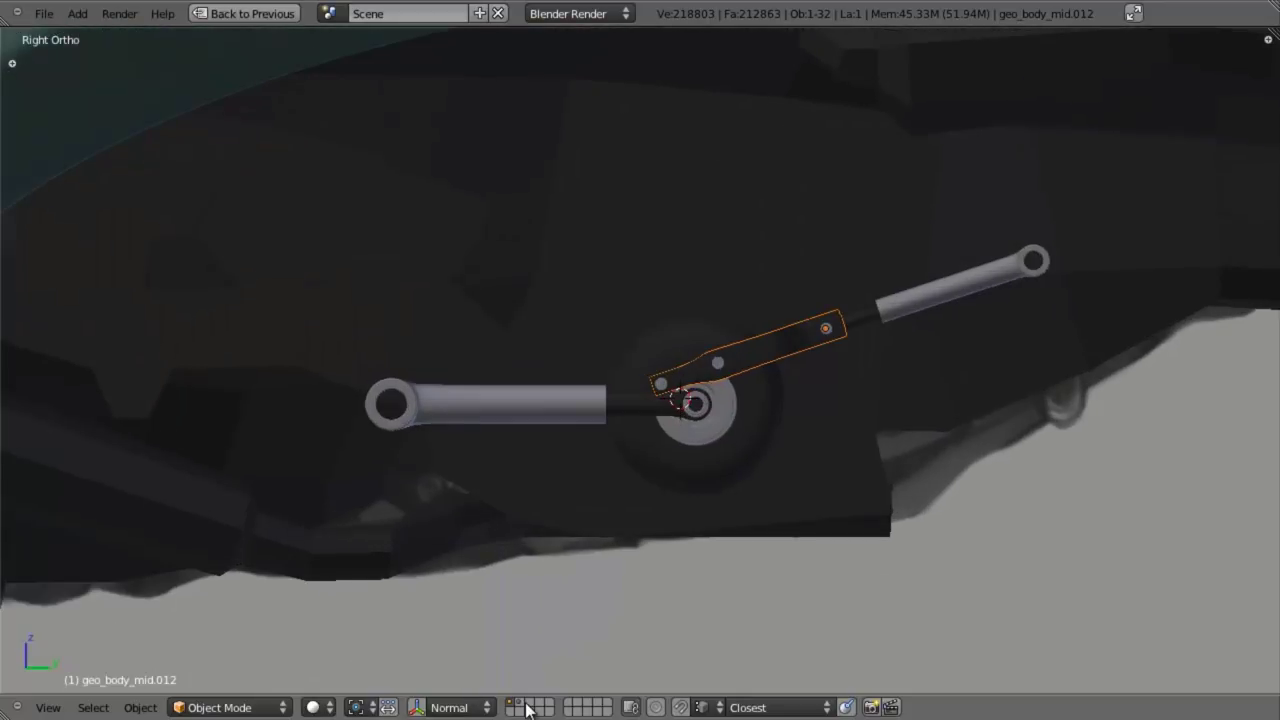
Step: Hide the model by displaying layer 2, study the wheel area of the reference image, and return to layer 1 in wireframe
click(530, 709)
scroll(560, 650, up, 1)
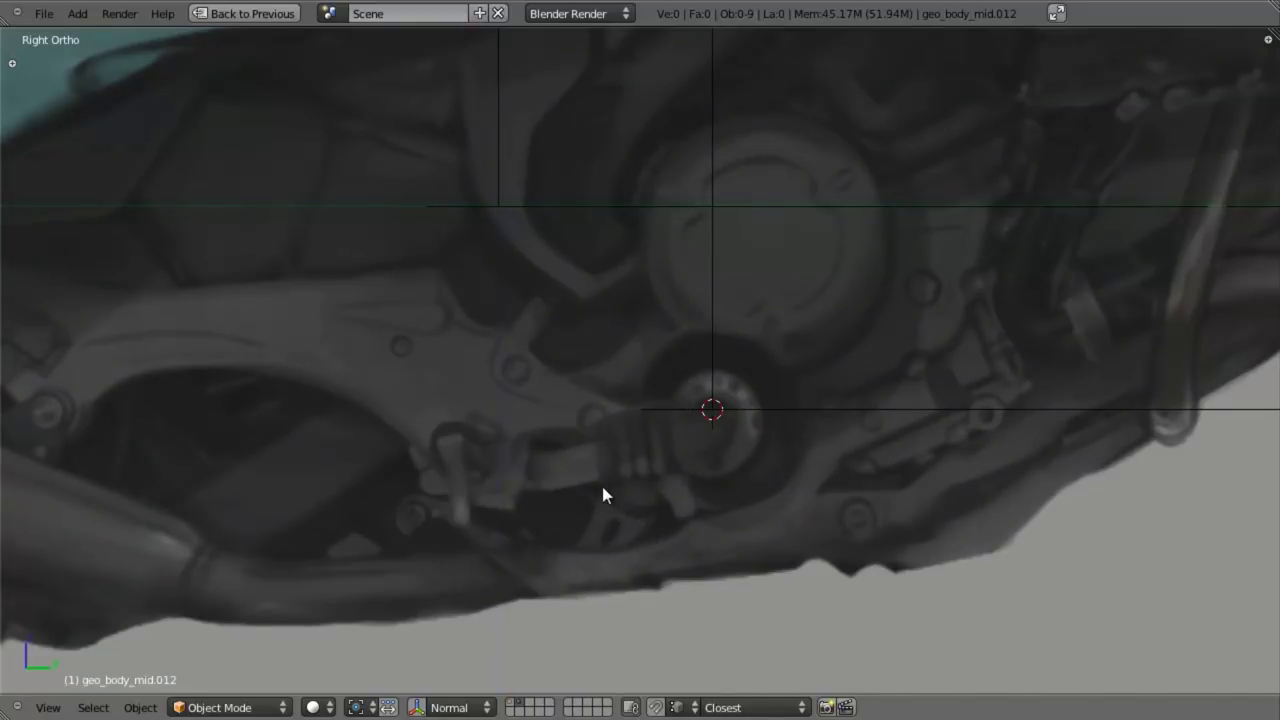
click(512, 704)
key(z)
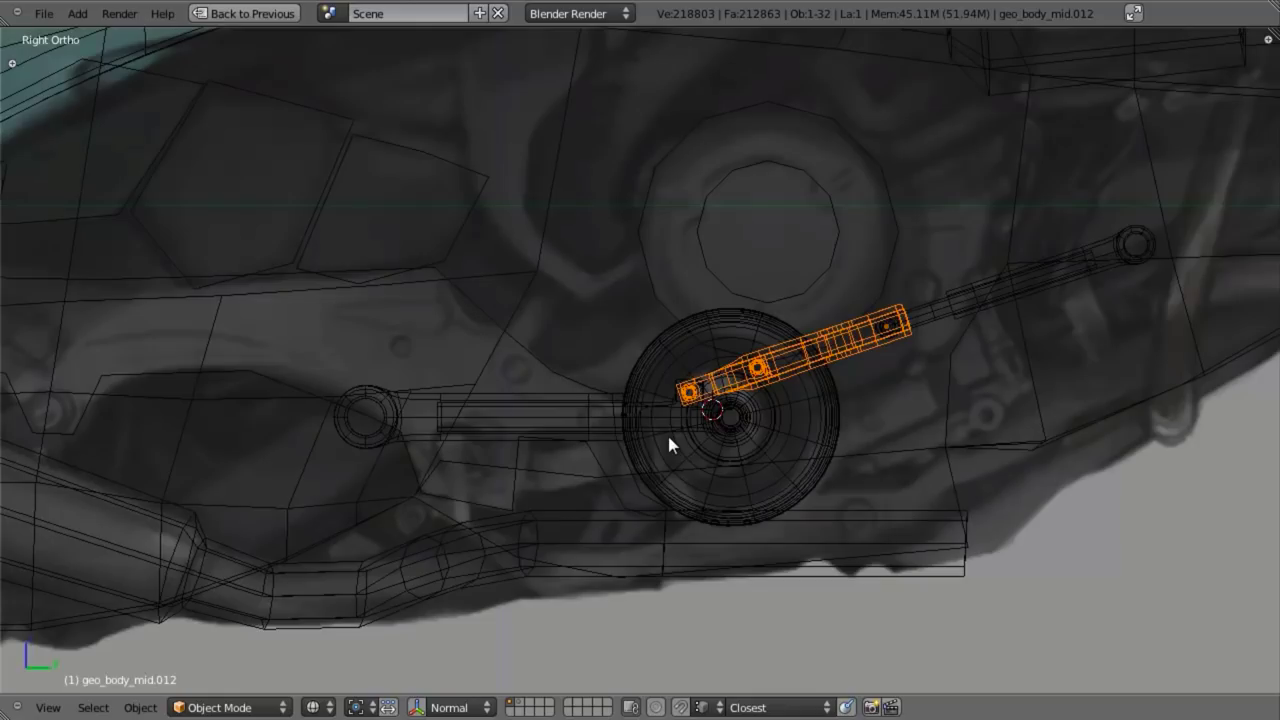
scroll(668, 438, down, 2)
scroll(668, 442, up, 2)
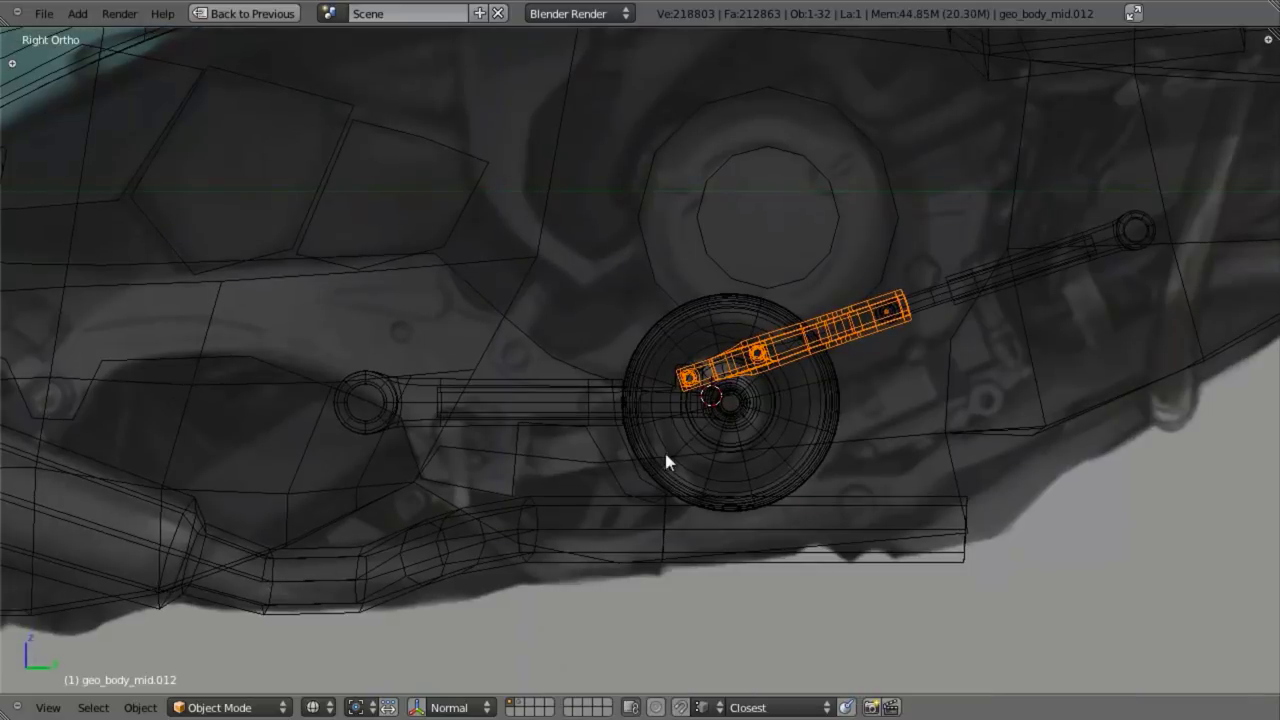
Step: Select the strut behind the wheel together with the fork linkage
right_click(905, 304)
shift+right_click(857, 320)
shift+middle_drag(872, 384, 845, 422)
key(g)
right_click(877, 461)
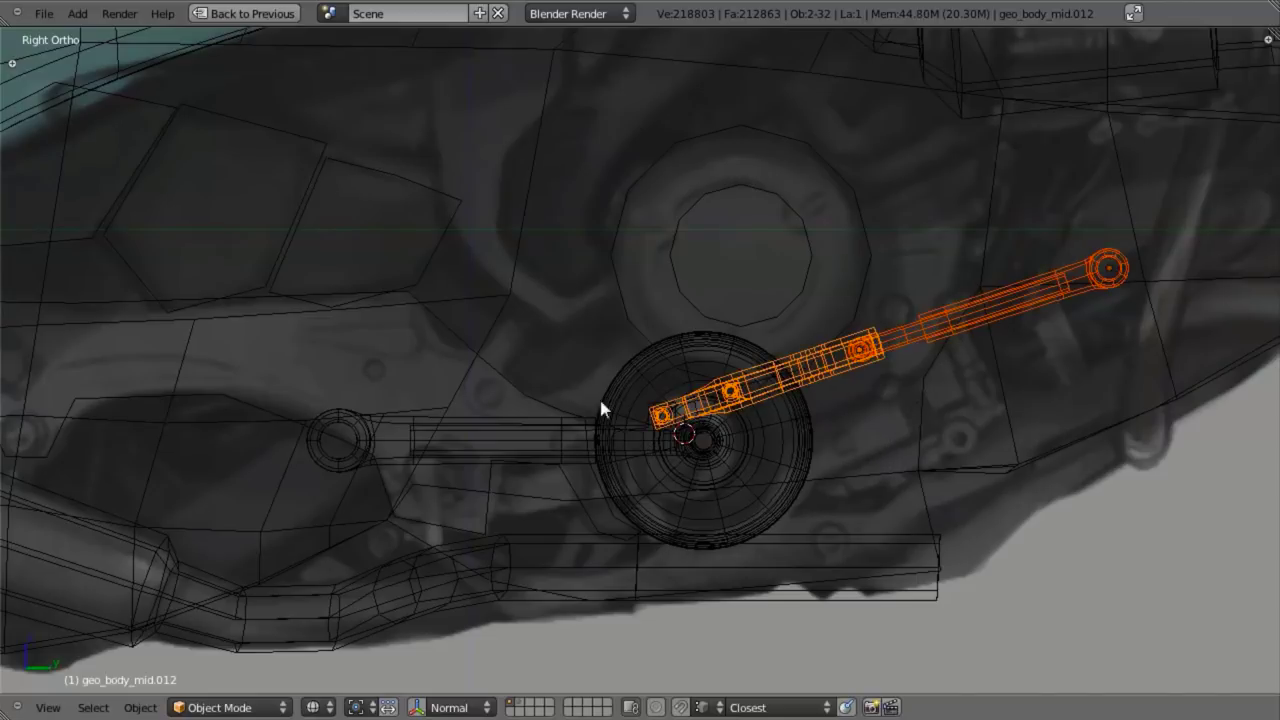
Step: Snap the 3D cursor to the bolt at the front end of the fork linkage
key(z)
key(z)
scroll(677, 441, up, 8)
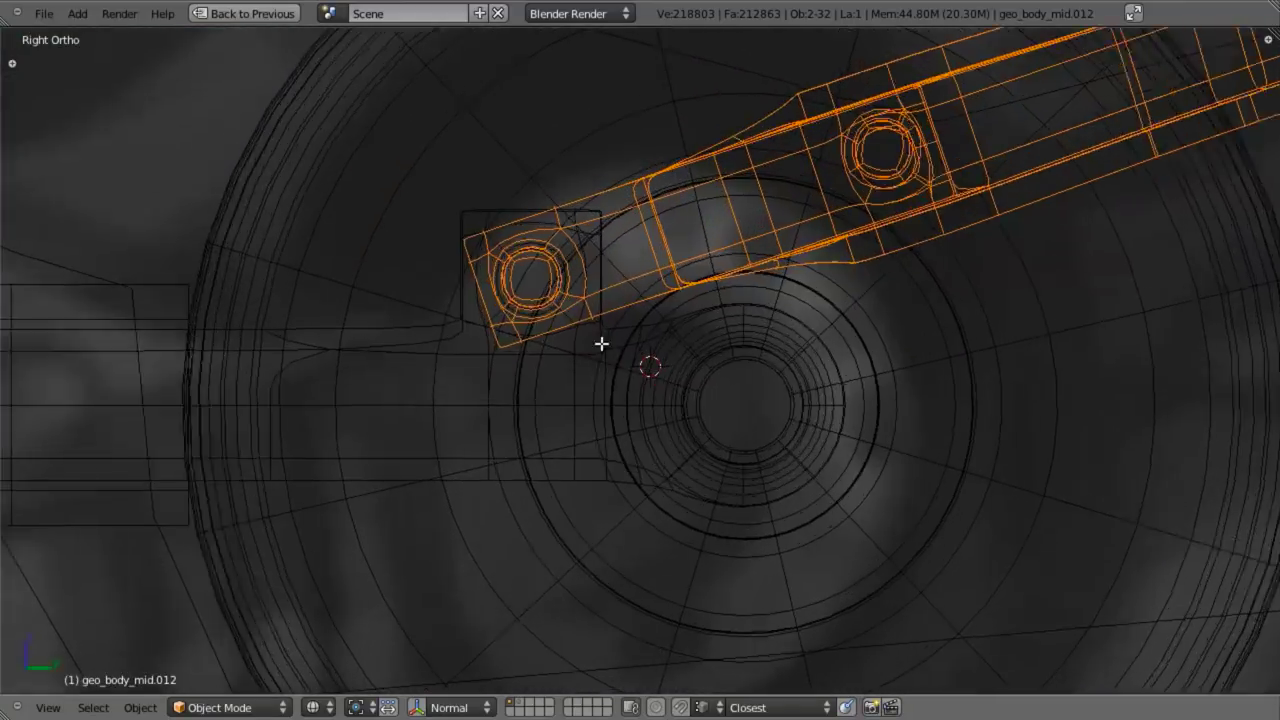
key(Tab)
key(a)
key(a)
key(a)
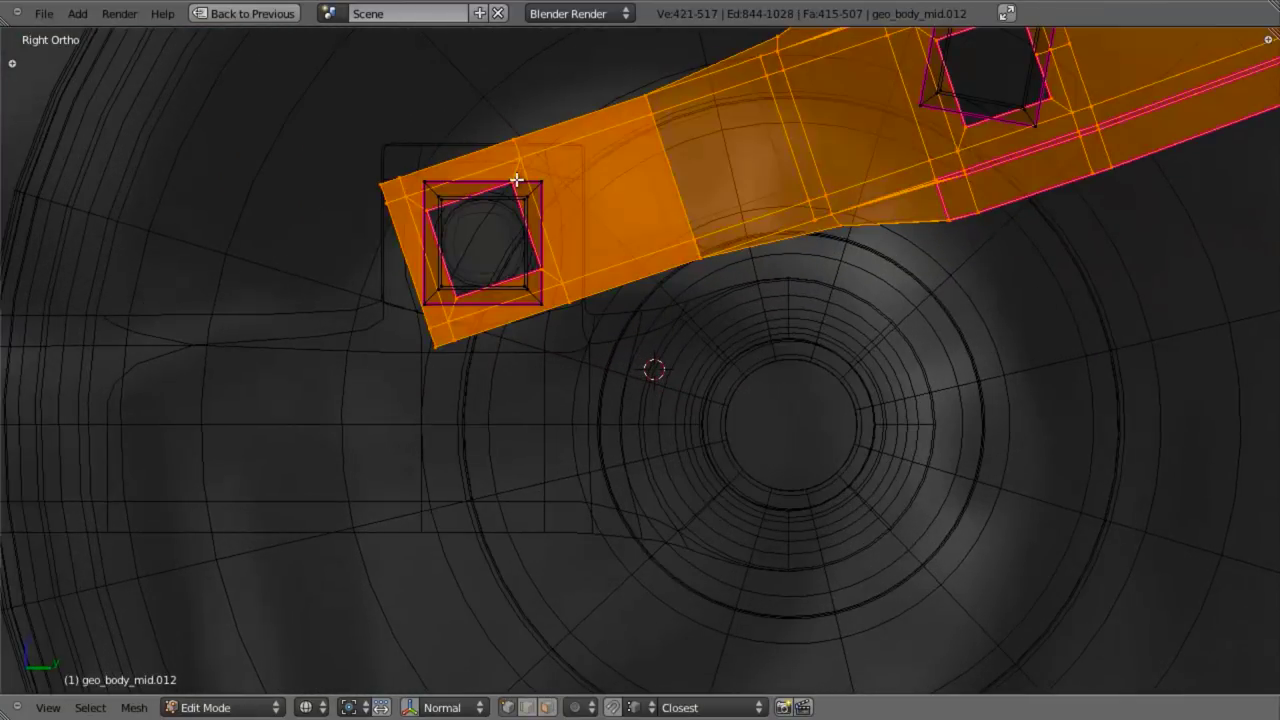
key(a)
key(l)
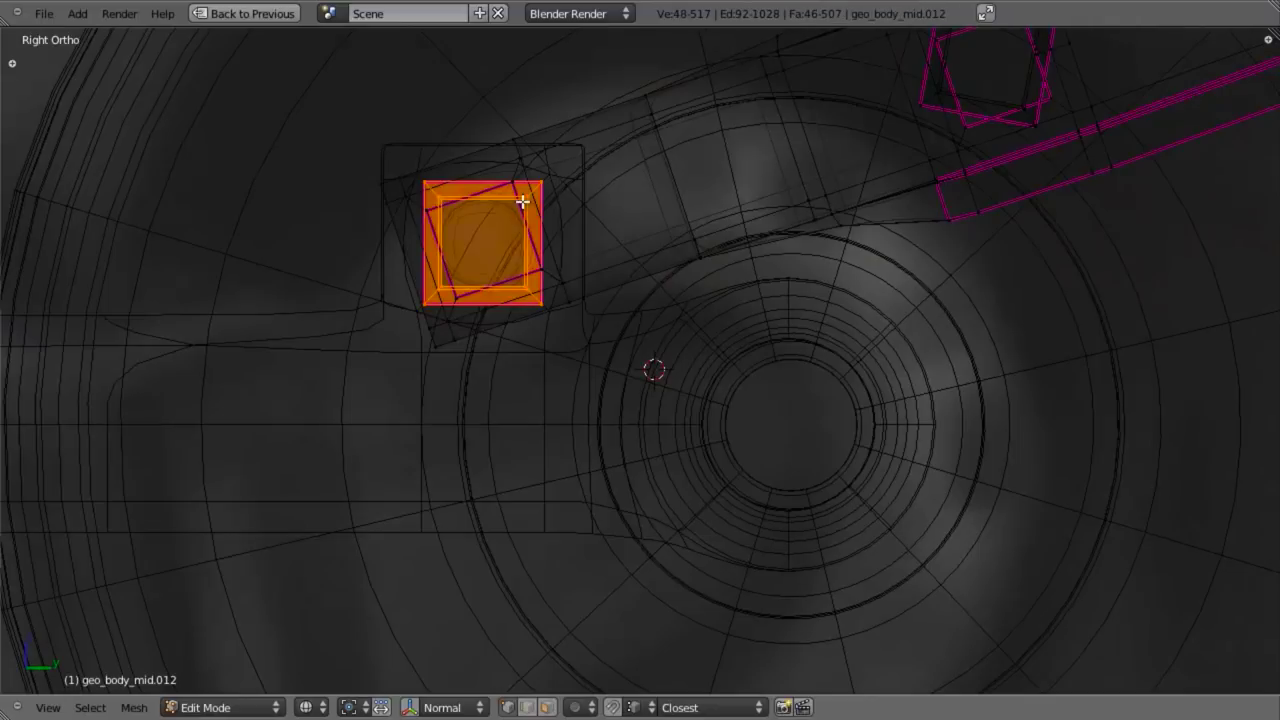
key(shift+s)
click(522, 202)
key(Tab)
Step: Rotate the fork linkage and strut around the 3D cursor until they point upward and slightly forward
scroll(695, 329, down, 5)
scroll(866, 351, down, 4)
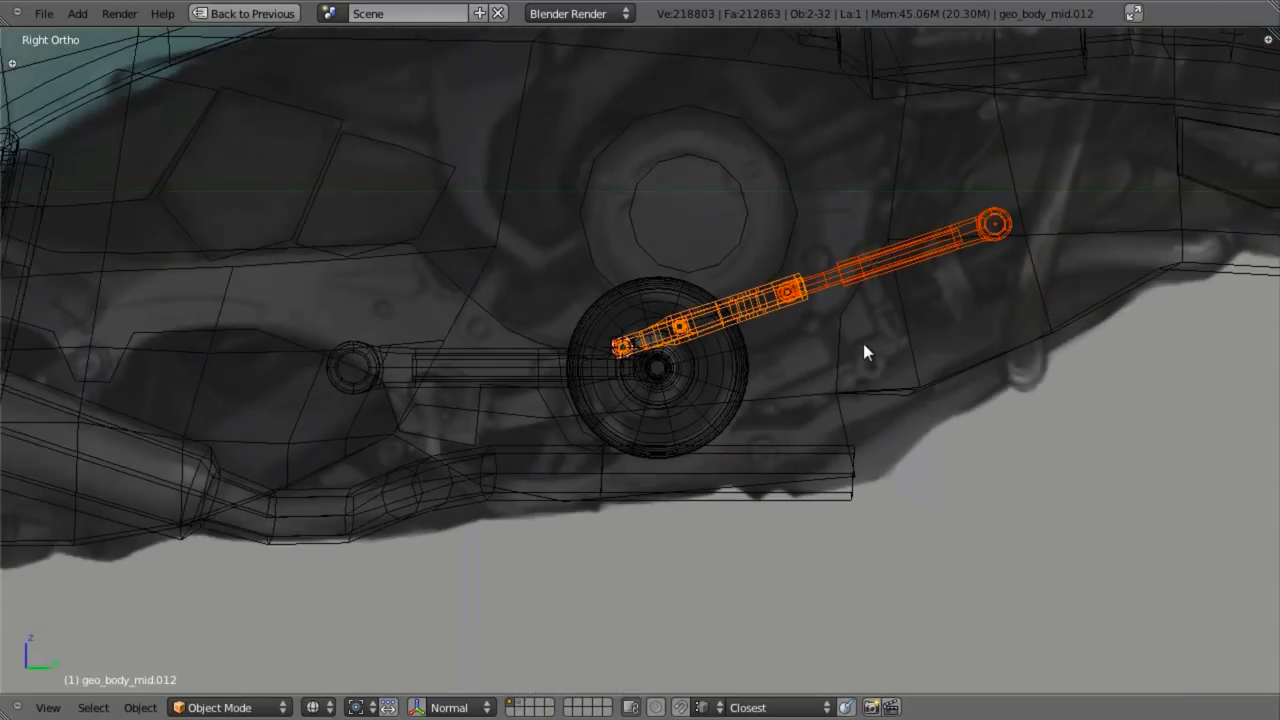
key(period)
scroll(860, 468, up, 1)
key(r)
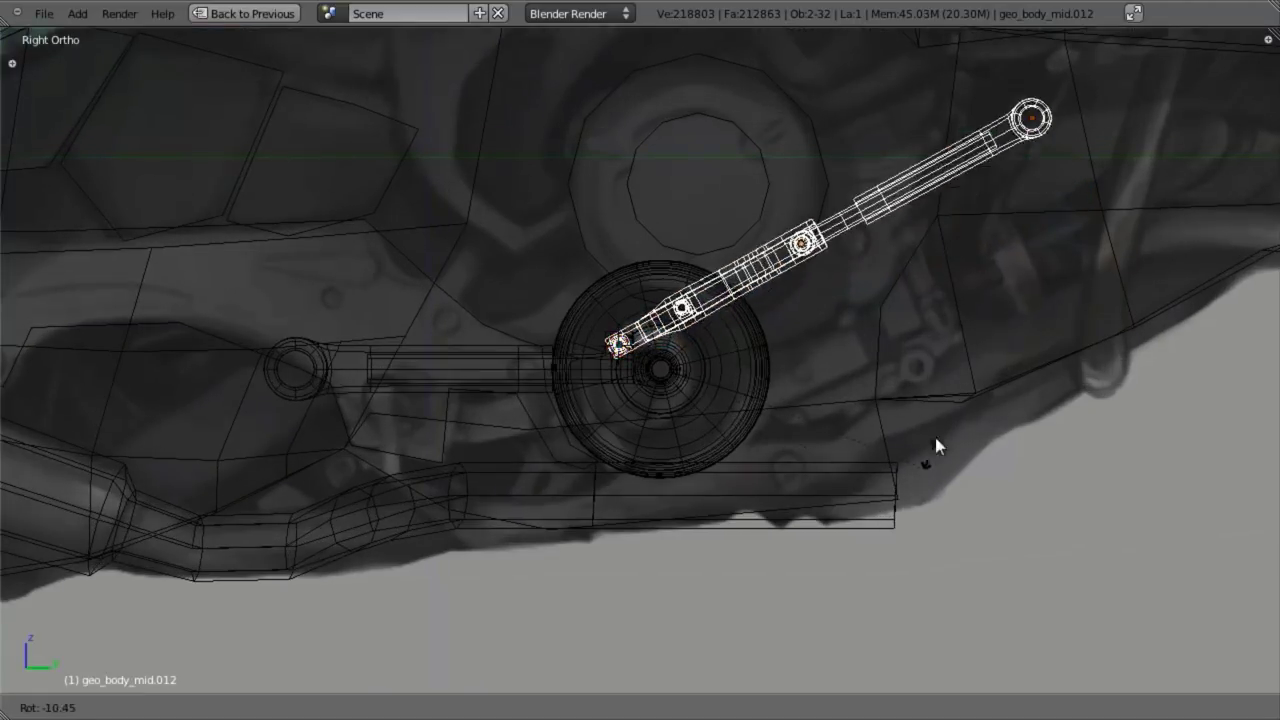
click(805, 675)
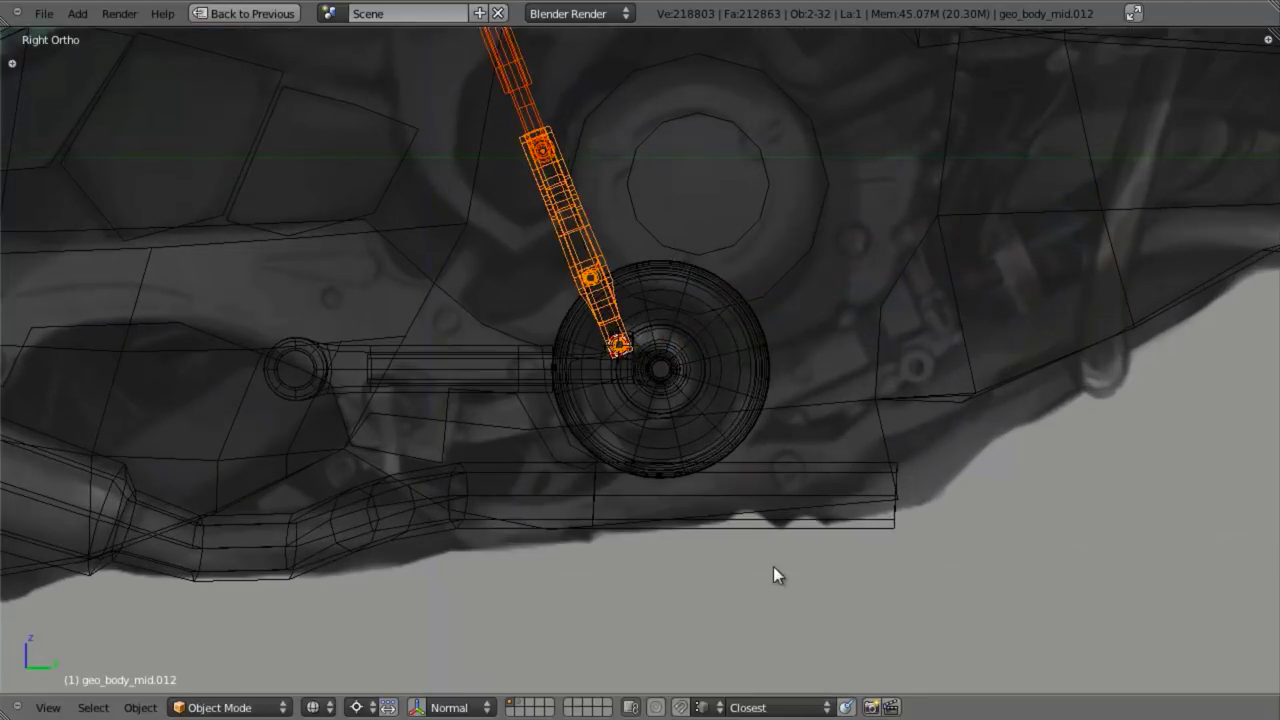
Step: Rotate the fork linkage and strut around the 3D cursor so they lean further forward towards the nose
scroll(765, 550, down, 3)
shift+middle_drag(733, 487, 728, 586)
scroll(690, 520, up, 2)
key(z)
middle_drag(678, 503, 585, 483)
key(KP_3)
key(z)
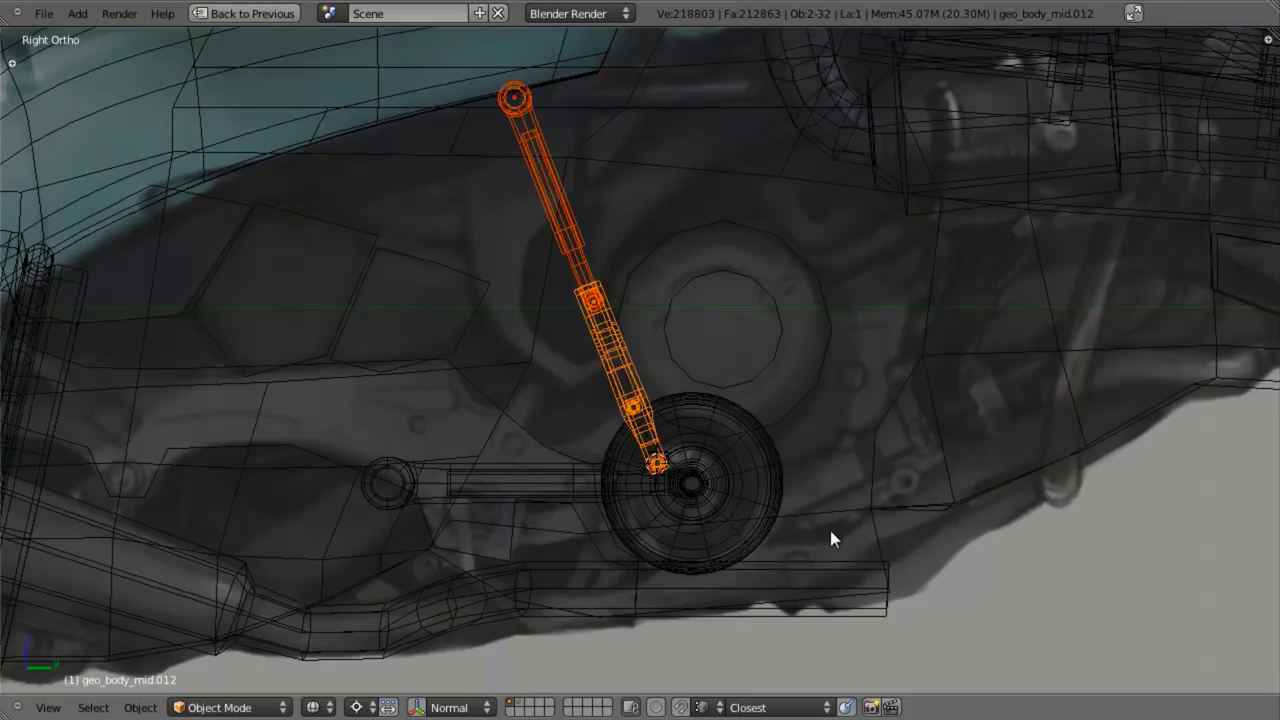
key(r)
click(839, 488)
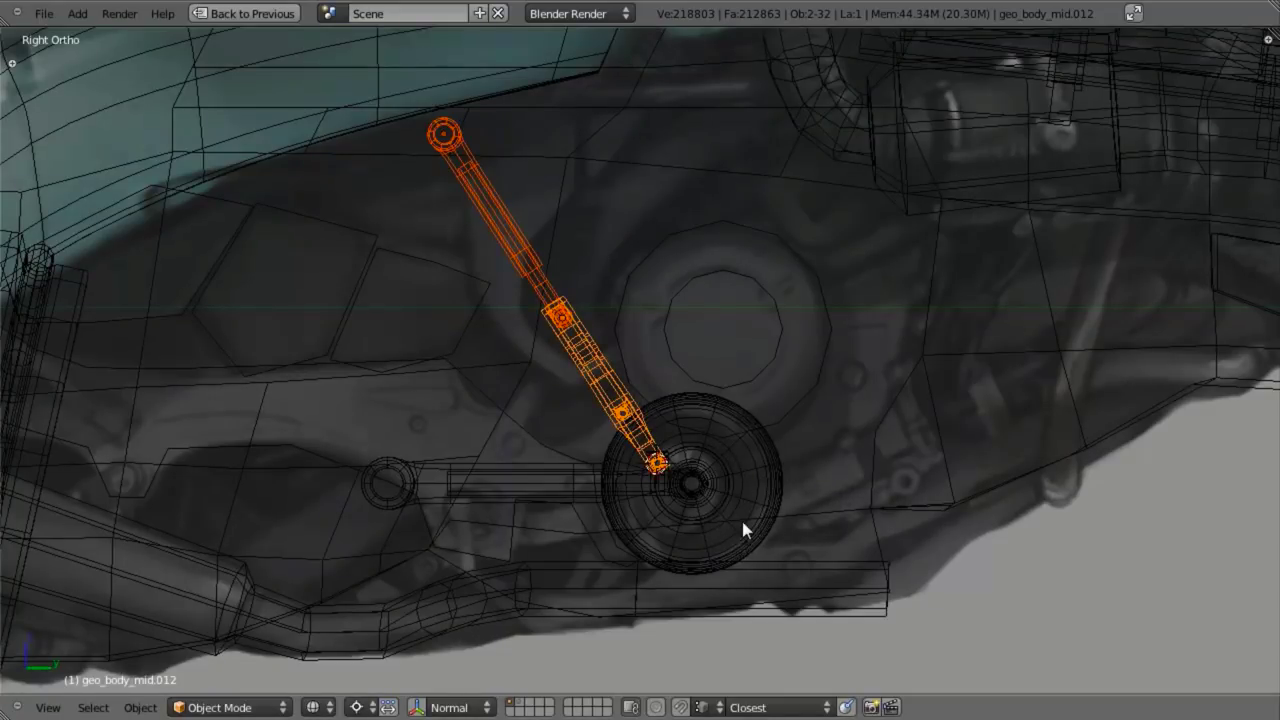
Step: Deselect everything and inspect the forward-leaning linkage against the fuselage from several angles in shaded and wireframe display
mouse_move(742, 521)
middle_down()
mouse_move(786, 480)
mouse_move(686, 443)
mouse_move(729, 371)
mouse_move(712, 335)
mouse_move(688, 442)
middle_up()
key(z)
key(KP_3)
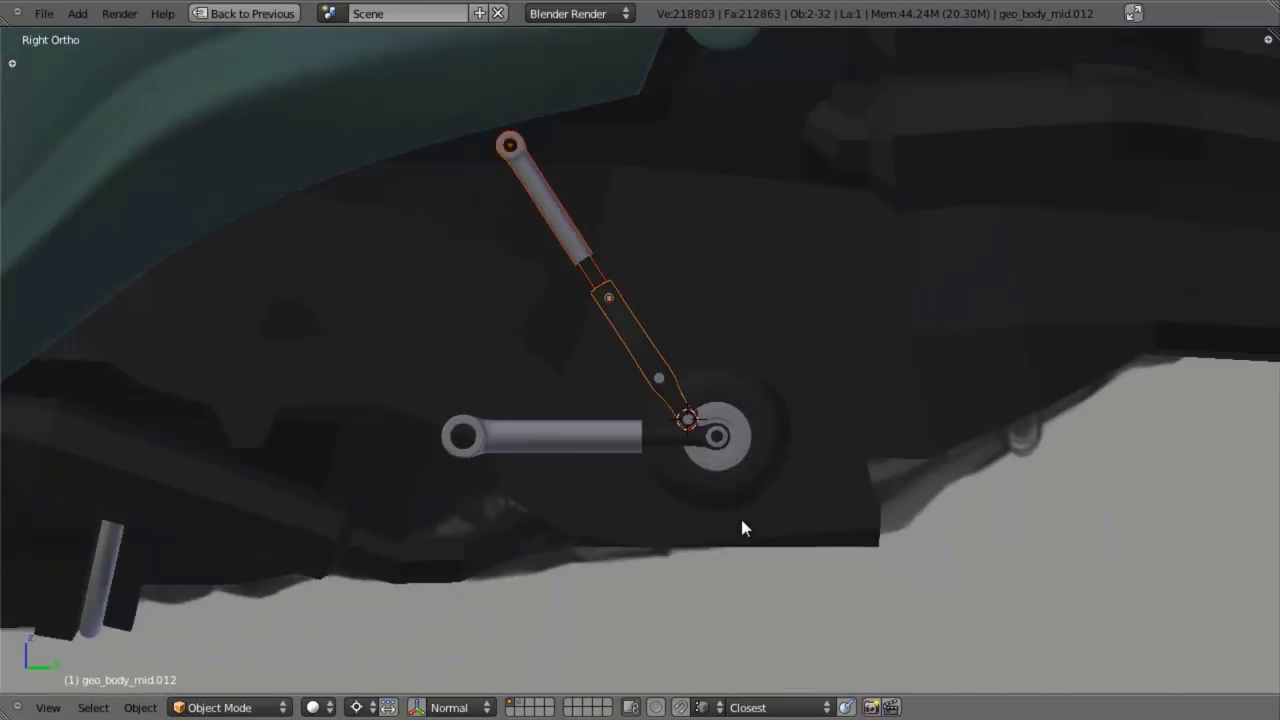
key(z)
key(z)
key(a)
mouse_move(654, 497)
middle_down()
mouse_move(629, 431)
mouse_move(670, 392)
middle_up()
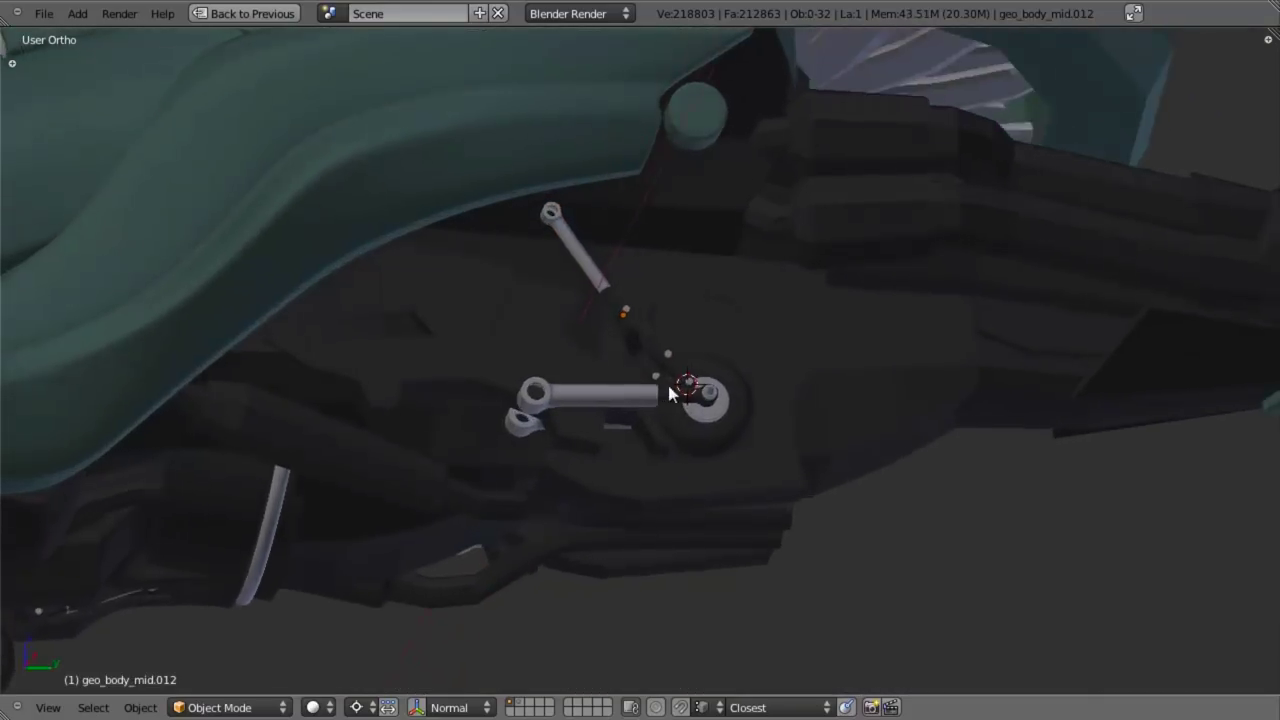
scroll(667, 381, down, 5)
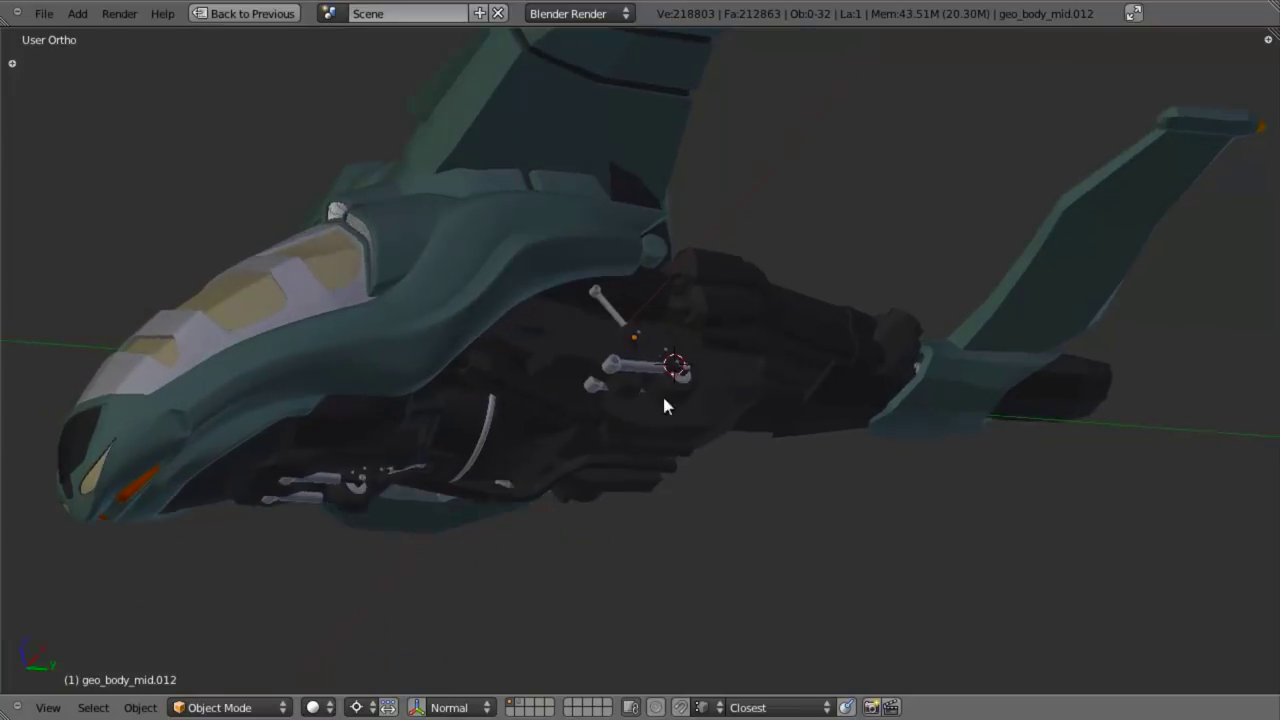
scroll(592, 447, up, 6)
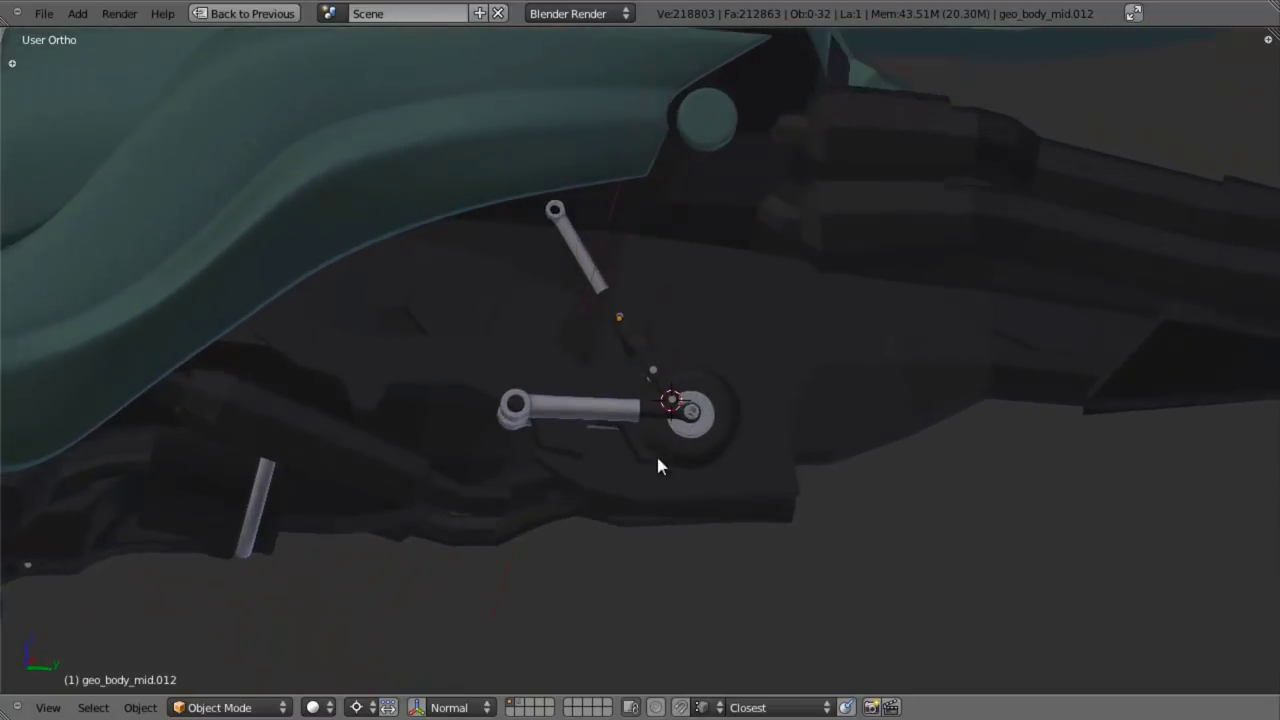
key(KP_3)
key(z)
scroll(657, 386, up, 2)
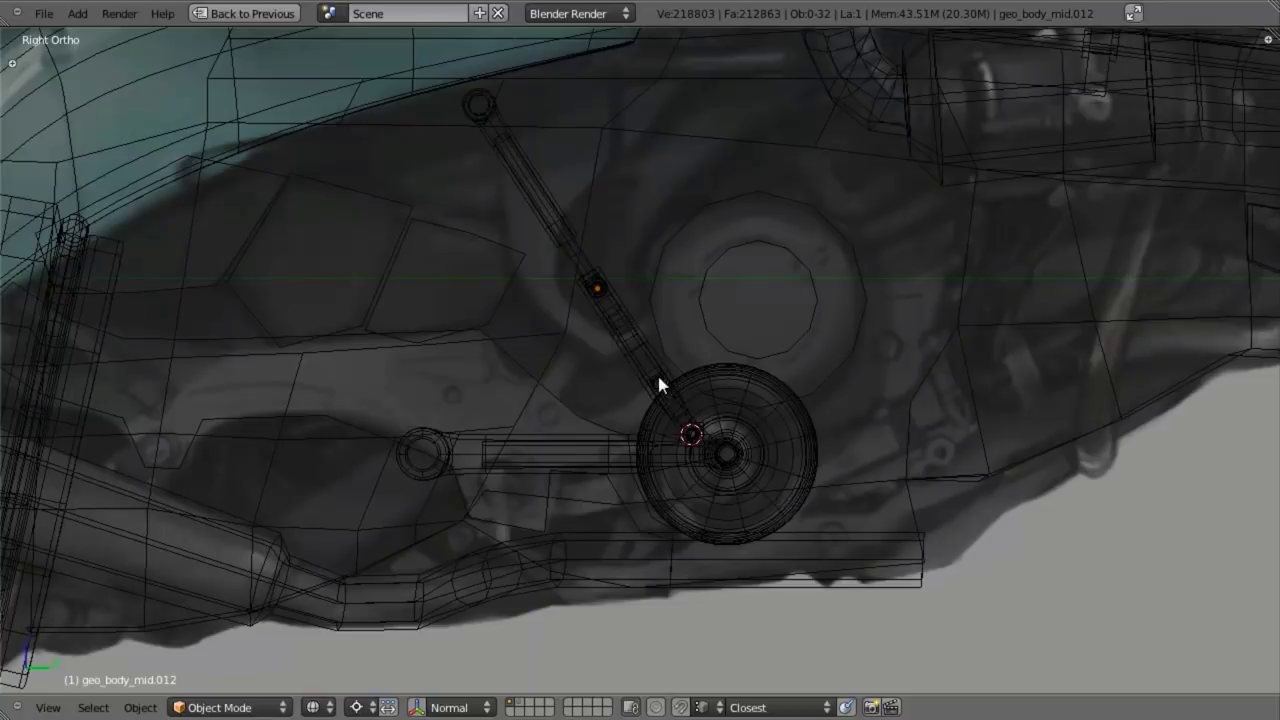
Step: Select the fork linkage together with its upper strut in the side view
scroll(651, 372, down, 2)
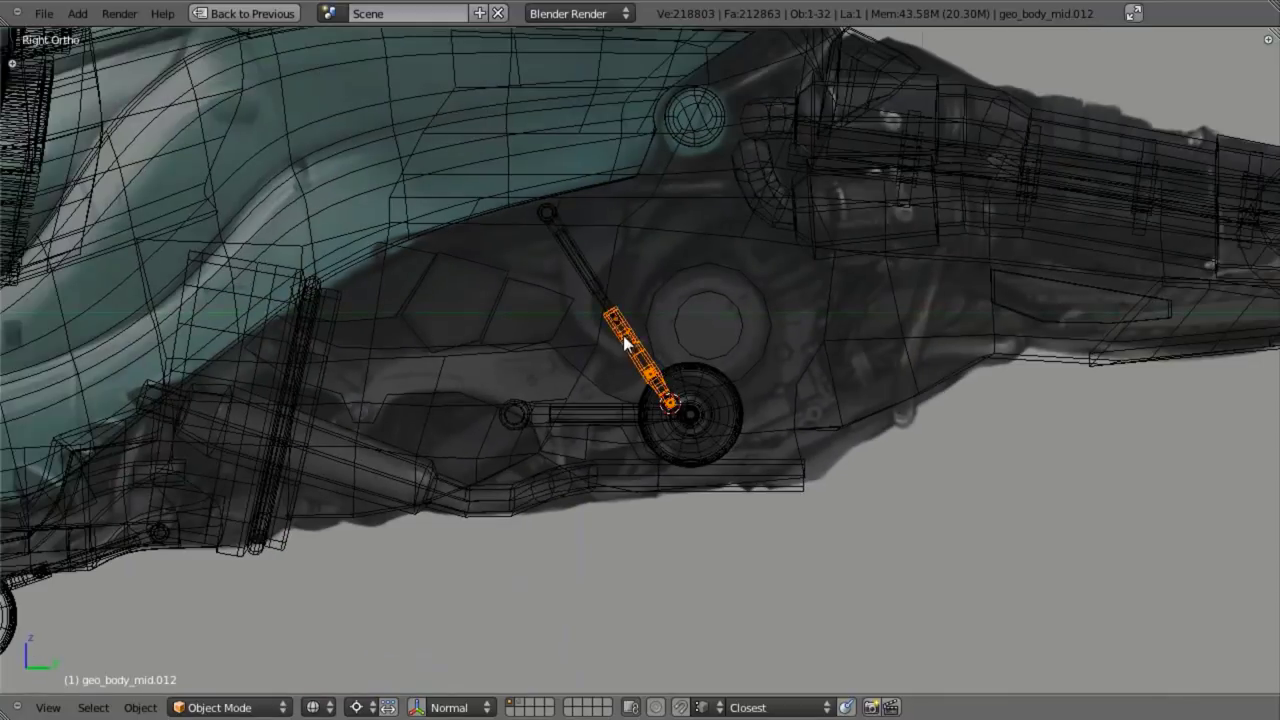
shift+right_click(603, 277)
key(b)
middle_drag(634, 195, 686, 254)
shift+right_click(603, 268)
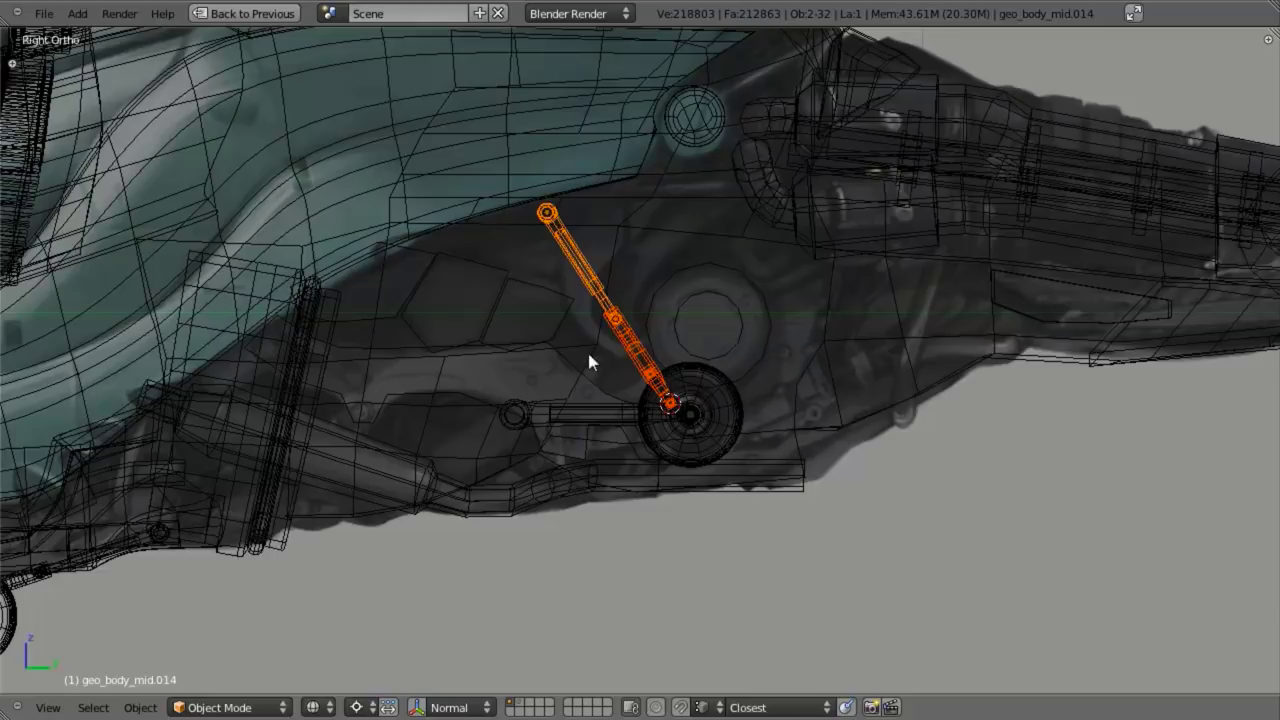
Step: Rotate the fork linkage and strut around the 3D cursor until they point upward and diagonally rearward
scroll(600, 355, up, 3)
ctrl+scroll(774, 380, down, 1)
key(z)
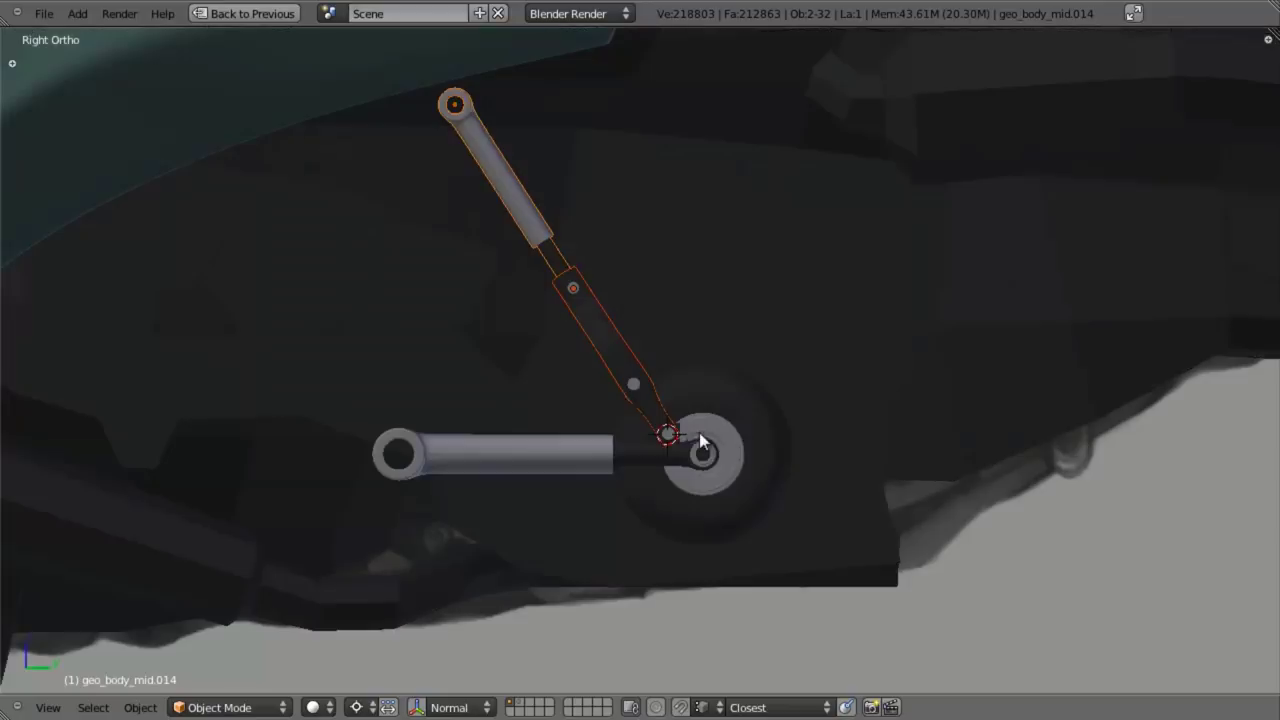
middle_drag(699, 440, 645, 335)
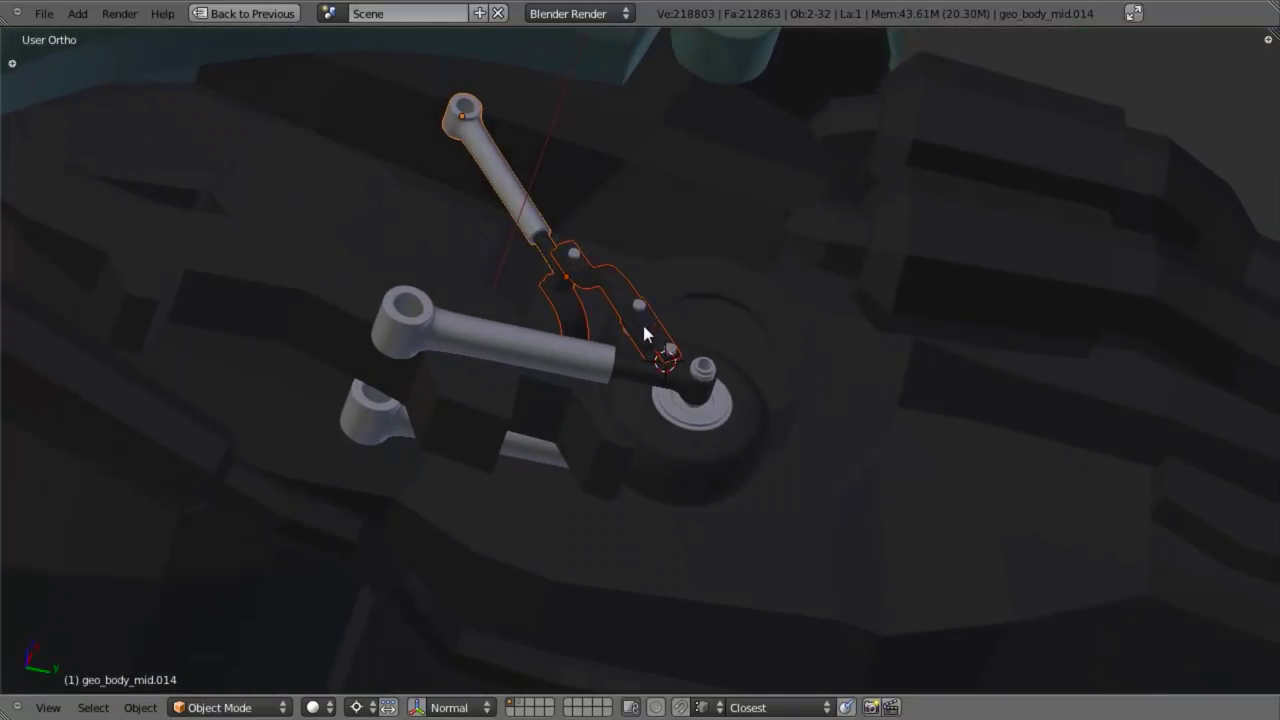
key(KP_3)
key(z)
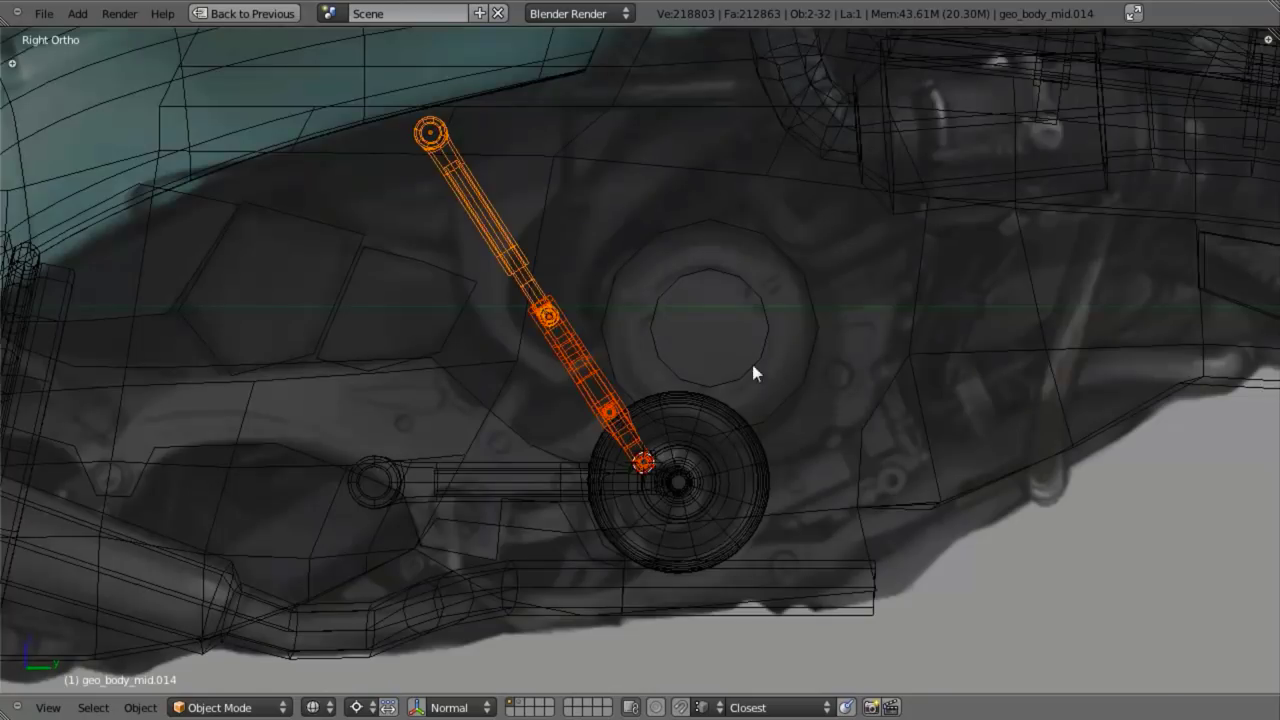
key(z)
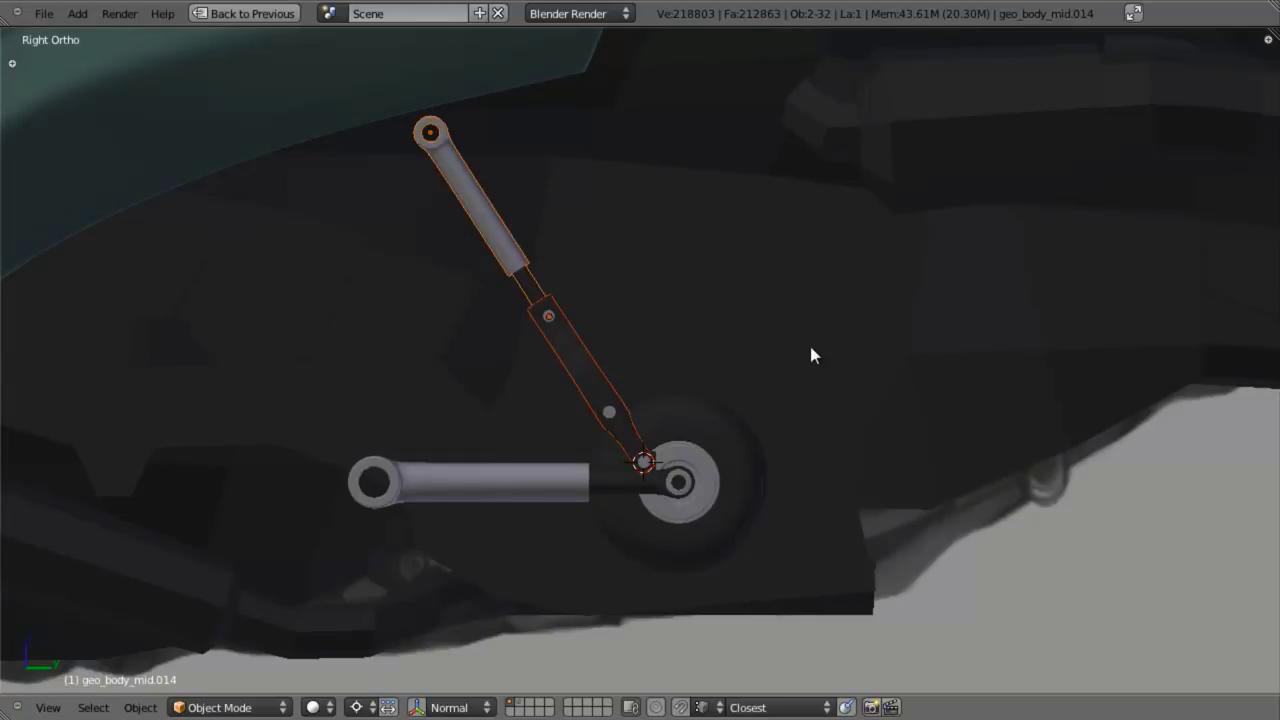
key(r)
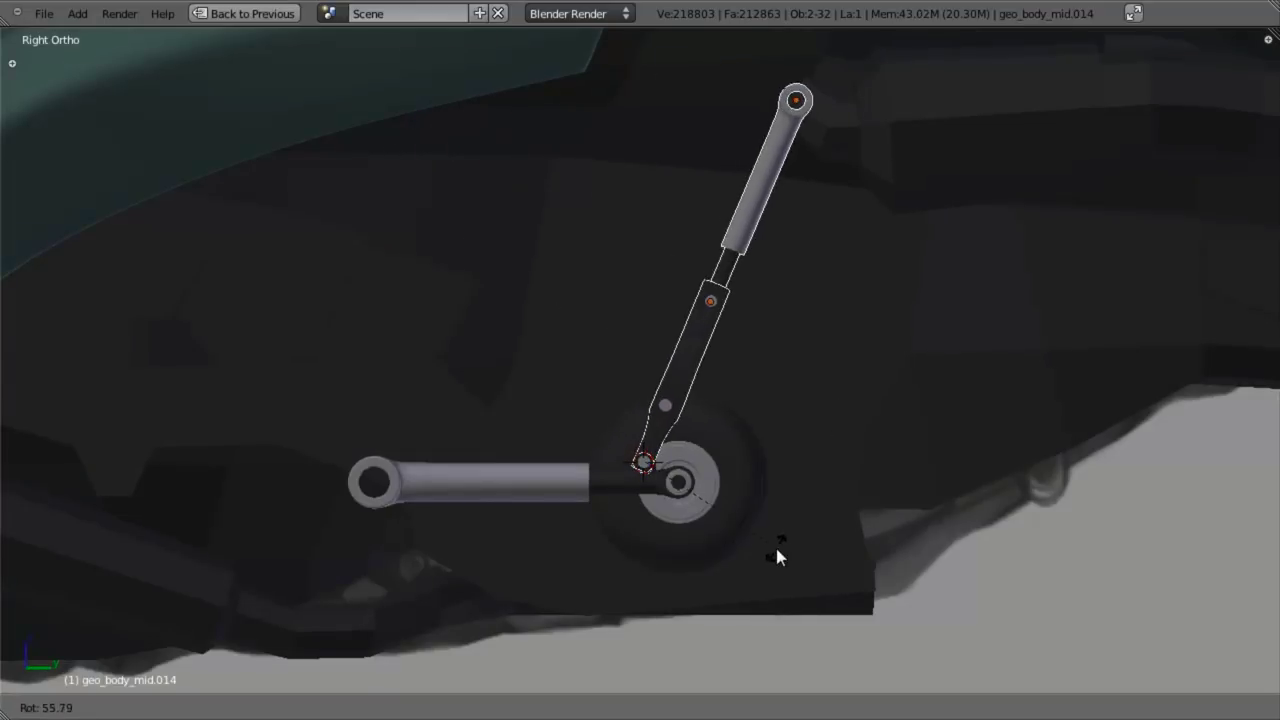
click(742, 574)
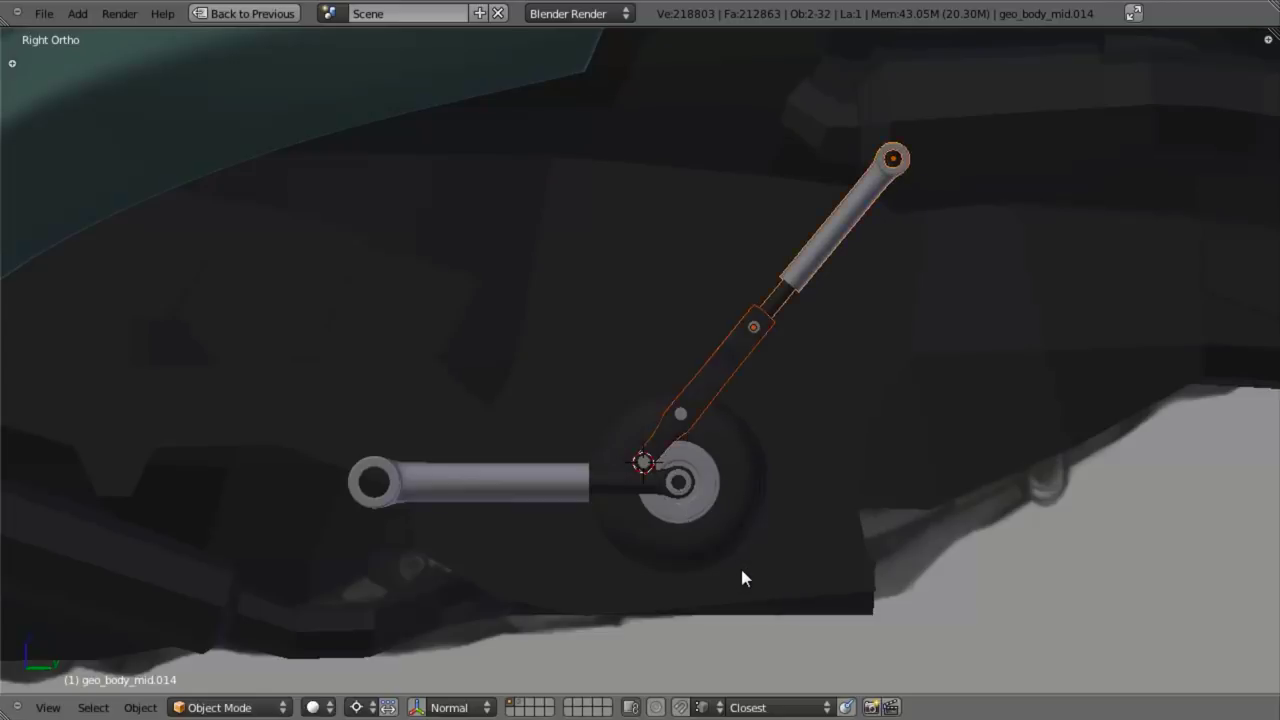
Step: Compare the rearward-leaning linkage with the reference image and check how it sits beside the wheel
key(z)
scroll(674, 549, down, 3)
key(z)
shift+middle_drag(674, 543, 817, 466)
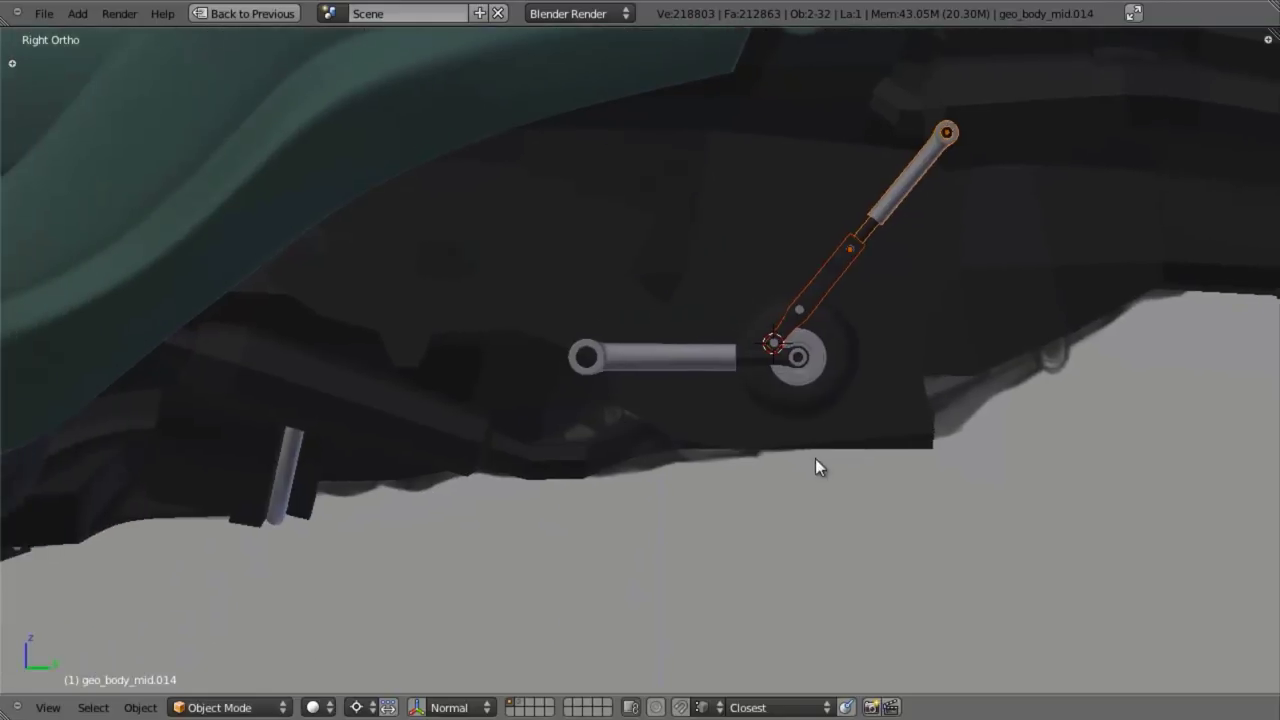
scroll(815, 458, down, 2)
scroll(768, 478, up, 4)
key(z)
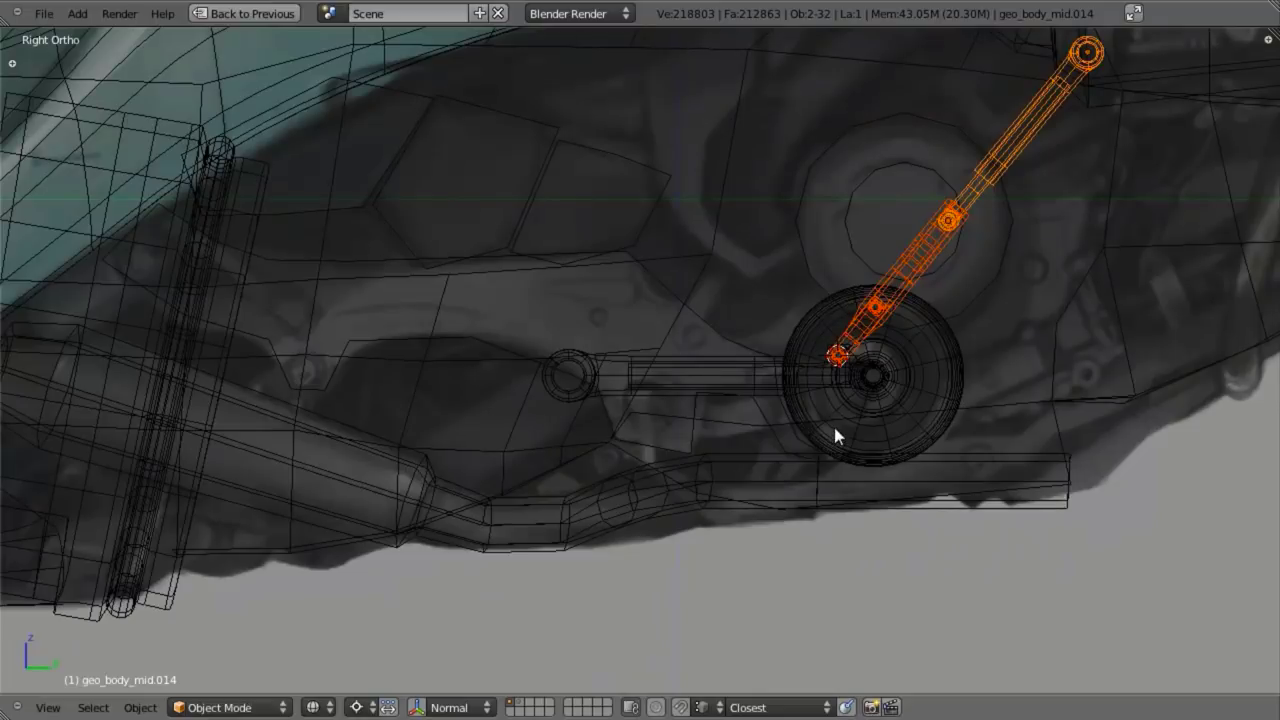
shift+middle_drag(867, 366, 843, 364)
key(z)
mouse_move(635, 383)
middle_down()
mouse_move(683, 209)
mouse_move(689, 334)
mouse_move(649, 444)
middle_up()
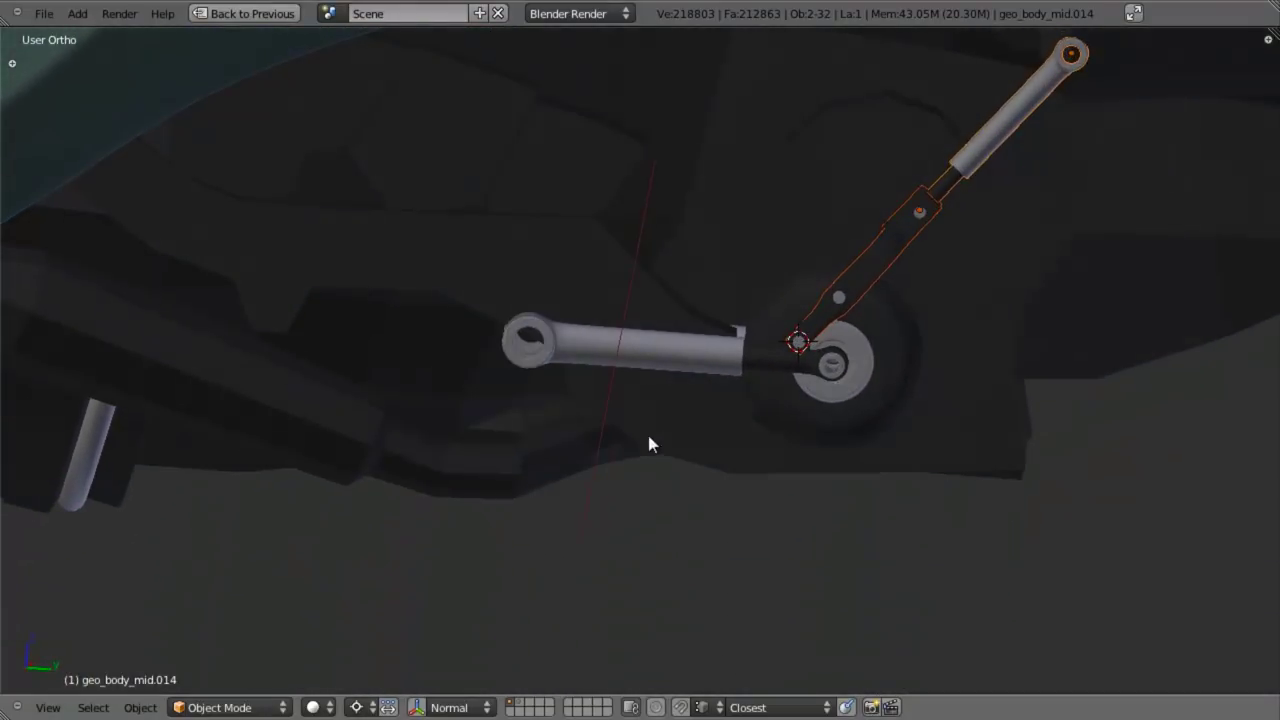
middle_drag(613, 398, 651, 434)
key(KP_3)
scroll(870, 195, down, 2)
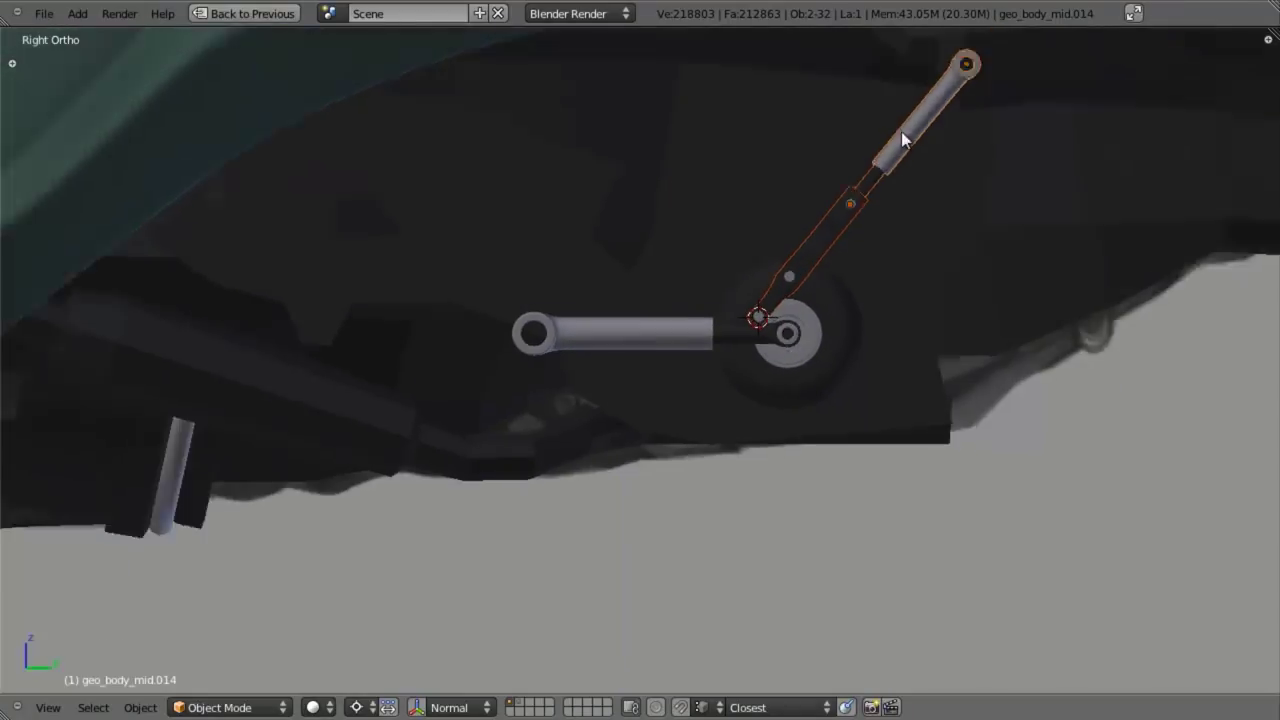
Step: Clear the selection and examine the whole rear gear layout on the fuselage from the side and at an angle
key(z)
key(a)
scroll(639, 328, up, 3)
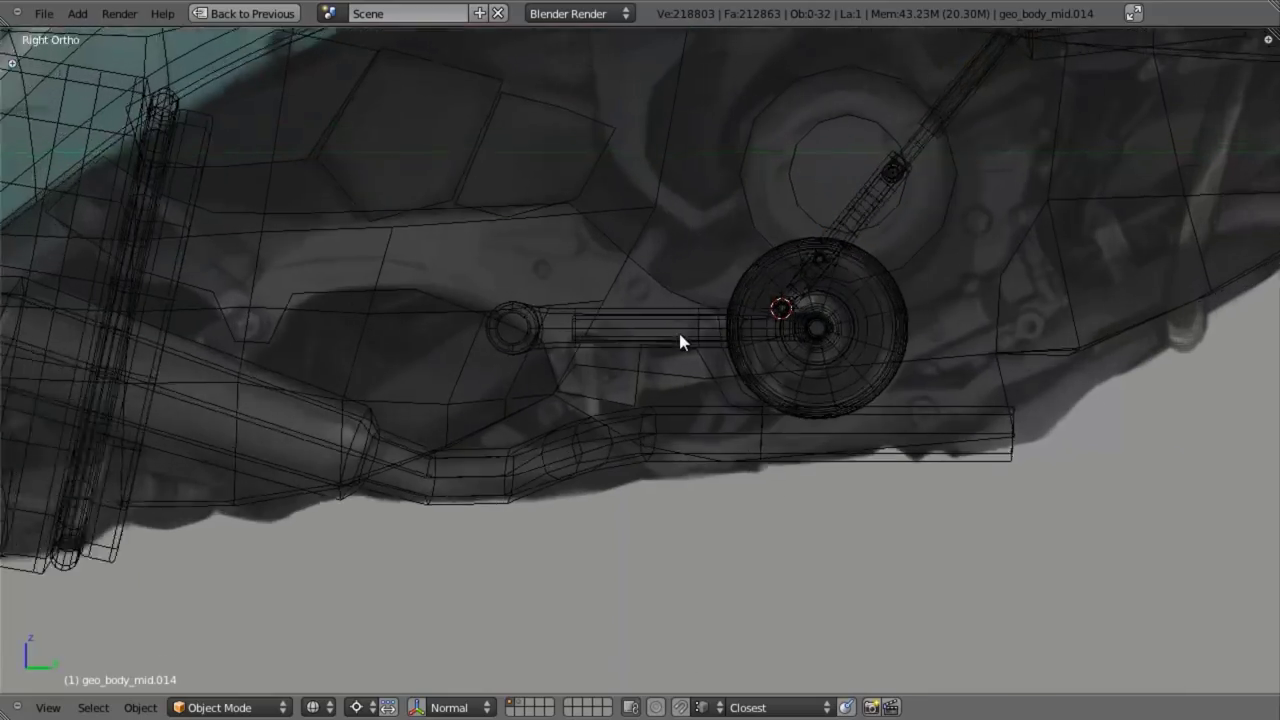
scroll(635, 395, down, 1)
key(z)
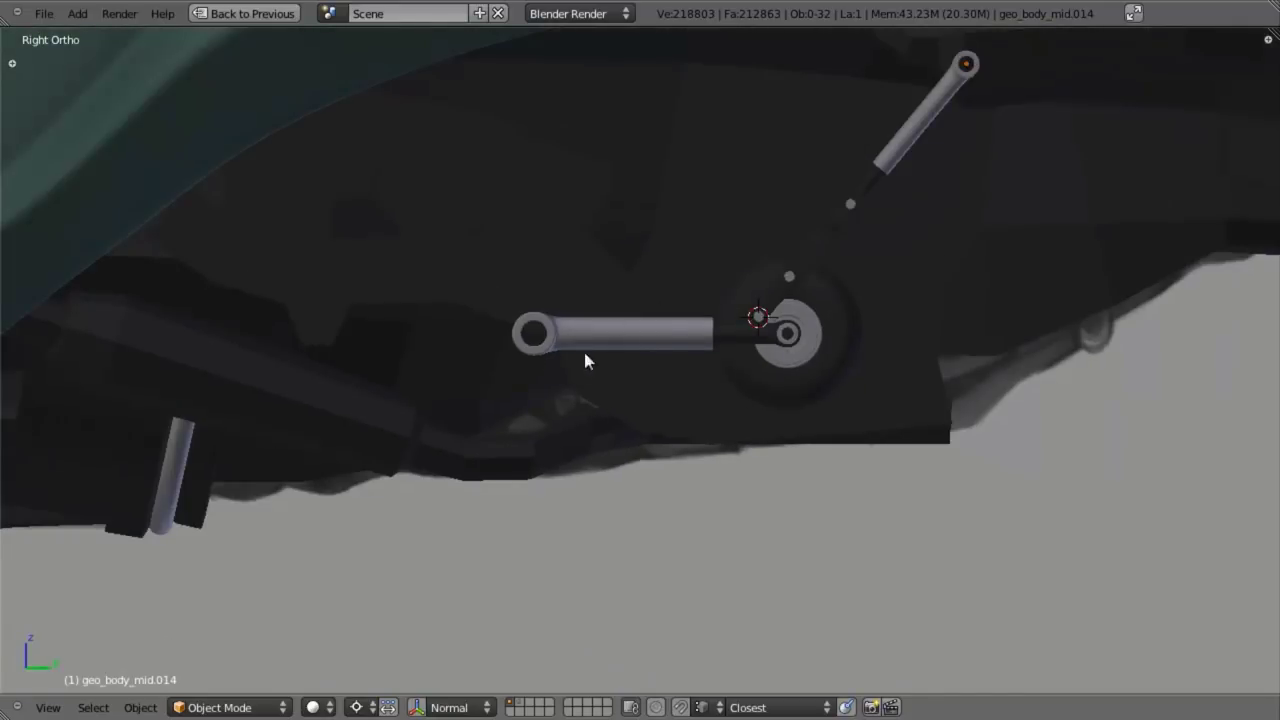
middle_drag(586, 360, 680, 277)
scroll(683, 305, down, 3)
middle_drag(686, 334, 666, 205)
key(KP_3)
scroll(672, 334, up, 2)
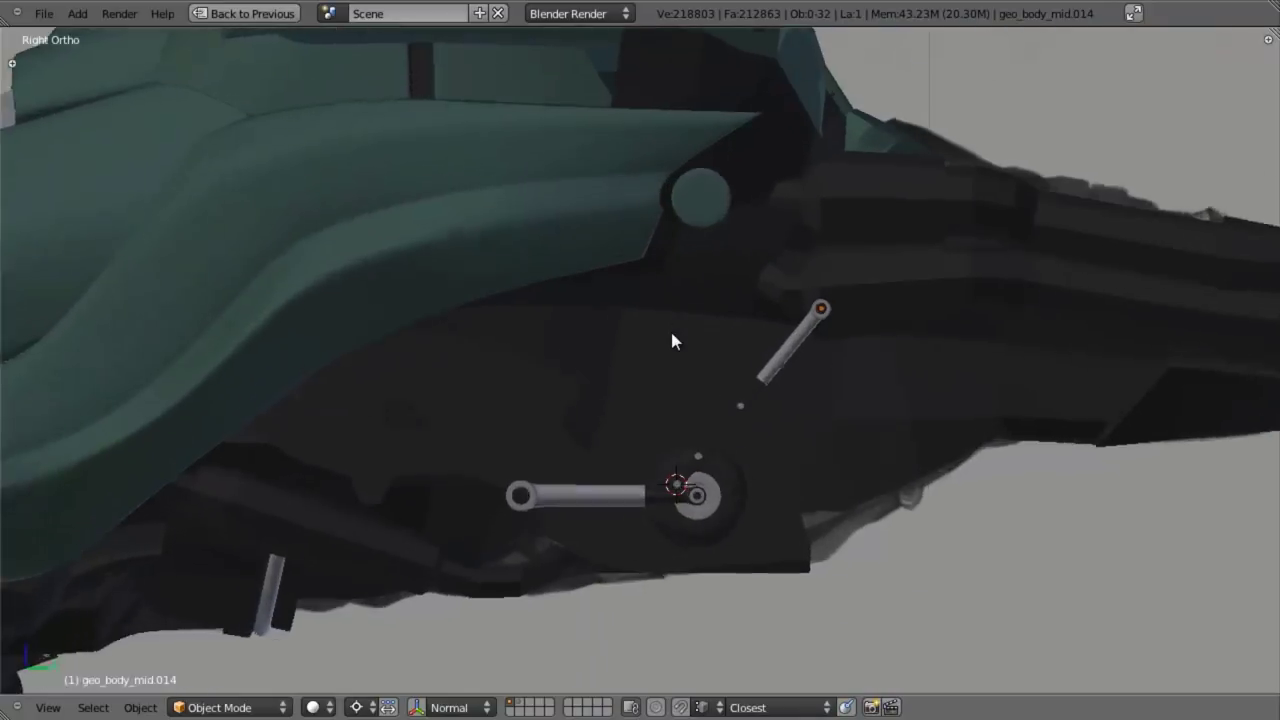
Step: Select the body panel behind the horizontal wheel strut and compare its outline with the reference image in wireframe
scroll(672, 341, up, 1)
right_click(542, 456)
shift+middle_drag(551, 489, 645, 404)
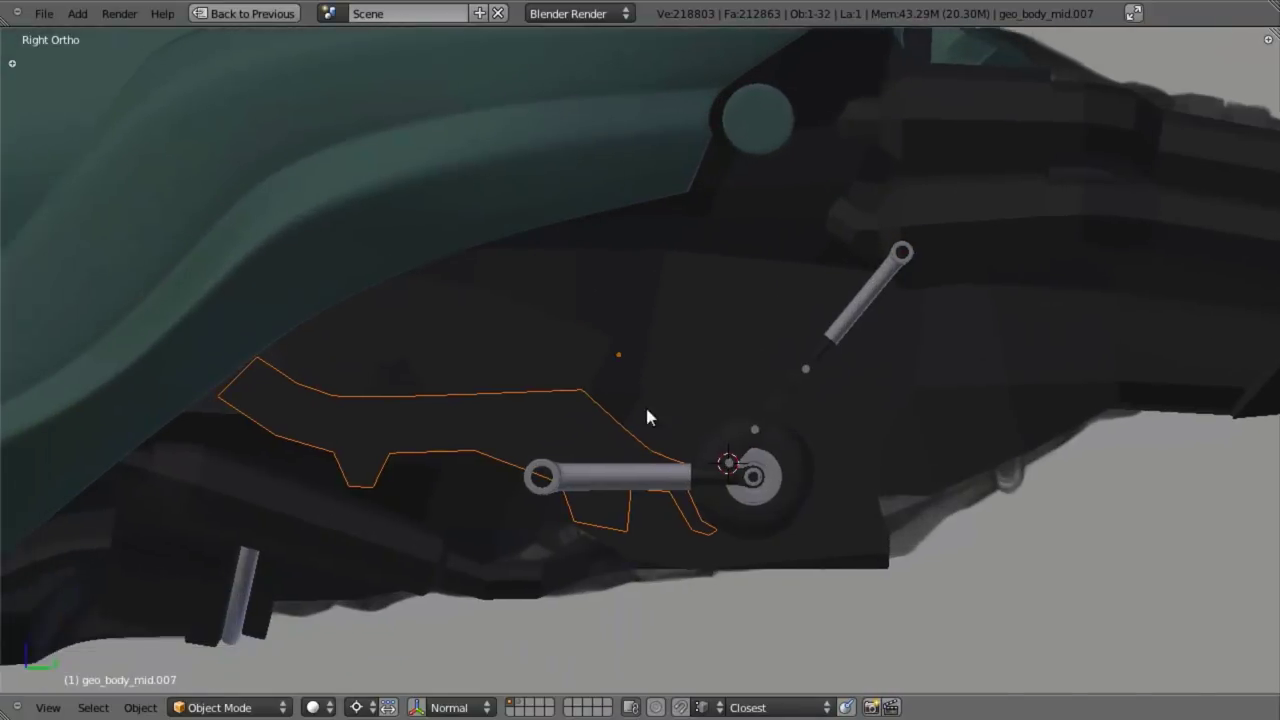
scroll(645, 404, up, 3)
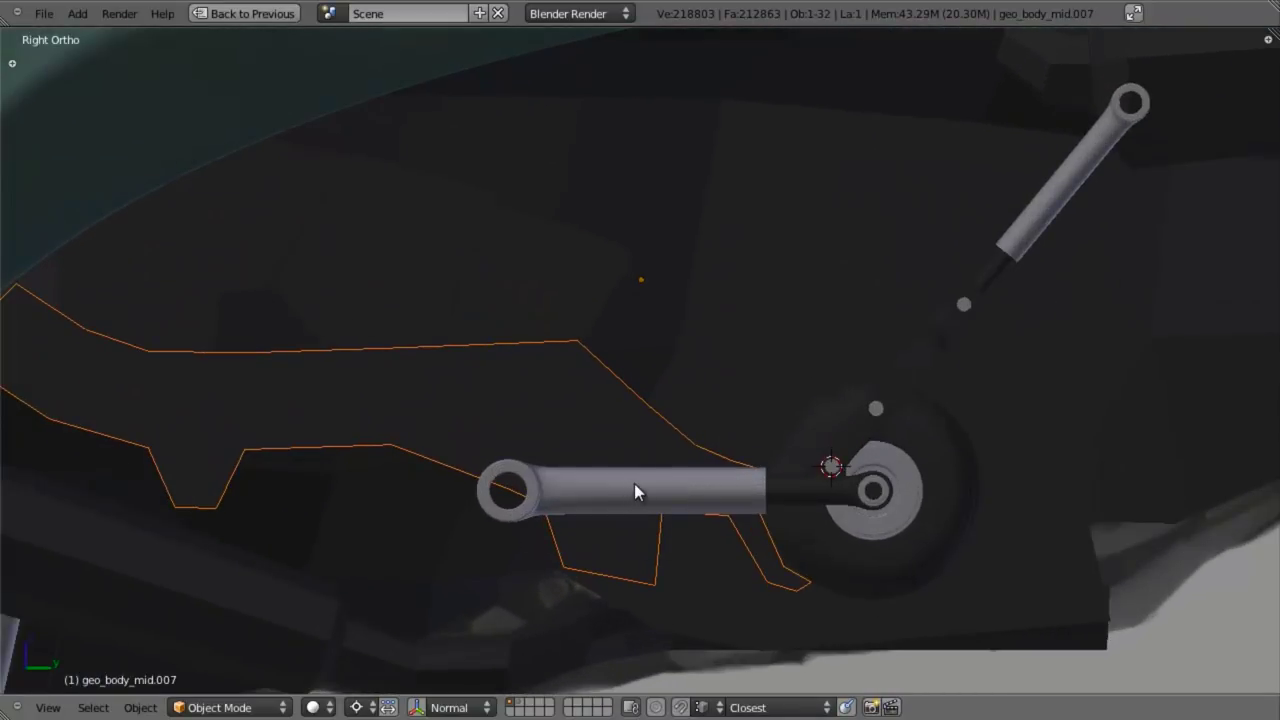
shift+middle_drag(651, 468, 659, 454)
key(z)
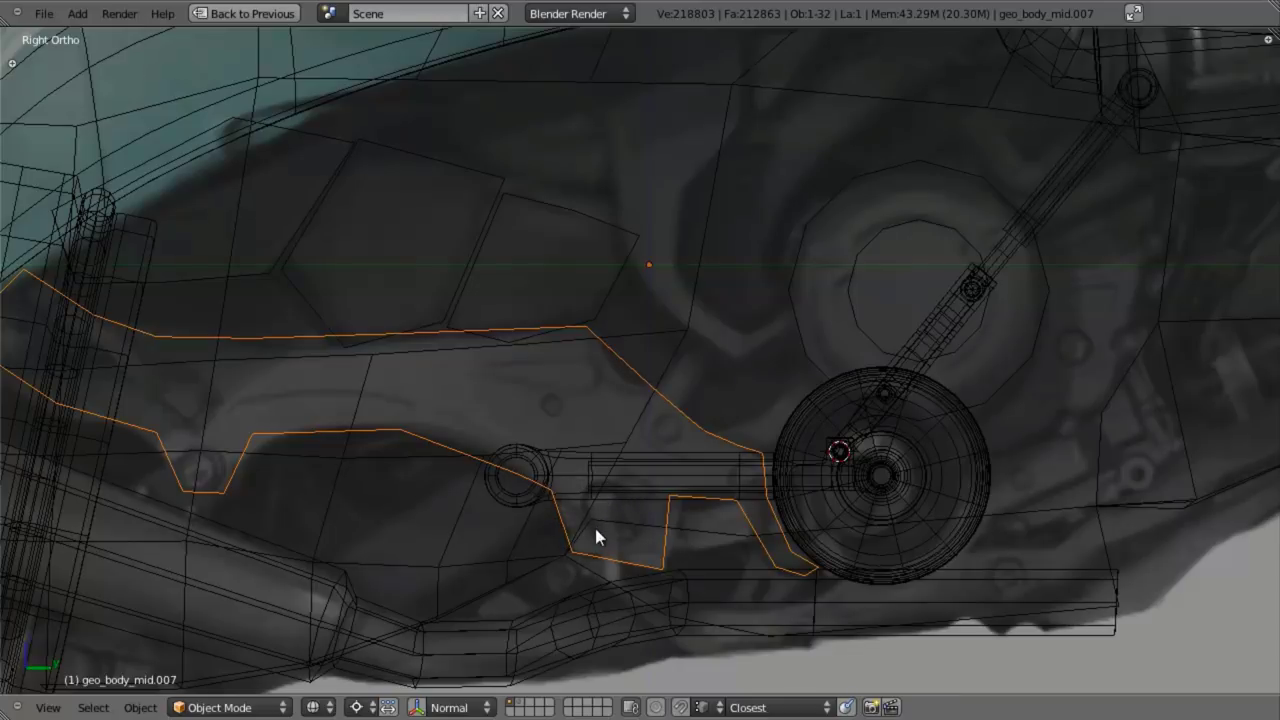
scroll(641, 538, down, 3)
key(z)
scroll(714, 509, up, 3)
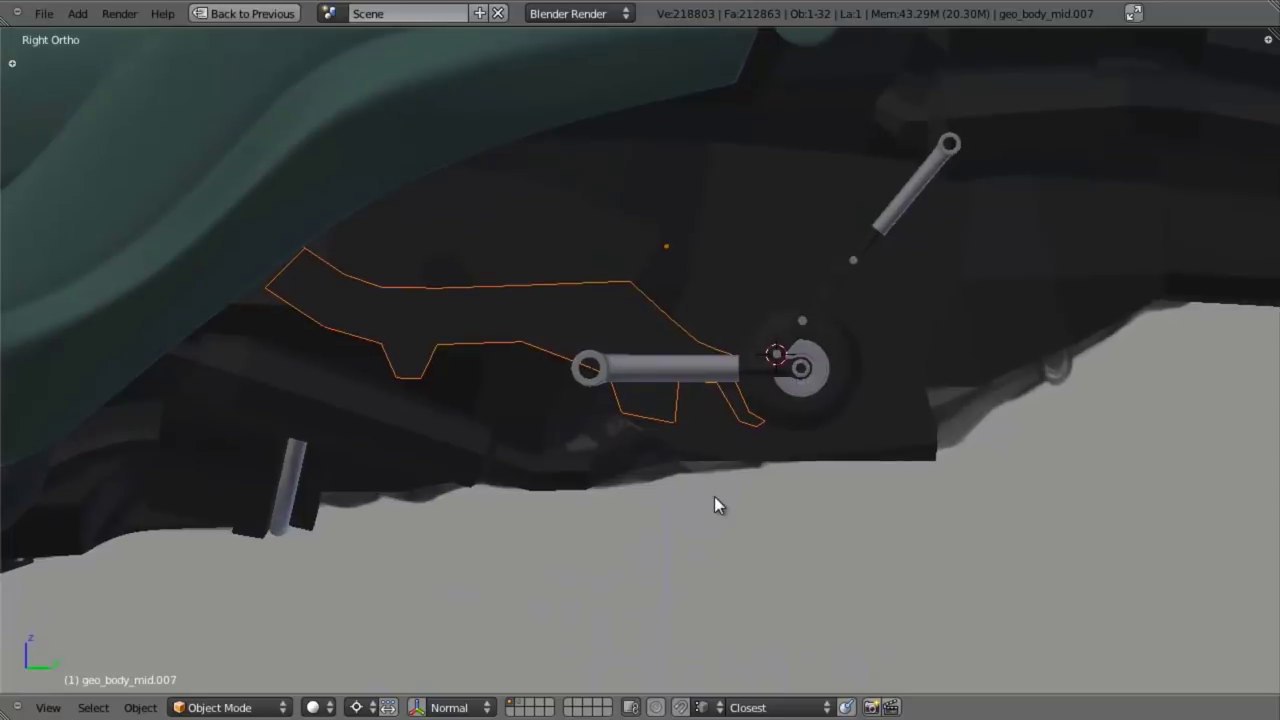
key(z)
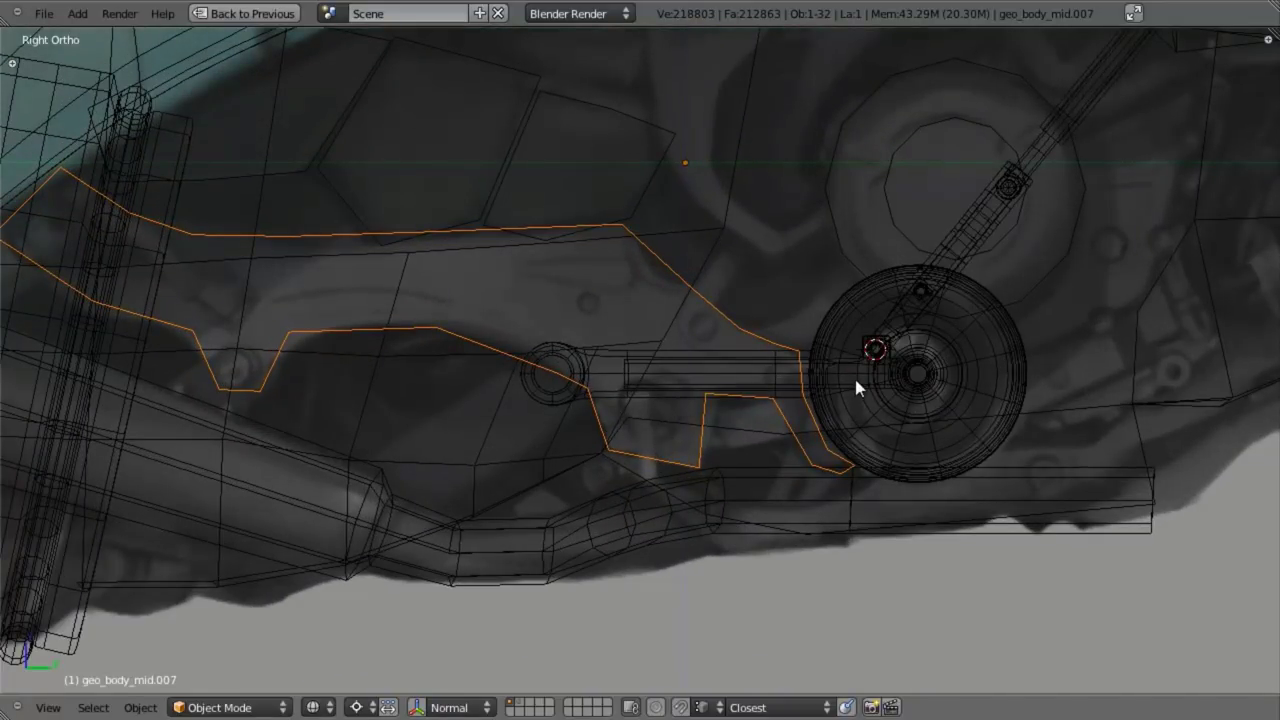
scroll(547, 360, up, 2)
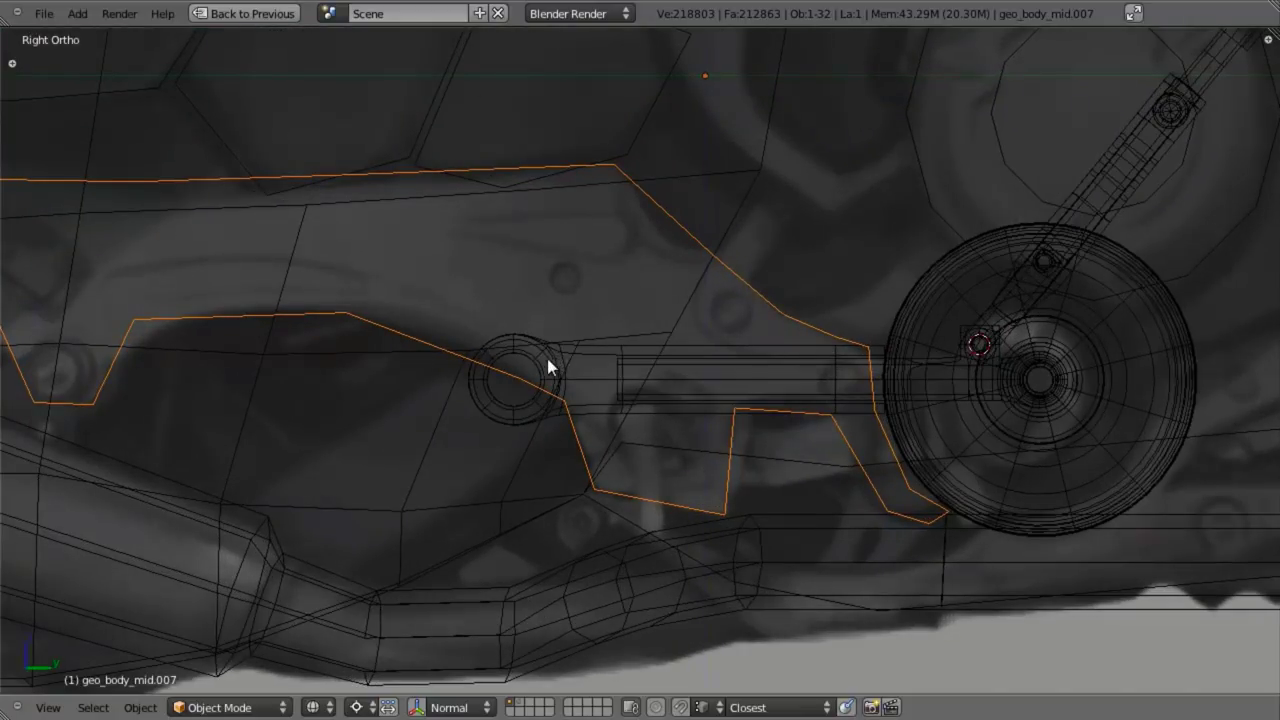
Step: In Edit Mode, slide the panel's edge loop crossing the horizontal strut's front ring forward with Edge Slide
key(Tab)
key(a)
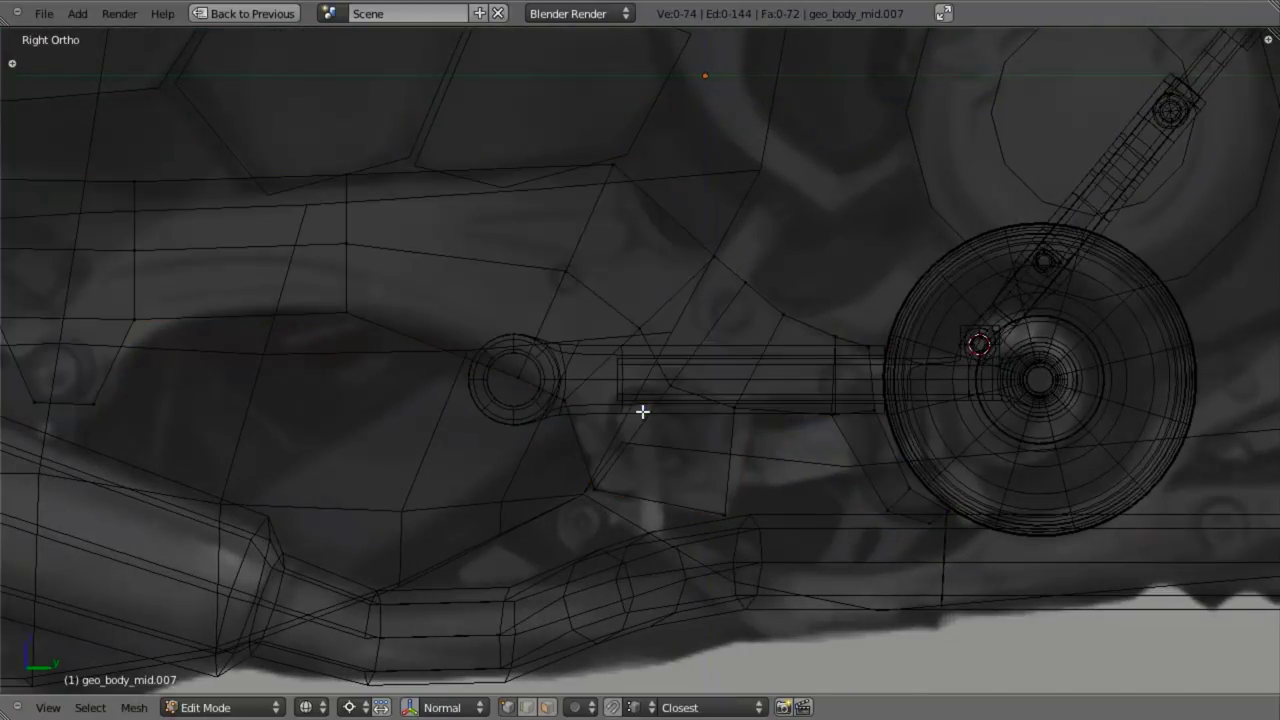
key(b)
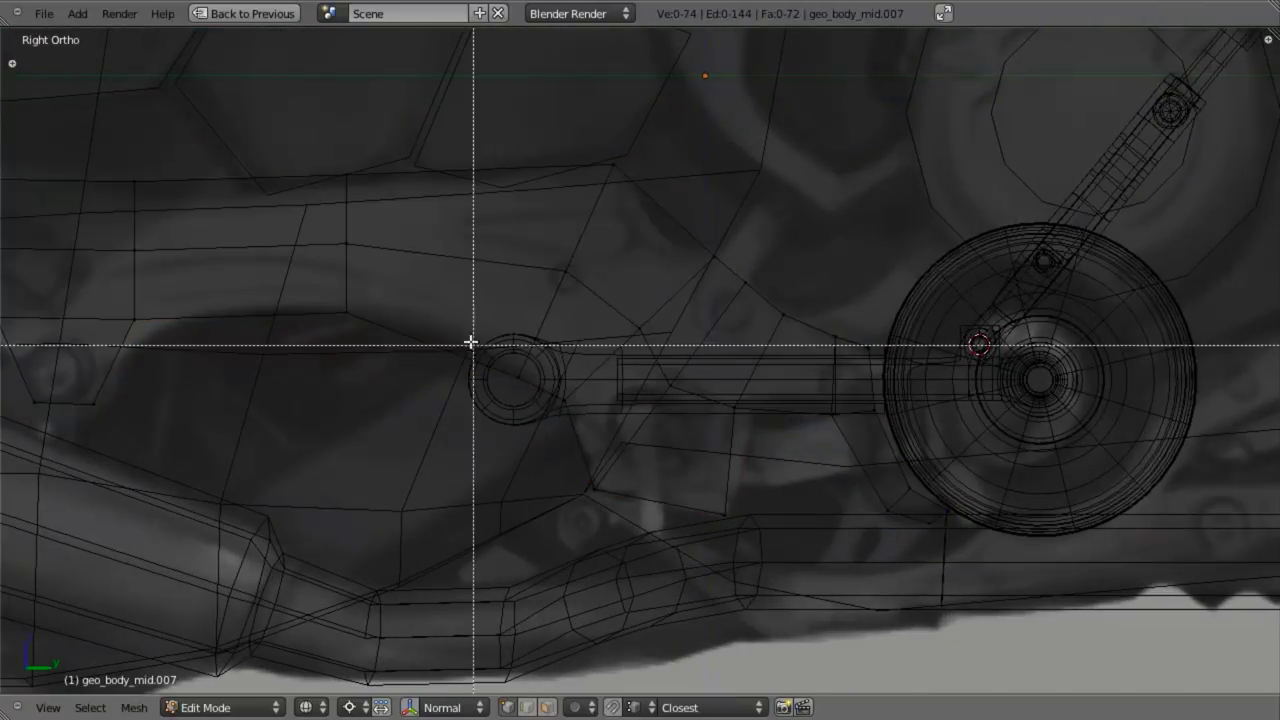
drag(471, 340, 583, 449)
alt+right_click(553, 306)
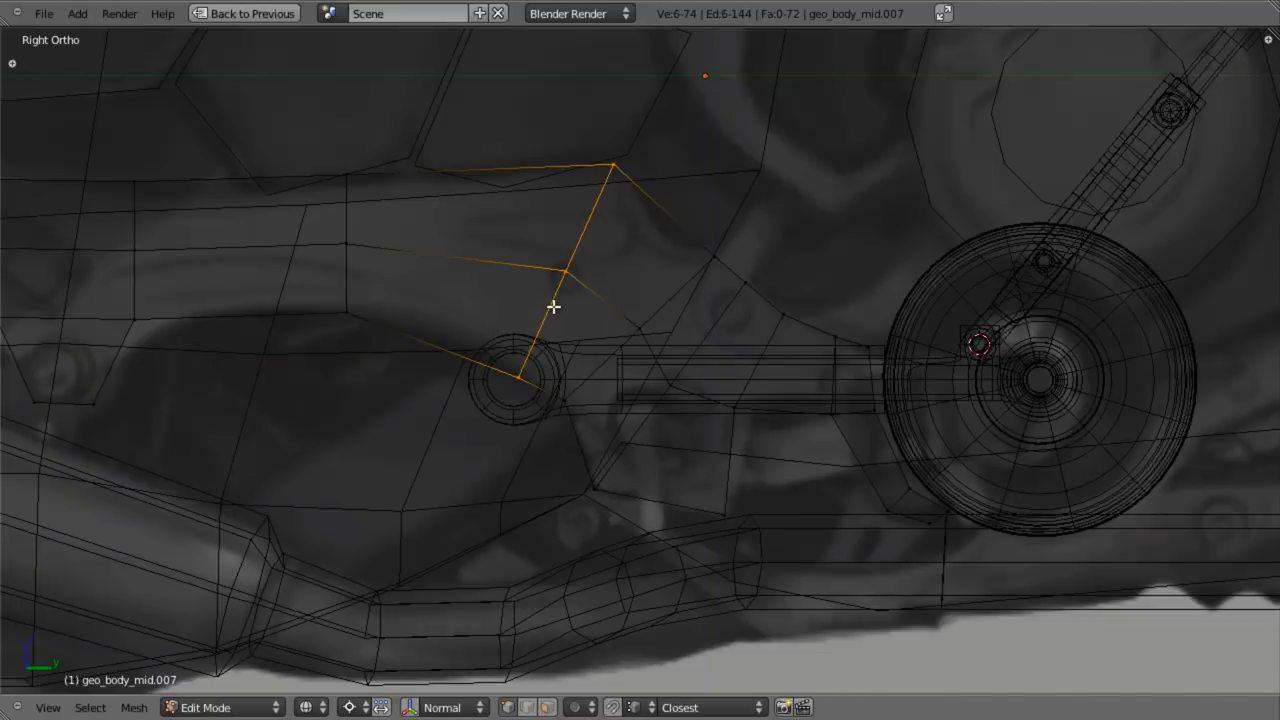
key(ctrl+e)
click(625, 278)
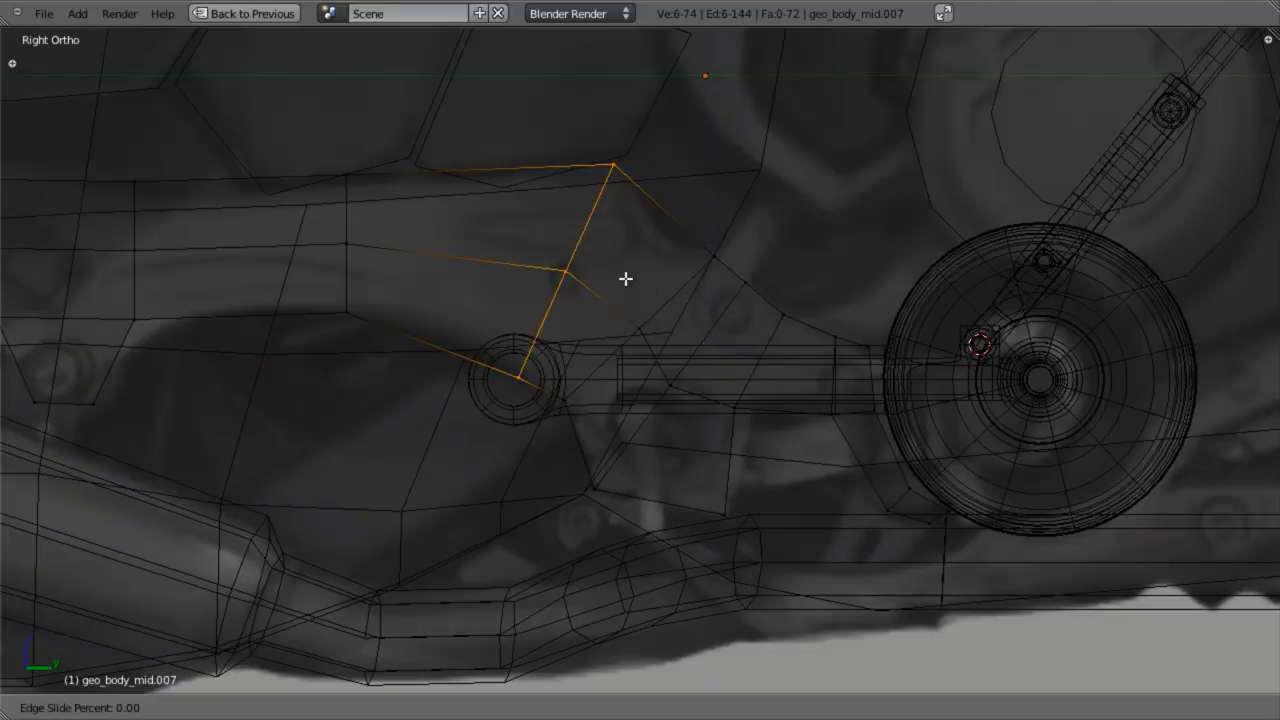
click(571, 267)
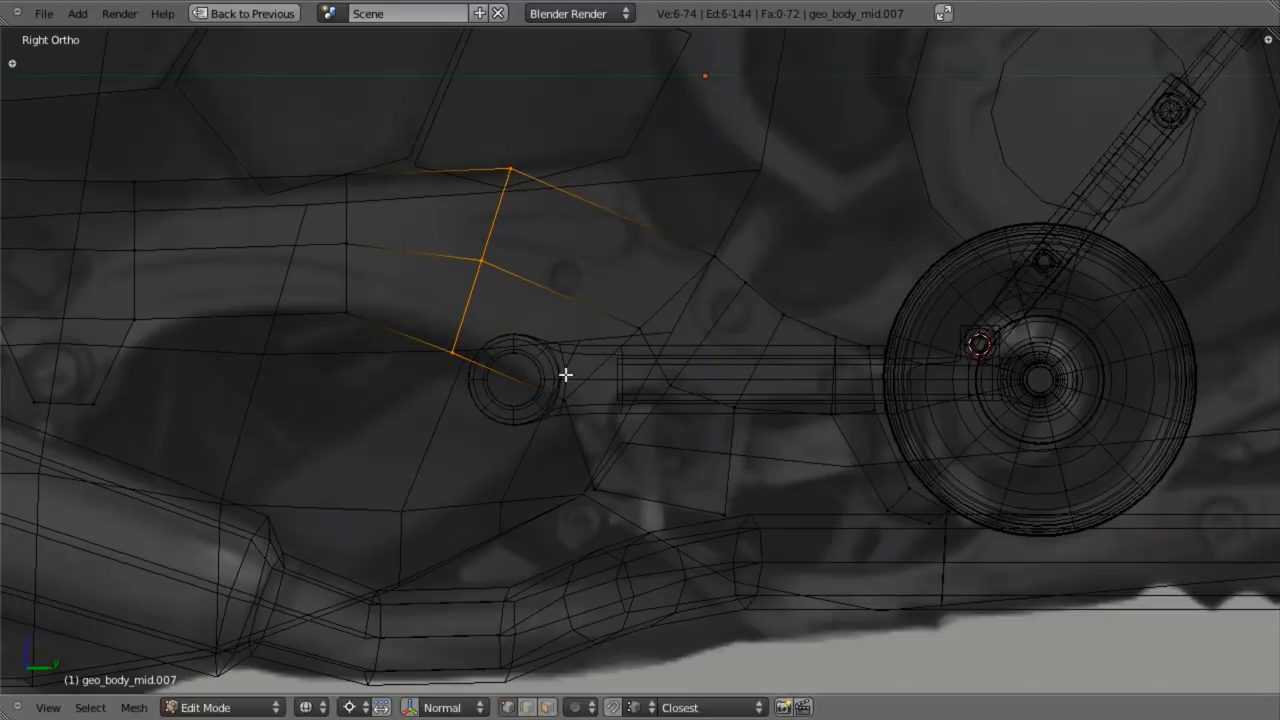
Step: Move the panel's lower vertex pair behind the horizontal strut's front ring about 0.1 forward and 0.03 down, below the ring
key(a)
key(b)
drag(532, 374, 591, 448)
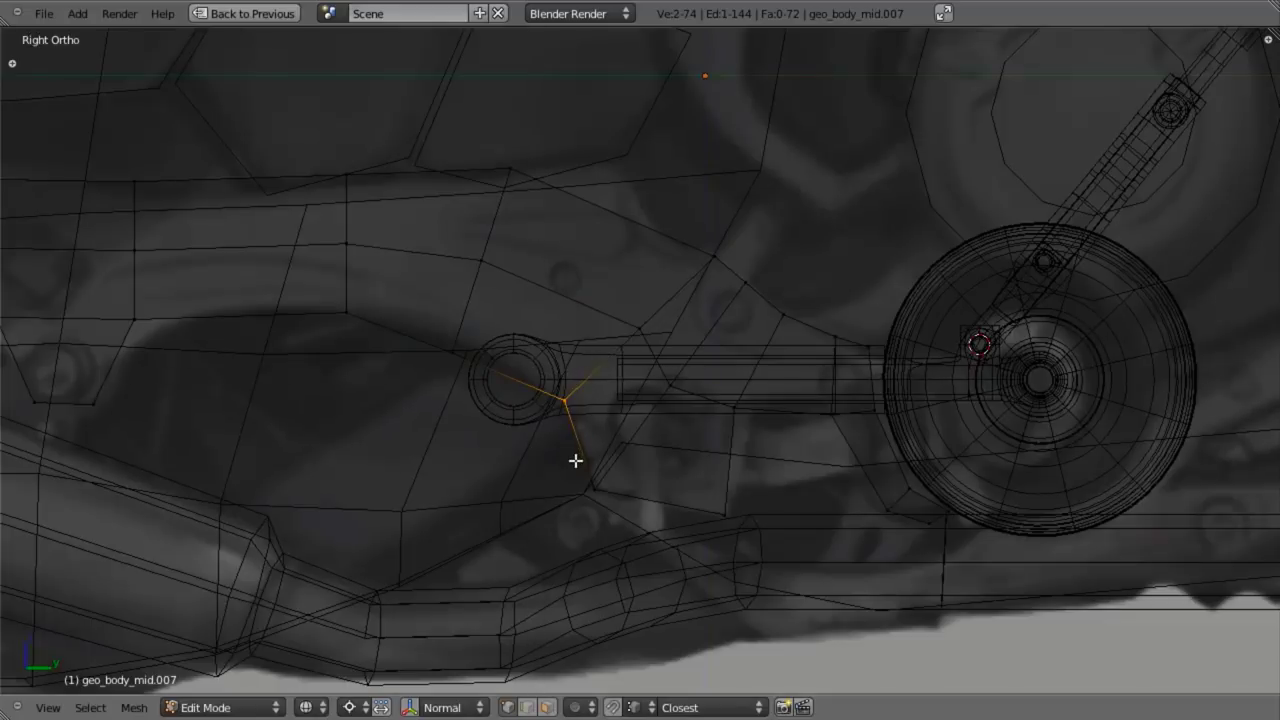
key(g)
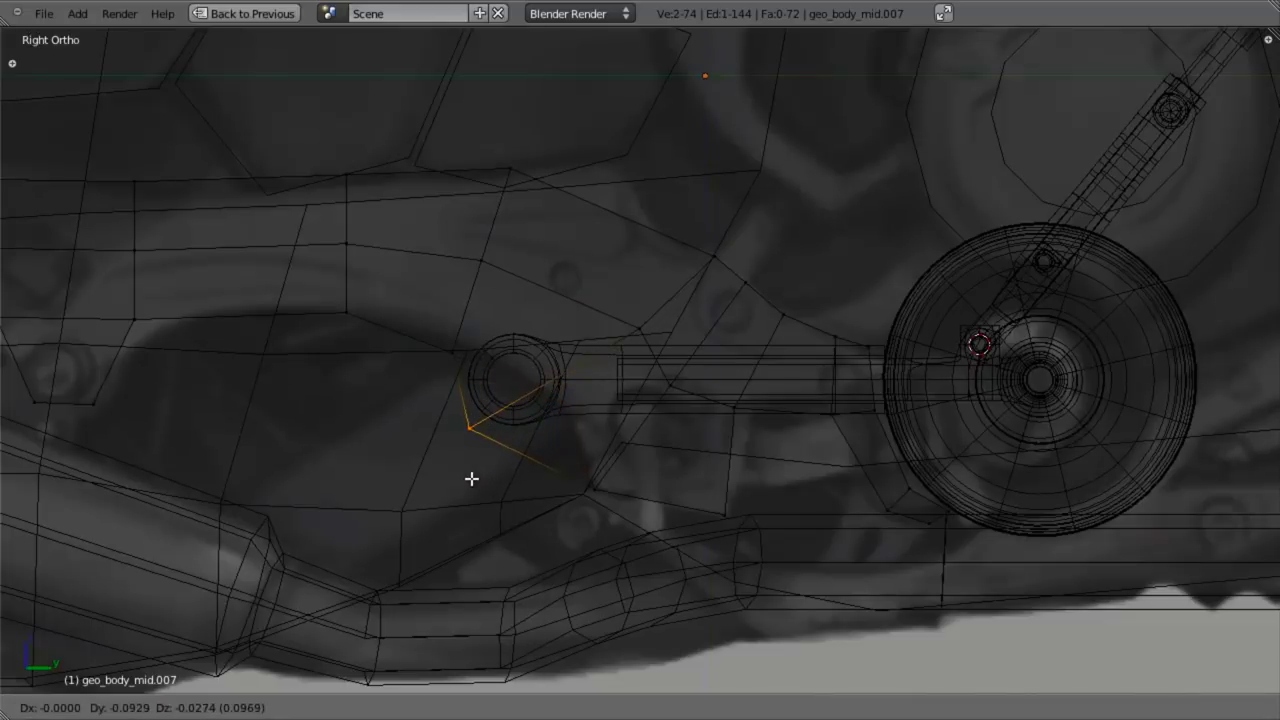
click(465, 482)
Step: Move the next vertex pair on the panel's lower edge forward and slightly up, towards the strut ring
key(a)
key(b)
drag(566, 443, 670, 571)
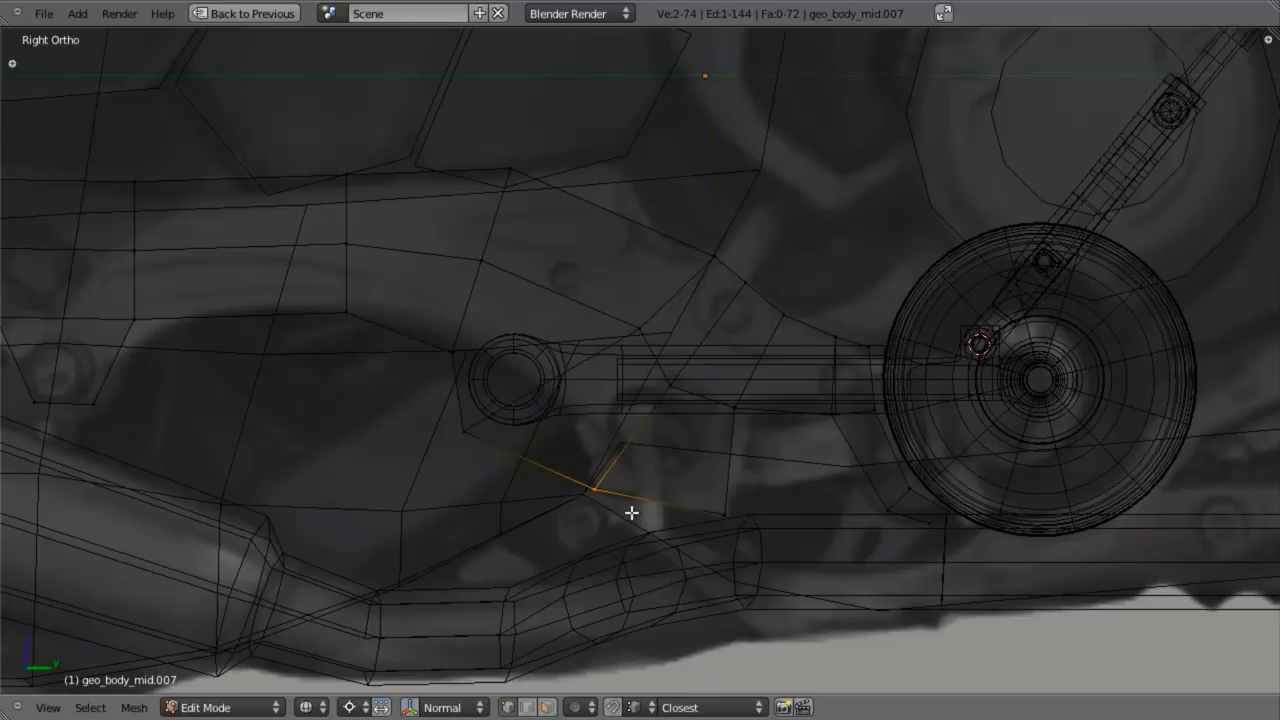
key(g)
click(554, 498)
Step: Select the panel's narrow rear strip curving down beside the wheel and delete its faces
key(a)
key(b)
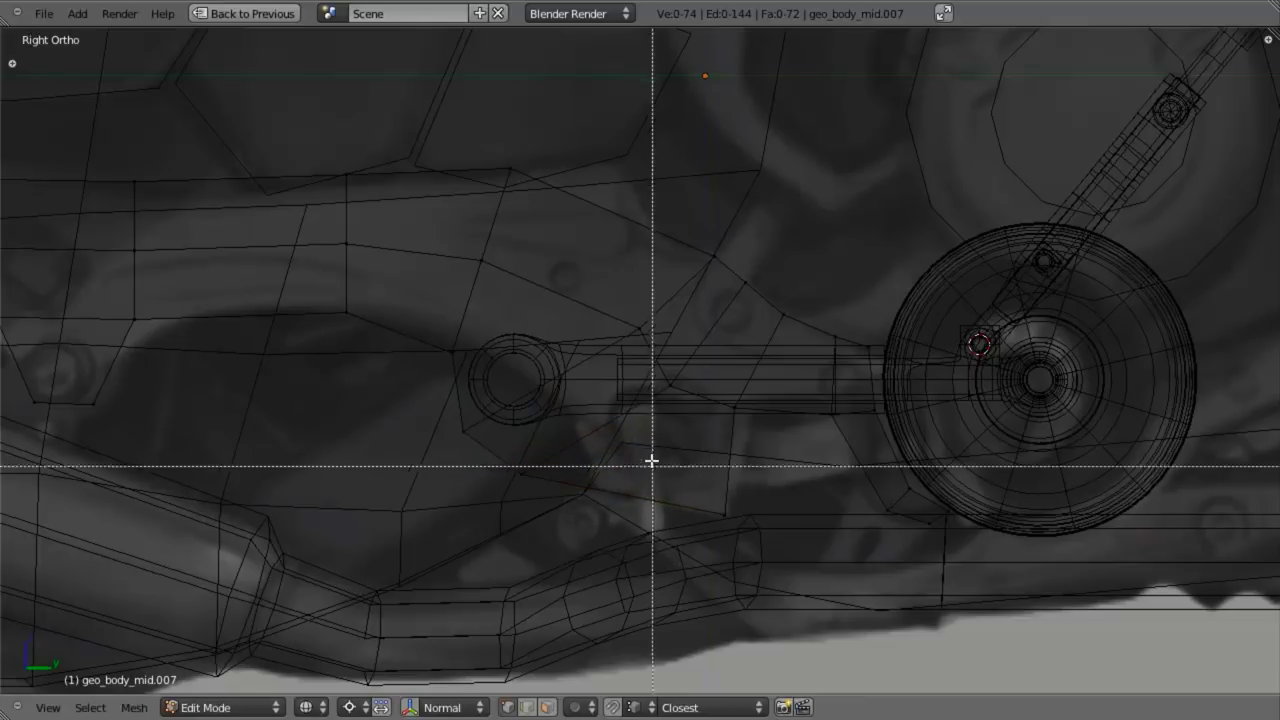
drag(652, 465, 776, 596)
key(a)
key(b)
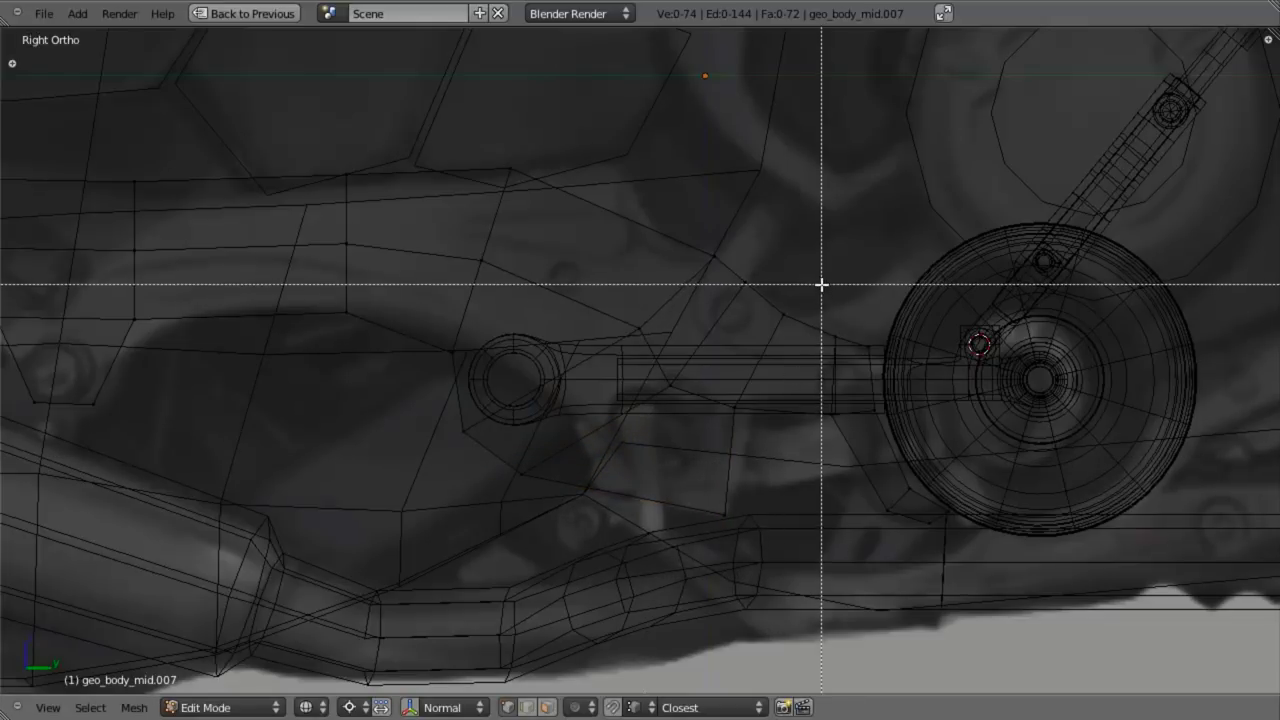
key(Escape)
key(b)
drag(818, 271, 952, 590)
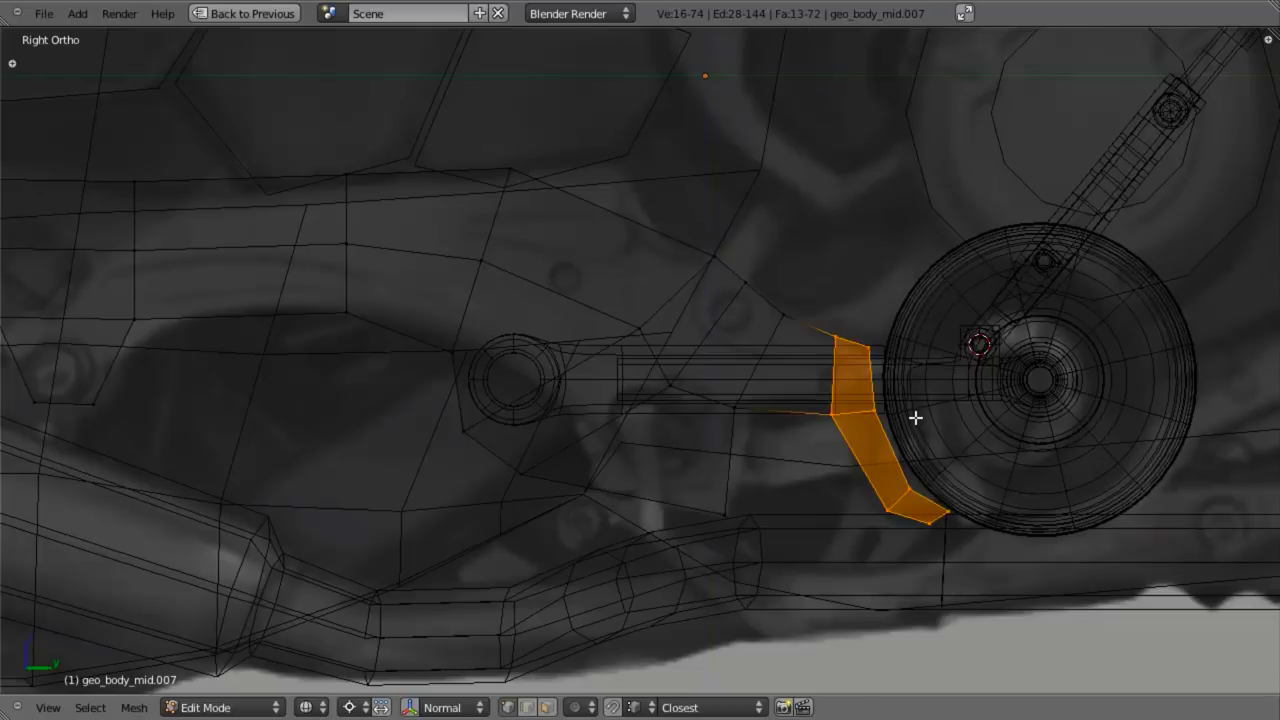
shift+middle_drag(975, 426, 886, 453)
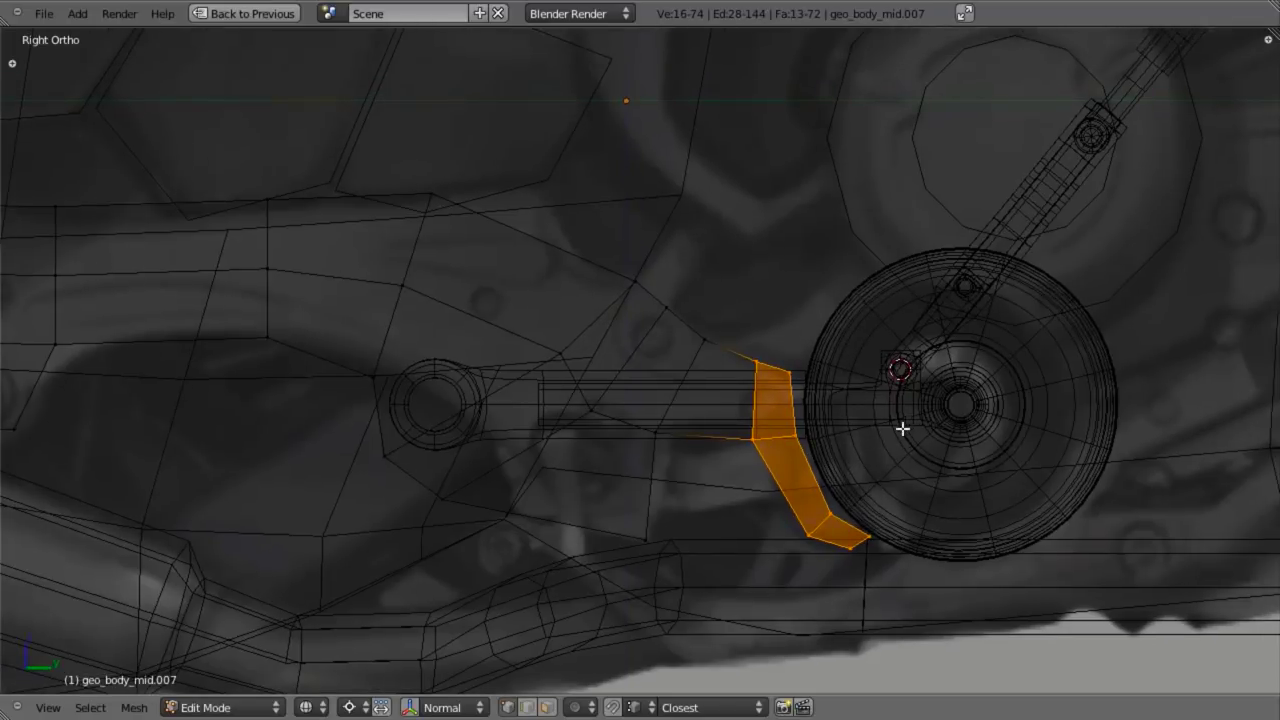
key(x)
click(882, 472)
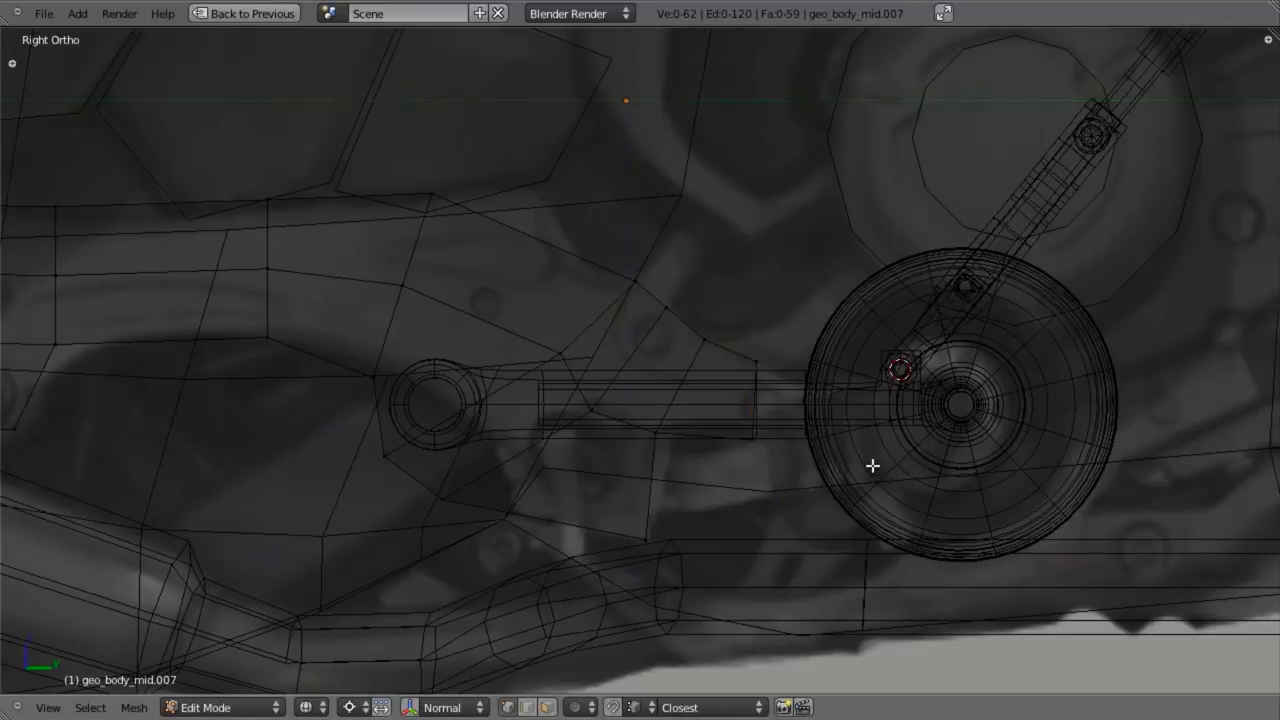
Step: Close the panel's open rear end with a face and move that end slightly rearward
key(b)
drag(736, 307, 780, 494)
shift+middle_drag(722, 438, 733, 438)
key(z)
key(z)
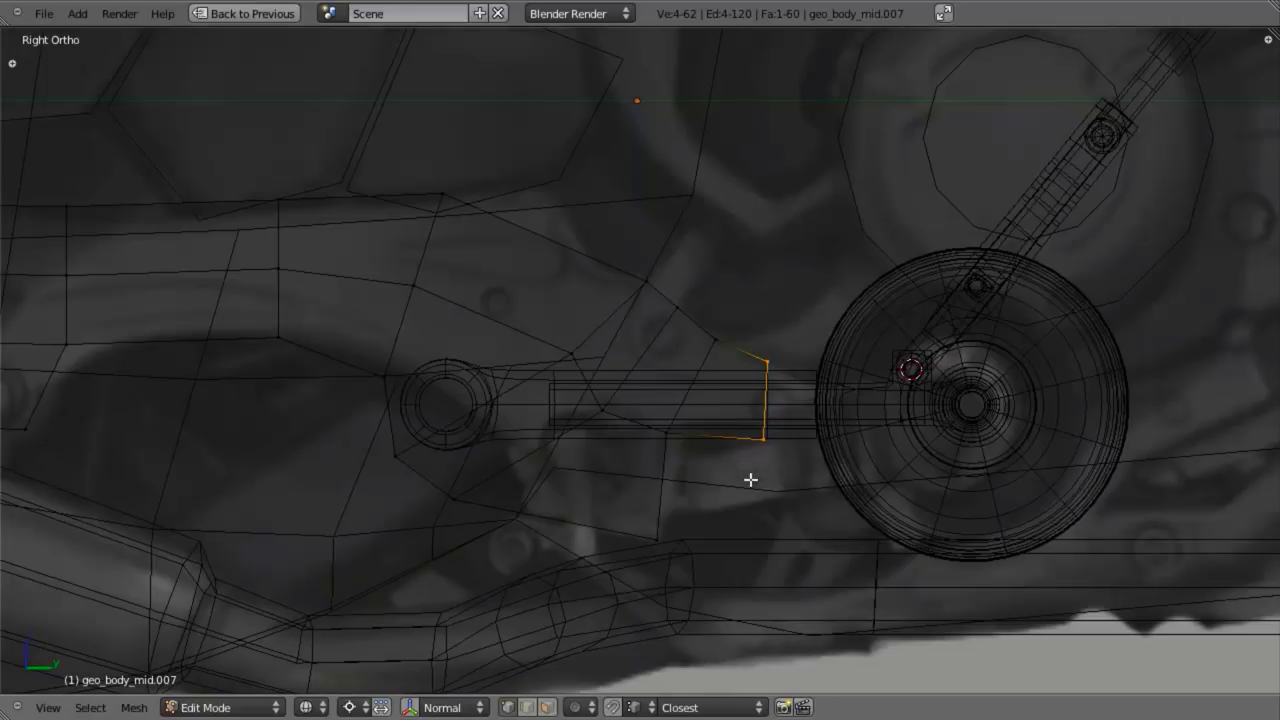
key(g)
click(786, 449)
Step: Delete the lowest rear corner vertices of the panel, beneath the horizontal strut
key(z)
scroll(735, 457, down, 3)
key(z)
key(a)
key(b)
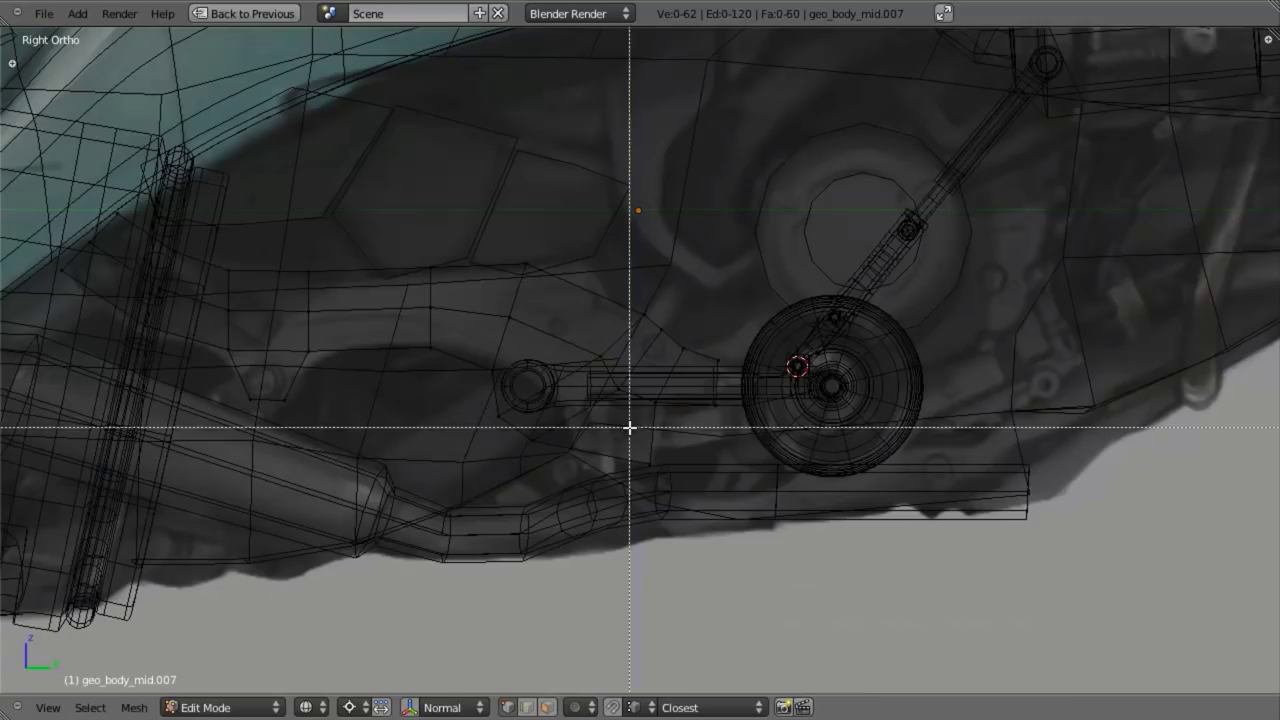
drag(631, 429, 685, 534)
scroll(680, 532, up, 3)
key(b)
drag(592, 478, 703, 580)
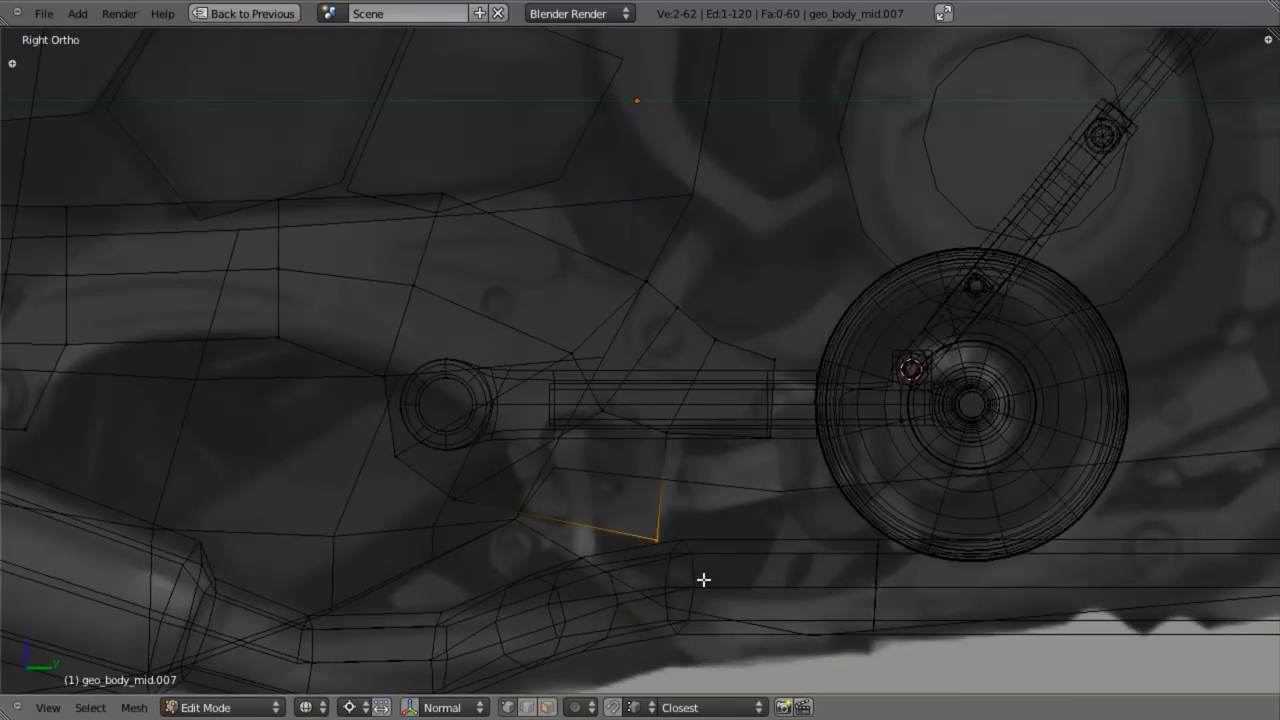
key(g)
right_click(640, 555)
key(x)
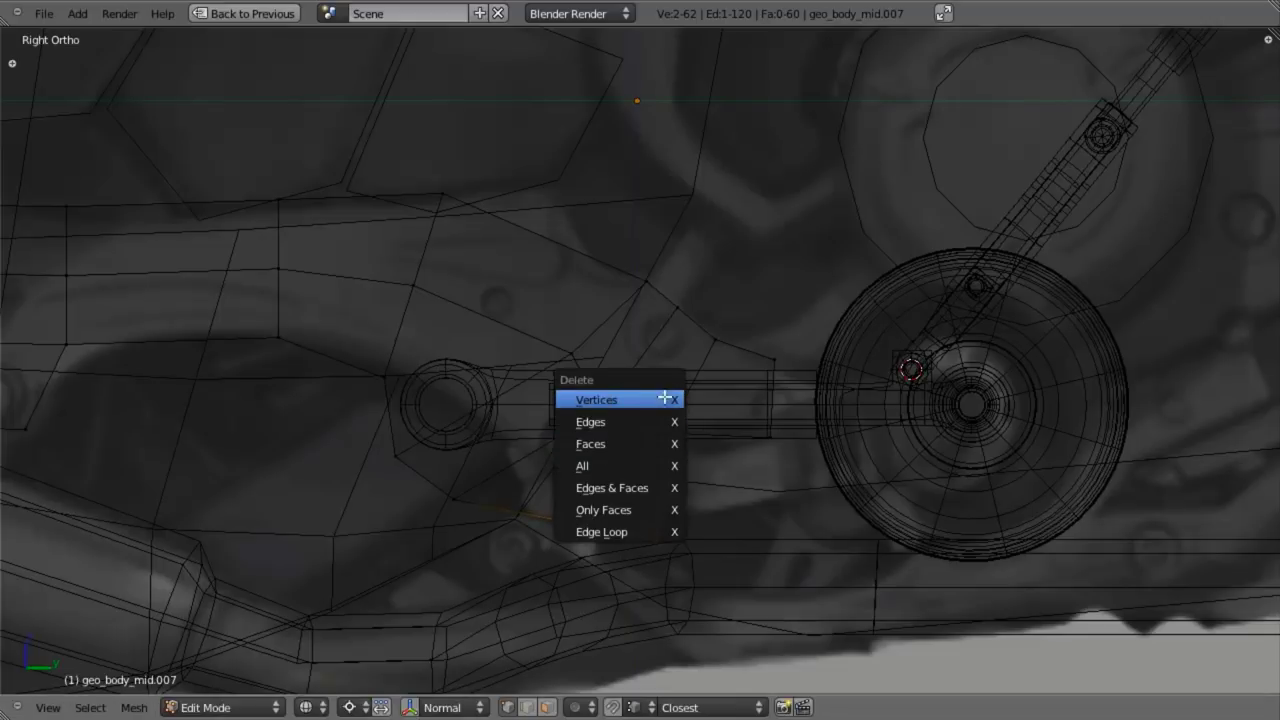
click(667, 397)
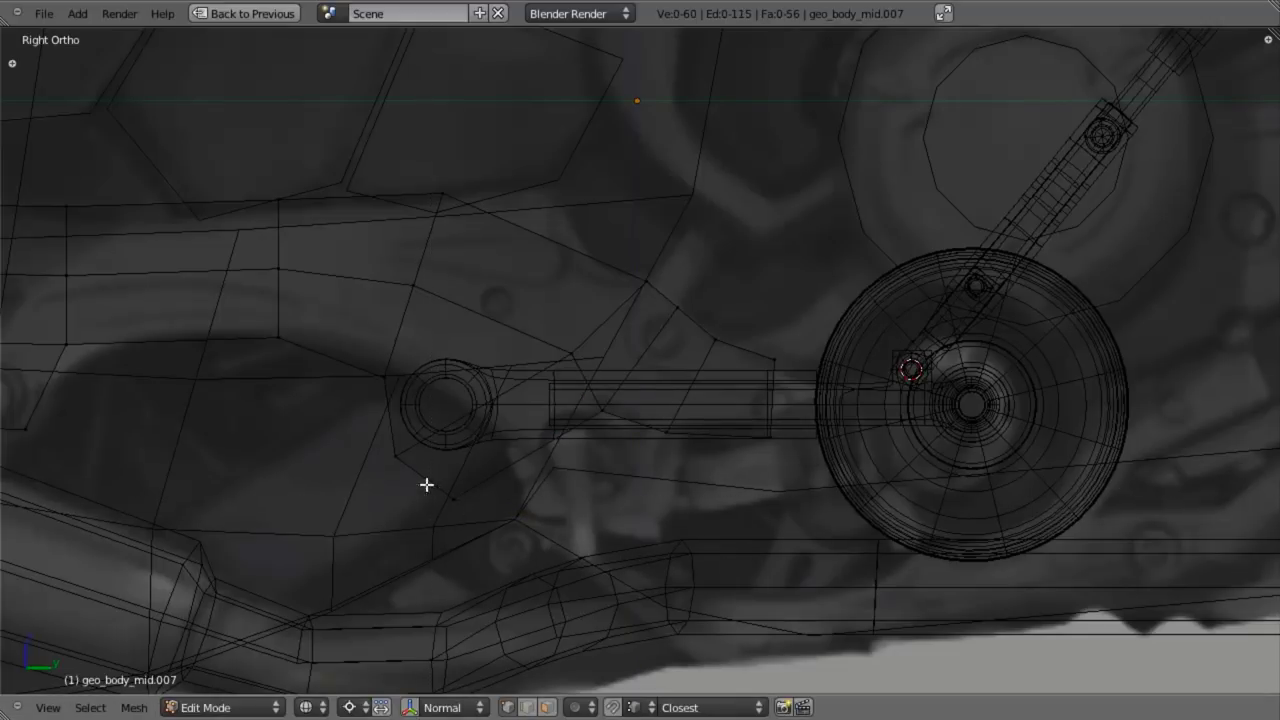
Step: Fill the two open gaps along the panel's underside with faces where the corner vertices were deleted
key(b)
drag(594, 383, 626, 463)
middle_drag(626, 463, 628, 380)
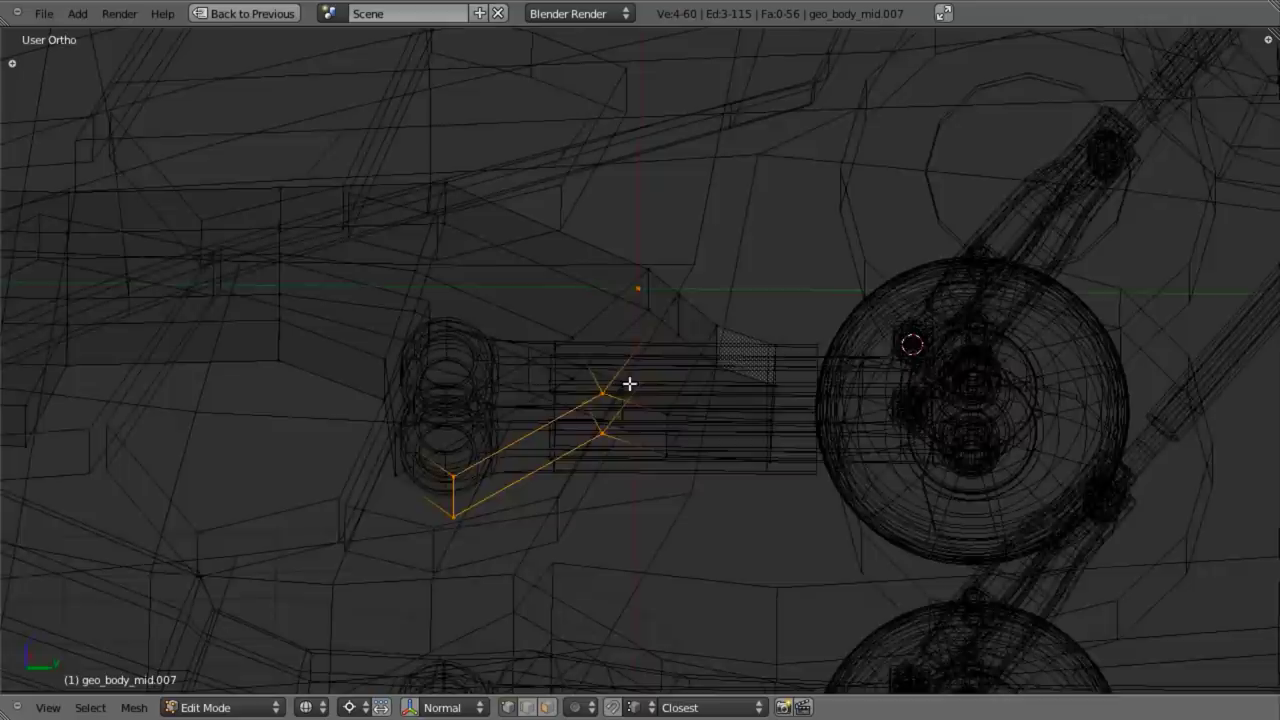
key(f)
click(602, 386)
shift+click(603, 449)
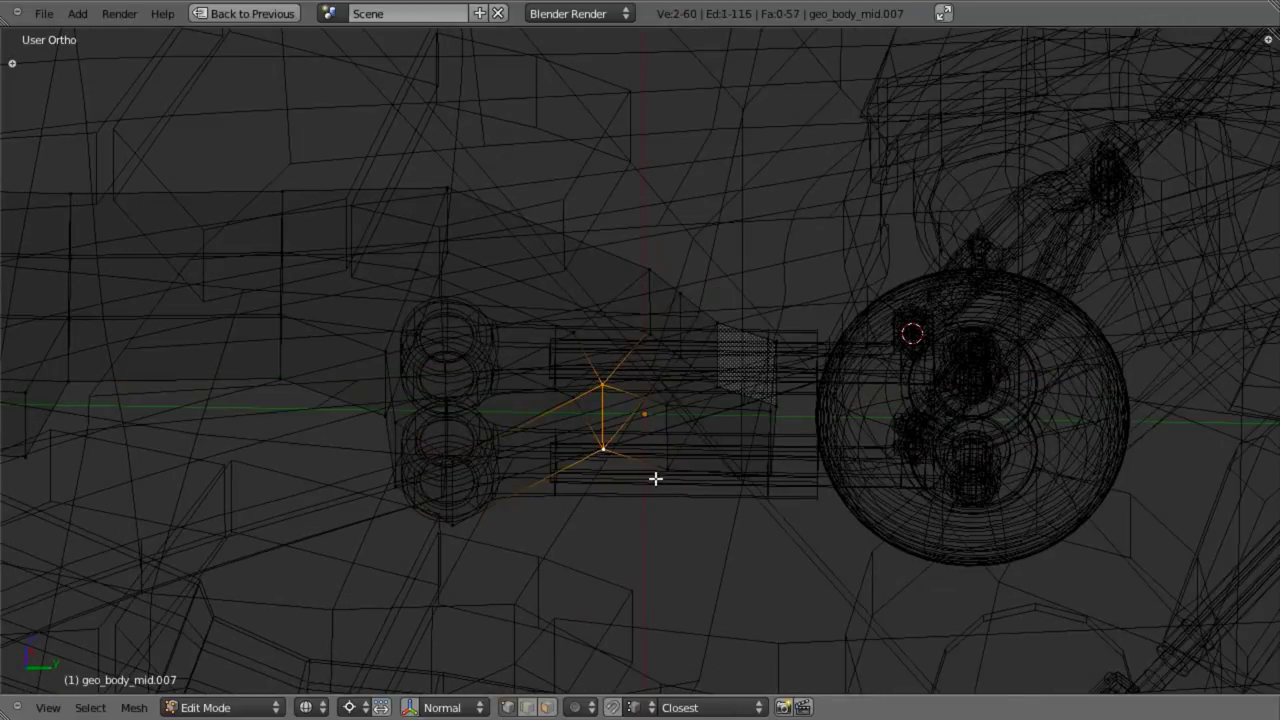
key(f)
Step: Shift the panel's lowest vertices rearward and down, and move the edge vertices ahead of the strut ring slightly forward and up
key(KP_3)
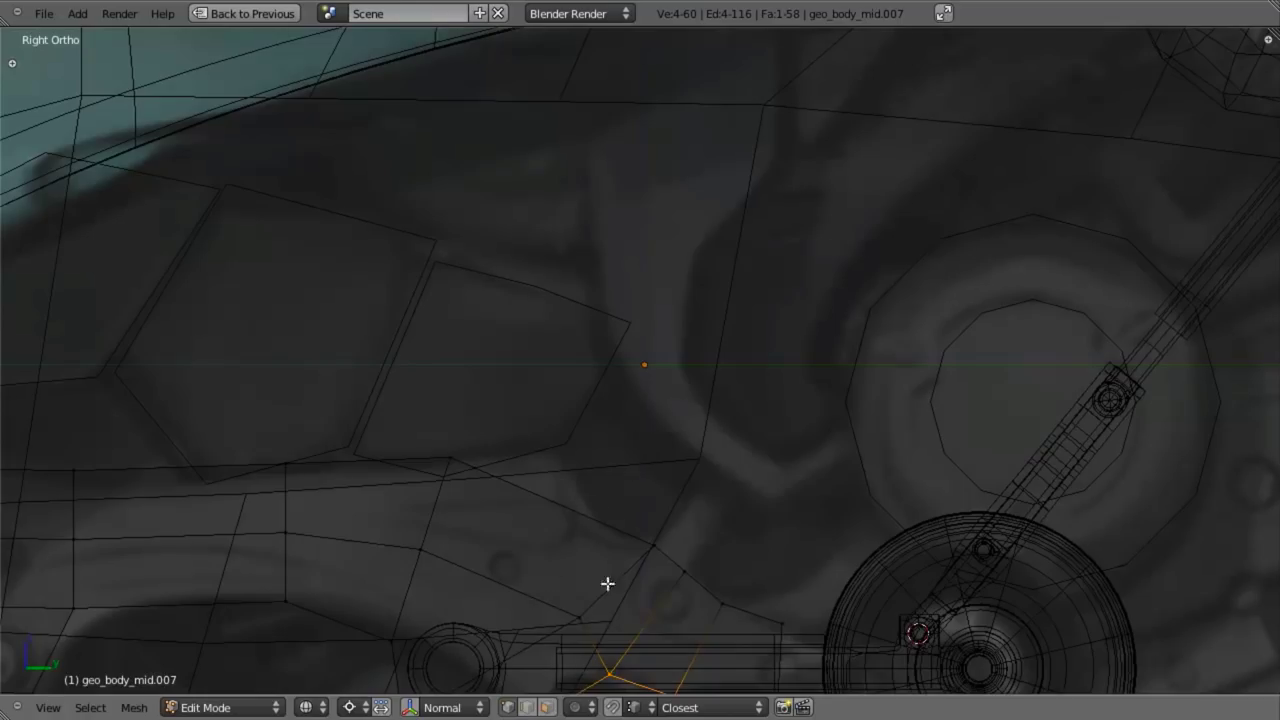
shift+middle_drag(607, 584, 722, 314)
key(a)
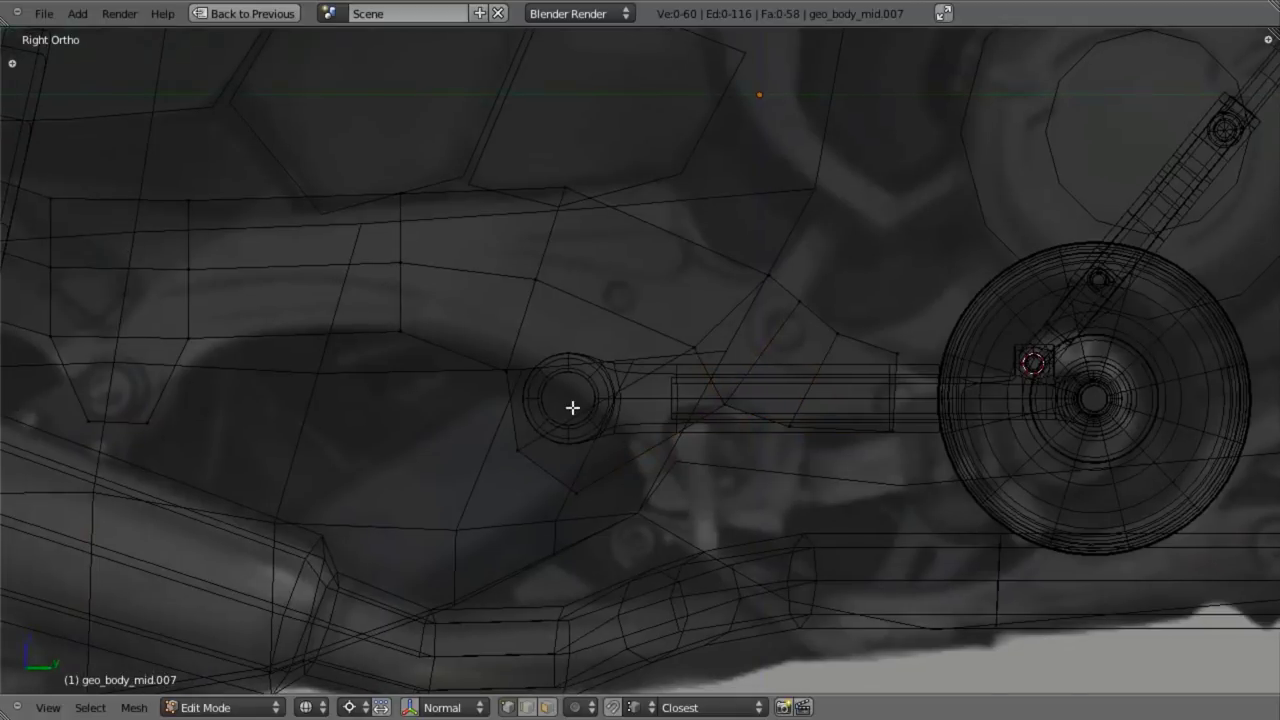
key(b)
drag(551, 477, 637, 560)
key(g)
click(654, 557)
key(b)
drag(487, 349, 523, 391)
key(g)
click(511, 377)
Step: Move the two inner vertex pairs behind the strut ring forward, and nudge the lower pair slightly back and down
key(z)
key(z)
key(a)
key(b)
drag(655, 274, 735, 450)
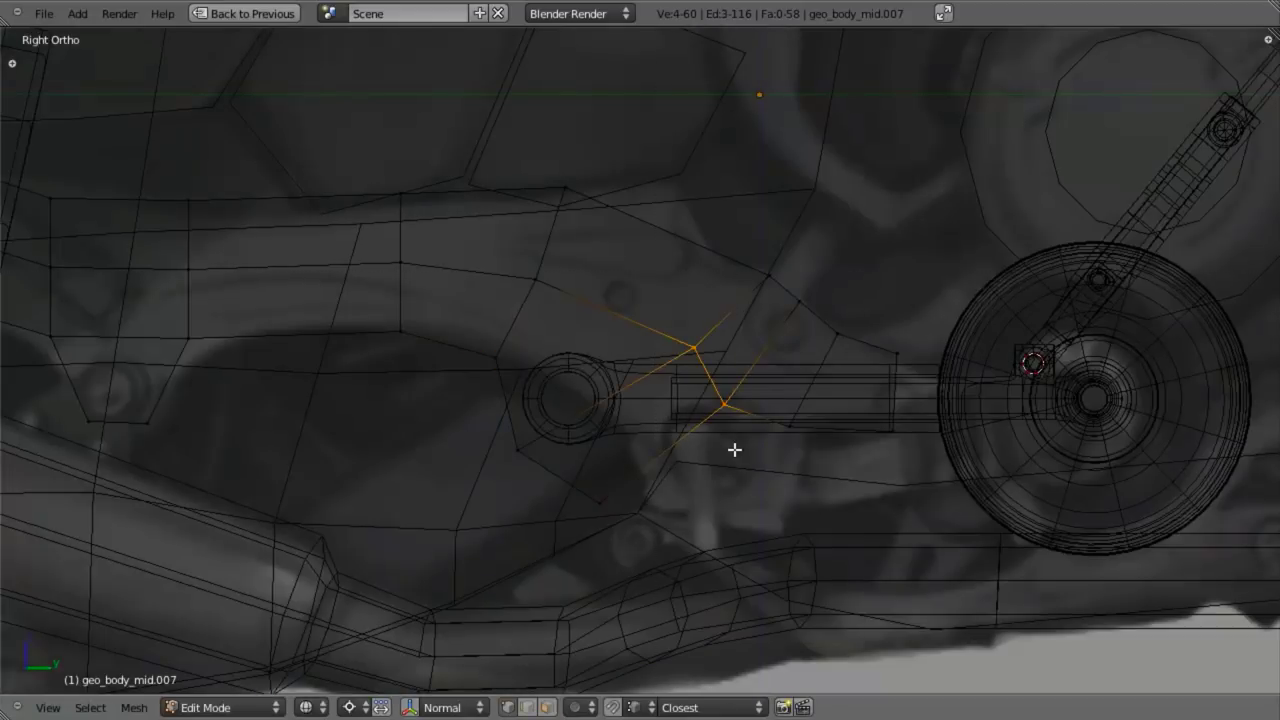
key(g)
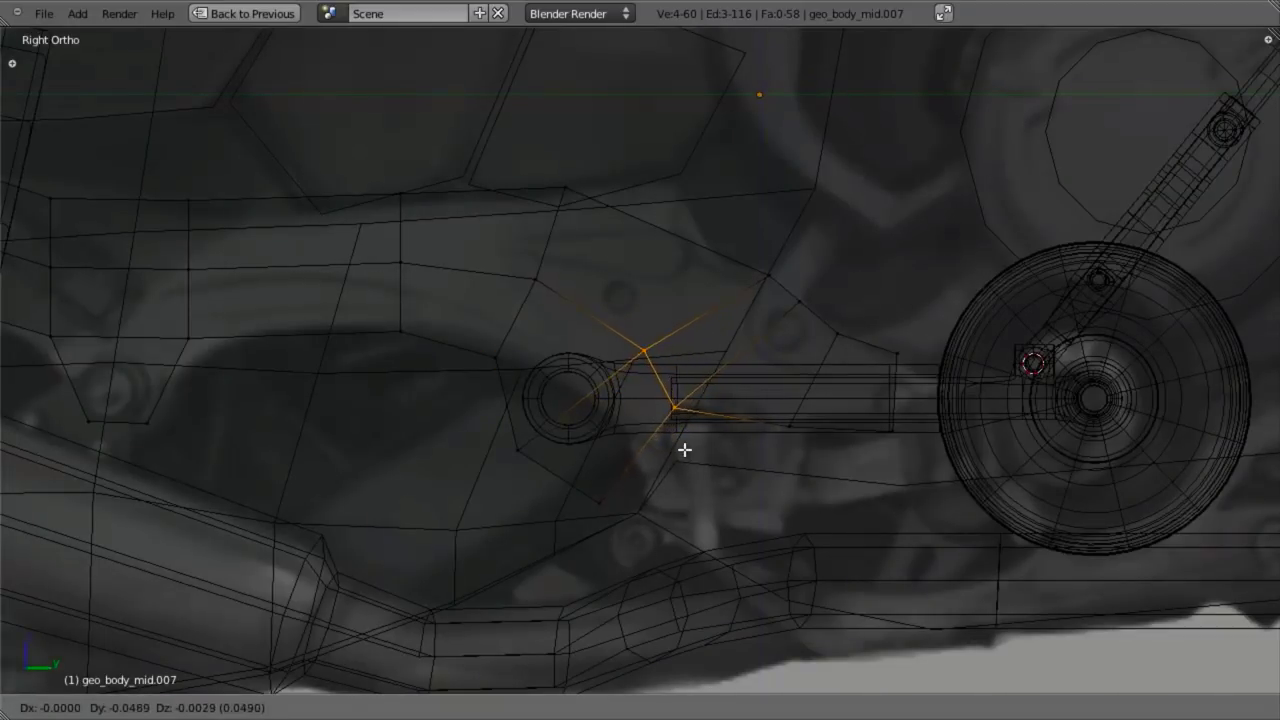
click(669, 442)
key(a)
key(b)
drag(643, 373, 676, 422)
key(g)
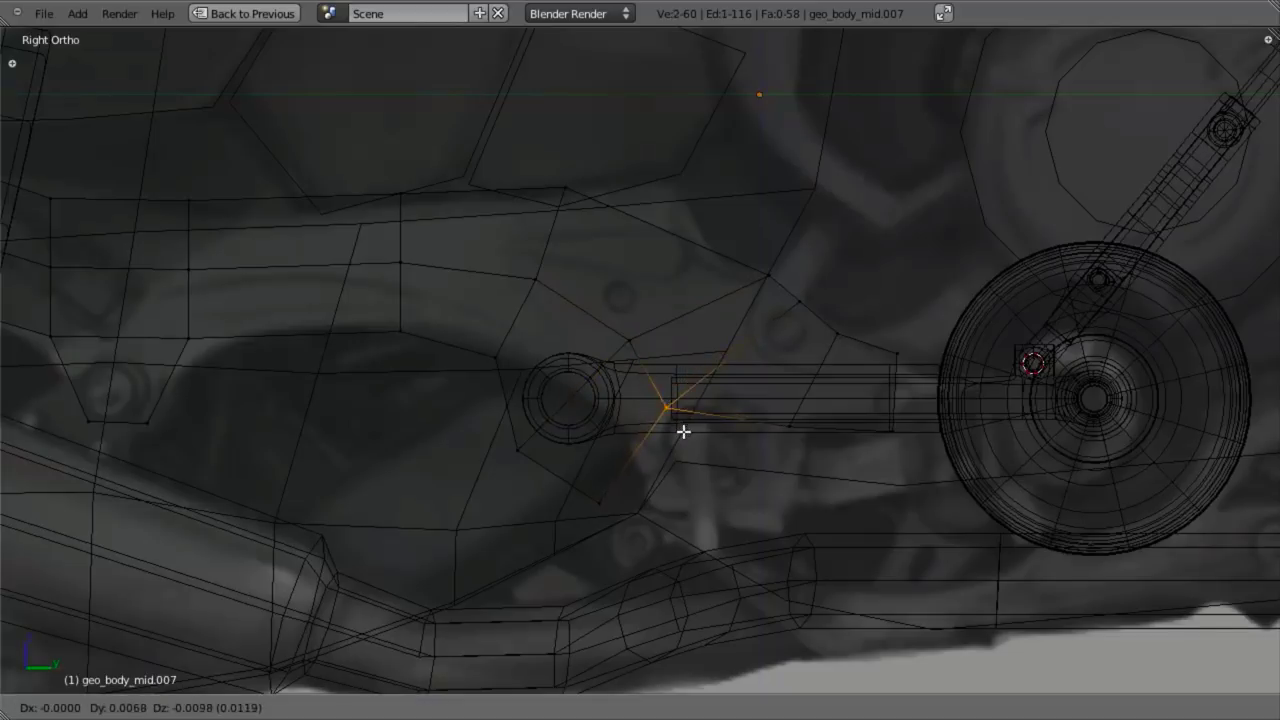
click(687, 436)
Step: Move two neighbouring vertex pairs on the panel's sloping upper edge forward and up to form a higher corner above the strut
key(a)
key(b)
drag(735, 227, 781, 294)
key(g)
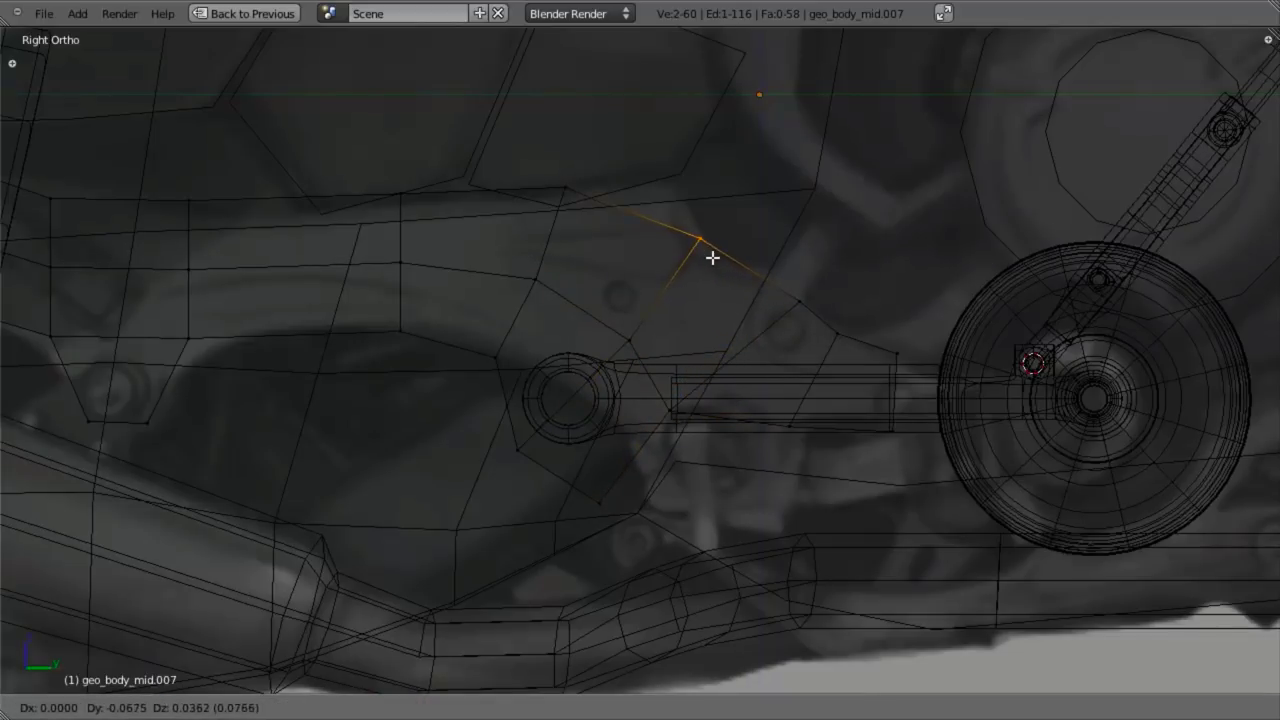
click(689, 203)
key(b)
drag(737, 254, 822, 344)
key(g)
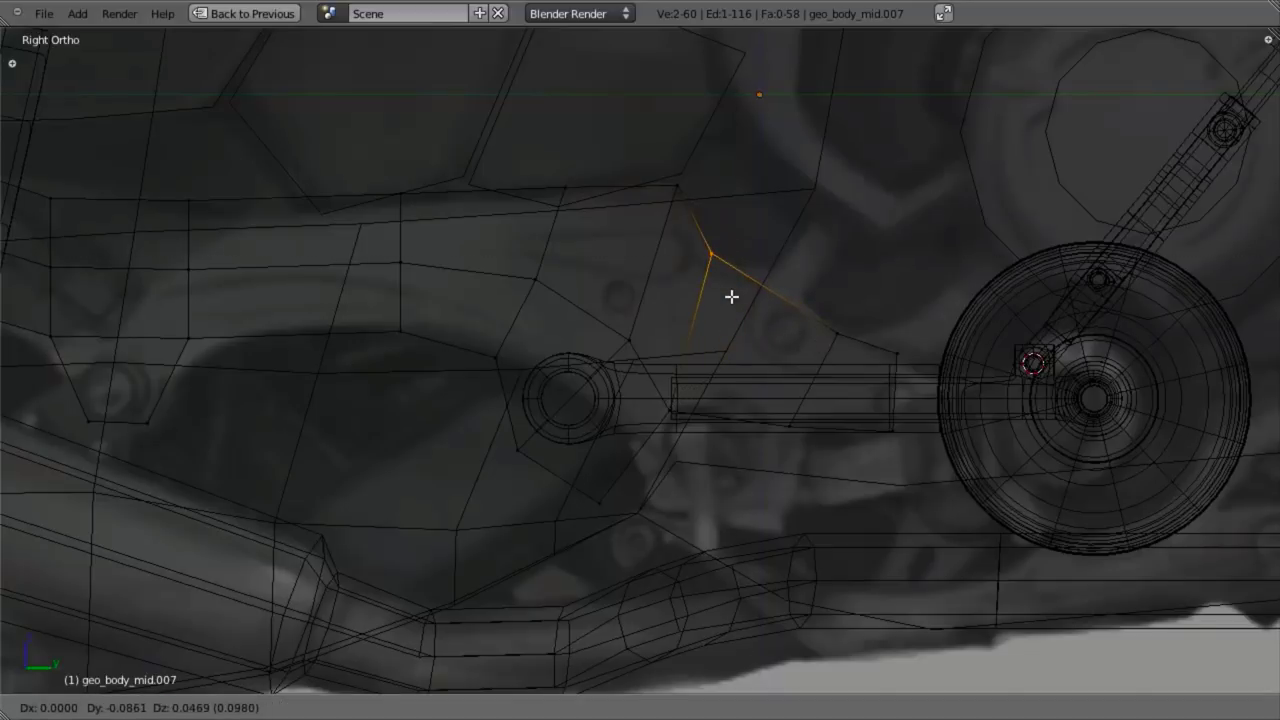
click(731, 297)
Step: Raise the upper-edge vertices above the middle of the strut and pull the panel's rear tip slightly forward
key(a)
key(b)
drag(807, 298, 856, 383)
key(g)
click(809, 339)
drag(900, 338, 918, 391)
key(g)
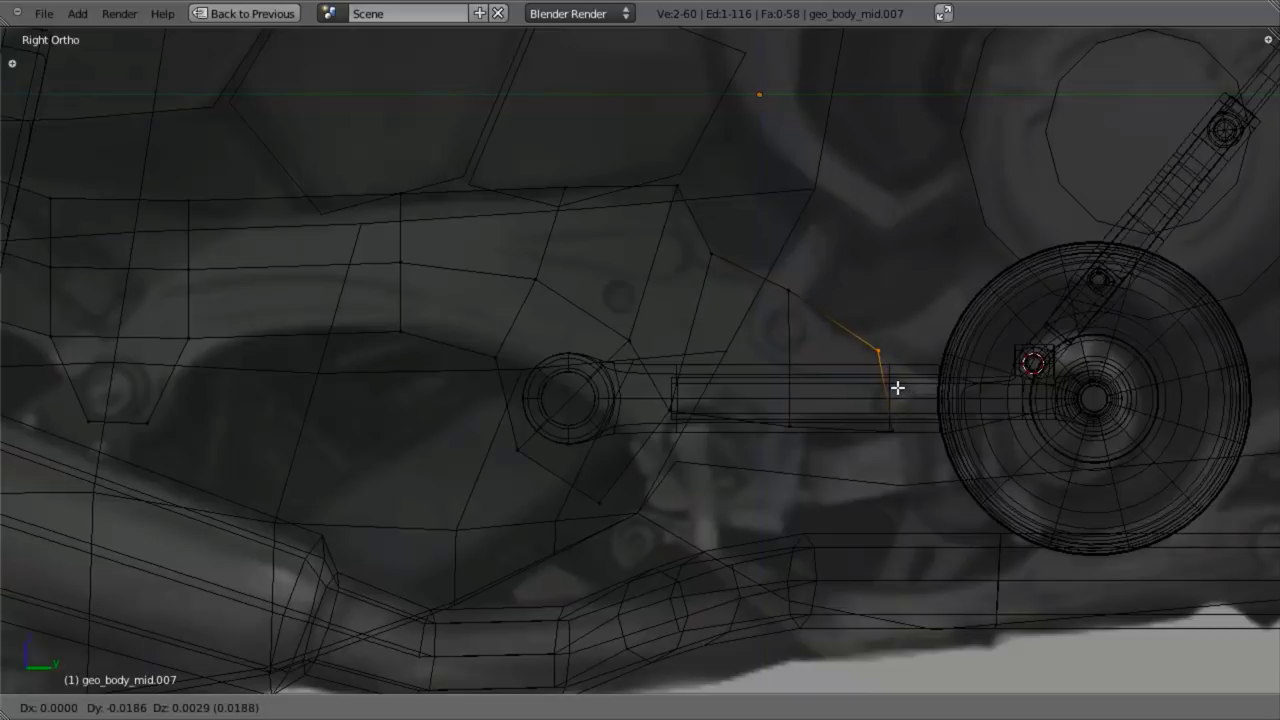
click(895, 387)
key(b)
drag(775, 261, 829, 350)
key(g)
click(826, 361)
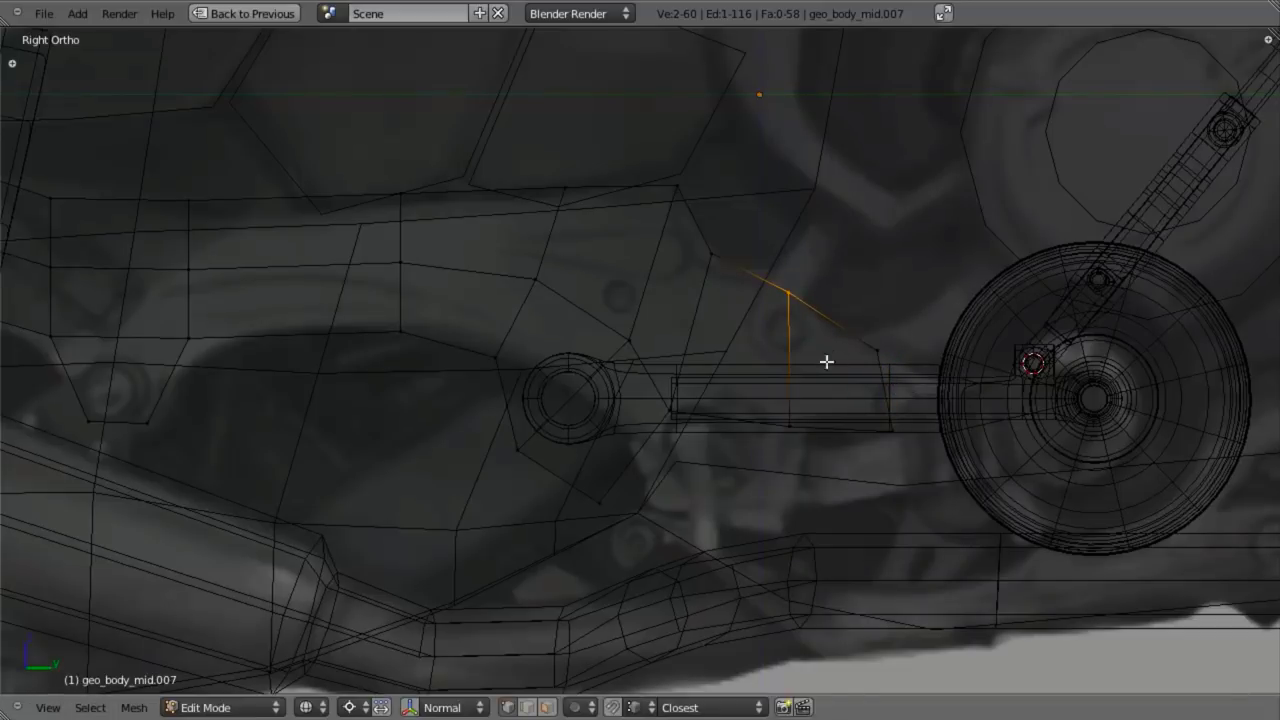
Step: Adjust the panel's middle row by nudging the vertices behind the strut ring forward and lowering the ones just ahead of it
key(z)
scroll(737, 403, down, 3)
scroll(720, 400, up, 2)
key(z)
key(b)
drag(619, 304, 657, 355)
key(g)
click(651, 352)
key(a)
key(b)
drag(540, 277, 580, 326)
key(g)
click(584, 337)
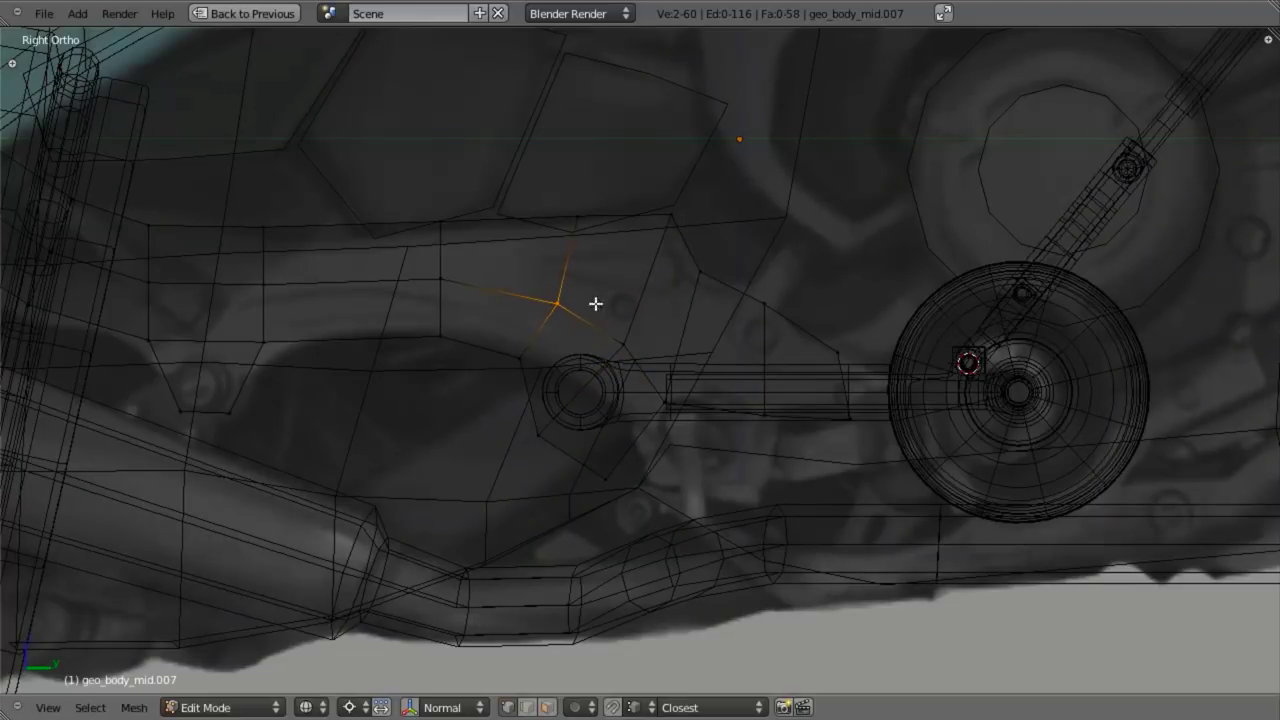
Step: Nudge the panel's upper-edge vertices above the rear side of the front bracket slightly rearward and down
key(a)
scroll(545, 320, down, 1)
shift+middle_drag(528, 325, 671, 352)
scroll(670, 352, up, 2)
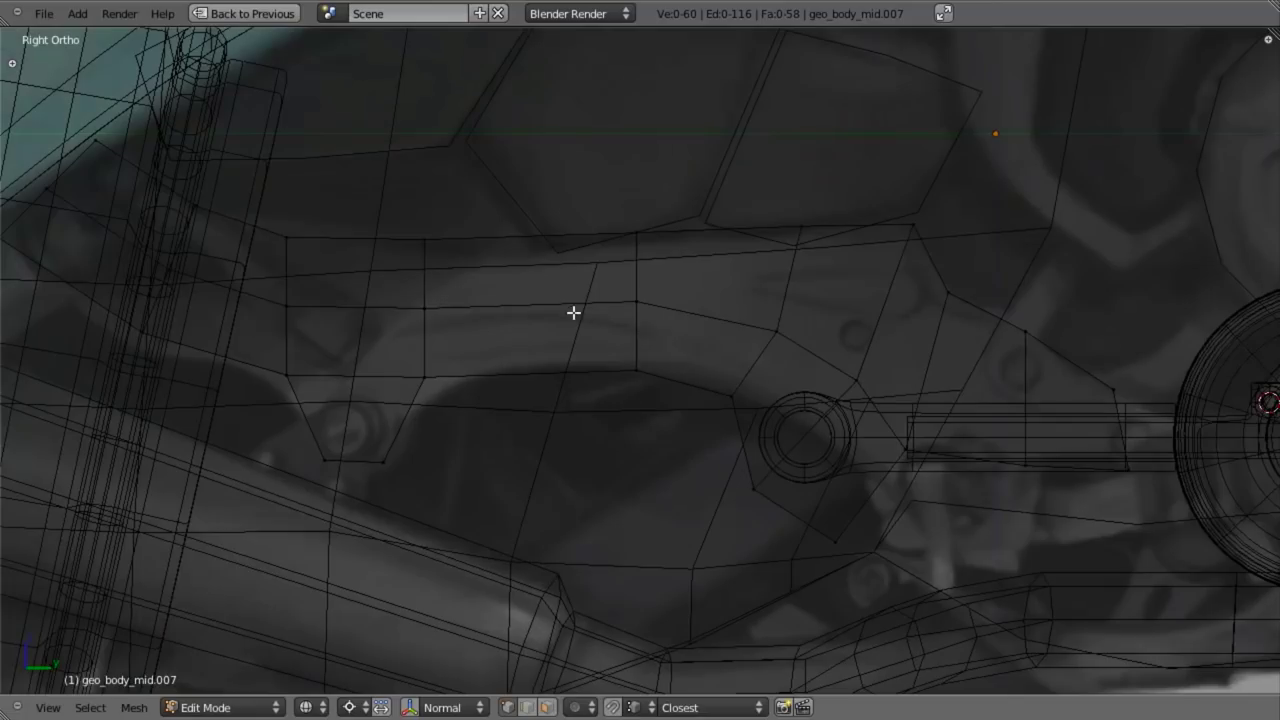
key(b)
drag(397, 223, 462, 261)
key(g)
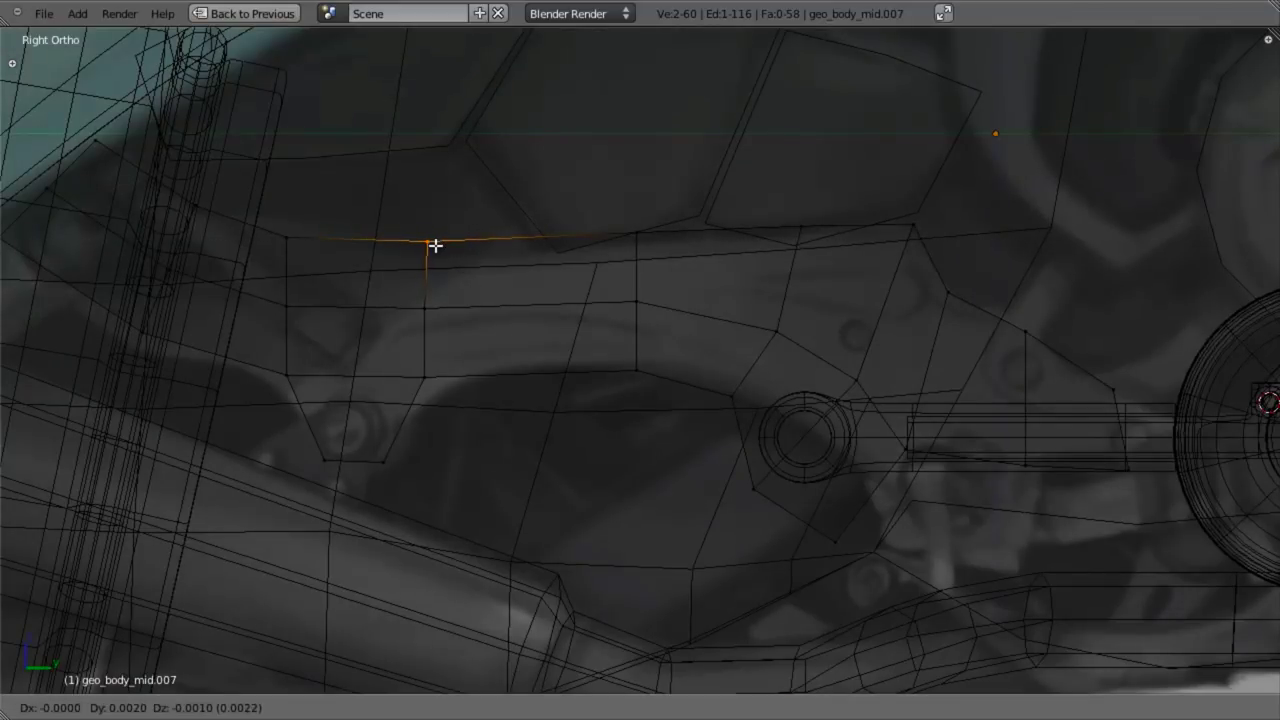
click(437, 245)
Step: Compare the reshaped panel with the reference image in solid and wireframe shading
scroll(437, 302, down, 2)
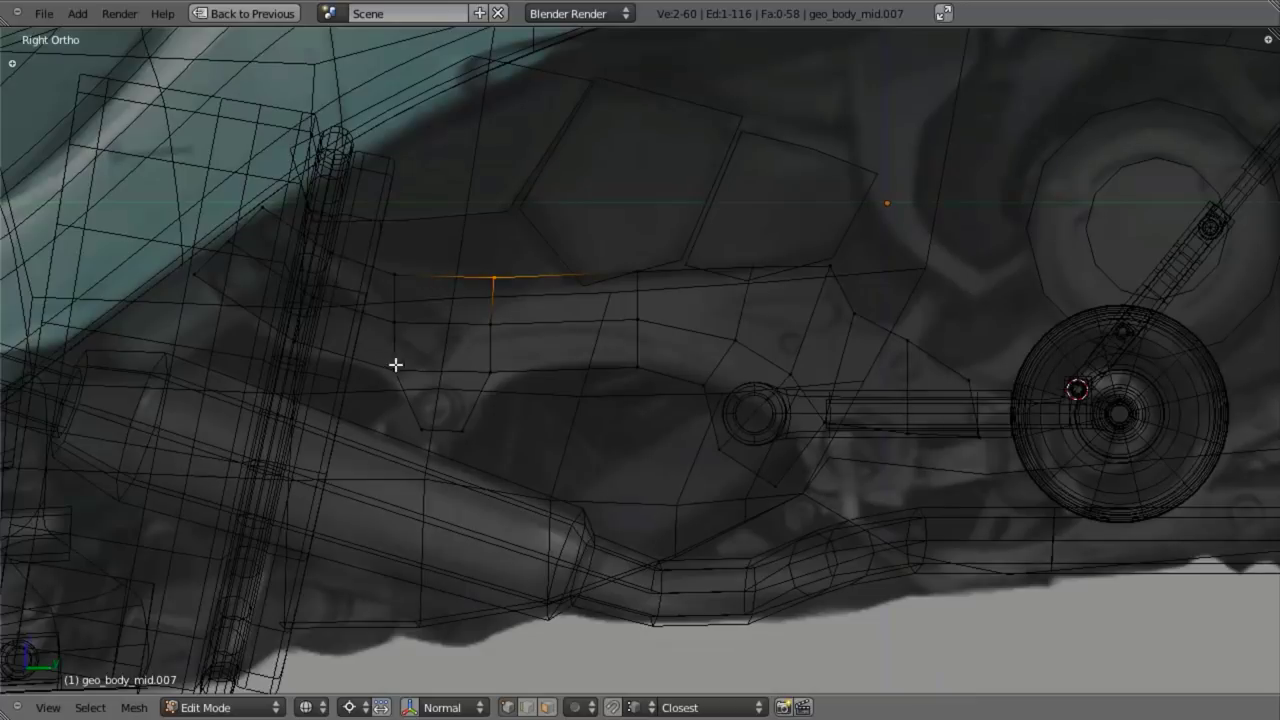
key(z)
scroll(464, 373, down, 2)
shift+middle_drag(540, 459, 542, 447)
scroll(543, 448, up, 1)
key(z)
key(z)
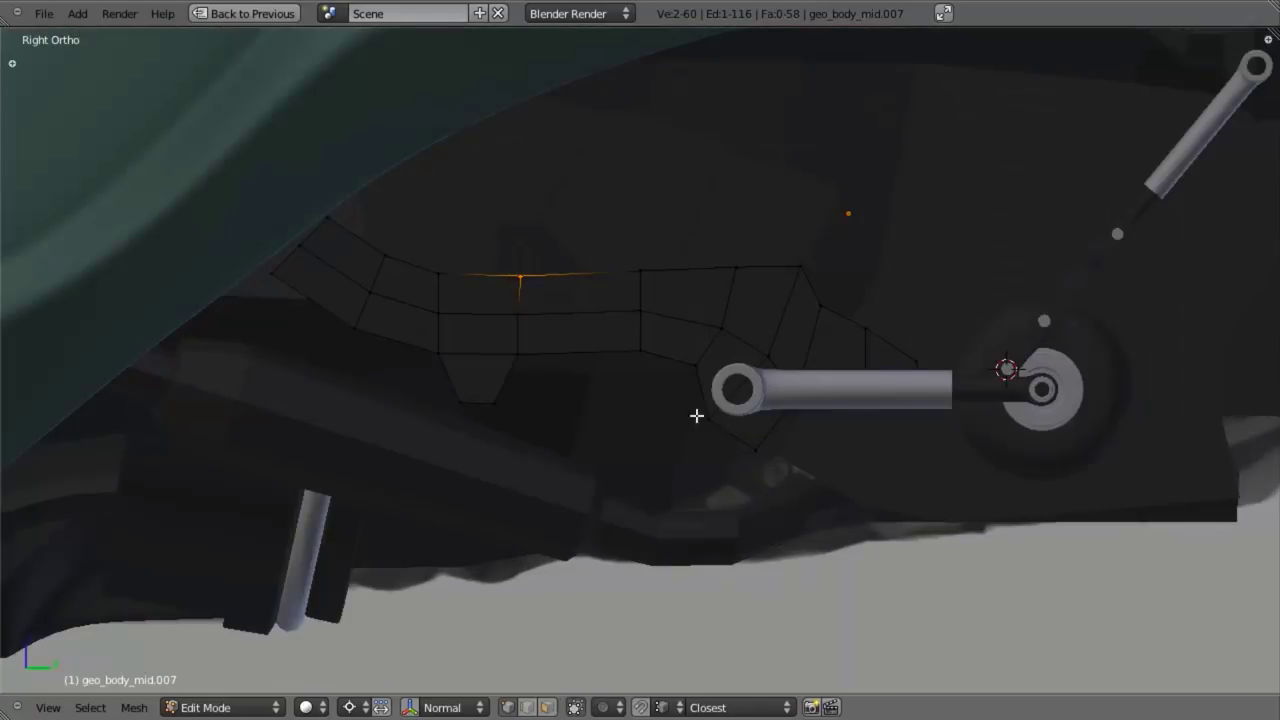
shift+middle_drag(775, 397, 638, 404)
key(z)
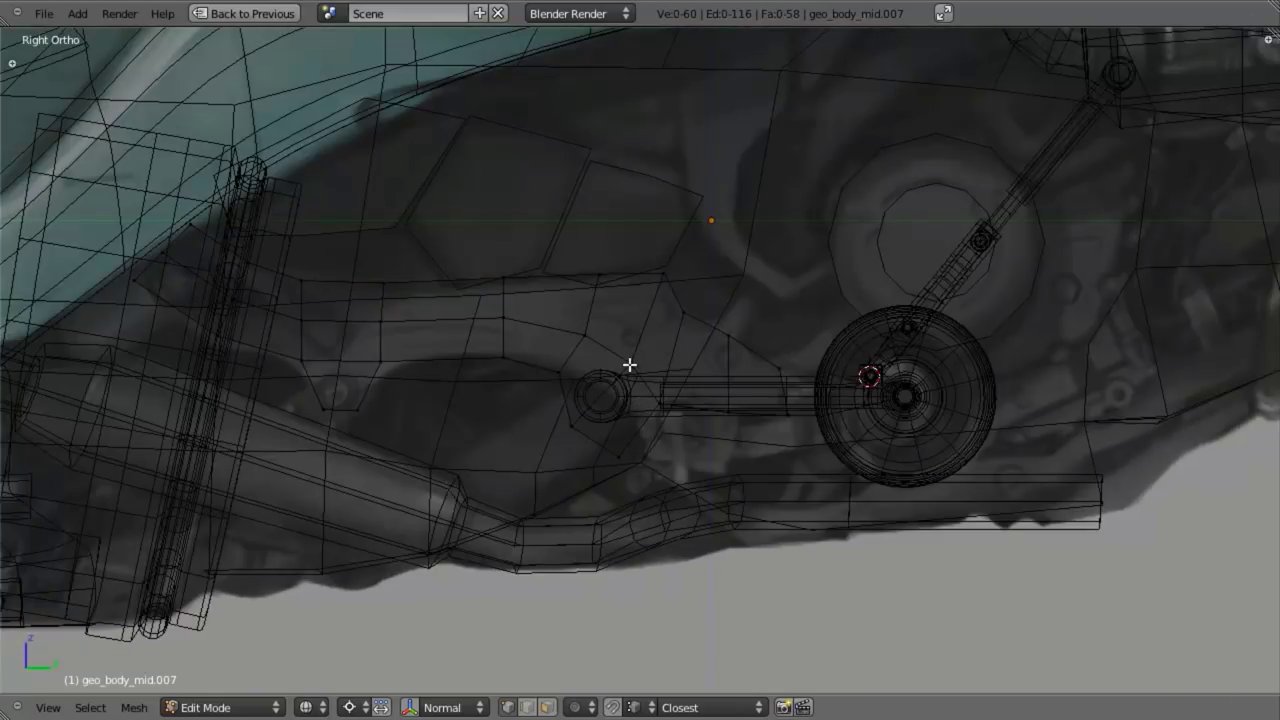
Step: Add a Subdivision Surface modifier to the panel, raise its view subdivisions one level and enable Optimal Display
key(ctrl+Up)
key(z)
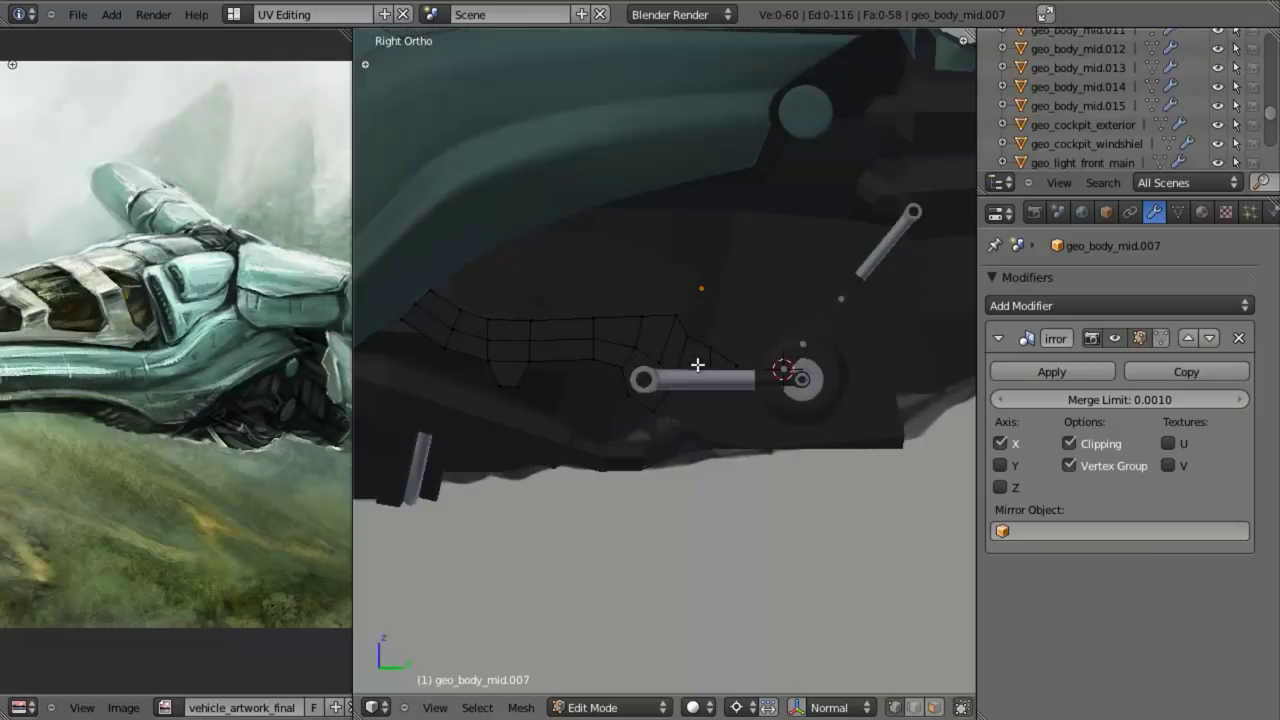
click(1033, 304)
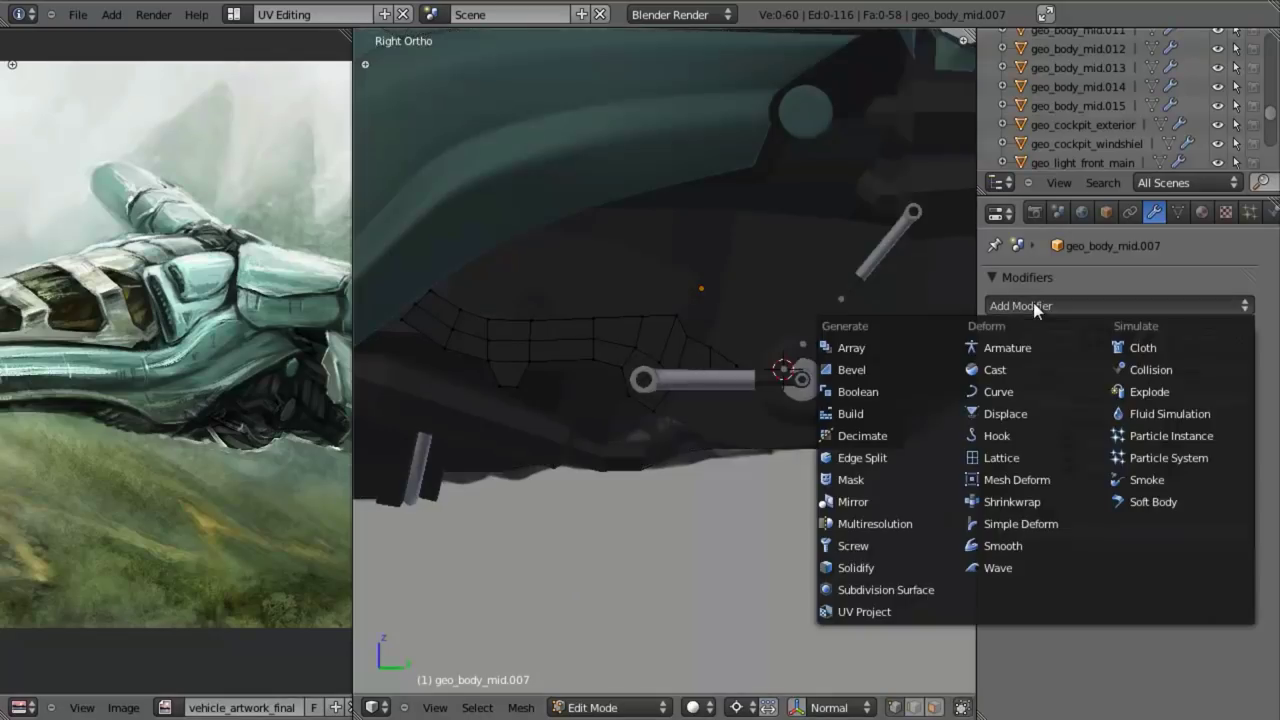
click(889, 590)
scroll(1085, 622, down, 1)
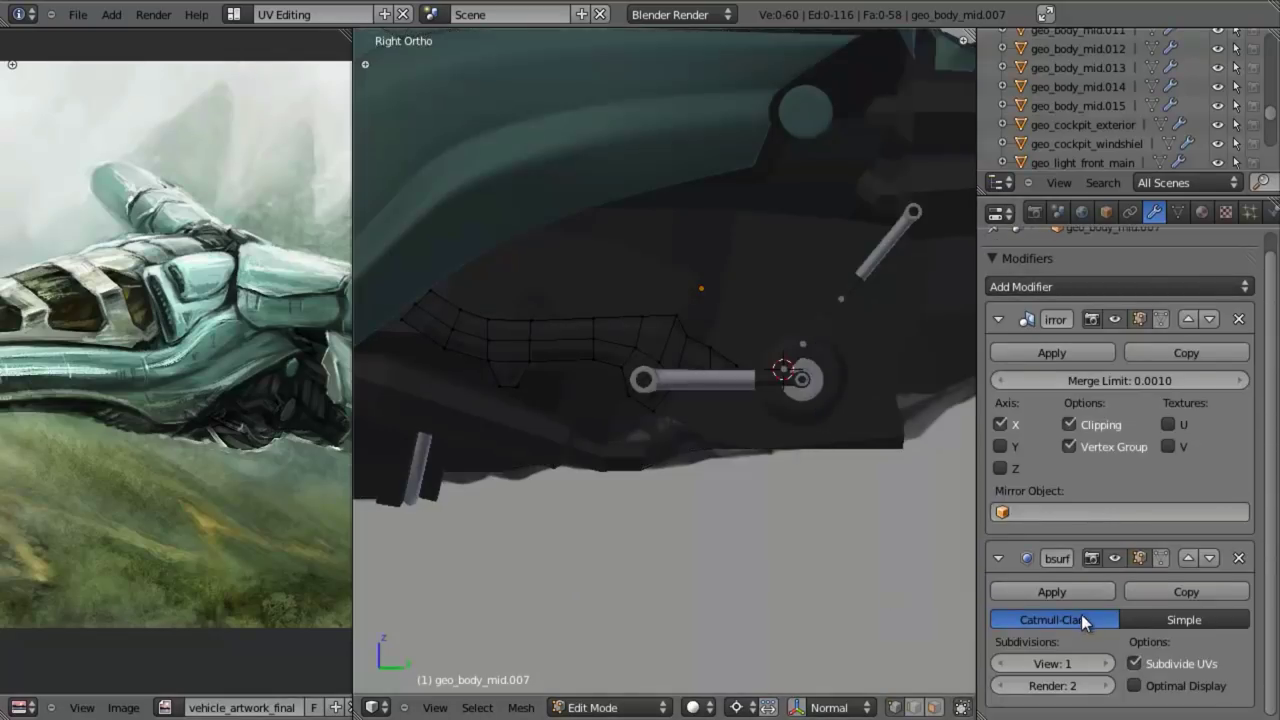
click(1107, 663)
click(1134, 686)
key(ctrl+Up)
Step: Shade the whole panel smooth and clear the selection
scroll(543, 317, up, 4)
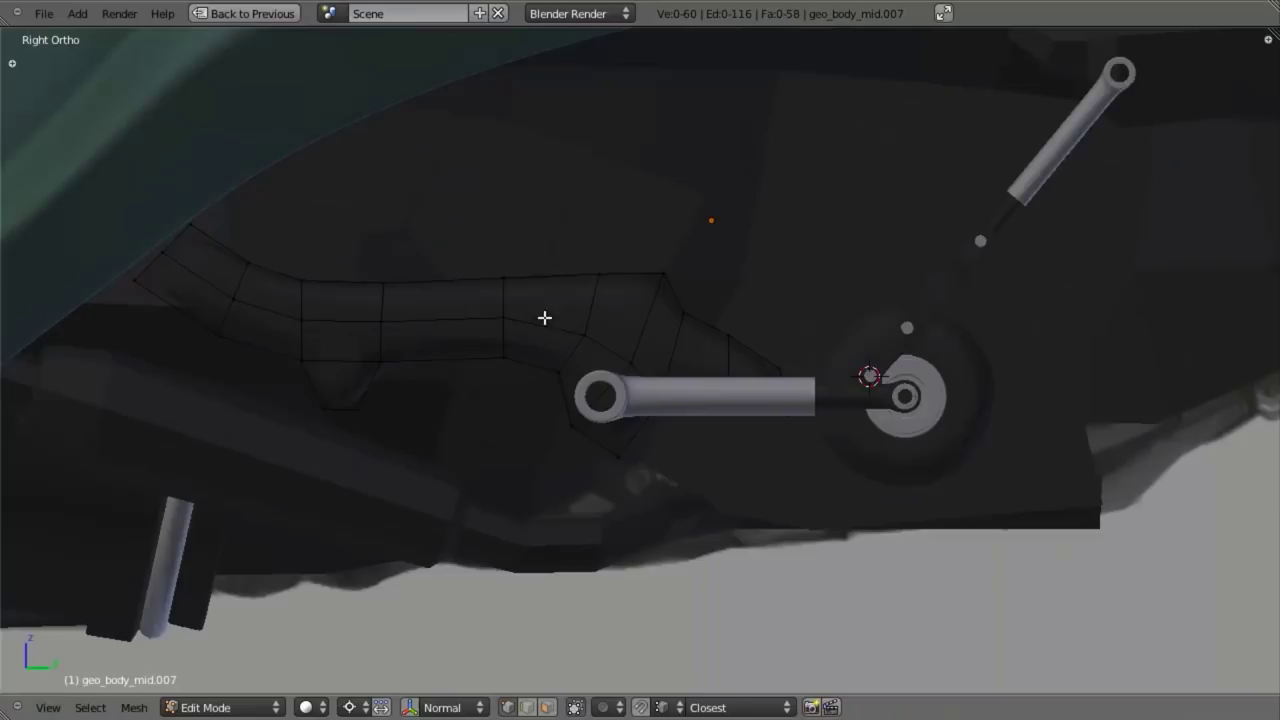
key(a)
key(w)
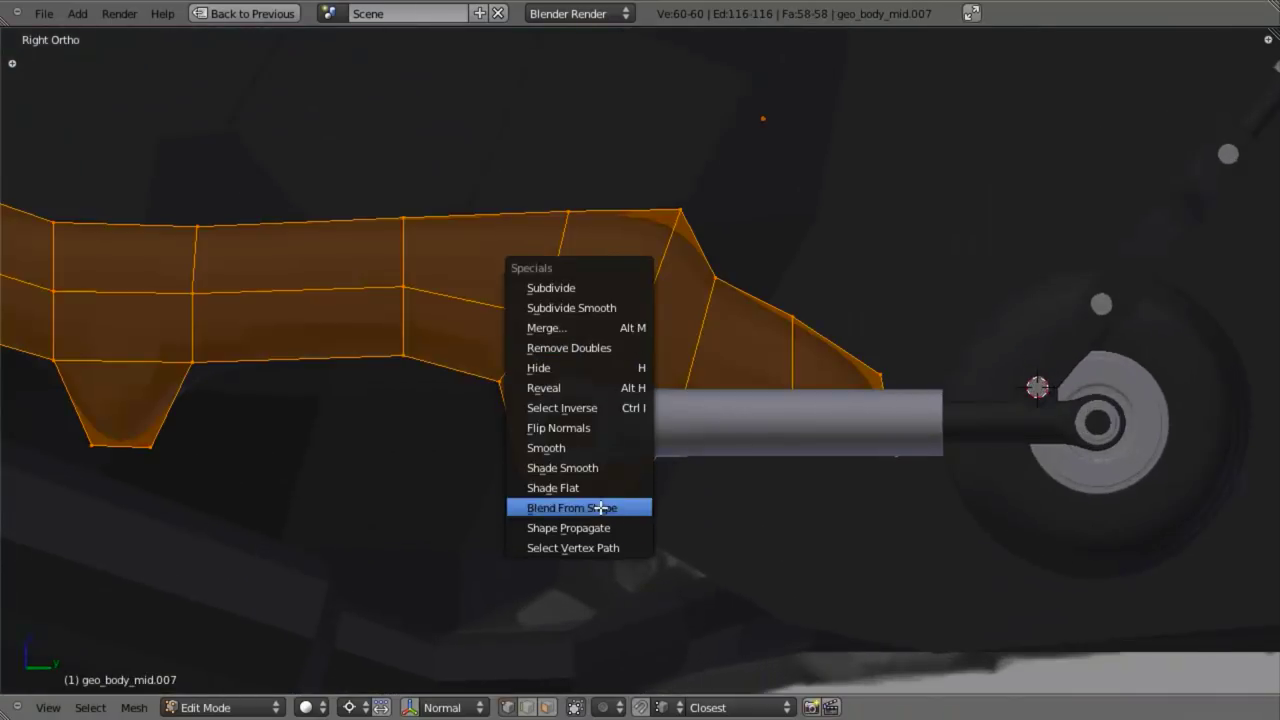
click(640, 467)
key(z)
shift+middle_drag(678, 430, 729, 394)
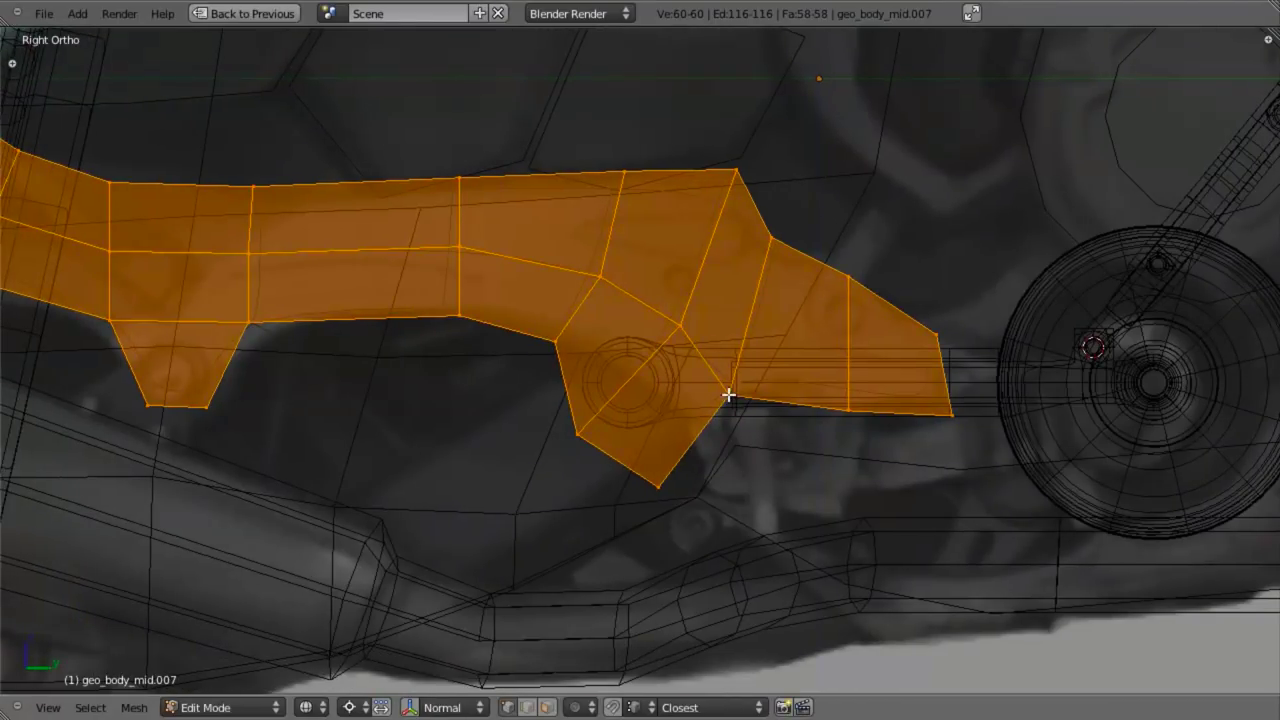
key(a)
Step: Add a lengthwise edge loop to the panel and slide it close to the upper border
scroll(720, 380, down, 3)
scroll(594, 353, up, 3)
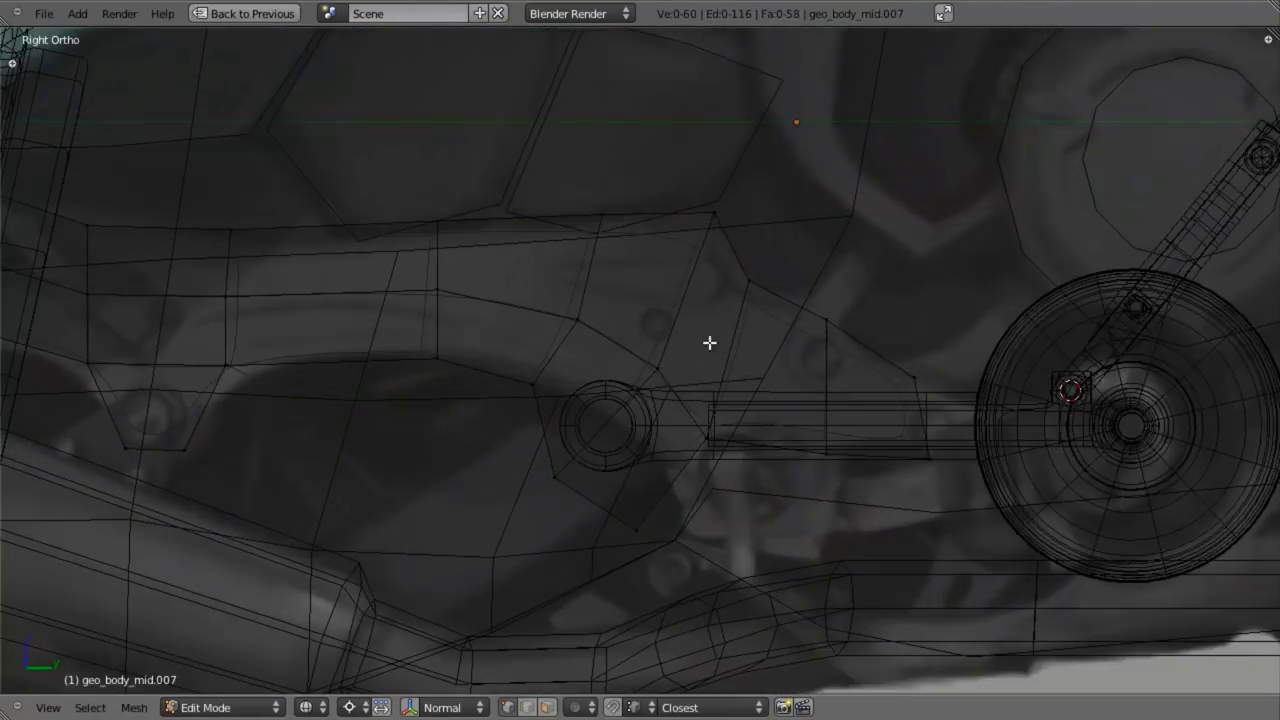
scroll(740, 272, down, 5)
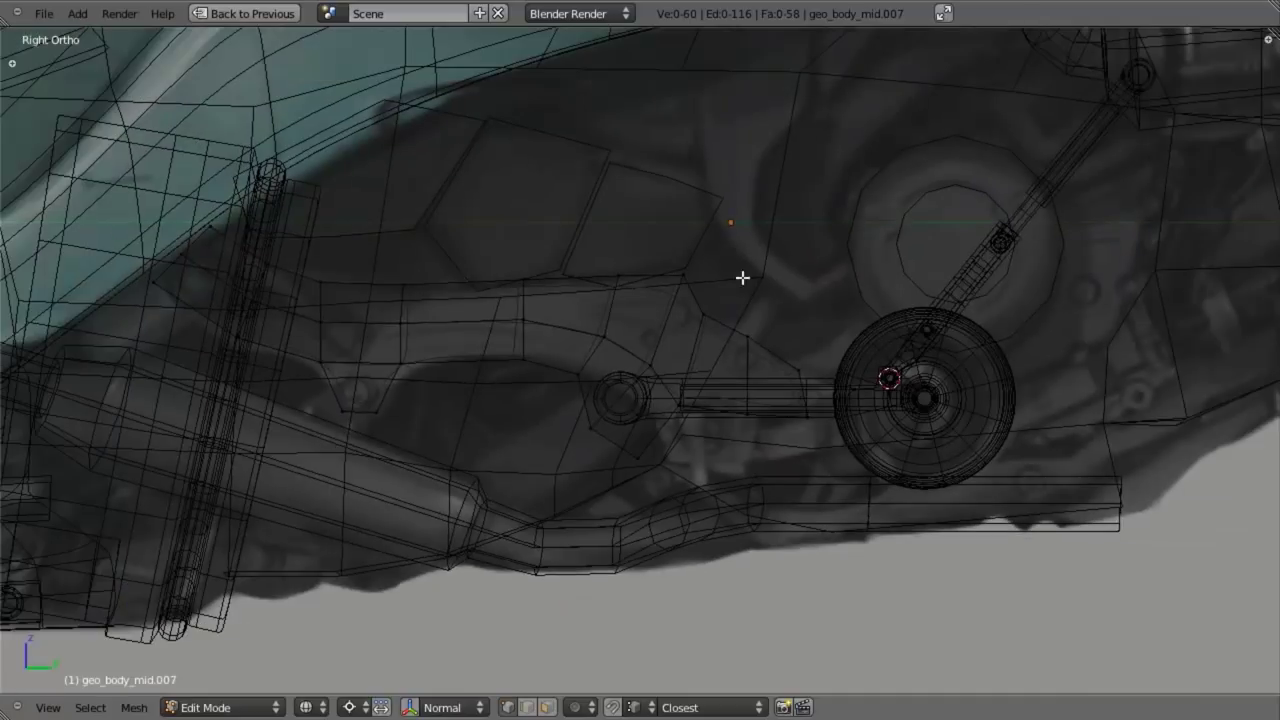
scroll(751, 347, up, 3)
key(ctrl+r)
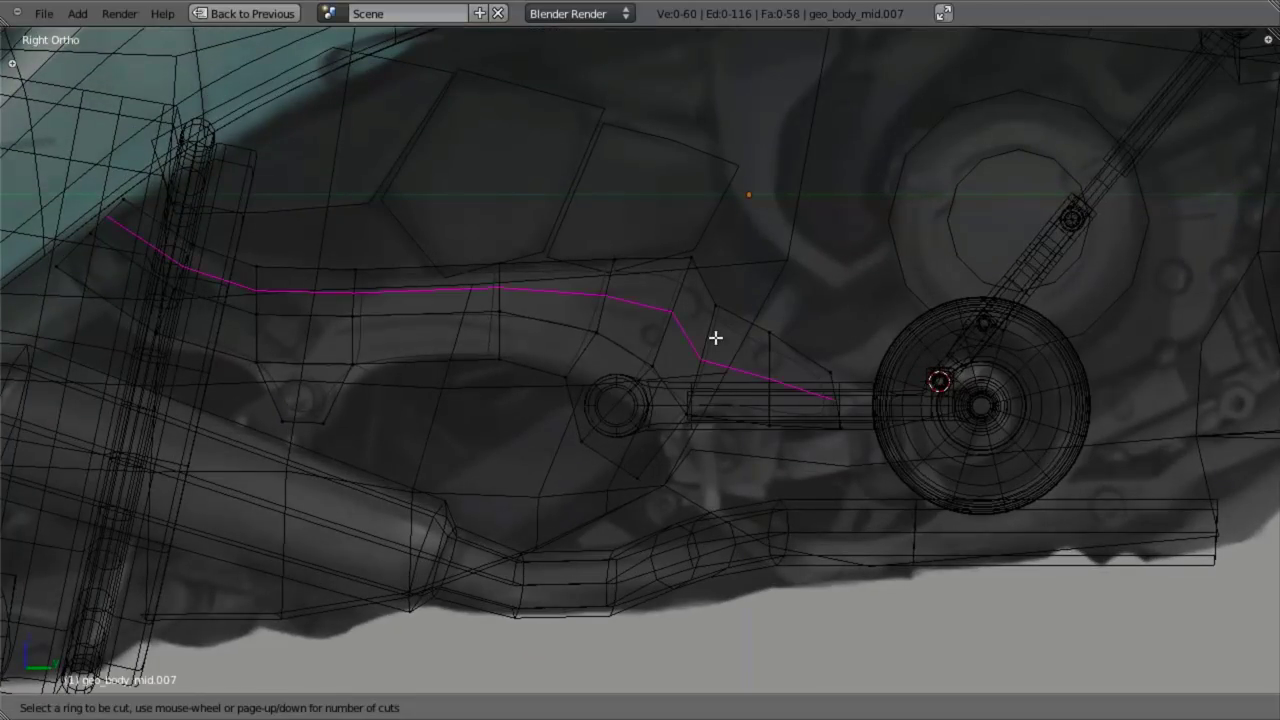
click(716, 337)
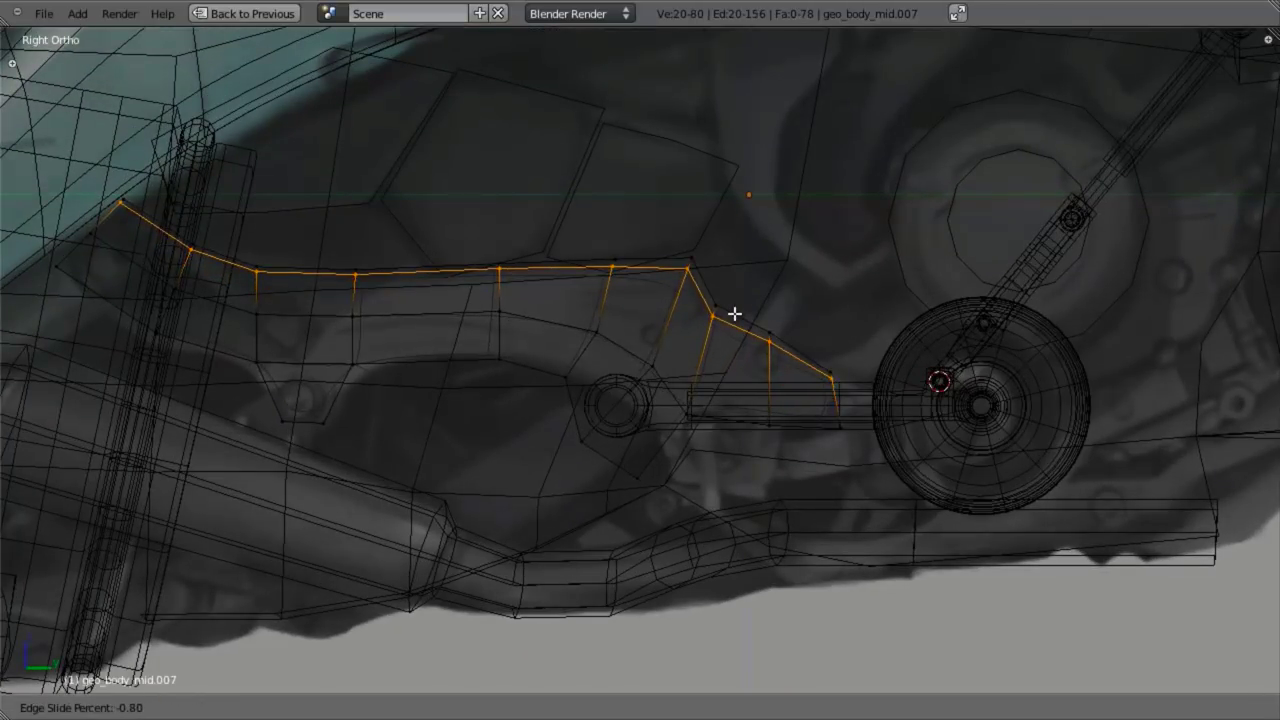
click(732, 318)
Step: Add an edge loop close to the panel's lower border and another just ahead of the rear extension, behind the strut ring
scroll(732, 300, up, 3)
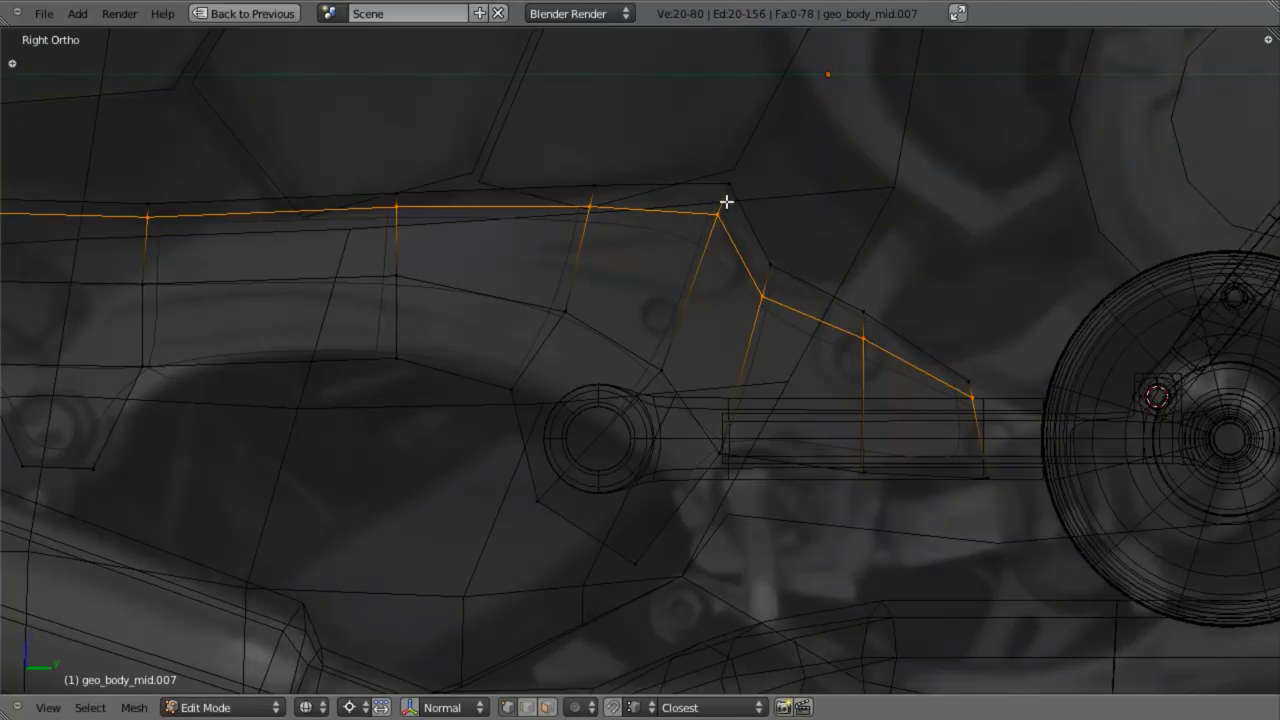
key(ctrl+r)
click(610, 416)
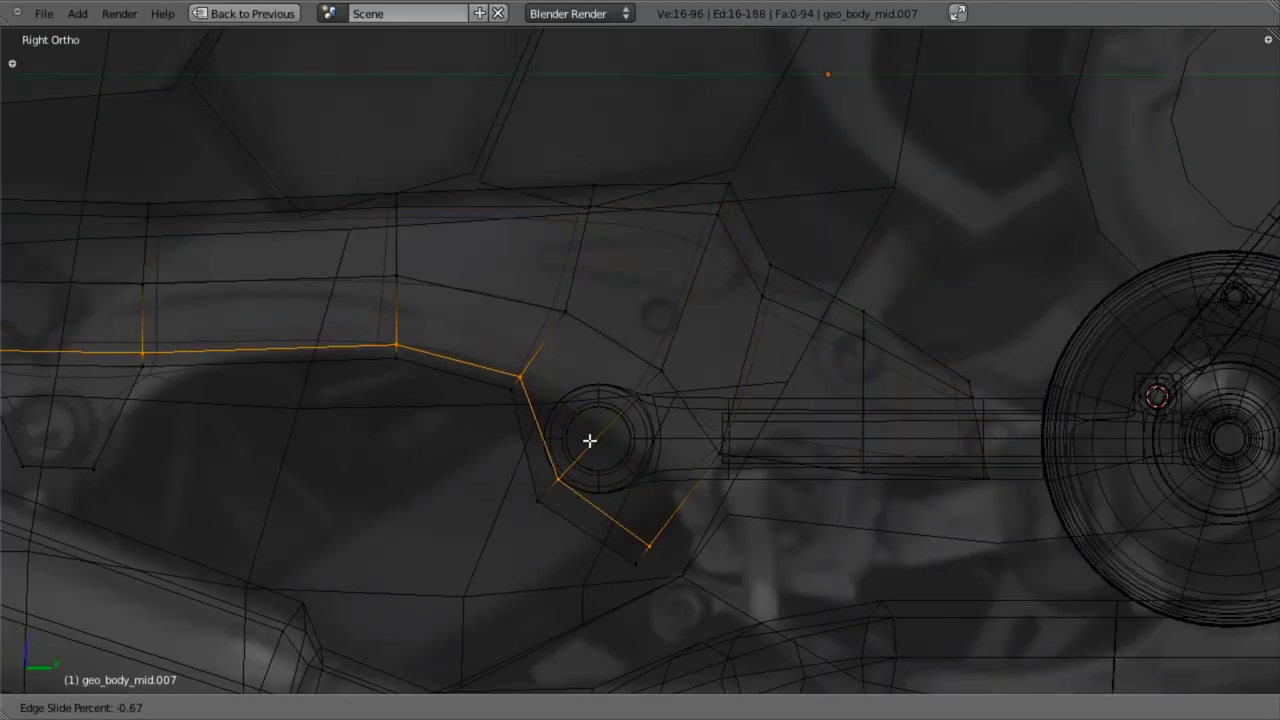
click(668, 444)
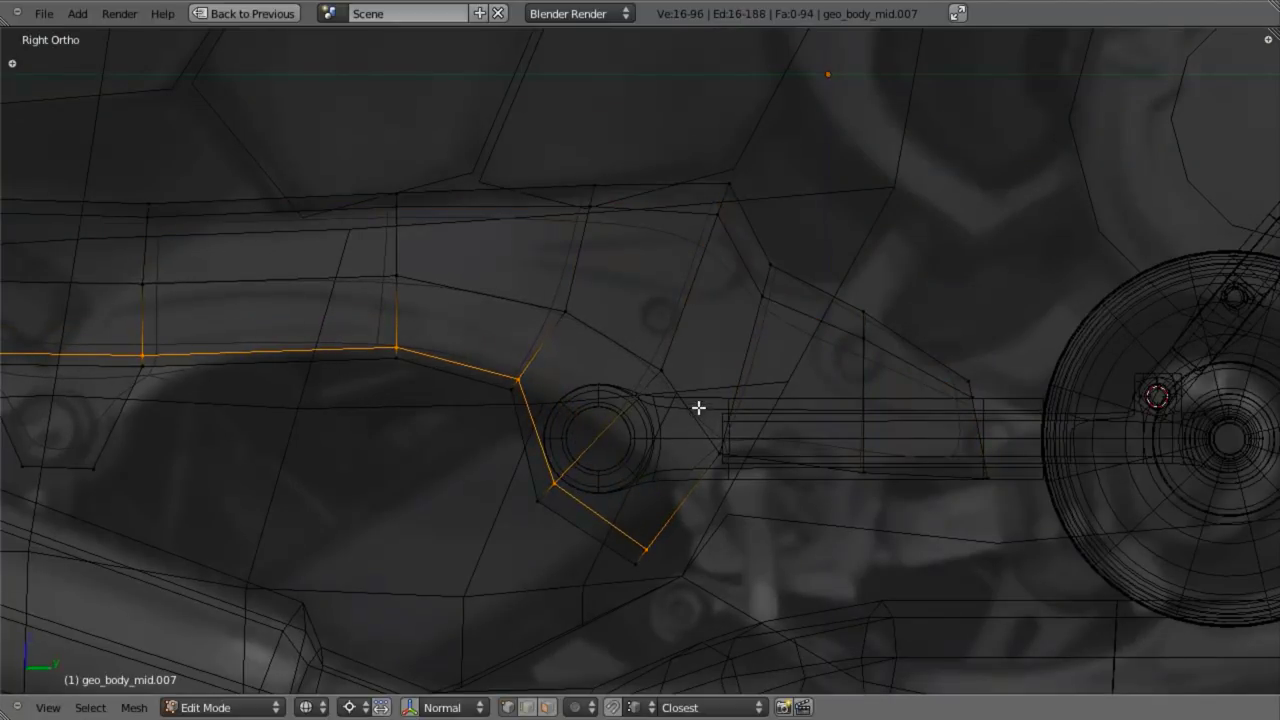
key(ctrl+r)
click(698, 408)
click(712, 433)
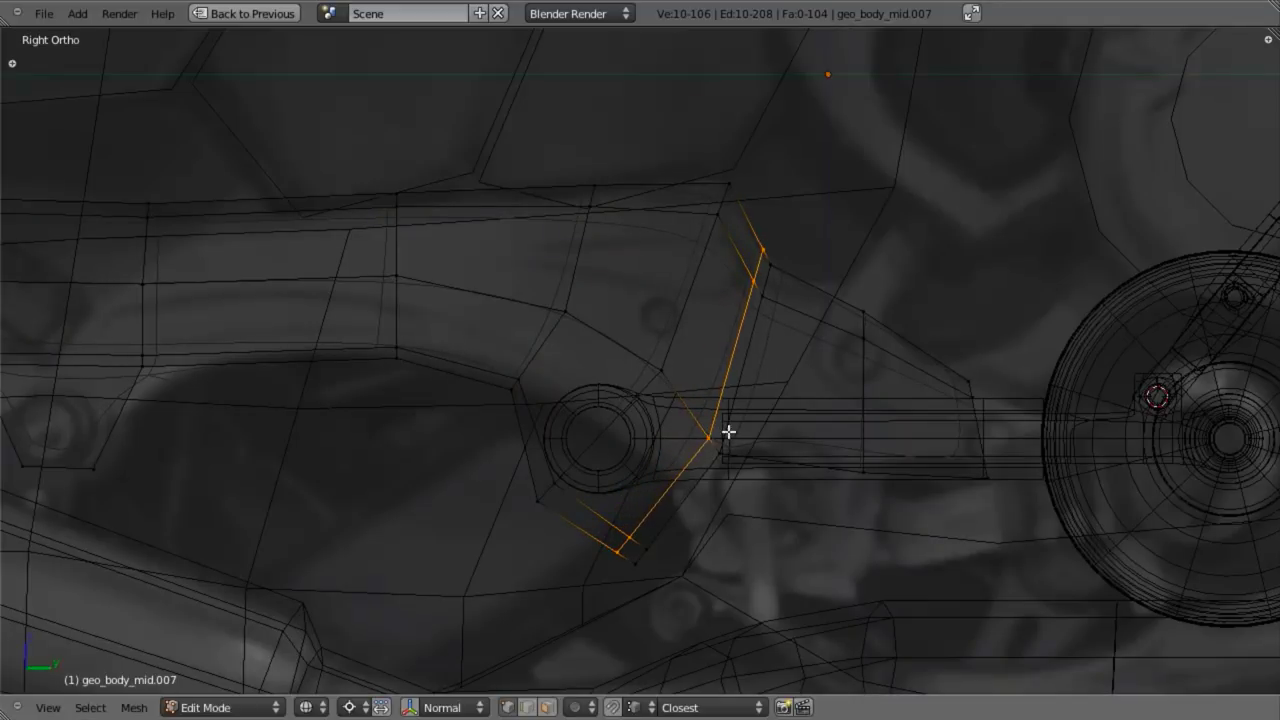
Step: Add an edge loop just above the panel's middle row and another close to the rear end of the extension
key(ctrl+r)
click(743, 375)
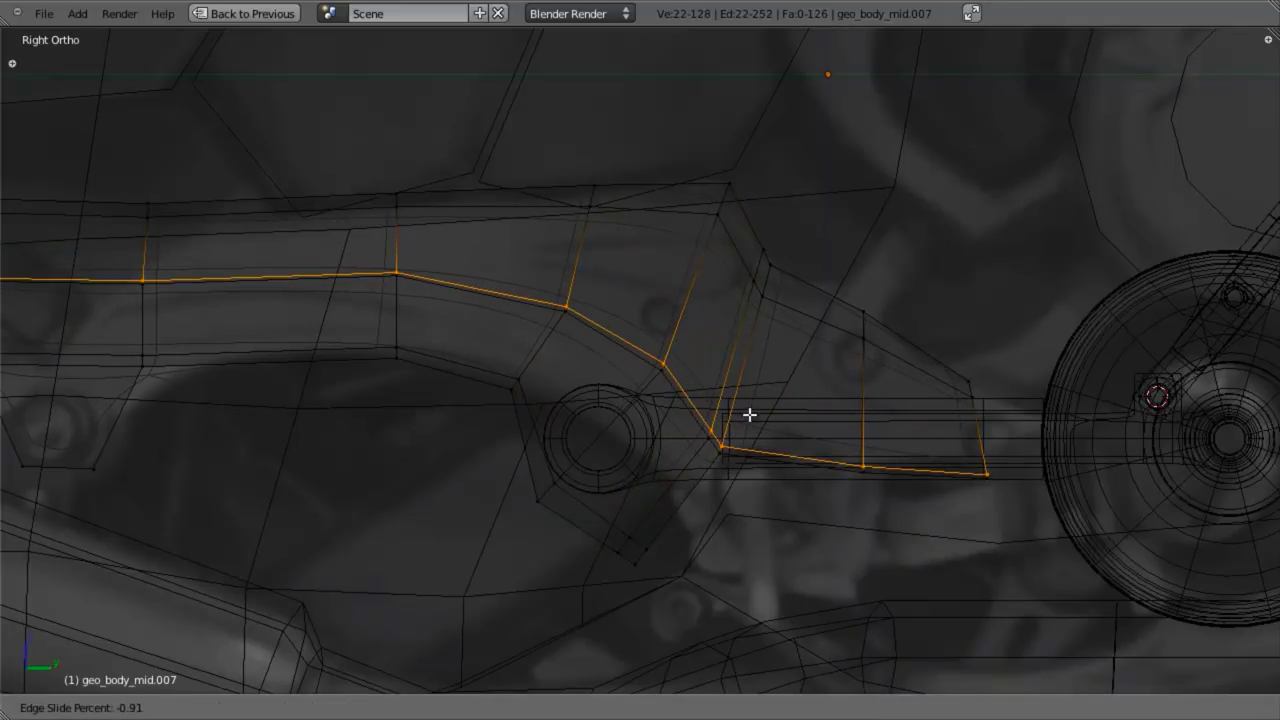
click(751, 410)
key(ctrl+r)
click(959, 469)
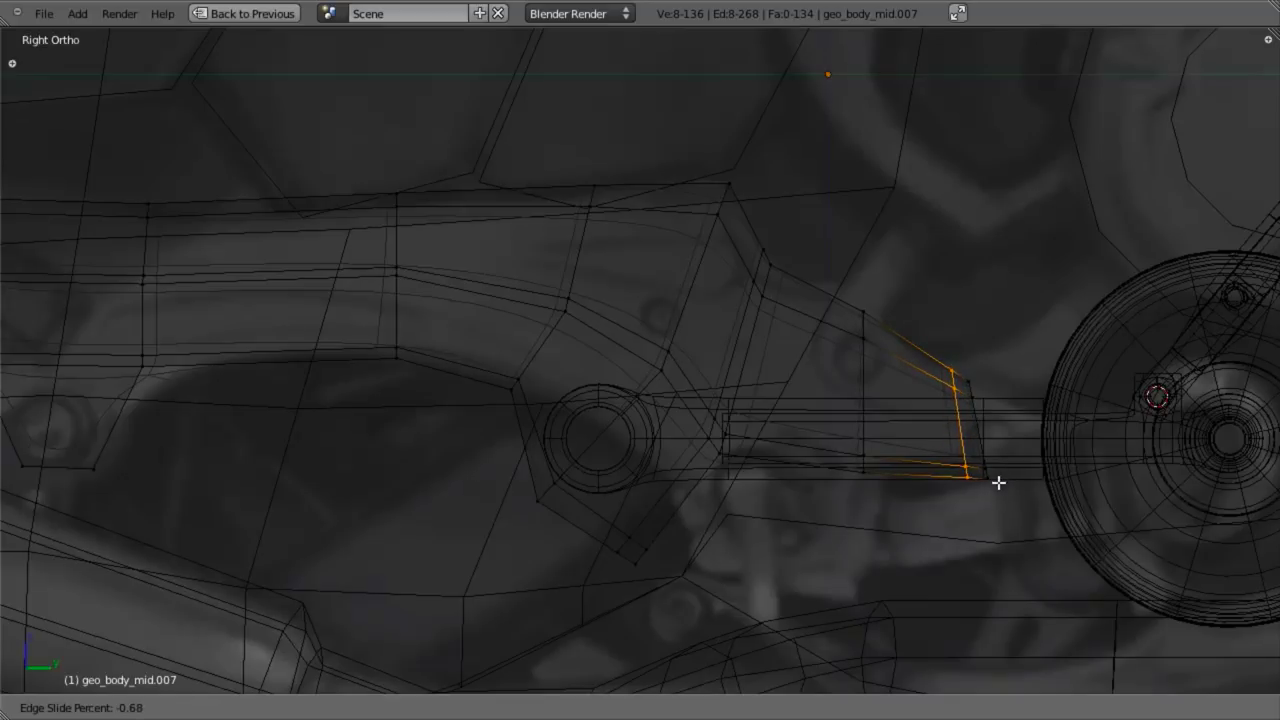
click(998, 483)
Step: Move the vertices at the panel's front end forward and up so they tuck behind the teal hull
scroll(434, 380, down, 3)
shift+middle_drag(434, 380, 737, 431)
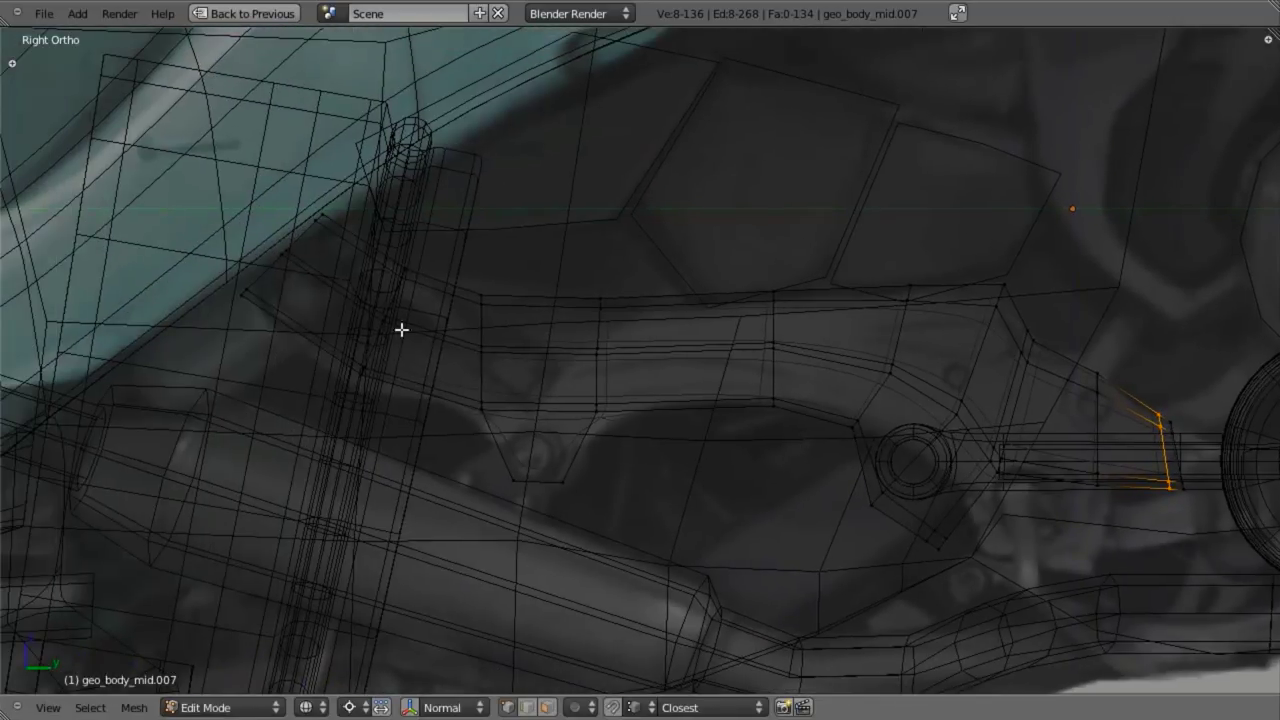
drag(247, 263, 380, 386)
key(g)
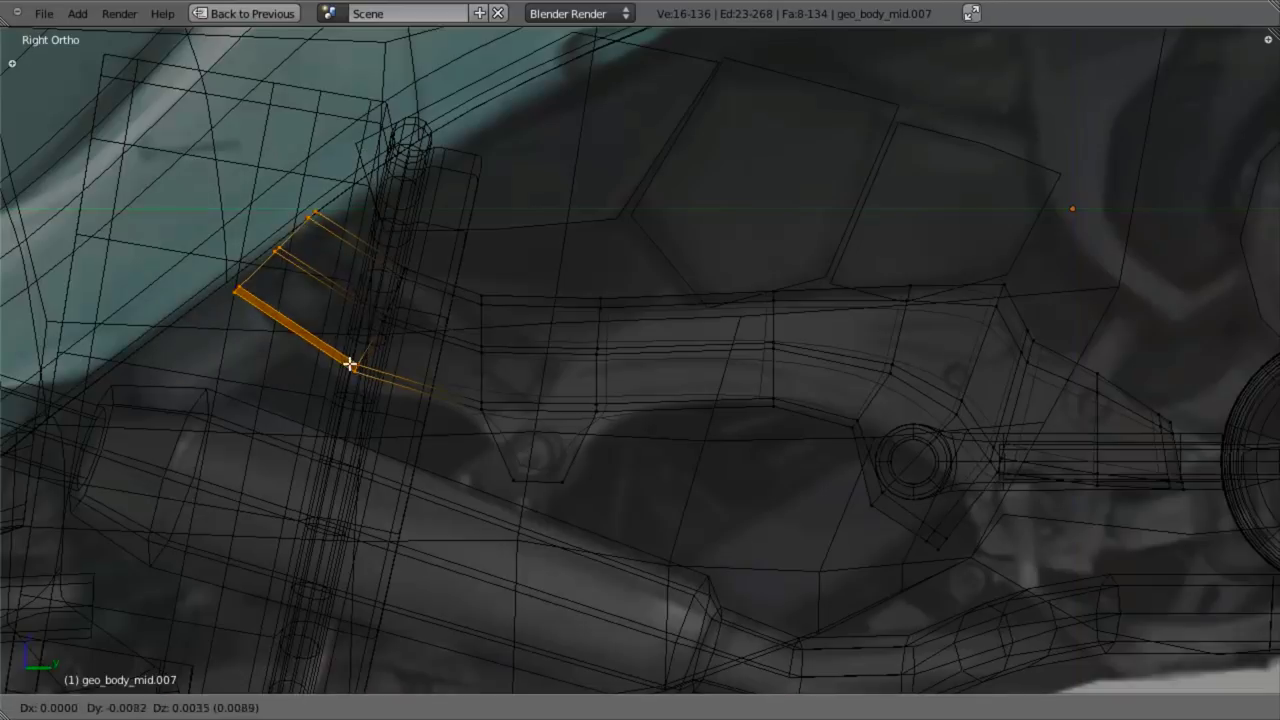
right_click(343, 360)
key(b)
middle_drag(325, 345, 424, 471)
key(g)
click(350, 380)
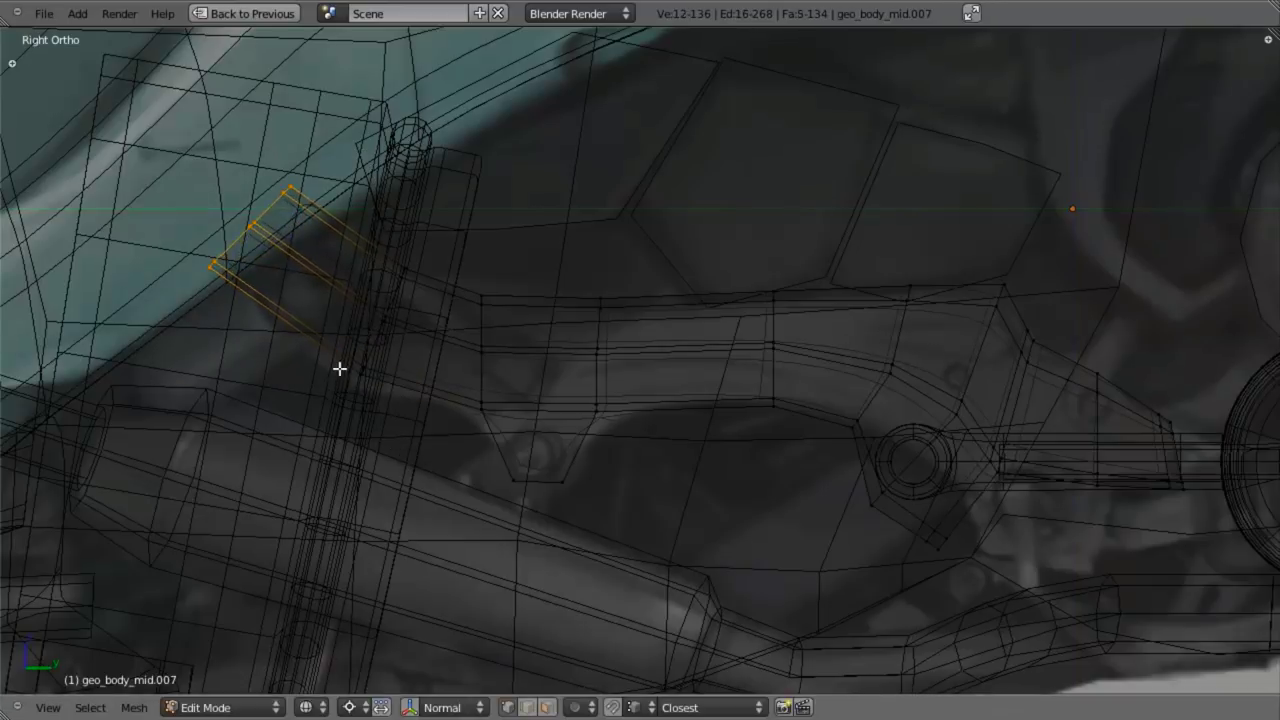
Step: Delete the faces capping the panel's front end
key(z)
key(z)
key(x)
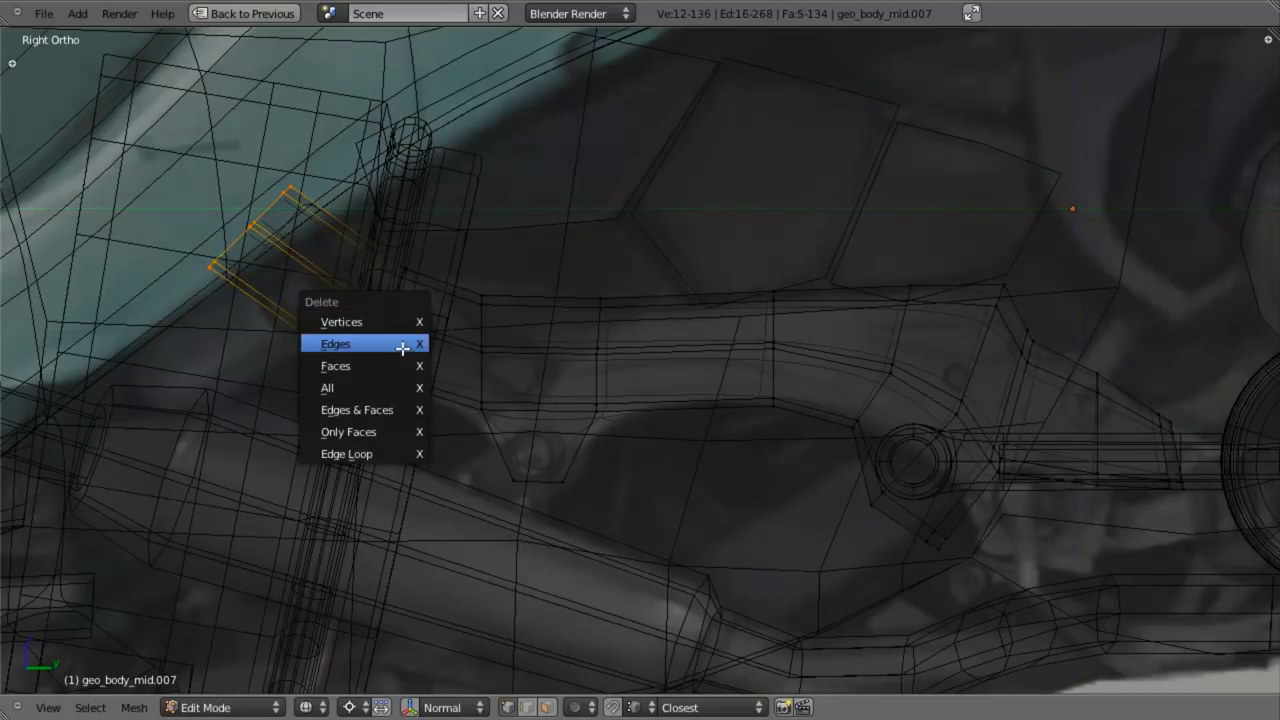
click(404, 366)
Step: Add two vertical edge loops across the small front bracket, one close to its front side and one close to its rear side
shift+middle_drag(563, 382, 544, 380)
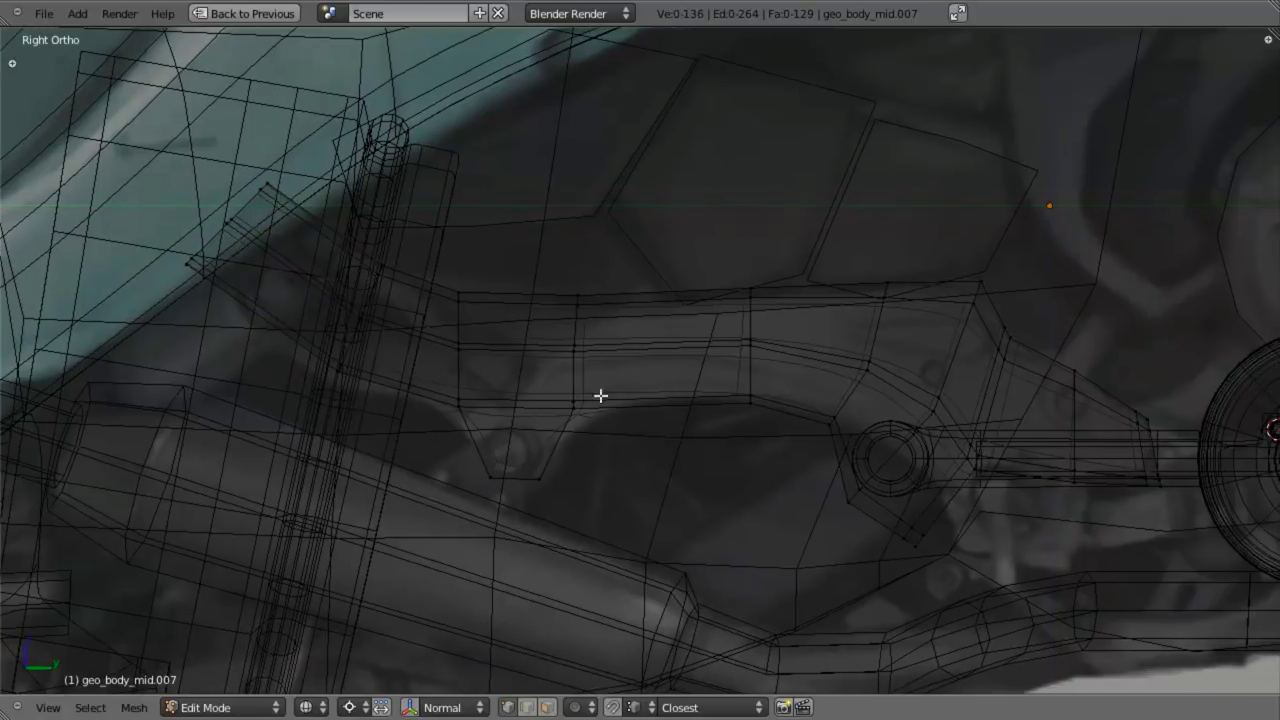
scroll(494, 416, up, 3)
key(ctrl+r)
click(368, 430)
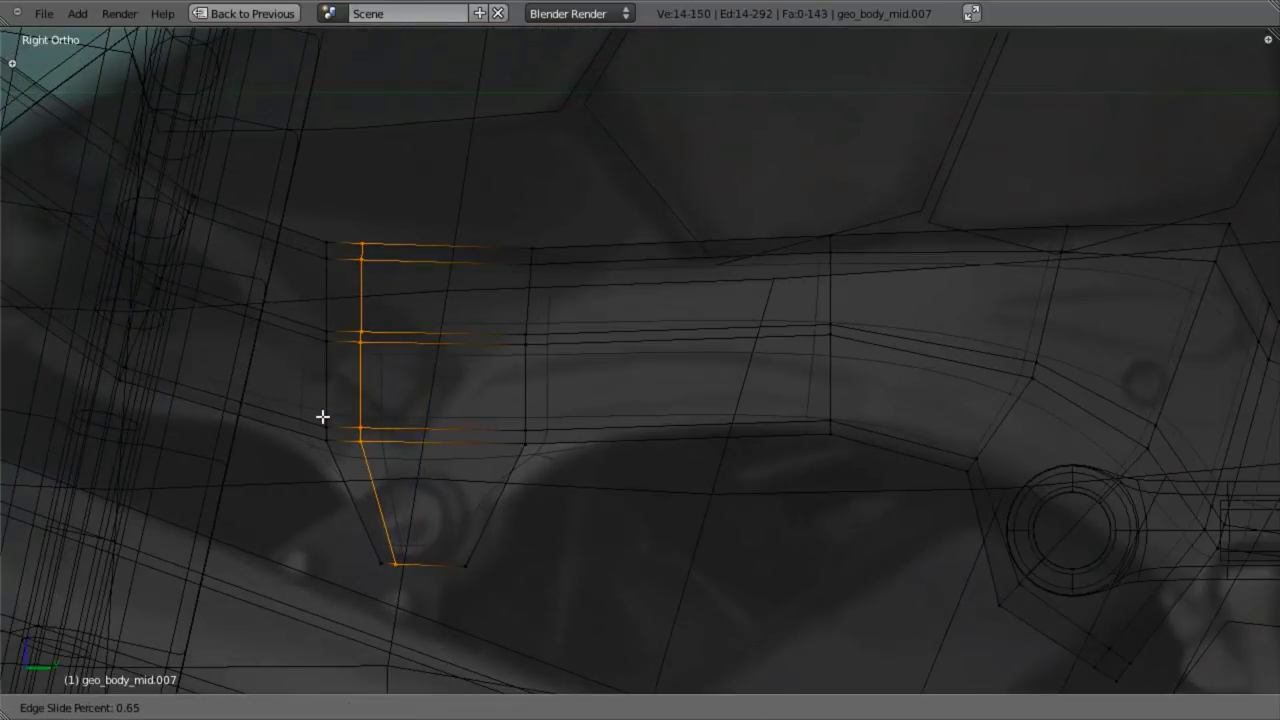
click(311, 406)
key(ctrl+r)
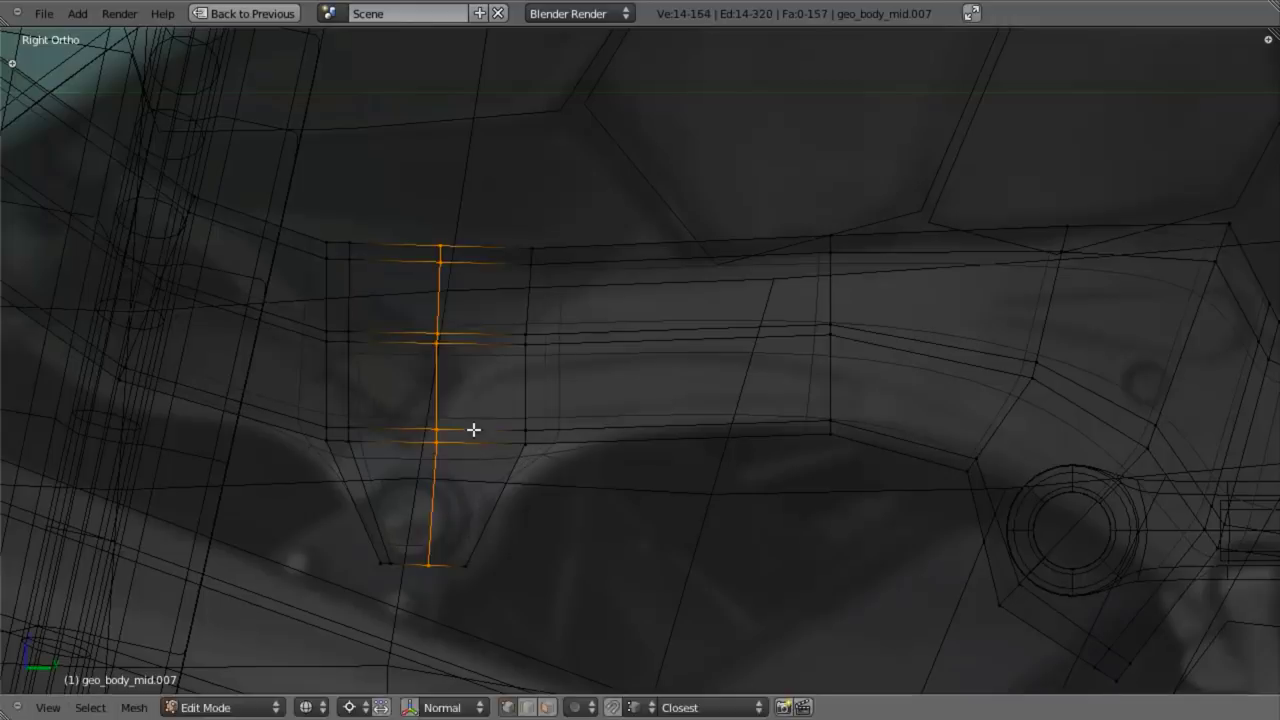
click(474, 432)
click(521, 486)
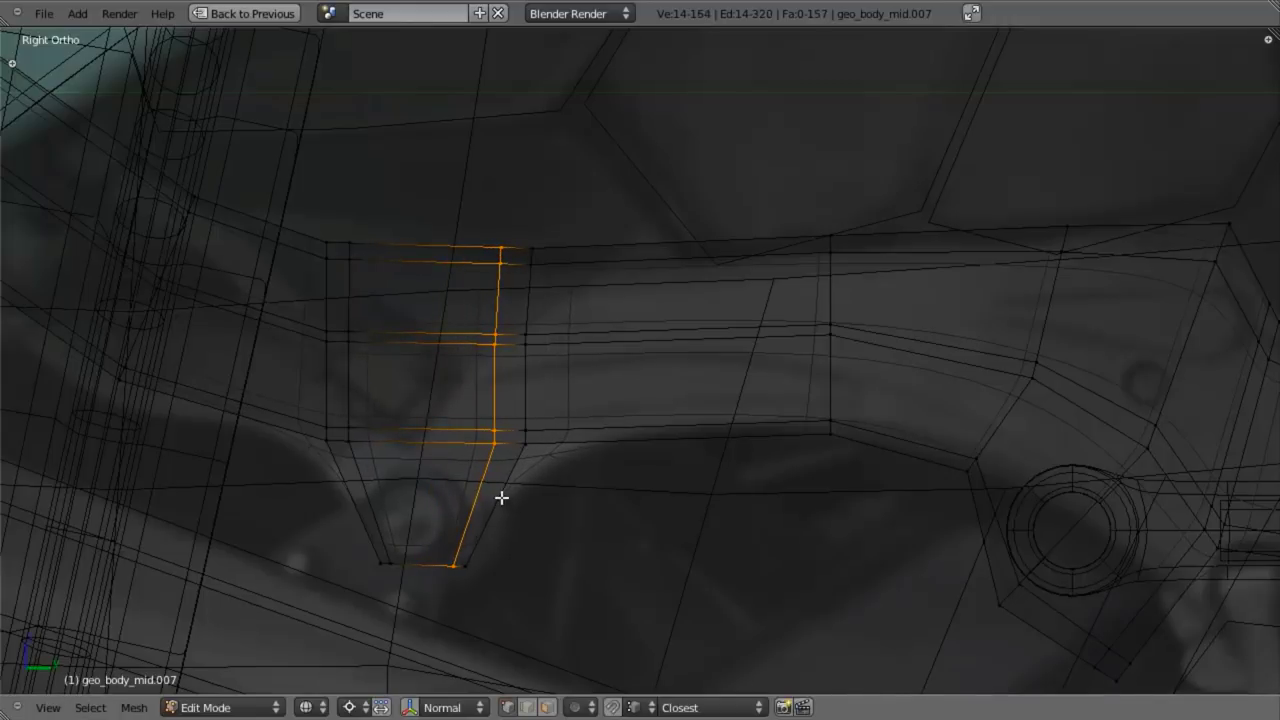
Step: Add a horizontal edge loop close to the lower edge of the small front bracket
key(ctrl+r)
click(503, 496)
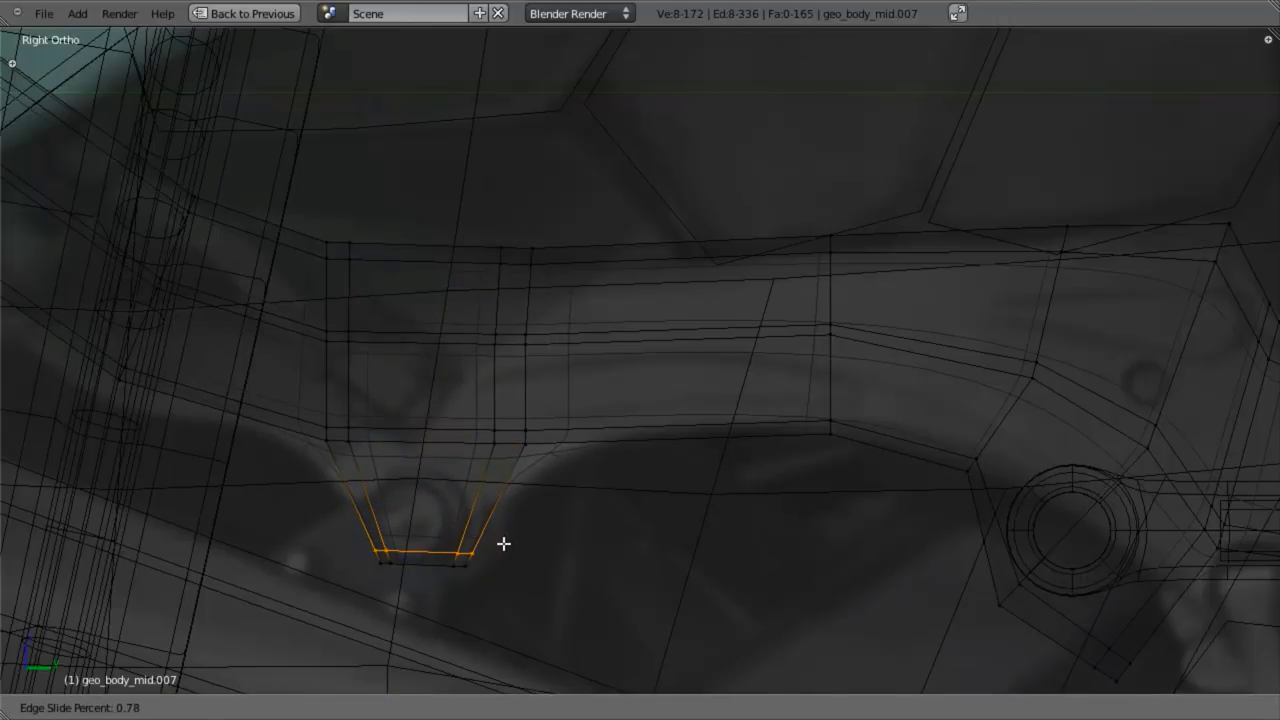
click(503, 543)
Step: Switch to face selection and lasso the panel's inner side faces from the front end to the strut ring, leaving the border strips out
key(ctrl+Tab)
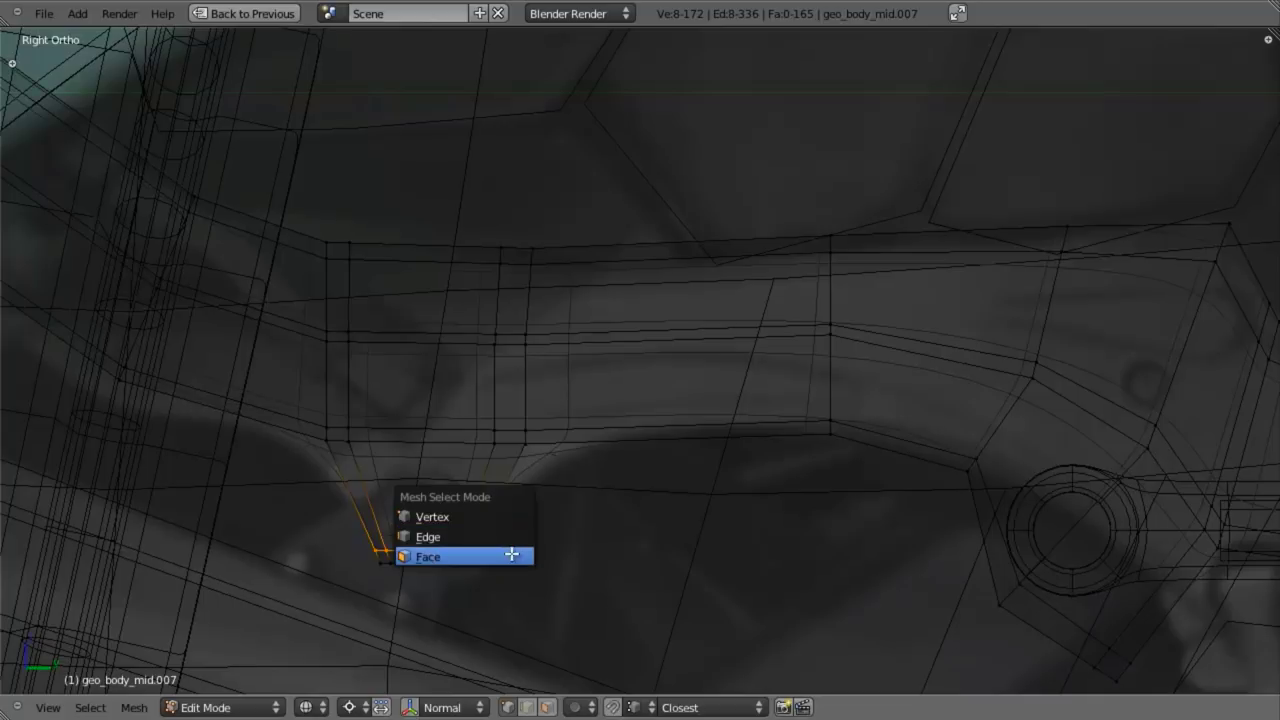
click(510, 553)
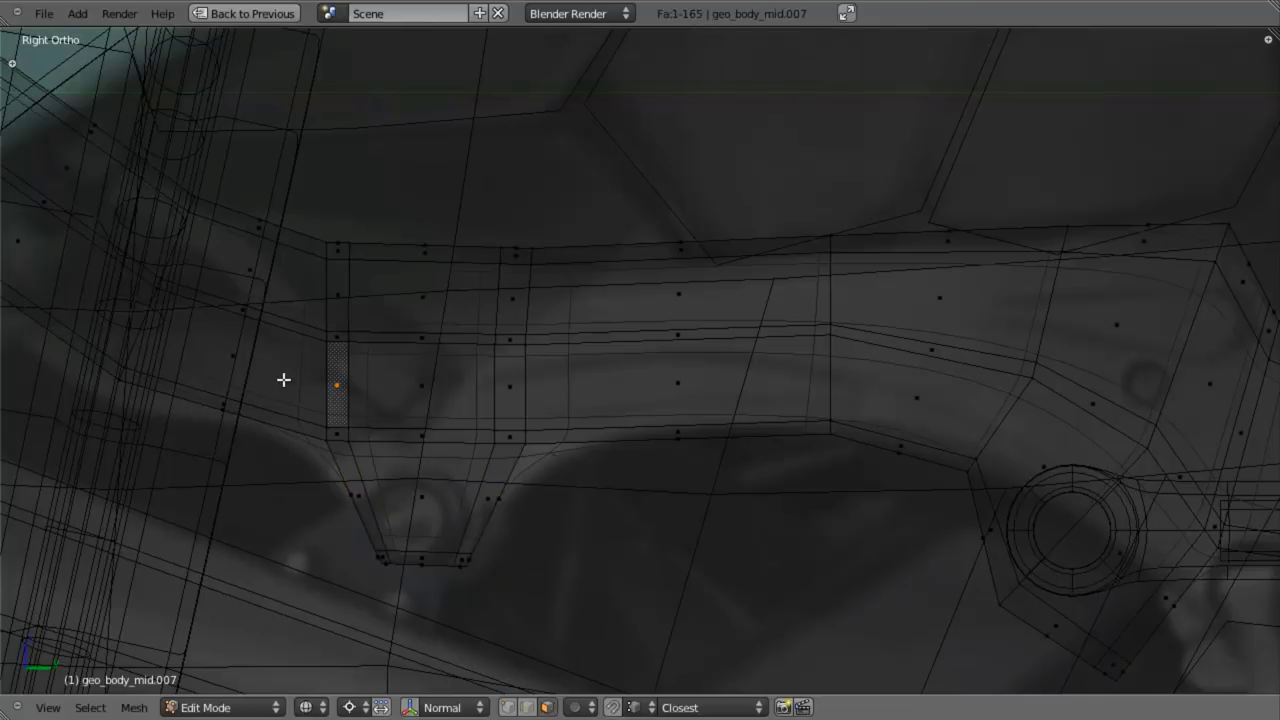
key(z)
scroll(380, 390, down, 3)
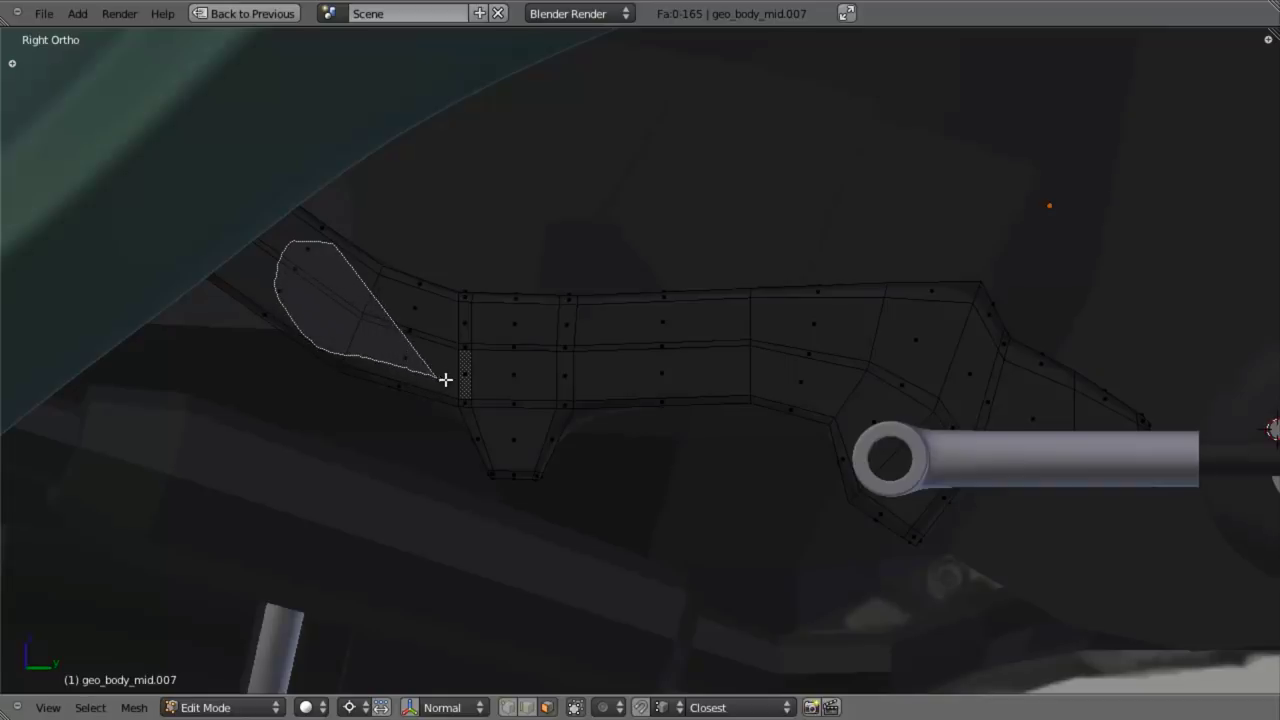
mouse_move(501, 448)
ctrl+mouse_down()
mouse_move(557, 391)
mouse_move(649, 383)
mouse_move(796, 383)
mouse_move(875, 450)
mouse_move(954, 440)
mouse_move(987, 366)
mouse_move(920, 317)
mouse_move(613, 321)
ctrl+mouse_up()
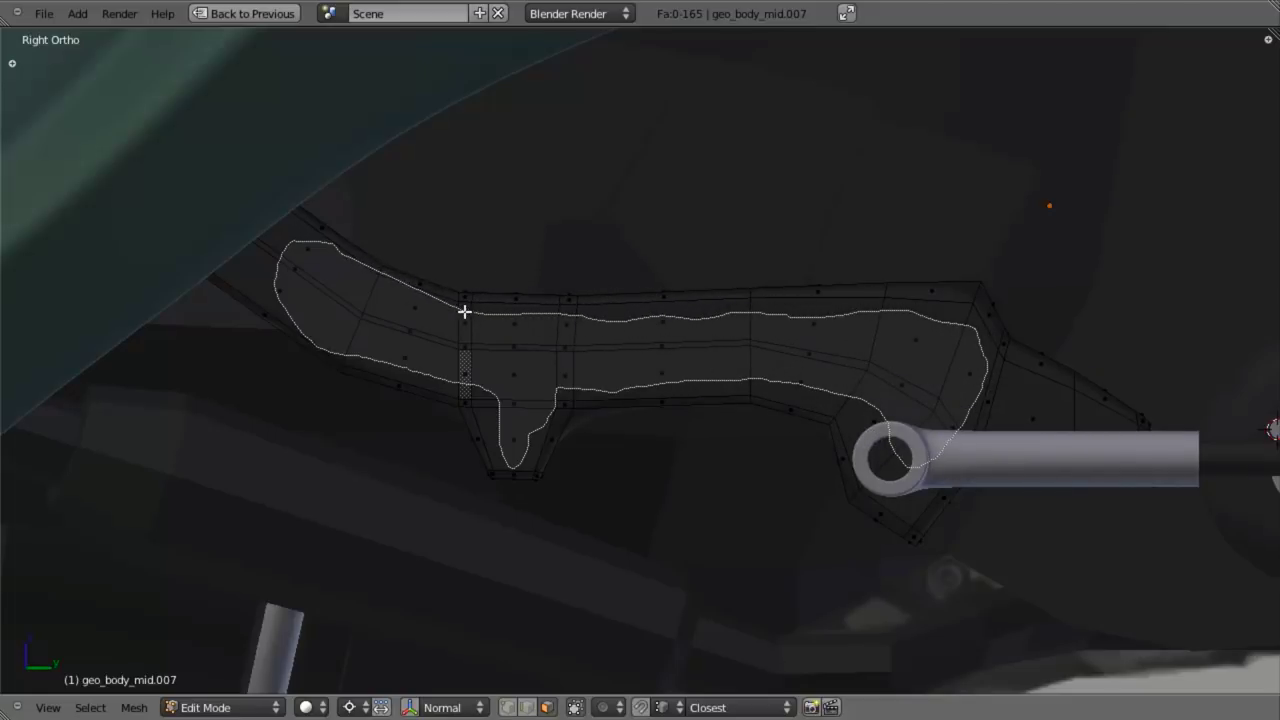
ctrl+drag(410, 300, 412, 302)
Step: Extend the selection with the inner faces of the rear extension behind the strut ring
scroll(452, 350, up, 3)
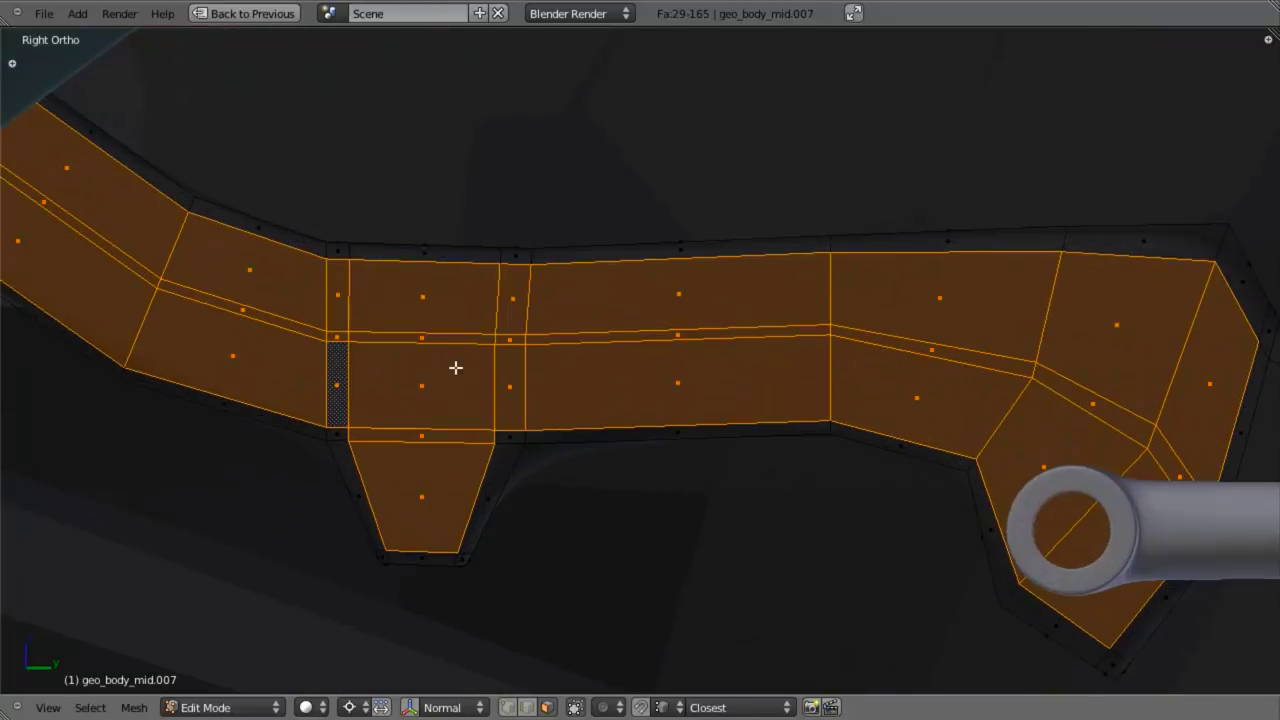
shift+middle_drag(1055, 488, 703, 349)
scroll(705, 350, up, 2)
key(z)
shift+middle_drag(845, 390, 556, 412)
key(b)
key(Escape)
key(z)
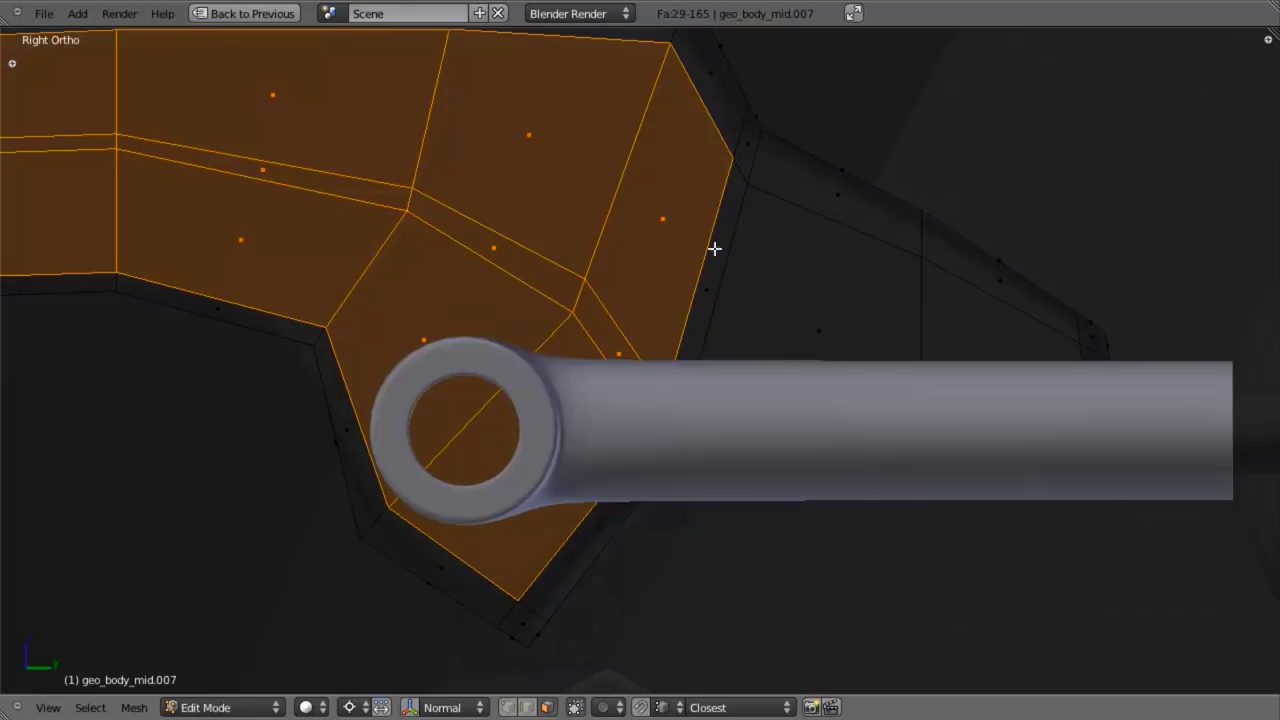
mouse_move(714, 249)
ctrl+mouse_down()
mouse_move(800, 363)
mouse_move(989, 414)
mouse_move(958, 334)
ctrl+mouse_up()
key(z)
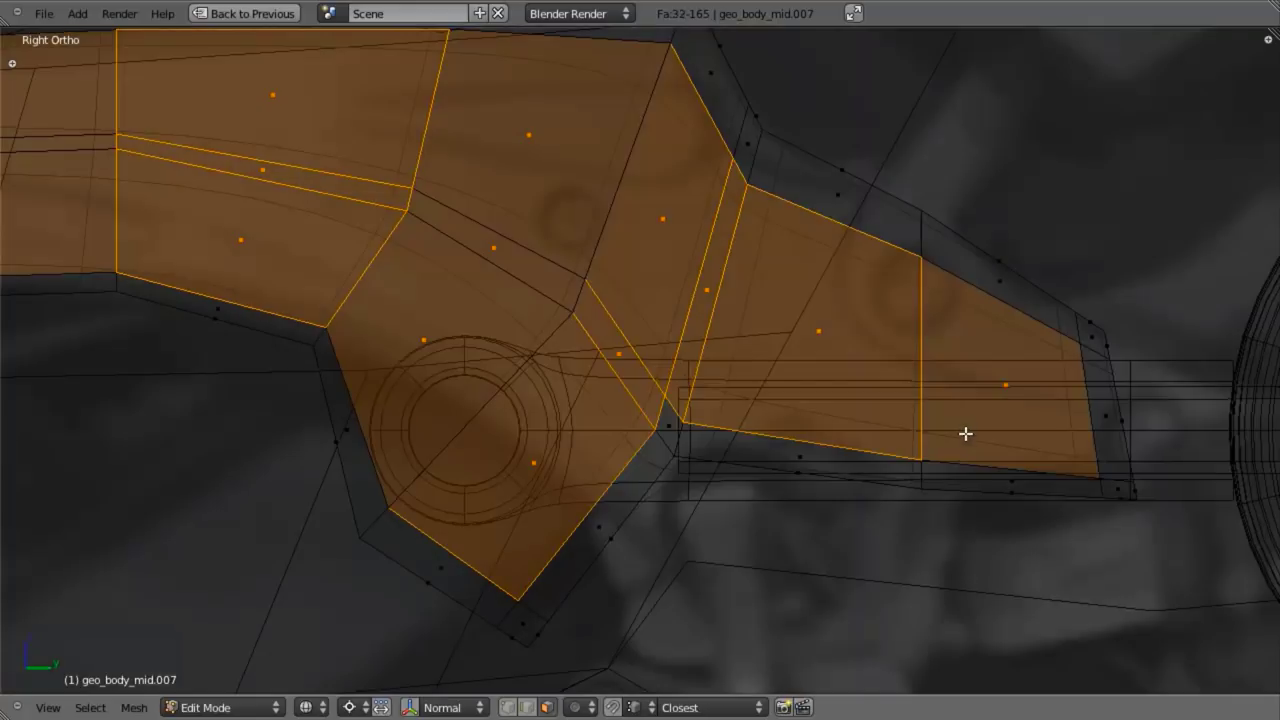
Step: Extrude the selected inner faces inward about 0.011 along their normals to form a recess in the panel
scroll(966, 441, down, 1)
shift+middle_drag(842, 418, 696, 343)
mouse_move(696, 343)
middle_down()
mouse_move(665, 313)
mouse_move(660, 343)
mouse_move(700, 389)
middle_up()
key(z)
key(KP_3)
scroll(640, 294, down, 3)
mouse_move(659, 169)
shift+middle_down()
mouse_move(569, 443)
mouse_move(833, 473)
shift+middle_up()
shift+middle_drag(505, 417, 643, 427)
key(z)
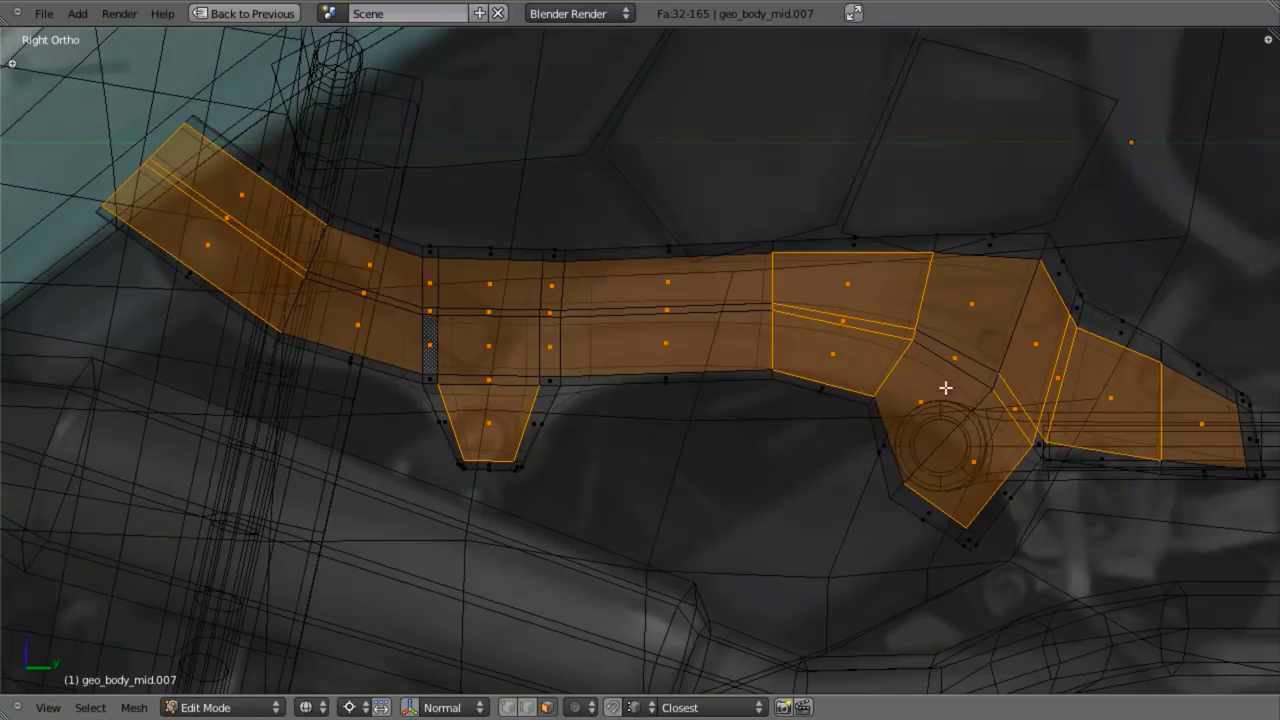
mouse_move(945, 387)
middle_down()
mouse_move(923, 423)
mouse_move(429, 380)
mouse_move(471, 409)
mouse_move(501, 311)
middle_up()
key(z)
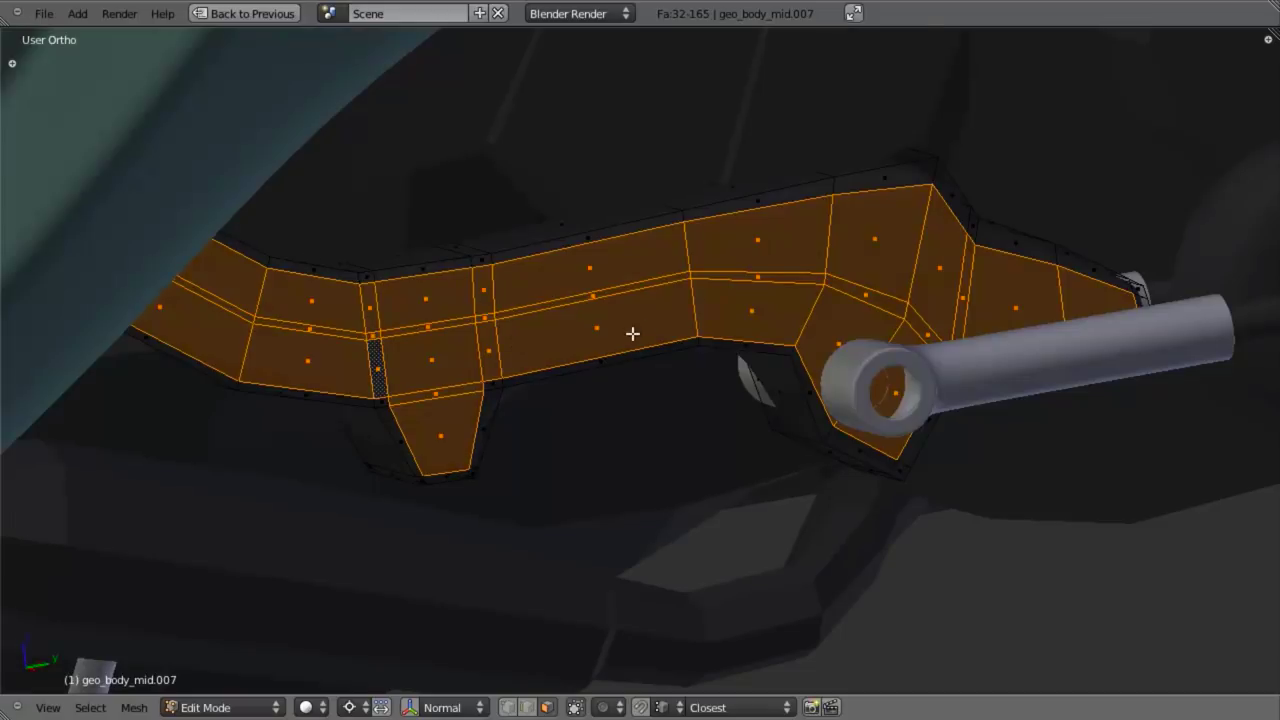
middle_drag(632, 333, 711, 330)
key(e)
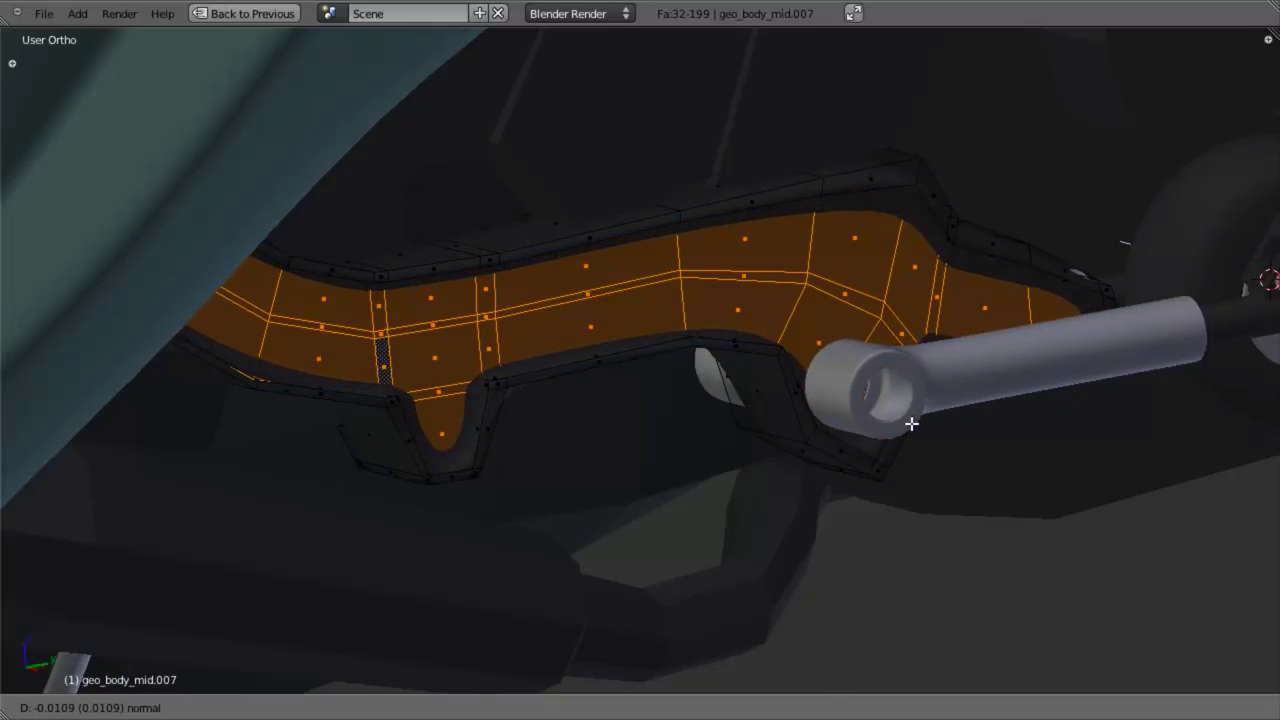
click(911, 423)
Step: Switch to vertex selection and clear the selection of the recessed side faces
key(z)
middle_drag(709, 392, 697, 366)
key(z)
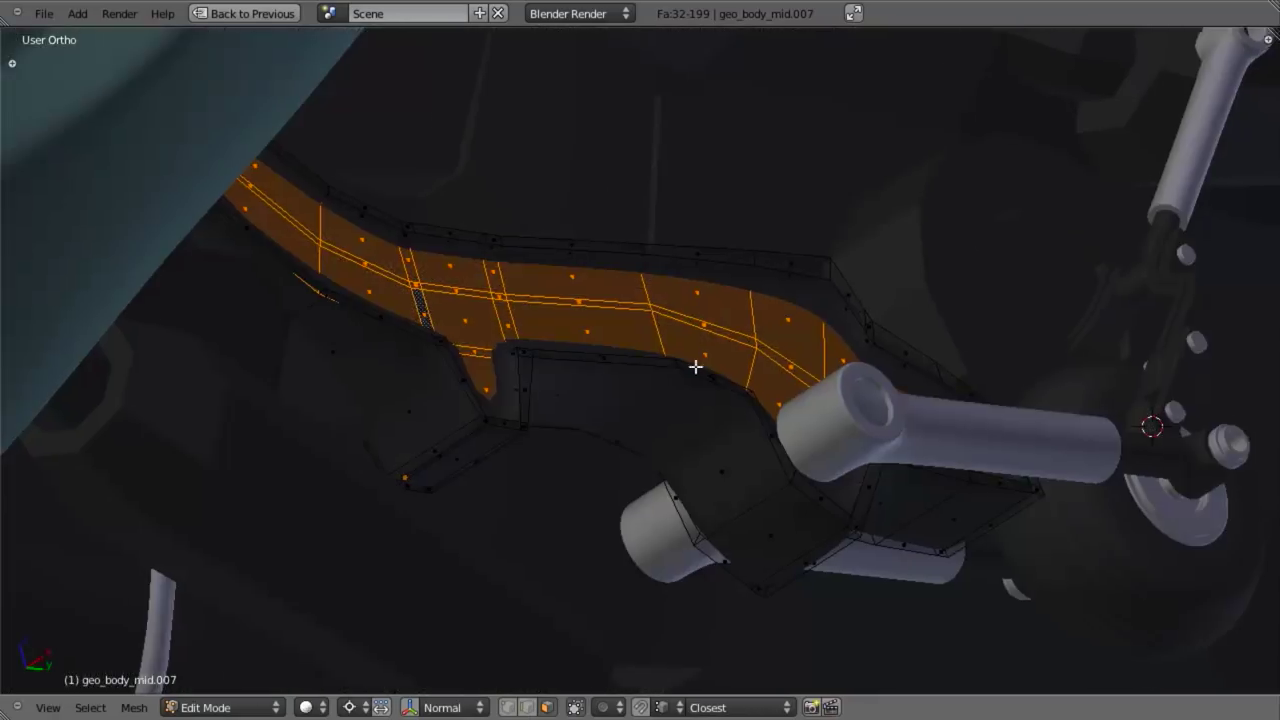
scroll(697, 366, up, 4)
key(ctrl+Tab)
click(670, 346)
key(z)
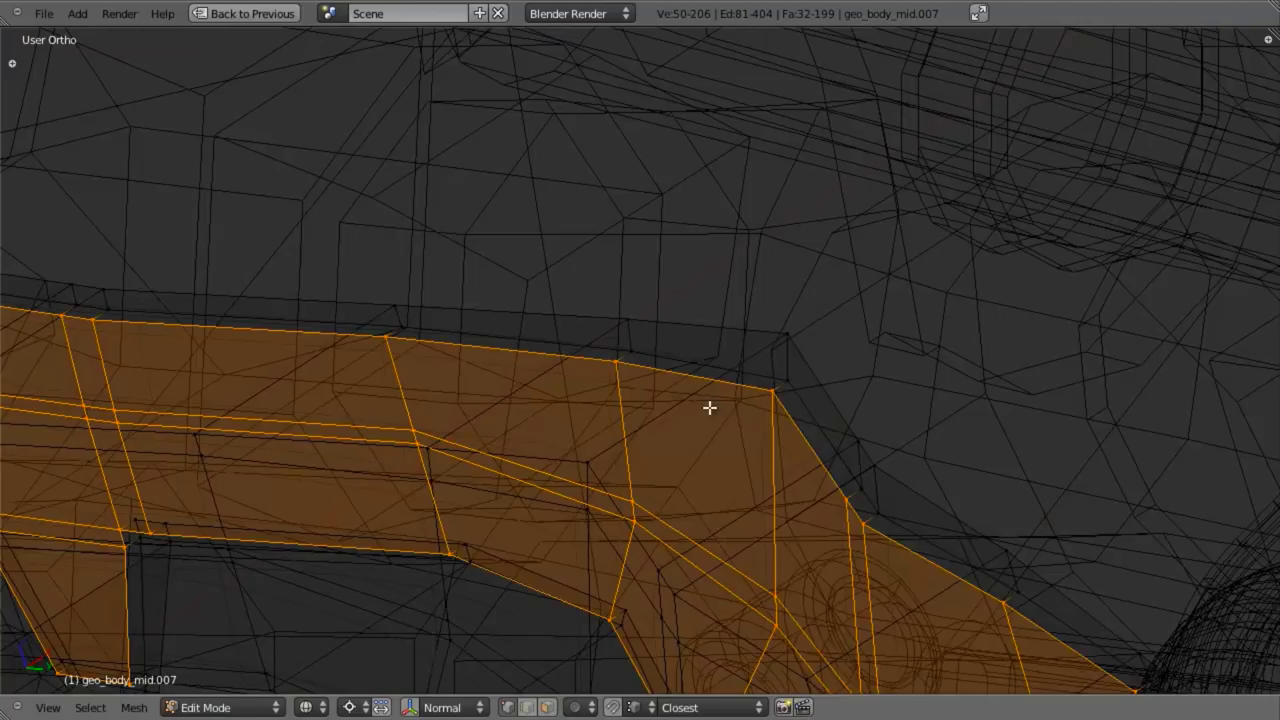
middle_drag(709, 409, 763, 380)
key(a)
Step: Try to add an edge loop following the panel's outline near the upper rear corner
key(ctrl+r)
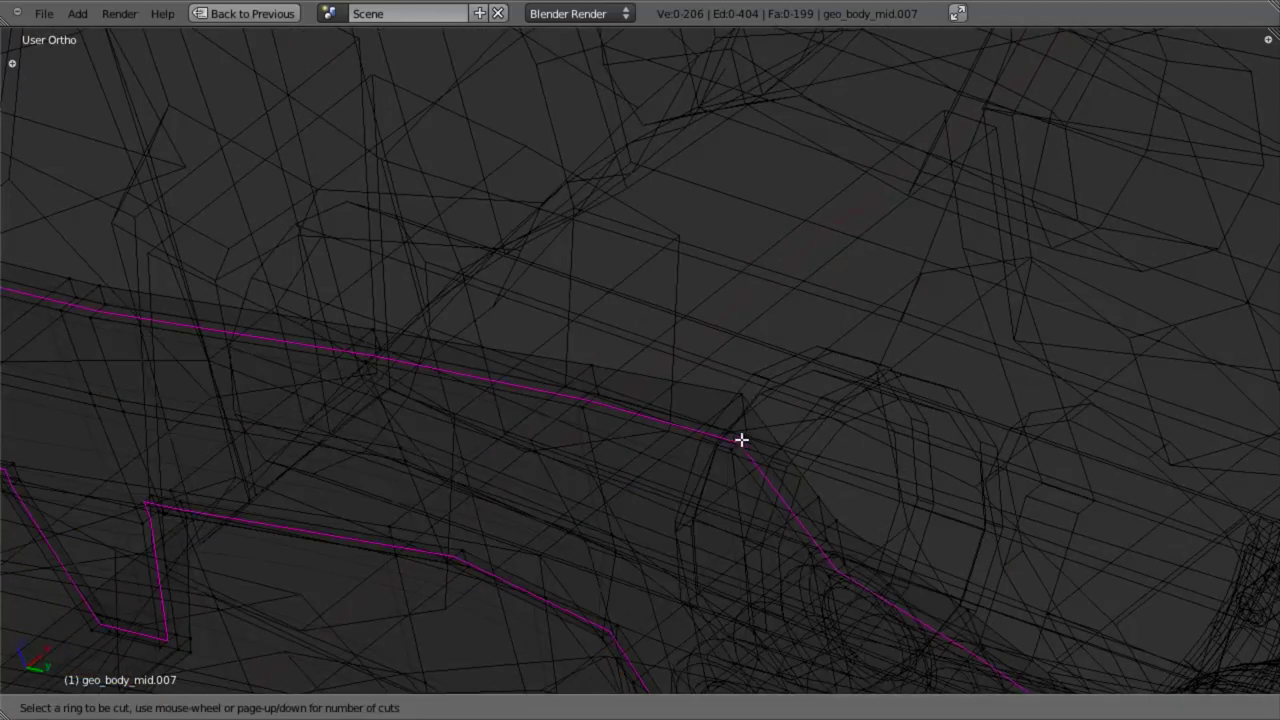
click(742, 416)
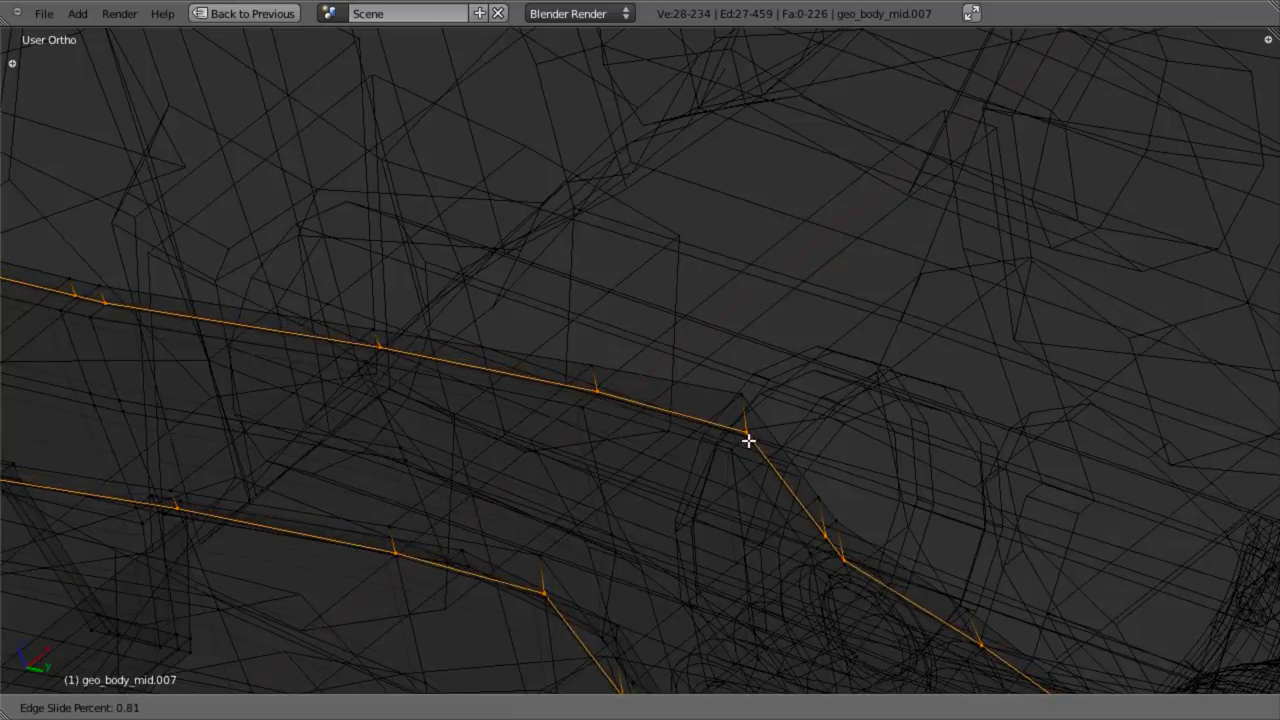
click(748, 440)
key(ctrl+z)
scroll(637, 426, down, 3)
key(z)
mouse_move(637, 426)
middle_down()
mouse_move(638, 437)
mouse_move(649, 420)
mouse_move(582, 483)
mouse_move(676, 489)
middle_up()
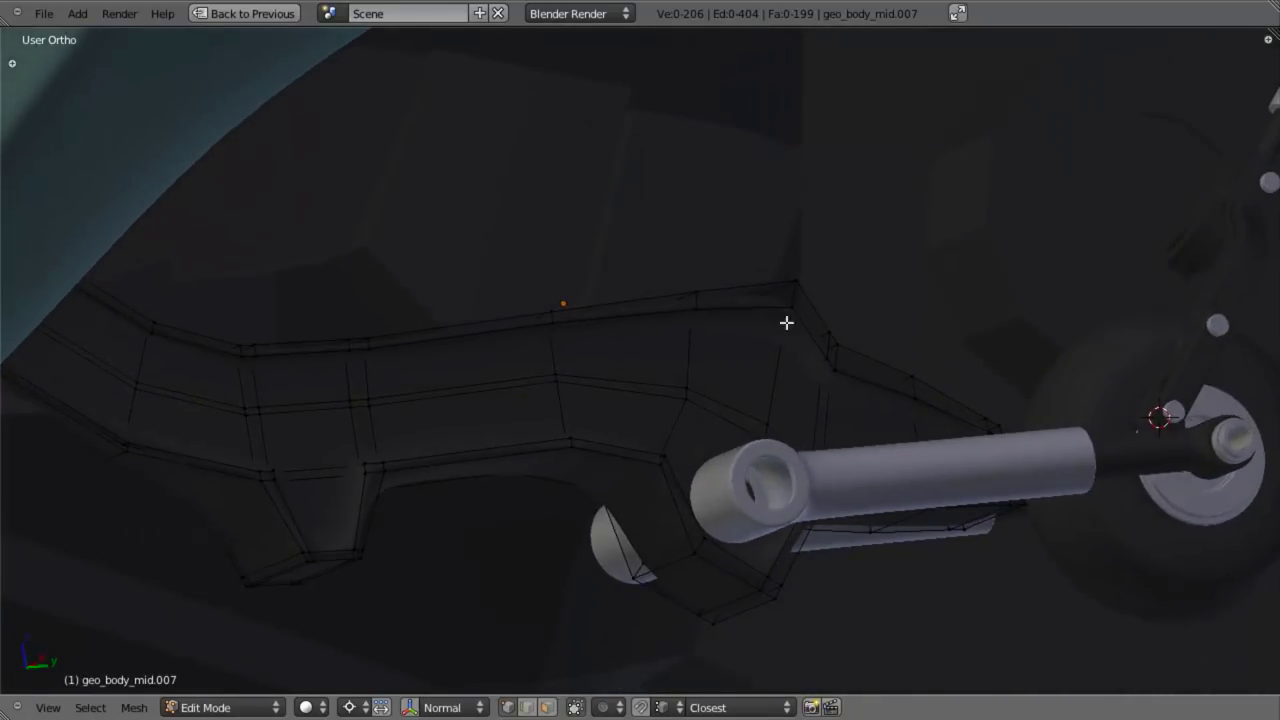
key(ctrl+r)
key(Escape)
key(ctrl+r)
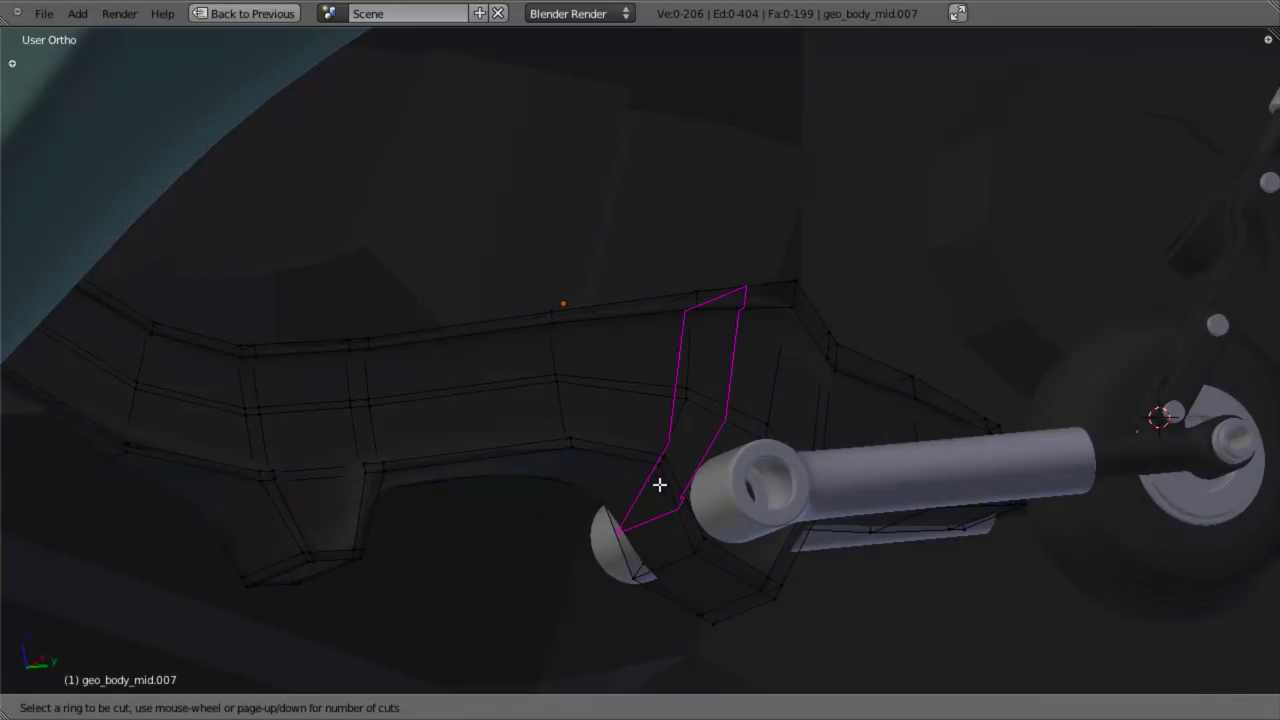
key(Escape)
Step: Add an edge loop around the panel's outer wall, slid close to the edge of the side face
middle_drag(672, 580, 629, 494)
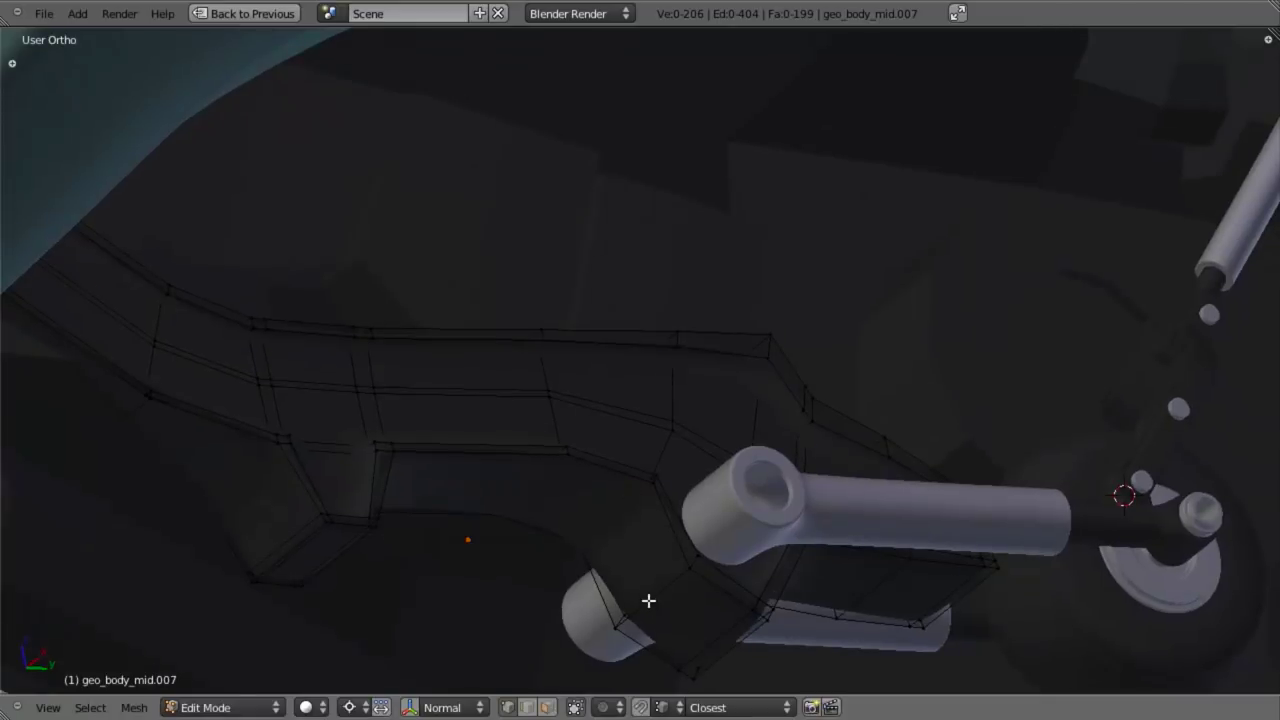
key(ctrl+r)
click(649, 600)
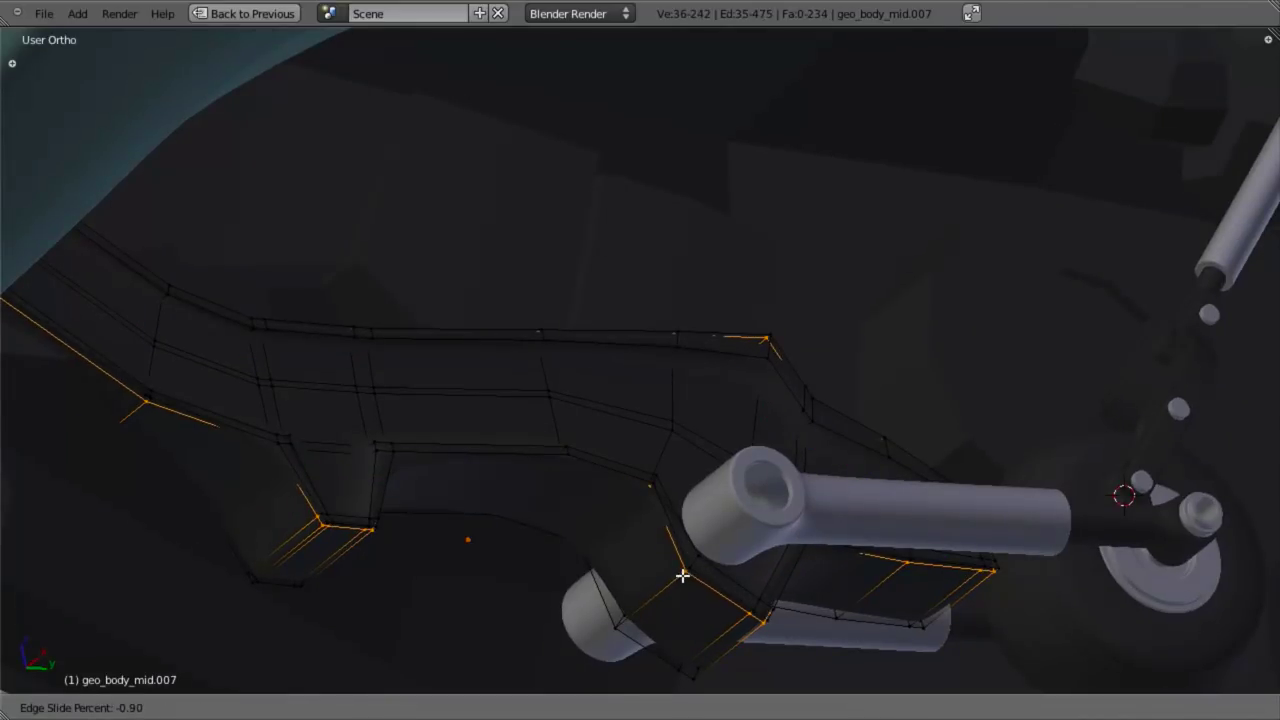
click(680, 564)
key(z)
scroll(780, 376, up, 2)
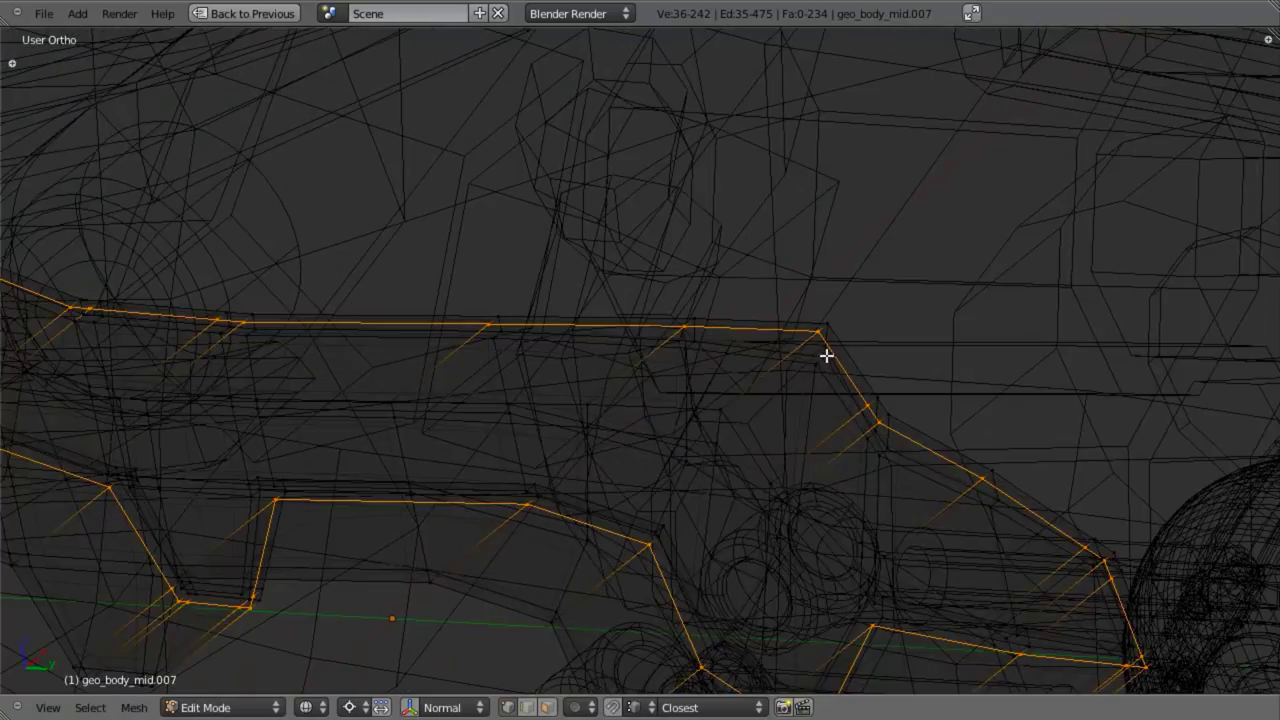
Step: Add an edge loop around the recess wall, close to the outer rim
key(z)
shift+middle_drag(833, 400, 560, 434)
scroll(560, 434, up, 3)
key(ctrl+r)
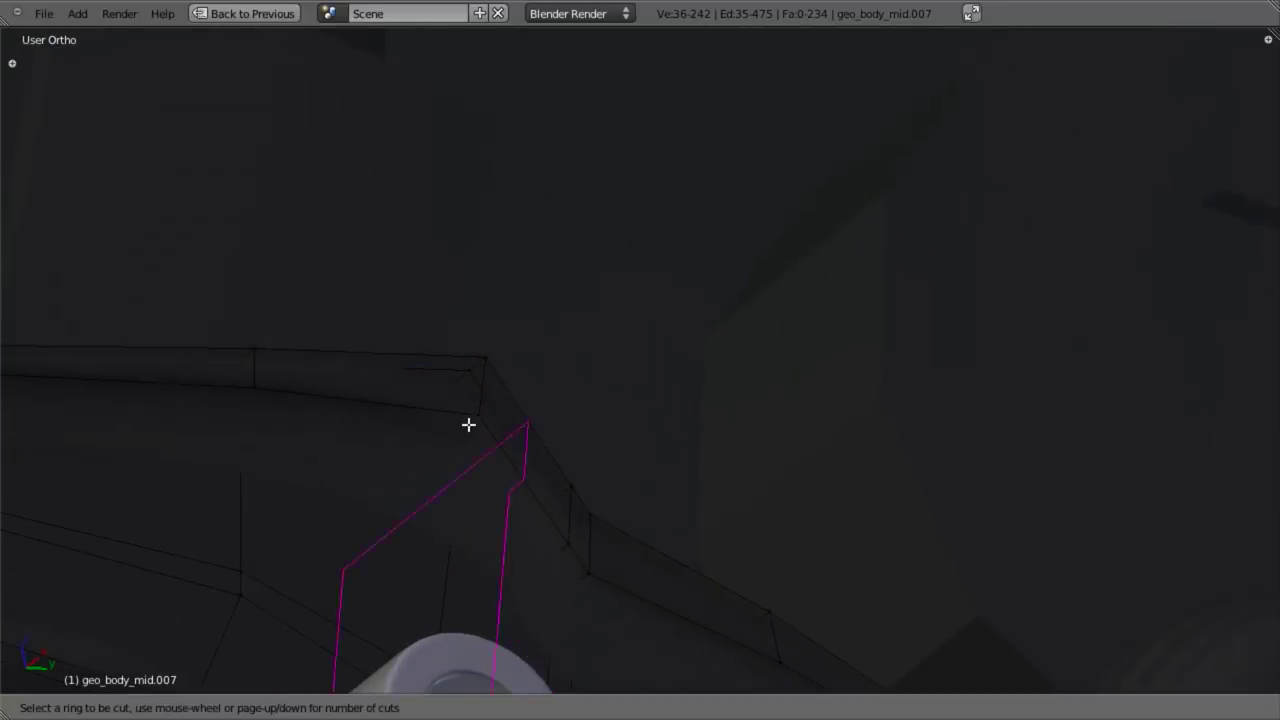
click(472, 422)
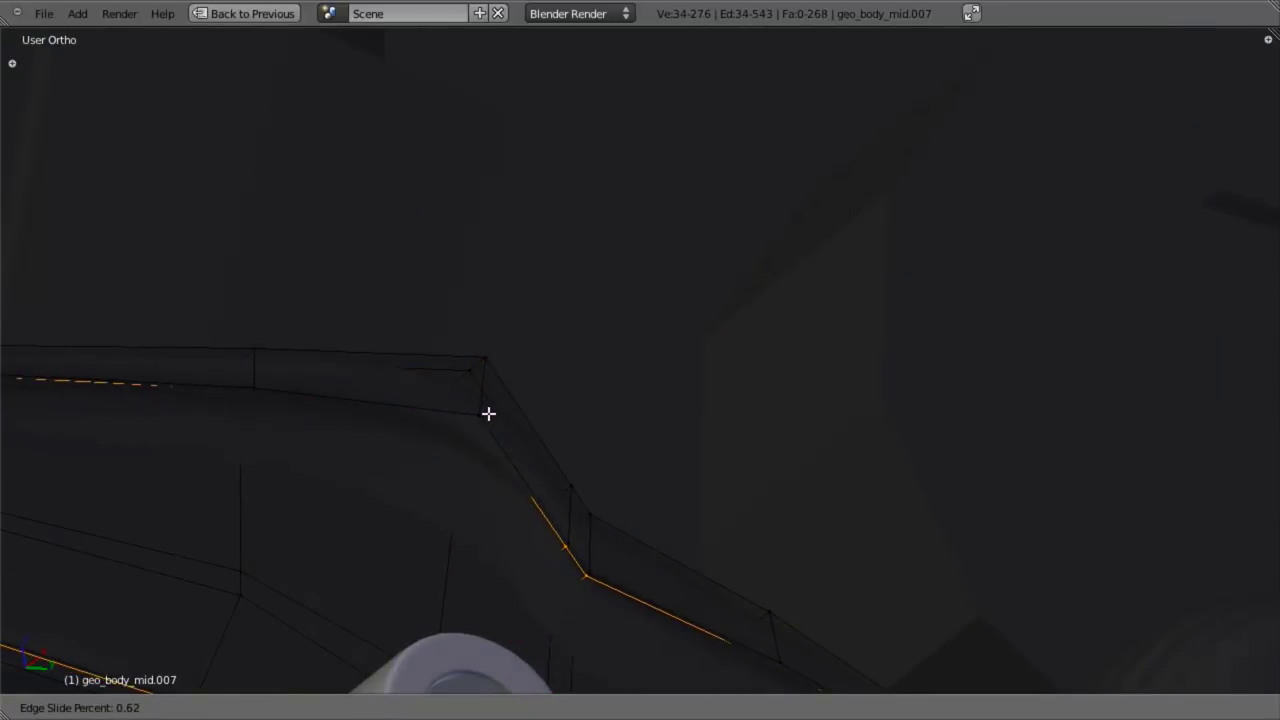
click(472, 434)
Step: Add a second edge loop around the recess wall close to its floor, and inspect the smoothed panel in object mode
key(z)
key(ctrl+r)
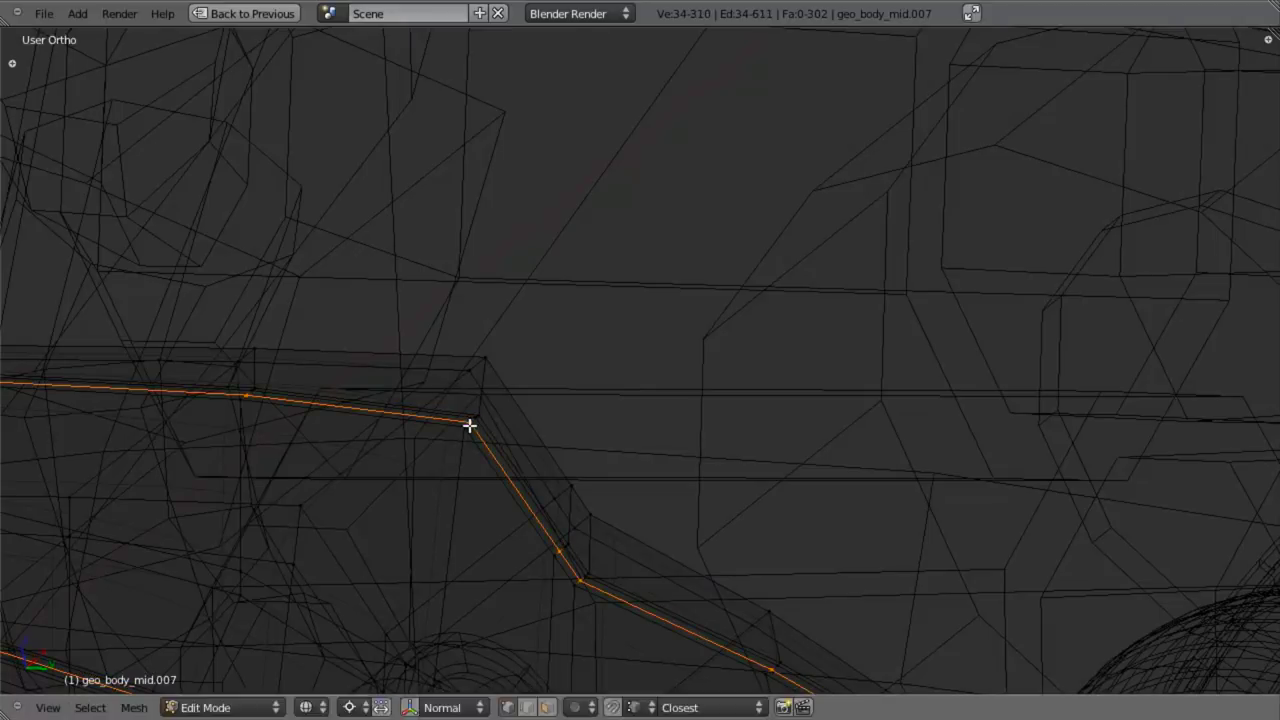
click(469, 423)
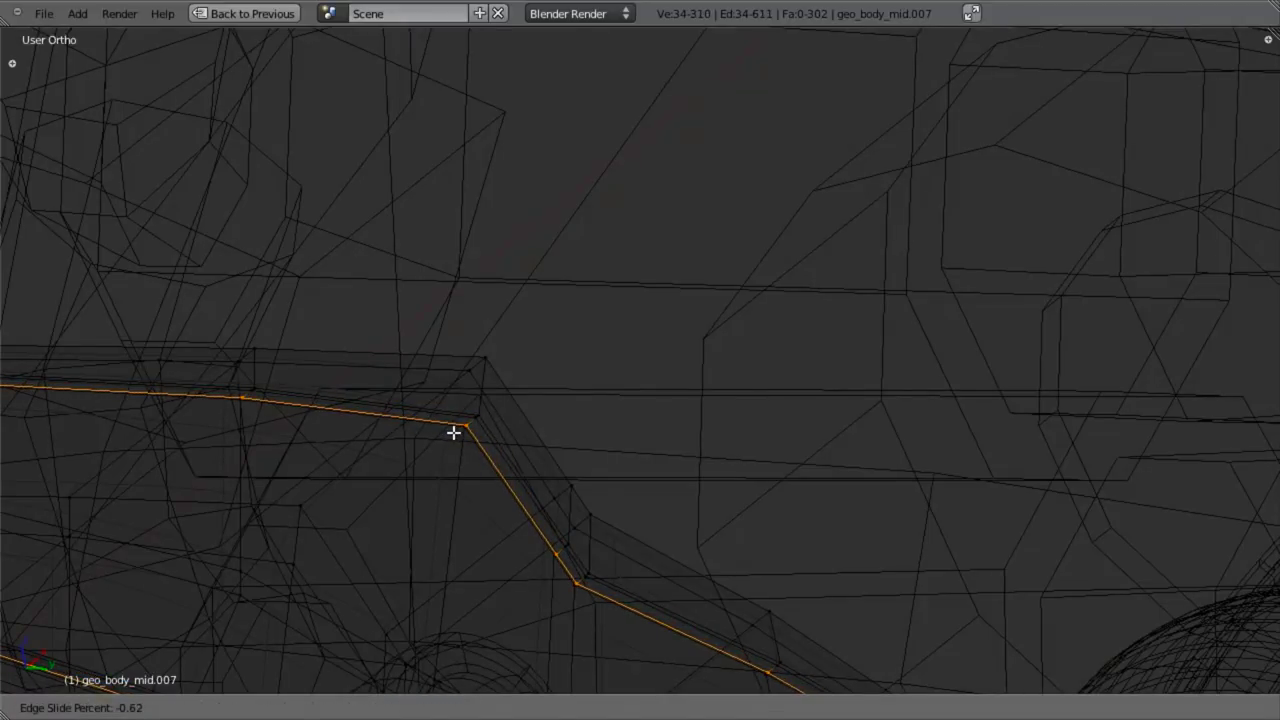
click(454, 433)
key(z)
scroll(462, 465, down, 3)
middle_drag(458, 489, 431, 528)
scroll(450, 520, down, 4)
key(Tab)
middle_drag(536, 477, 477, 545)
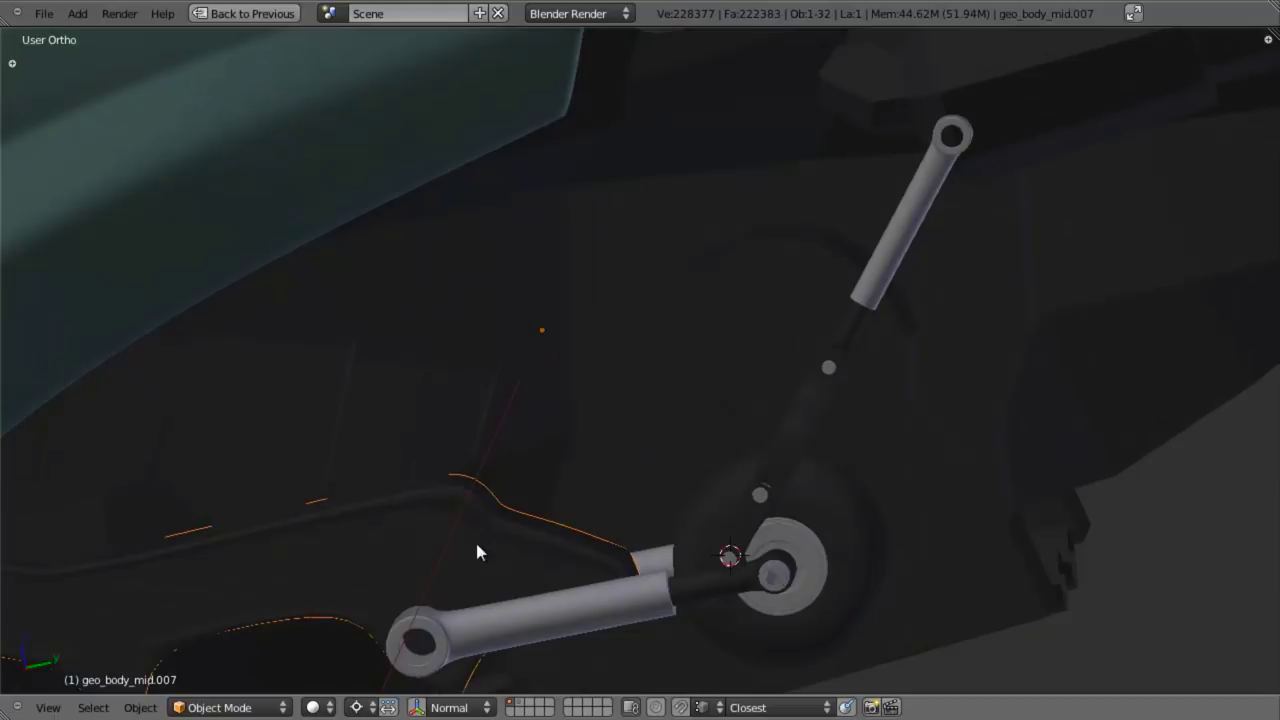
Step: In the right side wireframe view, move the lower outline vertices just in front of the strut ring slightly downward
key(KP_3)
shift+middle_drag(596, 418, 795, 362)
scroll(760, 378, up, 4)
key(Tab)
scroll(746, 380, up, 2)
key(z)
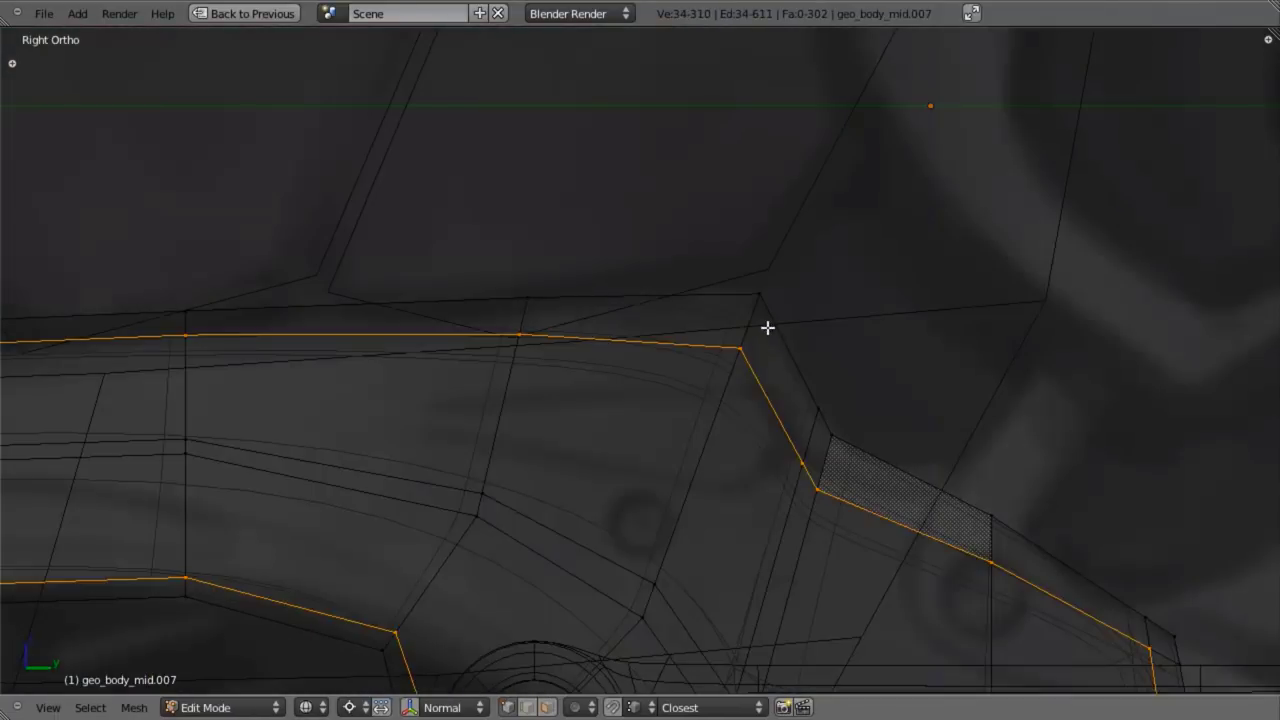
key(a)
scroll(714, 423, down, 4)
scroll(646, 506, up, 3)
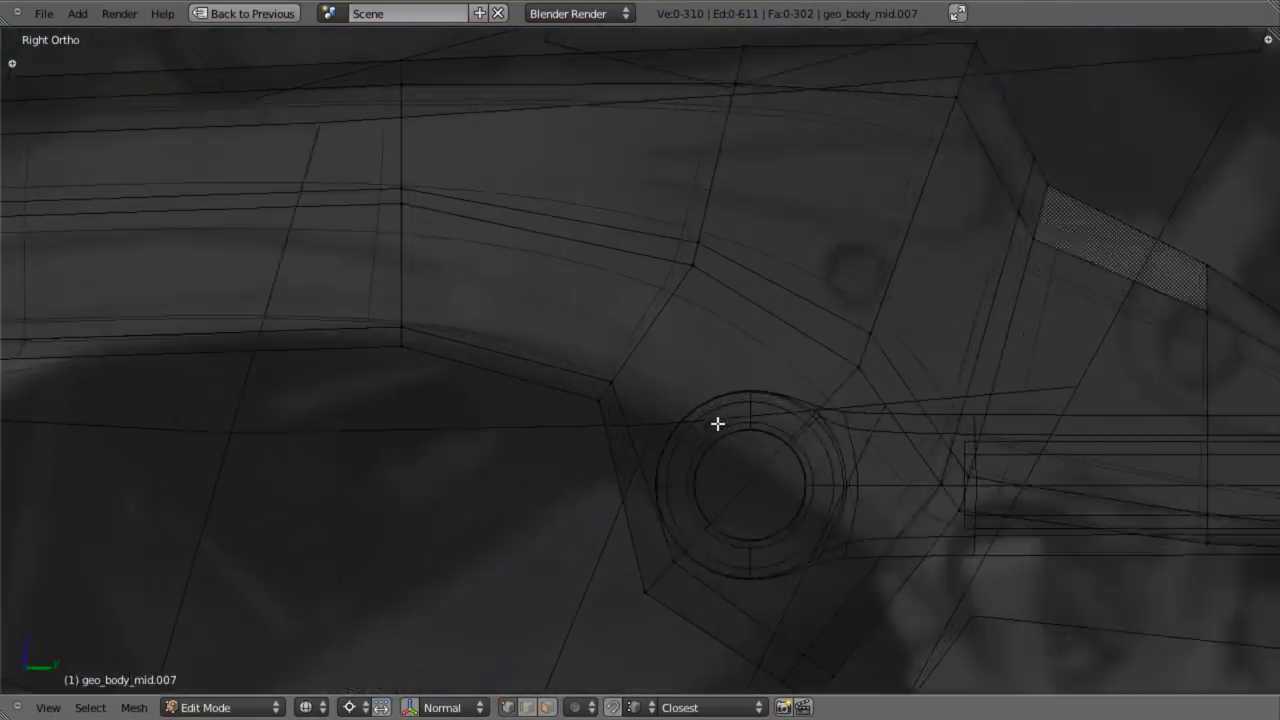
scroll(717, 423, up, 1)
key(b)
drag(315, 333, 595, 479)
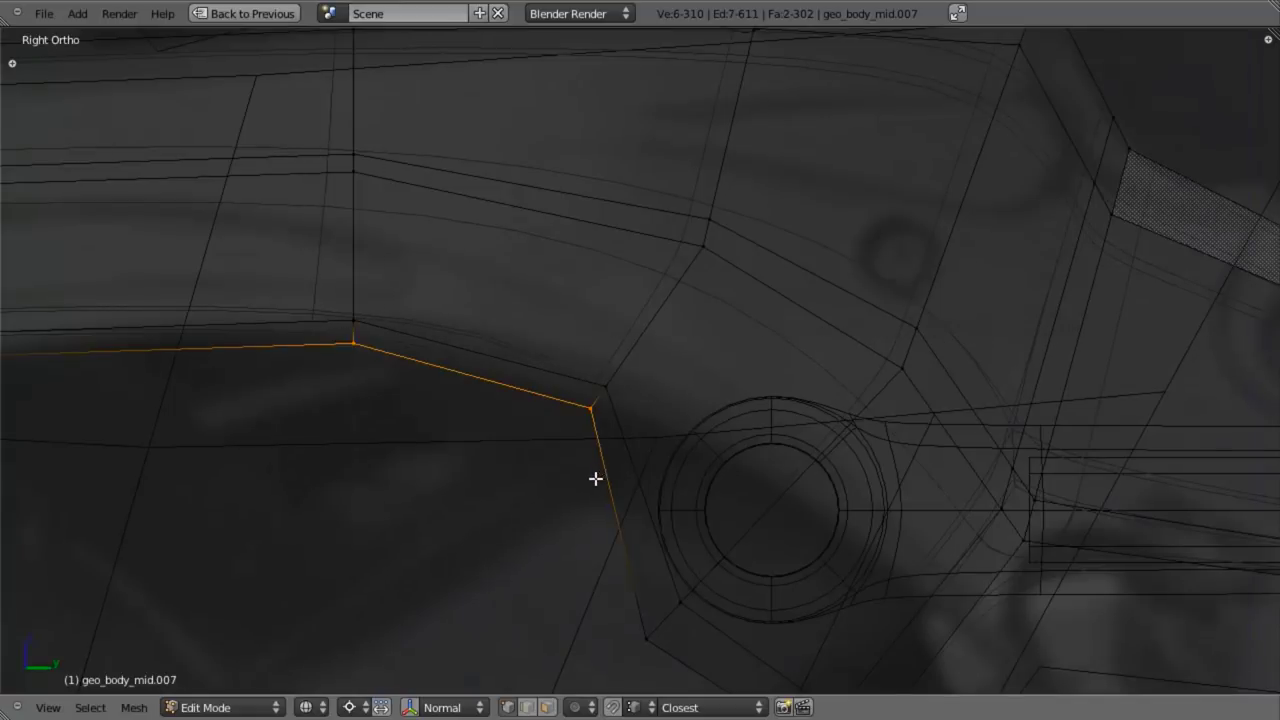
key(g)
click(586, 497)
Step: Lower the outline vertices along Z at the rear corner where the small bracket meets the panel
scroll(229, 386, down, 3)
shift+middle_drag(217, 375, 685, 334)
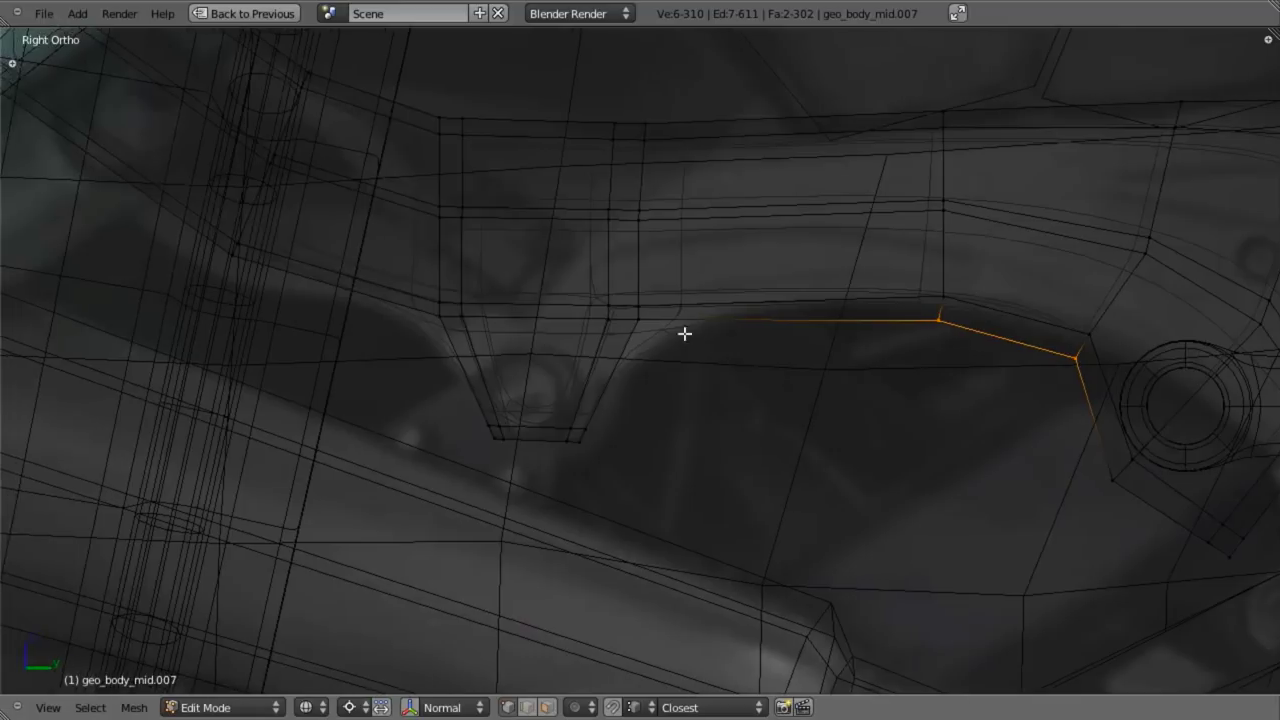
scroll(685, 334, up, 3)
key(a)
key(b)
drag(634, 277, 673, 343)
key(g)
key(z)
right_click(672, 356)
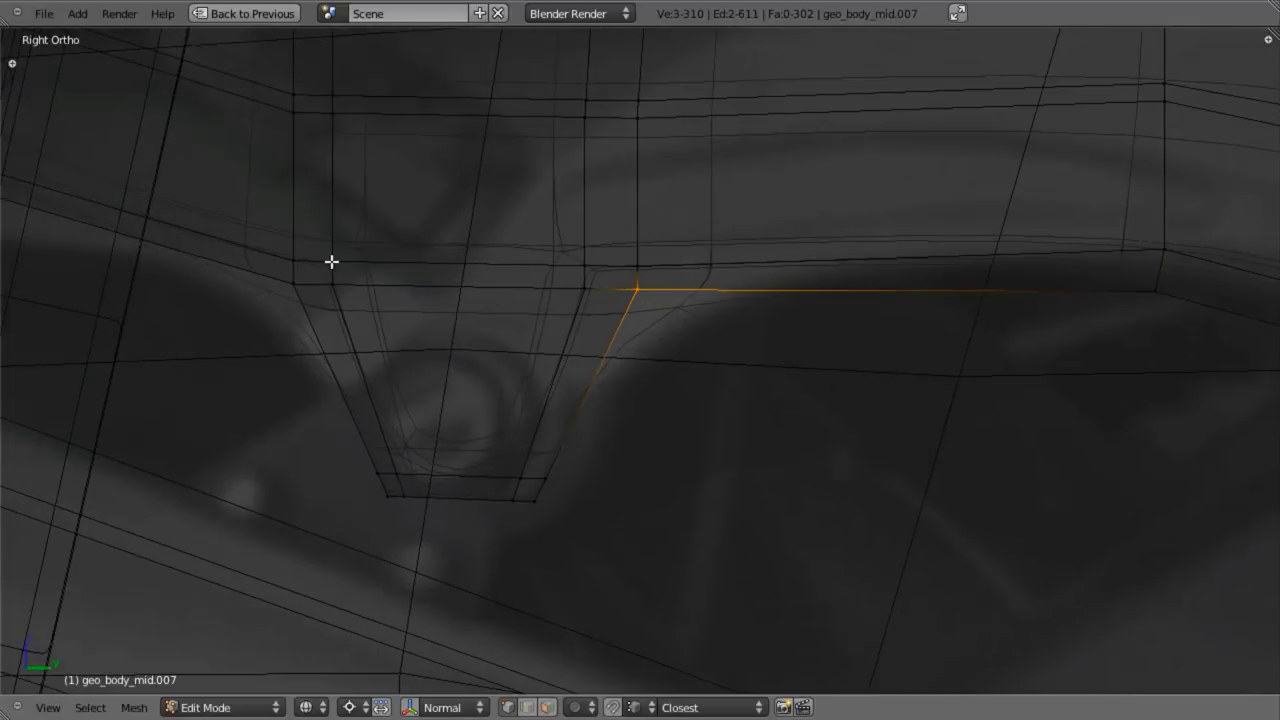
Step: Lower the outline vertices at the bracket's front upper corner to match the rear corner
key(b)
drag(272, 280, 293, 305)
key(g)
click(303, 340)
key(a)
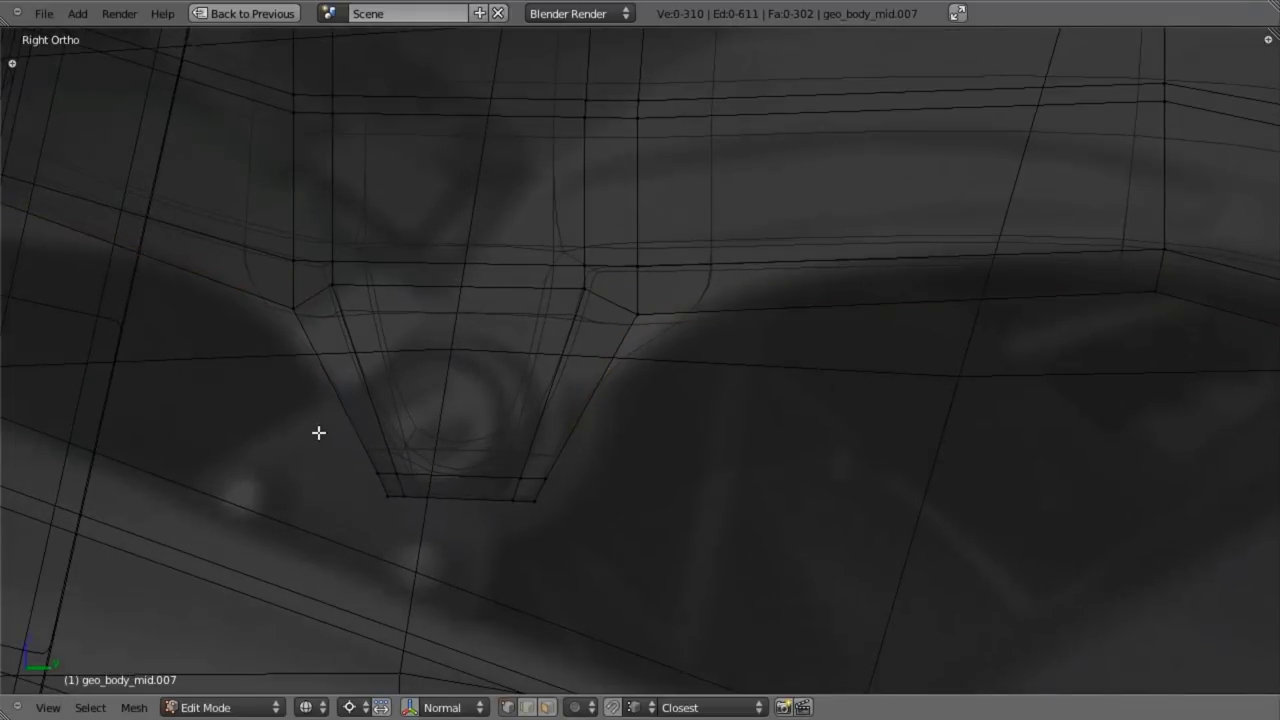
Step: Select the outer vertices at both lower corners of the bracket and scale them about 1.14 along Y
key(b)
drag(321, 415, 395, 552)
key(b)
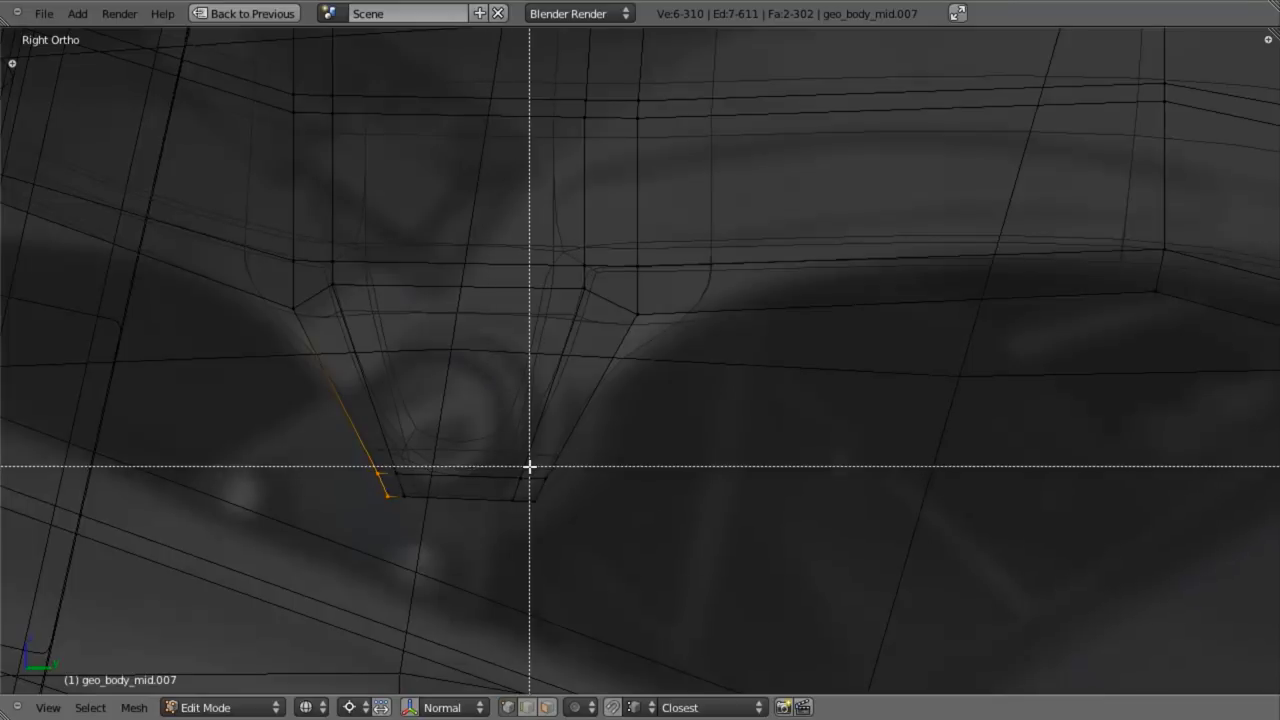
drag(531, 466, 620, 585)
key(s)
click(636, 588)
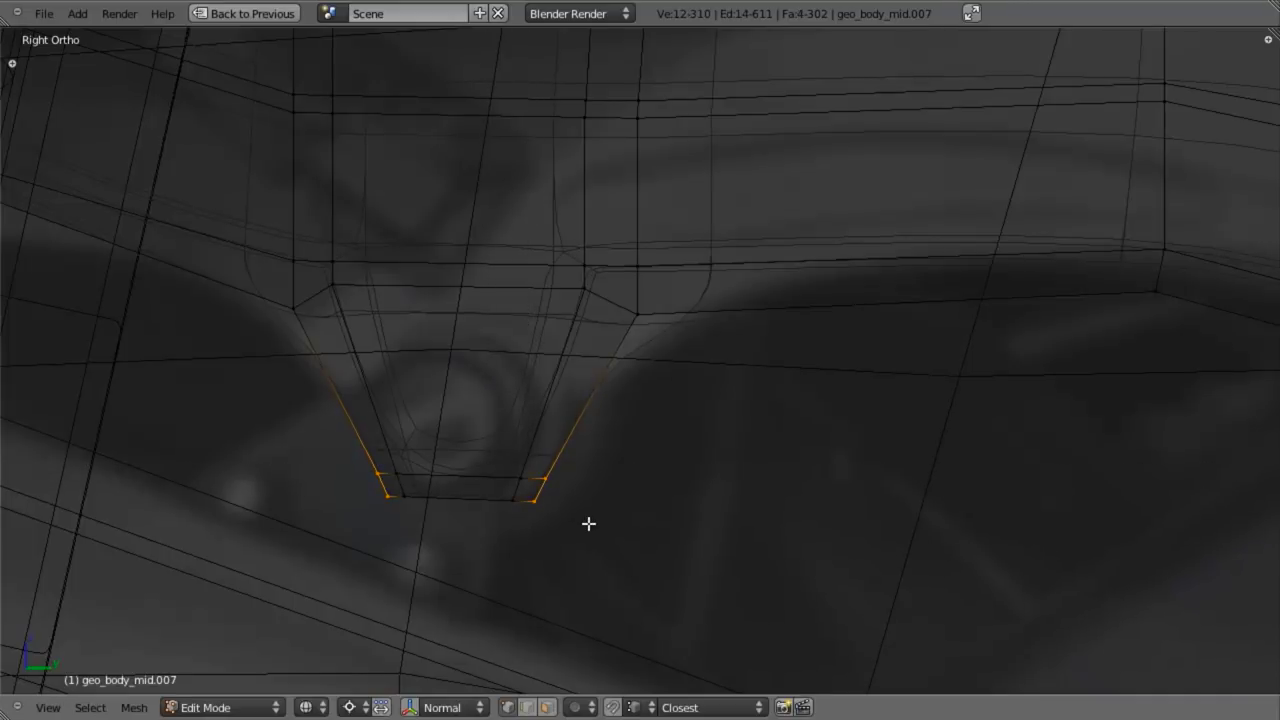
key(s)
click(585, 523)
key(s)
key(y)
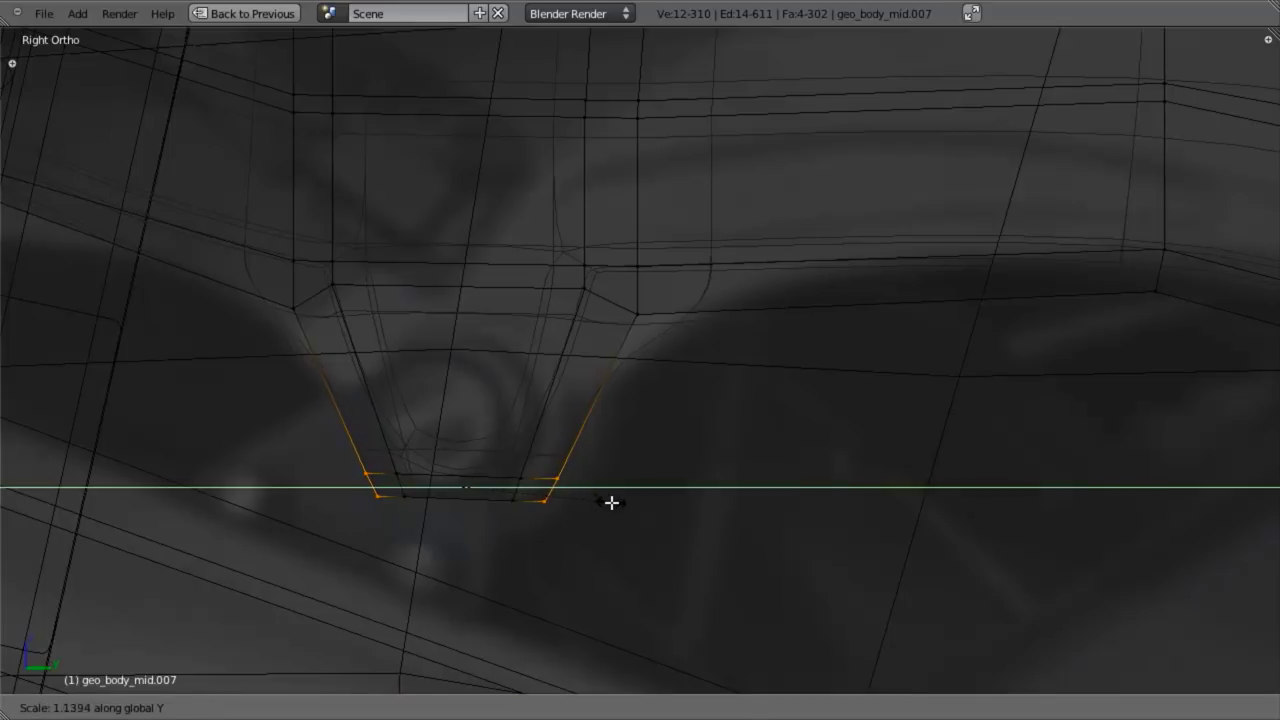
click(611, 503)
Step: Move the bracket's bottom row of vertices down along Z and narrow it slightly along Y
key(a)
key(b)
drag(349, 474, 586, 565)
key(a)
key(b)
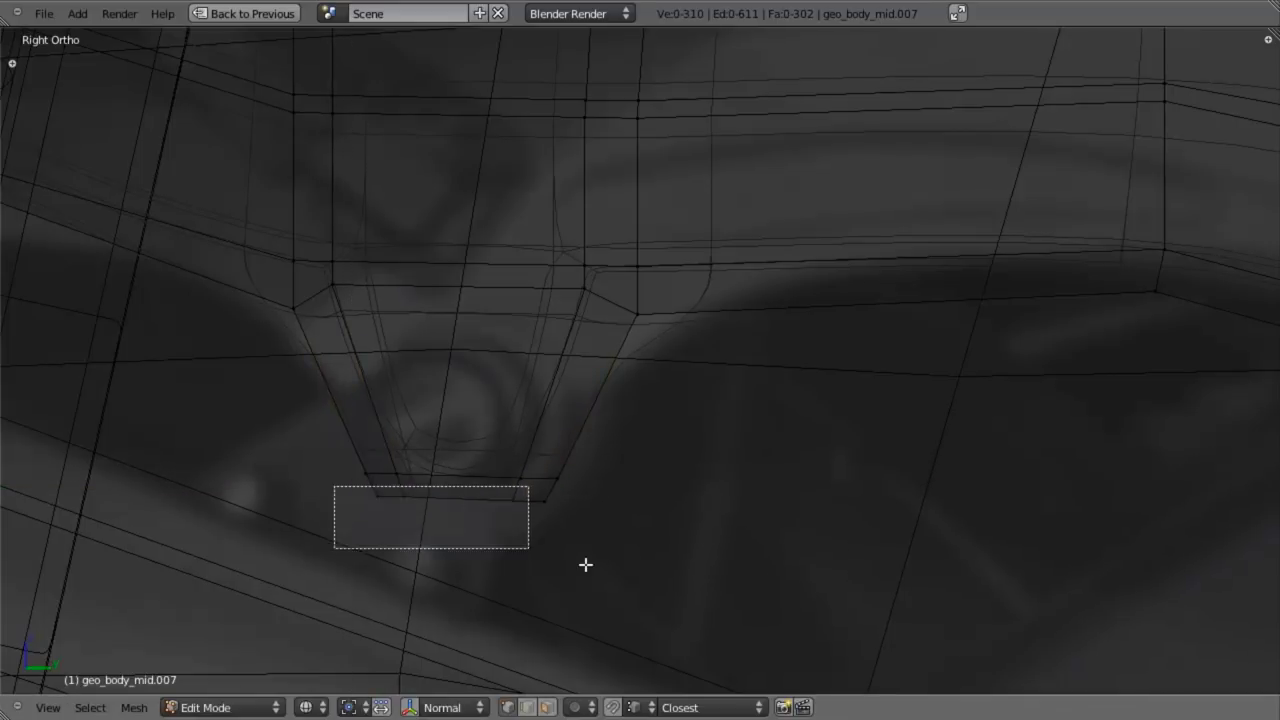
key(g)
key(z)
click(595, 578)
key(s)
key(y)
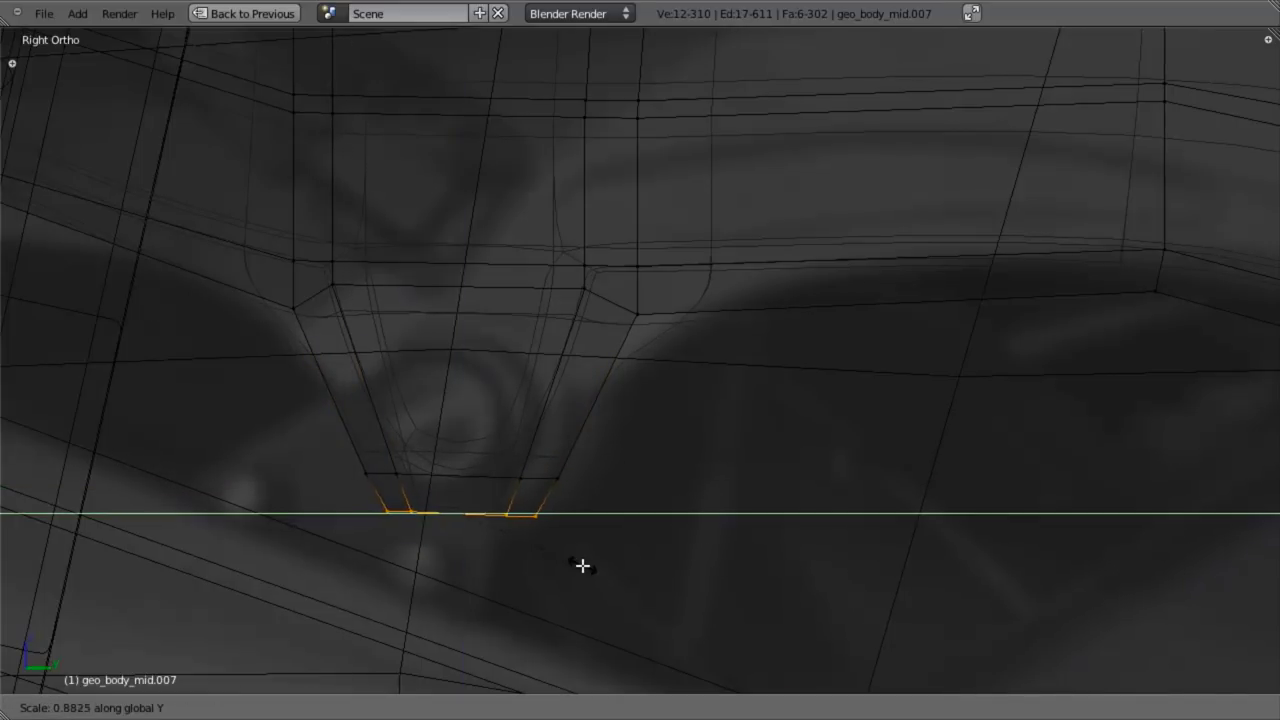
right_click(588, 570)
Step: Select the panel's upper outline vertices from the front end to behind the bracket and raise them slightly along Z
key(z)
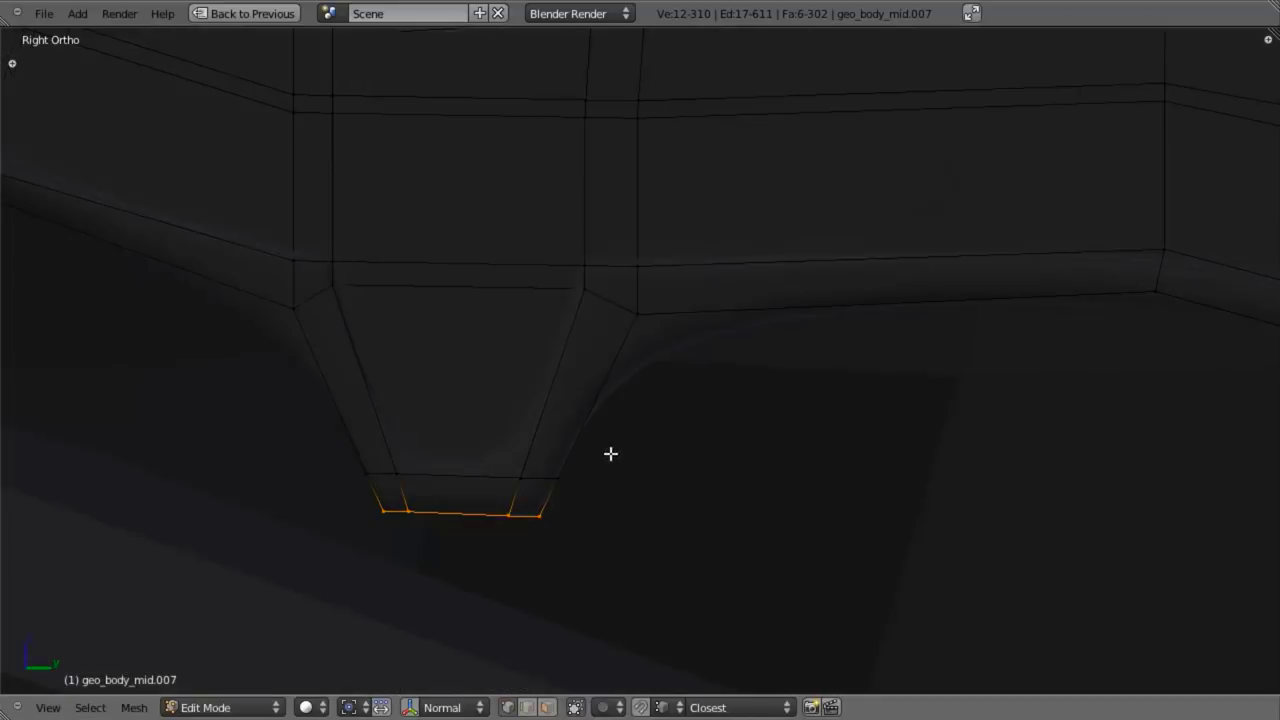
scroll(592, 460, down, 3)
shift+middle_drag(618, 184, 681, 350)
key(a)
key(z)
key(b)
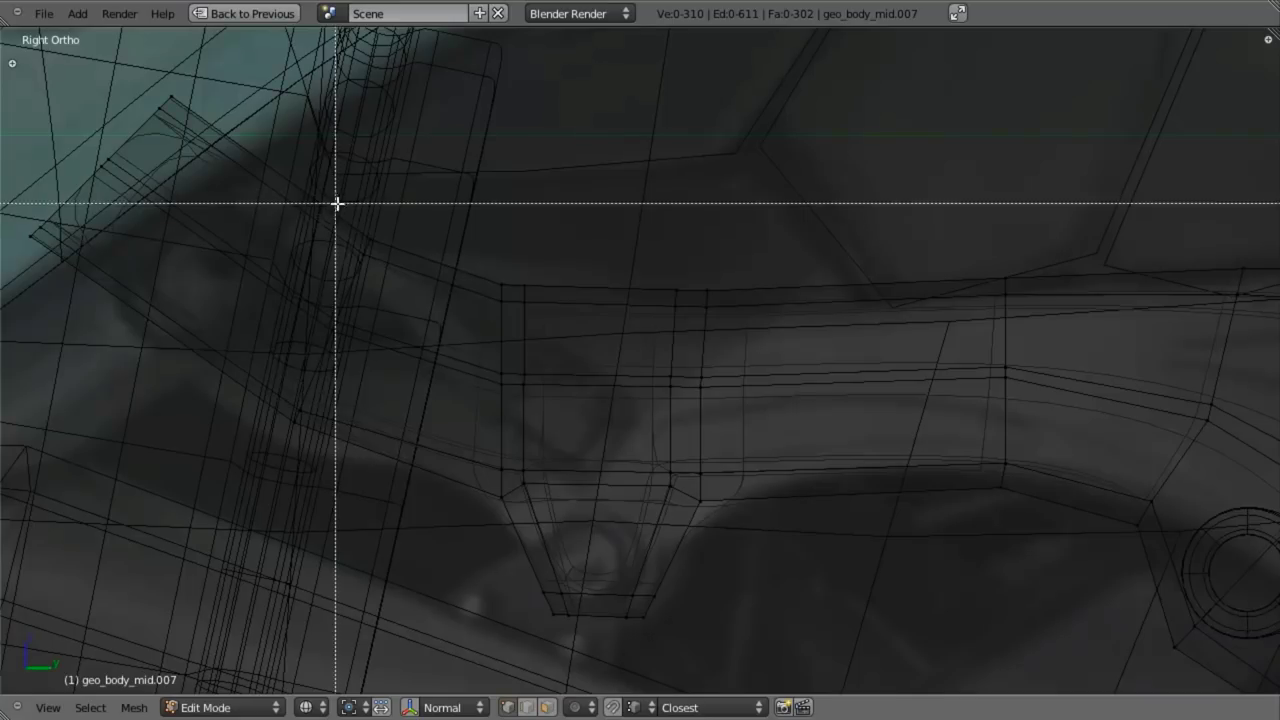
mouse_move(337, 203)
mouse_down()
mouse_move(394, 249)
mouse_move(760, 296)
mouse_up()
key(b)
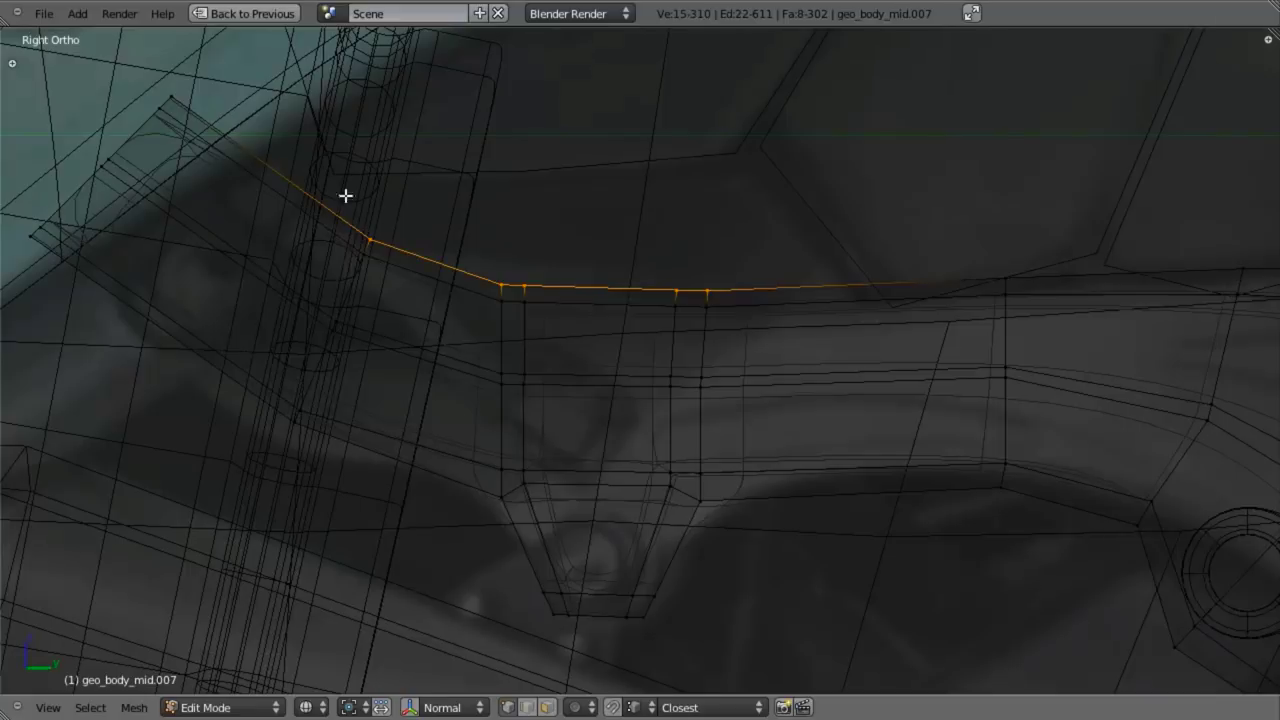
key(b)
drag(175, 82, 190, 130)
key(b)
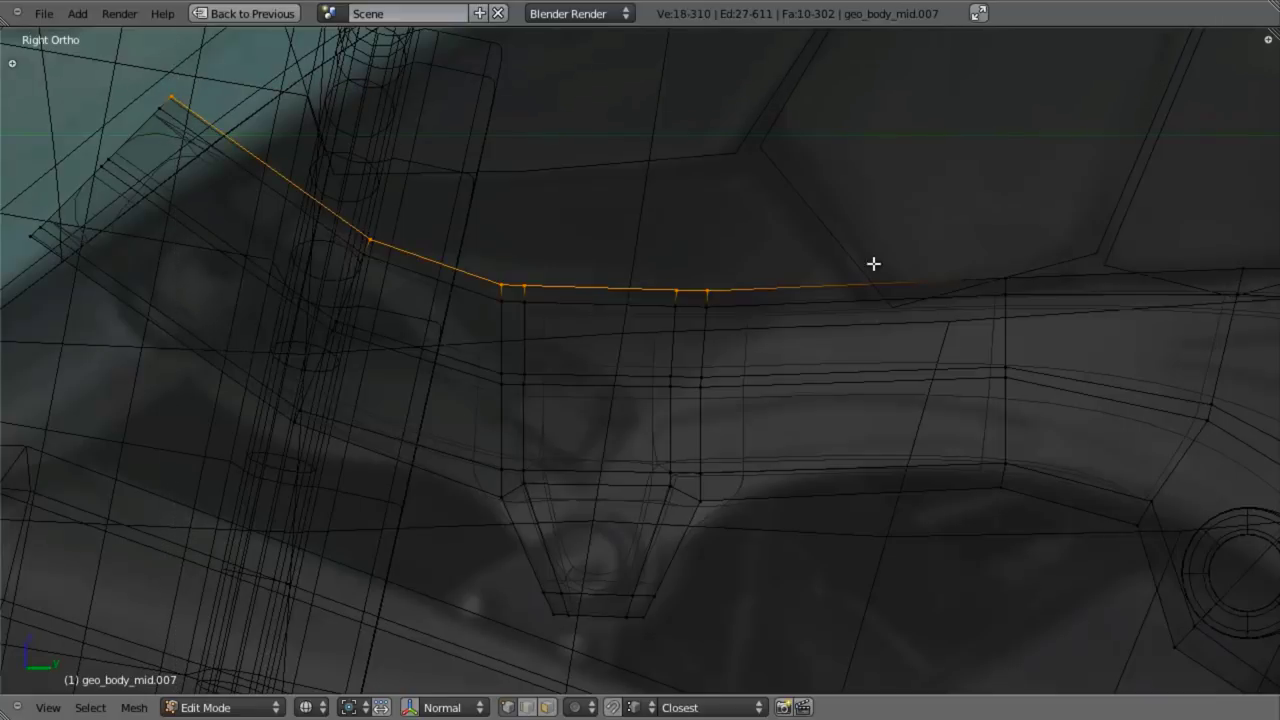
drag(870, 255, 1054, 295)
key(g)
key(z)
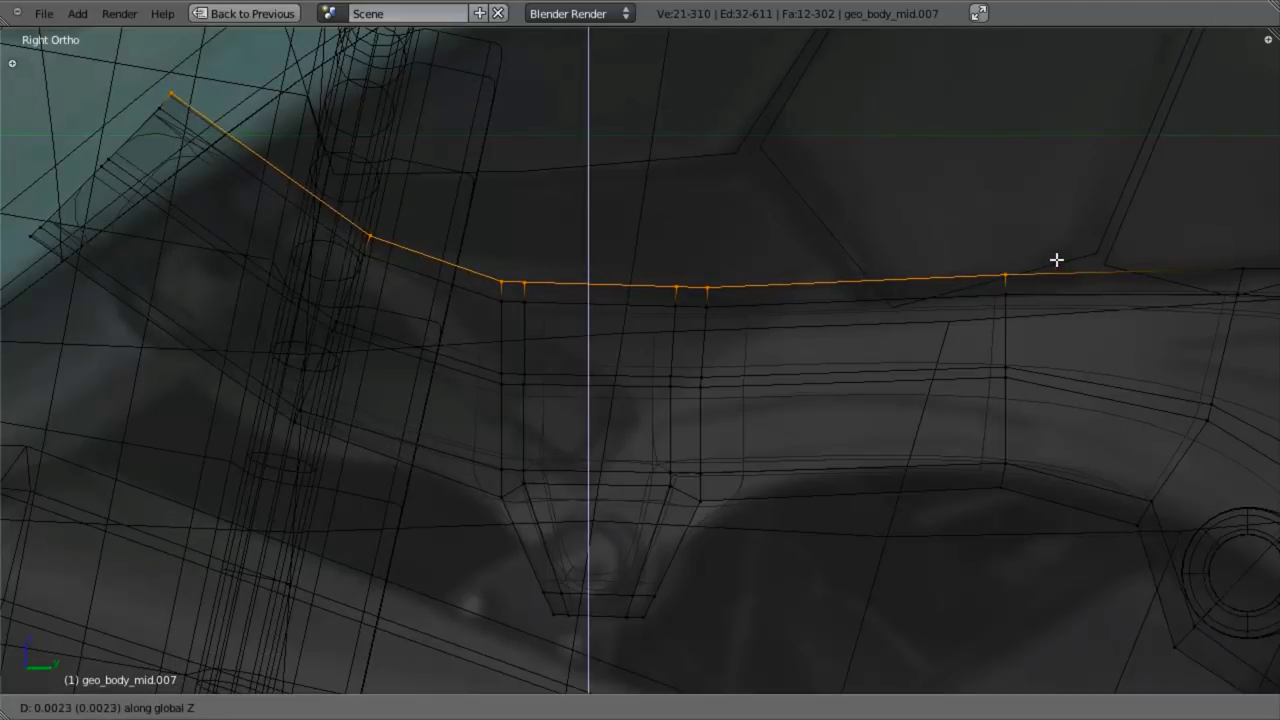
click(1057, 259)
key(a)
Step: Move the lower outline vertices in front of the bracket down along Z and check the smoothed outline in object mode
key(b)
drag(20, 229, 41, 264)
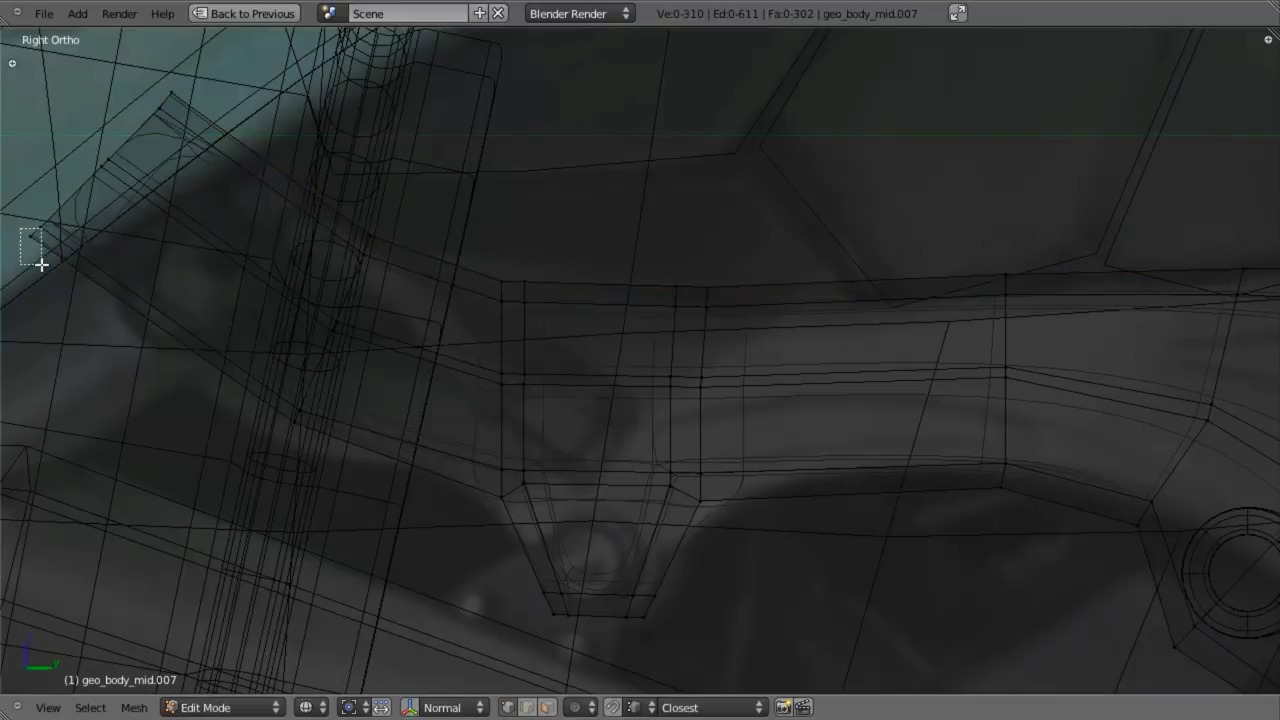
key(b)
drag(129, 333, 296, 465)
key(z)
key(g)
key(z)
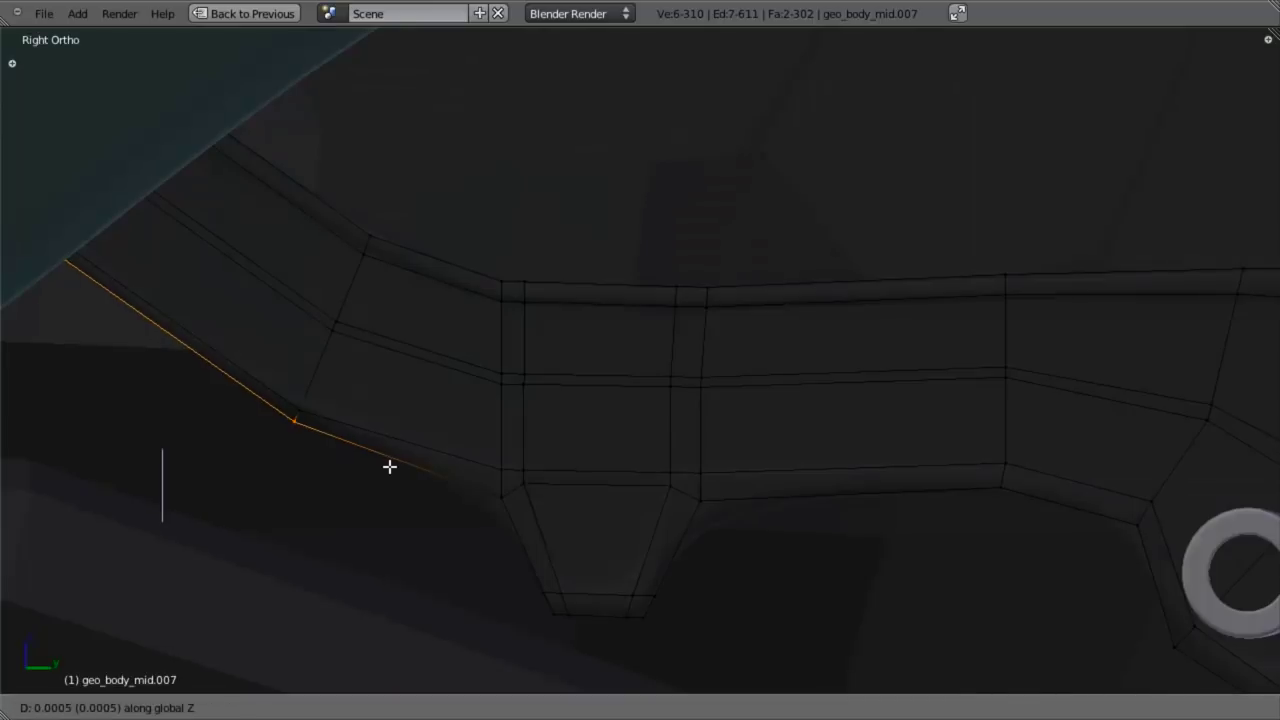
click(376, 543)
key(Tab)
scroll(528, 556, down, 3)
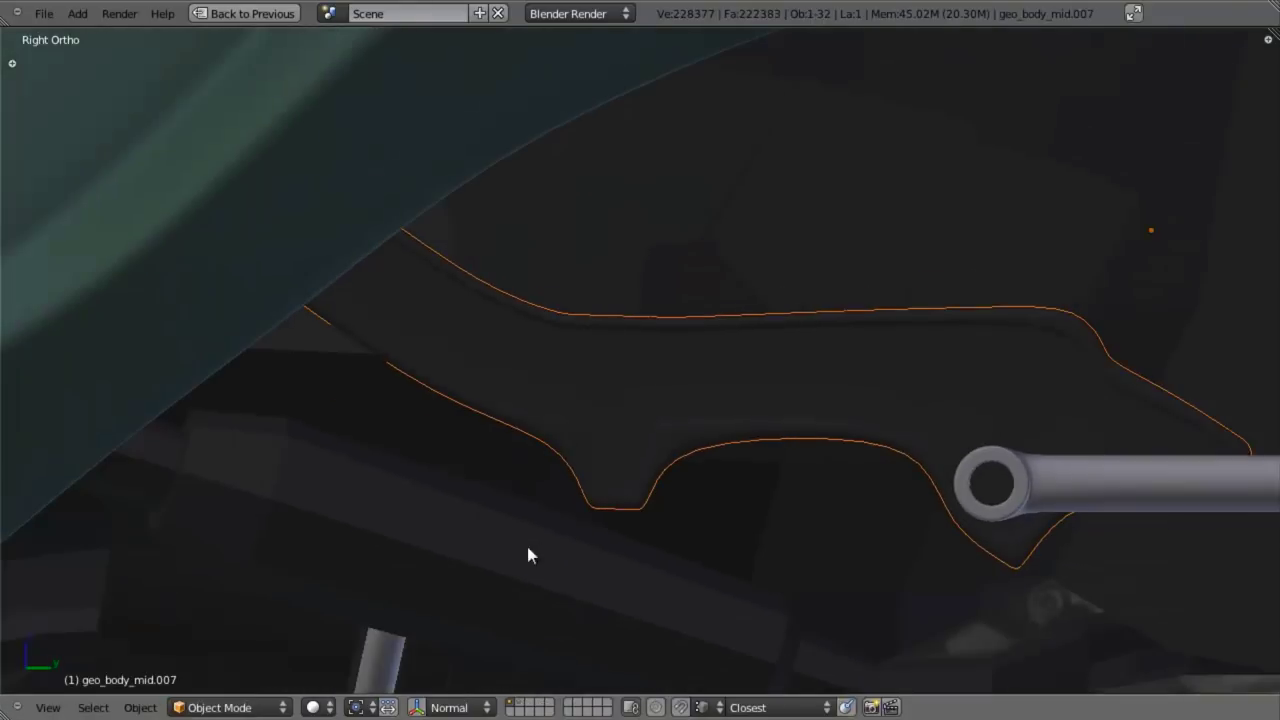
Step: Add an edge loop around the base of the panel's small lower bracket, slid to about -0.91 against the panel
shift+middle_drag(833, 422, 693, 398)
key(Tab)
shift+middle_drag(626, 477, 706, 477)
scroll(704, 477, up, 3)
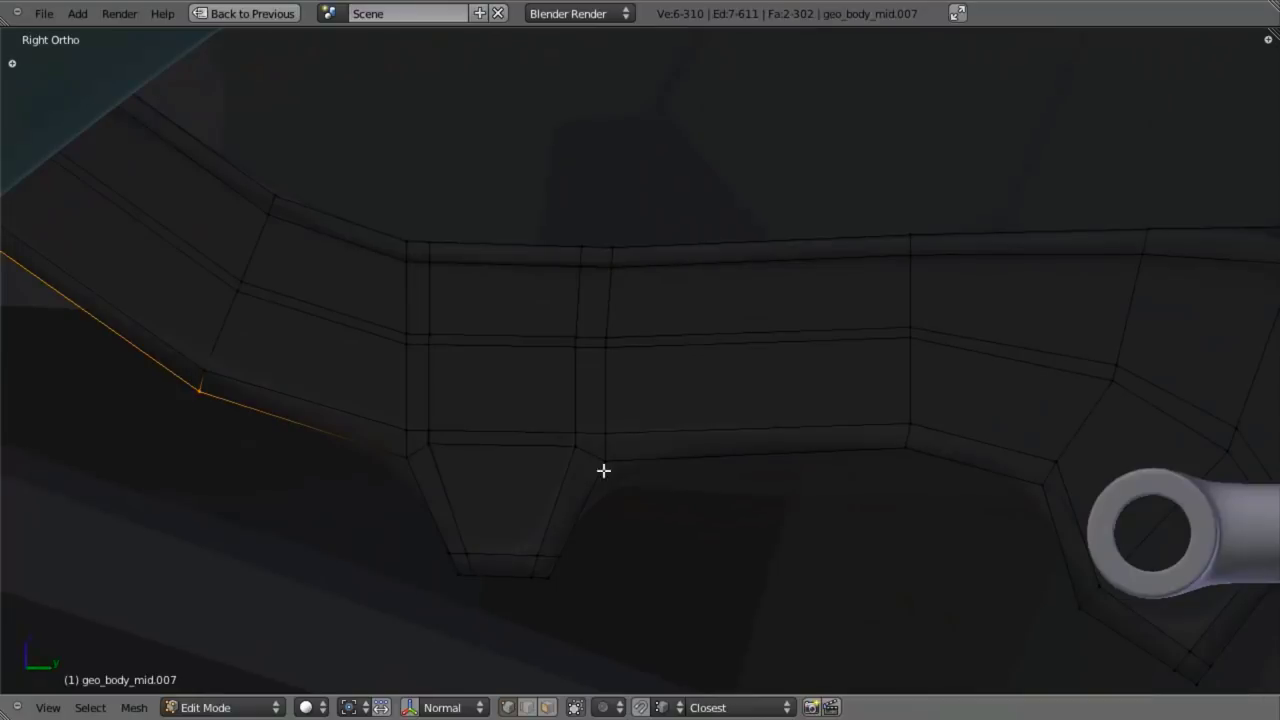
key(ctrl+r)
click(586, 508)
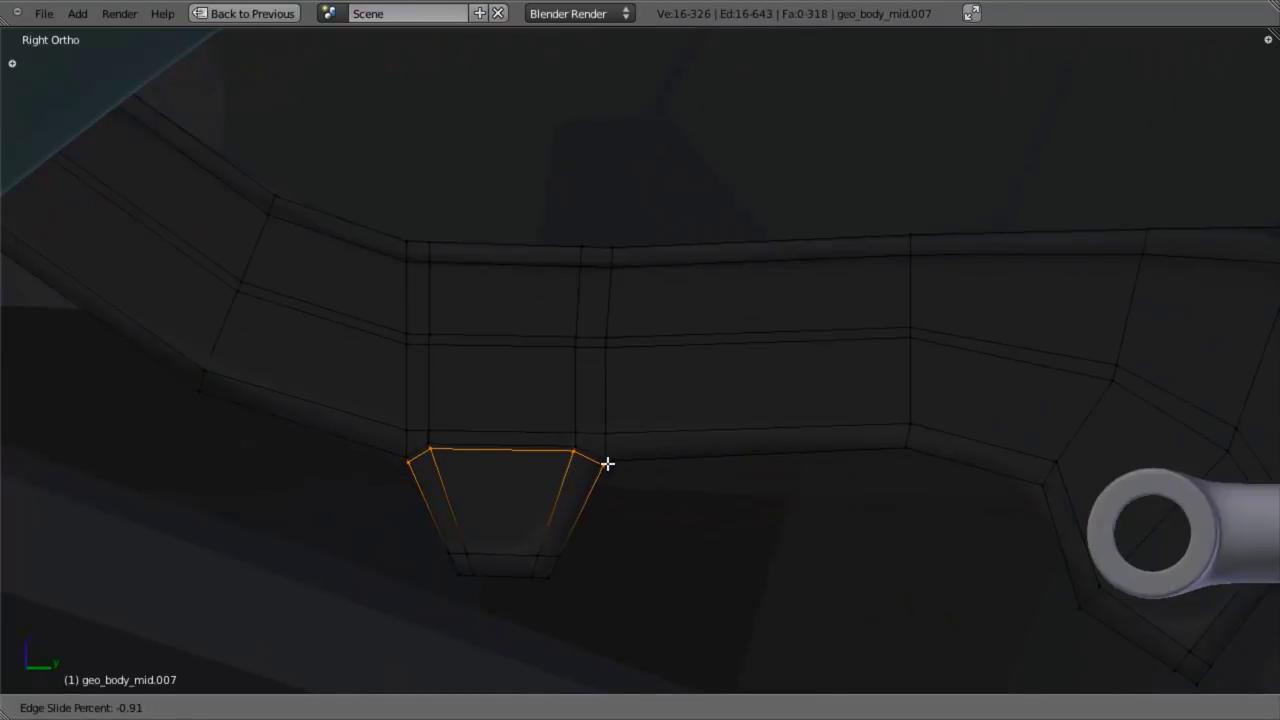
click(607, 463)
Step: Cut an edge loop through the panel behind the strut eyelet and slide it about 0.74 towards the rear edge of the lower lug
key(Tab)
scroll(670, 531, down, 3)
shift+middle_drag(899, 498, 634, 397)
scroll(700, 440, up, 3)
key(z)
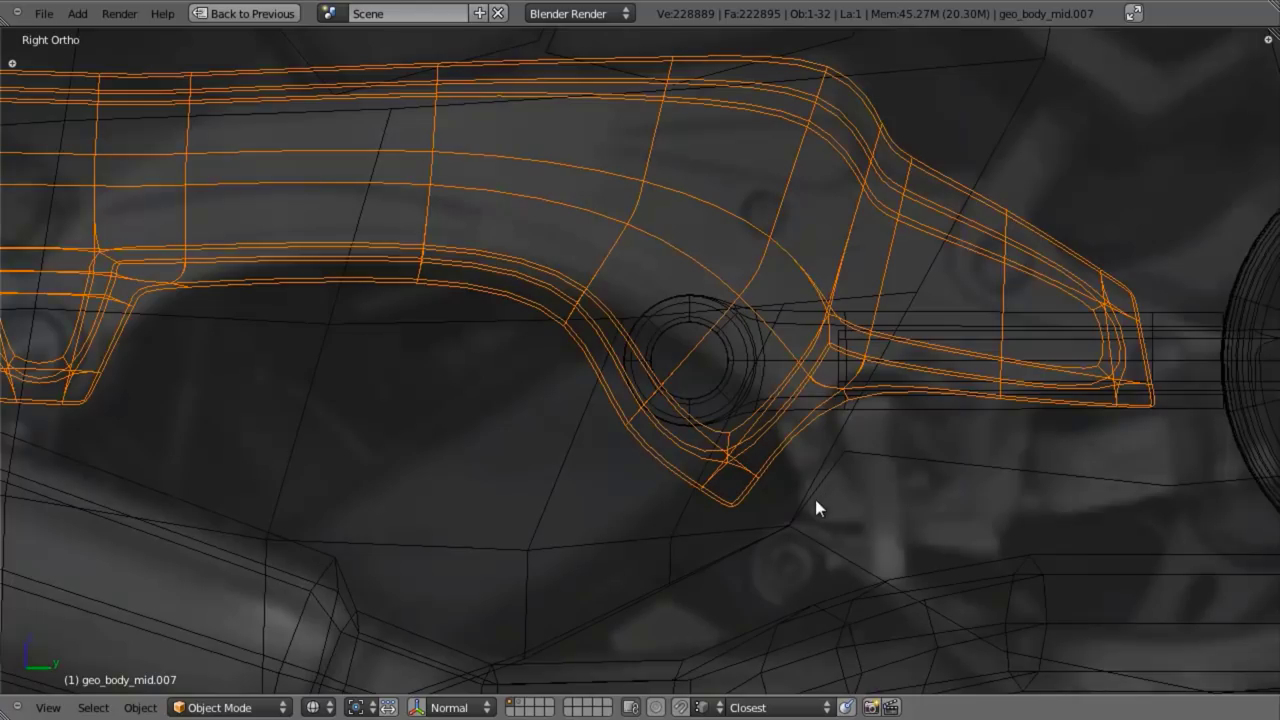
key(Tab)
scroll(820, 485, up, 2)
key(ctrl+r)
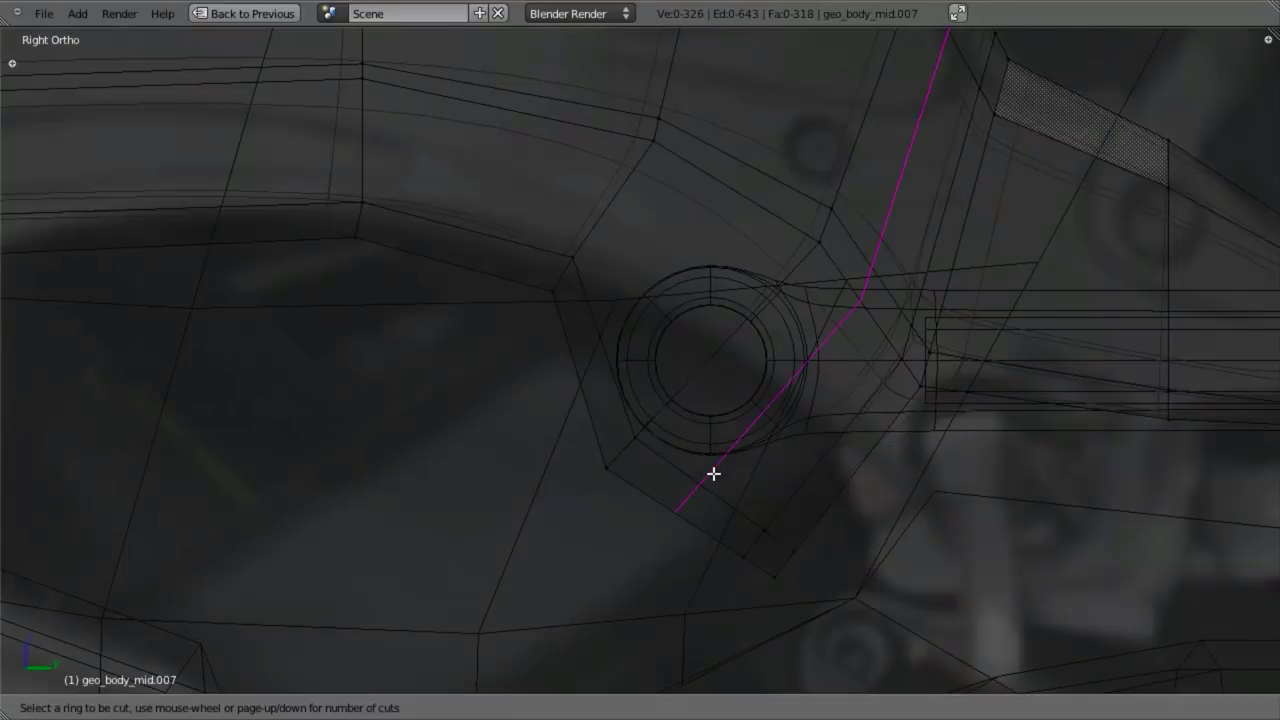
right_click(752, 471)
key(ctrl+r)
key(Escape)
key(ctrl+r)
click(740, 495)
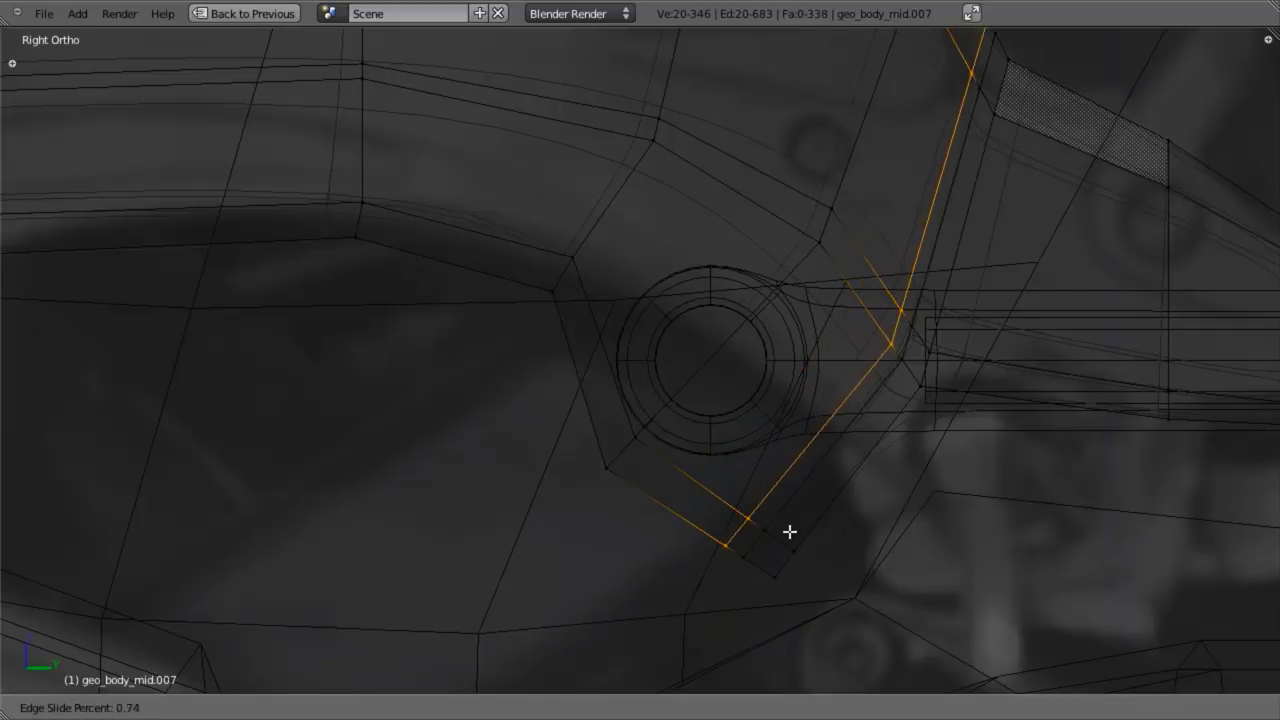
click(791, 531)
Step: Check the smoothed lug, then add an edge loop just in front of the panel's upper rear corner to tighten it
key(z)
scroll(789, 525, down, 3)
shift+middle_drag(773, 447, 677, 506)
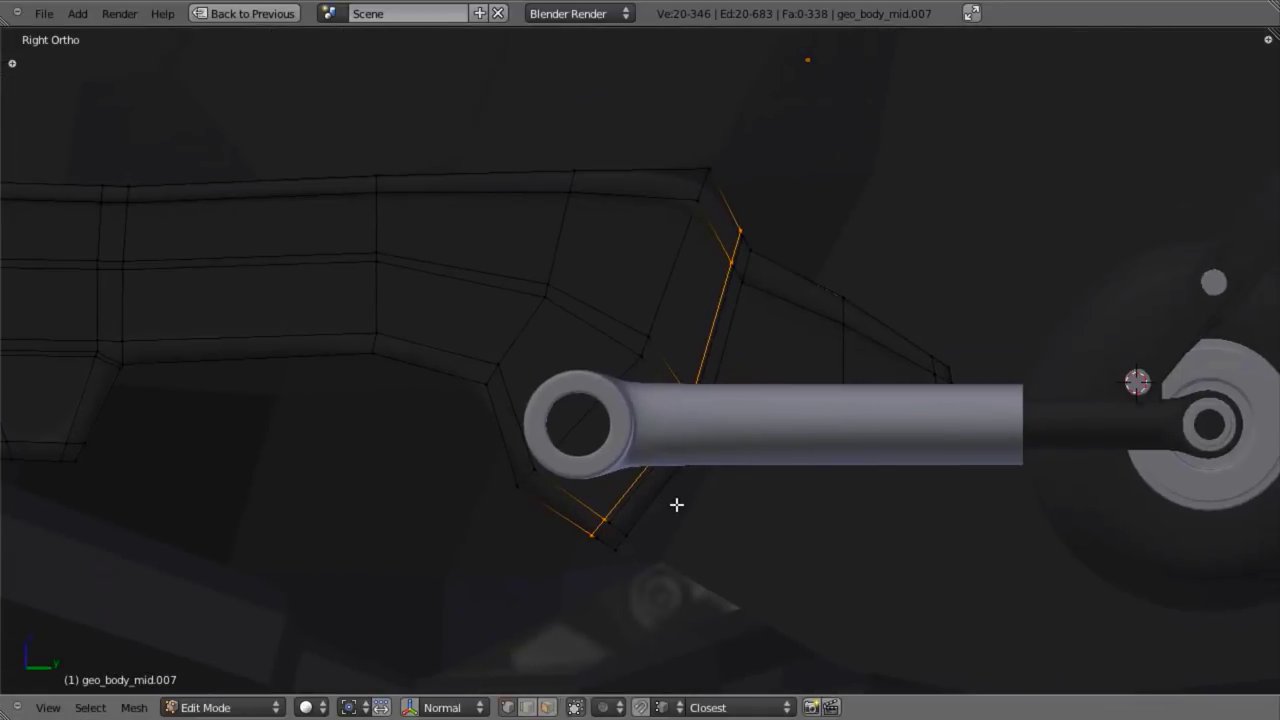
key(Tab)
shift+middle_drag(741, 421, 711, 460)
key(Tab)
key(z)
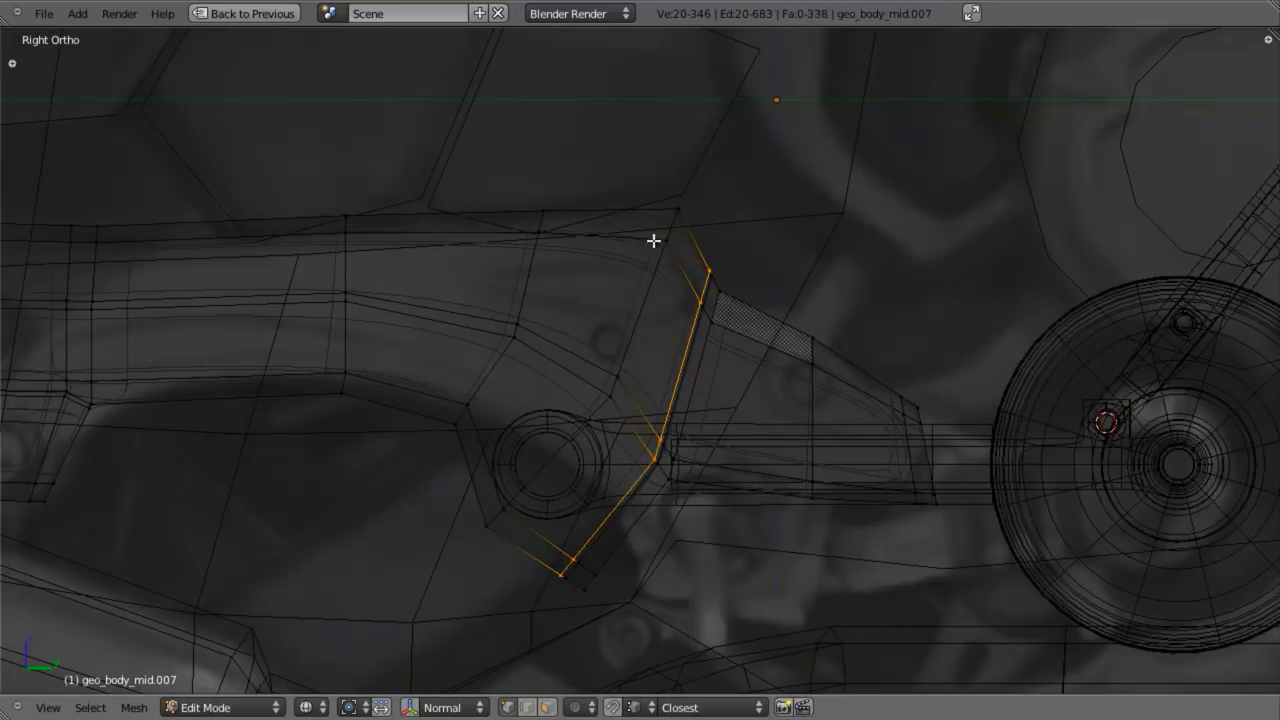
key(ctrl+r)
click(630, 244)
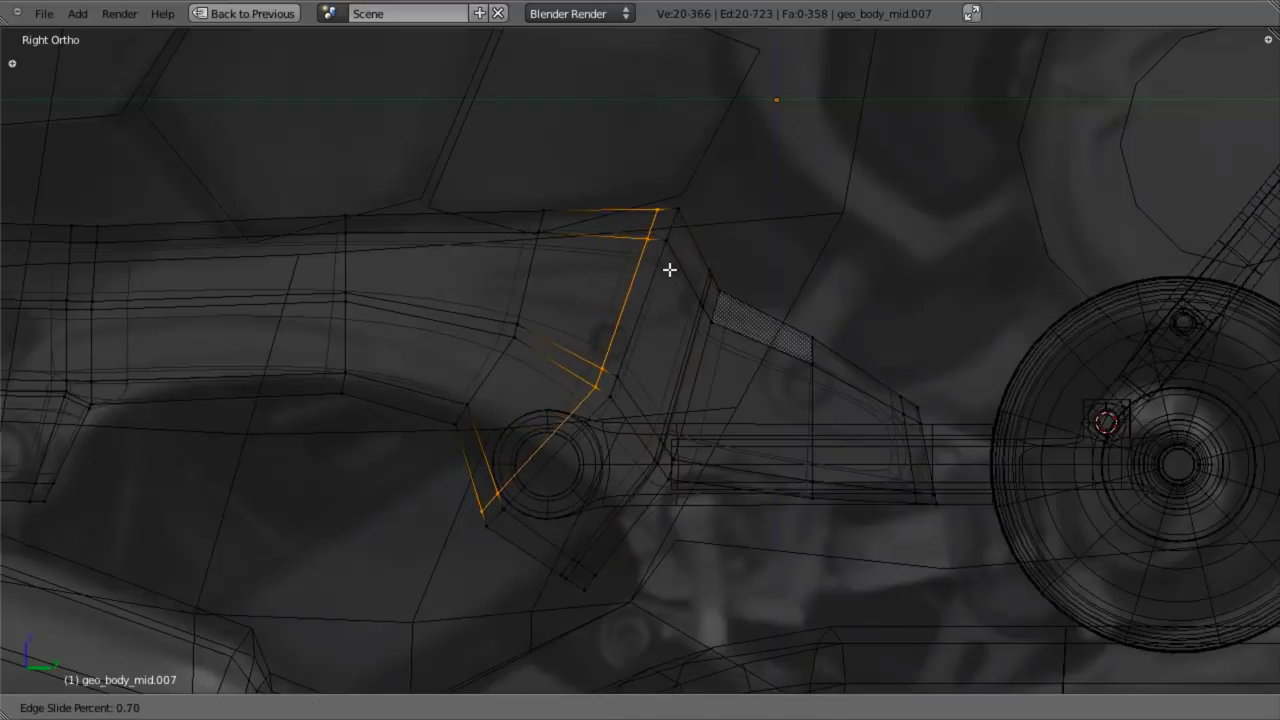
click(661, 267)
Step: Box-select the upper vertices of the panel's tapered rear end and move them slightly upward to reshape its sloping edge
key(a)
key(b)
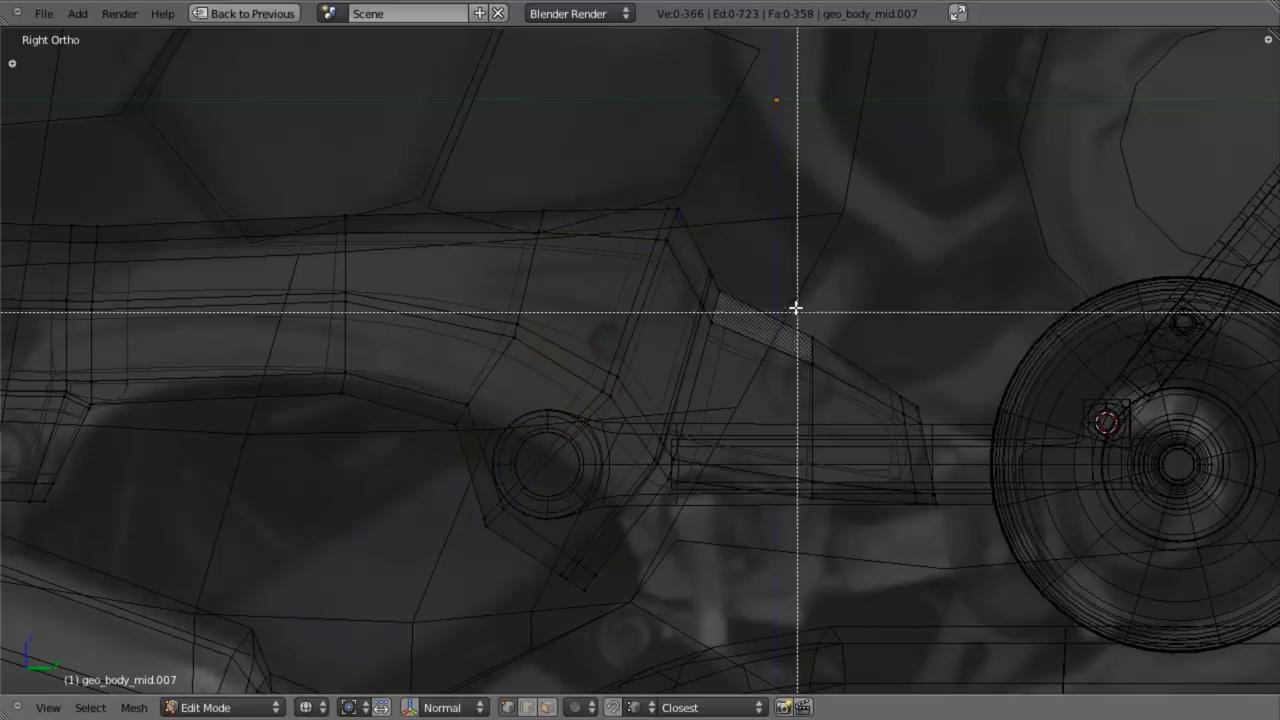
drag(795, 309, 843, 392)
key(g)
click(880, 410)
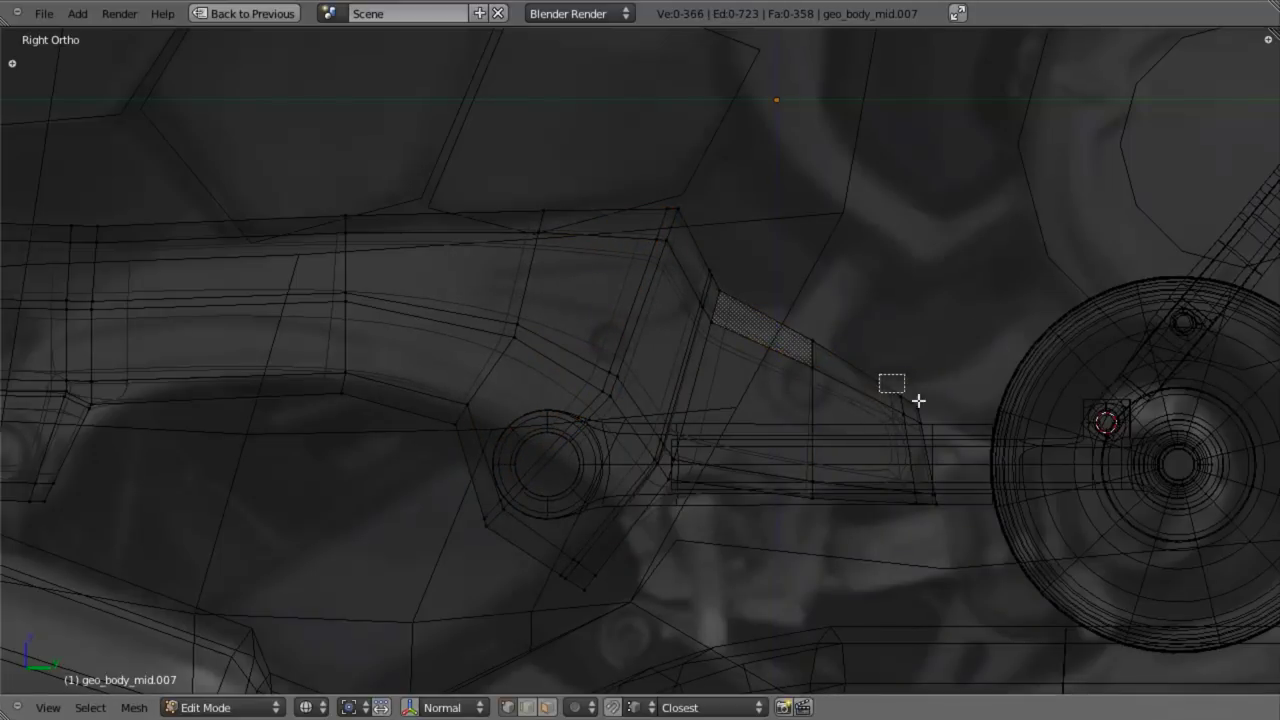
key(g)
key(z)
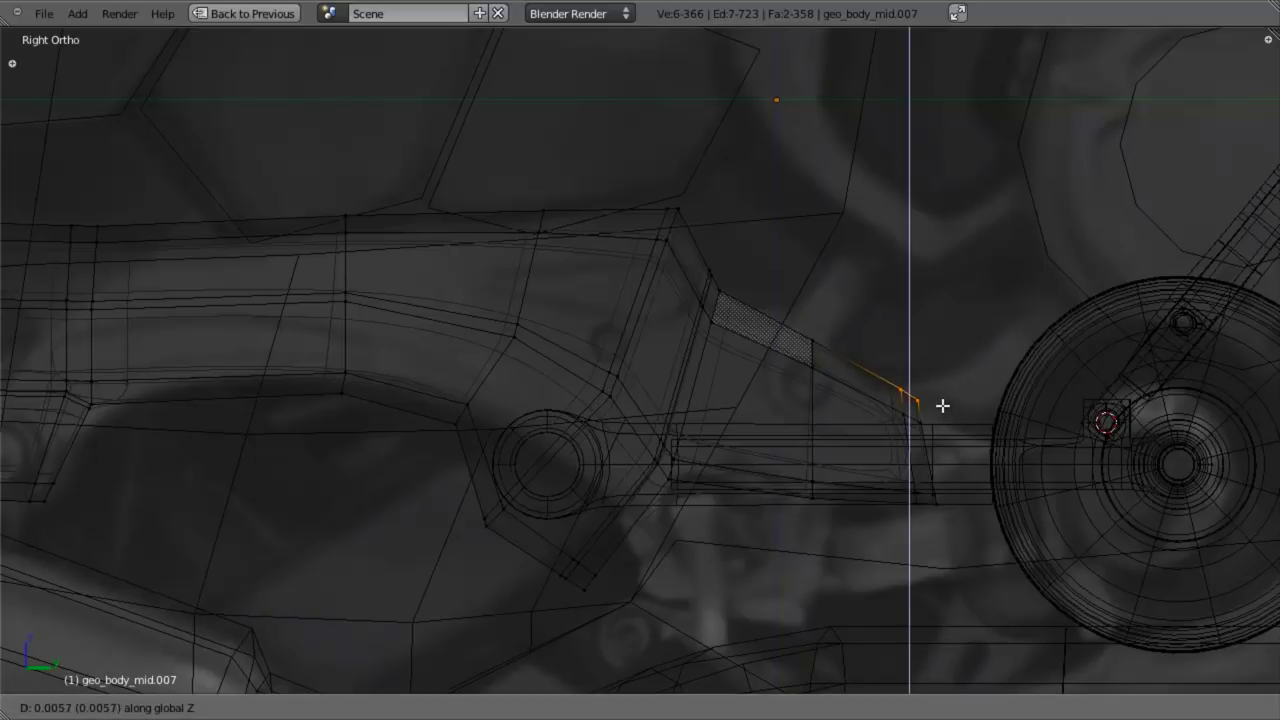
click(943, 403)
key(g)
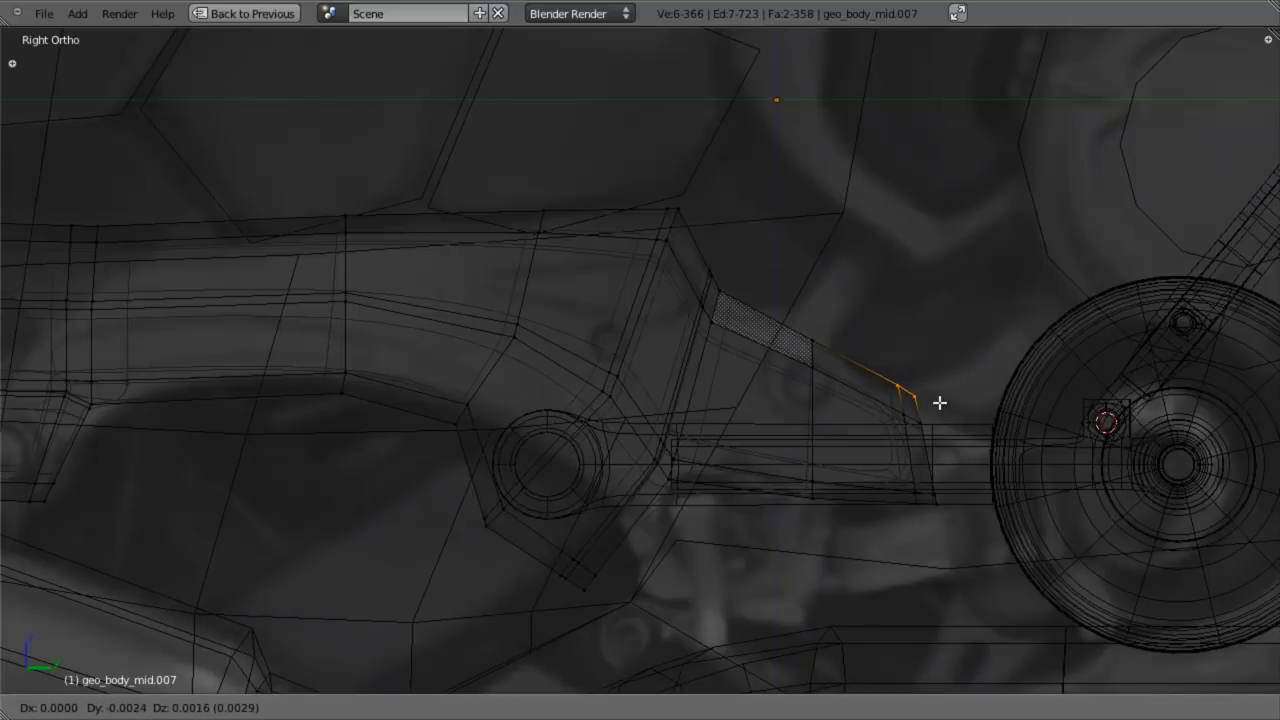
click(940, 402)
Step: Move the end loop of the tapered section slightly rearward along Y and lower its upper corner vertices along Z
alt+right_click(922, 444)
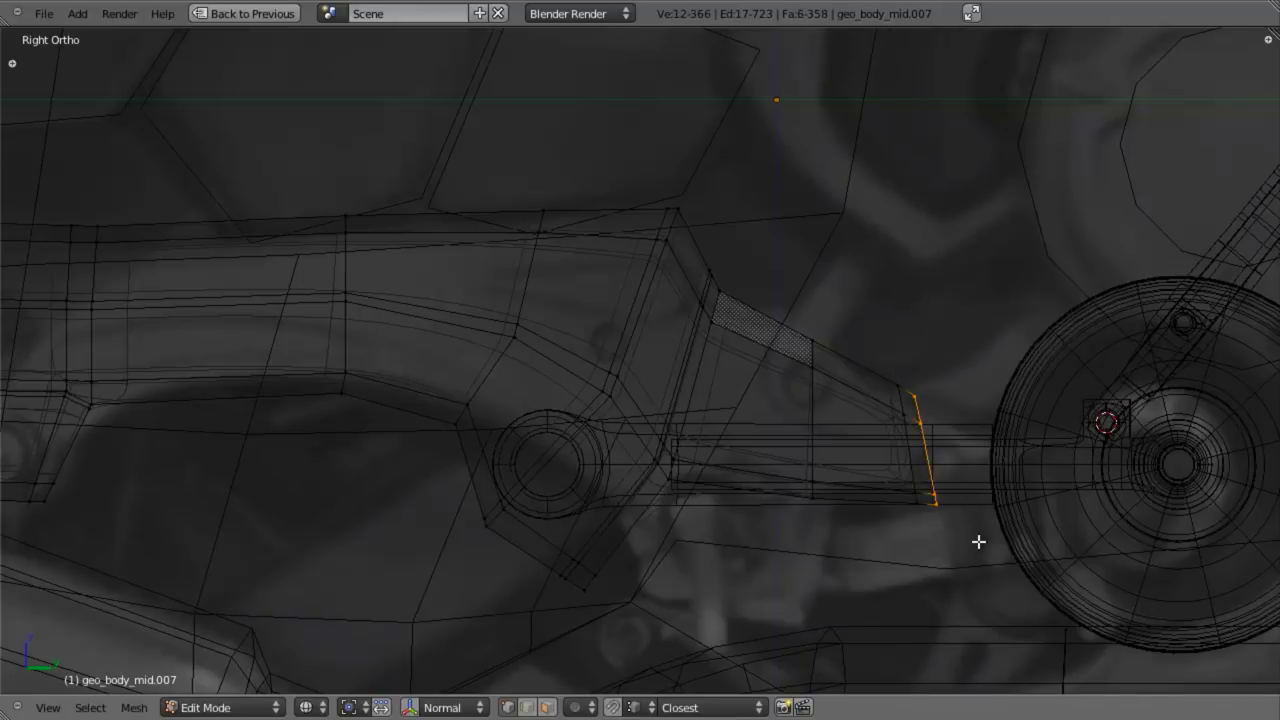
key(g)
key(y)
click(986, 542)
key(a)
key(b)
drag(908, 366, 930, 407)
key(g)
key(z)
click(930, 408)
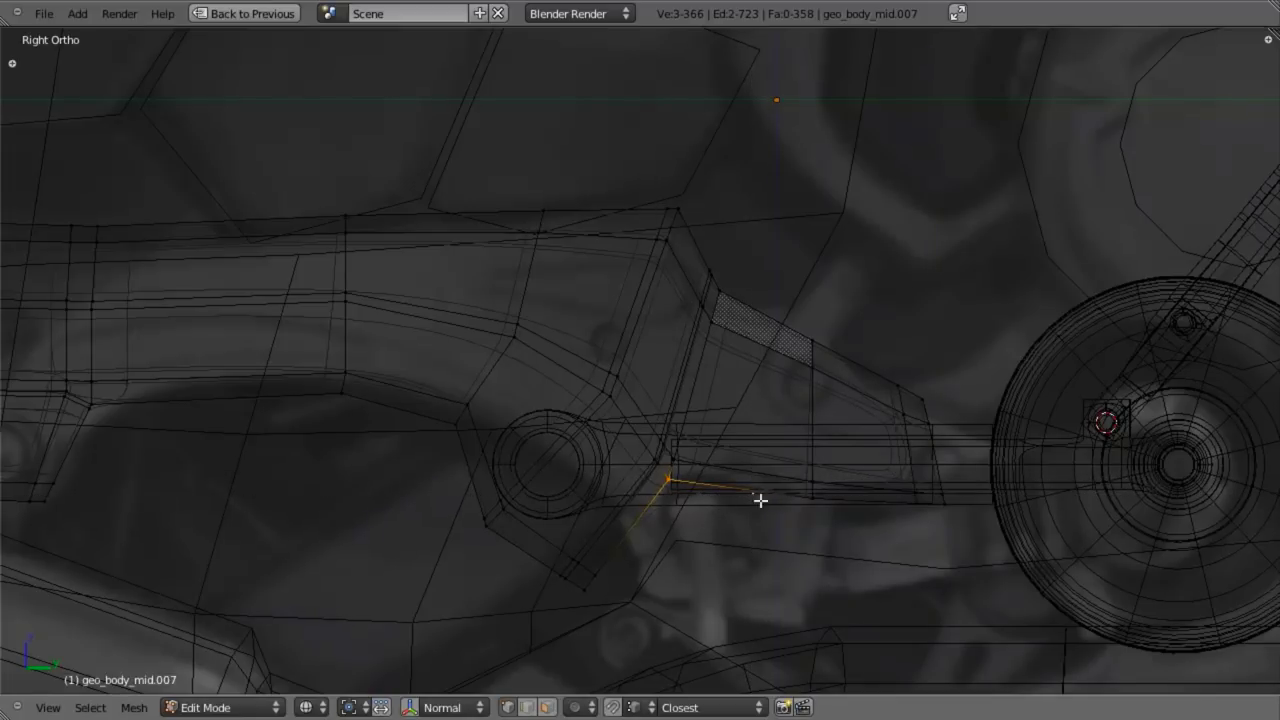
Step: Lower the tapered section's bottom edge about 0.01 along Z and nudge its rear corner vertices along Y
alt+shift+click(949, 526)
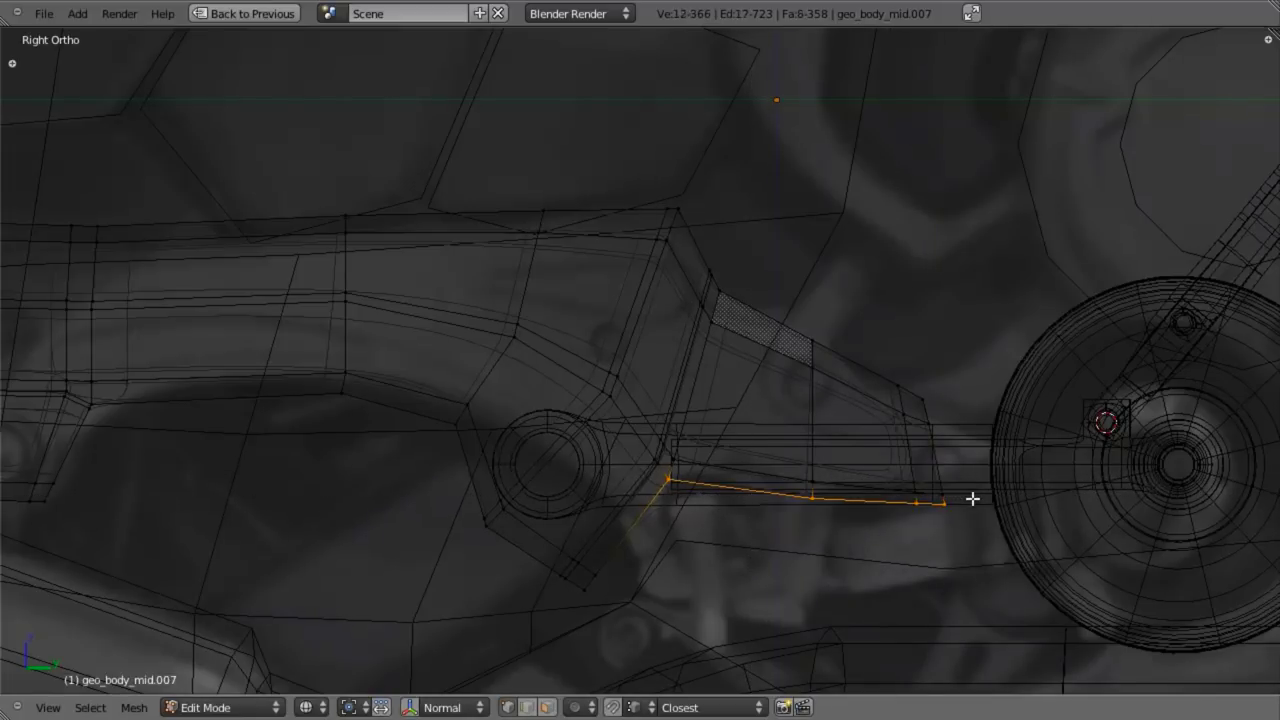
key(g)
key(z)
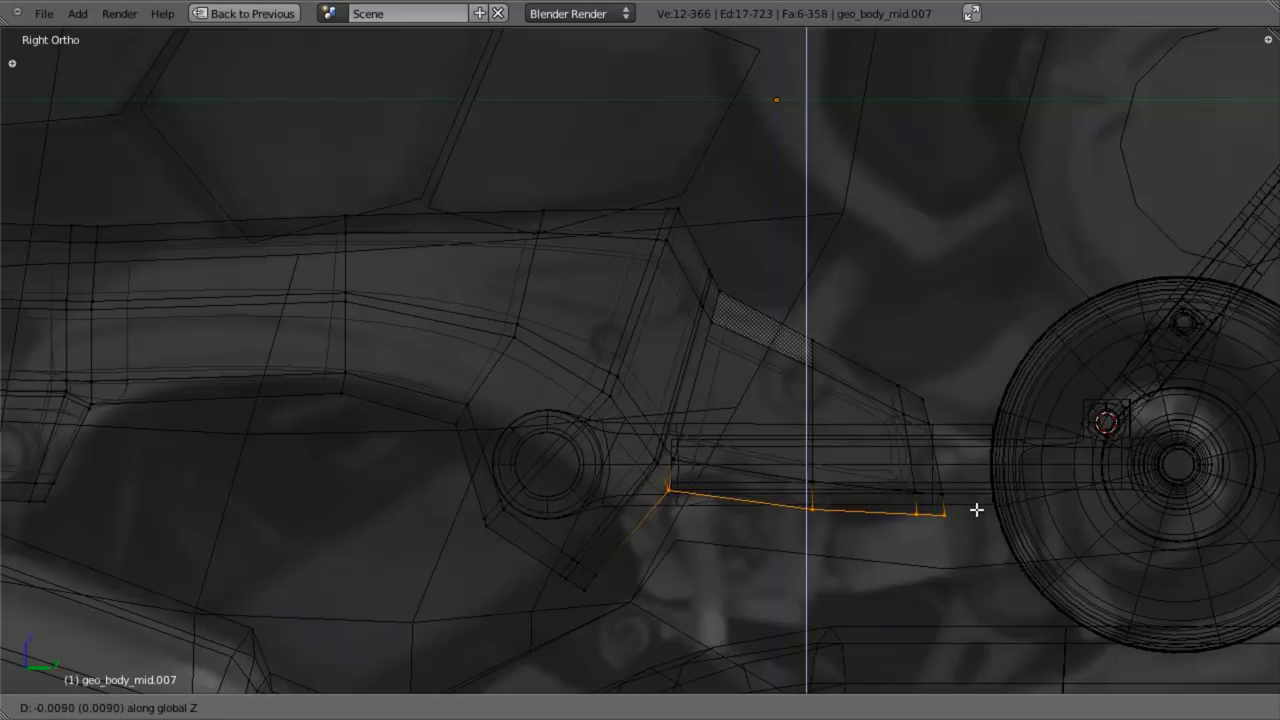
click(976, 512)
key(a)
key(b)
drag(924, 507, 968, 527)
key(g)
key(y)
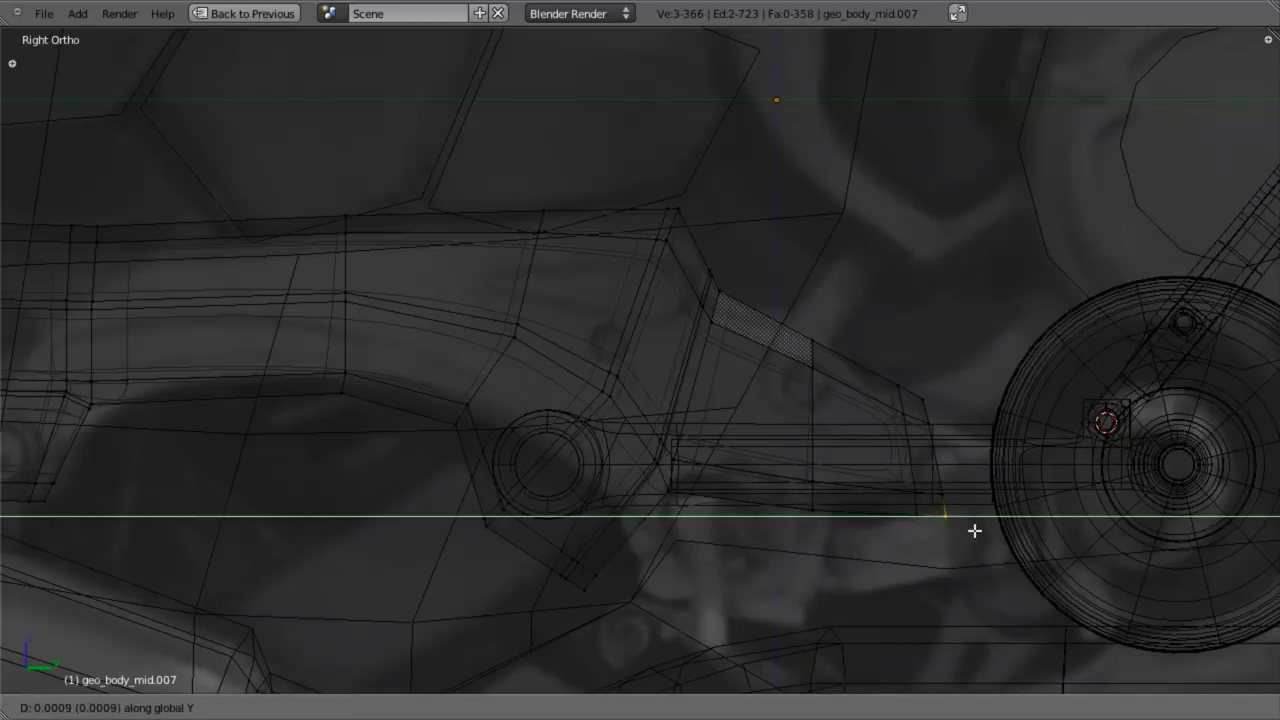
click(959, 528)
Step: Select the rear vertices at the lower lug's tip, shift them slightly along their normal Z, and return to object mode
key(b)
drag(577, 571, 660, 637)
key(g)
key(z)
key(z)
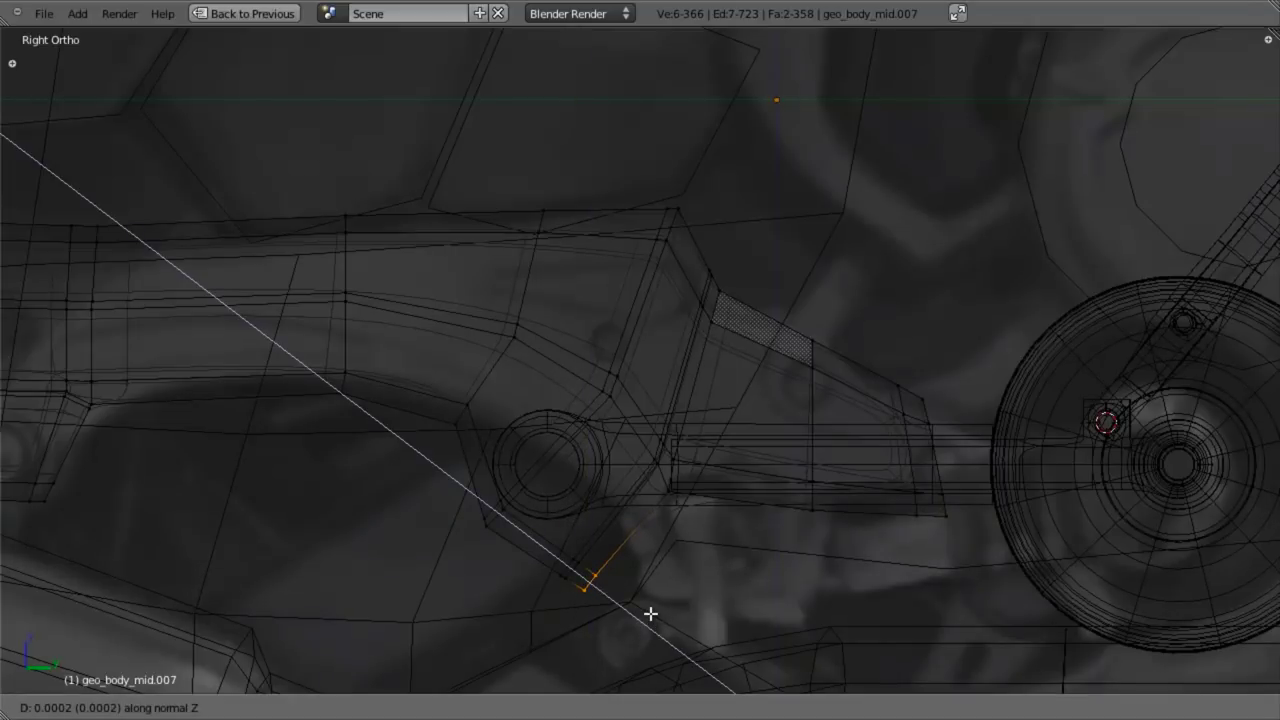
click(648, 612)
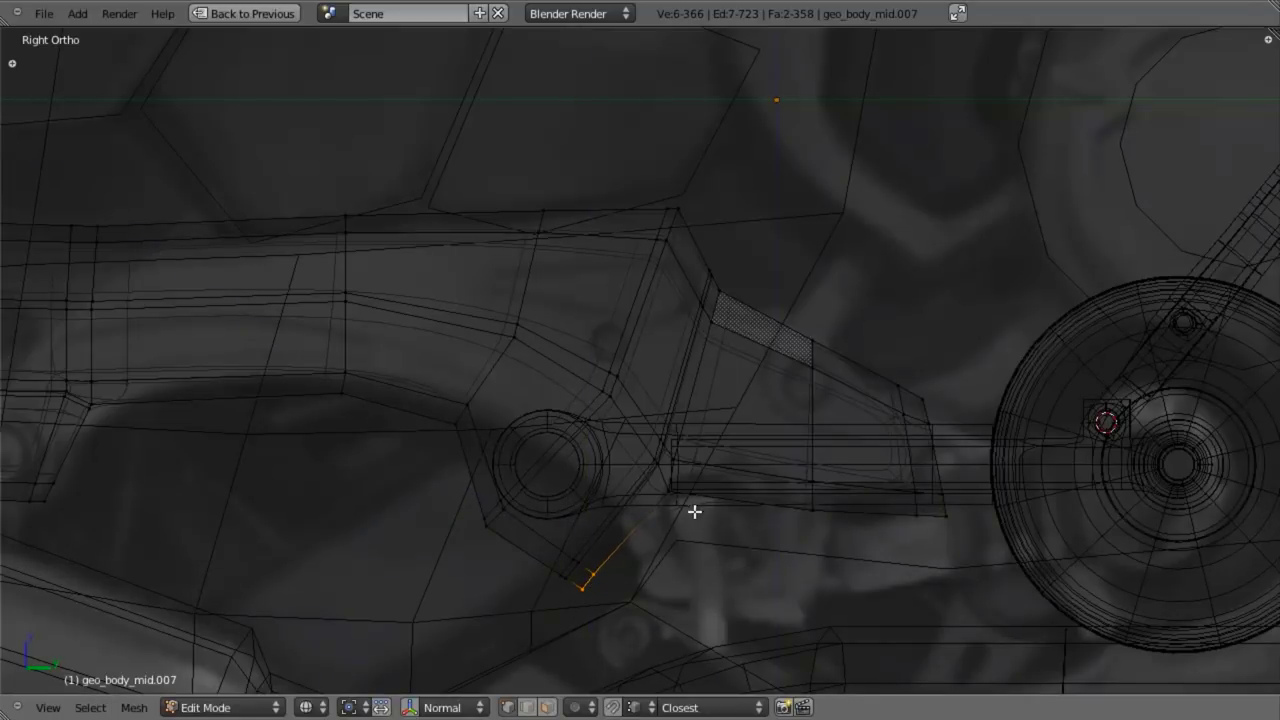
key(z)
key(a)
key(Tab)
Step: Examine the reshaped panel around the rear landing gear in perspective and side views, both shaded and in wireframe
scroll(686, 513, down, 4)
middle_drag(686, 488, 601, 449)
scroll(601, 449, down, 3)
key(KP_3)
scroll(679, 397, up, 6)
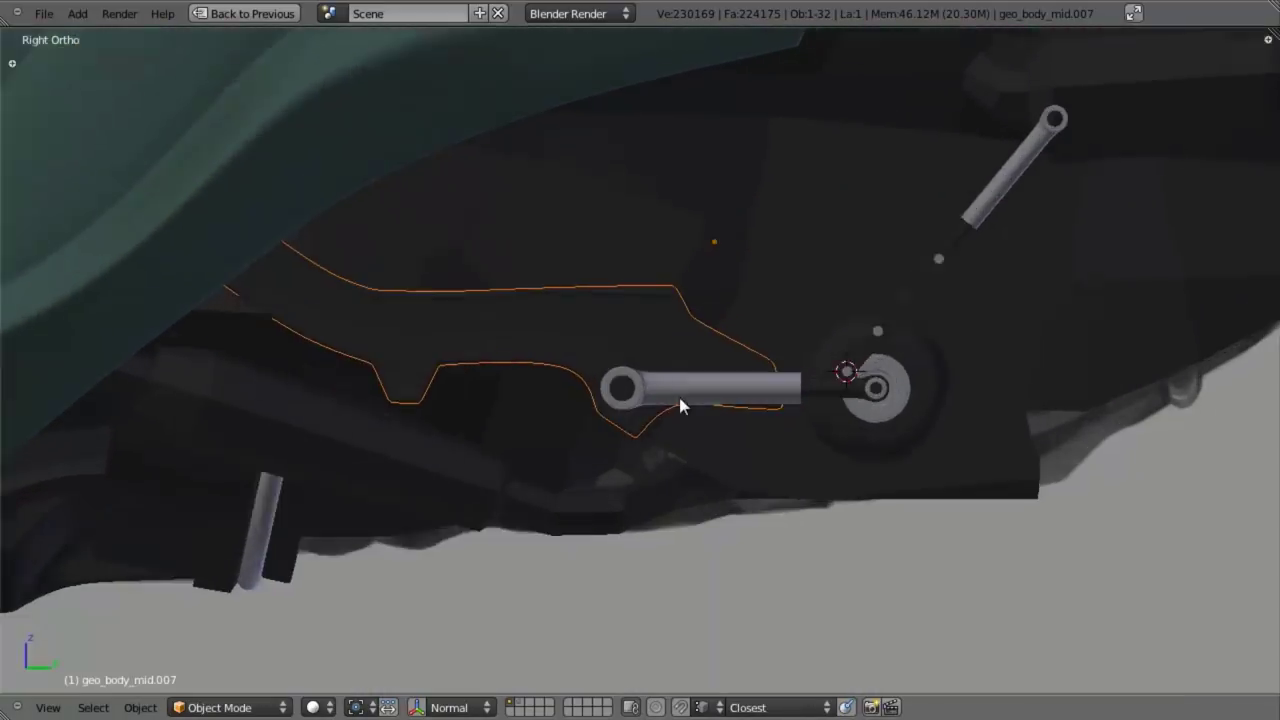
key(z)
shift+middle_drag(583, 371, 679, 443)
key(a)
scroll(660, 434, down, 3)
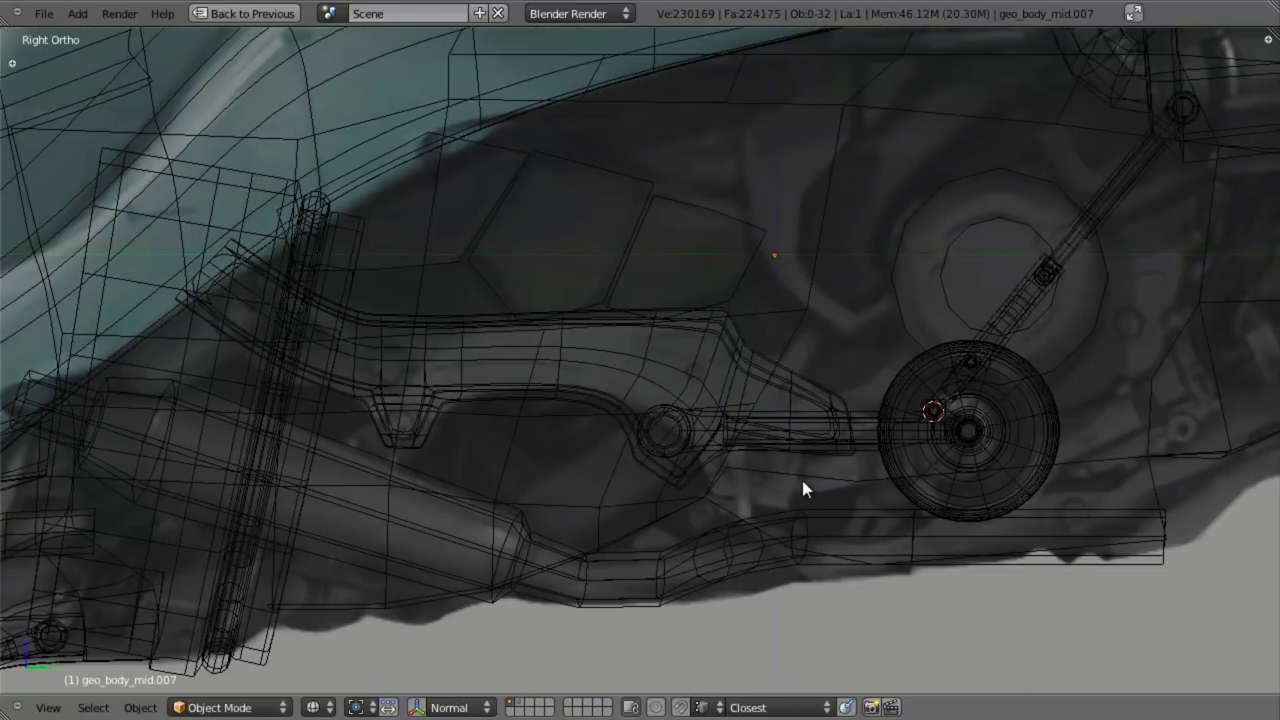
Step: Select the front eyelet of the rear gear strut and move it about 0.02 rearward along Y to sit over the panel's lug
key(z)
scroll(756, 446, up, 3)
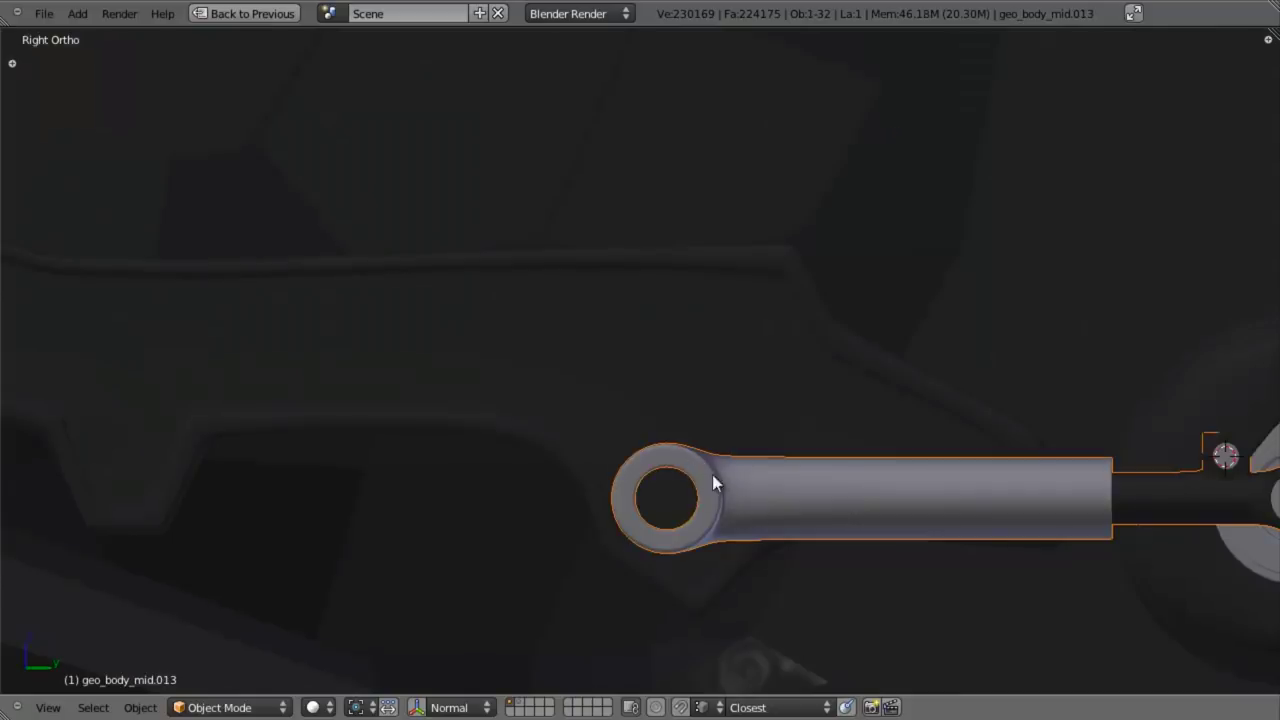
shift+middle_drag(712, 483, 665, 478)
key(Tab)
key(z)
key(a)
key(b)
mouse_move(461, 341)
mouse_down()
mouse_move(674, 555)
mouse_move(700, 598)
mouse_up()
key(g)
key(x)
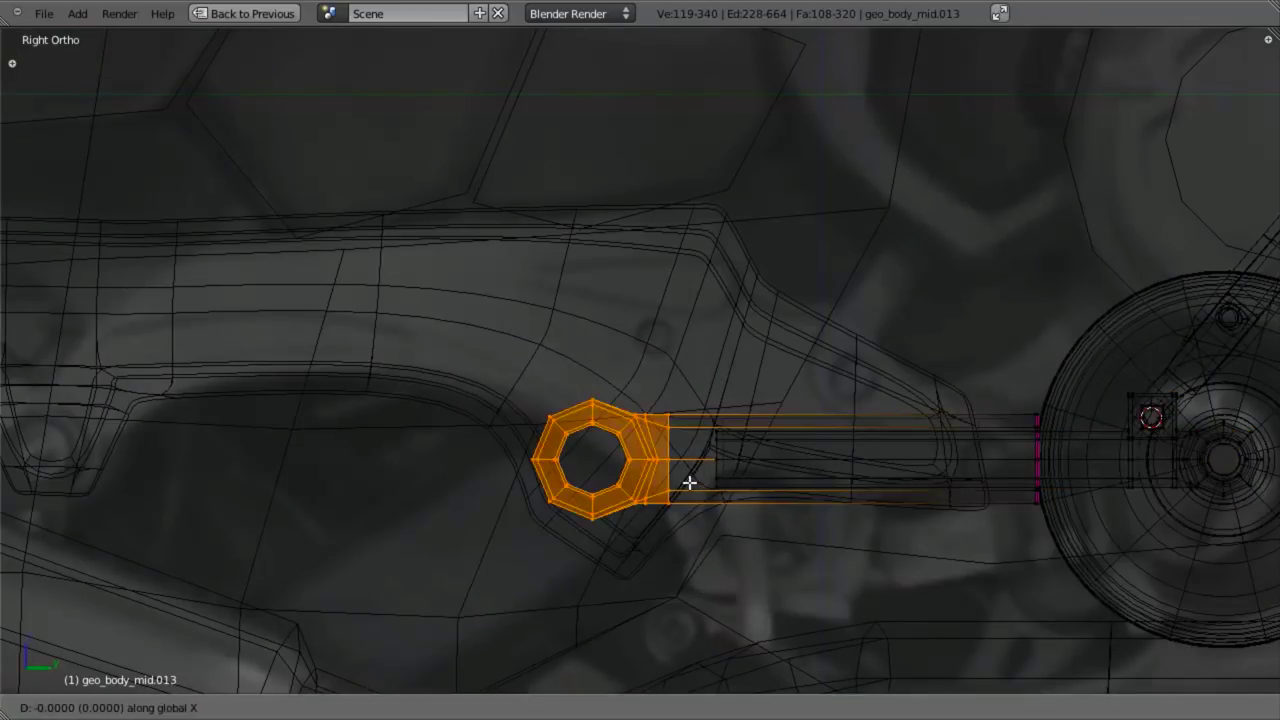
key(y)
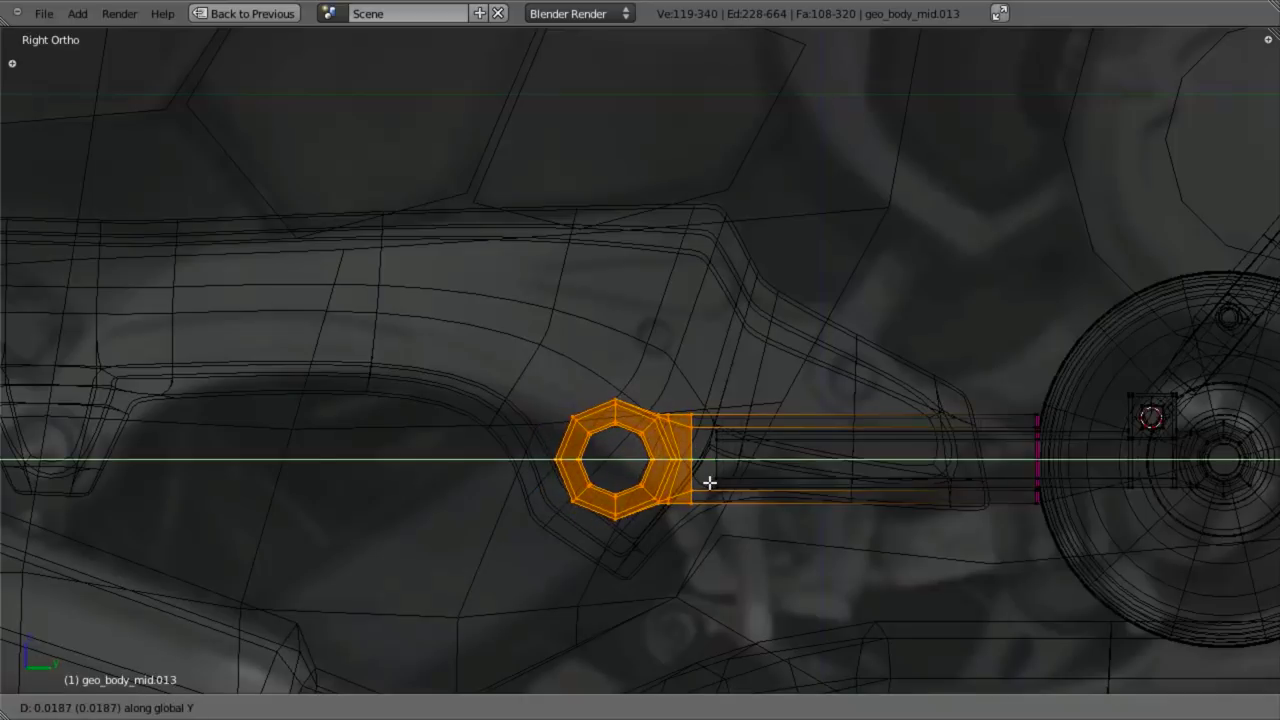
click(708, 480)
key(z)
middle_drag(594, 579, 552, 550)
key(Tab)
scroll(552, 550, down, 1)
key(KP_3)
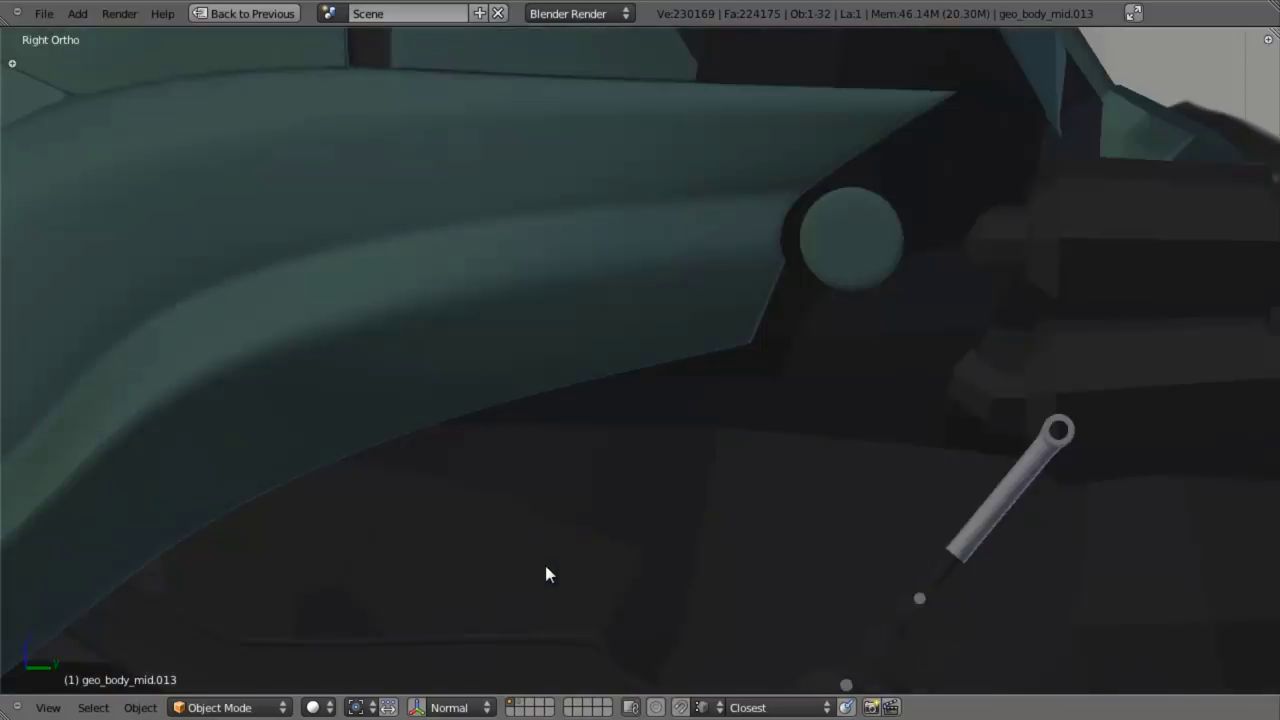
Step: Select the cylindrical pin at the front landing gear's strut eyelet in the body mesh and separate it into its own object
scroll(545, 565, down, 3)
shift+middle_drag(558, 486, 615, 328)
key(z)
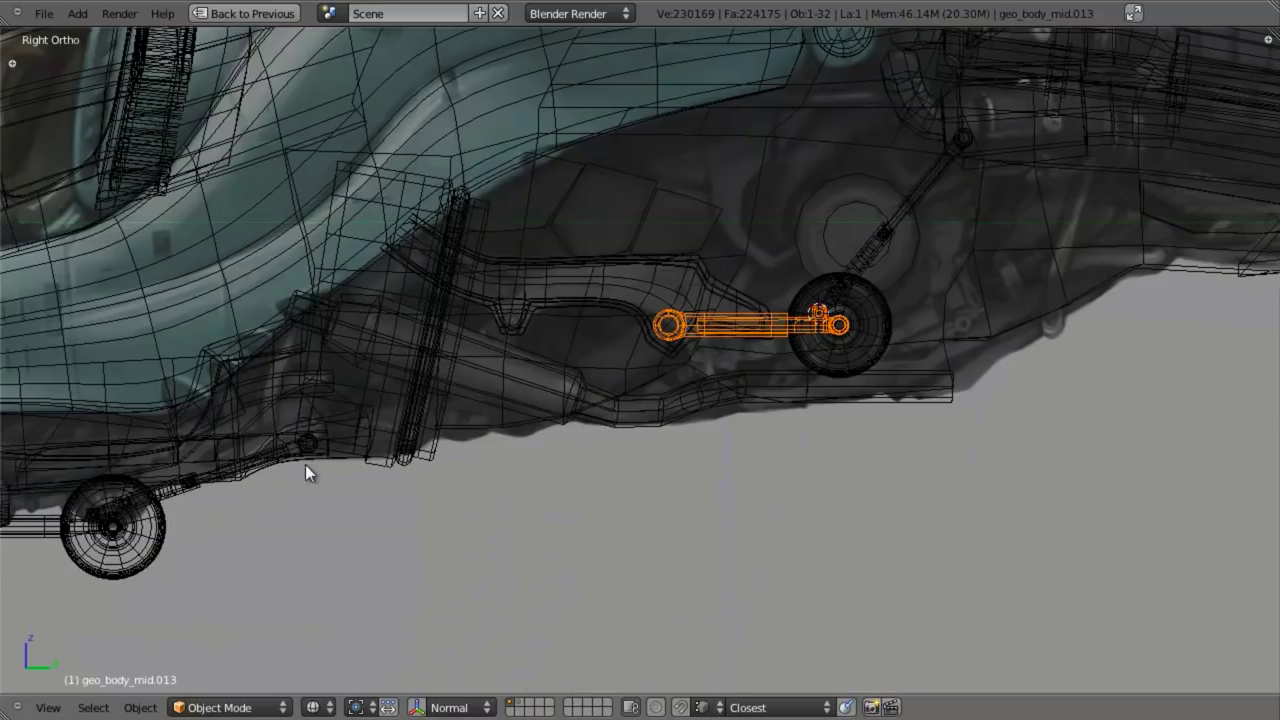
scroll(399, 516, up, 4)
right_click(405, 514)
right_click(408, 508)
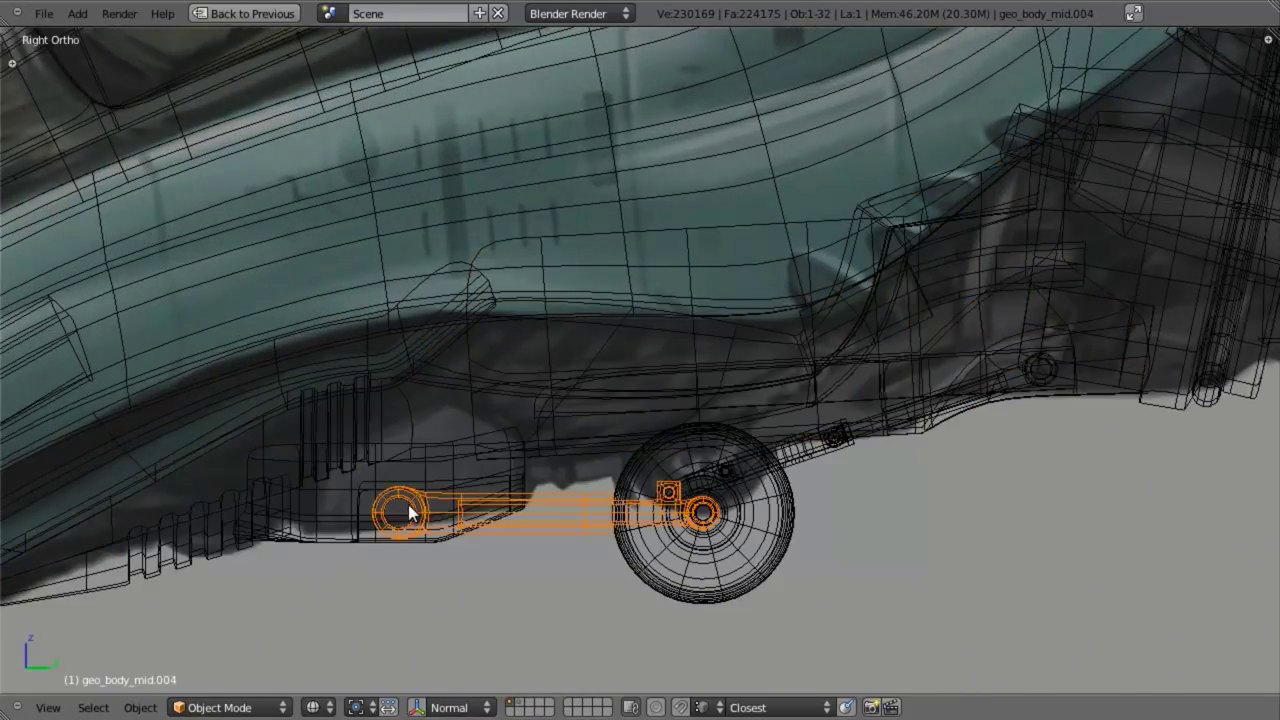
right_click(409, 504)
middle_drag(409, 503, 549, 394)
key(Tab)
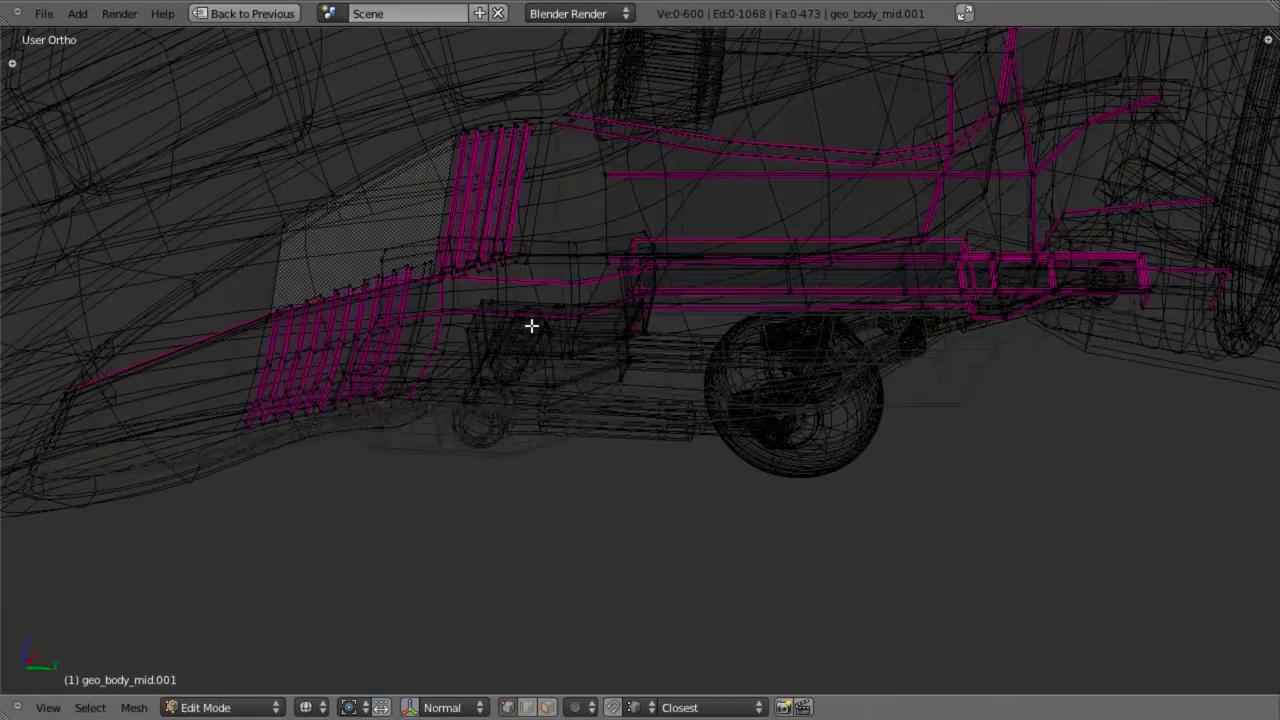
key(a)
key(a)
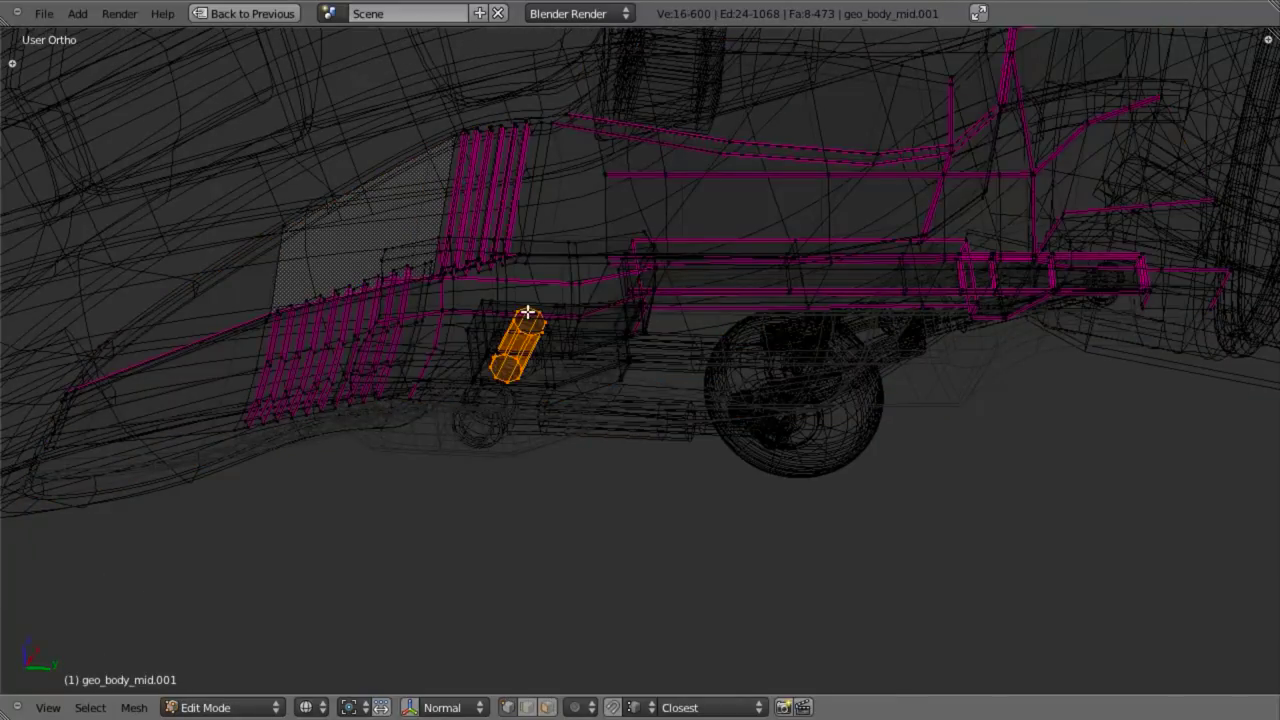
key(p)
click(531, 340)
key(Tab)
Step: Select the separated pin together with the rear gear strut and join it into the strut object
right_click(534, 331)
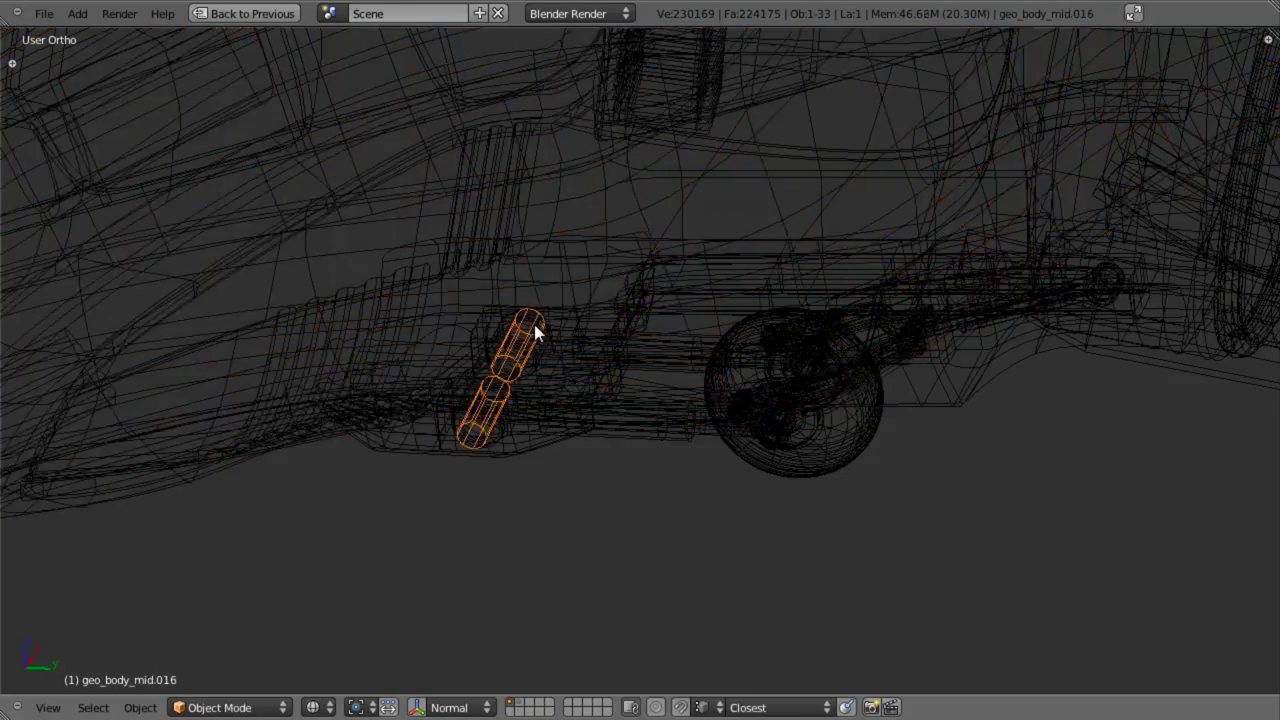
scroll(536, 330, down, 5)
shift+middle_drag(820, 342, 544, 448)
key(z)
shift+middle_drag(886, 331, 760, 386)
scroll(759, 385, up, 3)
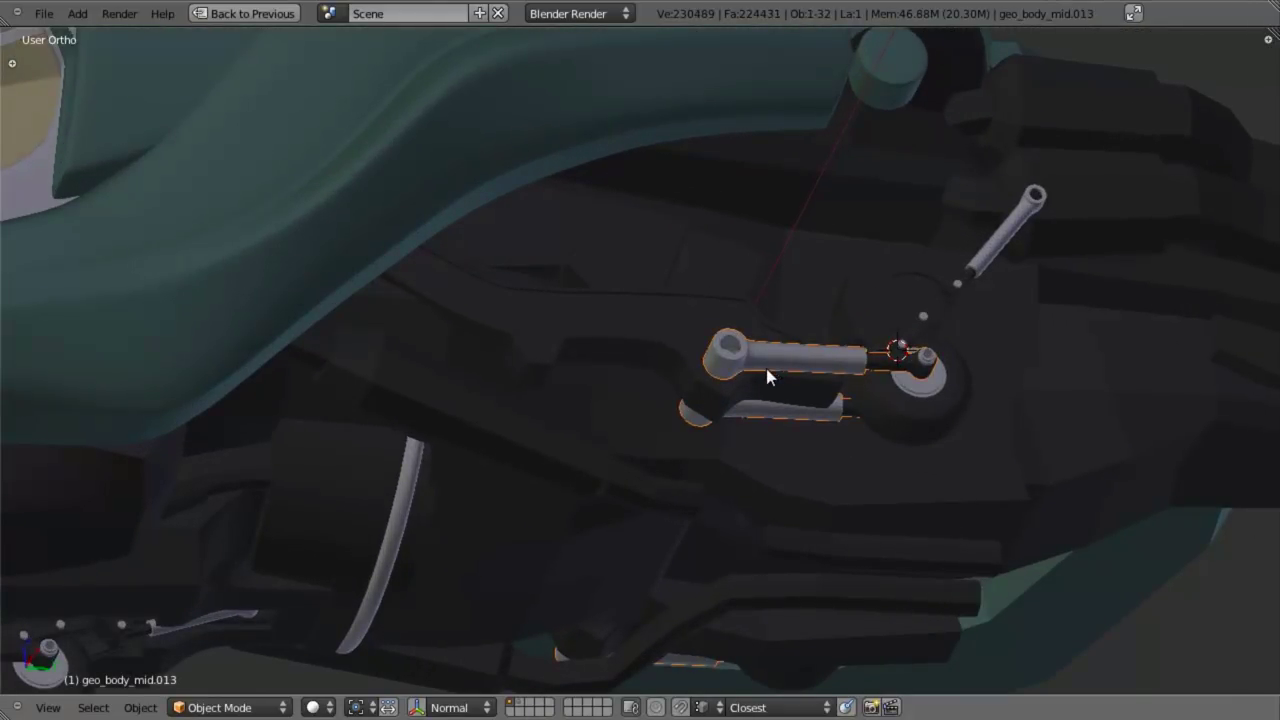
scroll(767, 377, down, 2)
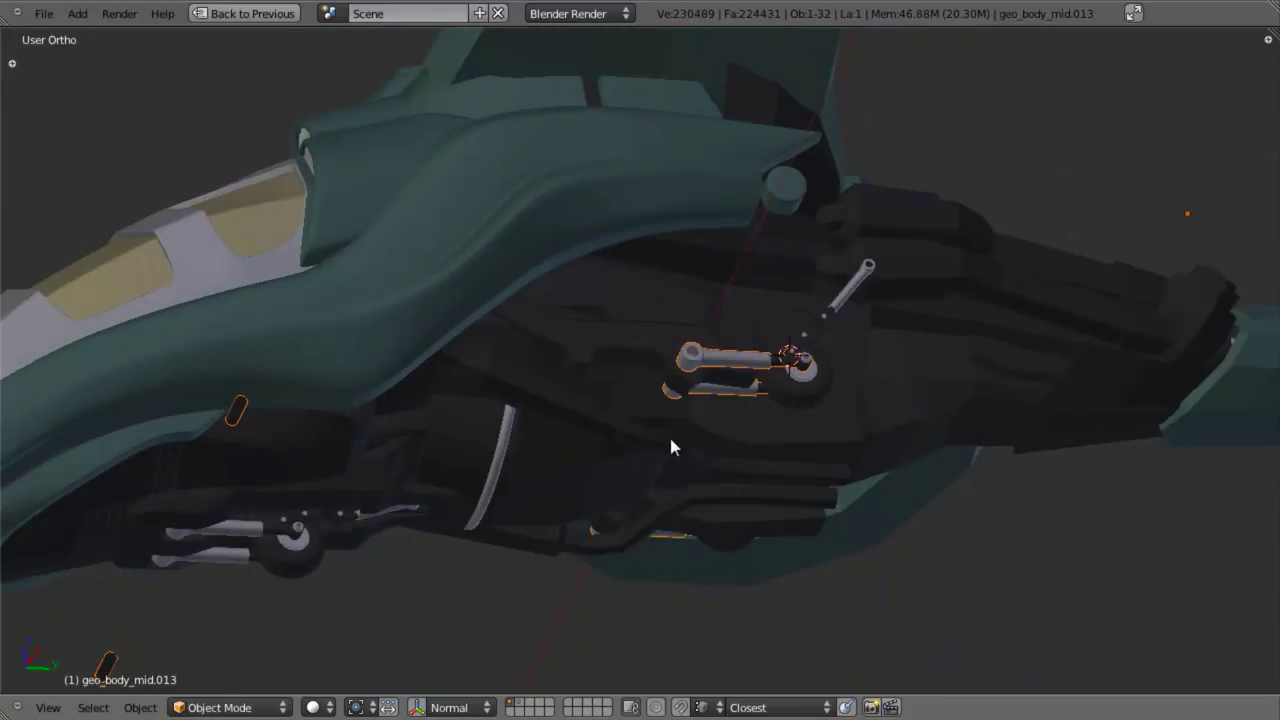
Step: Select the whole pin in the rear strut's mesh and move it rearward from the front gear to just below the strut's front eyelet
key(KP_3)
key(z)
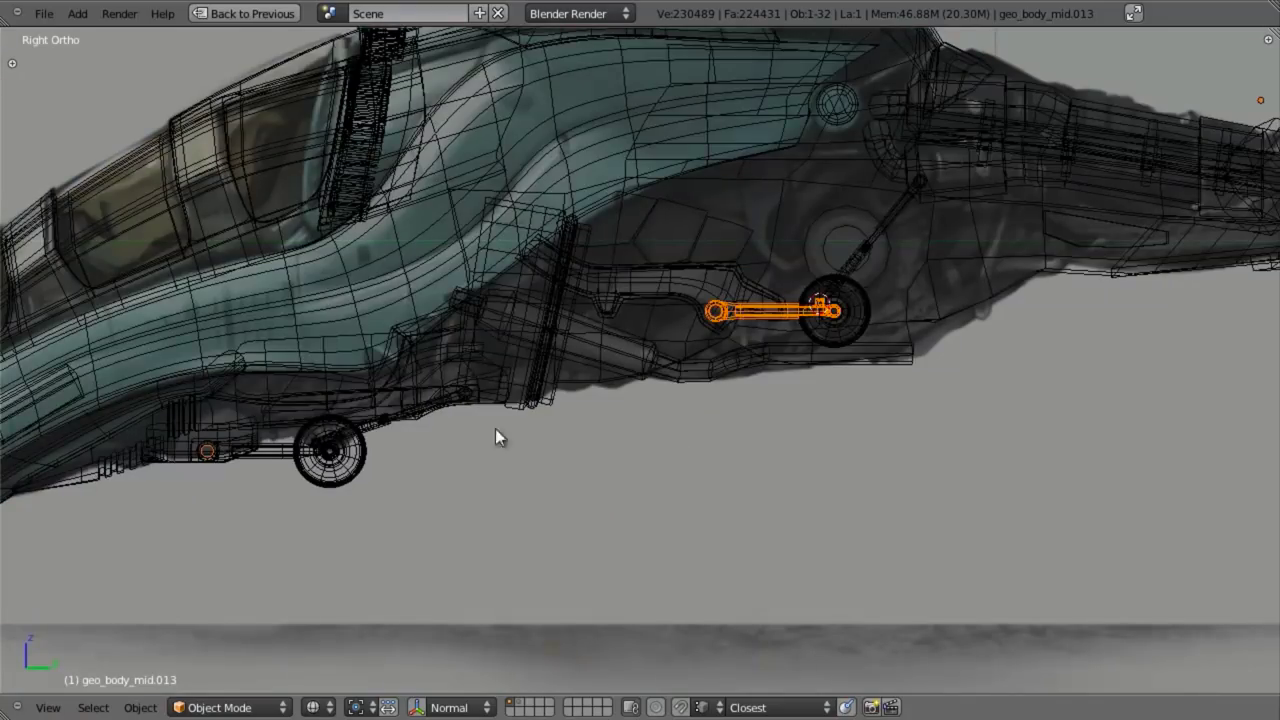
key(Tab)
key(a)
key(b)
drag(165, 367, 272, 682)
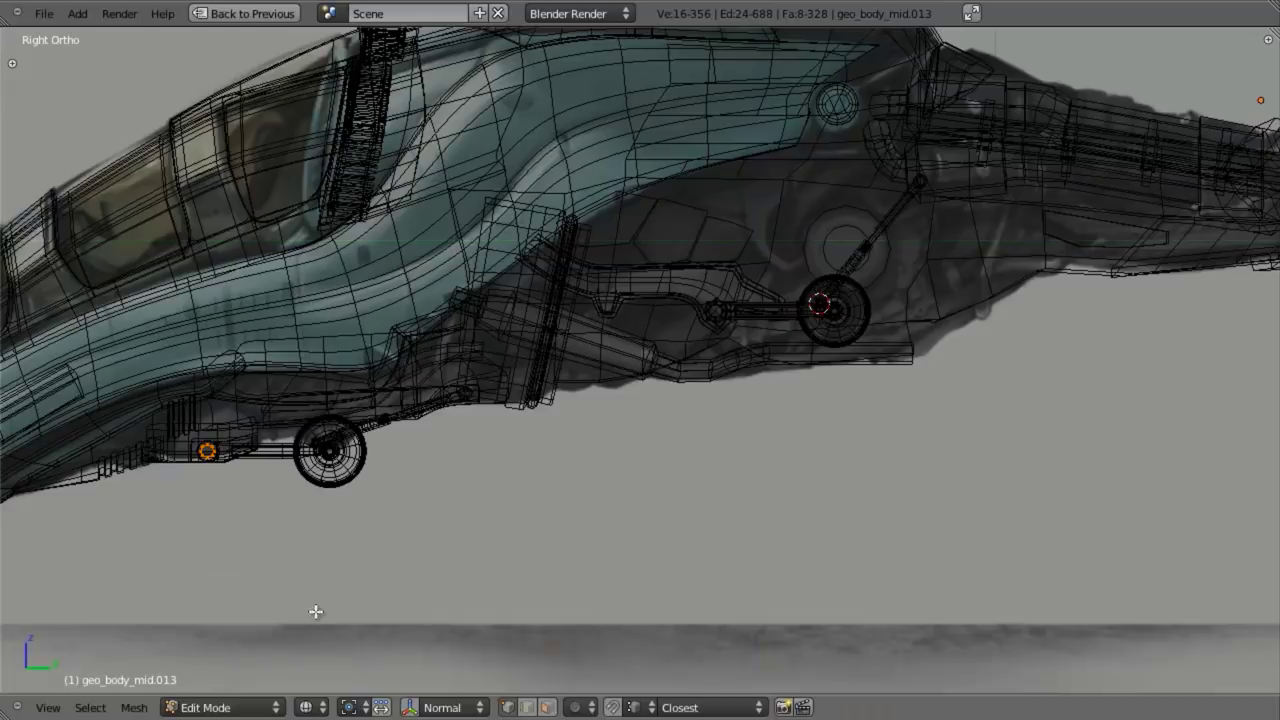
key(g)
click(621, 462)
shift+middle_drag(643, 435, 535, 534)
scroll(527, 546, up, 3)
key(g)
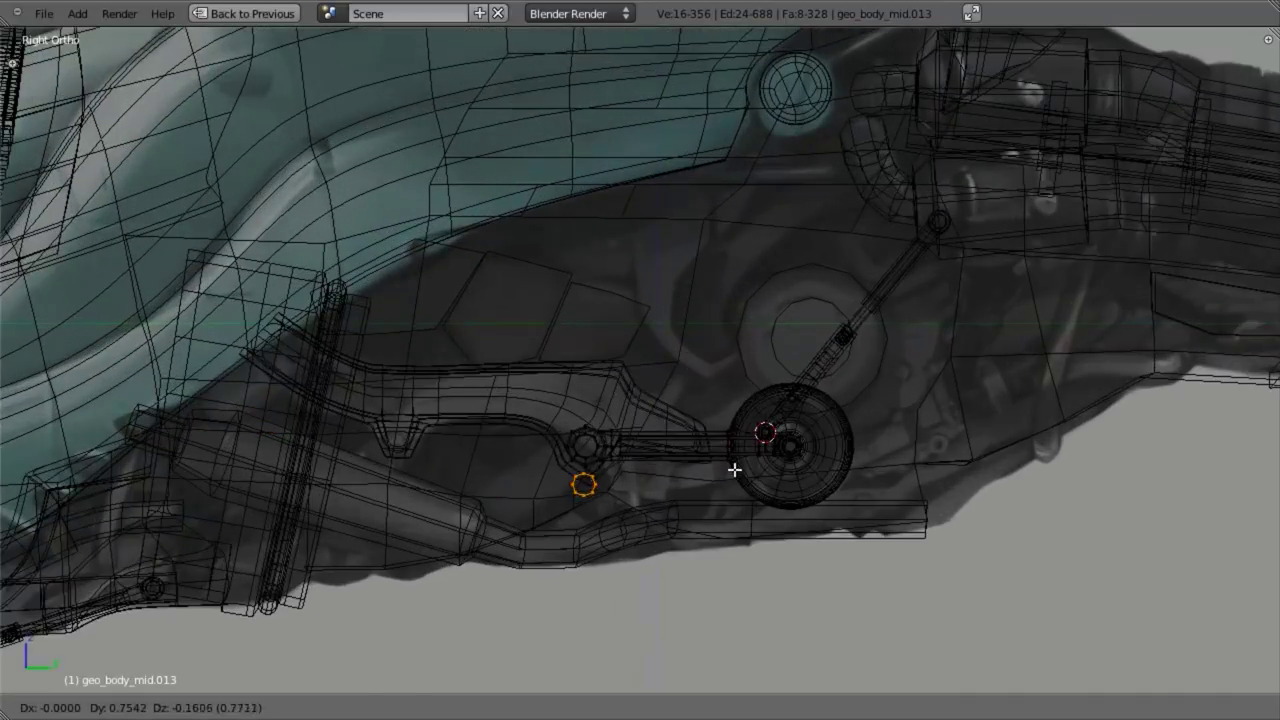
click(735, 463)
Step: Move the pin up into the hole of the rear strut's front eyelet in the side view
scroll(636, 560, up, 3)
scroll(689, 514, up, 4)
shift+middle_drag(631, 566, 634, 425)
key(g)
key(Escape)
scroll(654, 377, up, 5)
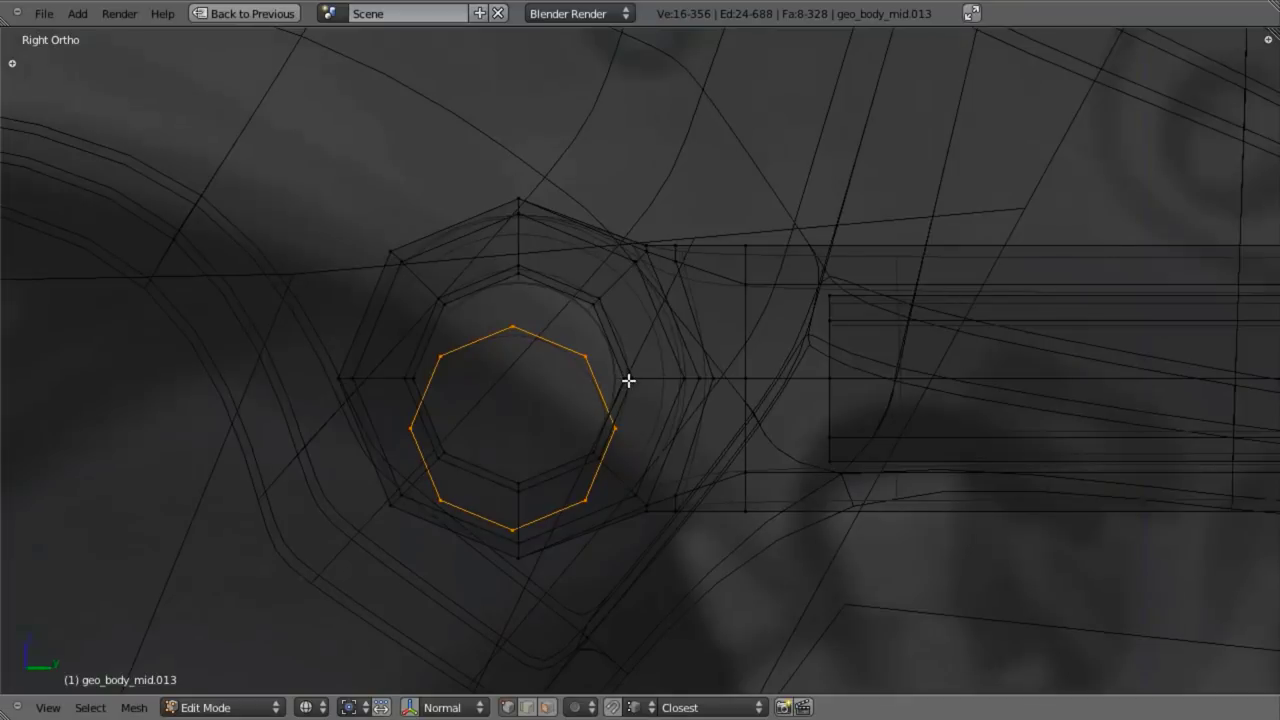
key(g)
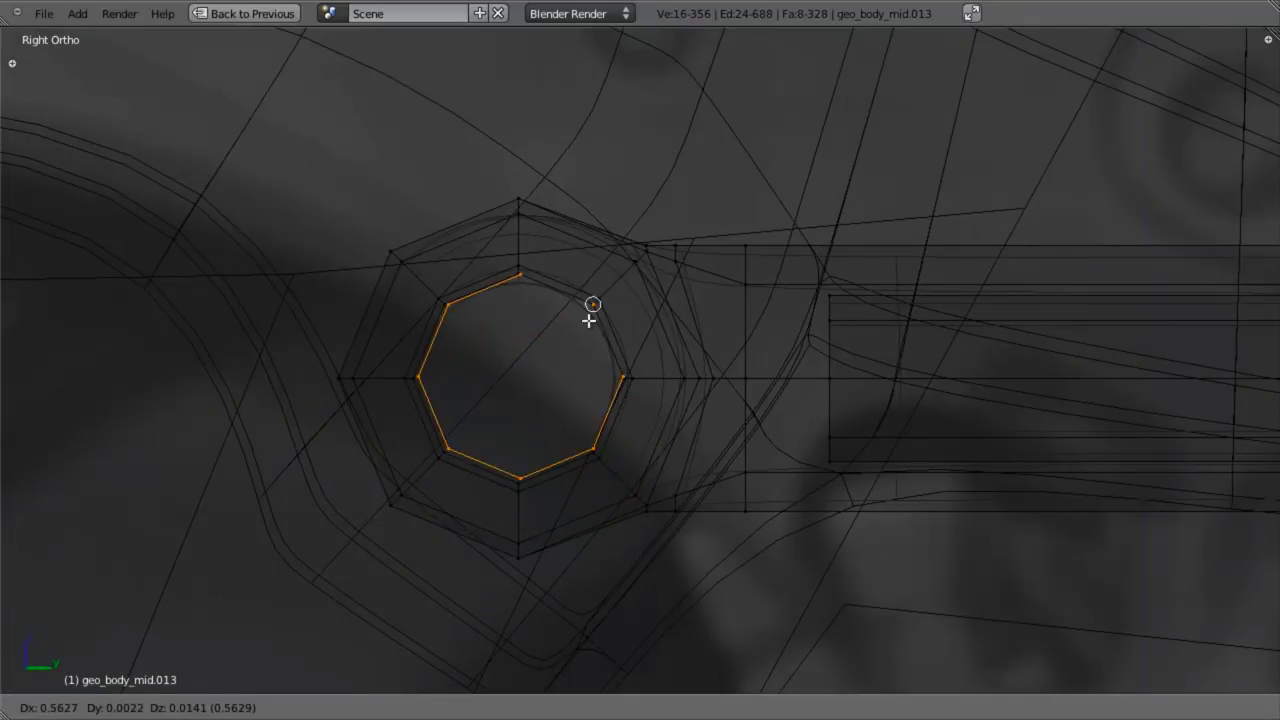
click(585, 317)
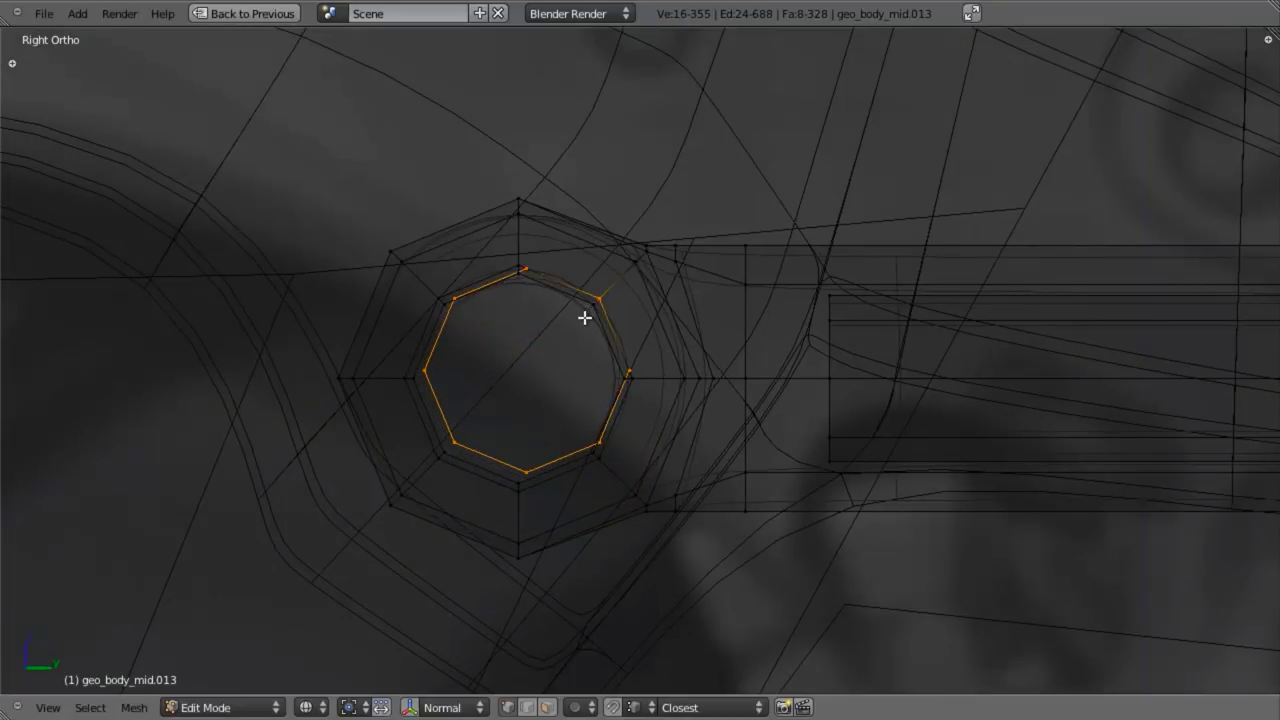
Step: Examine the pin's fit in the rear strut's eyelet with shading on, in an angled view and from the side
scroll(585, 320, down, 4)
mouse_move(567, 393)
middle_down()
mouse_move(637, 417)
mouse_move(766, 411)
mouse_move(702, 383)
mouse_move(710, 399)
middle_up()
scroll(766, 400, up, 4)
scroll(704, 385, up, 4)
key(z)
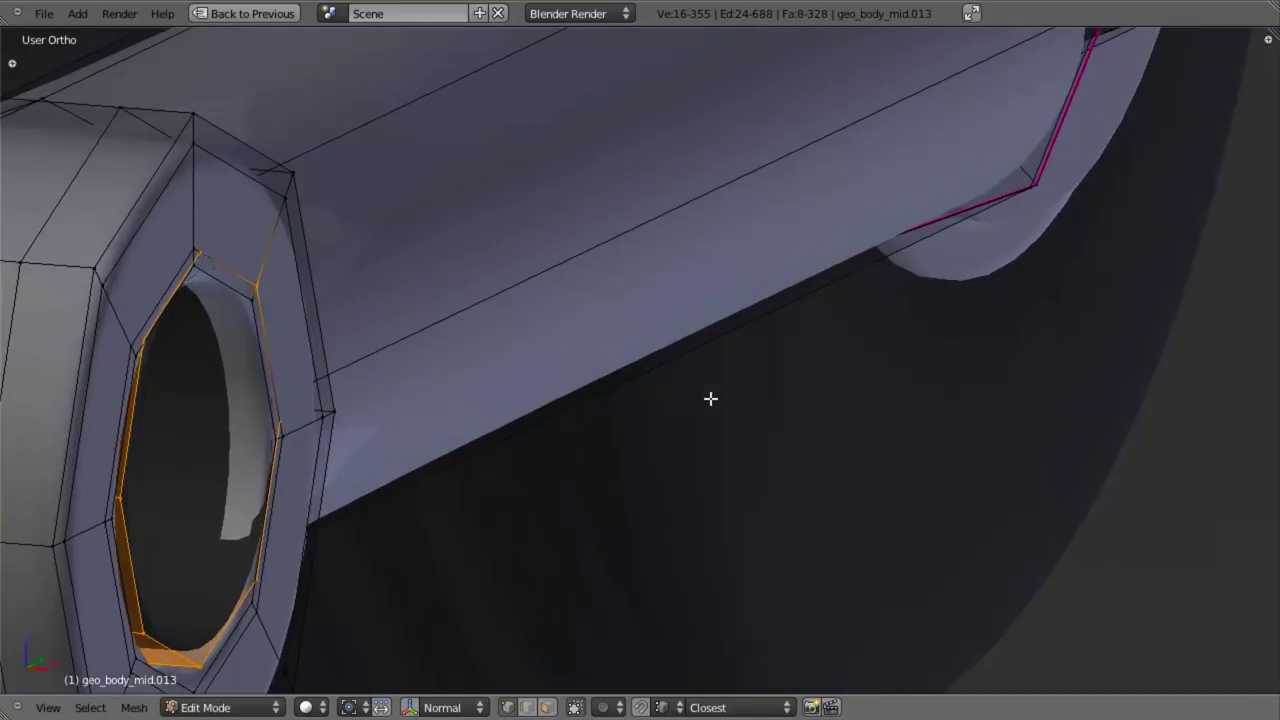
key(KP_3)
scroll(474, 440, down, 8)
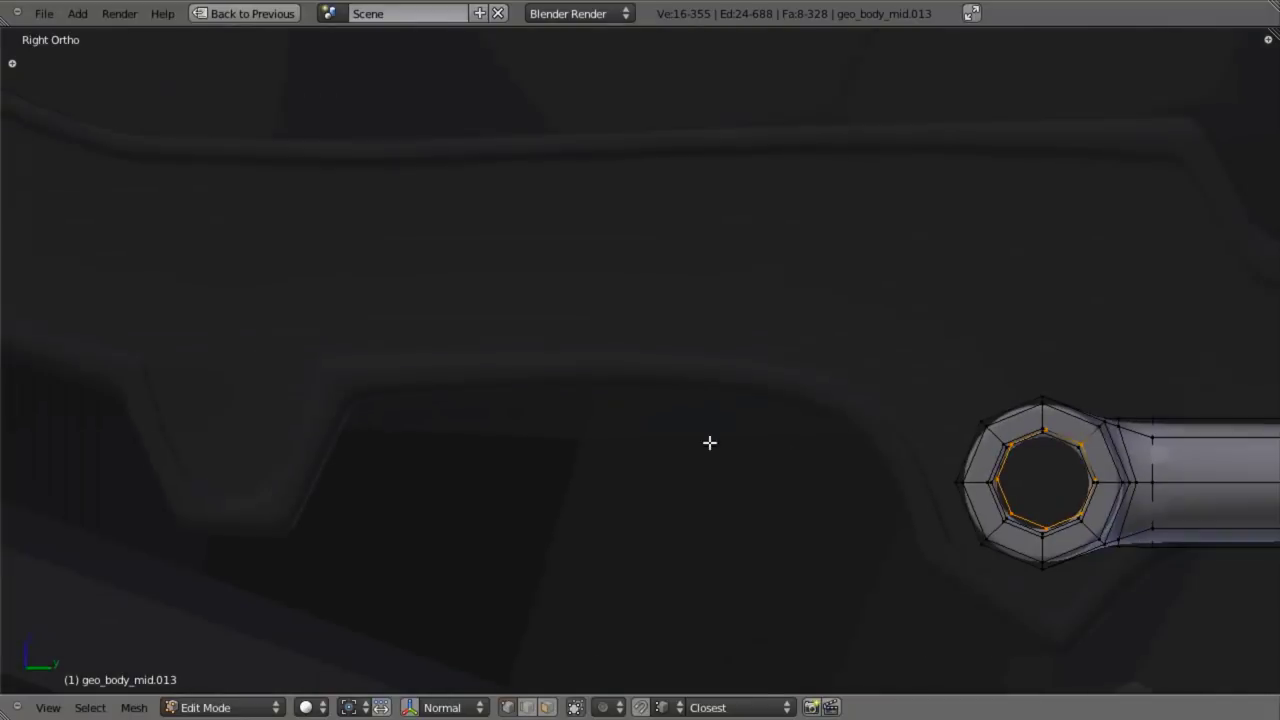
shift+middle_drag(1188, 491, 660, 380)
scroll(660, 380, up, 3)
scroll(660, 379, up, 3)
Step: Adjust the pin's position in the side-view wireframe to center it in the eyelet's hole
key(g)
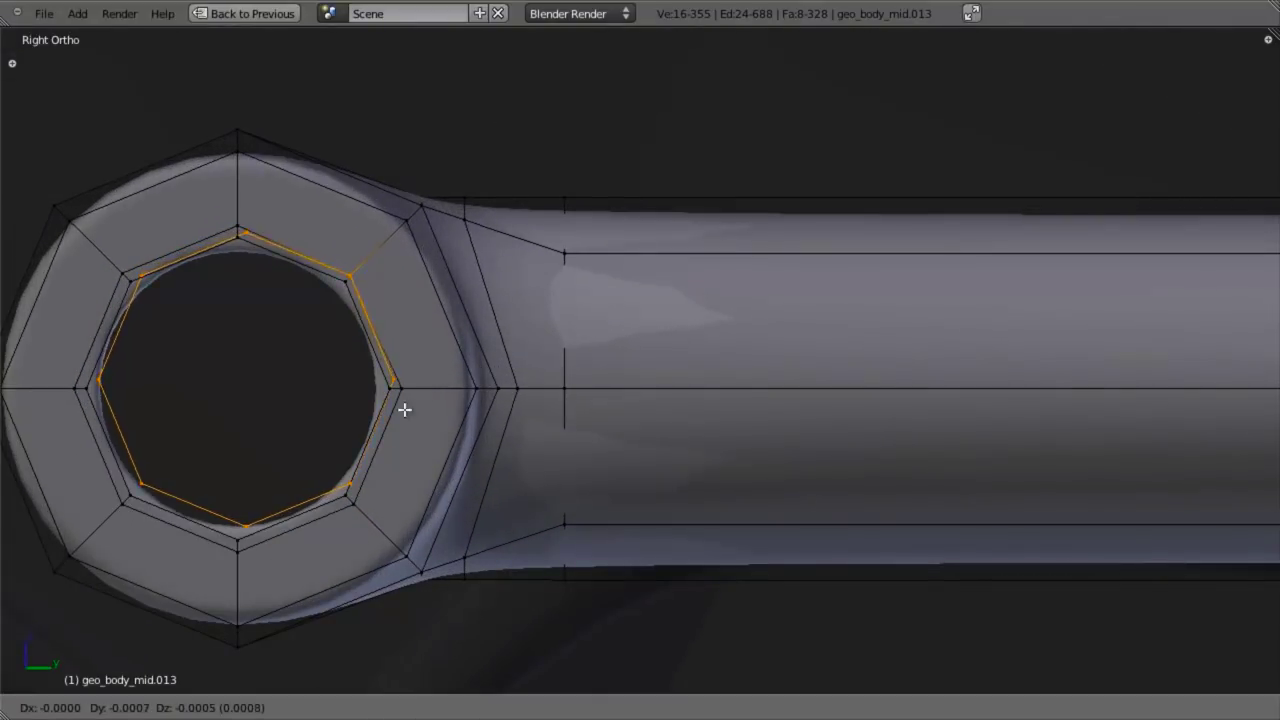
right_click(334, 522)
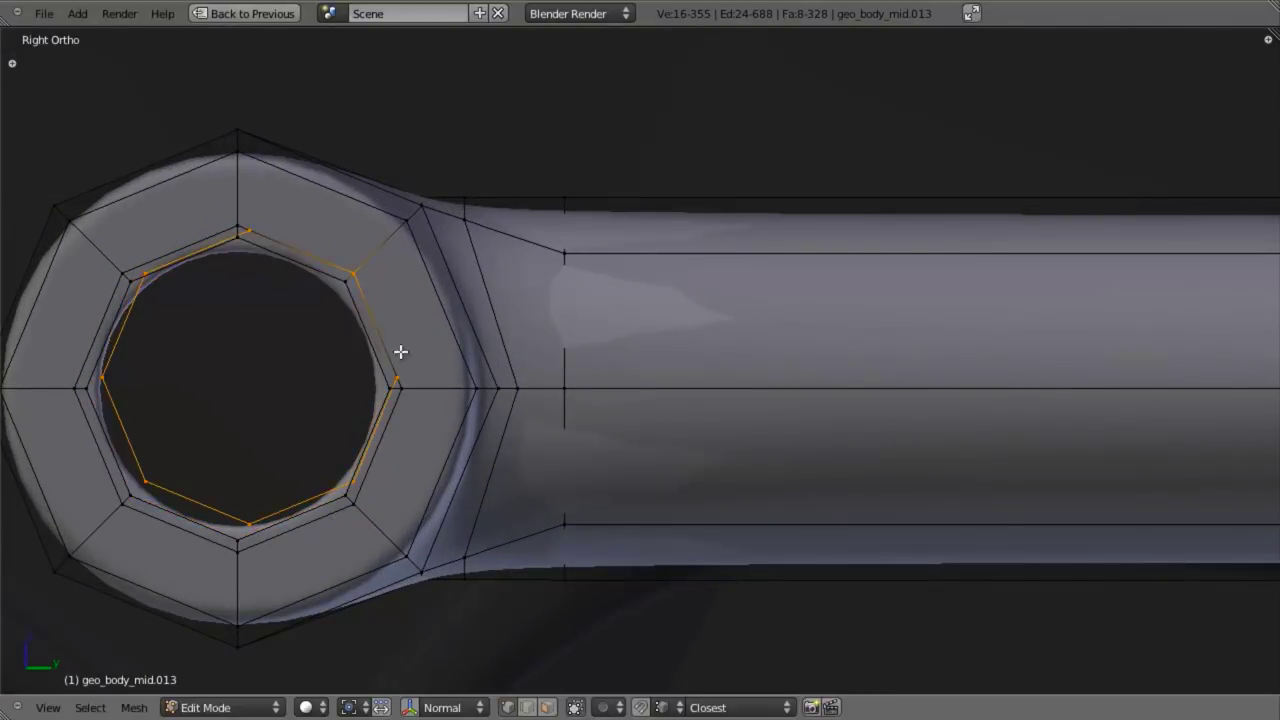
key(z)
key(g)
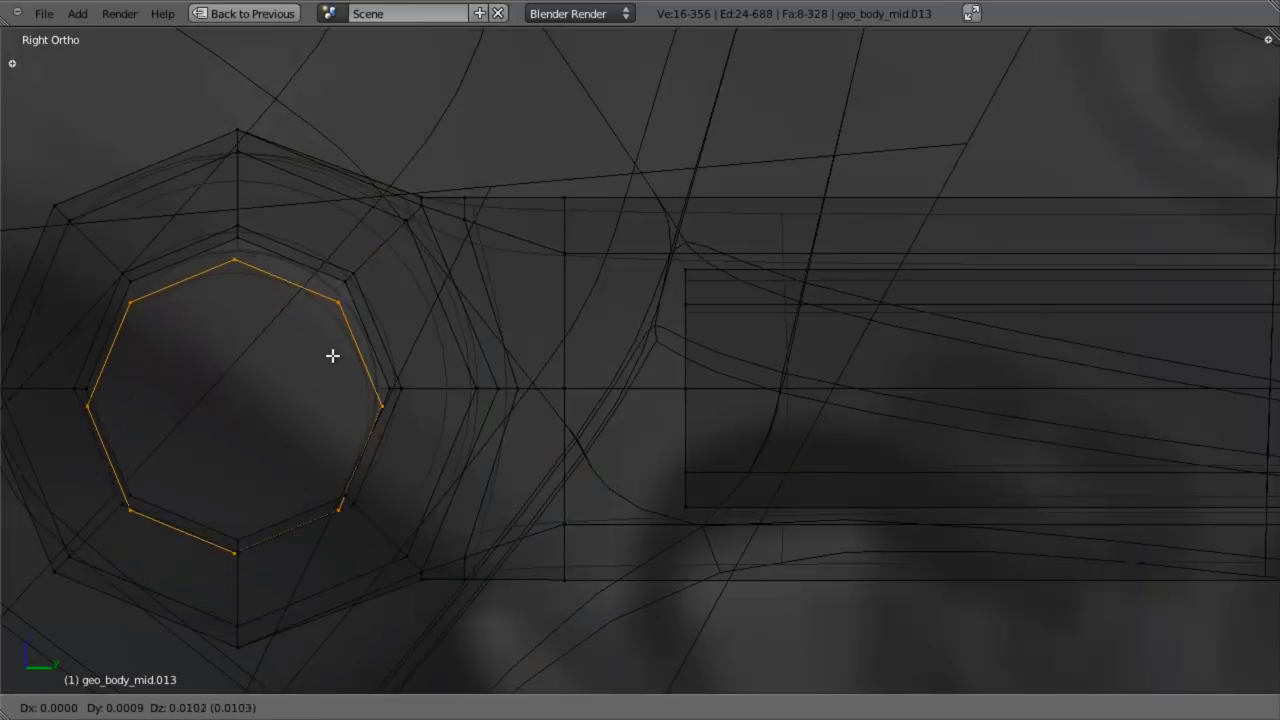
click(305, 293)
Step: Check the pin's sideways position relative to the rear gear strut in the front wireframe view
middle_drag(305, 293, 734, 407)
key(KP_1)
scroll(640, 405, down, 9)
scroll(531, 417, down, 5)
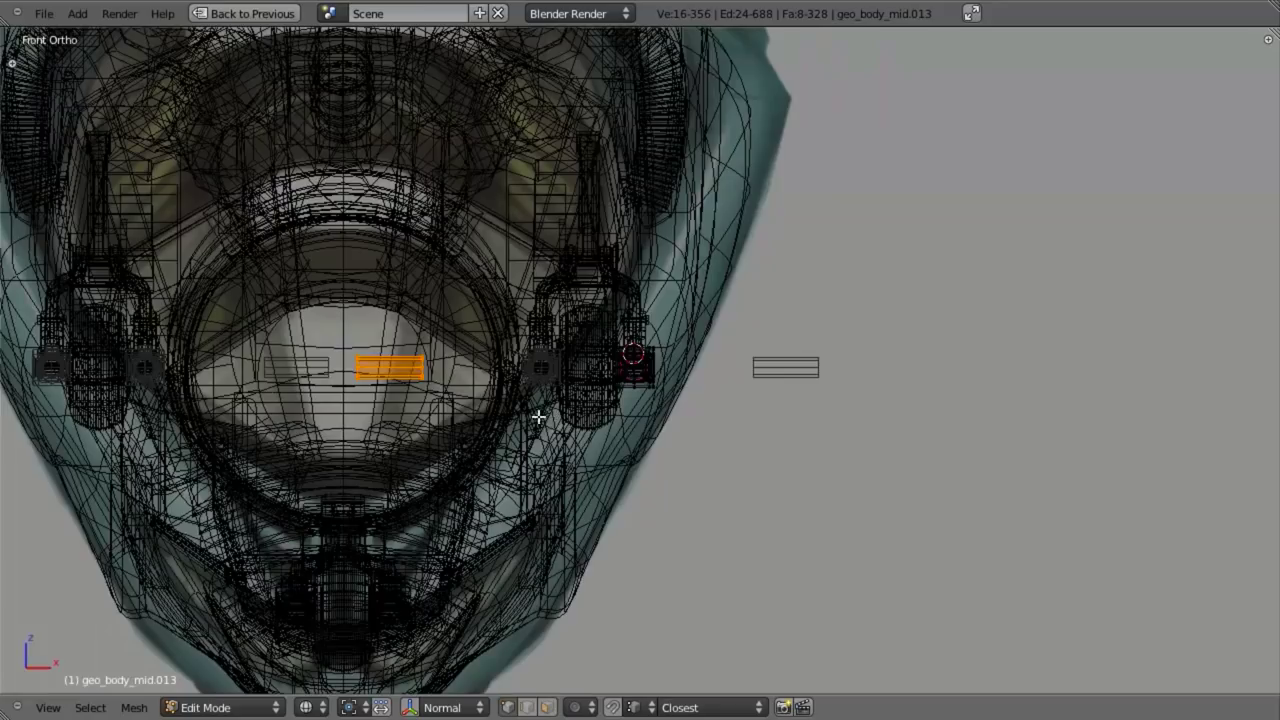
Step: Move the selected cylindrical ring about 0.6 along the global X axis onto the outer strut joint
scroll(506, 418, up, 4)
key(g)
key(x)
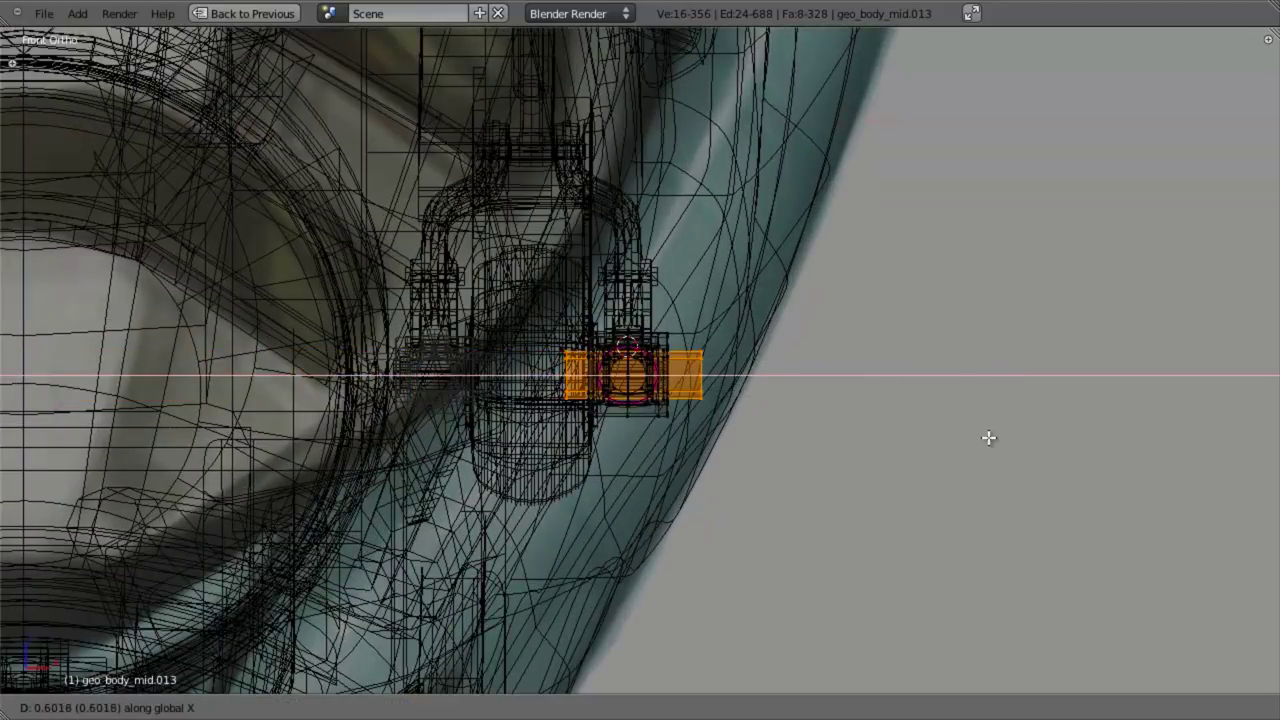
click(981, 437)
Step: Shift the selected ring back slightly along the global X axis so it sits inside the joint's opening
scroll(769, 434, up, 3)
key(z)
scroll(765, 427, up, 2)
mouse_move(763, 426)
middle_down()
mouse_move(677, 389)
mouse_move(708, 344)
mouse_move(780, 323)
middle_up()
scroll(708, 343, up, 3)
key(g)
key(x)
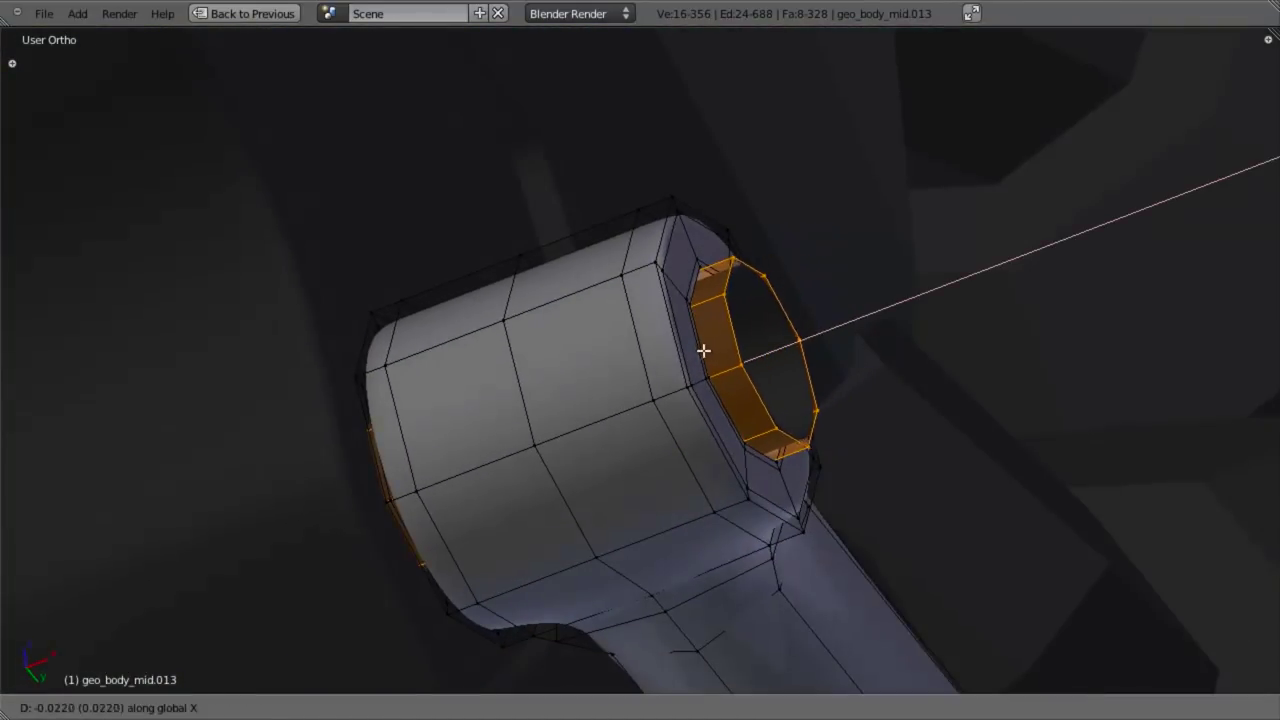
click(683, 350)
Step: Select the ring's outer edge loop at the joint opening and move it about -0.003 along the global X axis
scroll(506, 377, down, 4)
key(z)
mouse_move(510, 377)
middle_down()
mouse_move(546, 374)
mouse_move(580, 346)
mouse_move(558, 332)
mouse_move(609, 383)
mouse_move(731, 457)
middle_up()
key(z)
scroll(731, 457, up, 4)
key(a)
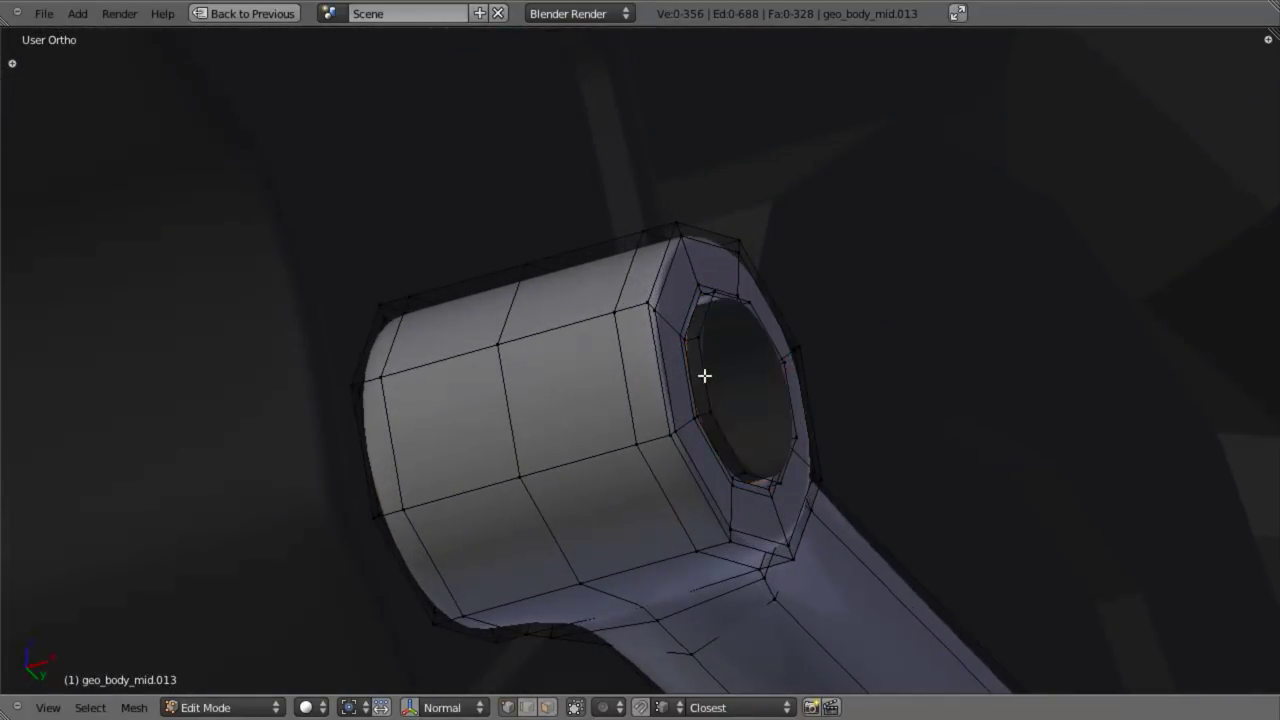
middle_drag(708, 388, 746, 380)
key(g)
key(x)
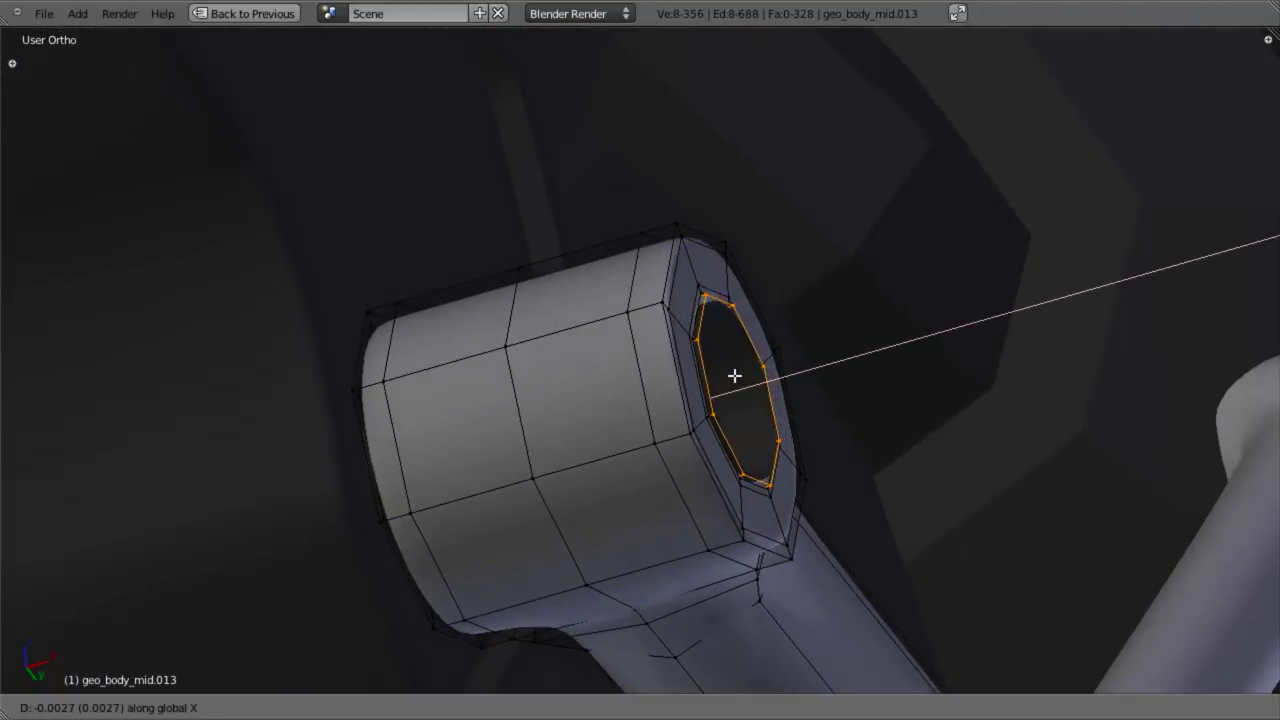
click(734, 375)
Step: Extrude the opening's edge loop in place and scale it up by about 1.2
key(g)
key(x)
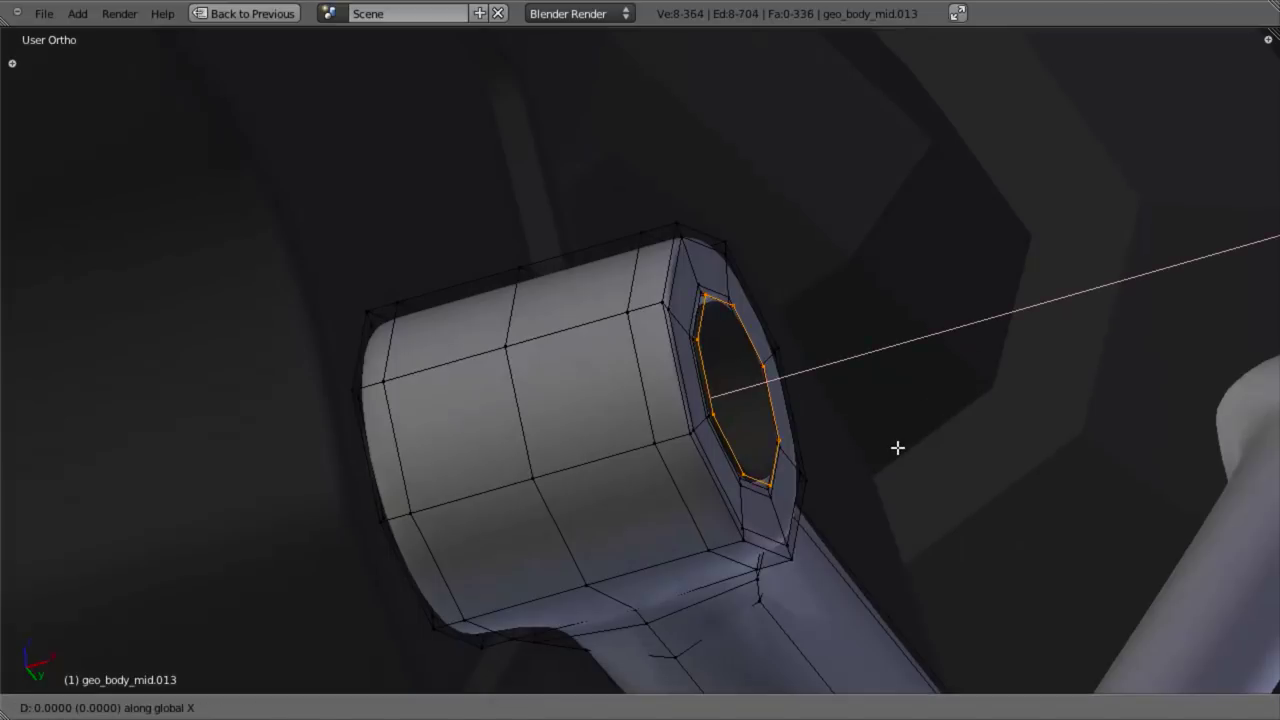
click(900, 447)
key(s)
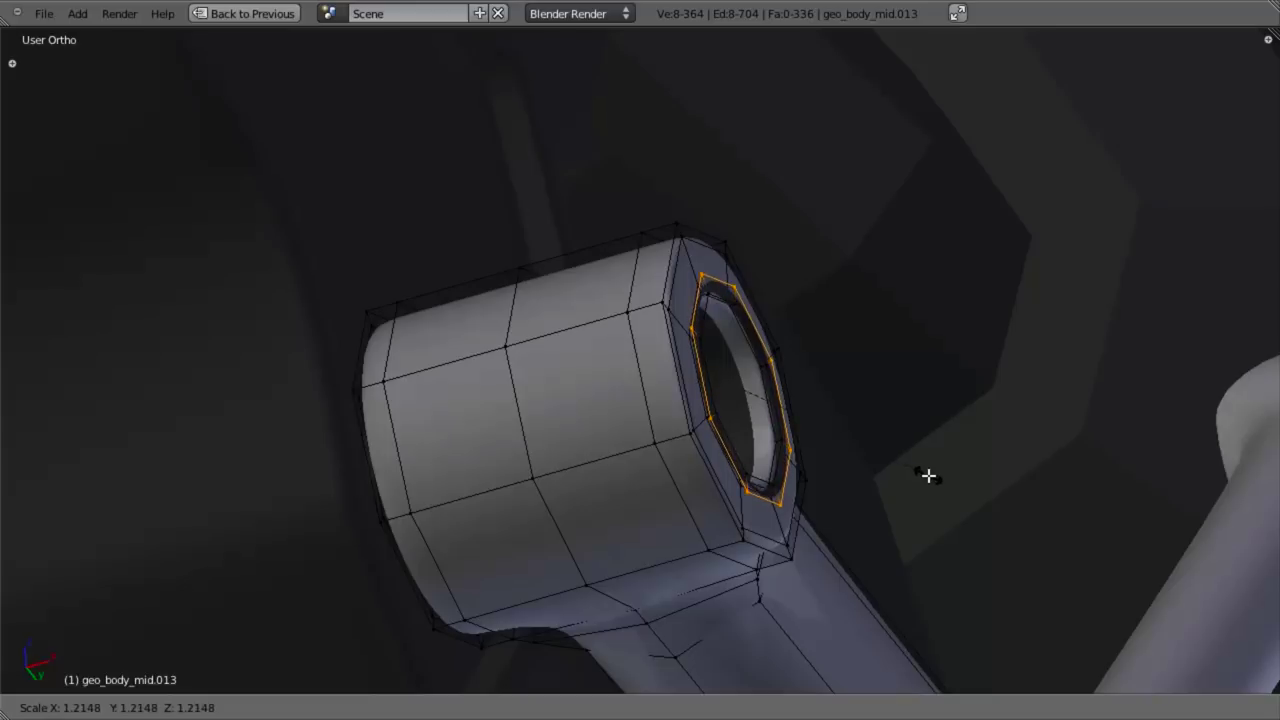
click(922, 465)
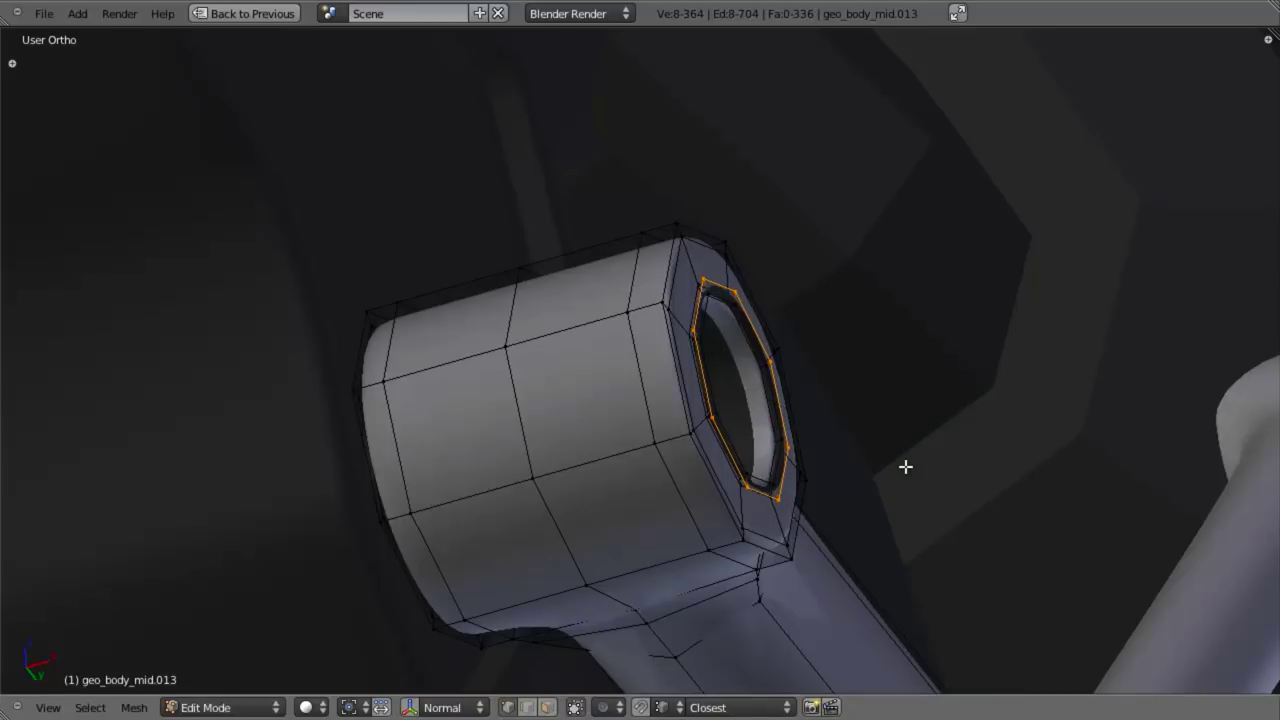
Step: Extrude the enlarged loop in place again and scale it out close to the joint's outer rim
key(e)
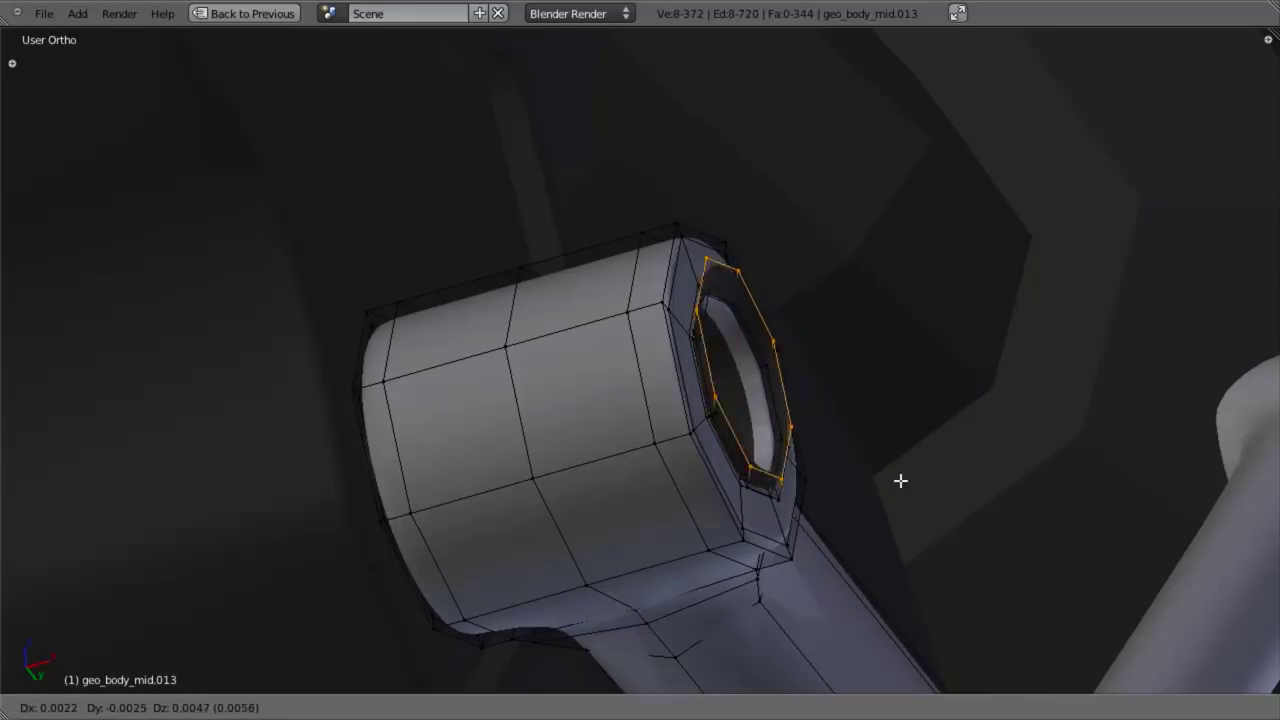
right_click(946, 415)
key(s)
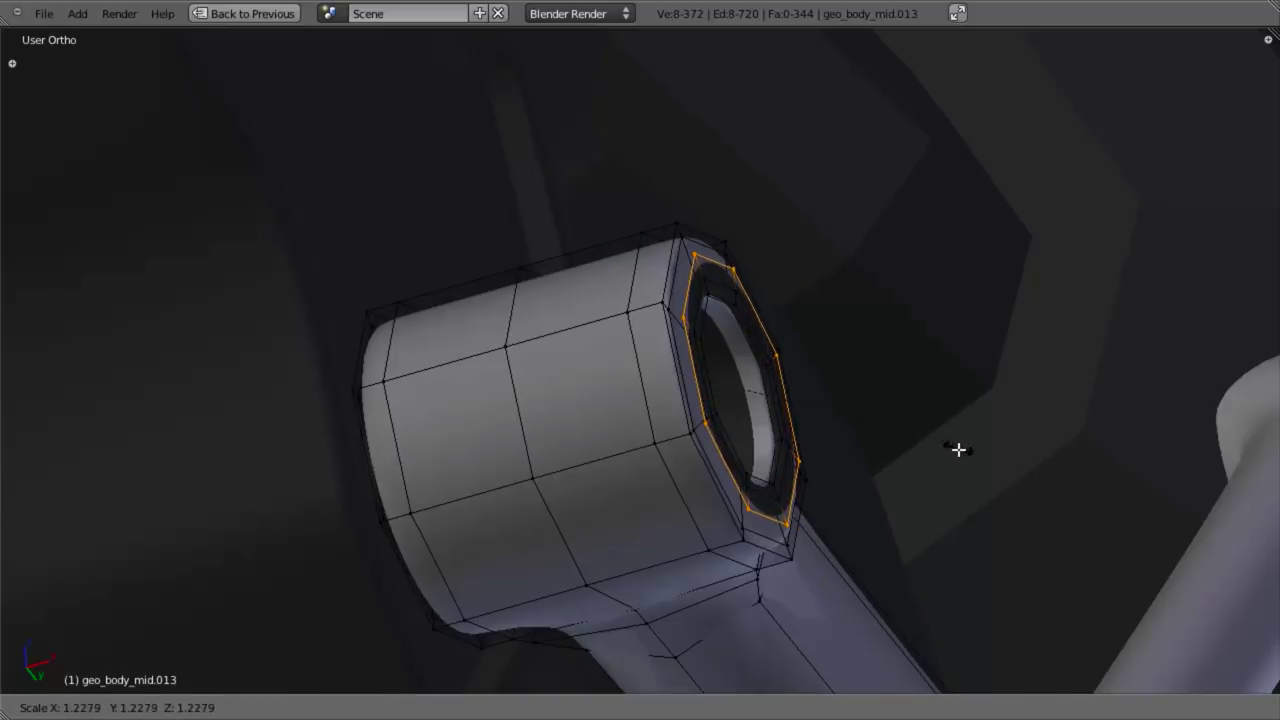
click(962, 466)
Step: Extrude the rim loop outward about 0.0017 along the global X axis
scroll(958, 381, up, 3)
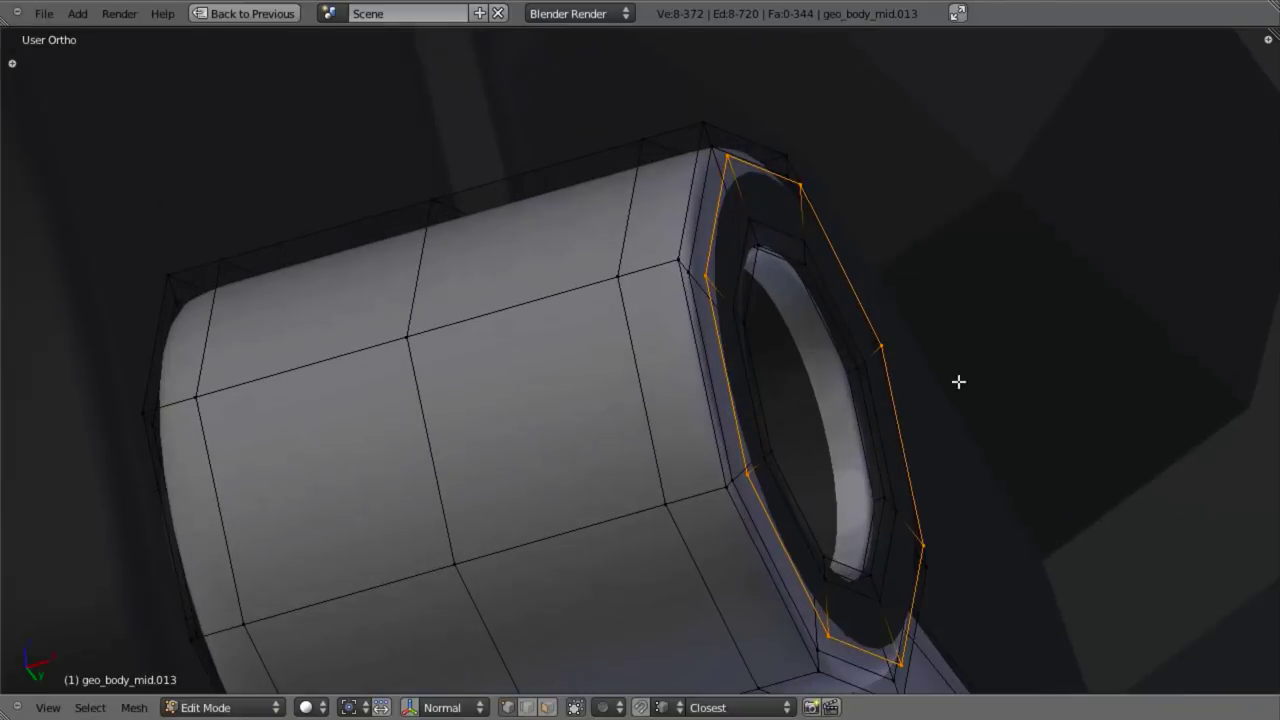
middle_drag(907, 346, 929, 349)
key(e)
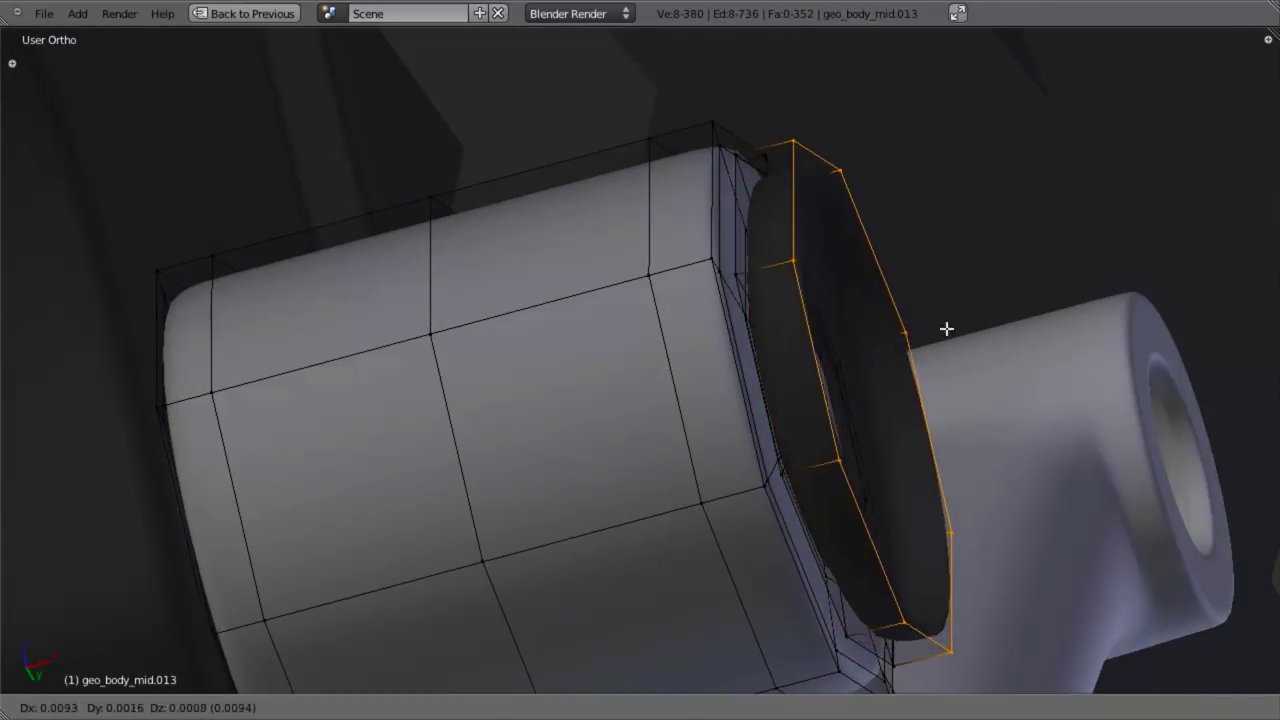
key(x)
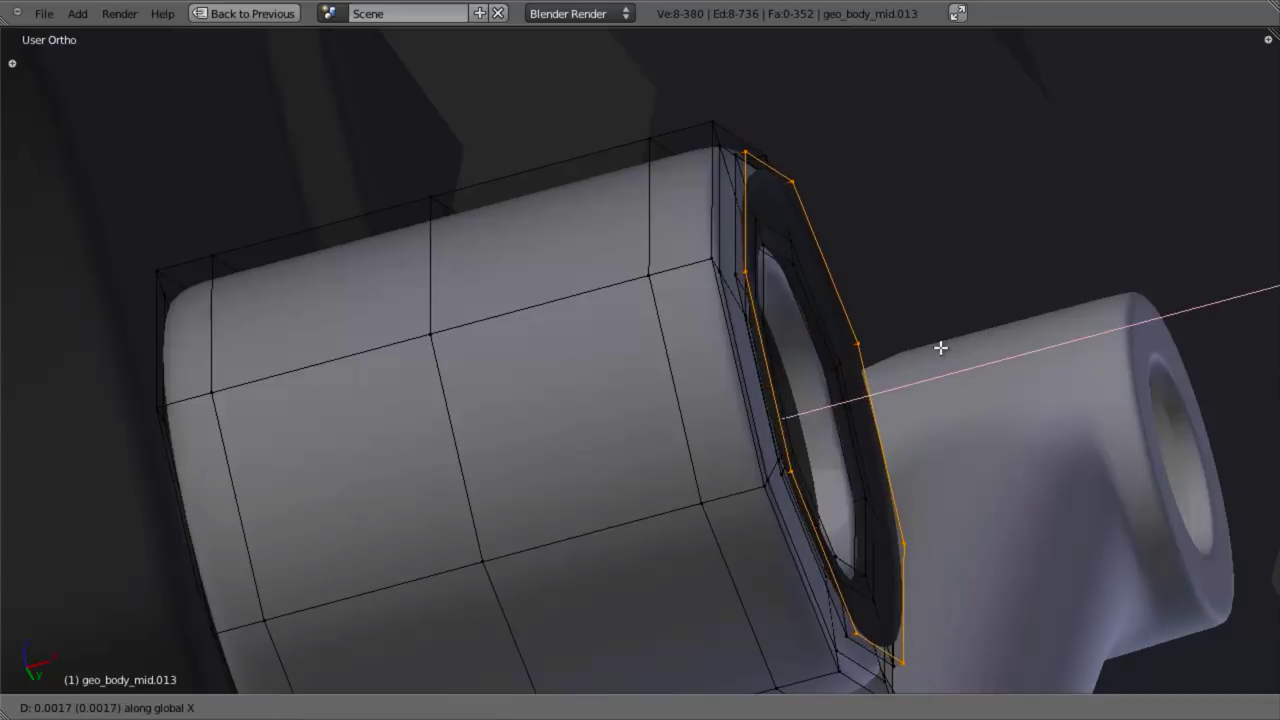
click(940, 347)
Step: Extrude the loop further outward along the global X axis to form the cap's side wall and adjust its depth
key(e)
key(x)
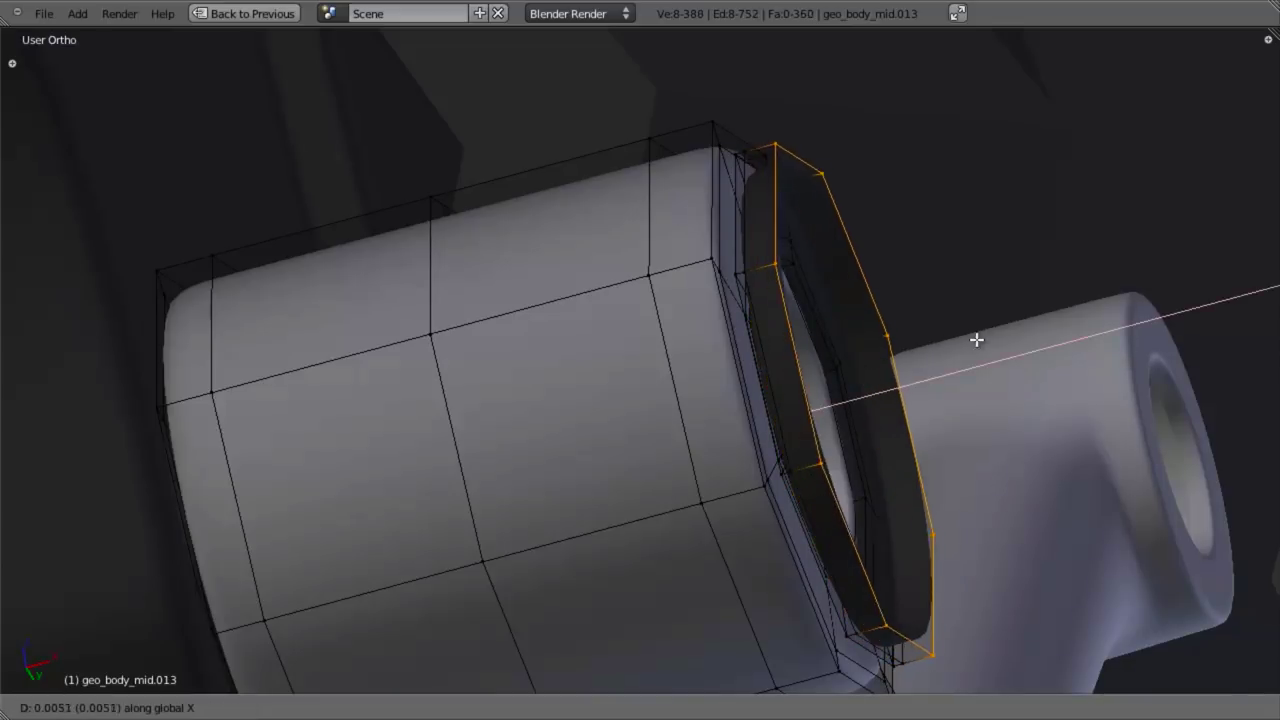
click(1006, 337)
middle_drag(1006, 337, 857, 377)
key(g)
key(x)
click(921, 432)
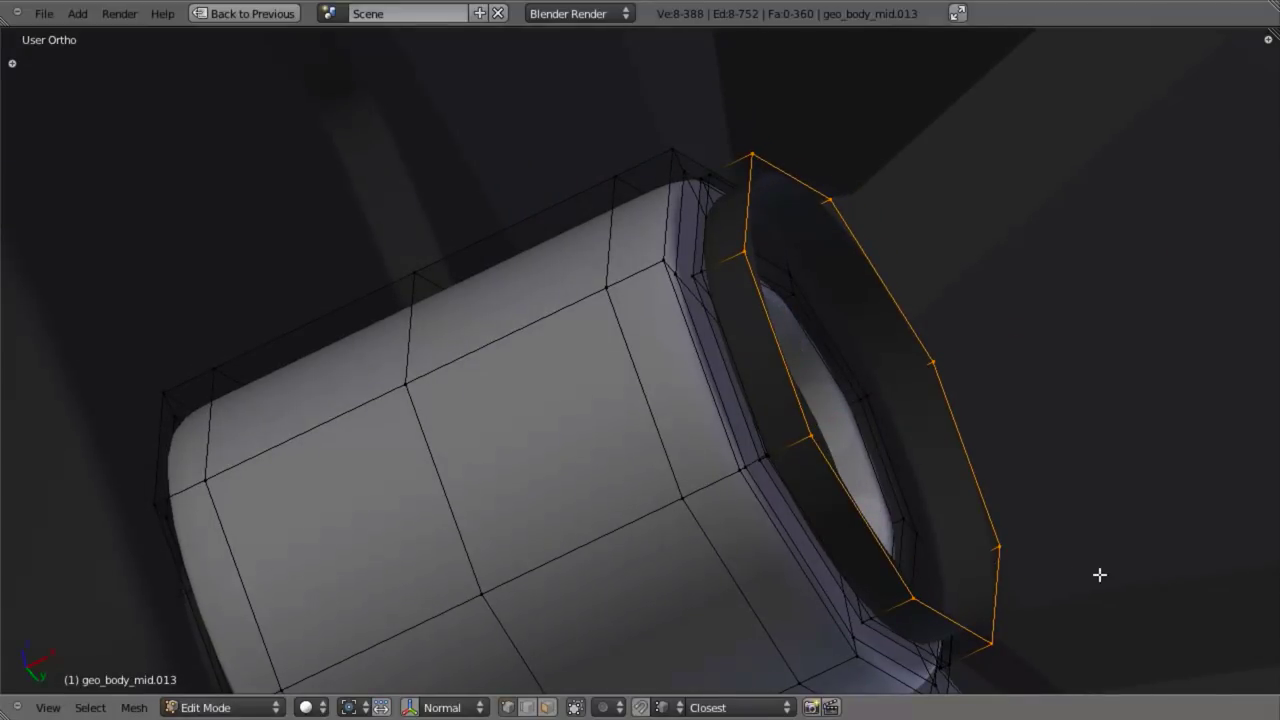
key(e)
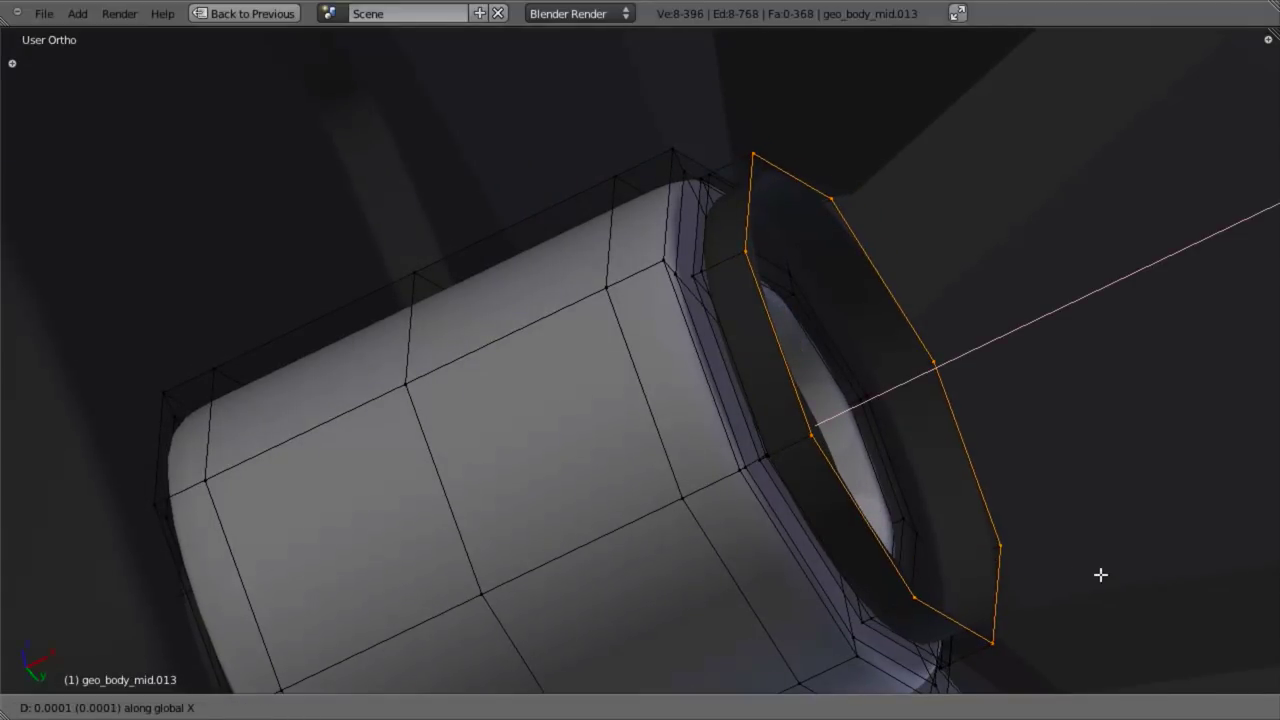
key(Escape)
key(ctrl+z)
Step: Extrude the cap's end loop outward along the global X axis and scale it down to about 0.4 for a tapered end
key(e)
key(x)
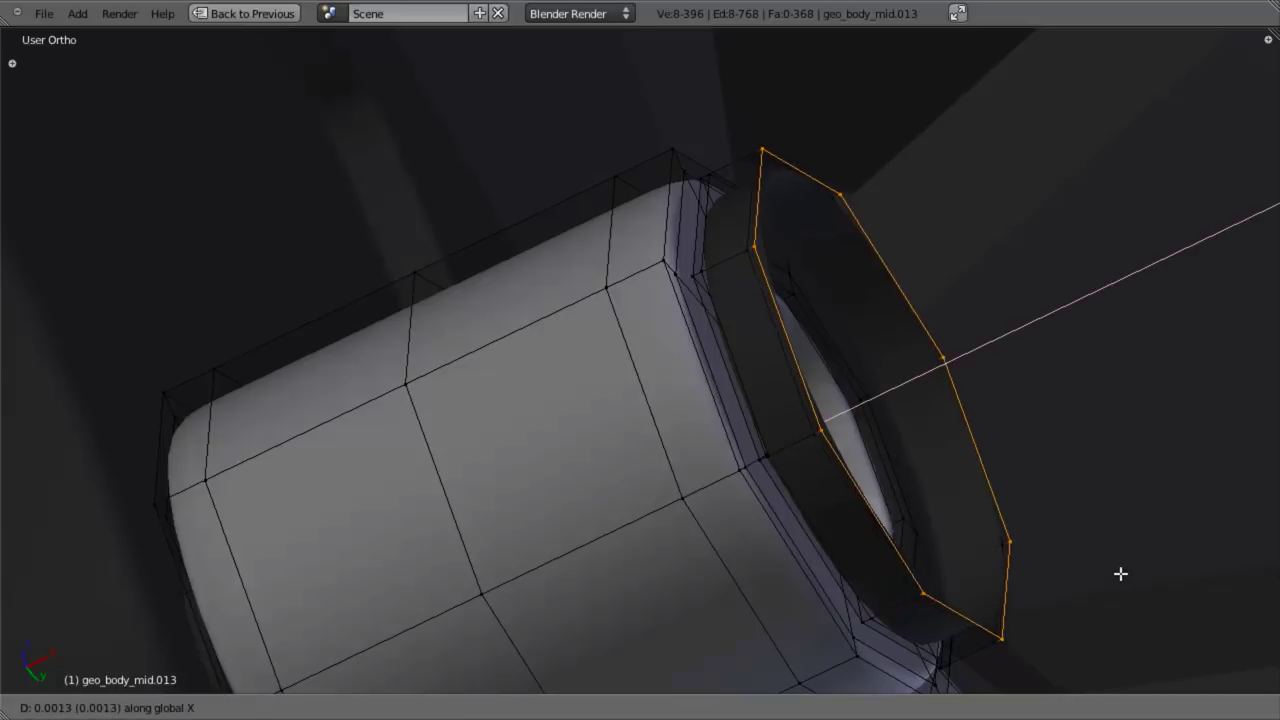
click(1194, 549)
key(s)
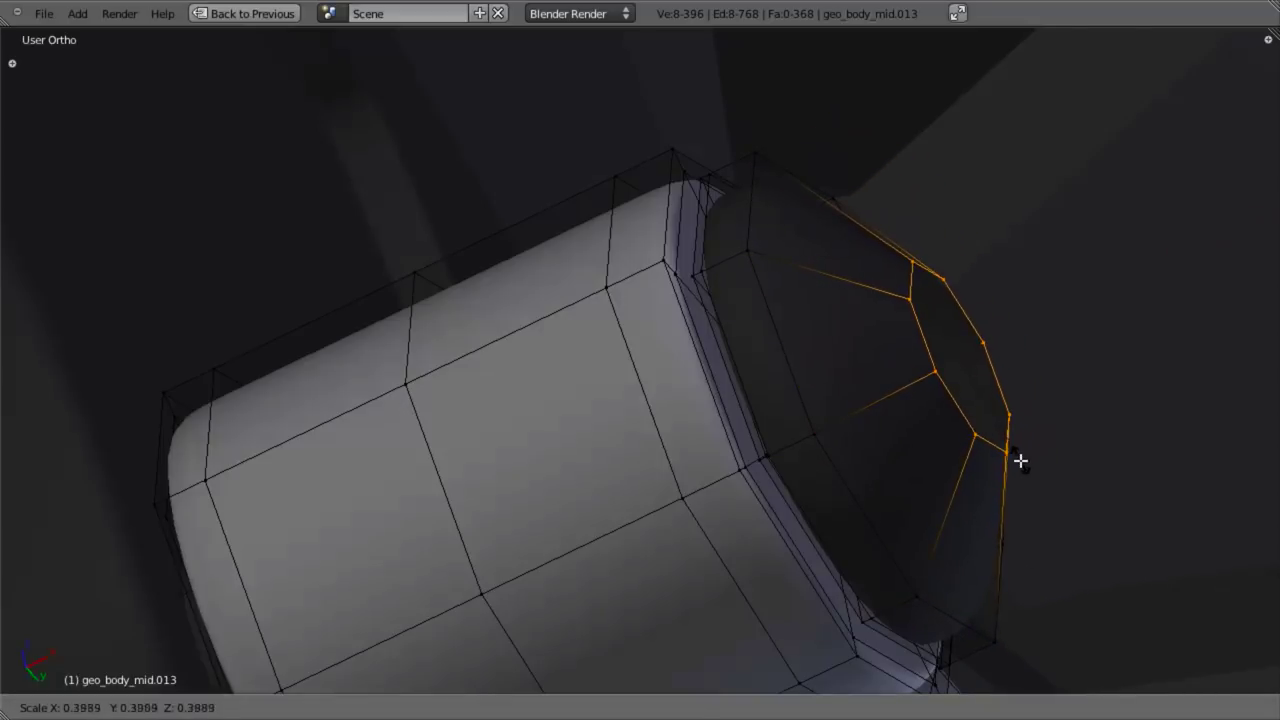
click(1017, 457)
Step: Close the eight-sided hole at the cap's end by filling its vertices with four-sided faces
middle_drag(1017, 457, 856, 348)
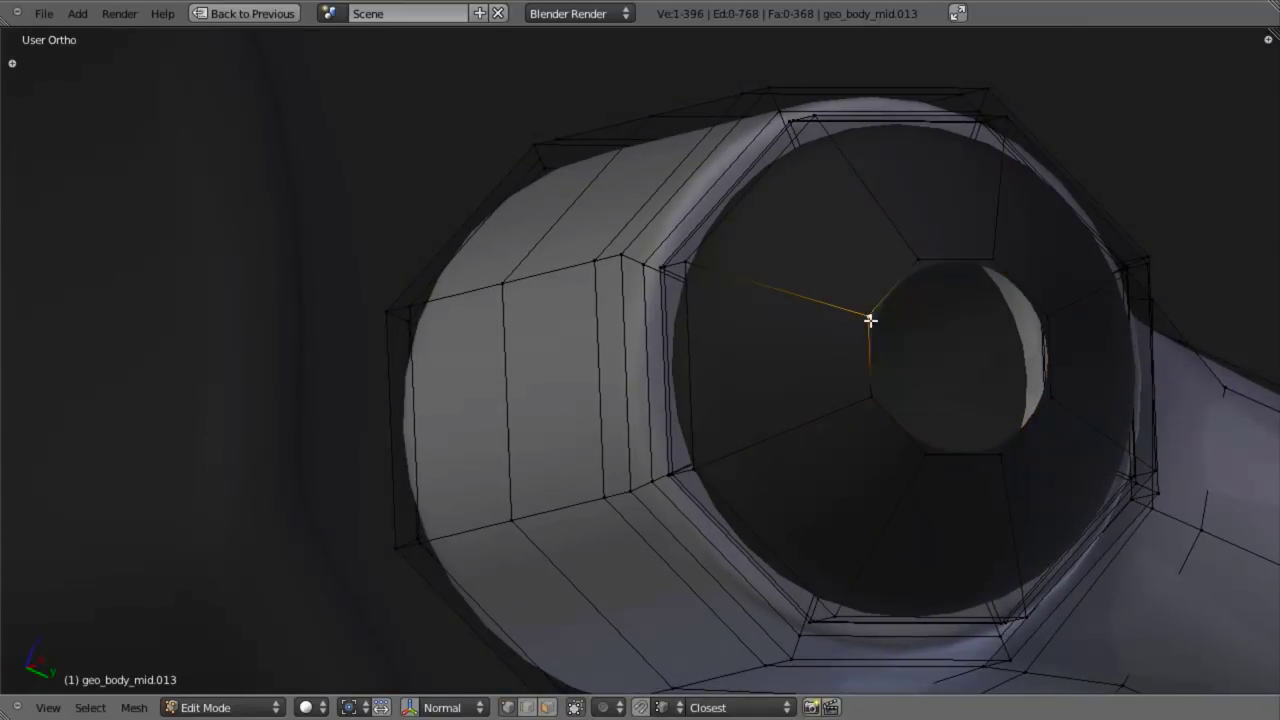
key(f)
right_click(998, 462)
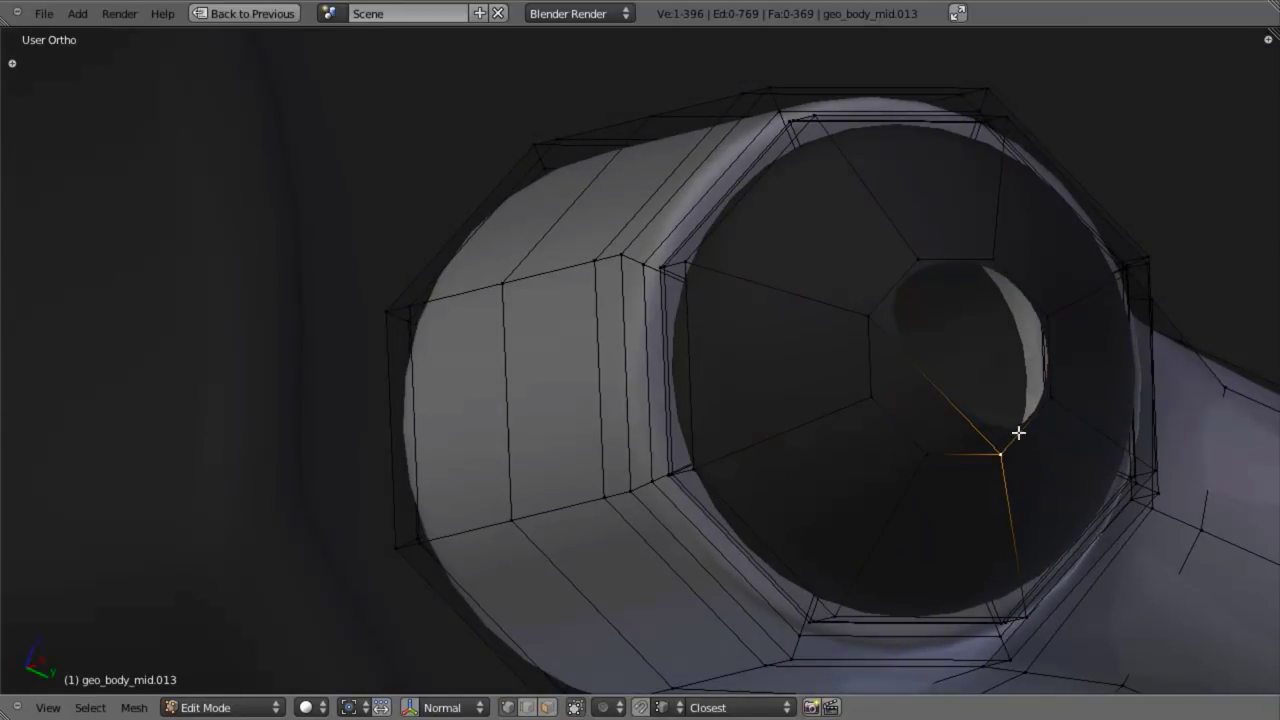
key(f)
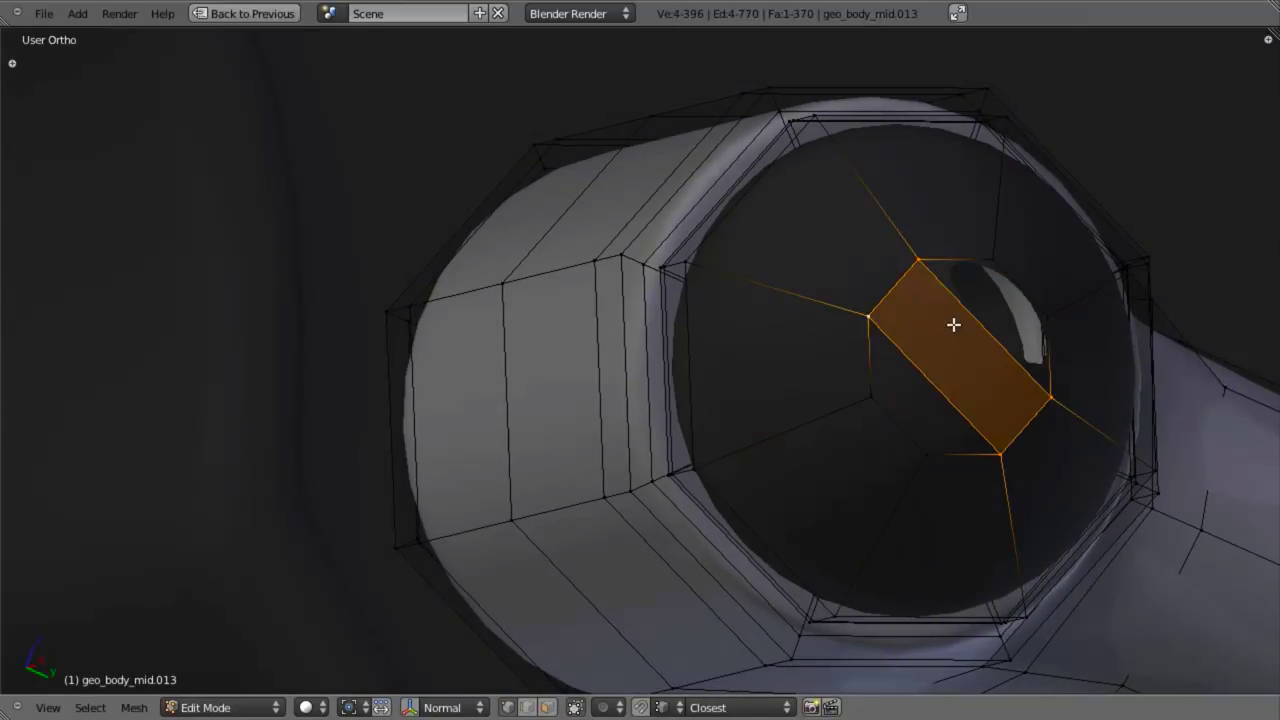
key(a)
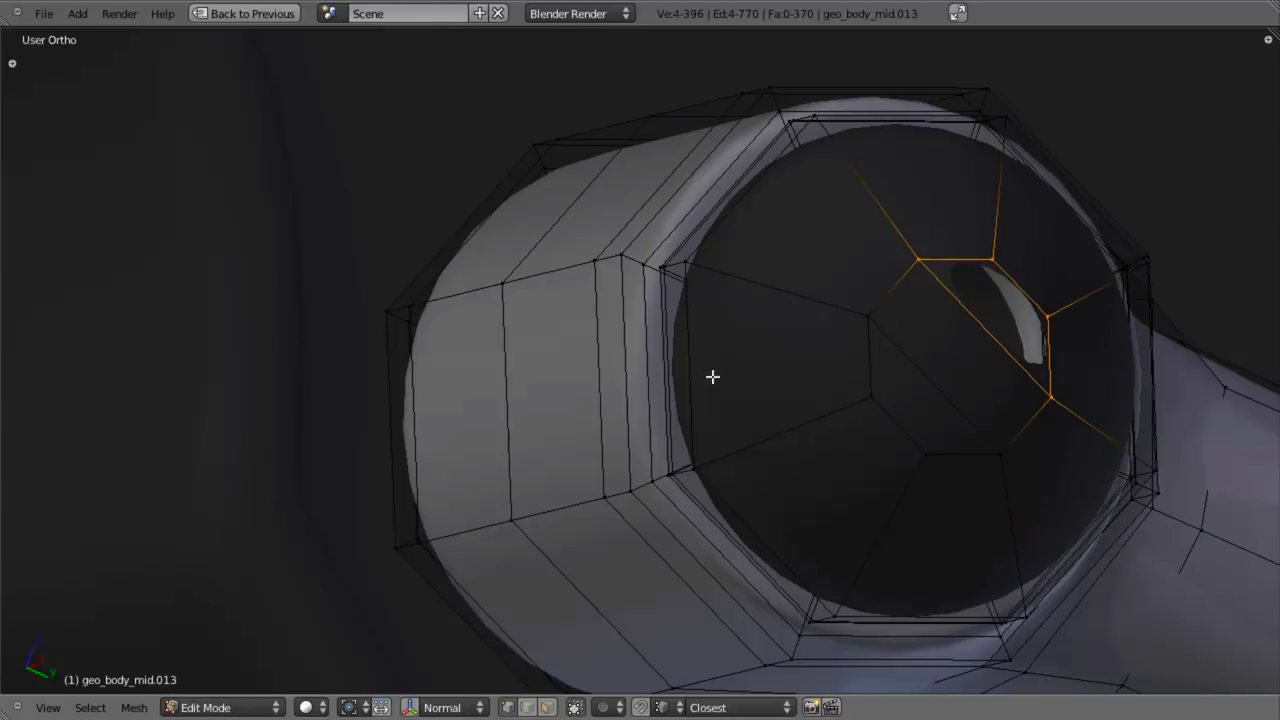
middle_drag(712, 376, 1108, 390)
key(f)
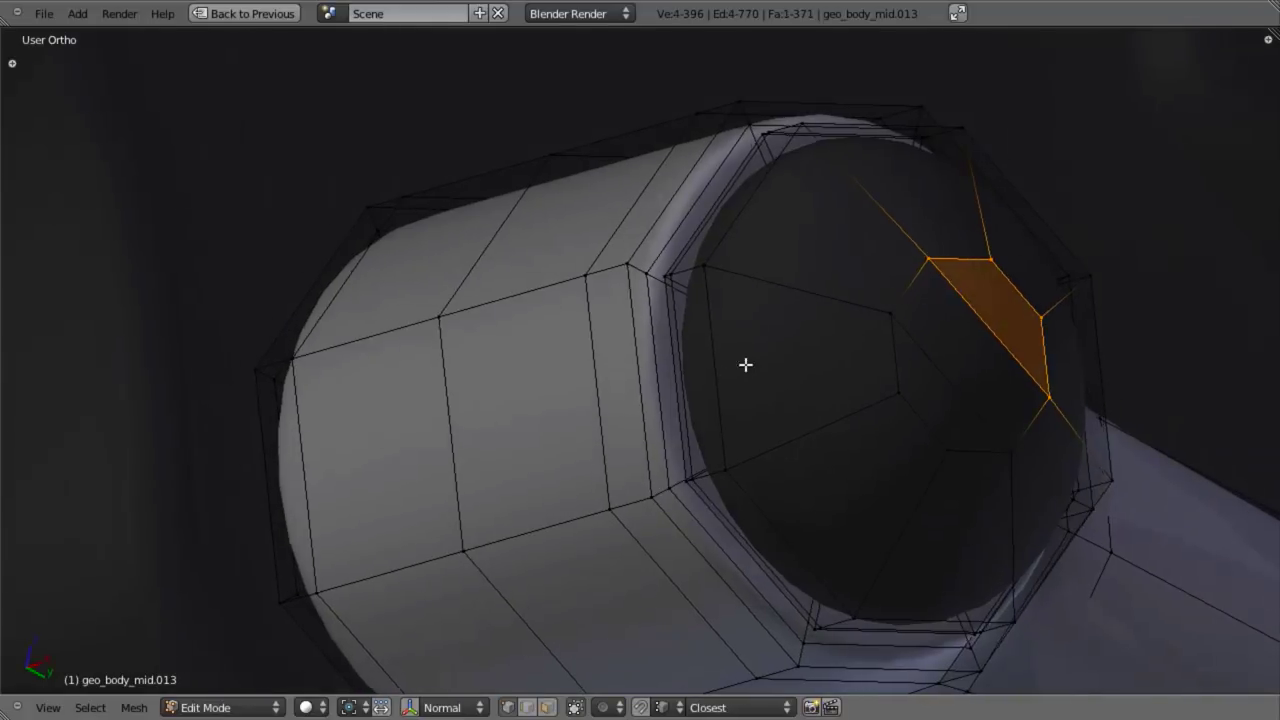
Step: Select the edge loop between the cap's side wall and tapered end and give it a crease of 0.1
key(a)
middle_drag(746, 366, 798, 282)
key(ctrl+r)
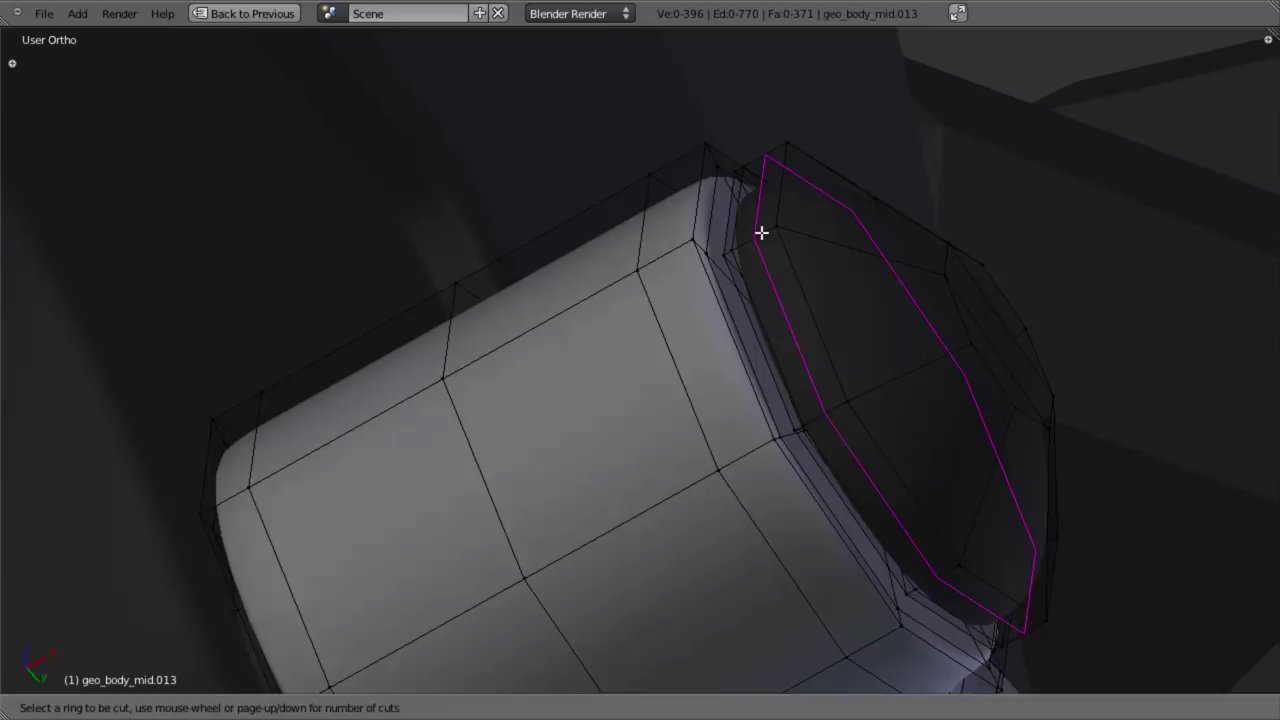
click(765, 231)
click(773, 236)
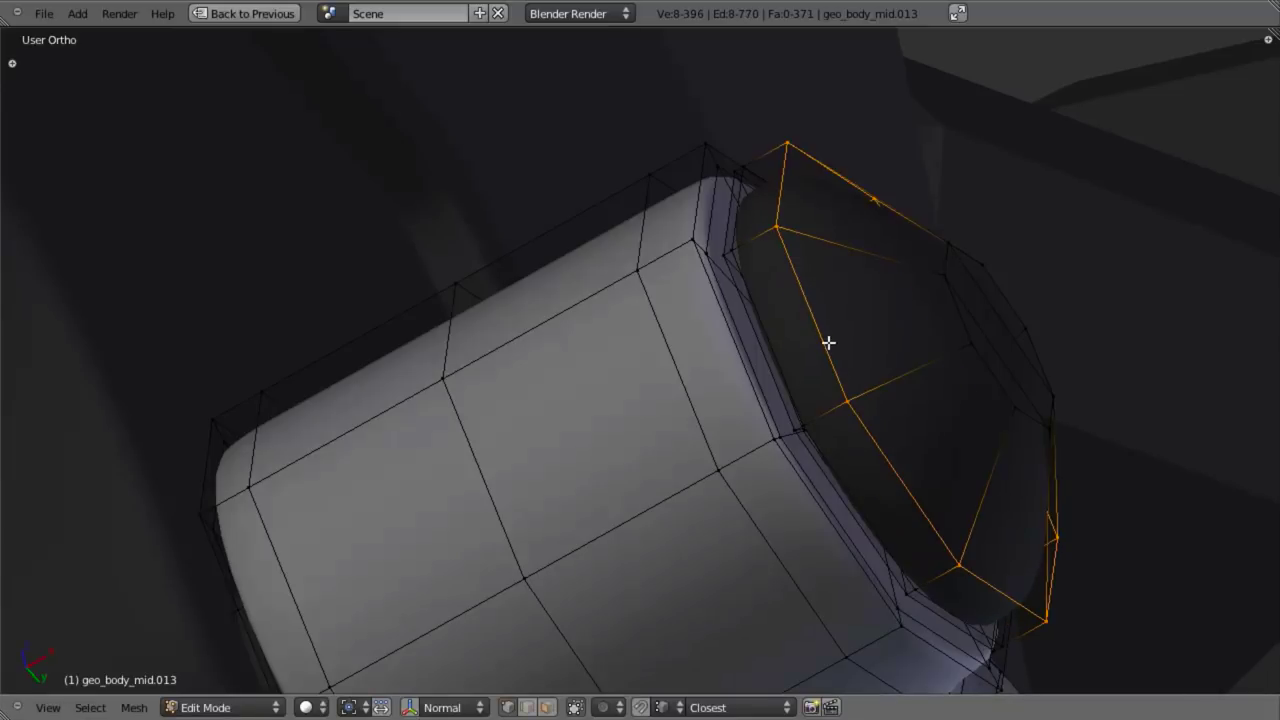
key(shift+e)
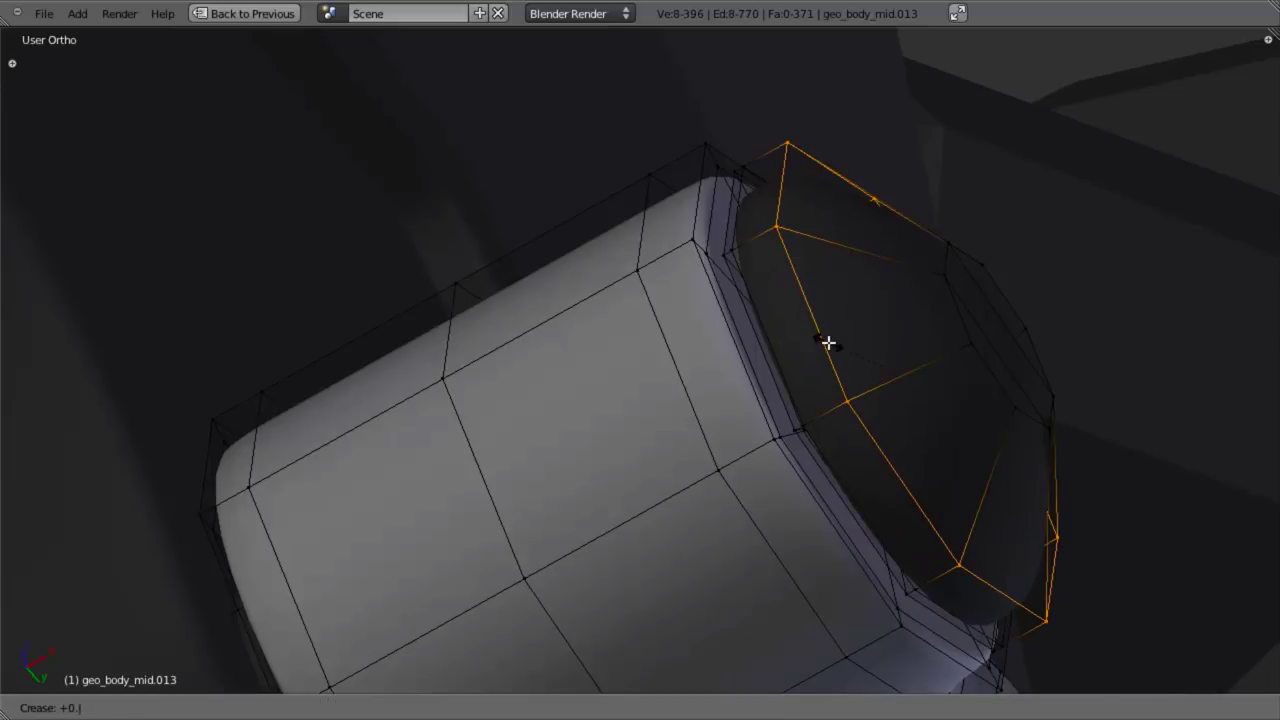
text(1)
key(Return)
key(a)
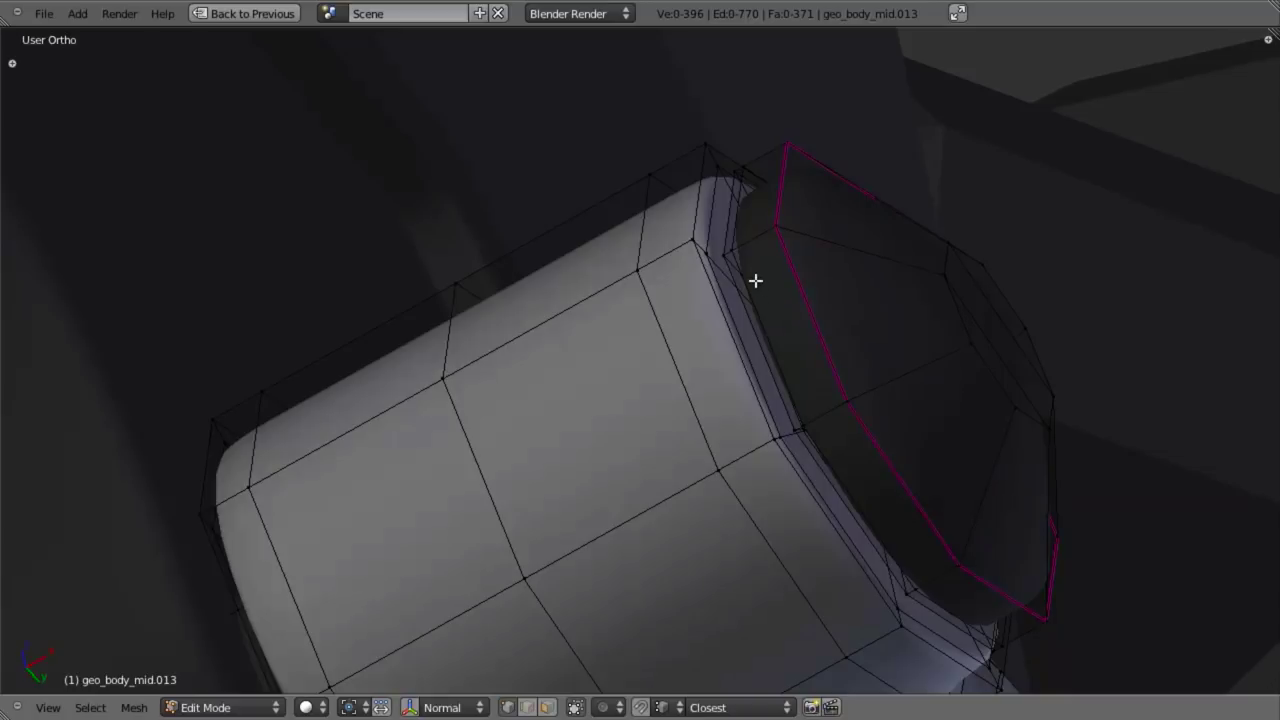
middle_drag(740, 264, 883, 289)
key(g)
key(x)
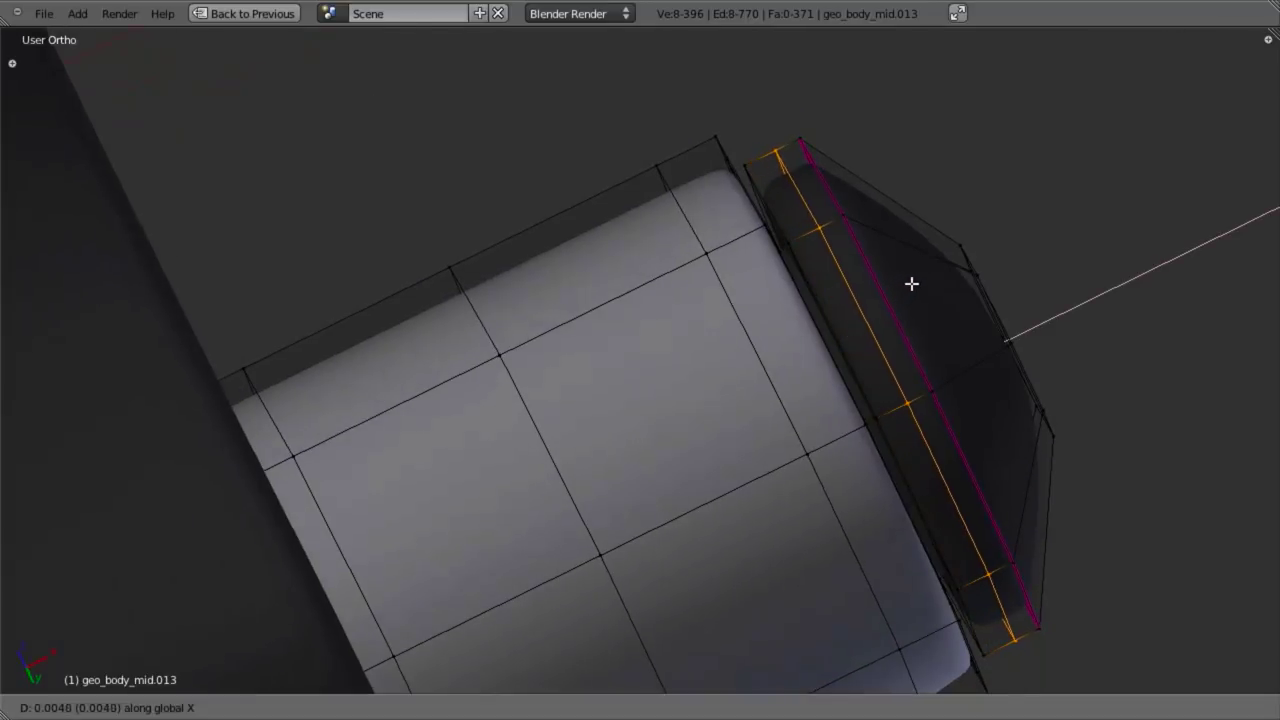
right_click(899, 290)
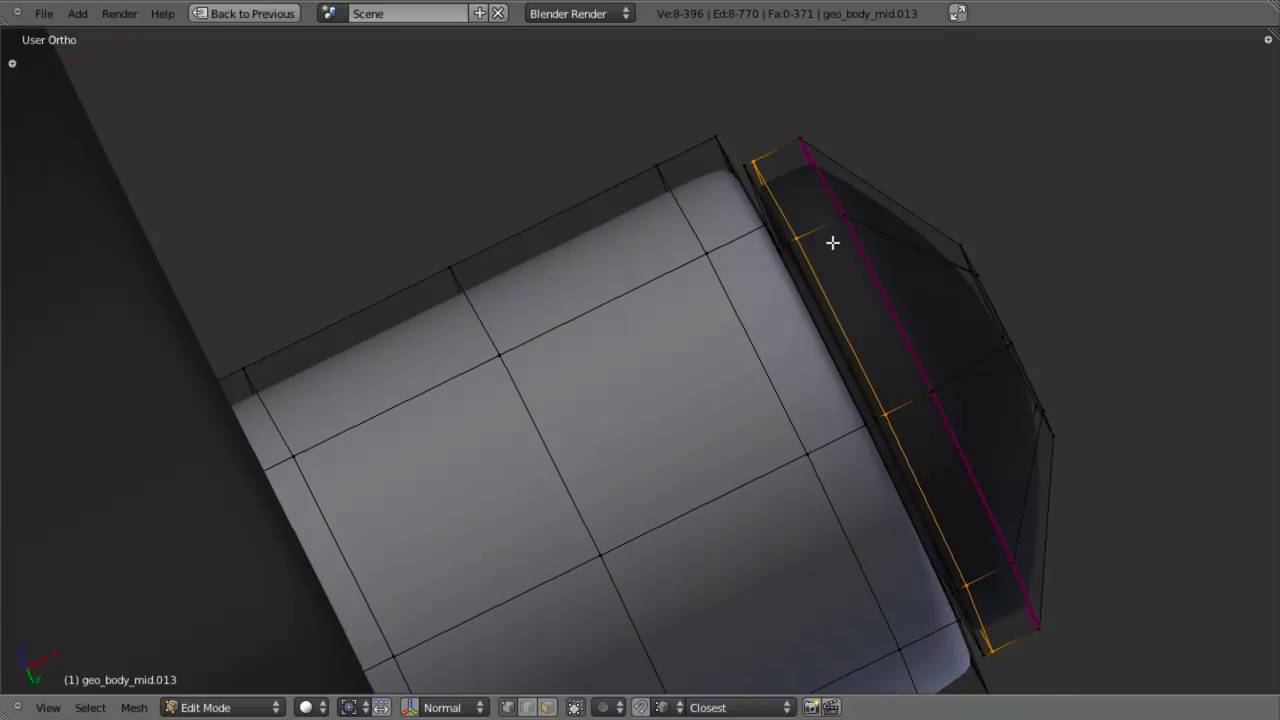
Step: Add an edge loop around the cap's side wall, slid toward the creased rim
key(ctrl+r)
click(836, 232)
click(858, 234)
Step: Examine the smoothed cap on the strut joint in Object Mode, from a distance and close up
key(Tab)
middle_drag(943, 403, 980, 340)
scroll(806, 426, down, 12)
shift+middle_drag(569, 491, 941, 564)
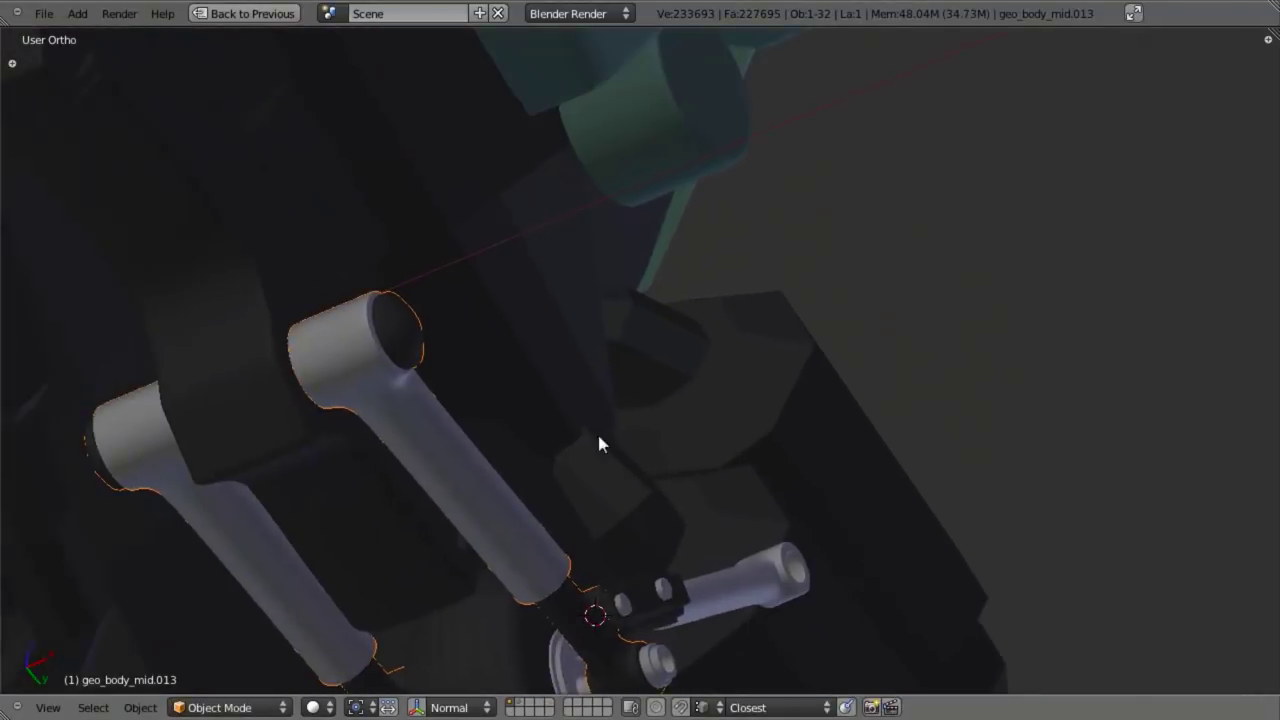
scroll(597, 431, up, 3)
key(a)
scroll(480, 370, down, 4)
scroll(560, 390, up, 3)
shift+middle_drag(593, 398, 790, 440)
scroll(700, 418, up, 6)
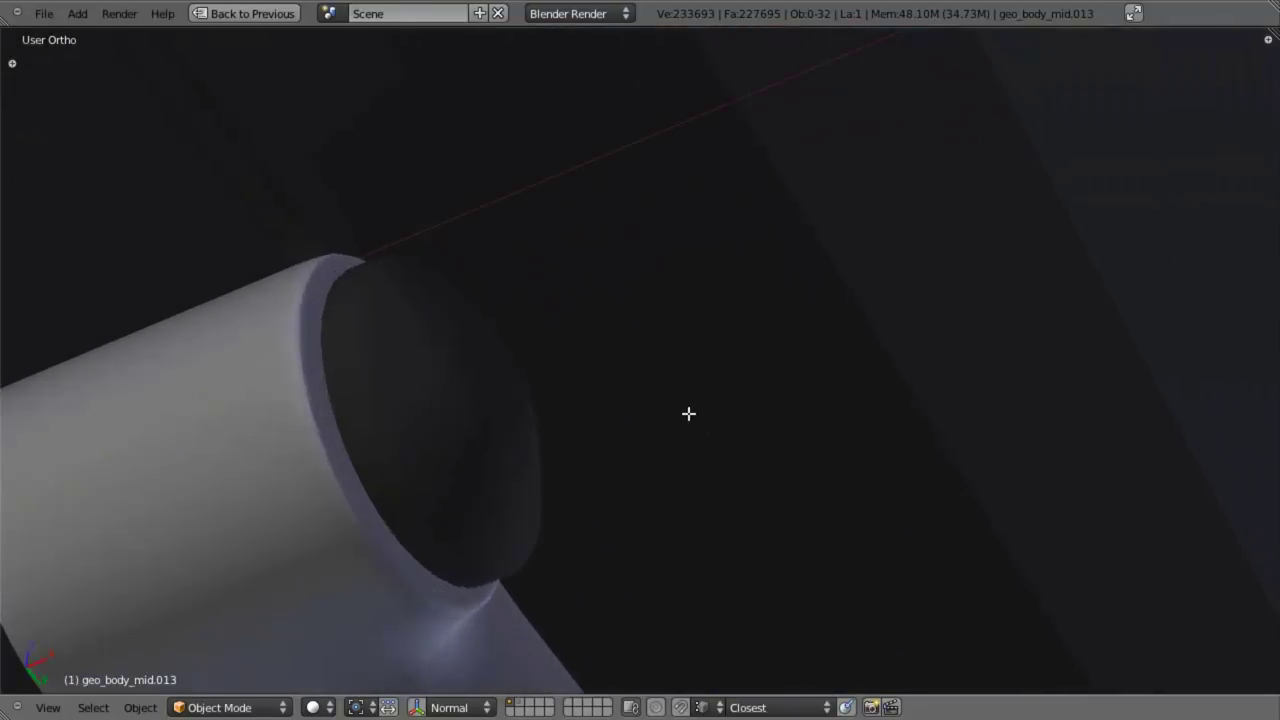
Step: Select the cap's flat end faces and scale them up by about 1.2
key(Tab)
scroll(743, 406, down, 1)
scroll(640, 400, up, 2)
shift+middle_drag(520, 405, 646, 365)
key(b)
drag(606, 243, 805, 505)
middle_drag(789, 486, 846, 443)
key(s)
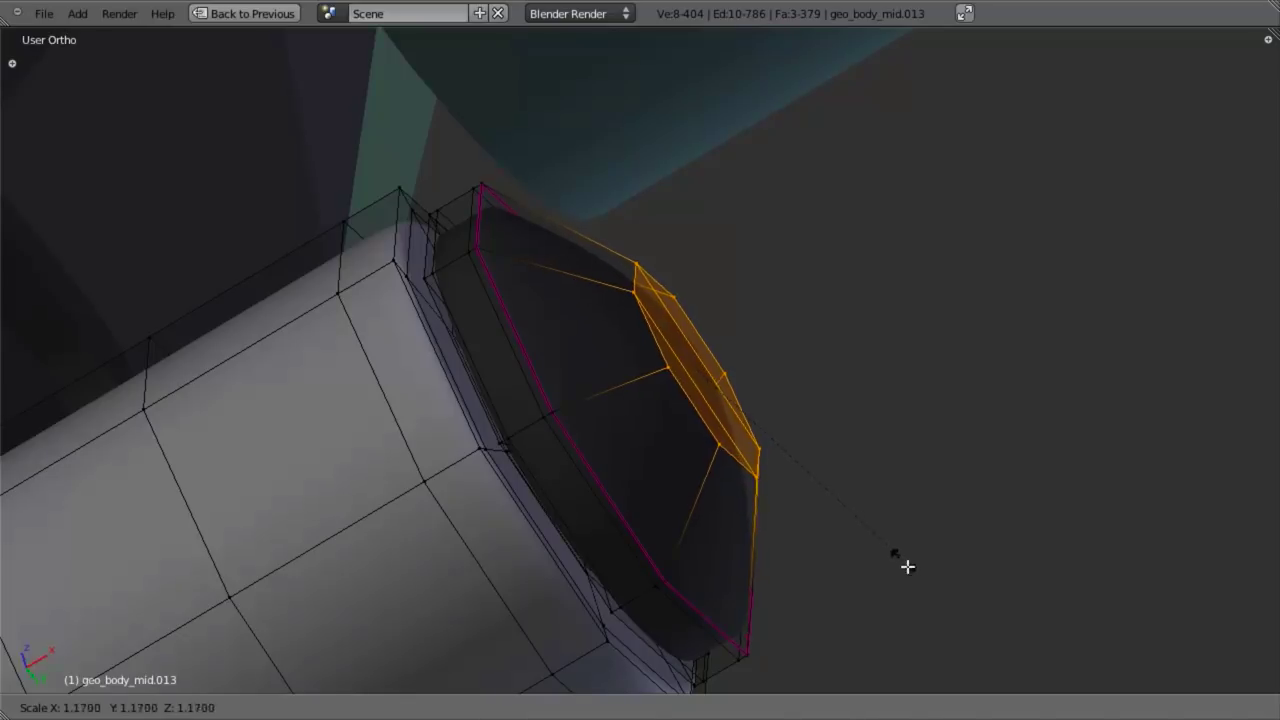
click(914, 589)
Step: Examine the finished cap and the surrounding struts on the vehicle's underside in Object Mode
middle_drag(914, 589, 683, 186)
key(Tab)
scroll(626, 447, down, 17)
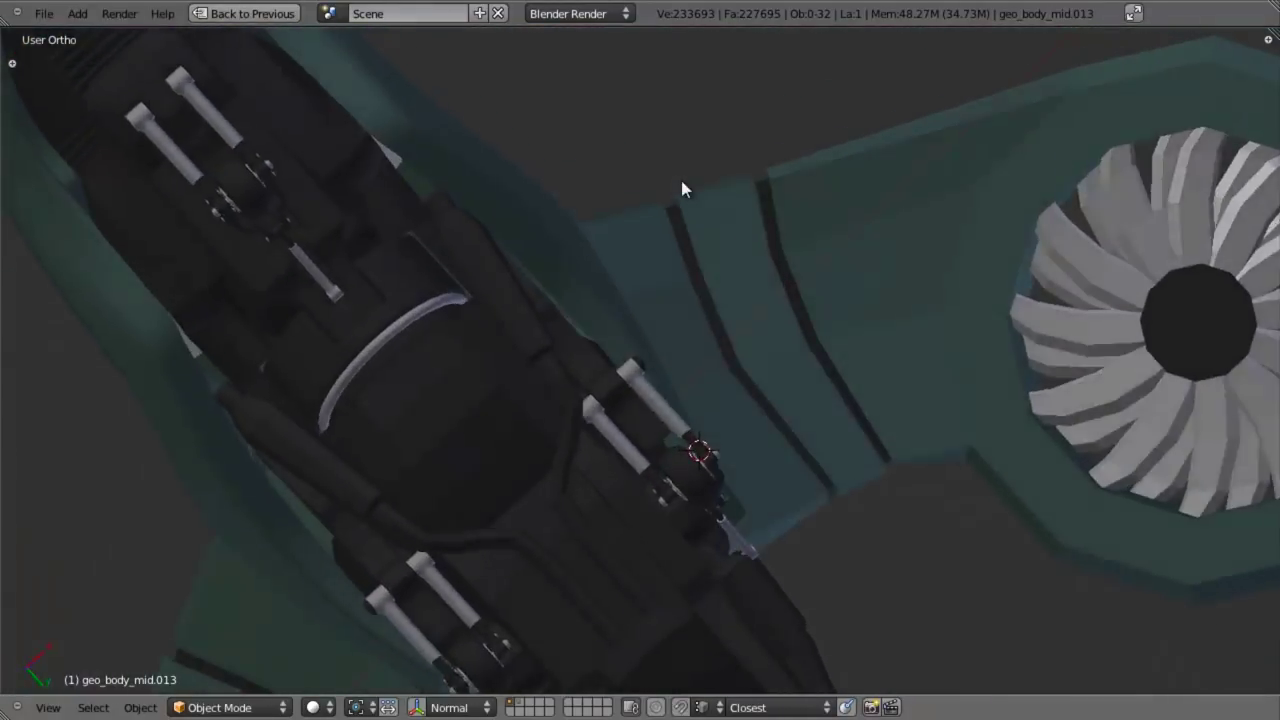
scroll(709, 309, up, 3)
scroll(709, 309, up, 2)
key(Tab)
scroll(611, 457, up, 1)
key(Tab)
scroll(611, 457, up, 4)
Step: Add a lengthwise edge loop to the dark body part between the struts, slid close to its inner edge
right_click(590, 456)
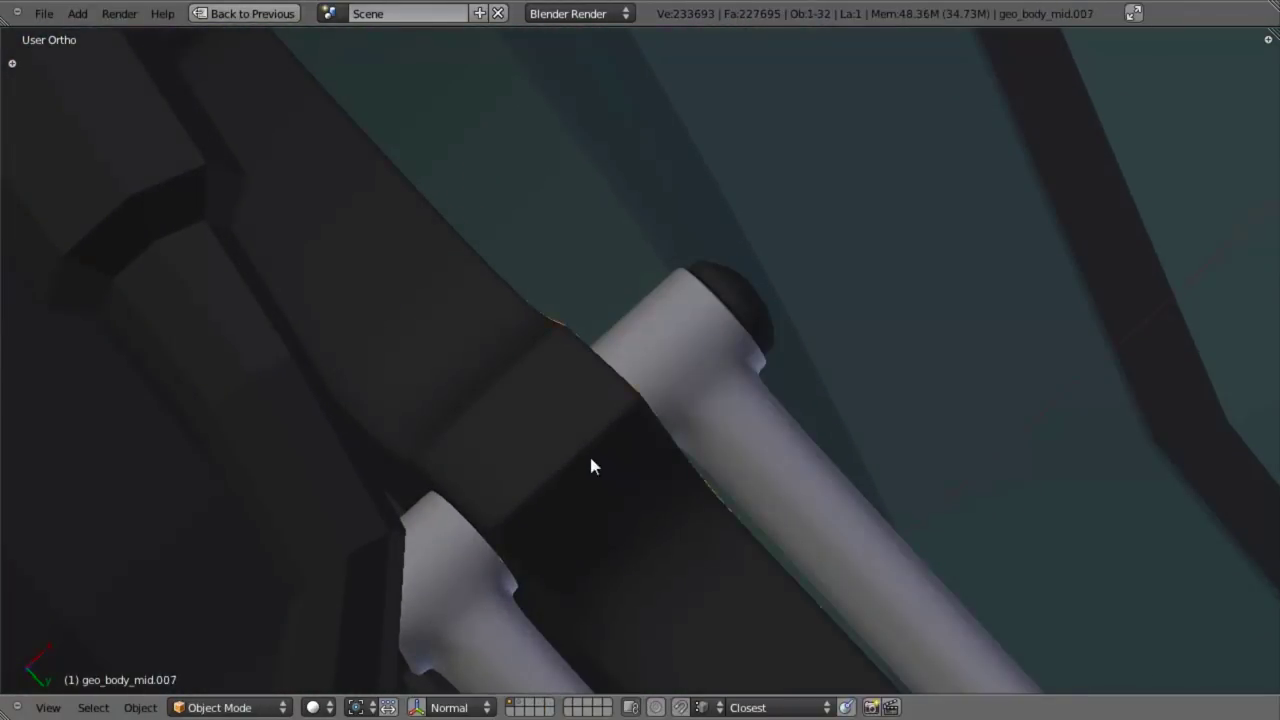
key(Tab)
middle_drag(583, 463, 536, 472)
key(ctrl+r)
click(532, 473)
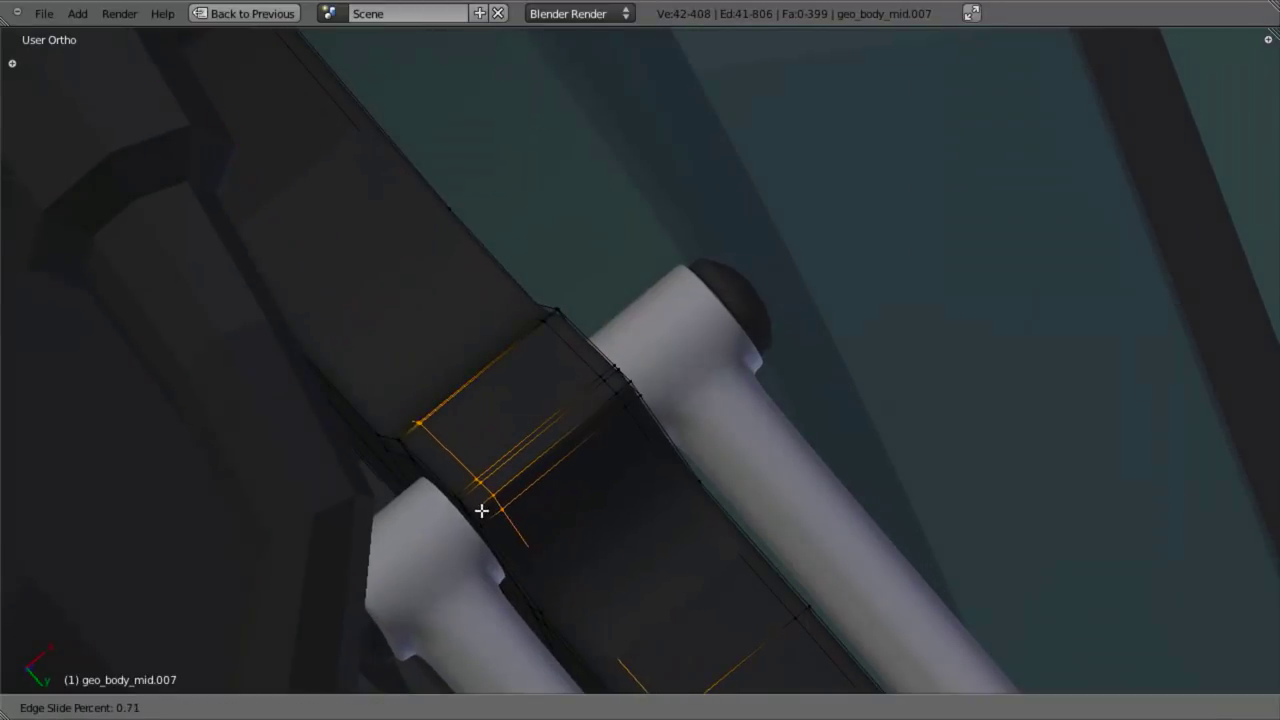
click(461, 514)
key(a)
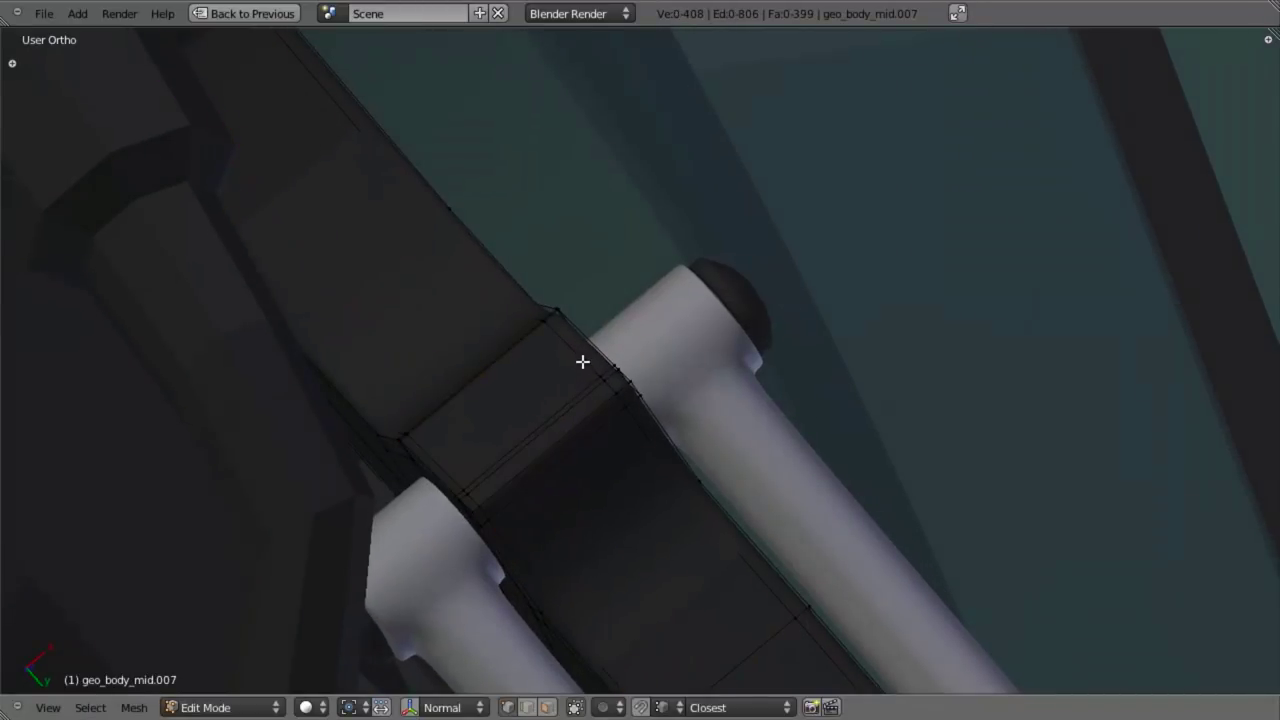
Step: Select a lengthwise edge loop on the dark body part between the struts and move it along X
alt+right_click(583, 361)
key(g)
key(x)
click(694, 365)
key(Tab)
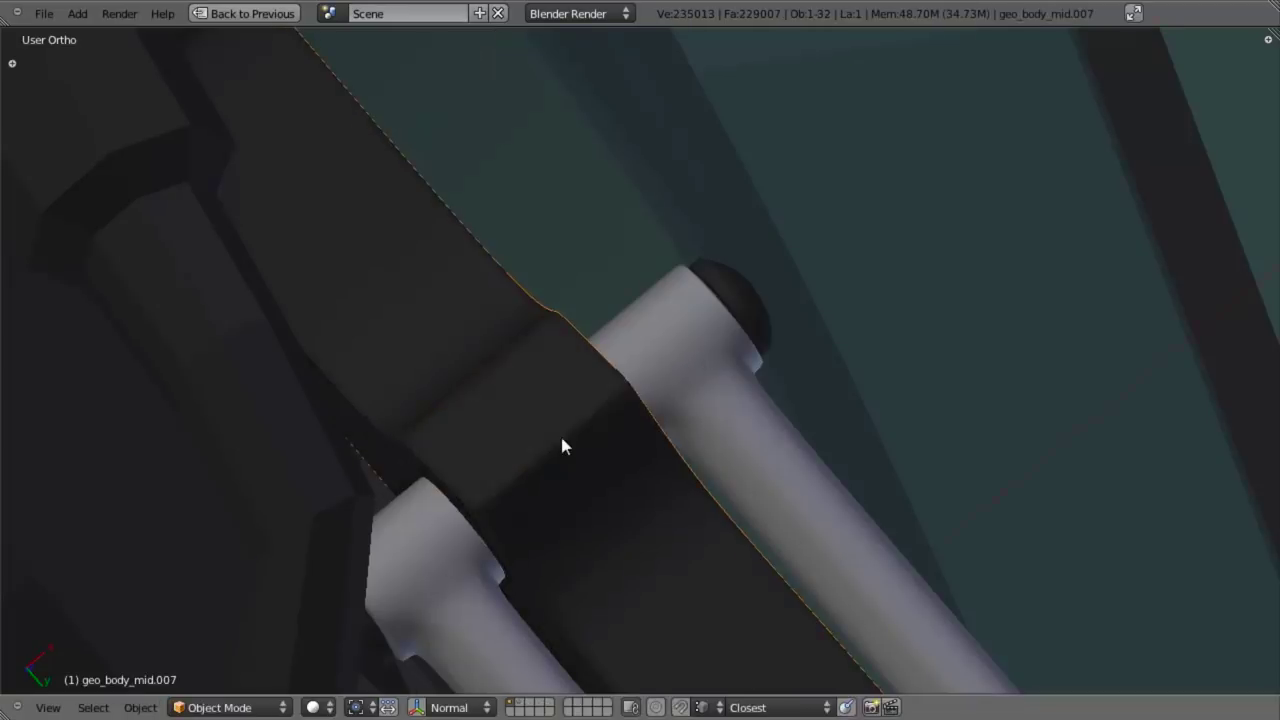
Step: Examine the whole aircraft, then compare the curved body part with the reference image in right side view
scroll(561, 440, down, 4)
middle_drag(561, 438, 684, 542)
scroll(530, 431, down, 2)
scroll(530, 431, down, 2)
scroll(536, 560, down, 4)
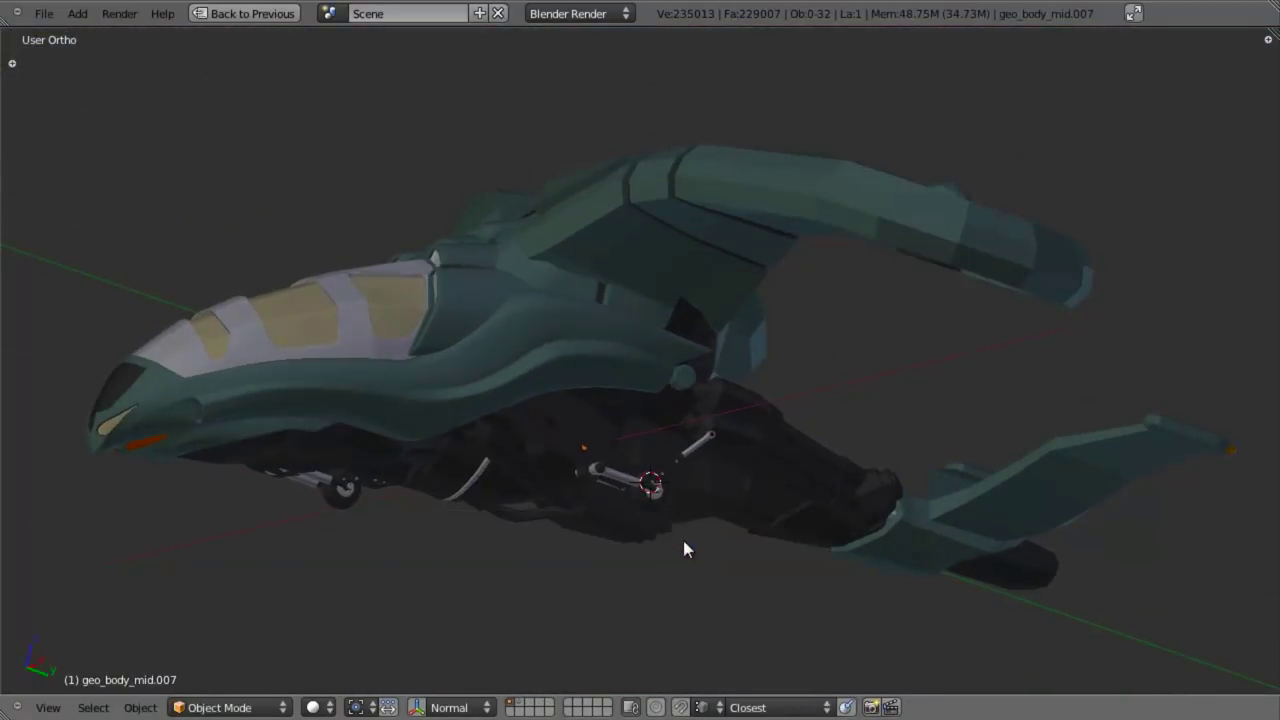
key(KP_3)
scroll(683, 541, up, 3)
key(z)
scroll(683, 541, up, 2)
shift+middle_drag(665, 466, 766, 434)
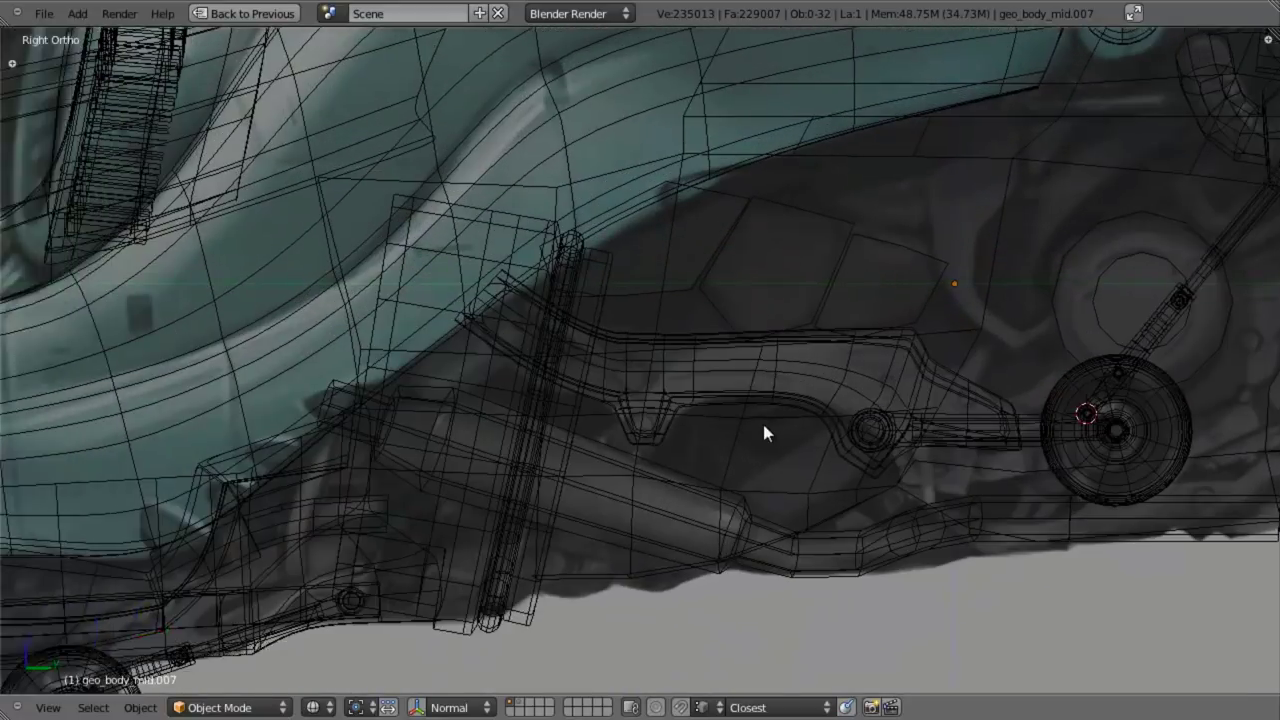
scroll(700, 434, up, 5)
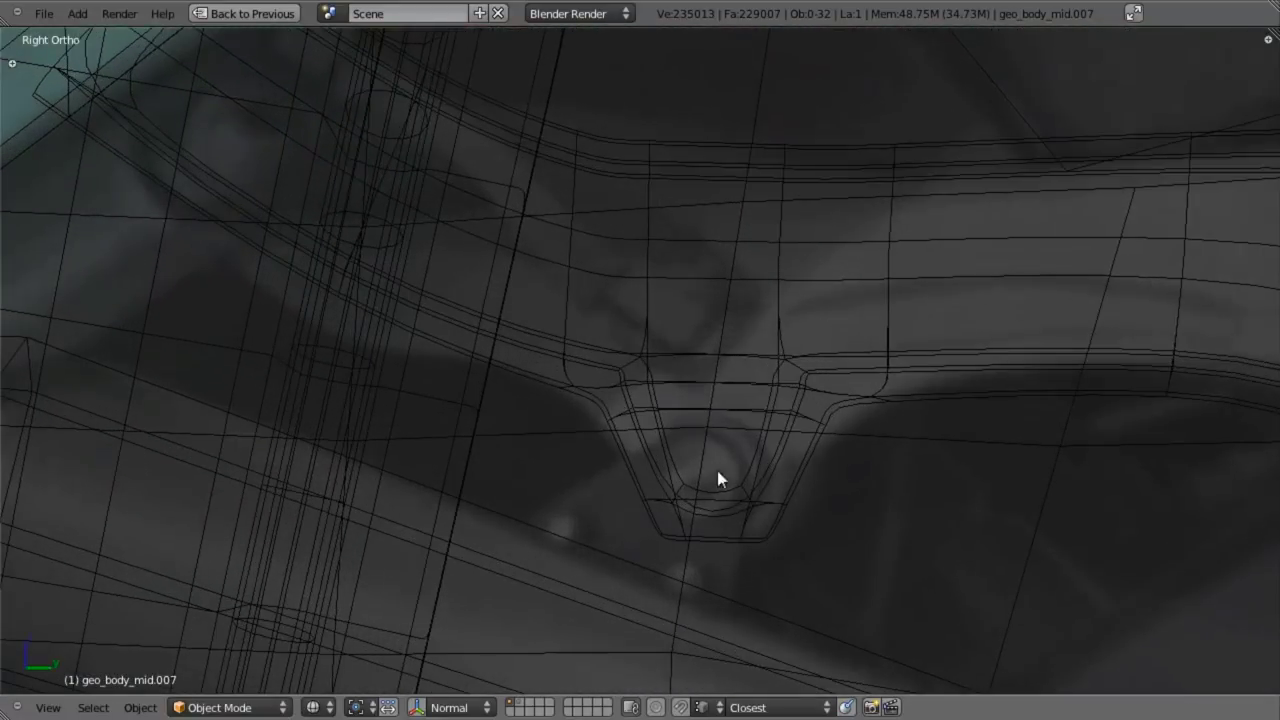
key(z)
scroll(696, 464, down, 4)
key(z)
key(z)
Step: Add an edge loop across the tapered tab under the curved body part, slid about 0.93 toward its lower end
key(Tab)
scroll(690, 473, up, 5)
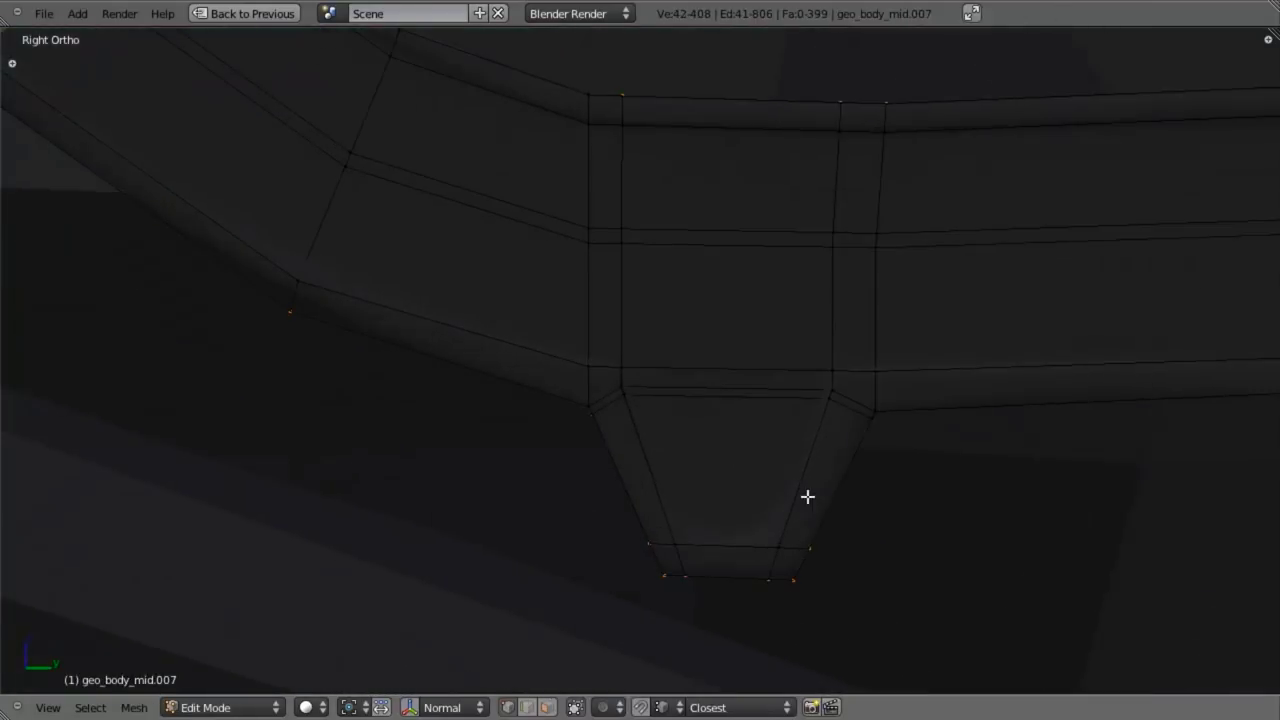
key(ctrl+r)
click(843, 494)
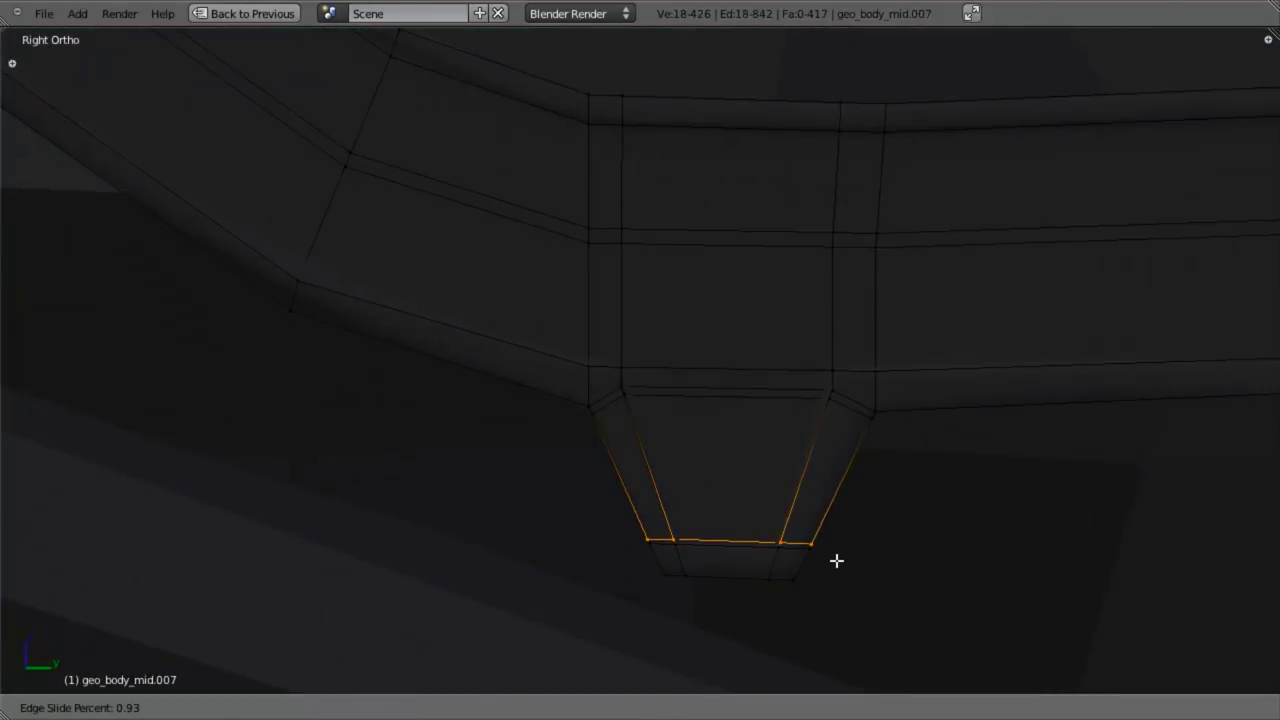
click(836, 561)
key(Tab)
key(KP_Divide)
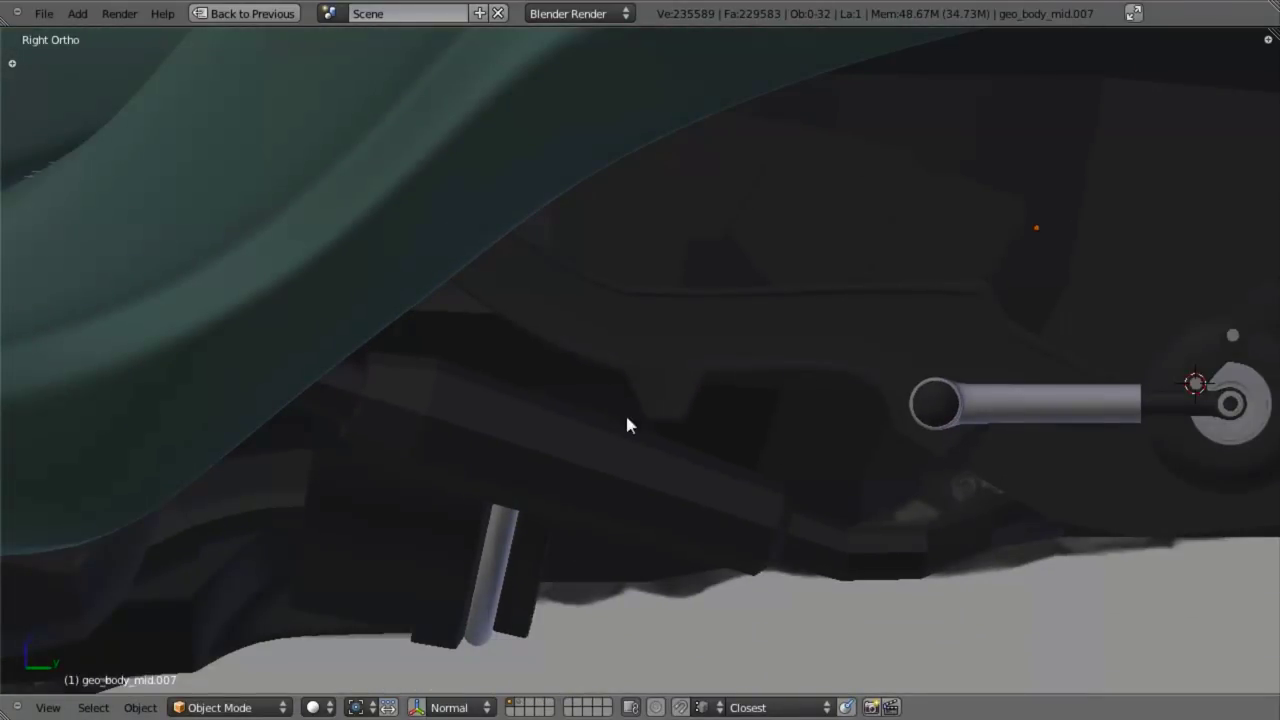
Step: Select the vertices along the curved body part's upper edge and raise them about 0.0047 along Z
scroll(627, 417, up, 2)
key(Tab)
shift+middle_drag(1058, 311, 979, 336)
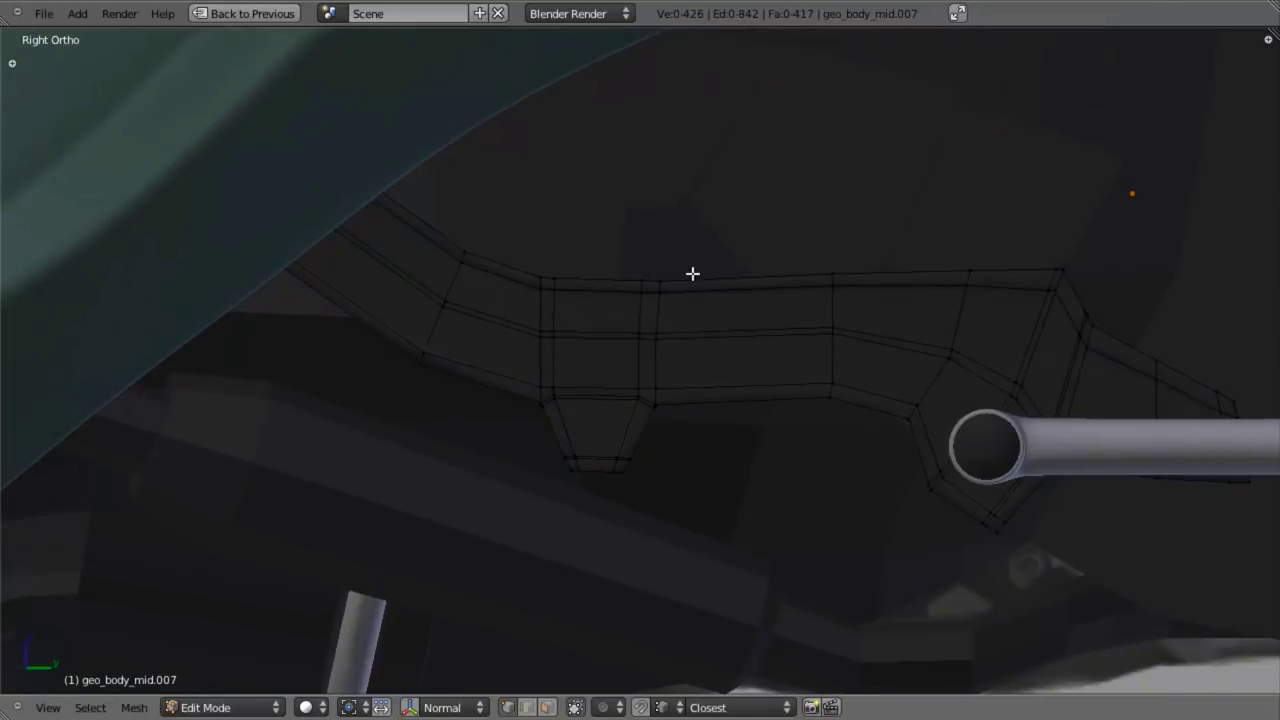
key(z)
key(b)
mouse_move(505, 246)
mouse_down()
mouse_move(743, 248)
mouse_move(1015, 288)
mouse_up()
key(b)
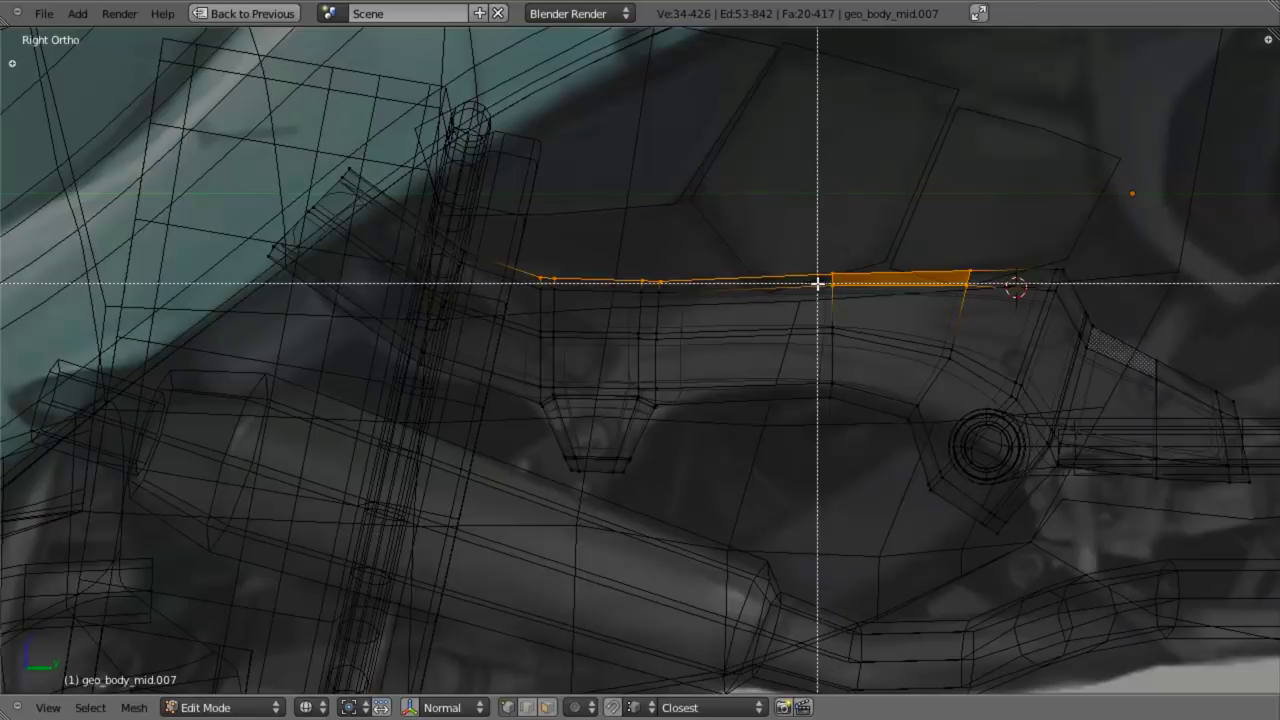
middle_drag(820, 283, 1271, 494)
key(b)
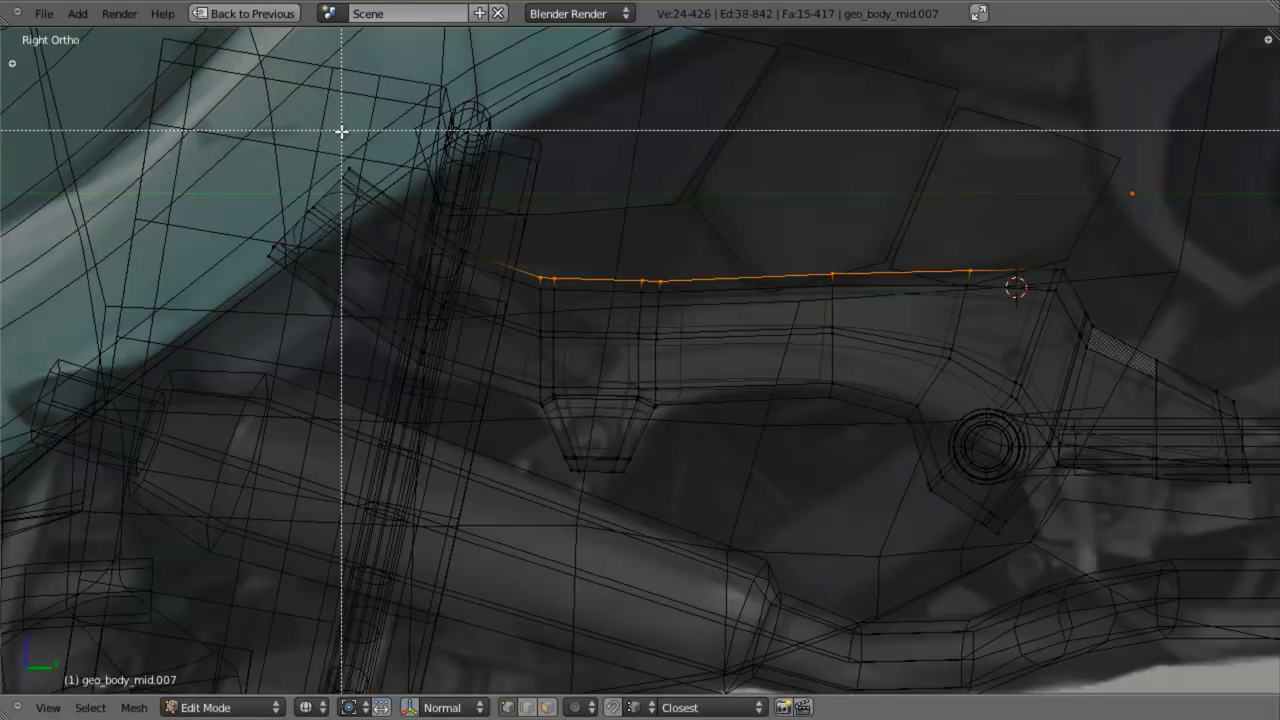
click(343, 134)
key(b)
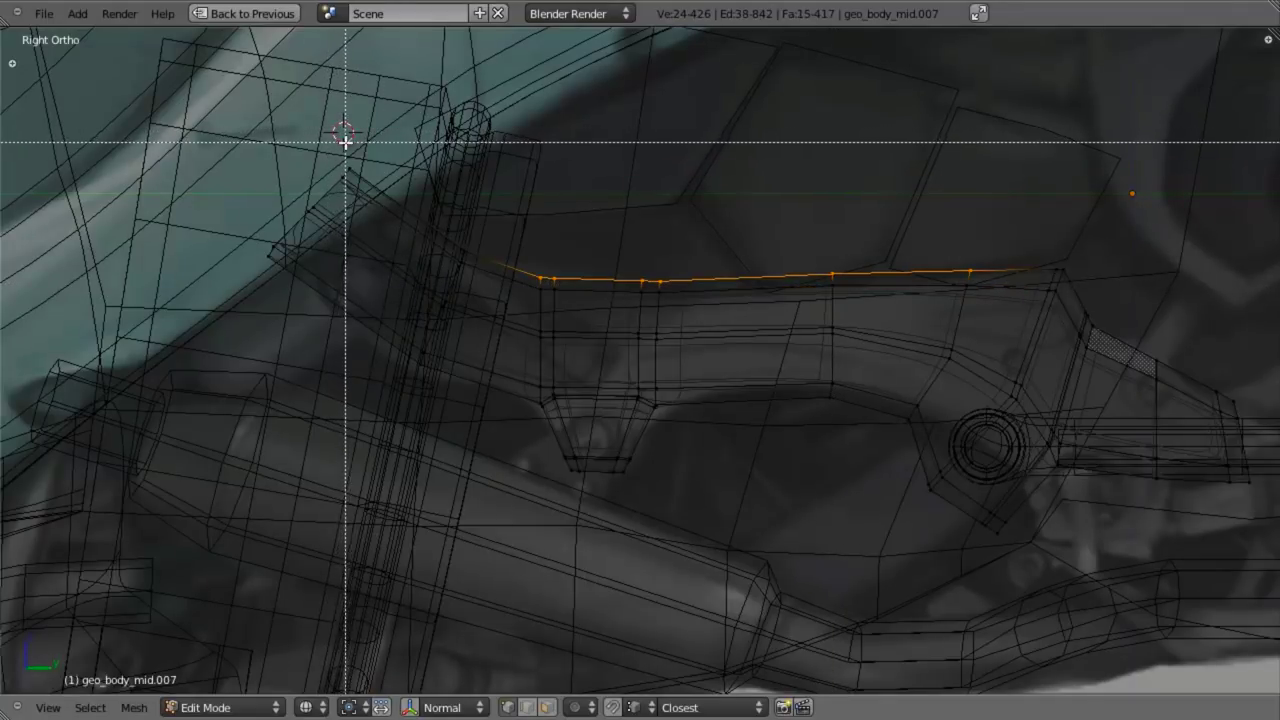
drag(343, 134, 482, 248)
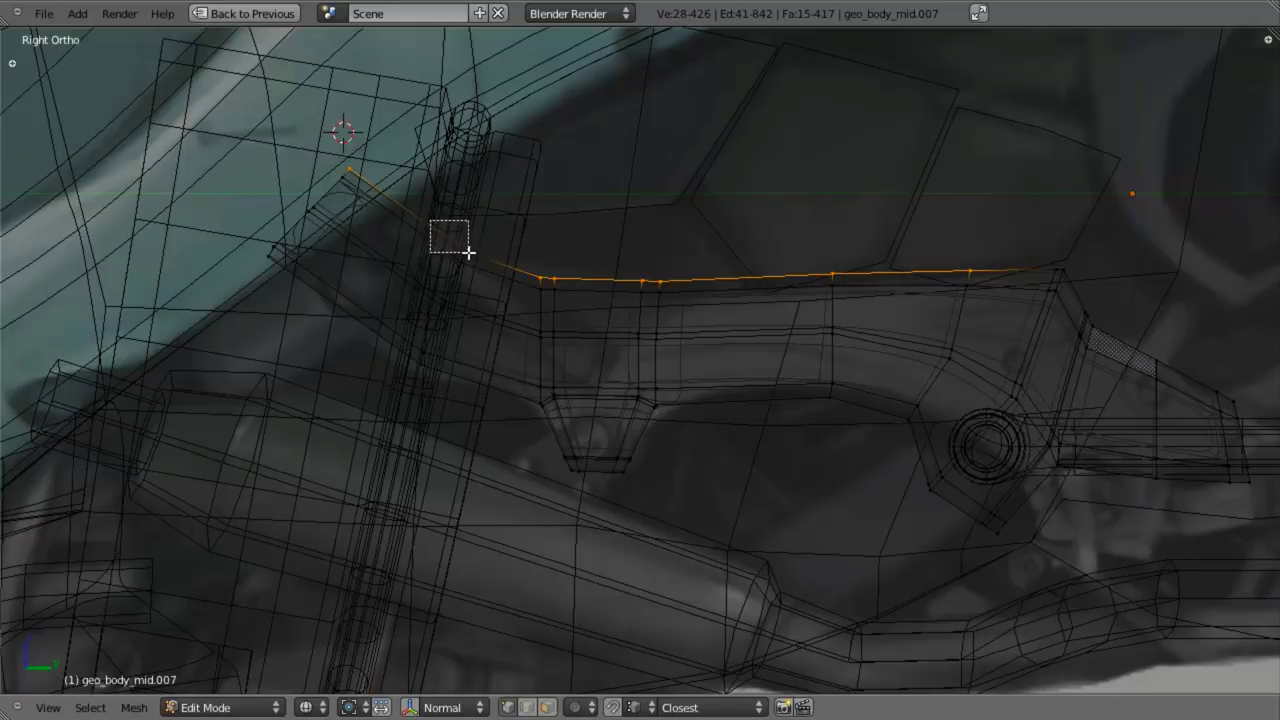
key(g)
key(z)
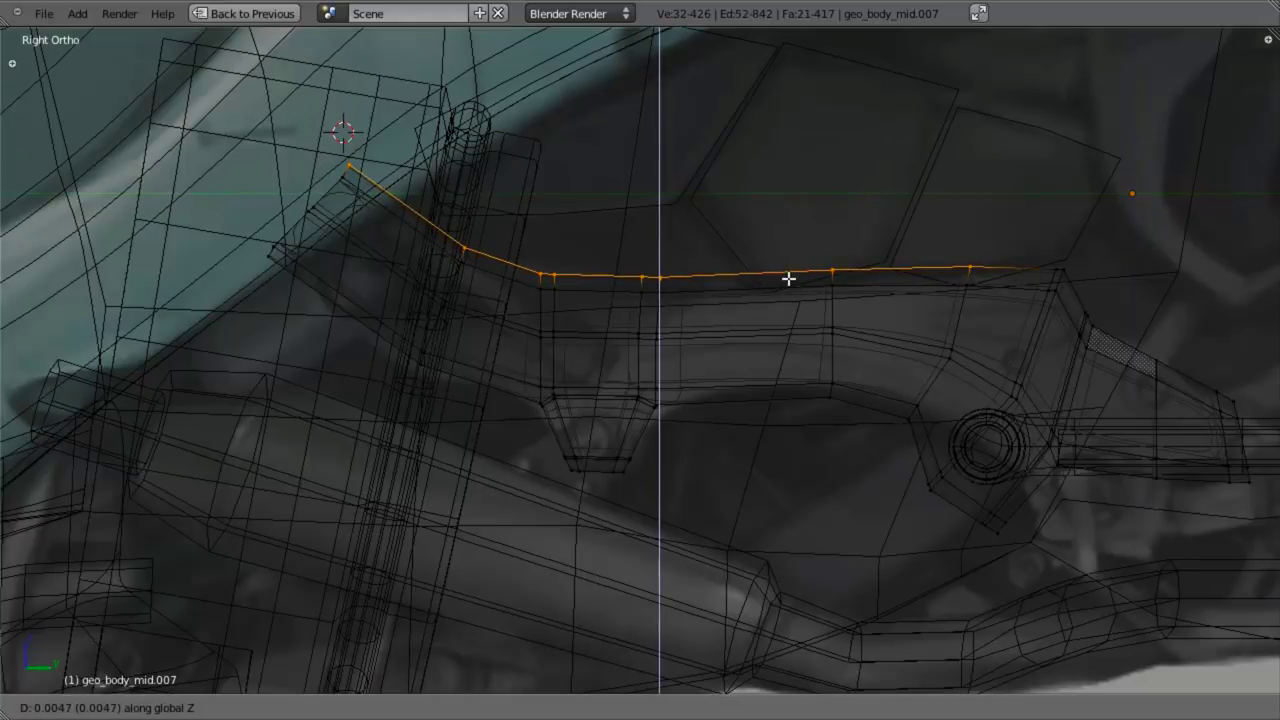
click(788, 279)
key(z)
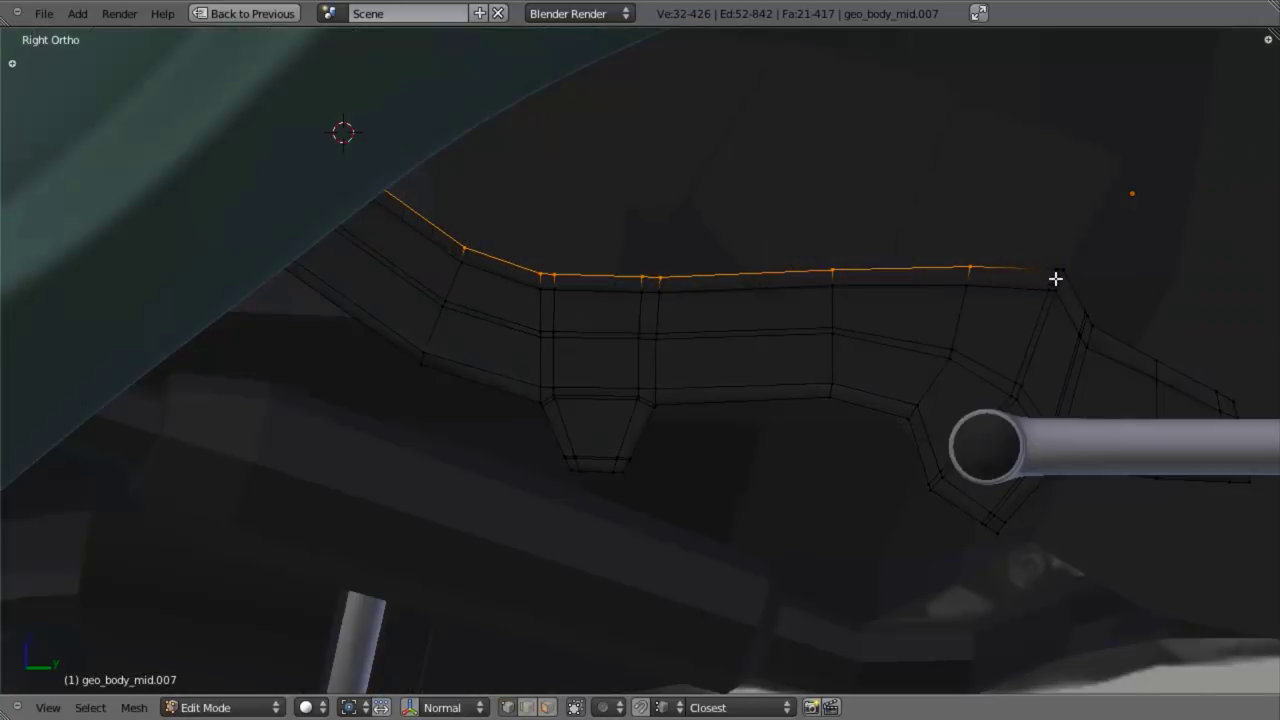
Step: Fine-tune the height of the selected upper edge along Z and check the shape in Object Mode
key(g)
key(z)
click(1017, 279)
key(Tab)
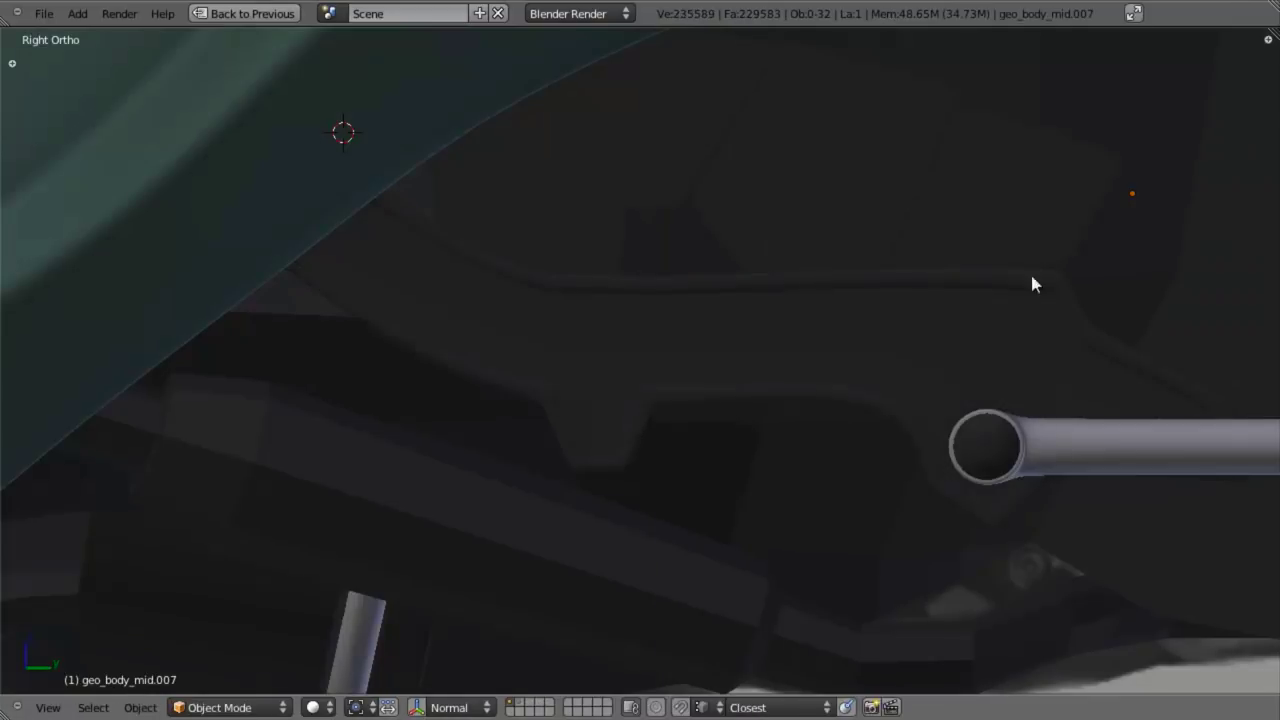
Step: Select the vertices at the rear corner of the curved part's upper edge and raise them slightly along Z
key(Tab)
key(a)
key(z)
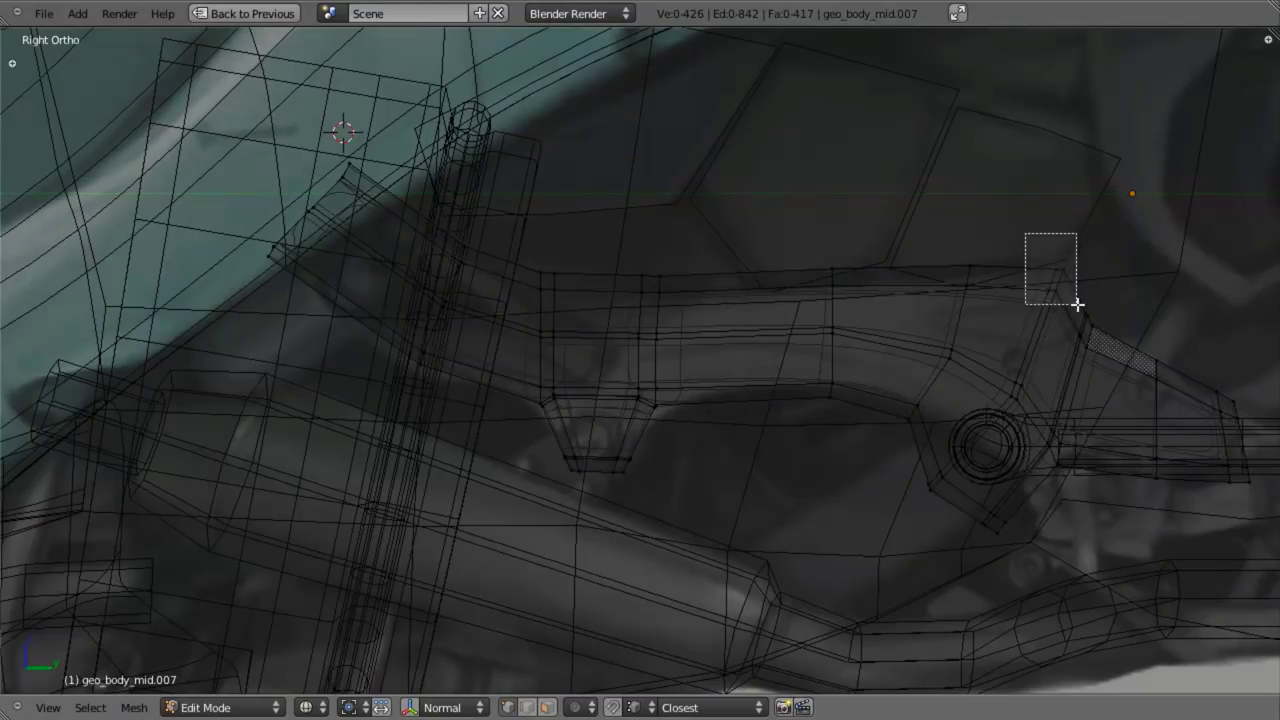
drag(1077, 304, 1077, 304)
key(g)
key(z)
click(1079, 279)
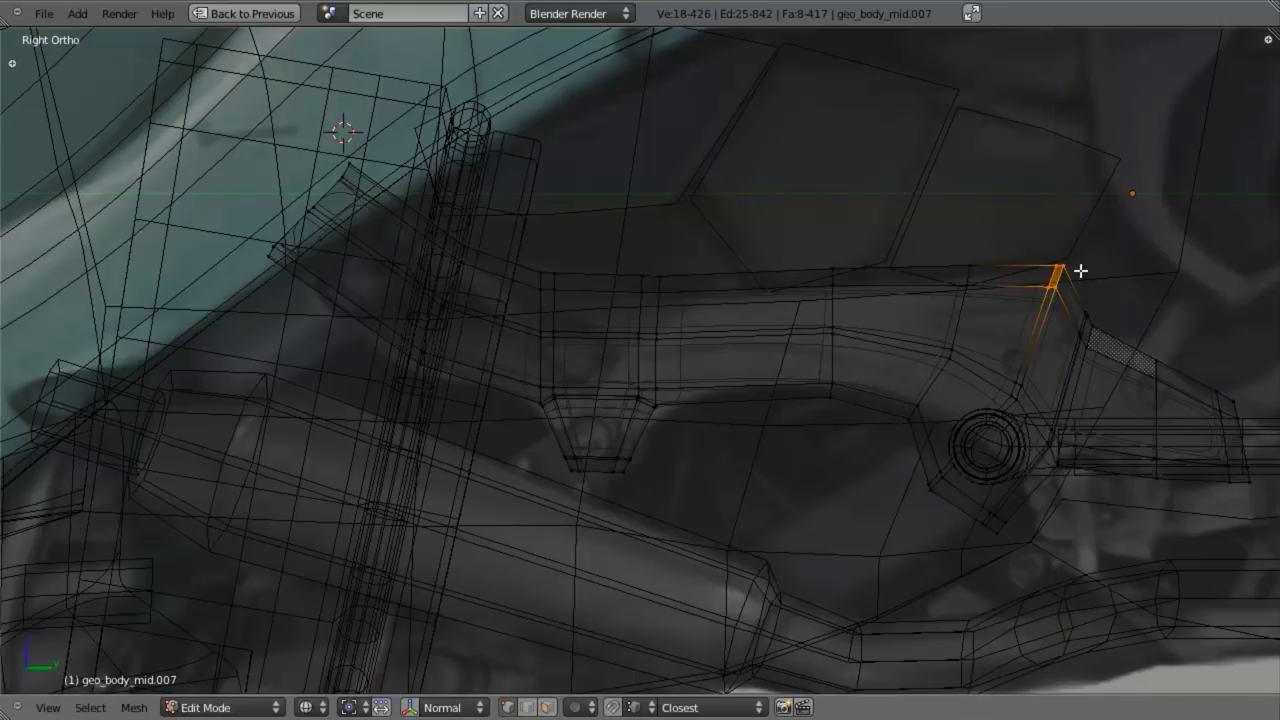
key(z)
key(Tab)
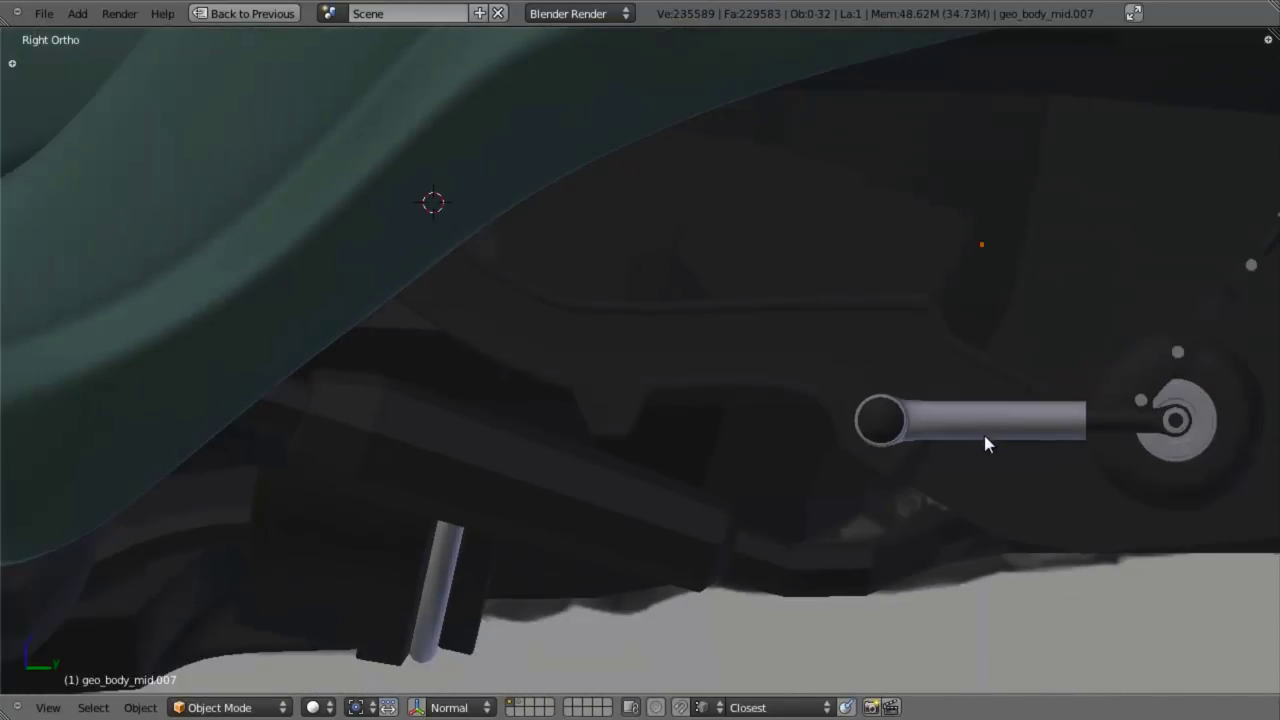
Step: Select the inner vertices along the sloped step behind the curved part's upper rear corner and move them slightly forward along Y
scroll(800, 436, up, 3)
key(z)
key(a)
key(b)
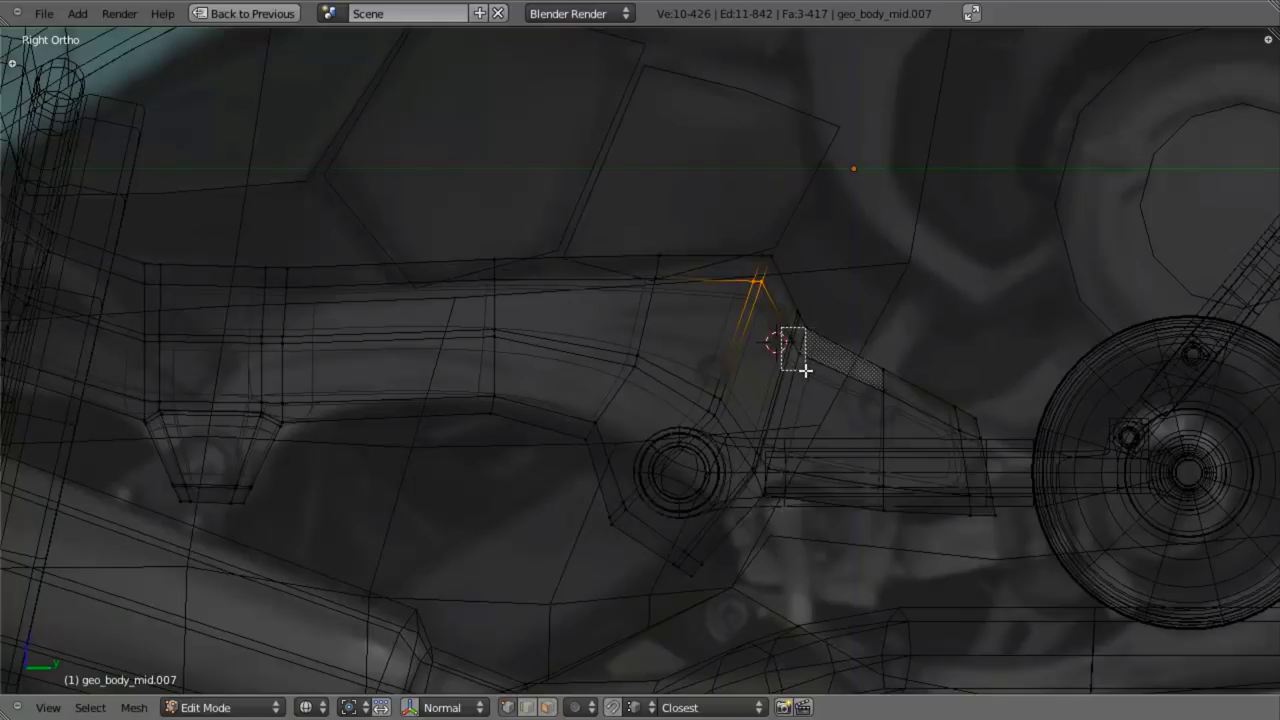
middle_drag(822, 341, 823, 341)
key(g)
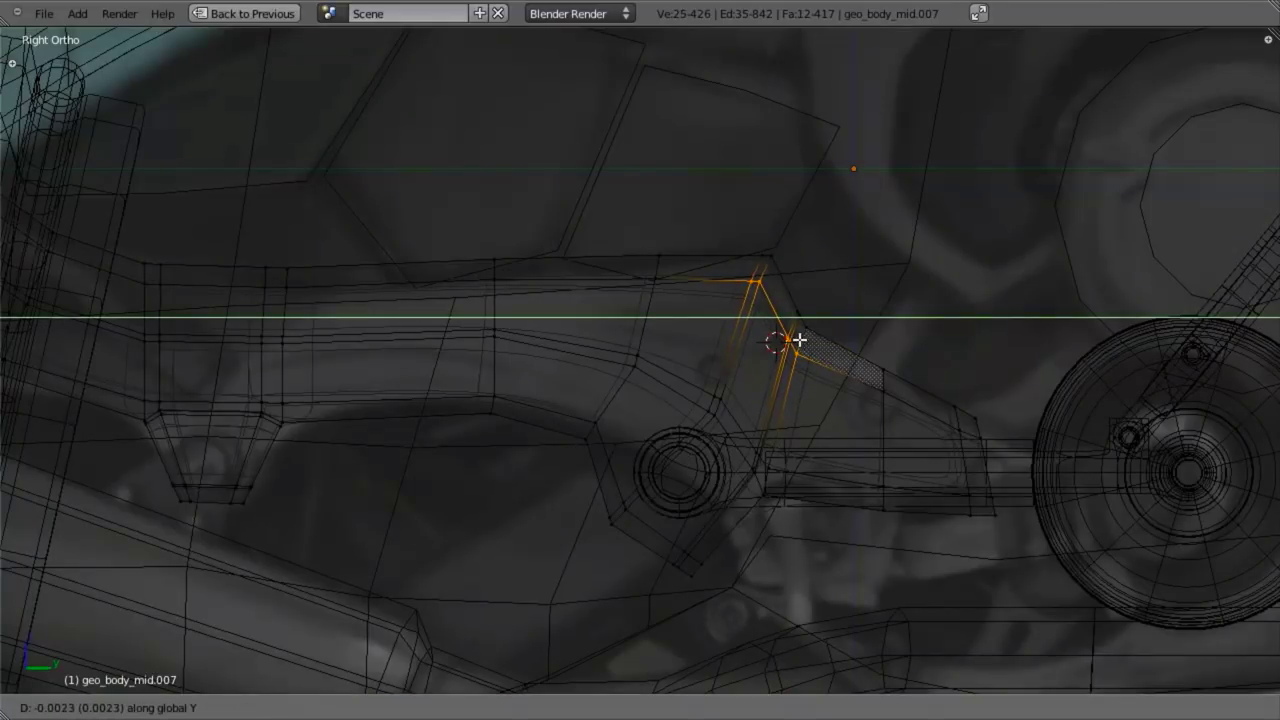
click(781, 339)
key(z)
key(Tab)
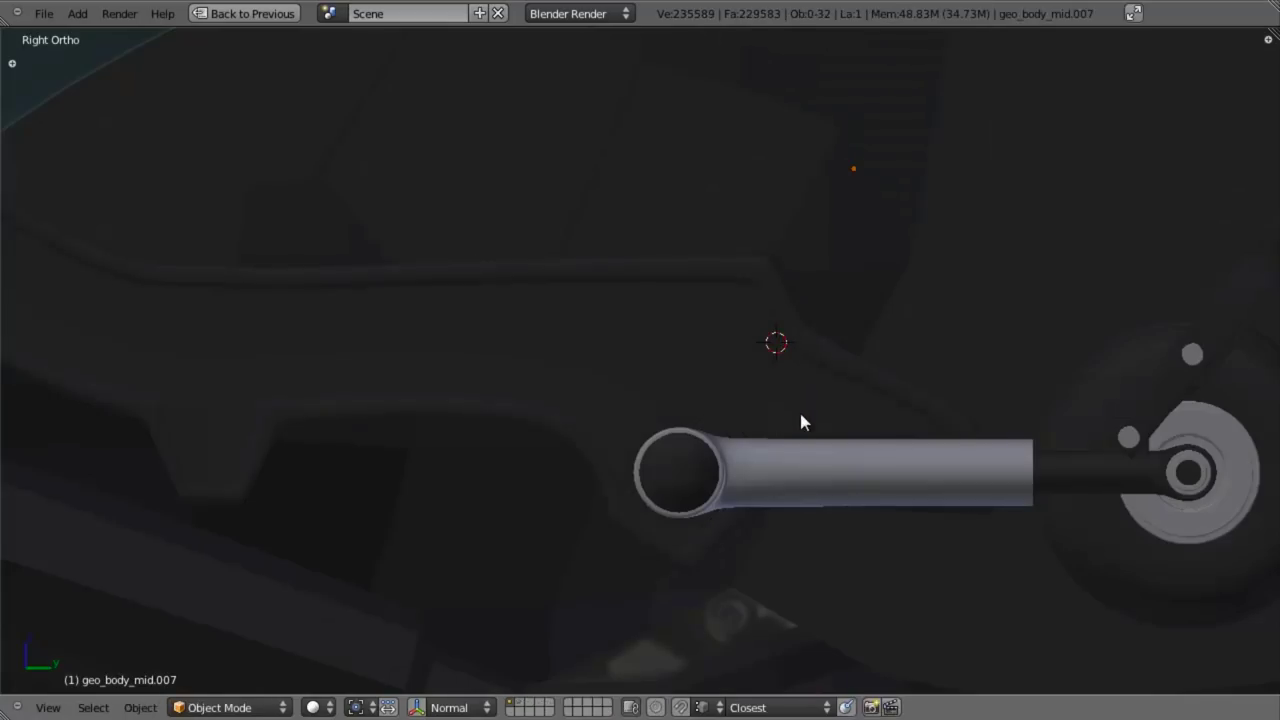
Step: Save the file over the existing one
scroll(800, 411, down, 3)
key(ctrl+s)
click(806, 414)
Step: Examine the lower fuselage and the curved body part against the reference image, in wireframe and solid shading
scroll(594, 400, down, 5)
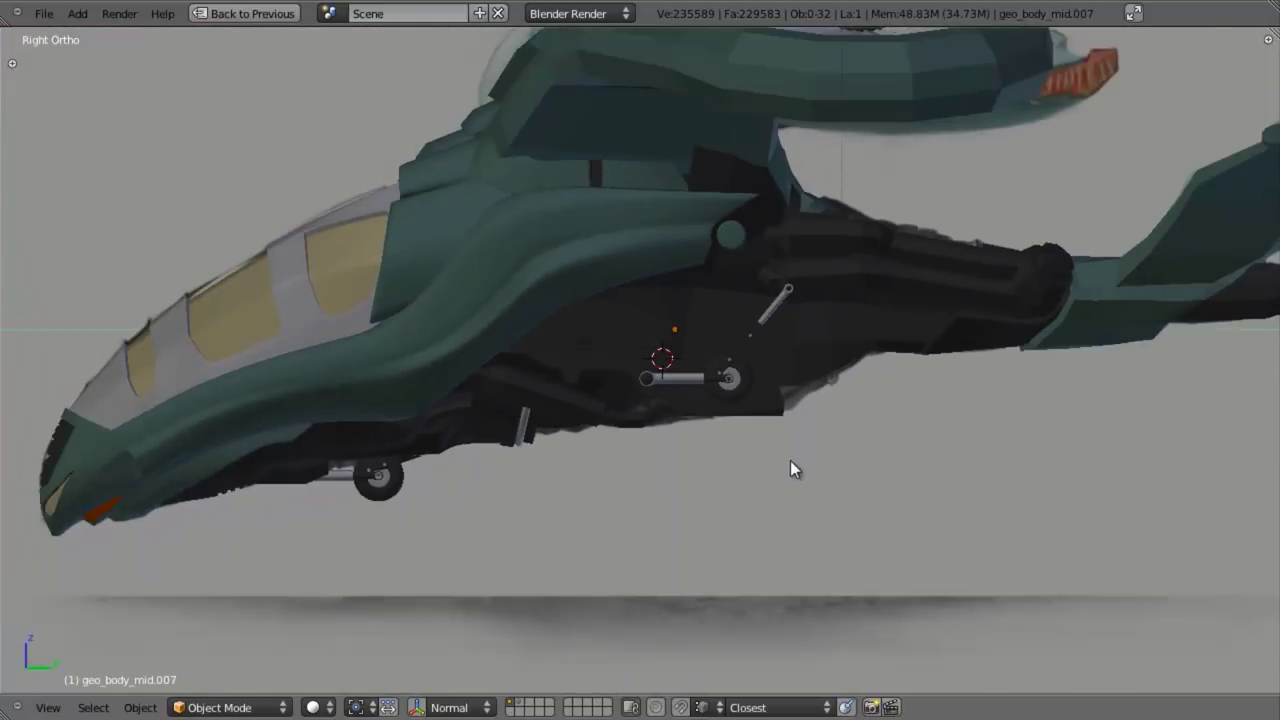
scroll(791, 466, up, 8)
key(z)
shift+middle_drag(662, 471, 763, 497)
scroll(740, 497, up, 3)
shift+middle_drag(460, 525, 661, 432)
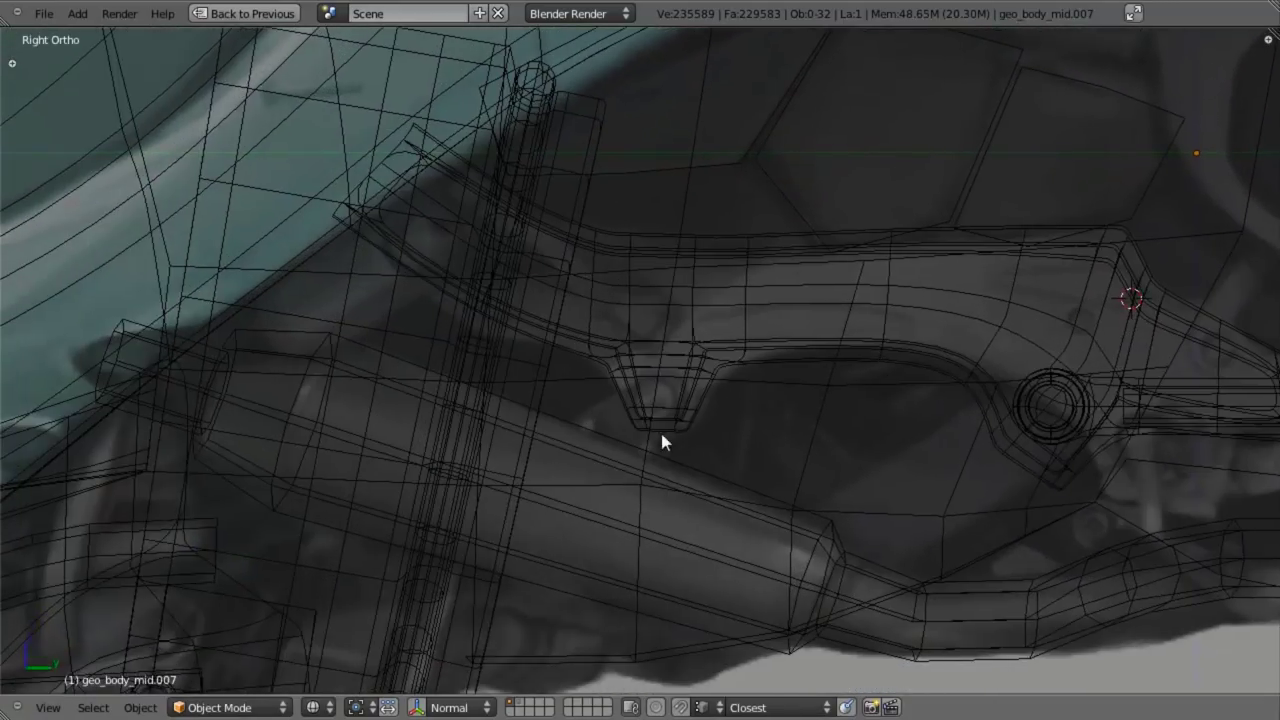
scroll(748, 471, down, 3)
key(z)
scroll(670, 450, up, 2)
key(z)
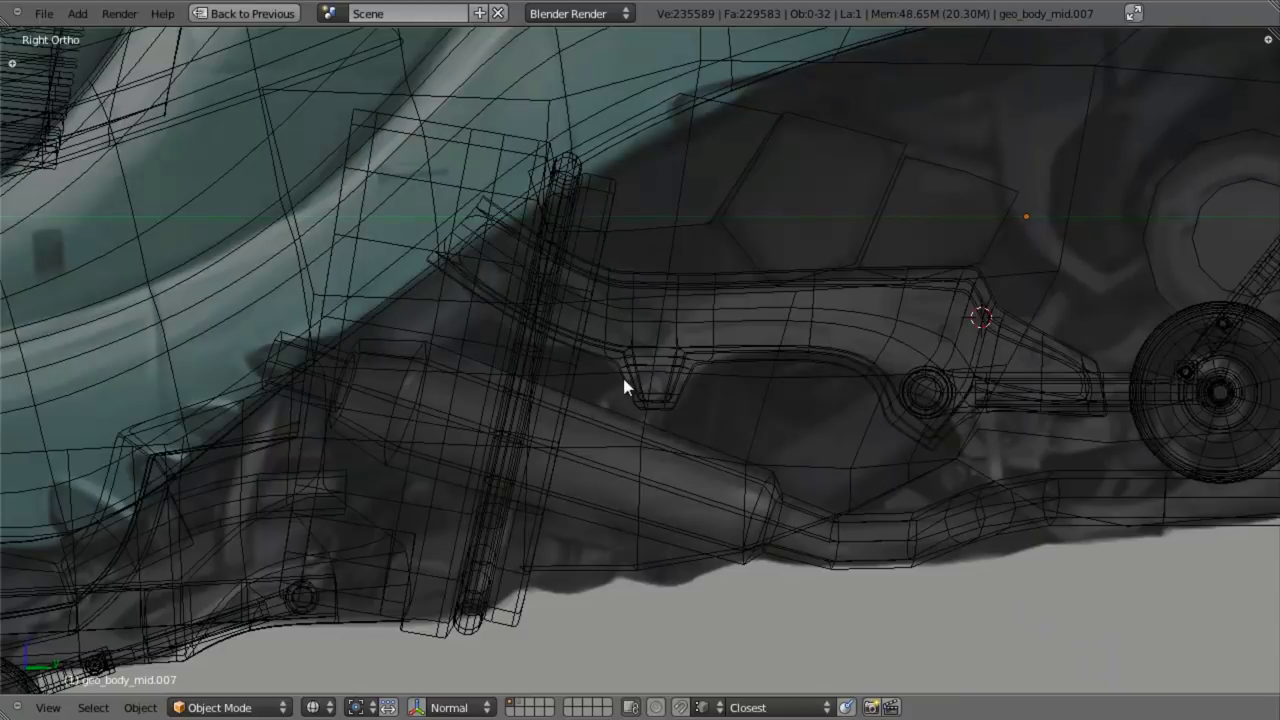
key(z)
mouse_move(606, 446)
middle_down()
mouse_move(576, 408)
mouse_move(651, 193)
mouse_move(671, 234)
mouse_move(592, 444)
mouse_move(697, 266)
mouse_move(666, 360)
mouse_move(631, 257)
mouse_move(617, 357)
middle_up()
key(KP_3)
key(z)
scroll(694, 523, up, 3)
key(z)
scroll(625, 366, up, 2)
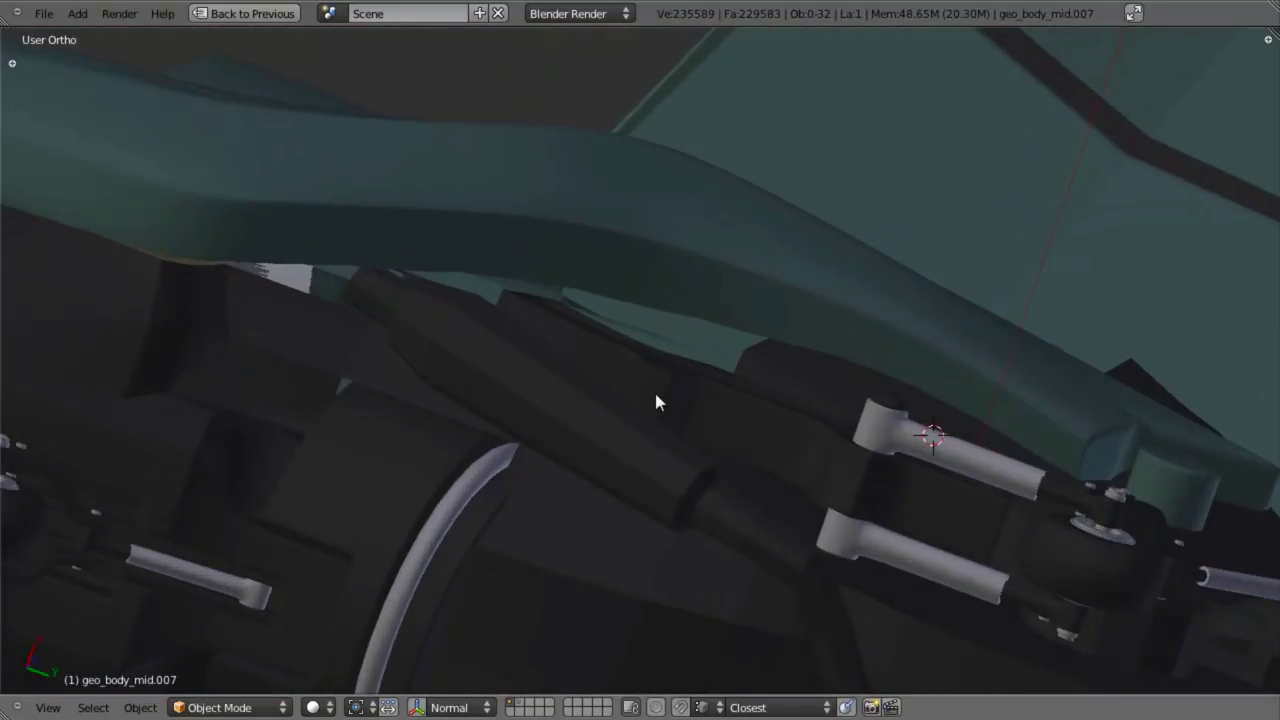
Step: Select the curved side body part and compare its outline with the reference image in right side view
right_click(656, 402)
key(KP_3)
key(z)
scroll(701, 487, up, 4)
scroll(654, 486, down, 5)
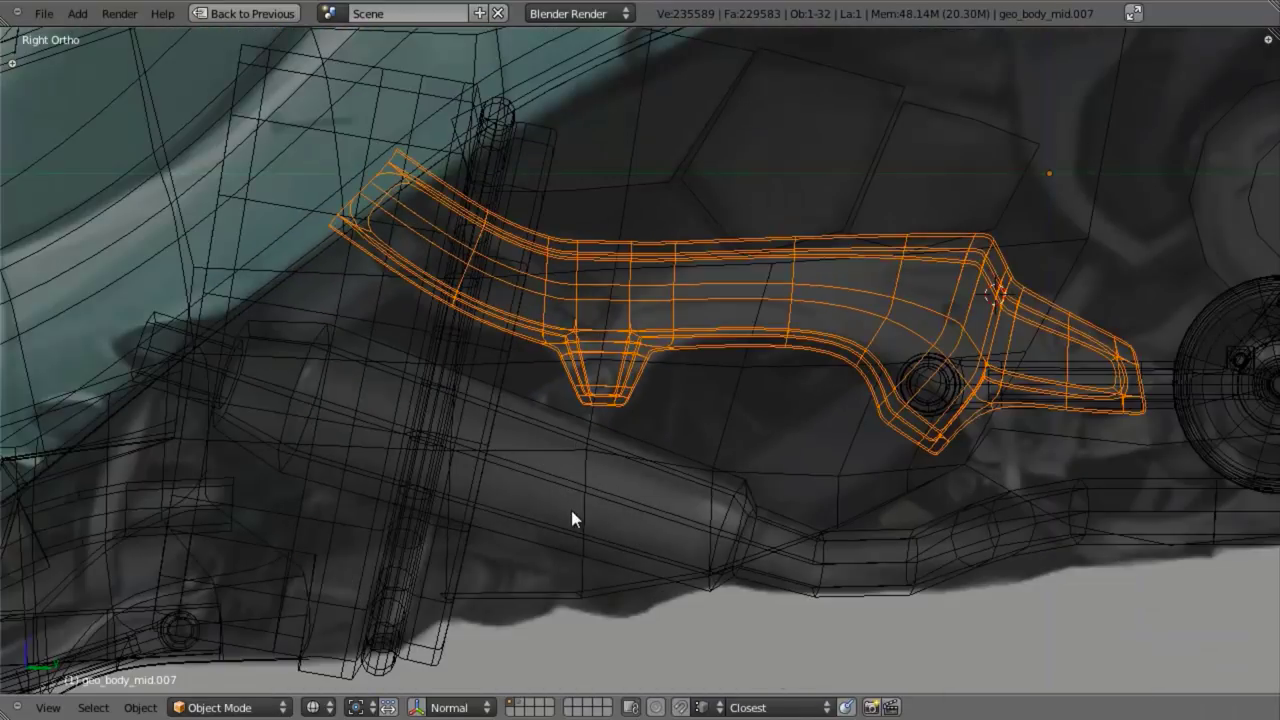
key(z)
middle_drag(588, 436, 572, 551)
key(KP_3)
key(z)
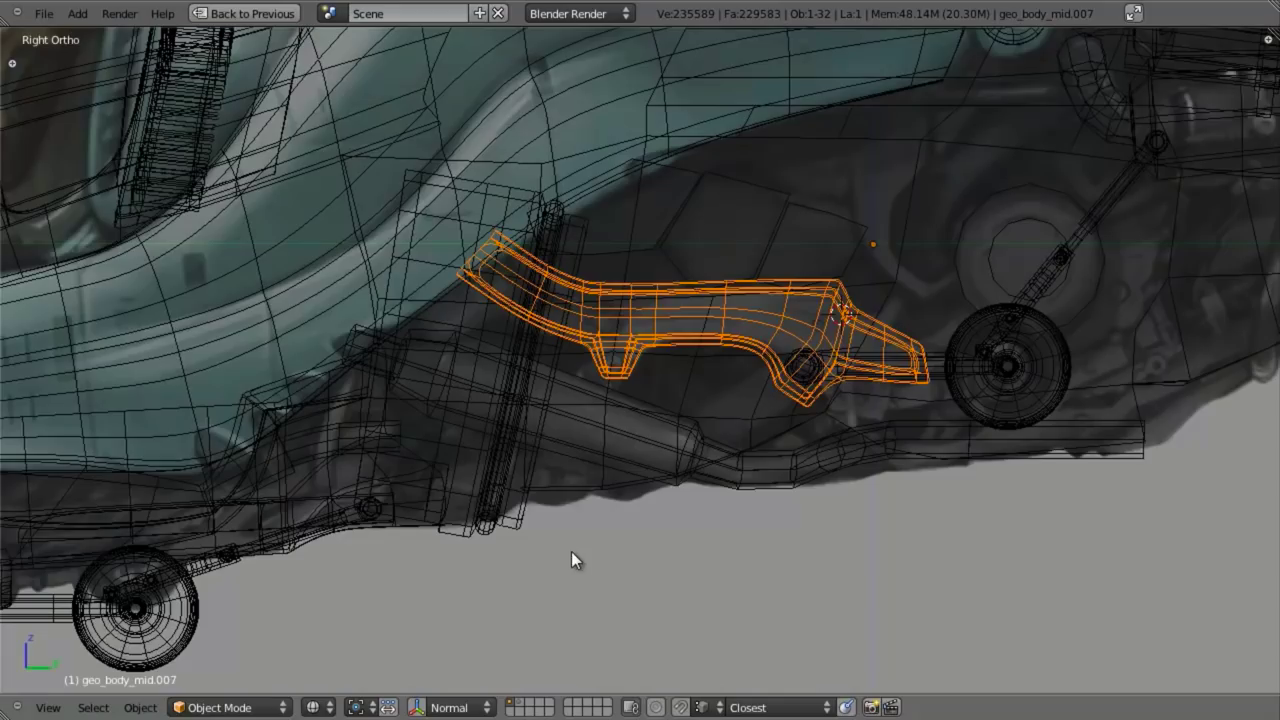
Step: Select the thick front section of the pipe on the underside in Edit Mode and rotate it slightly about Z
right_click(623, 484)
key(z)
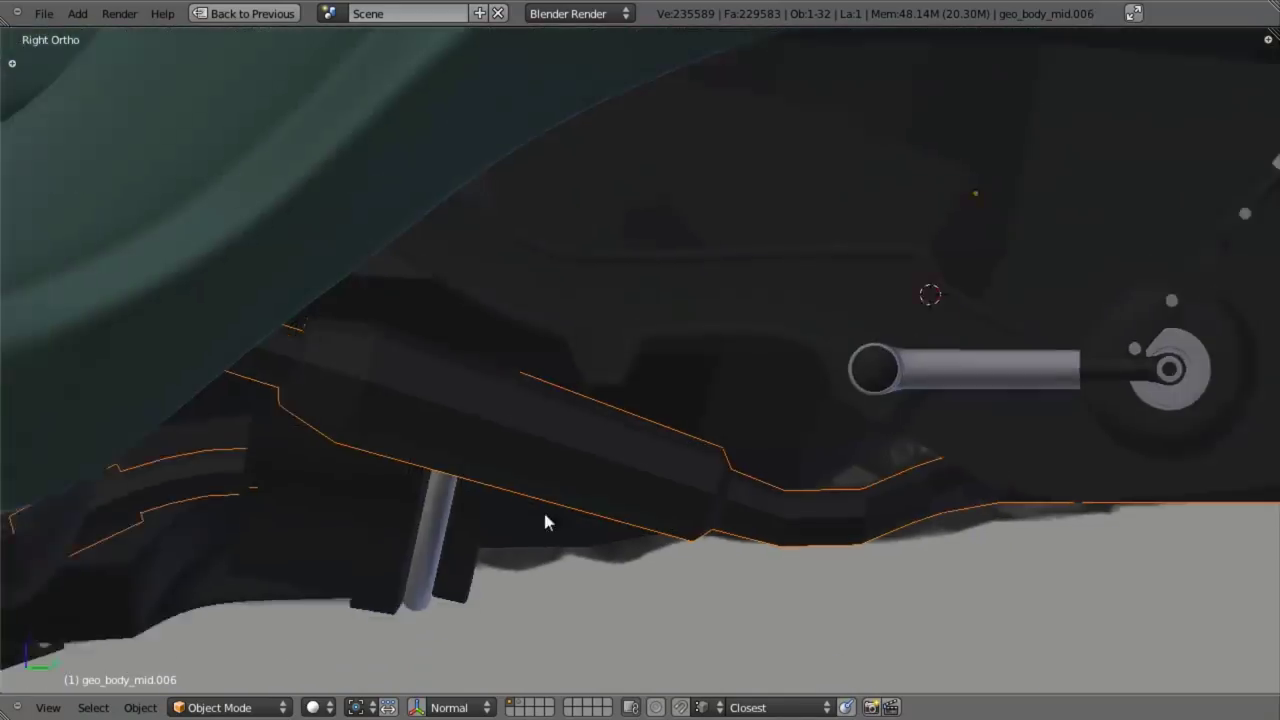
mouse_move(543, 512)
middle_down()
mouse_move(593, 230)
mouse_move(664, 262)
mouse_move(663, 463)
mouse_move(691, 420)
mouse_move(717, 429)
mouse_move(541, 345)
middle_up()
key(Tab)
key(z)
key(a)
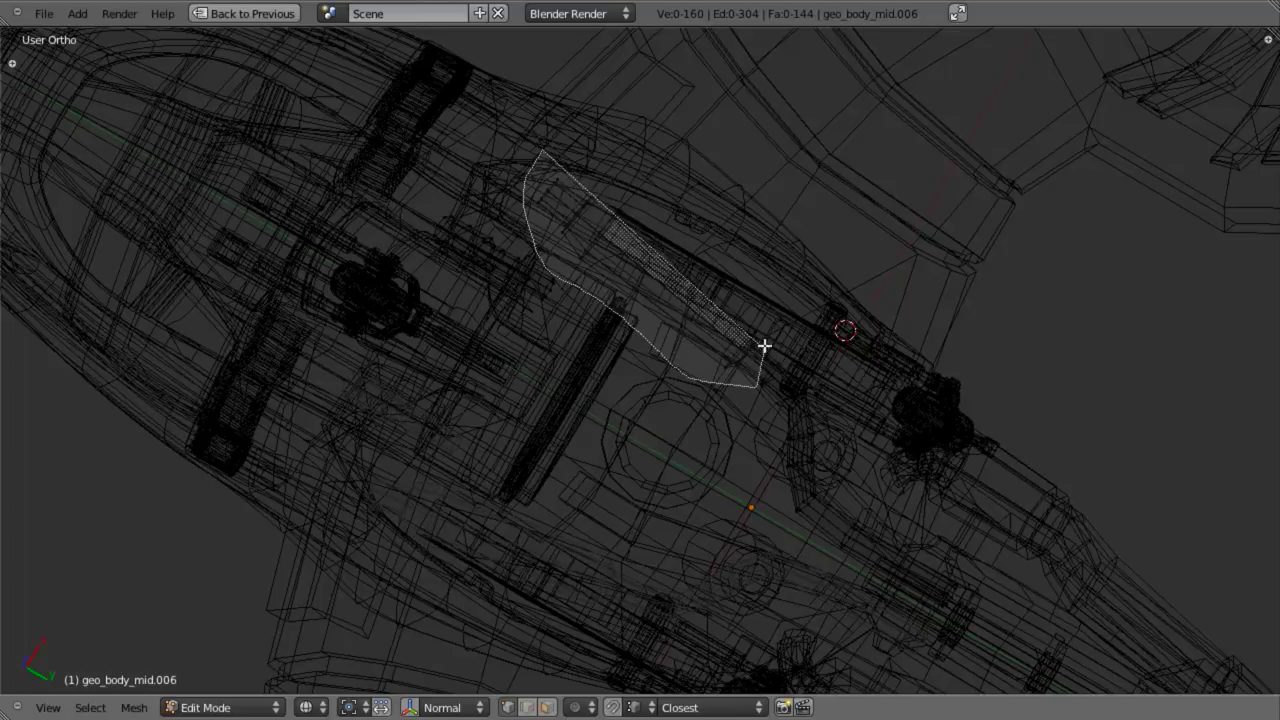
ctrl+drag(769, 192, 771, 196)
key(z)
key(z)
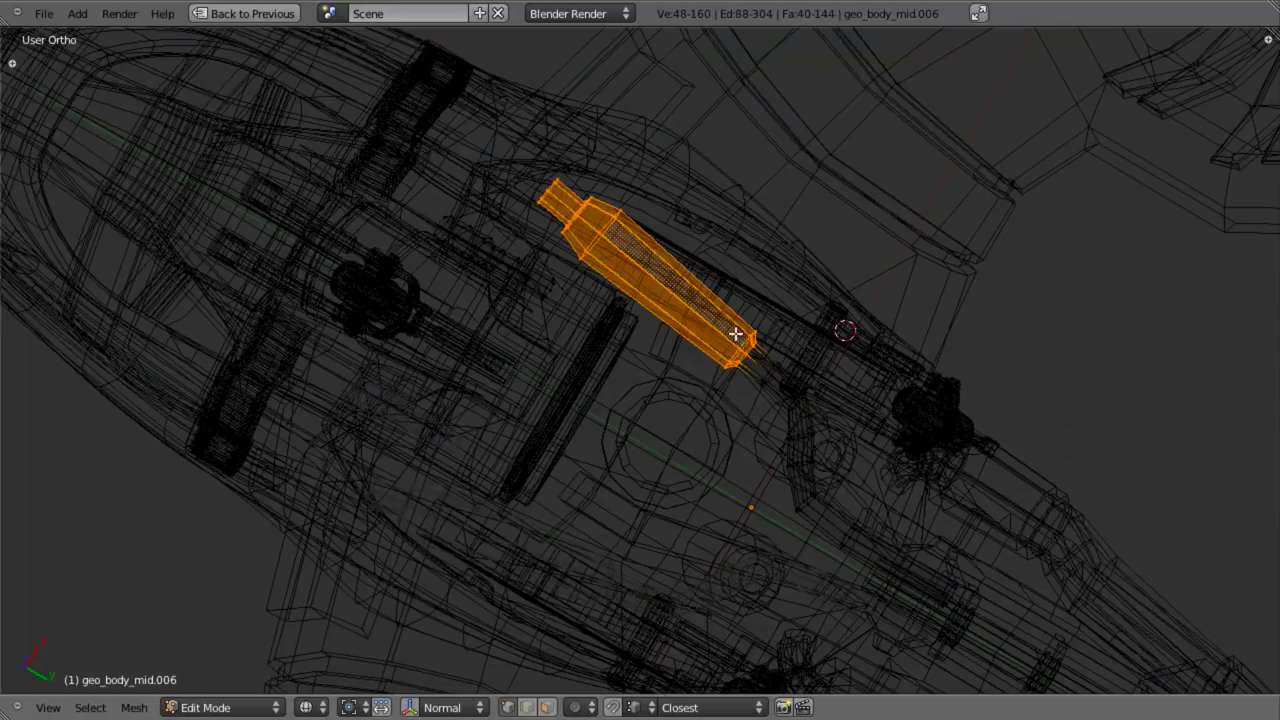
drag(812, 422, 812, 423)
key(z)
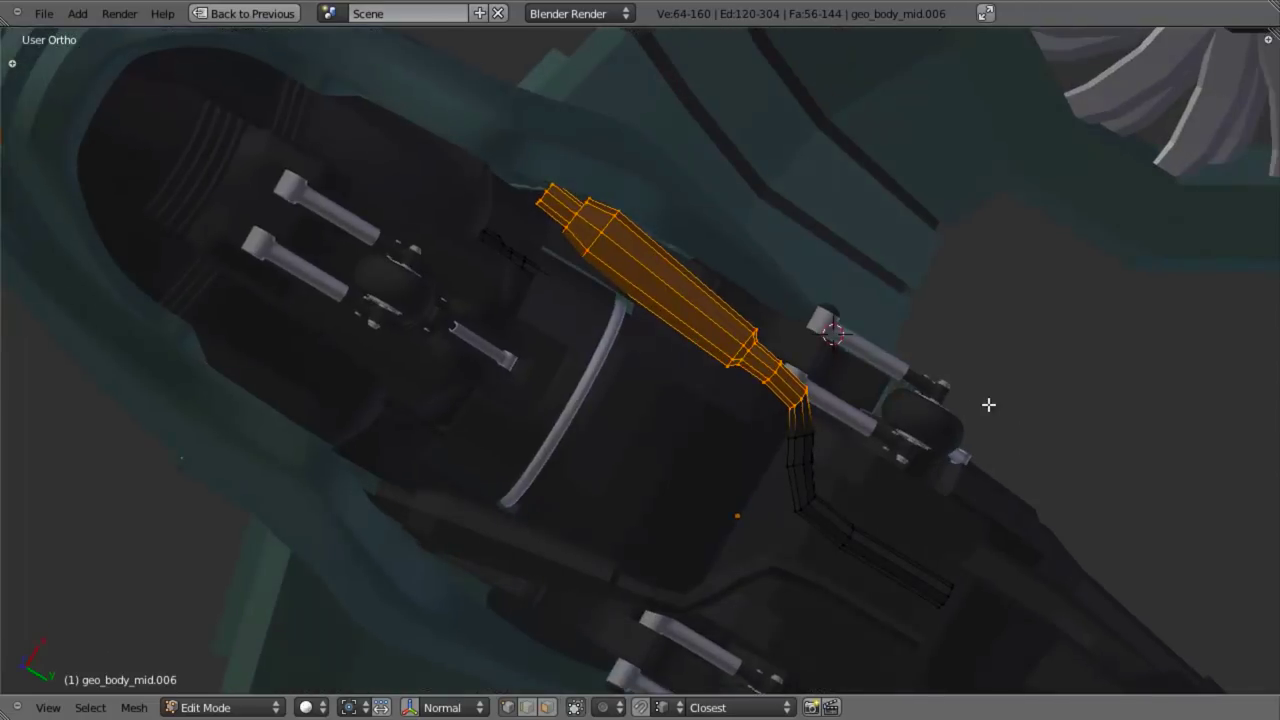
key(r)
key(z)
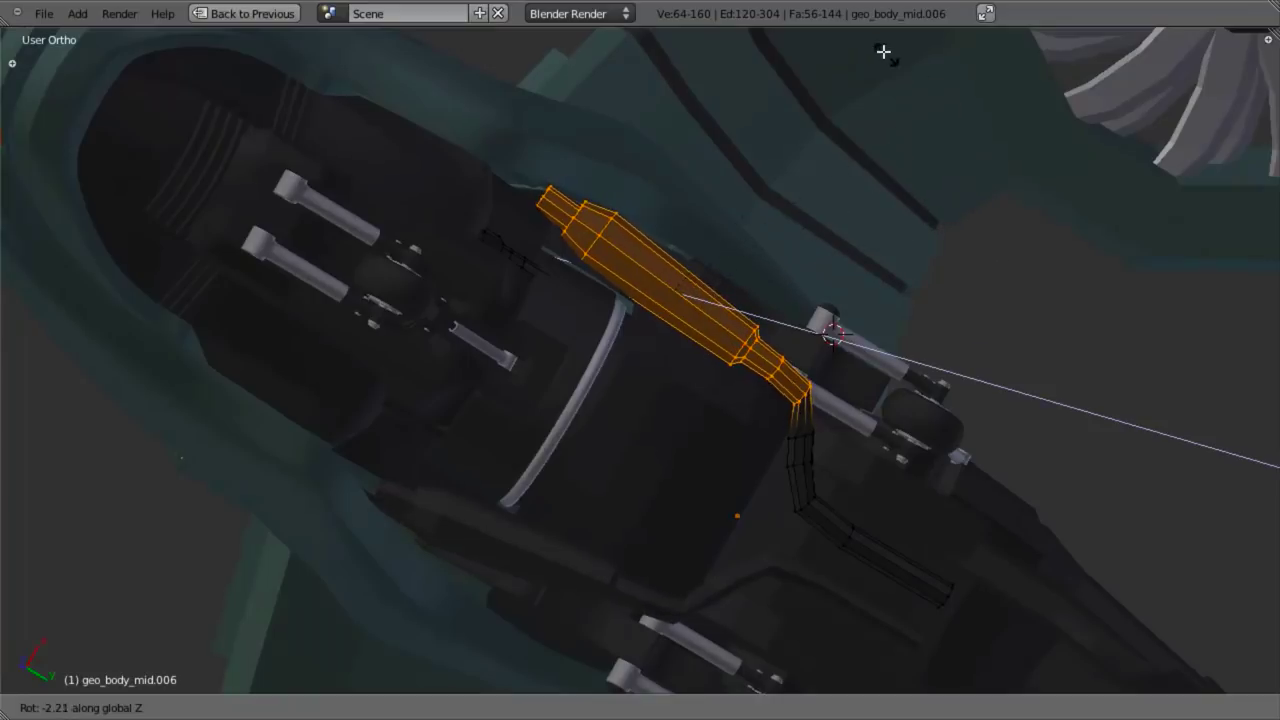
click(510, 132)
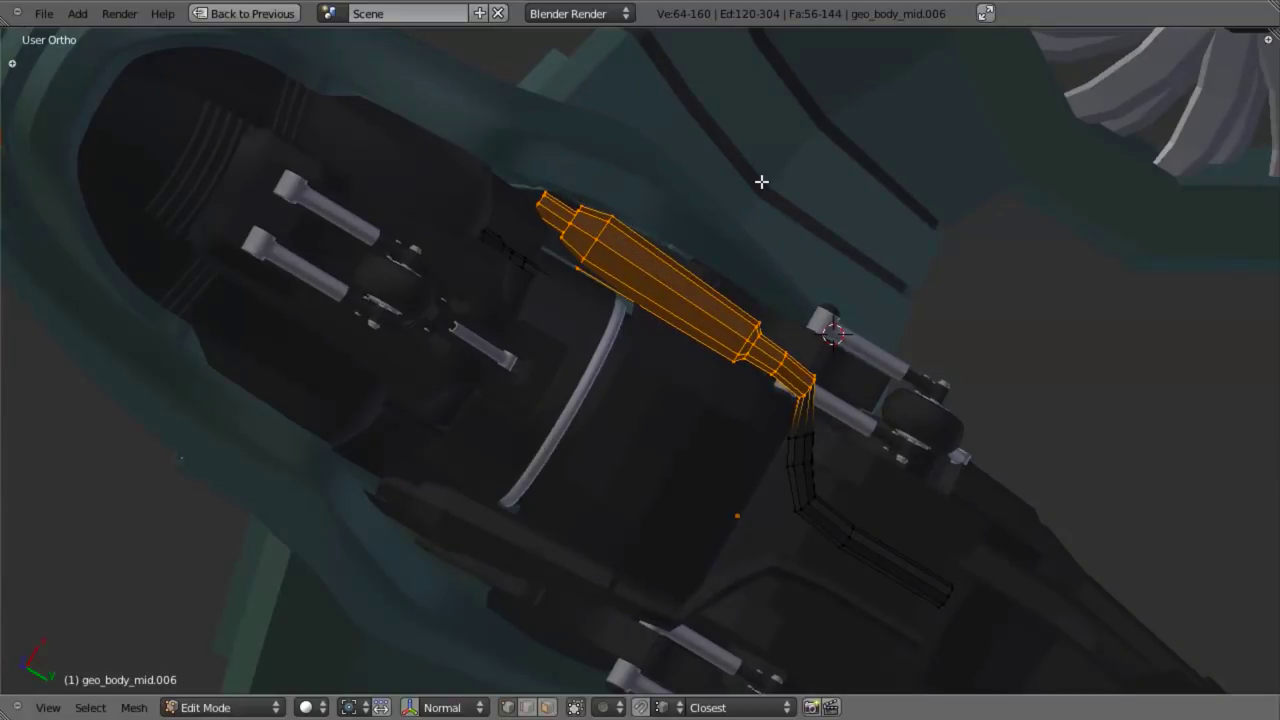
Step: Move the pipe's front section slightly outward along X, then deselect it and check the bend near the wheel struts
key(g)
key(x)
click(802, 107)
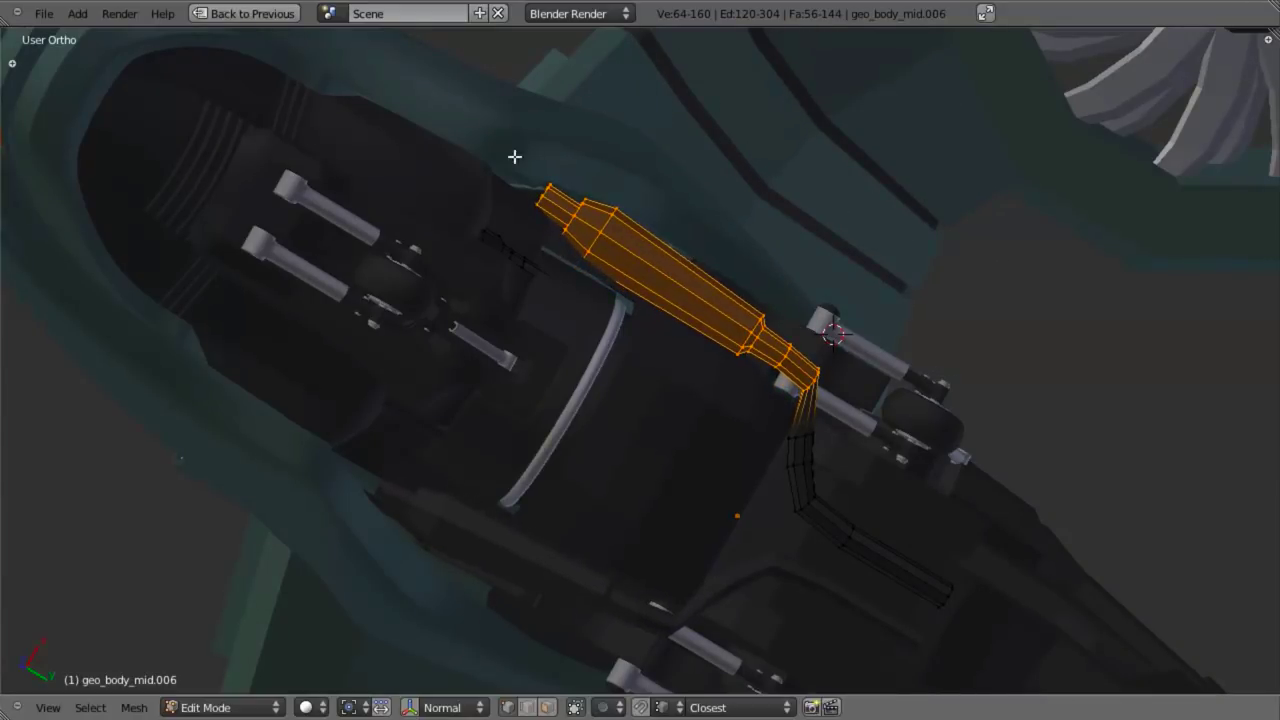
mouse_move(866, 315)
middle_down()
mouse_move(886, 337)
mouse_move(663, 334)
middle_up()
scroll(663, 334, up, 4)
key(z)
key(a)
key(z)
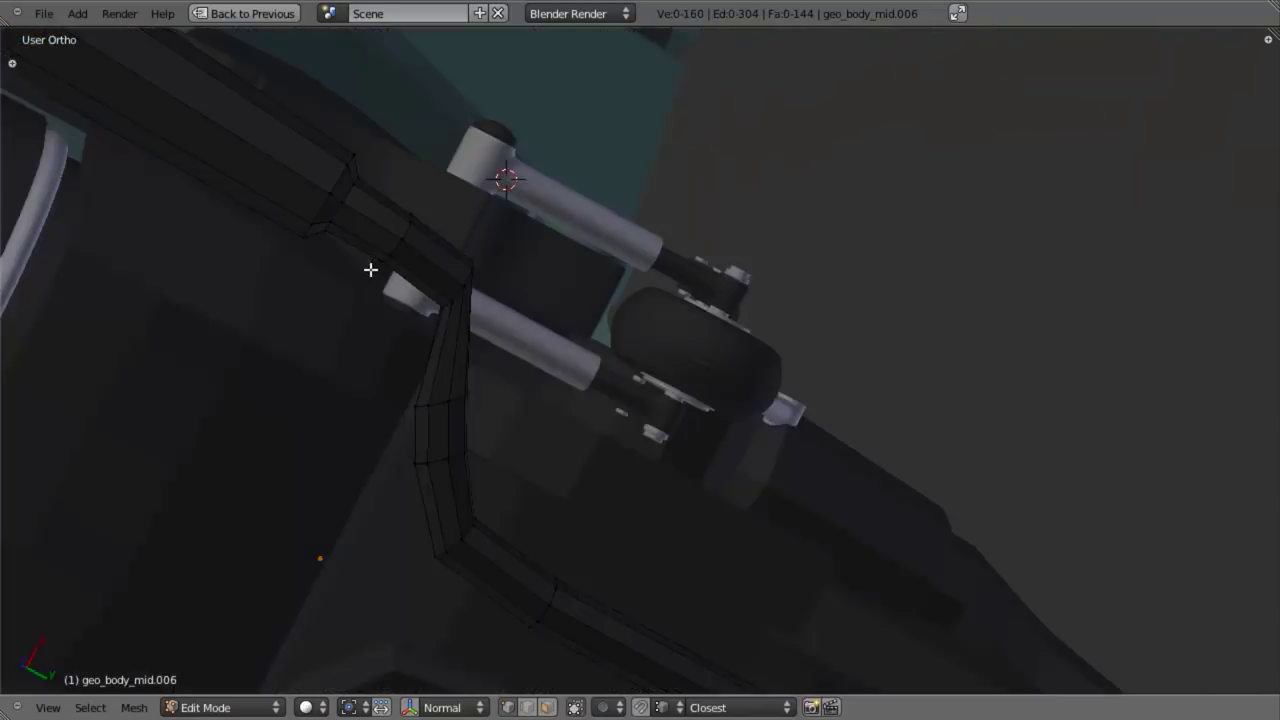
Step: Select the narrow bent rear section of the pipe behind its thick front section and delete it
key(KP_3)
scroll(526, 406, down, 4)
shift+middle_drag(485, 344, 536, 434)
scroll(540, 400, up, 3)
key(z)
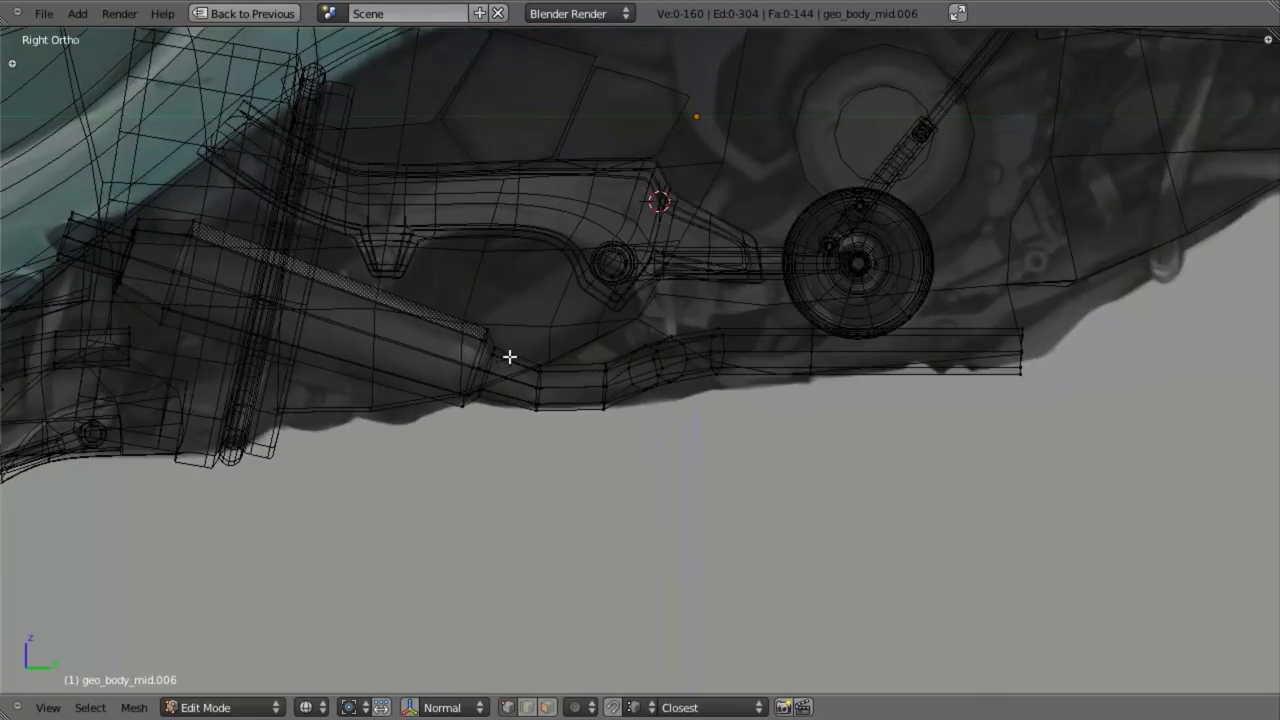
drag(517, 288, 1230, 665)
key(z)
middle_drag(566, 534, 563, 222)
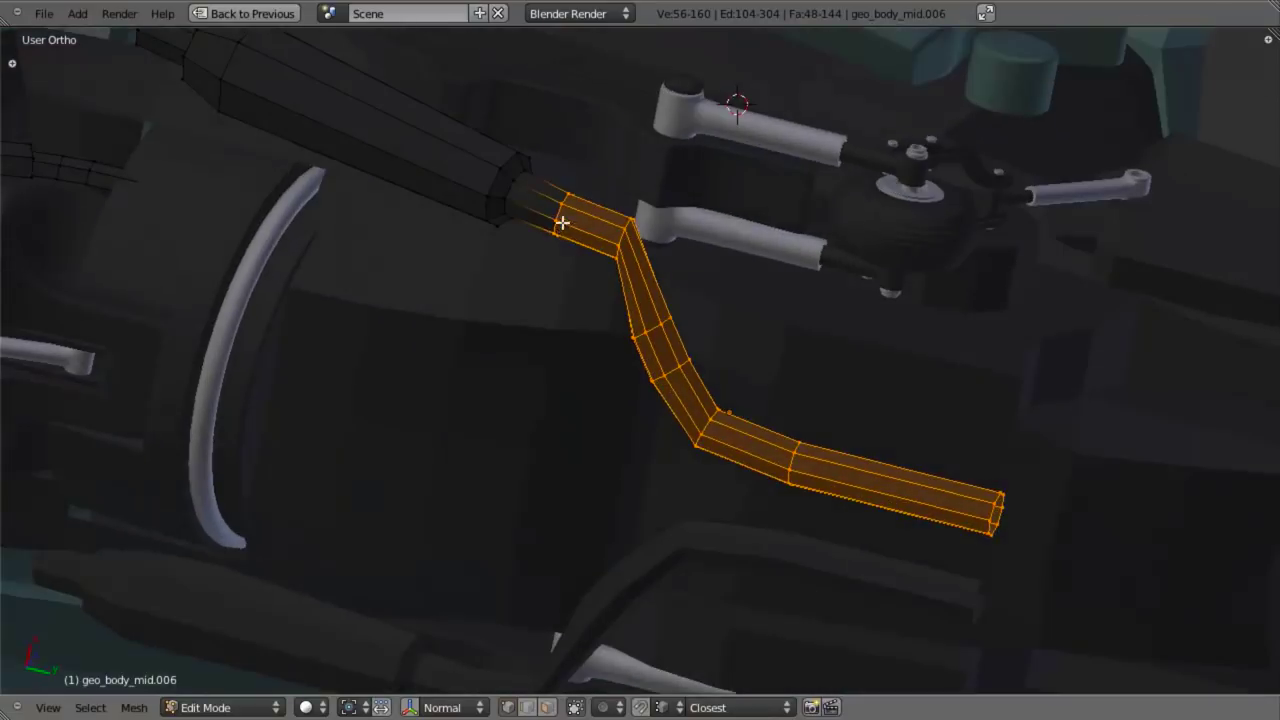
shift+middle_drag(578, 166, 645, 305)
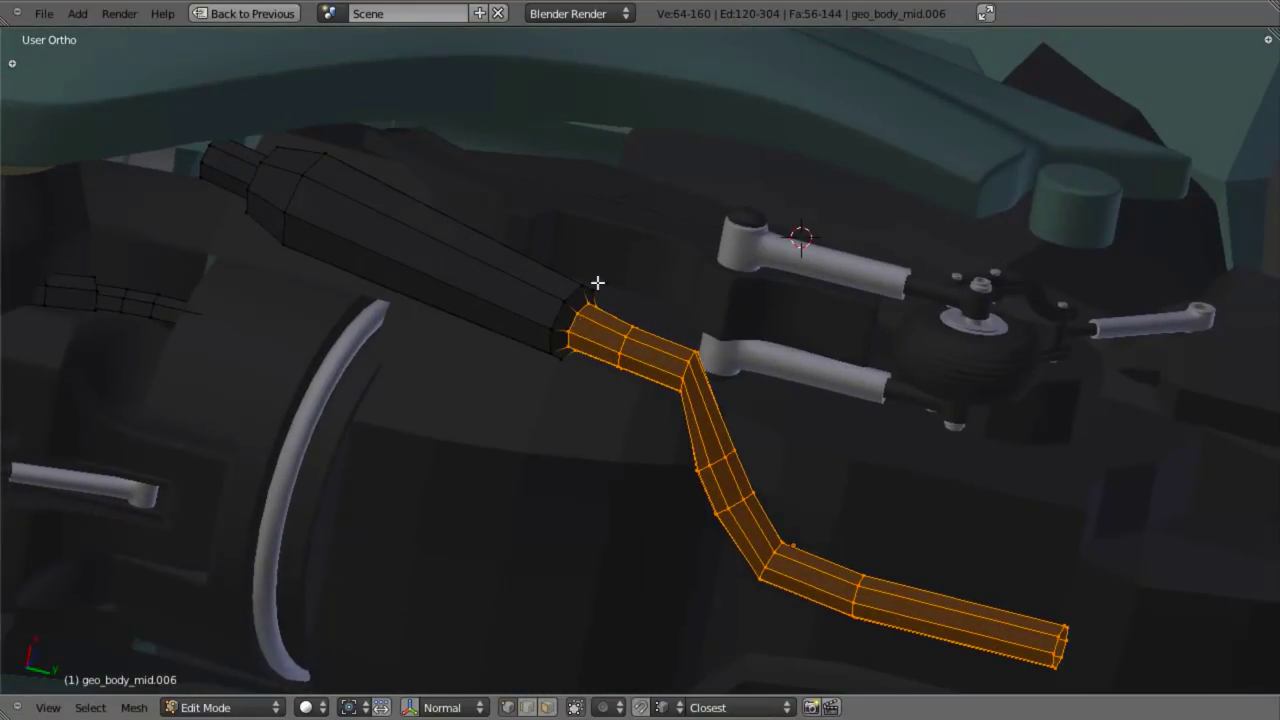
key(x)
click(677, 286)
middle_drag(638, 374, 668, 379)
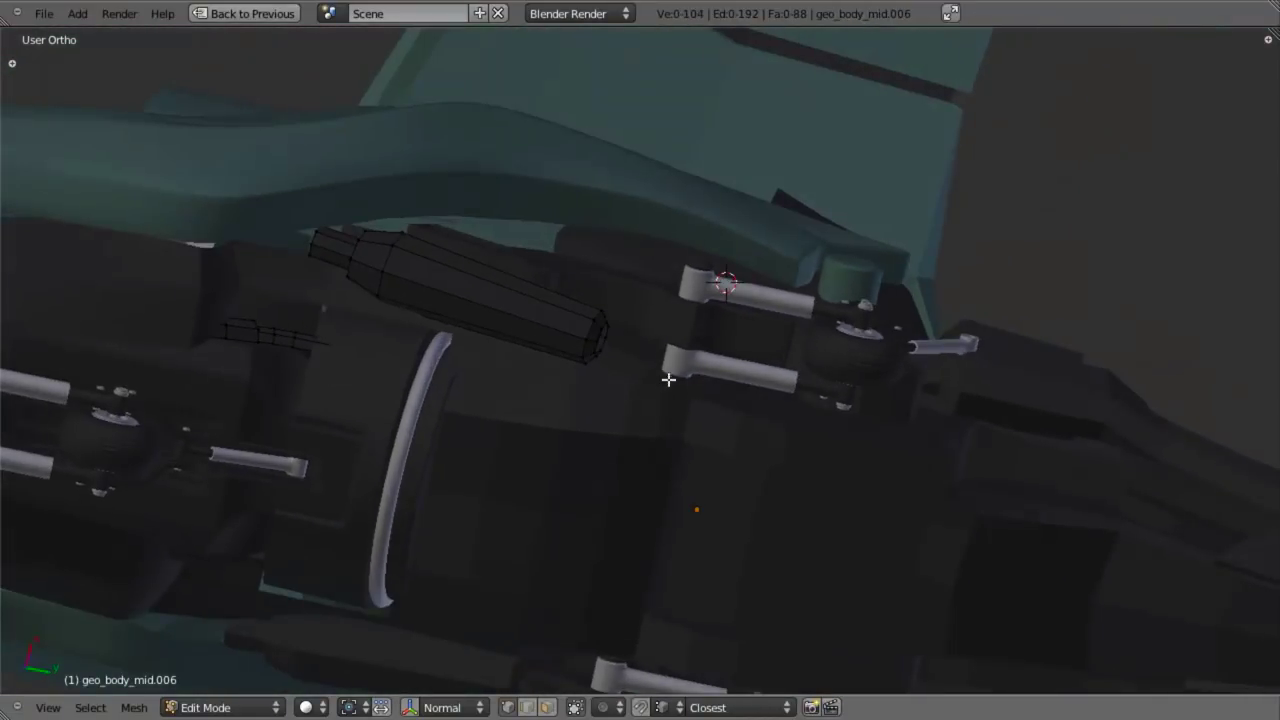
Step: Compare the shortened pipe and the surrounding underside parts with the reference in right side view, in solid and wireframe
key(KP_3)
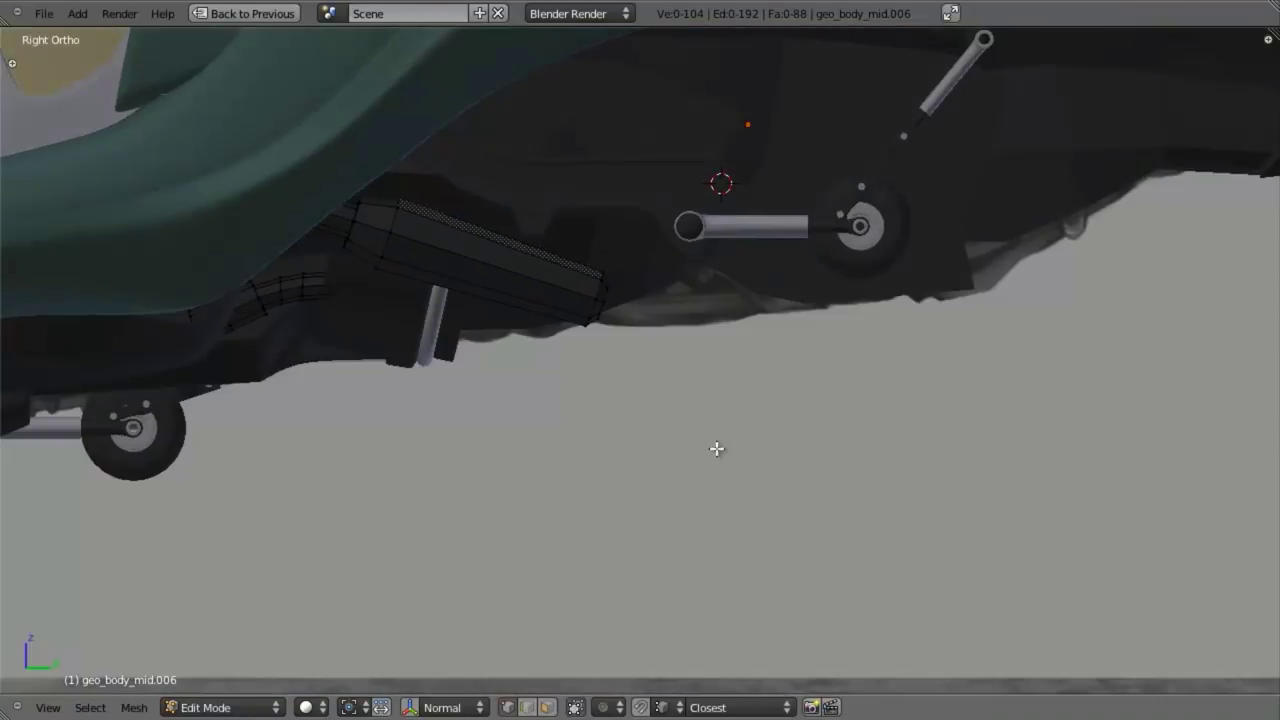
key(Tab)
key(z)
scroll(718, 470, up, 2)
key(z)
middle_drag(630, 515, 668, 351)
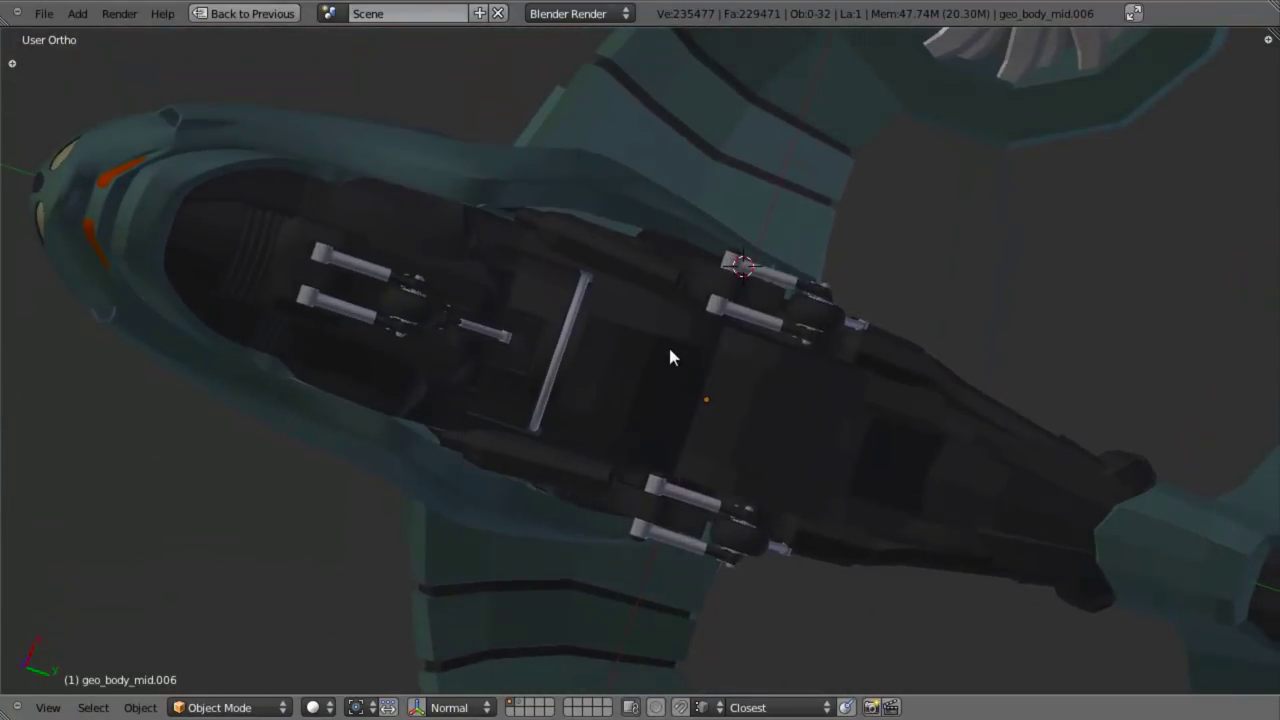
key(KP_3)
scroll(670, 380, up, 5)
key(z)
scroll(700, 402, up, 2)
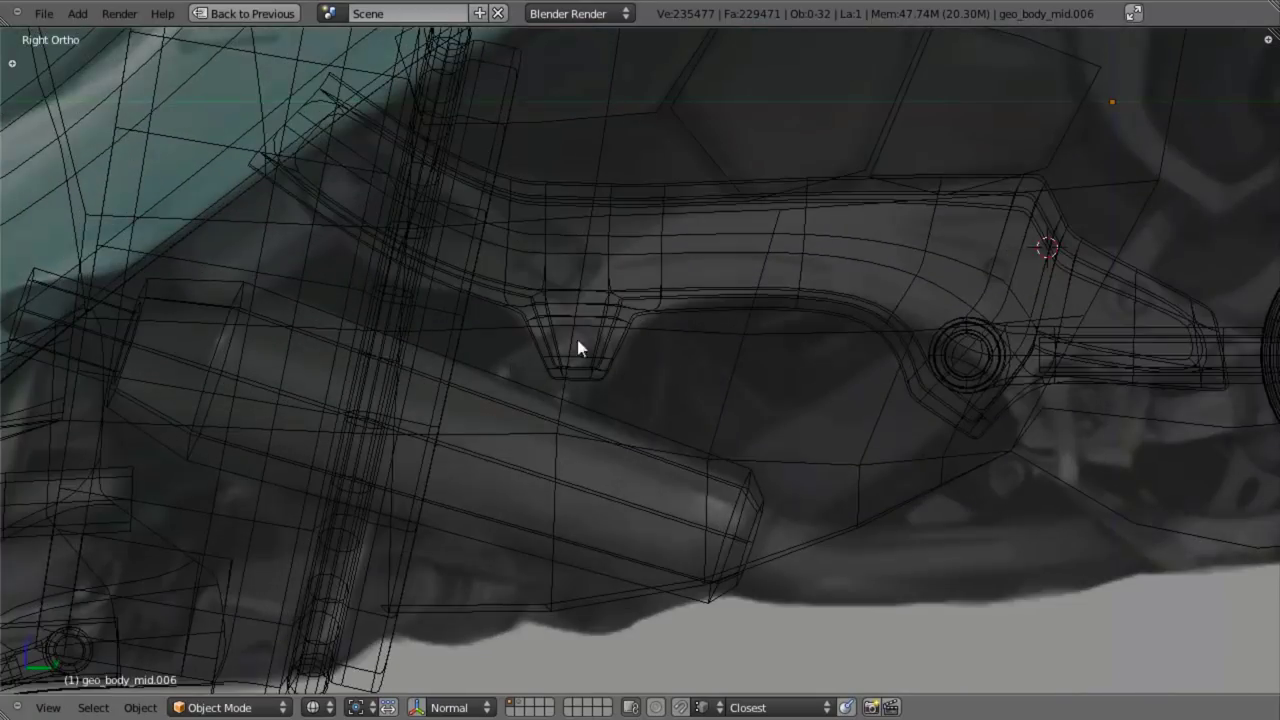
Step: Select the outer face of the curved body part's small downward tab and snap the 3D cursor to it
right_click(598, 364)
key(Tab)
scroll(467, 326, up, 4)
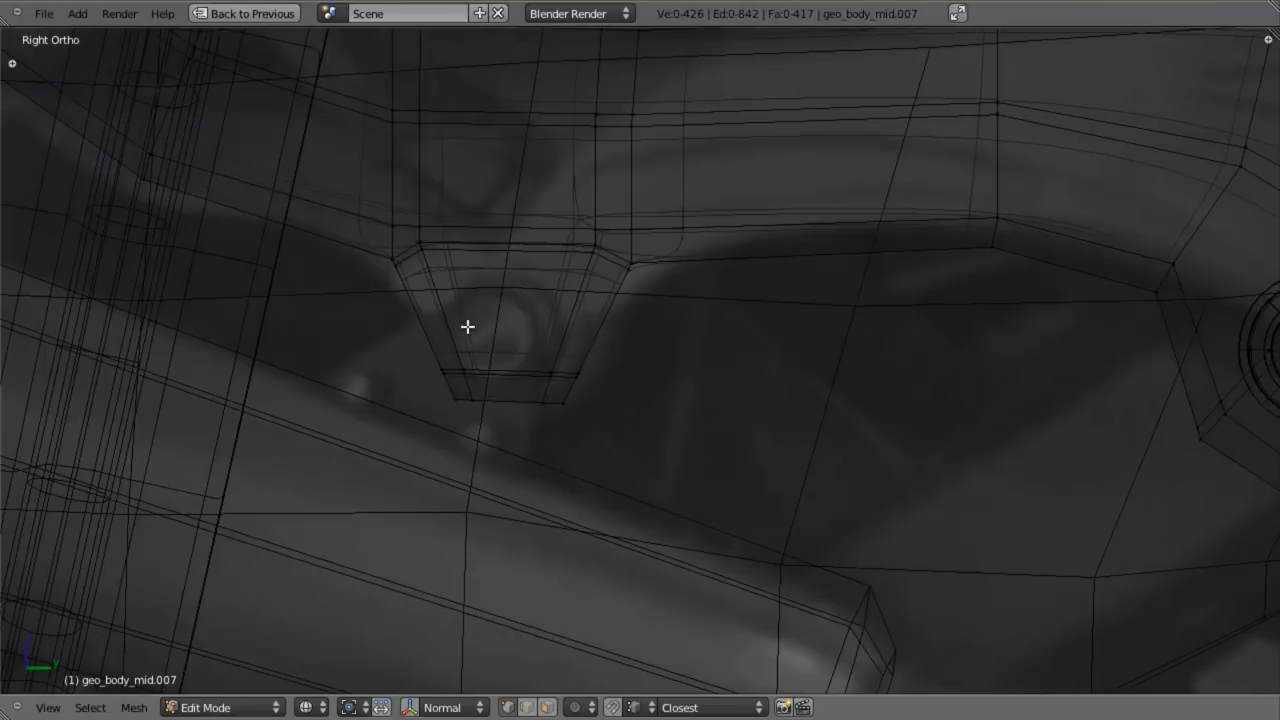
drag(483, 299, 581, 398)
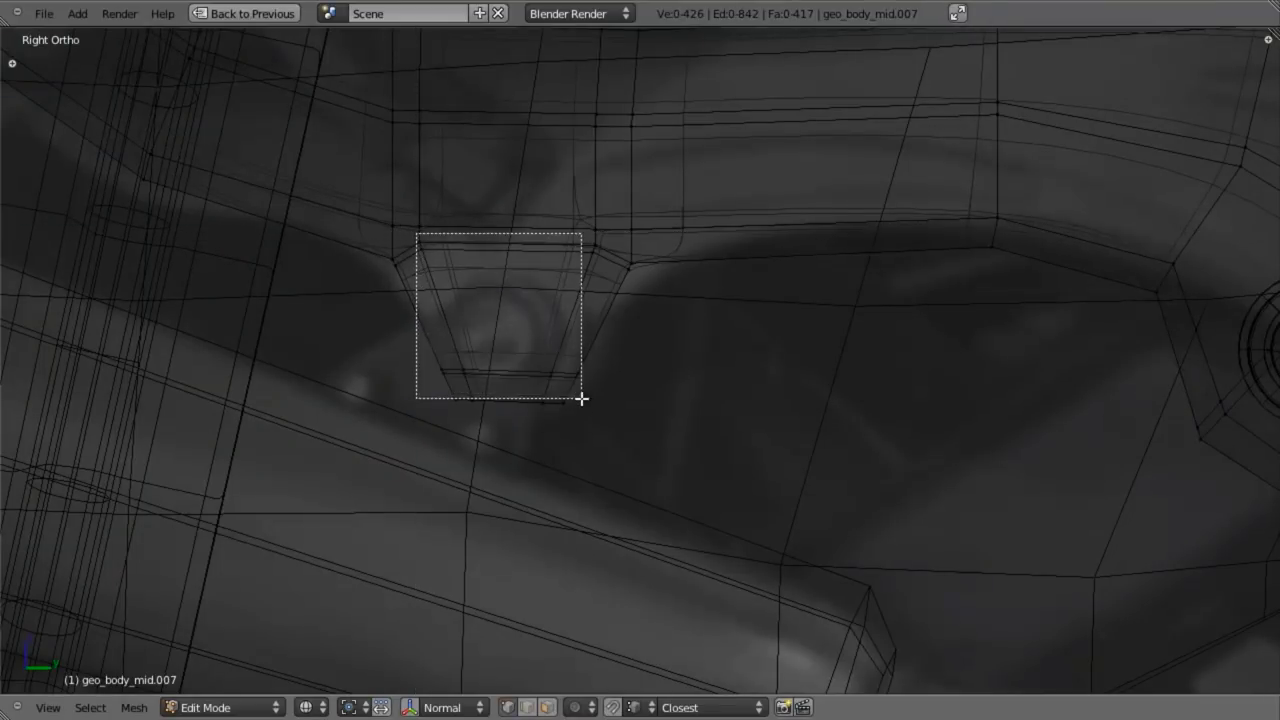
key(z)
key(ctrl+Tab)
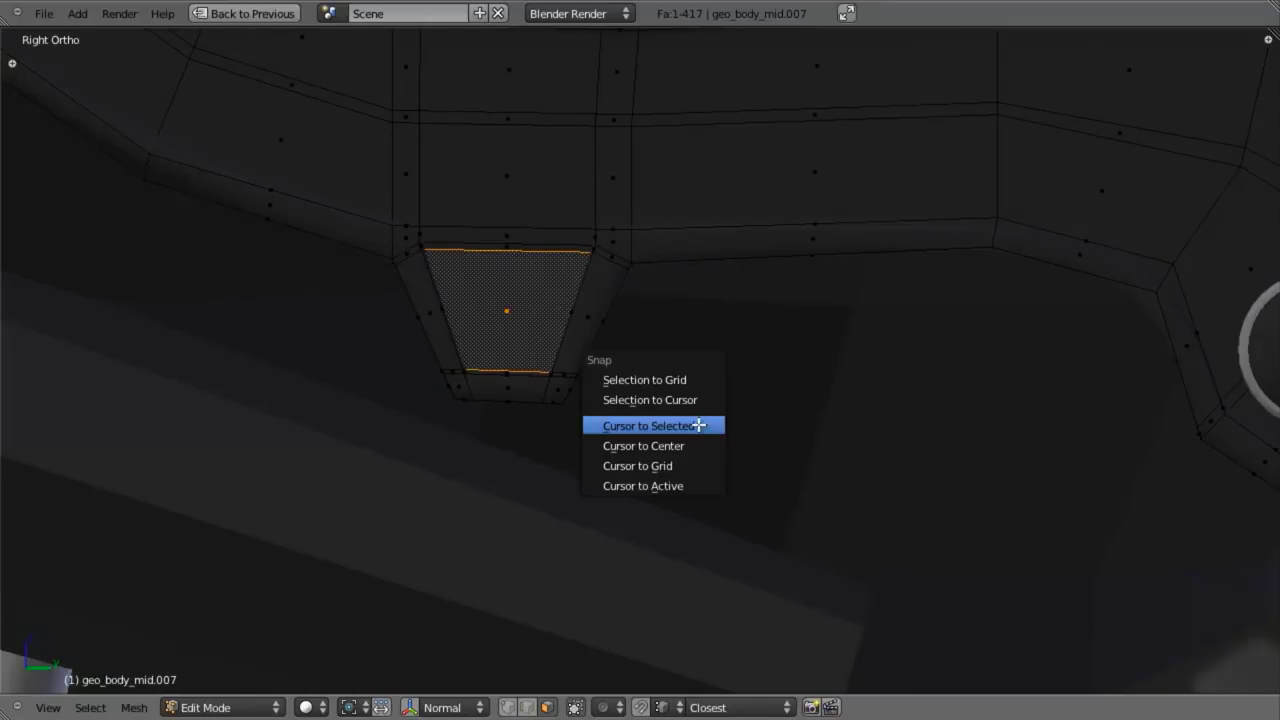
click(698, 425)
scroll(689, 414, down, 4)
key(z)
key(Tab)
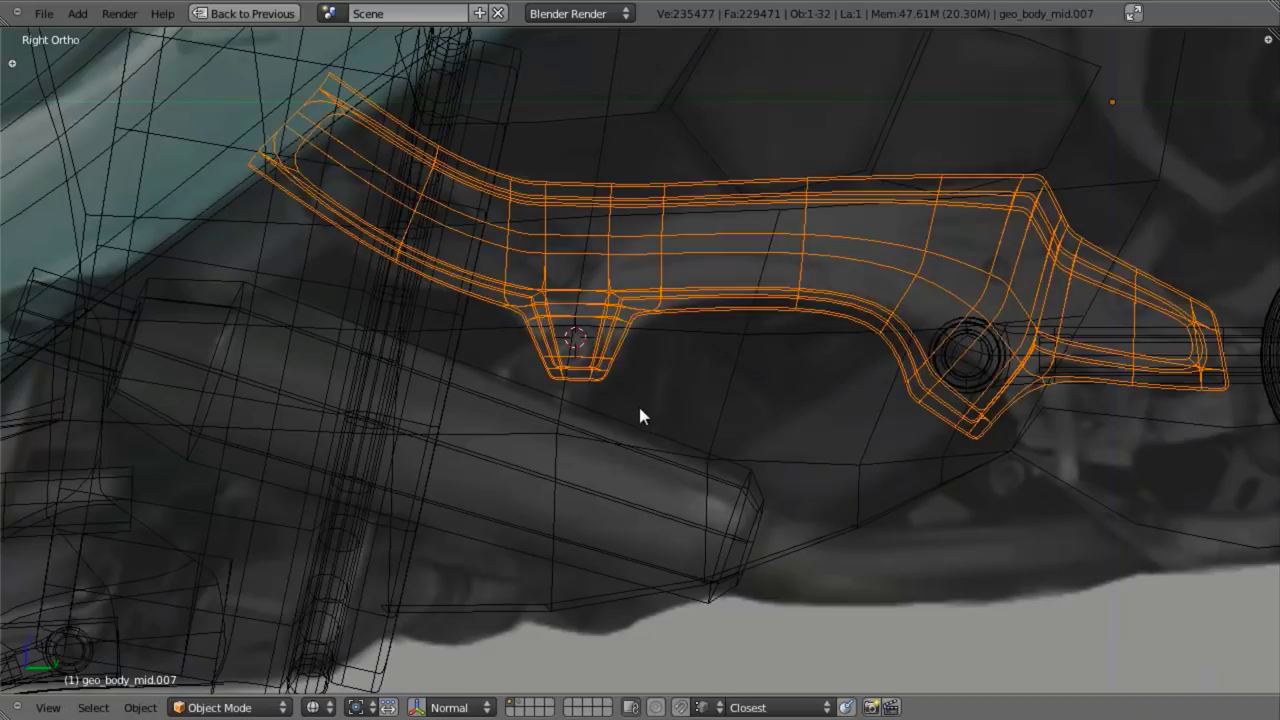
Step: Duplicate all faces of the curved body part's small tab and scale the copy narrower along X
scroll(640, 417, up, 4)
key(Tab)
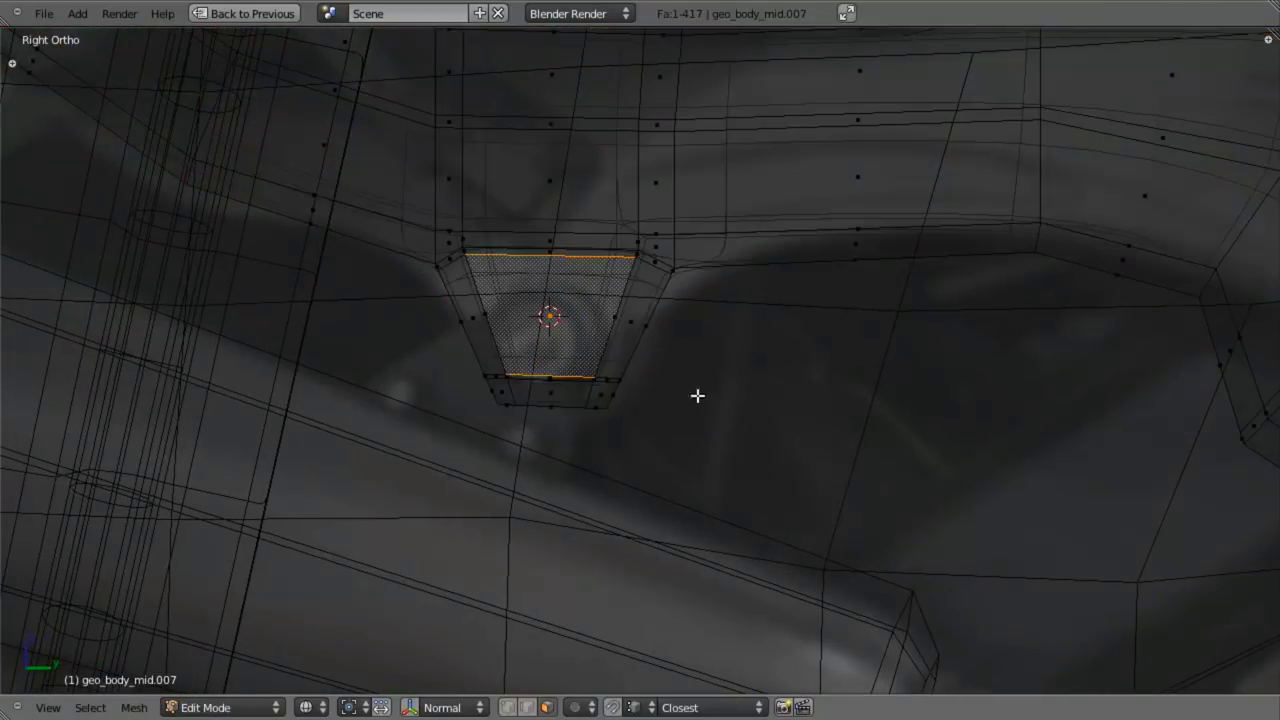
drag(406, 283, 760, 494)
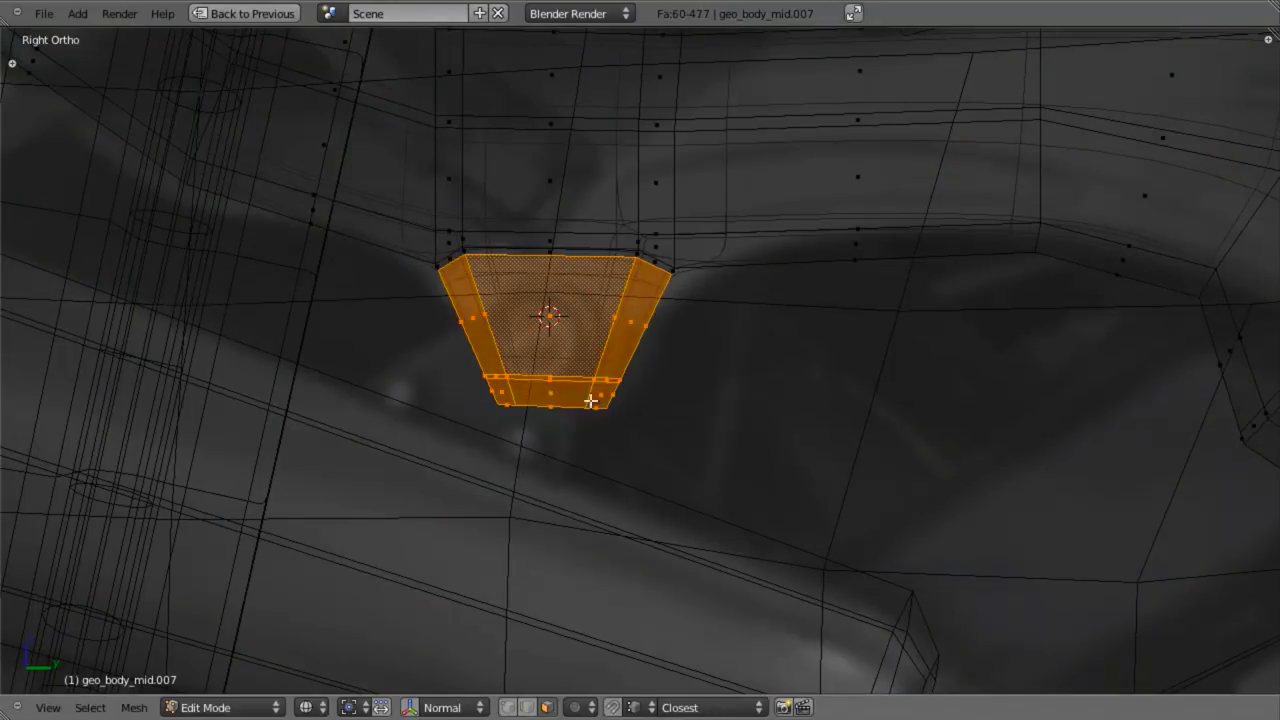
middle_drag(744, 441, 811, 332)
key(s)
key(x)
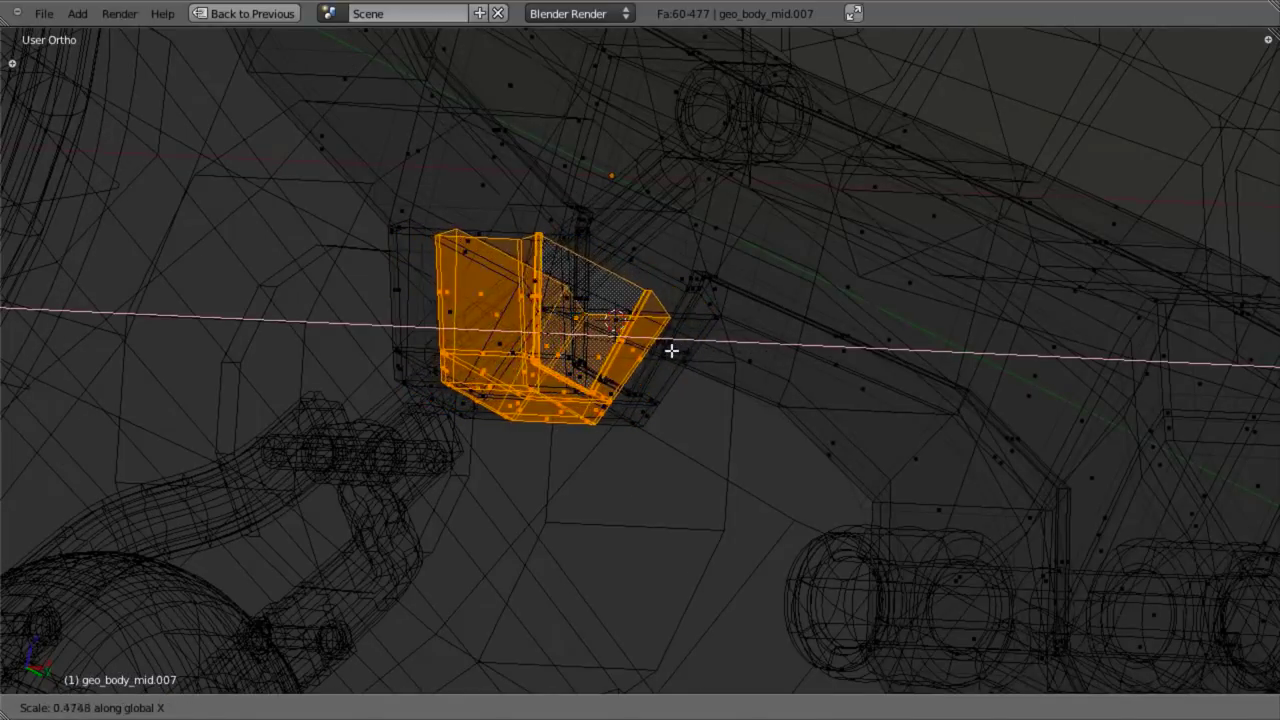
click(605, 335)
Step: Rotate the duplicated tab so its narrow end points upward and move it toward the pipe in right side view
key(KP_3)
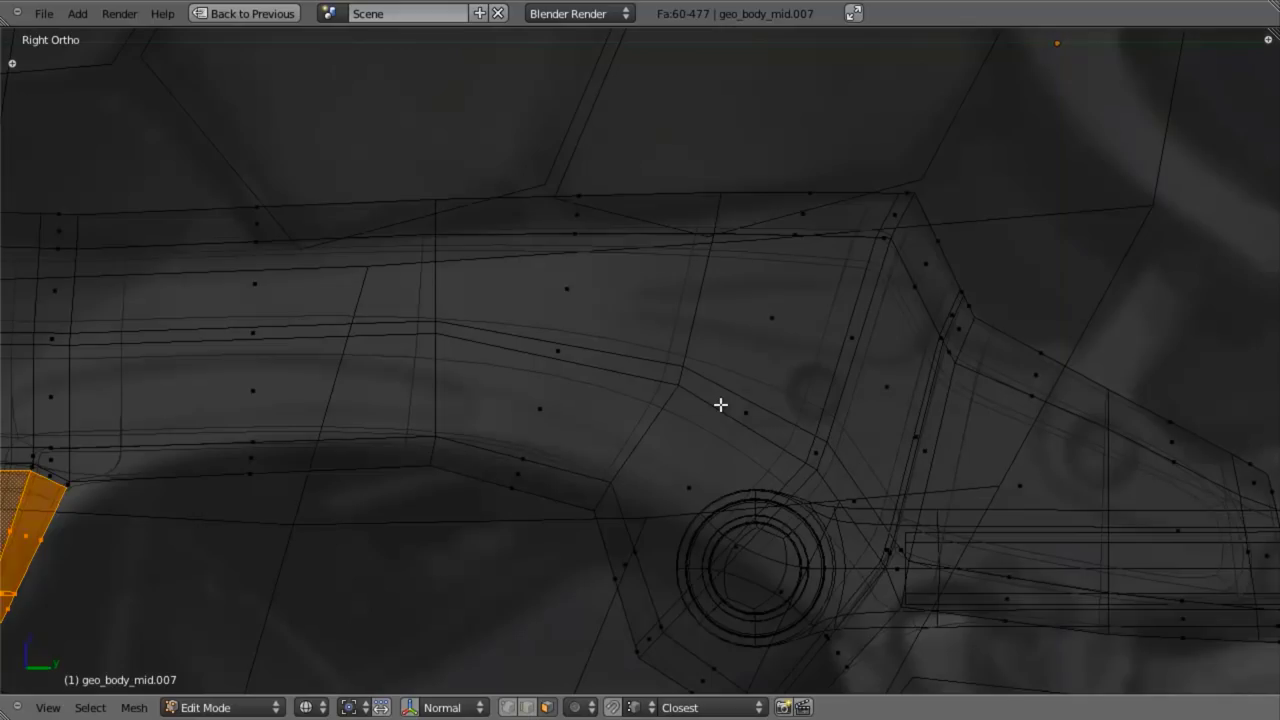
scroll(717, 406, down, 3)
shift+middle_drag(324, 638, 660, 523)
scroll(660, 523, up, 3)
key(r)
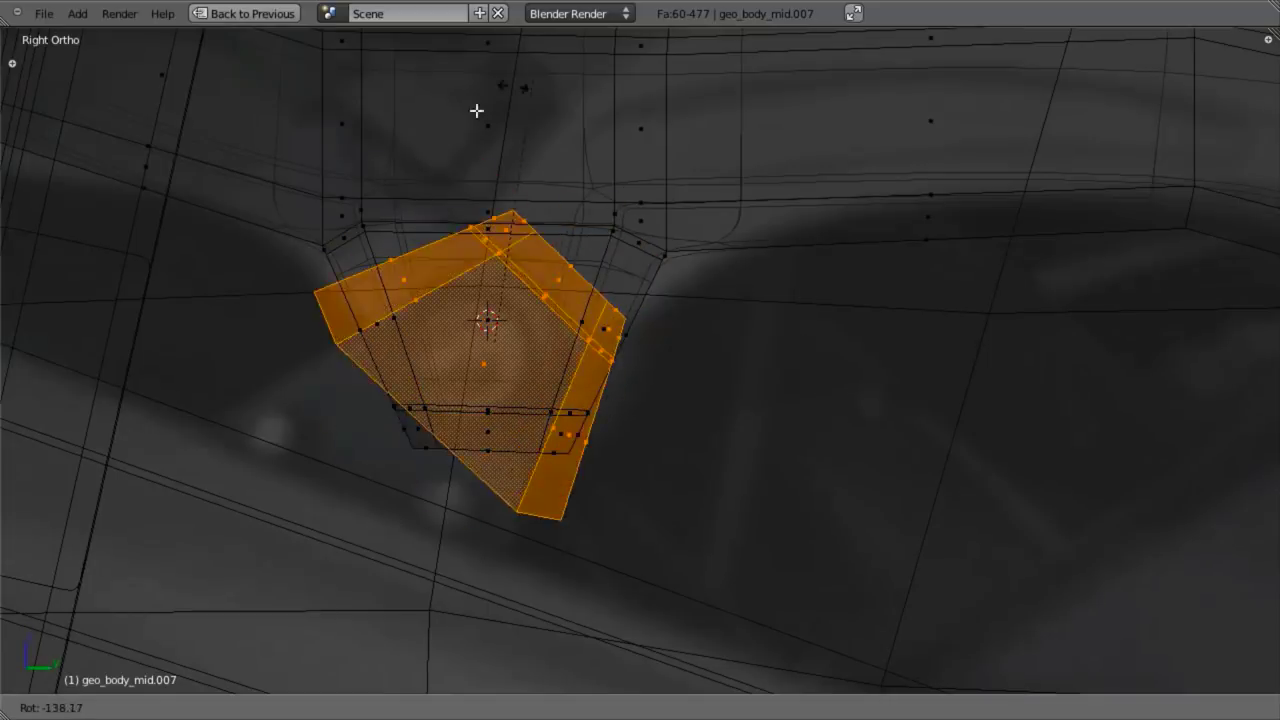
click(474, 132)
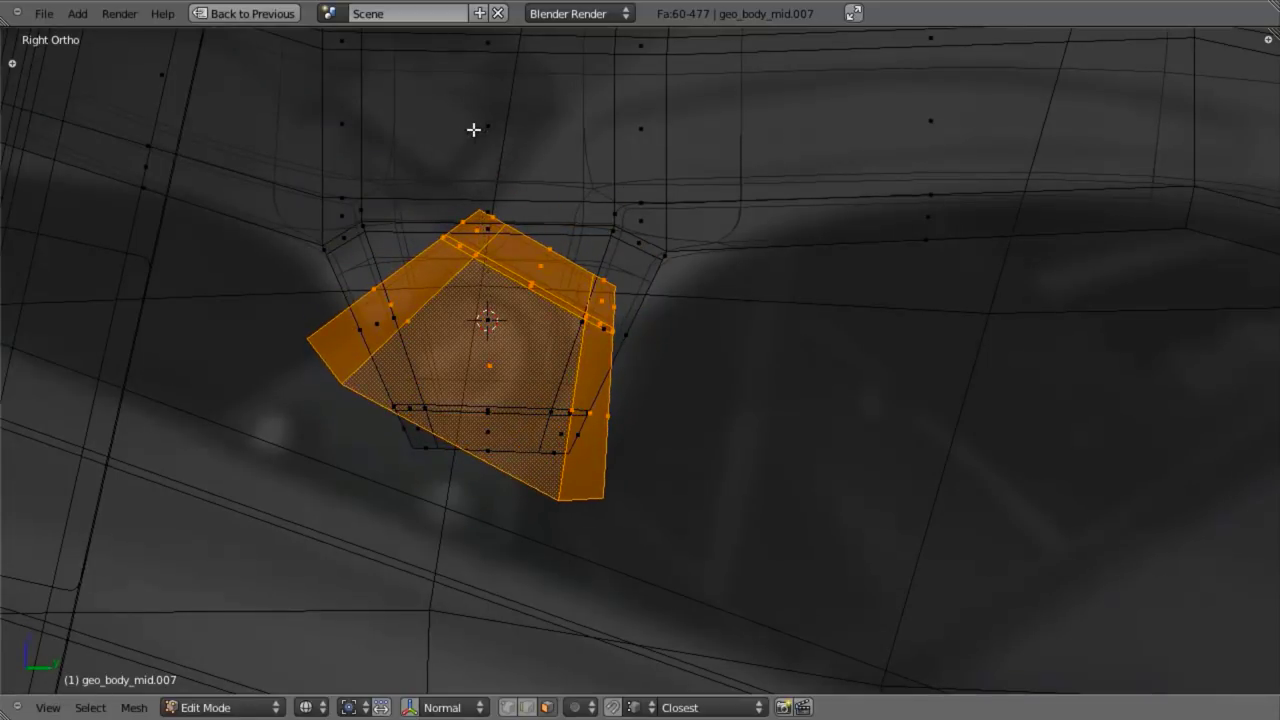
key(g)
click(597, 389)
Step: Stretch the duplicated tab along its normal Z, thin it along X and shift it toward the body part's inner side
key(s)
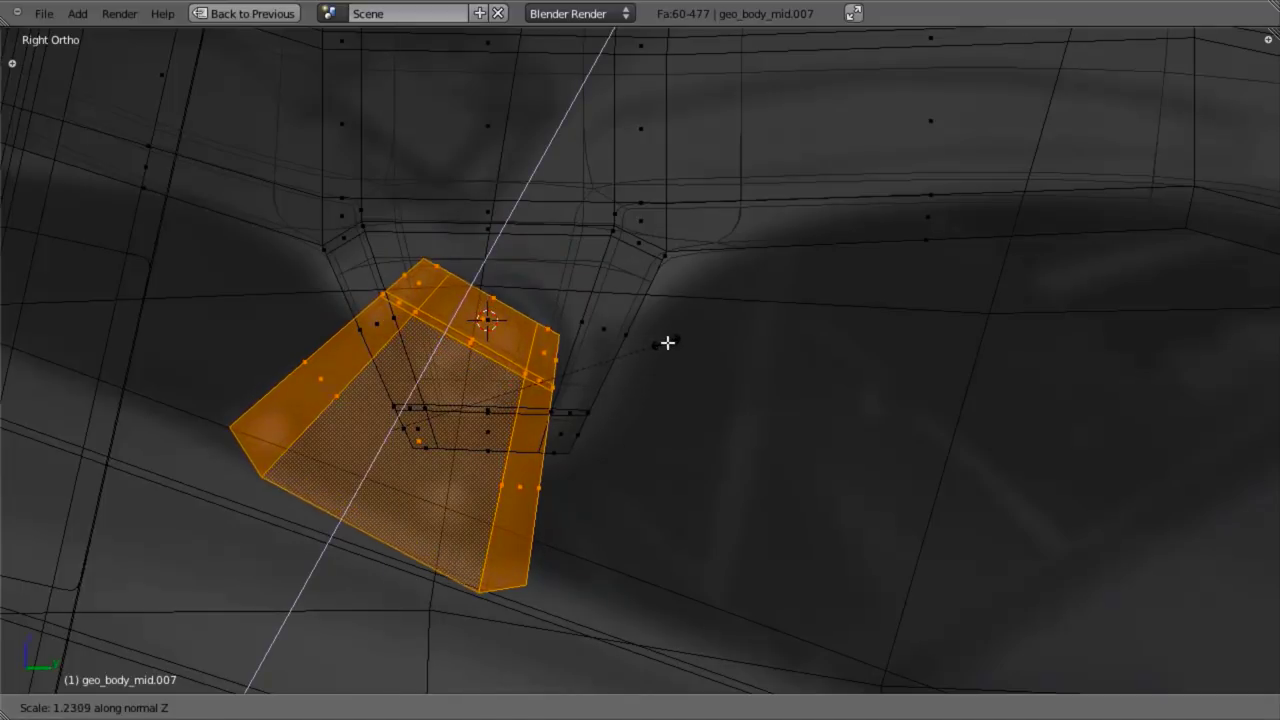
click(688, 329)
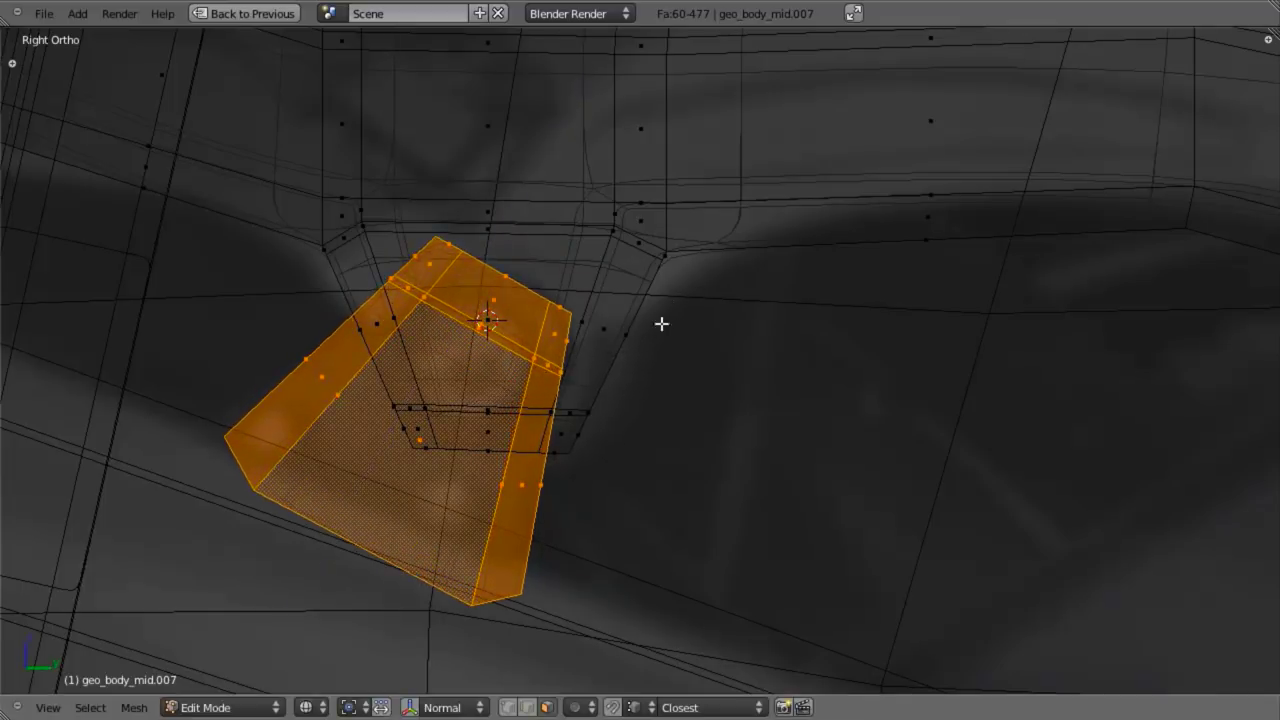
mouse_move(663, 323)
middle_down()
mouse_move(606, 400)
mouse_move(749, 394)
mouse_move(615, 378)
mouse_move(671, 371)
mouse_move(608, 366)
mouse_move(649, 354)
mouse_move(520, 311)
mouse_move(649, 349)
mouse_move(629, 335)
mouse_move(612, 354)
mouse_move(651, 309)
mouse_move(674, 309)
middle_up()
key(z)
key(s)
key(x)
click(663, 372)
key(z)
key(z)
key(g)
key(x)
key(Escape)
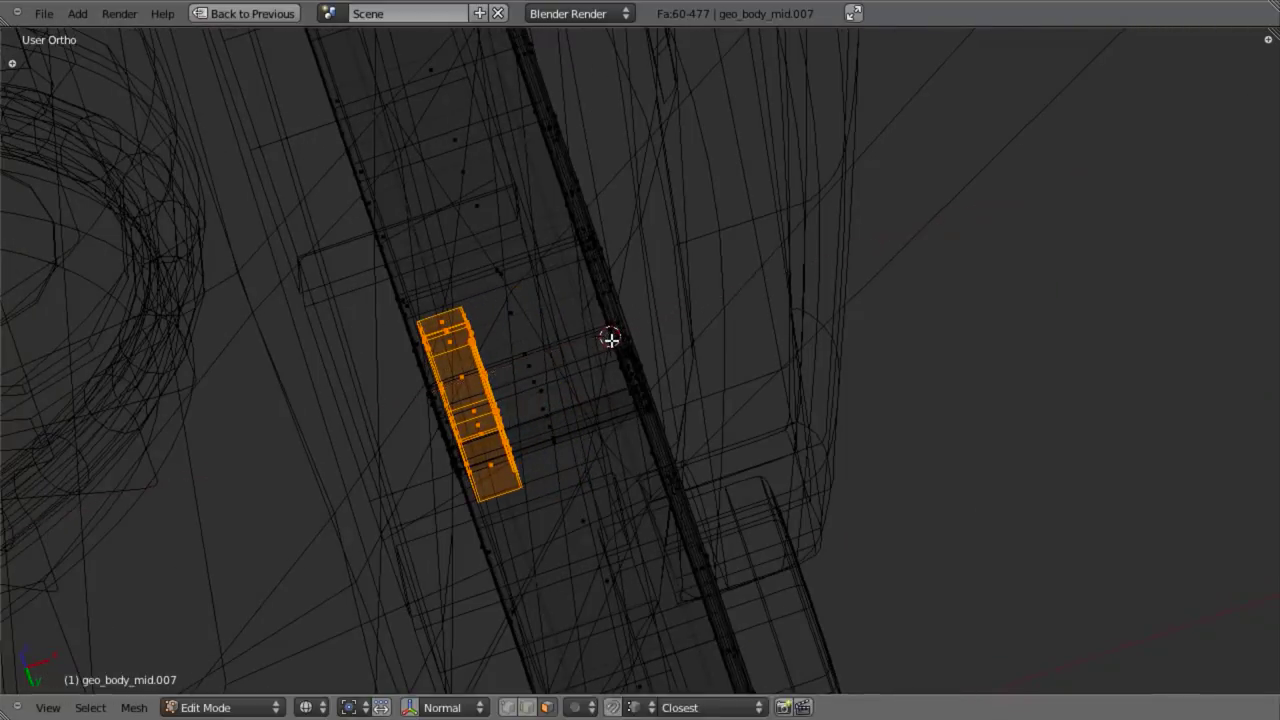
Step: Select the thick pipe section, move it along X and rotate it about -2.46 degrees around global Z
key(z)
mouse_move(611, 340)
middle_down()
mouse_move(463, 420)
mouse_move(554, 357)
mouse_move(513, 469)
mouse_move(606, 500)
mouse_move(594, 457)
mouse_move(669, 266)
mouse_move(655, 600)
mouse_move(634, 465)
mouse_move(691, 397)
mouse_move(731, 309)
middle_up()
key(Tab)
key(Tab)
key(a)
key(a)
key(l)
key(g)
key(x)
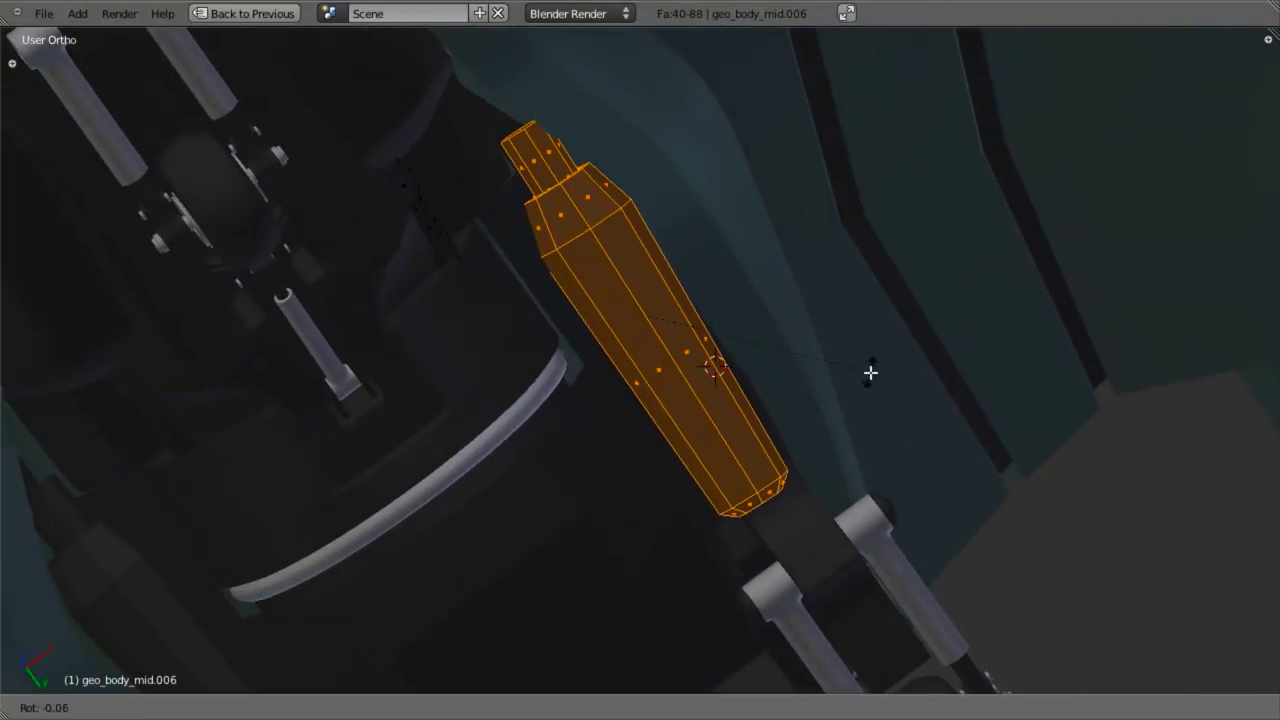
click(877, 357)
key(g)
key(x)
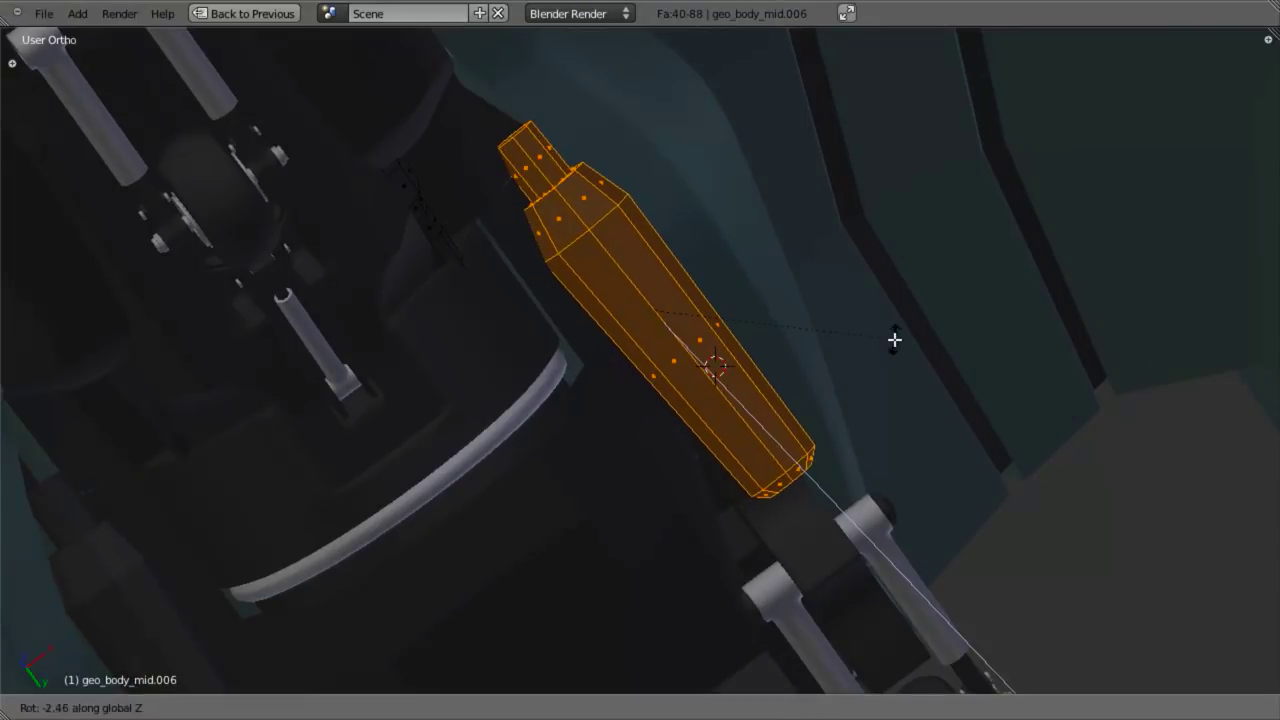
click(894, 340)
middle_drag(726, 291, 770, 355)
key(Tab)
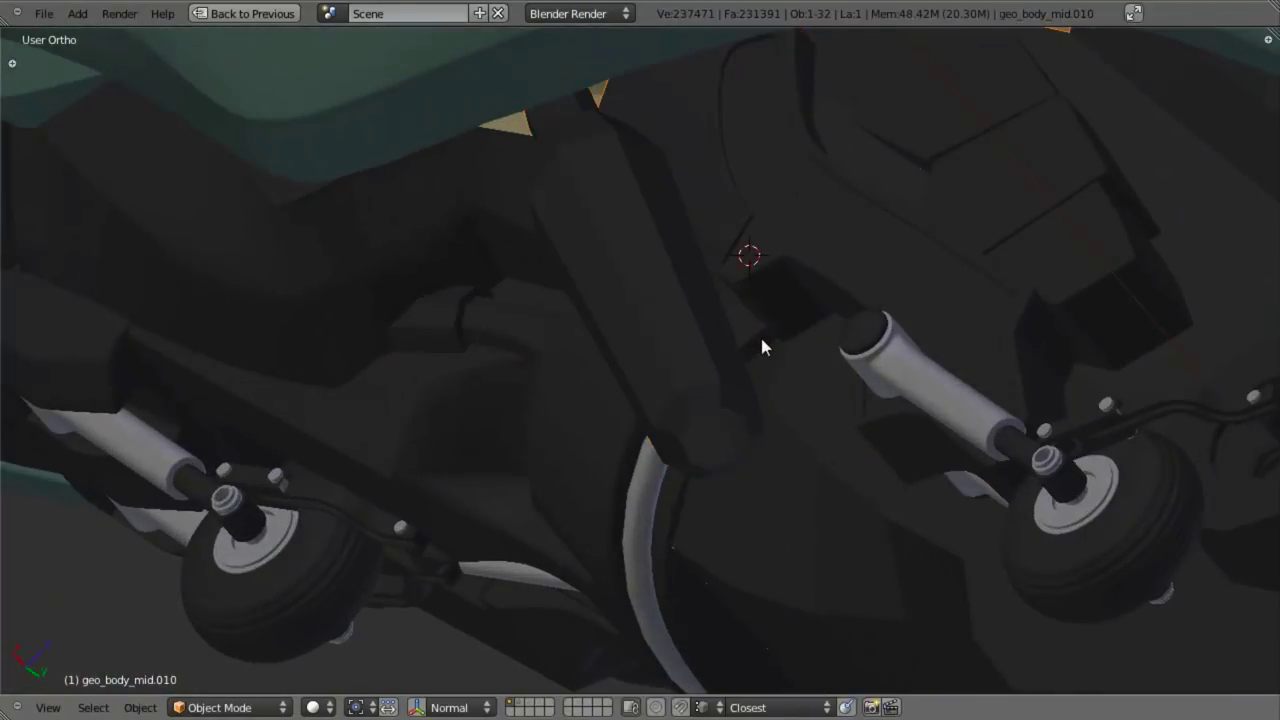
Step: Reopen the curved body part in Edit Mode and move the duplicated tab along X toward the pipe
key(Tab)
key(Tab)
right_click(754, 337)
key(Tab)
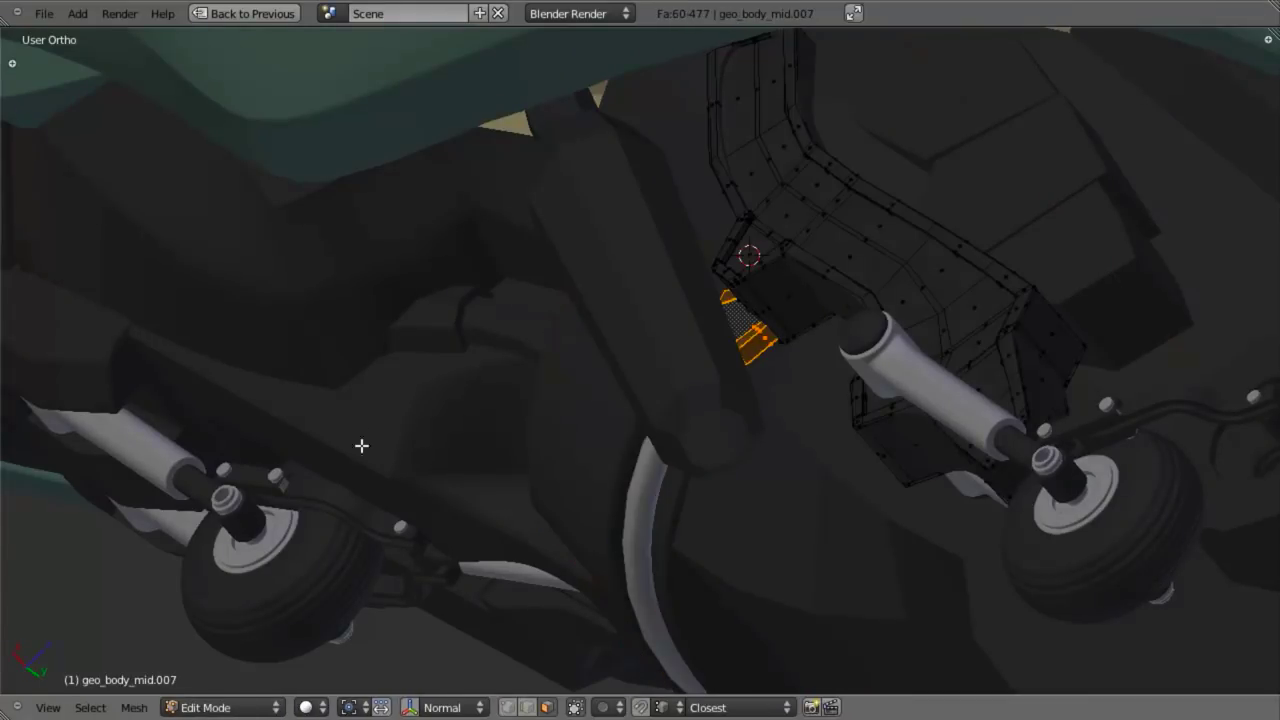
middle_drag(361, 445, 571, 314)
key(g)
key(x)
click(689, 324)
Step: Fine-tune the duplicated tab's position along X beside the pipe's rear end
scroll(575, 310, up, 3)
middle_drag(620, 262, 711, 189)
key(g)
key(x)
click(714, 196)
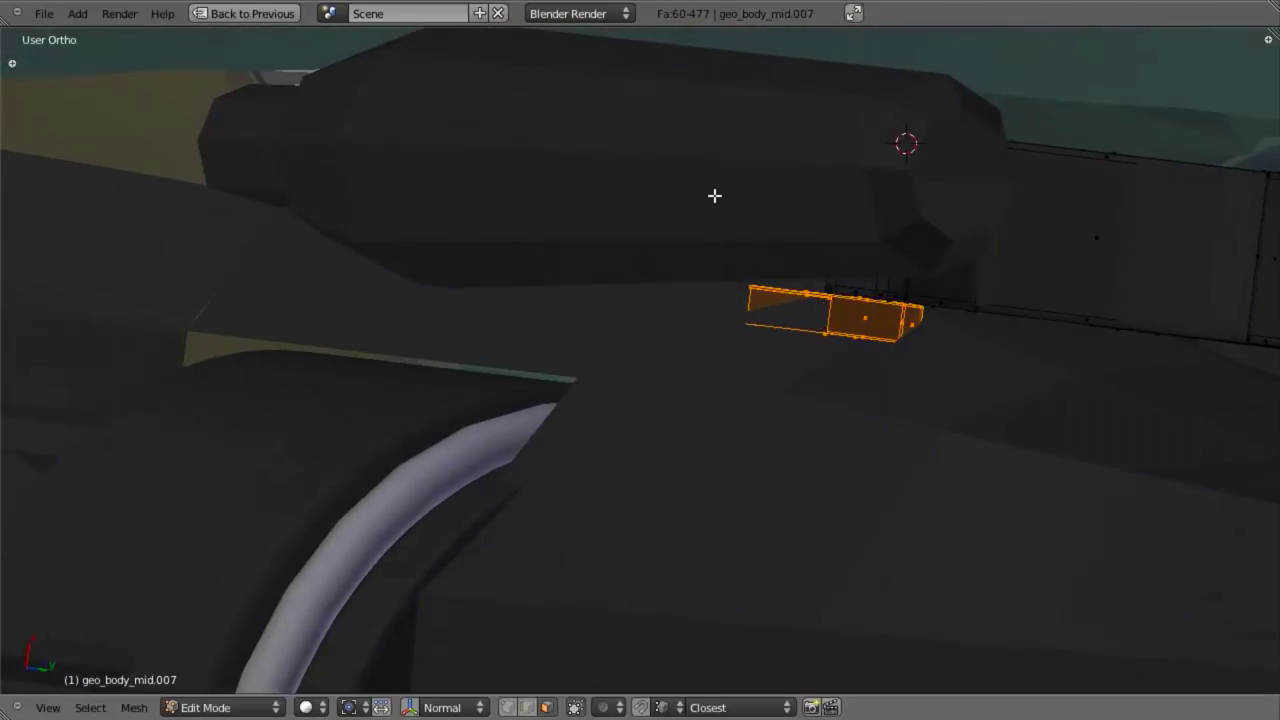
Step: Rotate the duplicated tab slightly and move it up and rearward to match the reference in right side view
key(KP_3)
key(z)
shift+middle_drag(940, 570, 603, 303)
shift+middle_drag(980, 483, 903, 383)
scroll(903, 382, up, 3)
key(r)
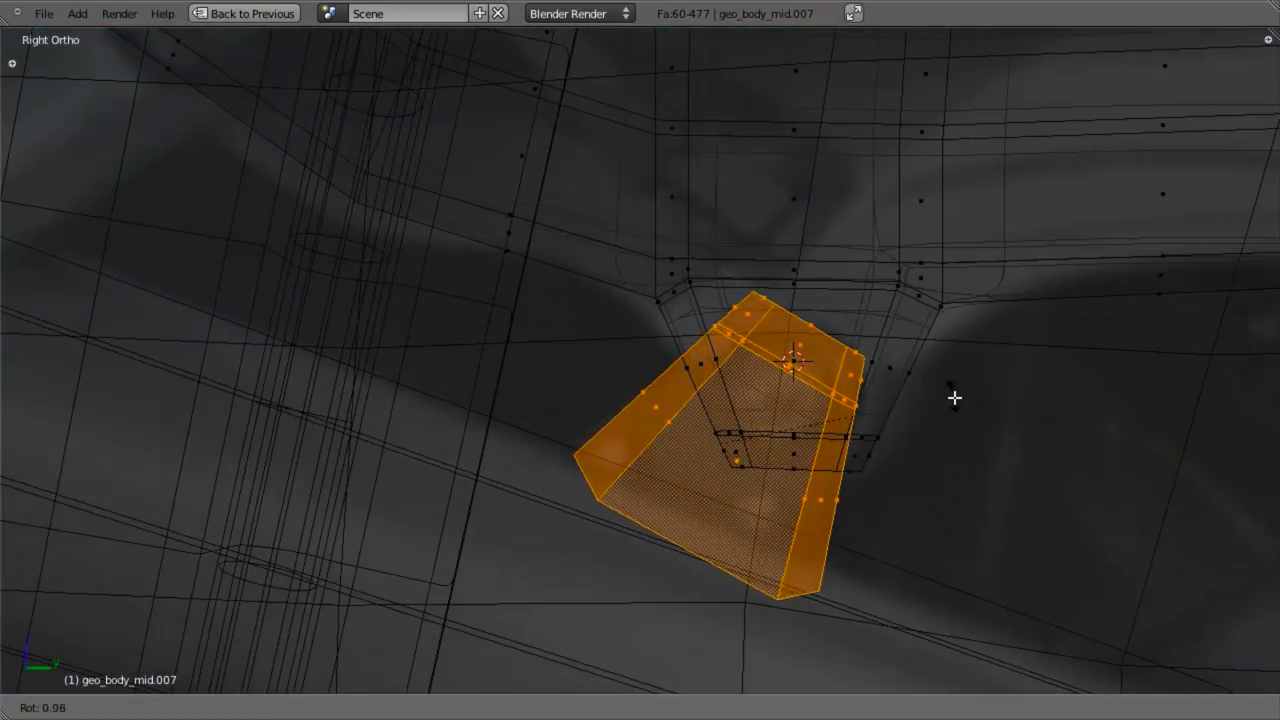
click(957, 403)
key(g)
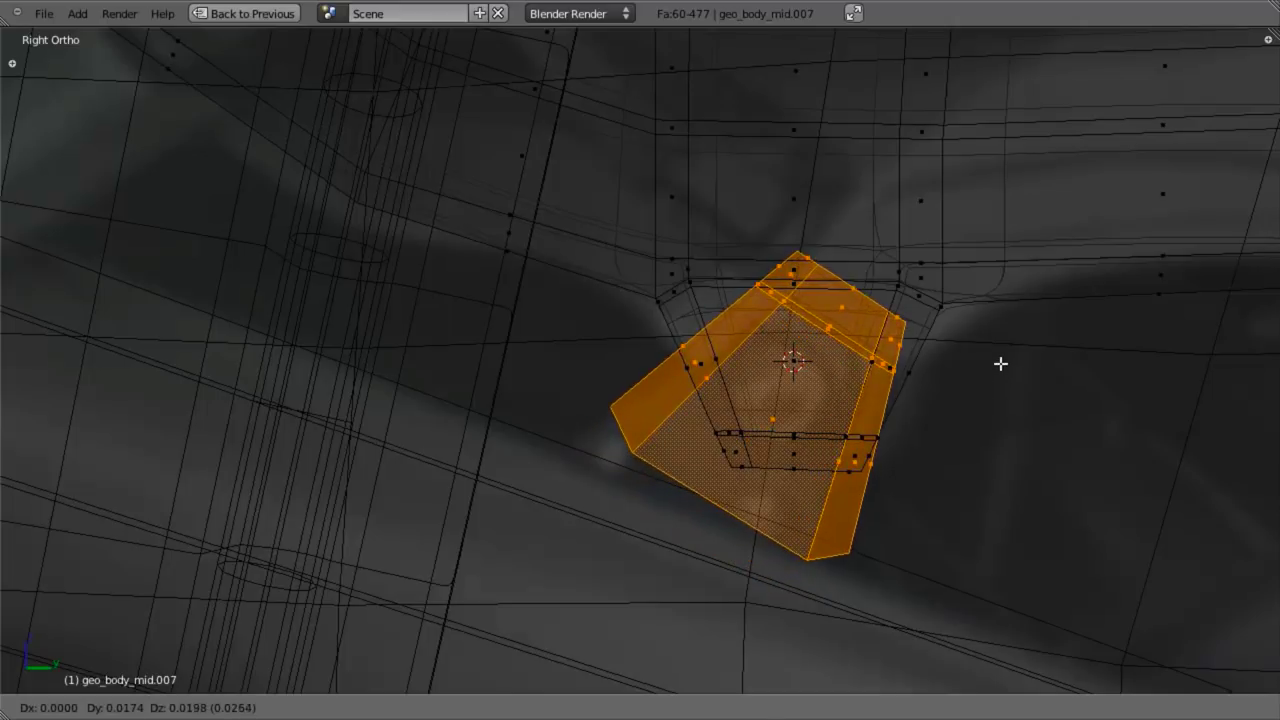
click(946, 357)
key(z)
key(z)
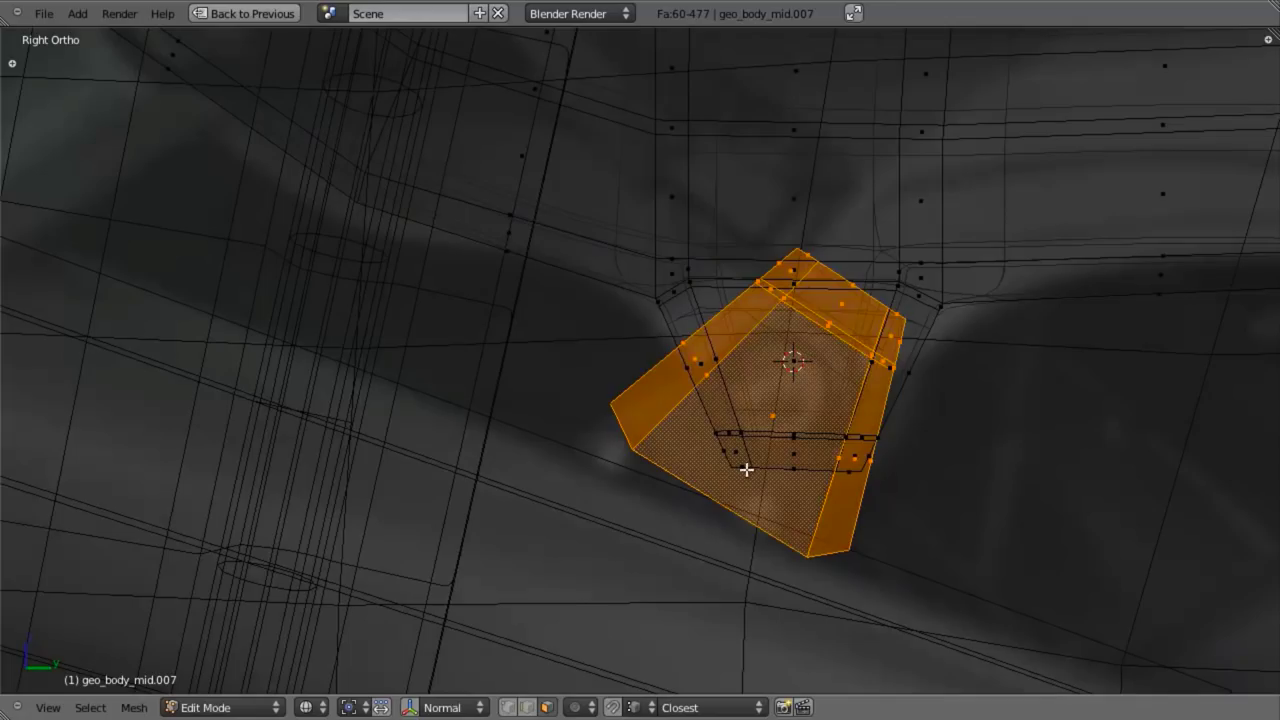
Step: Select the vertices at the duplicated tab's wide lower end and move them outward along normal Z into the pipe
key(a)
key(ctrl+Tab)
click(752, 412)
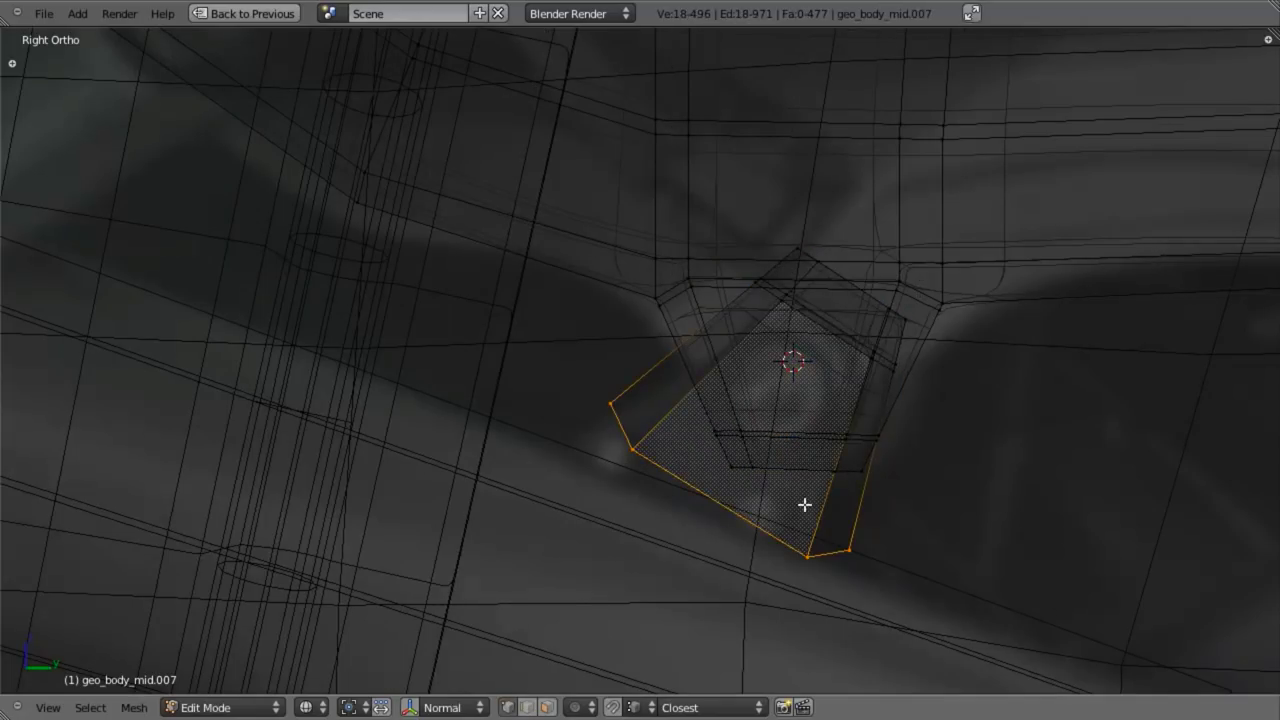
key(g)
key(z)
key(z)
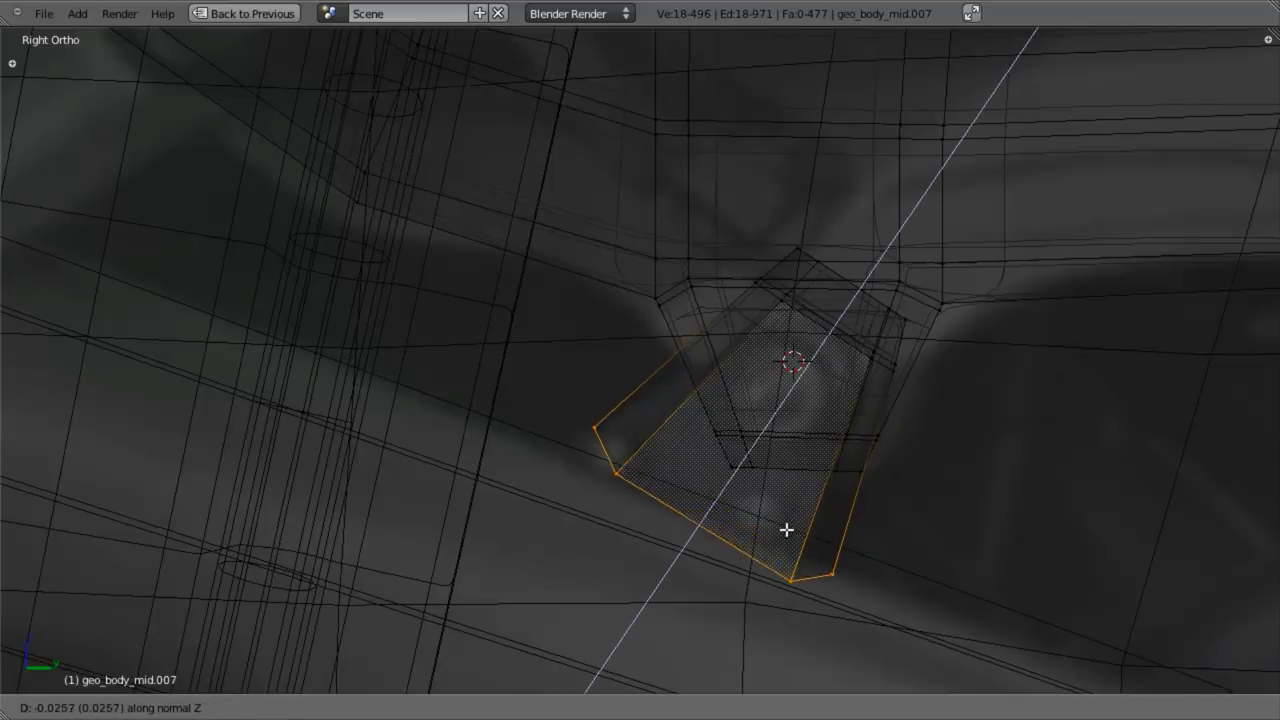
click(744, 554)
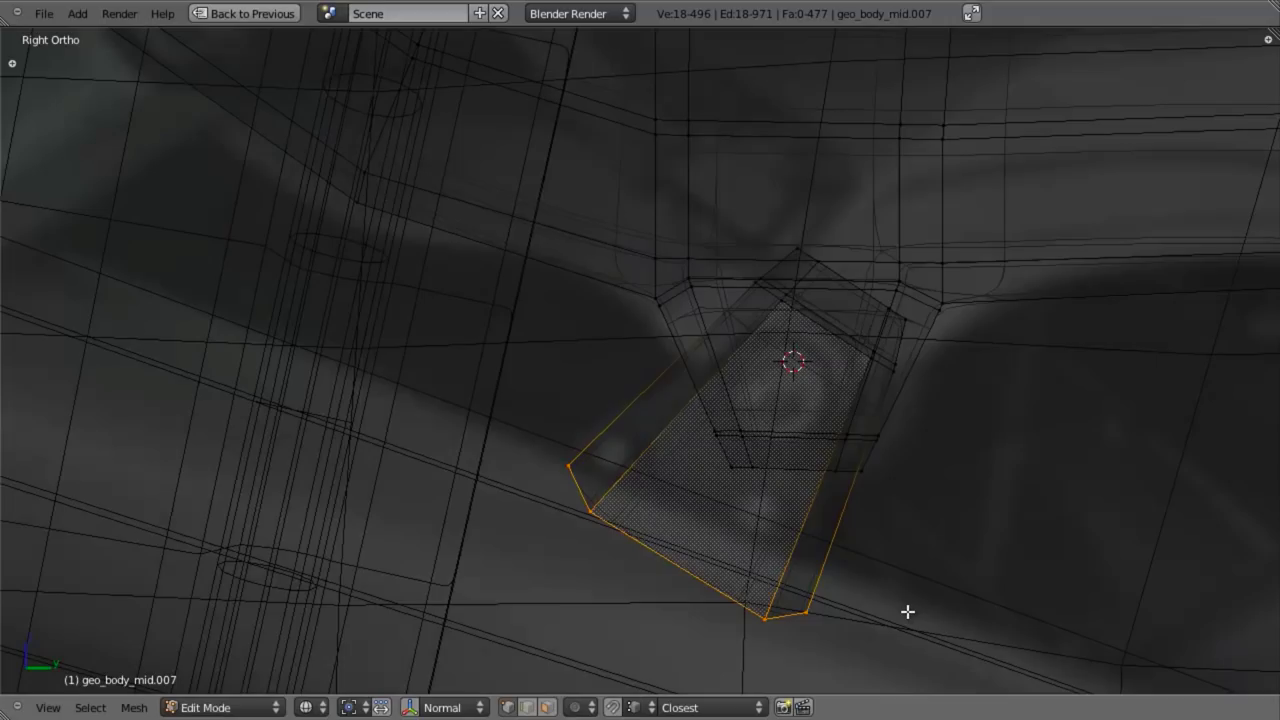
Step: Scale the tab's lower end vertices up slightly in Y and Z, keeping X locked
key(s)
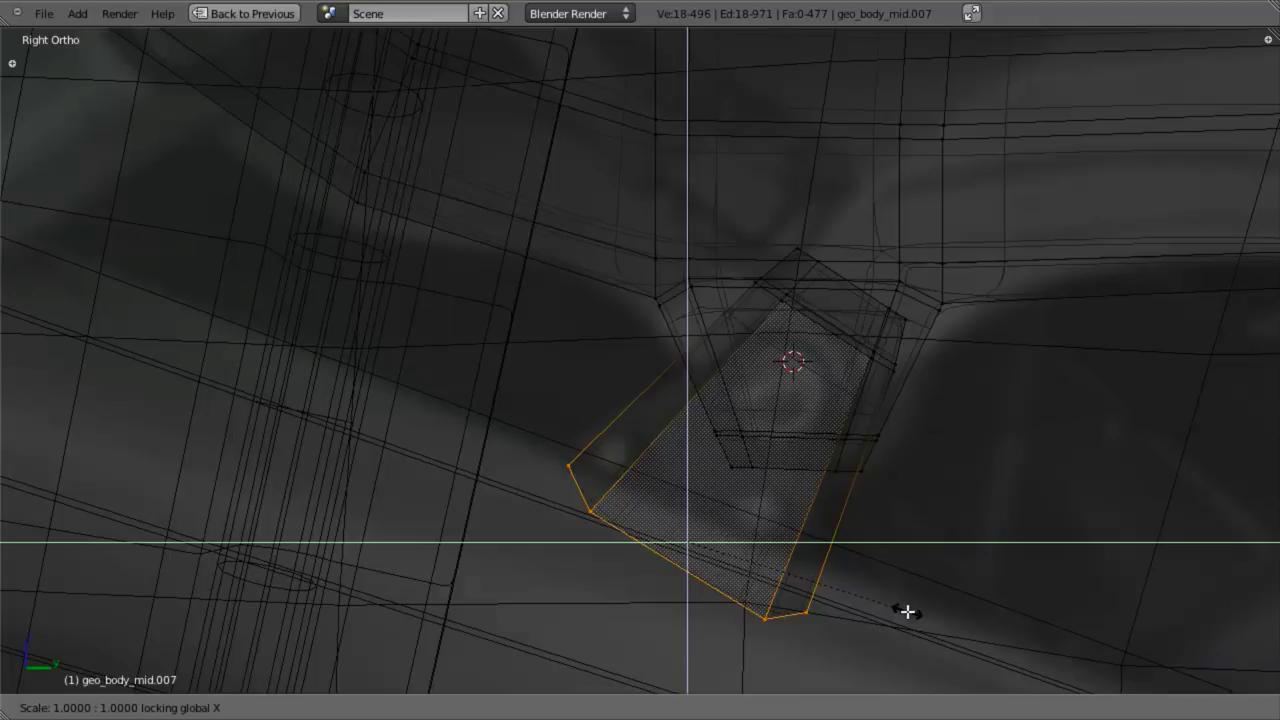
click(938, 616)
key(z)
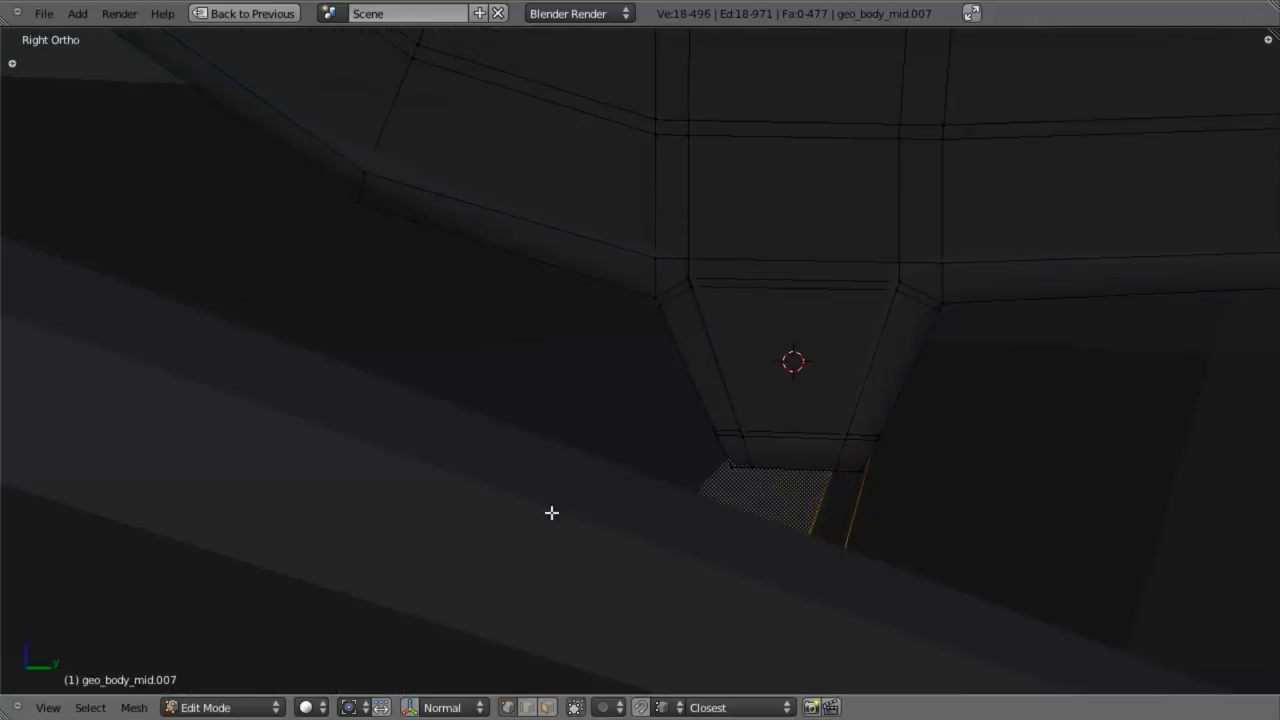
Step: Move the selected tab vertices along X in front view to bring them in line with the neighbouring bracket
scroll(671, 494, down, 3)
middle_drag(551, 514, 671, 466)
key(z)
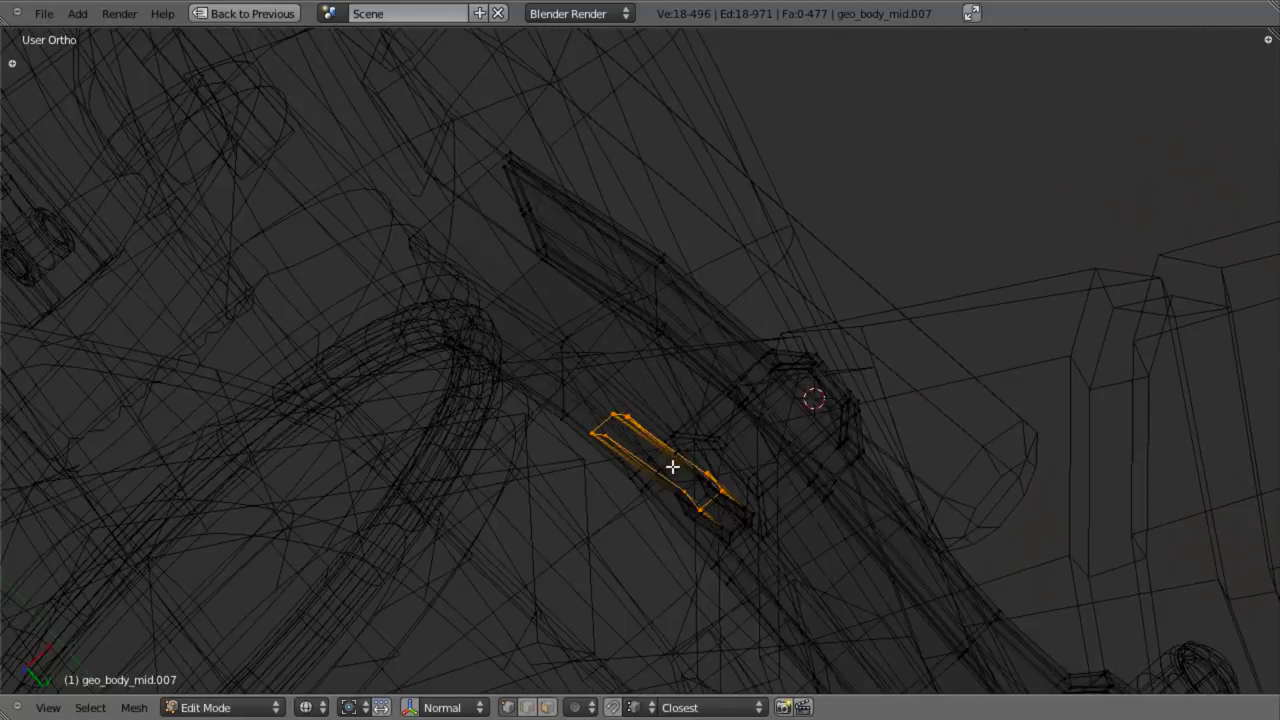
key(KP_1)
scroll(670, 410, up, 3)
key(g)
key(x)
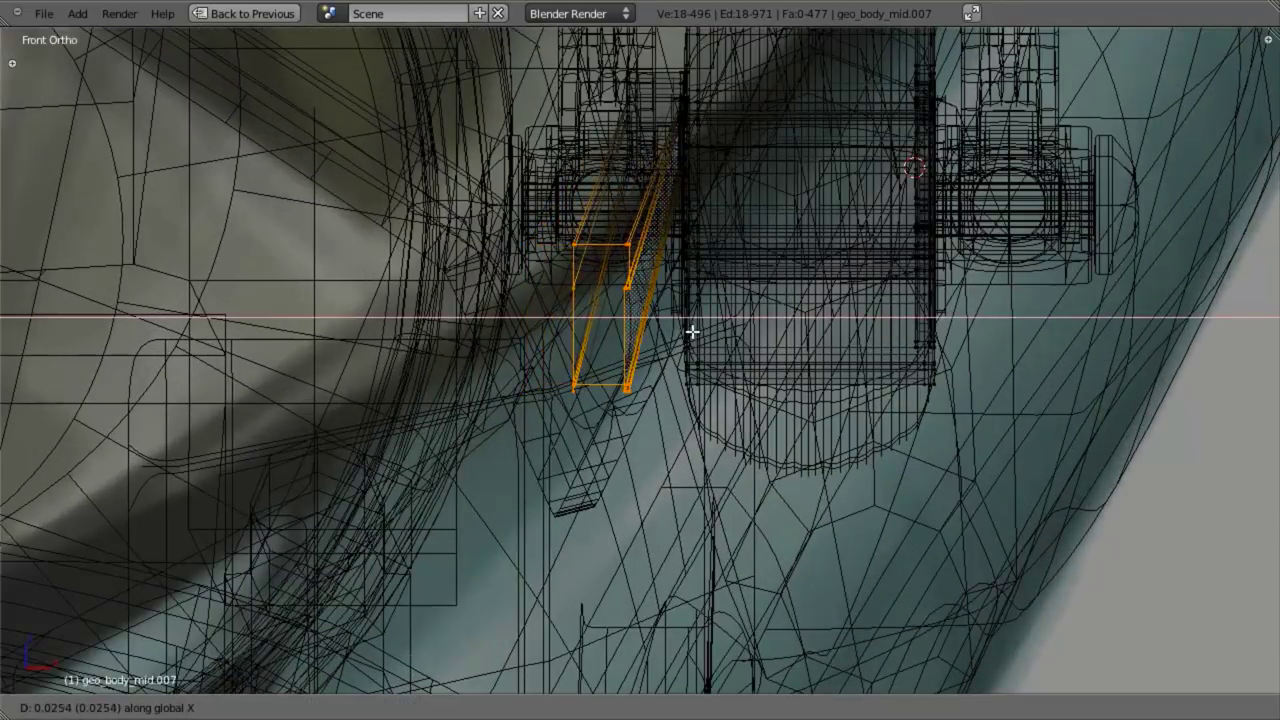
click(751, 336)
scroll(691, 277, up, 7)
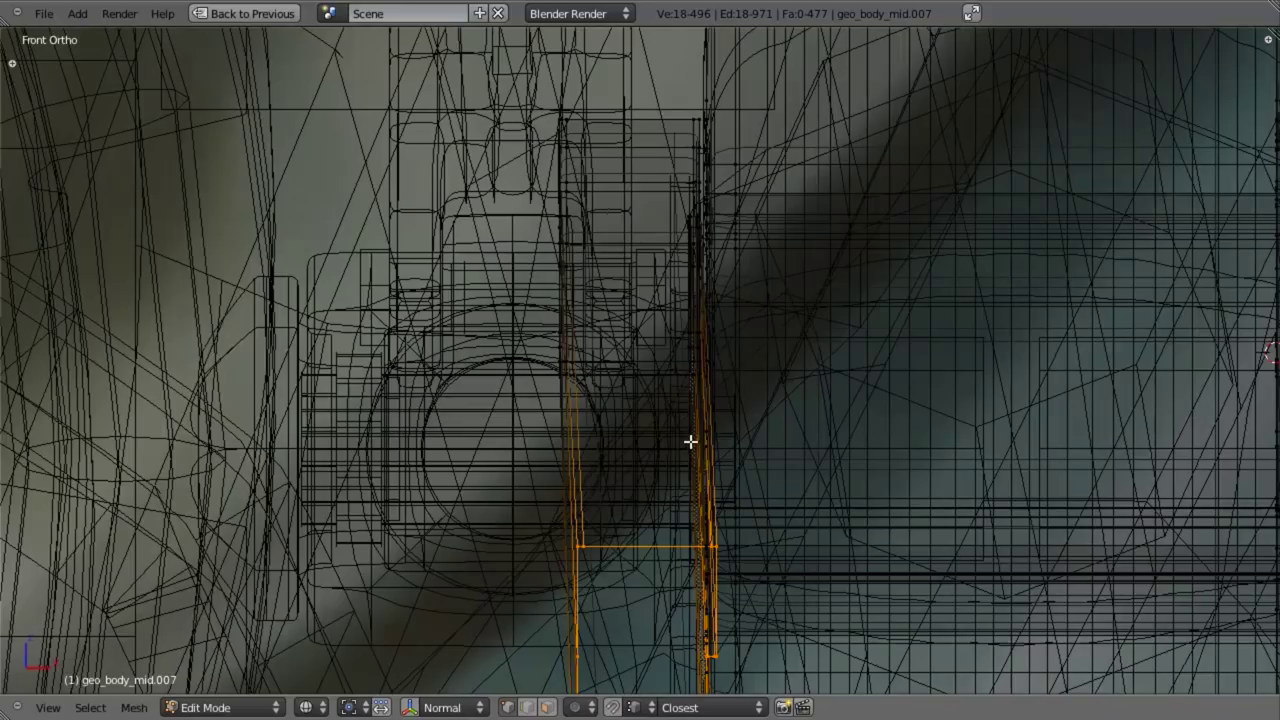
Step: Fine-tune the selected tab vertices along X by a few thousandths of a unit and return to Object Mode
key(g)
key(x)
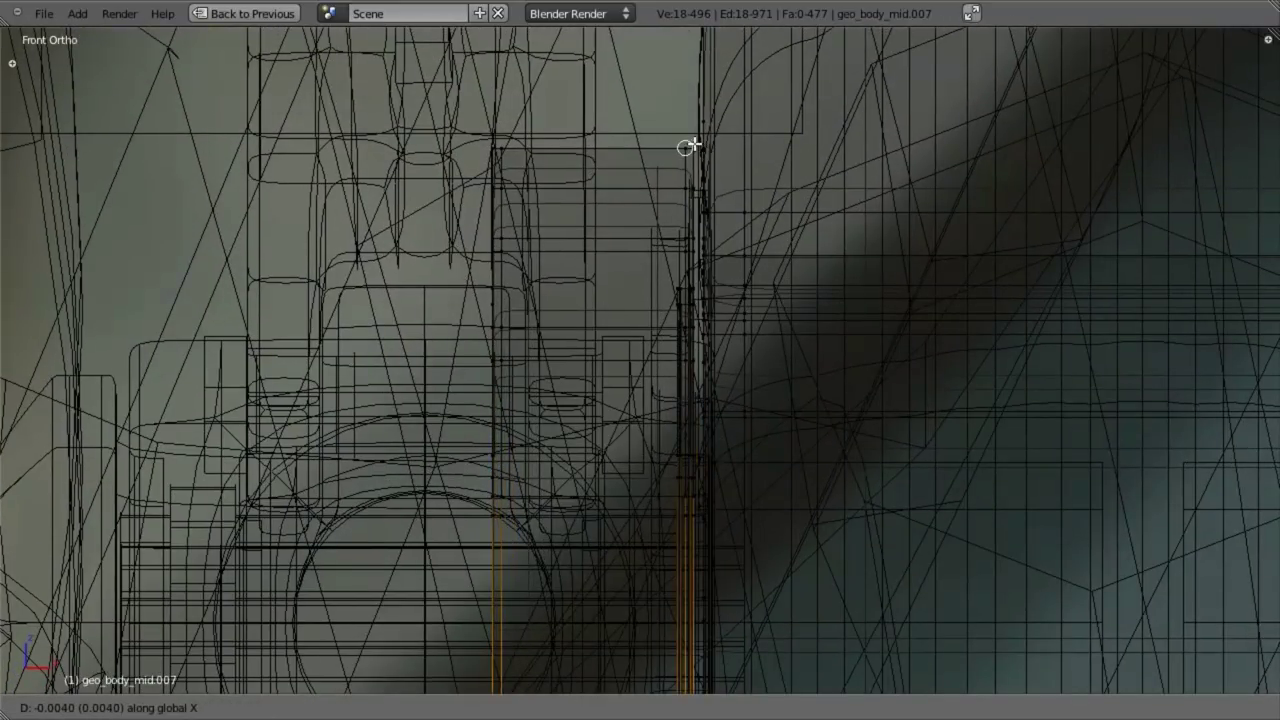
click(692, 141)
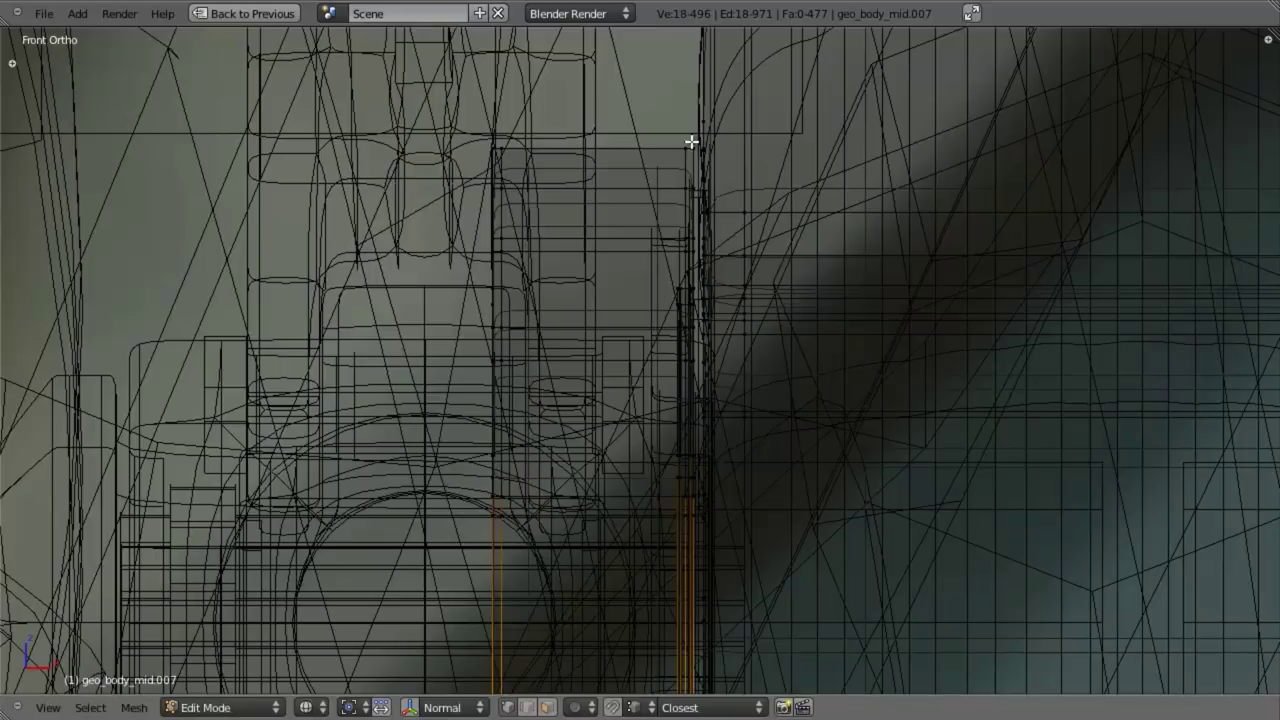
scroll(705, 300, down, 3)
shift+middle_drag(730, 575, 746, 403)
key(z)
scroll(718, 465, down, 3)
middle_drag(716, 470, 564, 354)
key(Tab)
key(KP_3)
scroll(798, 368, down, 2)
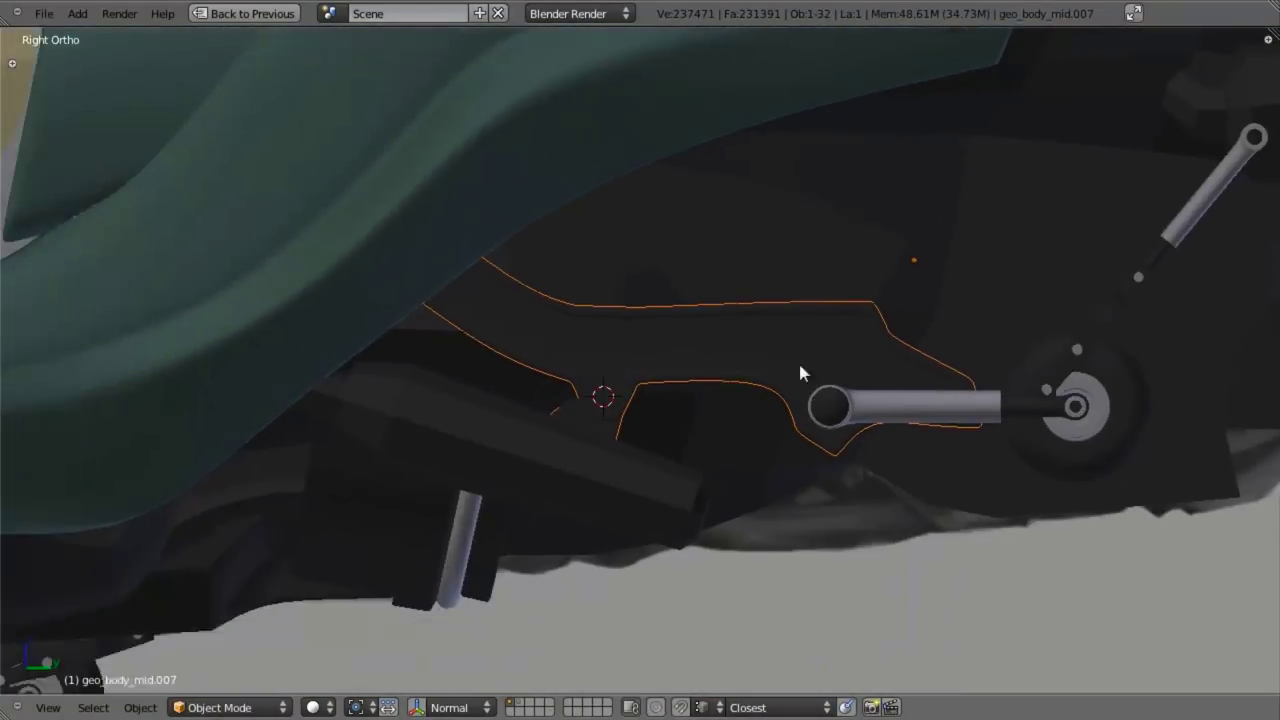
Step: Edit the dark body panel behind the bracket and move its vertices around the tab and pipe along X
scroll(805, 434, up, 6)
key(z)
right_click(588, 402)
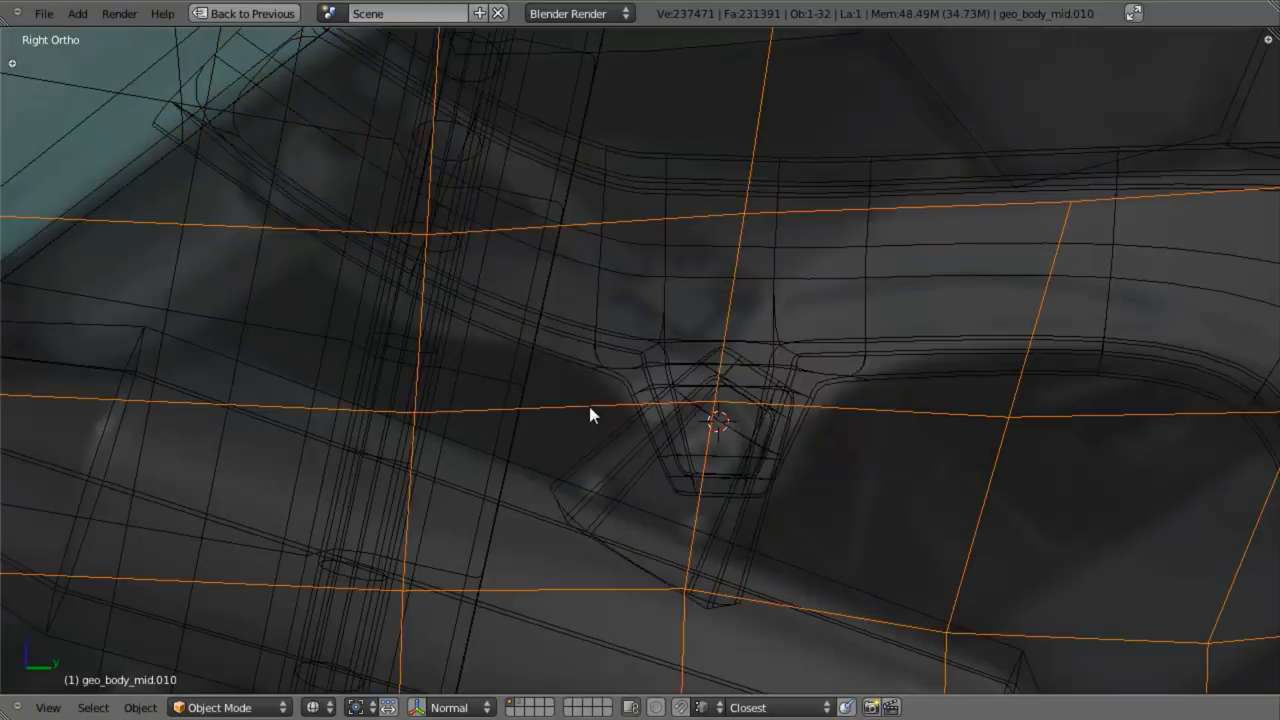
key(z)
scroll(612, 411, down, 3)
key(Tab)
mouse_move(616, 413)
middle_down()
mouse_move(651, 383)
mouse_move(795, 354)
mouse_move(1017, 346)
middle_up()
key(z)
mouse_move(1150, 322)
shift+middle_down()
mouse_move(654, 386)
mouse_move(703, 383)
mouse_move(714, 329)
mouse_move(657, 343)
shift+middle_up()
key(a)
key(b)
drag(725, 415, 755, 428)
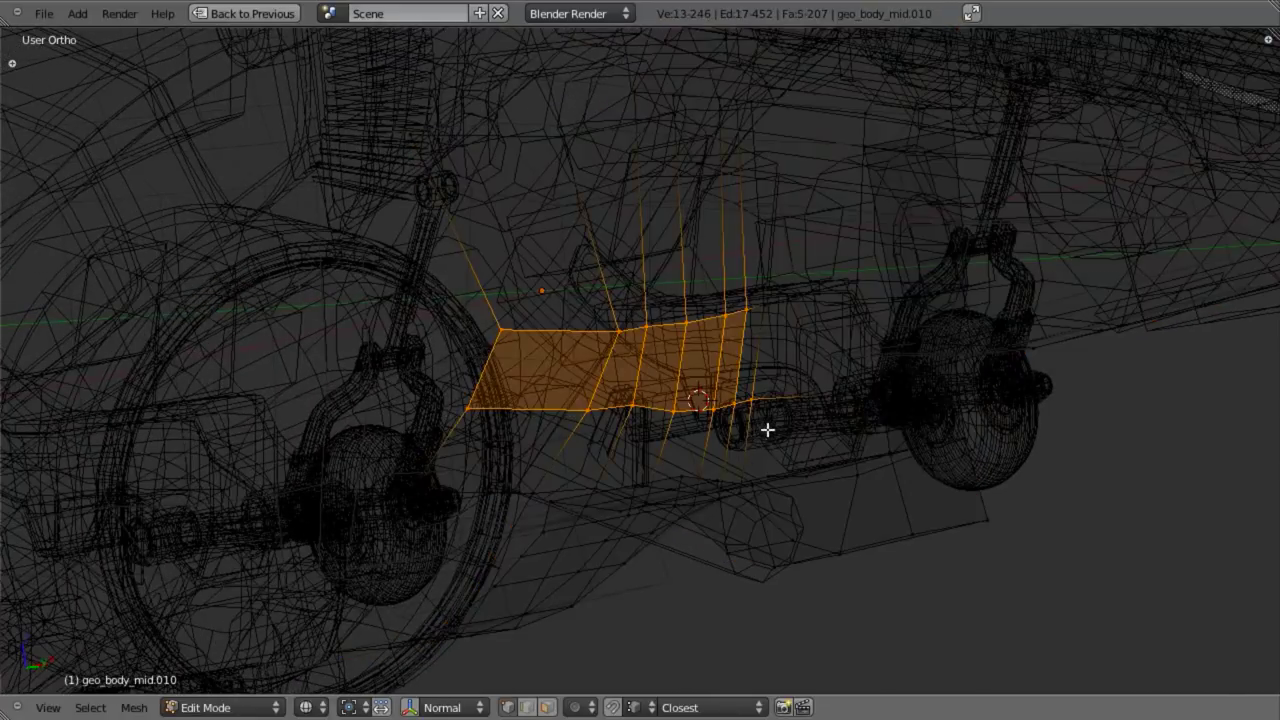
key(g)
key(x)
click(628, 368)
key(z)
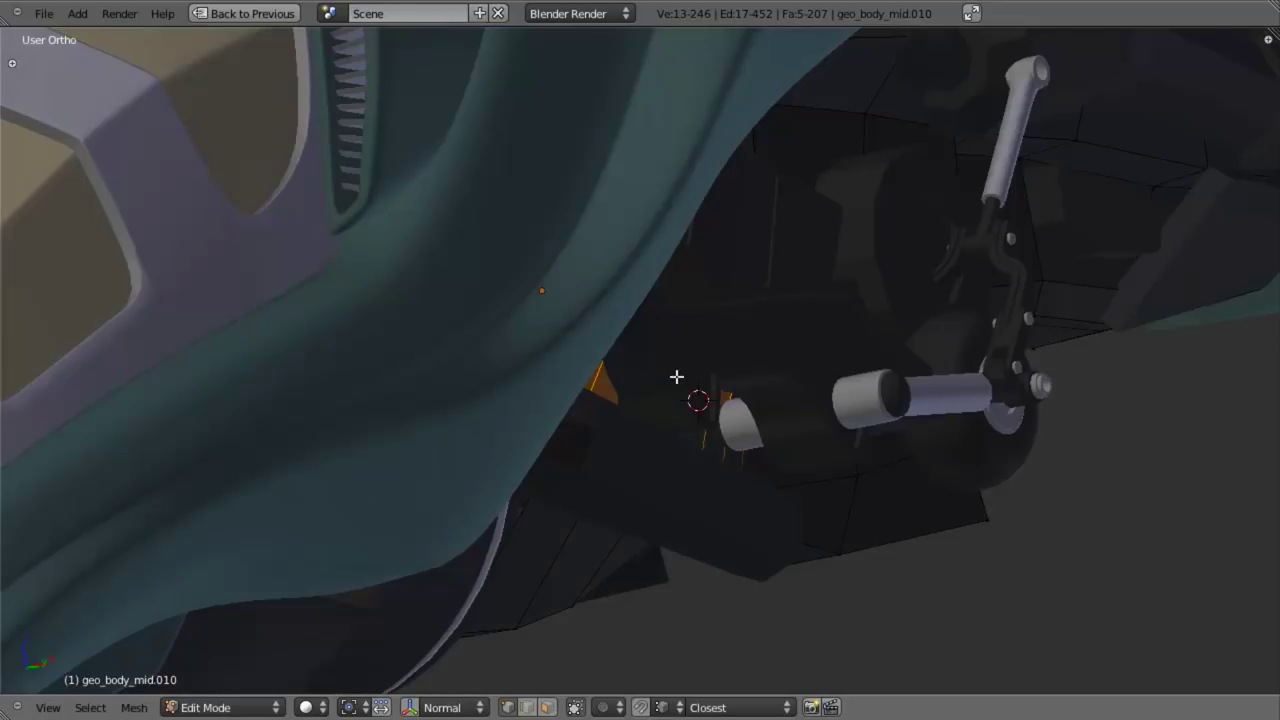
middle_drag(677, 377, 640, 346)
key(KP_3)
key(Tab)
scroll(630, 418, down, 2)
scroll(629, 425, up, 4)
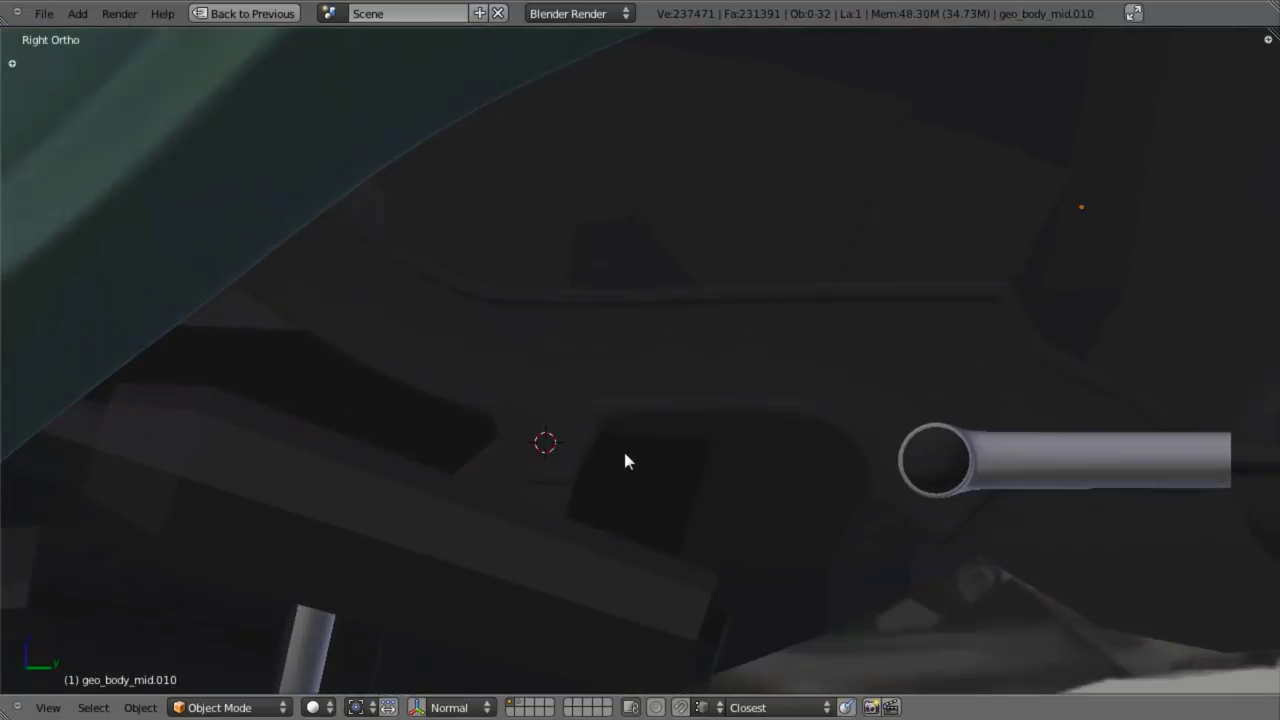
Step: Duplicate the round cap at the front end of the landing gear strut in place and separate it into its own object
right_click(614, 482)
key(Tab)
key(Tab)
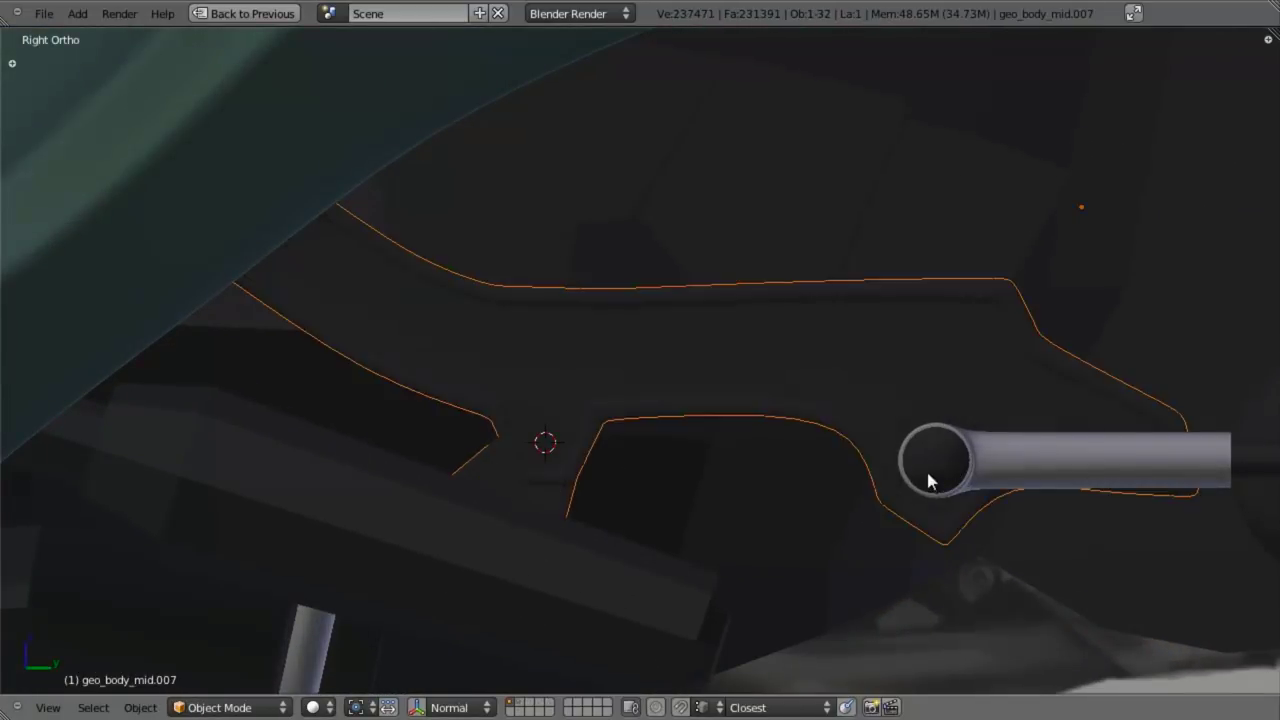
right_click(954, 472)
key(Tab)
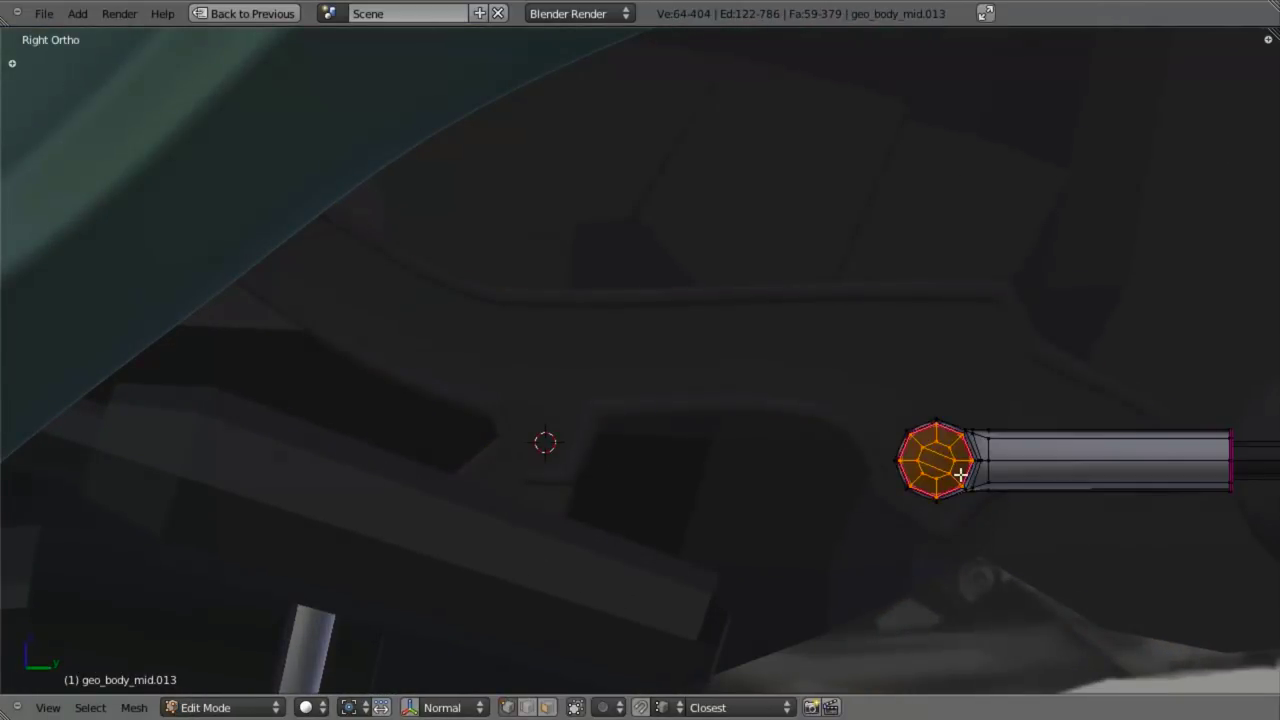
key(shift+d)
right_click(961, 474)
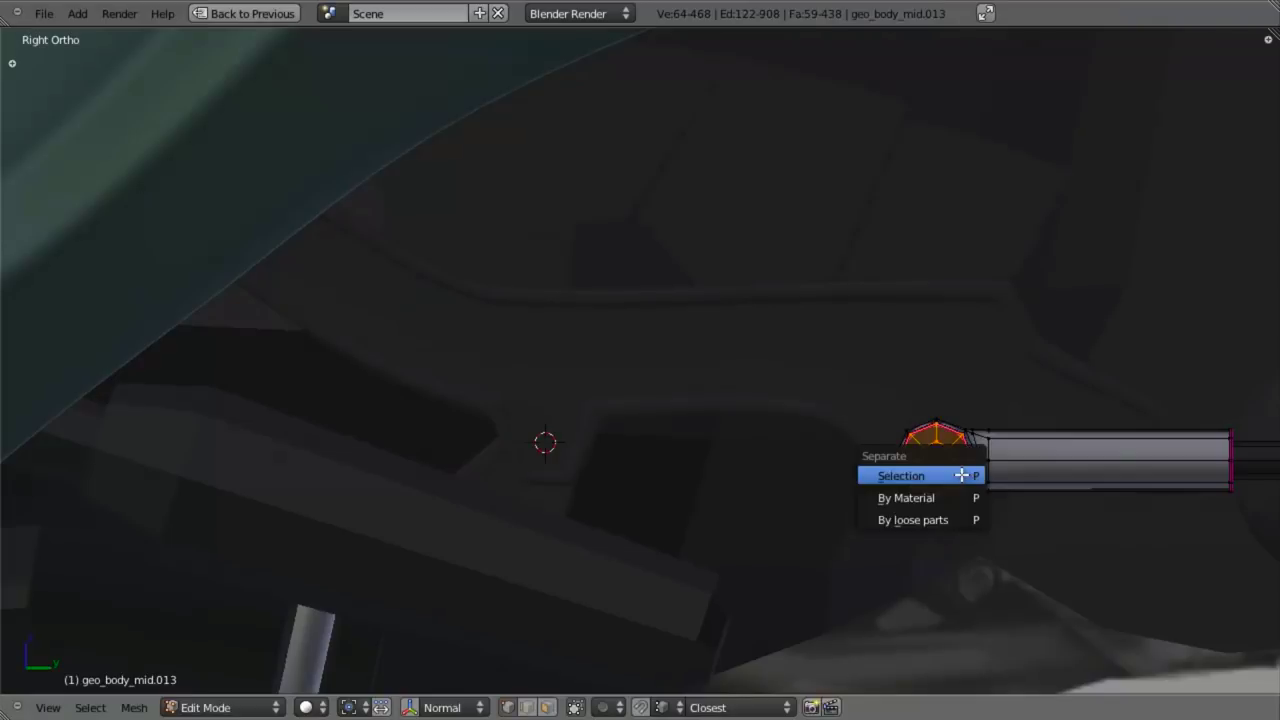
key(Tab)
Step: Join the separated cap into the bracket object and open the bracket for editing
key(z)
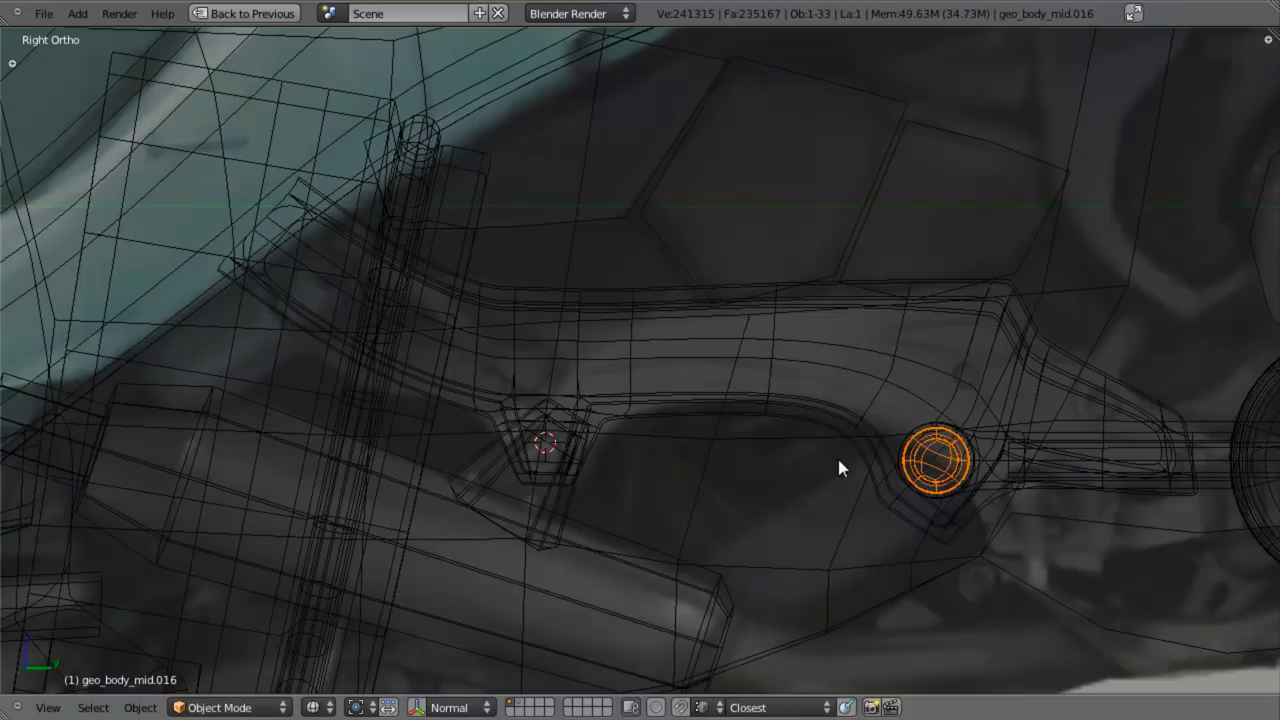
key(z)
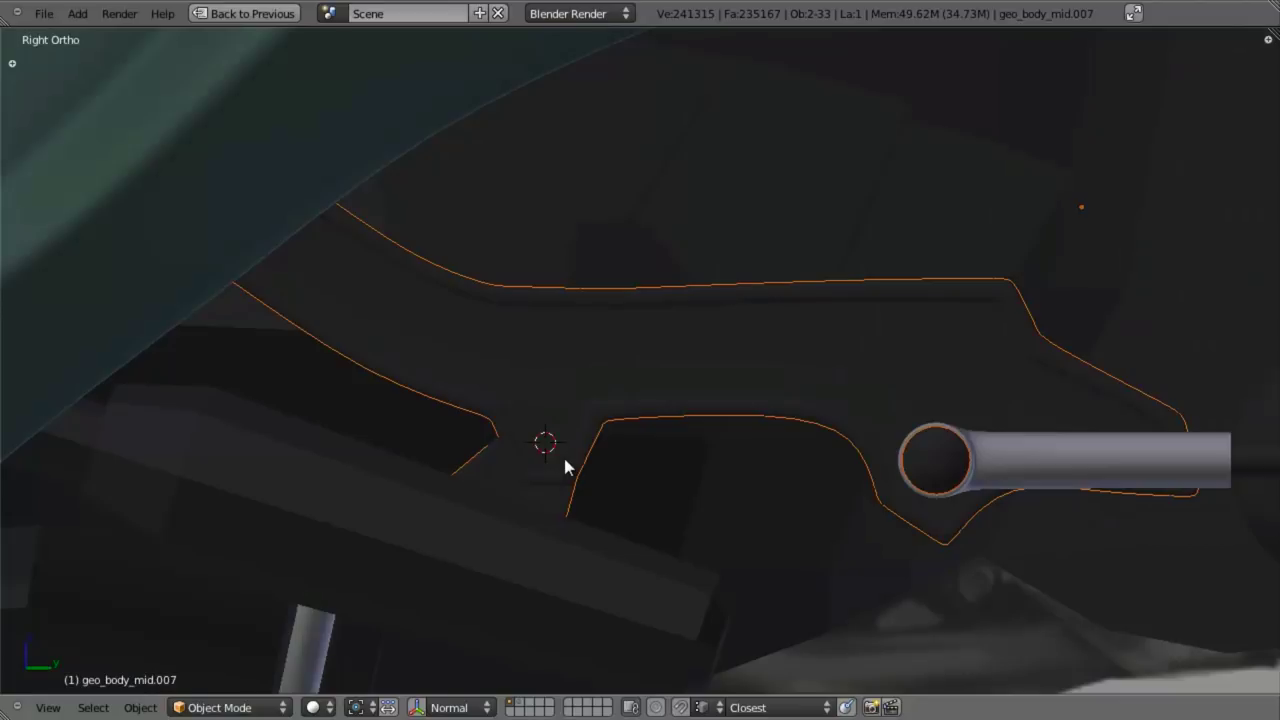
key(Delete)
key(Tab)
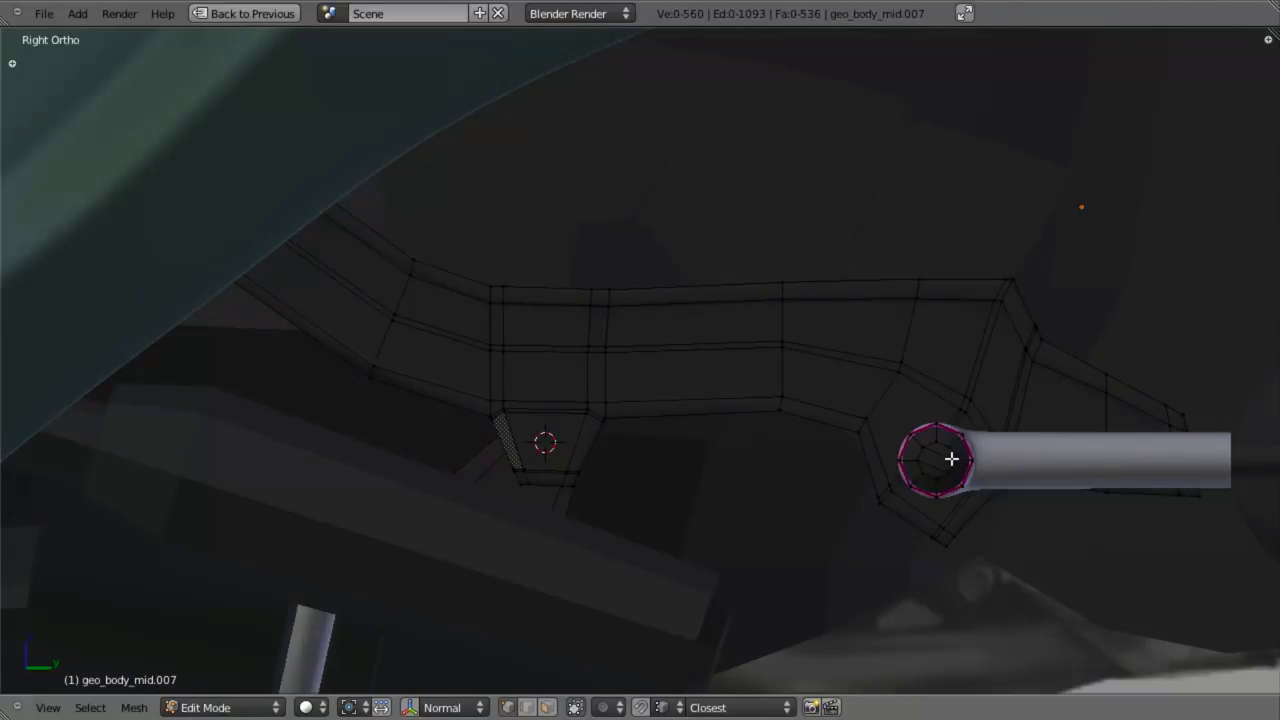
Step: Move the round cap onto the bracket's small front tab and scale it down to fit
key(g)
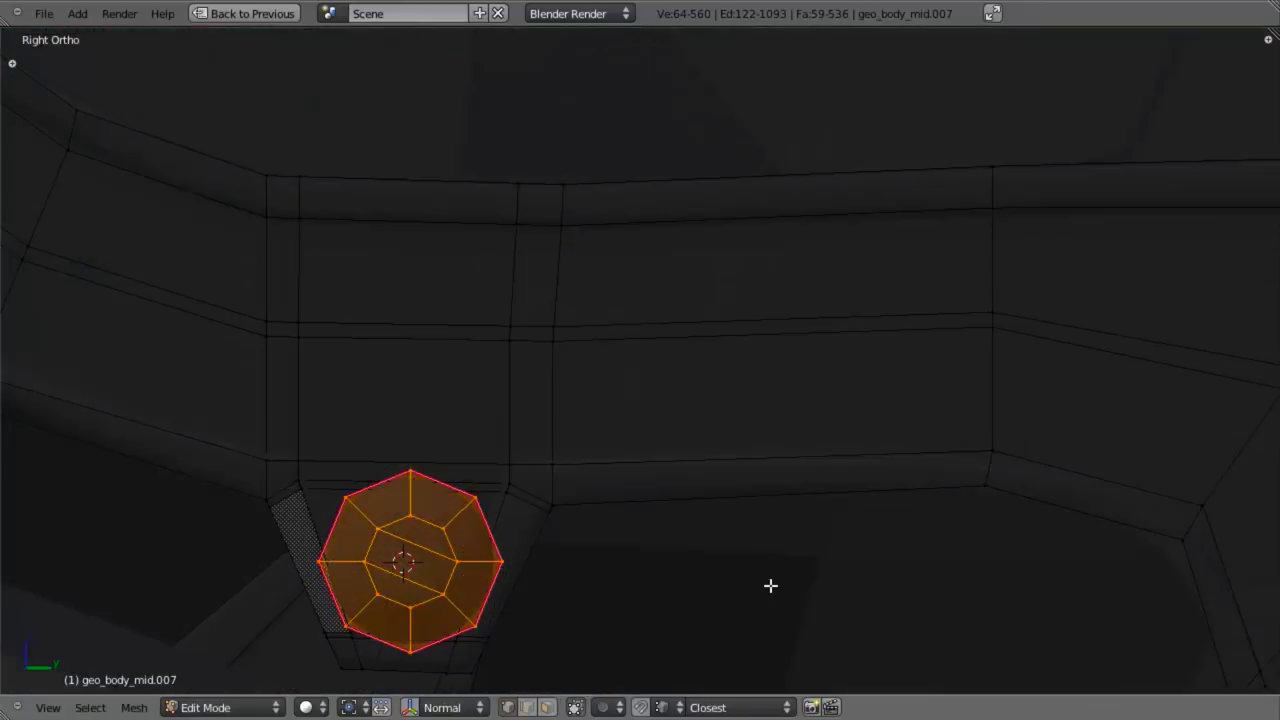
key(s)
click(650, 576)
Step: Move the cap along X so that it sits on the outer face of the bracket's tab
middle_drag(634, 589, 694, 434)
key(g)
key(x)
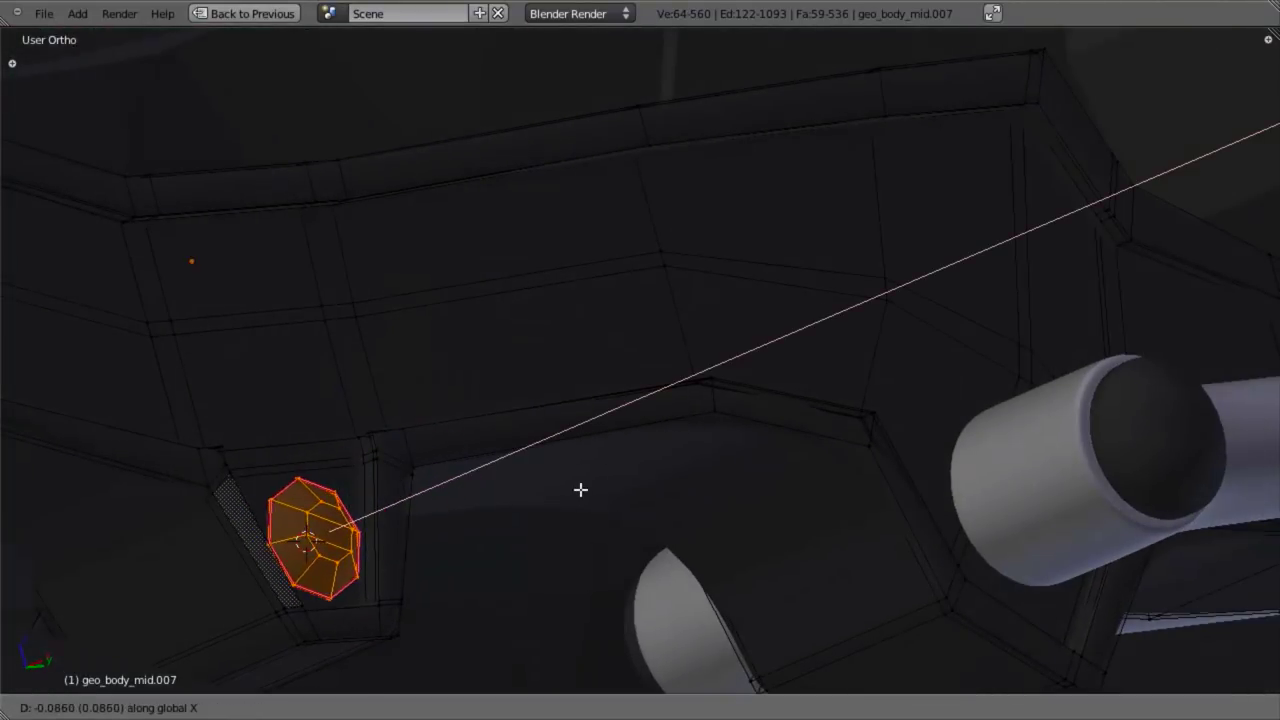
click(586, 491)
scroll(673, 373, up, 2)
shift+middle_drag(456, 548, 540, 414)
key(g)
key(x)
click(682, 358)
Step: Nudge the cap slightly in Y and Z to centre it on the bracket's tab, and leave Edit Mode
scroll(682, 358, down, 4)
key(KP_3)
key(g)
key(x)
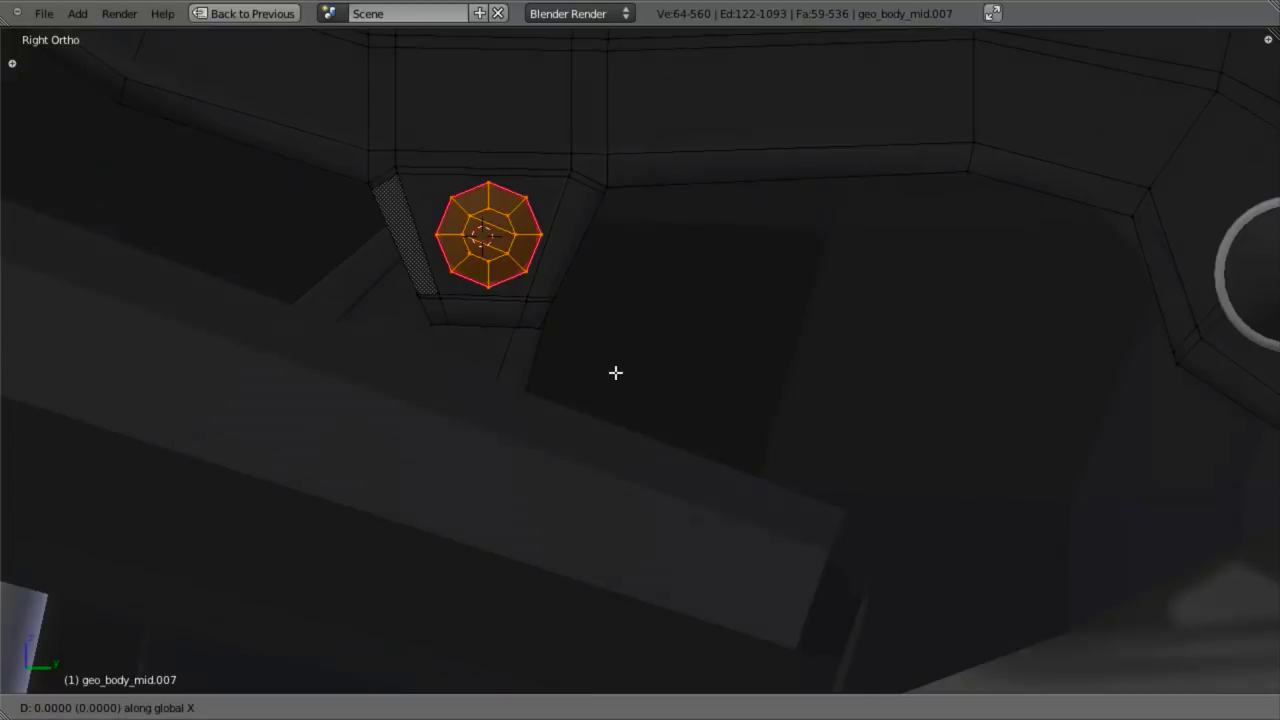
right_click(576, 374)
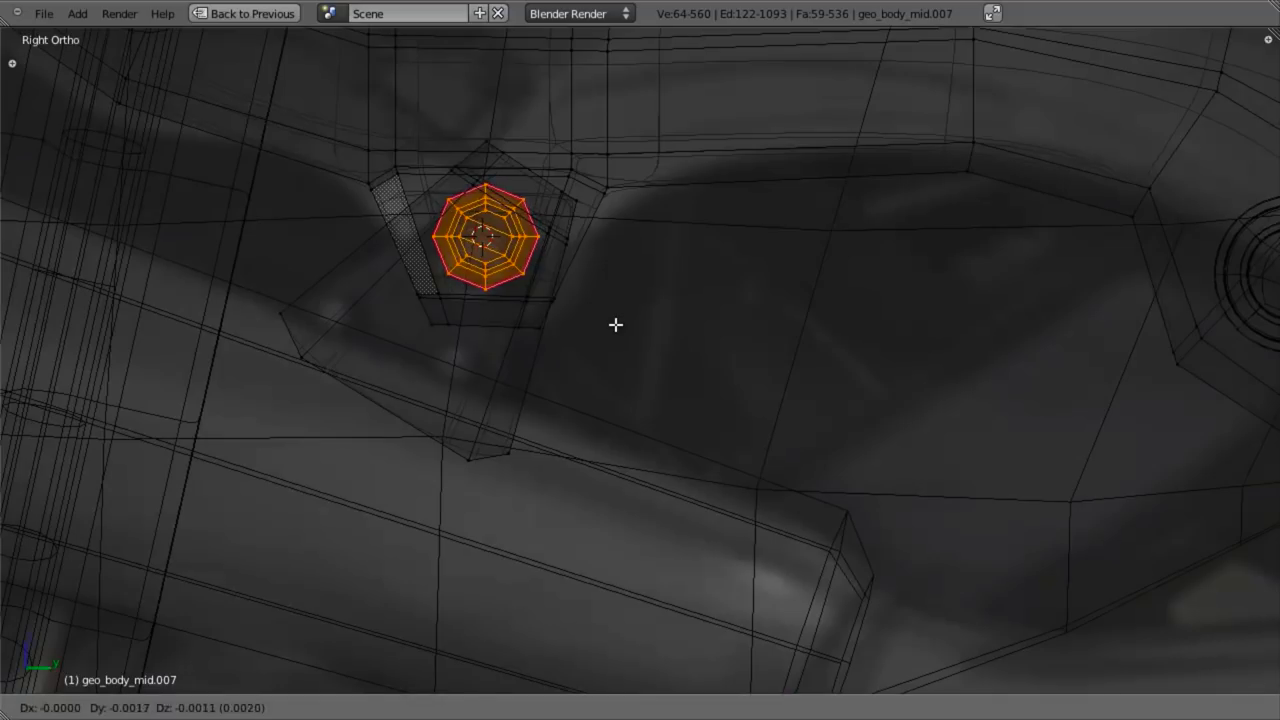
click(614, 324)
key(z)
middle_drag(620, 328, 757, 343)
key(Tab)
scroll(717, 431, down, 5)
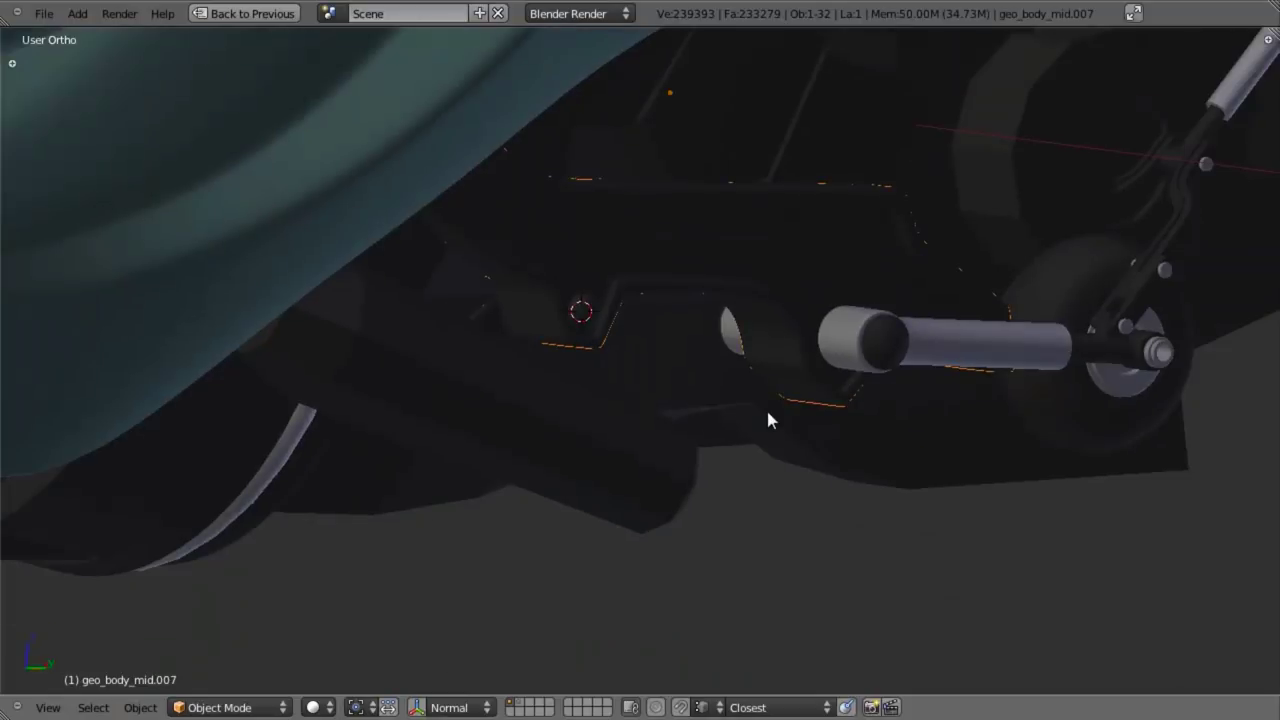
Step: Remove the yellow material slot from the bracket object, keeping green, dark grey and light grey
key(Tab)
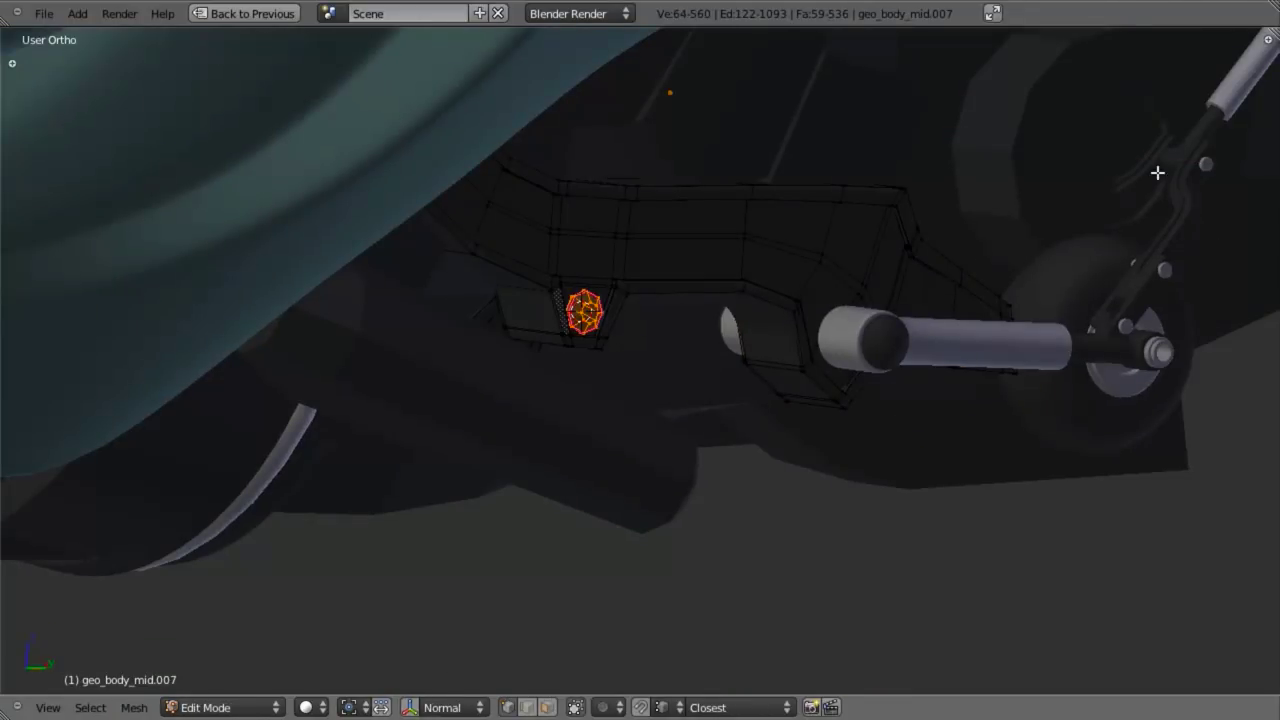
key(shift+space)
click(1201, 211)
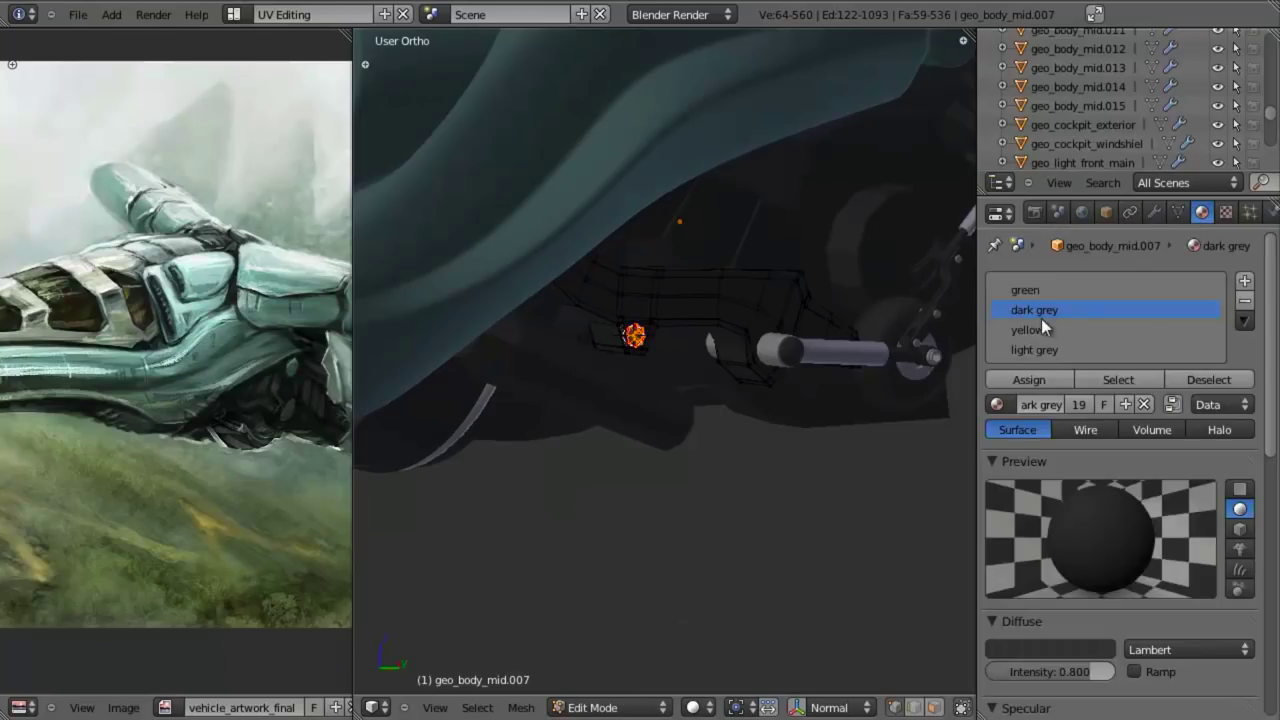
click(1031, 350)
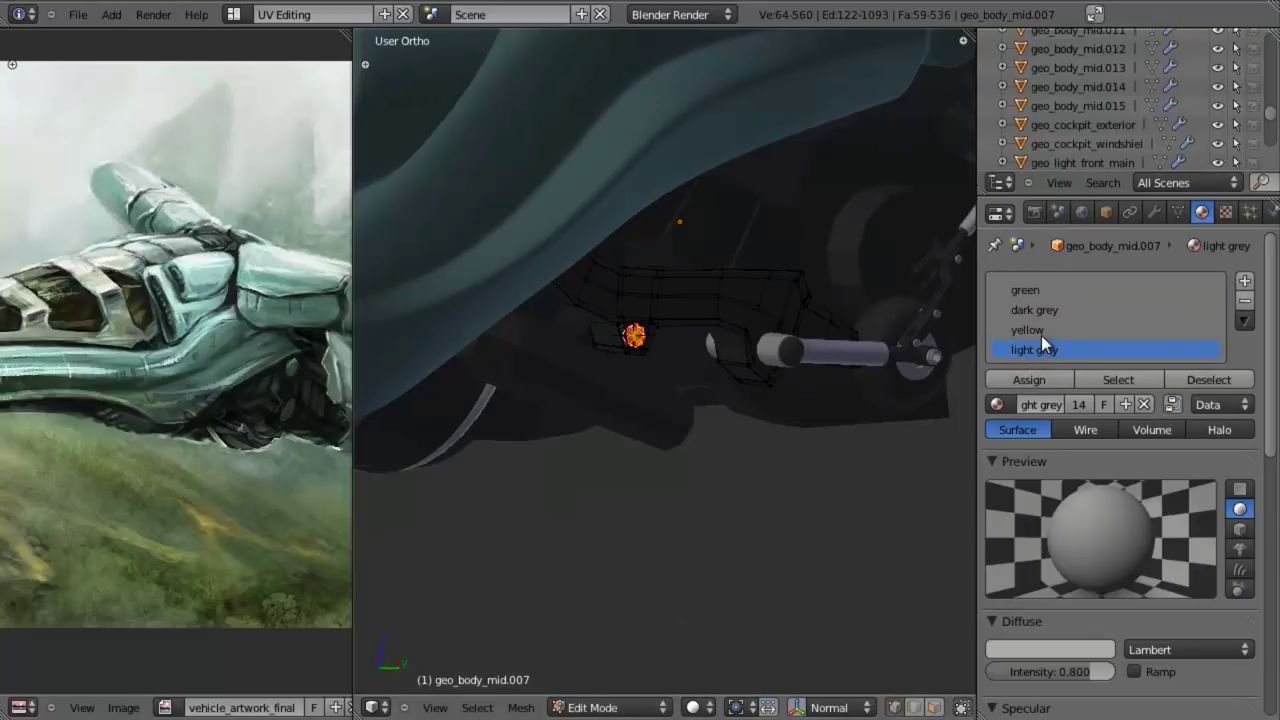
click(1030, 330)
click(1244, 300)
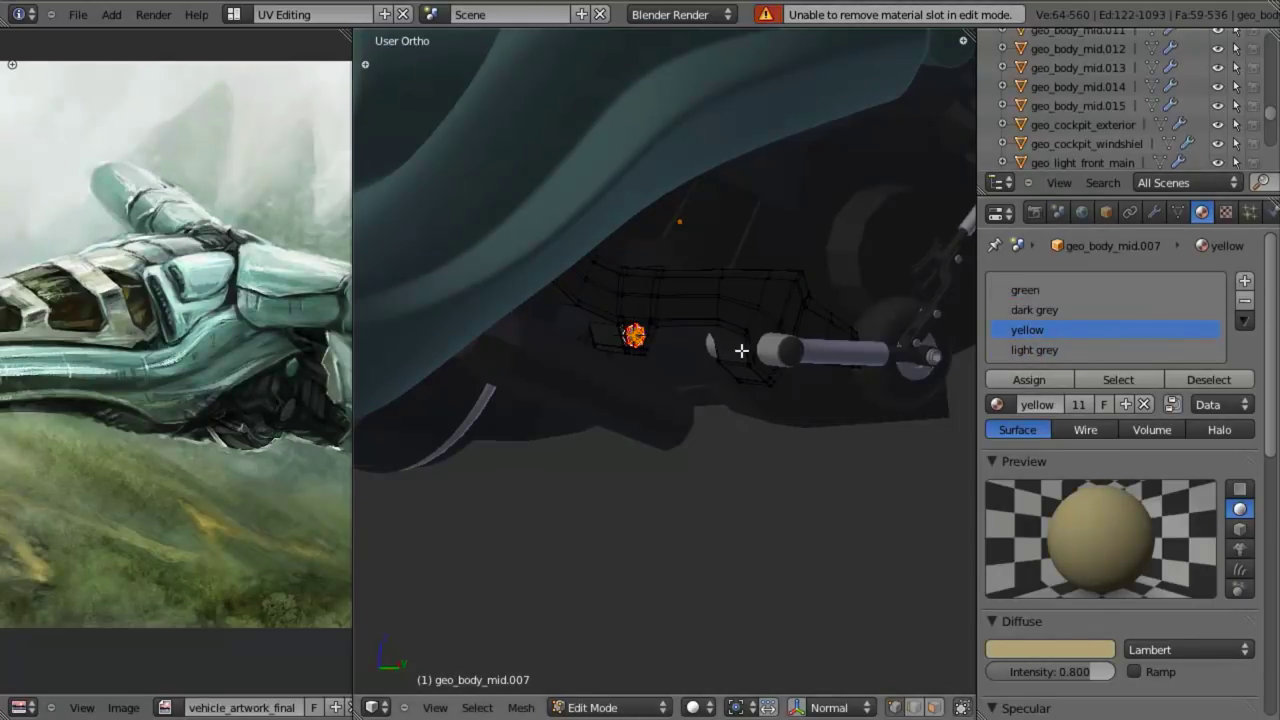
key(Tab)
click(1244, 300)
click(1066, 290)
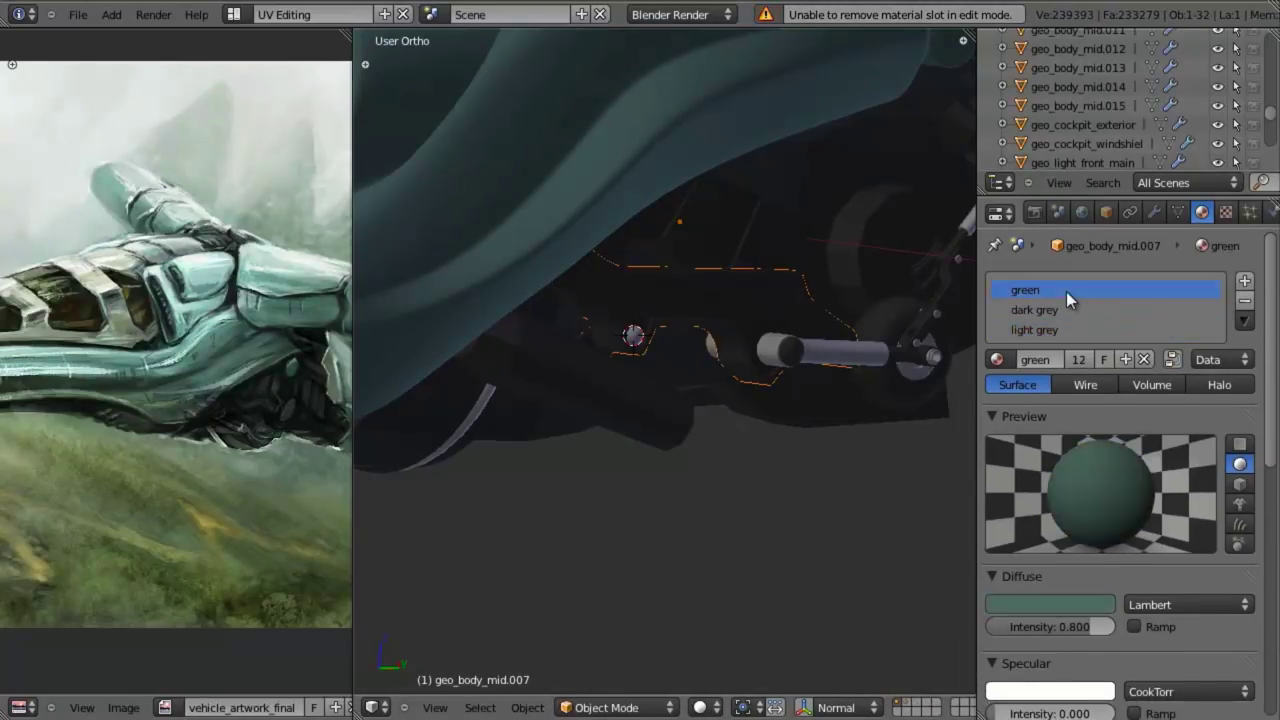
Step: Examine the capped bracket, pipe and landing gear on the underside against the reference artwork
middle_drag(695, 415, 632, 363)
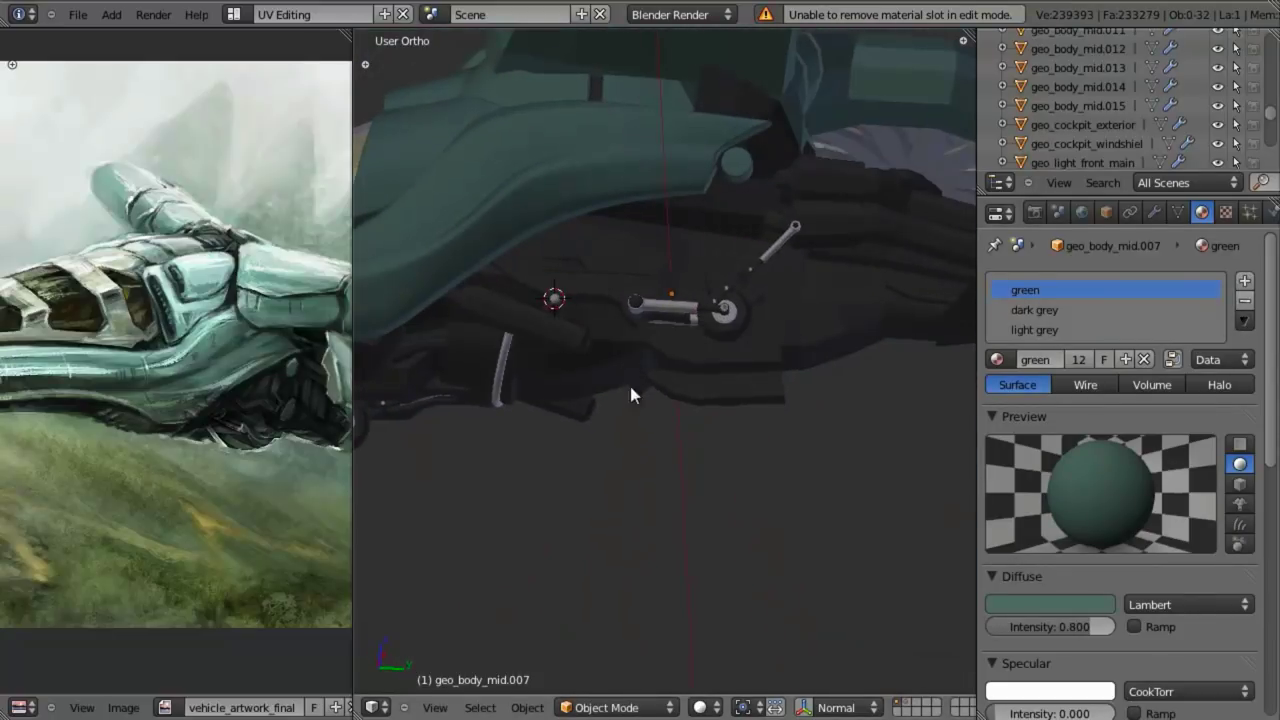
key(KP_3)
scroll(644, 402, up, 5)
shift+middle_drag(505, 341, 730, 472)
scroll(730, 474, up, 3)
scroll(730, 474, up, 1)
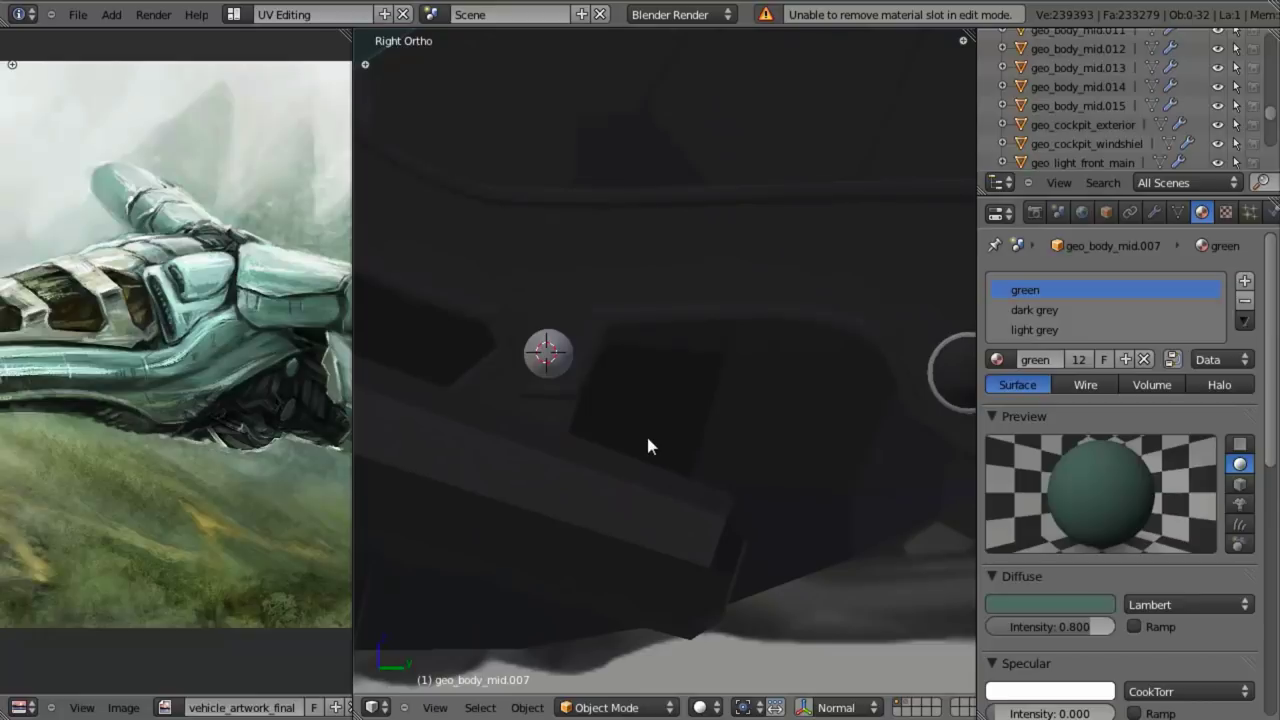
scroll(640, 430, down, 3)
mouse_move(708, 351)
shift+middle_down()
mouse_move(622, 429)
mouse_move(644, 405)
shift+middle_up()
key(z)
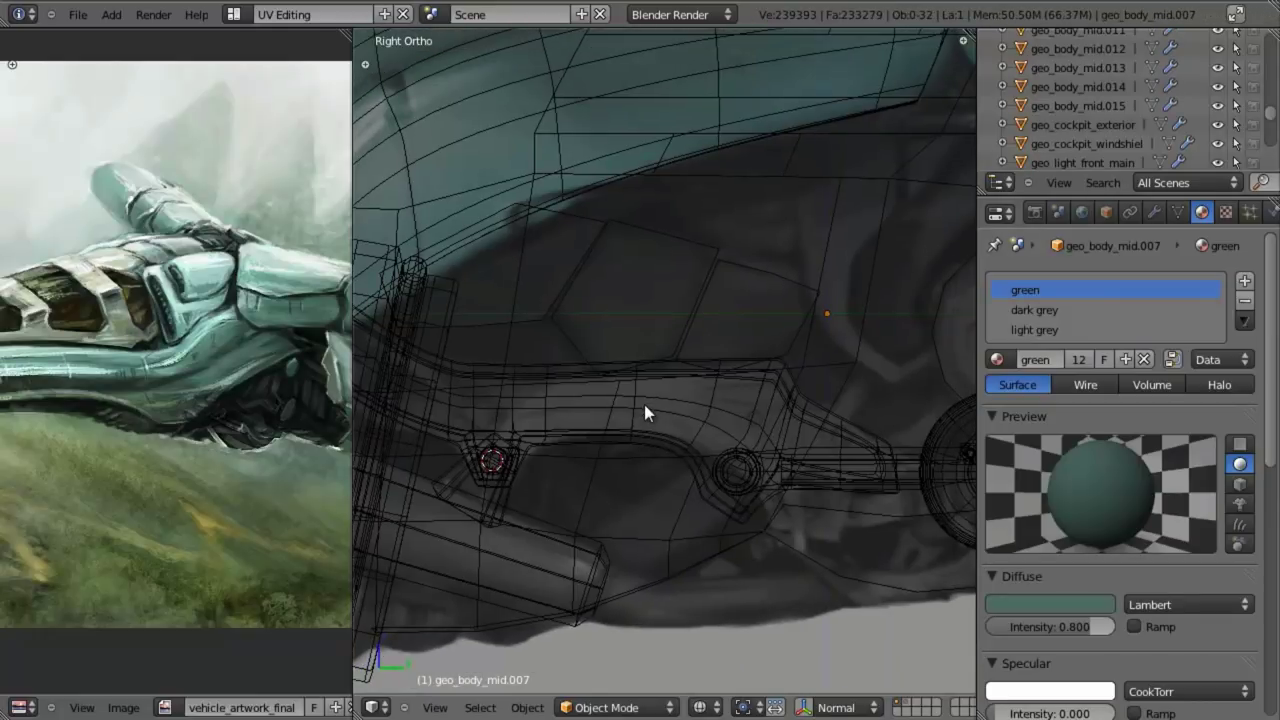
scroll(645, 405, down, 4)
mouse_move(750, 421)
shift+middle_down()
mouse_move(619, 424)
mouse_move(614, 406)
mouse_move(694, 357)
shift+middle_up()
scroll(697, 405, up, 4)
key(z)
key(ctrl+Up)
scroll(776, 351, down, 5)
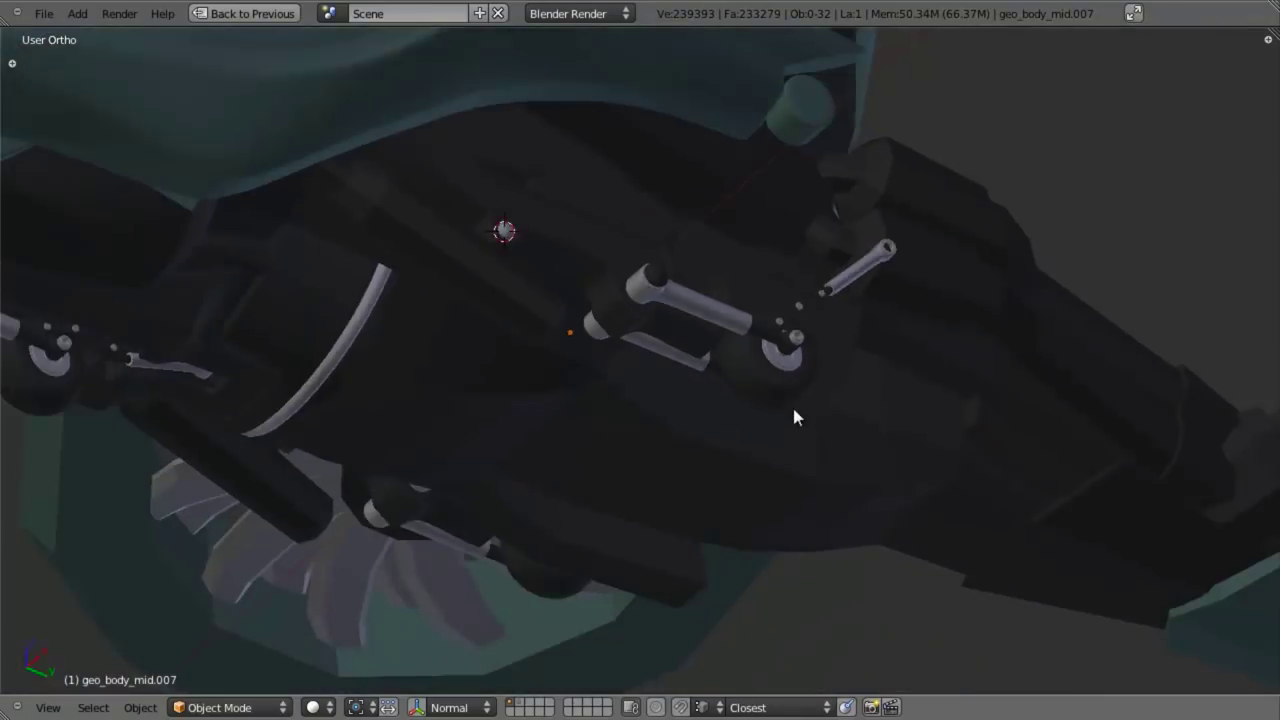
middle_drag(792, 410, 573, 548)
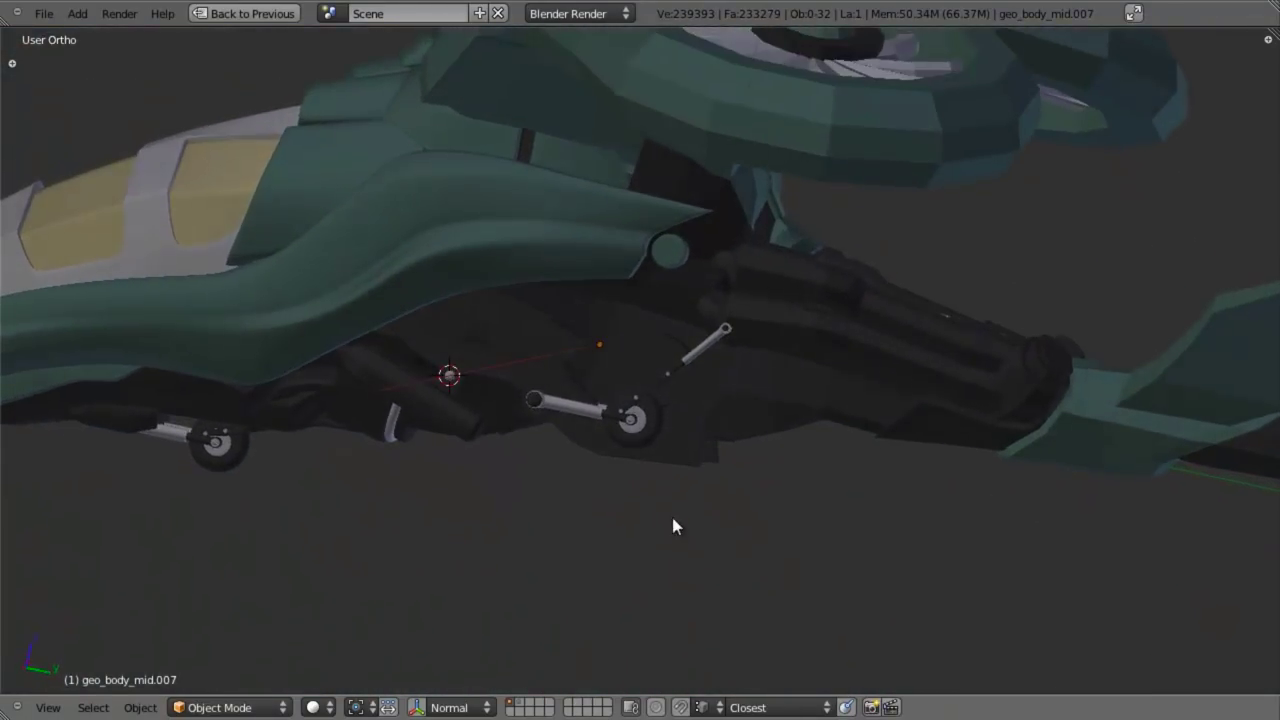
Step: Separate the round housing behind the rear landing wheel from the mid-body mesh into its own object and select it
key(KP_3)
key(z)
scroll(720, 360, up, 4)
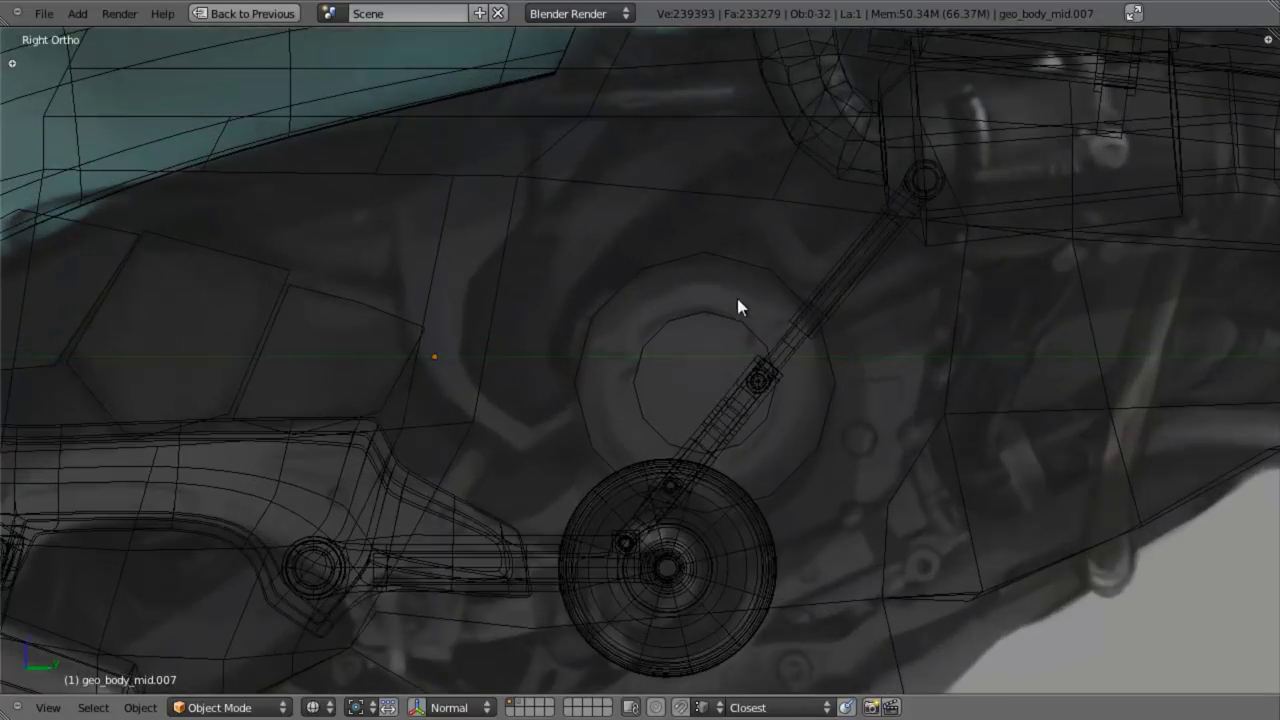
right_click(634, 290)
scroll(680, 330, up, 3)
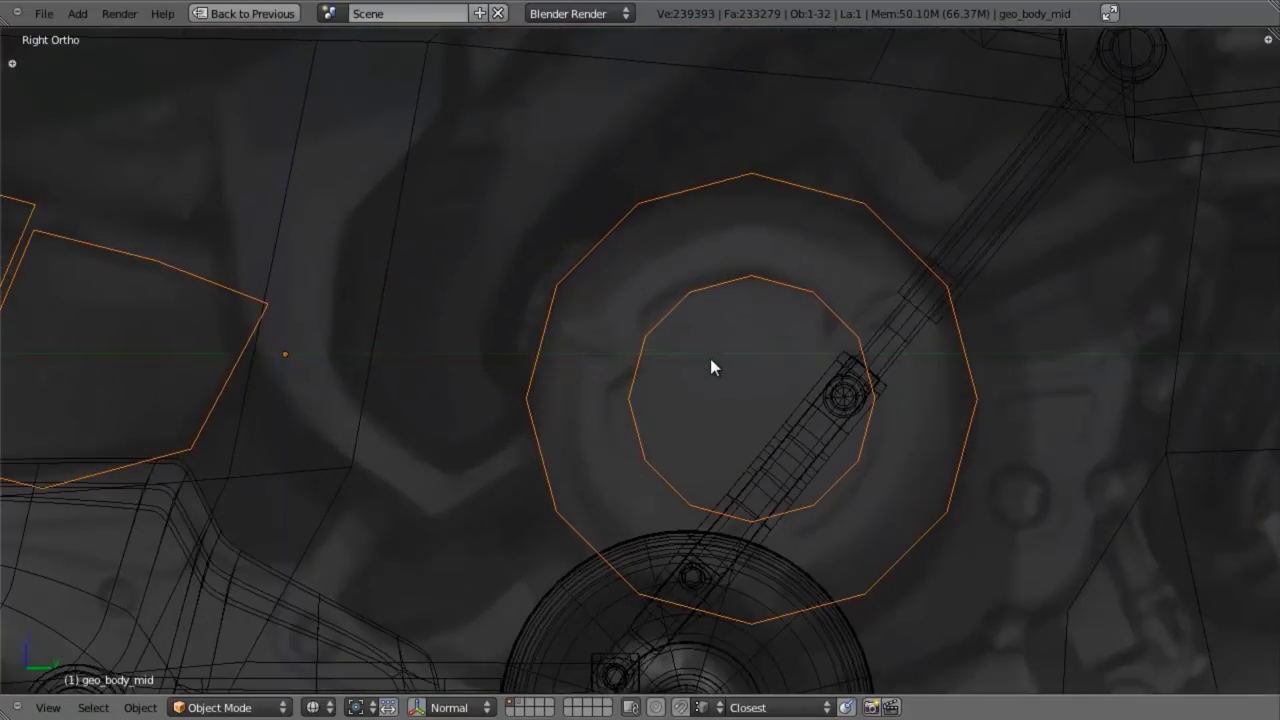
scroll(715, 380, down, 6)
key(Tab)
scroll(705, 400, down, 4)
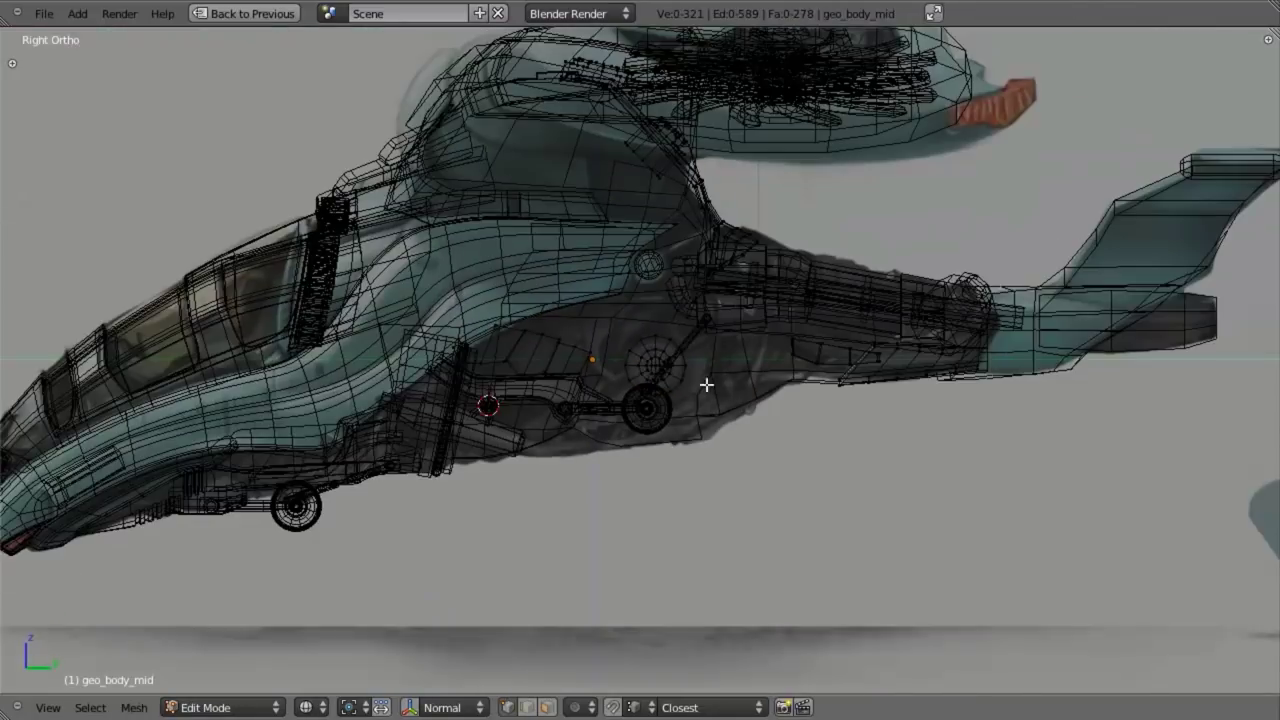
key(a)
key(a)
key(l)
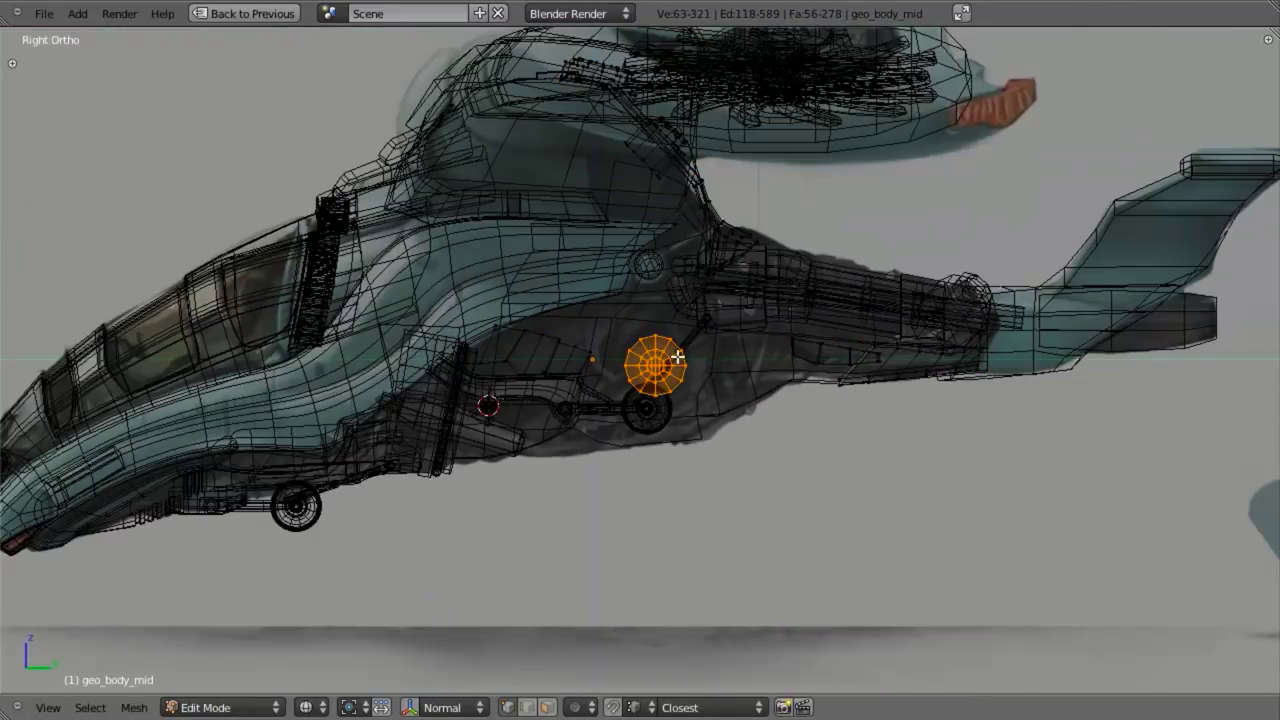
key(p)
click(674, 357)
scroll(676, 360, up, 3)
key(Tab)
right_click(640, 352)
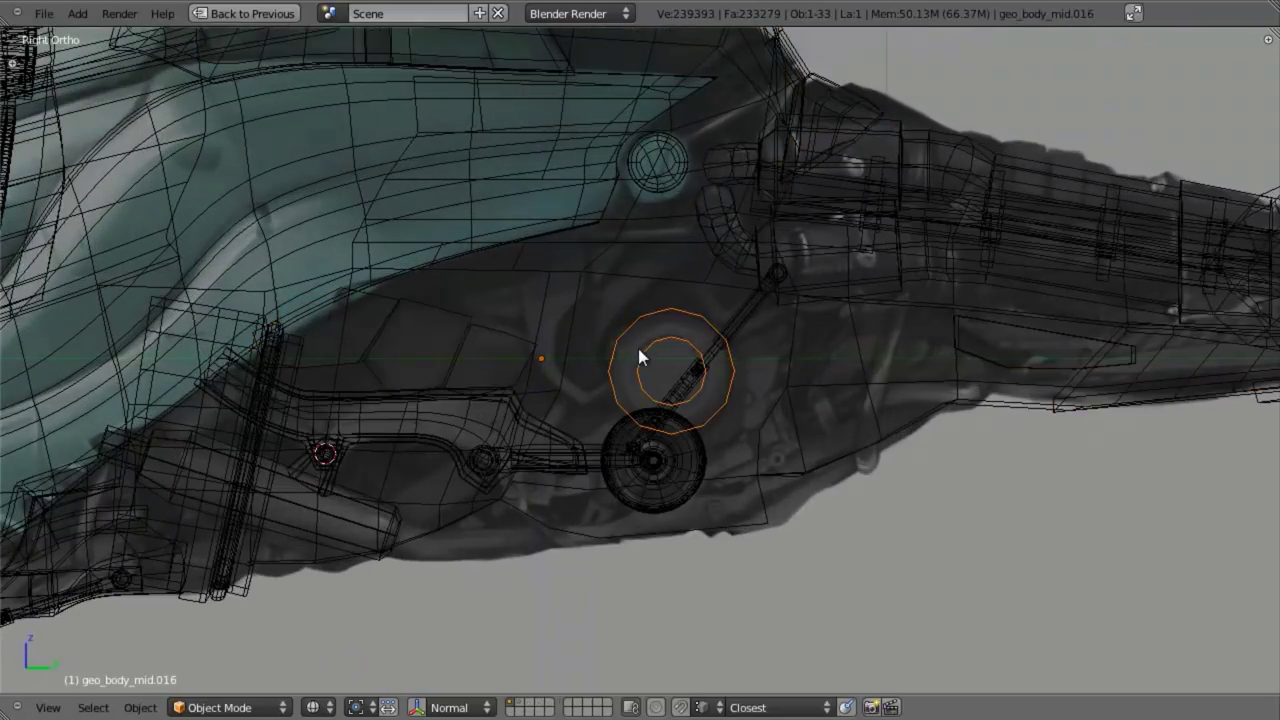
Step: Examine the separated round housing against the side reference in shaded and wireframe display
key(z)
mouse_move(584, 410)
middle_down()
mouse_move(665, 343)
mouse_move(700, 400)
middle_up()
key(Tab)
key(KP_3)
key(z)
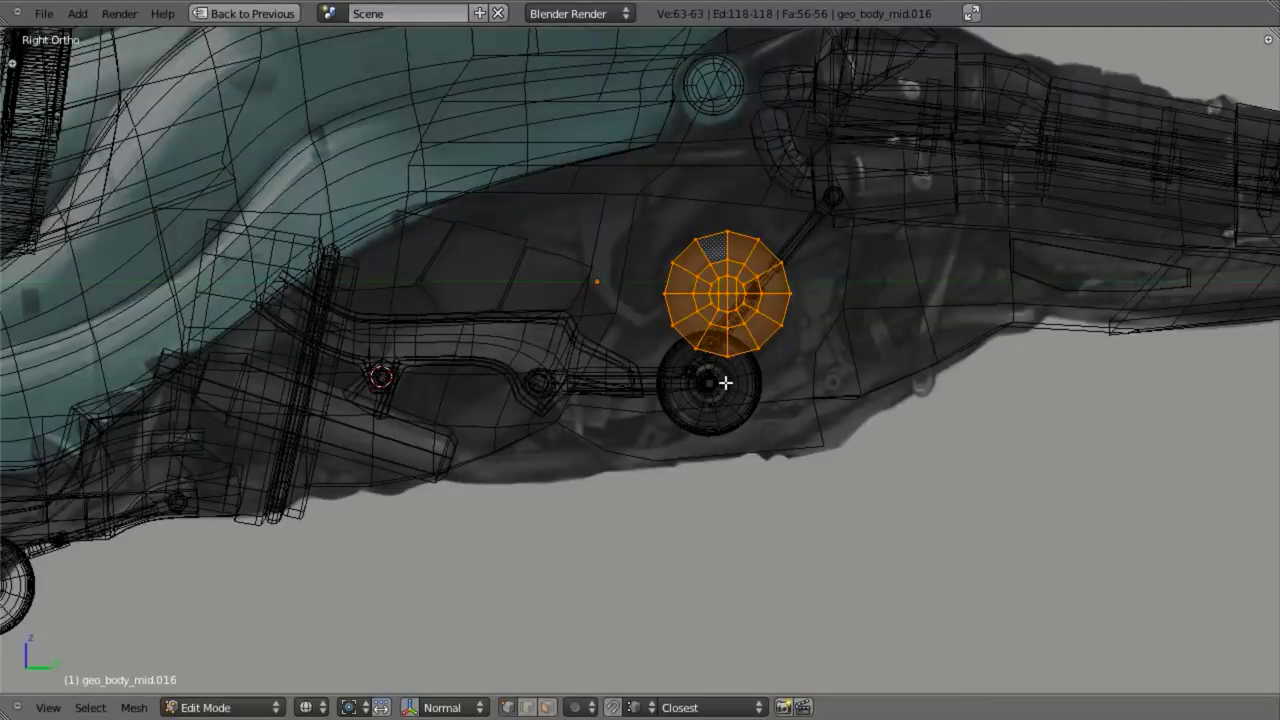
scroll(731, 337, up, 4)
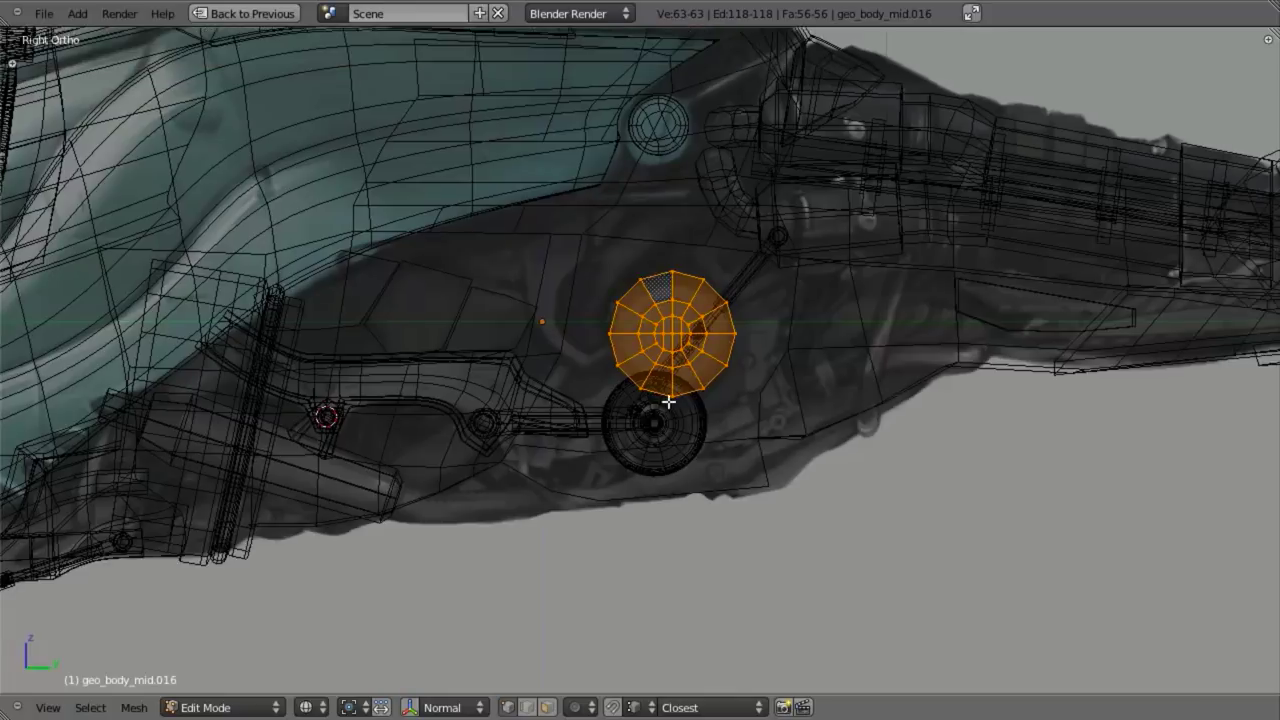
key(Tab)
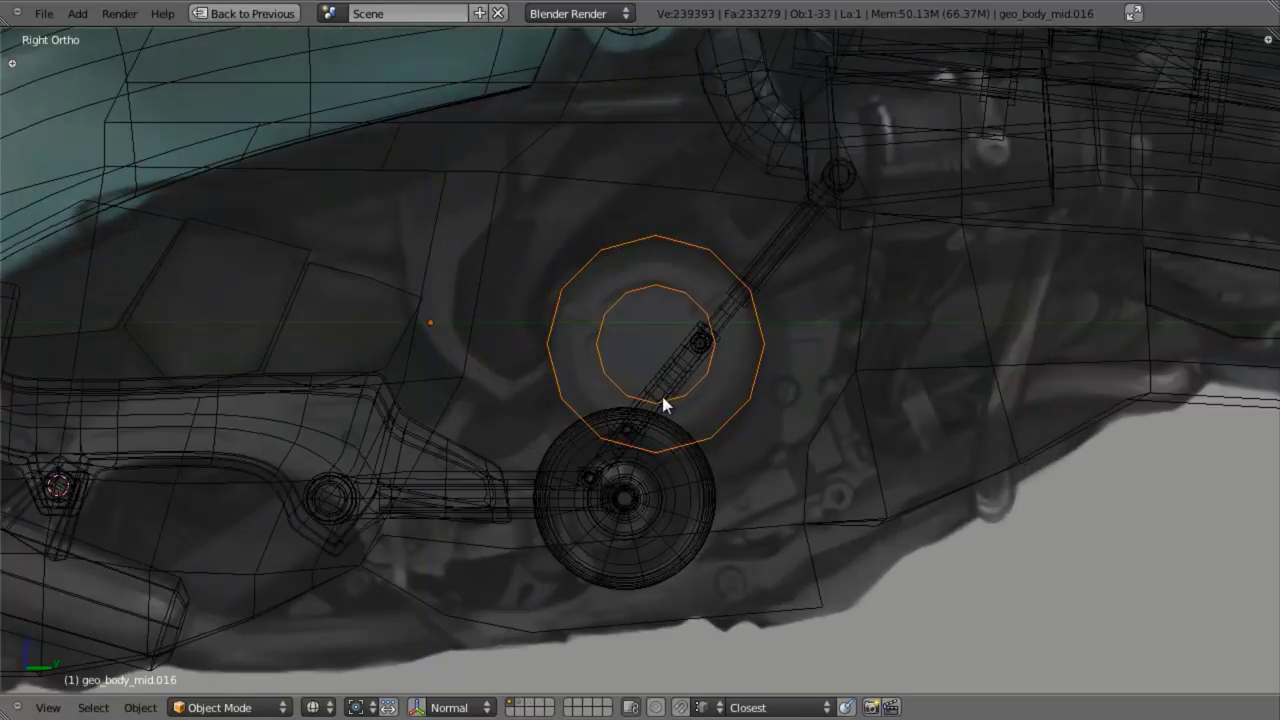
scroll(667, 412, down, 15)
scroll(690, 440, up, 4)
scroll(704, 470, up, 10)
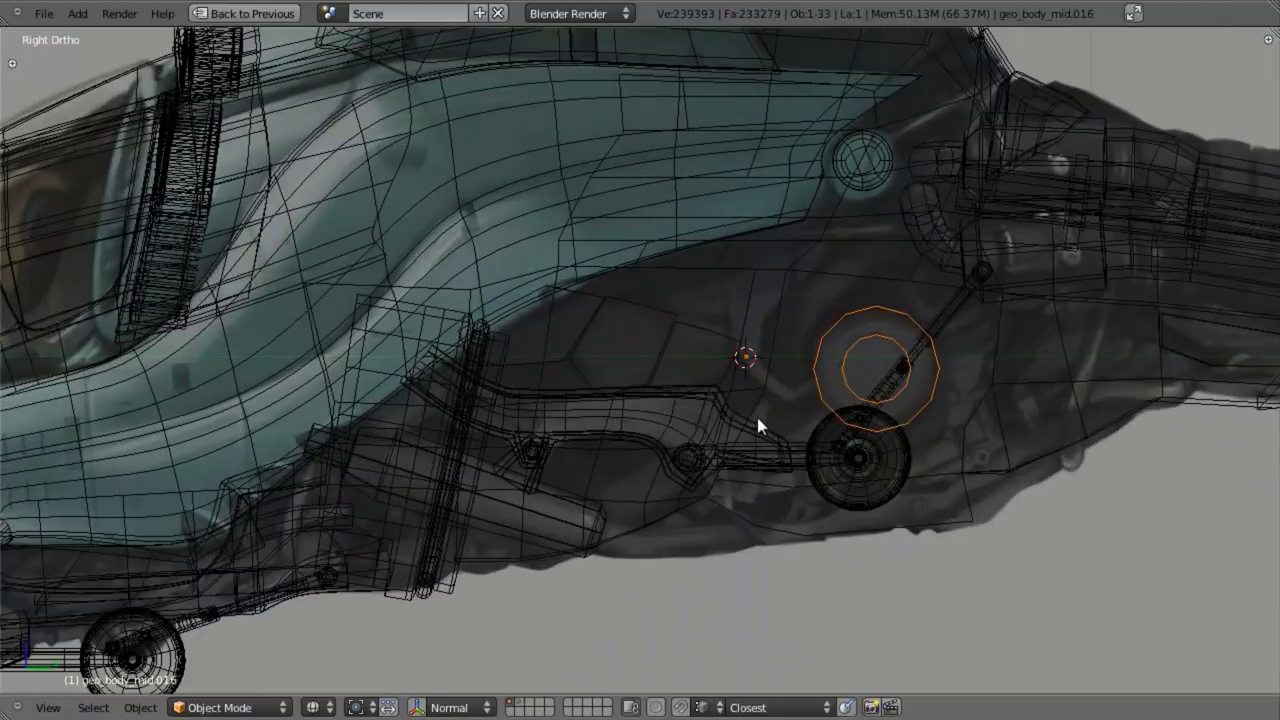
Step: Snap the 3D cursor to the centre of the round housing's geometry and set the object's origin to it
key(Tab)
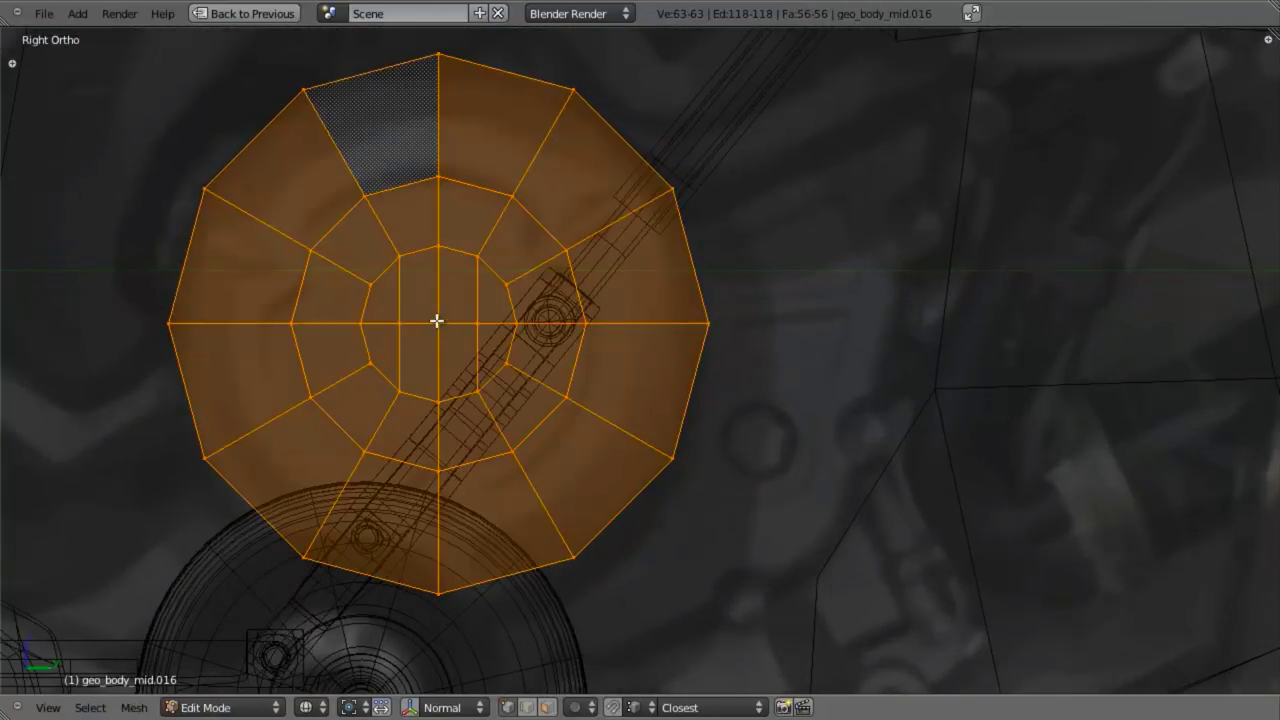
scroll(520, 405, down, 7)
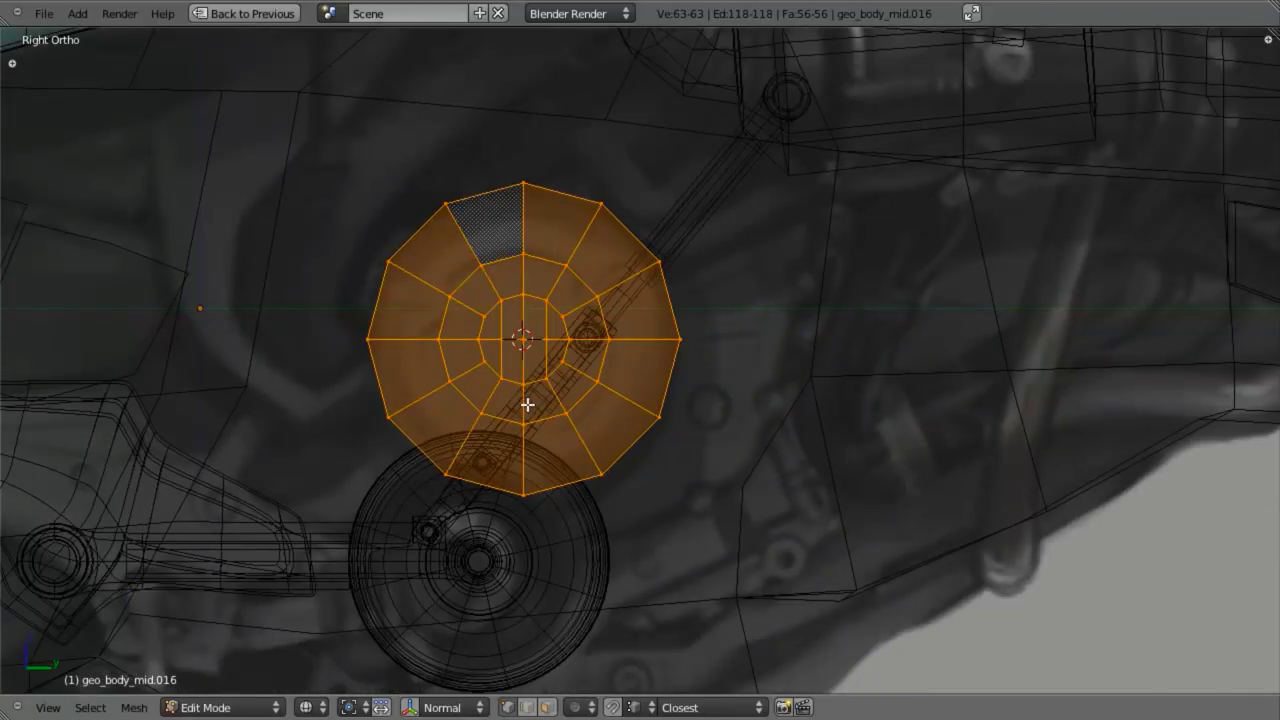
key(Tab)
key(shift+ctrl+alt+c)
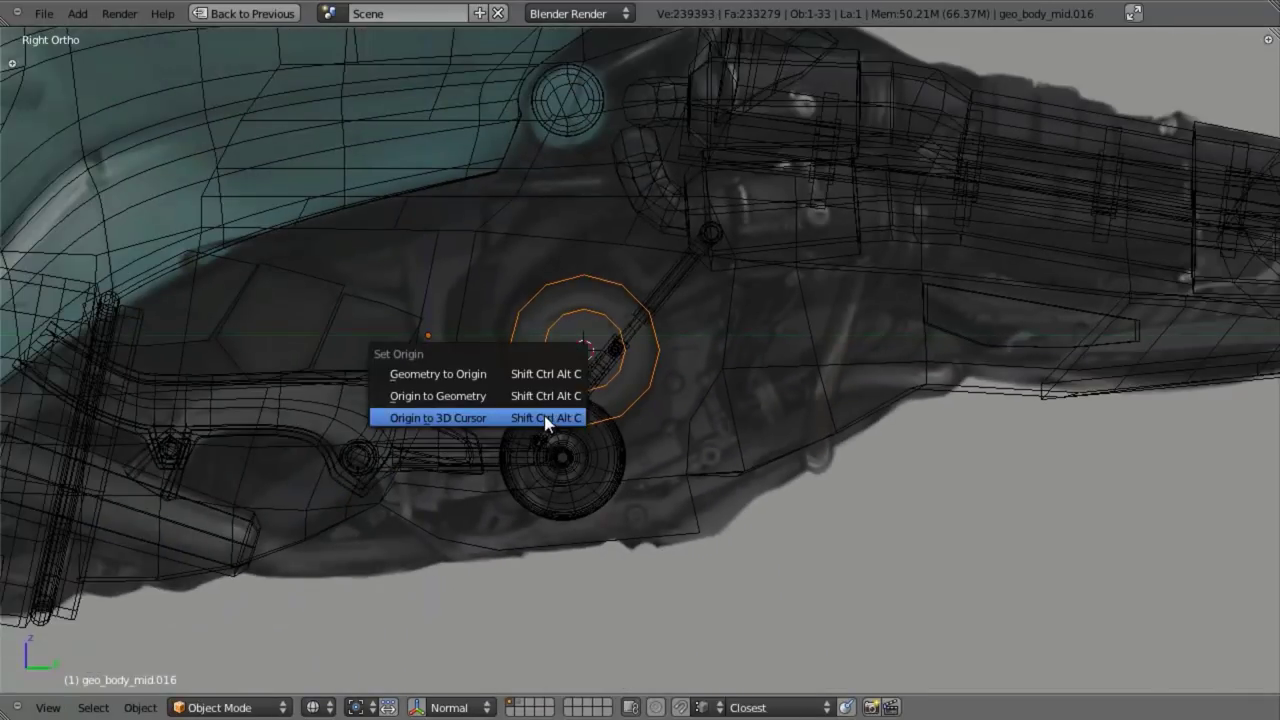
click(546, 404)
middle_drag(548, 412, 878, 318)
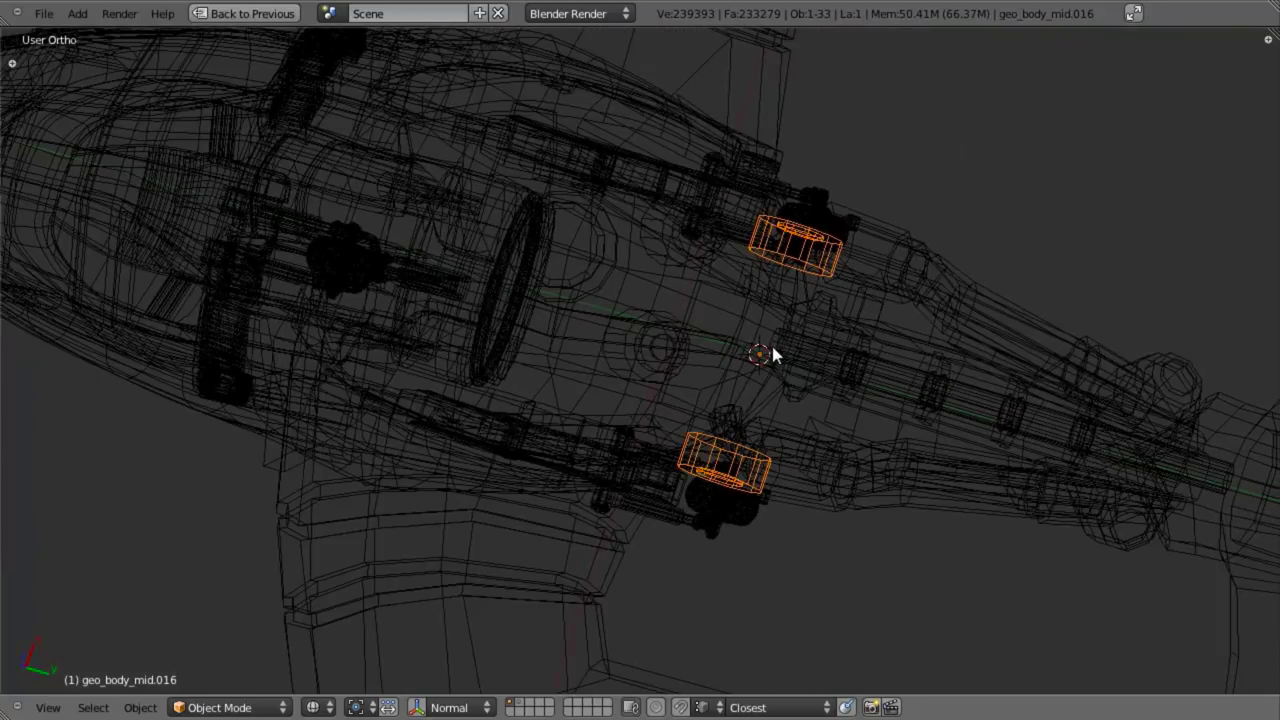
key(KP_3)
key(z)
shift+middle_drag(827, 248, 789, 485)
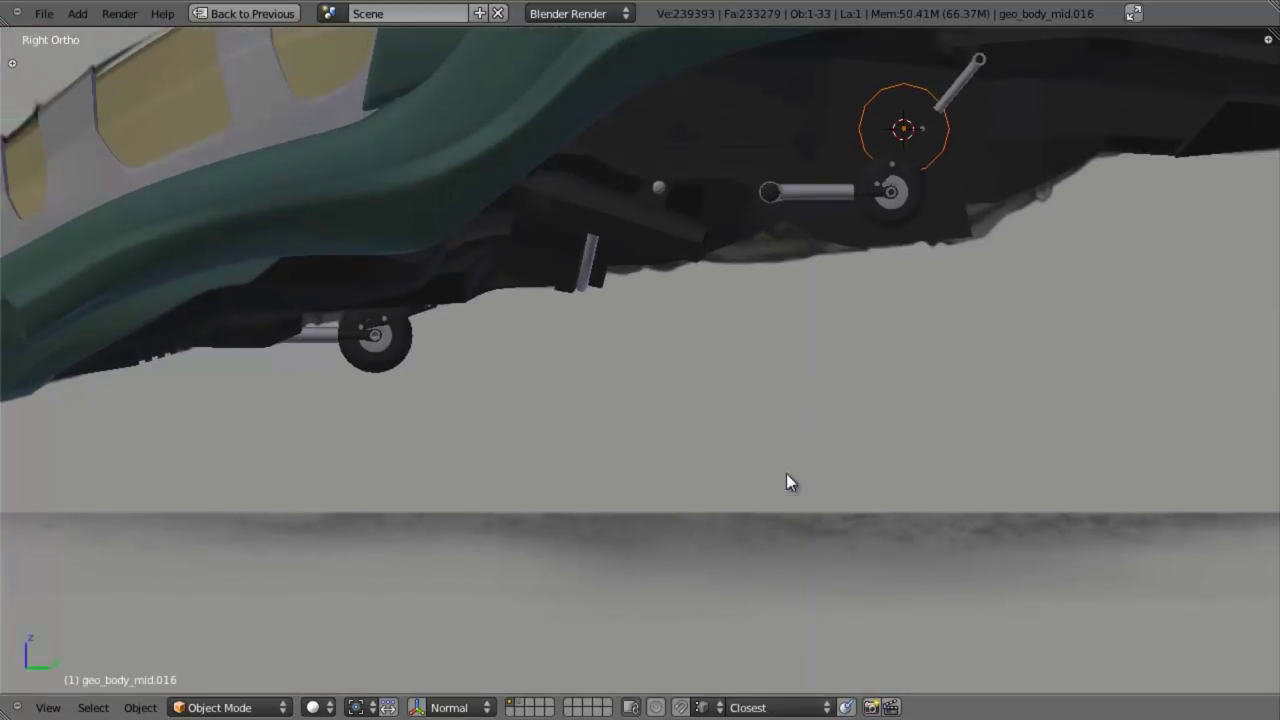
shift+middle_drag(709, 250, 590, 376)
scroll(600, 374, up, 2)
shift+middle_drag(898, 240, 762, 374)
scroll(763, 378, up, 2)
key(z)
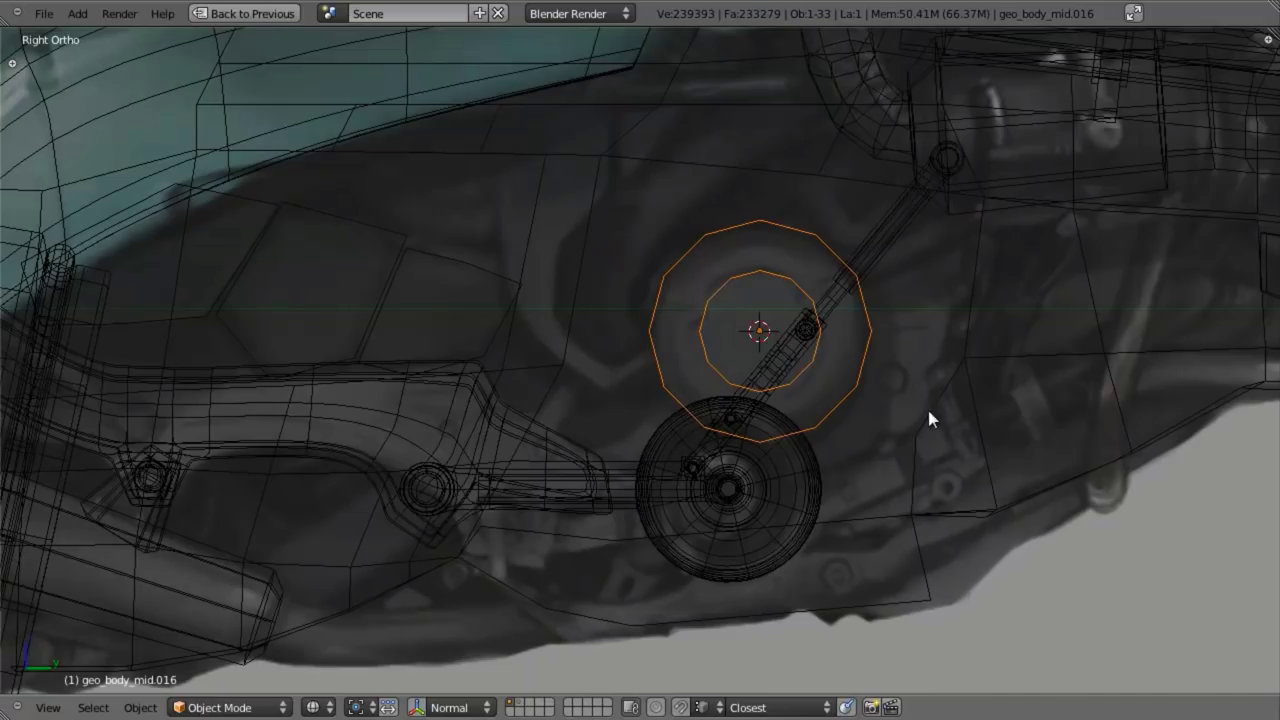
key(r)
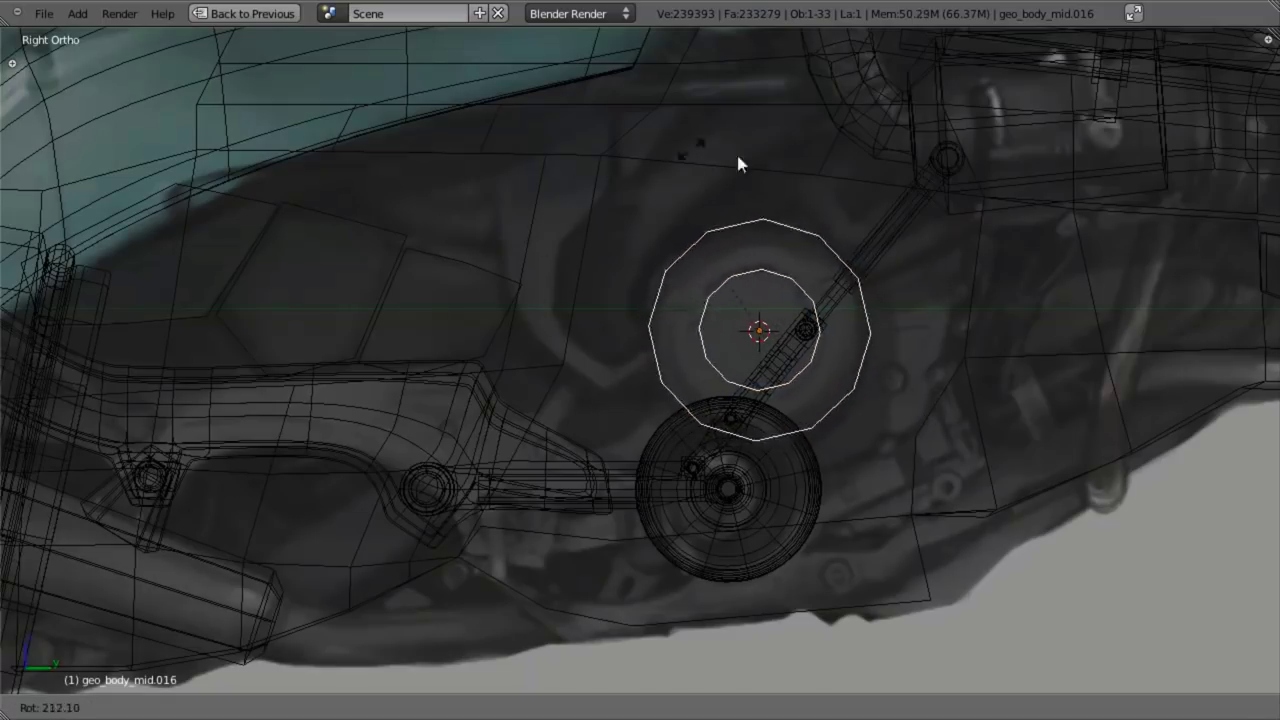
right_click(906, 430)
Step: Add a Subdivision Surface modifier to the round housing with View subdivisions 2 and Optimal Display enabled
scroll(900, 438, up, 3)
shift+middle_drag(829, 461, 646, 556)
scroll(712, 500, down, 2)
key(Tab)
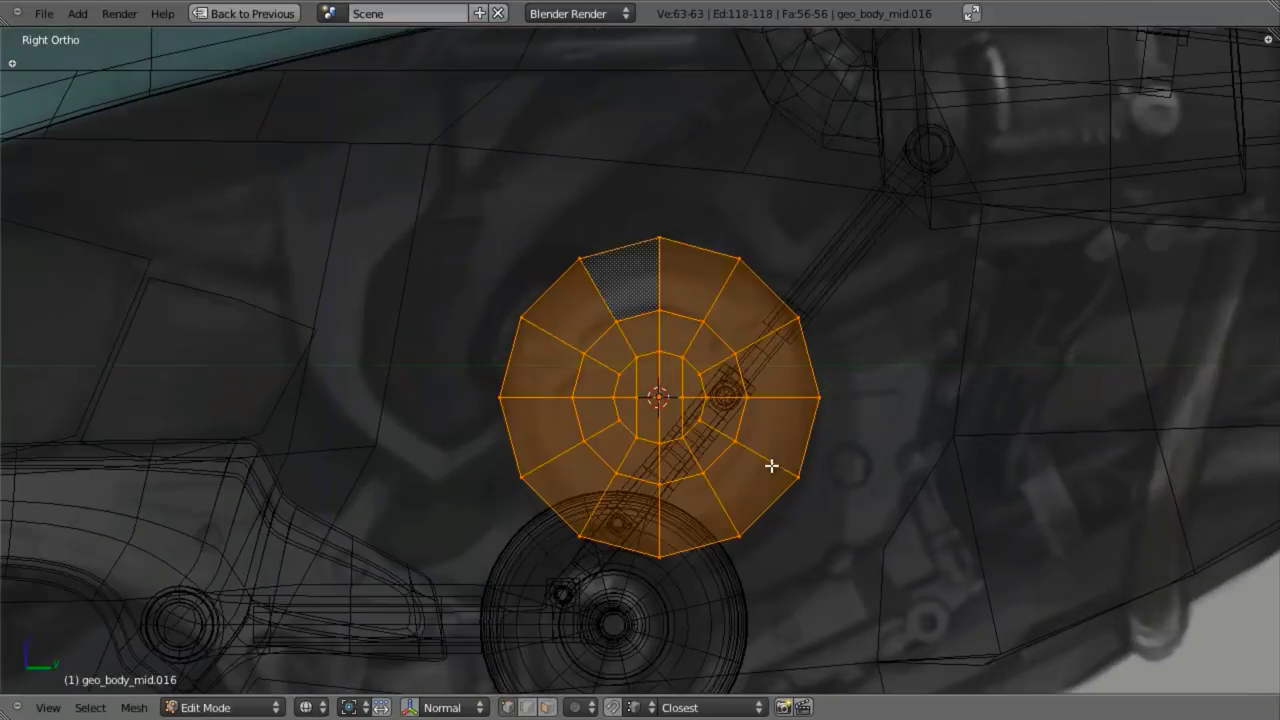
scroll(690, 434, up, 3)
key(ctrl+Up)
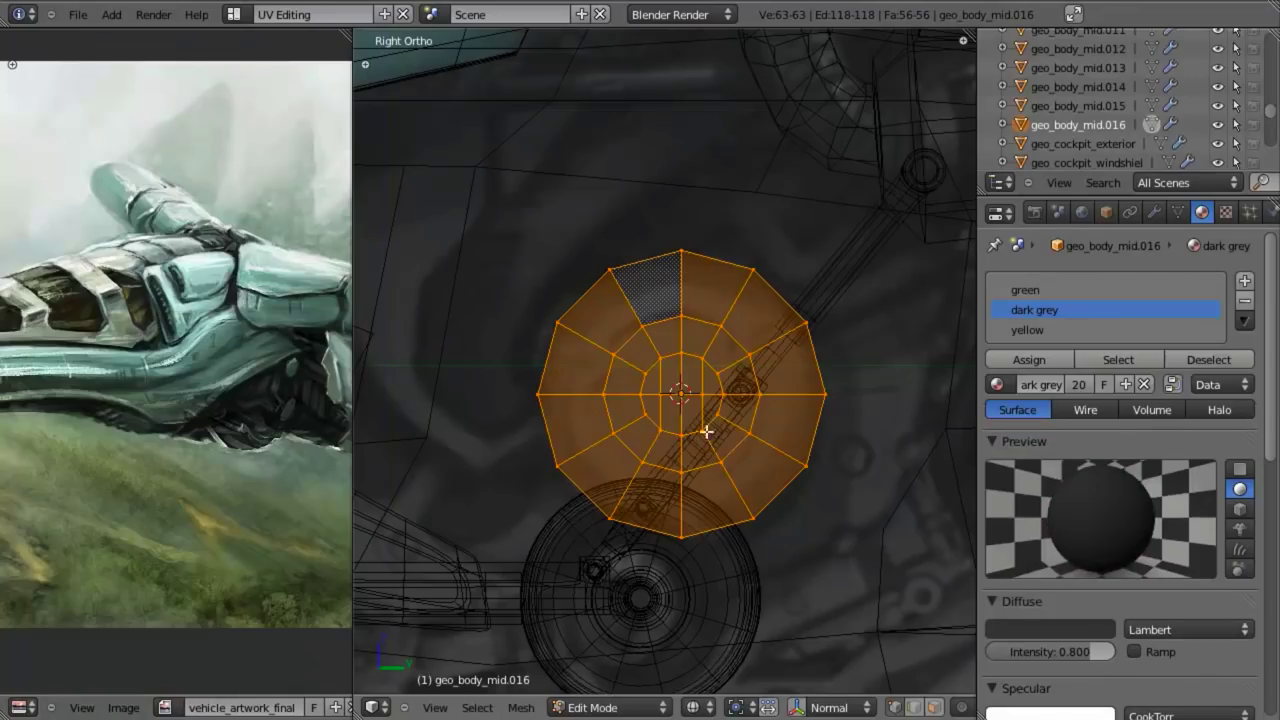
click(1154, 212)
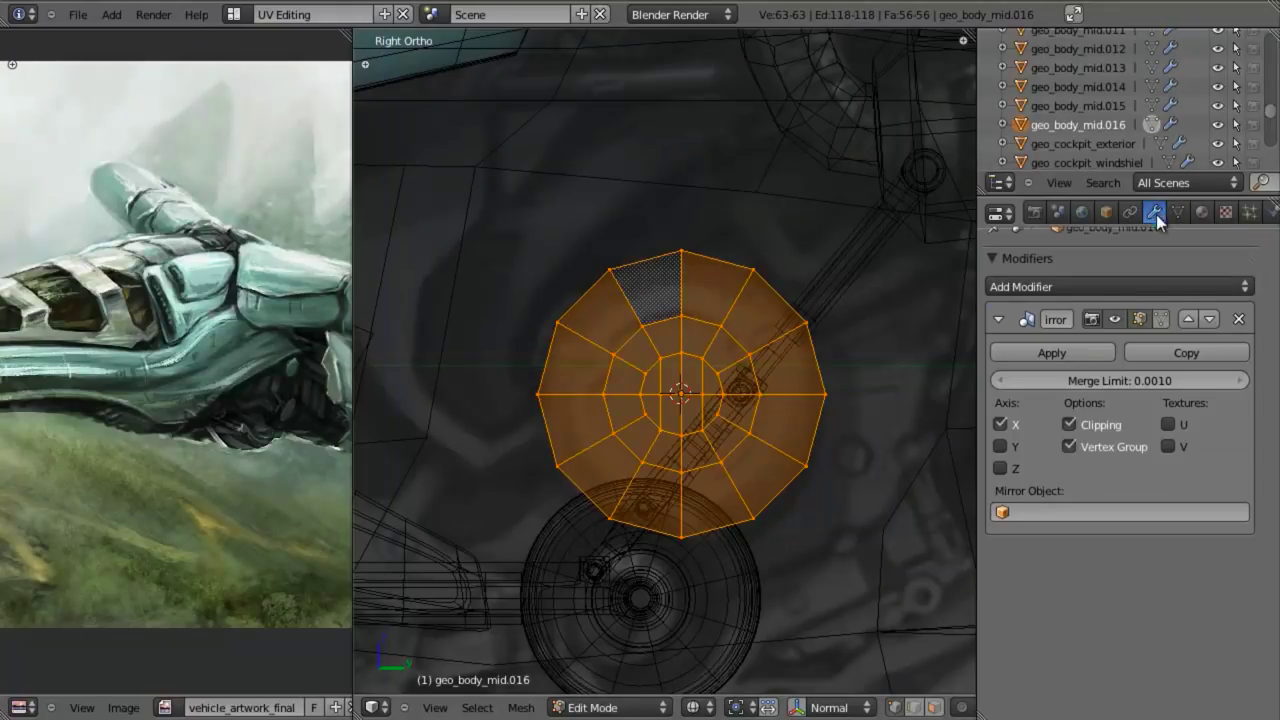
click(1090, 304)
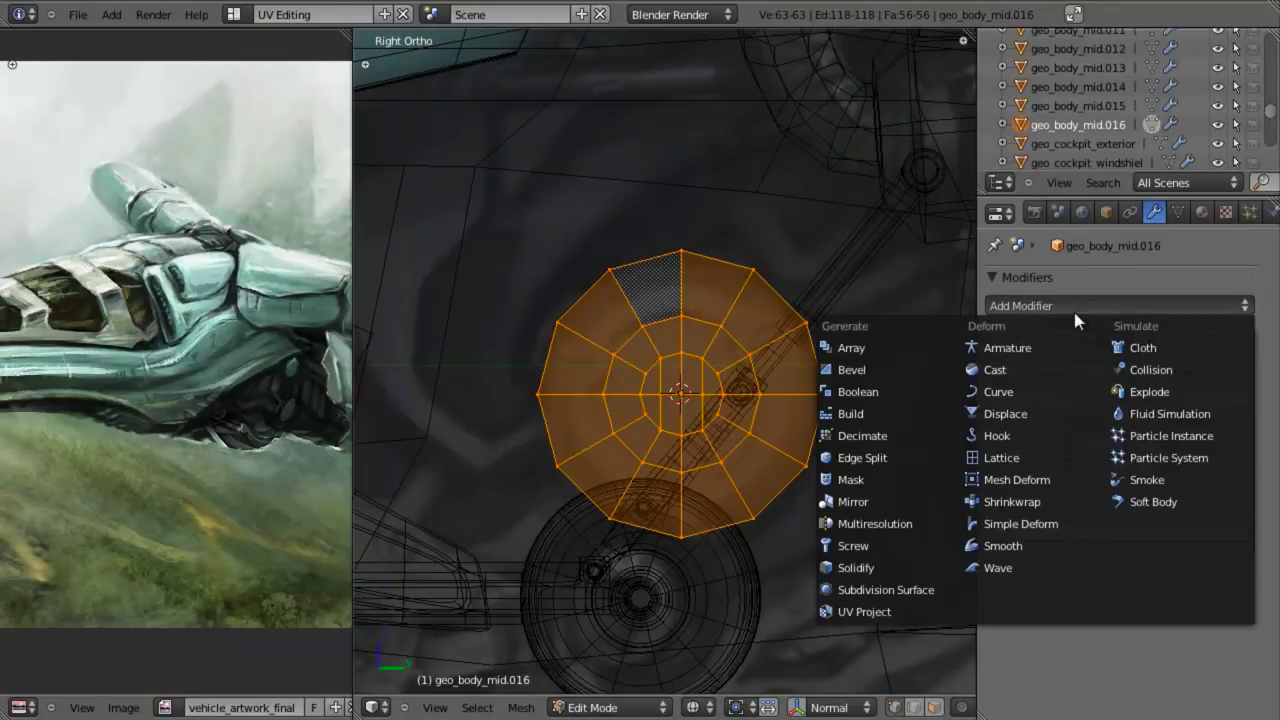
click(918, 589)
scroll(1103, 580, down, 1)
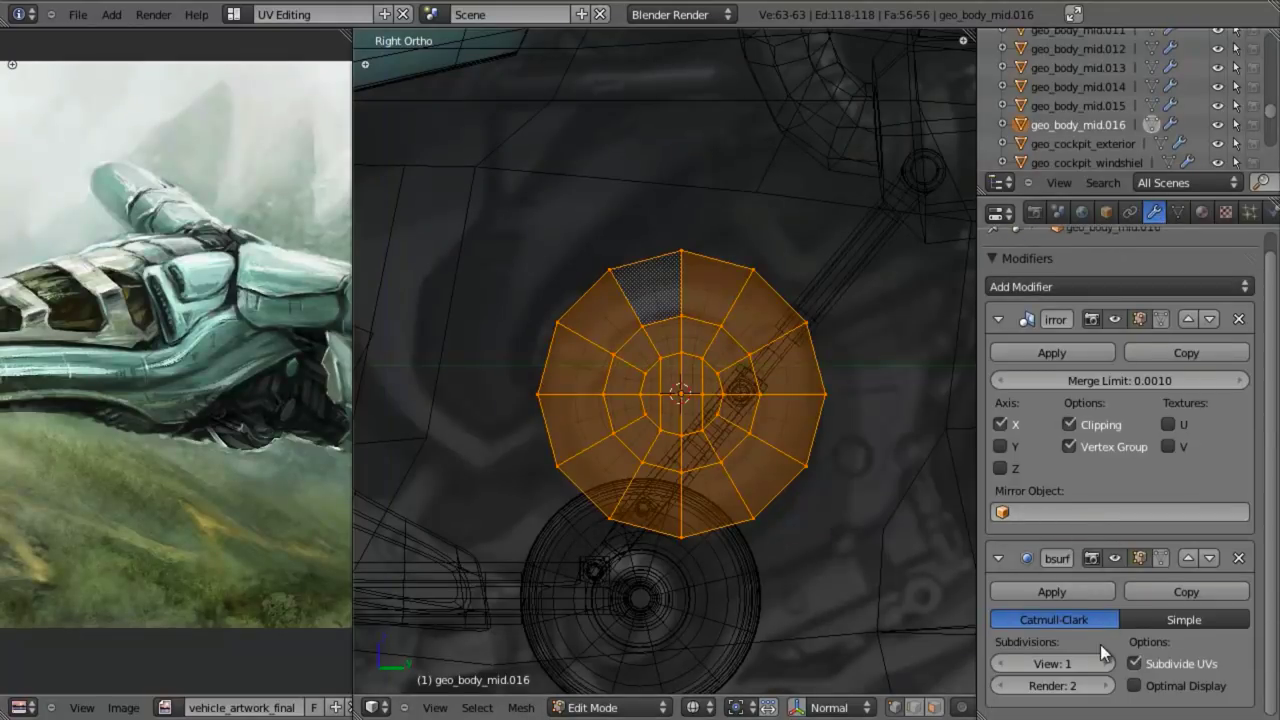
scroll(714, 506, down, 4)
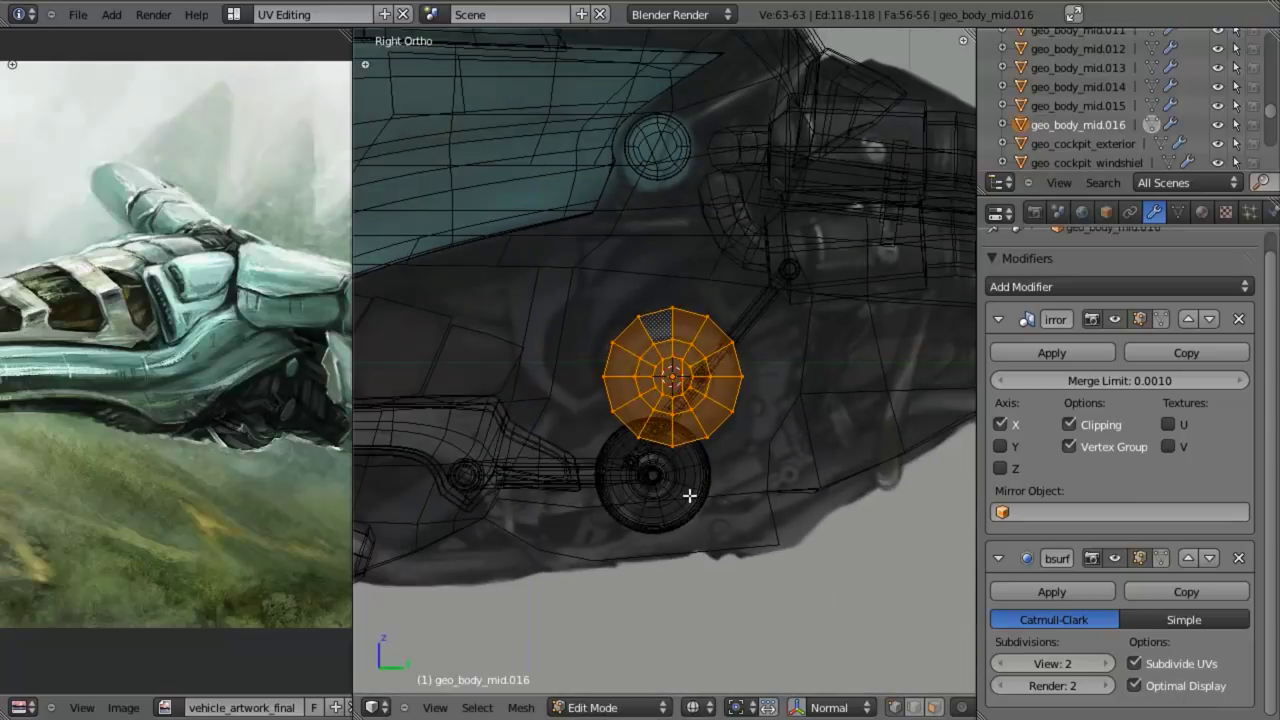
Step: Apply smooth shading to all faces of the round housing
middle_drag(689, 497, 691, 437)
key(w)
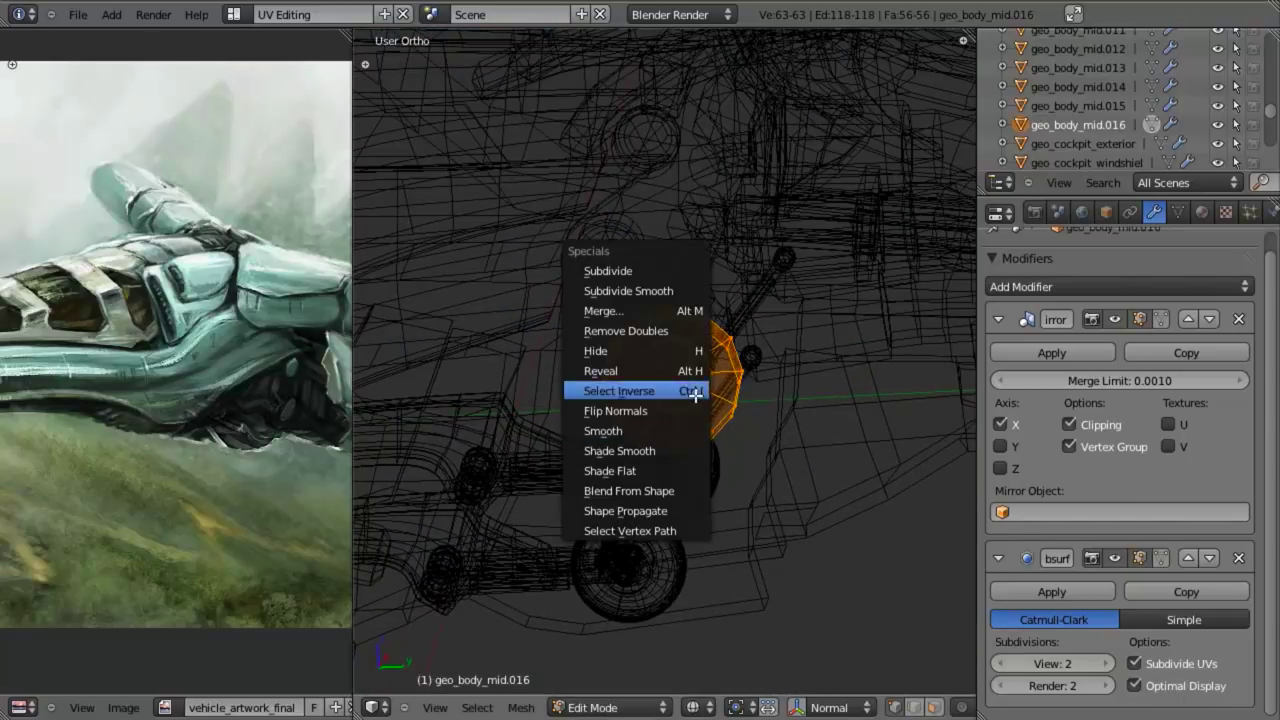
click(620, 452)
key(z)
middle_drag(618, 460, 629, 374)
scroll(640, 374, up, 5)
key(z)
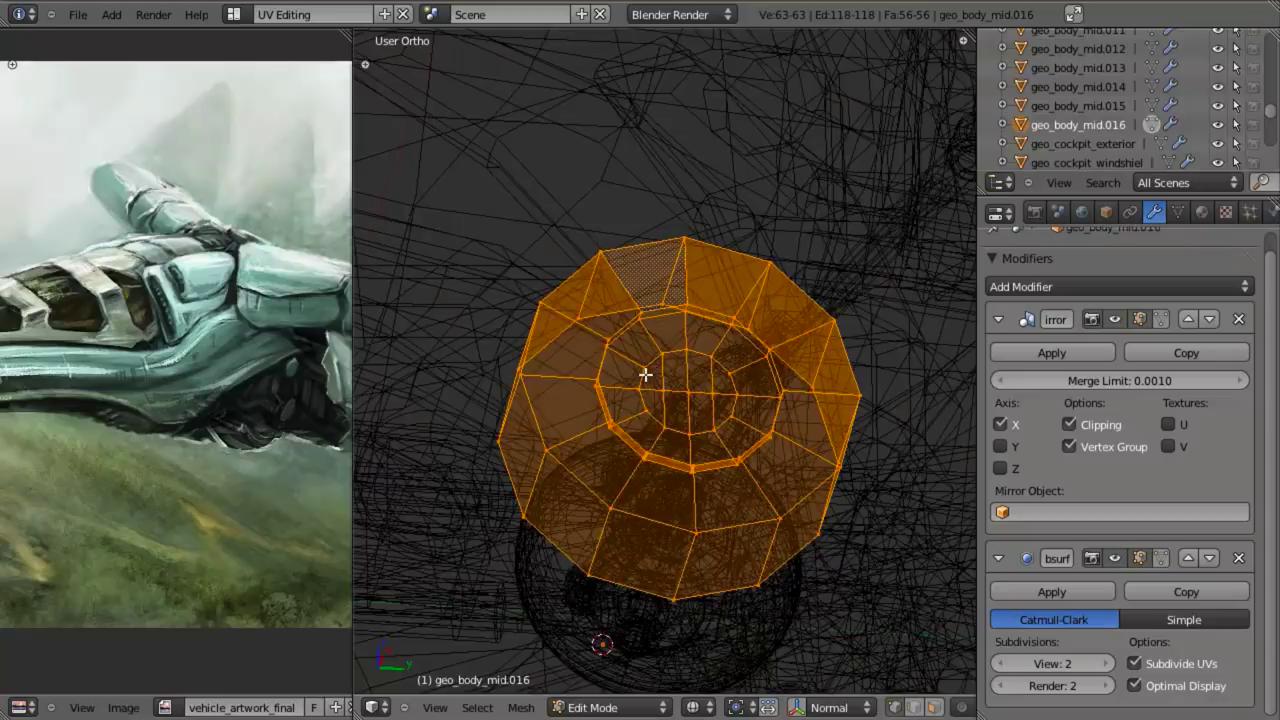
Step: Add an edge loop on the round housing's front face and slide it close to the outer rim
key(KP_3)
shift+middle_drag(629, 536, 742, 338)
key(z)
key(a)
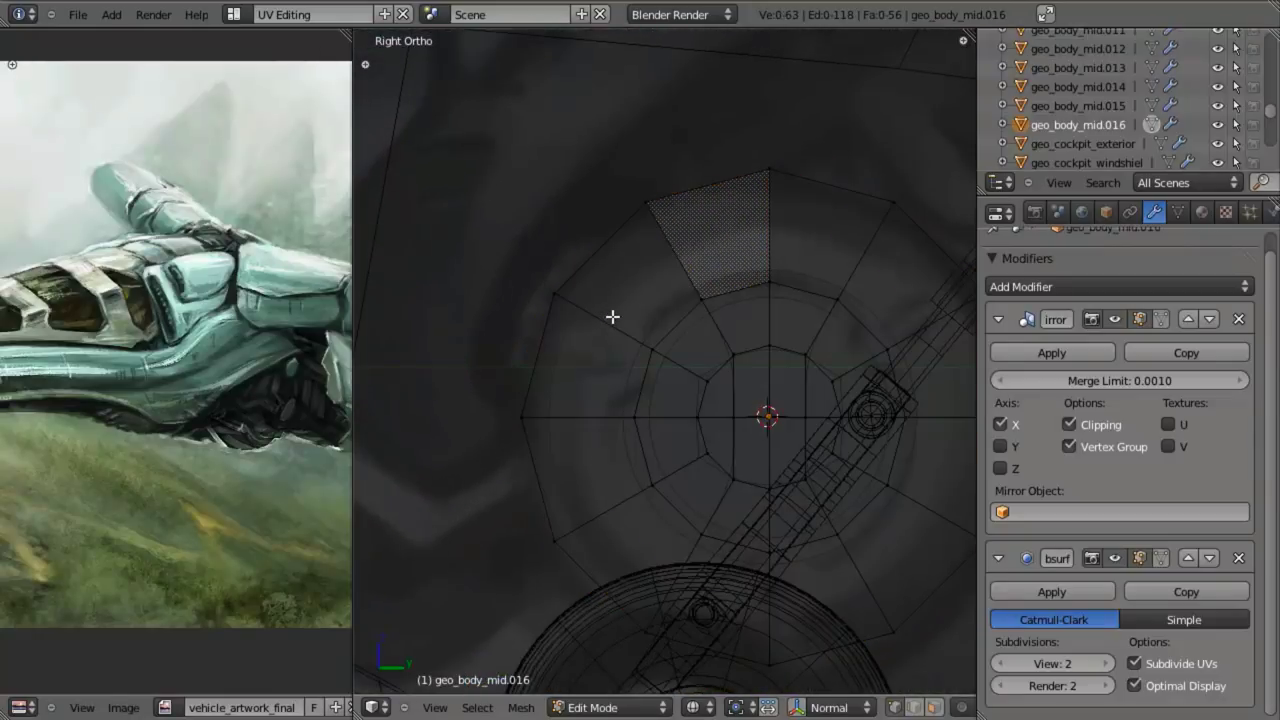
key(ctrl+r)
click(600, 310)
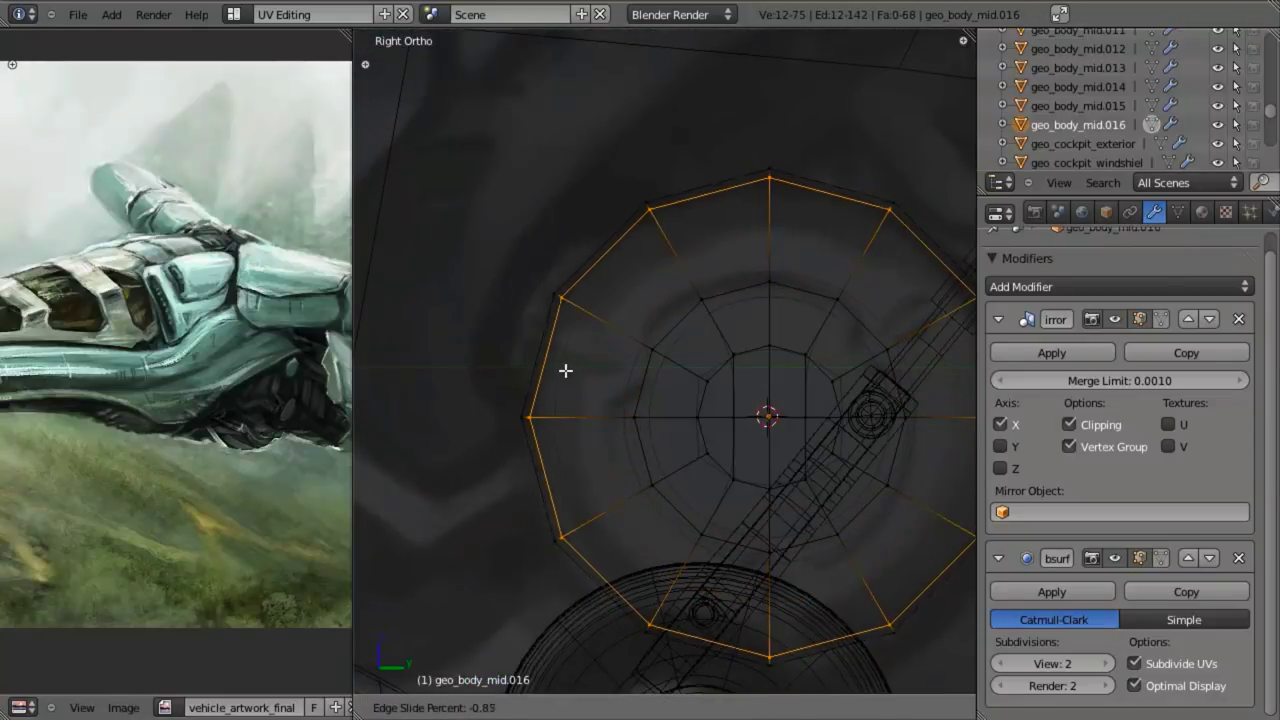
click(564, 373)
Step: Add a second edge loop on the housing's front face and slide it inward to just outside the inner ring
key(ctrl+r)
click(608, 332)
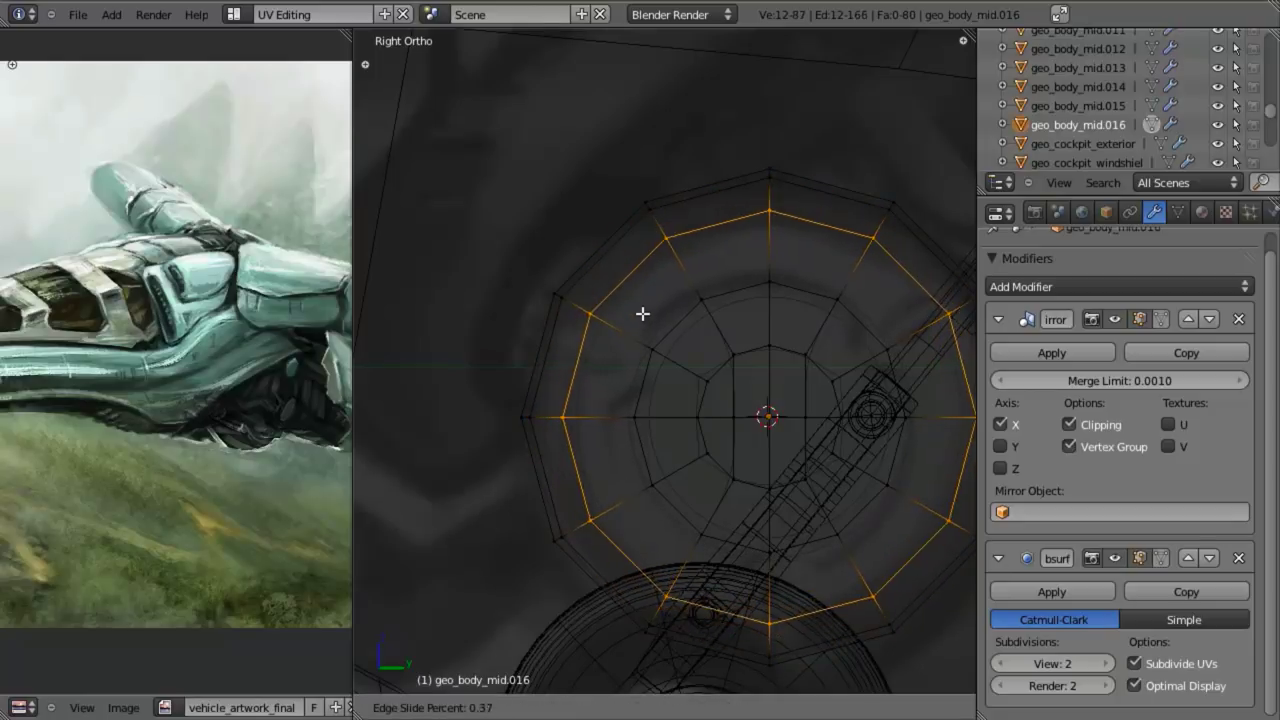
click(679, 292)
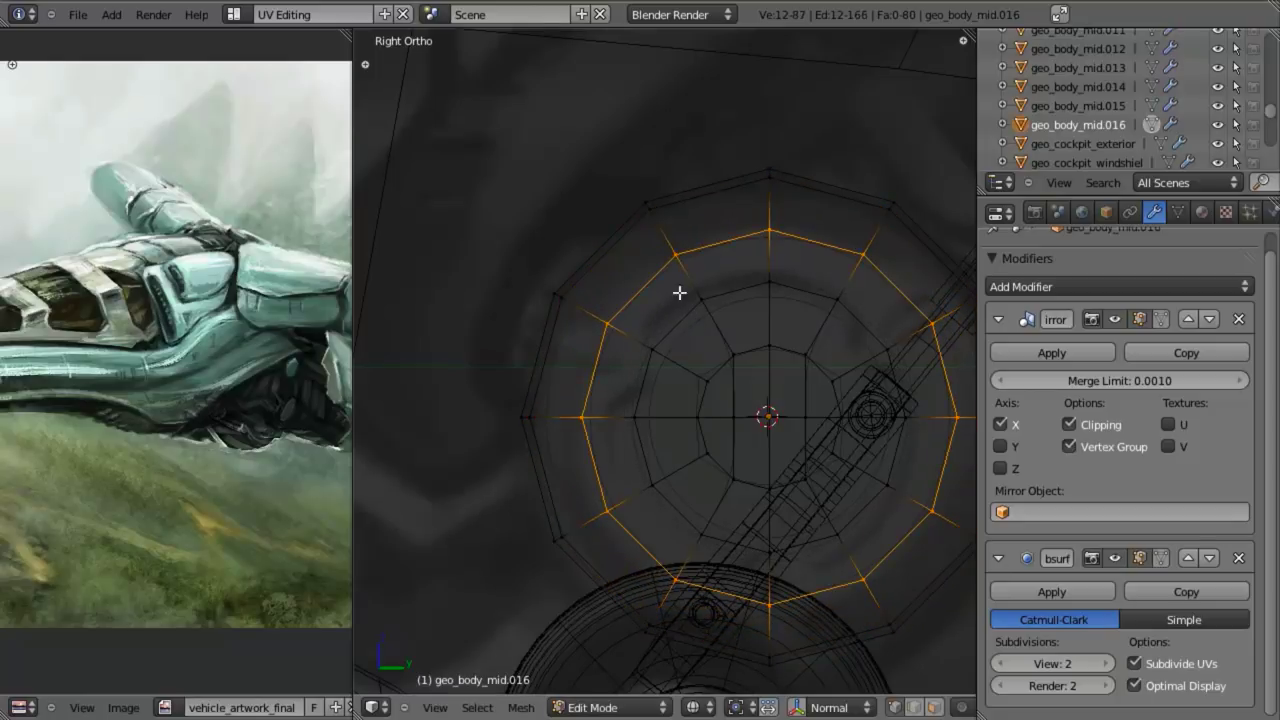
key(ctrl+e)
click(820, 246)
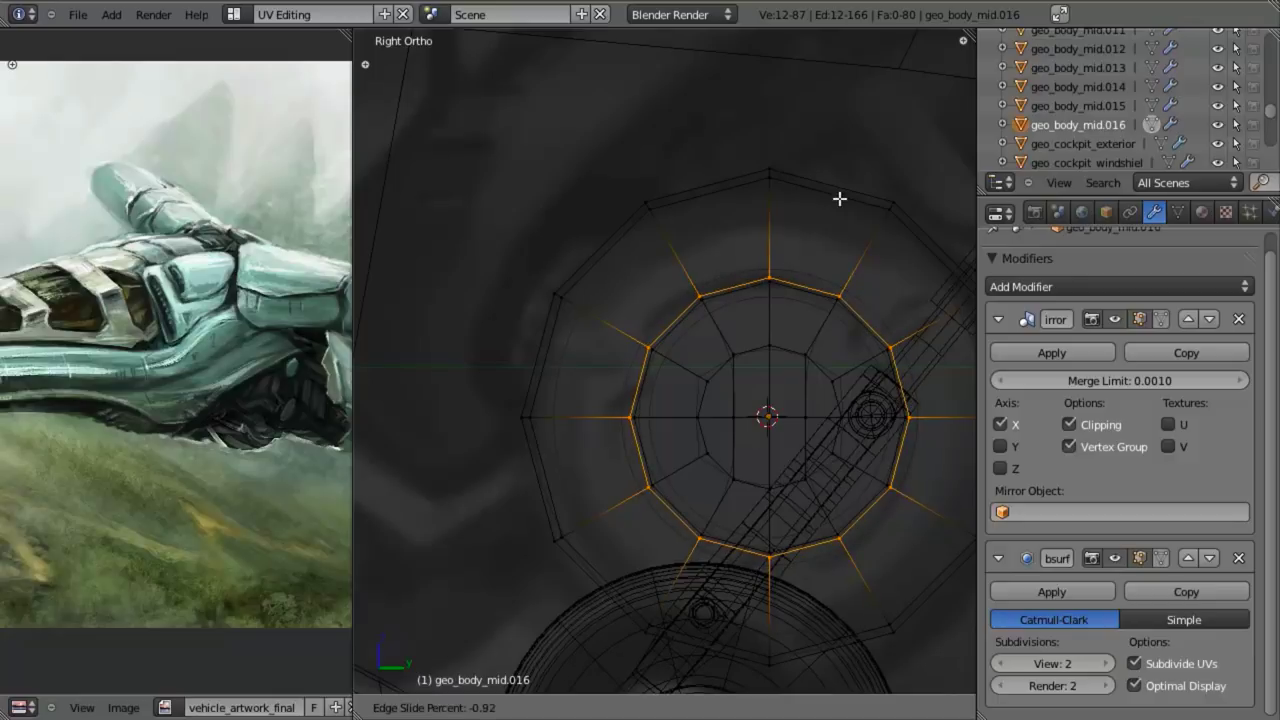
click(840, 203)
Step: Examine the housing's rim and inner ring in shaded display, and compare its edge loops with the side reference
key(z)
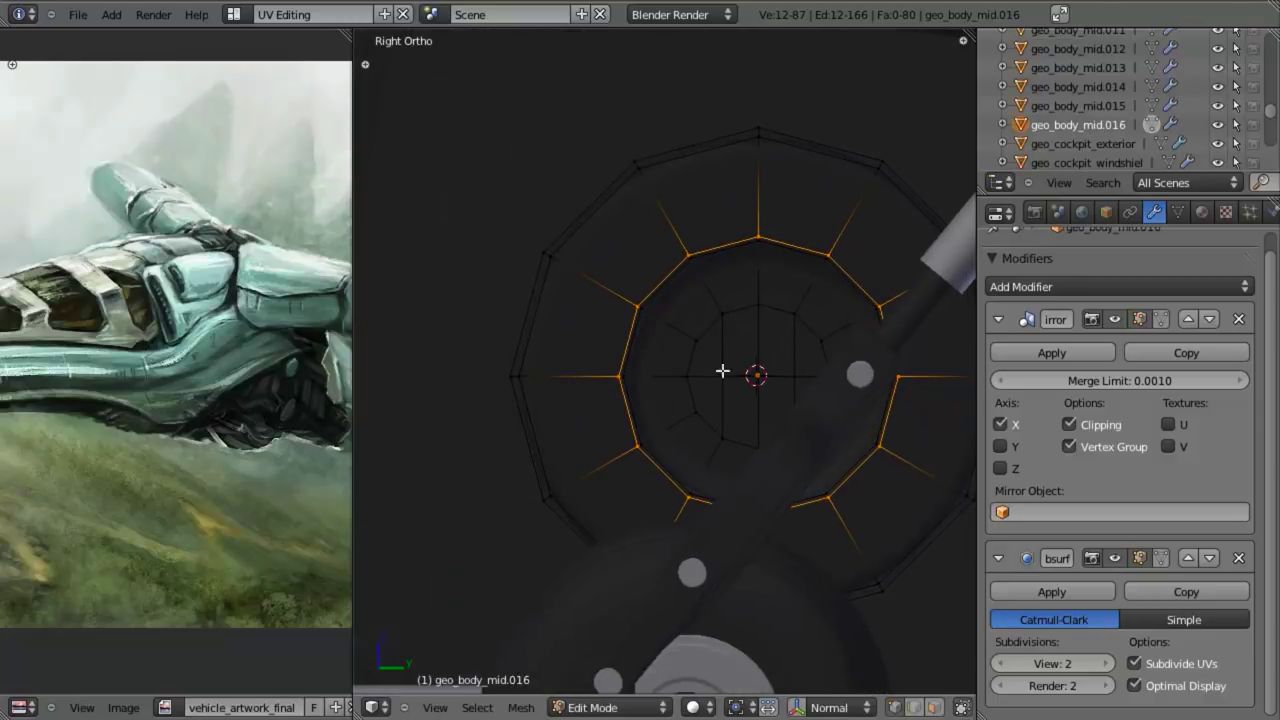
middle_drag(723, 371, 783, 360)
key(a)
key(z)
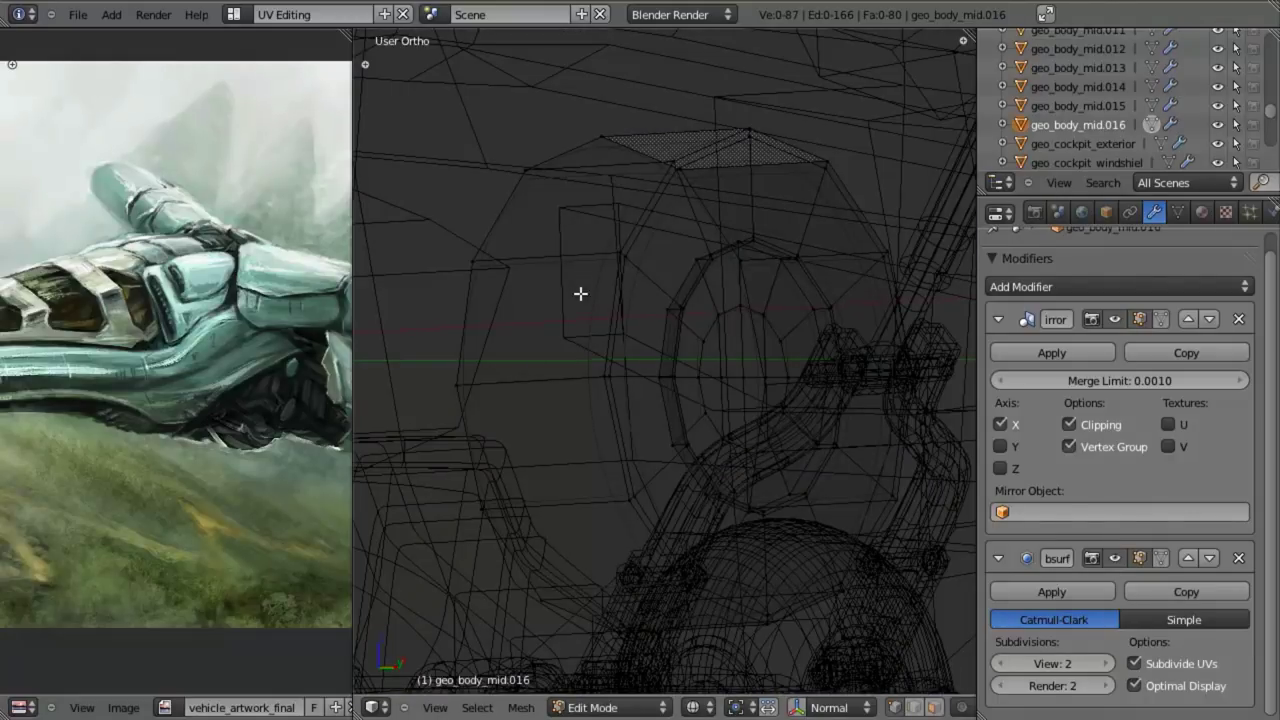
key(z)
mouse_move(608, 321)
middle_down()
mouse_move(637, 280)
mouse_move(646, 294)
middle_up()
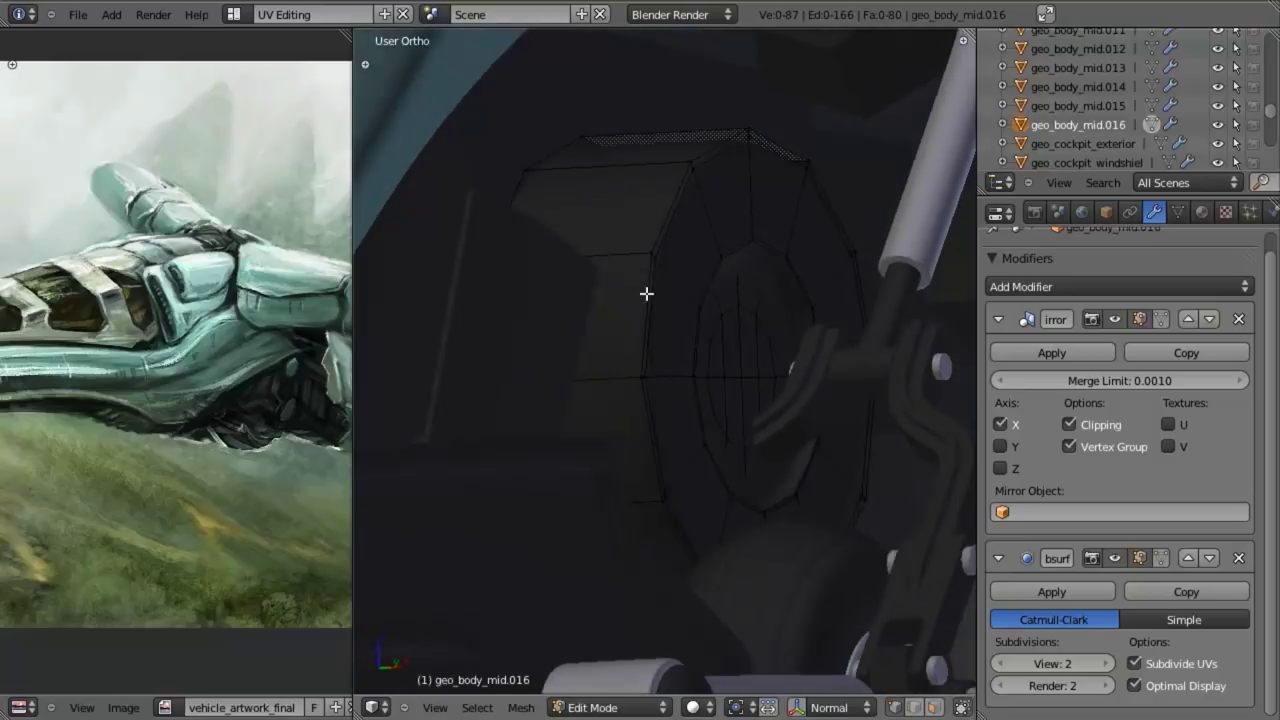
key(KP_3)
scroll(660, 390, down, 4)
key(z)
shift+middle_drag(622, 407, 758, 391)
scroll(722, 416, up, 4)
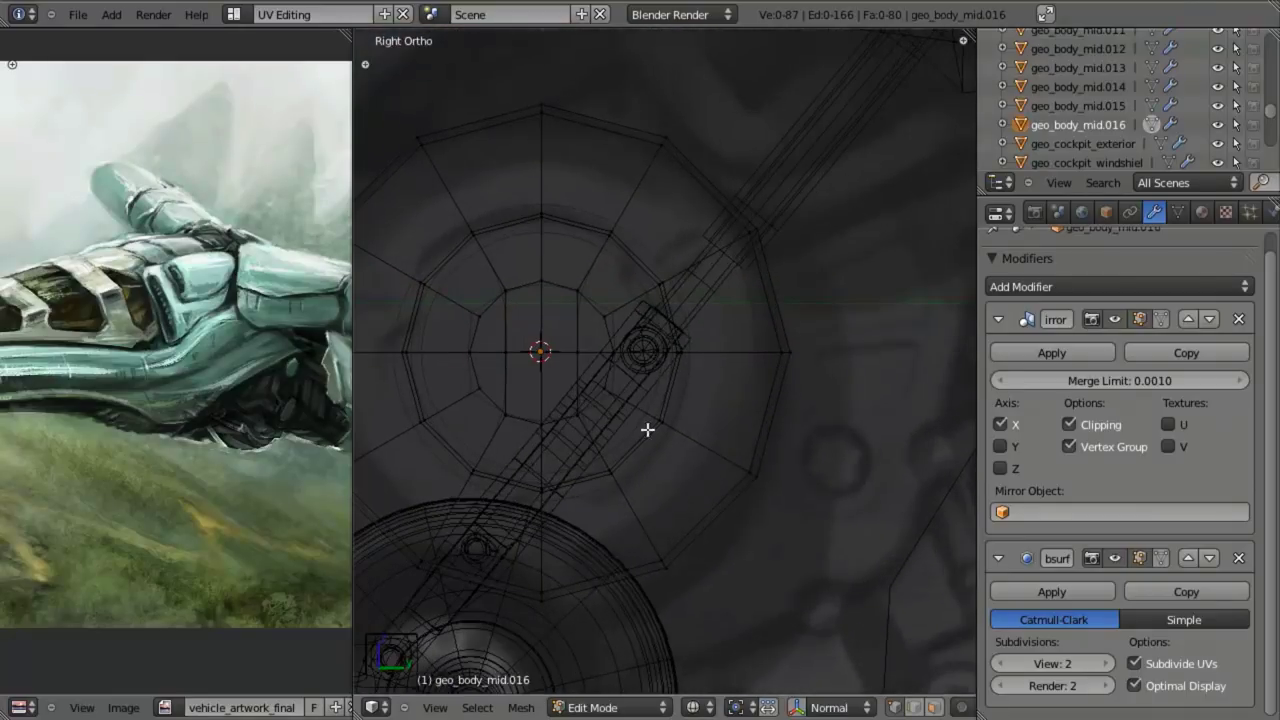
shift+middle_drag(647, 431, 764, 463)
scroll(764, 461, up, 2)
shift+middle_drag(573, 438, 671, 432)
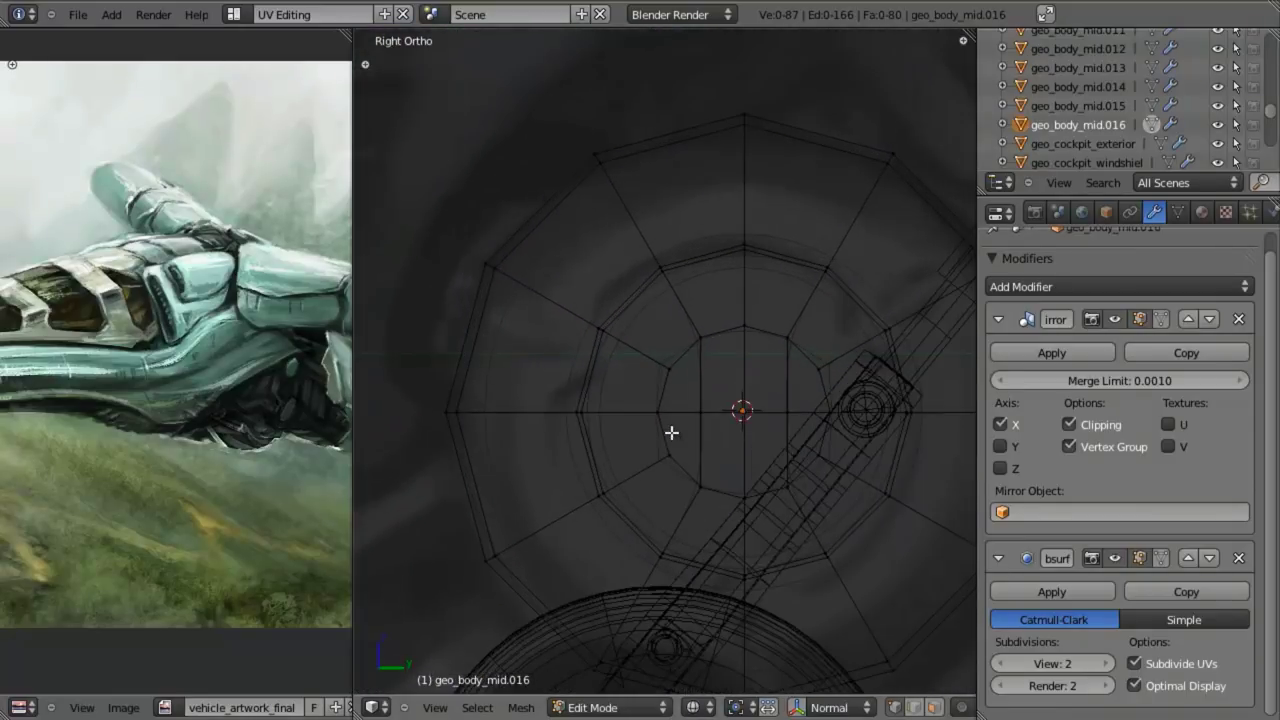
scroll(620, 424, up, 1)
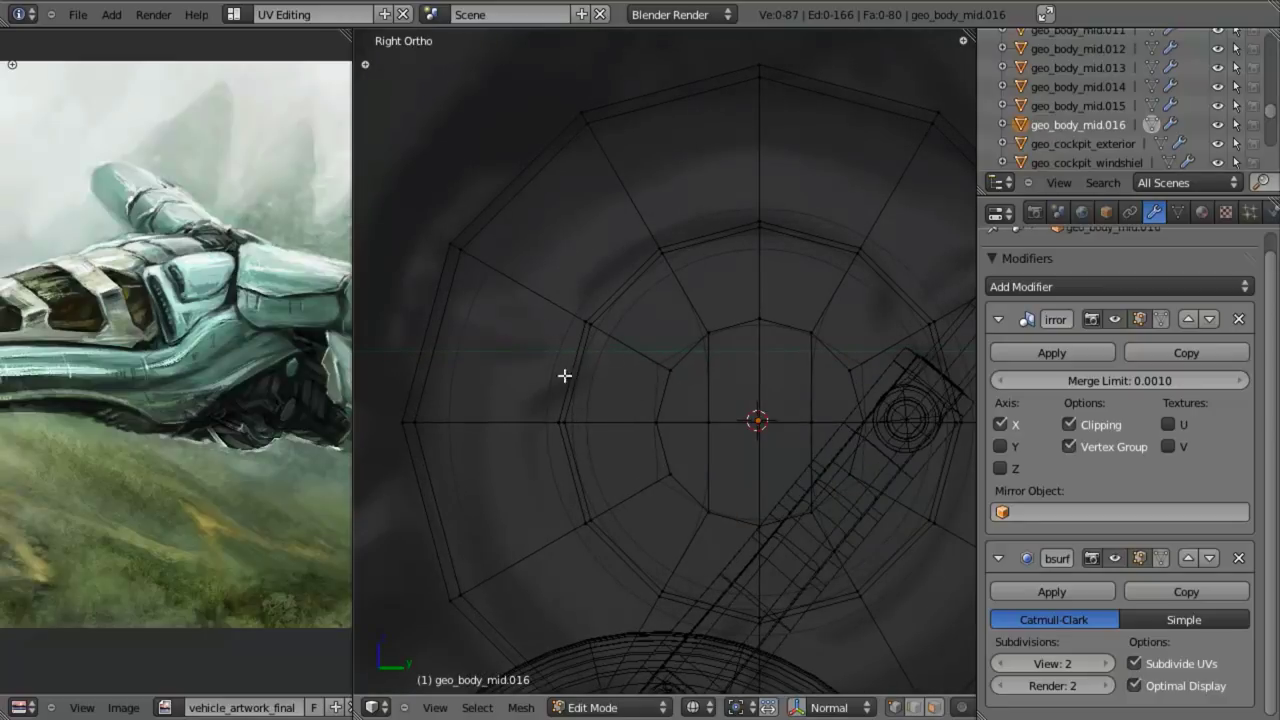
Step: Insert an edge loop across the round housing just above its horizontal centre line, midway between the neighbouring edges
scroll(581, 382, down, 1)
key(z)
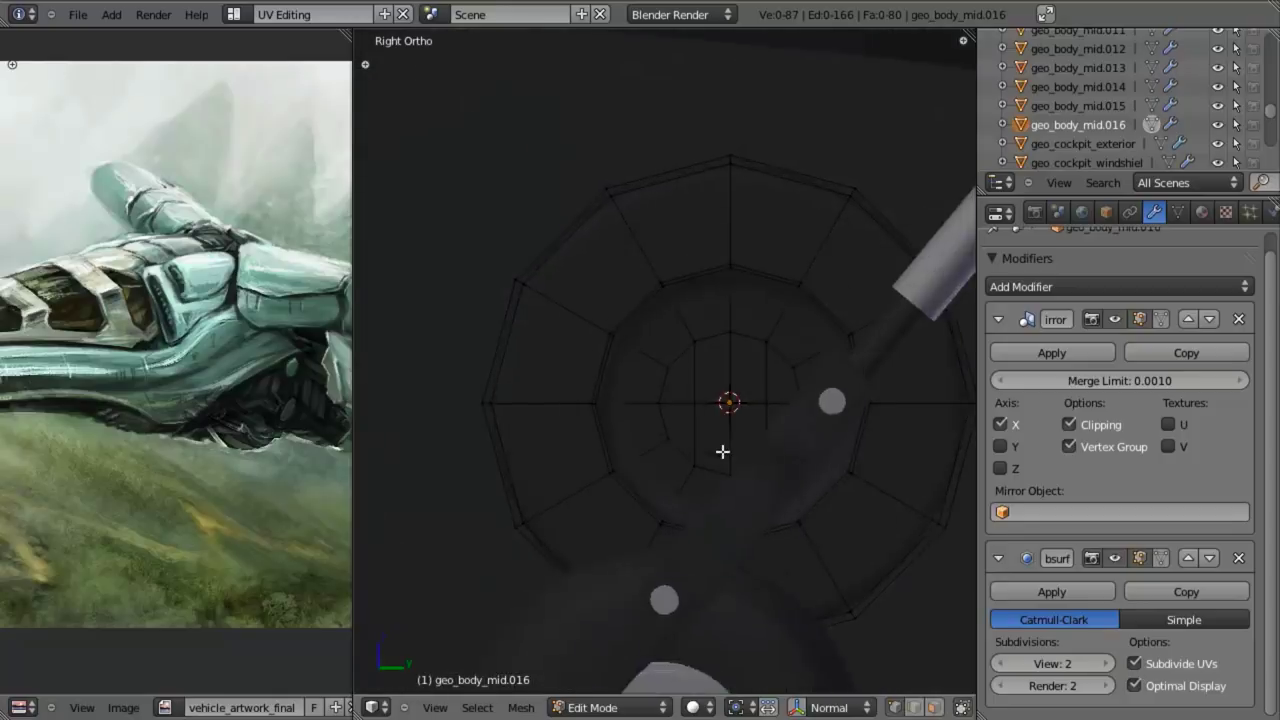
key(ctrl+r)
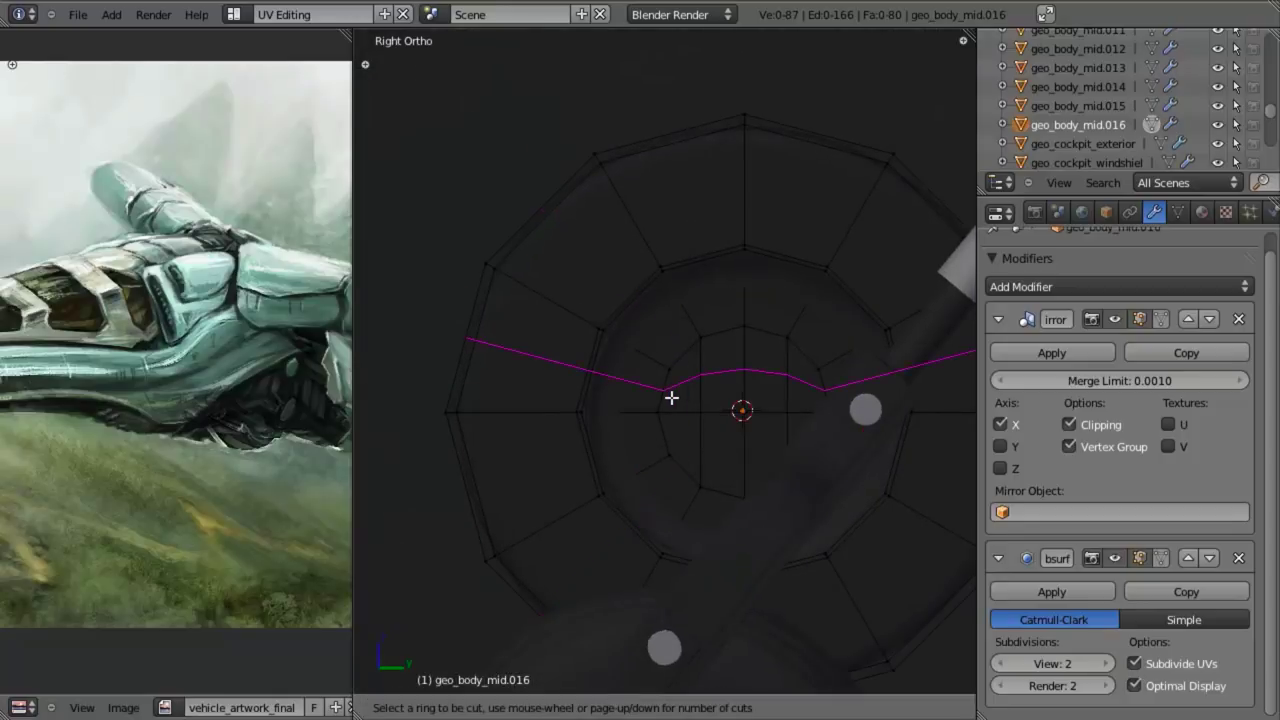
click(668, 396)
right_click(668, 396)
key(z)
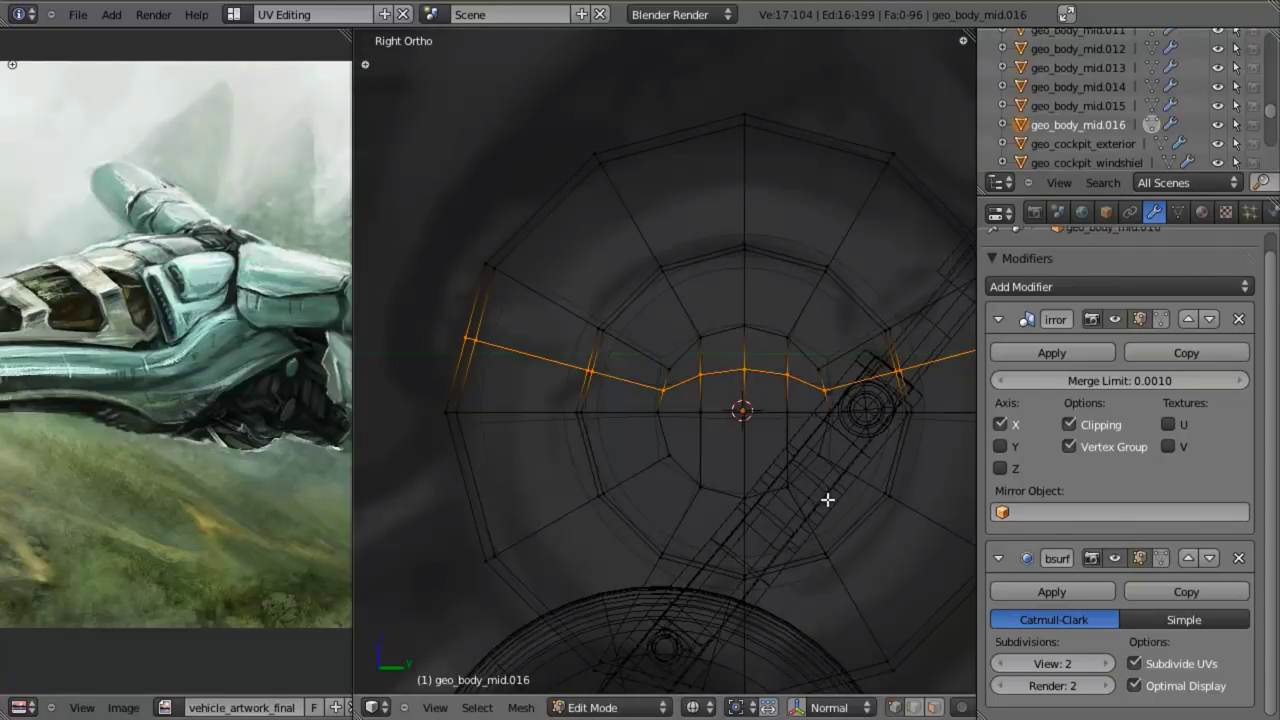
Step: Scale the new edge loop along Y by about 1.02 so its ends follow the housing's round outline
key(s)
key(x)
key(Escape)
key(s)
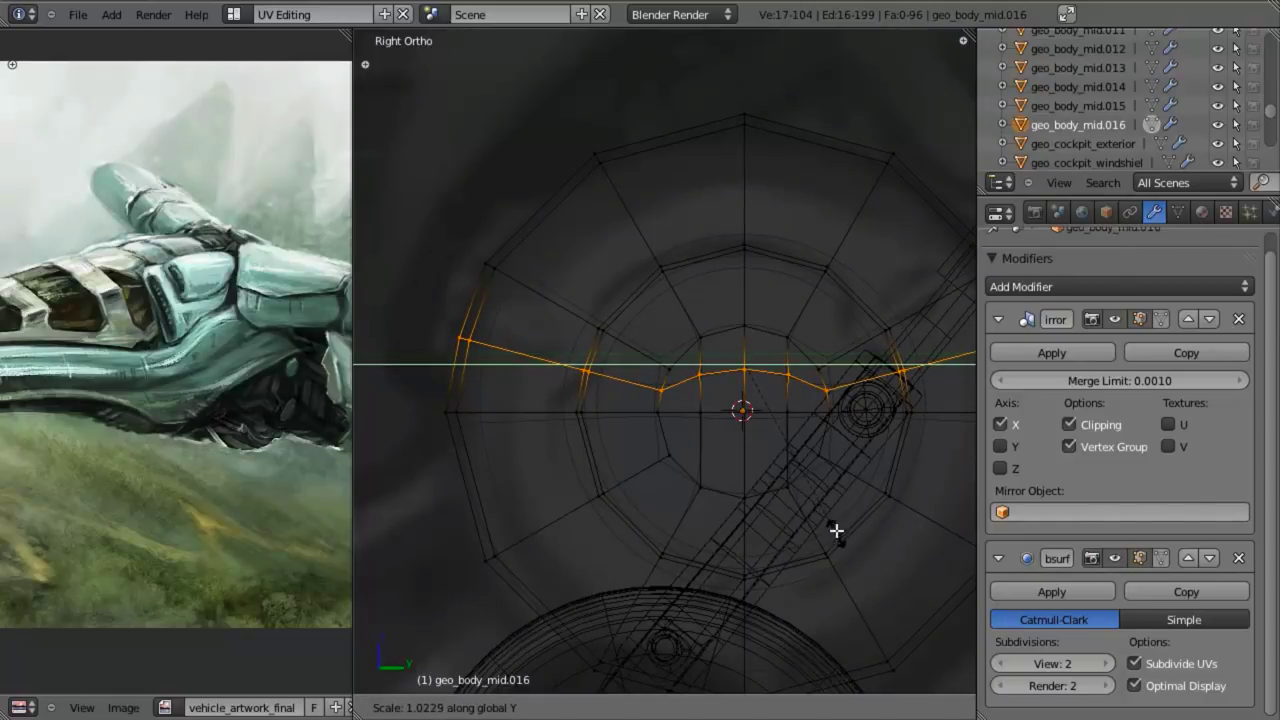
click(836, 531)
key(Tab)
scroll(813, 523, down, 4)
key(z)
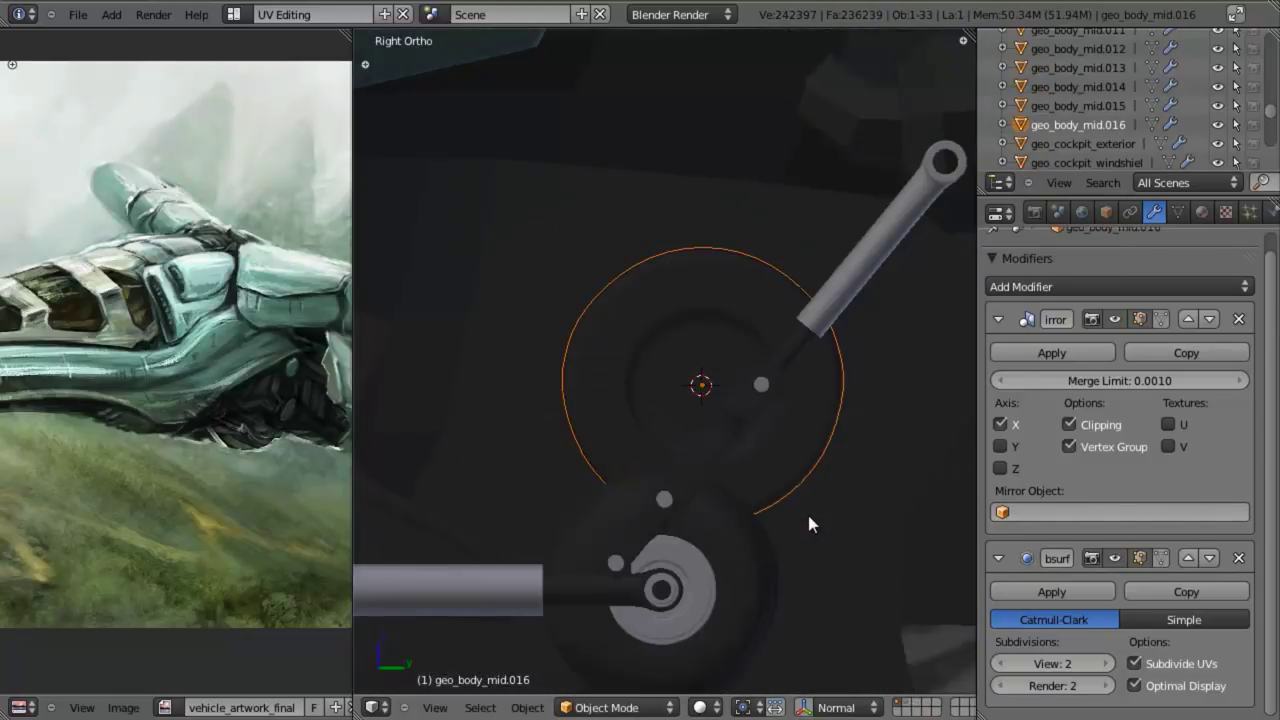
Step: Widen the edge loop slightly more, scaling along Y by about 1.007, and check the rim in shaded display
scroll(809, 524, up, 3)
key(Tab)
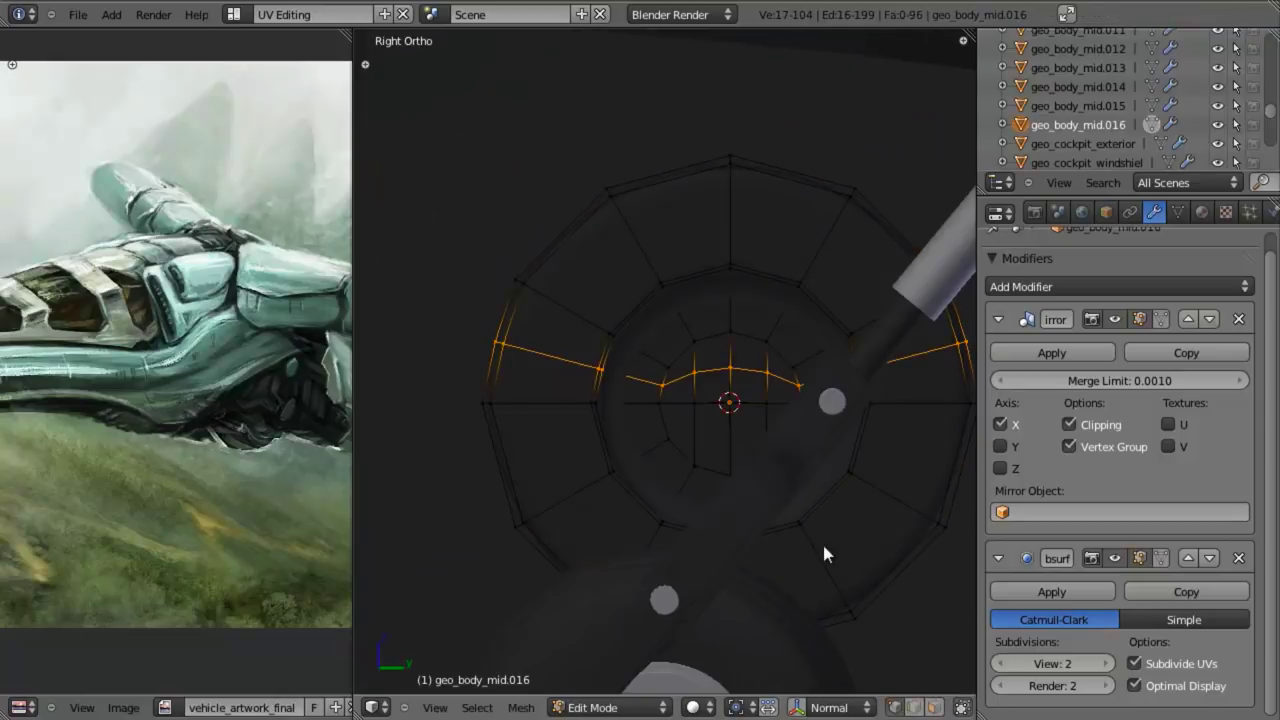
key(Tab)
scroll(790, 530, up, 2)
key(z)
key(z)
key(Tab)
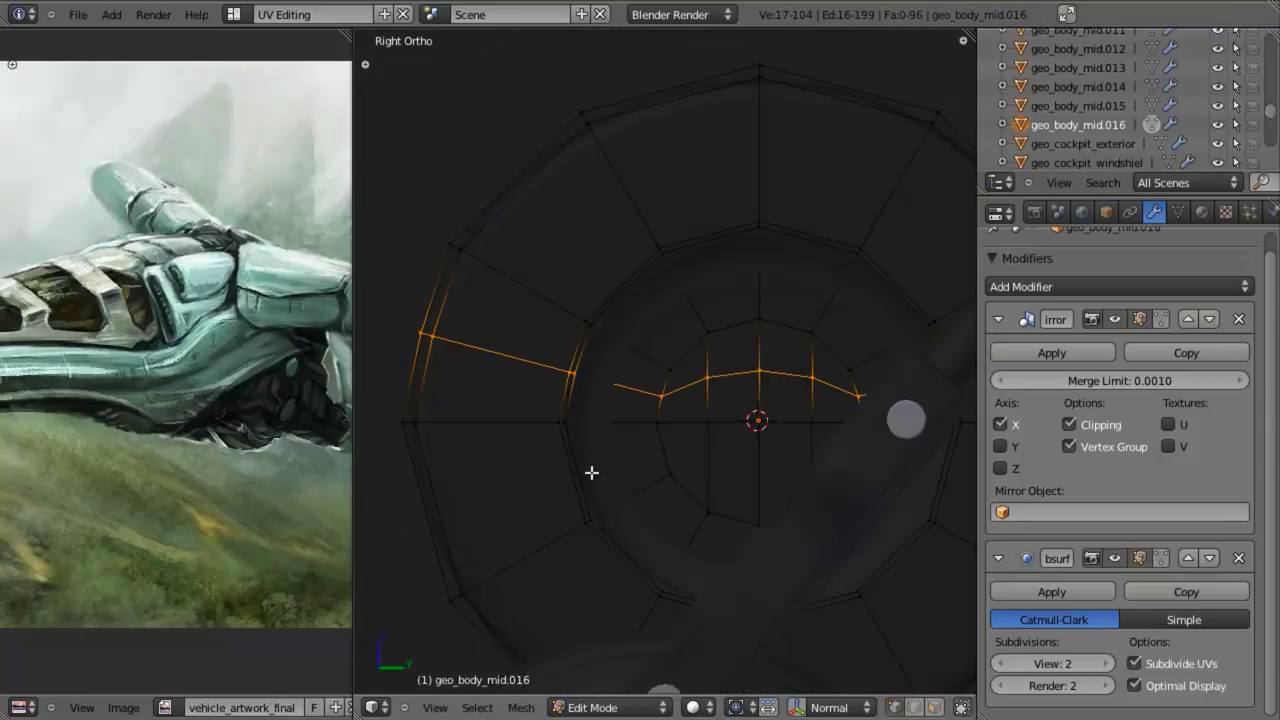
key(s)
key(y)
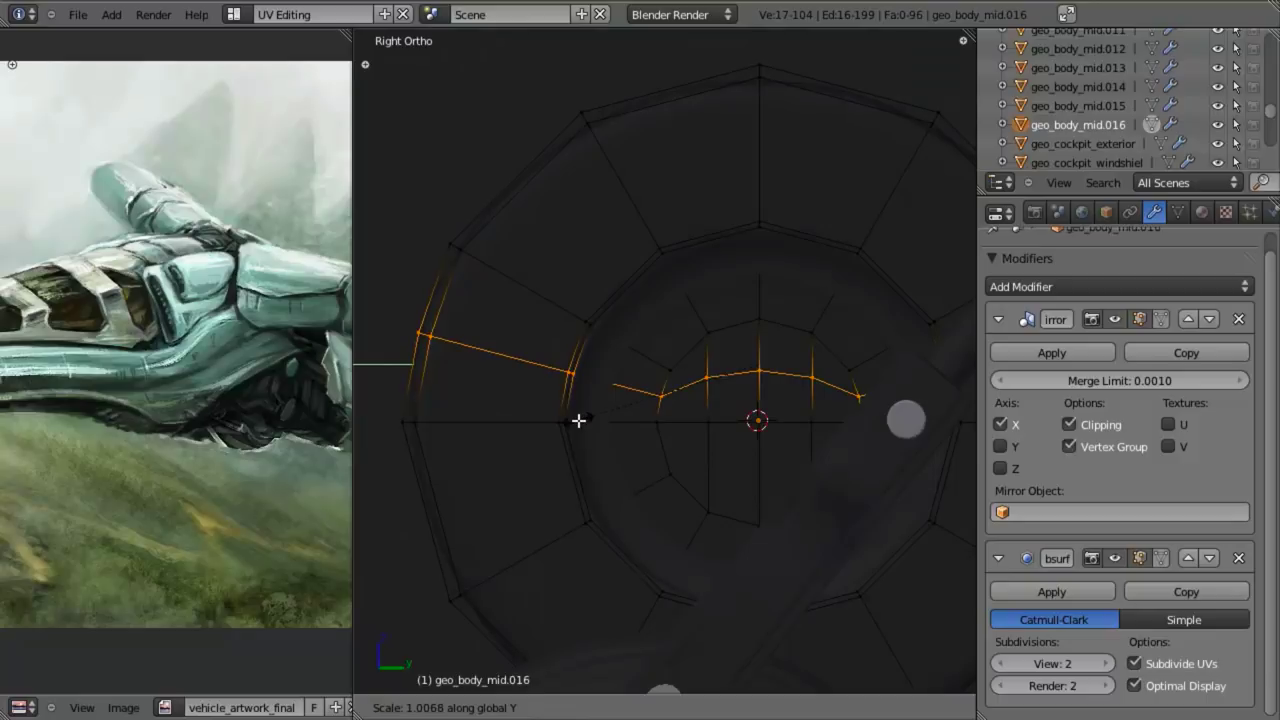
click(577, 421)
key(Tab)
key(a)
scroll(640, 405, down, 6)
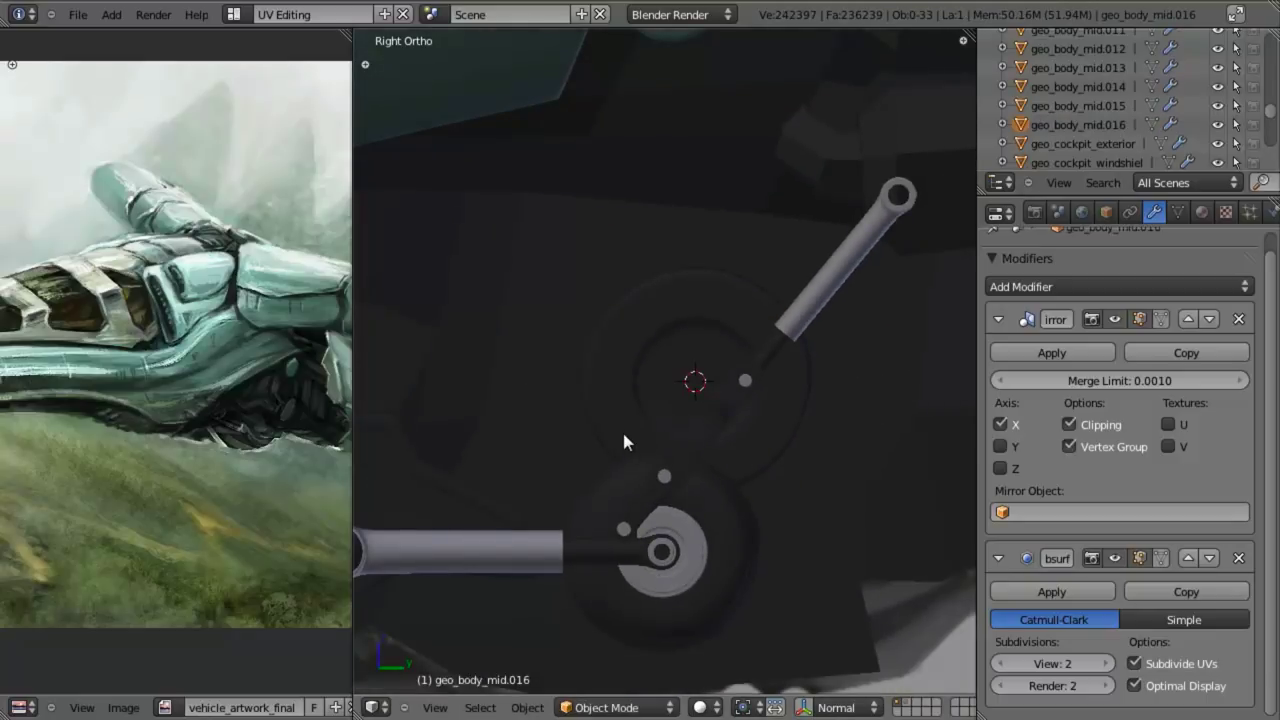
middle_drag(688, 460, 674, 423)
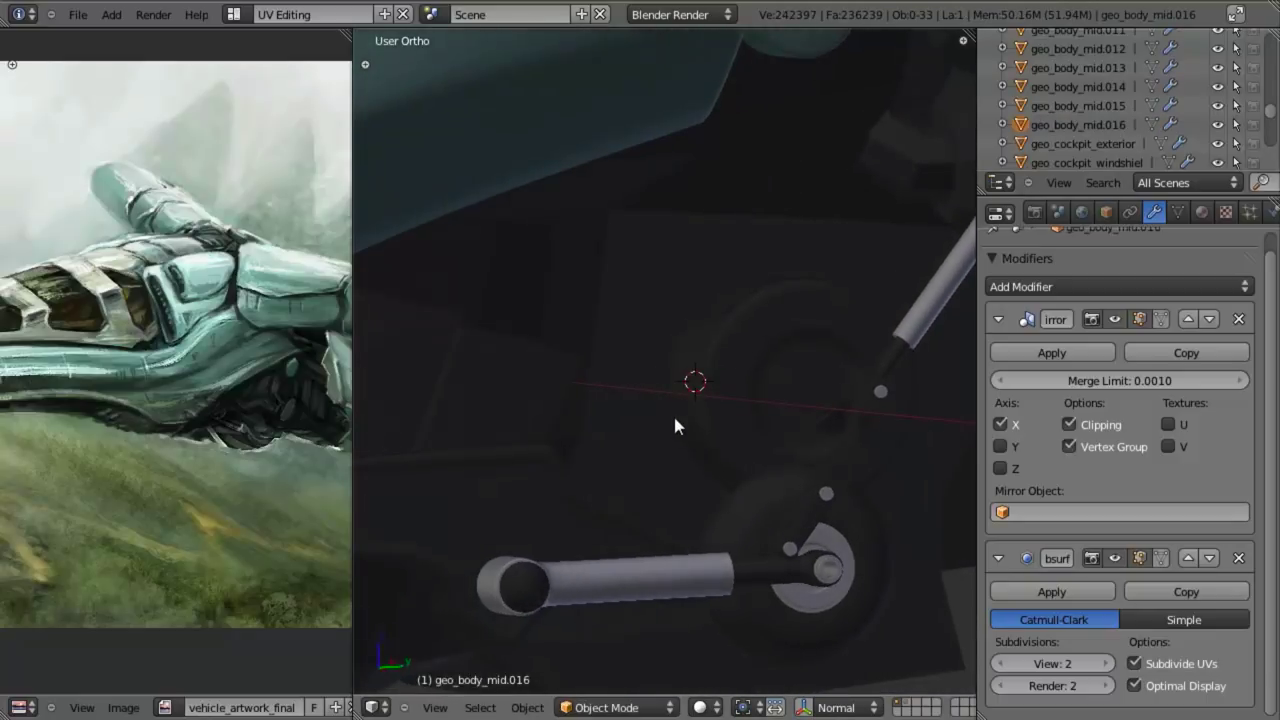
key(KP_3)
key(Tab)
key(s)
key(y)
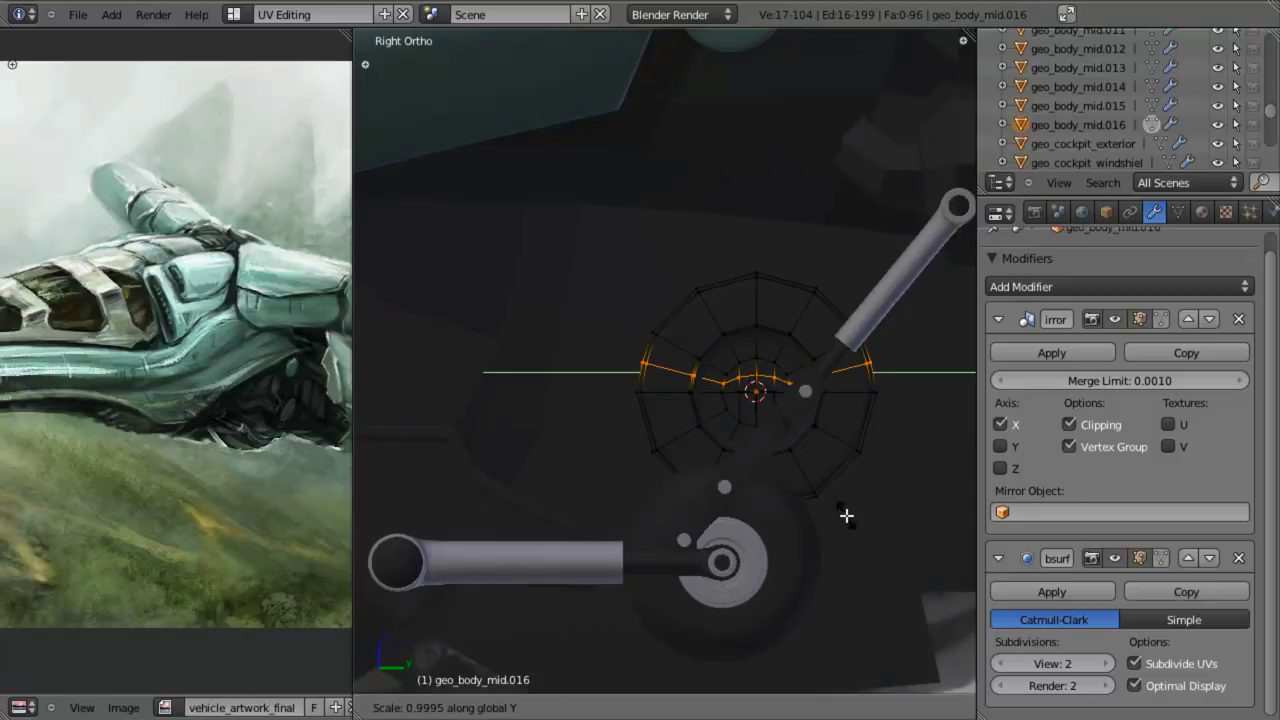
key(Escape)
key(Tab)
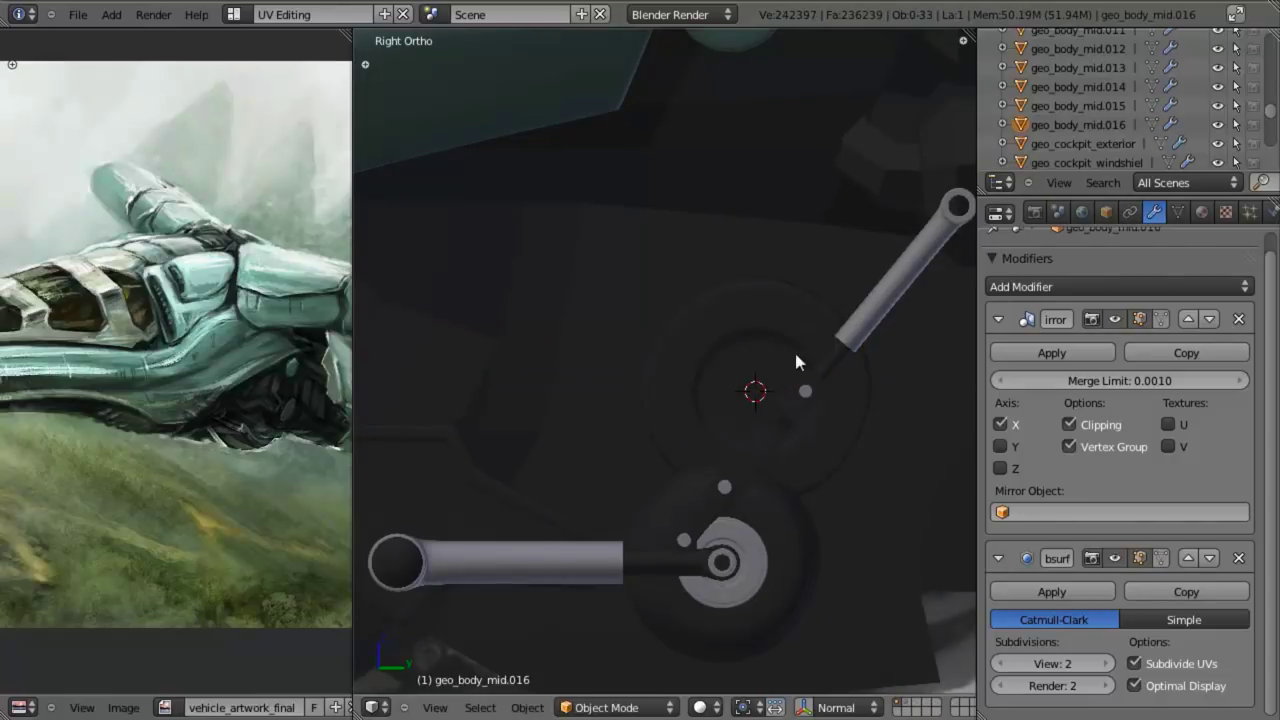
Step: Scale the inner ring's vertices on the new edge loop inward along Y on both sides, forming notches in the ring
shift+middle_drag(776, 392, 690, 400)
scroll(638, 392, up, 3)
key(Tab)
scroll(690, 400, up, 3)
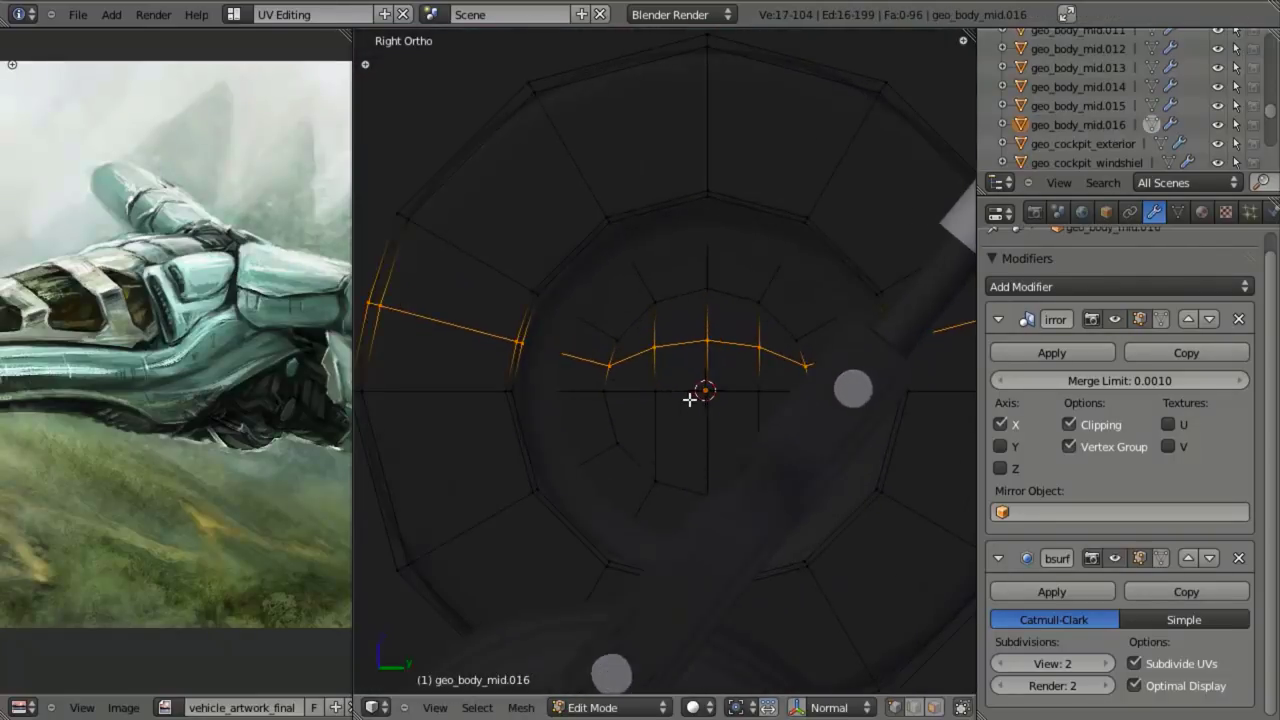
scroll(457, 366, up, 2)
scroll(620, 409, up, 3)
key(a)
key(b)
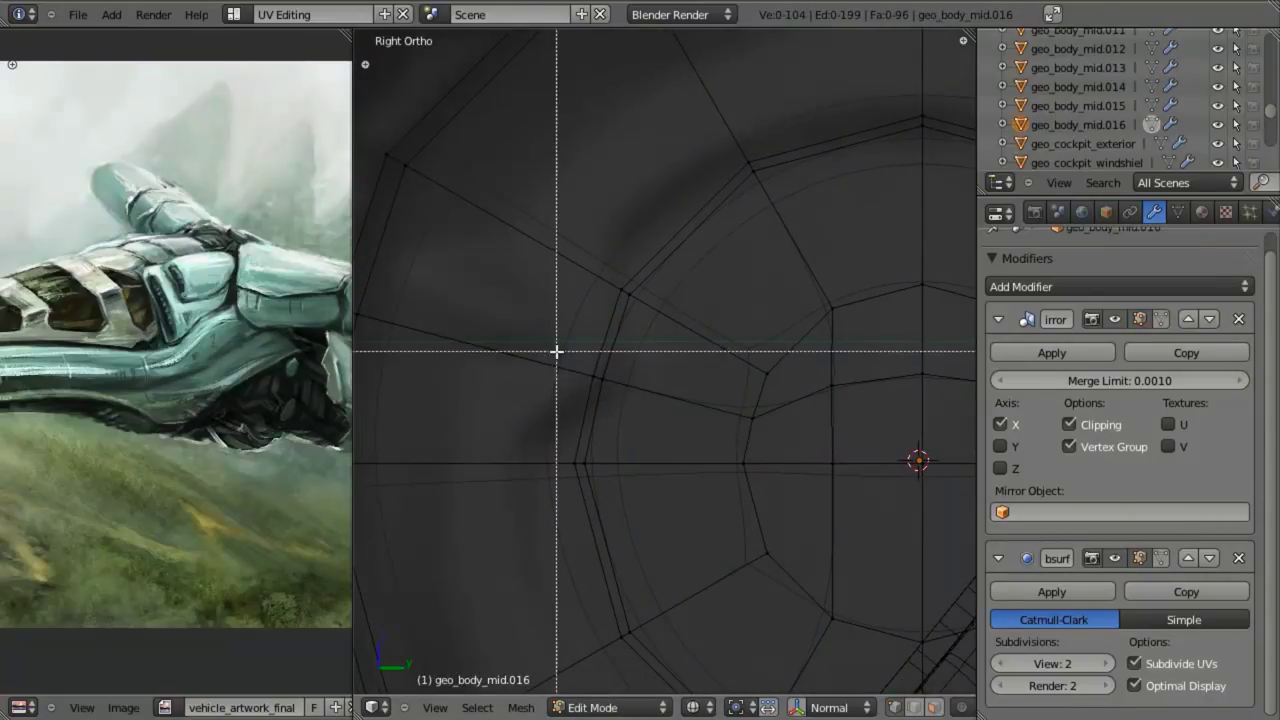
drag(557, 351, 651, 400)
scroll(651, 400, down, 5)
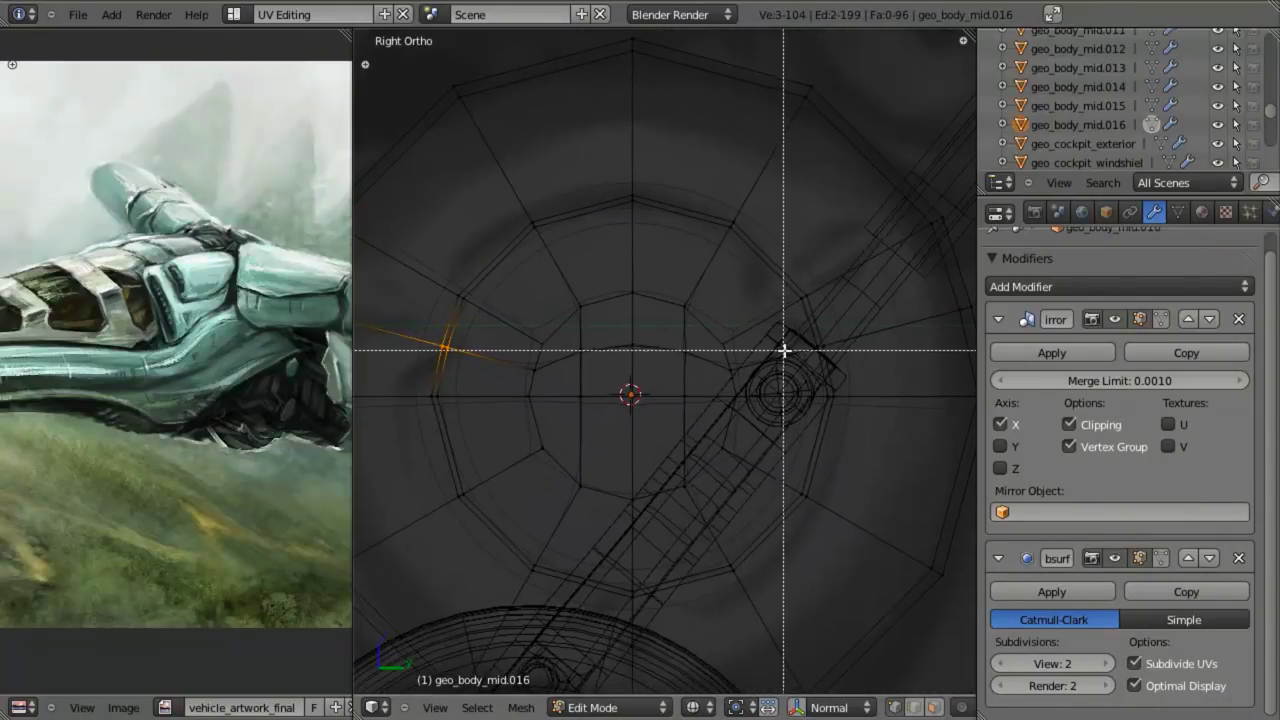
drag(792, 336, 847, 371)
key(s)
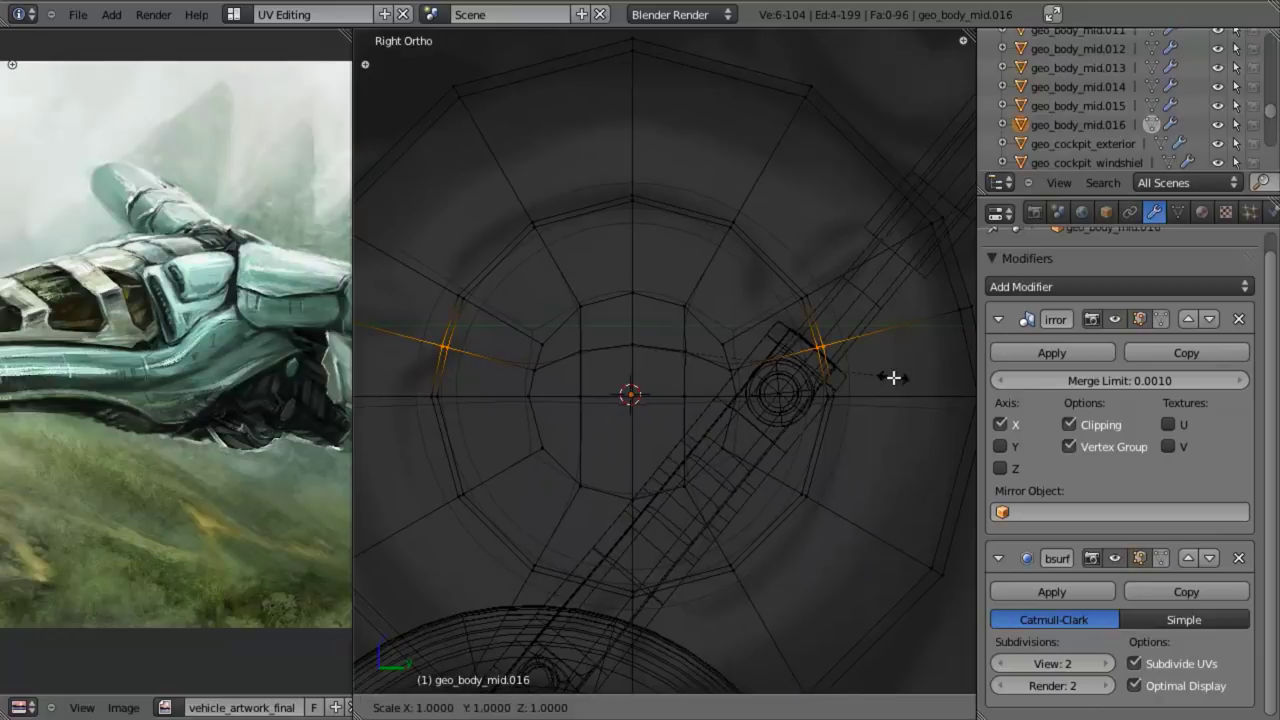
key(y)
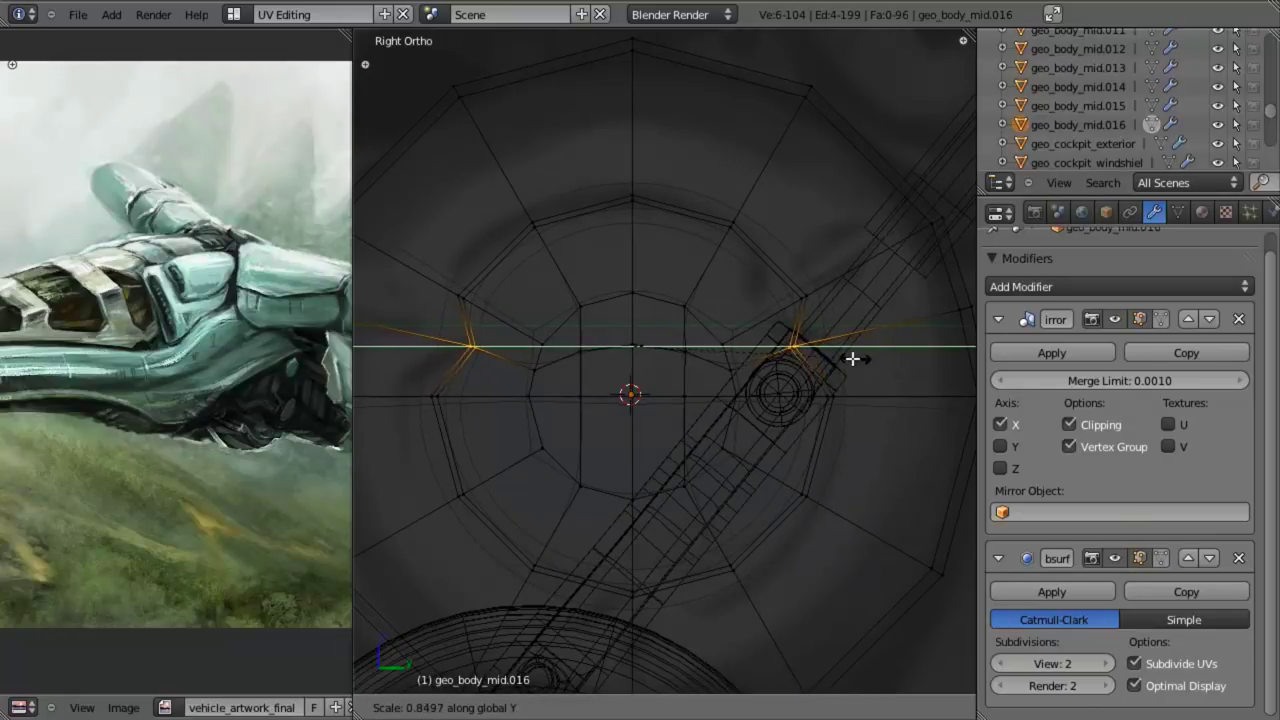
click(838, 358)
Step: Move the notch vertices down along Z by about 0.007
key(z)
ctrl+scroll(638, 381, down, 4)
key(g)
key(z)
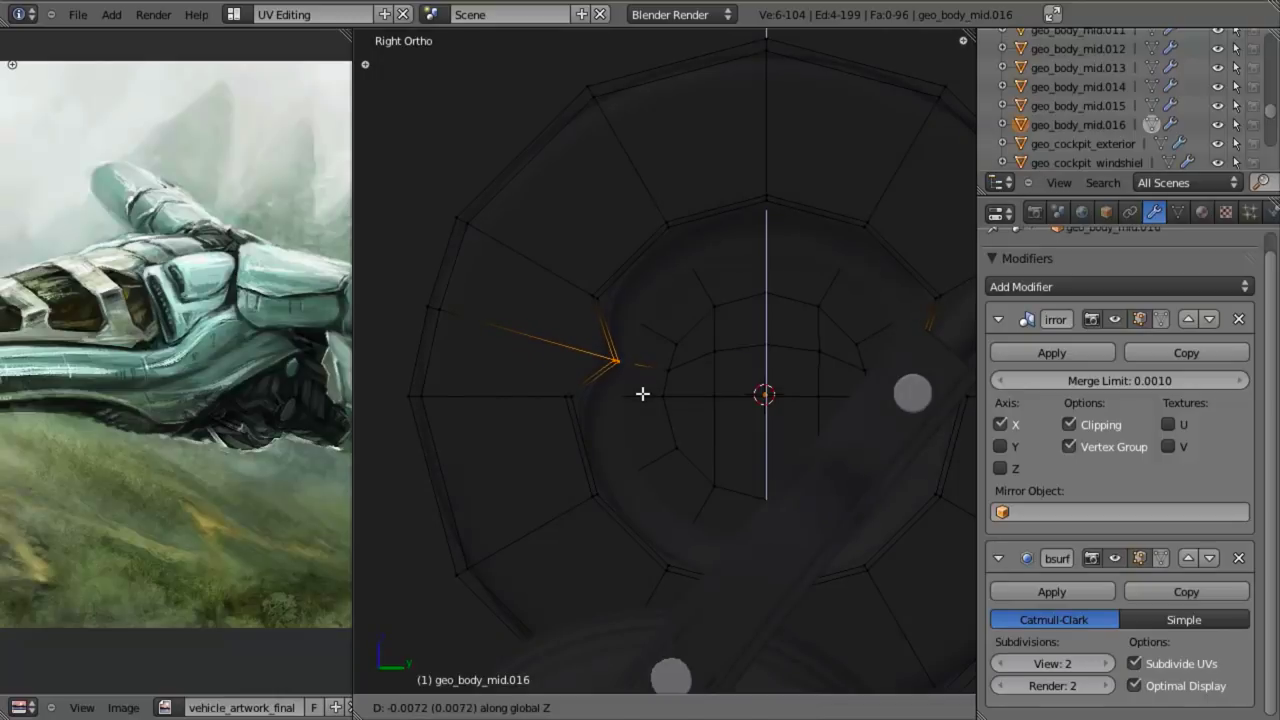
click(642, 394)
Step: Set a crease of 0.8 on the short depth edges at the tips of both ring notches
key(z)
middle_drag(692, 372, 655, 401)
scroll(655, 401, up, 4)
key(z)
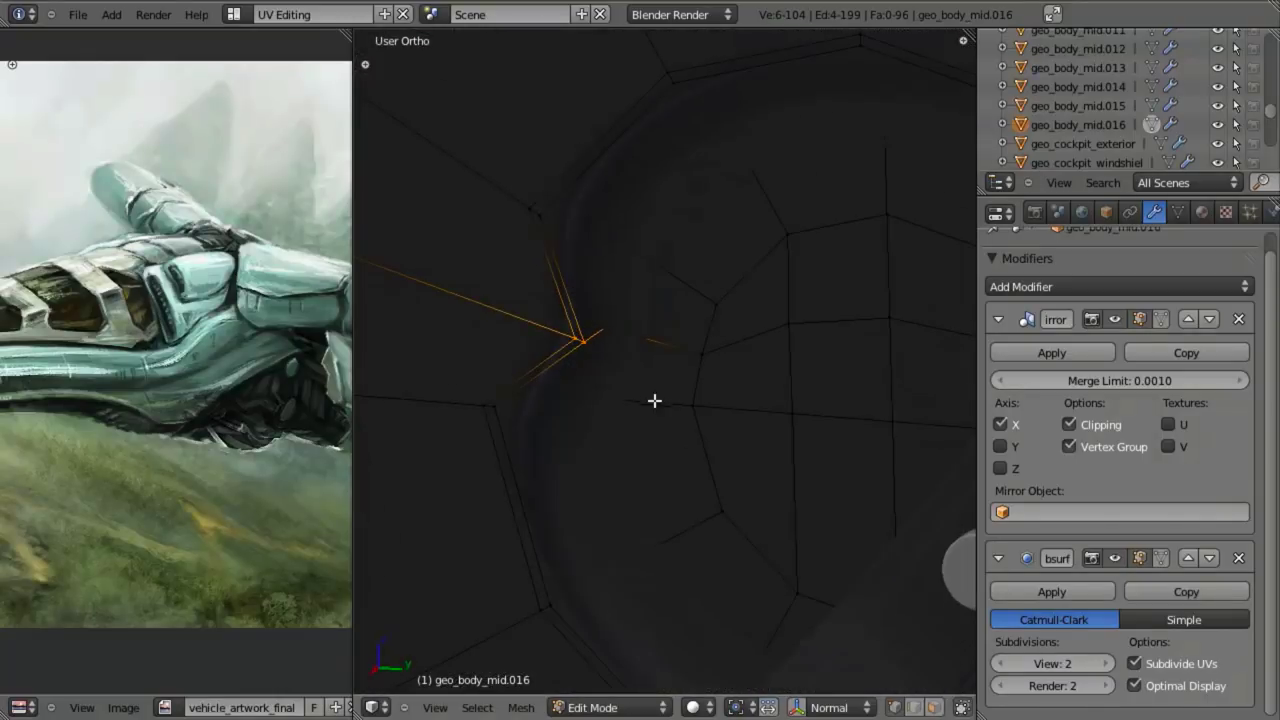
key(KP_Divide)
key(z)
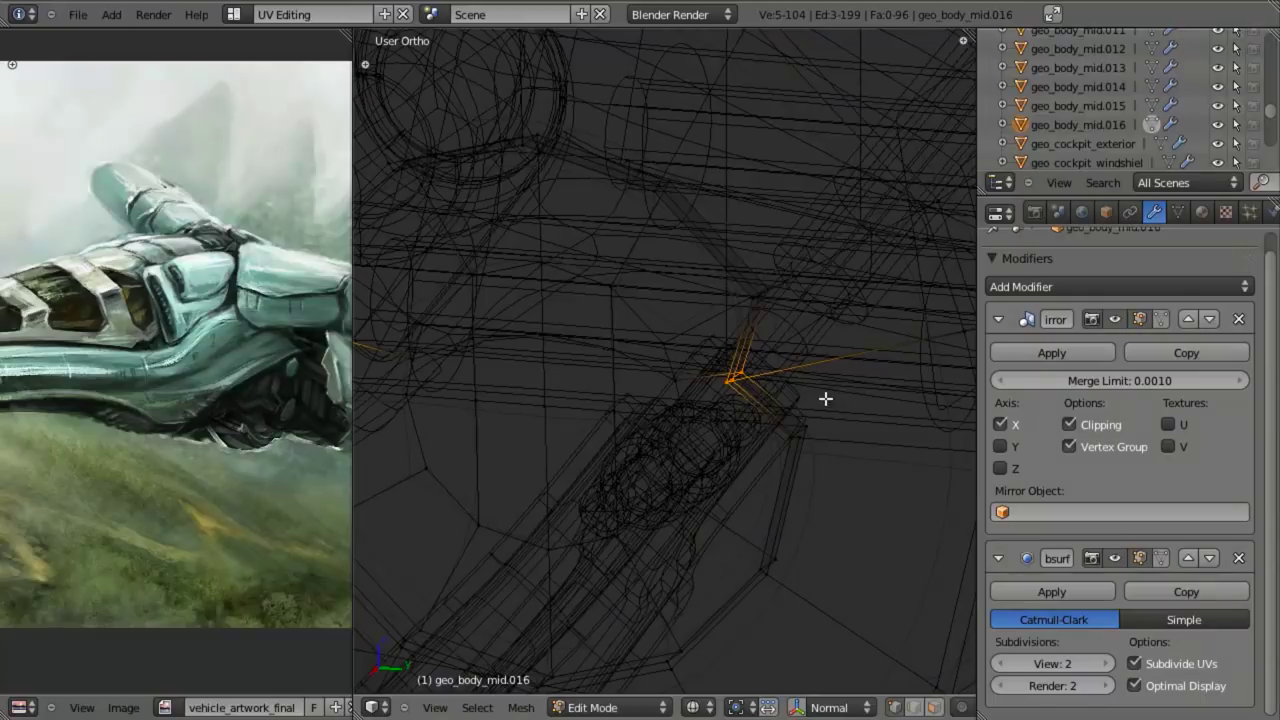
key(KP_Divide)
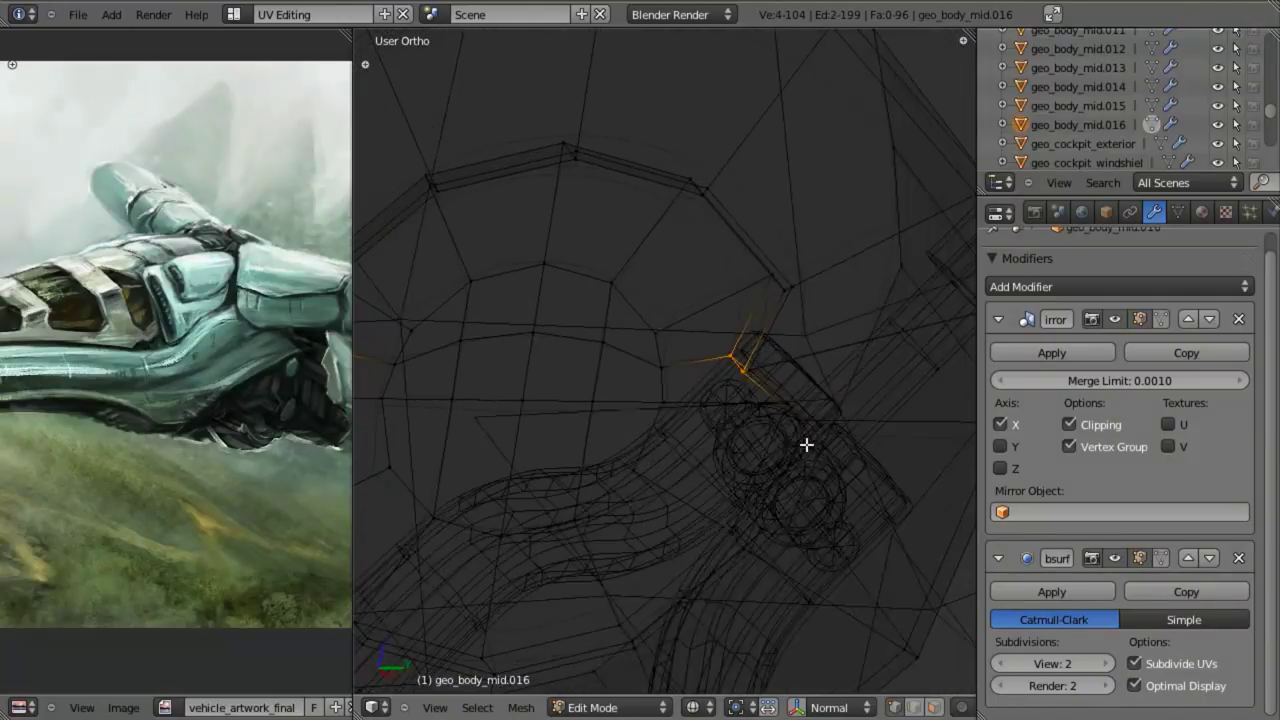
key(shift+e)
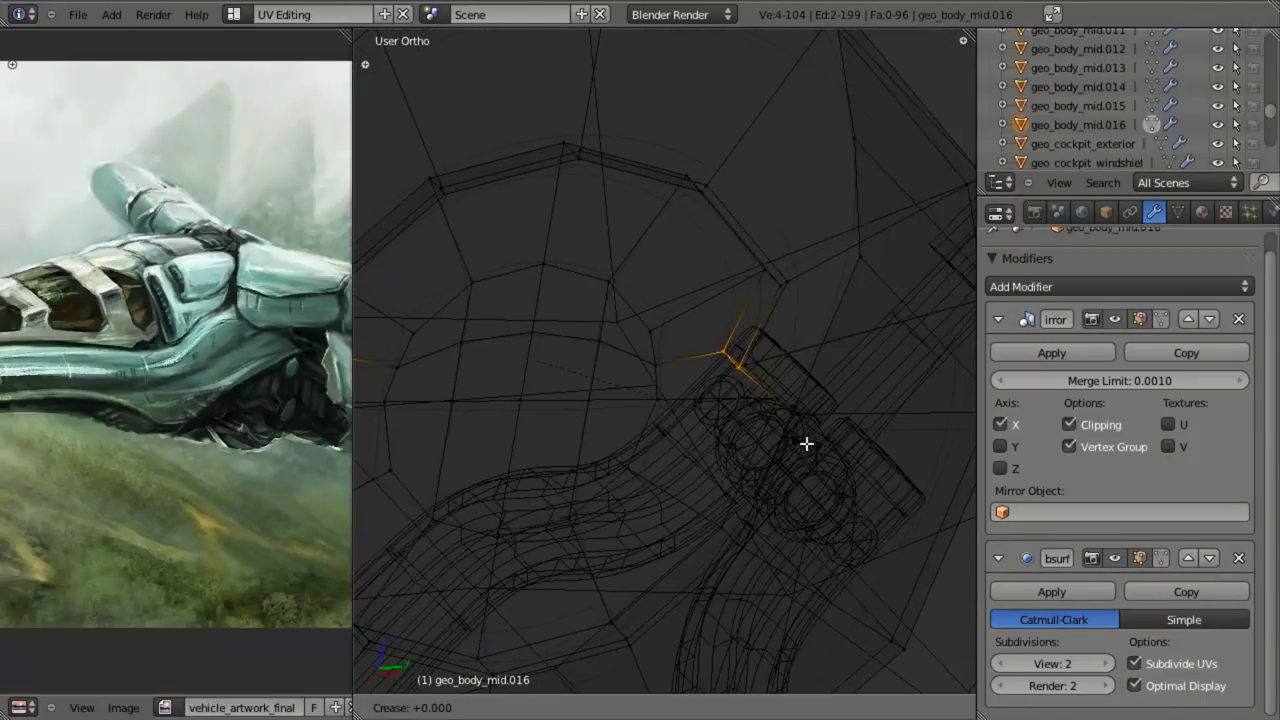
text(.8)
key(Return)
key(z)
key(Tab)
scroll(708, 373, down, 3)
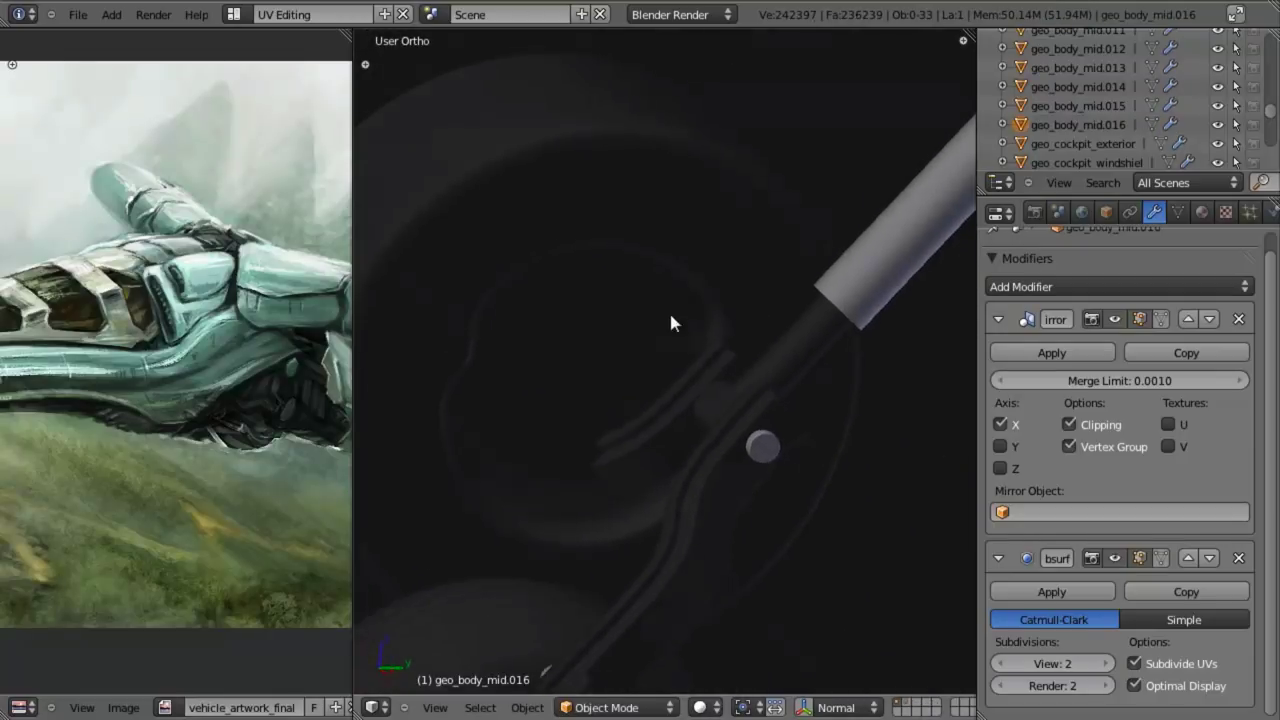
mouse_move(669, 310)
middle_down()
mouse_move(809, 386)
mouse_move(734, 363)
middle_up()
key(KP_3)
key(z)
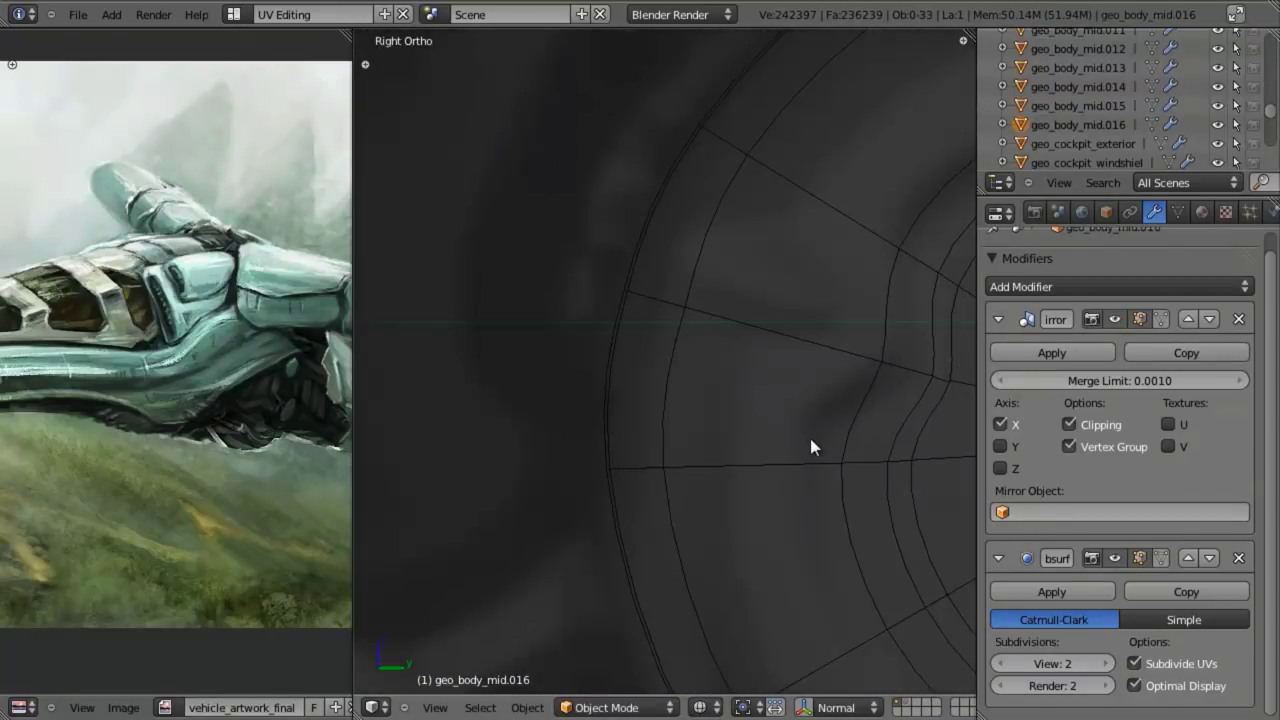
Step: Set a full crease of 1 on the short depth edges directly above and below both ring notches
key(Tab)
scroll(604, 427, up, 3)
key(z)
mouse_move(474, 303)
middle_down()
mouse_move(454, 309)
mouse_move(448, 271)
middle_up()
key(z)
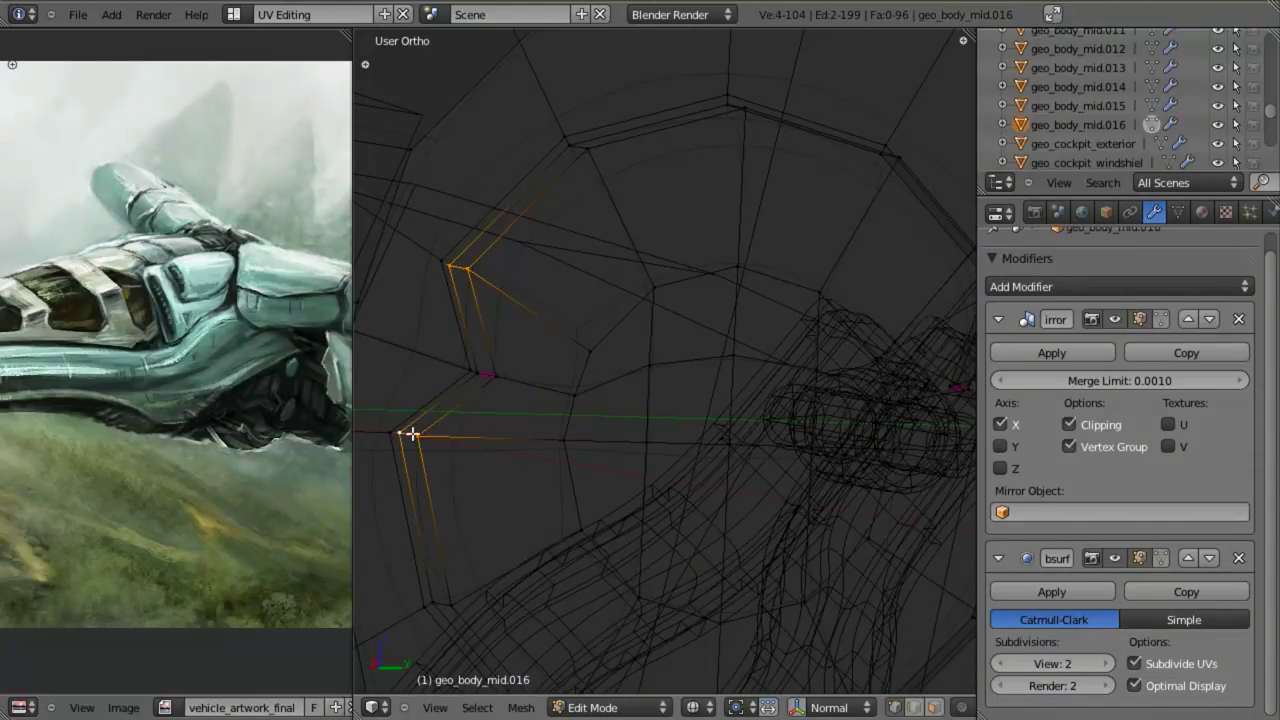
middle_drag(412, 434, 685, 408)
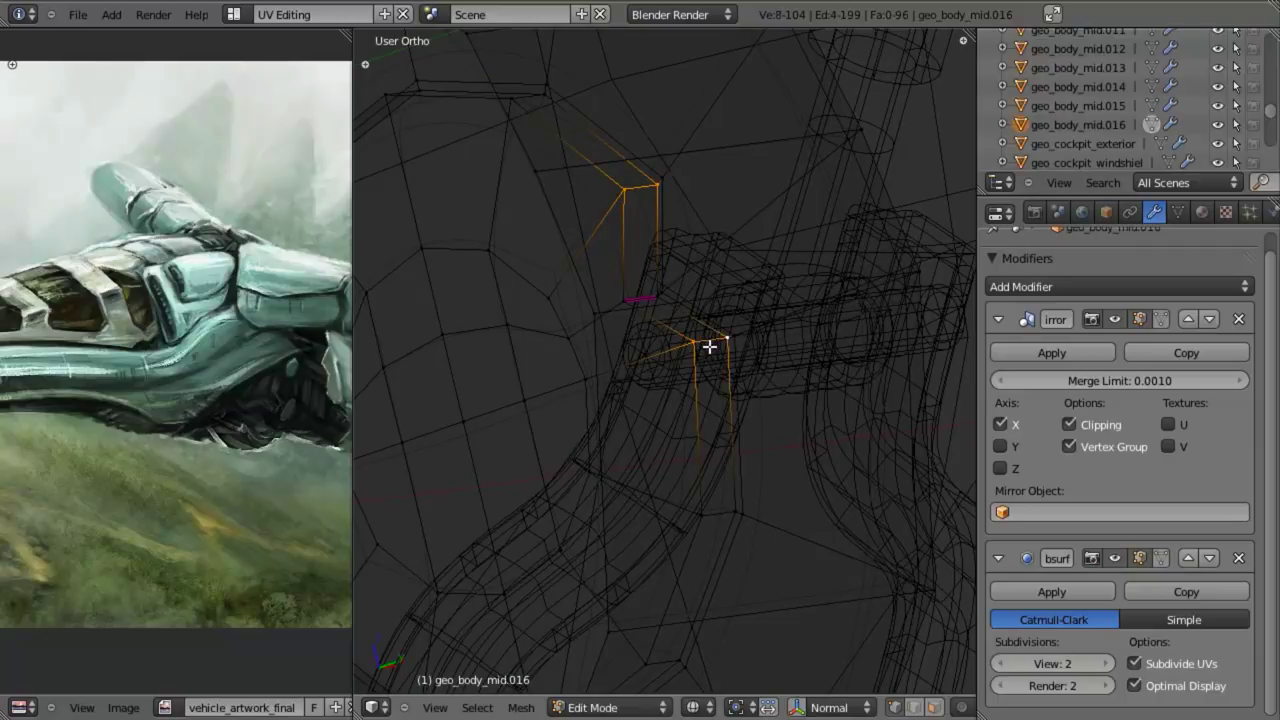
key(shift+e)
text(1)
key(Return)
key(z)
key(Tab)
Step: Examine the notched inner ring from the side in shaded display, with the 3D view enlarged to fill the window
ctrl+middle_drag(689, 351, 632, 465)
key(KP_1)
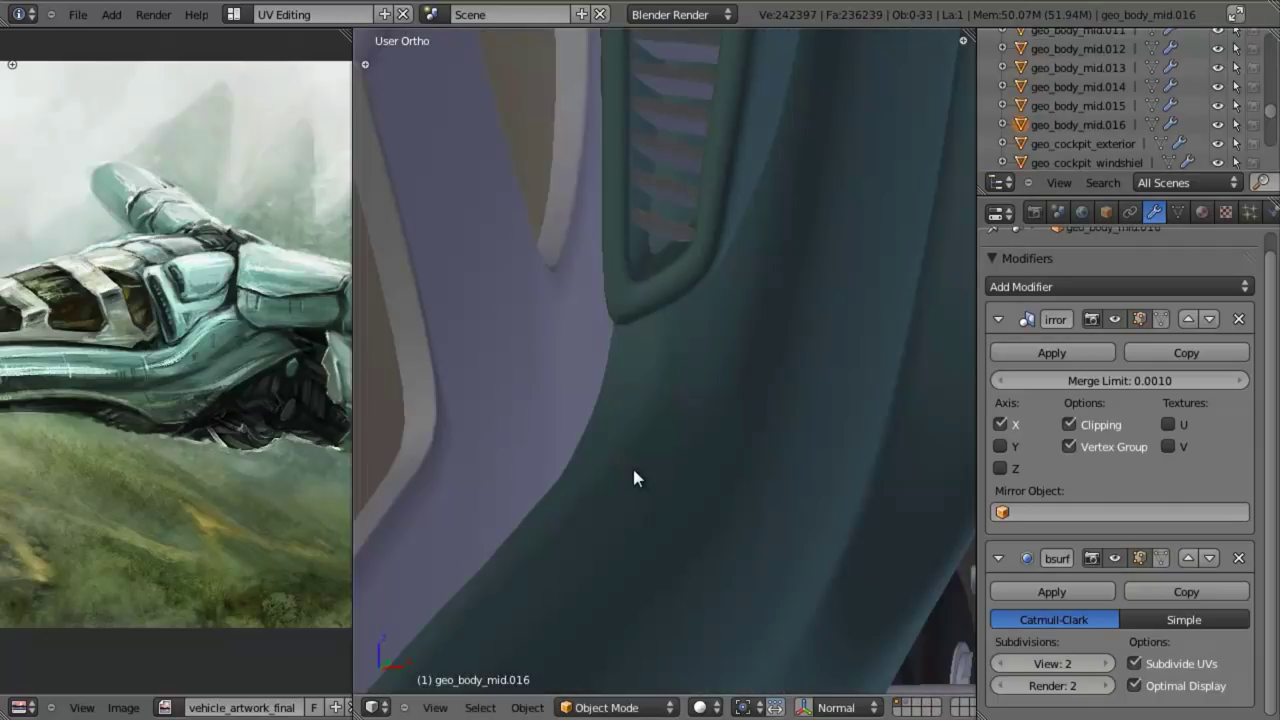
shift+middle_drag(673, 367, 152, 450)
key(KP_3)
scroll(560, 455, down, 4)
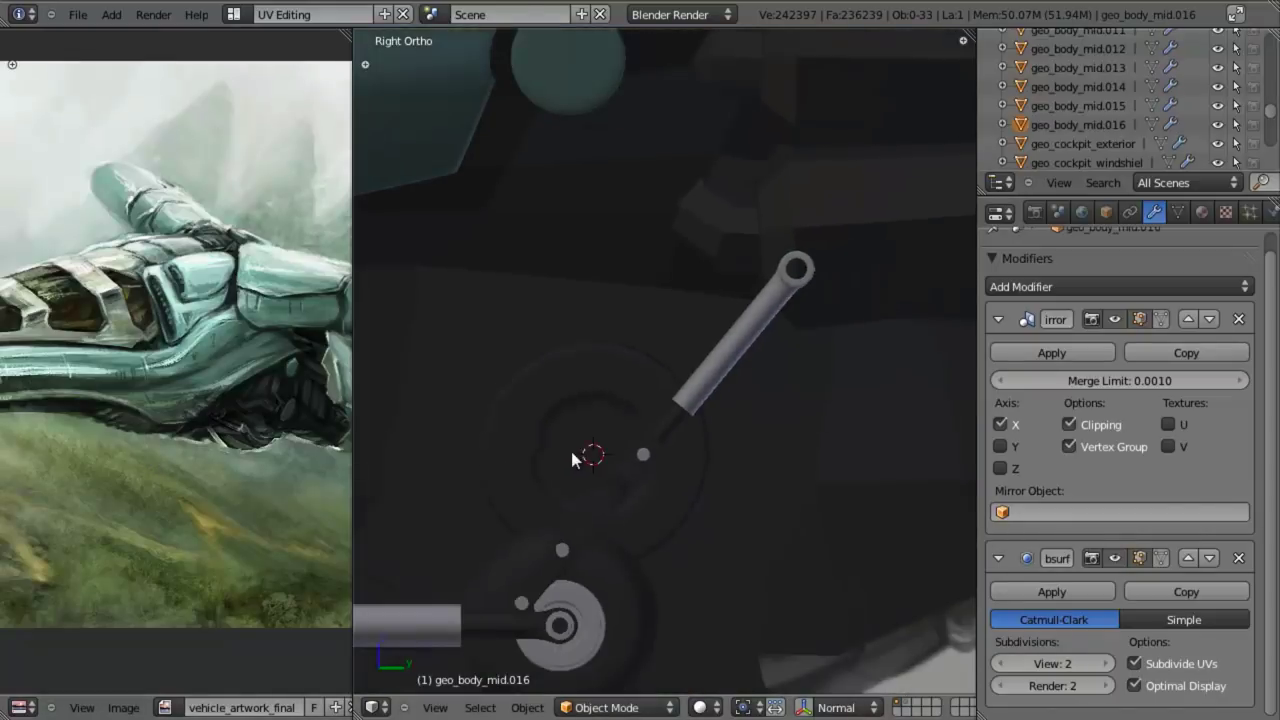
shift+middle_drag(570, 447, 648, 414)
scroll(648, 414, up, 2)
key(shift+space)
shift+middle_drag(611, 464, 709, 356)
scroll(708, 356, up, 2)
Step: Select the notched edge loop around the housing's inner ring and set its crease to 1
key(Tab)
middle_drag(648, 386, 637, 348)
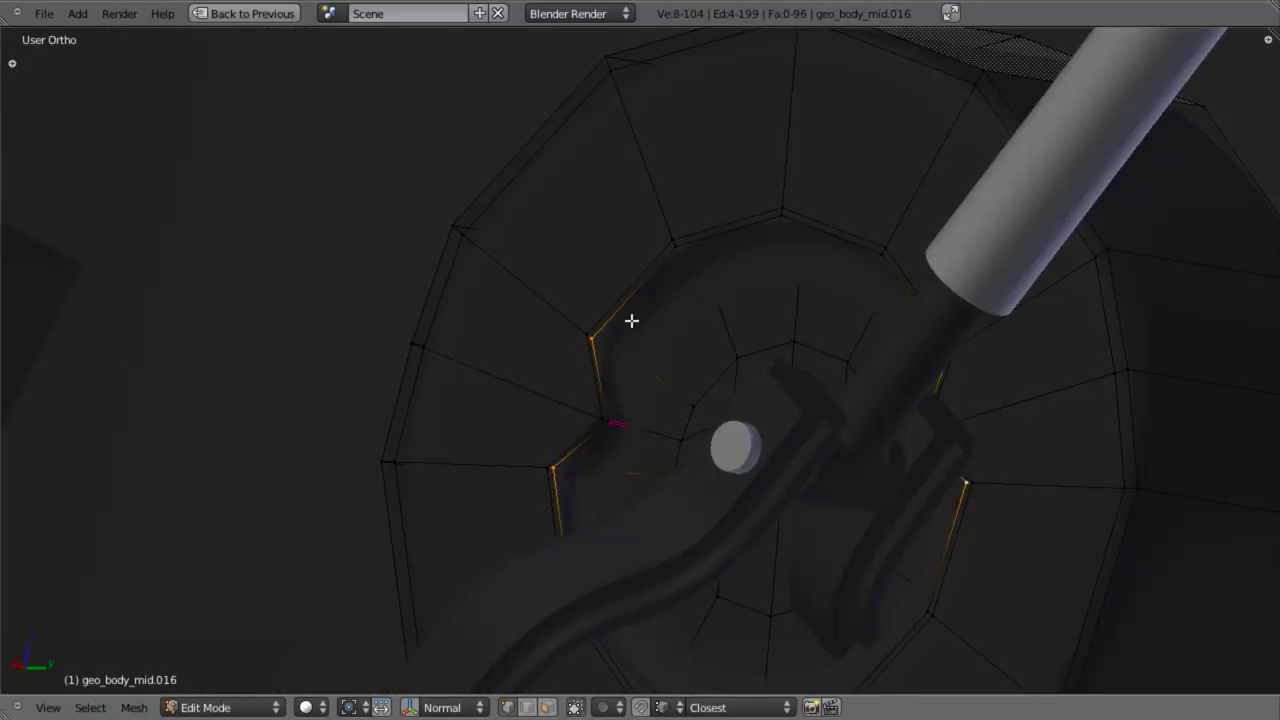
alt+right_click(632, 321)
key(z)
scroll(664, 346, down, 3)
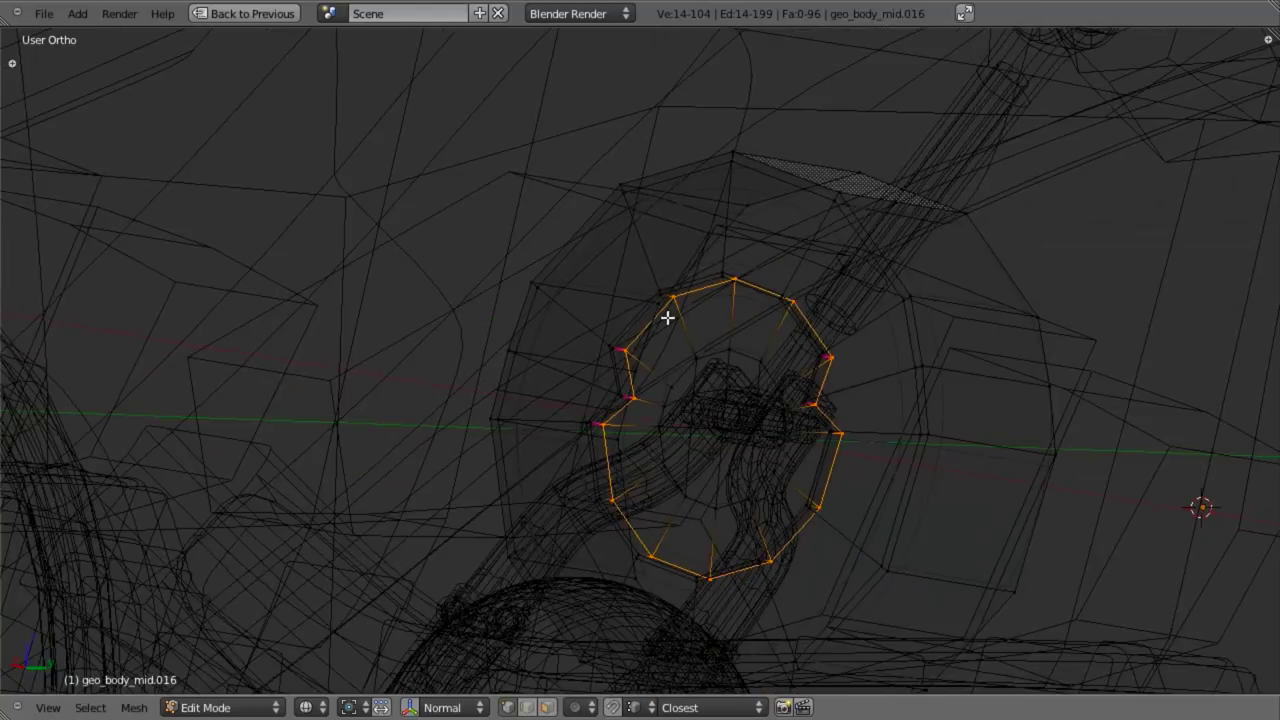
key(z)
key(Tab)
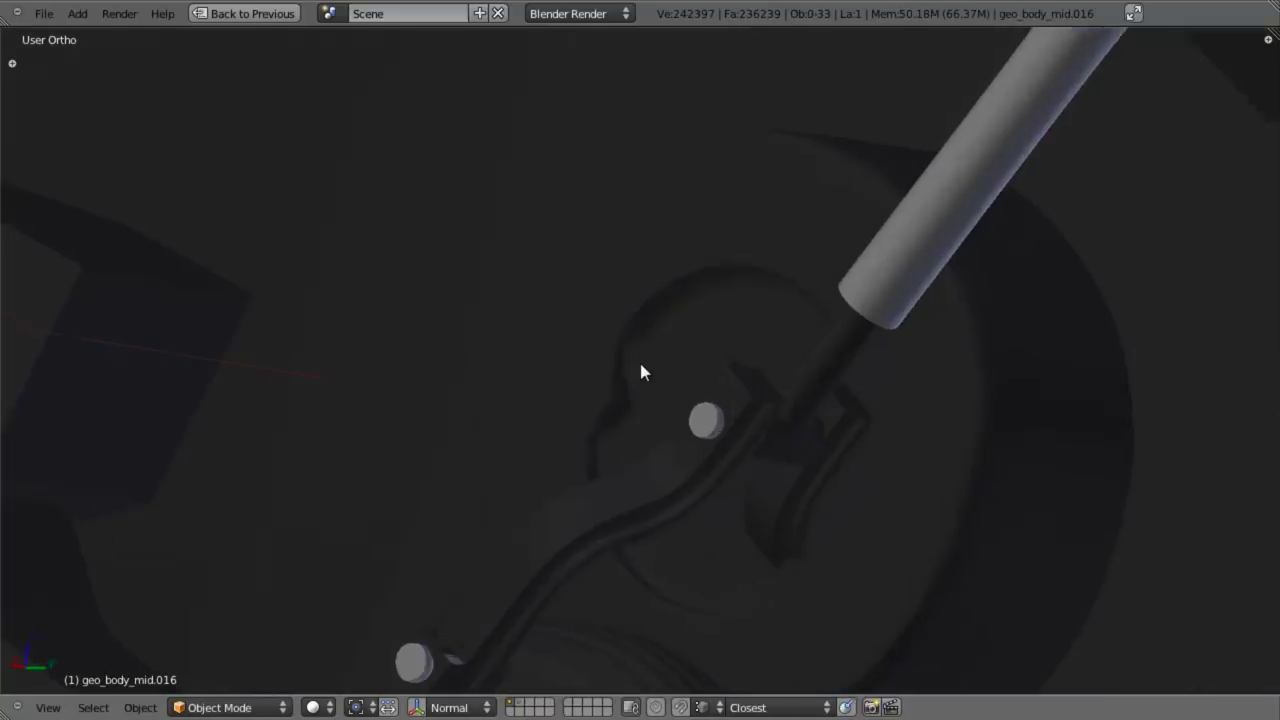
scroll(627, 335, up, 2)
key(Tab)
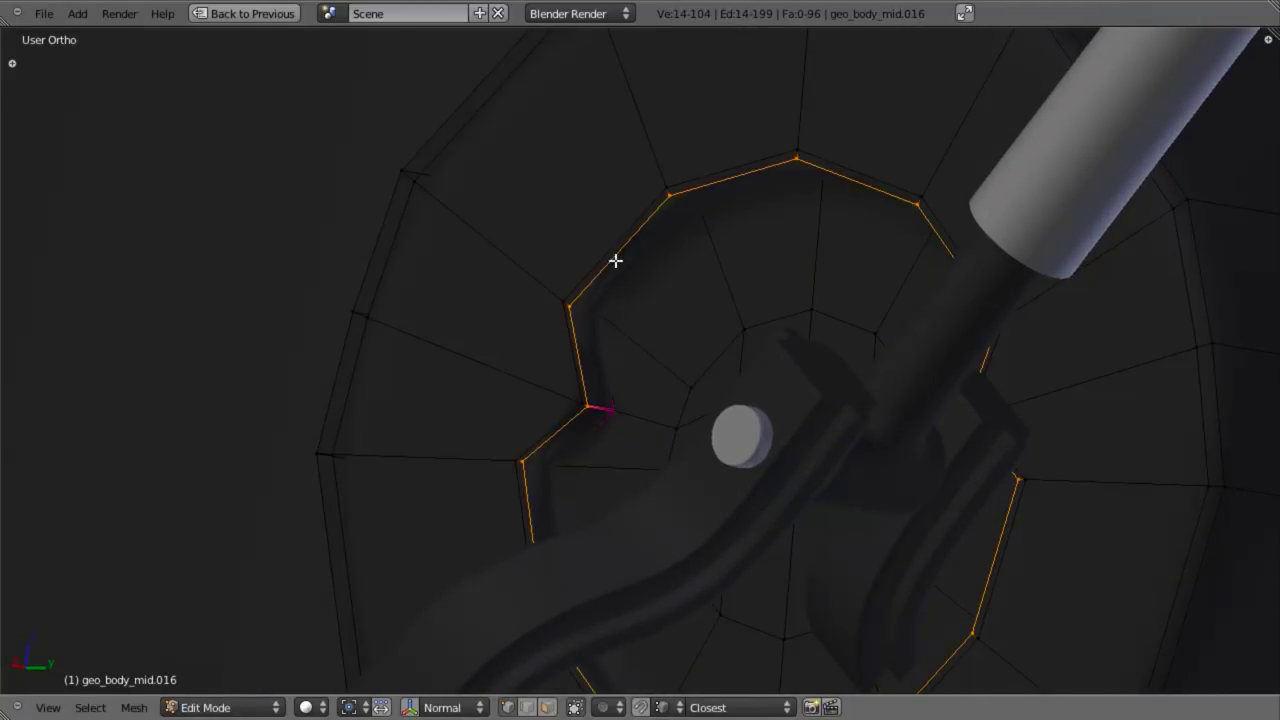
key(shift+e)
text(1)
key(Return)
key(Tab)
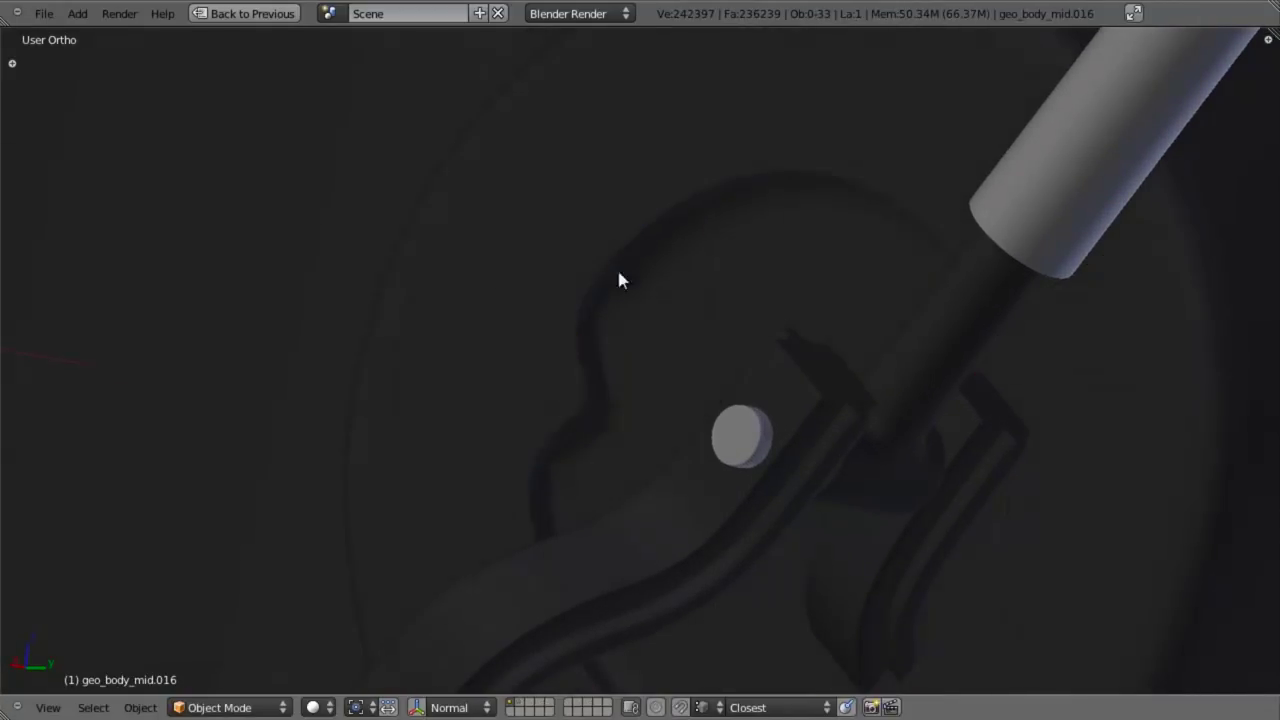
Step: Examine the creased inner ring and notches from the side and at an angle, comparing the smoothed surface with its mesh edges
scroll(640, 350, down, 4)
key(KP_3)
key(Tab)
scroll(740, 403, up, 4)
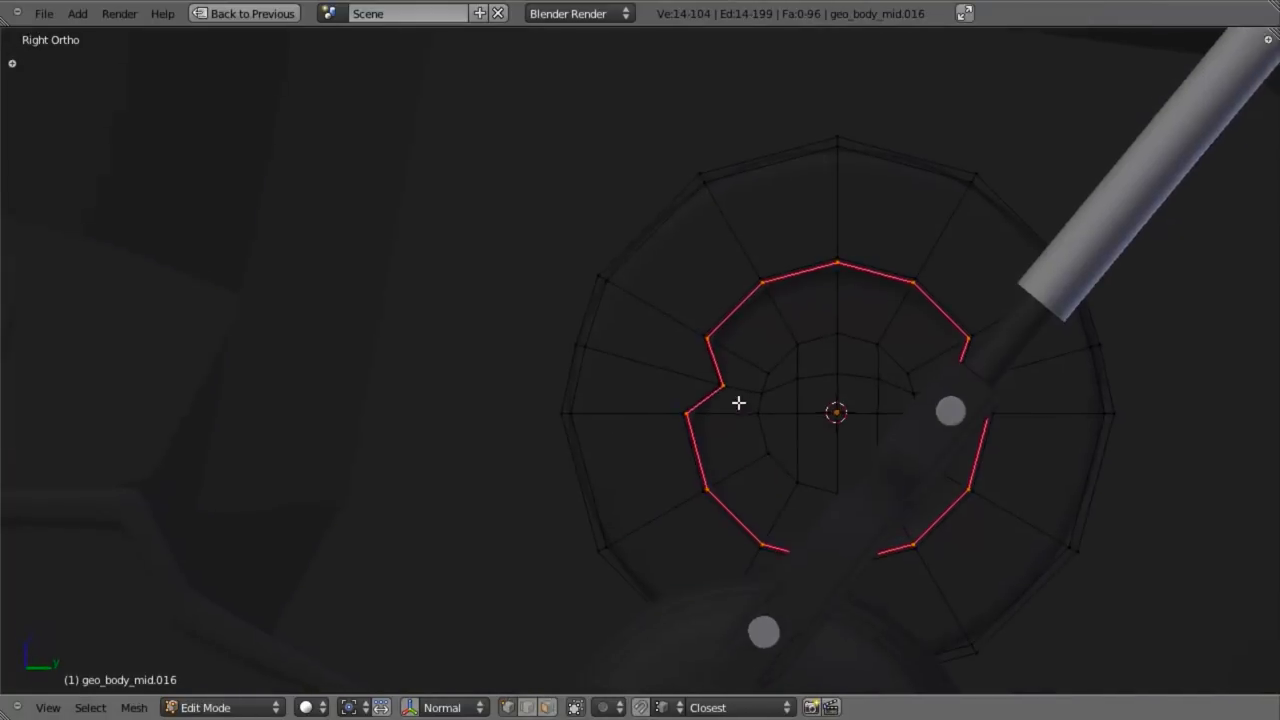
shift+middle_drag(779, 408, 543, 336)
key(Tab)
scroll(664, 392, up, 2)
scroll(664, 392, down, 3)
scroll(543, 336, up, 3)
key(Tab)
middle_drag(716, 351, 583, 317)
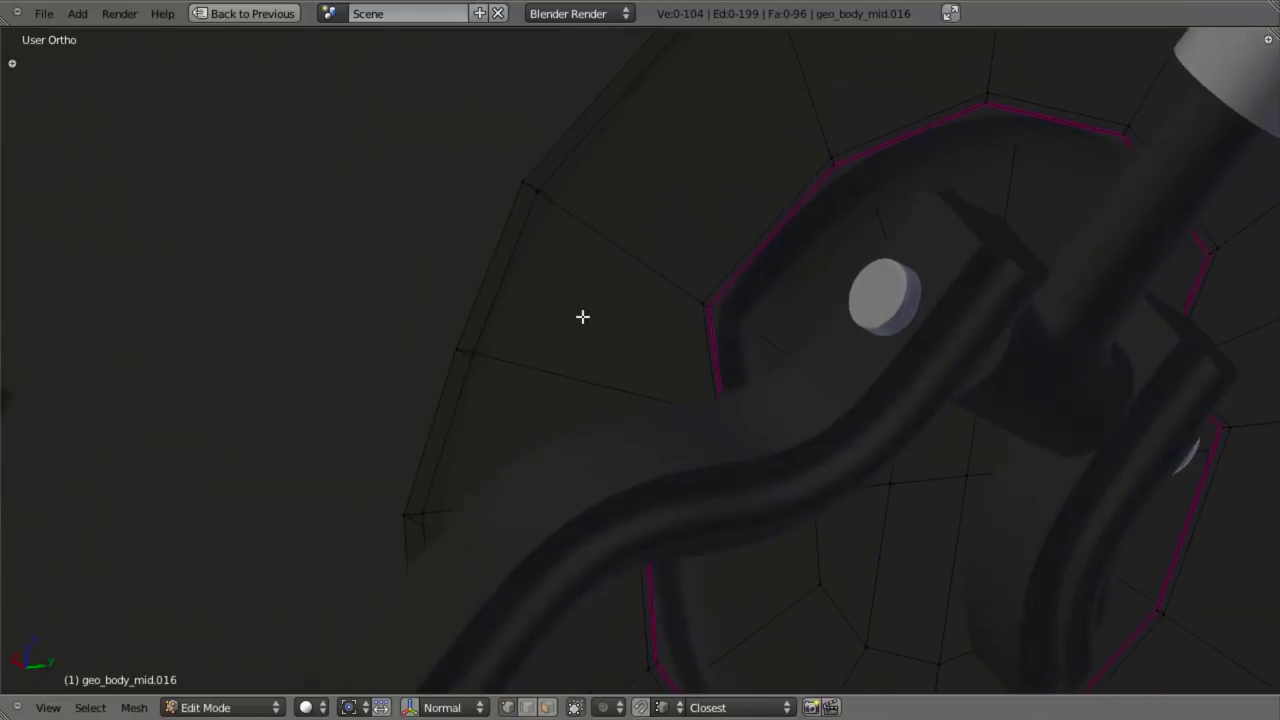
Step: Try to add an edge loop around the depth wall of the housing's notched inner ring
key(z)
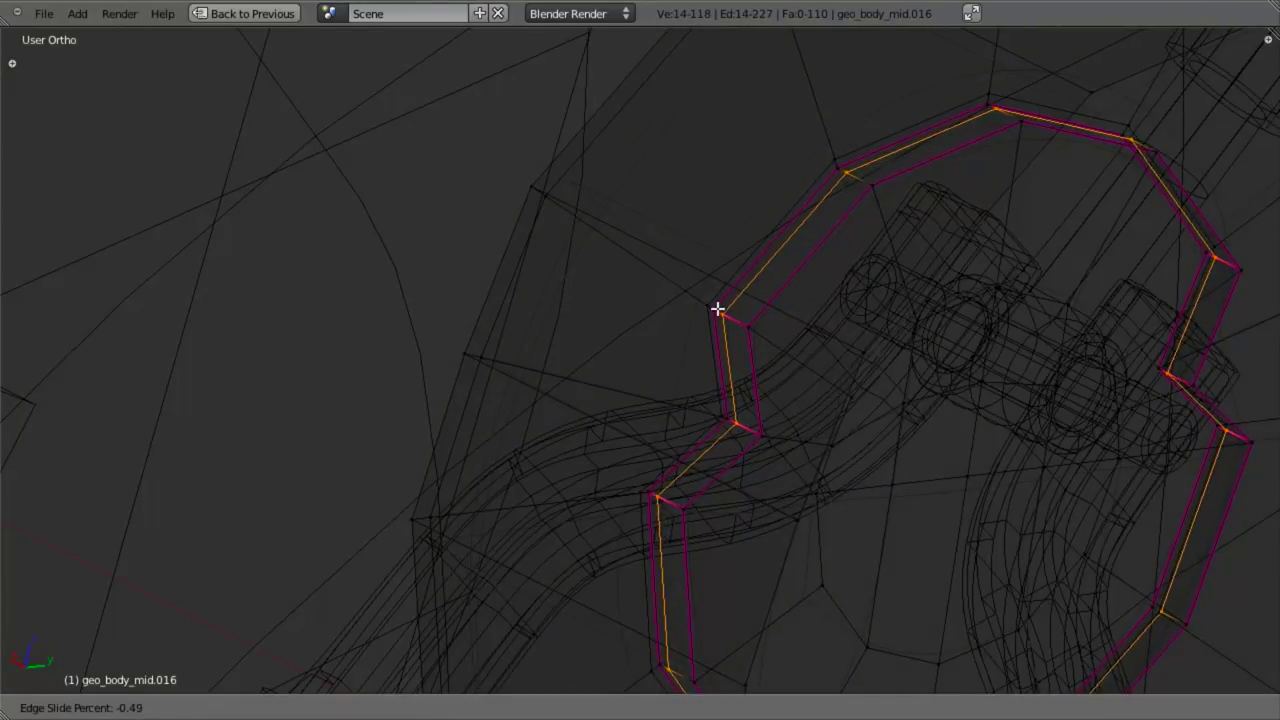
click(717, 309)
key(z)
key(Tab)
key(Tab)
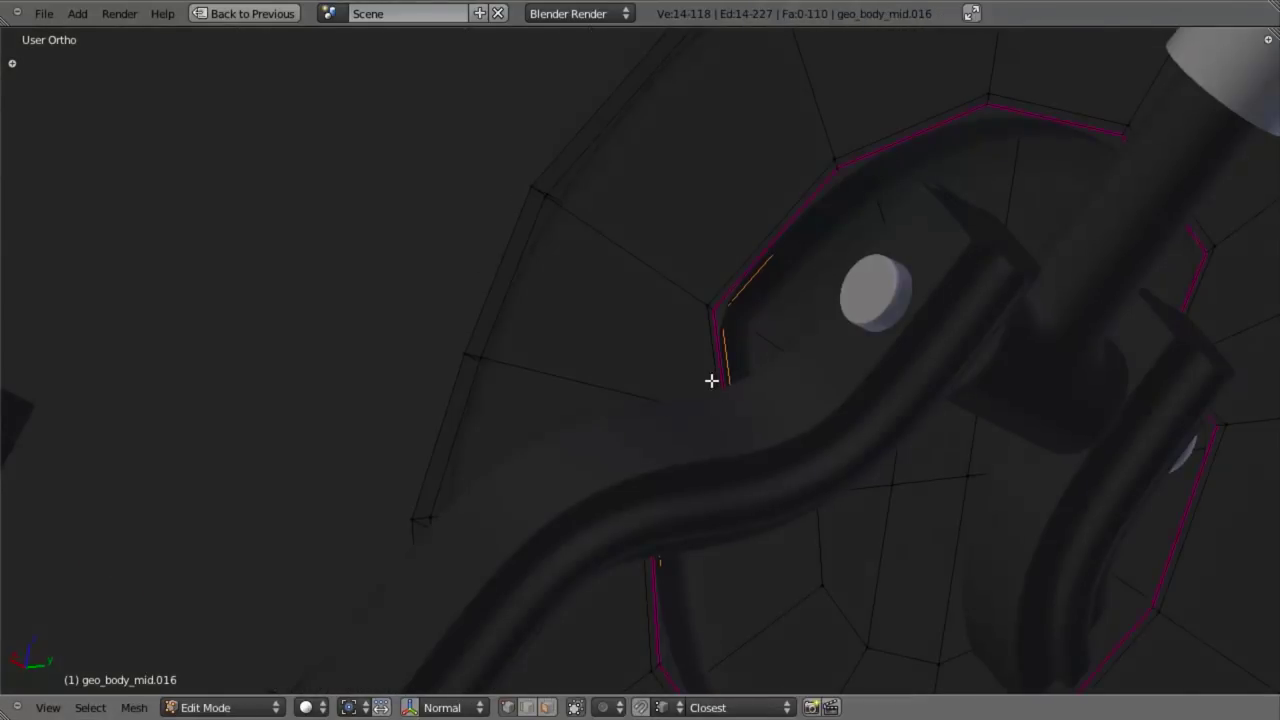
key(ctrl+z)
key(z)
key(z)
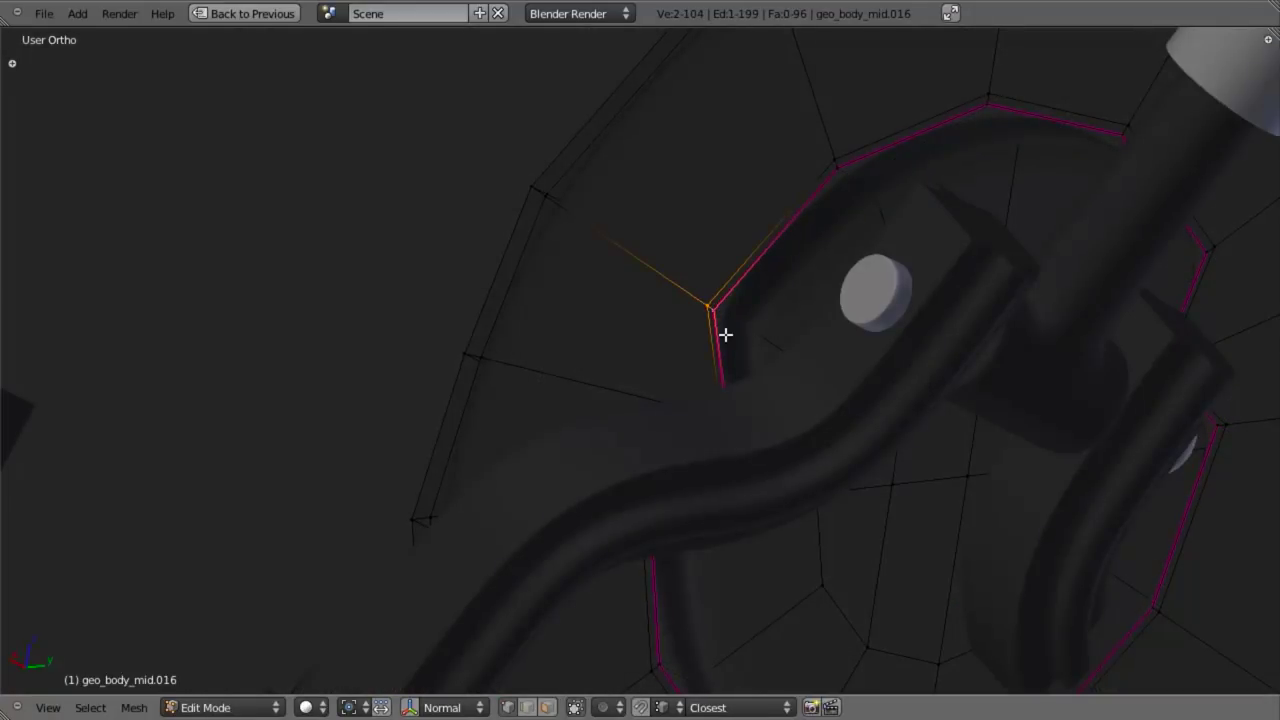
Step: Set a crease of 0.8 on the short edge at the lower corner of the notch opposite the strut
key(Tab)
scroll(730, 350, down, 3)
middle_drag(737, 371, 804, 458)
key(Tab)
scroll(660, 393, up, 3)
right_click(556, 432)
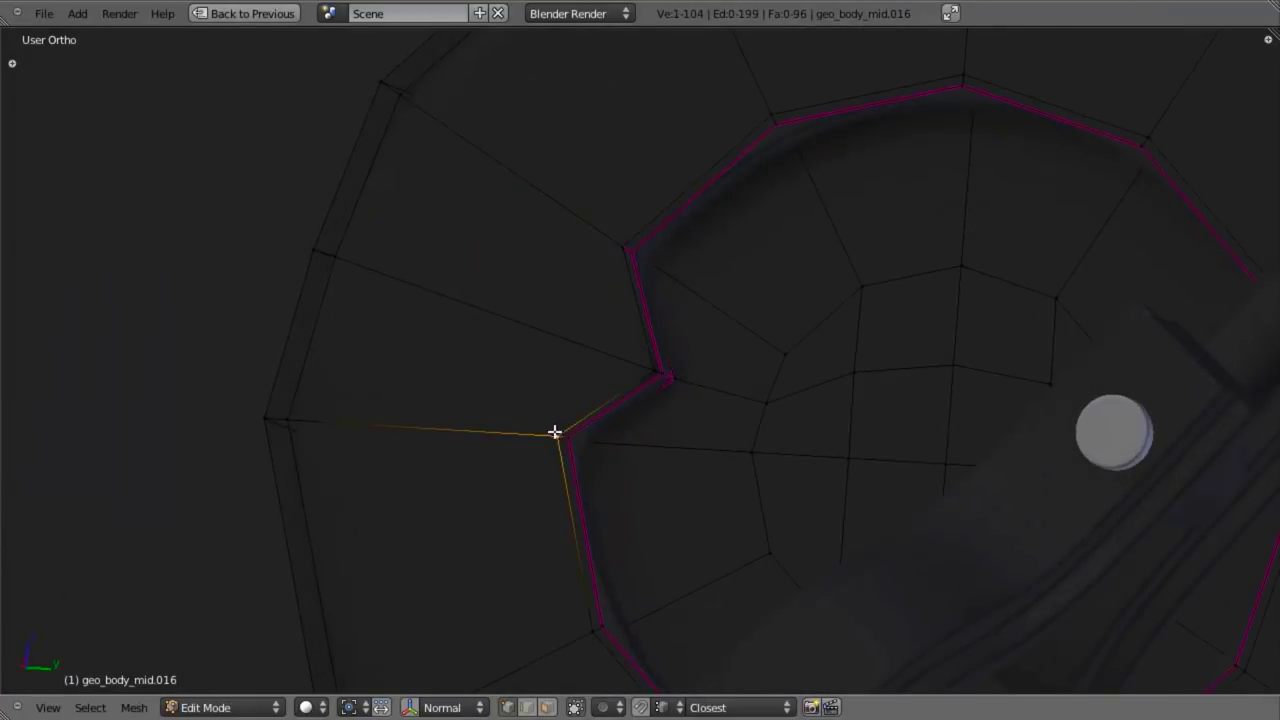
key(shift+e)
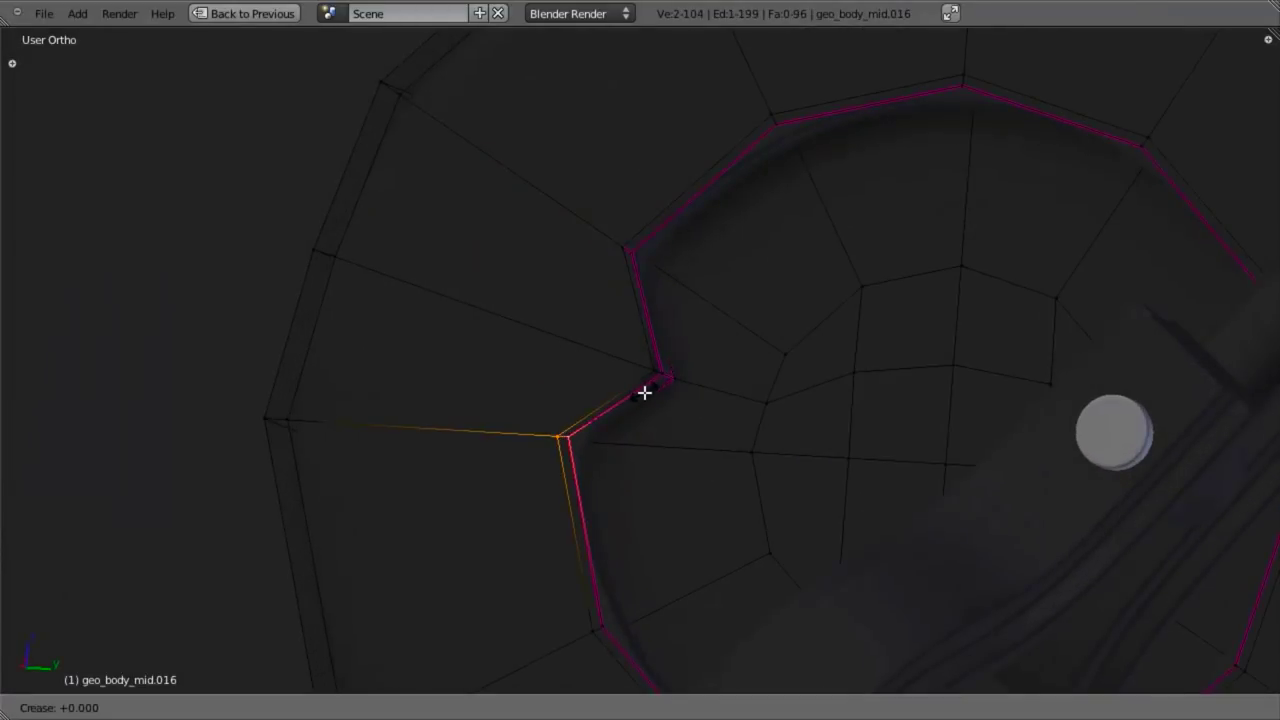
text(0.8)
key(Return)
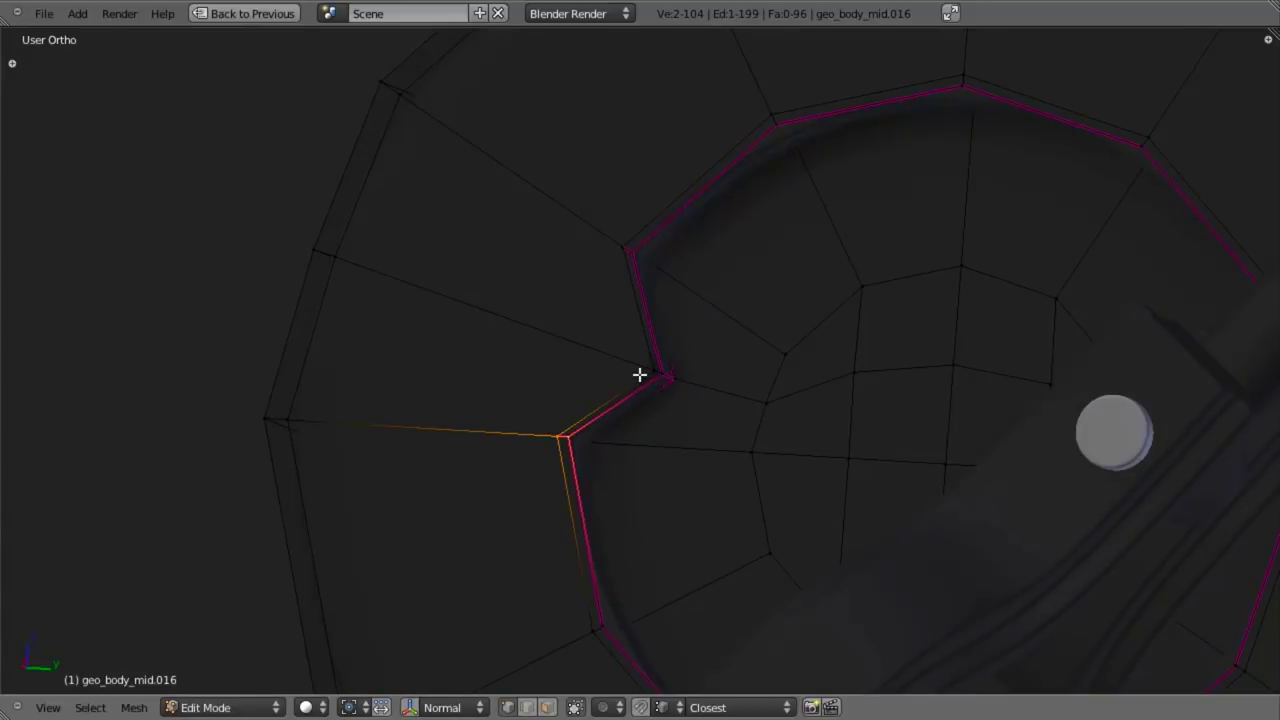
Step: Crease the short edge at the inner corner of that same notch and check the smoothed shape
right_click(653, 378)
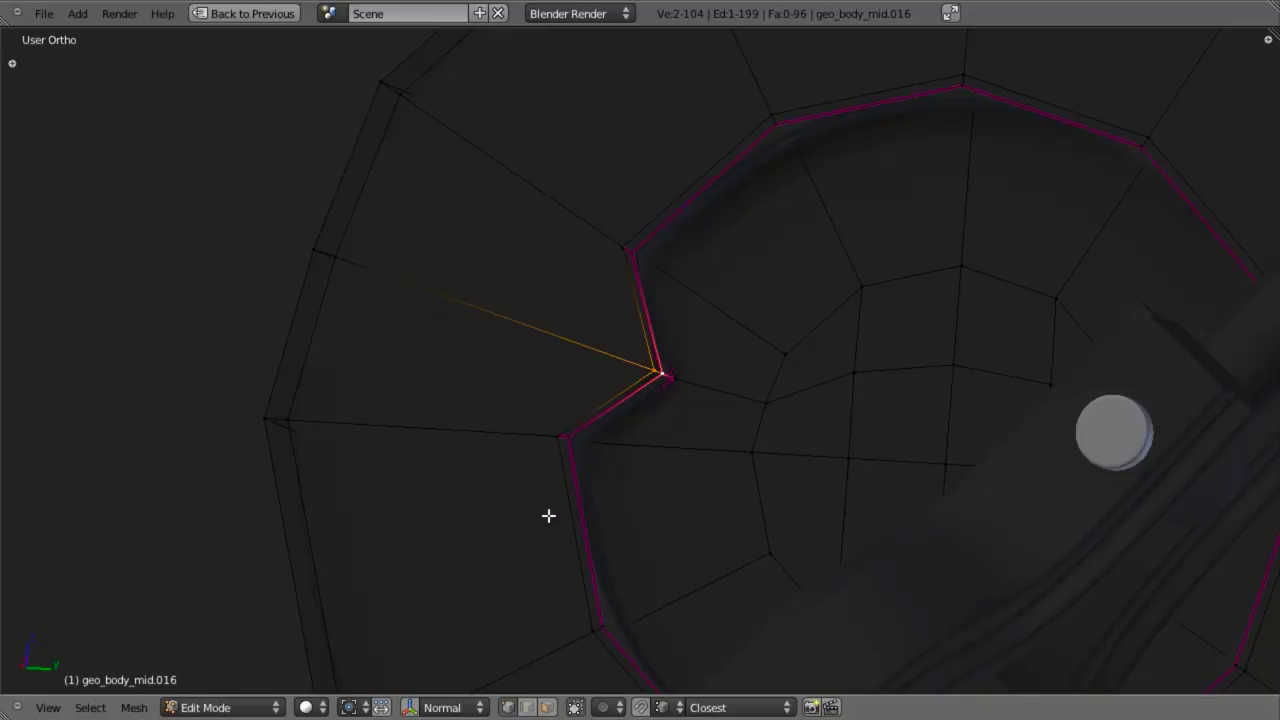
key(shift+e)
key(Return)
key(Tab)
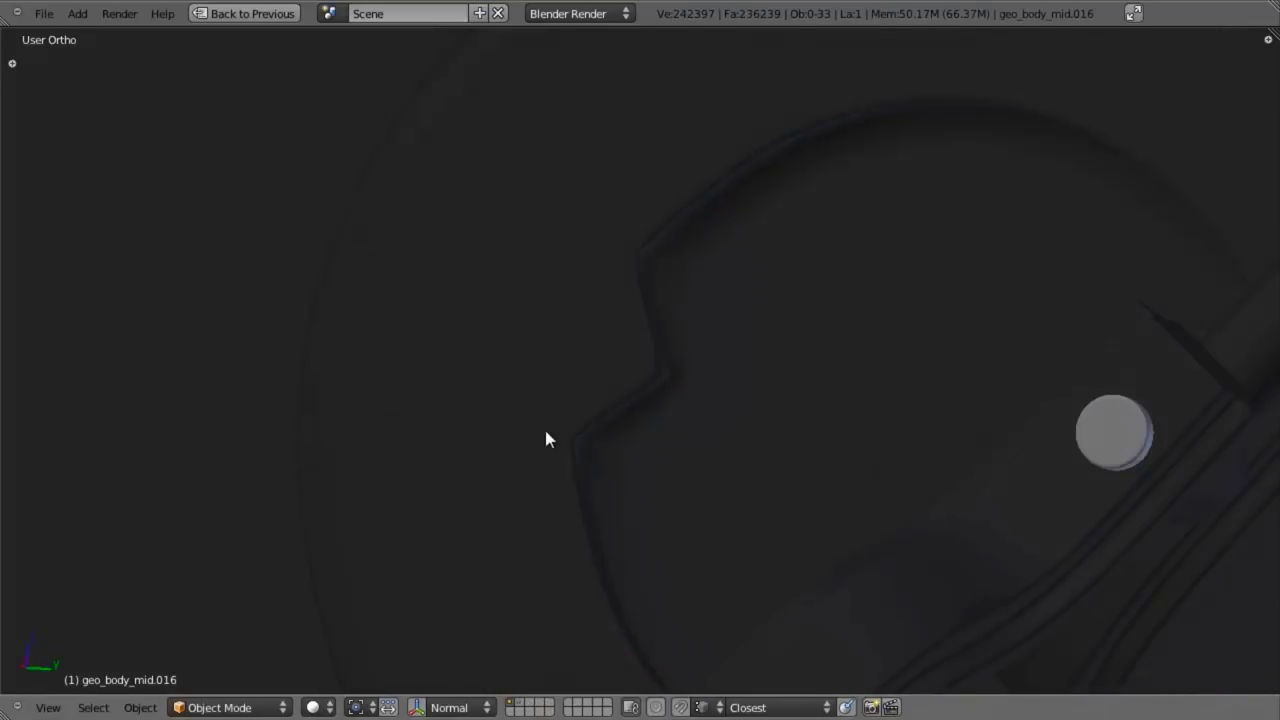
Step: Try to crease the short edge at the upper corner of the notch beside the strut
scroll(545, 430, down, 4)
shift+middle_drag(699, 410, 746, 409)
scroll(554, 379, up, 2)
key(Tab)
right_click(733, 252)
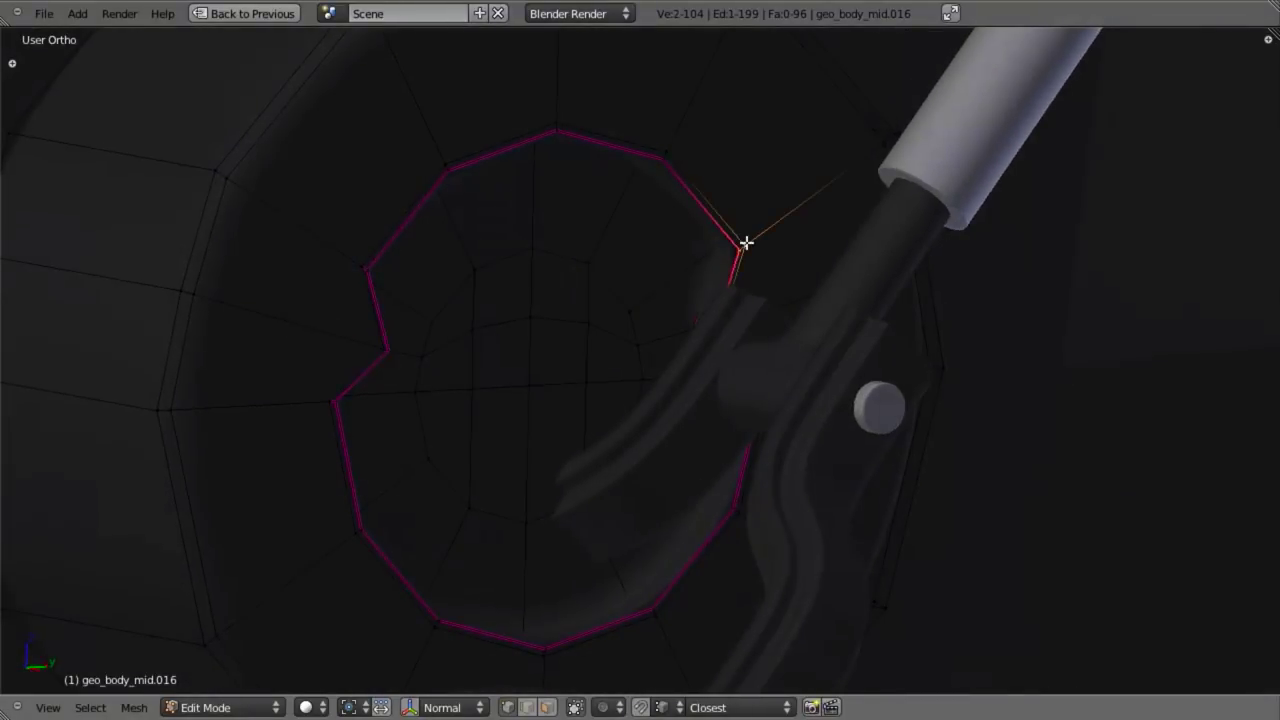
key(z)
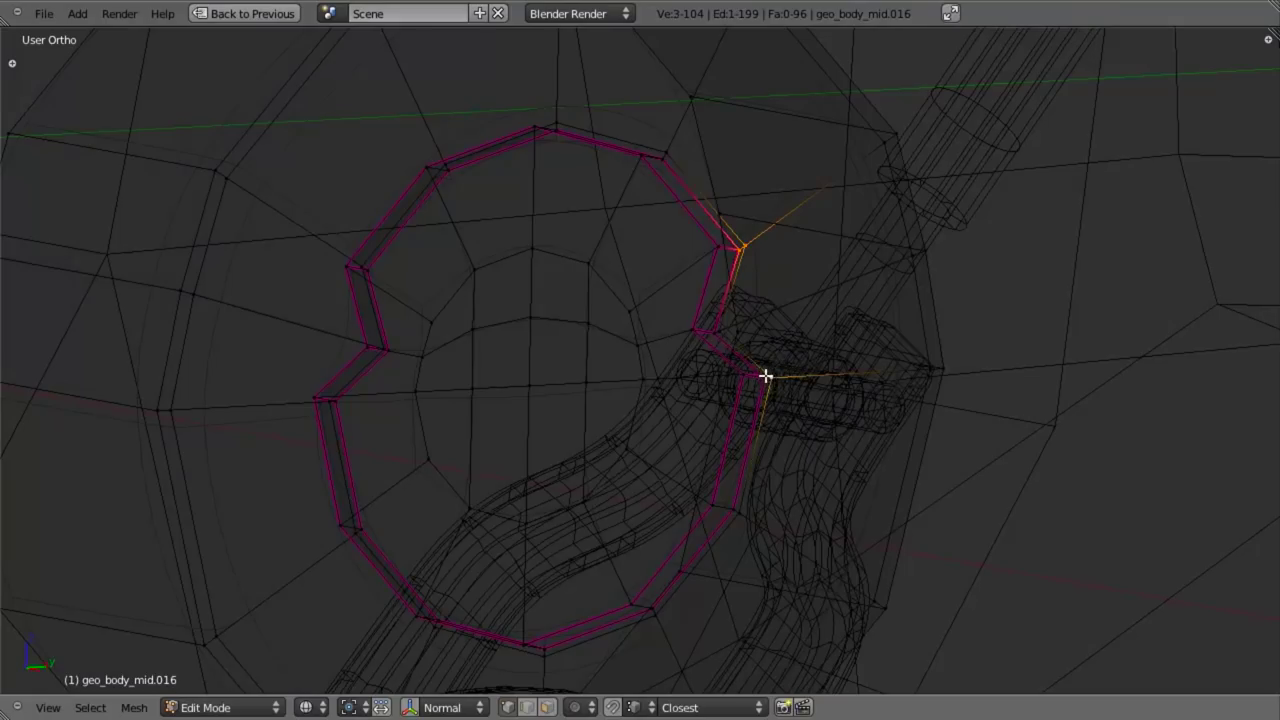
key(shift+e)
key(Escape)
Step: Set the crease to 0.8 on the short edge at the inner corner of the strut-side notch and check its value
scroll(419, 485, up, 3)
right_click(779, 309)
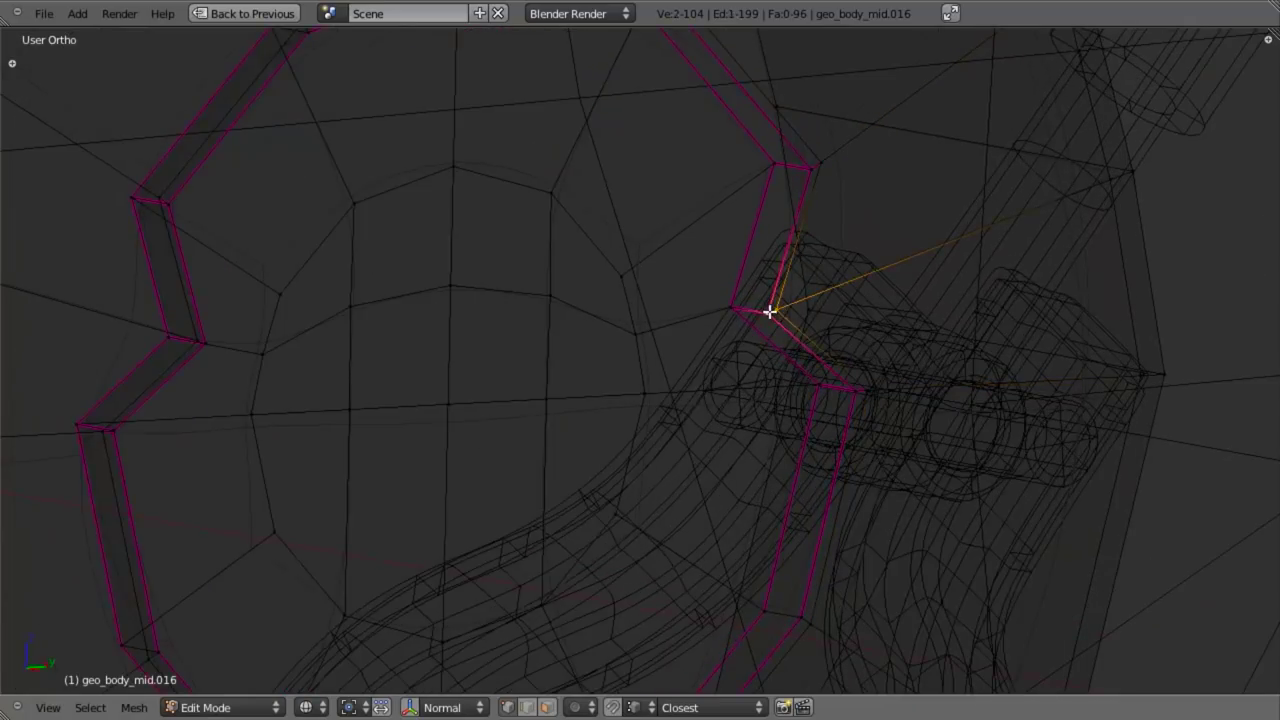
key(shift+e)
text(.5)
key(Return)
key(shift+e)
text(.5)
key(Return)
key(z)
key(n)
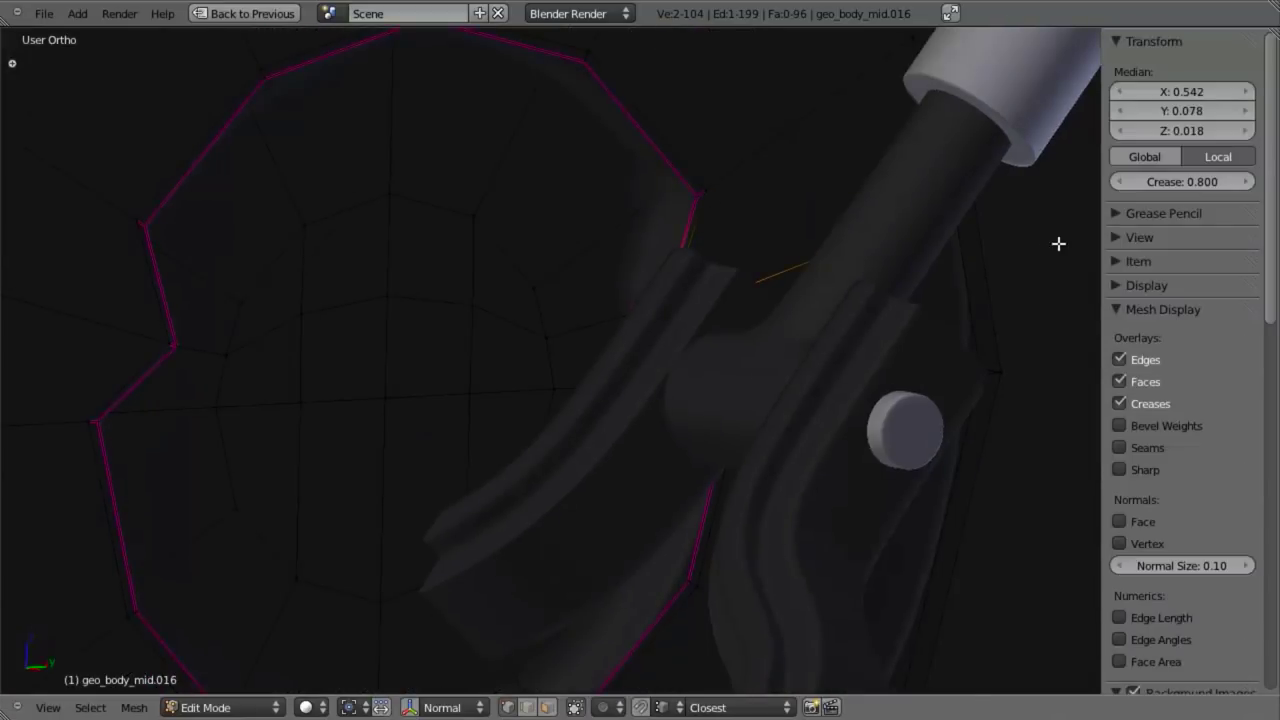
key(n)
Step: Add an edge loop on the recessed face inside the notched ring, slid to -0.80 toward the ring
key(z)
key(z)
key(Tab)
scroll(750, 394, down, 3)
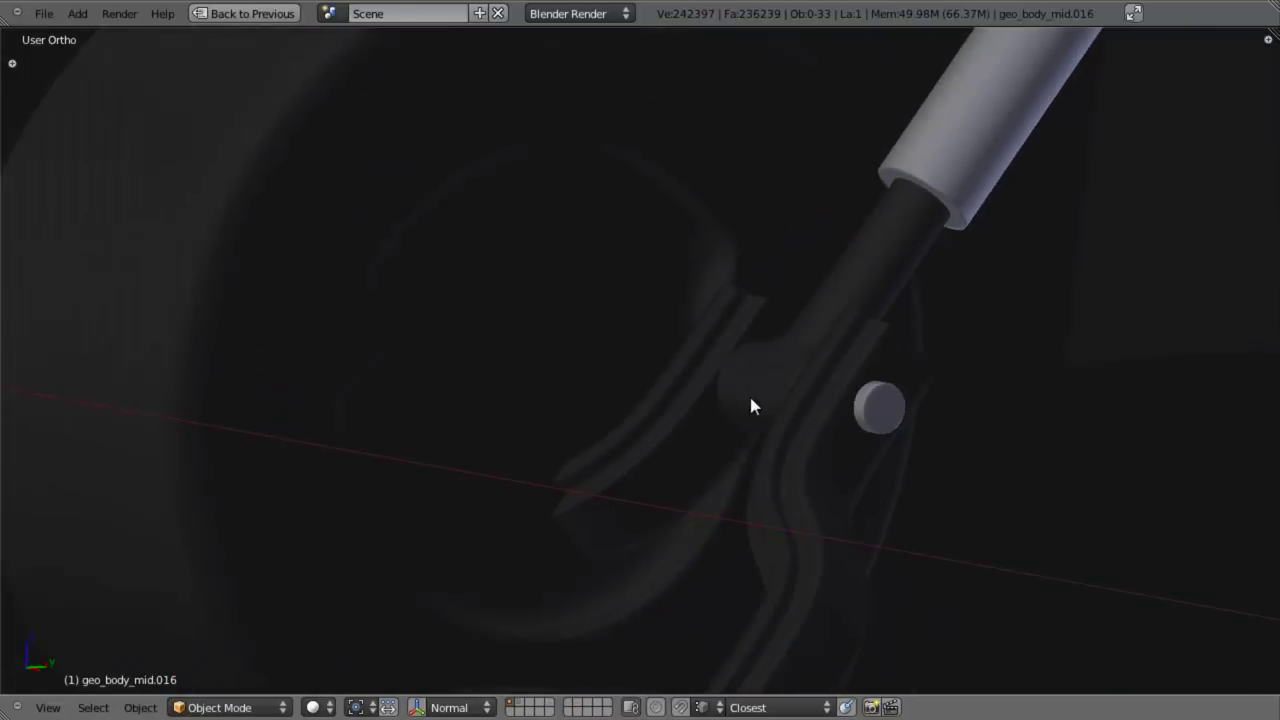
middle_drag(750, 394, 717, 357)
key(Tab)
key(g)
key(g)
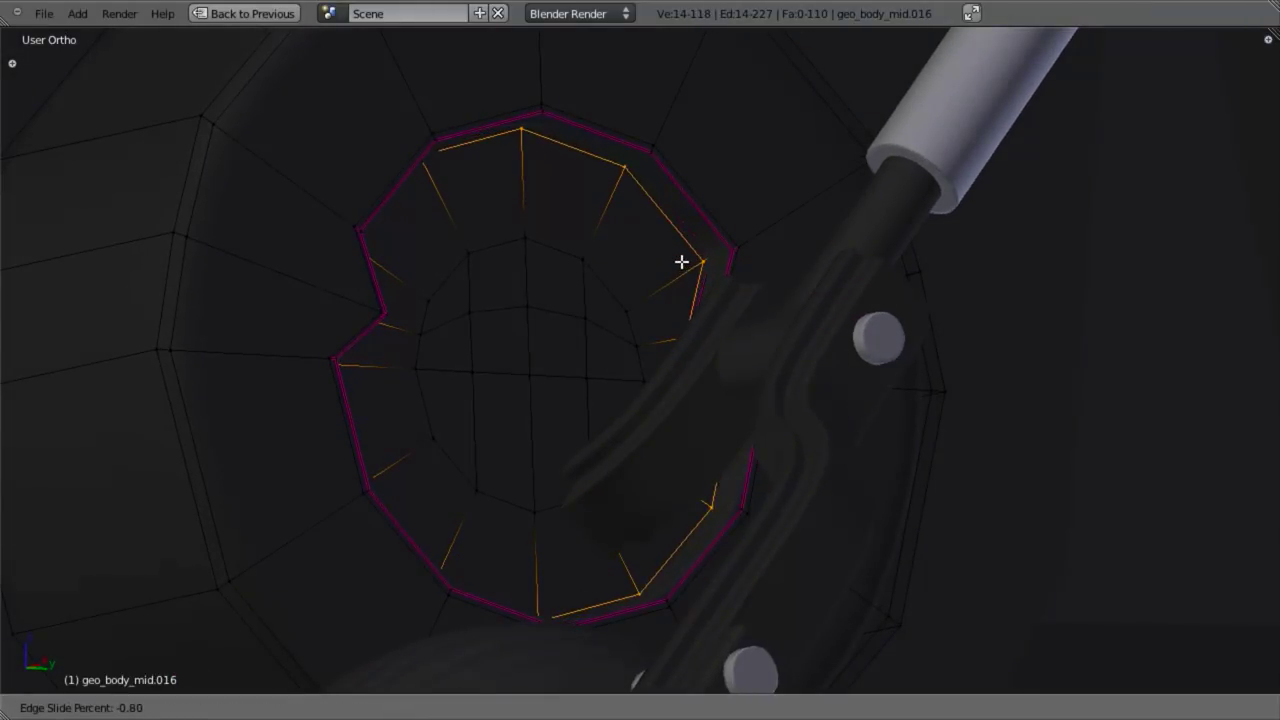
click(680, 261)
Step: Examine the notched housing from the side, comparing its mesh and smoothed surface with the reference artwork
key(Tab)
scroll(614, 346, down, 4)
mouse_move(614, 346)
middle_down()
mouse_move(547, 391)
mouse_move(563, 438)
mouse_move(529, 450)
middle_up()
scroll(563, 438, down, 3)
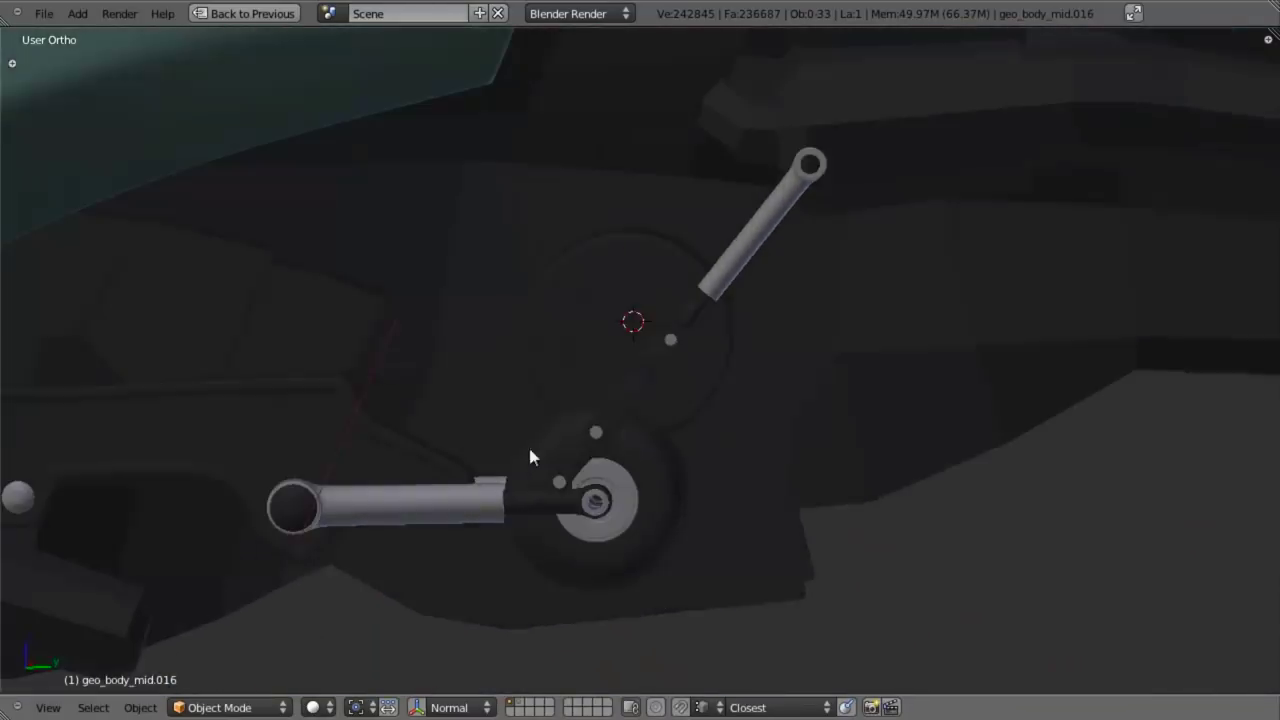
key(KP_3)
scroll(606, 454, up, 4)
key(Tab)
key(z)
key(a)
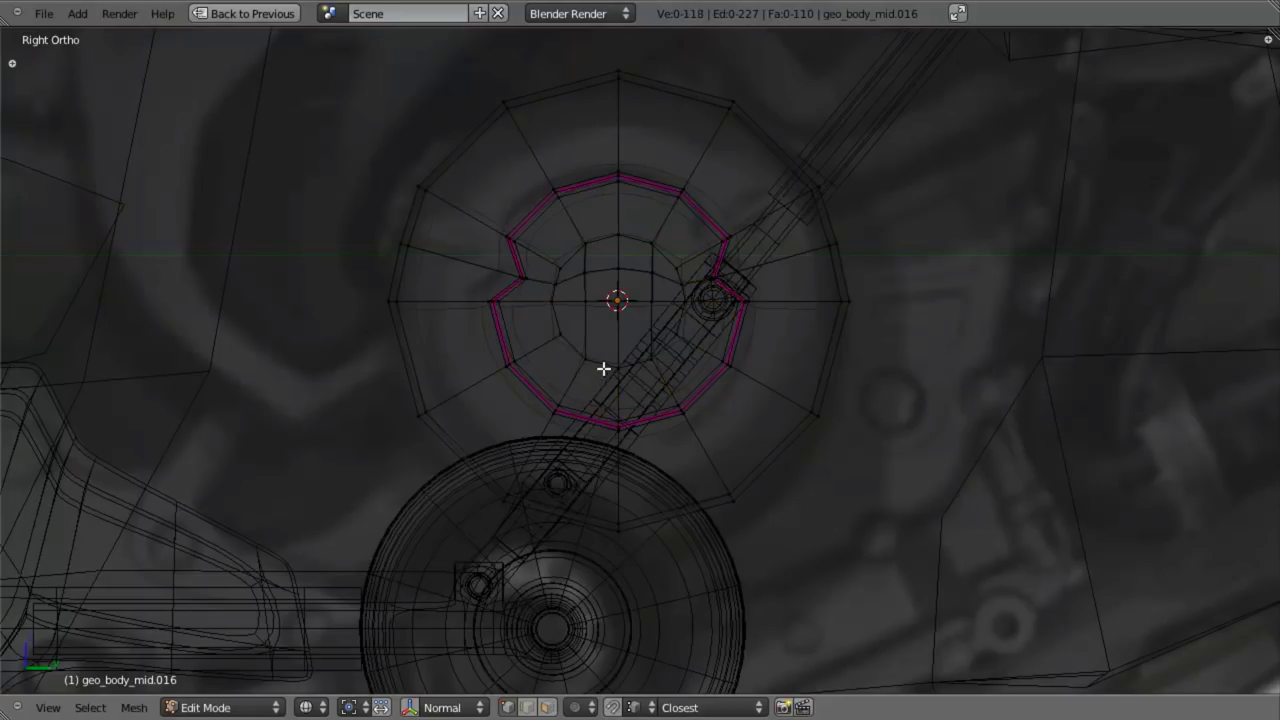
scroll(594, 385, down, 3)
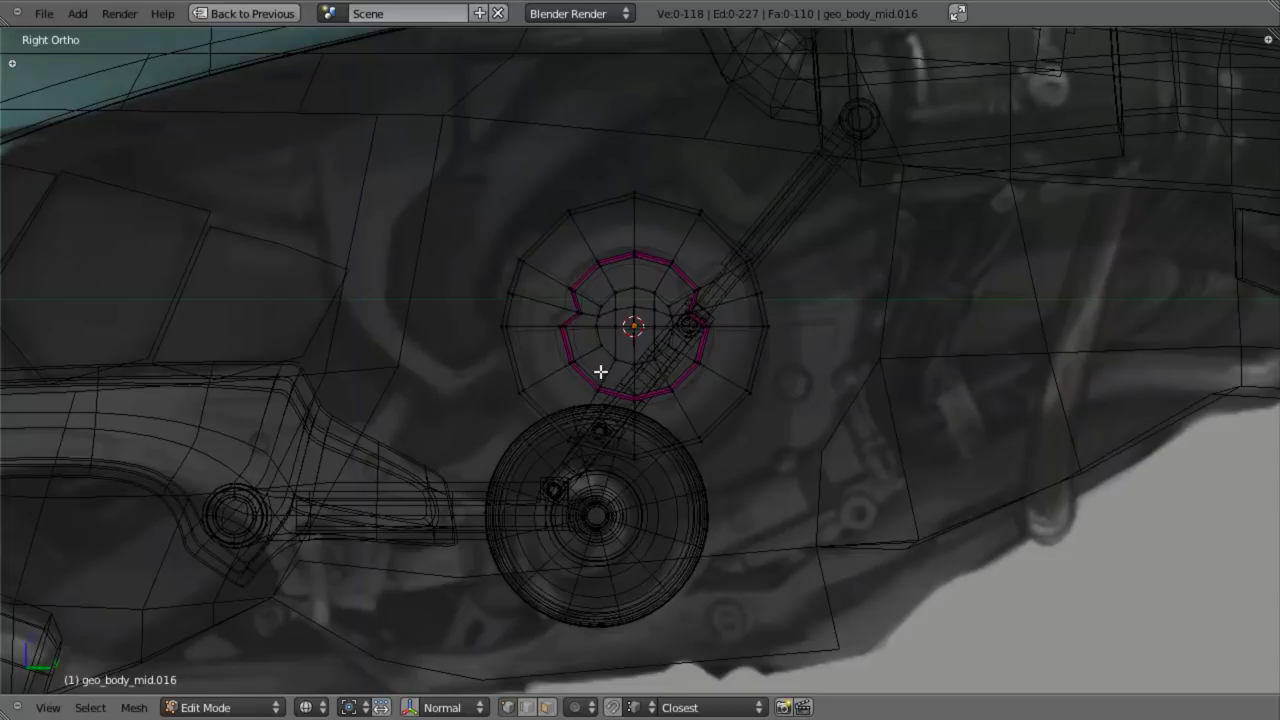
key(z)
scroll(486, 244, up, 3)
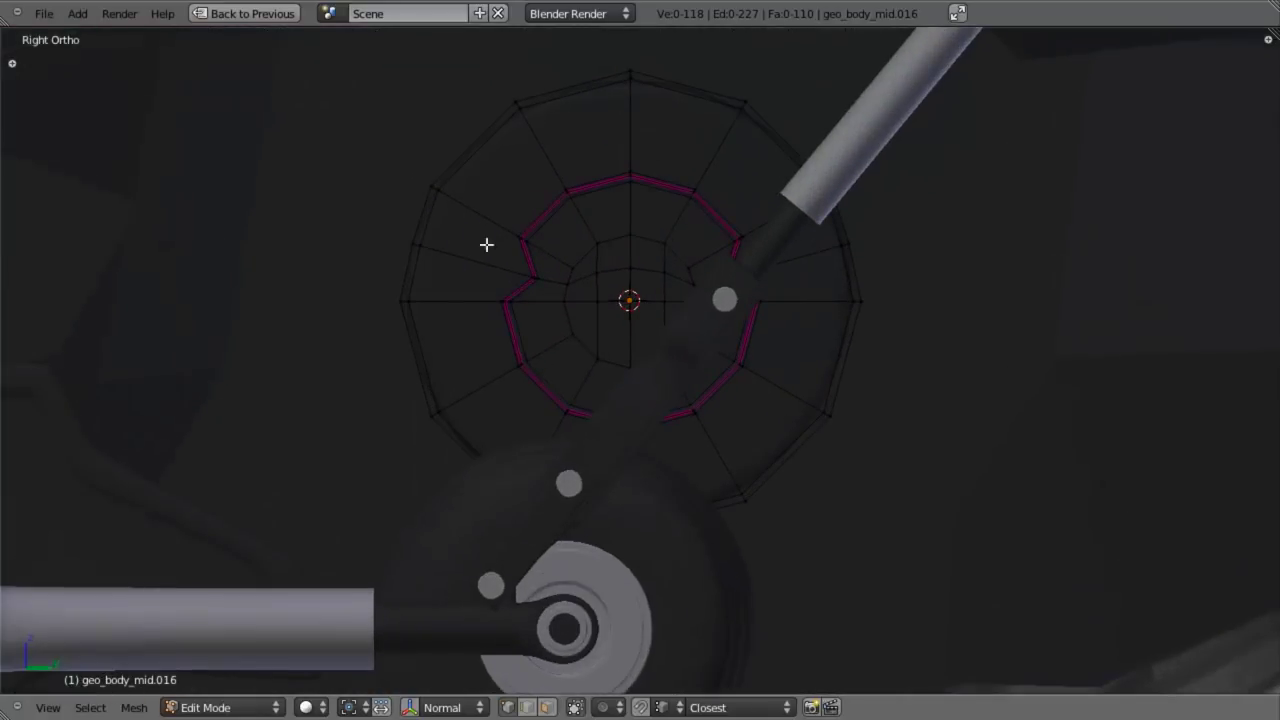
scroll(507, 283, down, 3)
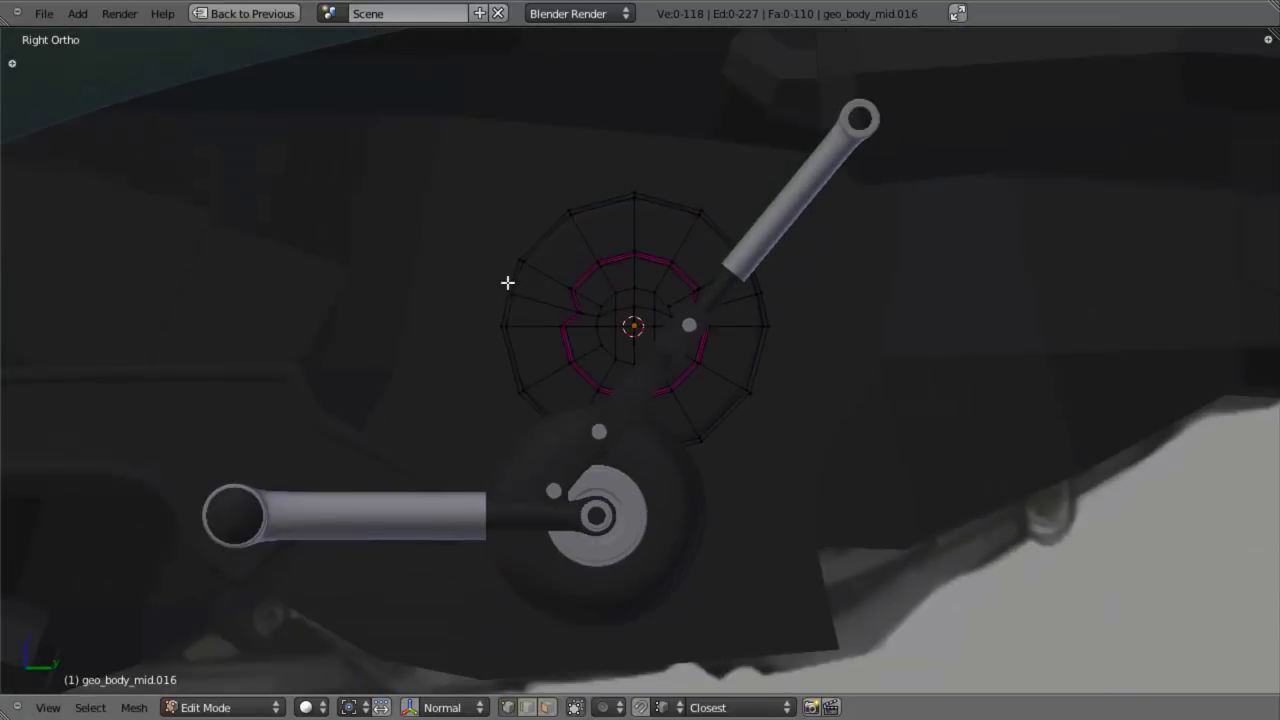
scroll(557, 318, up, 3)
key(Tab)
scroll(548, 390, down, 4)
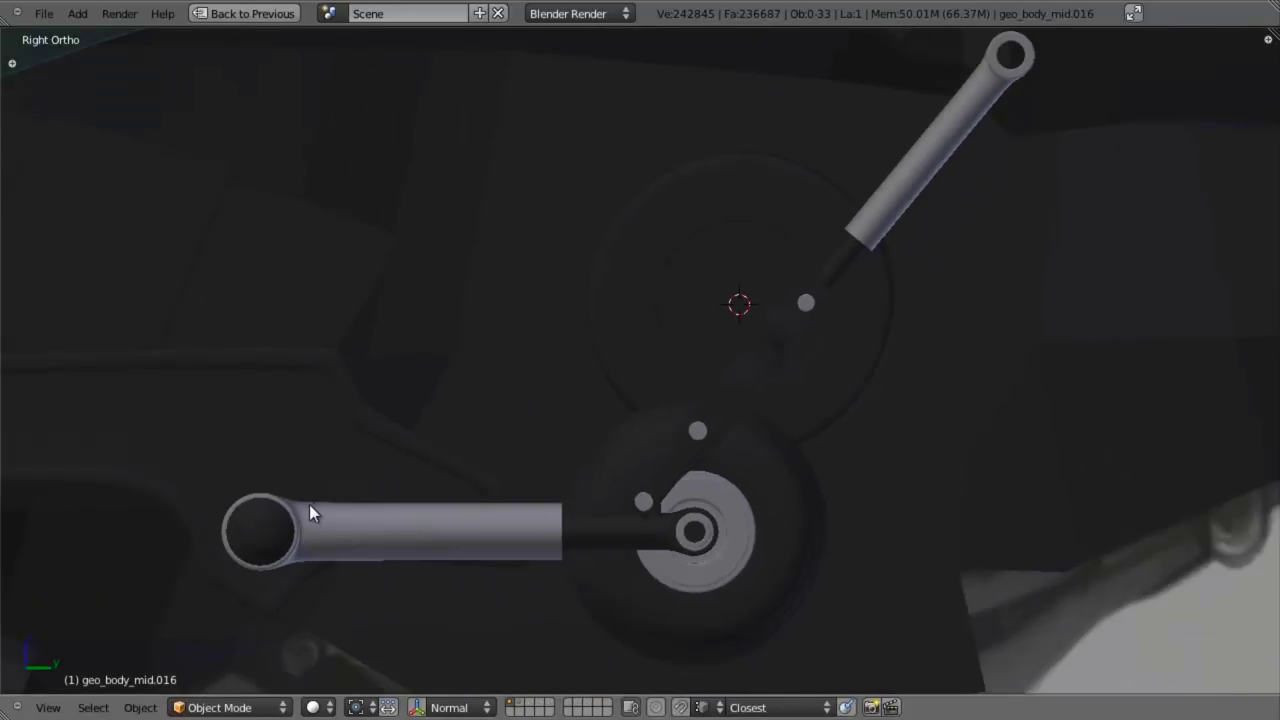
Step: Duplicate the round bolt at the end of the horizontal landing gear tube and separate the copy into its own object
right_click(265, 510)
key(Tab)
key(z)
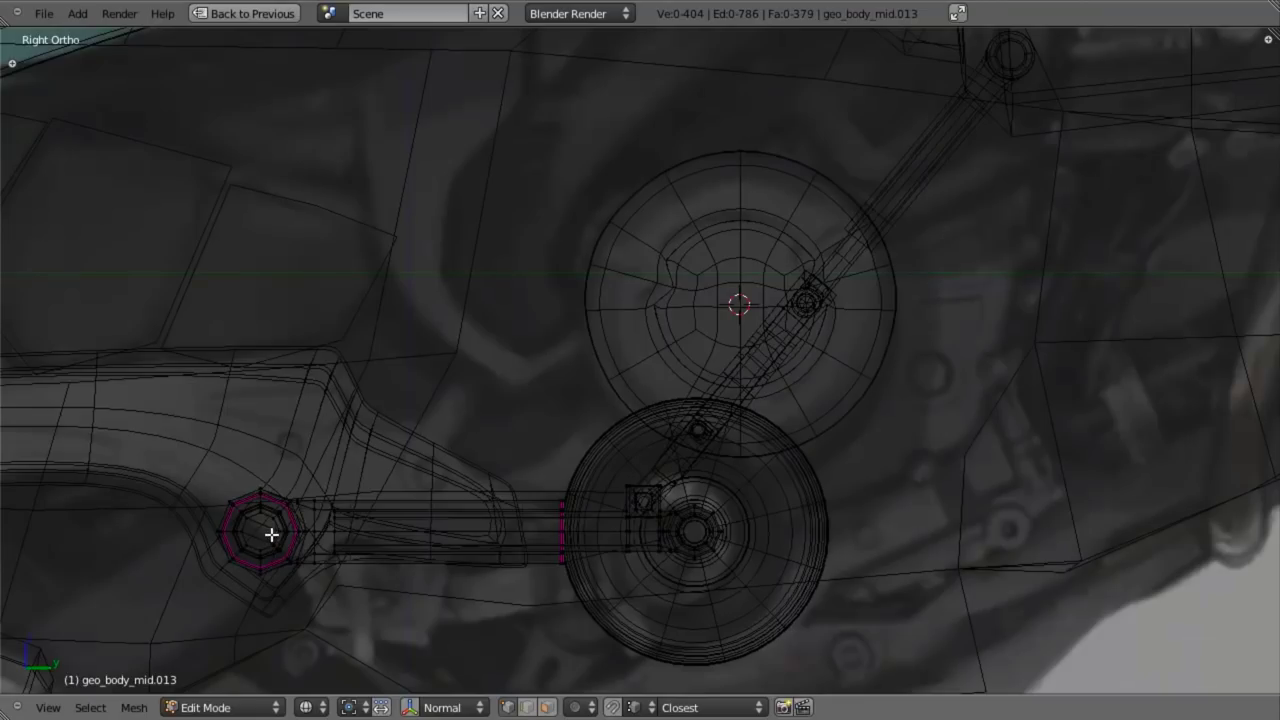
key(l)
key(p)
click(272, 531)
key(Tab)
Step: Join the separated bolt into the round housing object
right_click(271, 545)
shift+right_click(669, 308)
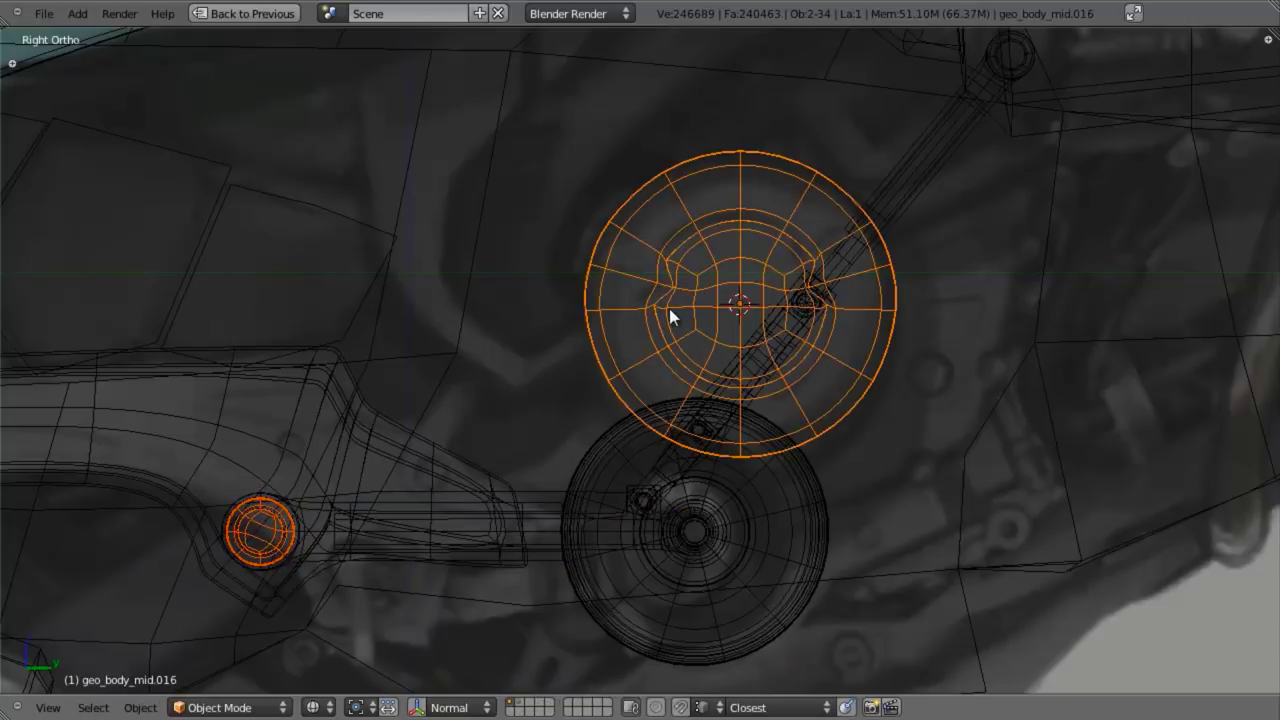
key(ctrl+j)
Step: Move the bolt up to the housing's notch opposite the strut and scale it down
key(Tab)
key(a)
key(l)
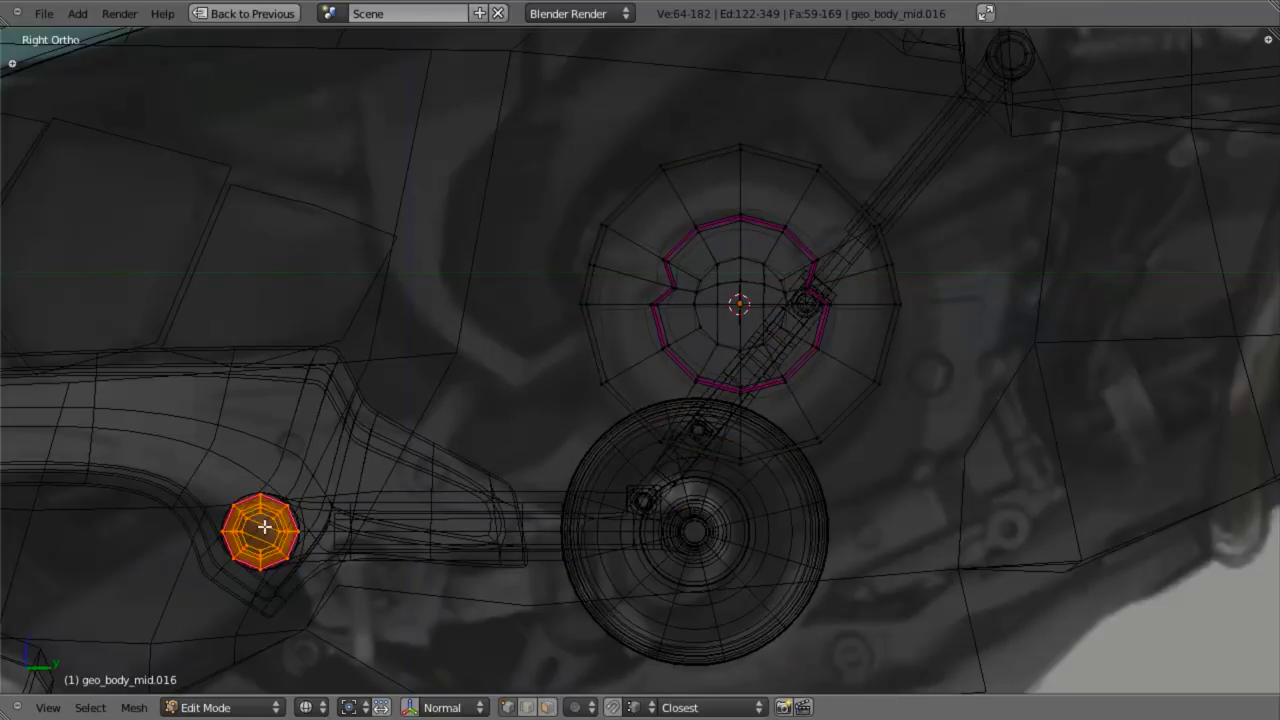
key(g)
click(646, 351)
scroll(646, 351, up, 3)
key(s)
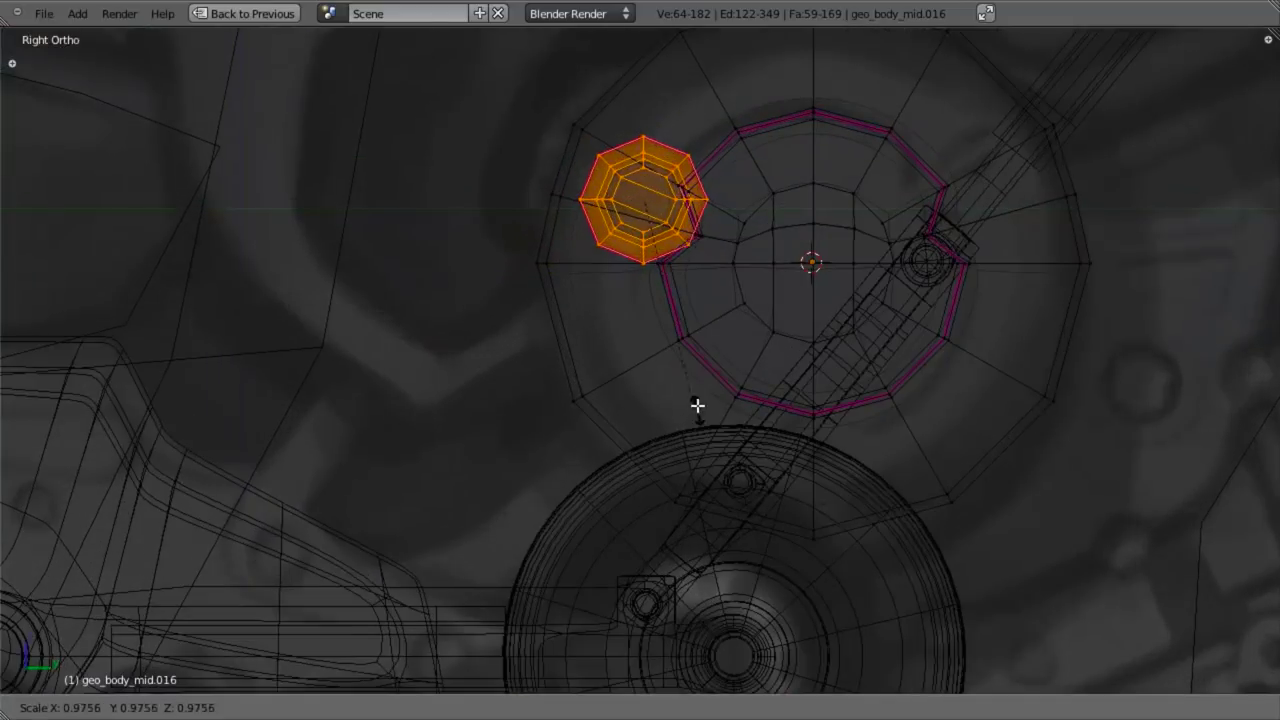
click(705, 344)
Step: Turn the small bolt slightly and nudge it onto the housing's outer face beside the notch
key(g)
click(676, 355)
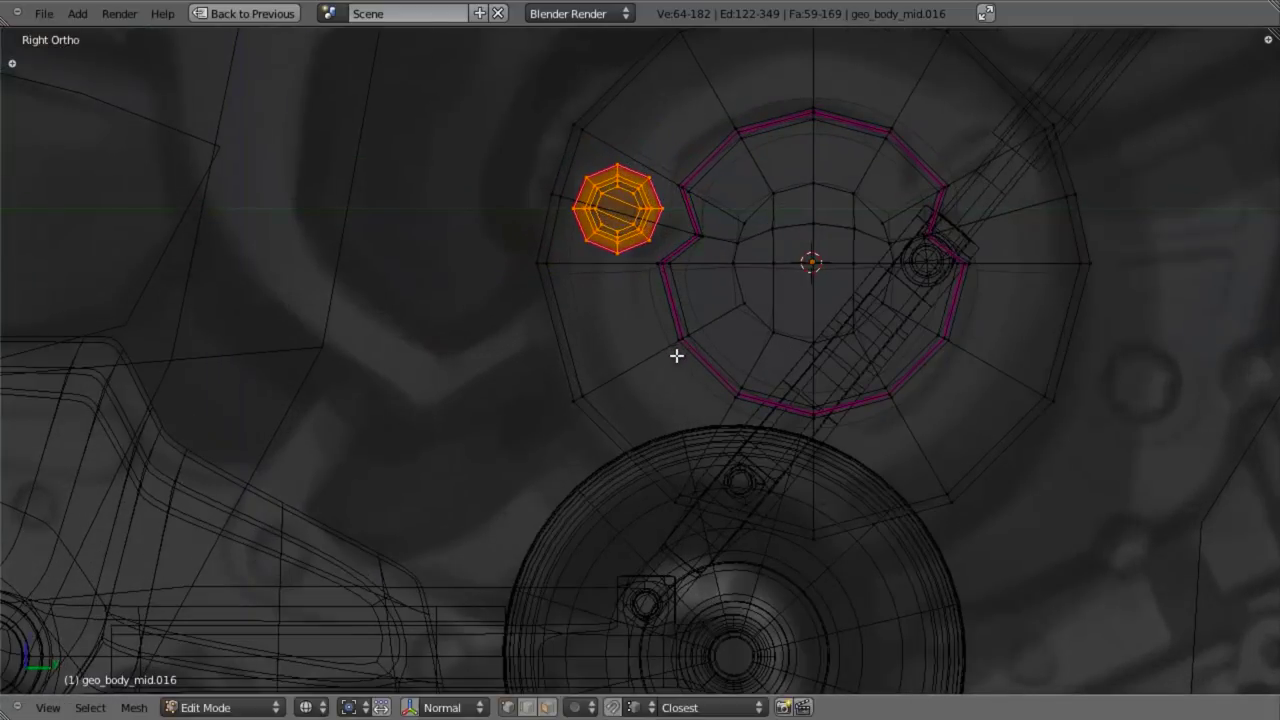
key(g)
click(687, 349)
key(g)
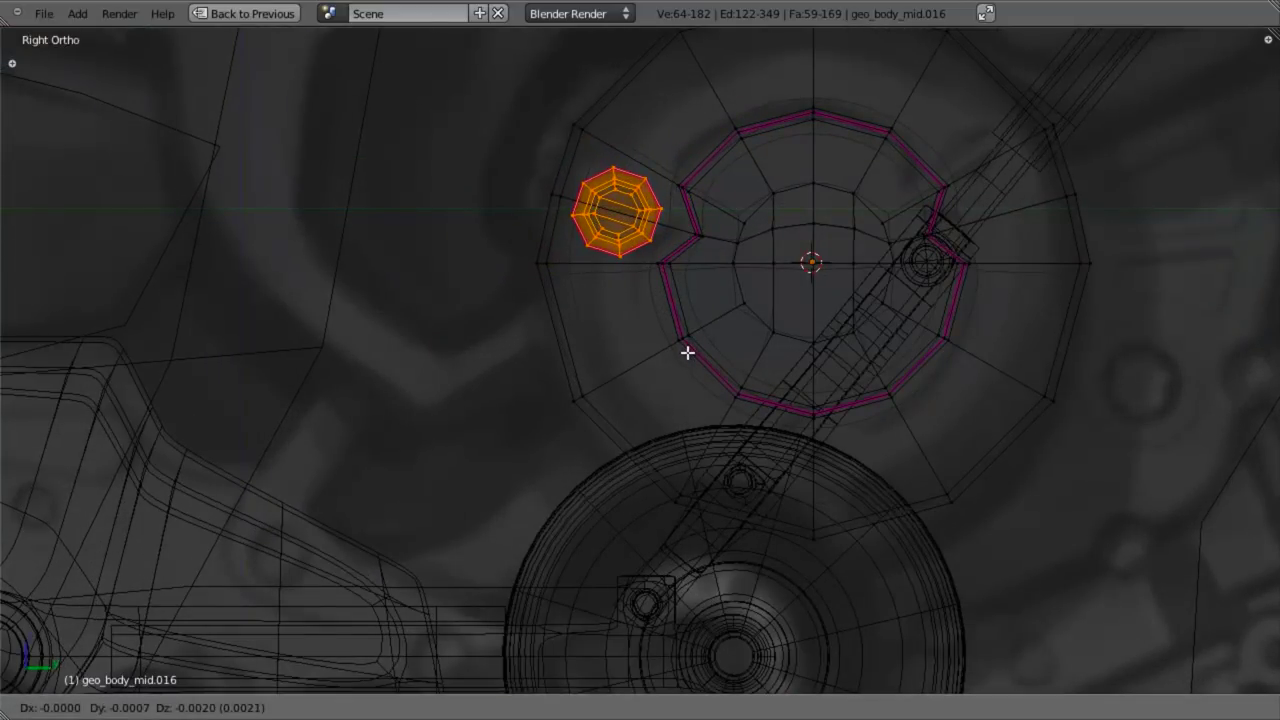
click(686, 351)
Step: Push the bolt back along the X axis until only its head protrudes from the housing's face
key(z)
mouse_move(620, 394)
middle_down()
mouse_move(794, 406)
mouse_move(796, 423)
middle_up()
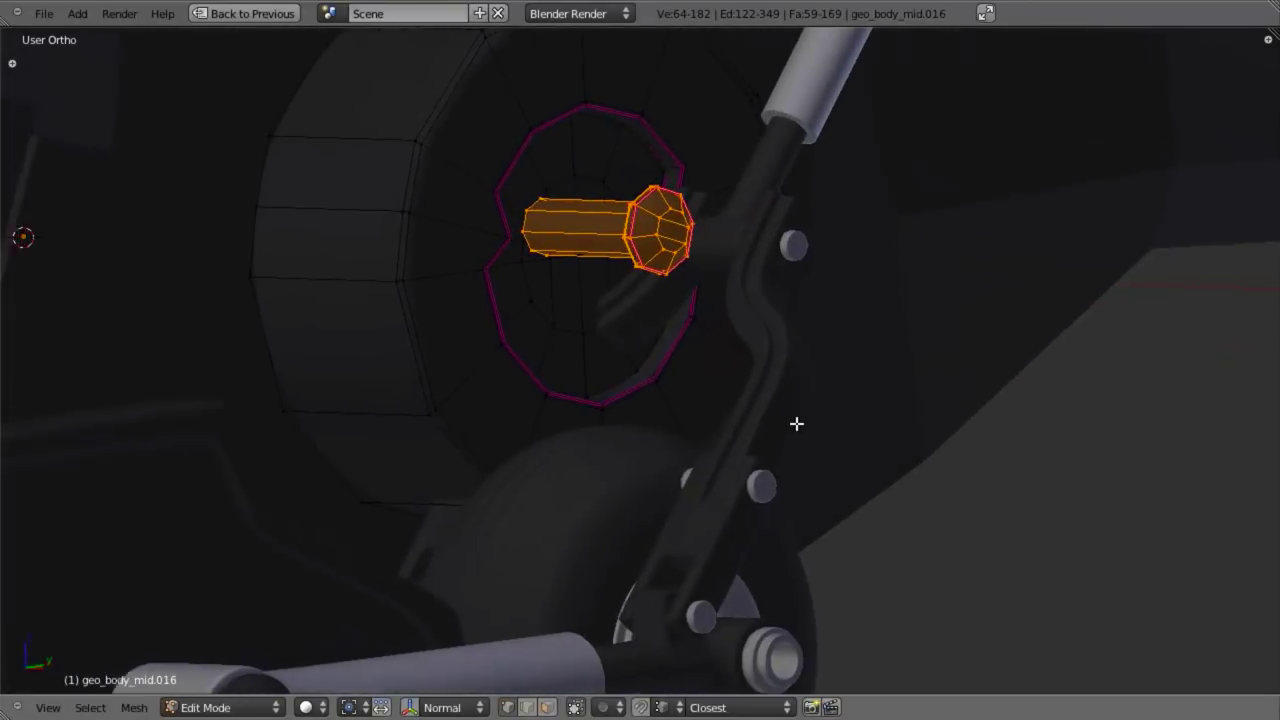
scroll(797, 424, up, 2)
shift+middle_drag(645, 341, 754, 380)
key(g)
key(x)
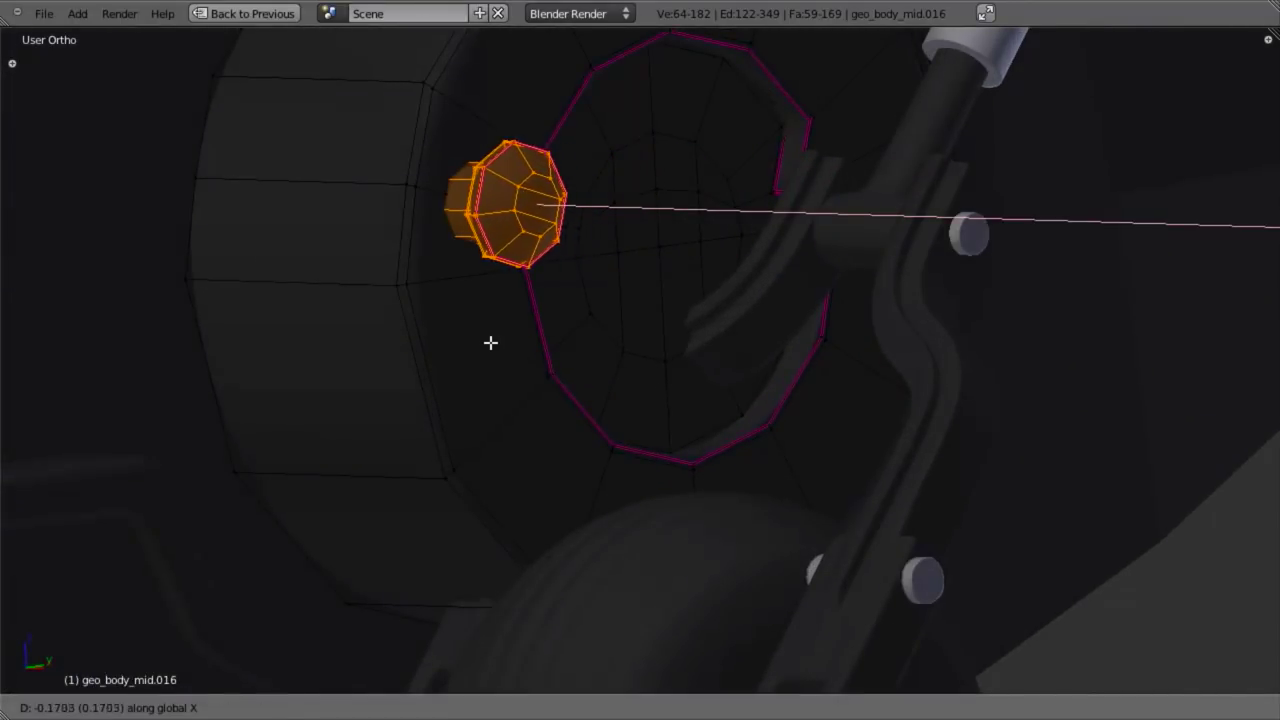
click(474, 337)
middle_drag(474, 337, 657, 399)
scroll(657, 399, down, 2)
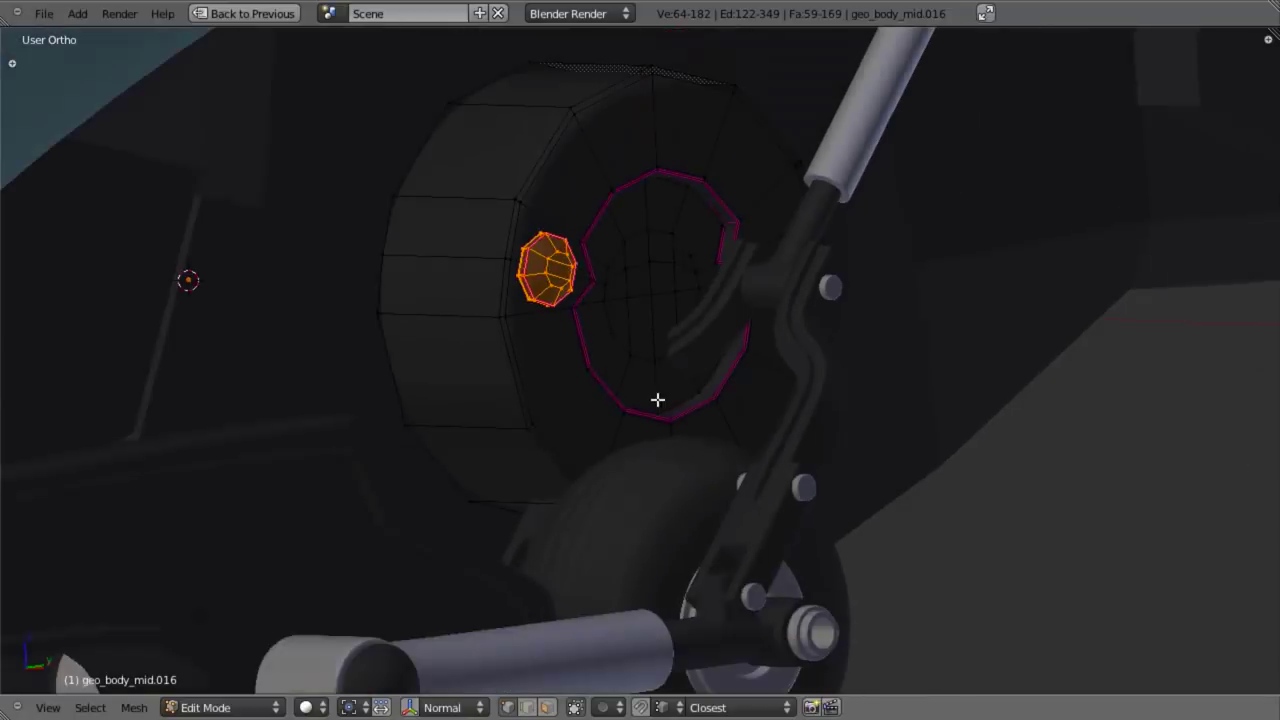
Step: Nudge the bolt about 0.003 toward the notch in the side view
key(KP_3)
key(g)
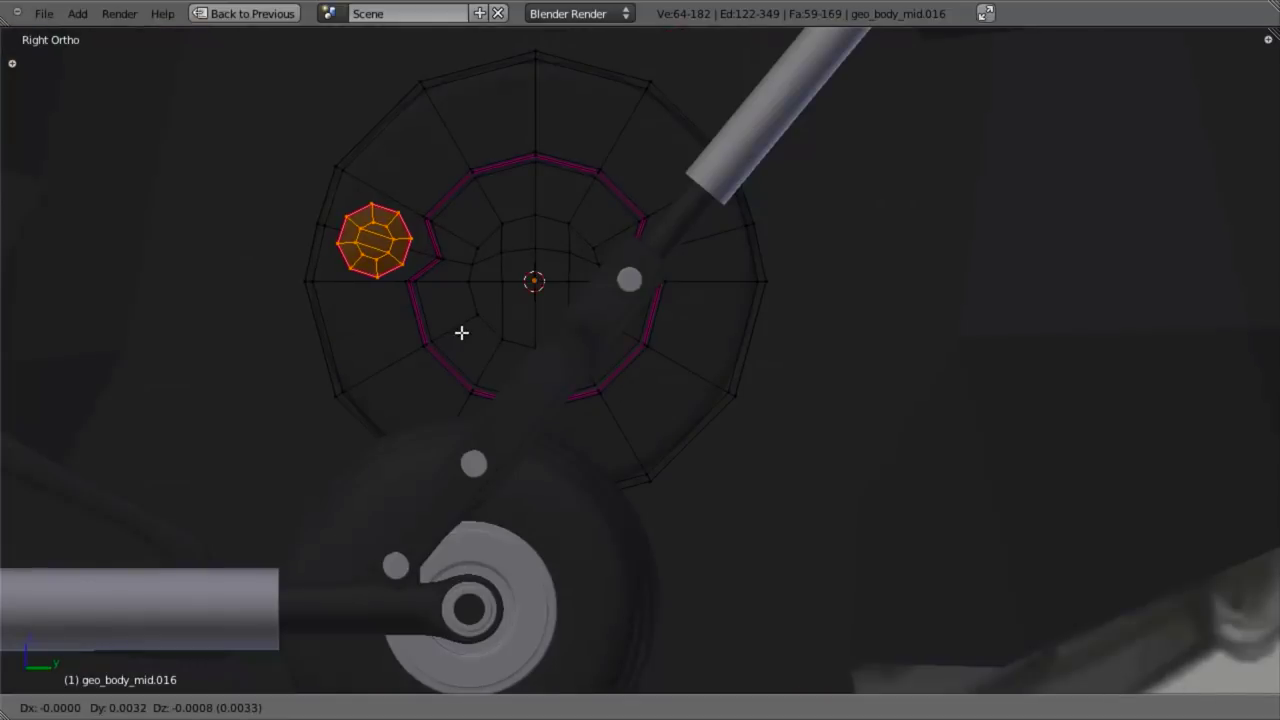
click(462, 333)
Step: Duplicate the bolt in place and mirror the copy across the housing by scaling it -1 along Y about the 3D cursor
key(z)
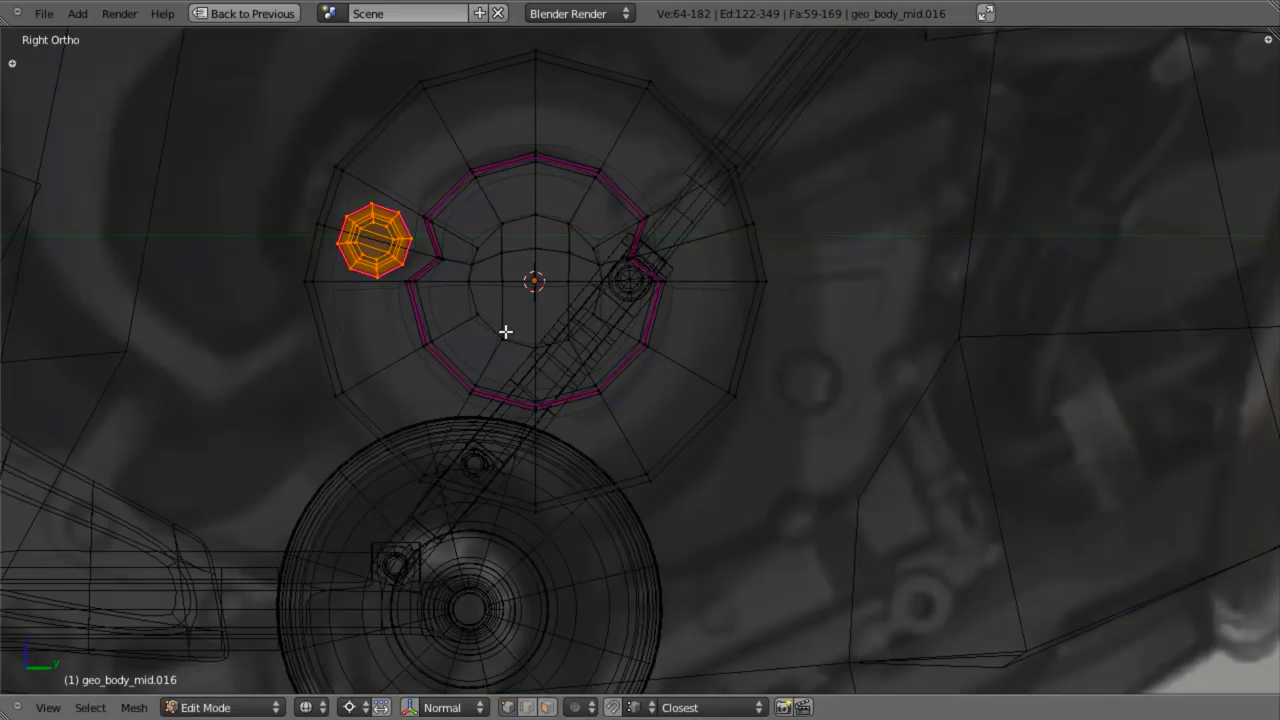
shift+middle_drag(500, 367, 475, 401)
key(shift+d)
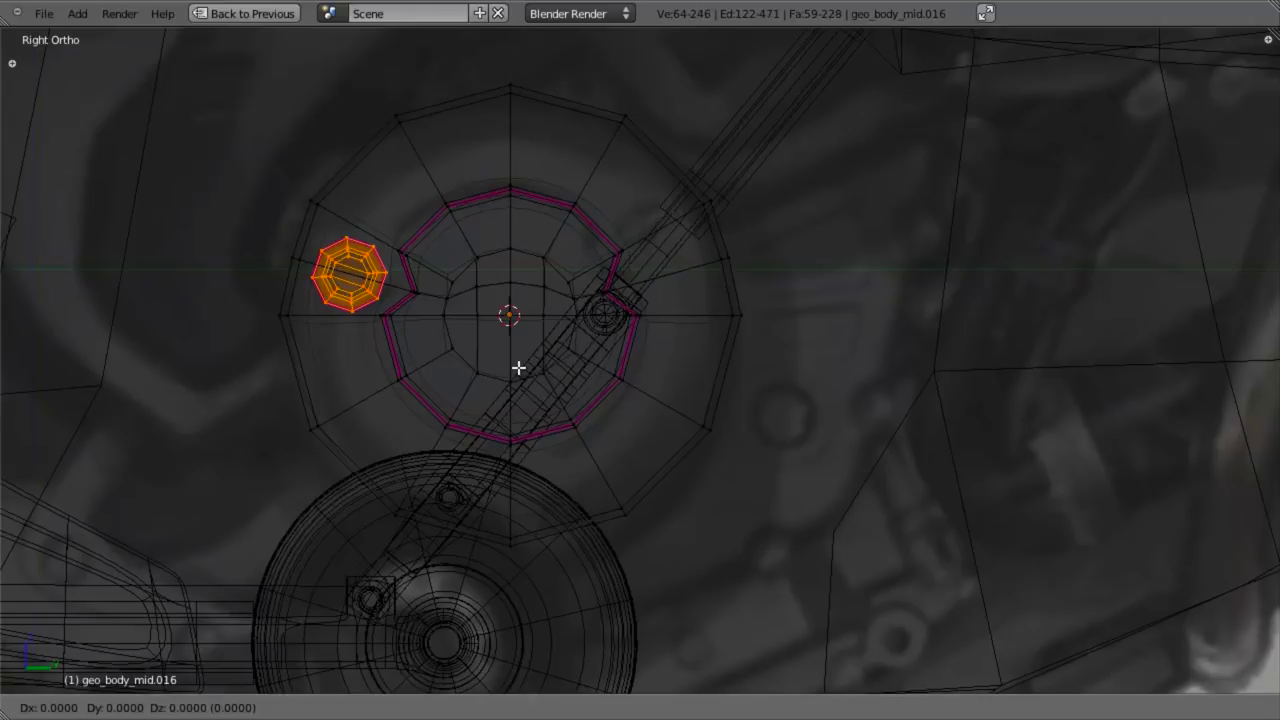
right_click(518, 367)
text(sy-1)
key(Return)
key(z)
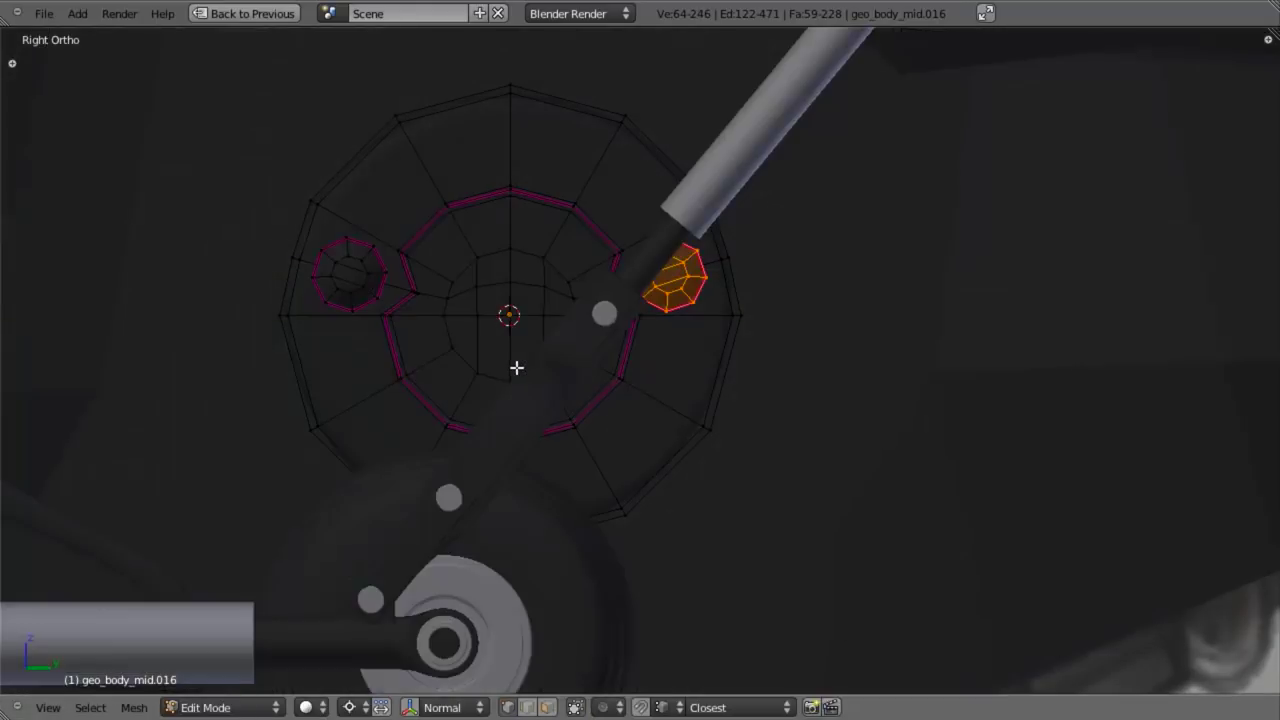
Step: Examine both bolts at an angle and from the side, and switch to an empty layer to study the reference artwork alone
scroll(494, 346, down, 2)
key(Tab)
middle_drag(494, 346, 651, 329)
key(a)
scroll(594, 391, down, 4)
key(KP_3)
key(z)
scroll(700, 397, up, 8)
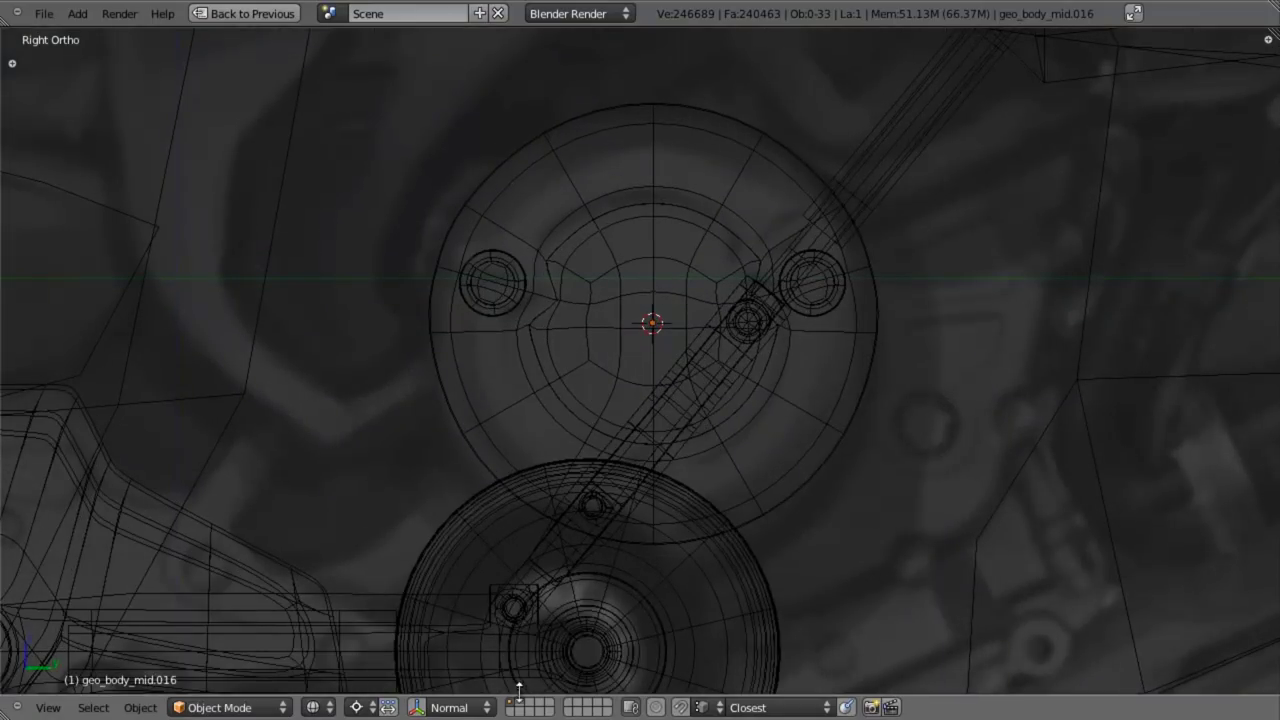
click(535, 705)
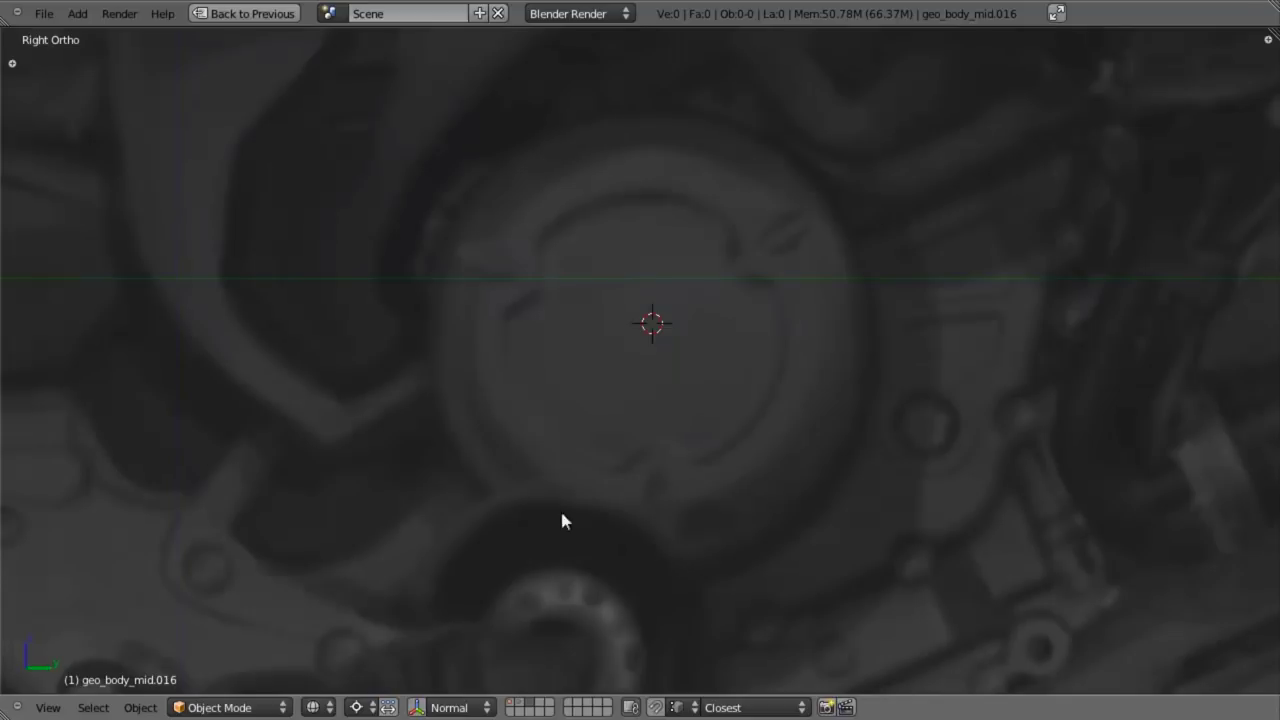
Step: Show the model layer again and compare the notched housing and its bolts with the reference in wireframe and solid shading
click(512, 705)
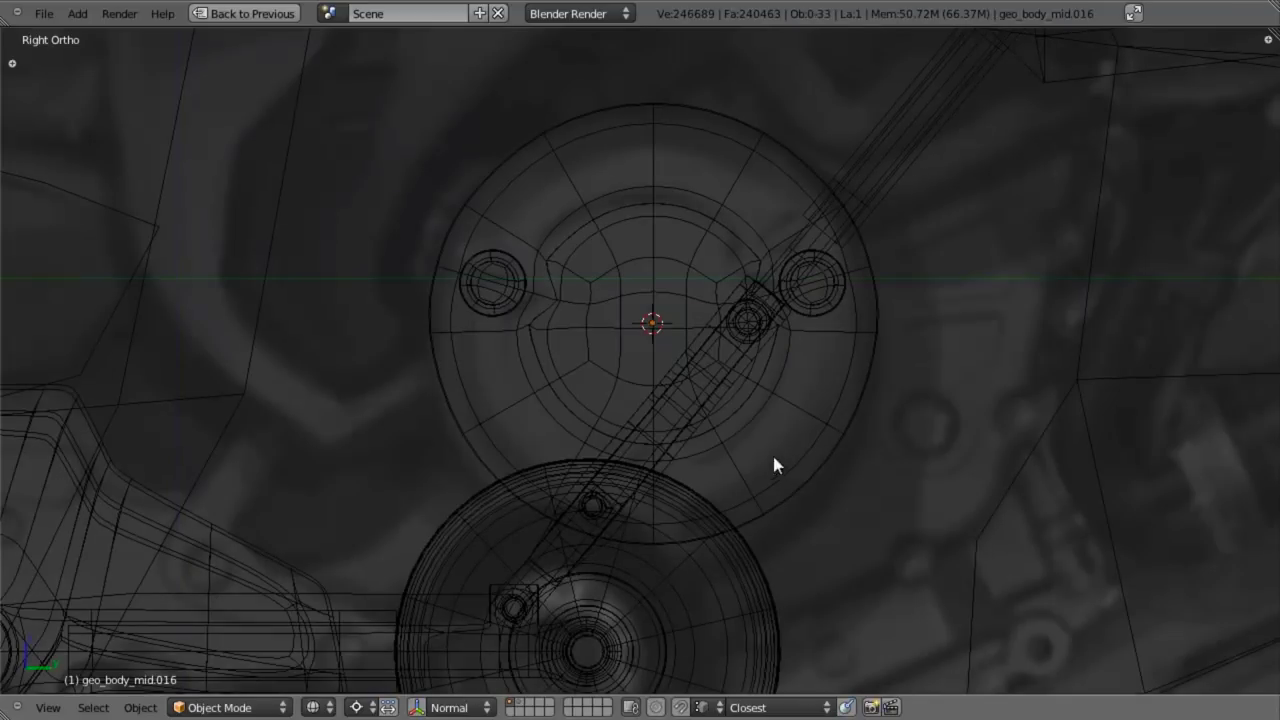
key(Tab)
key(a)
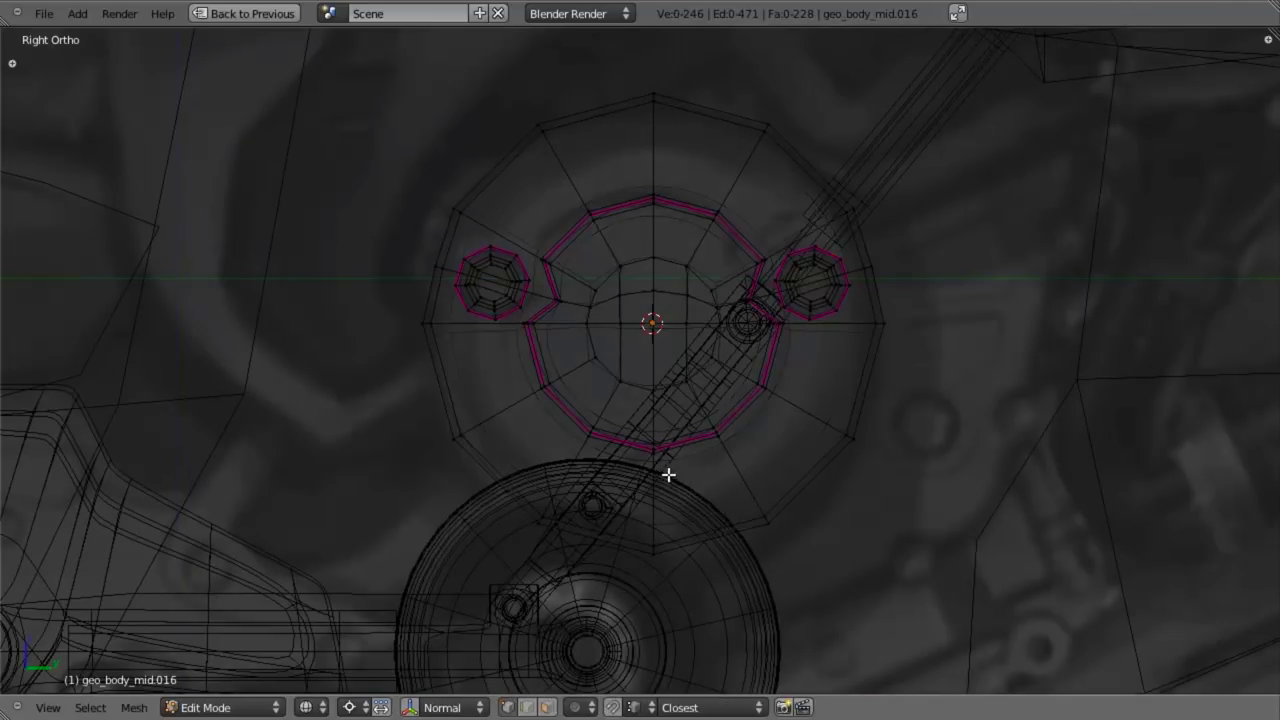
key(z)
key(Tab)
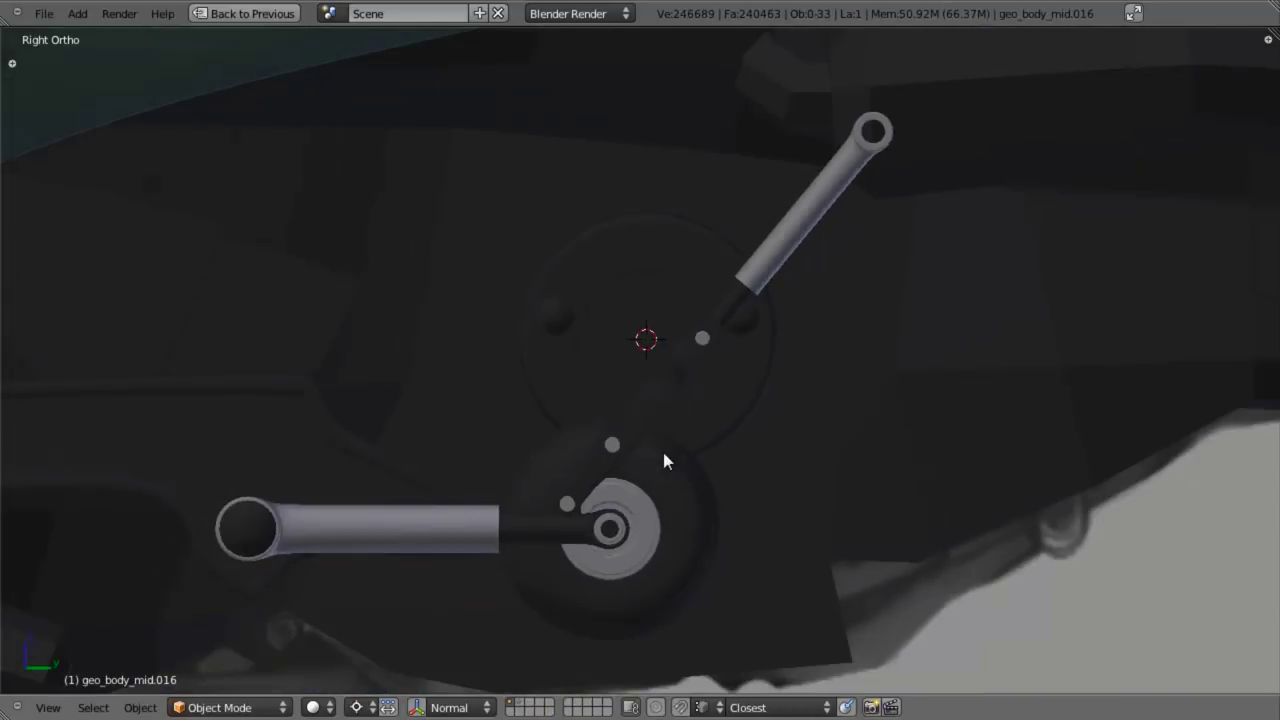
key(z)
scroll(730, 410, up, 3)
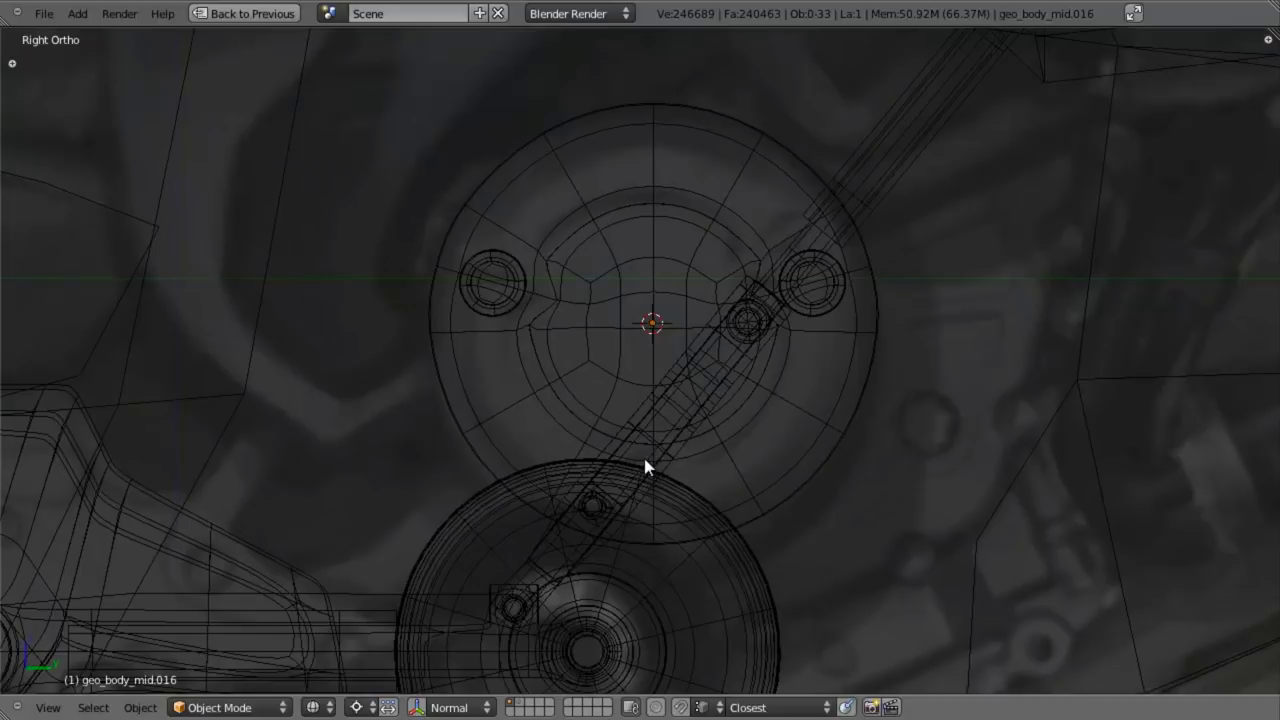
scroll(645, 467, down, 6)
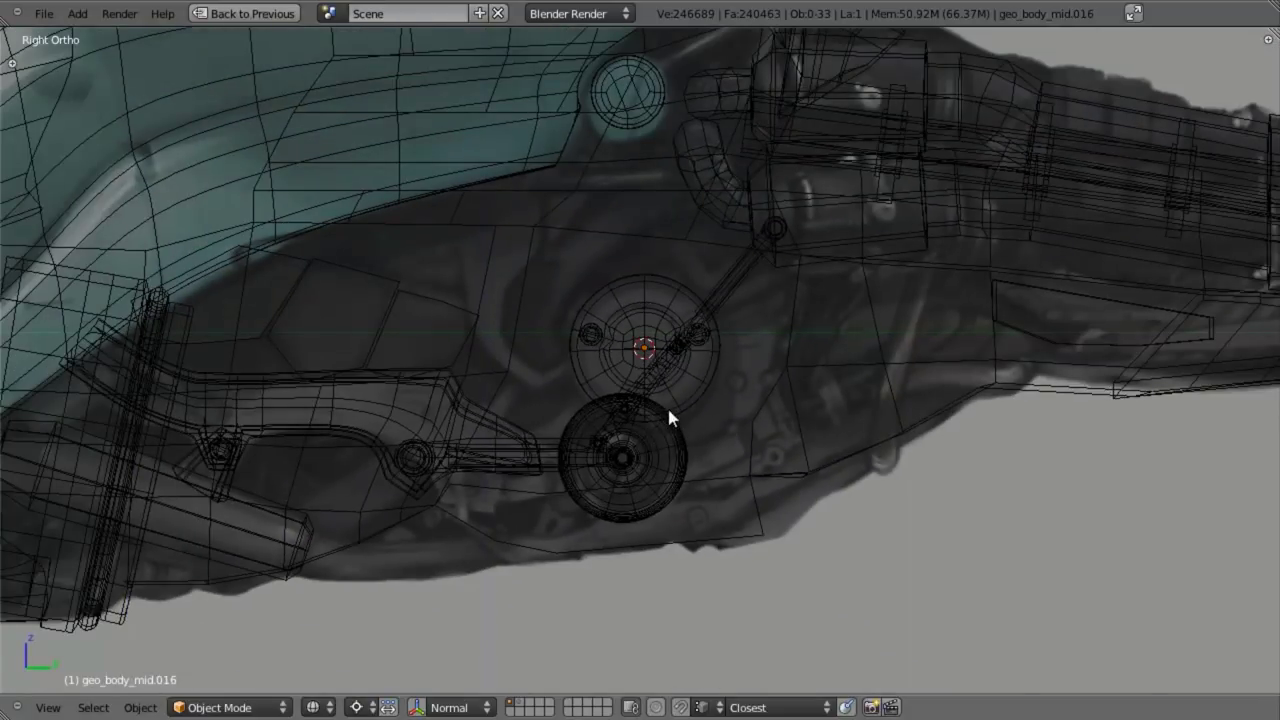
scroll(668, 410, up, 4)
key(z)
key(z)
scroll(605, 340, up, 3)
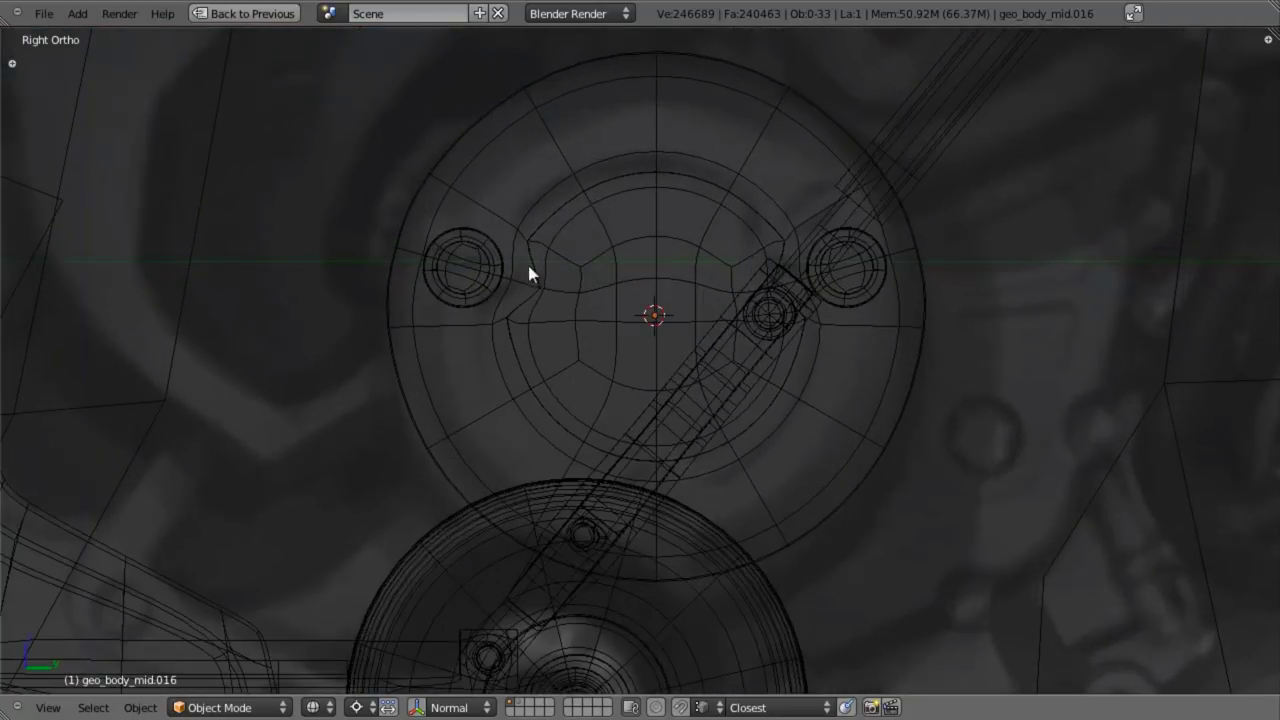
Step: Examine the underside around the housing and landing gear at an angle and from the side in both shading modes
scroll(525, 369, down, 3)
mouse_move(525, 369)
middle_down()
mouse_move(610, 383)
mouse_move(699, 364)
mouse_move(606, 411)
middle_up()
key(z)
scroll(623, 389, down, 3)
key(KP_3)
key(z)
scroll(716, 390, up, 3)
scroll(606, 415, down, 3)
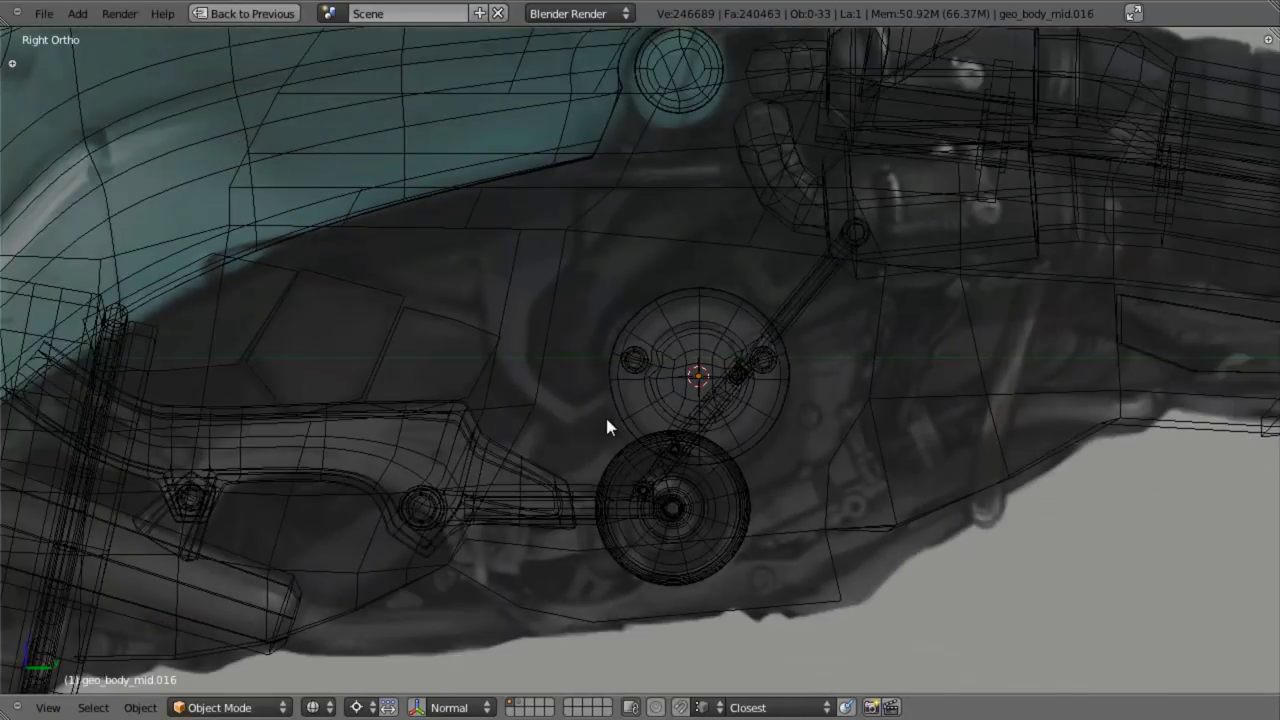
scroll(606, 420, down, 3)
key(z)
scroll(610, 445, up, 2)
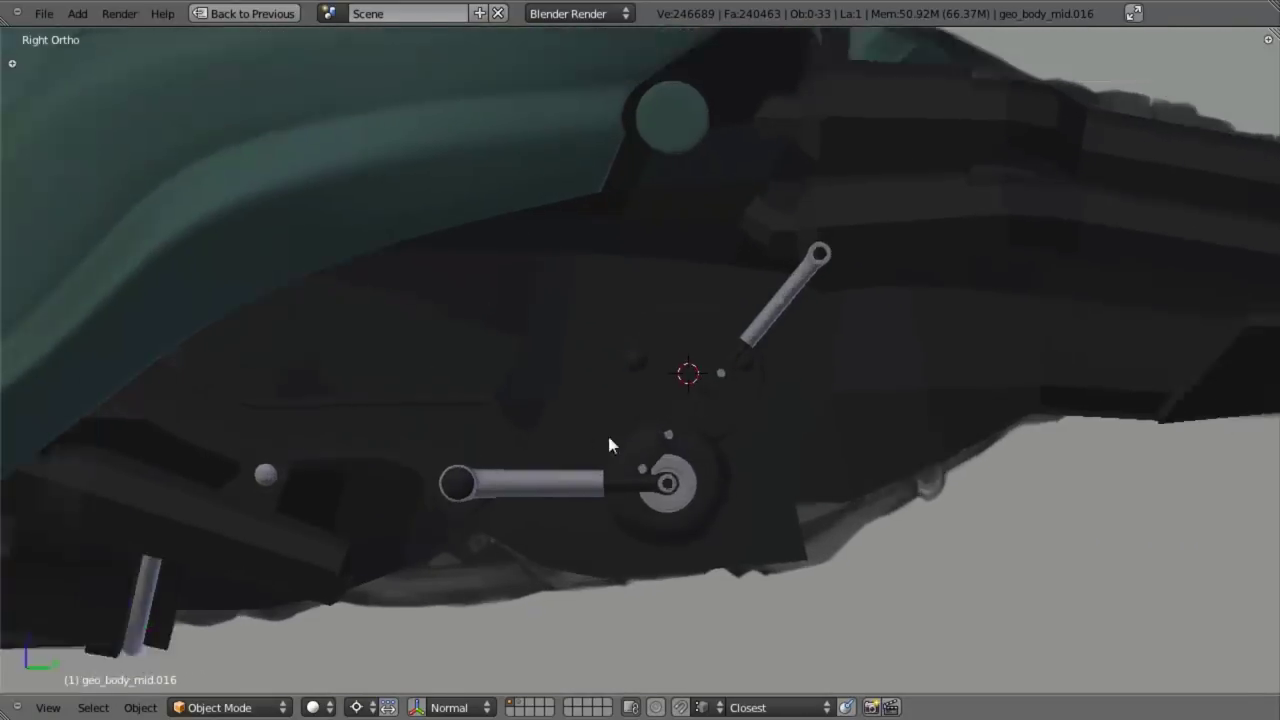
scroll(610, 445, down, 1)
middle_drag(612, 440, 638, 411)
key(KP_3)
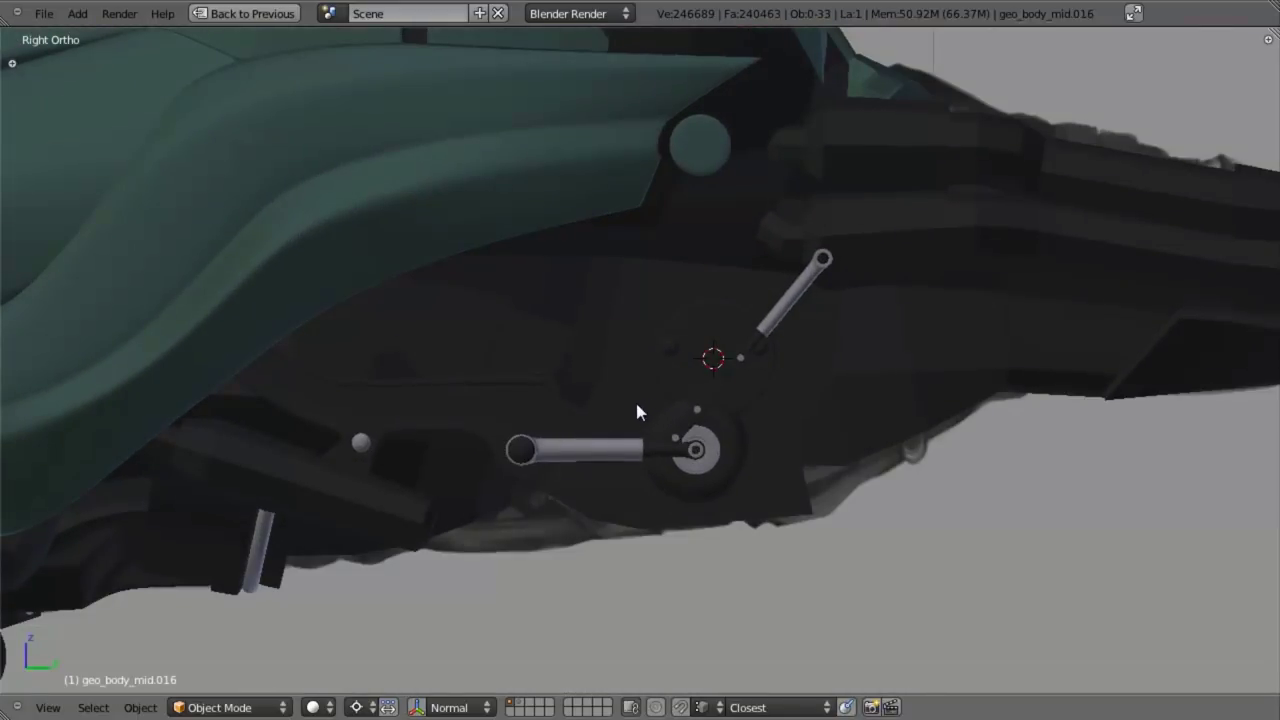
Step: Edit the mid-body mesh and duplicate in place the slanted edge just ahead of the round housing
key(z)
right_click(607, 400)
scroll(640, 405, up, 1)
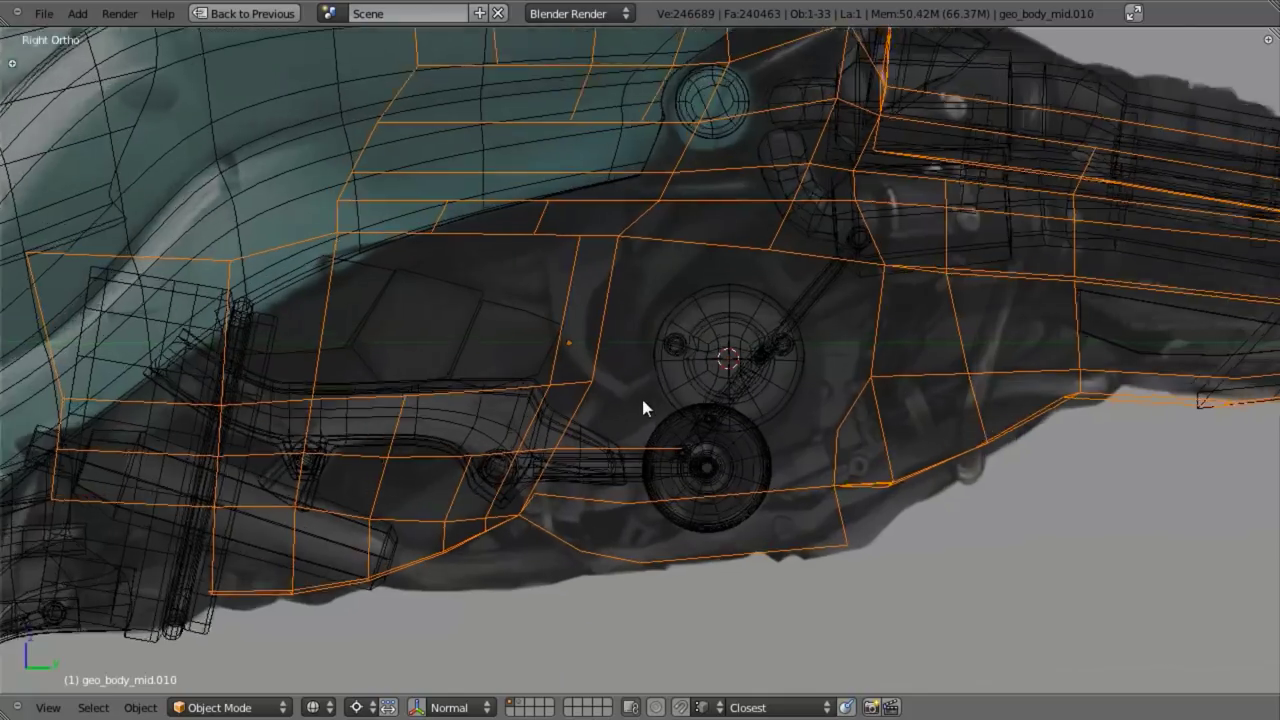
key(z)
scroll(615, 430, down, 2)
mouse_move(629, 394)
middle_down()
mouse_move(726, 297)
mouse_move(709, 166)
mouse_move(618, 316)
mouse_move(622, 374)
middle_up()
key(KP_3)
key(z)
scroll(666, 414, up, 4)
key(Tab)
scroll(646, 317, down, 3)
key(a)
scroll(622, 248, up, 3)
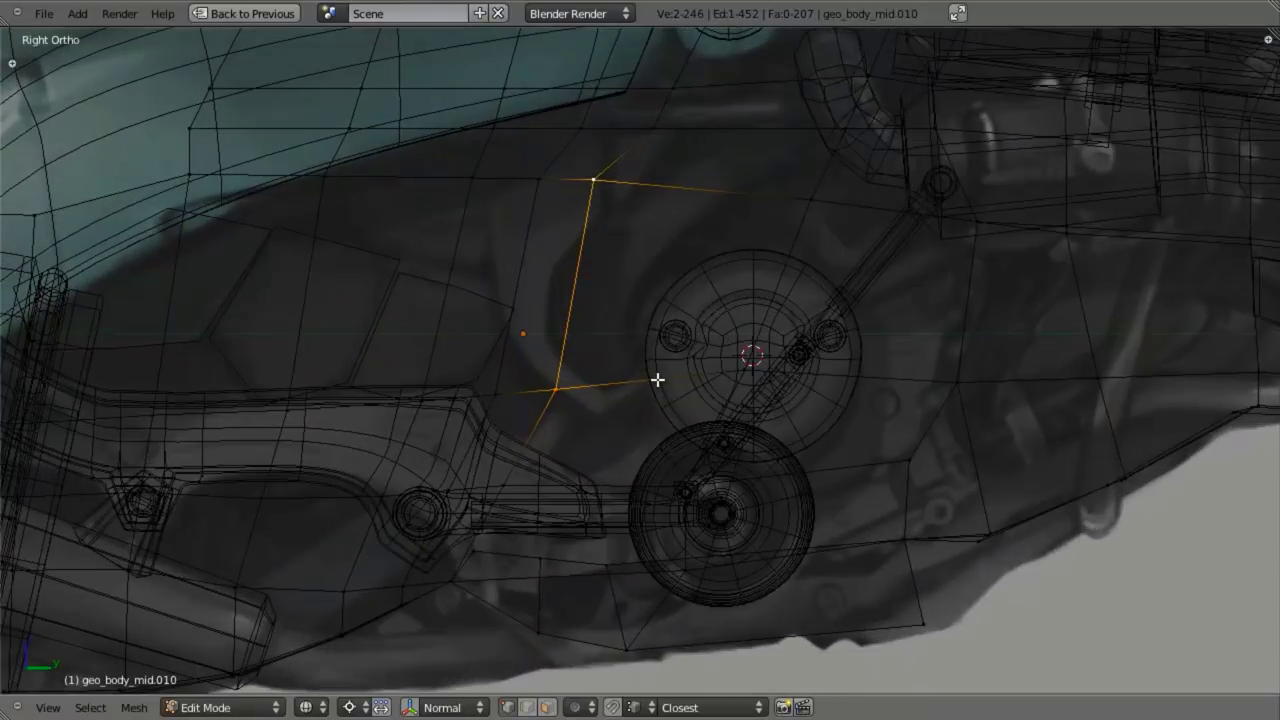
key(shift+d)
key(Escape)
Step: Shrink the duplicated edge, move it about 0.04 onto the reference's curved band, and rotate it almost vertical
key(s)
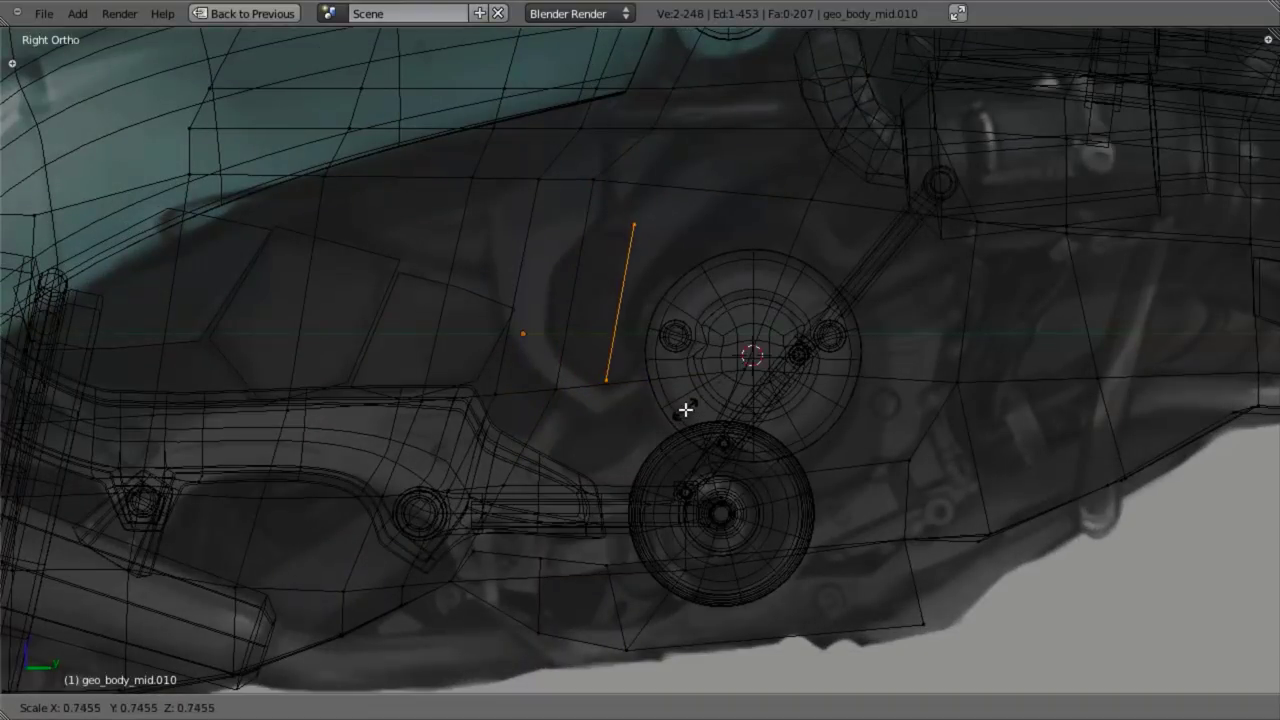
key(Escape)
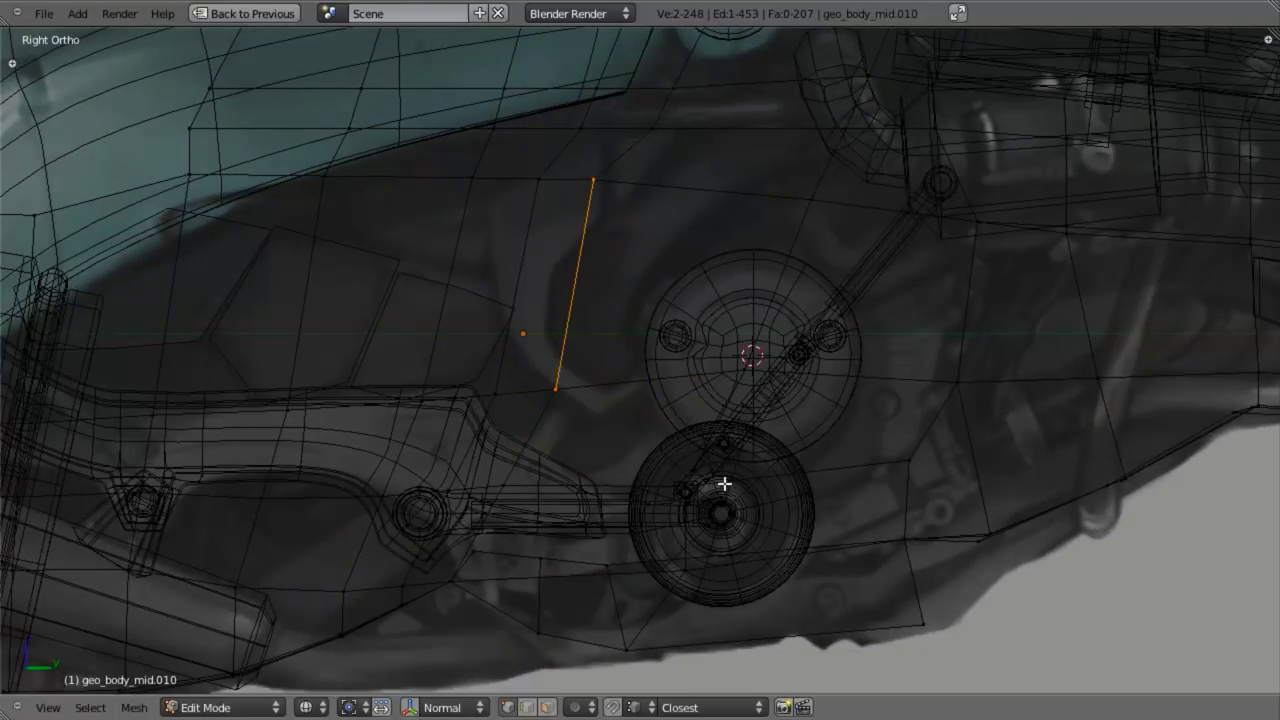
key(s)
click(650, 337)
key(g)
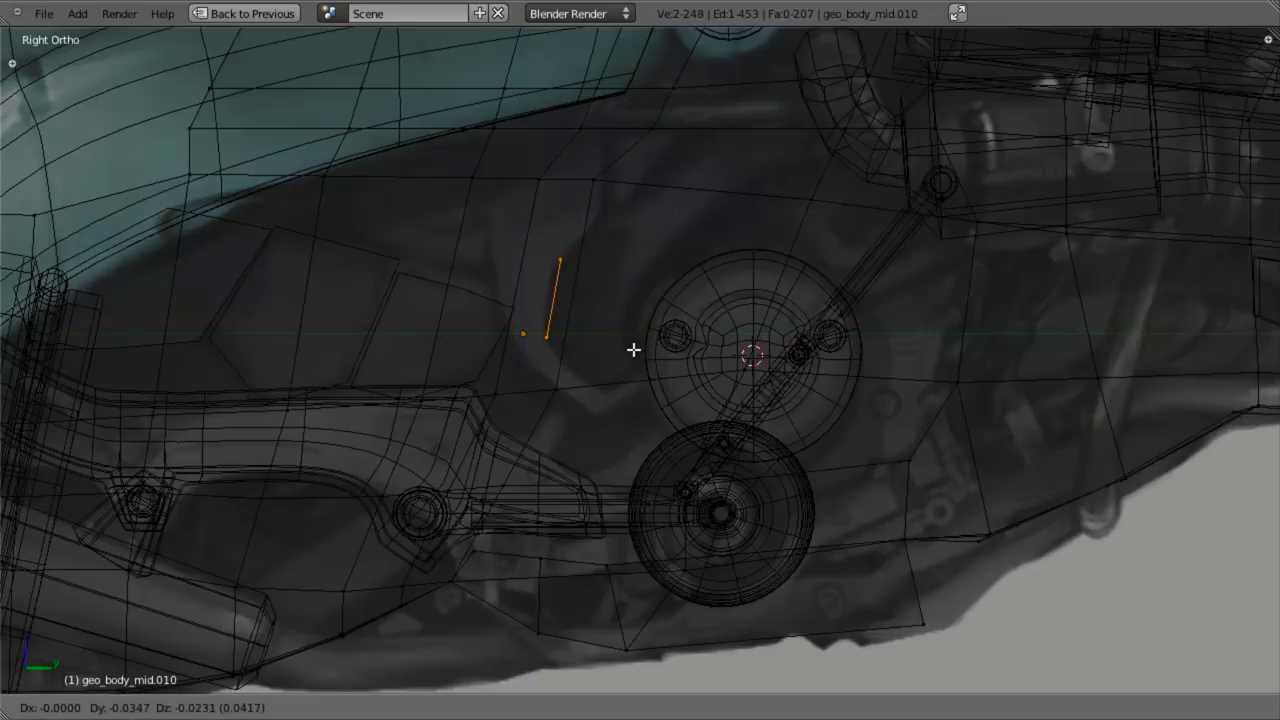
key(r)
click(640, 335)
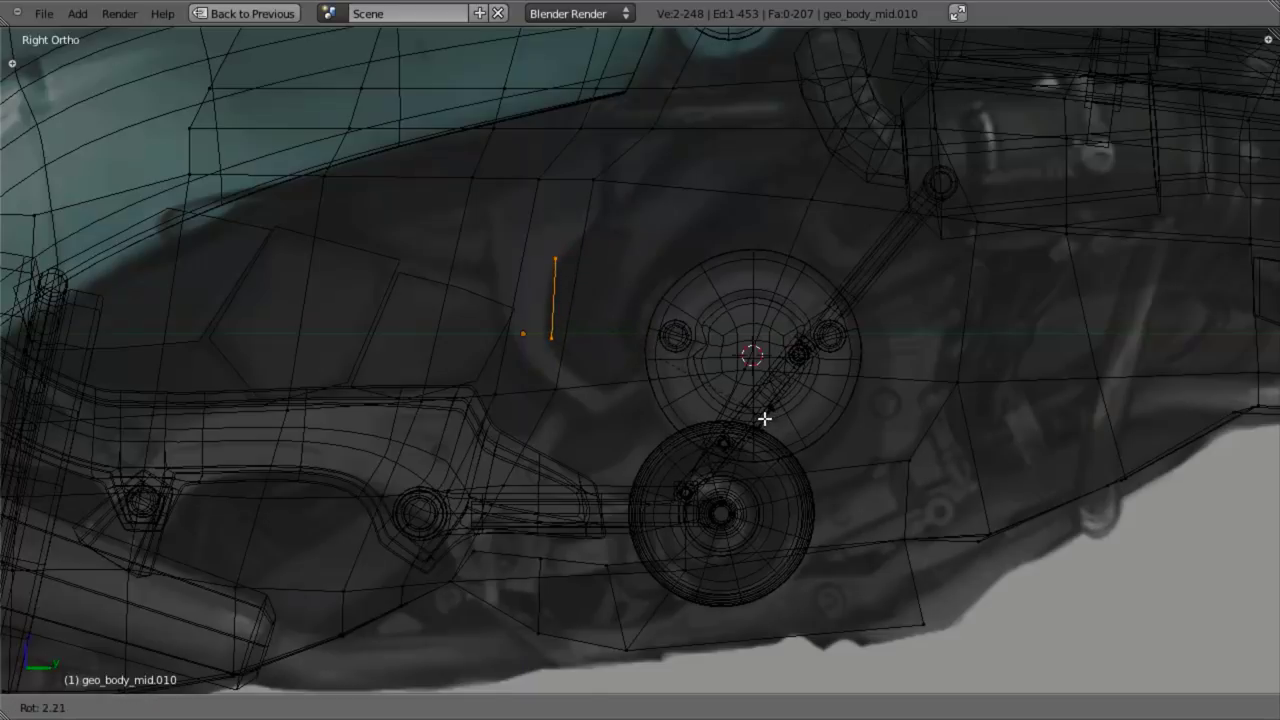
Step: Extrude the edge forward into a four-sided face matching the band's width, and move the face along the X axis
key(e)
click(700, 430)
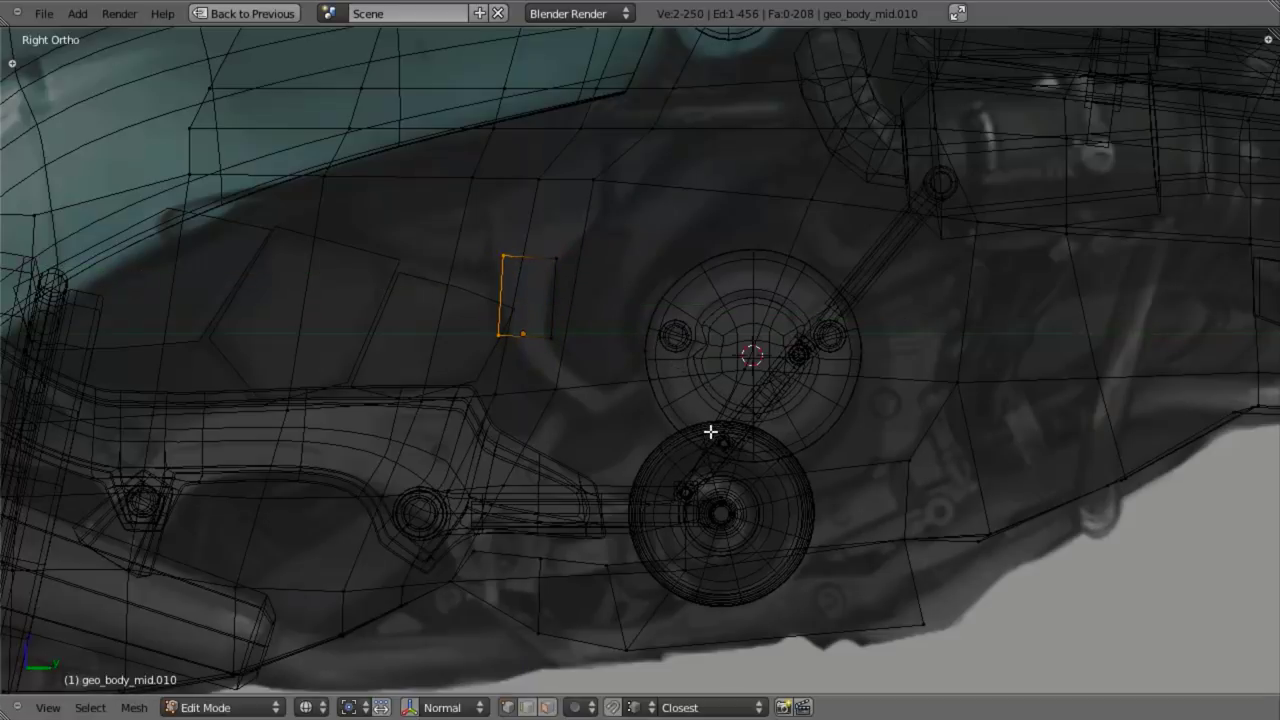
shift+right_click(551, 259)
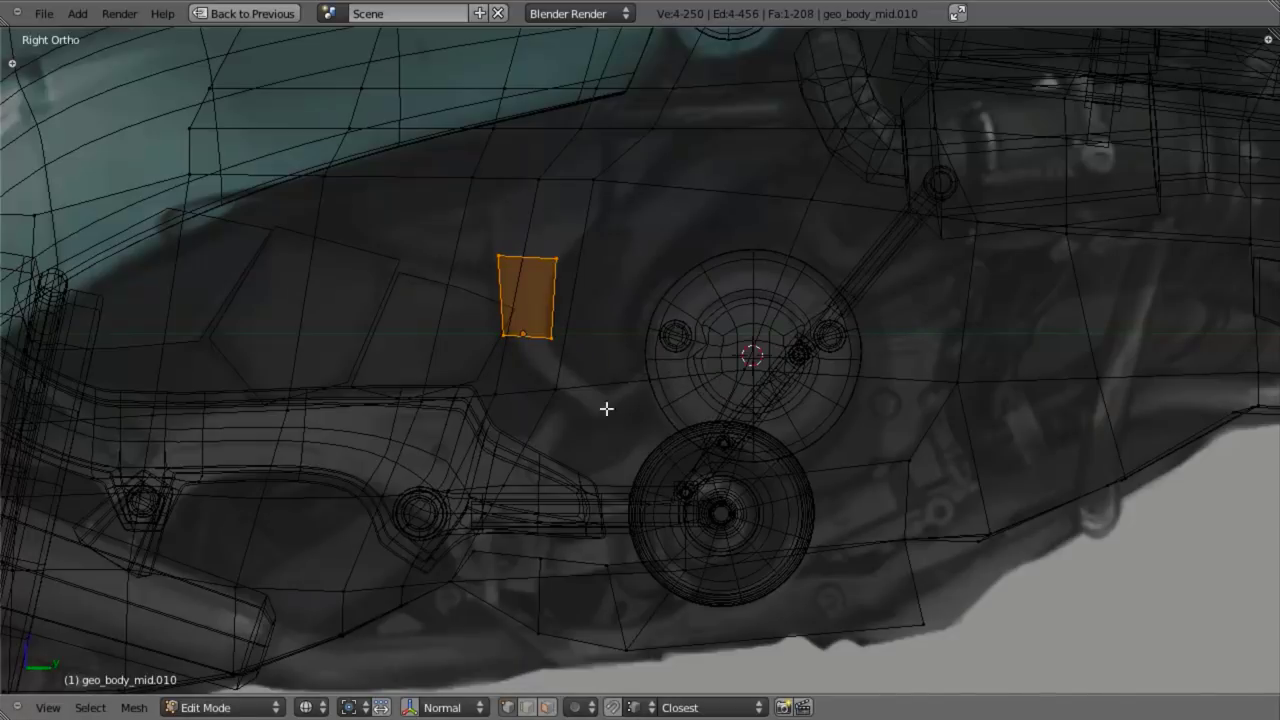
middle_drag(606, 406, 699, 442)
key(z)
middle_drag(657, 369, 701, 381)
key(g)
key(x)
click(732, 369)
key(KP_3)
key(z)
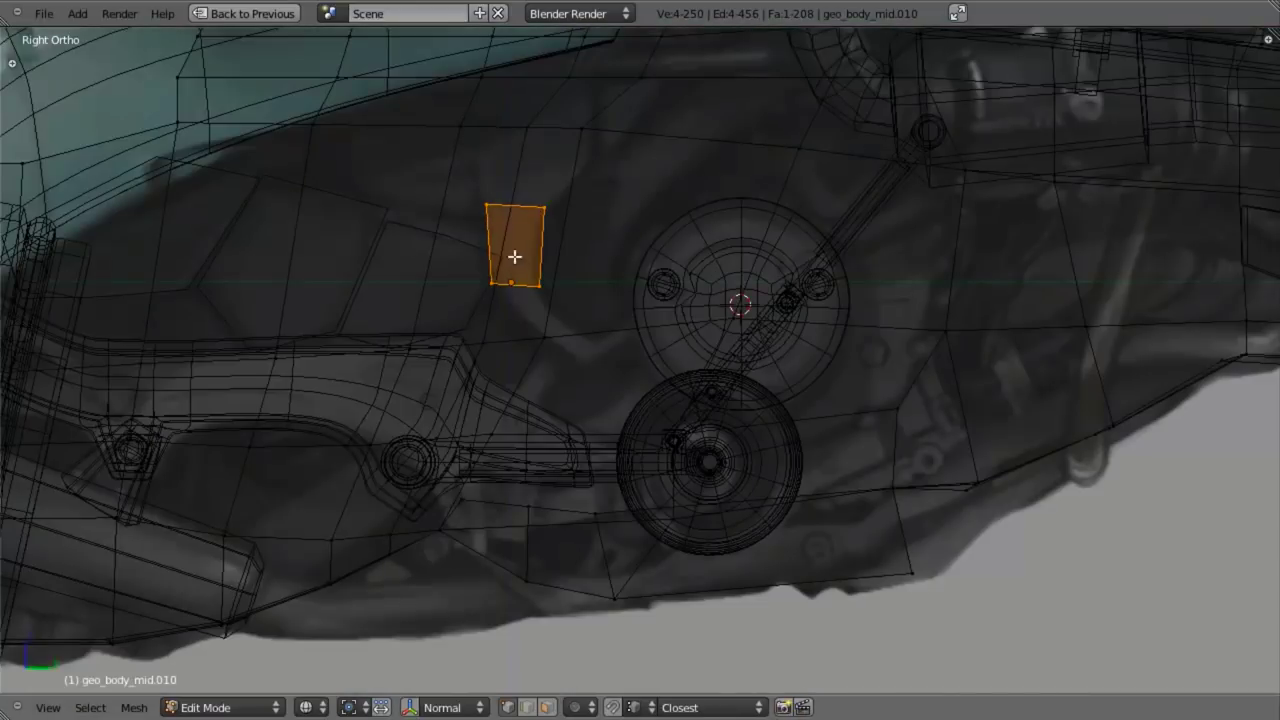
Step: Extrude the face's upper edge upward about 0.046, then tilt, widen and reposition it to follow the band's flare
key(a)
key(e)
key(z)
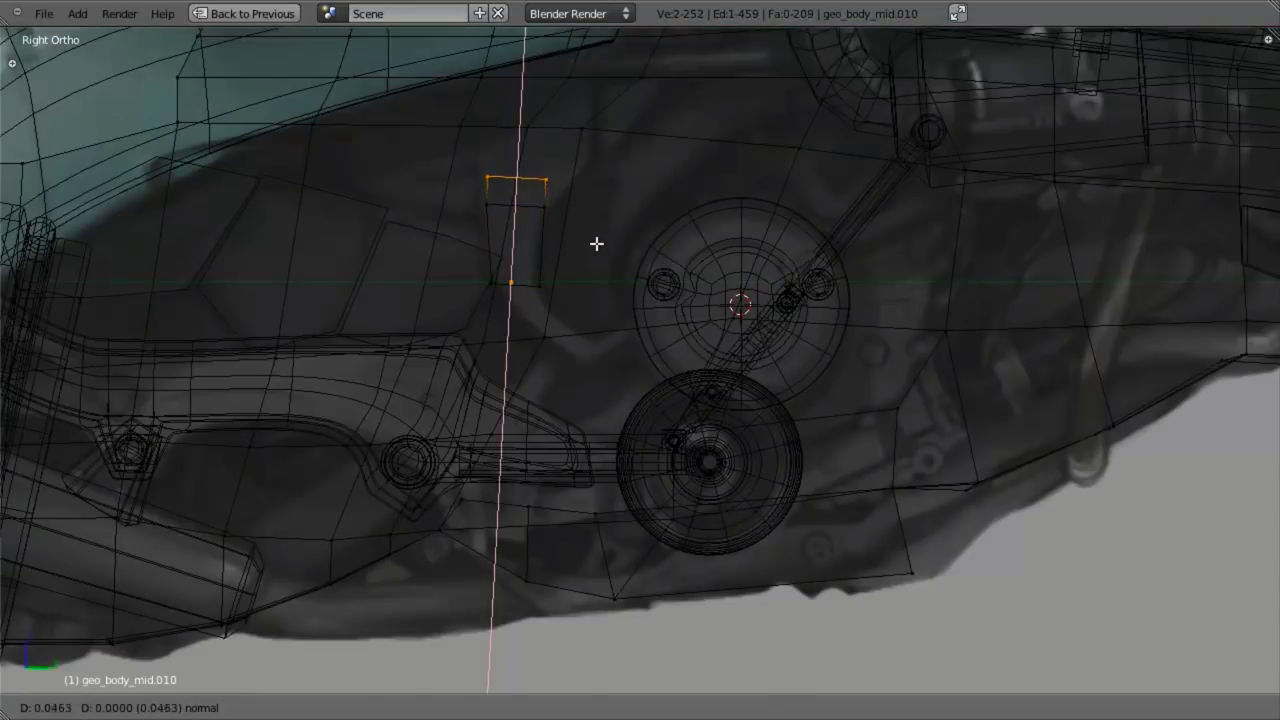
click(597, 246)
key(r)
click(600, 300)
key(s)
click(654, 346)
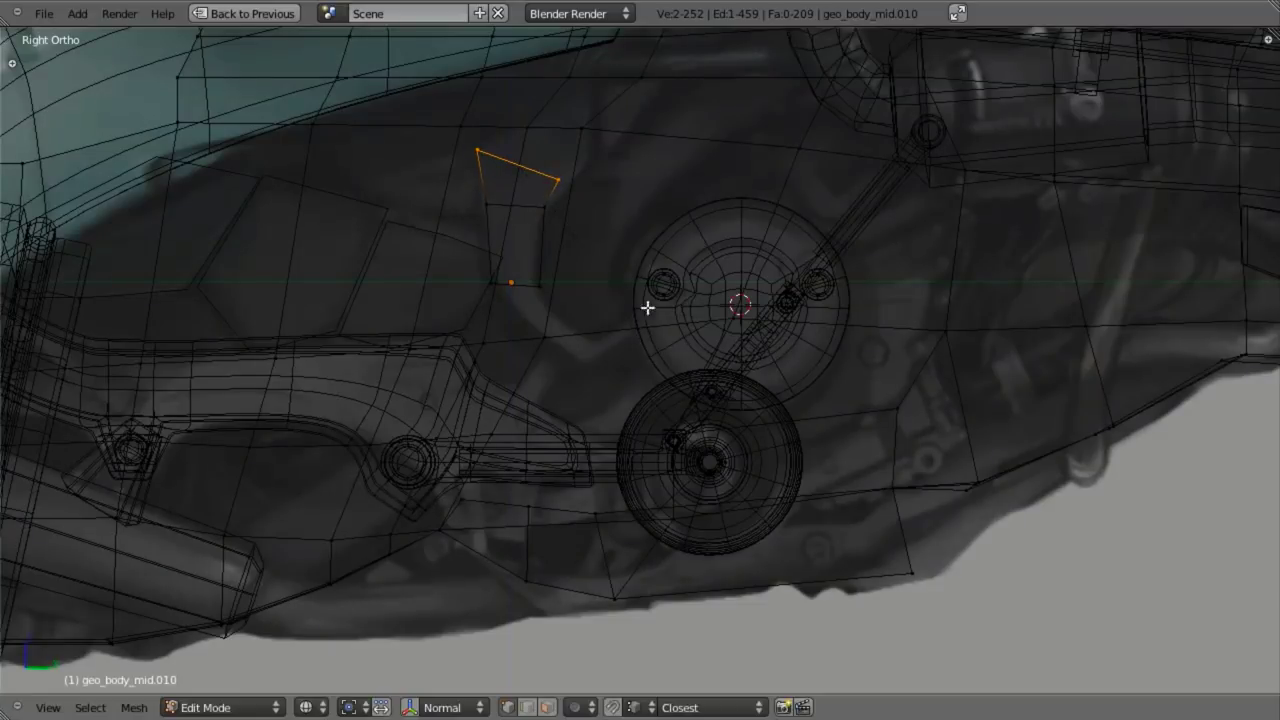
key(g)
click(637, 246)
key(s)
click(641, 252)
Step: Extrude the tilted upper edge about 0.083 farther, and rotate, move and scale it to fit the reference
key(e)
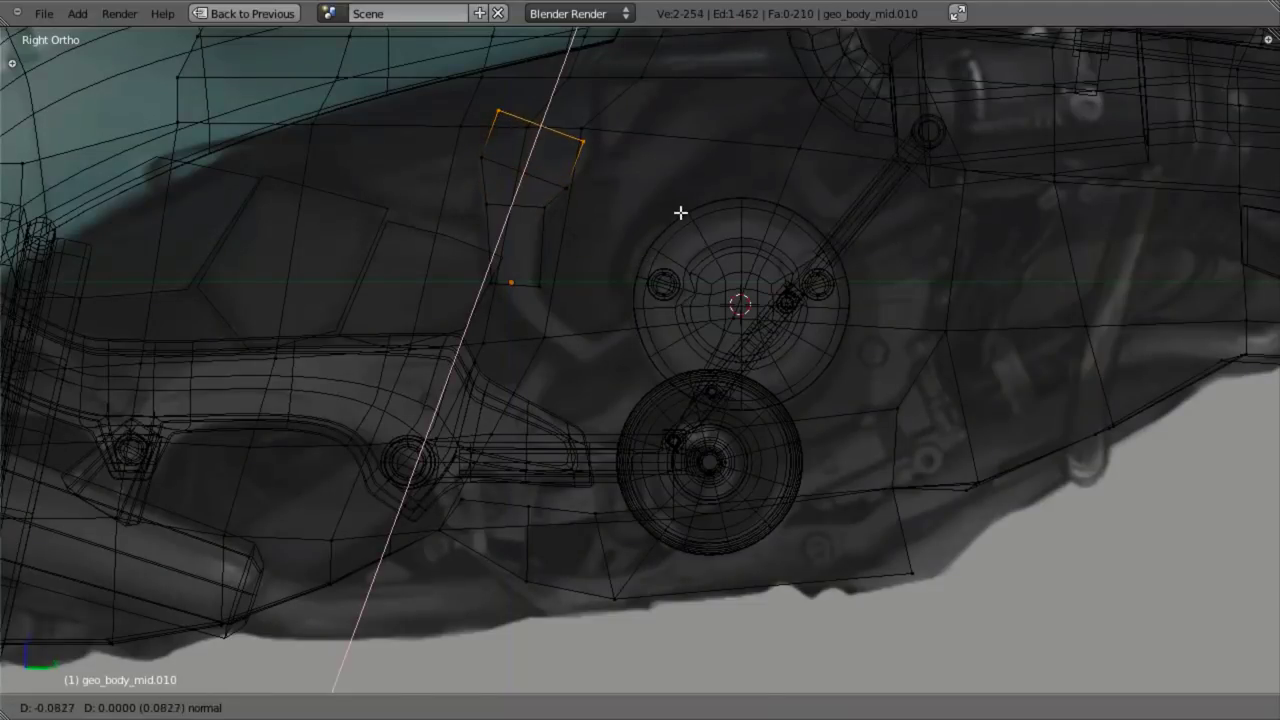
click(681, 212)
key(r)
click(677, 244)
key(g)
click(682, 256)
key(s)
click(688, 262)
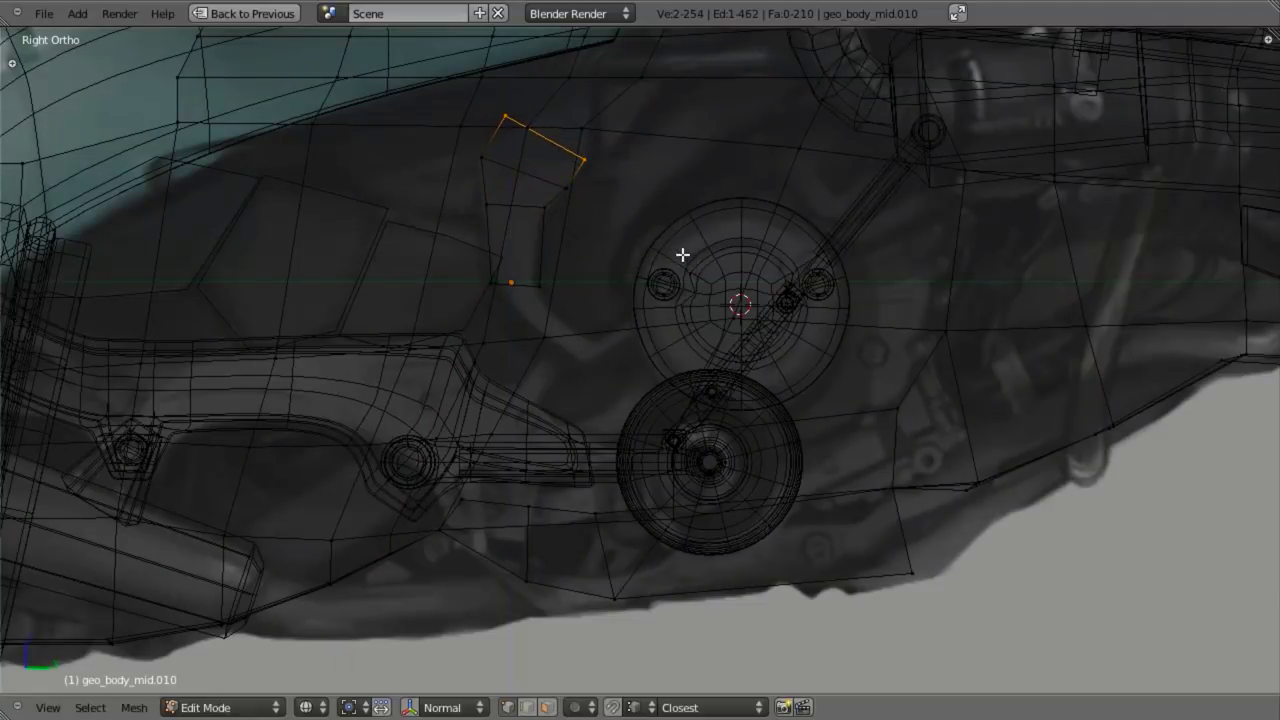
Step: Extrude the upper edge up toward the green body panel, flatten it with a Z scale of 0, and adjust its placement
key(e)
key(z)
click(675, 176)
key(g)
click(619, 161)
key(r)
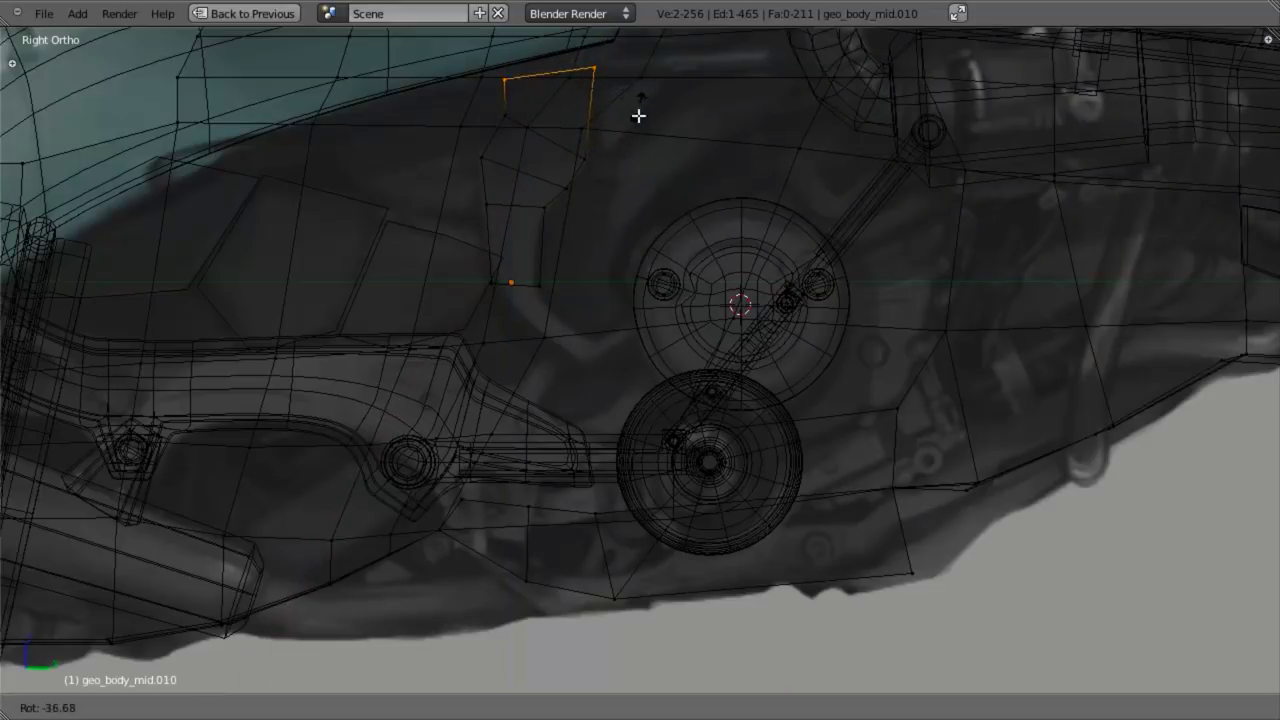
click(637, 116)
key(s)
key(z)
key(0)
click(637, 116)
key(g)
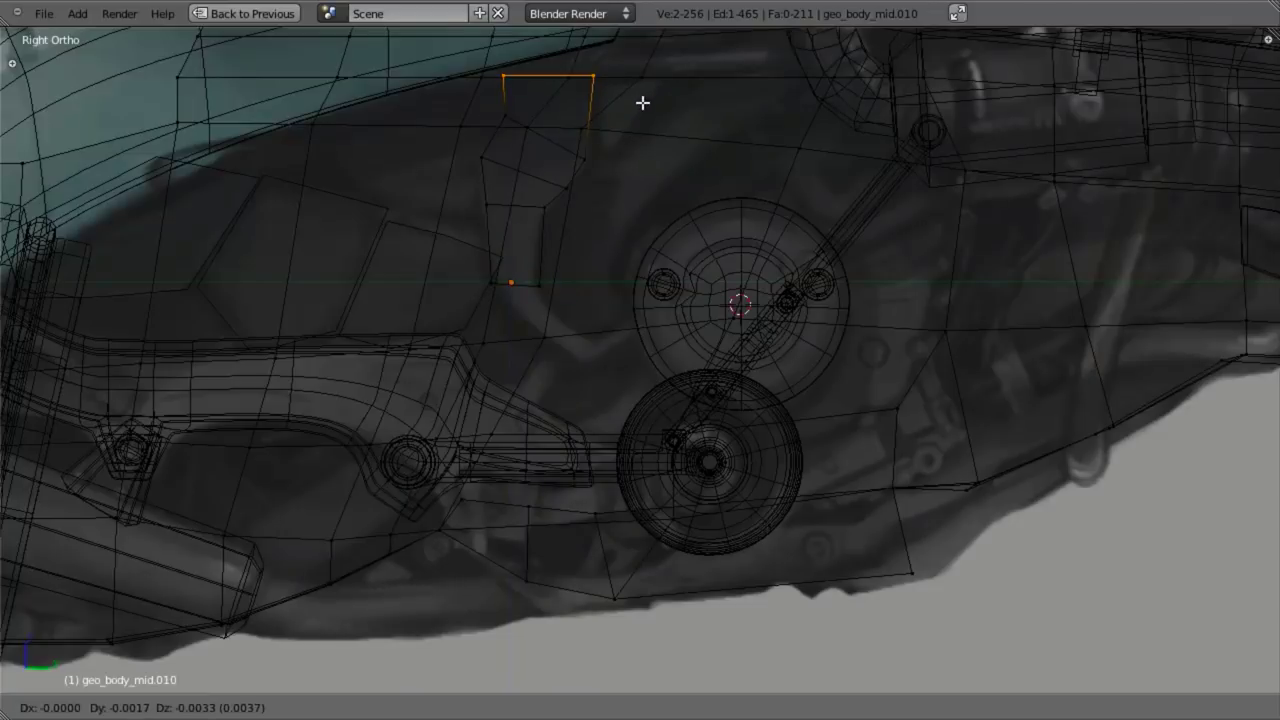
click(643, 103)
right_click(494, 100)
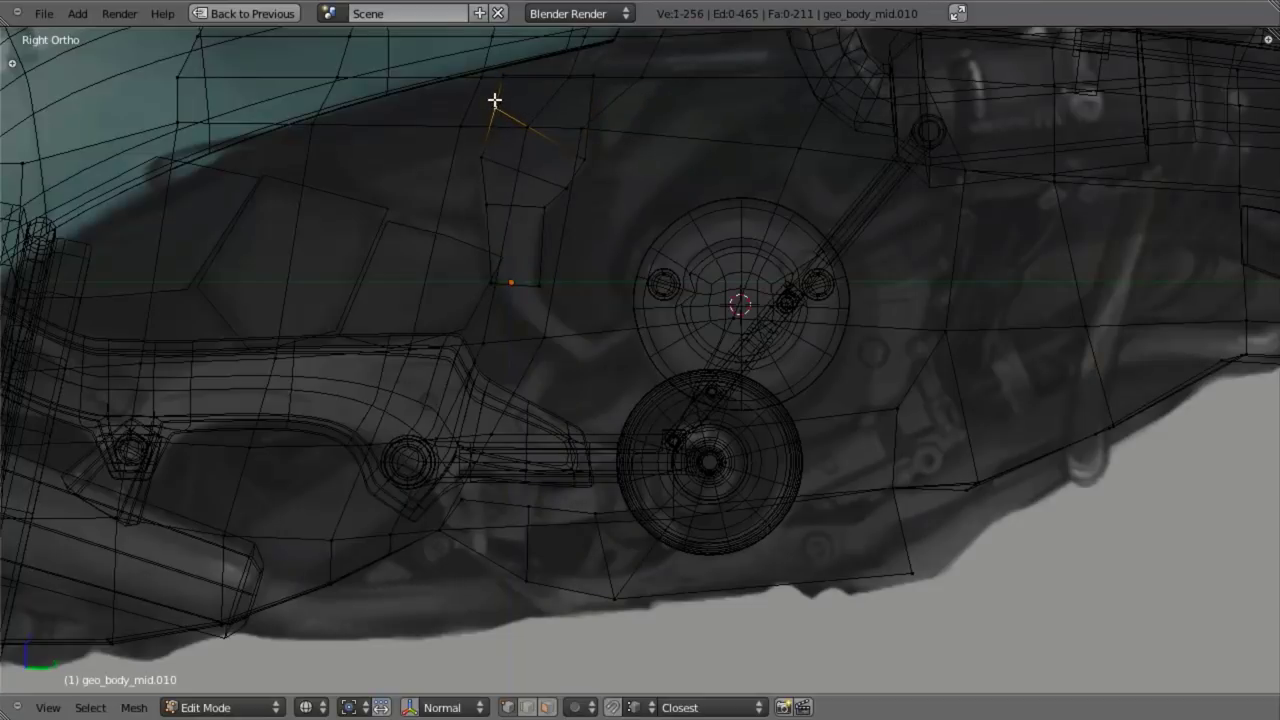
Step: Rotate and resize the strip's lower edge, and extrude it down along the start of the reference's bend
right_click(519, 283)
key(r)
click(586, 287)
key(s)
click(577, 292)
key(e)
click(588, 313)
key(s)
click(591, 312)
Step: Extrude the lower edge about 0.077 farther along the curve, and resize and rotate it to match the band
key(e)
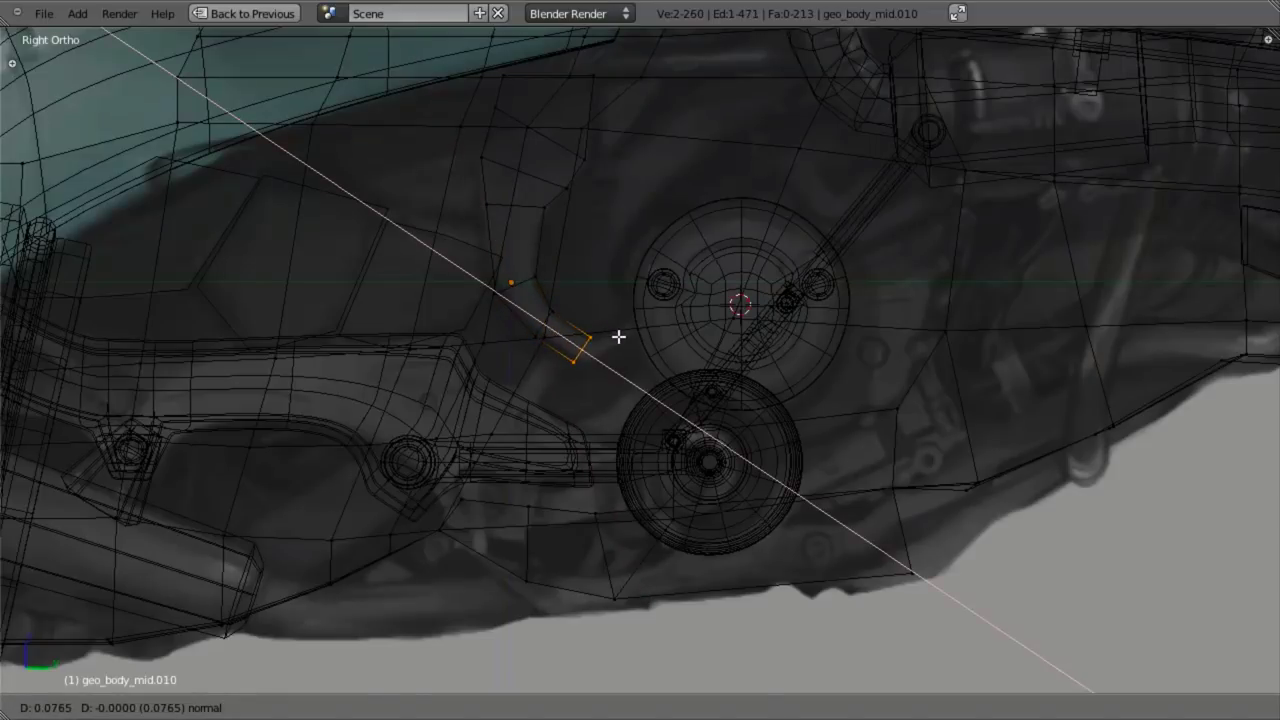
click(616, 337)
key(s)
click(609, 339)
scroll(650, 335, up, 3)
shift+middle_drag(608, 318, 624, 363)
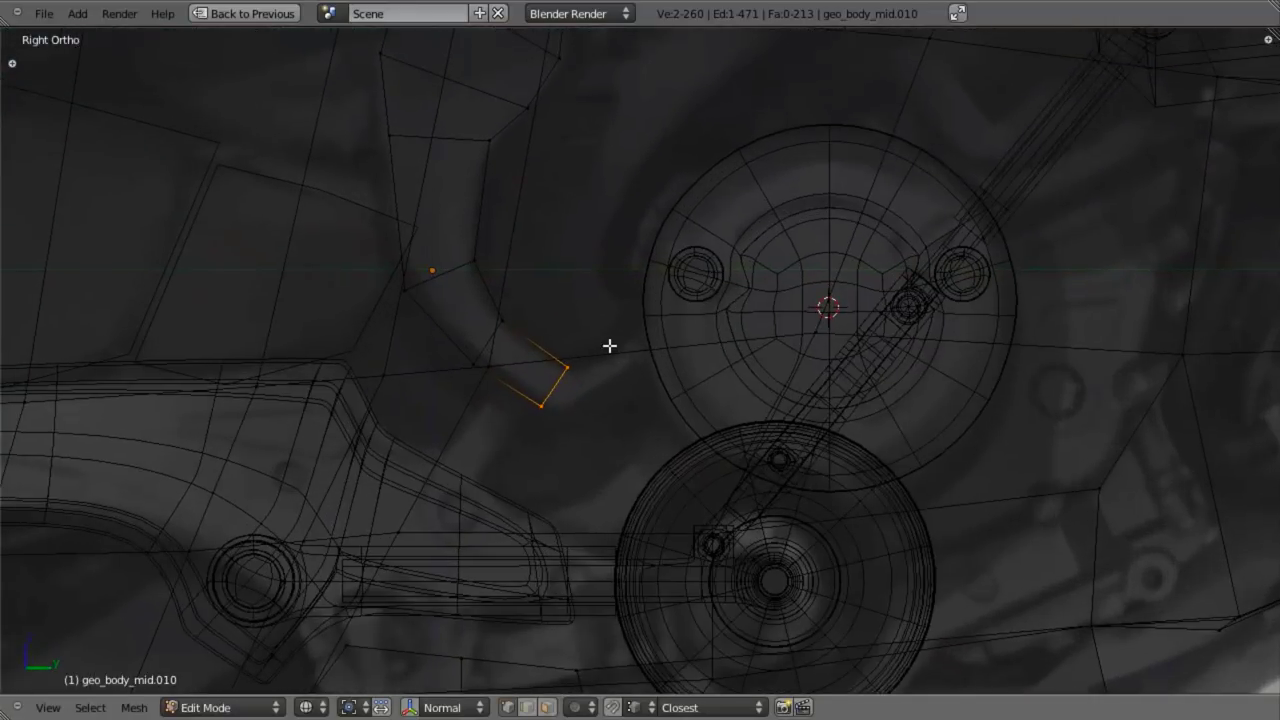
scroll(608, 350, down, 4)
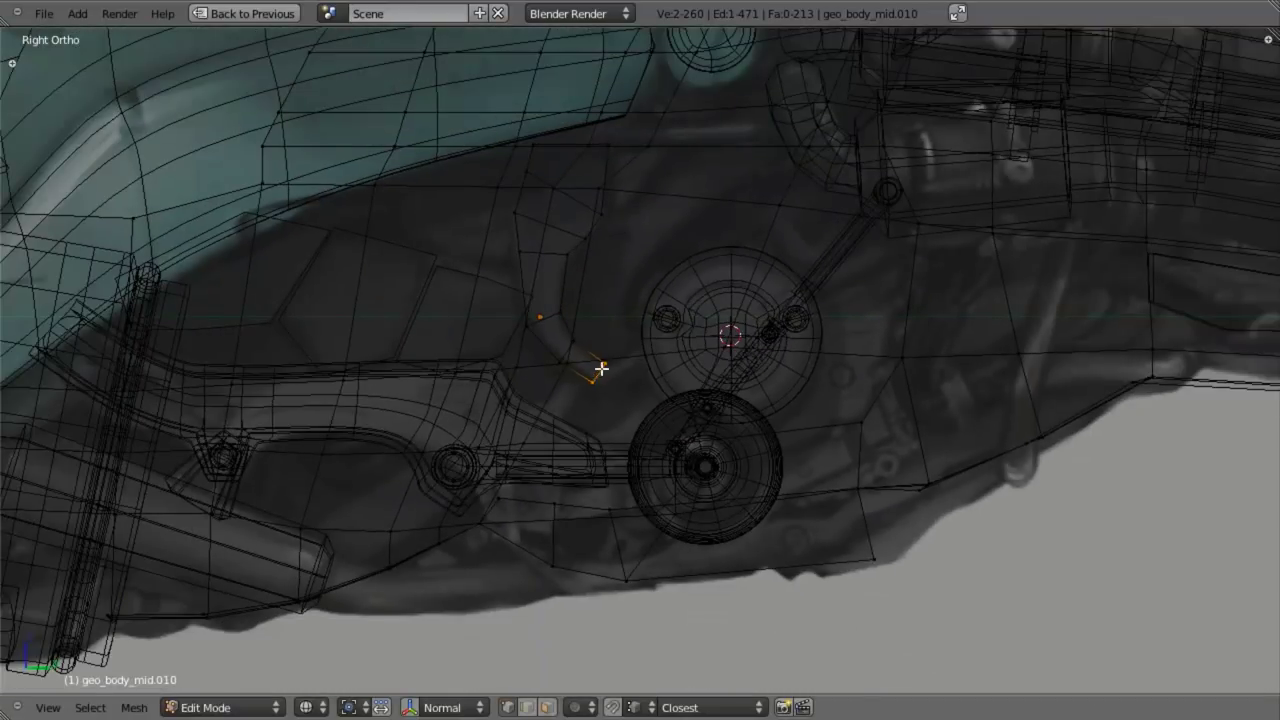
scroll(603, 372, up, 4)
key(r)
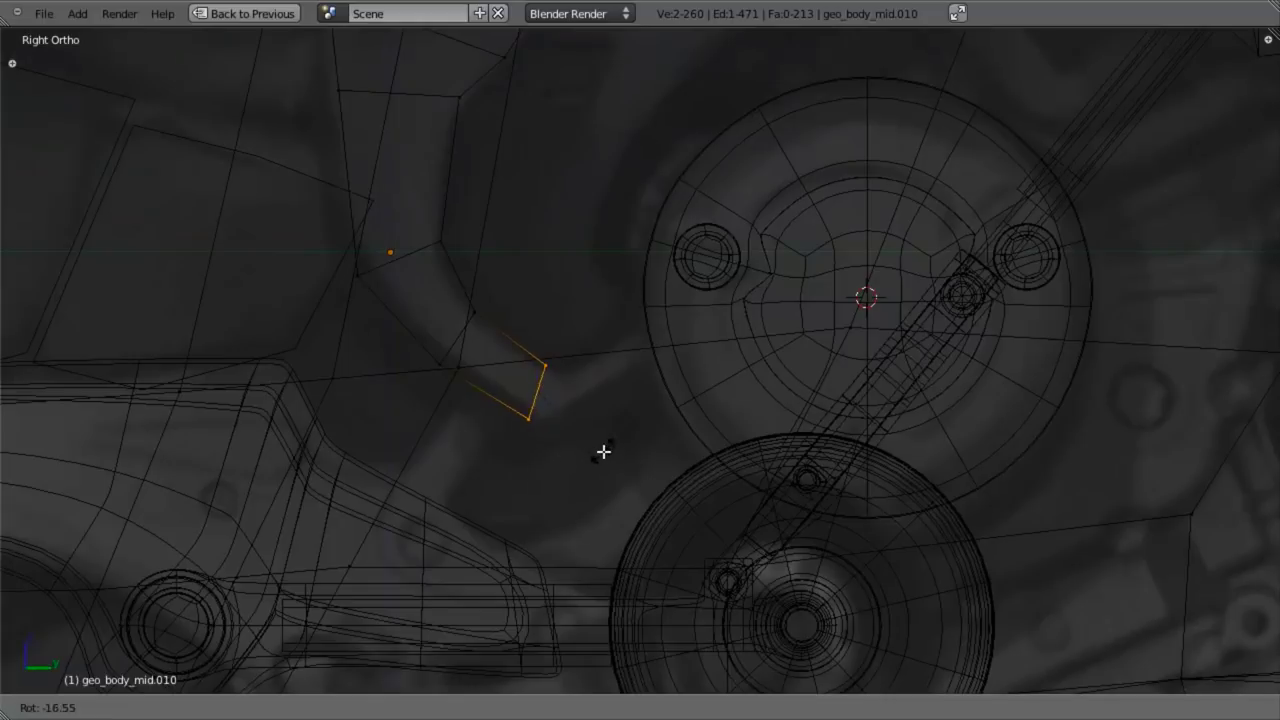
click(614, 447)
Step: Turn the strip's end upward with a short rotated extrusion, and extrude it once more to the round housing's rim
key(e)
click(637, 447)
key(r)
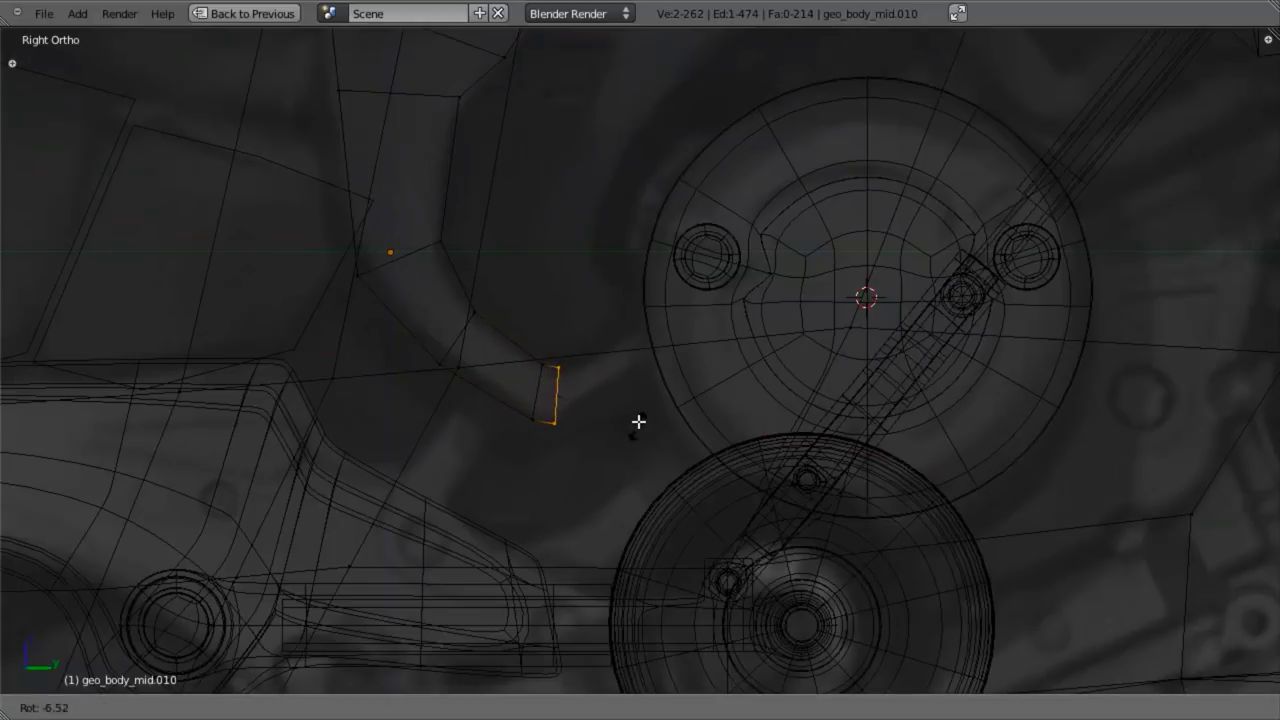
click(628, 391)
key(s)
click(625, 383)
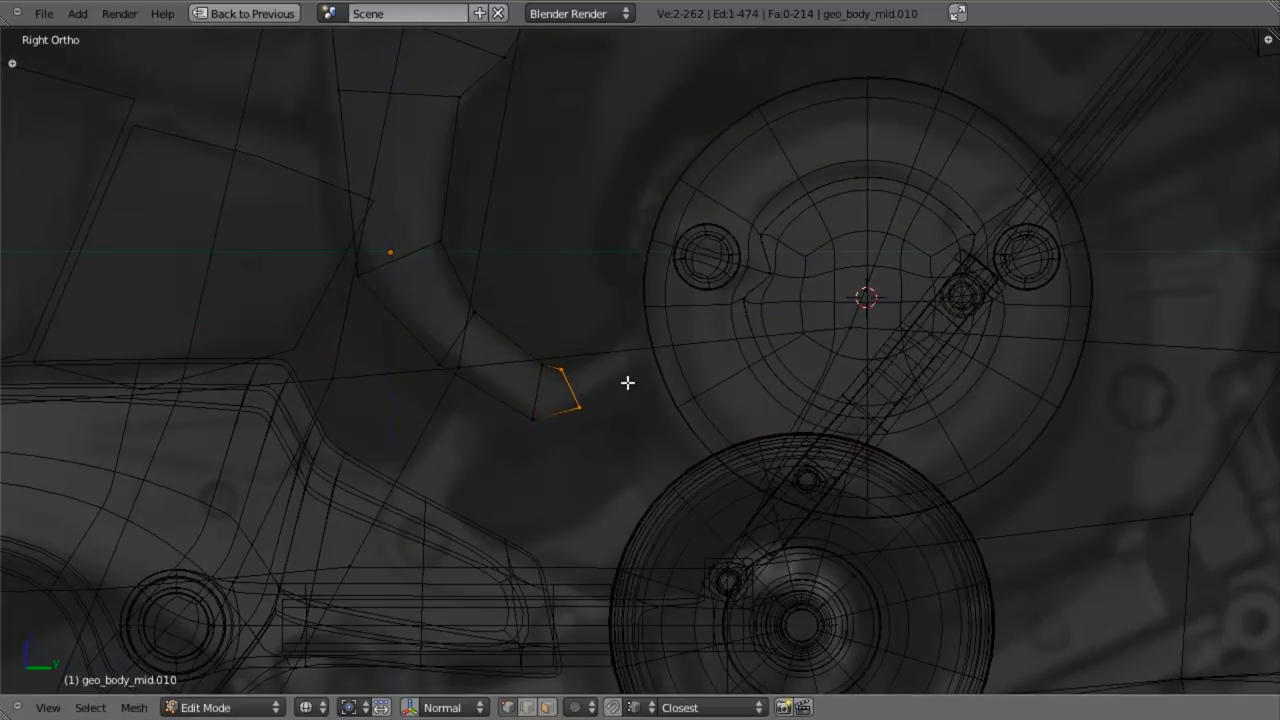
key(e)
click(699, 352)
scroll(705, 334, down, 3)
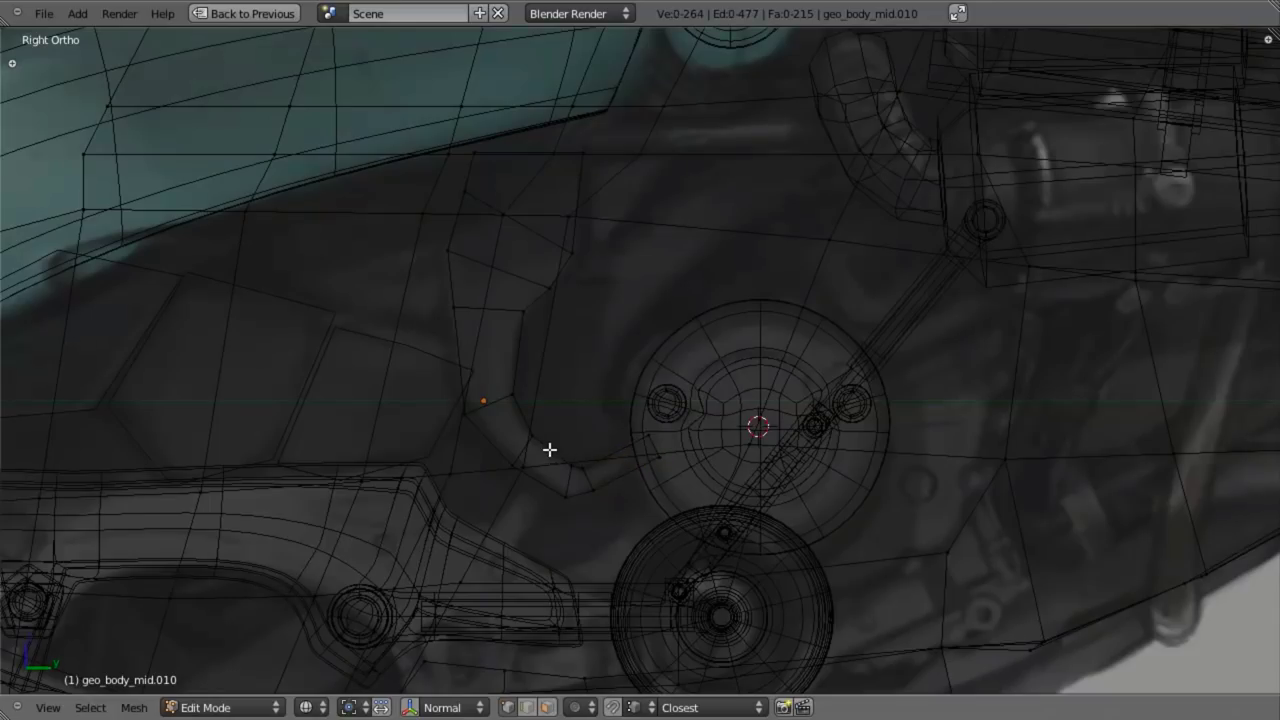
Step: Select the strip's entire edge line on the housing side and extrude it along the X axis to give the strip depth
alt+right_click(549, 450)
mouse_move(549, 450)
middle_down()
mouse_move(654, 434)
mouse_move(543, 440)
middle_up()
key(e)
key(x)
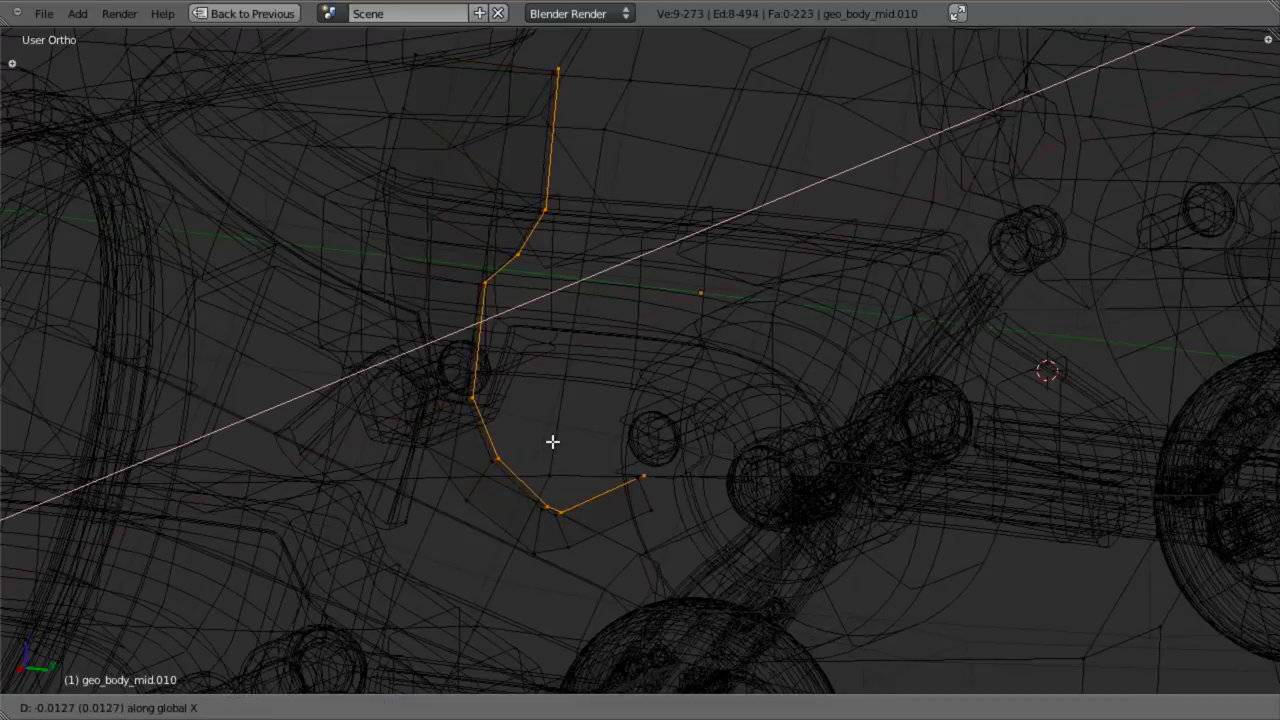
click(563, 437)
Step: Extrude the rear edge segment nearest the housing upward into the strip's hollow, and scale it down slightly
key(KP_3)
key(z)
shift+middle_drag(692, 446, 649, 494)
key(z)
mouse_move(649, 391)
shift+middle_down()
mouse_move(636, 417)
mouse_move(641, 484)
shift+middle_up()
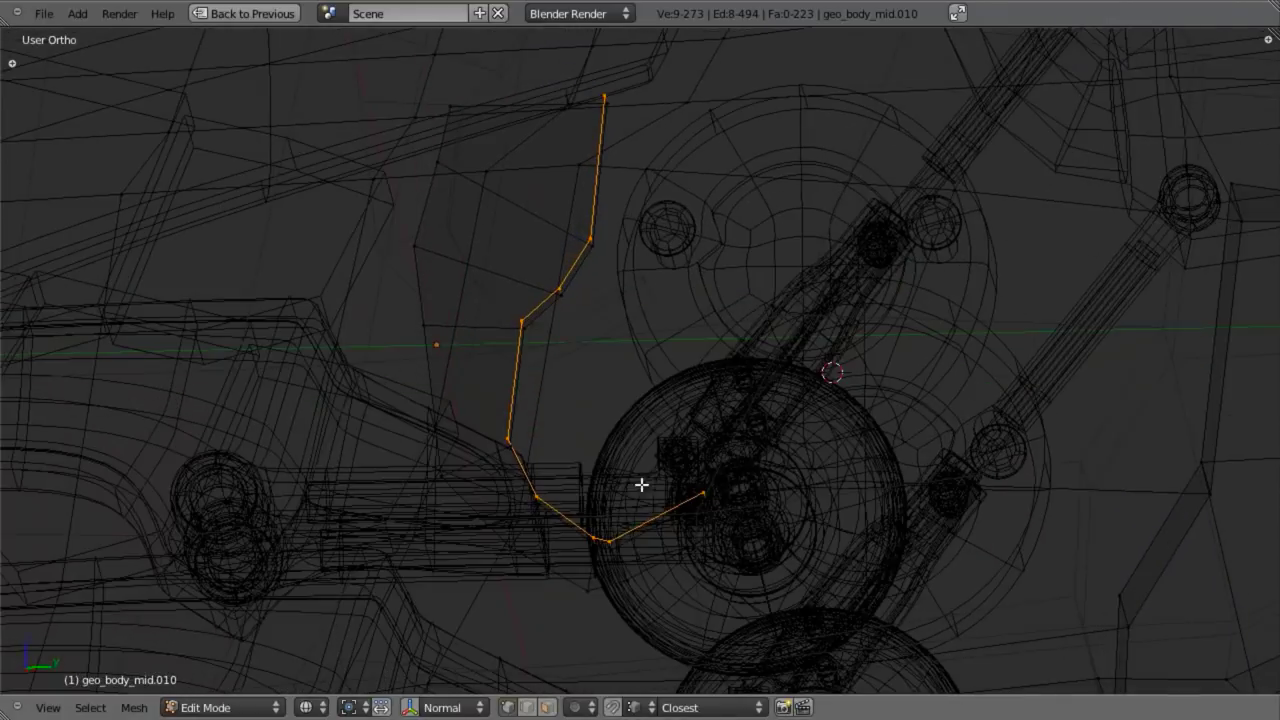
right_click(610, 528)
shift+right_click(697, 494)
key(KP_3)
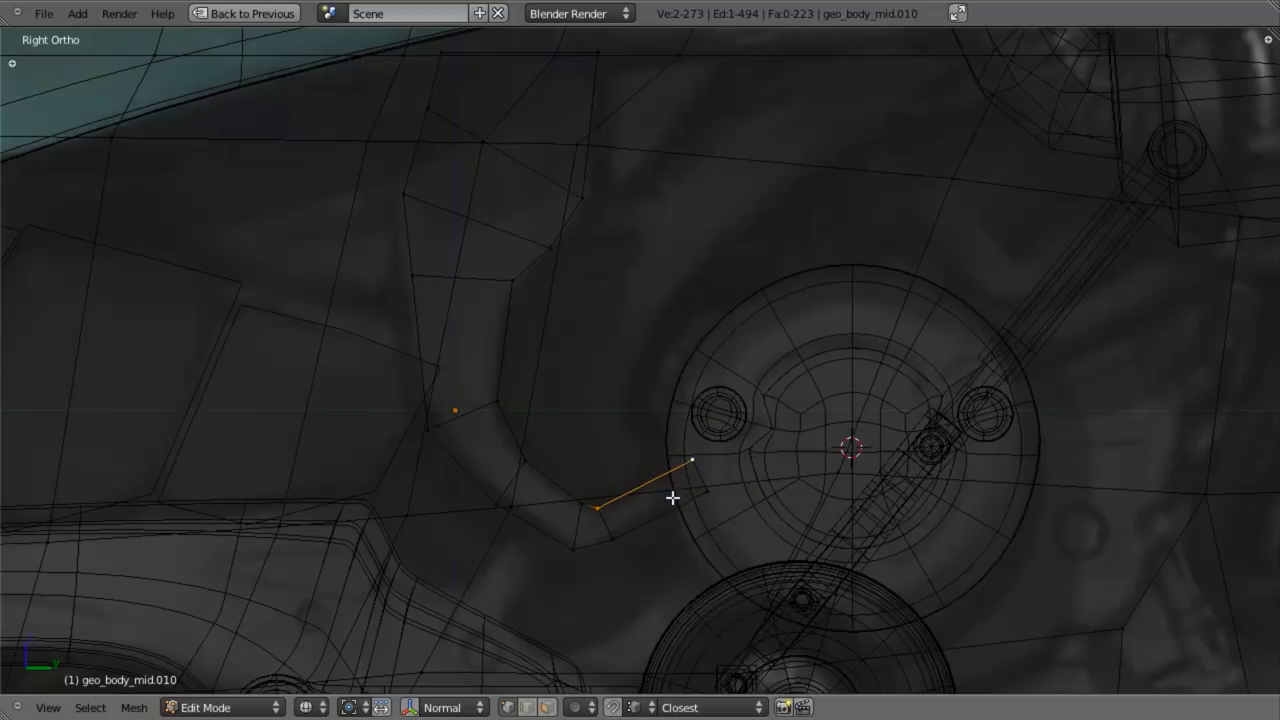
key(e)
click(609, 472)
key(s)
click(757, 515)
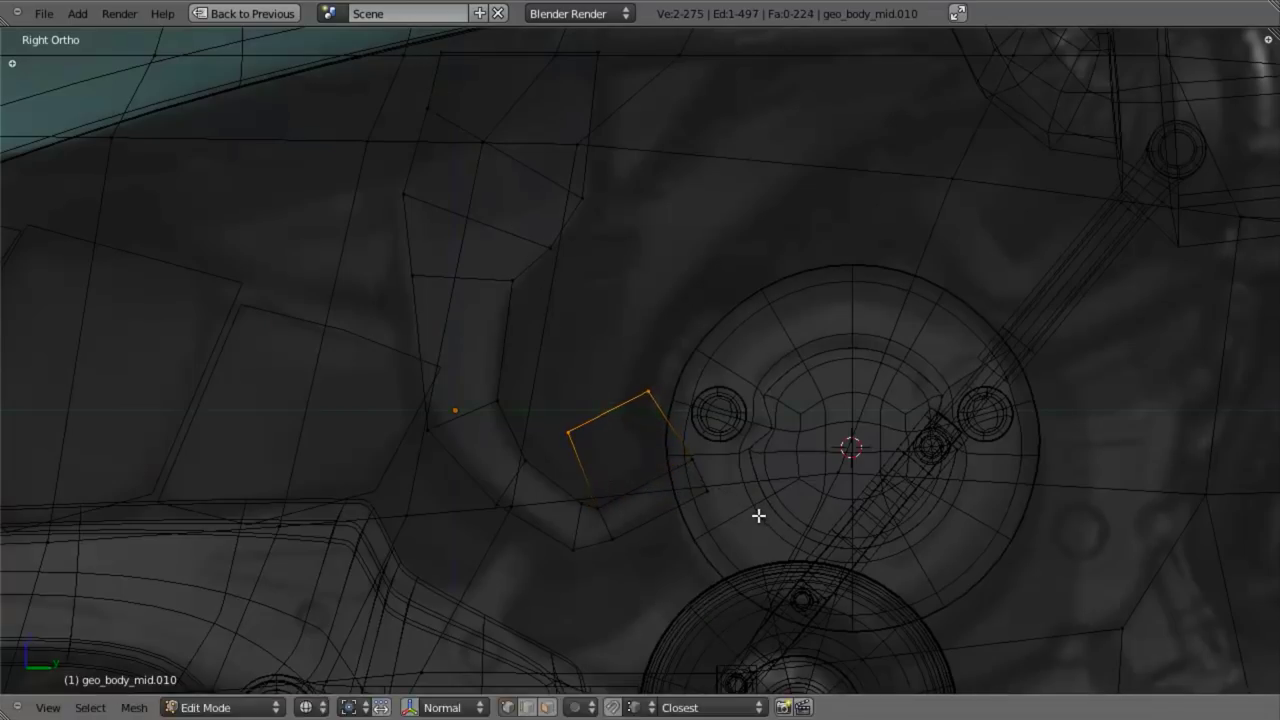